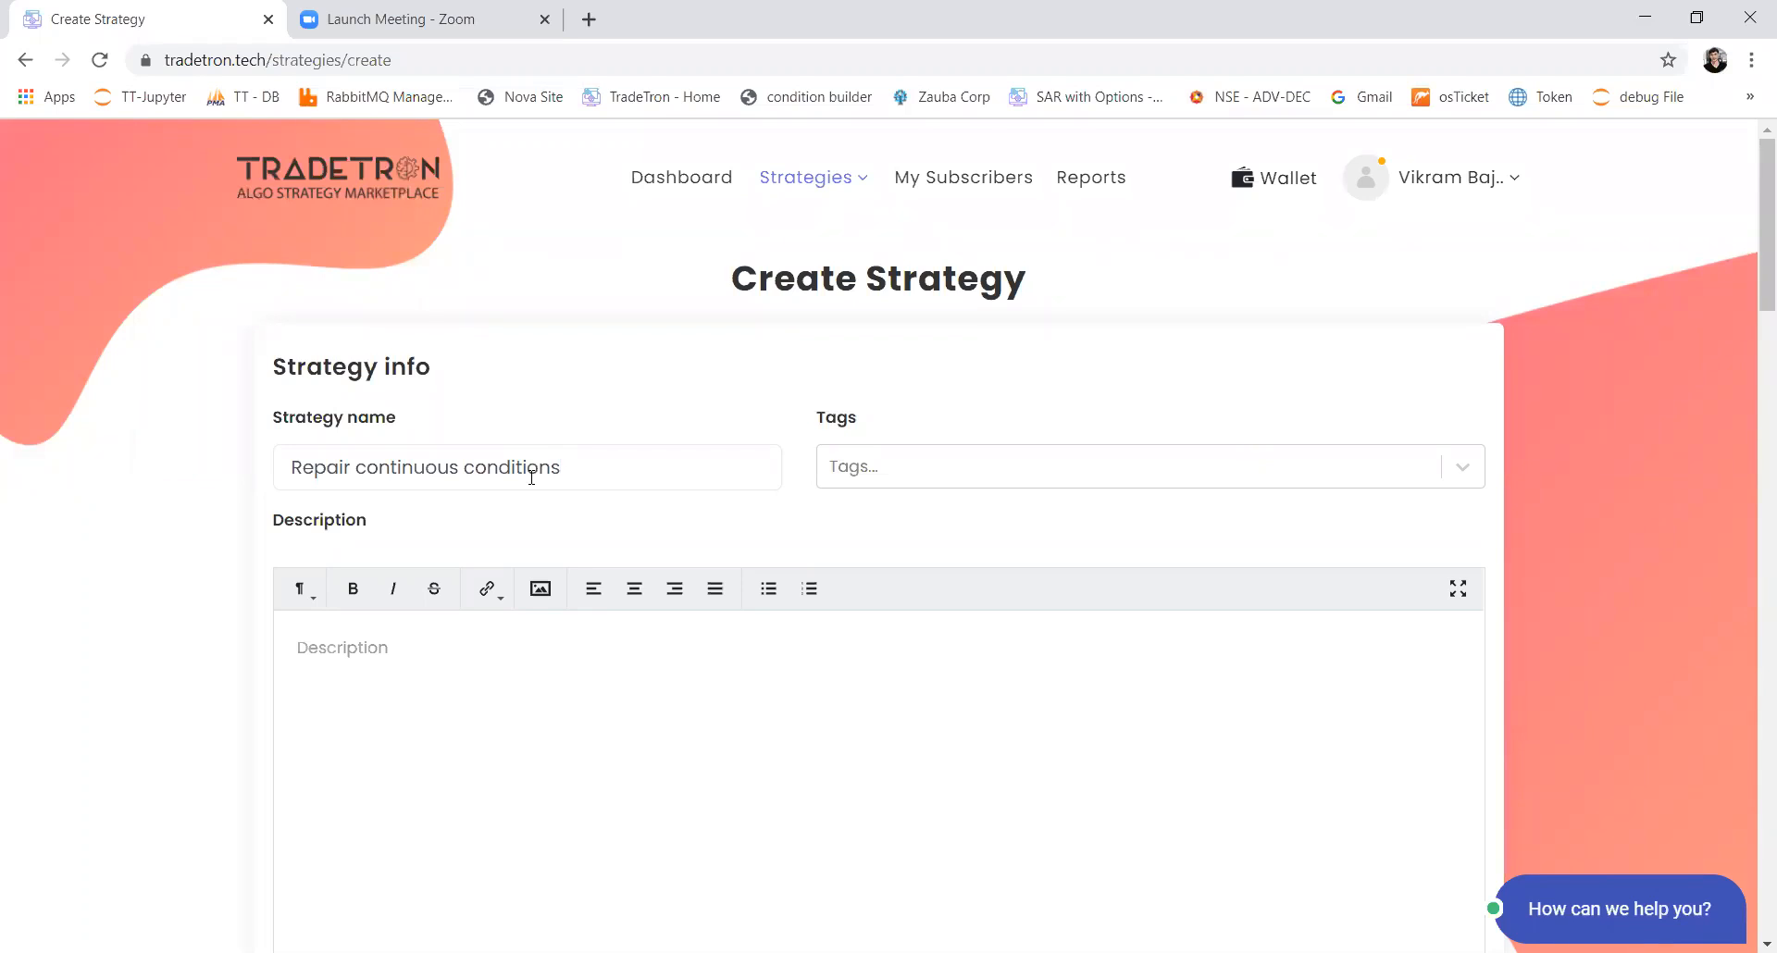
# Step: Review the strategy name and the Set 1 sections from Entry and Repair to Universal Exit
pyautogui.moveTo(377, 468); pyautogui.dragTo(458, 467)
pyautogui.click(482, 470)
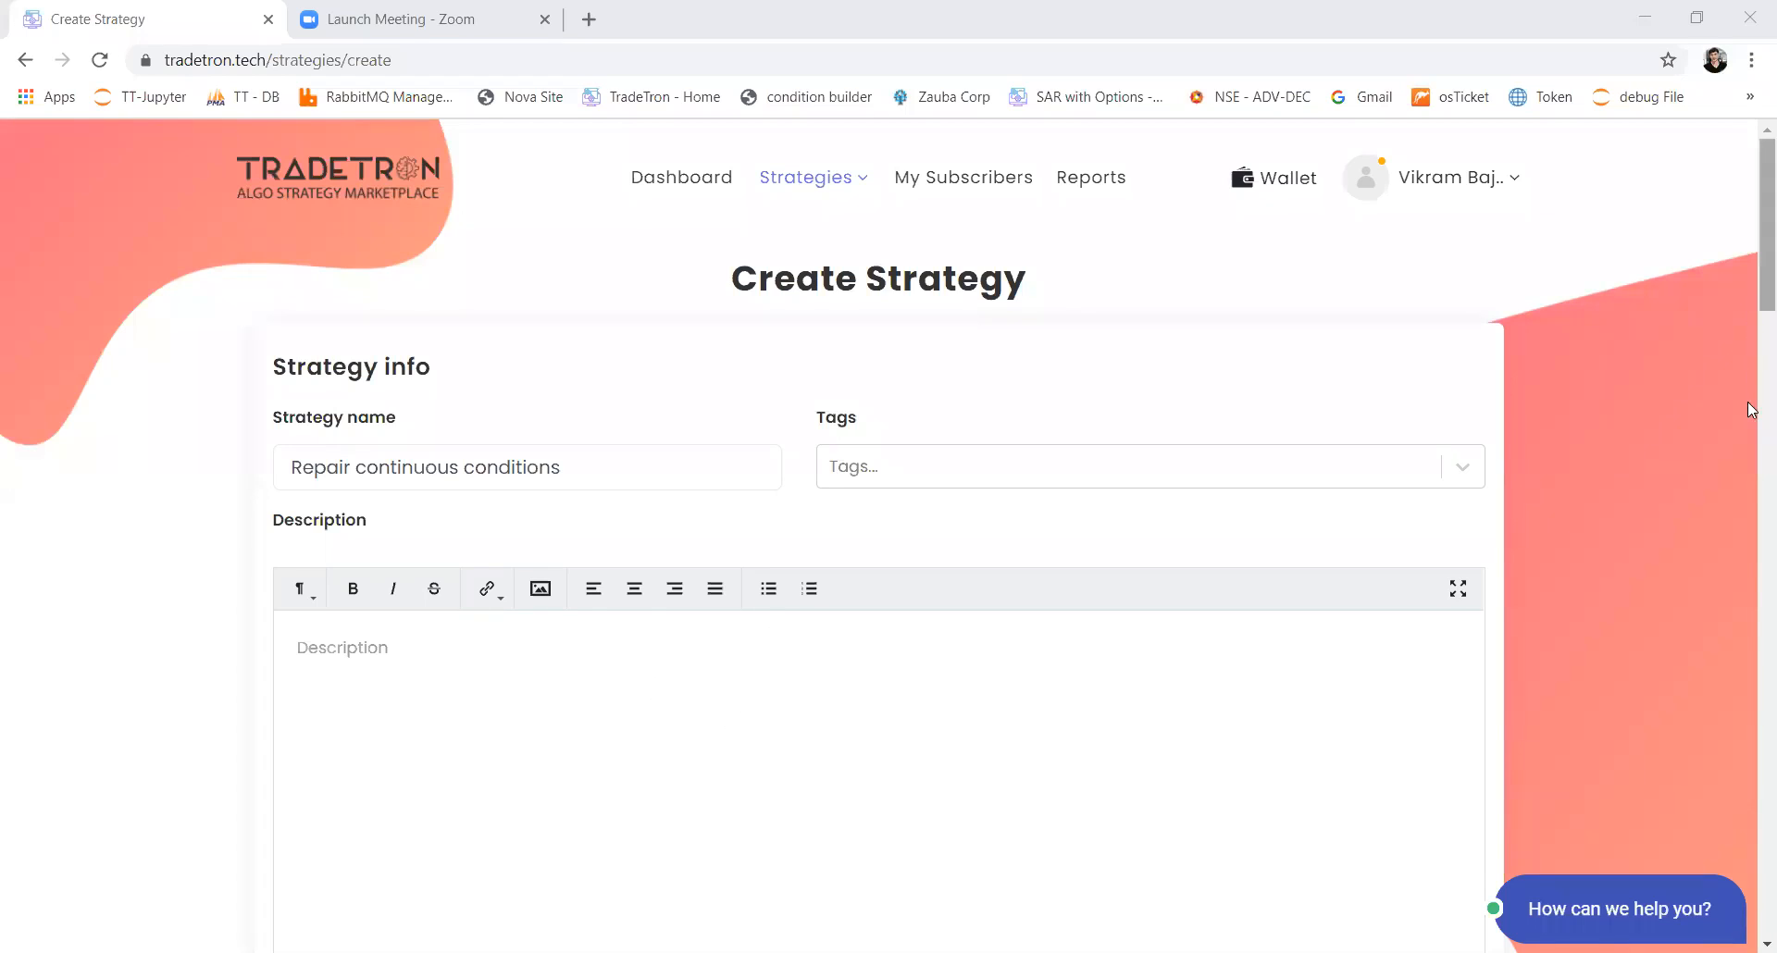
pyautogui.scroll(-8, 1747, 433)
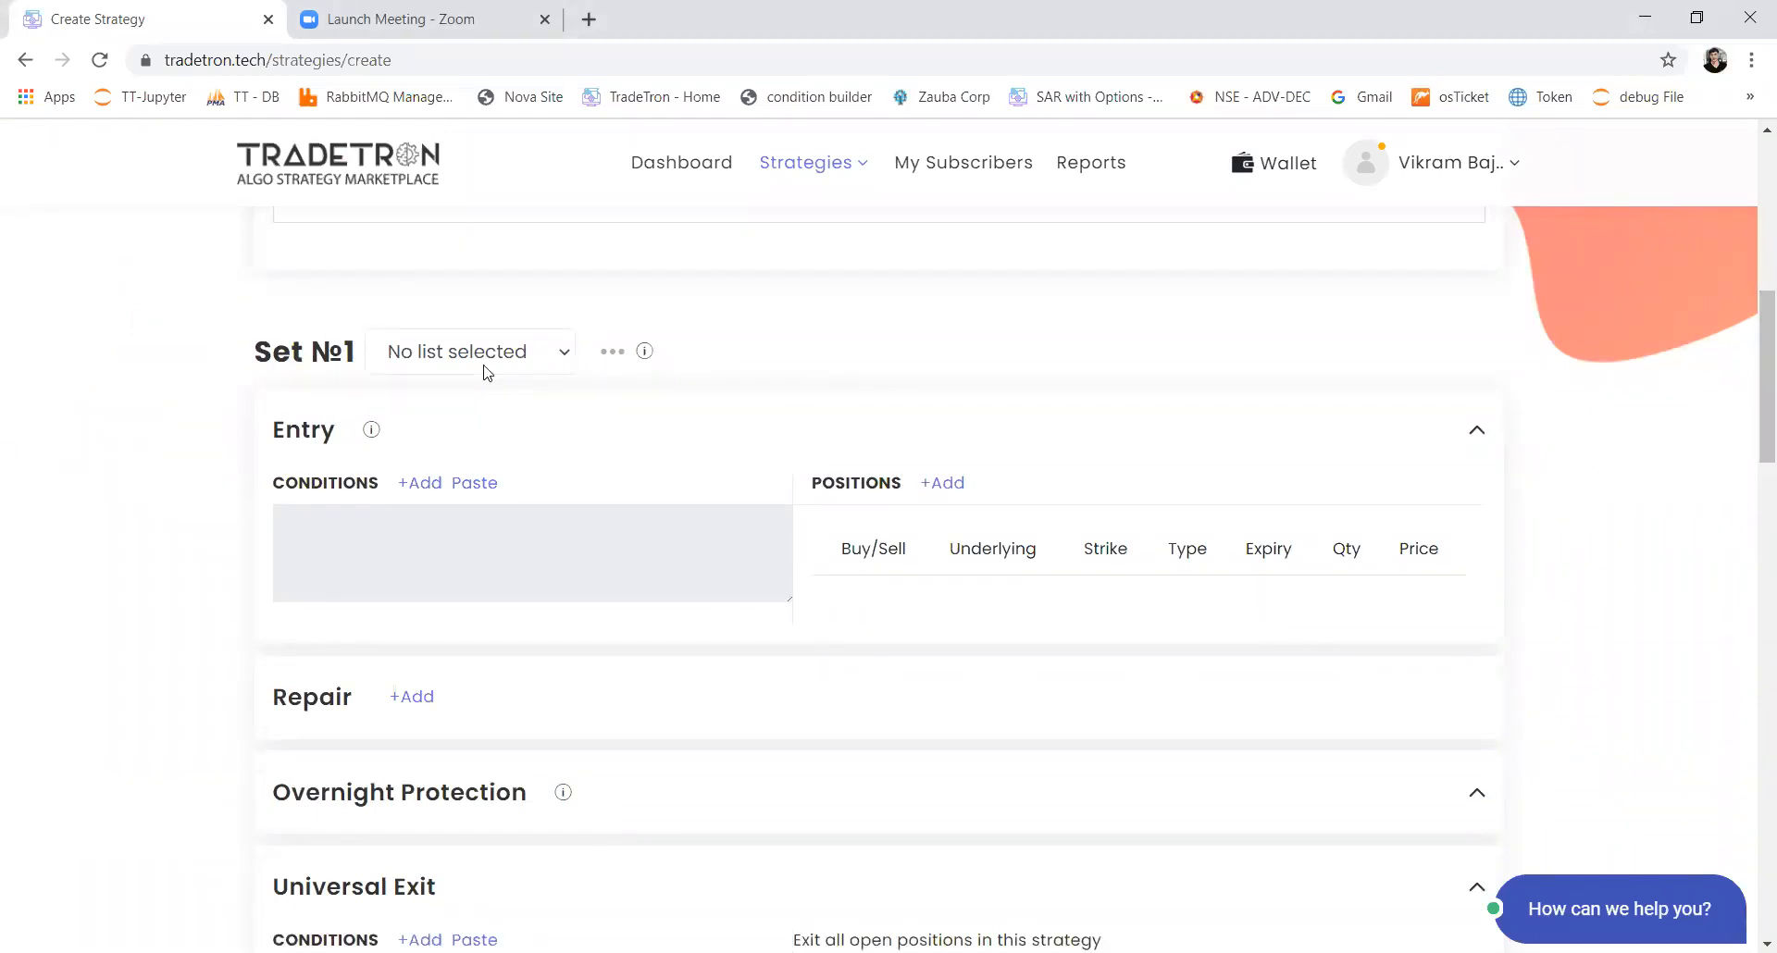
pyautogui.moveTo(272, 361); pyautogui.dragTo(356, 365)
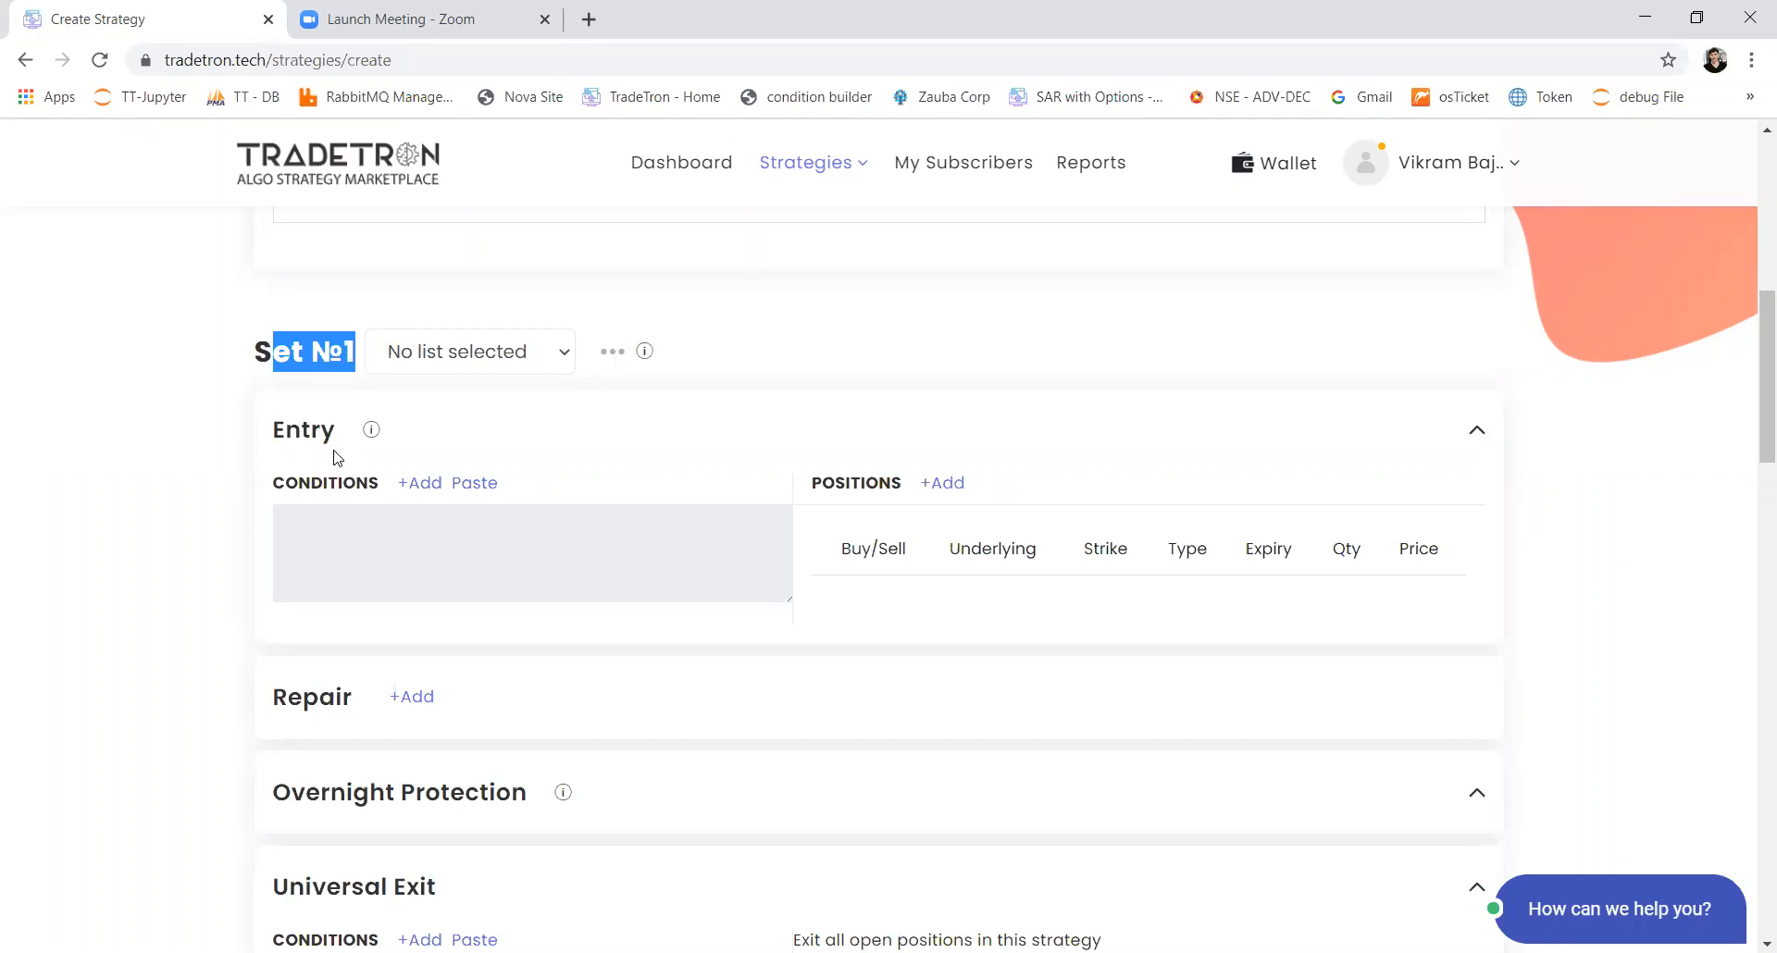
pyautogui.scroll(-1, 530, 682)
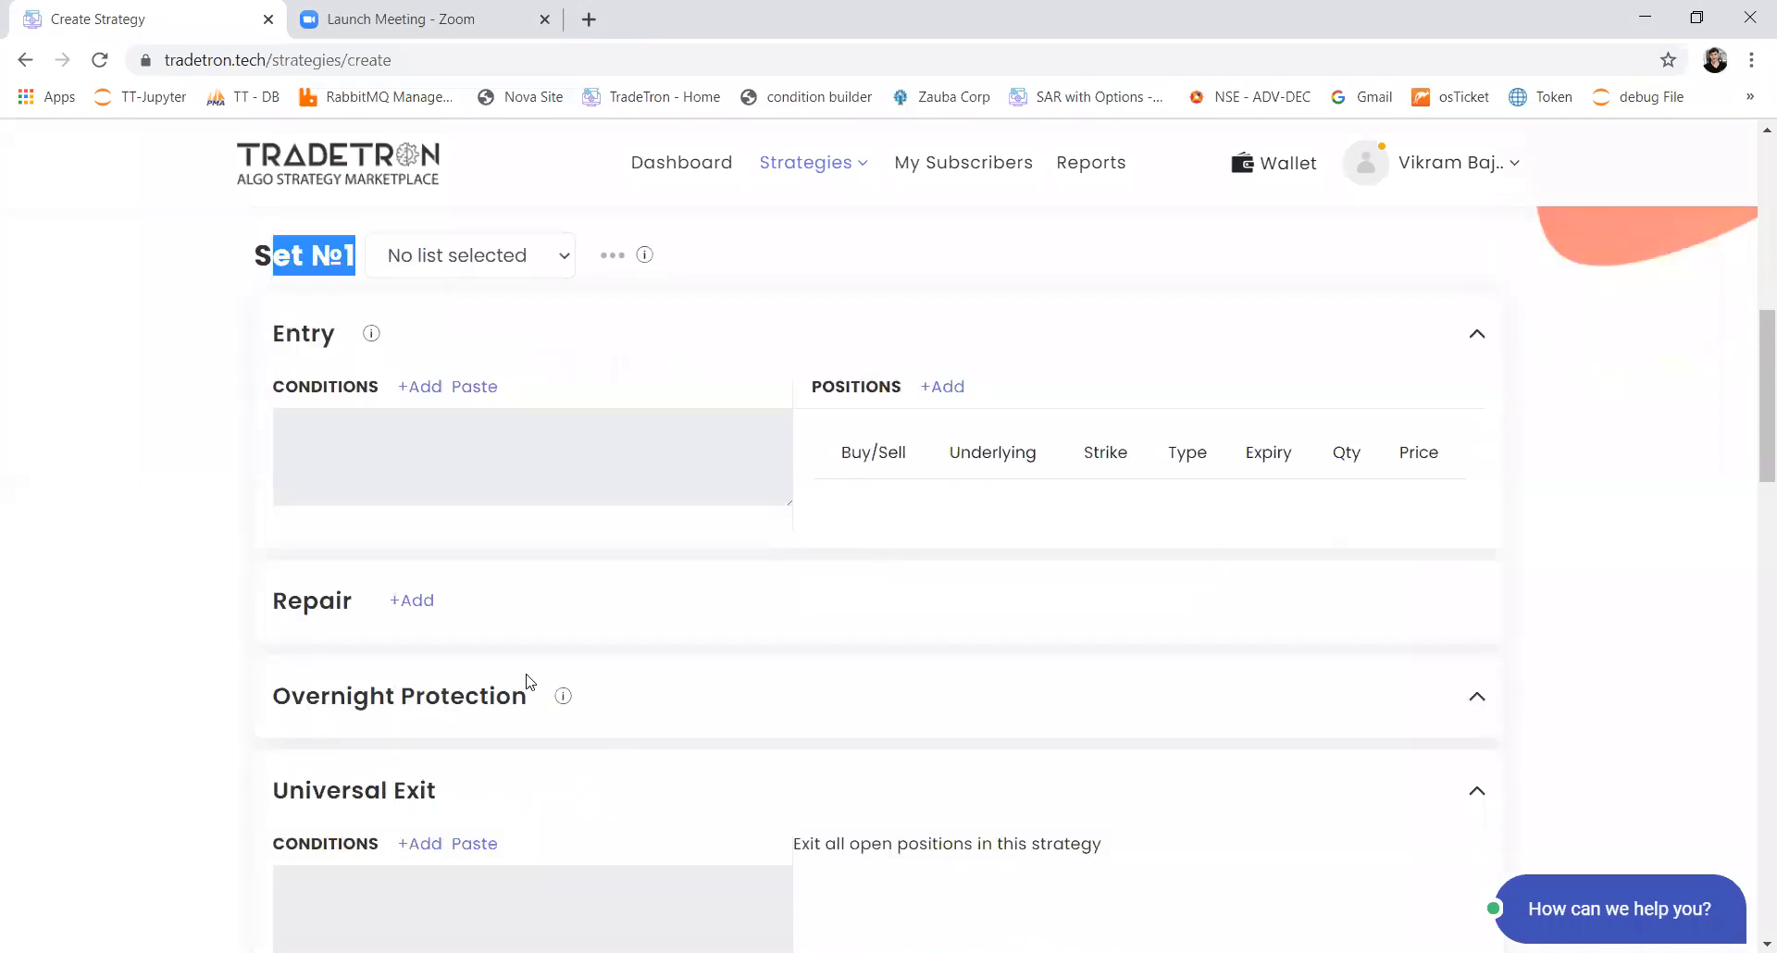
pyautogui.scroll(-6, 530, 682)
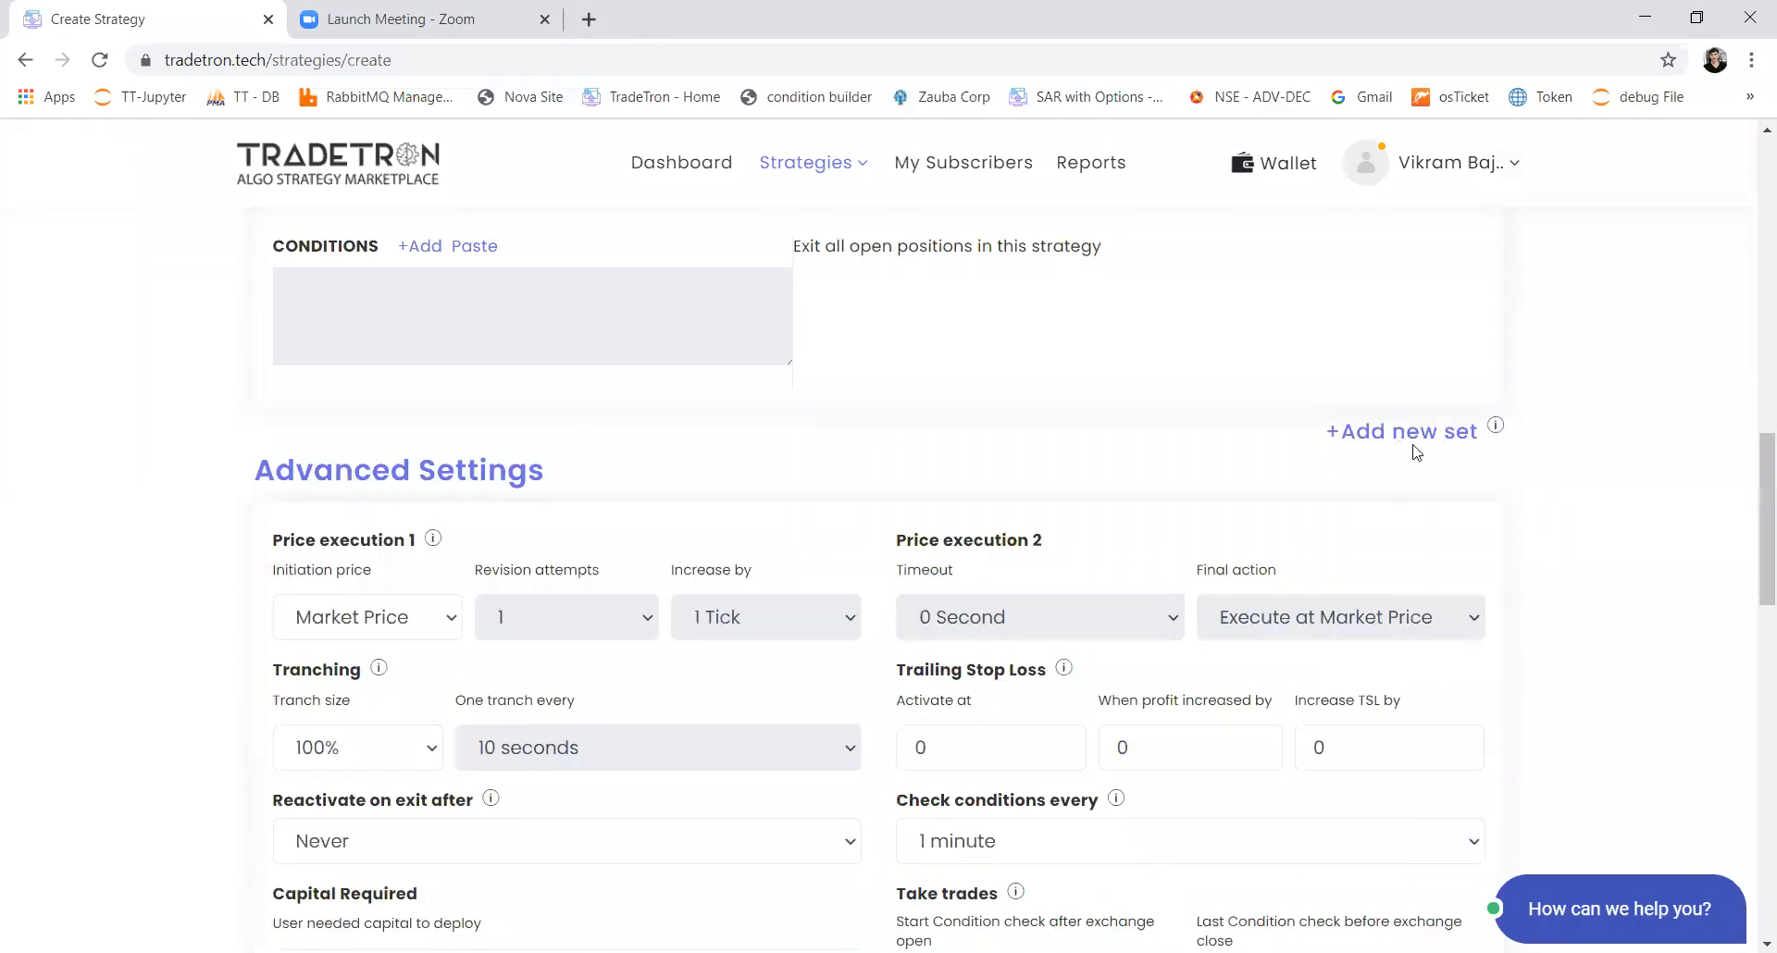
pyautogui.scroll(3, 1074, 493)
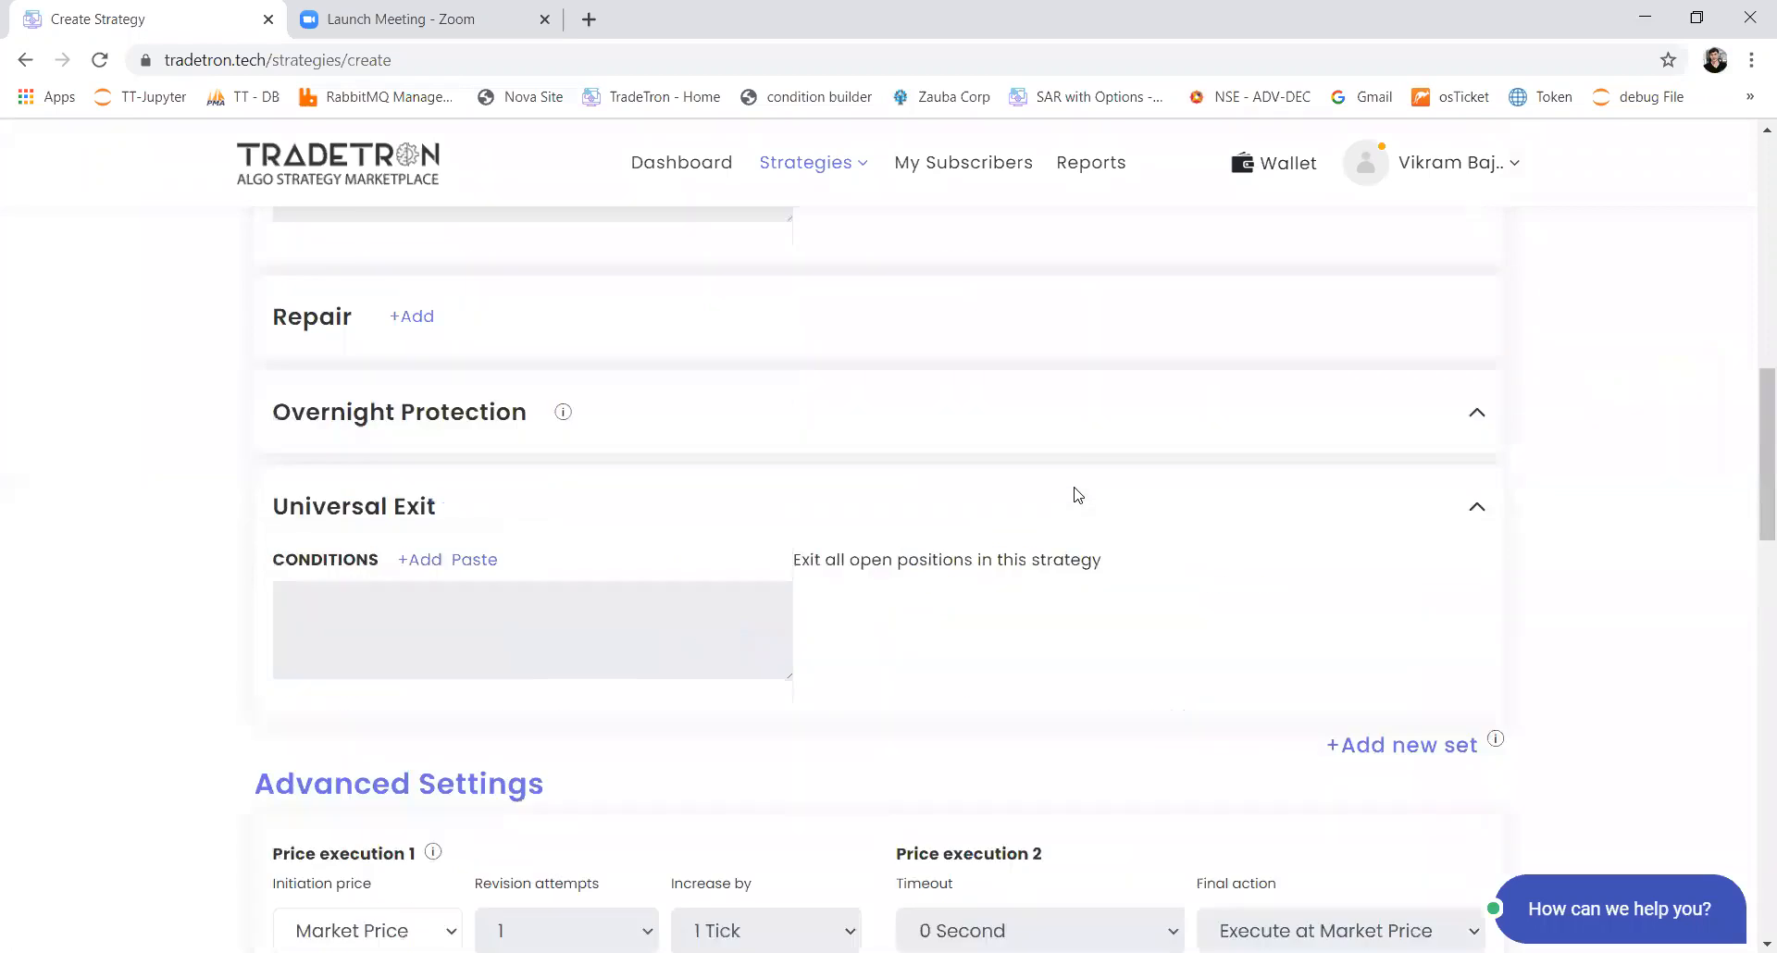
pyautogui.scroll(2, 1077, 495)
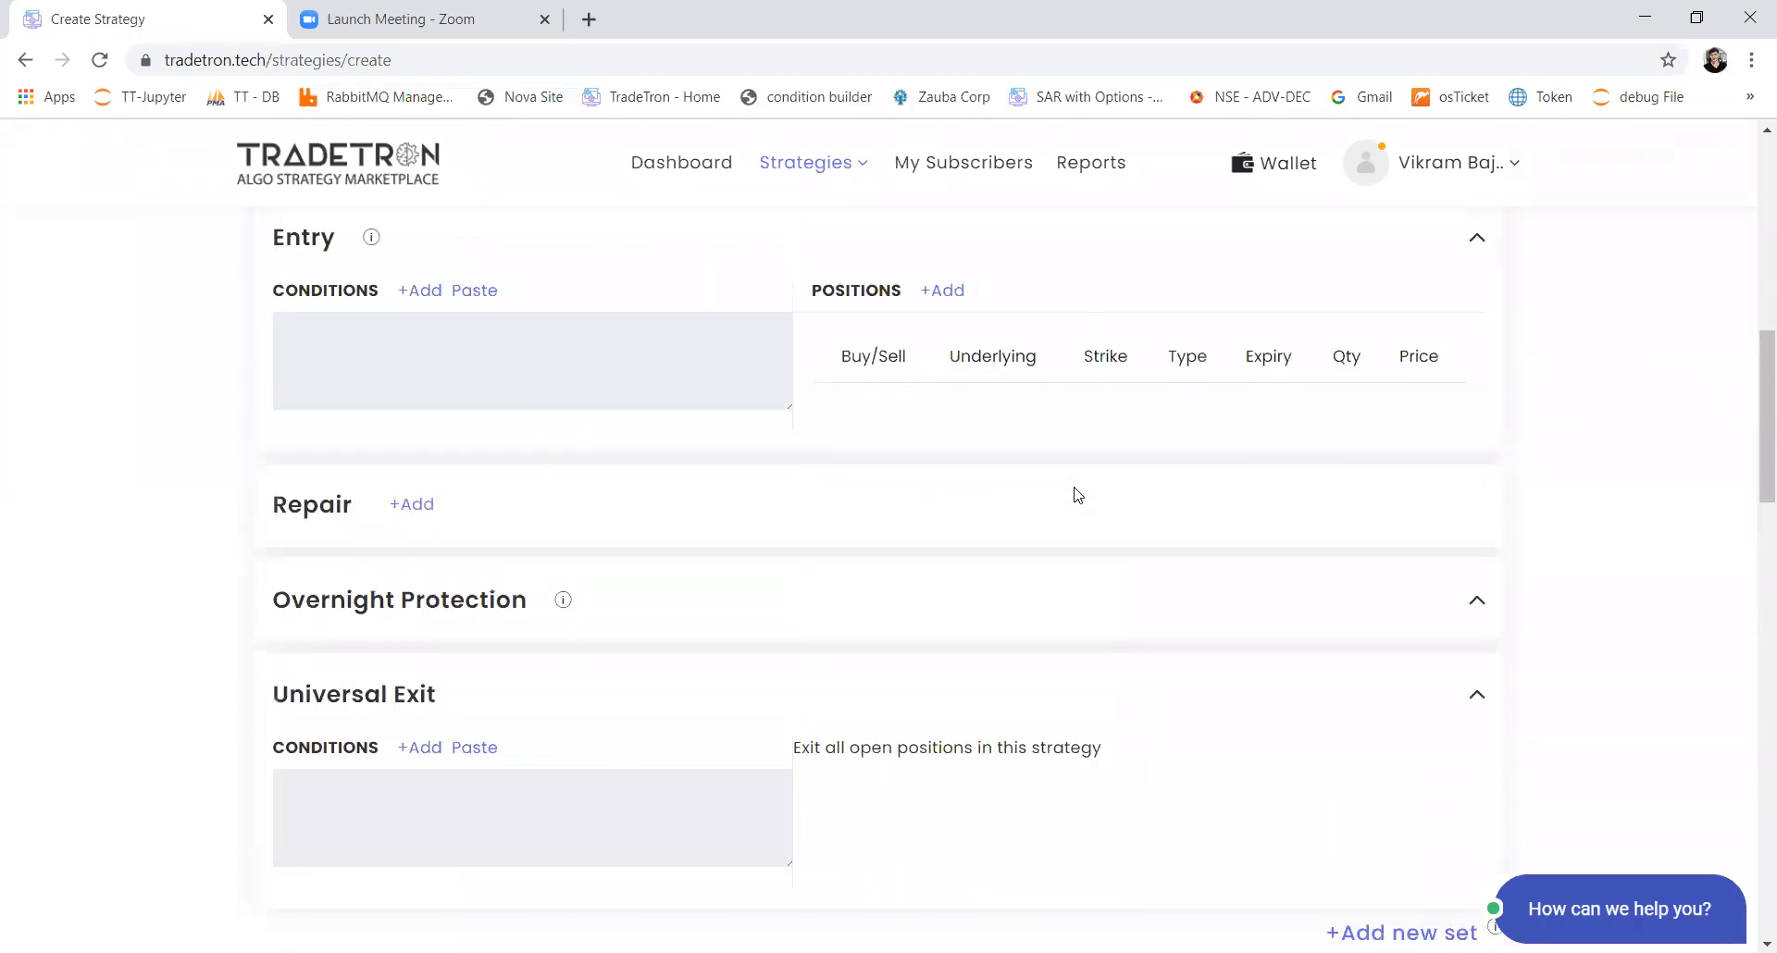
pyautogui.scroll(1, 1077, 495)
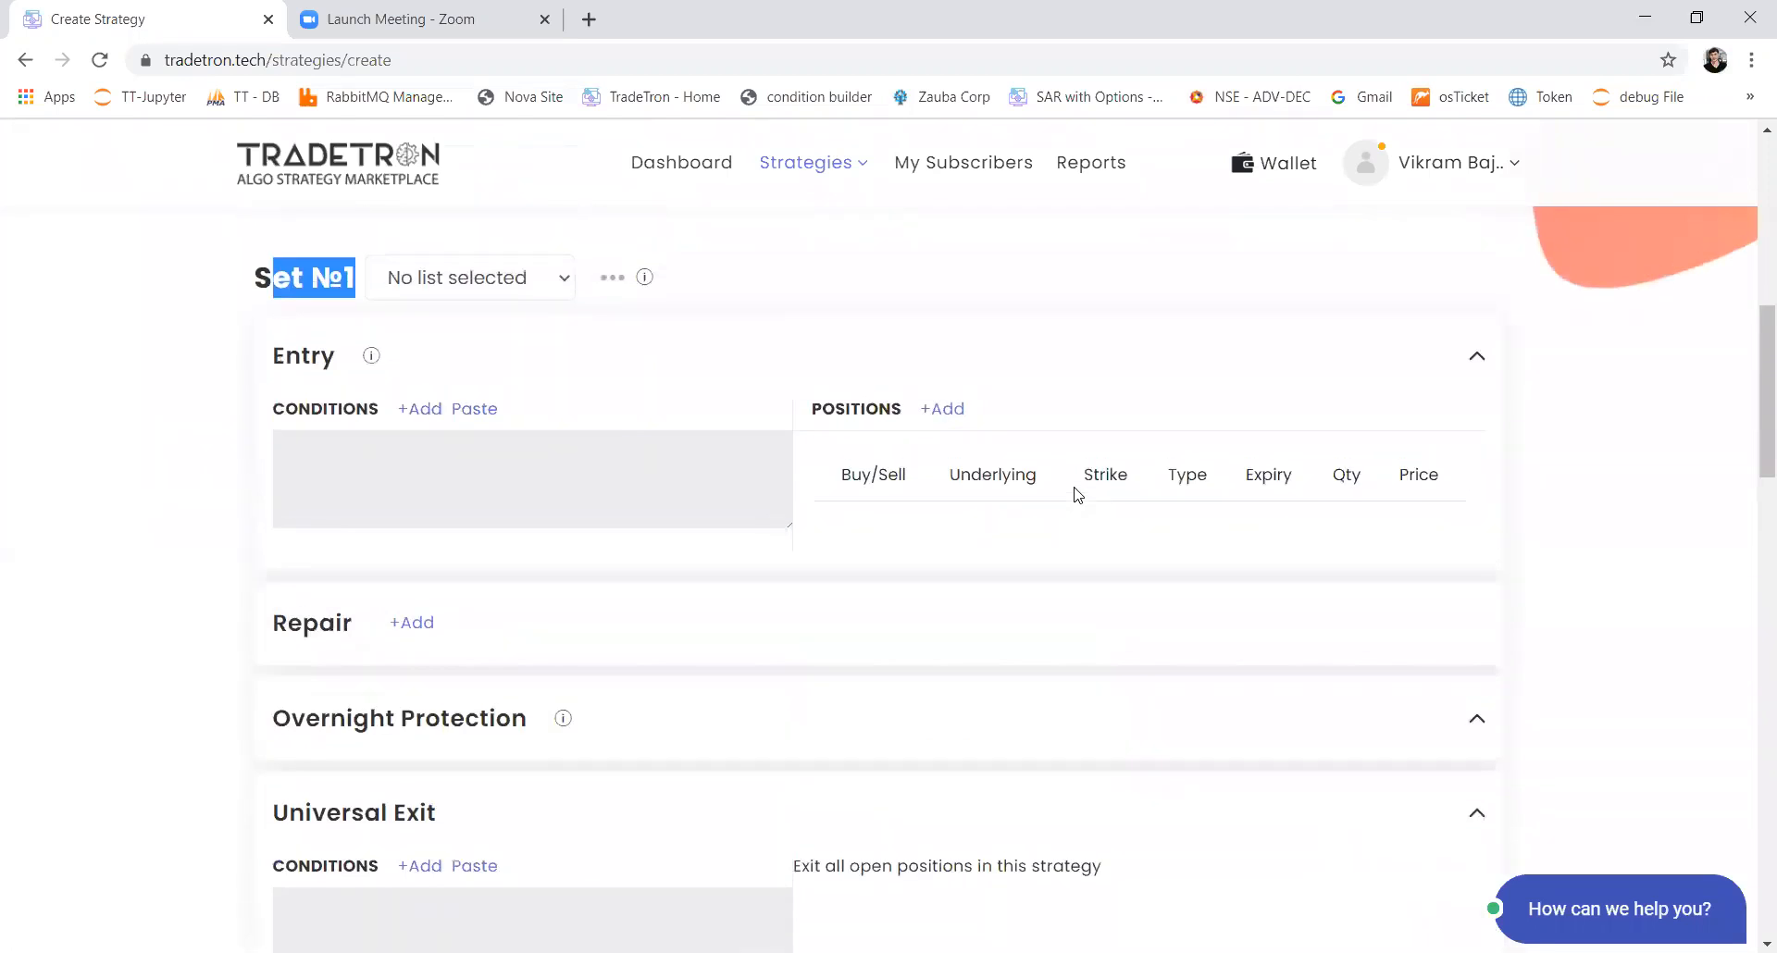
pyautogui.moveTo(284, 358); pyautogui.dragTo(320, 358)
pyautogui.moveTo(349, 633); pyautogui.dragTo(320, 631)
pyautogui.moveTo(431, 823); pyautogui.dragTo(408, 822)
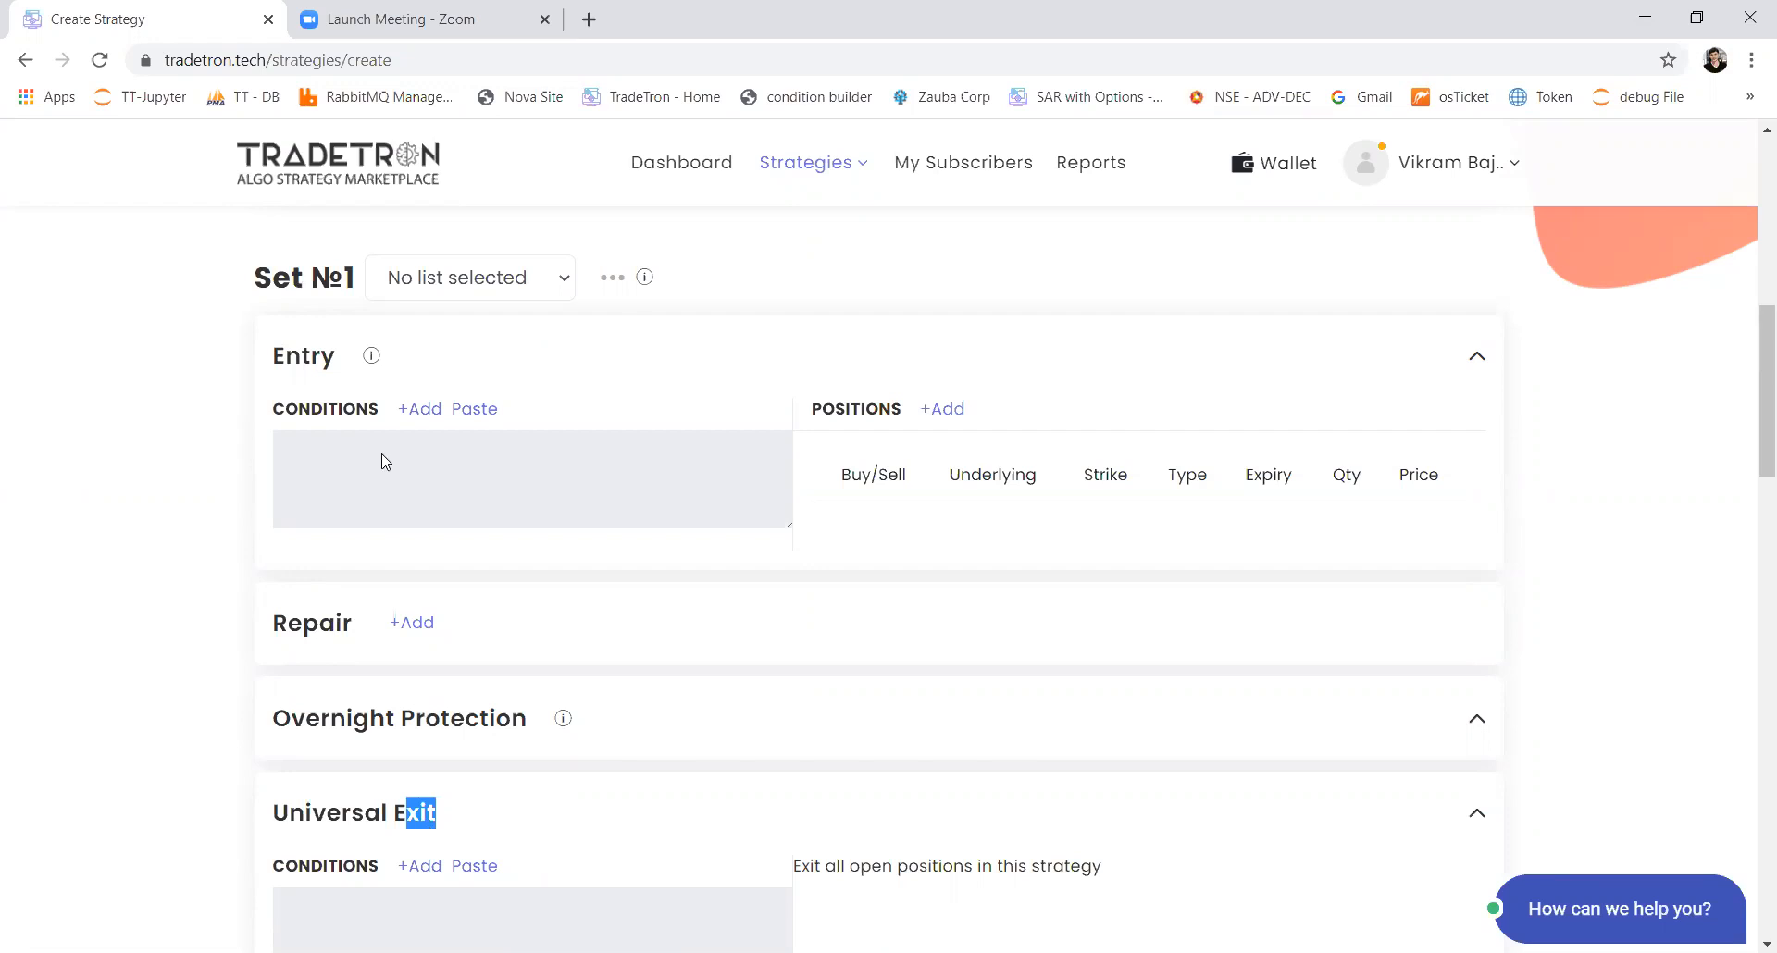
pyautogui.moveTo(286, 347); pyautogui.dragTo(337, 358)
pyautogui.moveTo(433, 821); pyautogui.dragTo(393, 822)
pyautogui.click(427, 830)
# Step: Open the condition builder for the Entry conditions, look through its available keywords, and close it
pyautogui.click(421, 413)
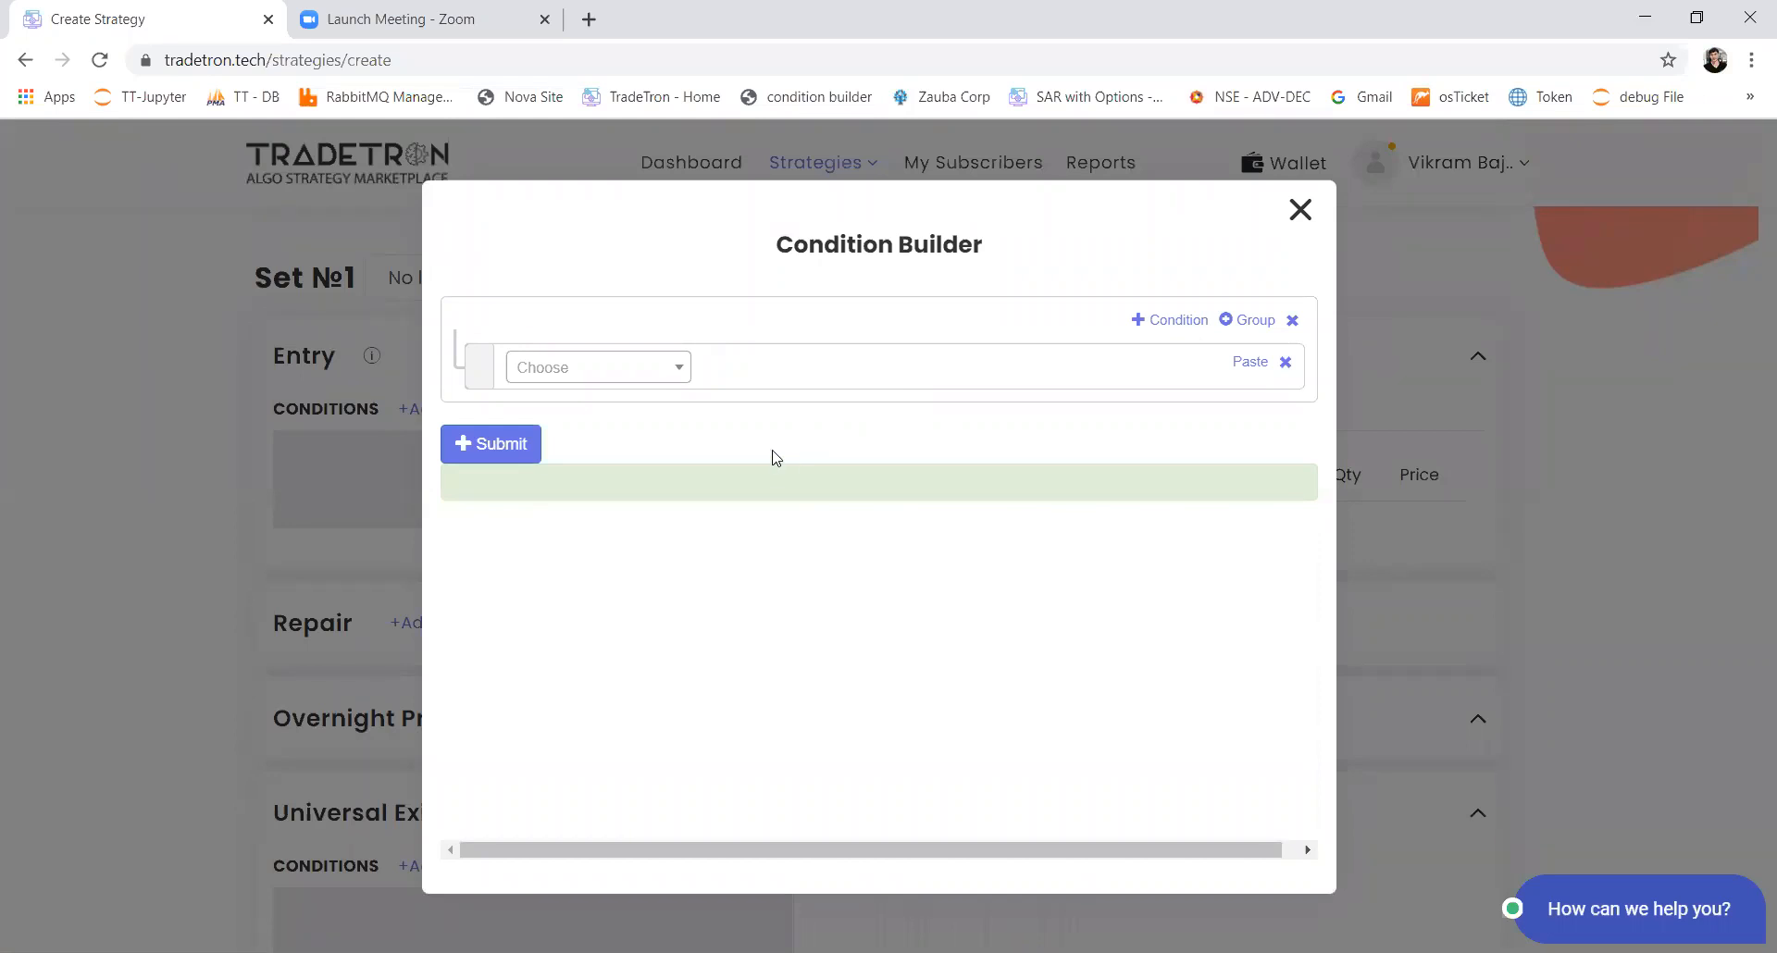
pyautogui.click(656, 373)
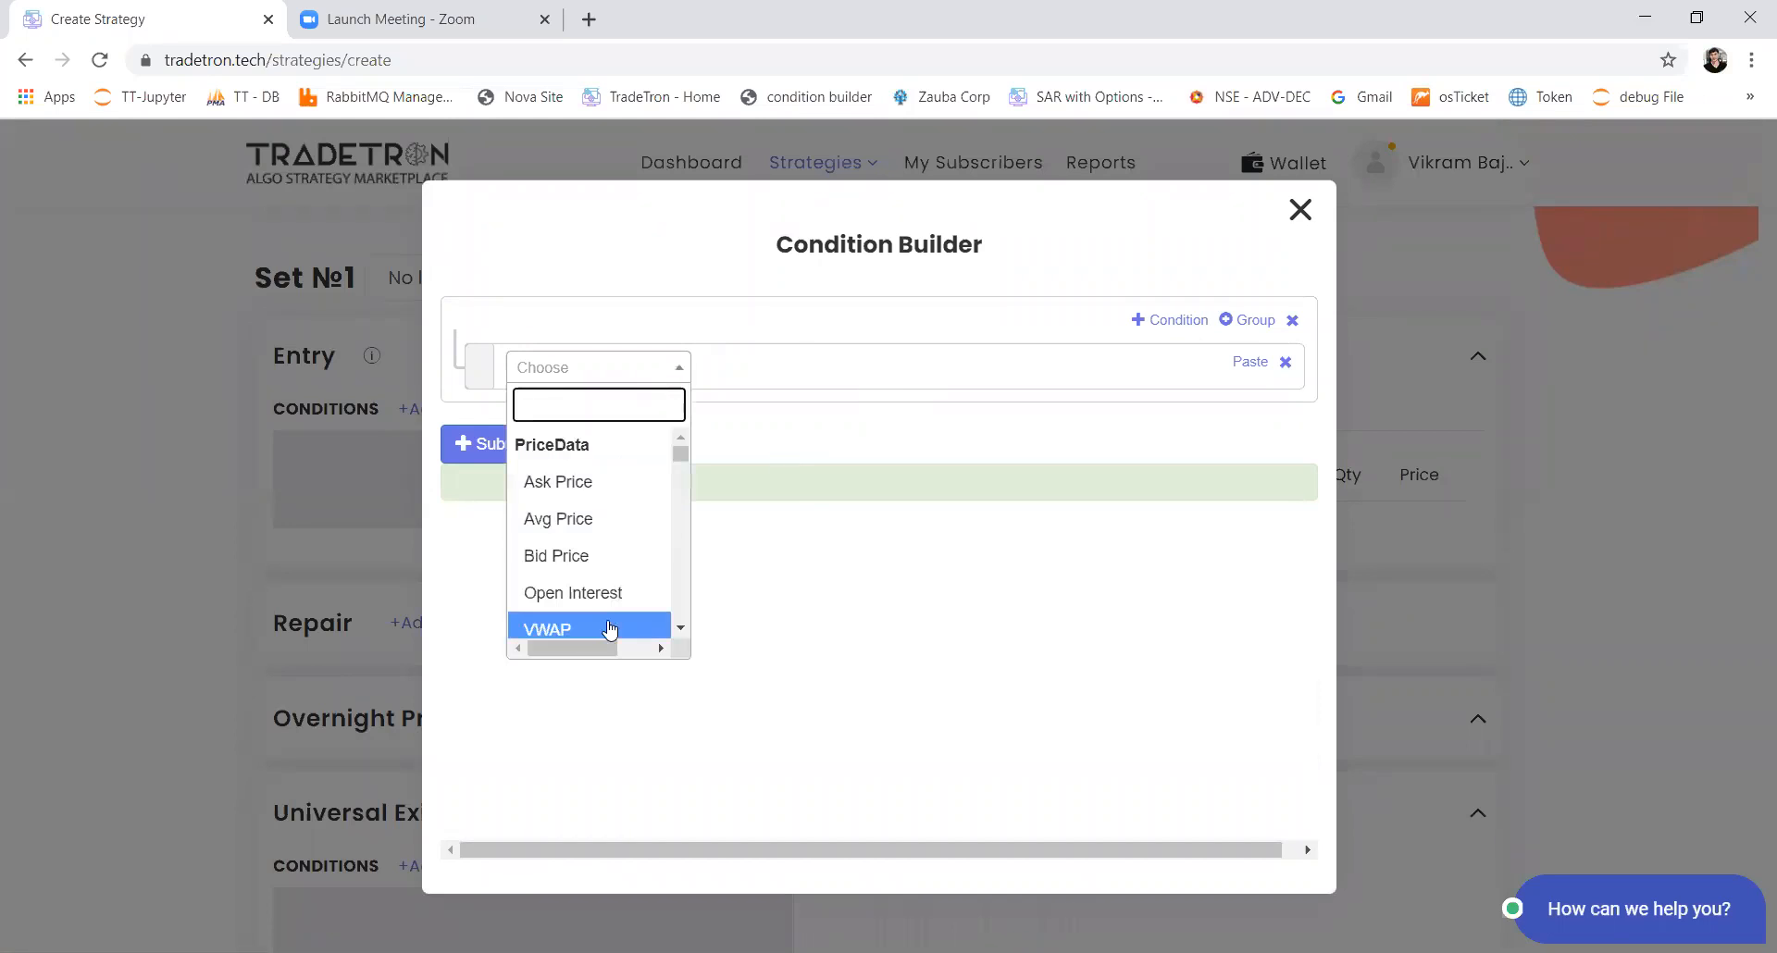
pyautogui.scroll(-3, 602, 567)
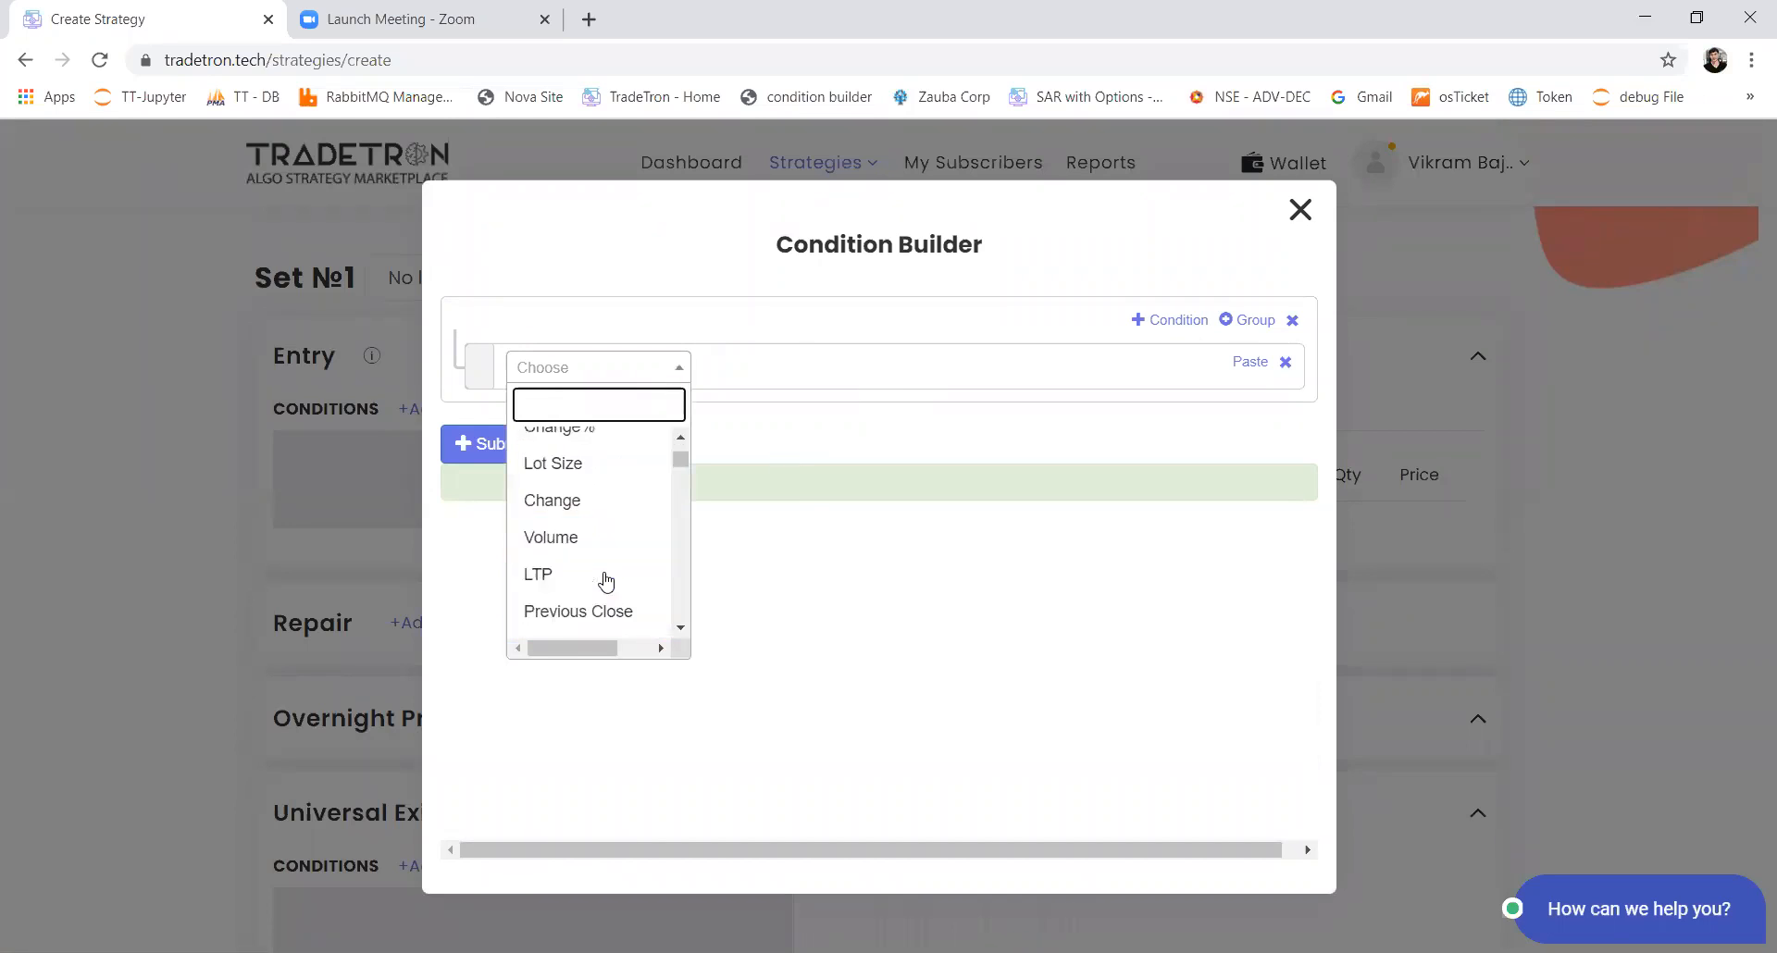
pyautogui.scroll(-5, 606, 580)
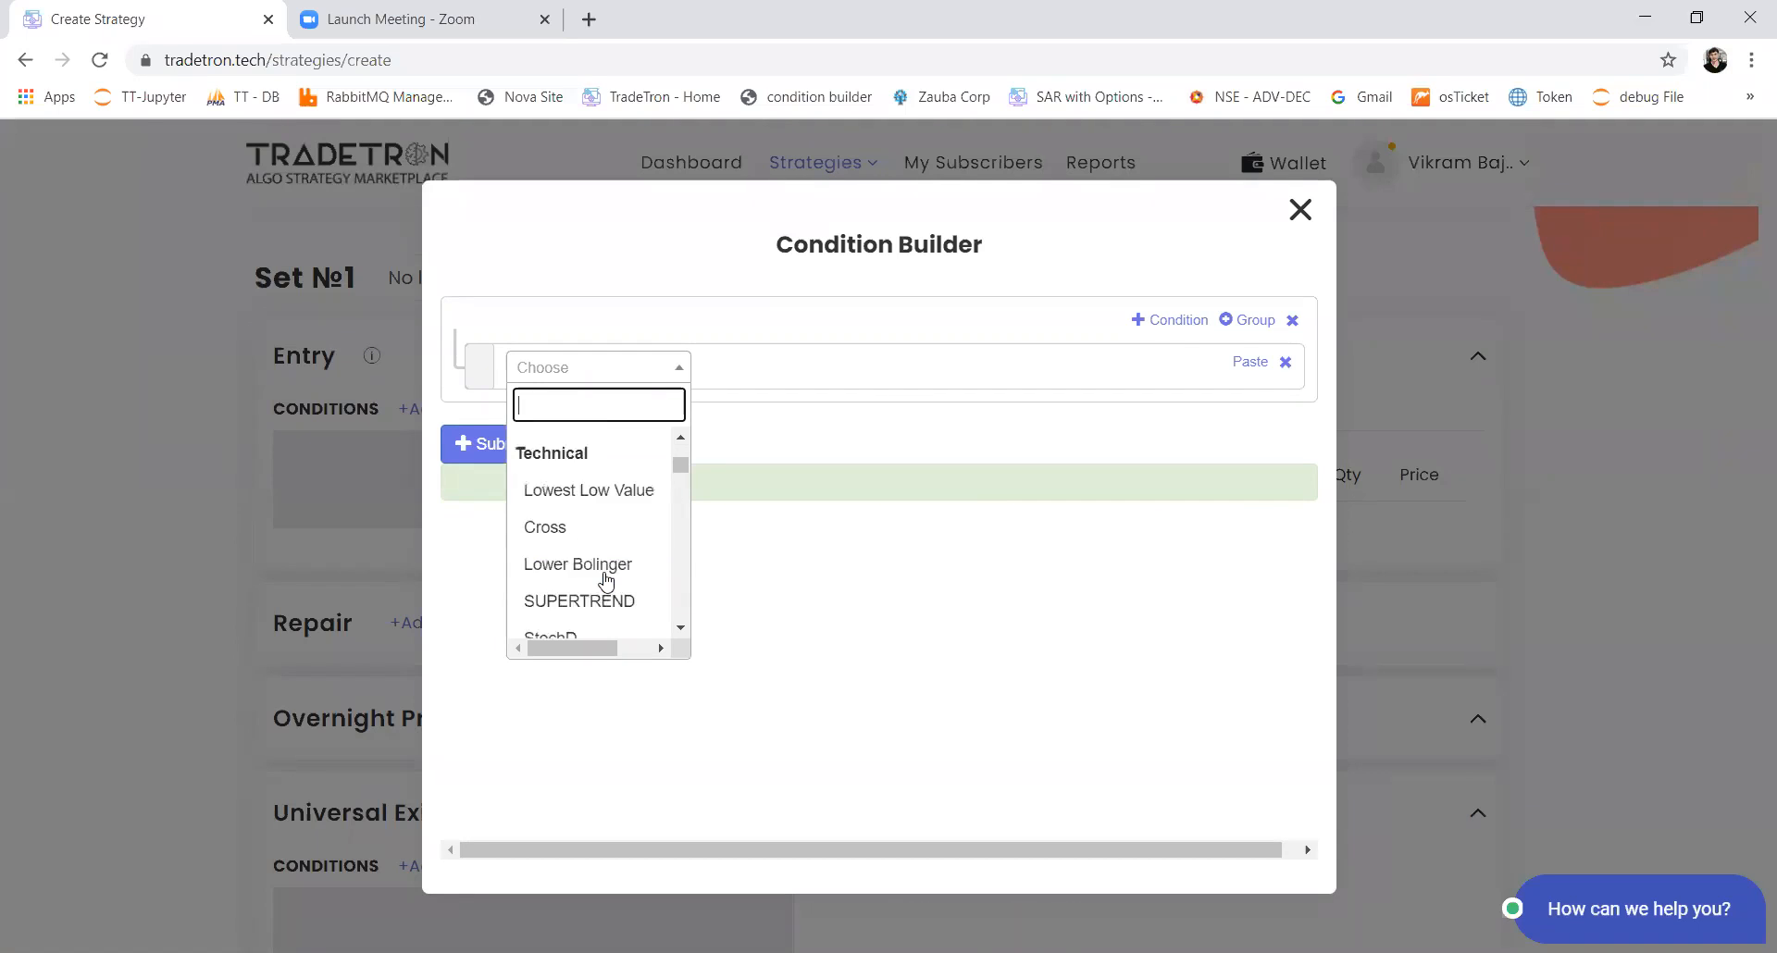
pyautogui.scroll(-4, 606, 581)
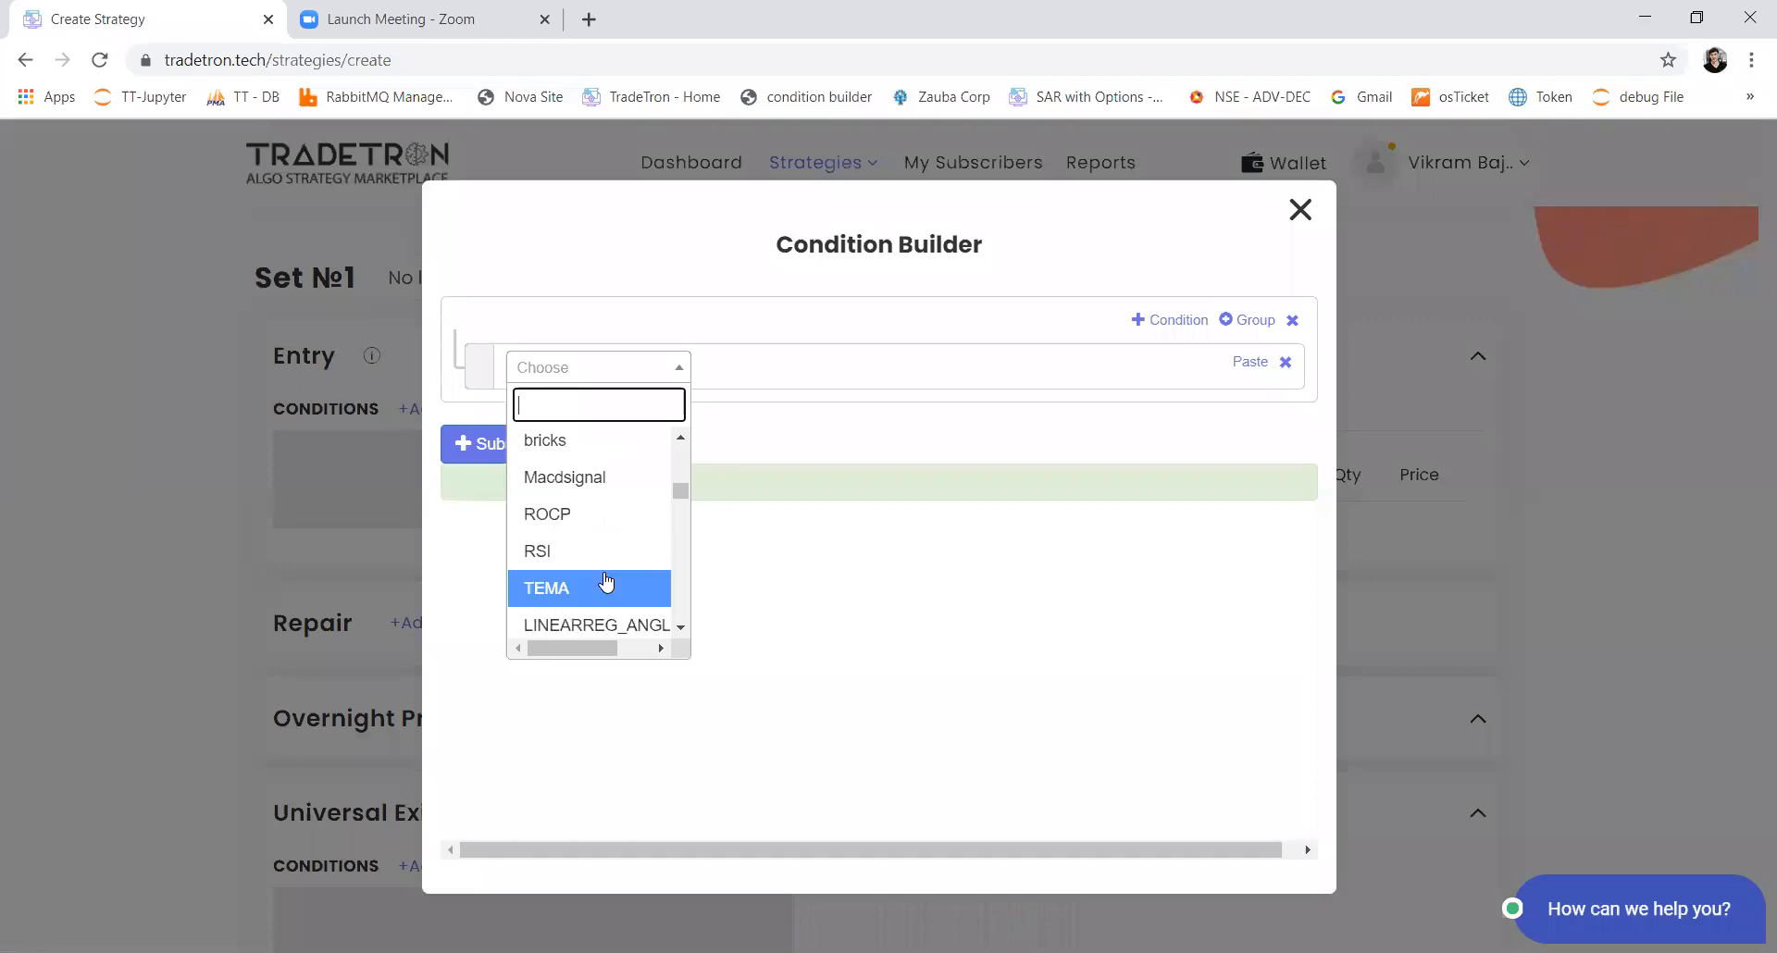
pyautogui.scroll(-3, 606, 582)
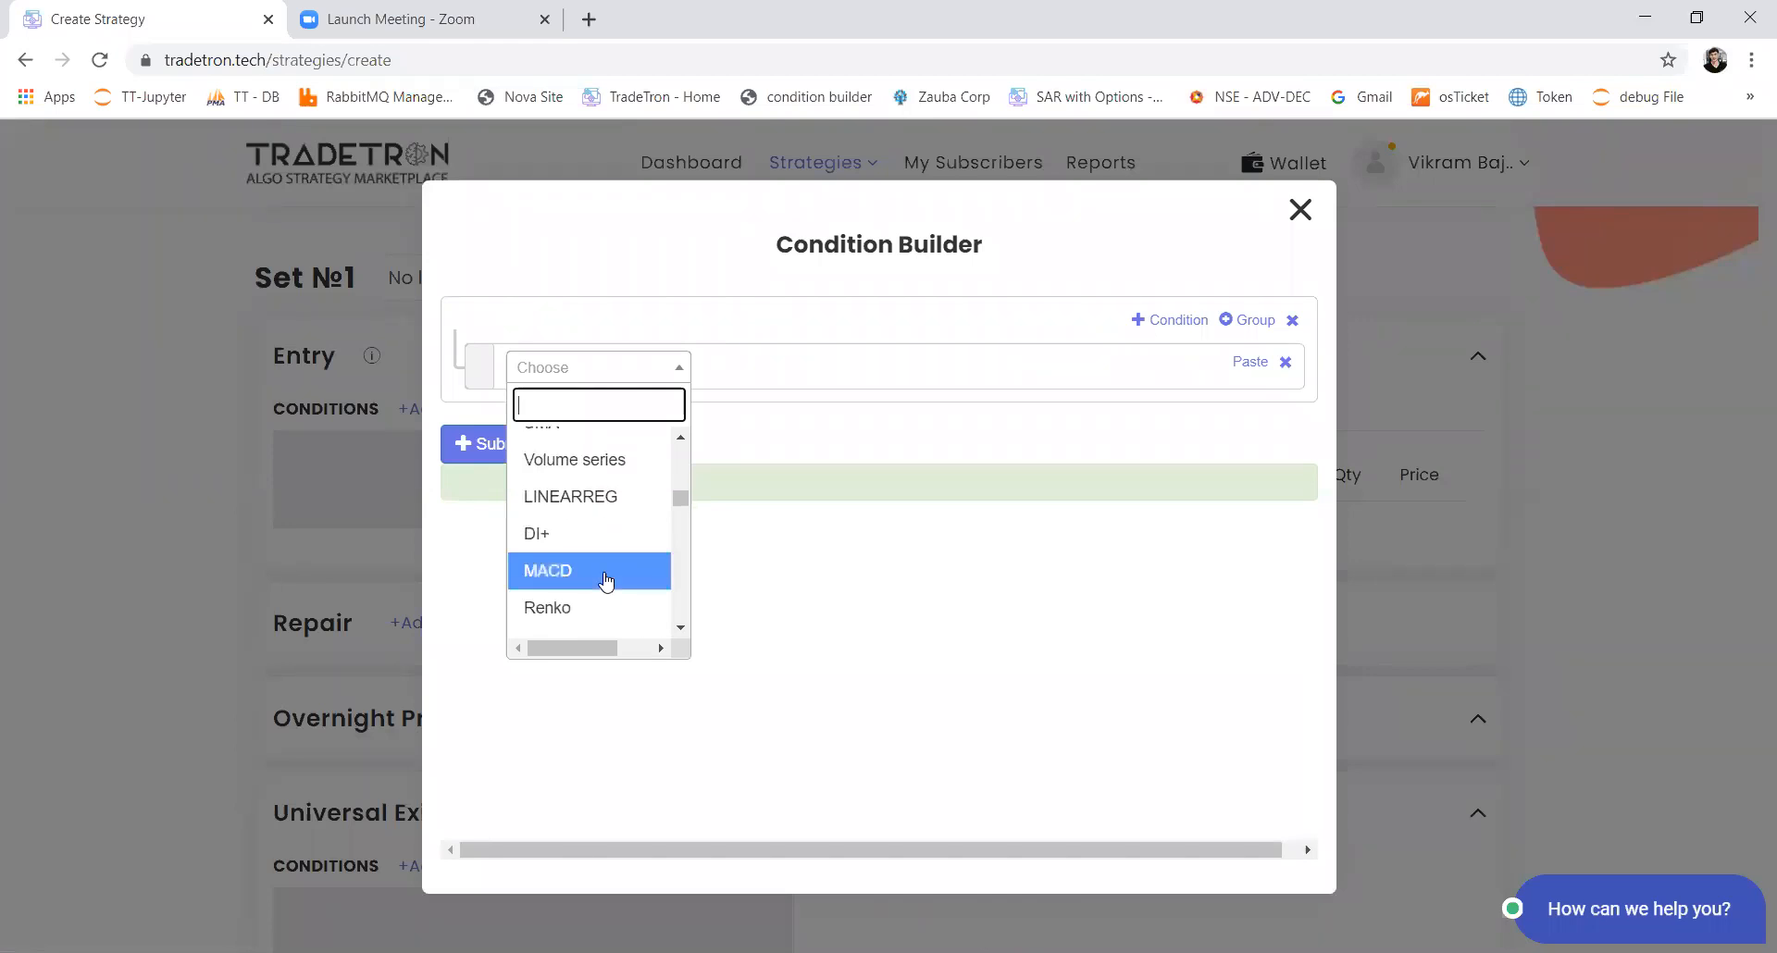
pyautogui.scroll(-2, 606, 581)
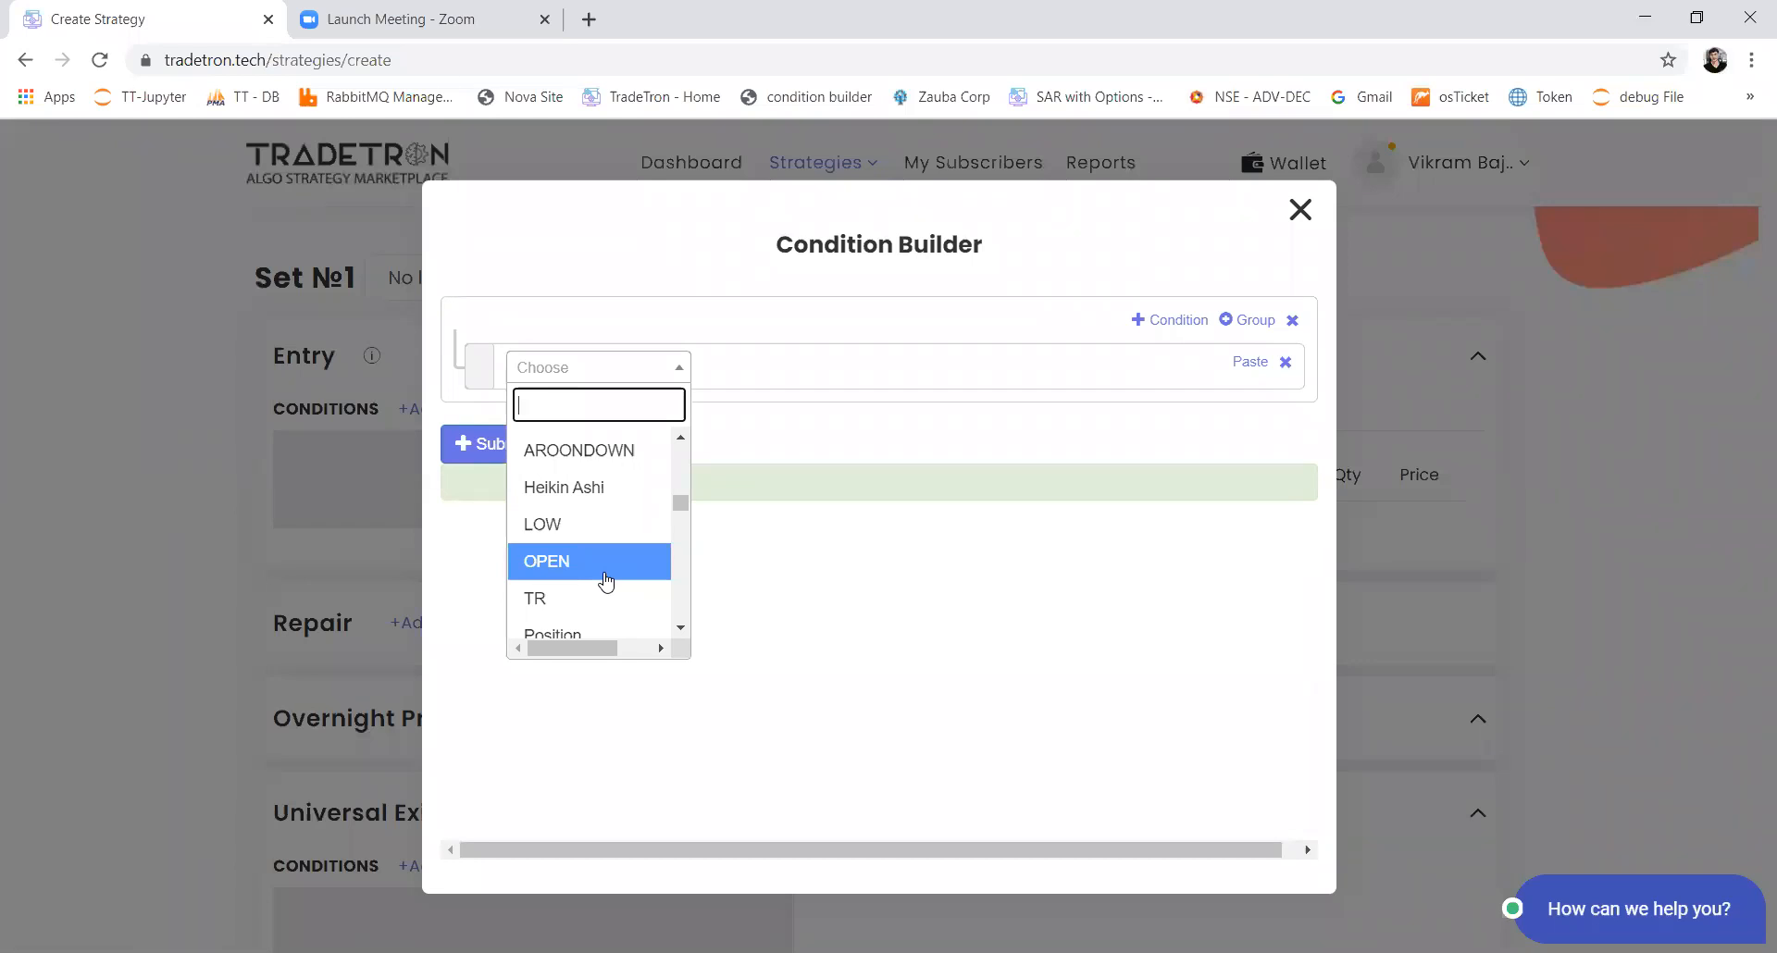
pyautogui.press('Up')
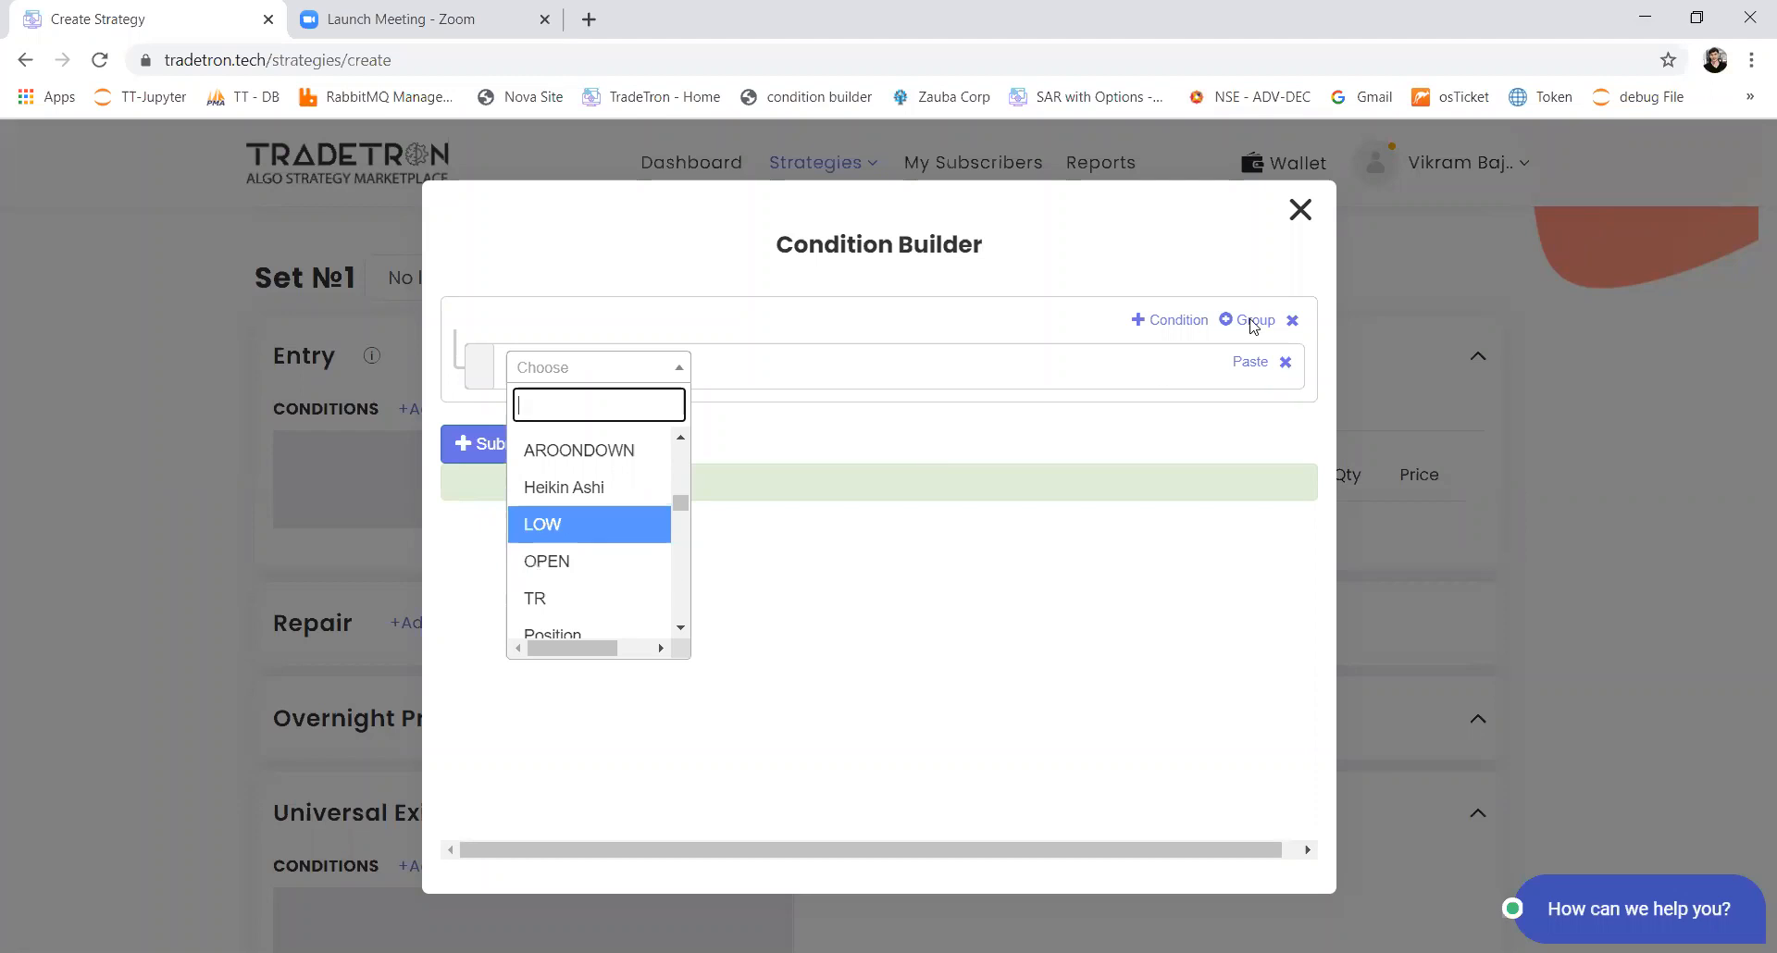
pyautogui.click(1303, 222)
# Step: Enter "ORB 9.15 to 9.20 am HIgh- Low" as the strategy description, with "Nifty 50" on a second line
pyautogui.scroll(5, 740, 477)
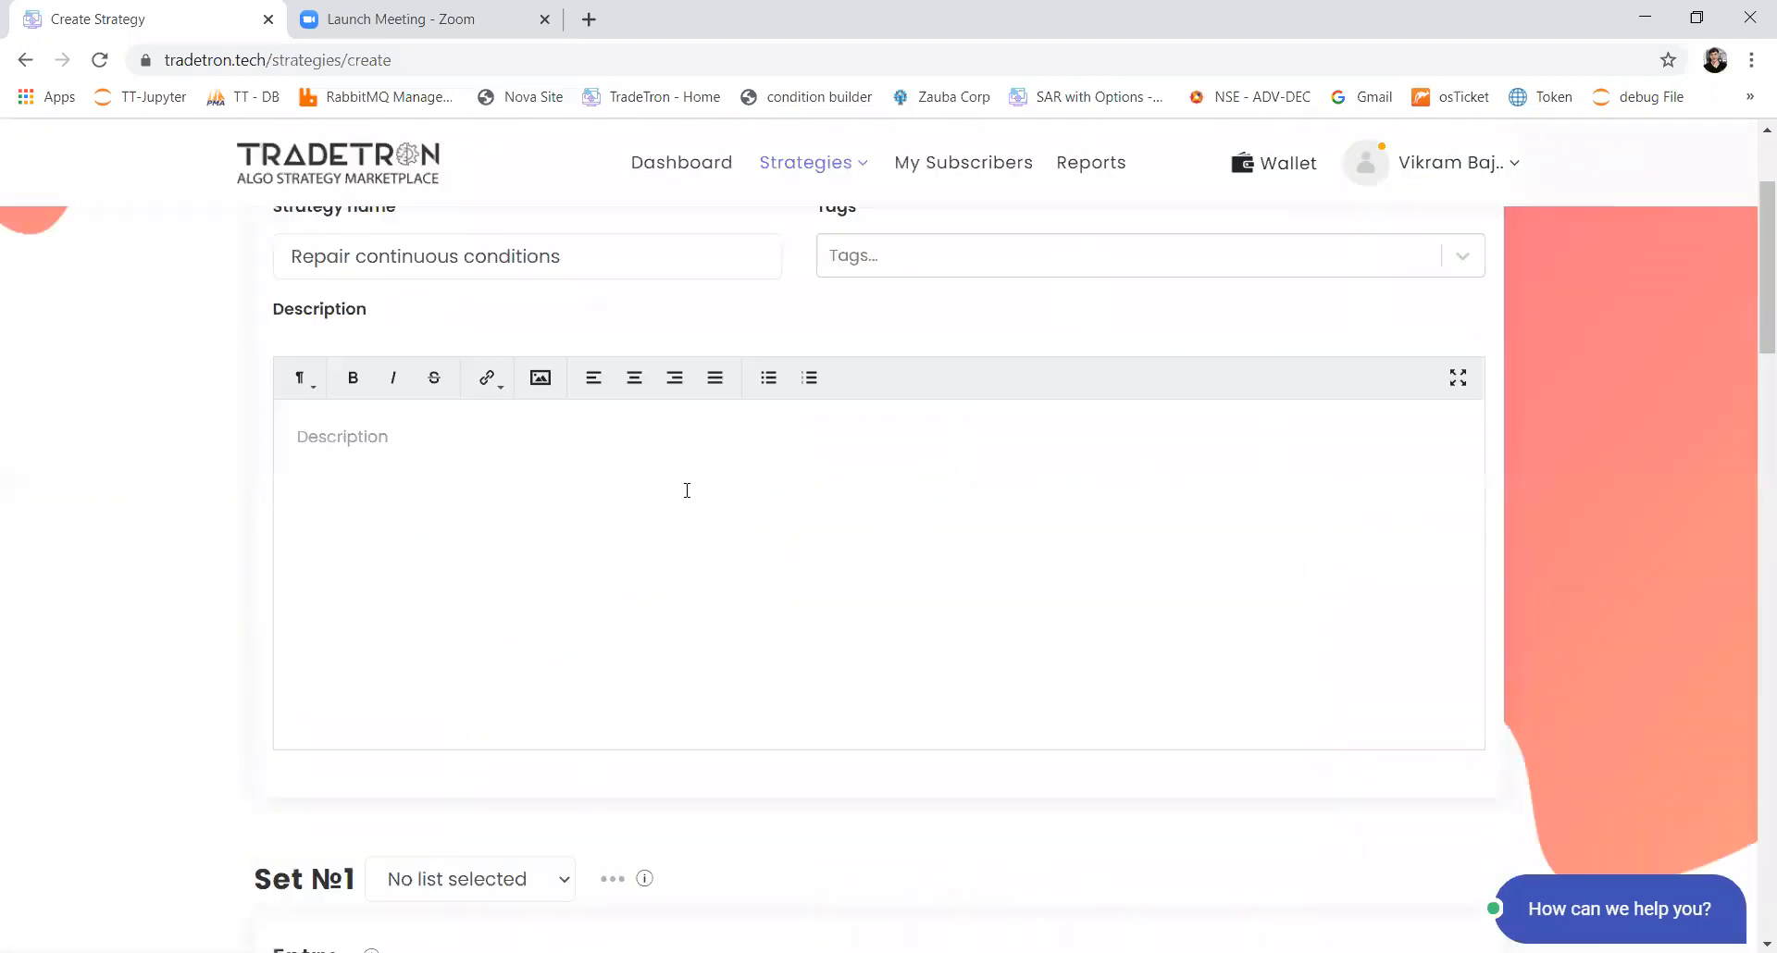
pyautogui.click(680, 533)
pyautogui.write('OR')
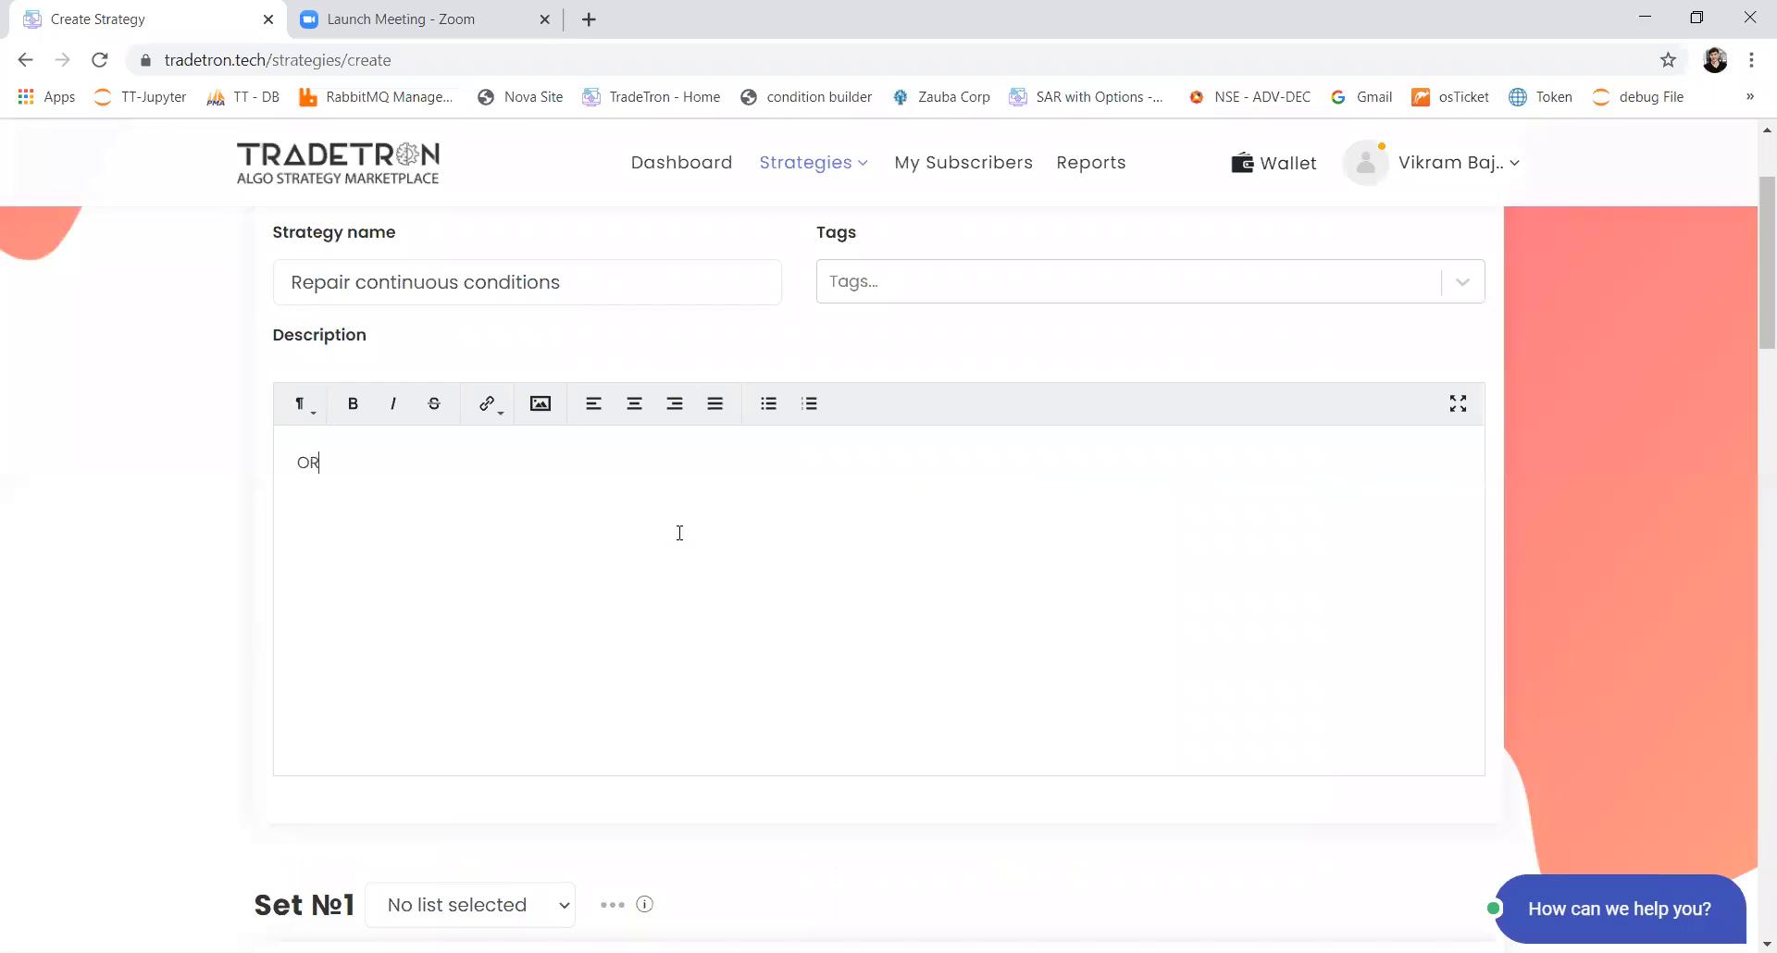
pyautogui.write('B 9.15 to 9.20 am HIgh- Low ')
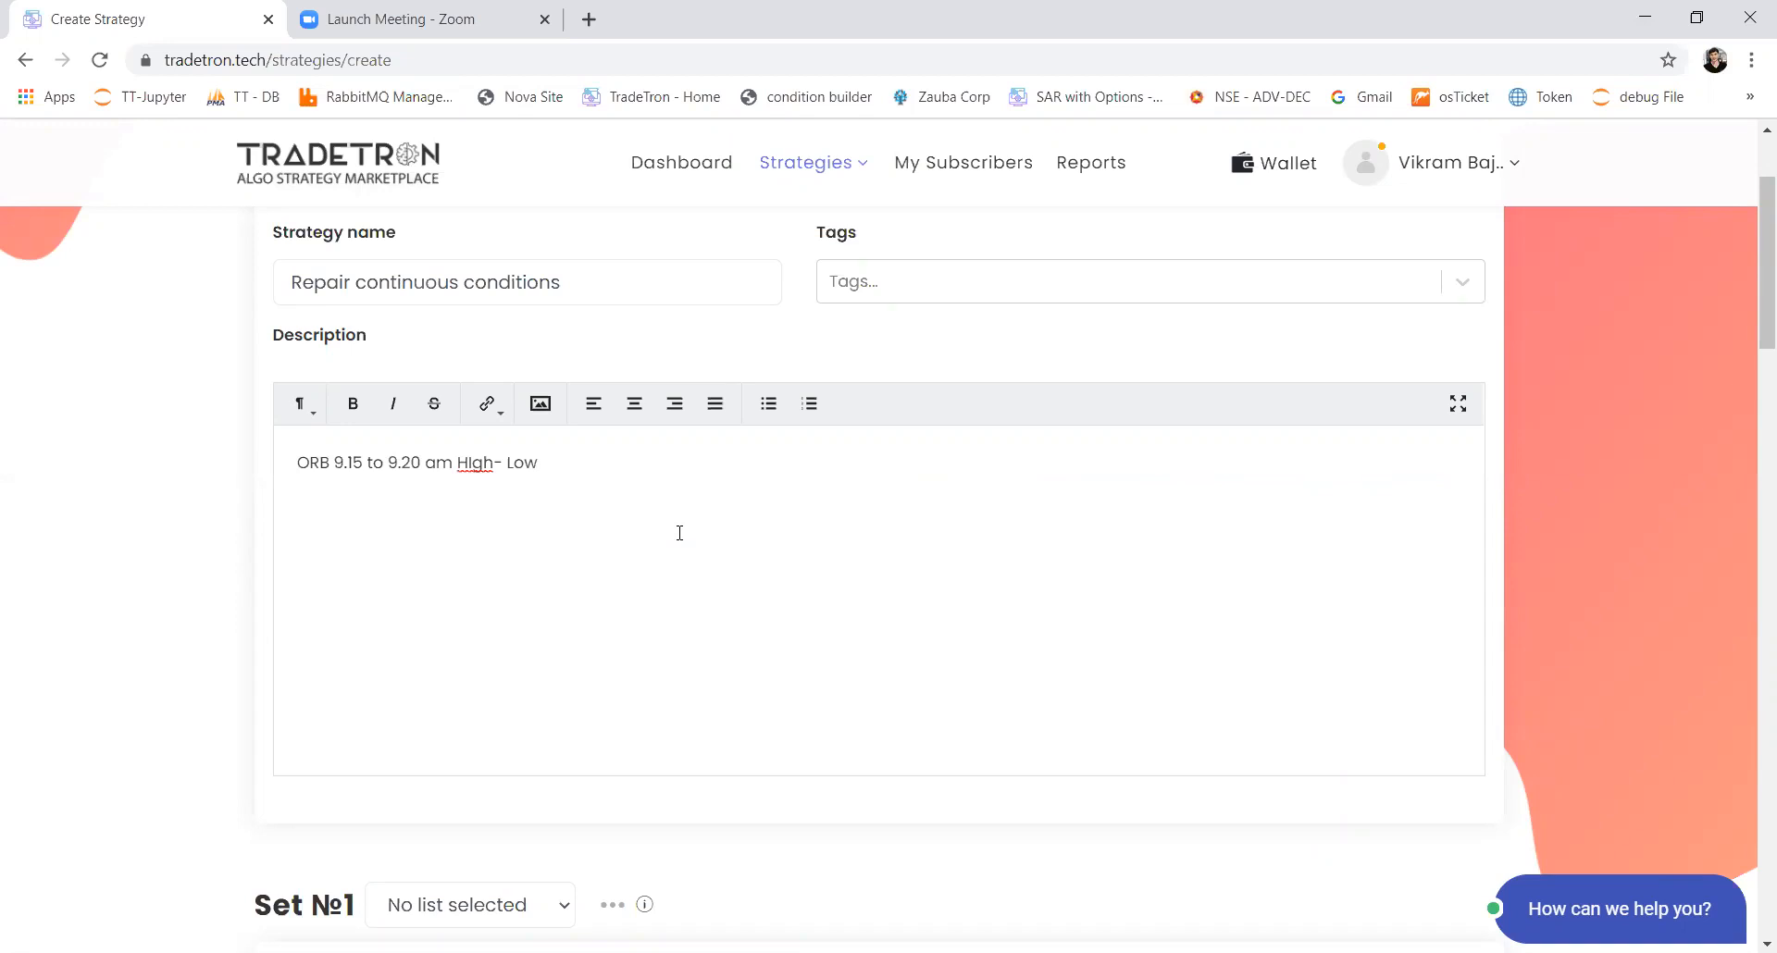
pyautogui.write('Nifty 50')
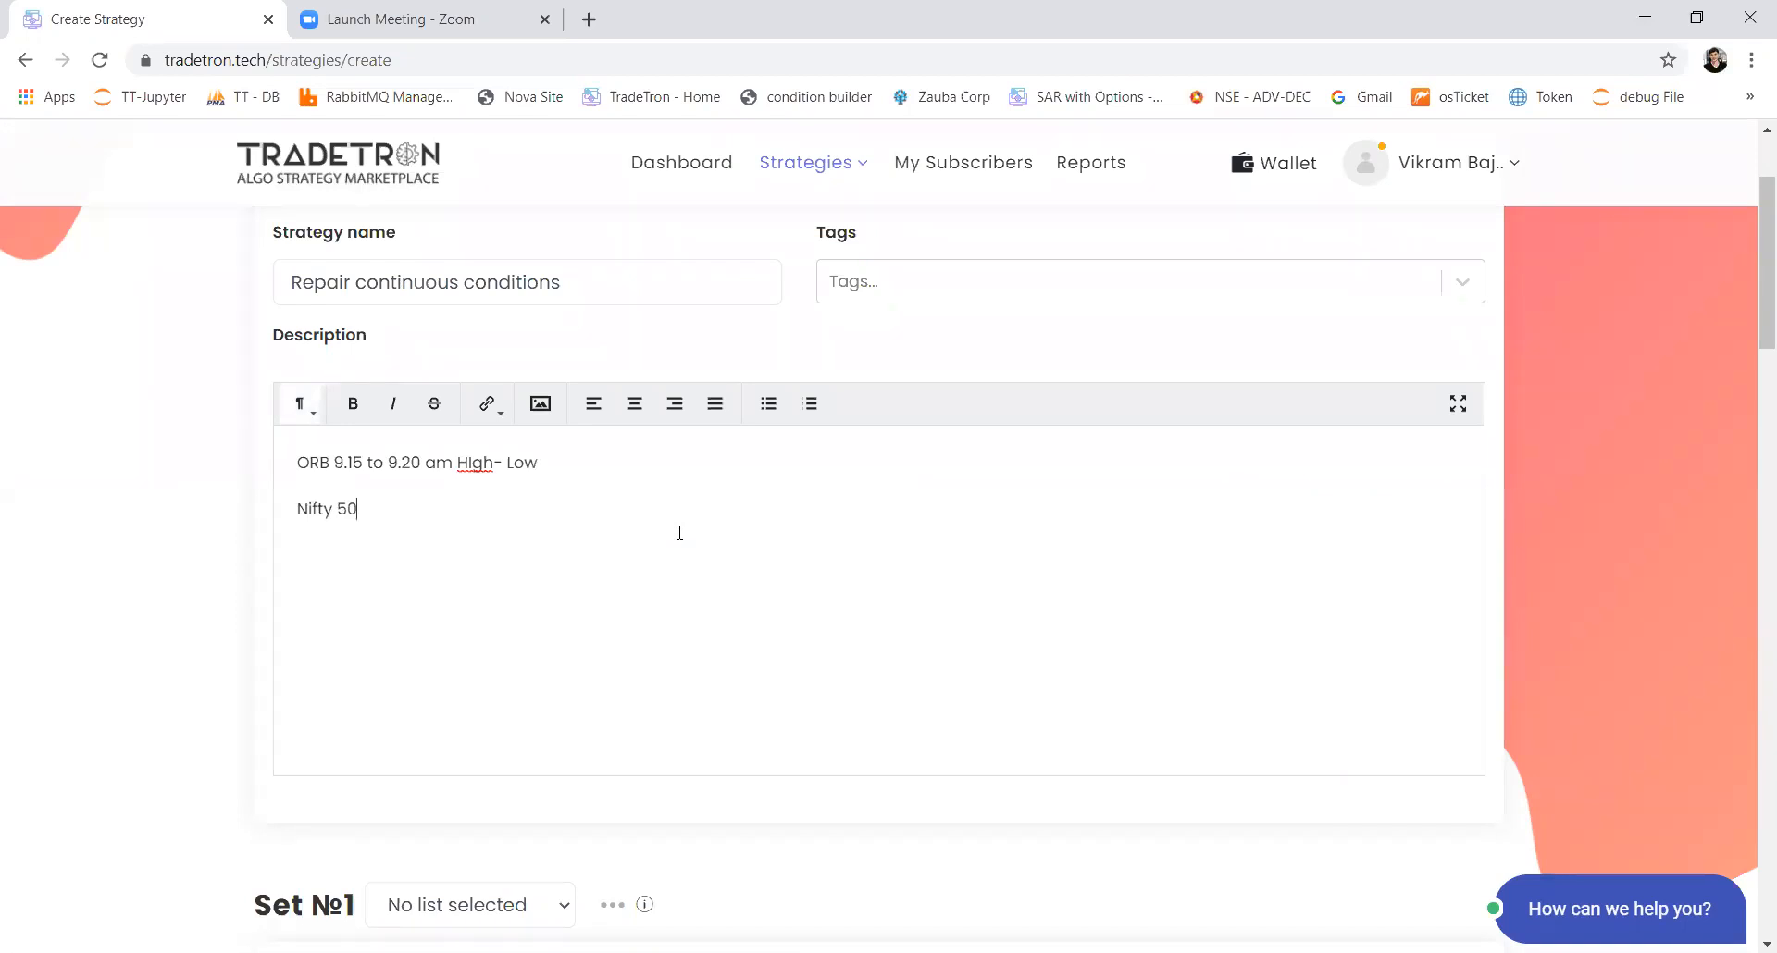
# Step: Start a new custom list for Set 1 in the list builder and enter its name
pyautogui.scroll(-4, 609, 796)
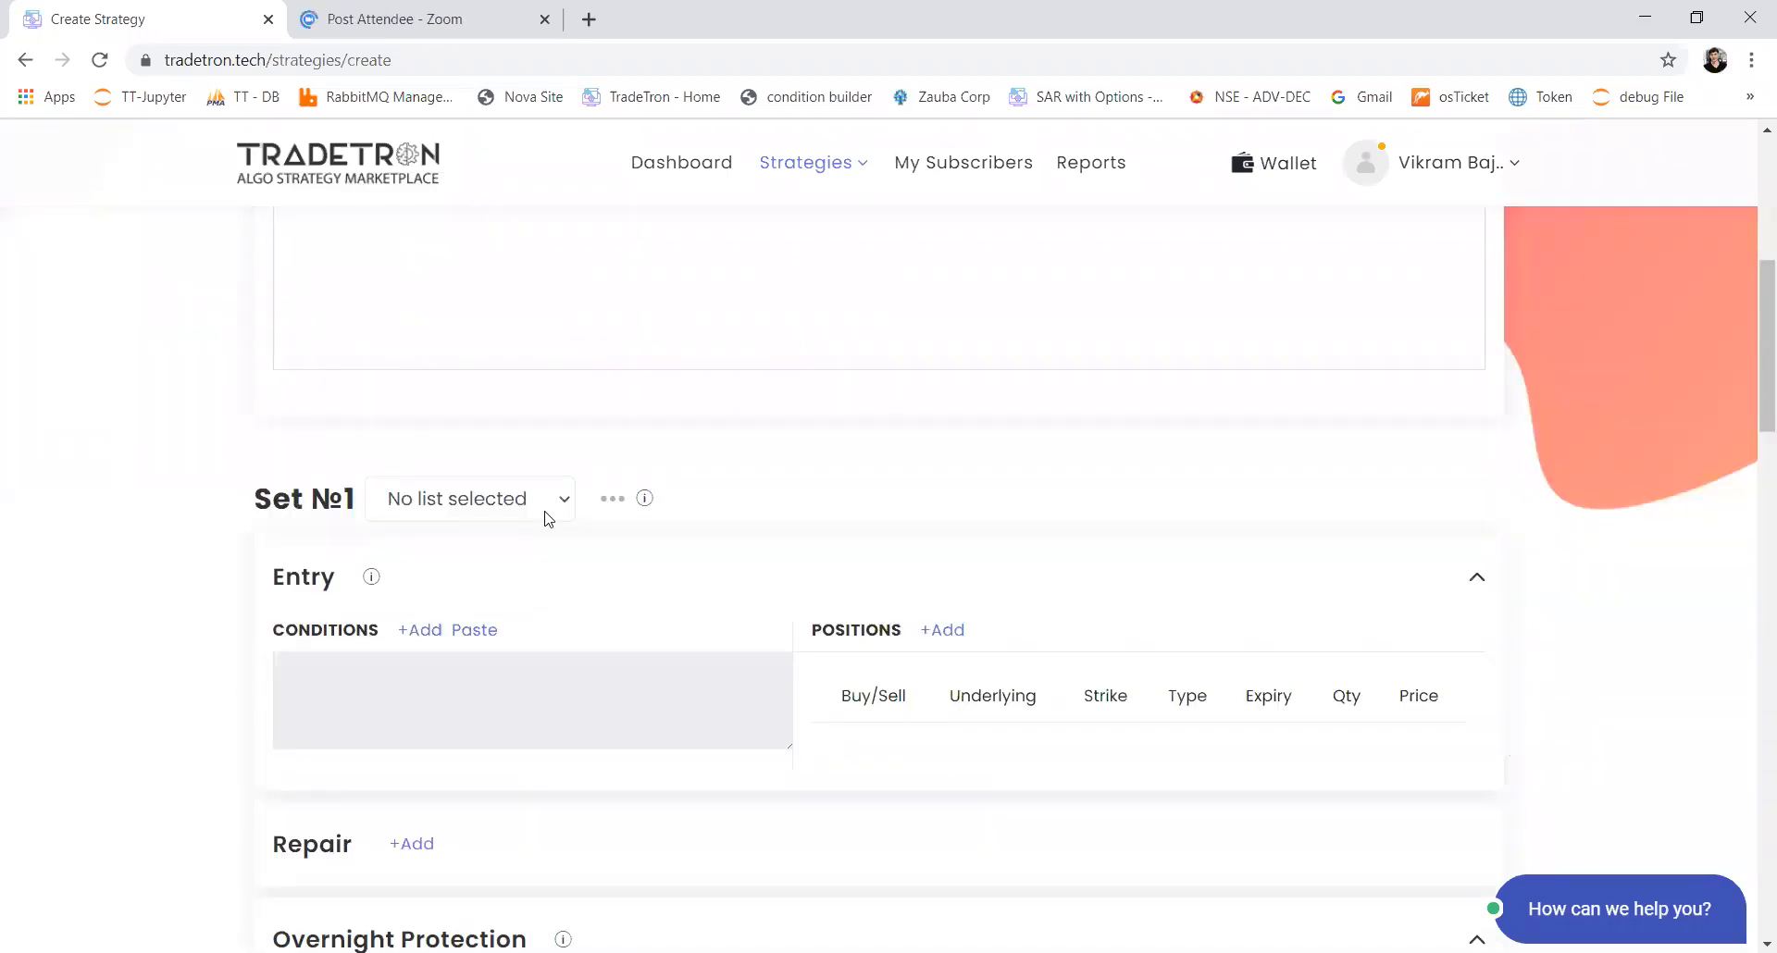
pyautogui.click(547, 504)
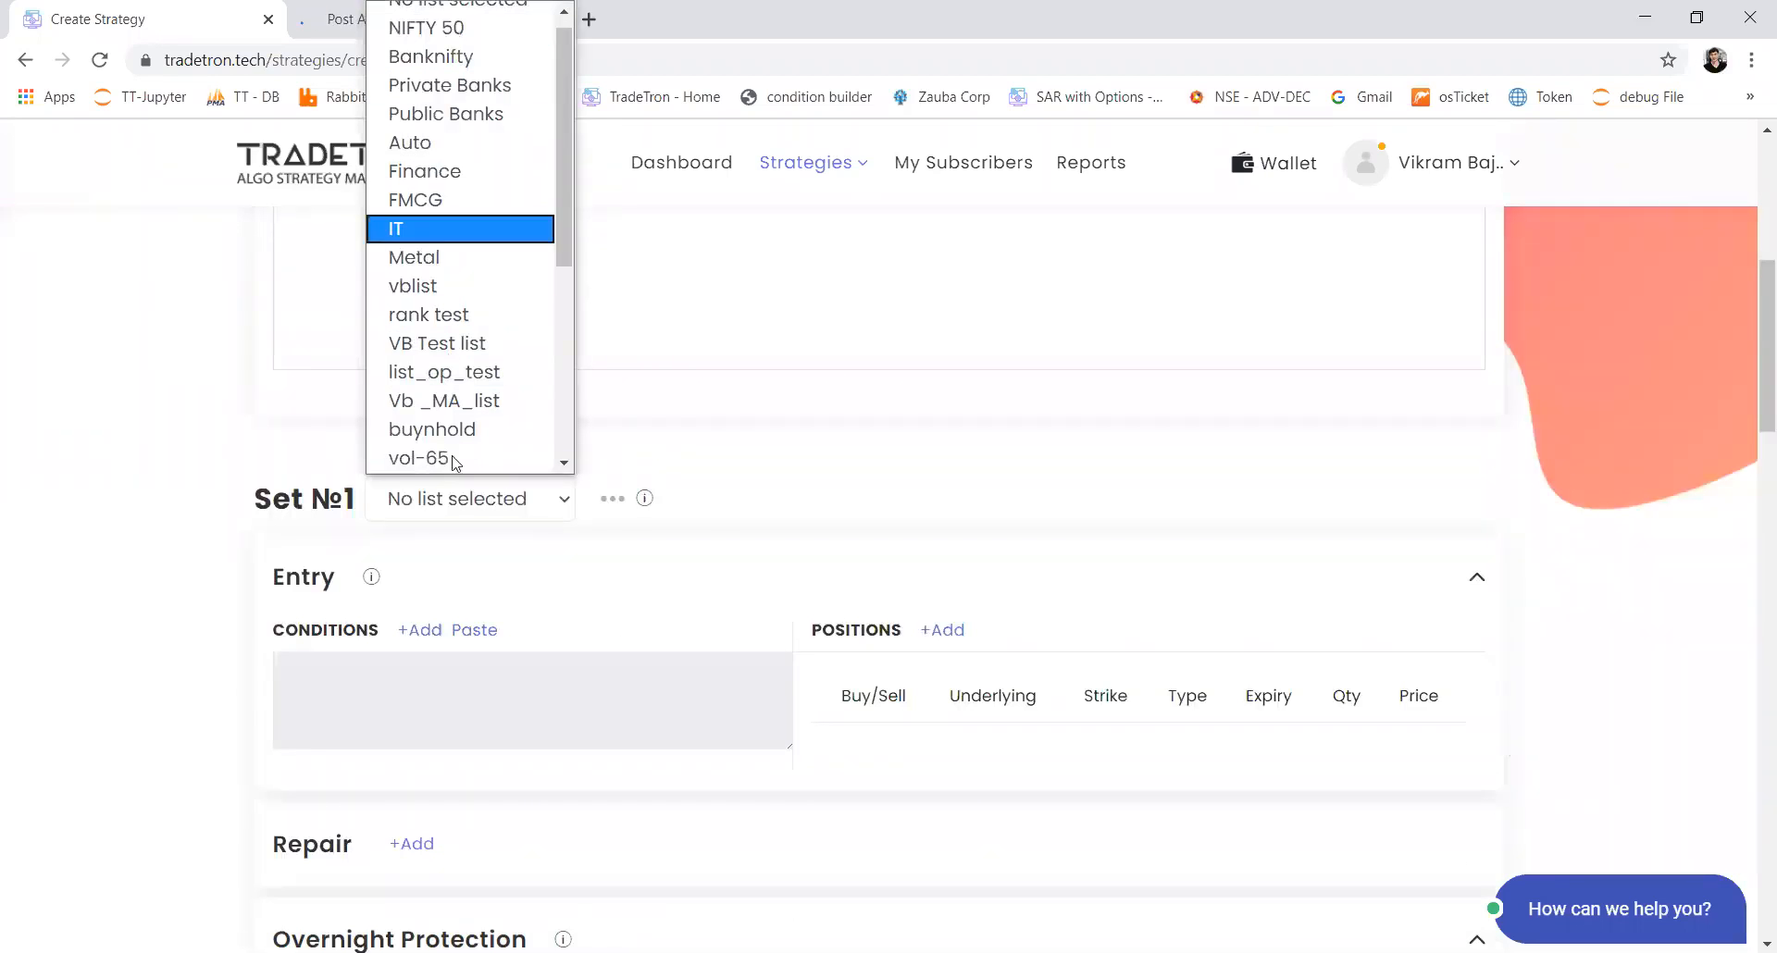
pyautogui.click(481, 503)
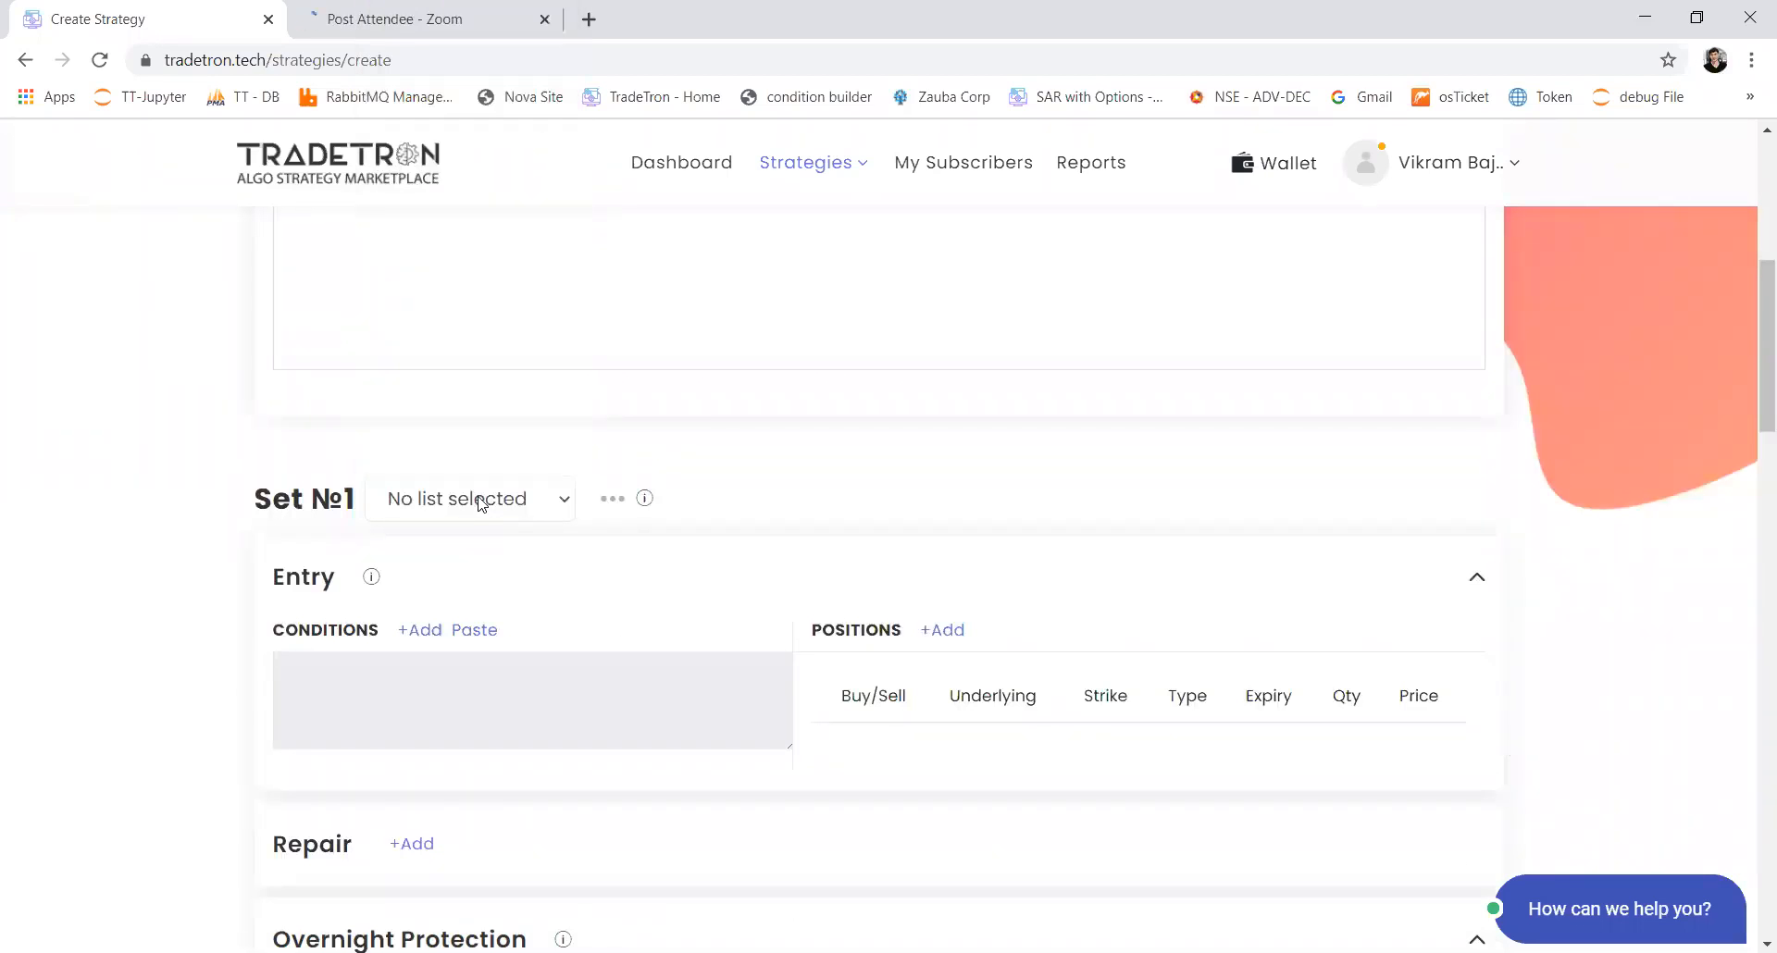
pyautogui.click(612, 499)
pyautogui.click(504, 564)
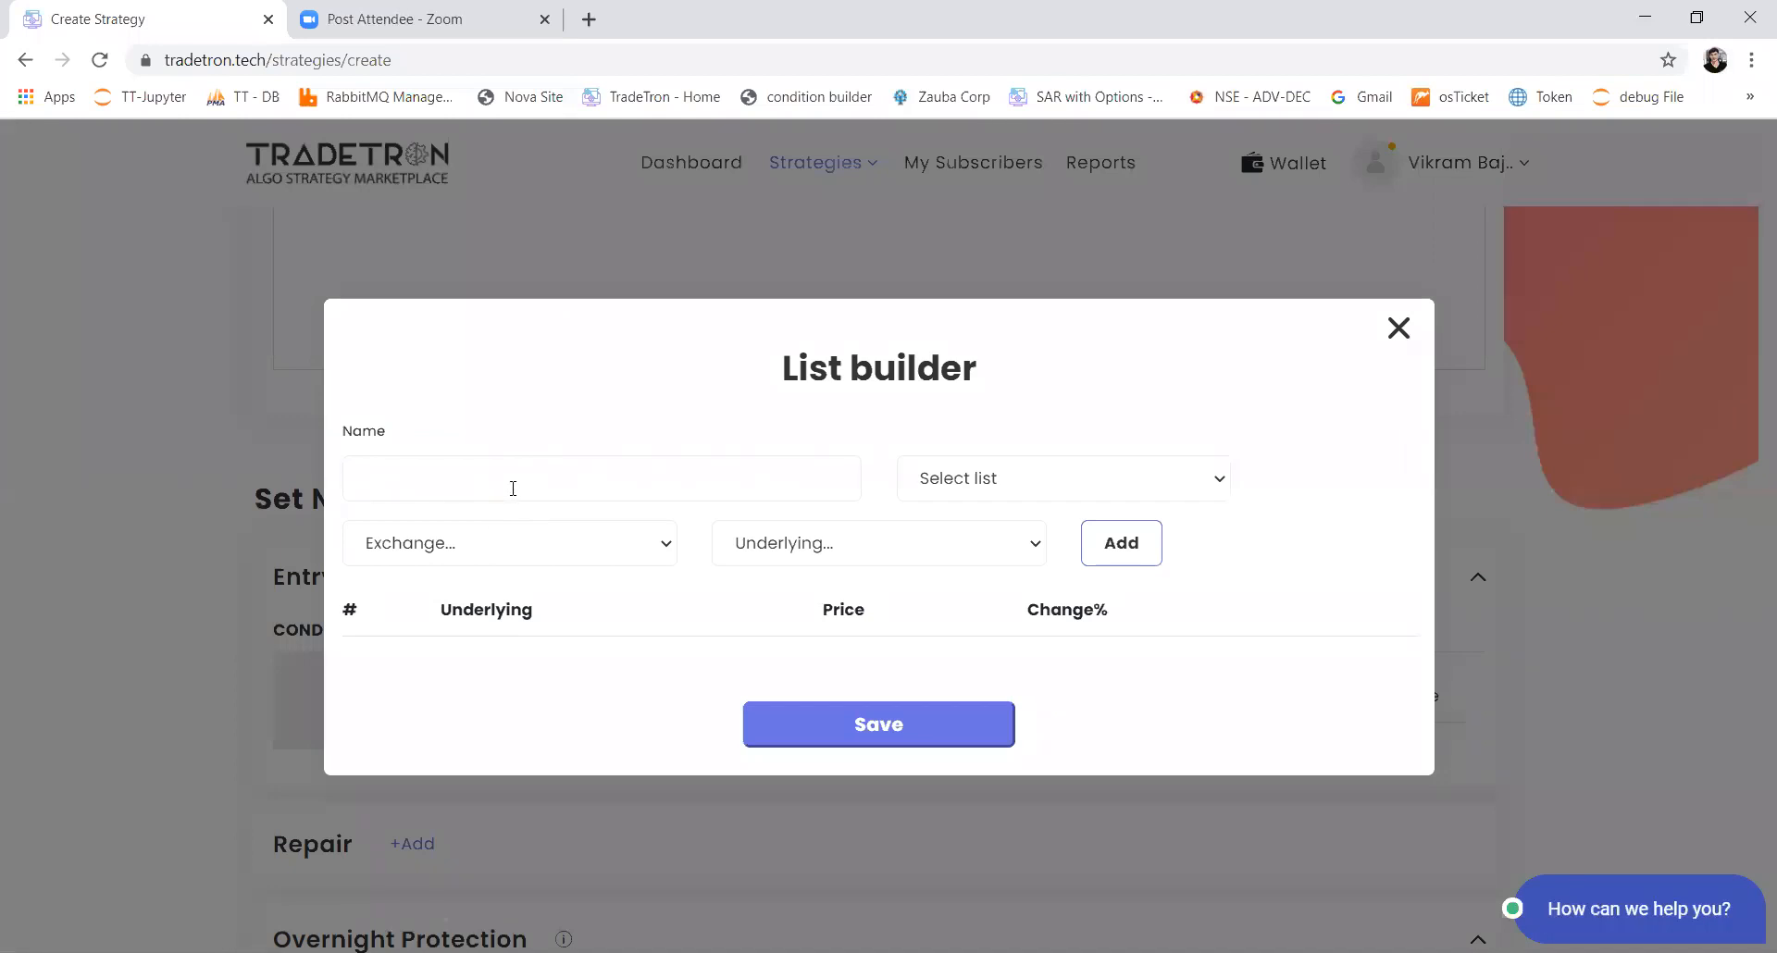
pyautogui.write('vikram_list1234')
# Step: Set the exchange for the new list's instruments to NSE
pyautogui.click(646, 555)
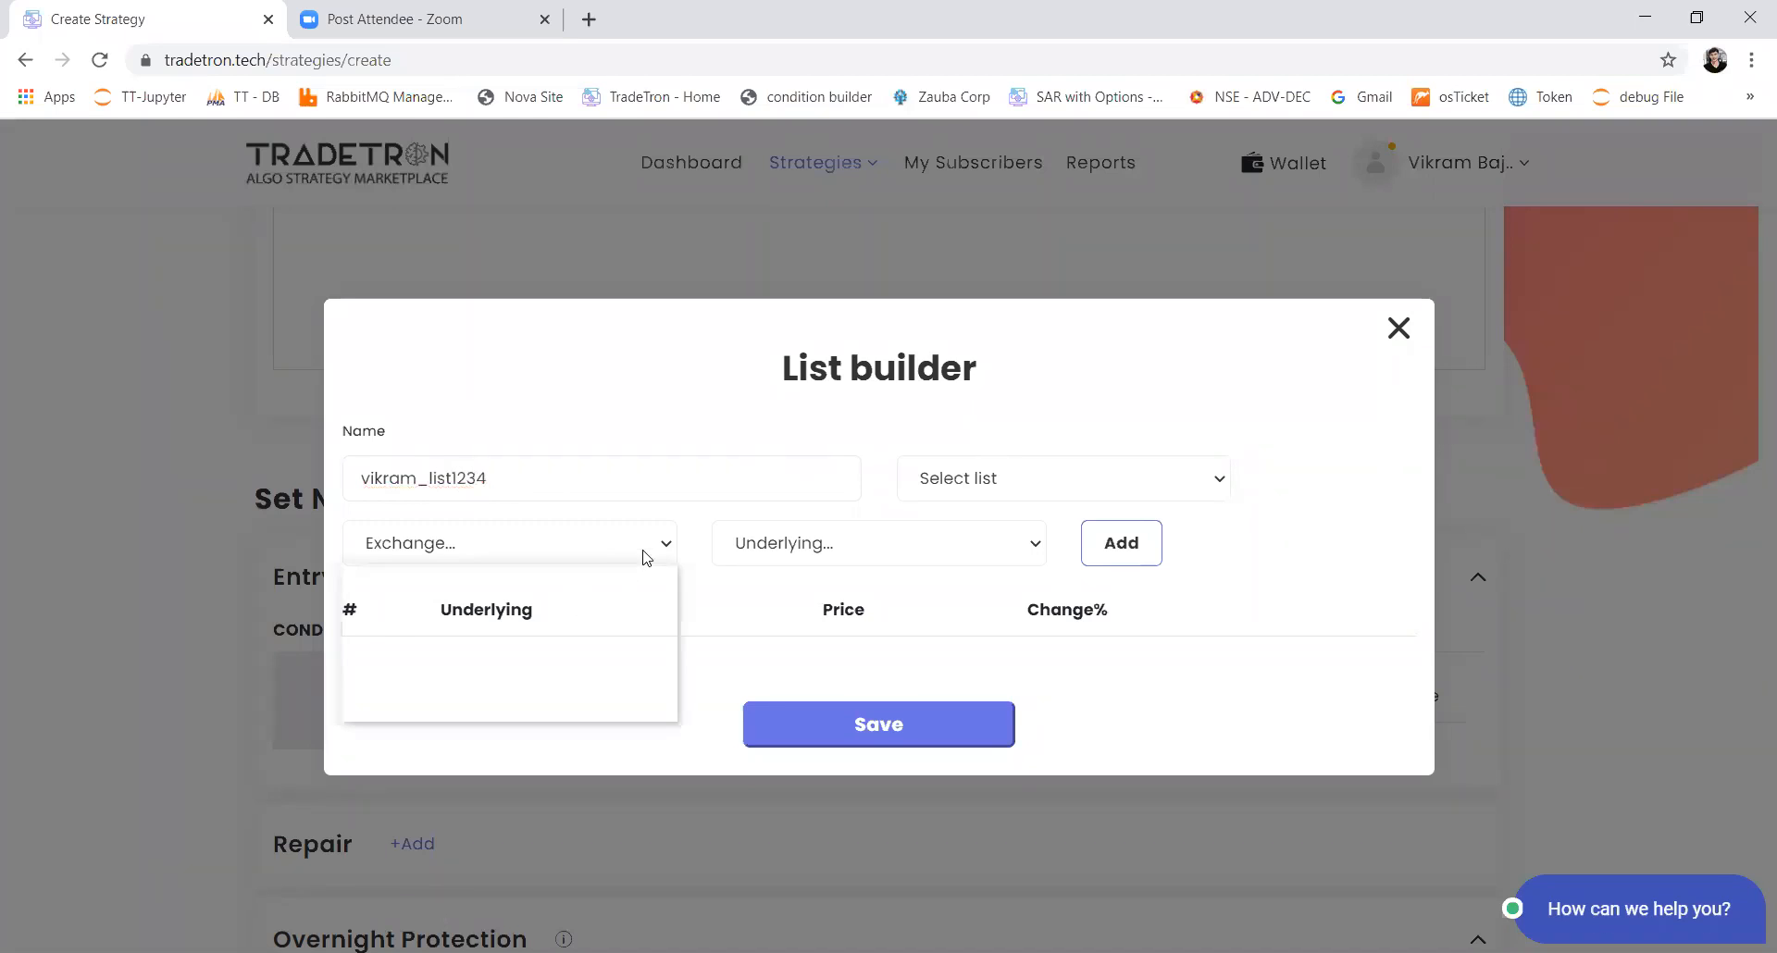
pyautogui.click(533, 622)
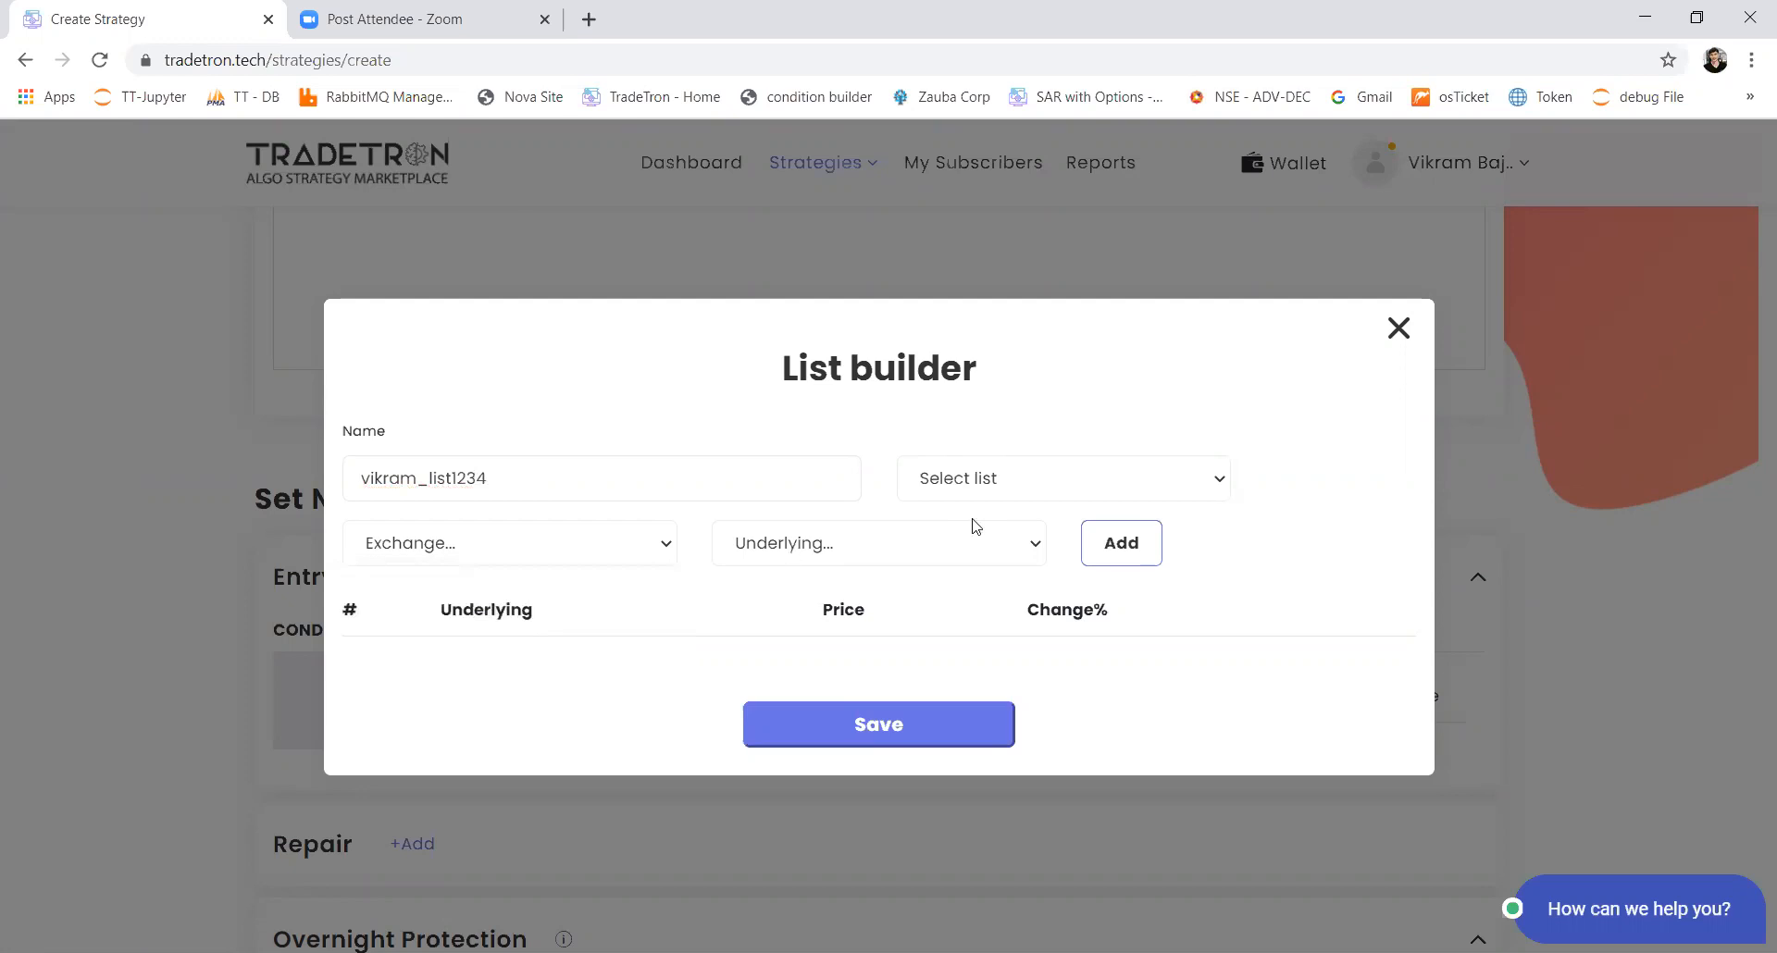
pyautogui.press('Down')
pyautogui.click(674, 553)
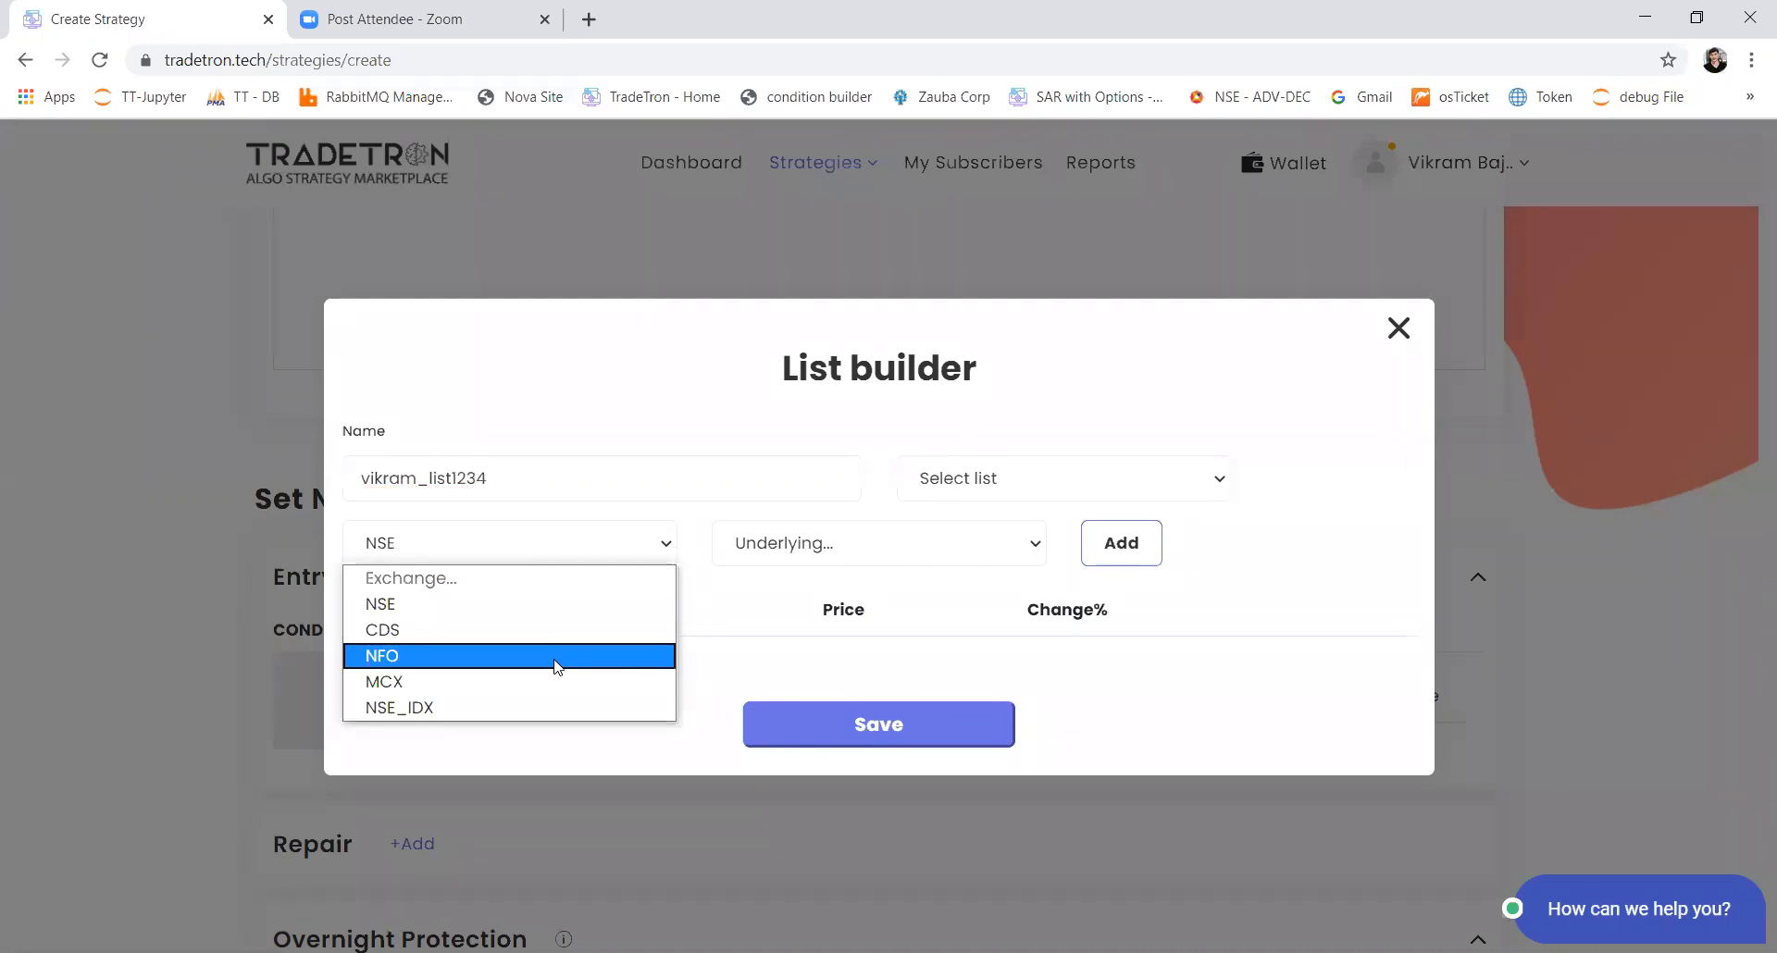
pyautogui.click(557, 667)
pyautogui.click(596, 555)
pyautogui.click(553, 612)
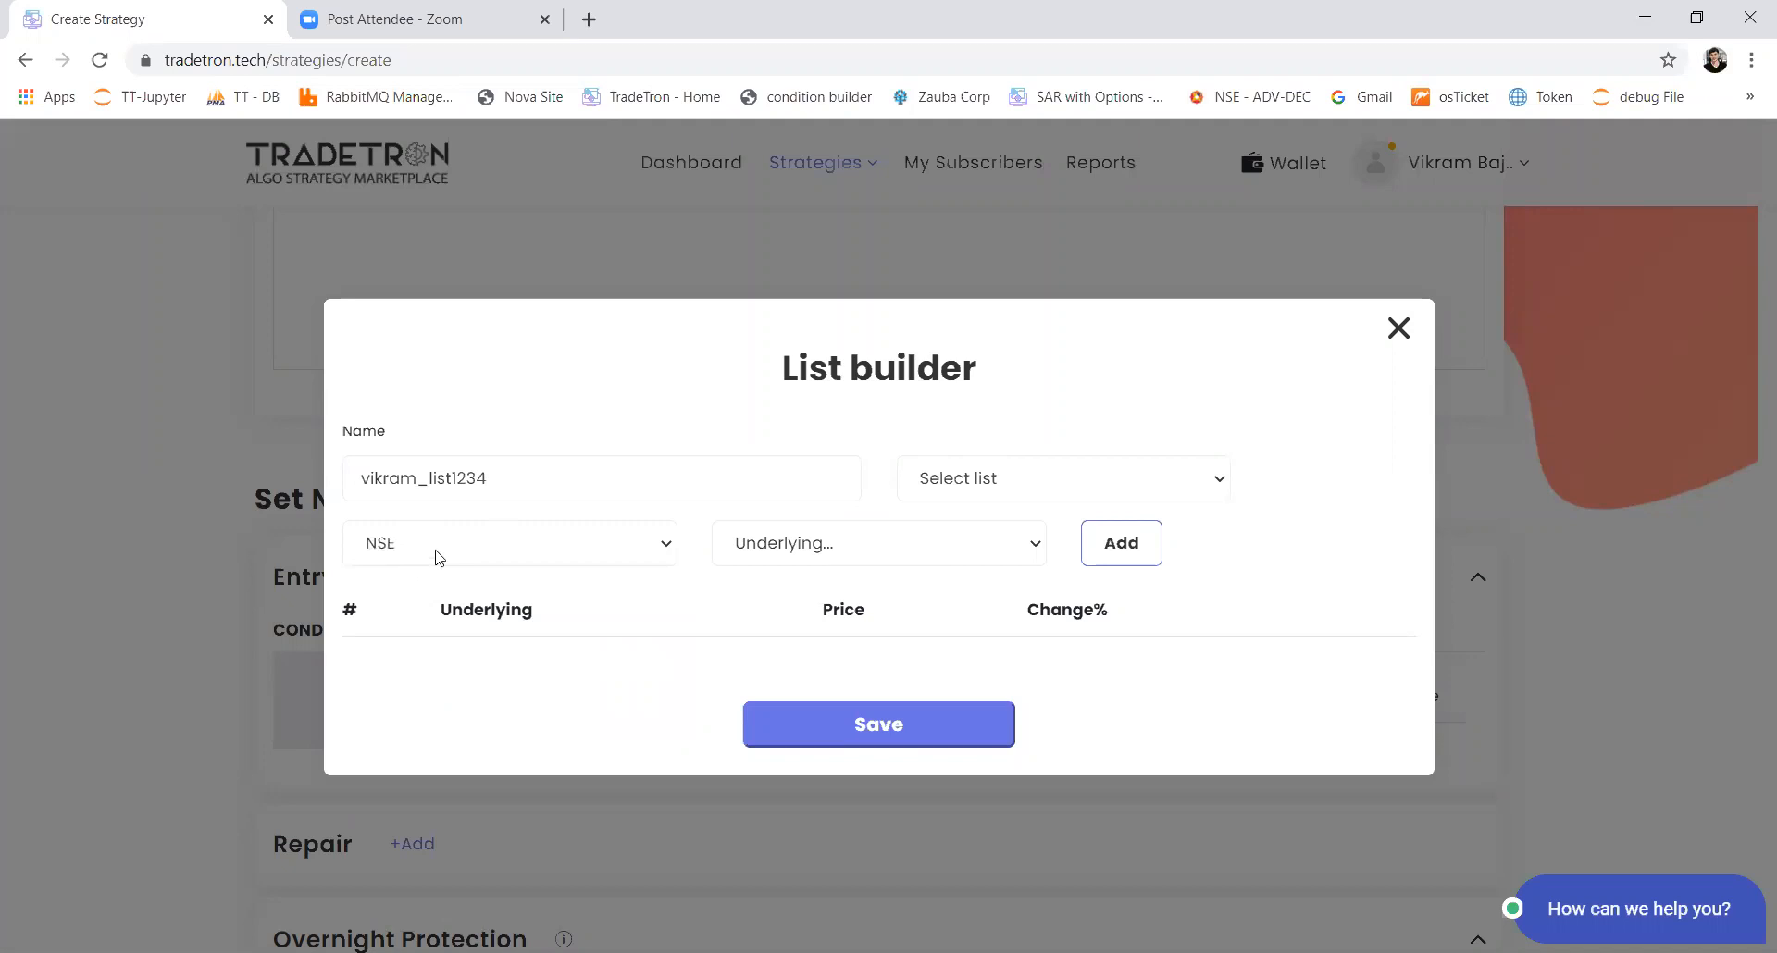
# Step: Add HDFC as an underlying to the new list
pyautogui.click(857, 549)
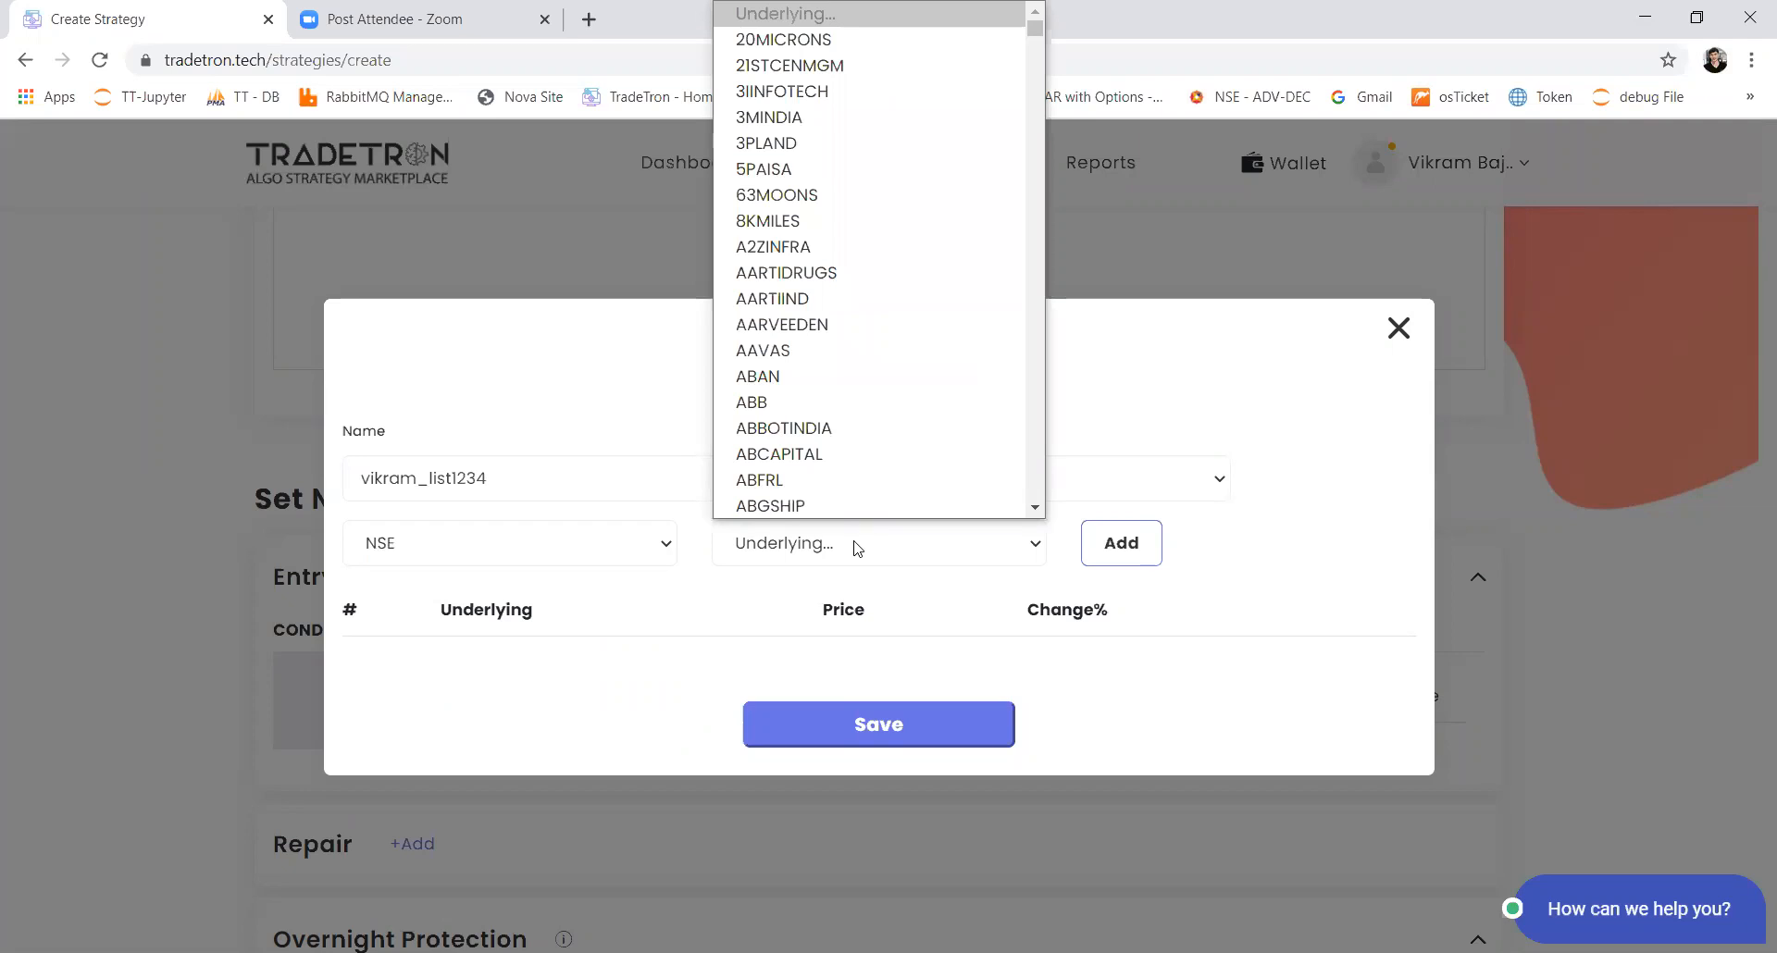
pyautogui.write('hdfc')
pyautogui.press('Return')
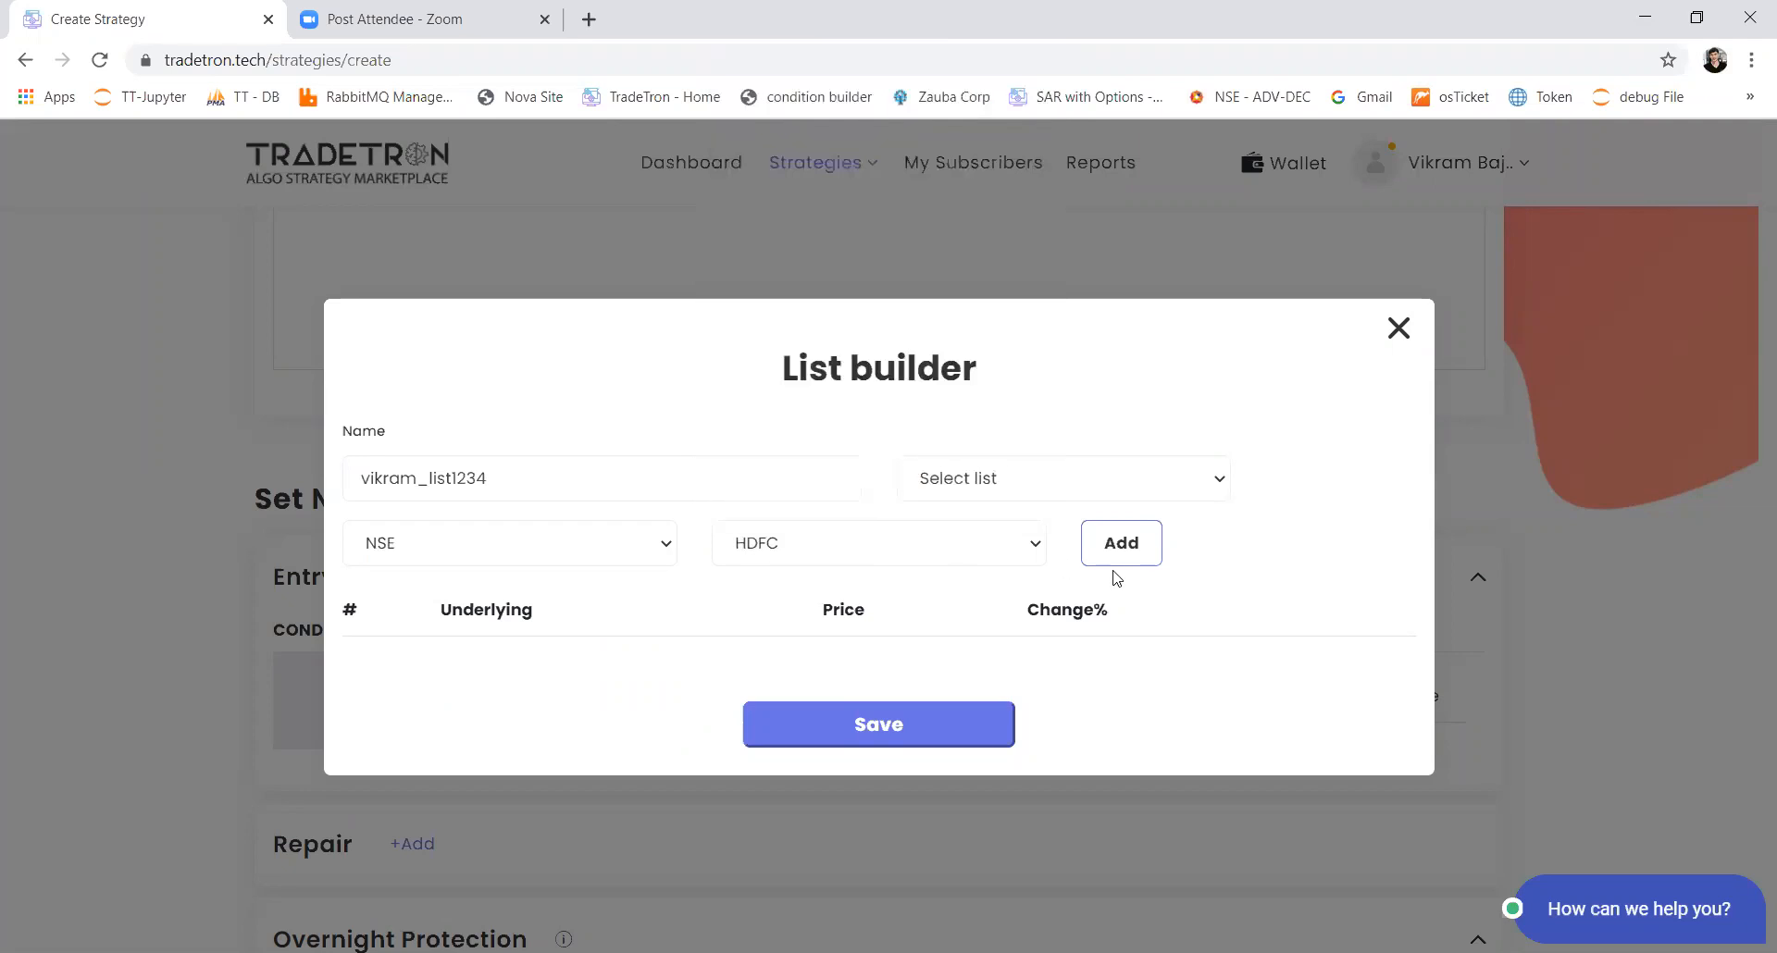
pyautogui.click(1137, 555)
# Step: Add RELIANCE as an underlying to the new list
pyautogui.click(868, 529)
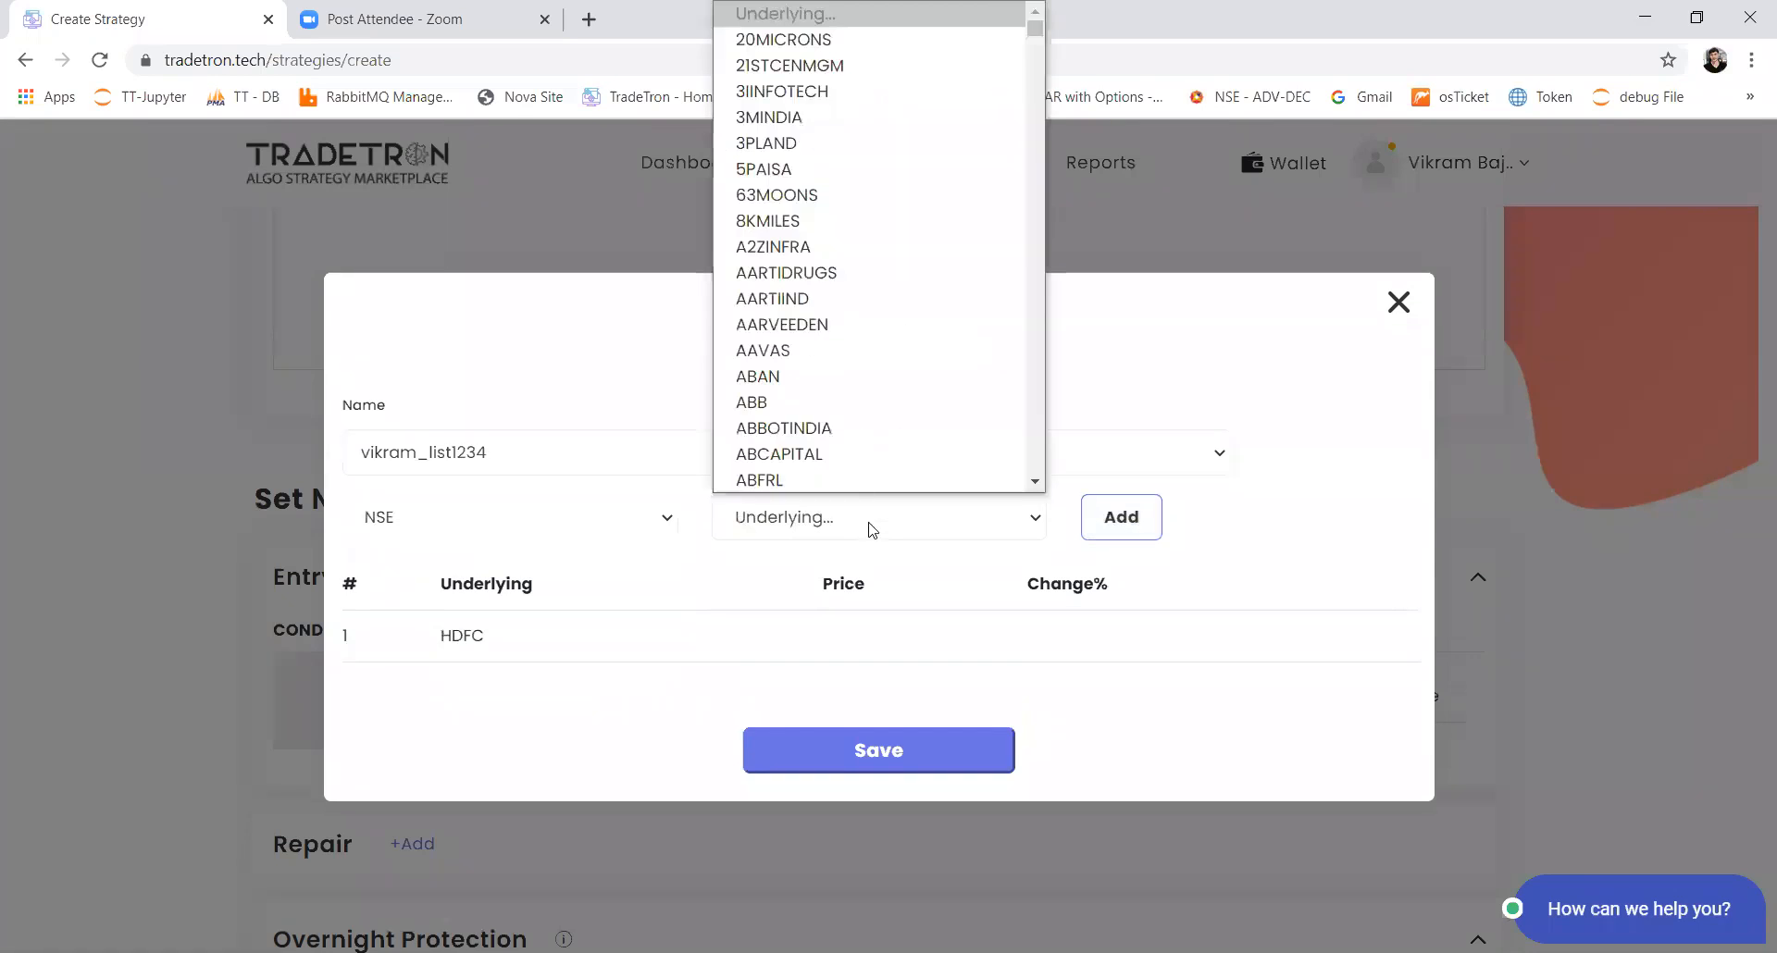
pyautogui.write('reli')
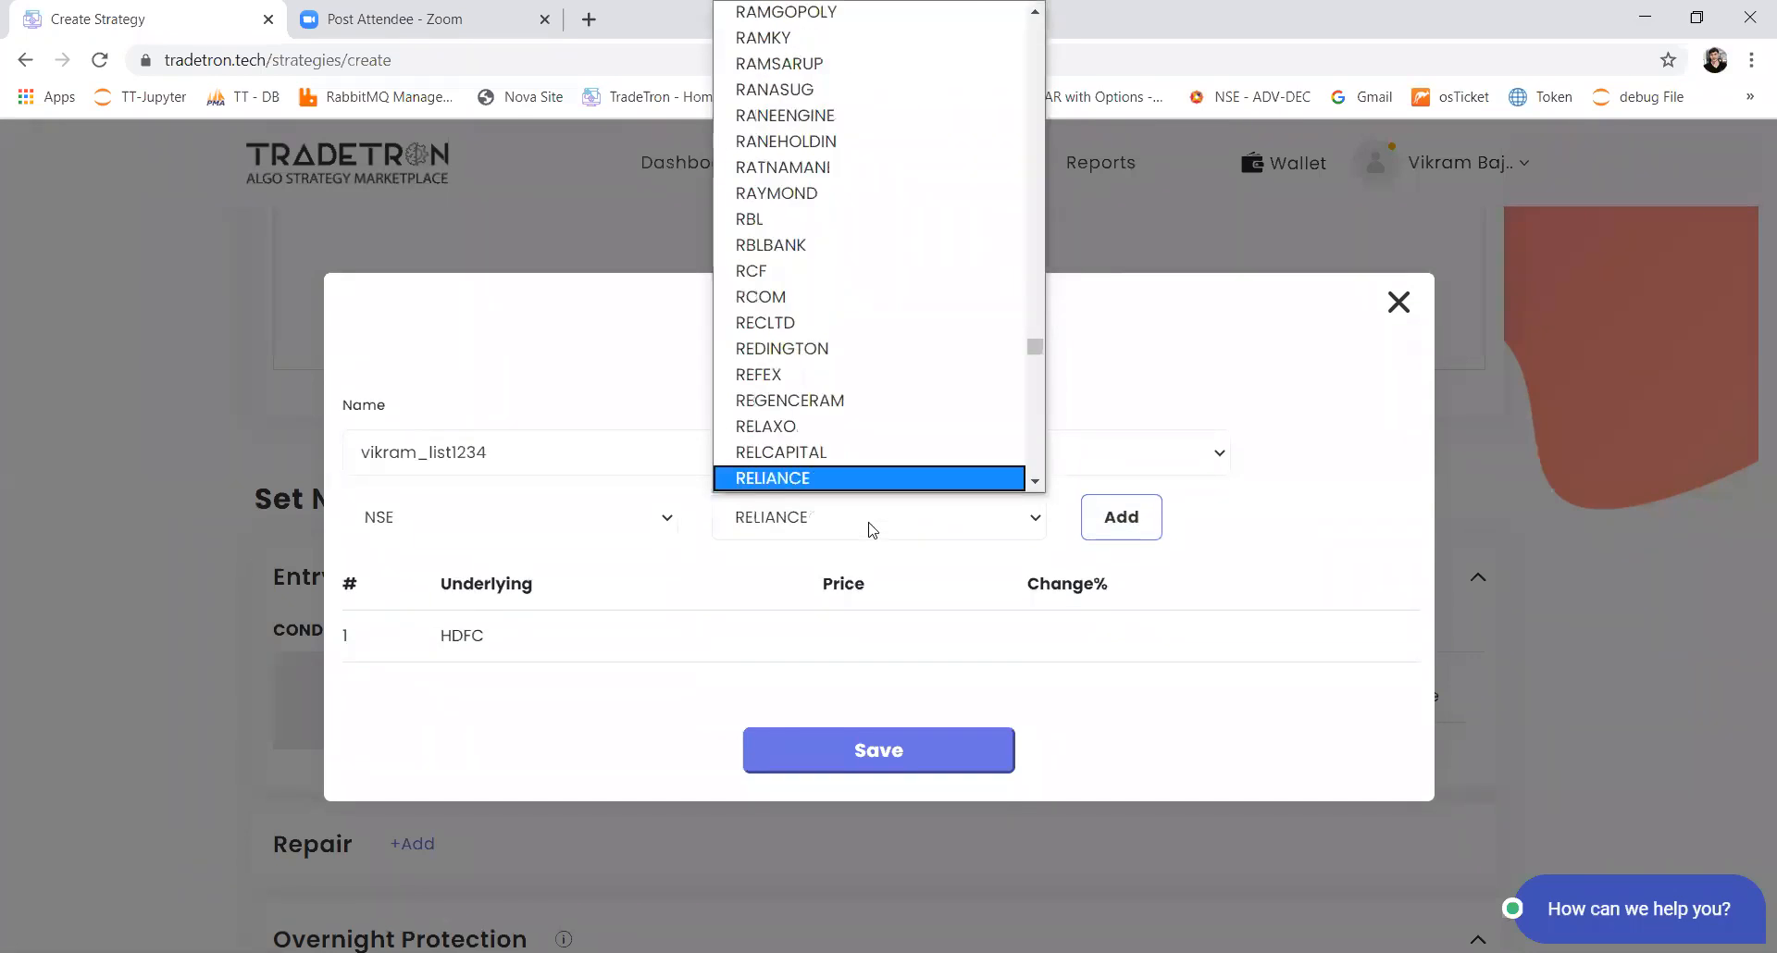
pyautogui.press('Return')
pyautogui.click(1134, 532)
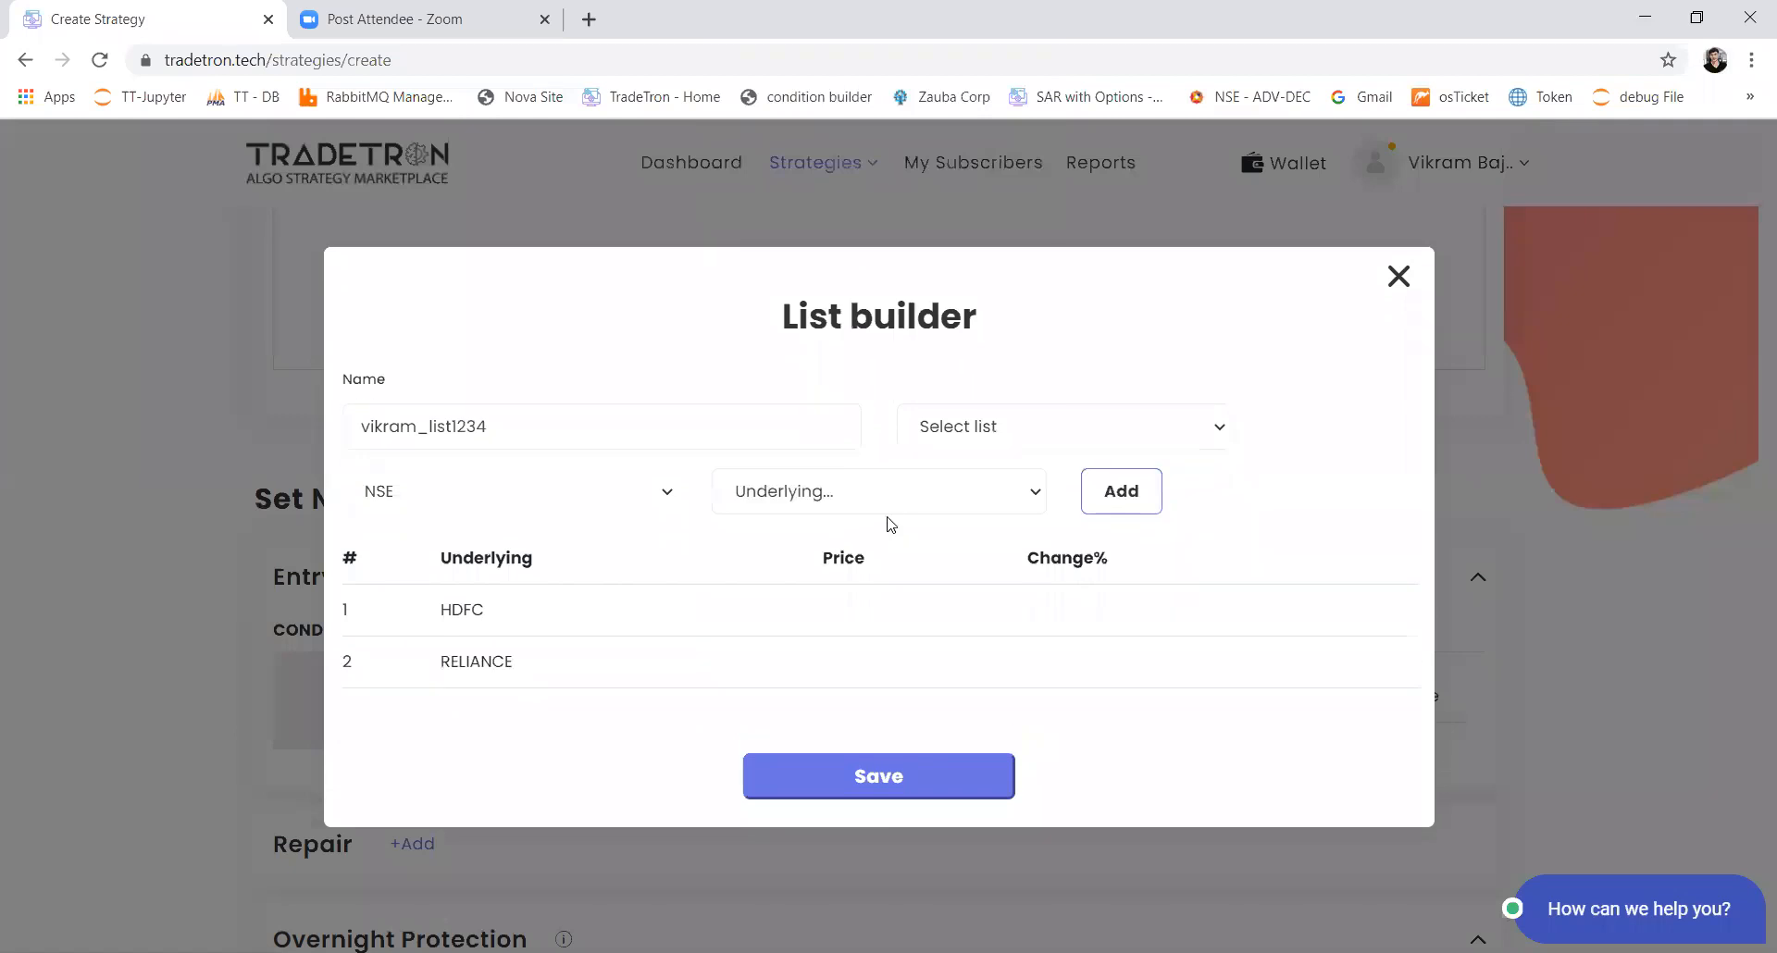
# Step: Add AXISBANK as an underlying to the new list
pyautogui.click(891, 507)
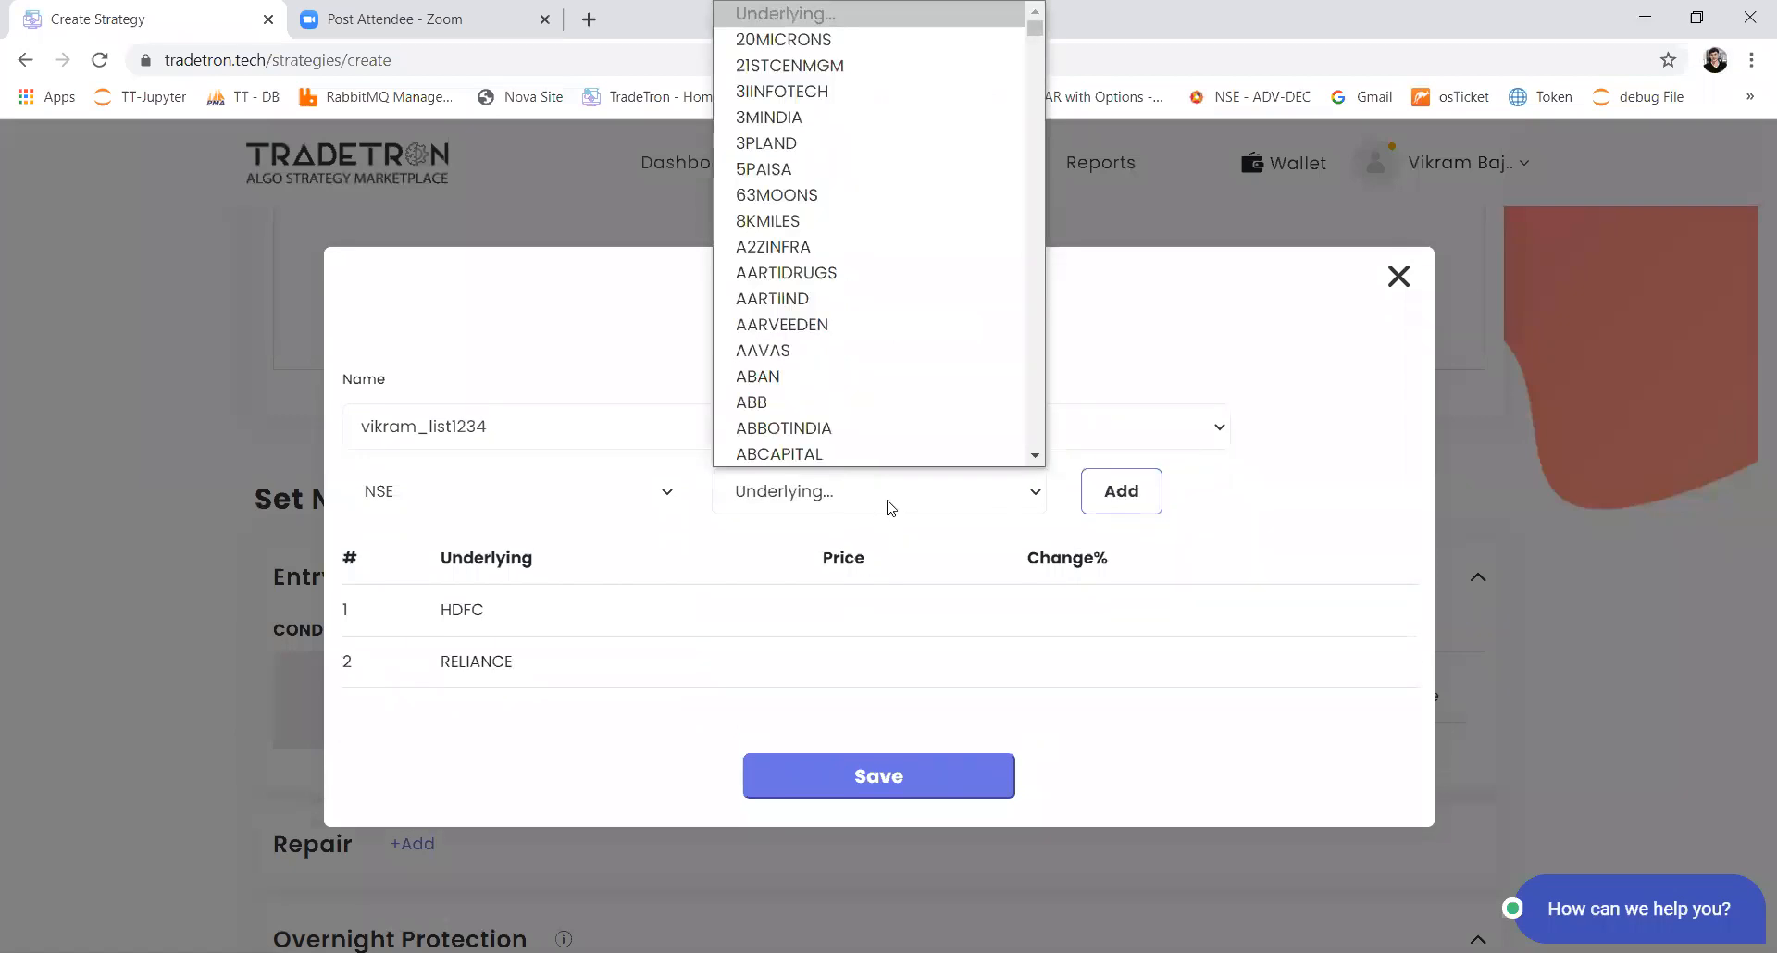
pyautogui.write('ax')
pyautogui.press('Return')
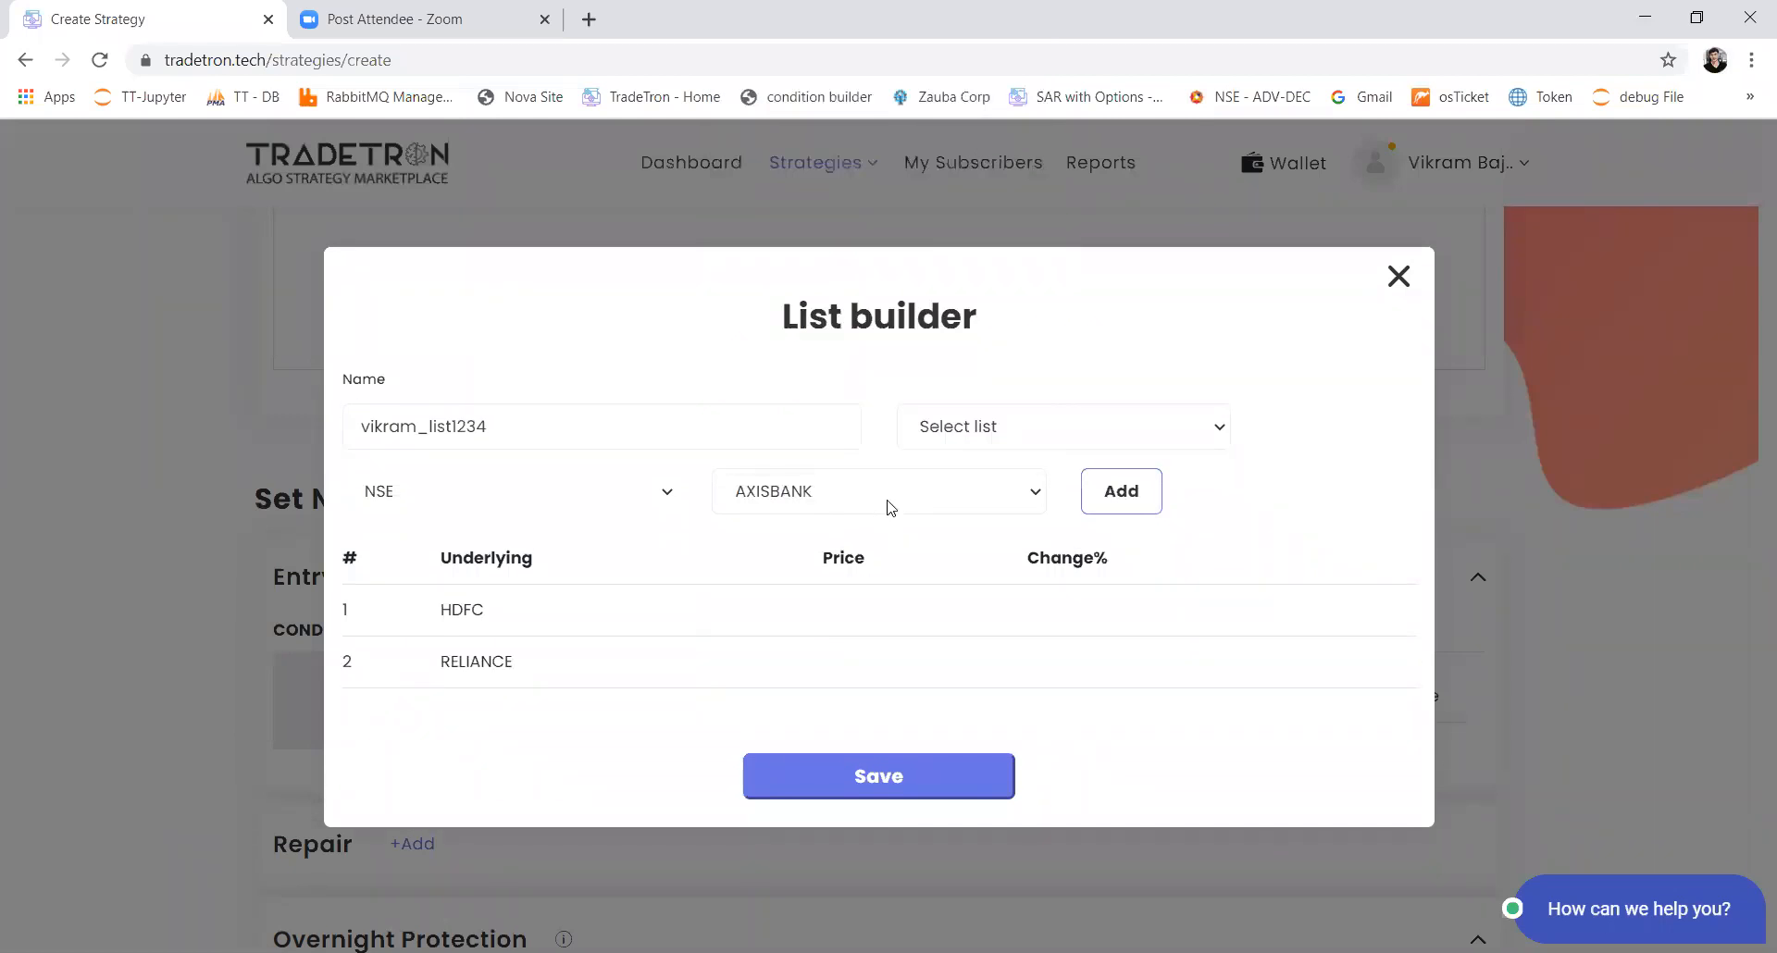
pyautogui.click(1102, 505)
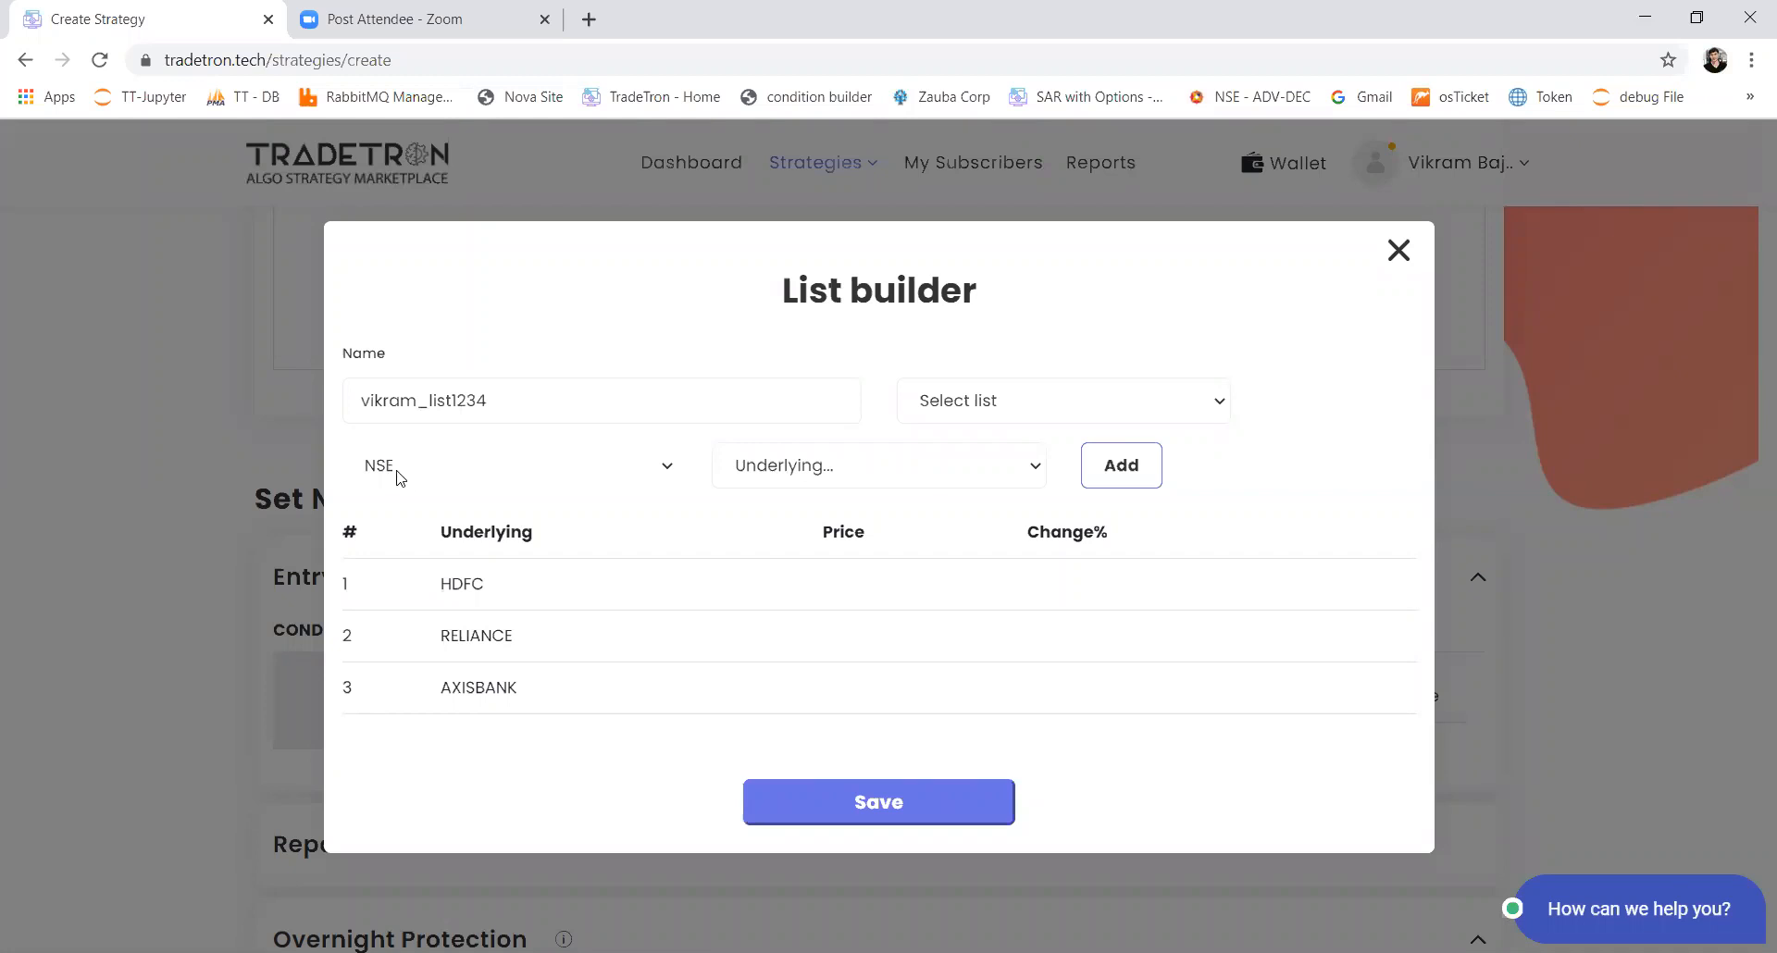
# Step: Save the custom list and assign it as the instrument list for Set 1
pyautogui.click(853, 800)
pyautogui.click(1401, 214)
pyautogui.click(510, 499)
pyautogui.scroll(-5, 481, 419)
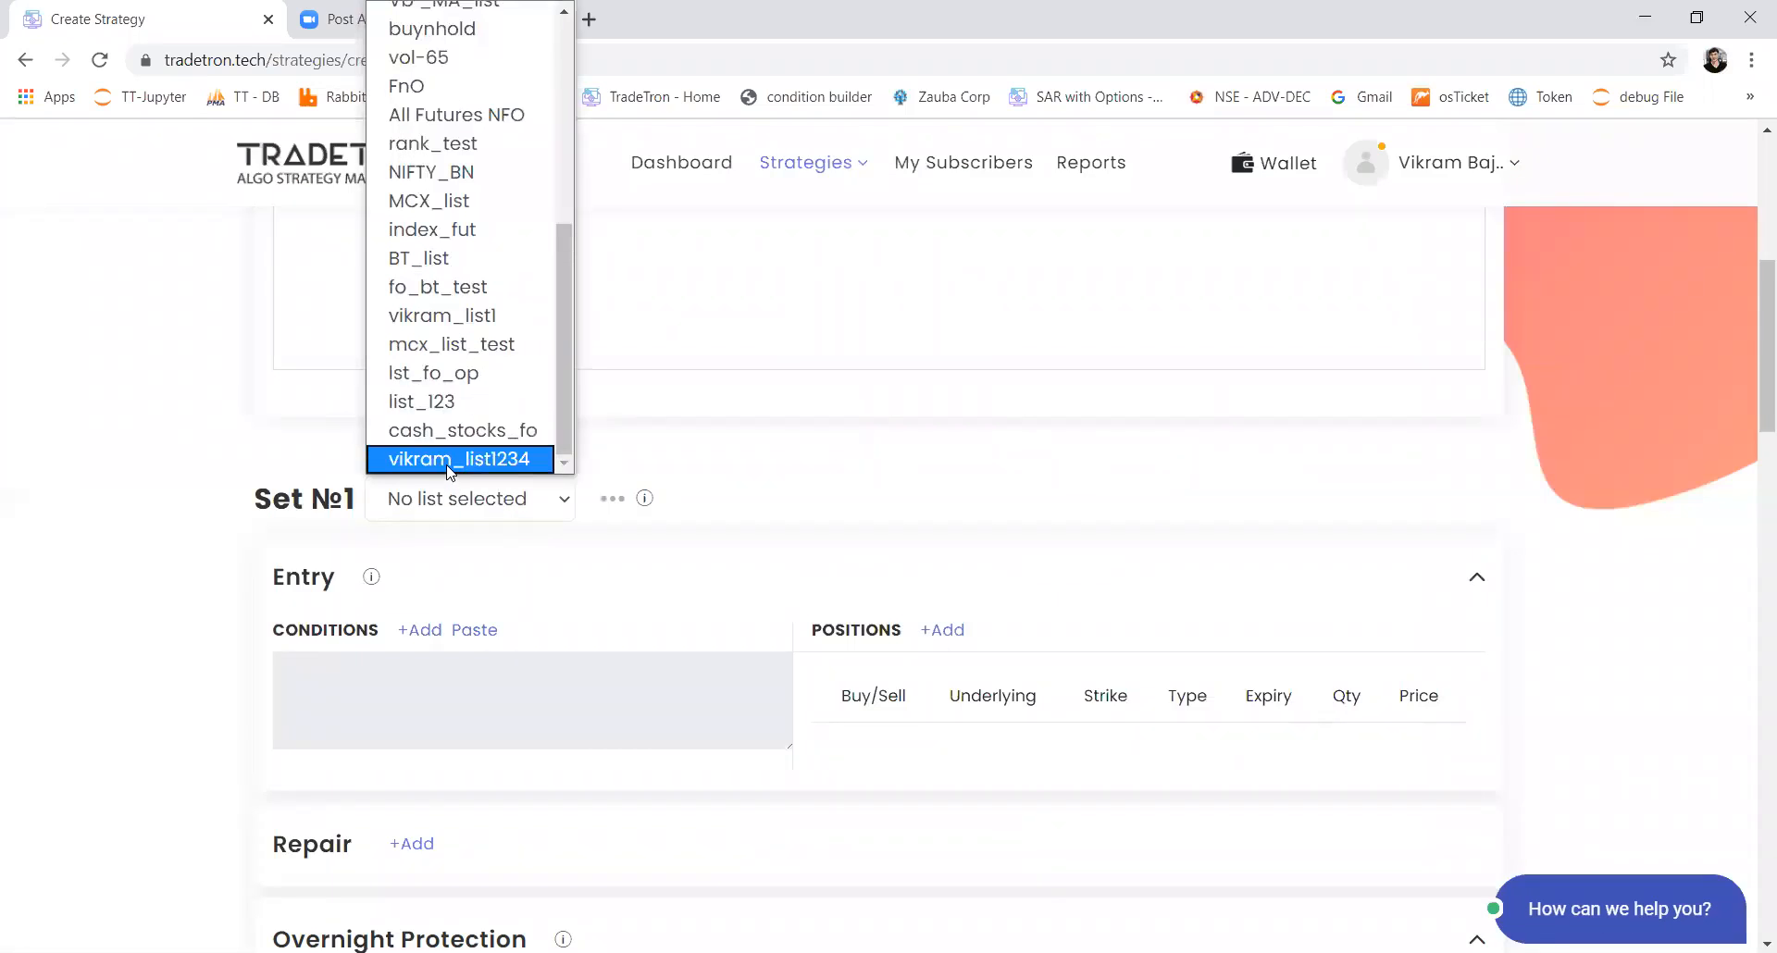
pyautogui.click(448, 460)
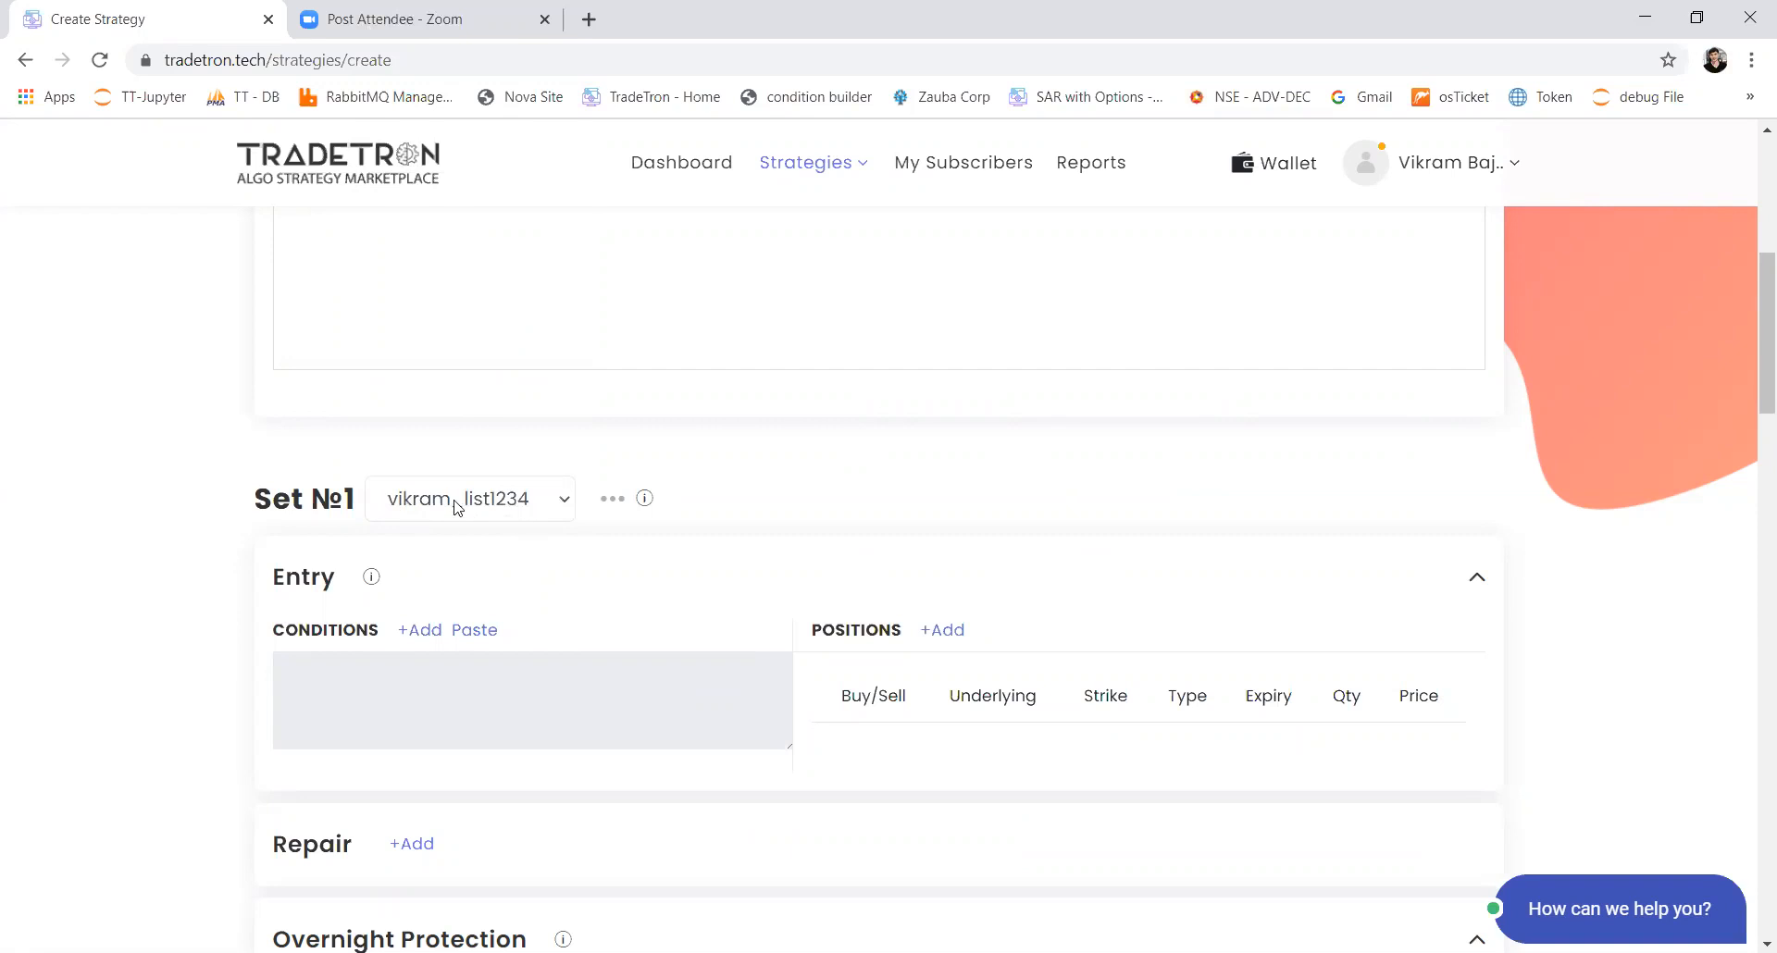
pyautogui.click(403, 507)
pyautogui.click(443, 507)
# Step: Start a Set 1 entry condition with the LTP keyword, using Instrument Name as its instrument
pyautogui.click(421, 633)
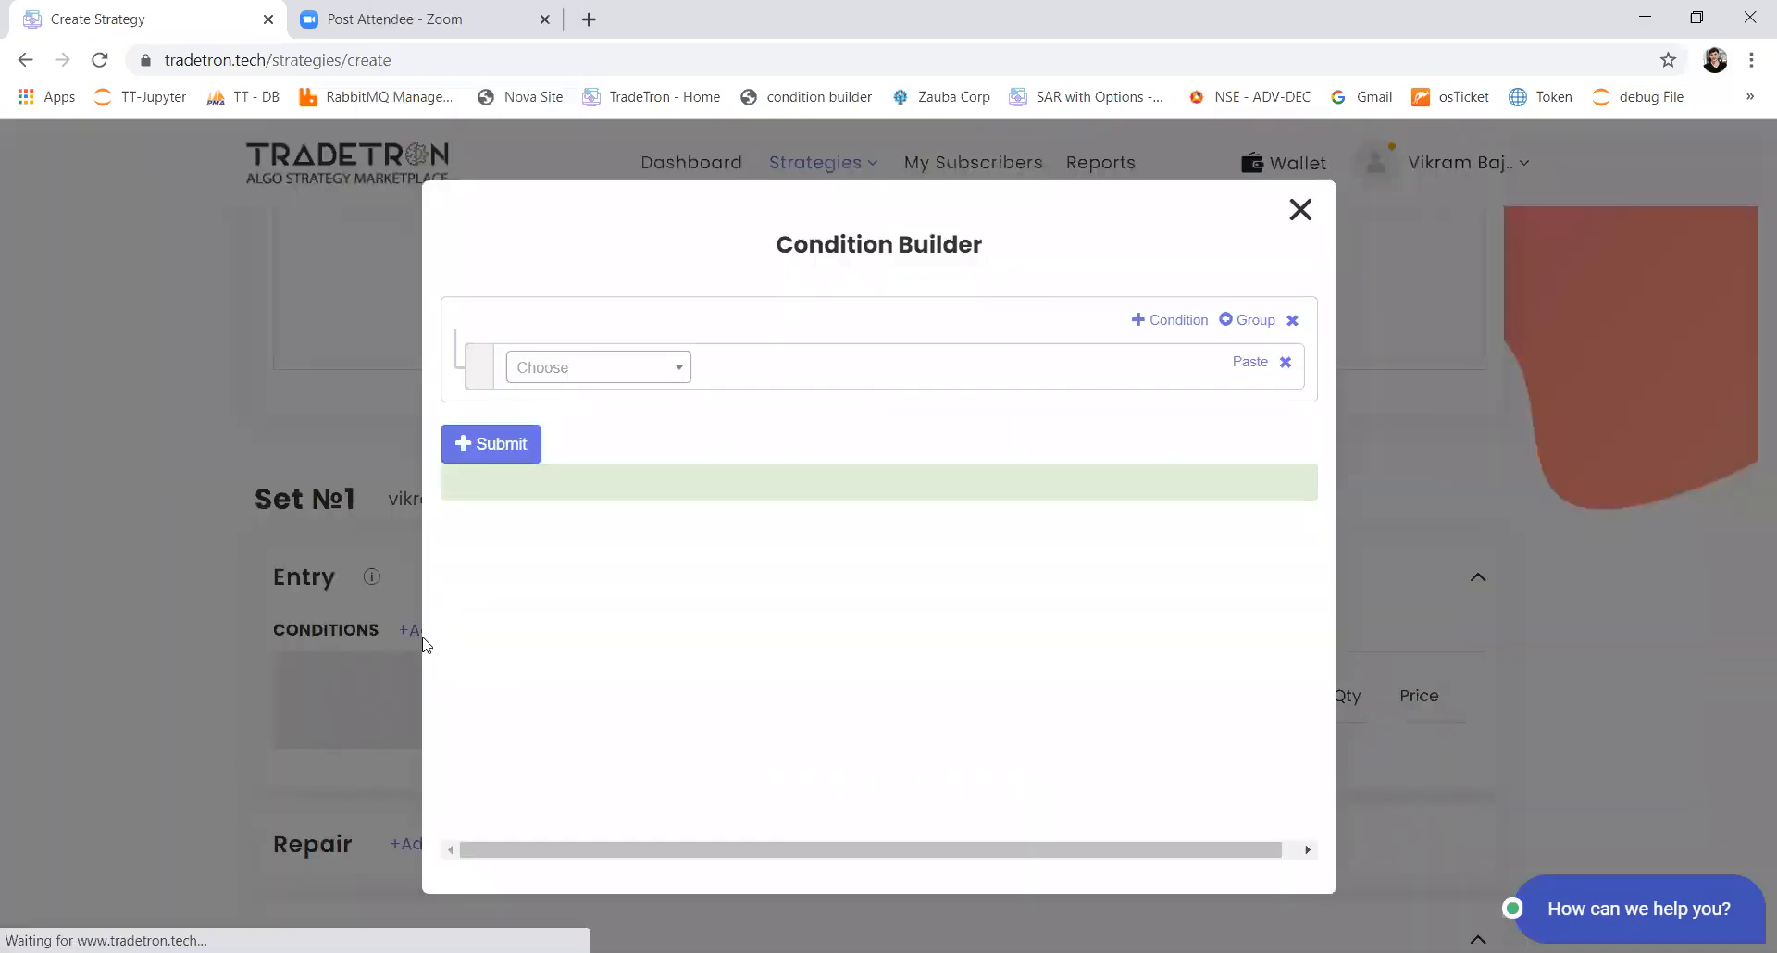
pyautogui.click(587, 376)
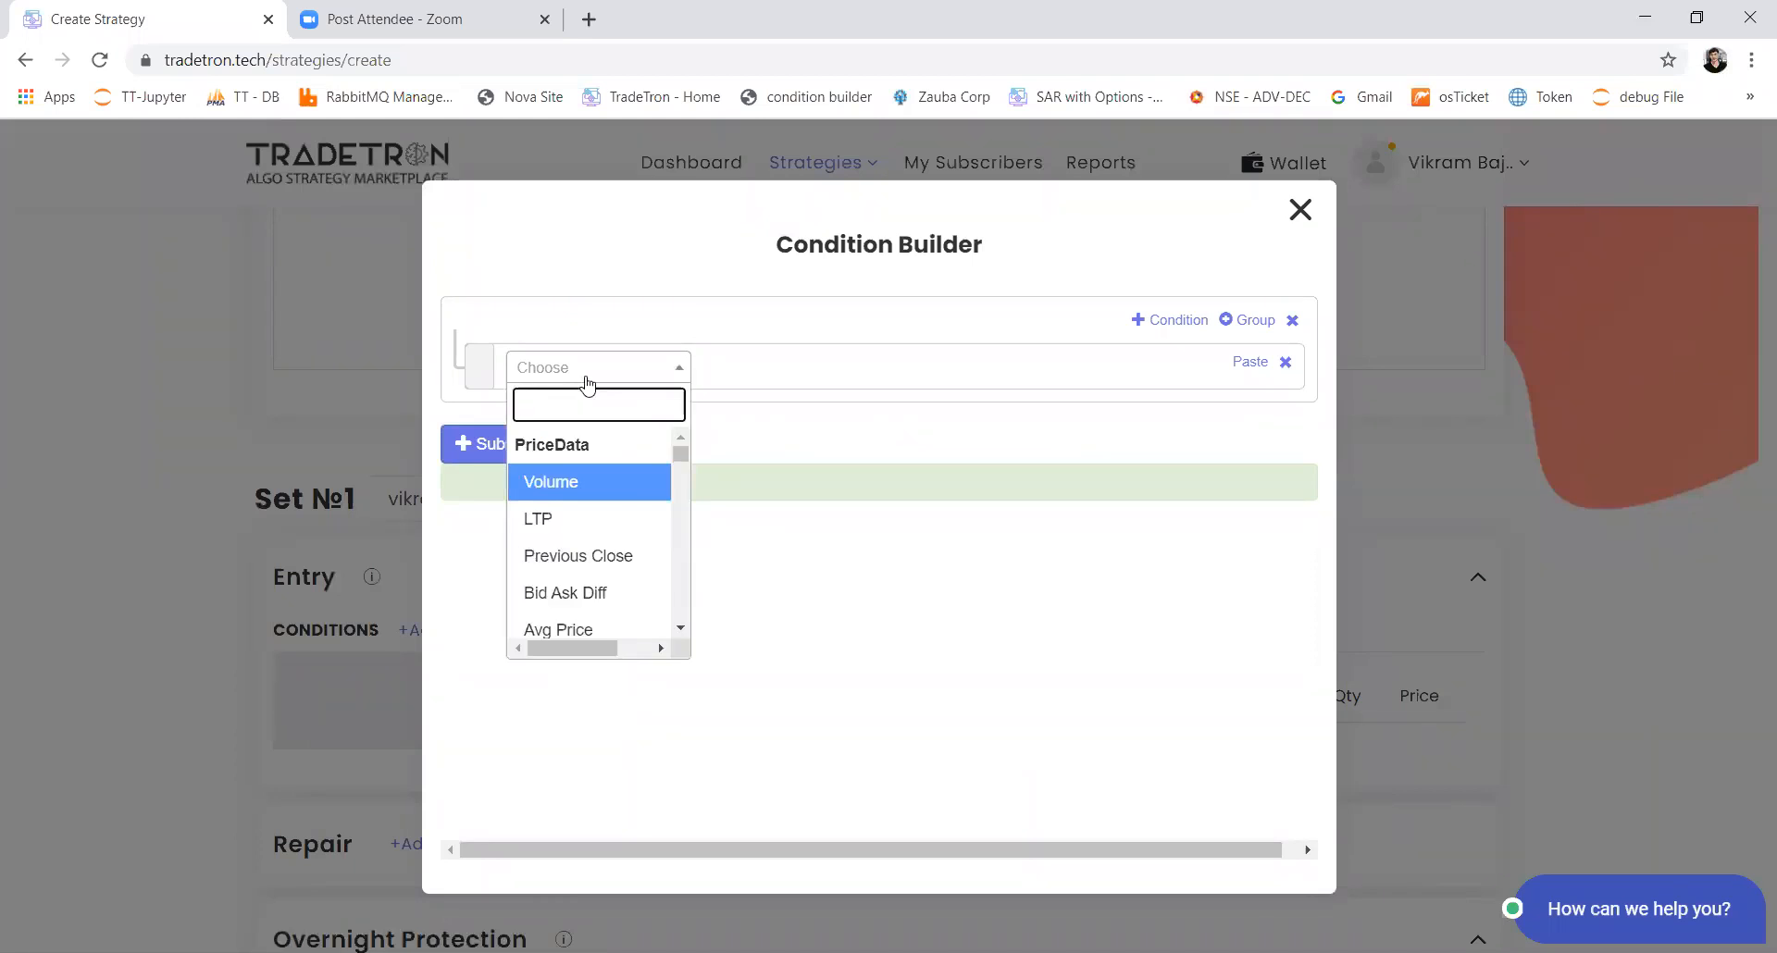
pyautogui.write('ltp')
pyautogui.press('Return')
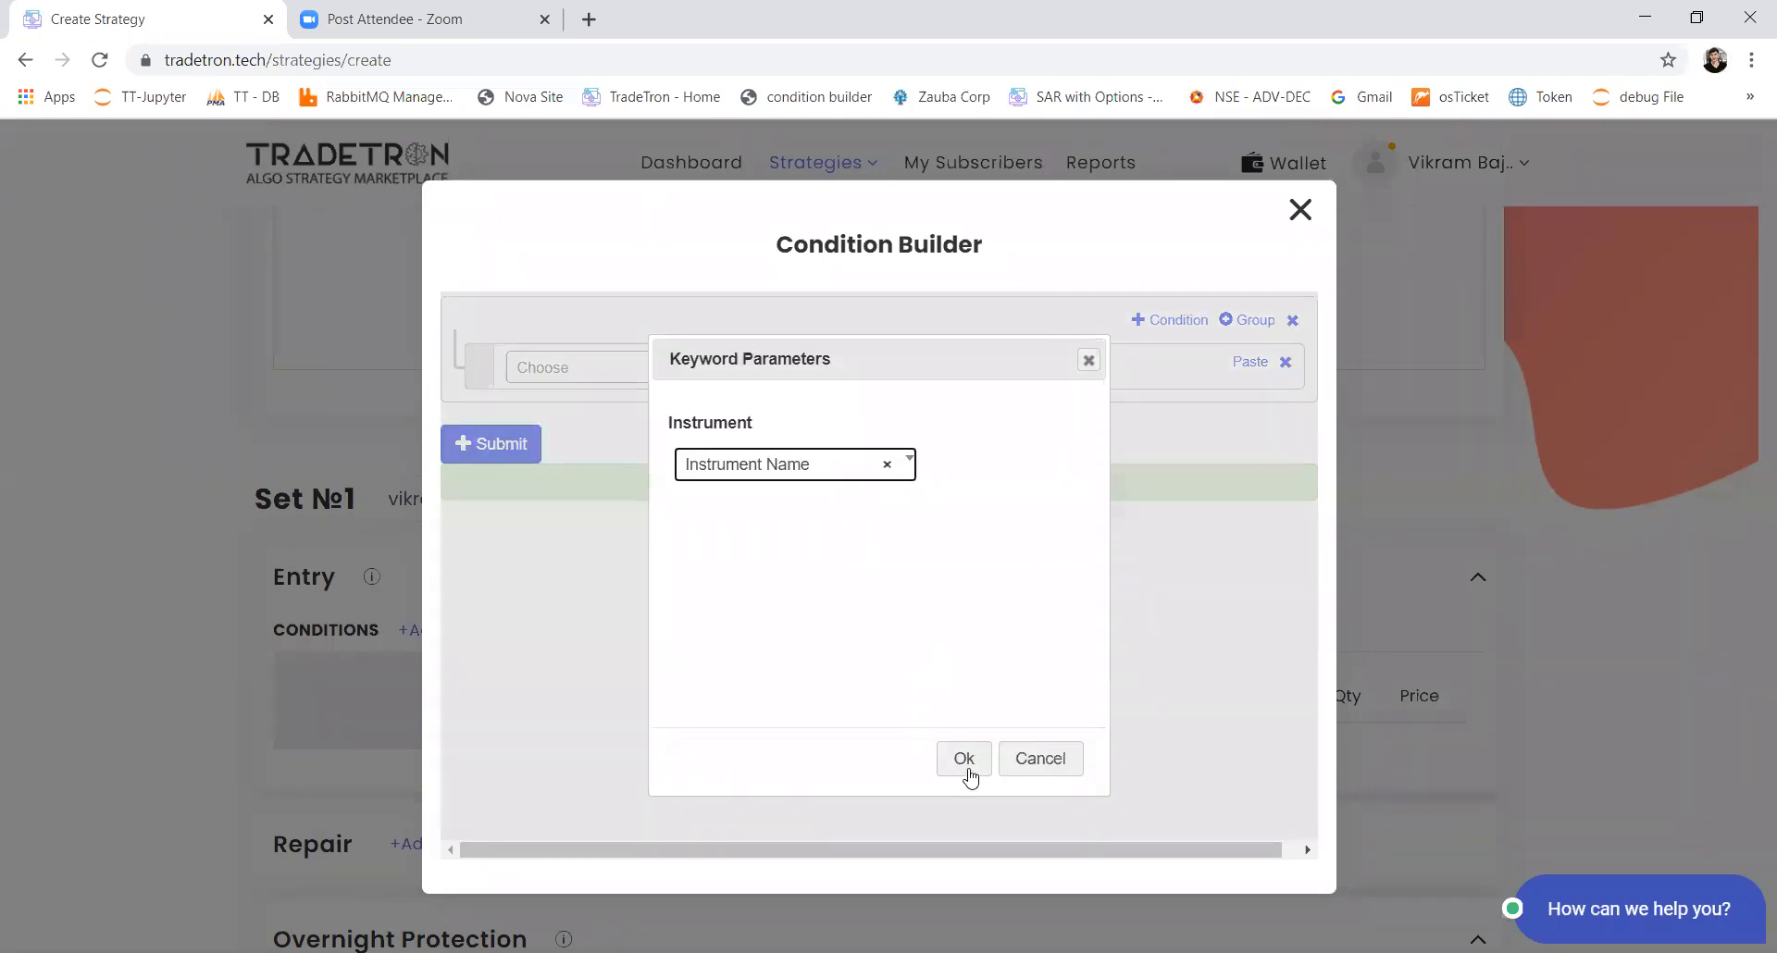
pyautogui.click(964, 770)
# Step: Set the LTP keyword's instrument to the NSE exchange and the newly created custom list
pyautogui.click(765, 398)
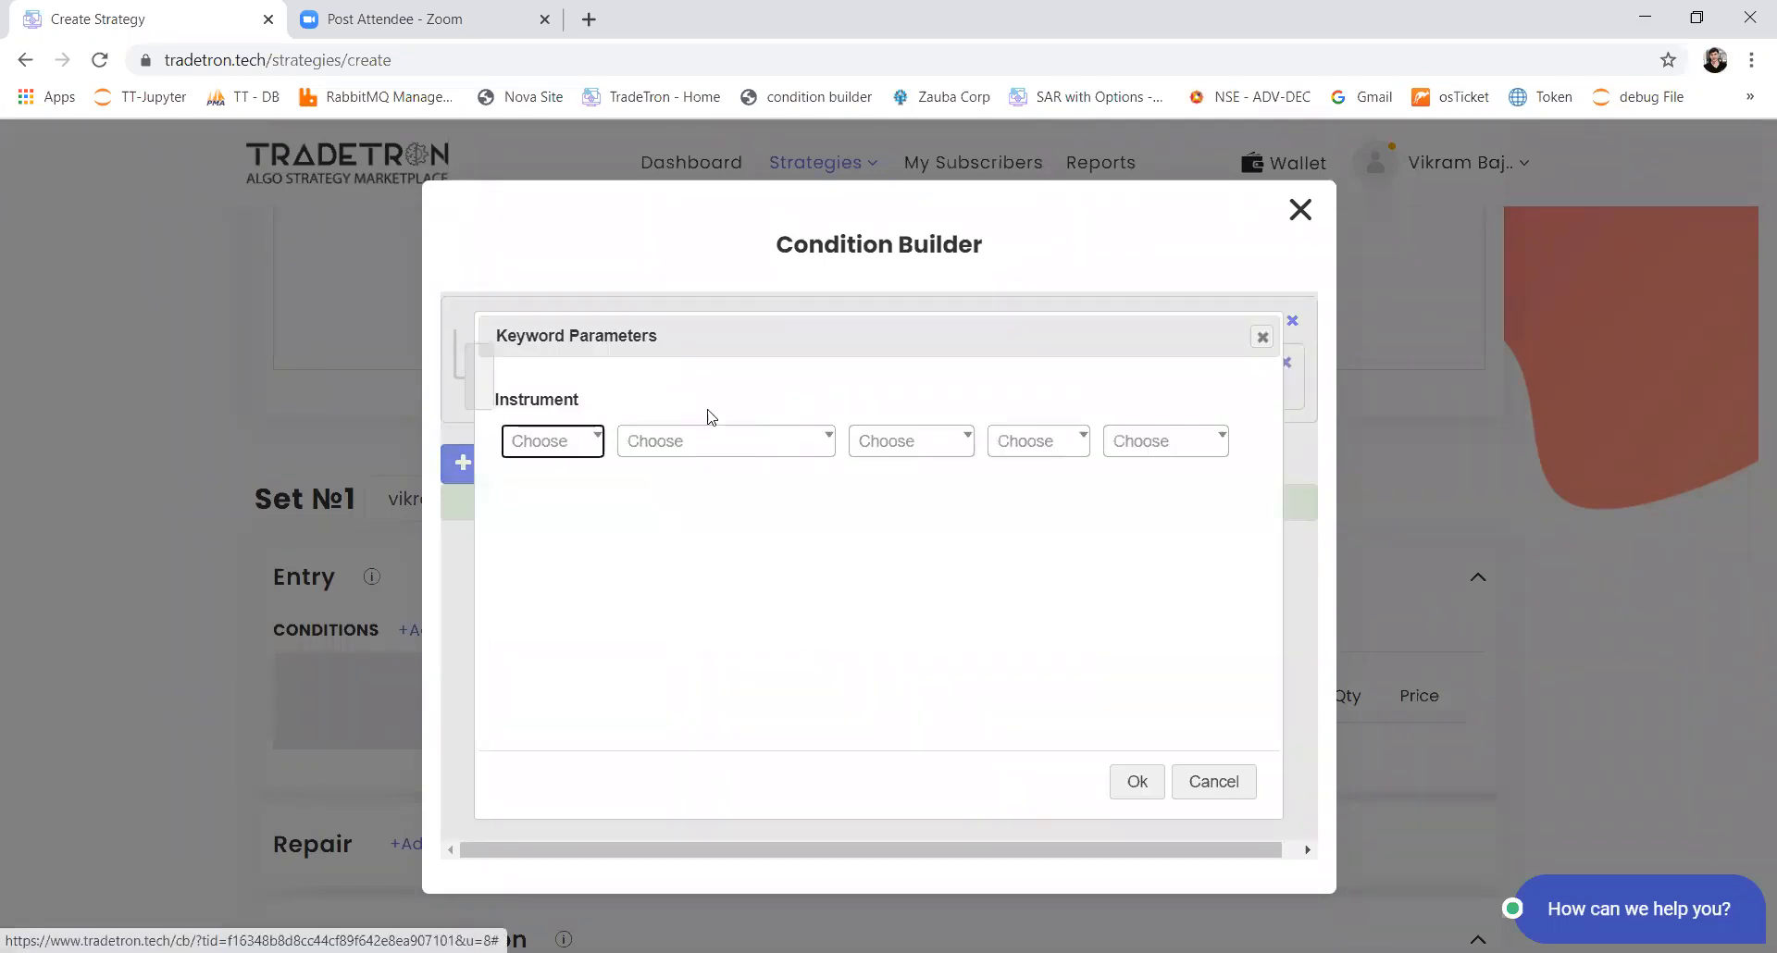
pyautogui.click(561, 444)
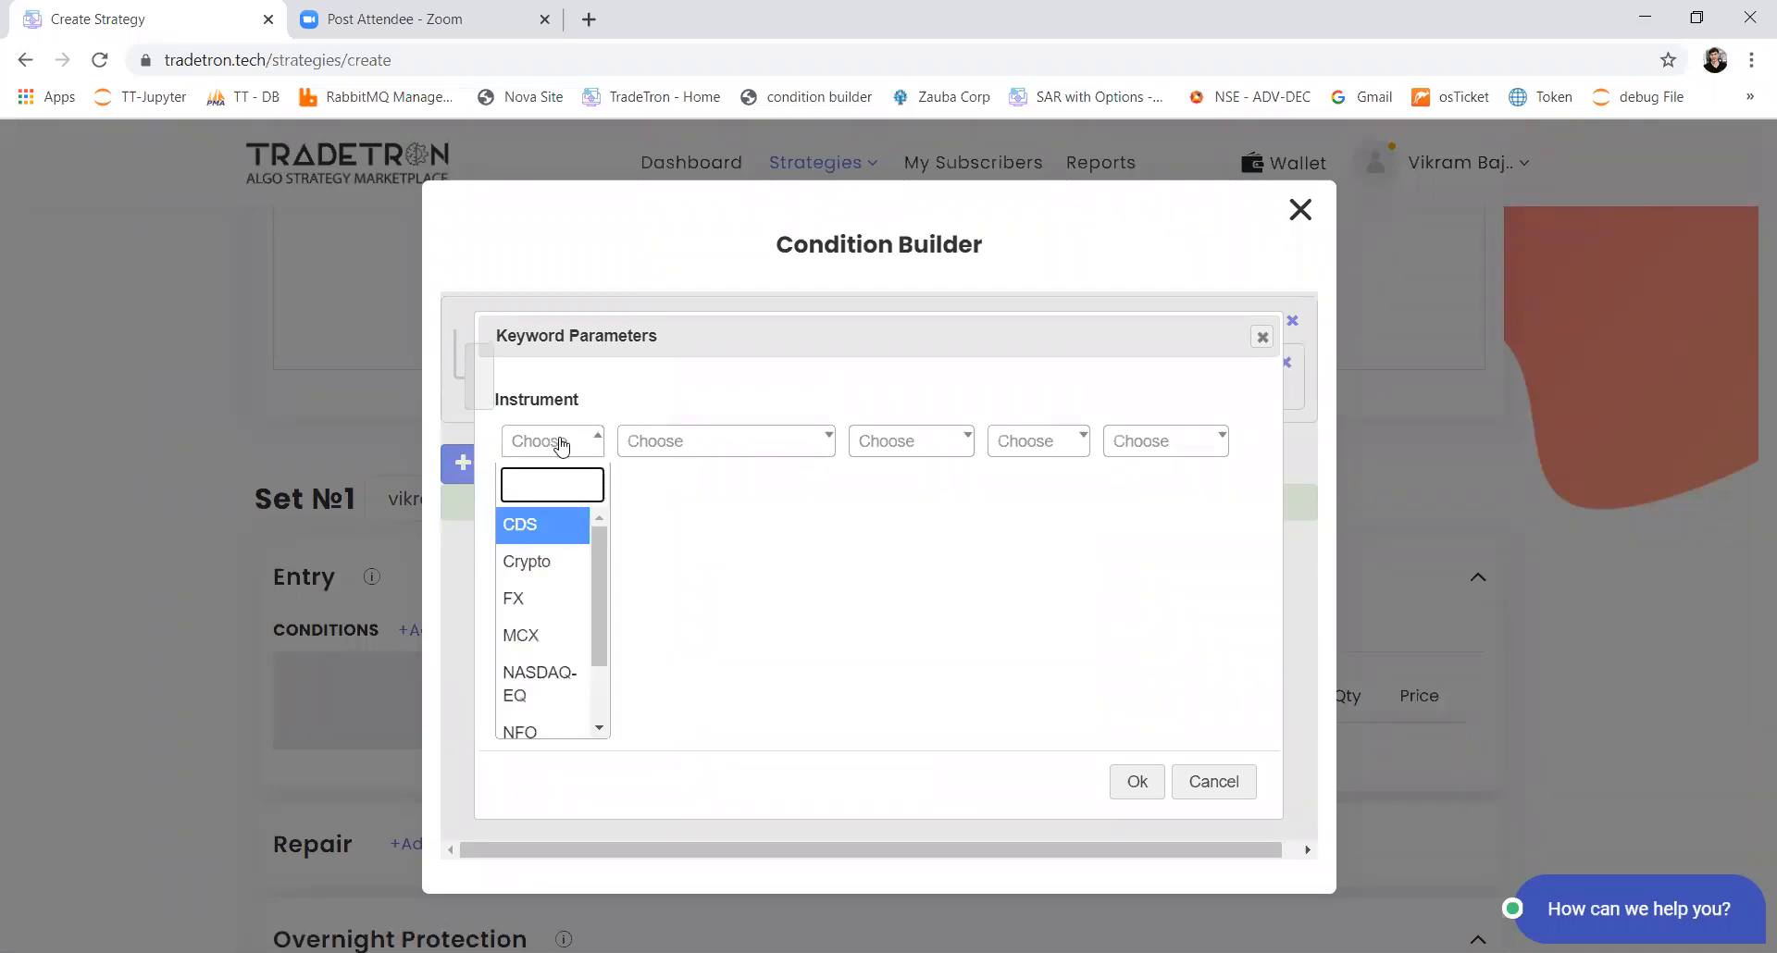
pyautogui.write('nse')
pyautogui.press('Return')
pyautogui.press('Tab')
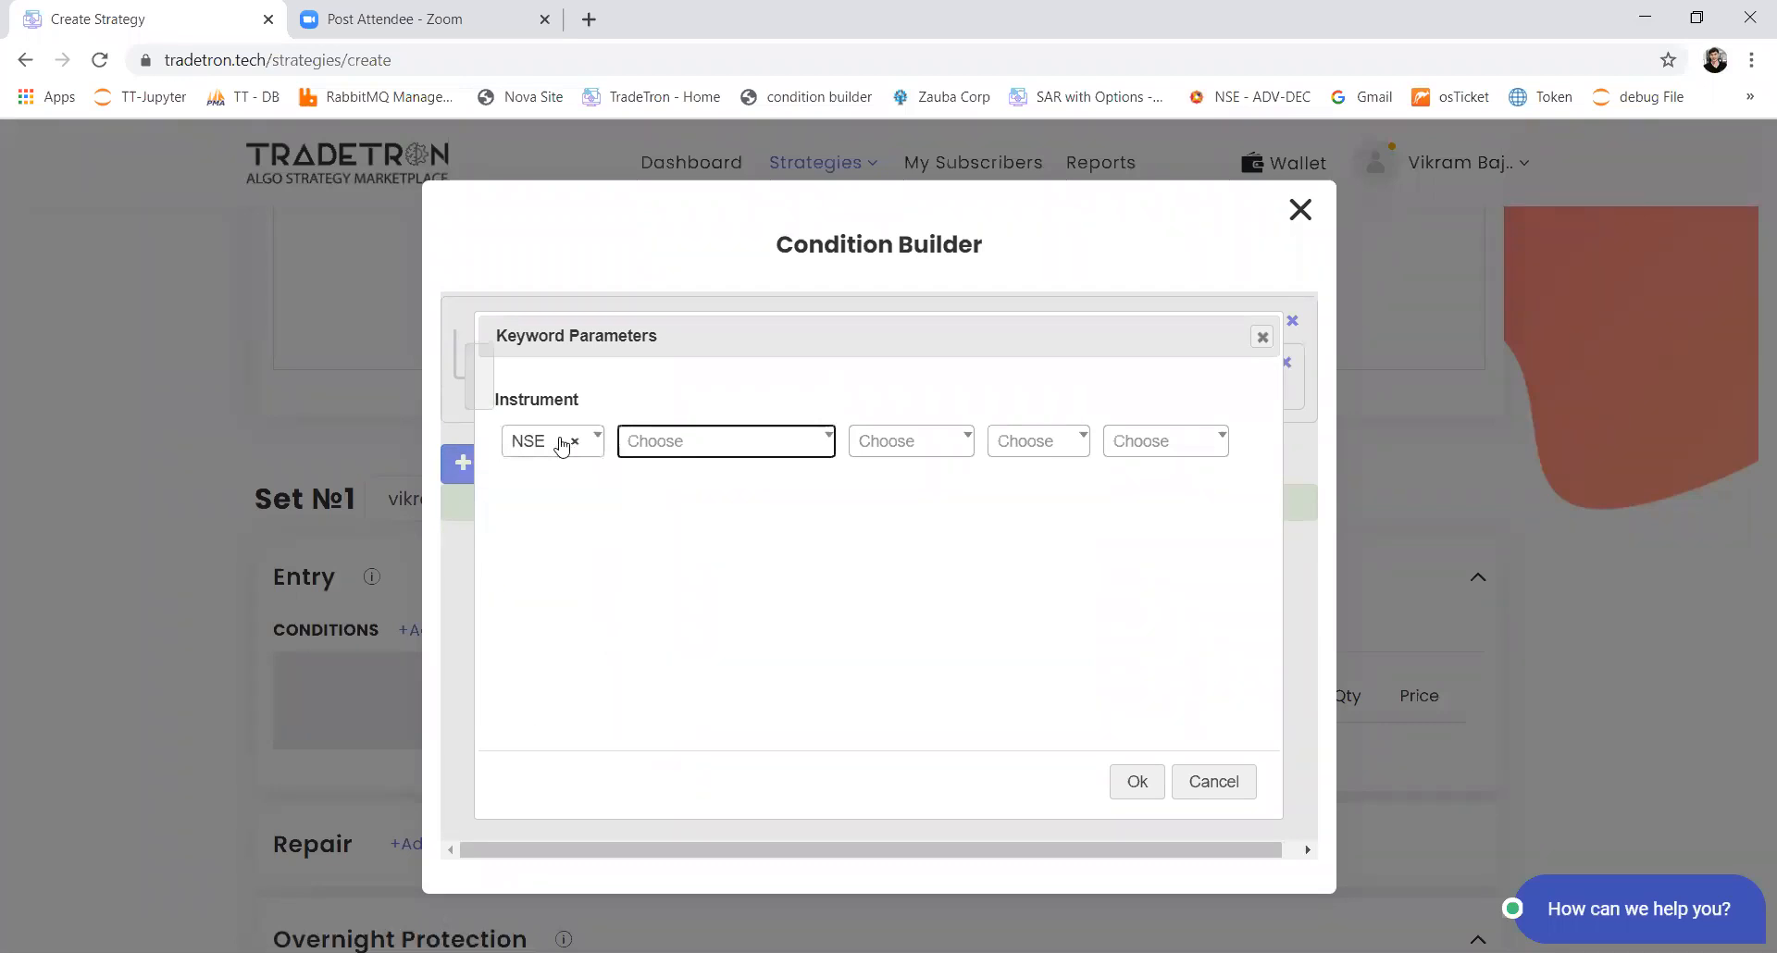
pyautogui.press('Down')
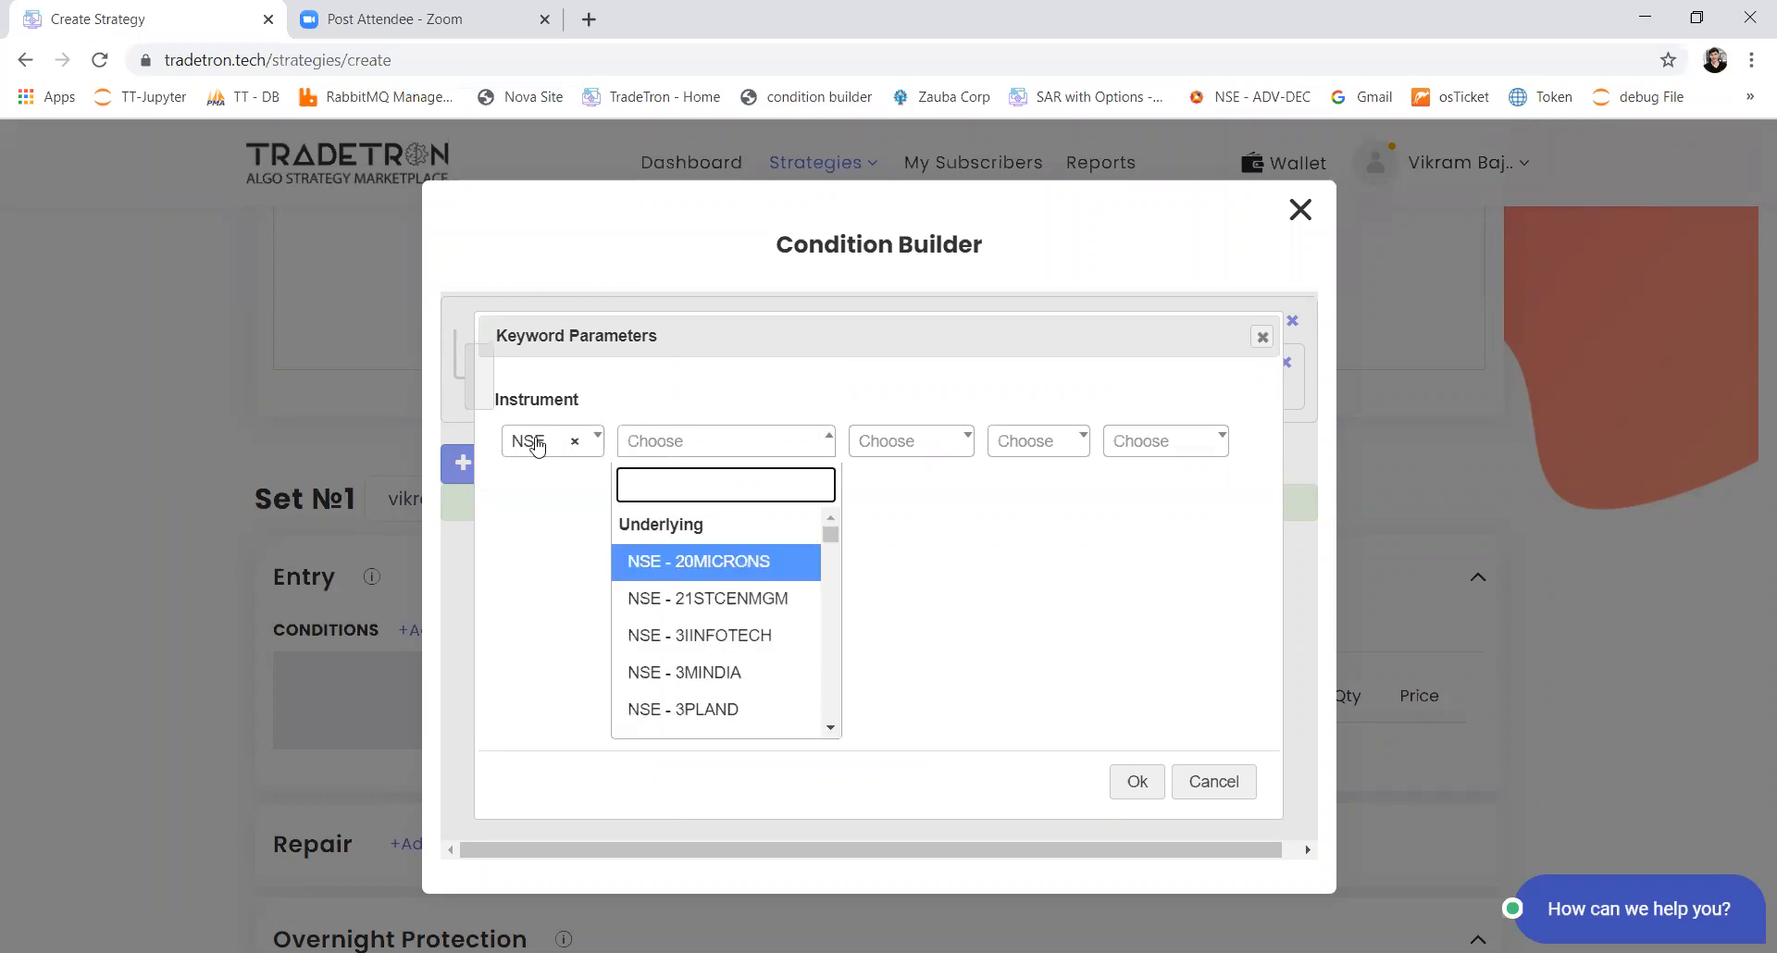
pyautogui.write('list')
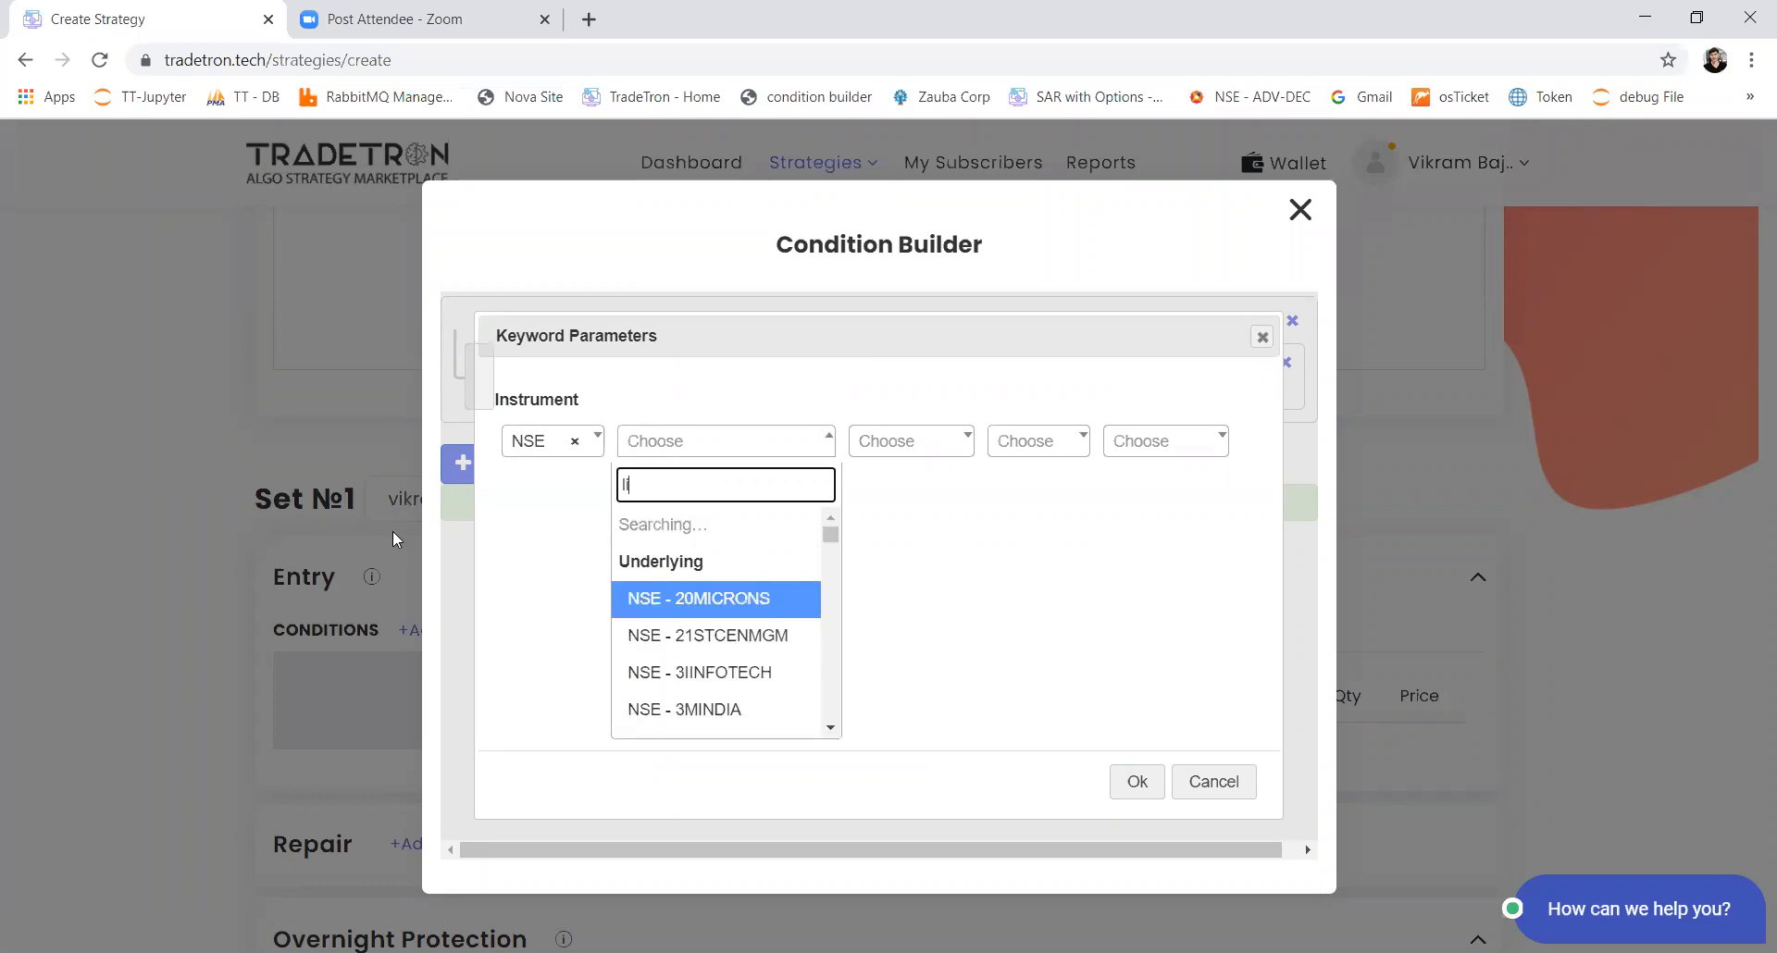
pyautogui.press('Down')
pyautogui.press('Down')
pyautogui.press('Down')
pyautogui.press('Down')
pyautogui.press('Down')
pyautogui.press('Down')
pyautogui.press('Down')
pyautogui.press('Down')
pyautogui.press('Down')
pyautogui.press('Down')
pyautogui.press('Down')
pyautogui.press('Down')
pyautogui.press('Down')
pyautogui.press('Down')
pyautogui.press('Down')
pyautogui.press('Down')
pyautogui.press('Down')
pyautogui.press('Down')
pyautogui.press('Down')
pyautogui.press('Down')
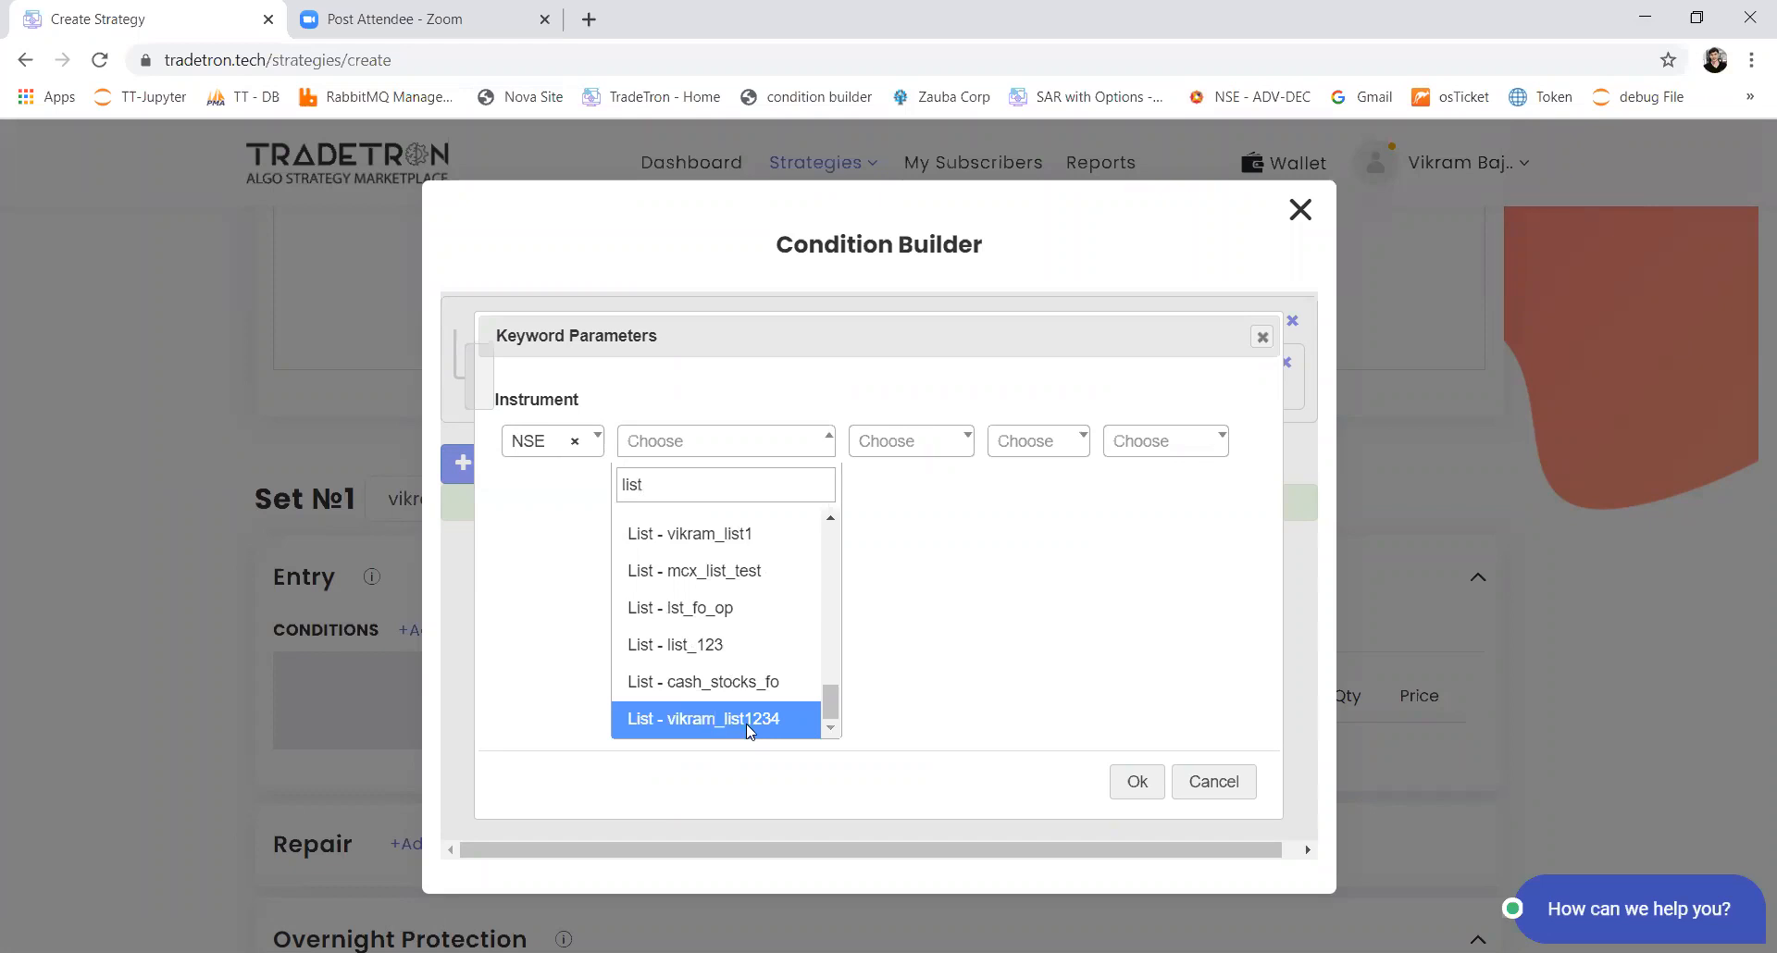
pyautogui.click(745, 724)
pyautogui.click(1133, 785)
# Step: Add a greater-than (>) comparison after the LTP keyword in the entry condition
pyautogui.click(587, 372)
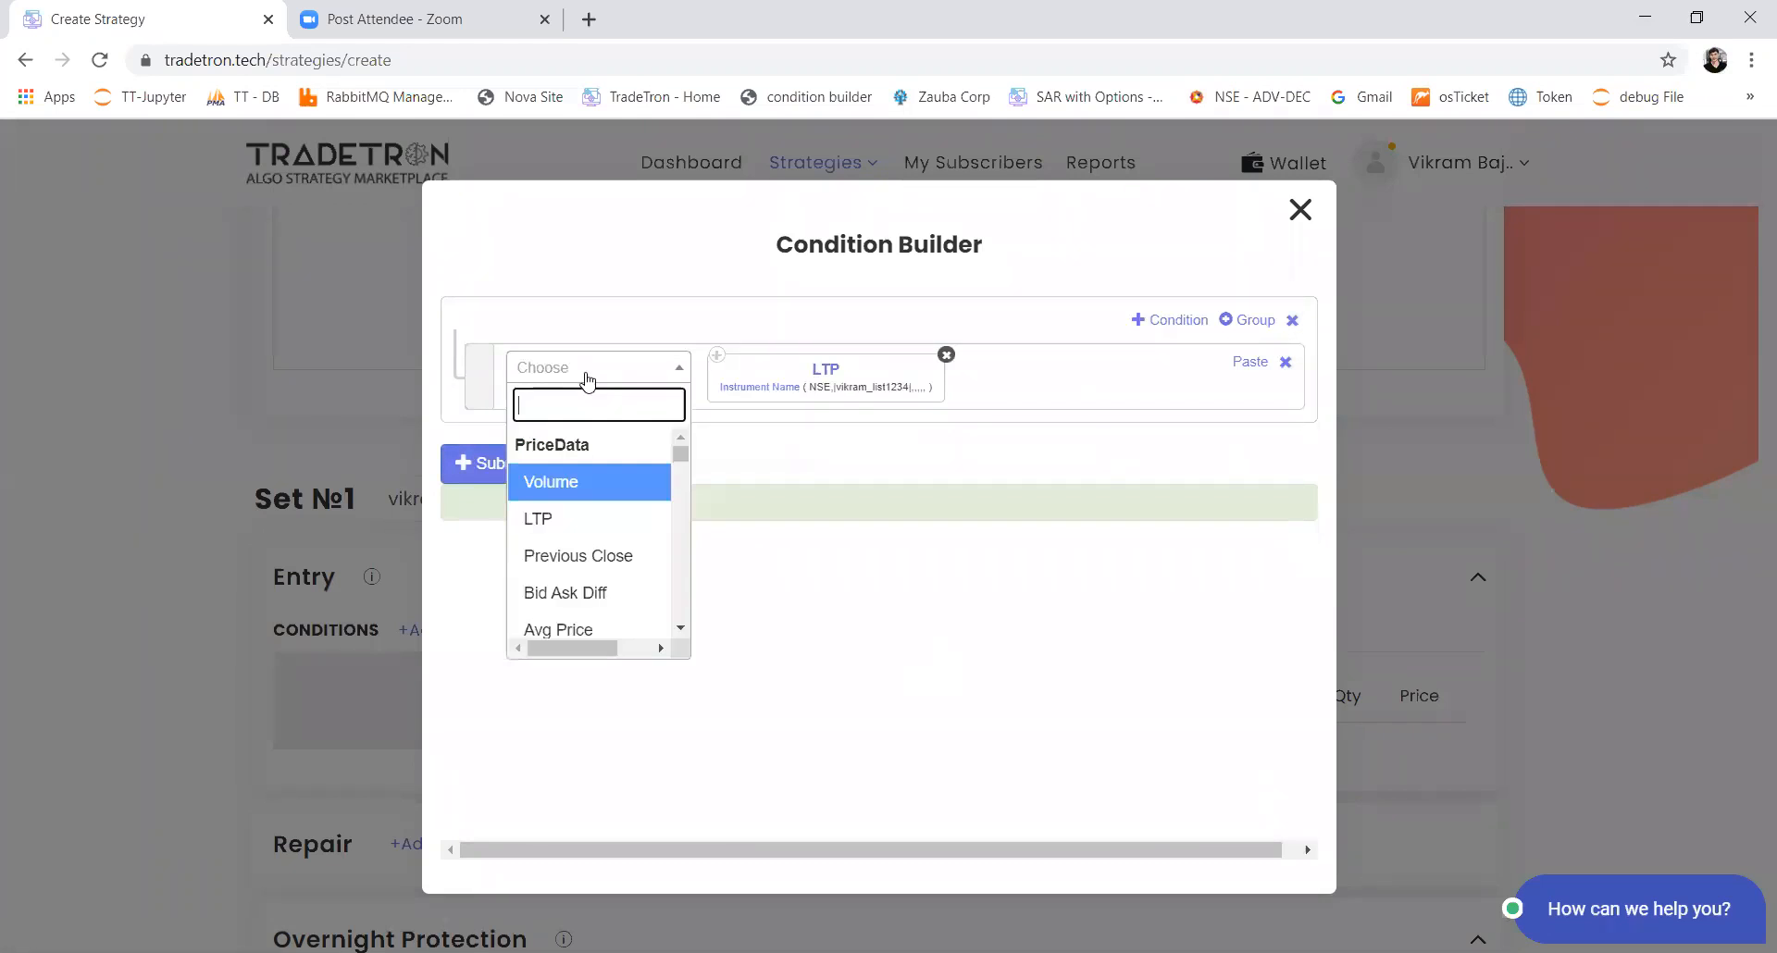
pyautogui.write('>')
pyautogui.press('Return')
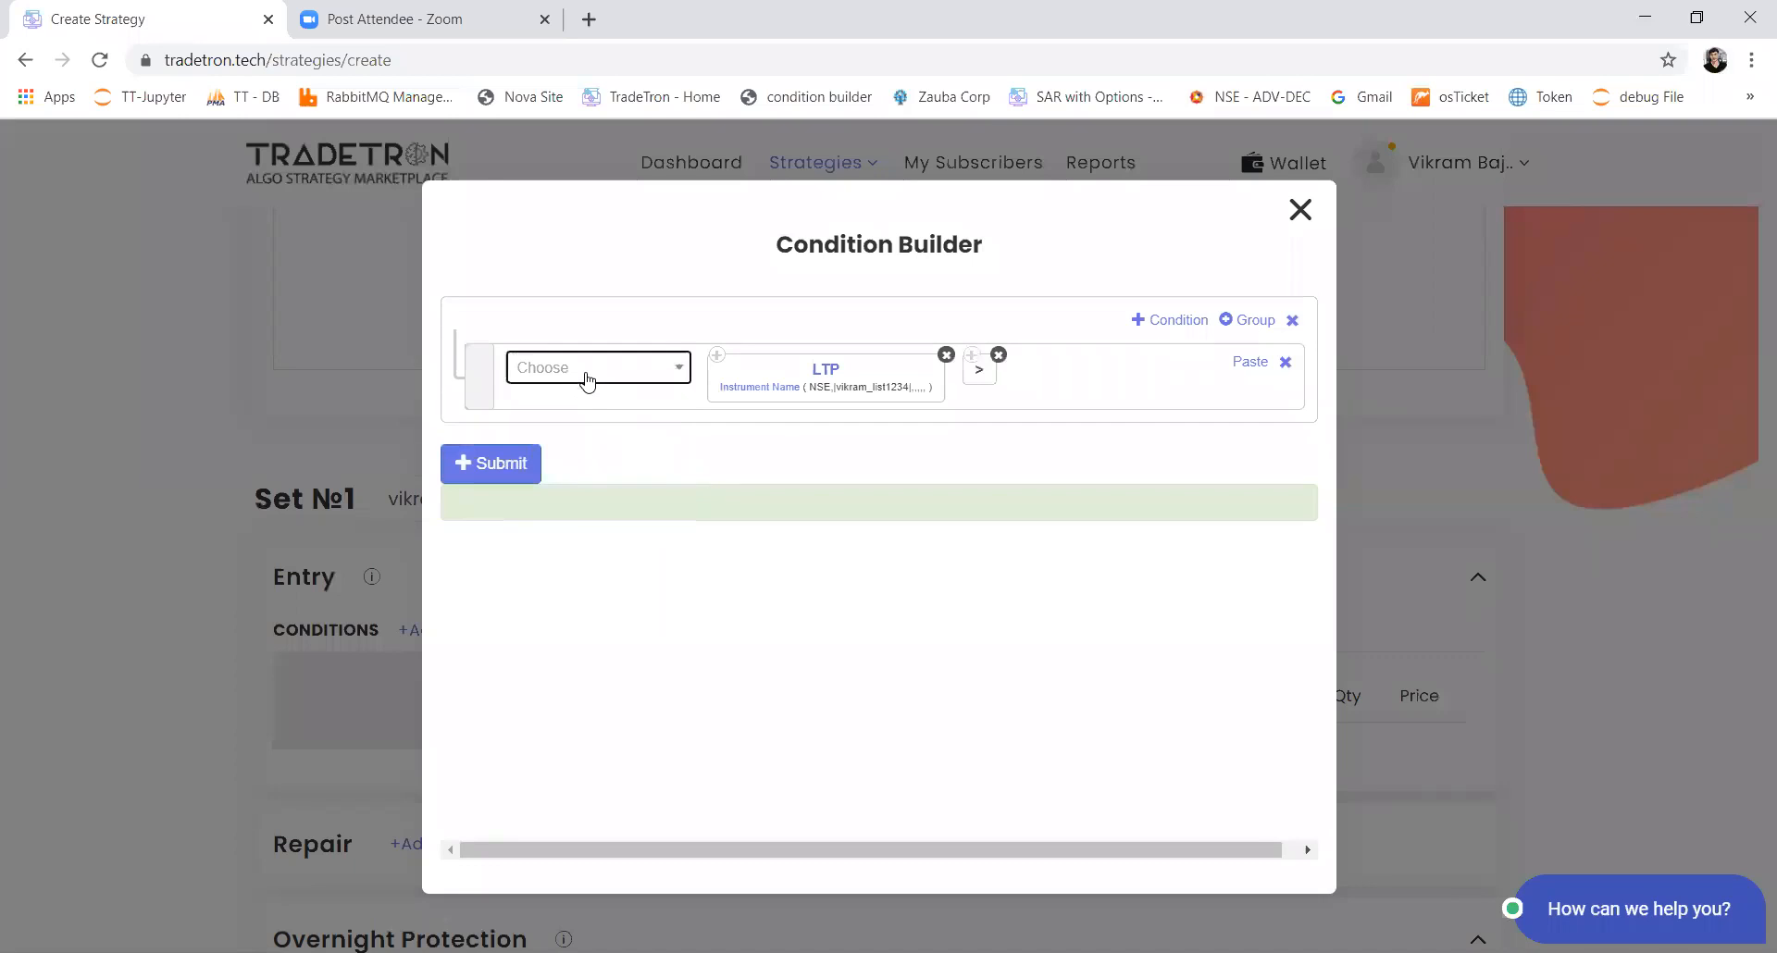
# Step: Add the ORB keyword after the comparison, using High with start time 09:15 and end time 09:19
pyautogui.click(586, 373)
pyautogui.write('o')
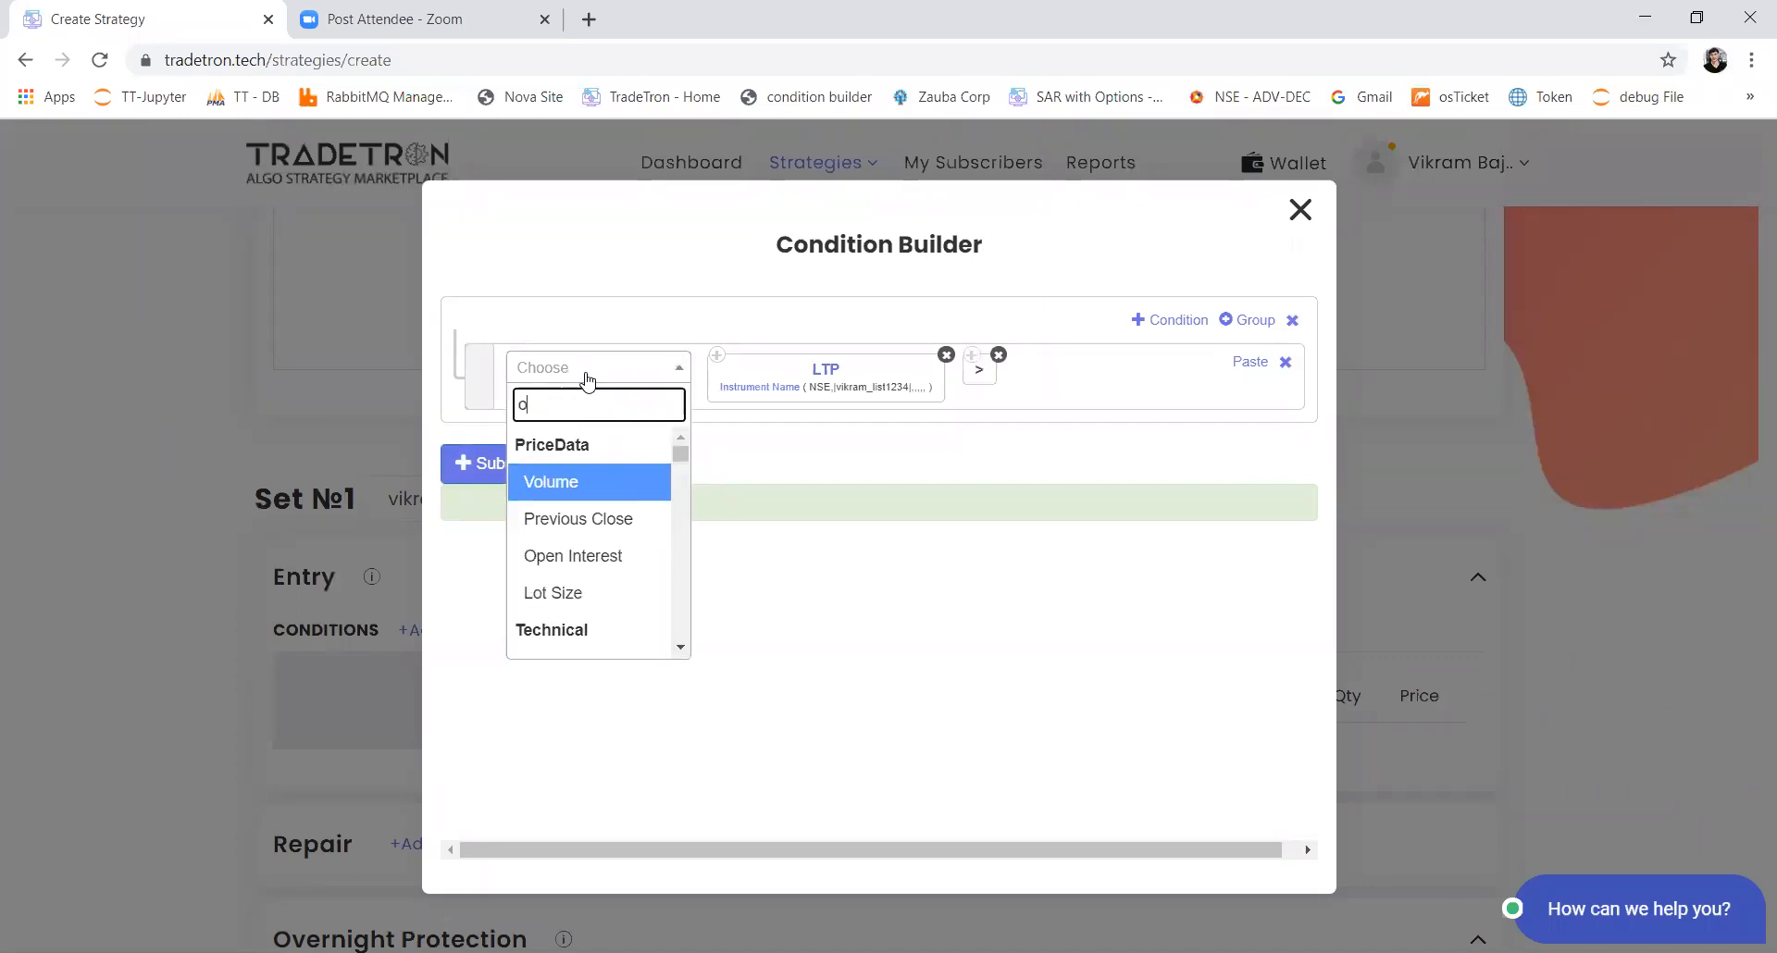
pyautogui.write('rb')
pyautogui.click(586, 491)
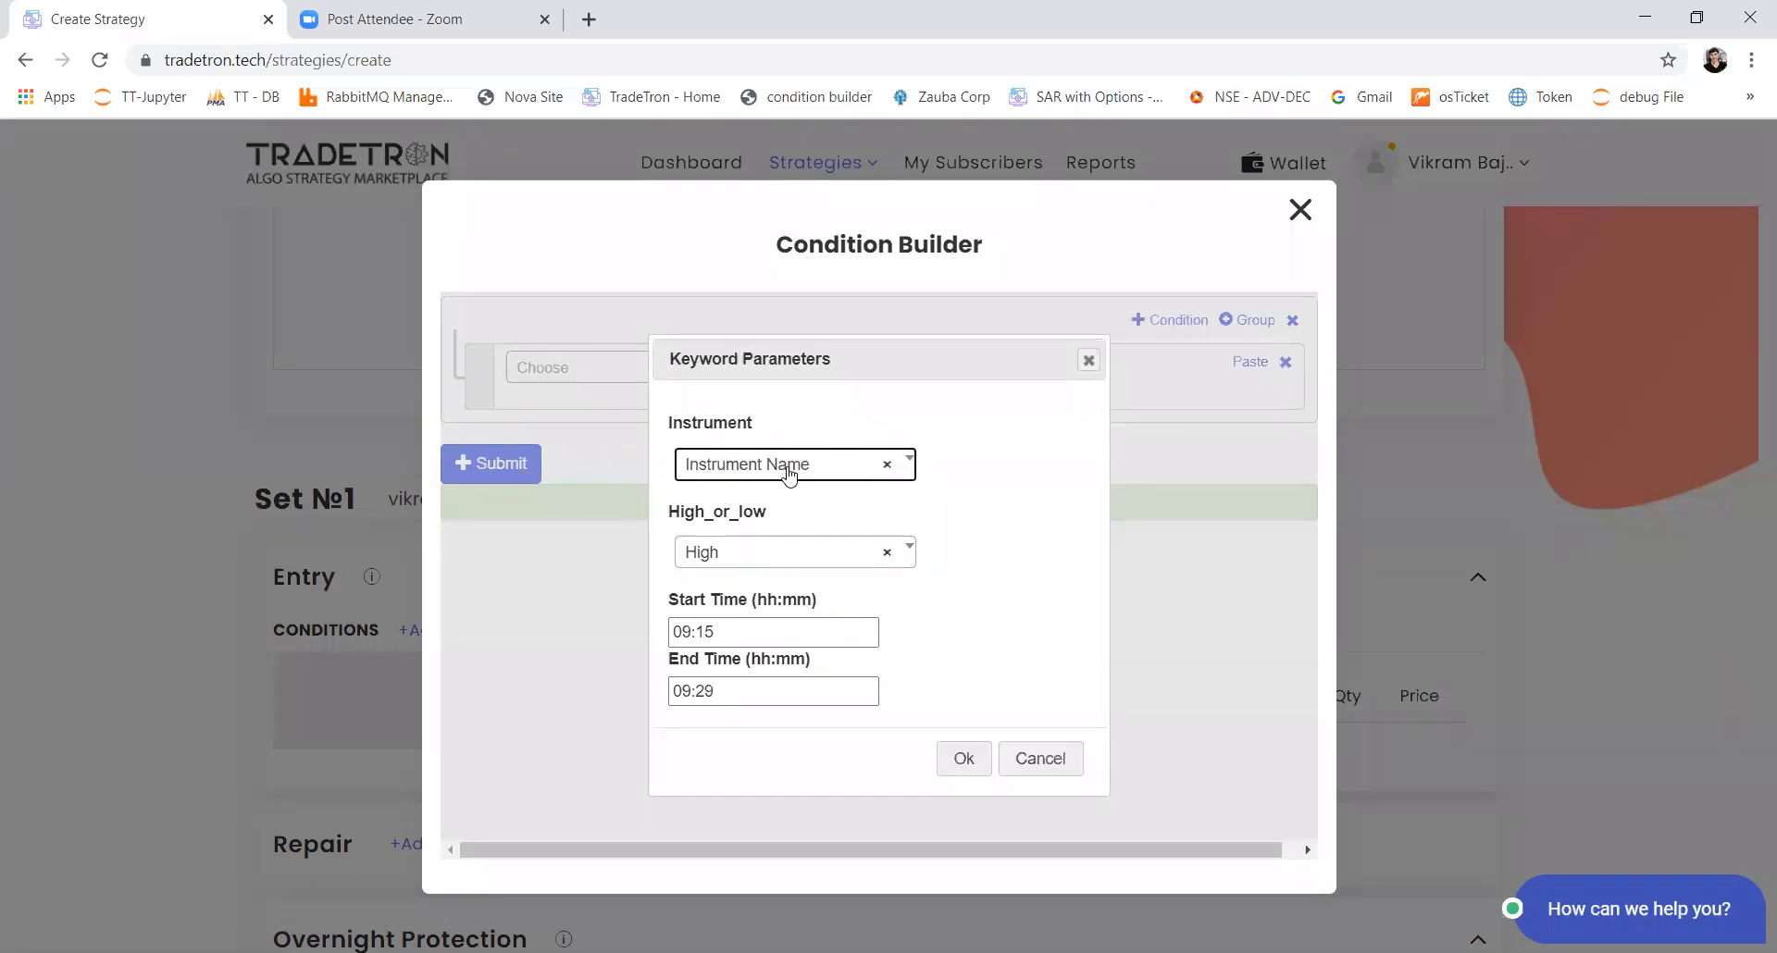
pyautogui.click(759, 554)
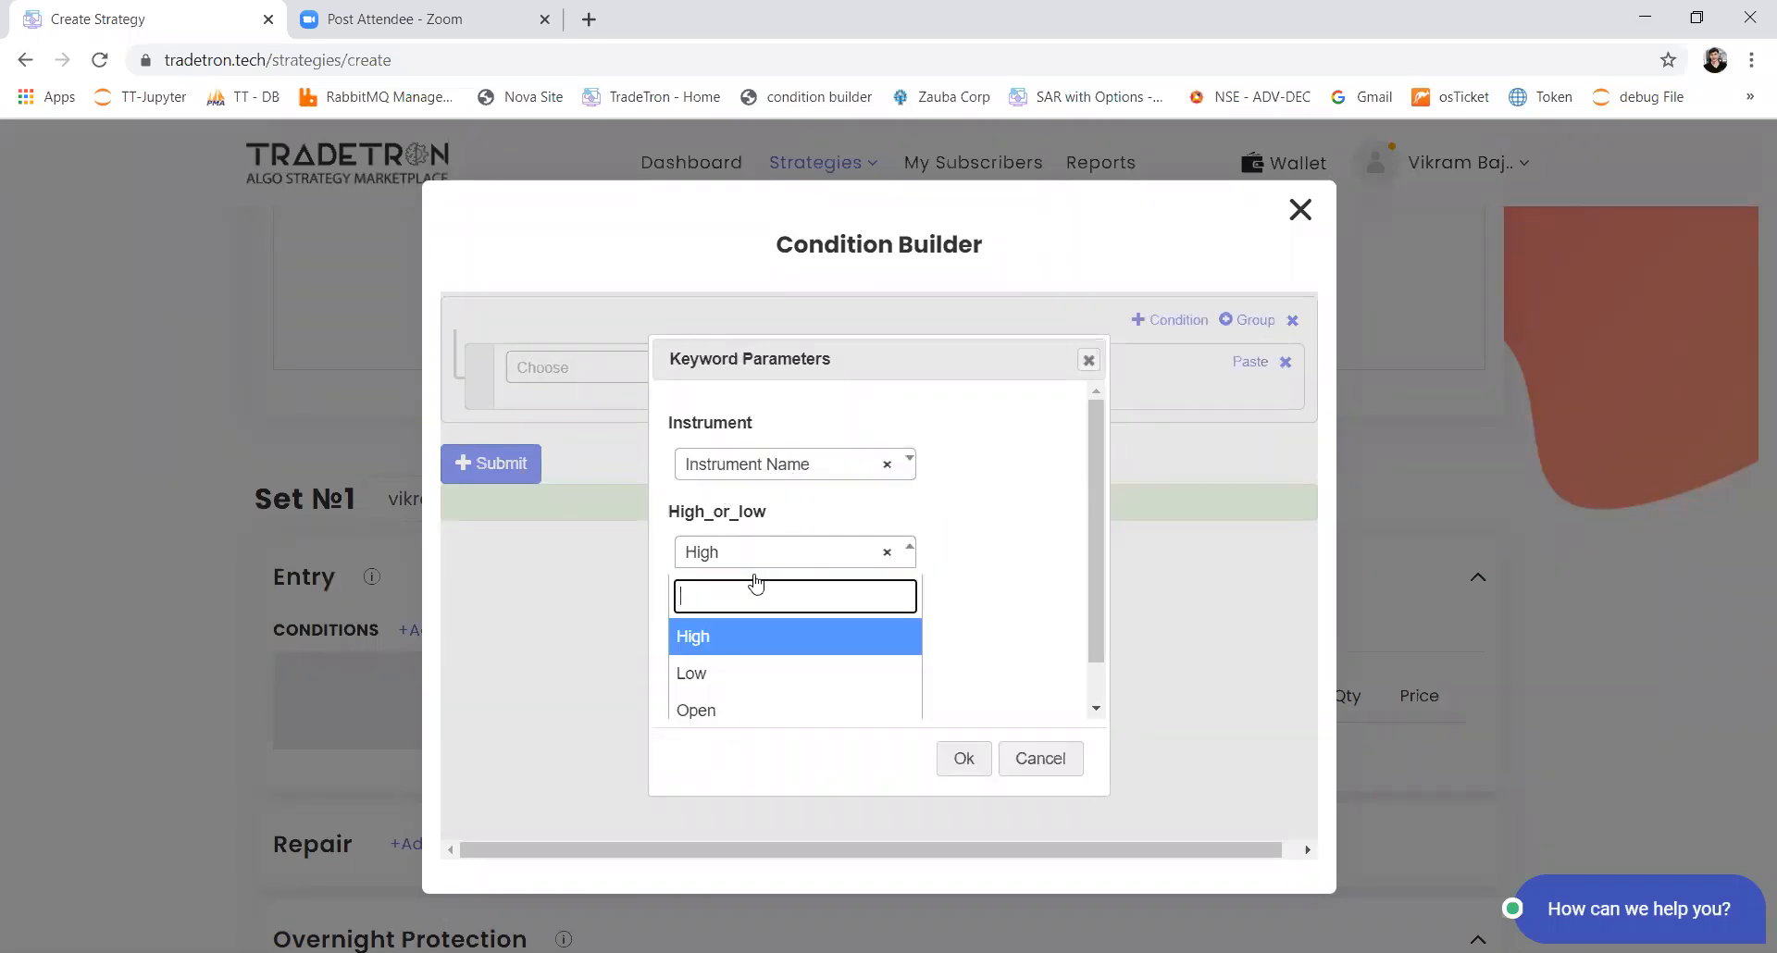
pyautogui.scroll(-1, 753, 583)
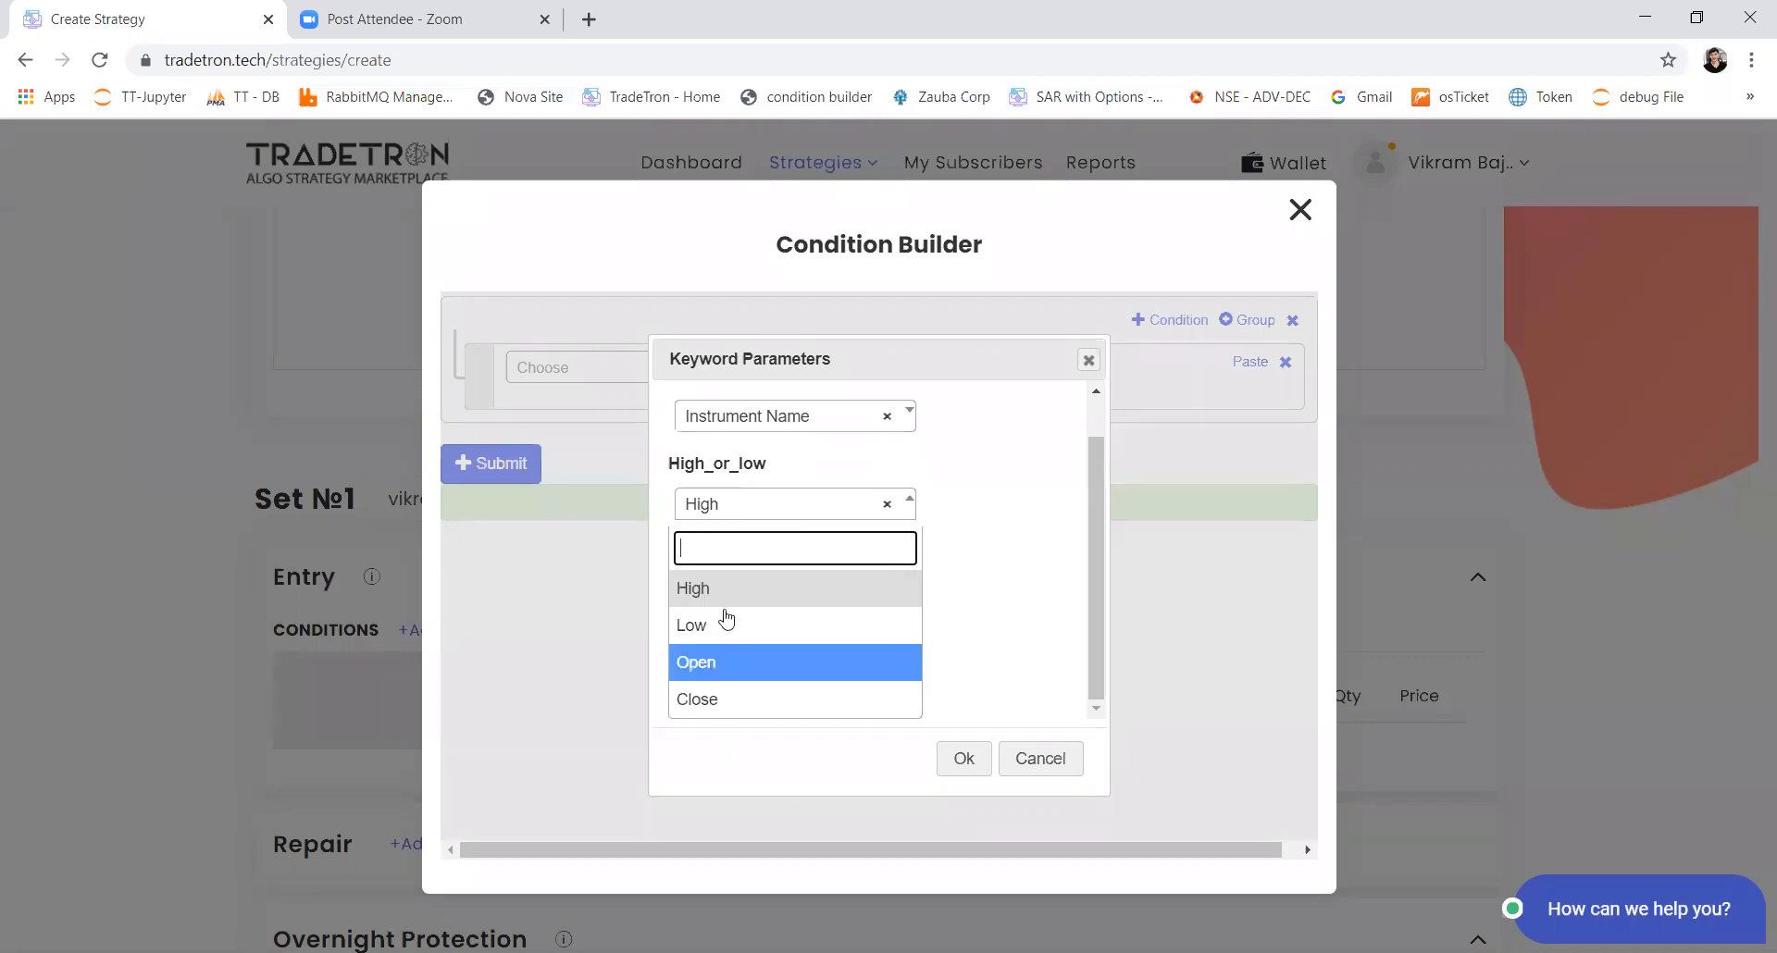
pyautogui.click(739, 597)
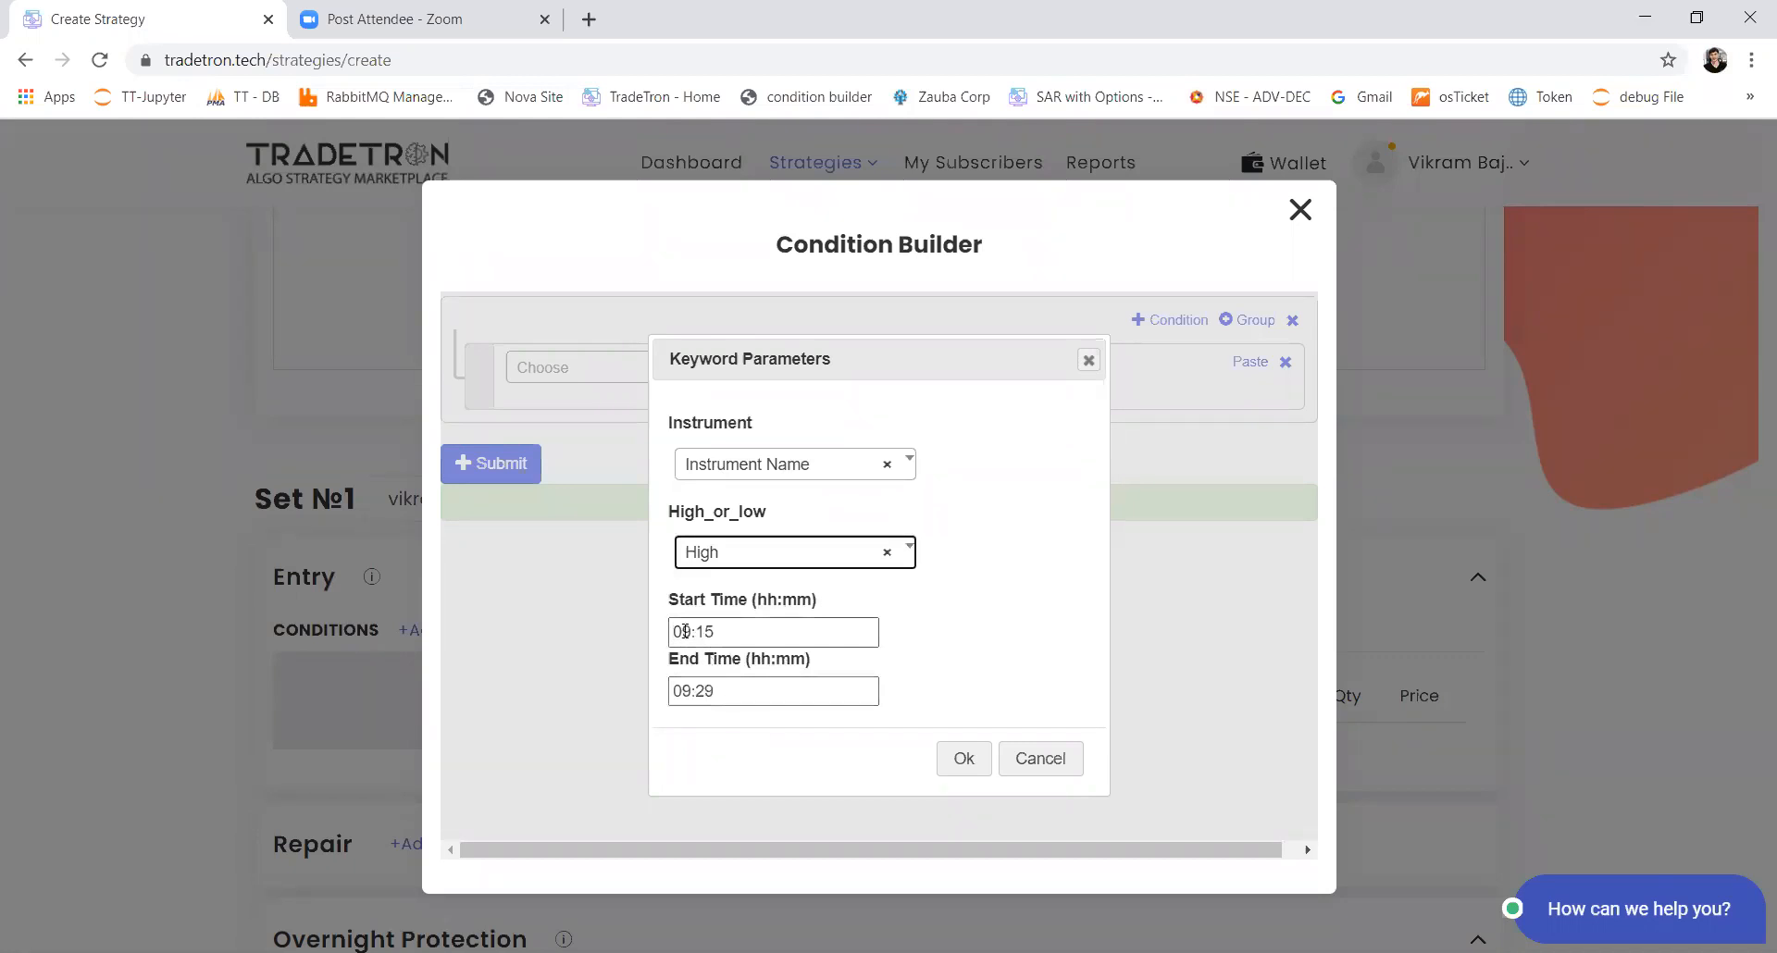
pyautogui.doubleClick(722, 691)
pyautogui.write('19')
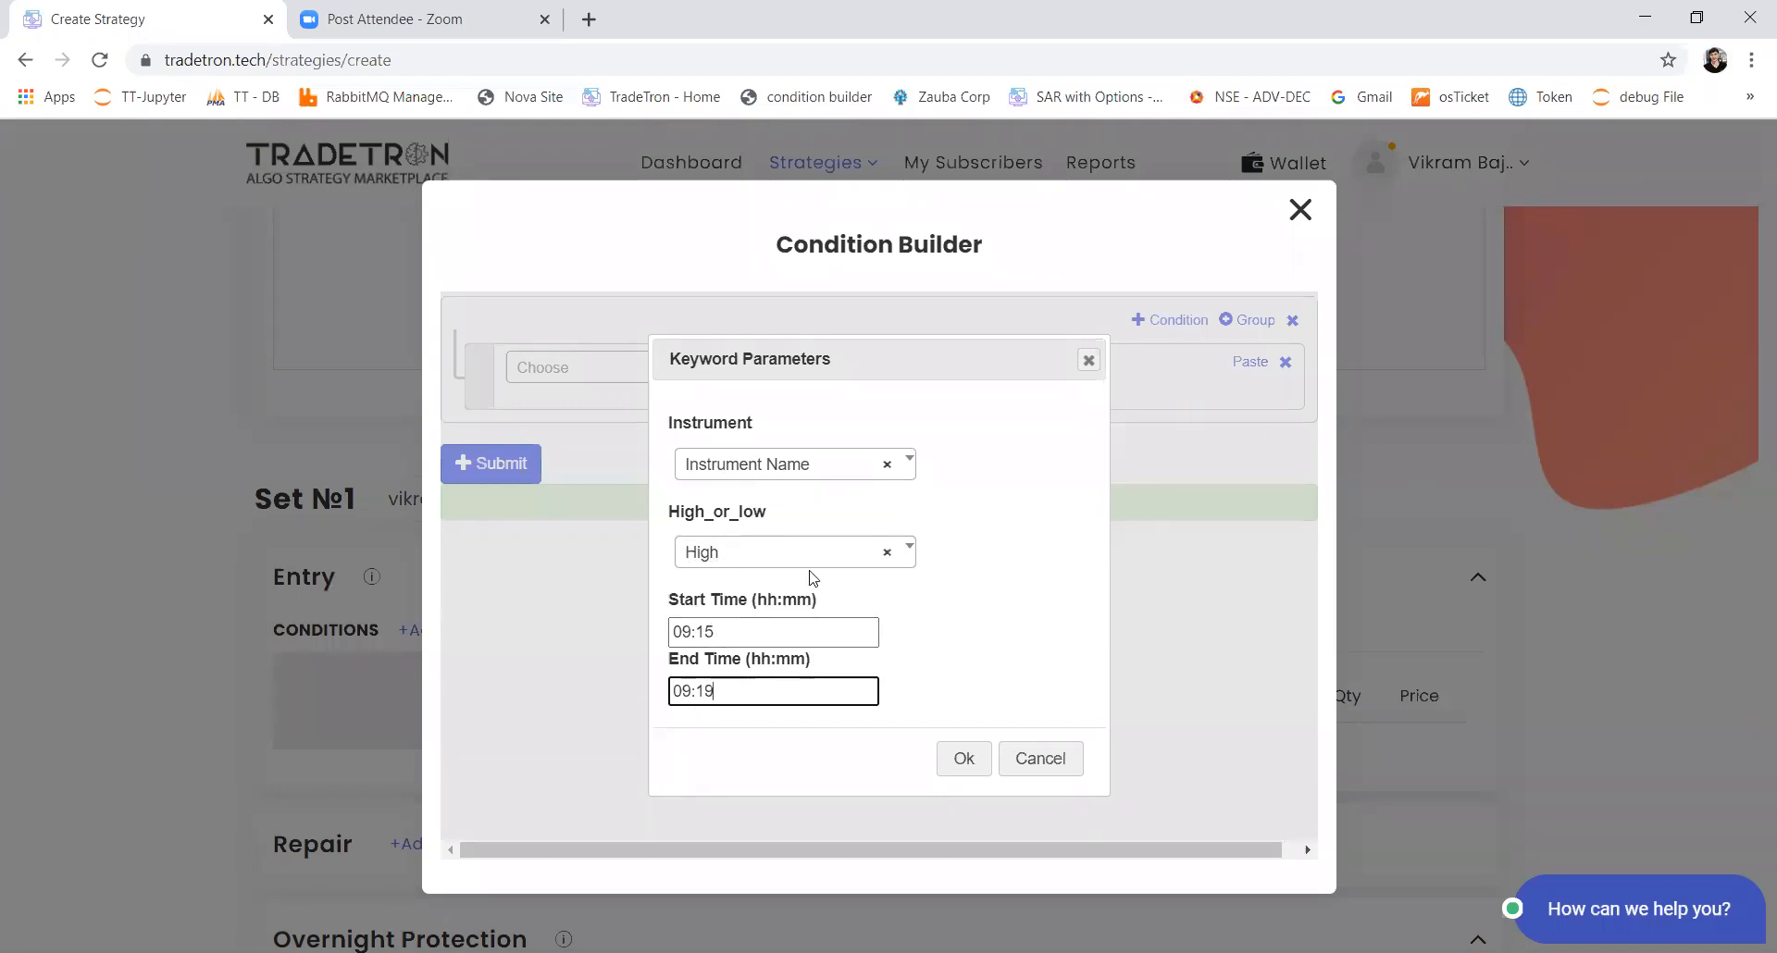
pyautogui.click(945, 770)
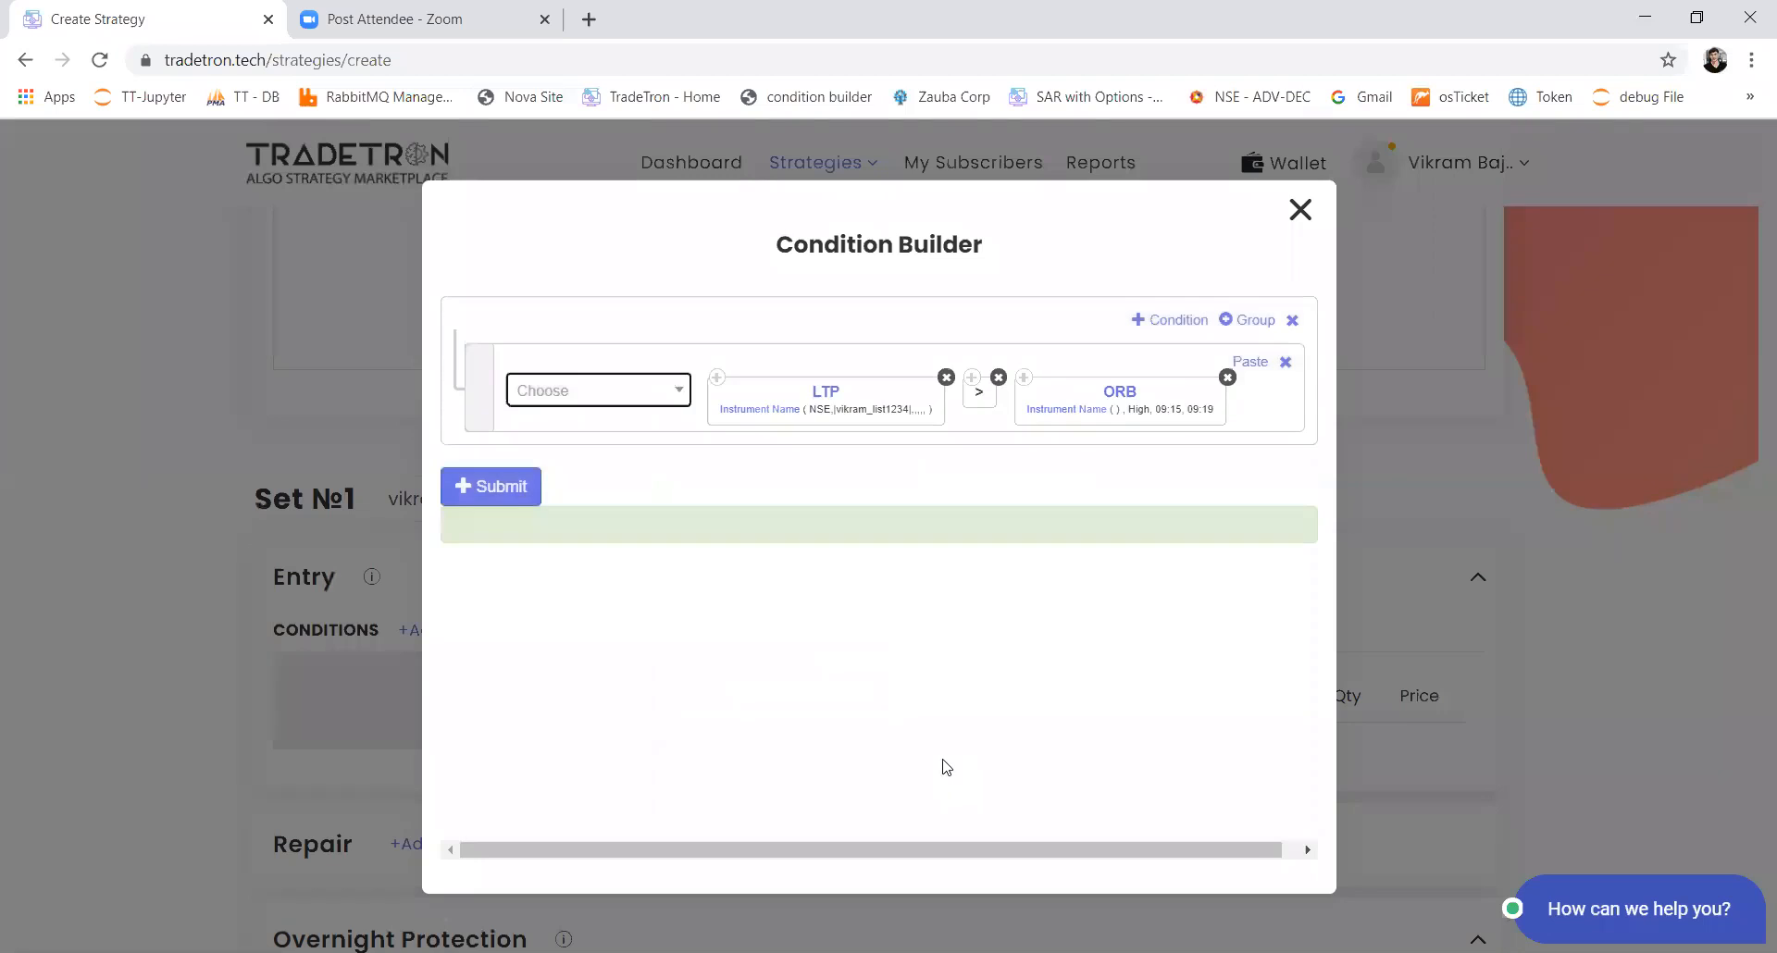
# Step: Set the ORB keyword's instrument to the NSE exchange and the same custom list
pyautogui.click(1098, 413)
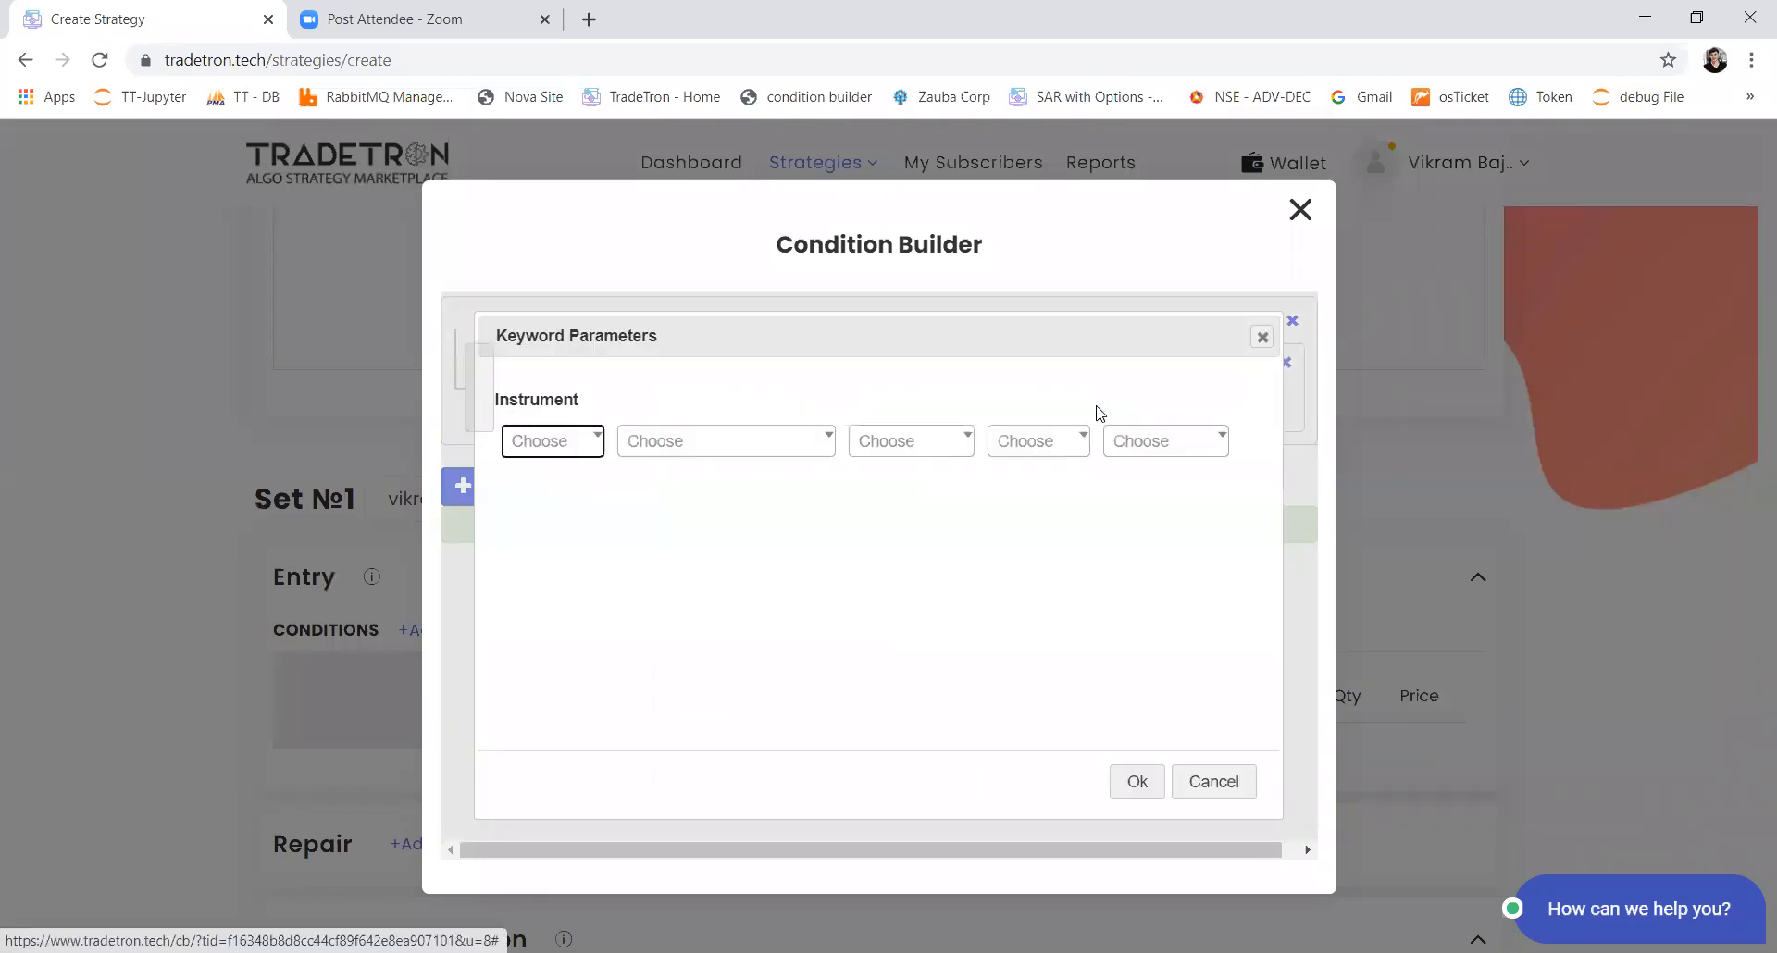
pyautogui.click(567, 452)
pyautogui.write('nse')
pyautogui.press('Return')
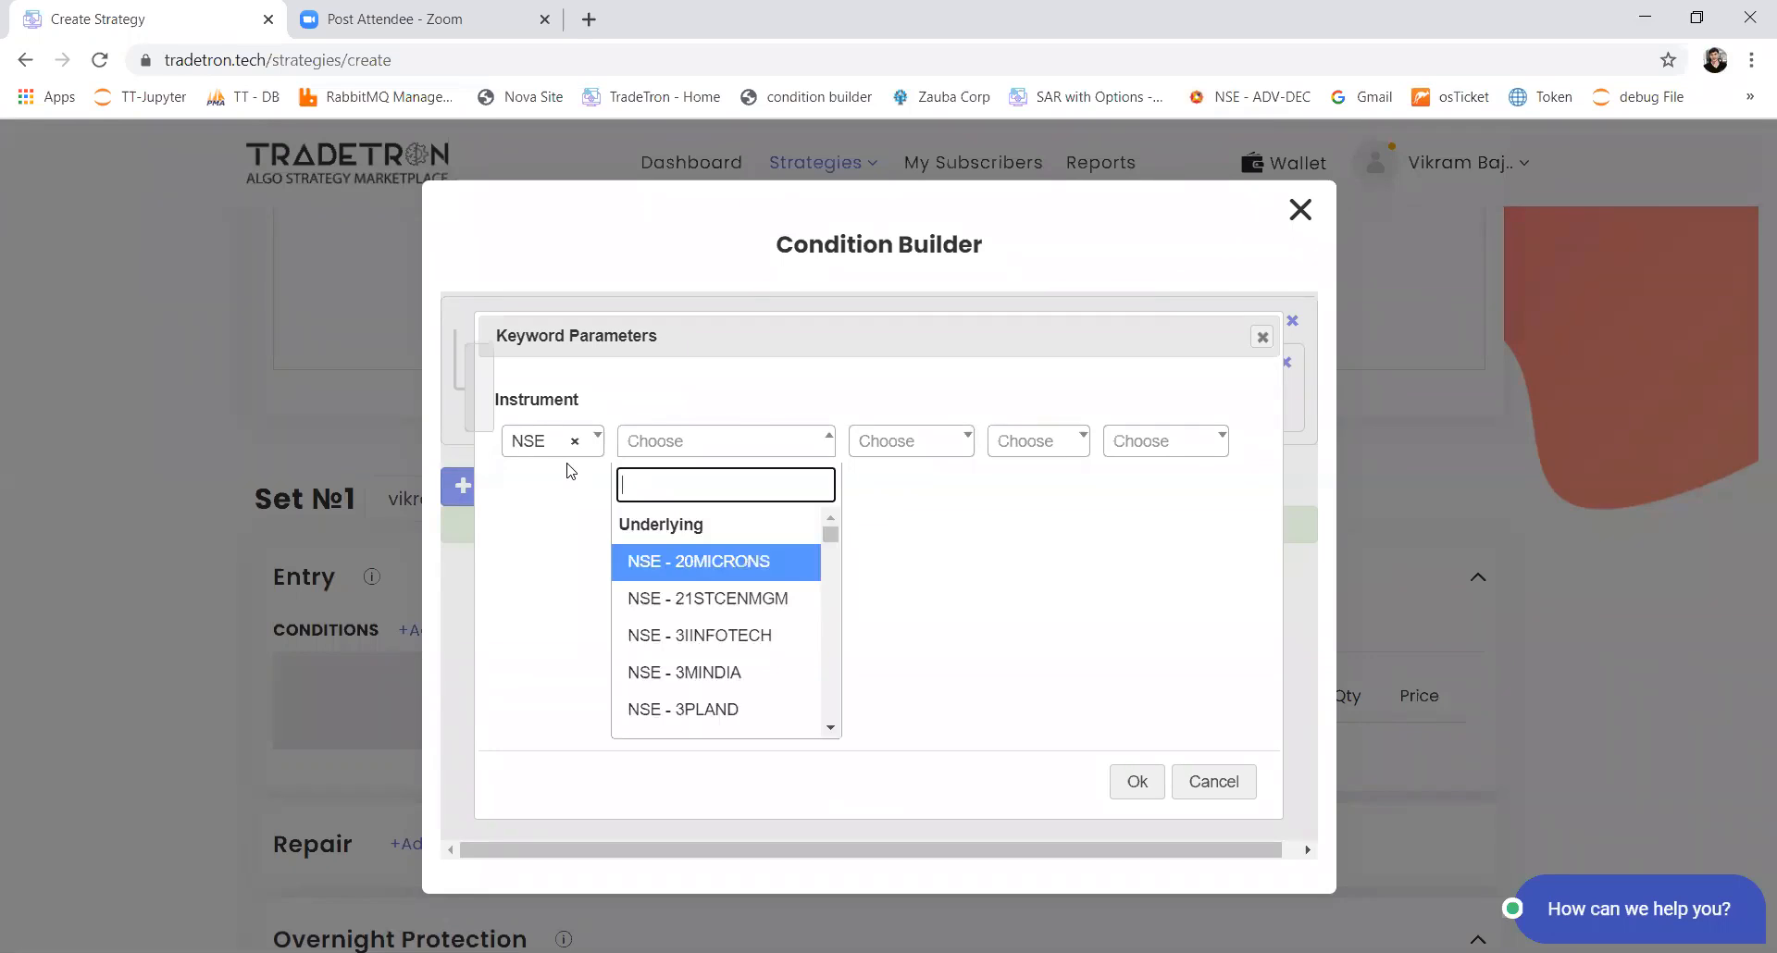
pyautogui.write('vikra')
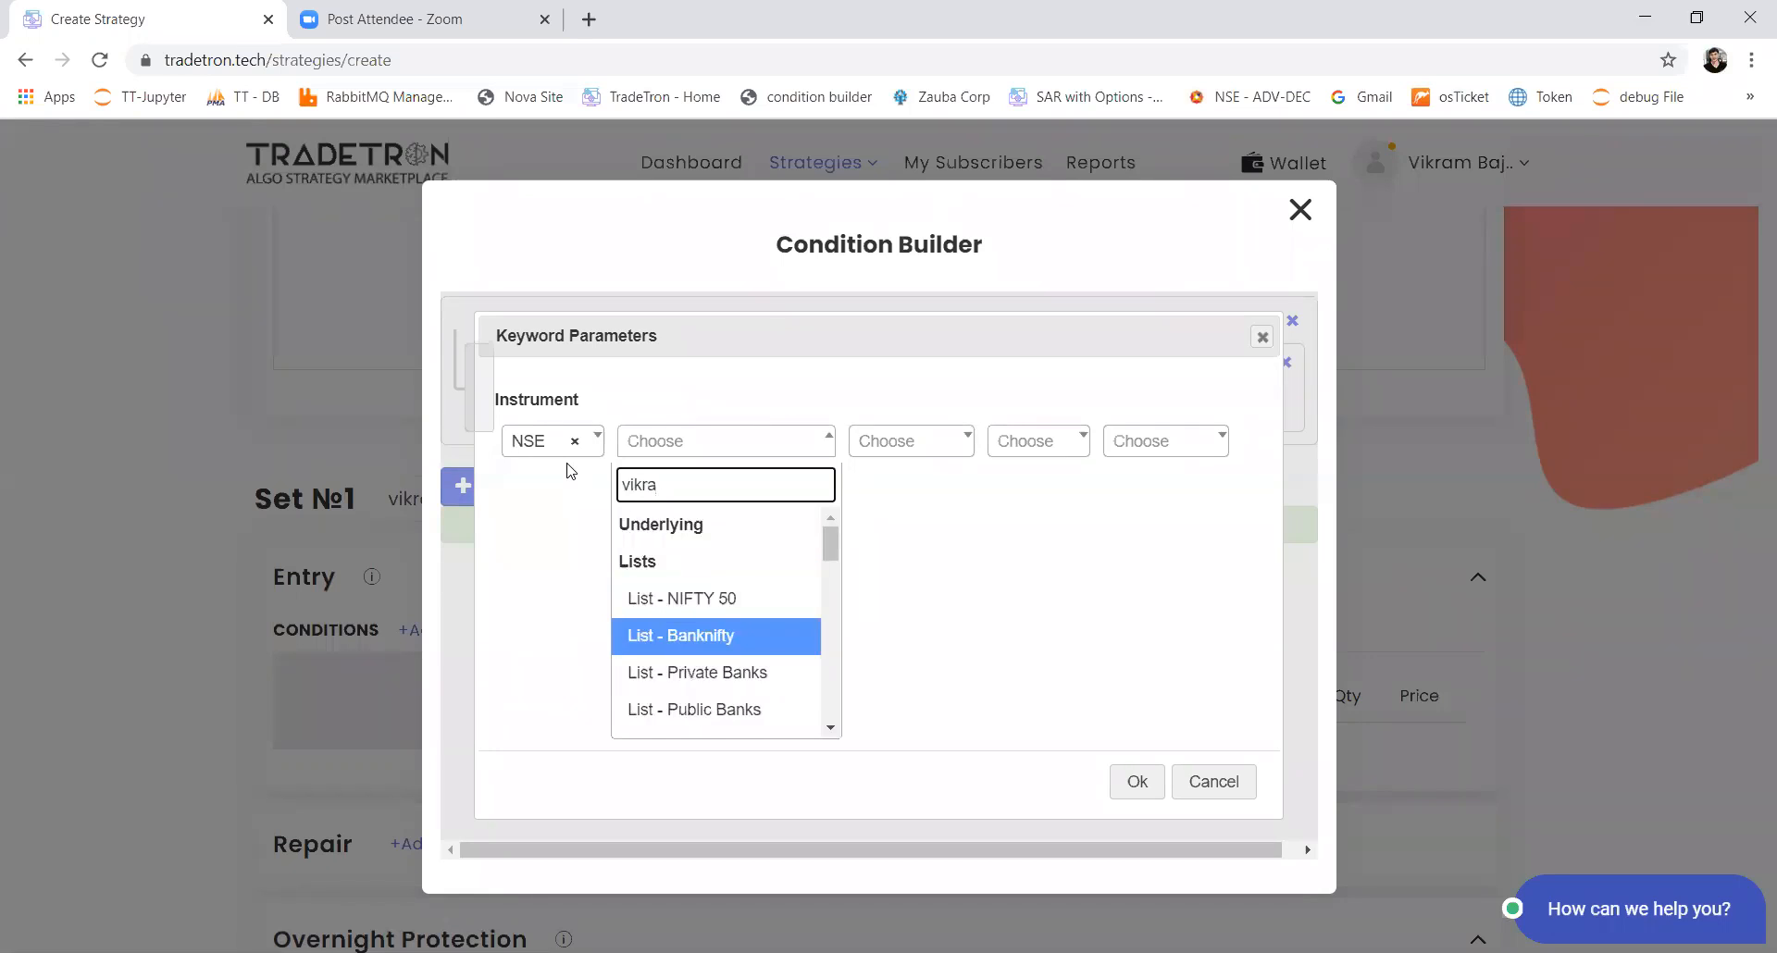
pyautogui.press('Return')
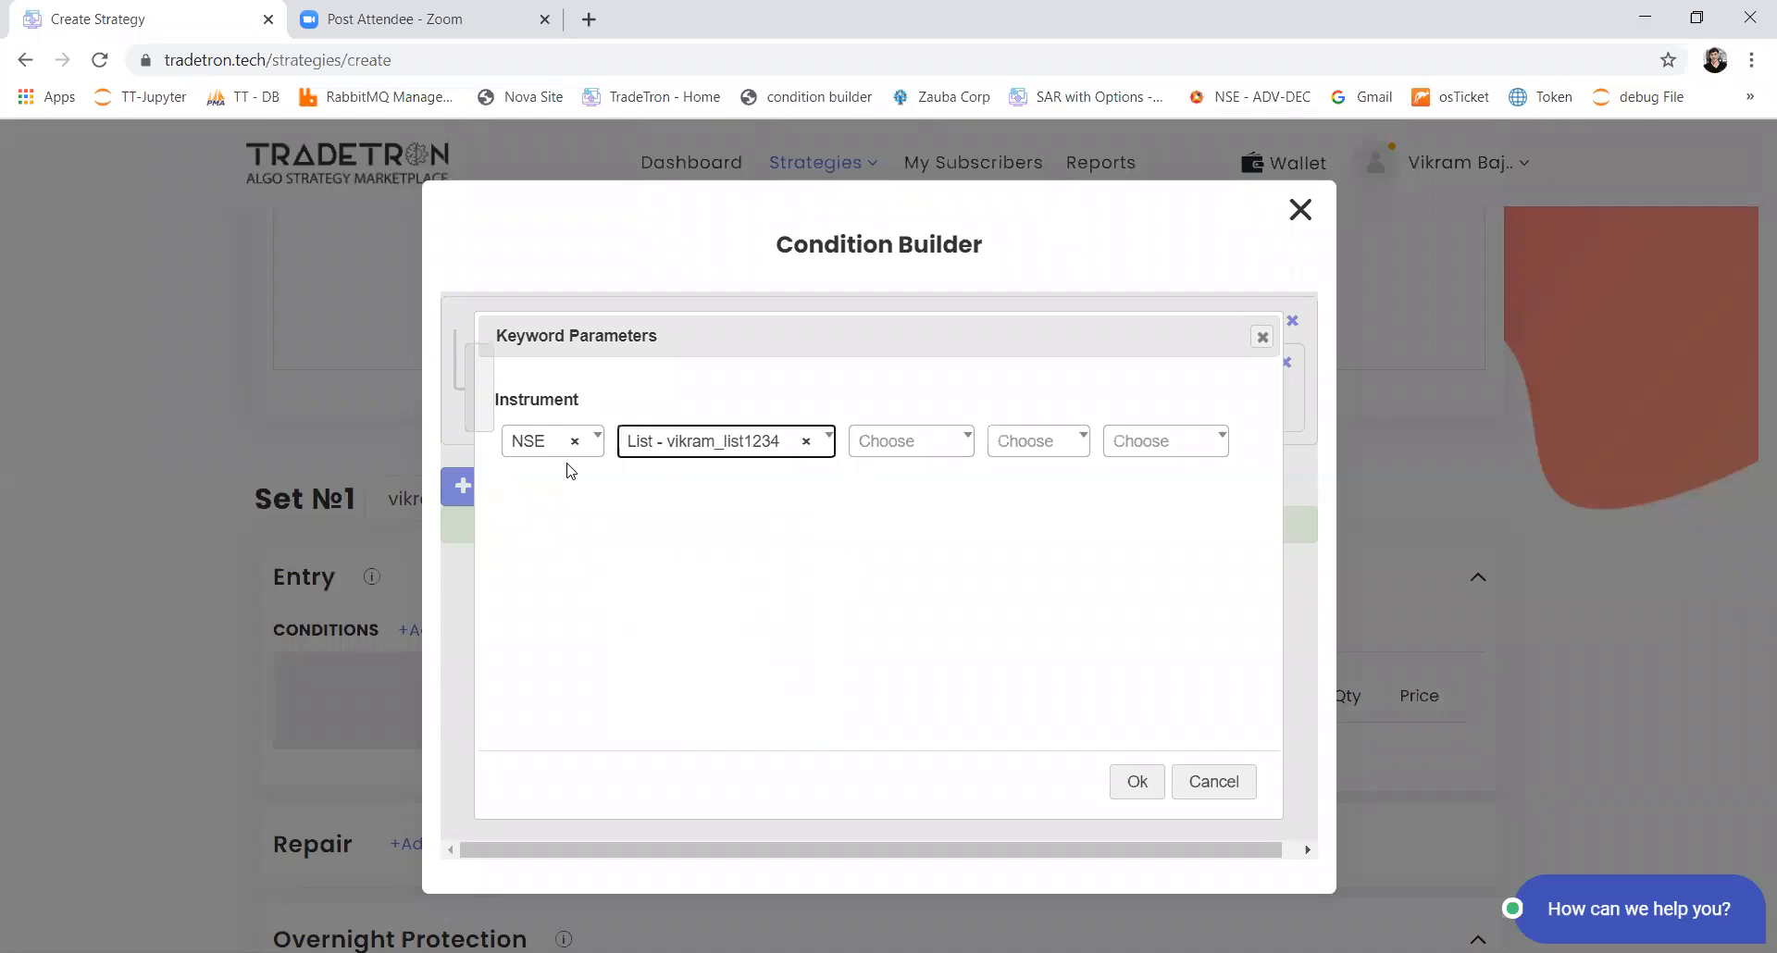
pyautogui.click(1117, 782)
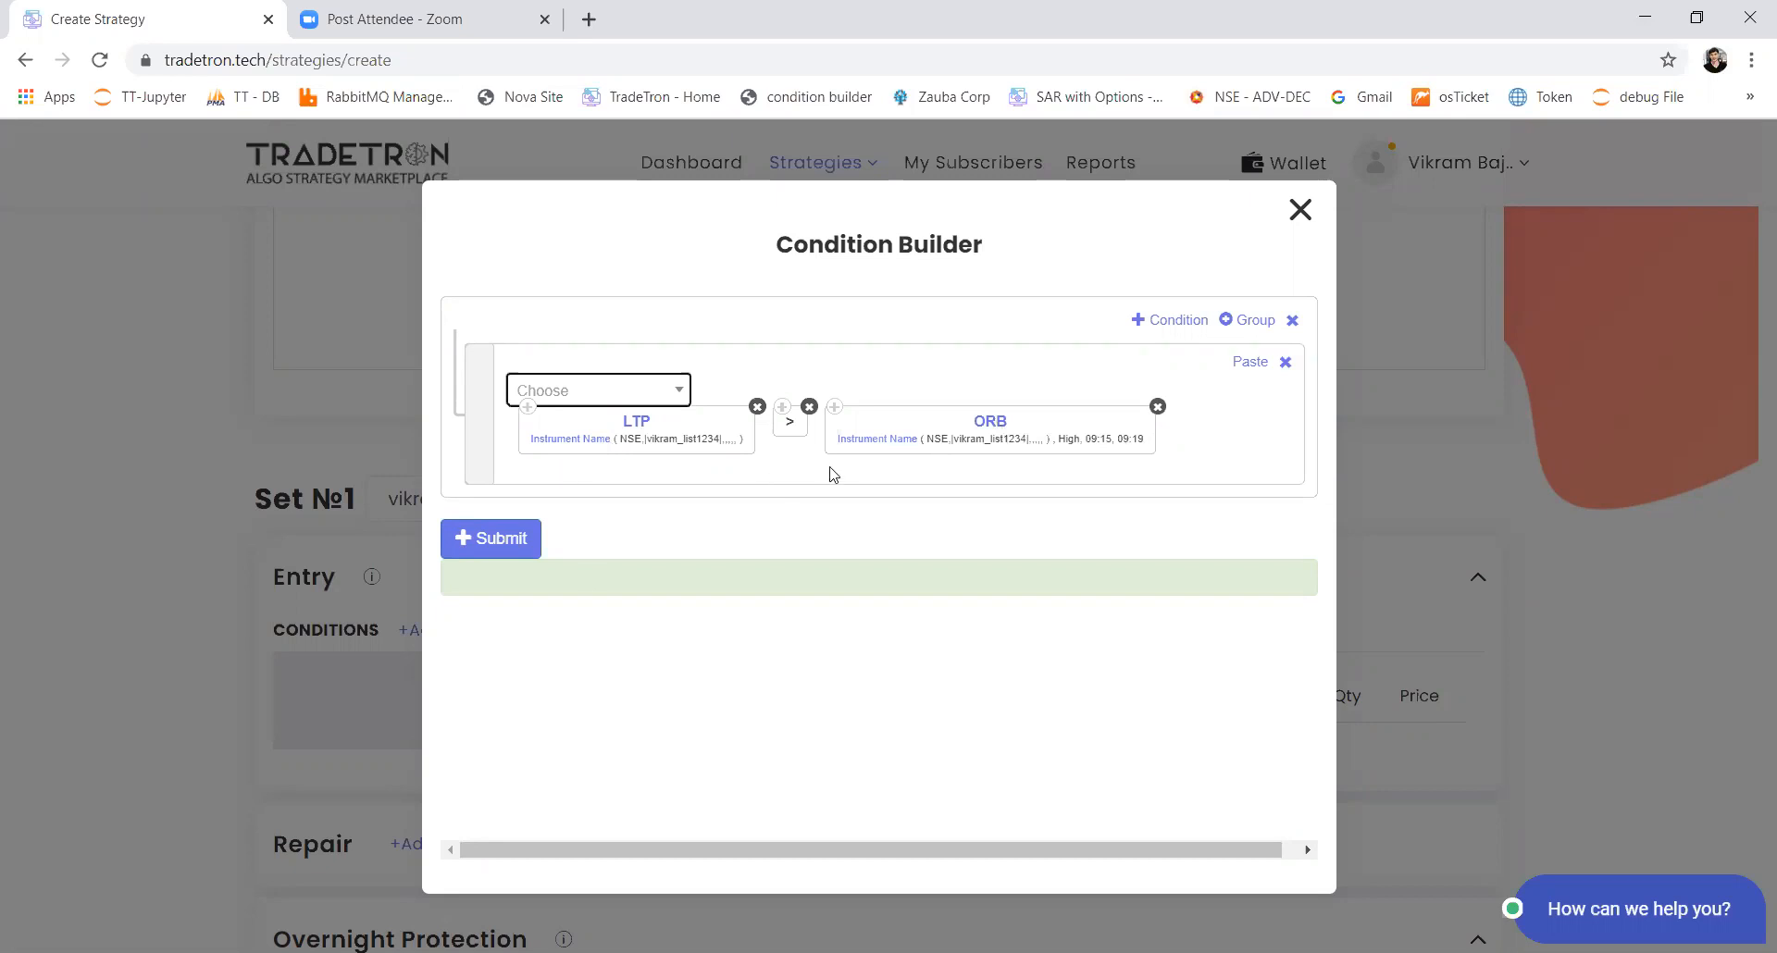
# Step: Add a second condition above the LTP condition and insert the Time keyword for NSE in it
pyautogui.click(1170, 322)
pyautogui.moveTo(479, 512); pyautogui.dragTo(559, 383)
pyautogui.click(559, 382)
pyautogui.write('time')
pyautogui.press('Return')
pyautogui.press('Return')
pyautogui.click(632, 387)
pyautogui.write('>')
pyautogui.press('Return')
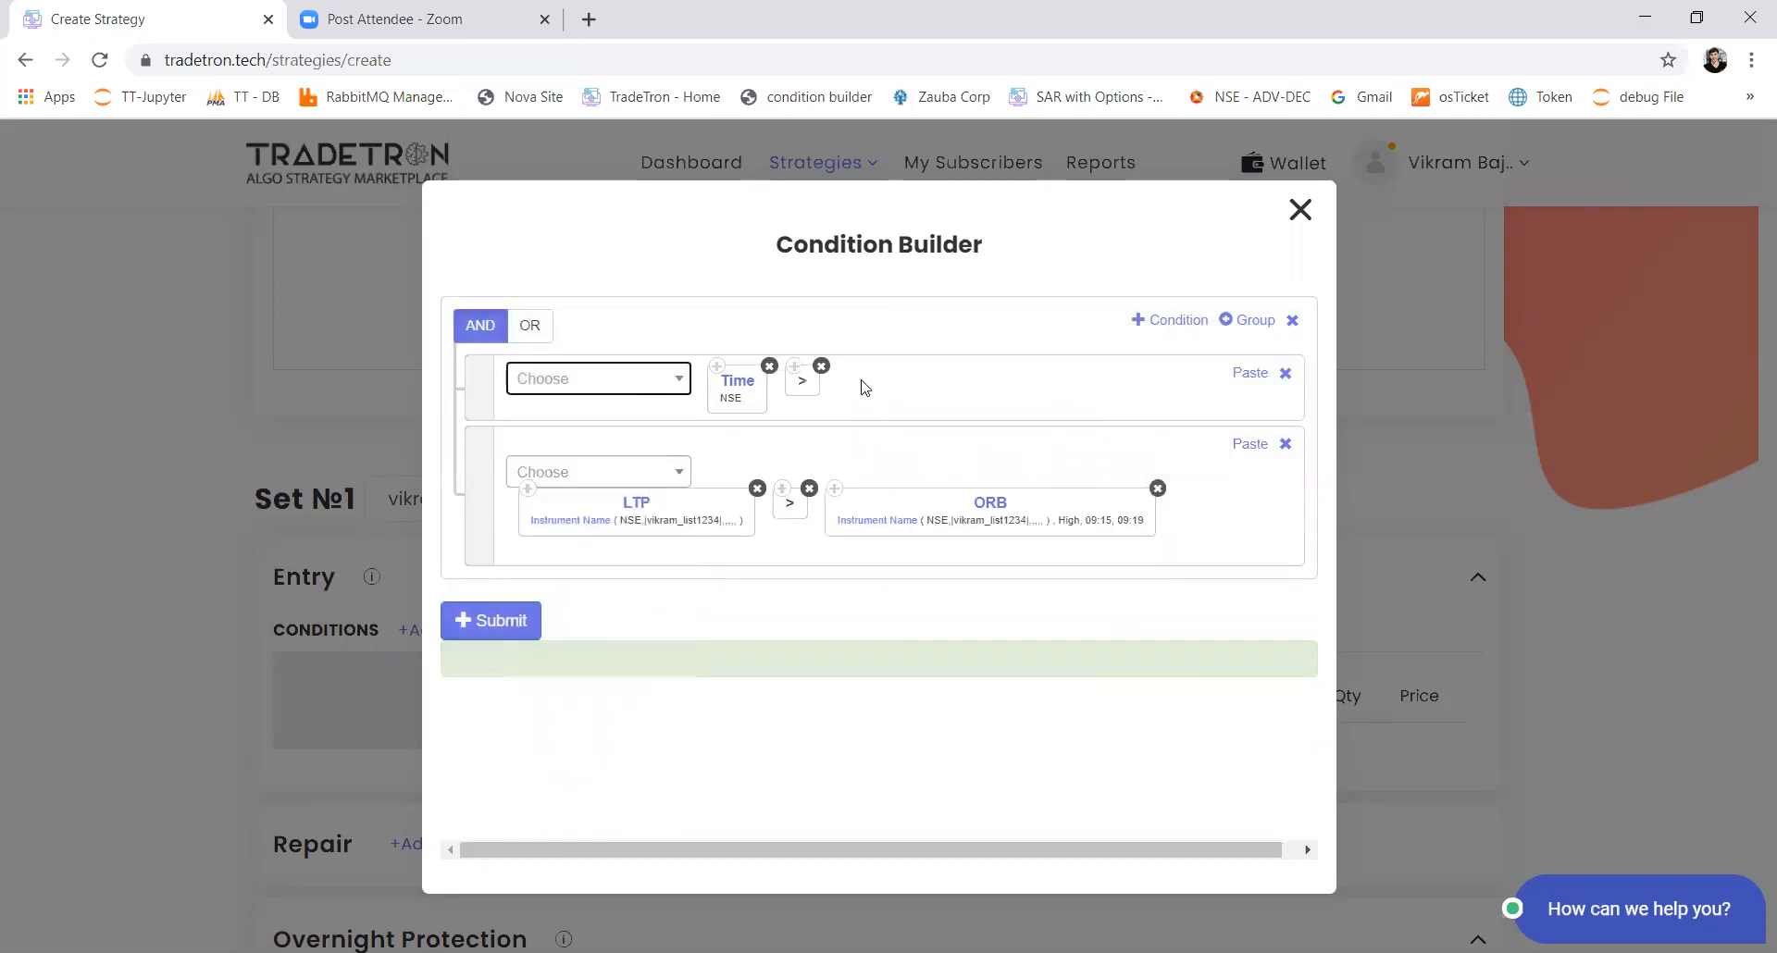
pyautogui.click(822, 366)
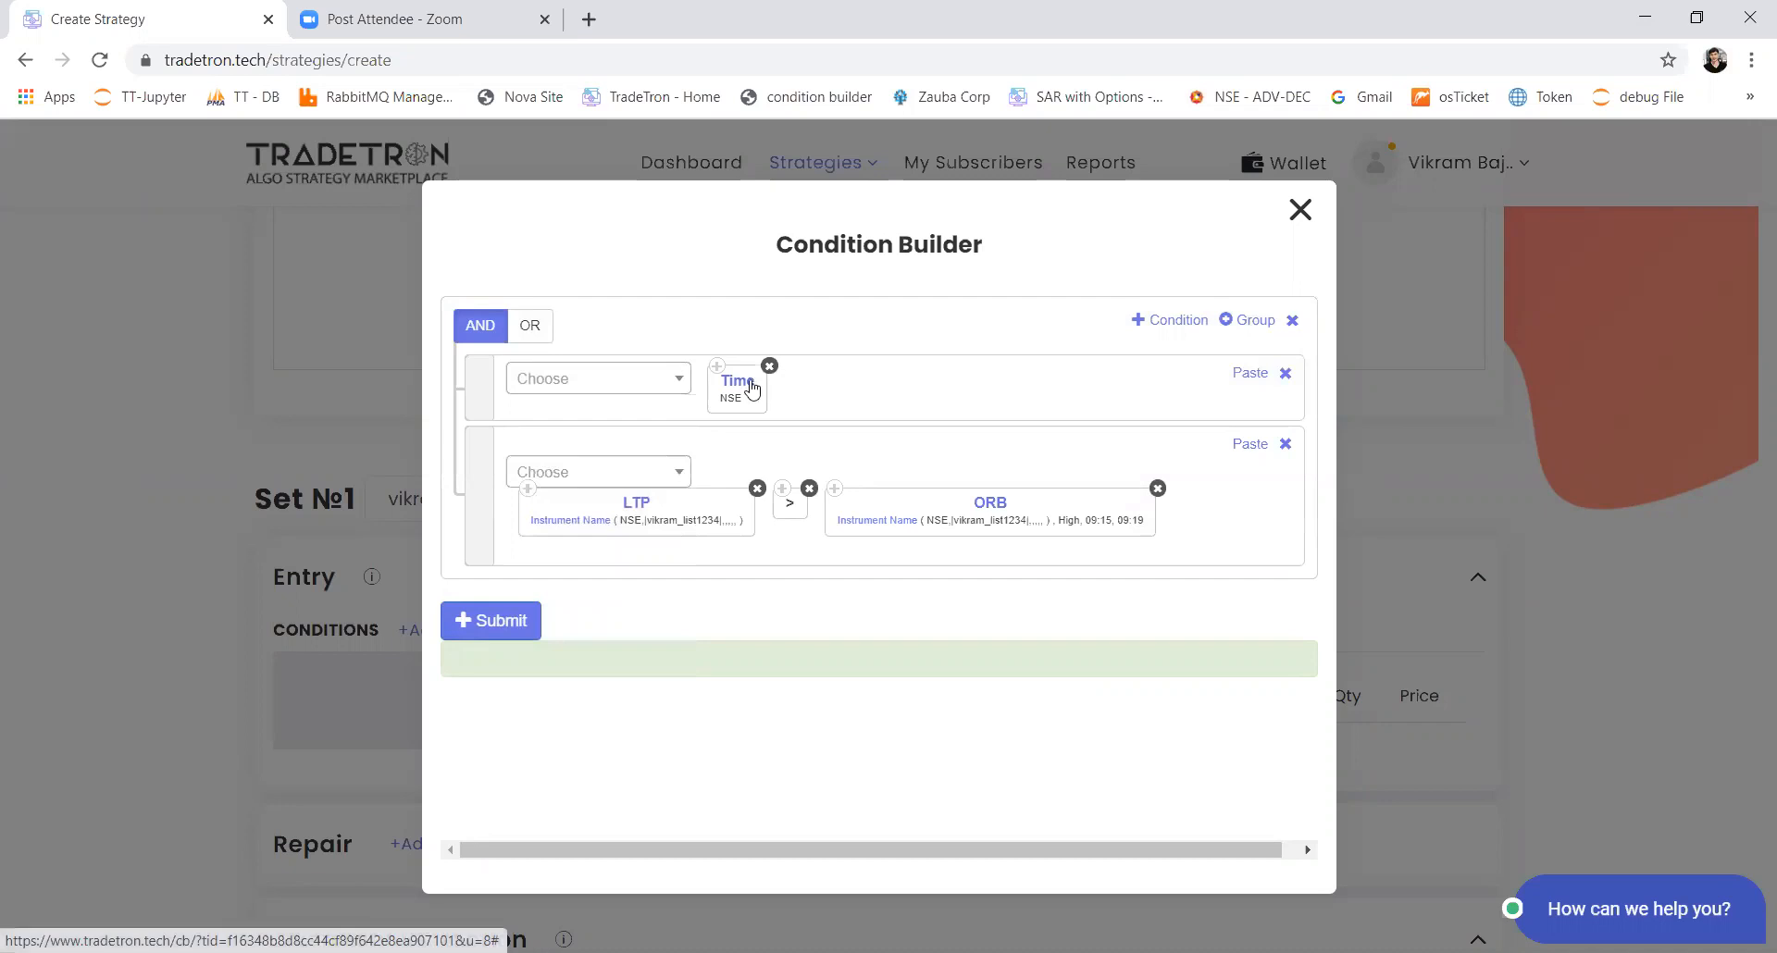
# Step: Add a greater-than-or-equal (>=) comparison after the Time keyword
pyautogui.click(630, 387)
pyautogui.write('>')
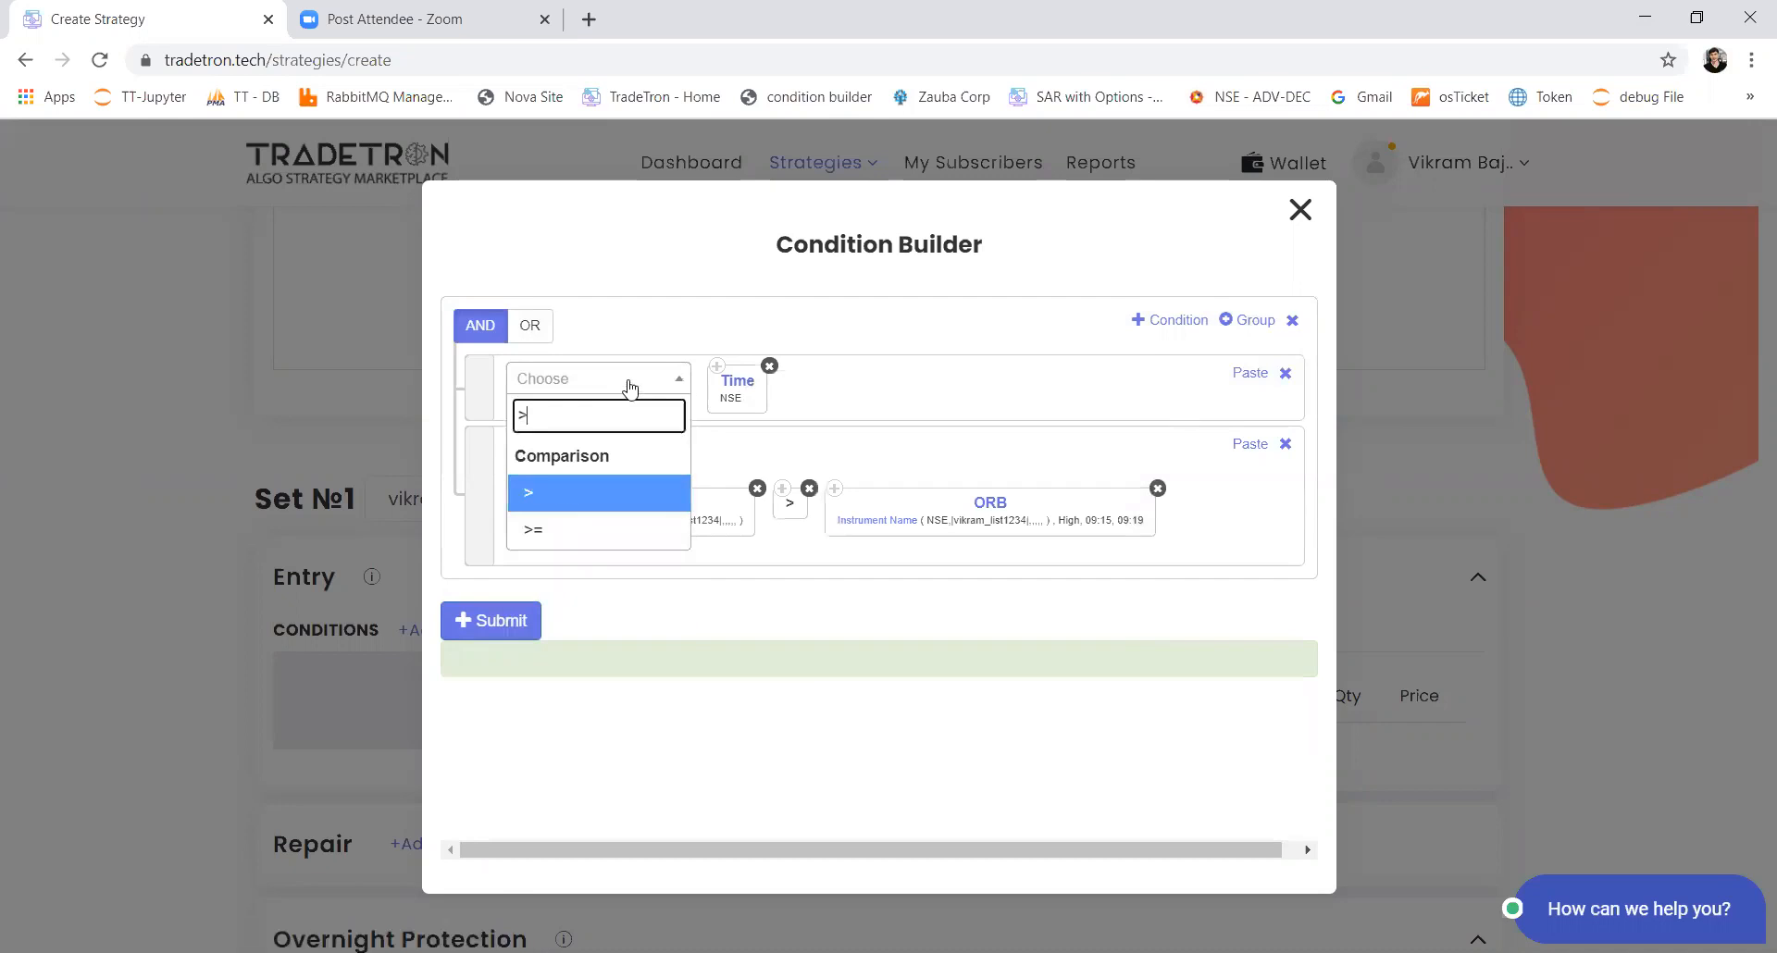
pyautogui.write('=')
pyautogui.press('Return')
# Step: Complete the time condition with a Number keyword set to 920
pyautogui.click(629, 387)
pyautogui.write('num')
pyautogui.press('Return')
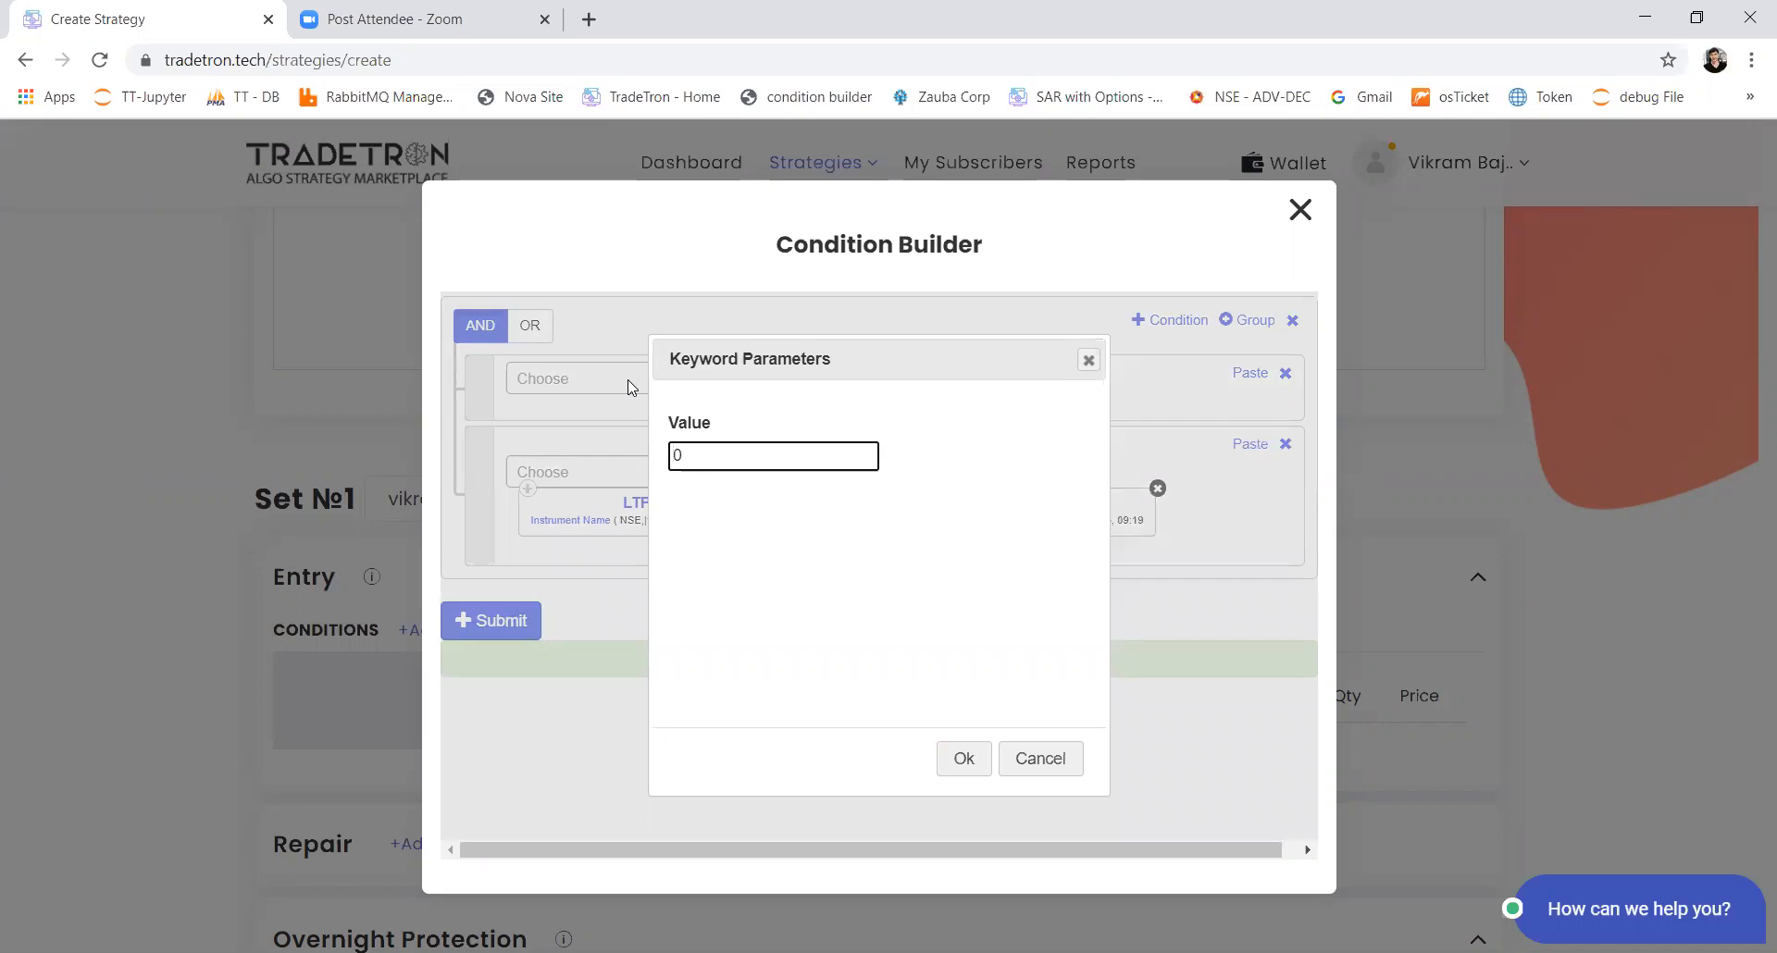
pyautogui.write('9')
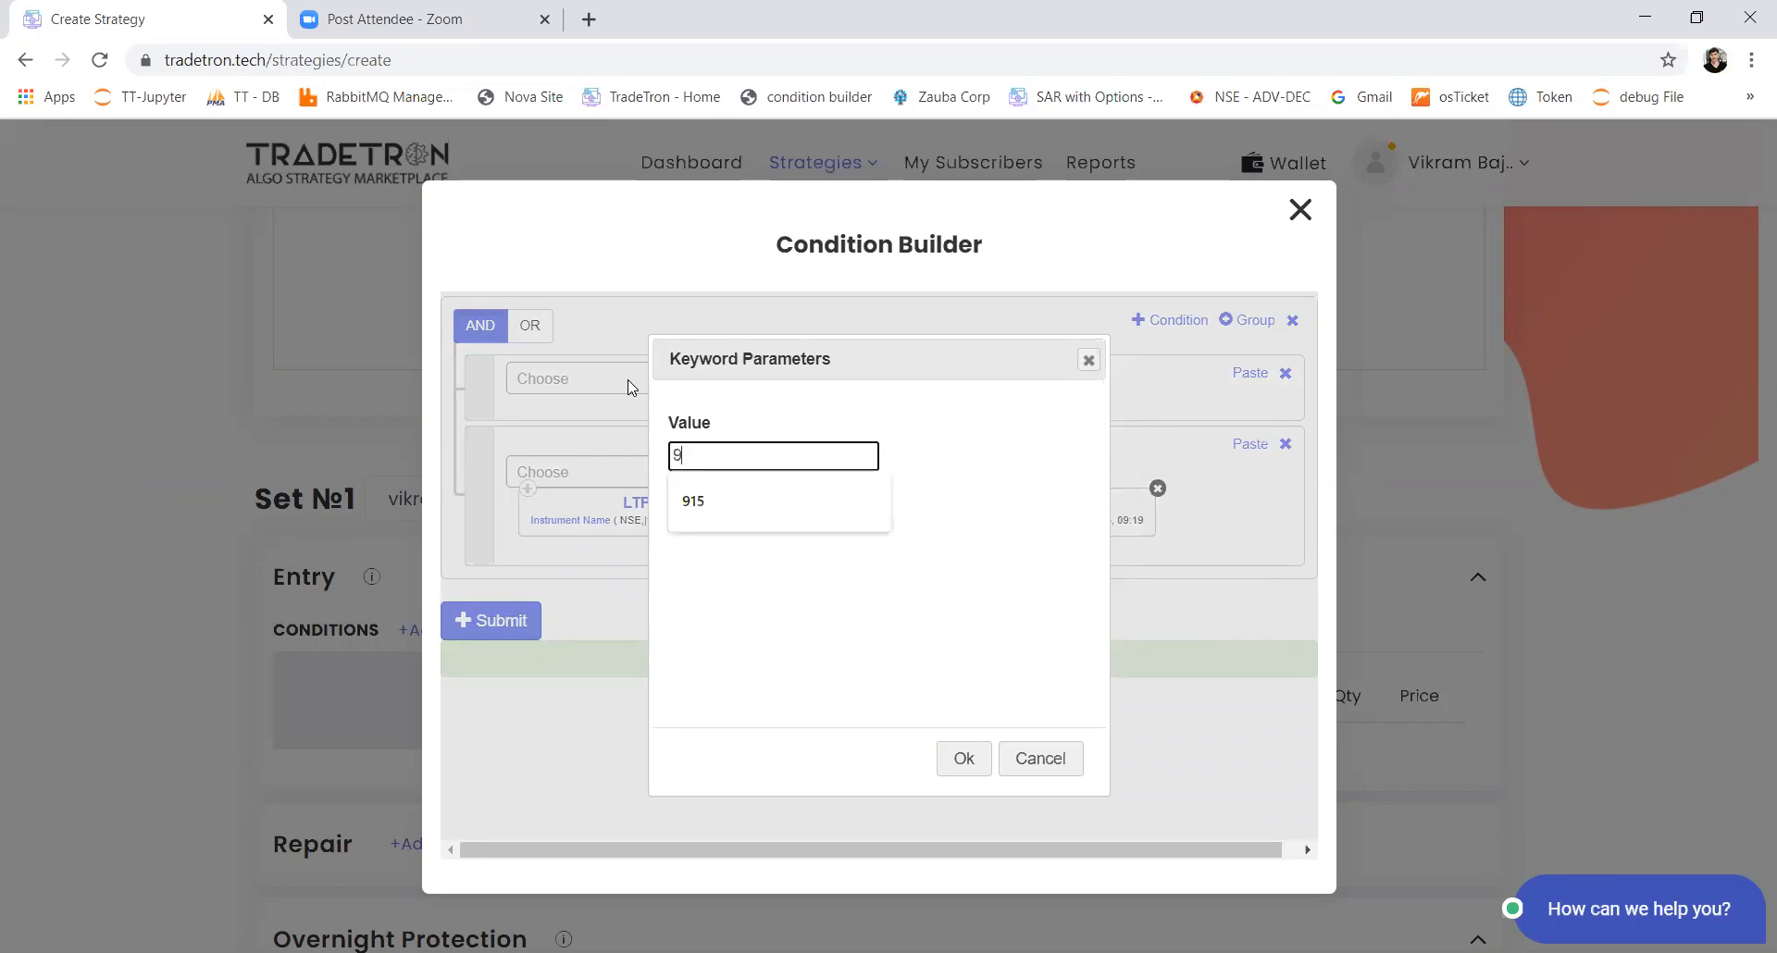
pyautogui.write('20')
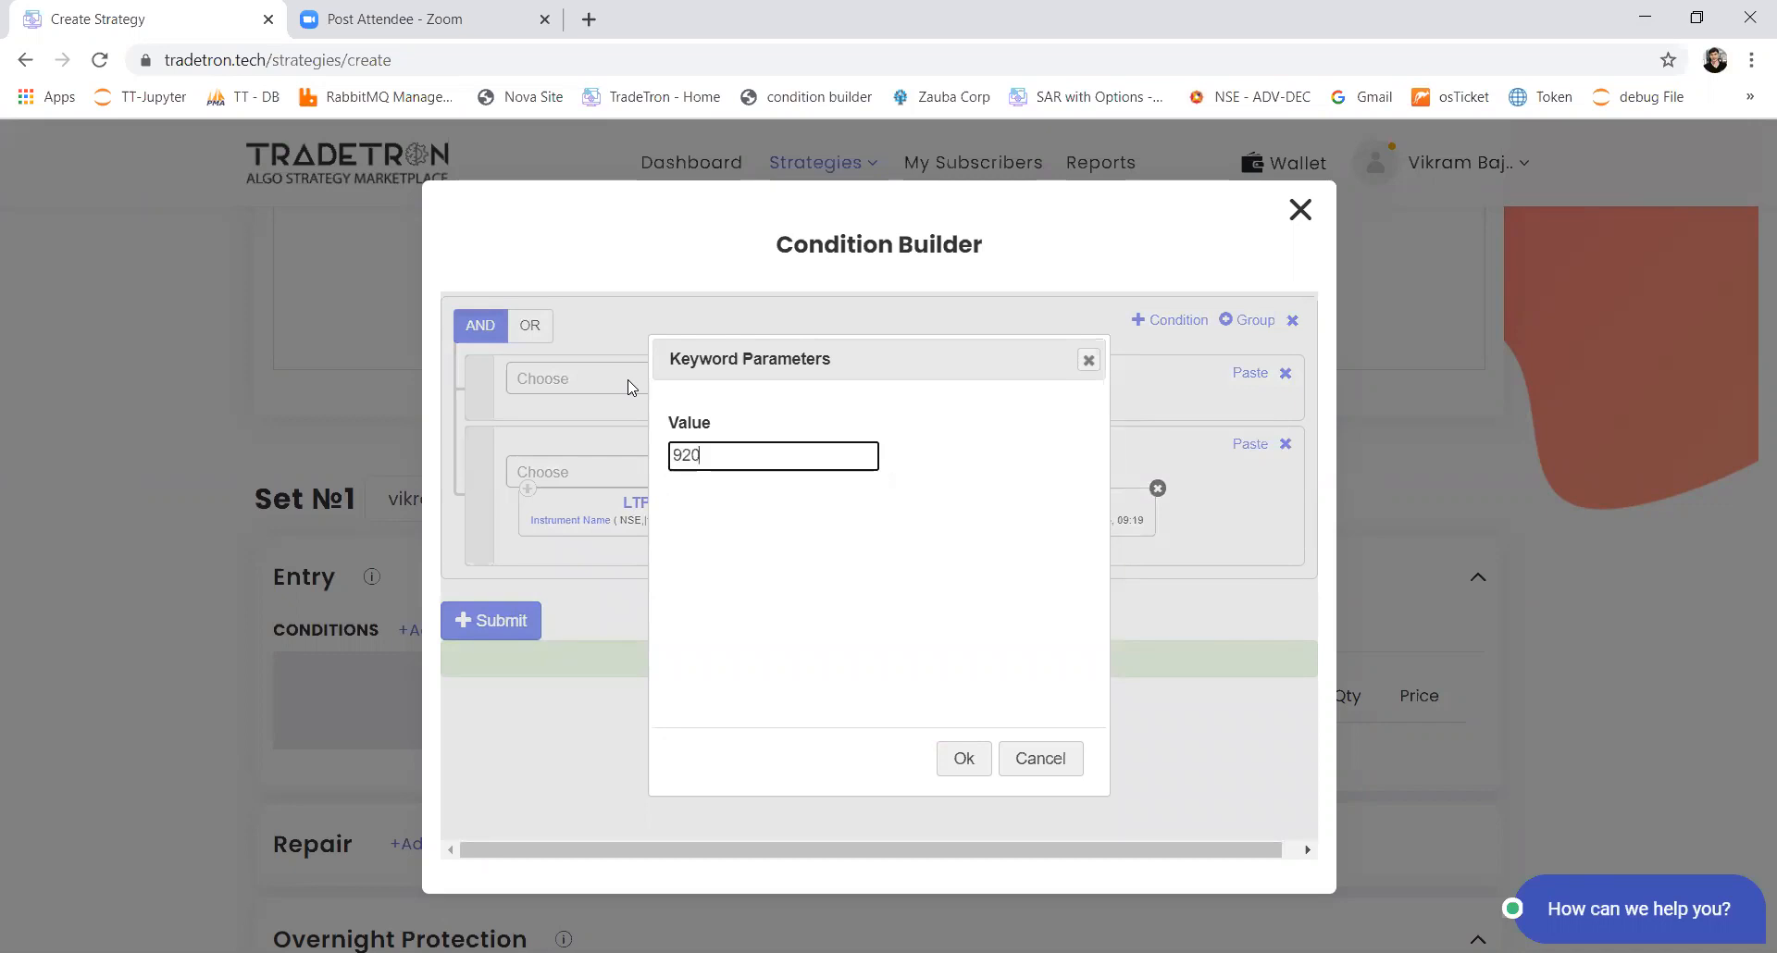
pyautogui.click(964, 759)
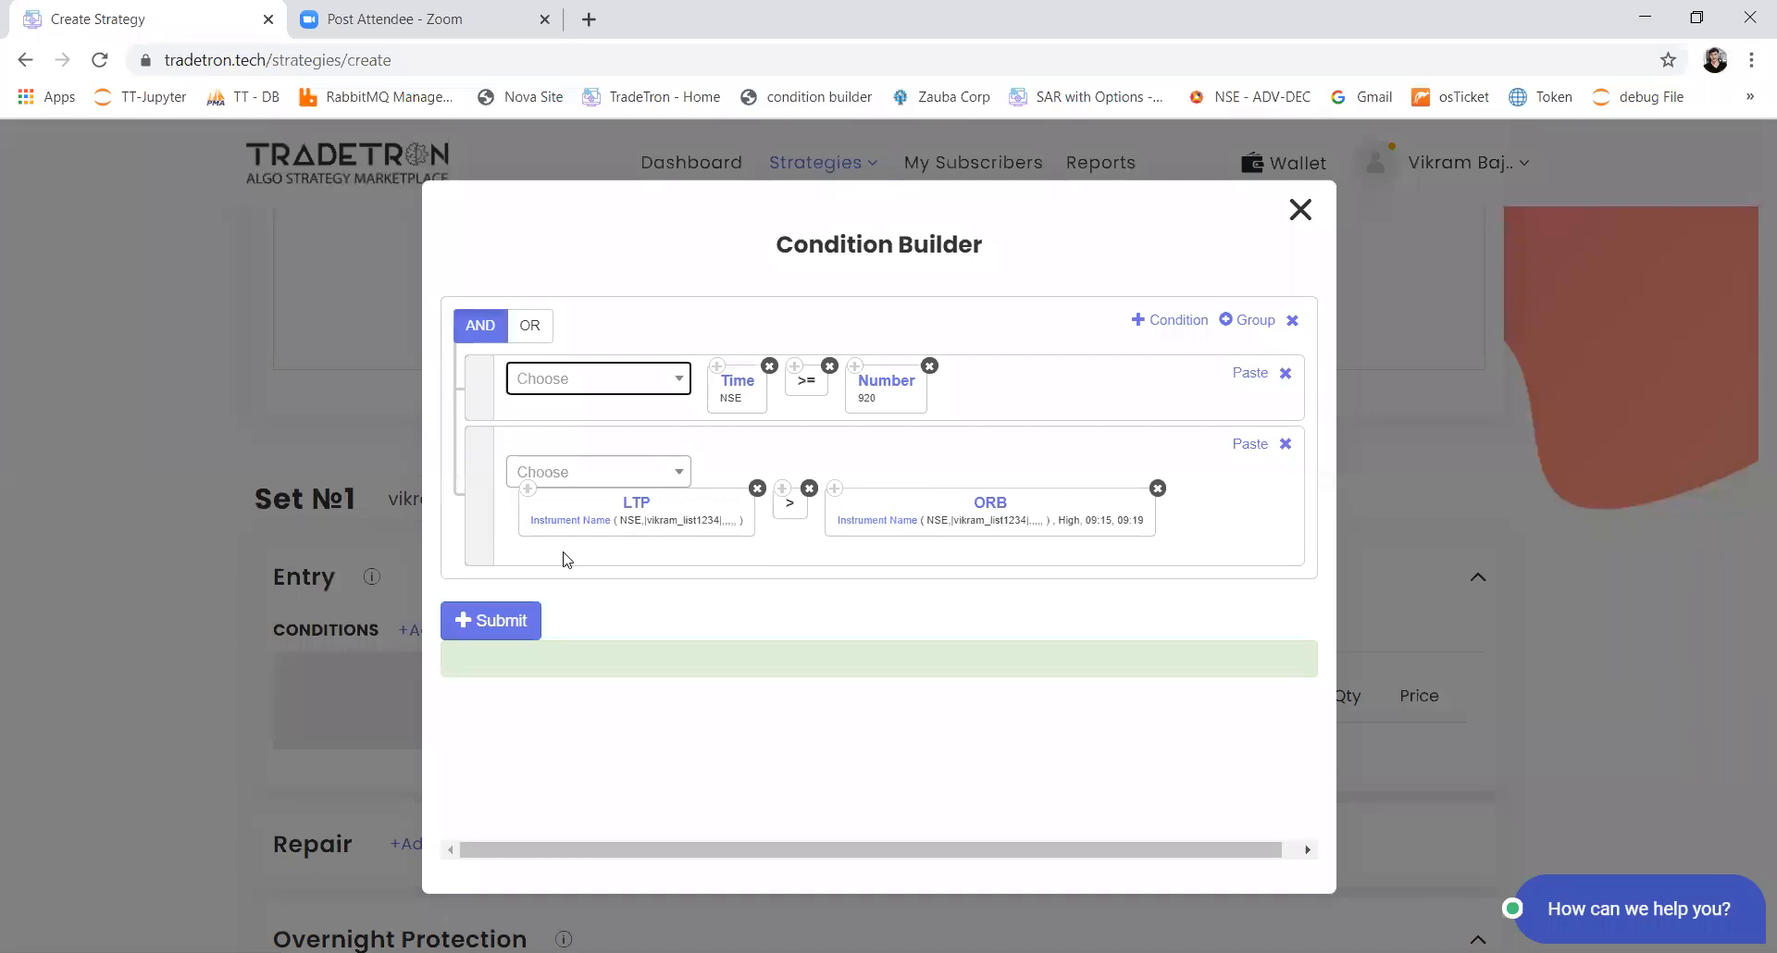
# Step: Submit Set 1's entry conditions and start a buy position for the set with the product MIS
pyautogui.click(512, 612)
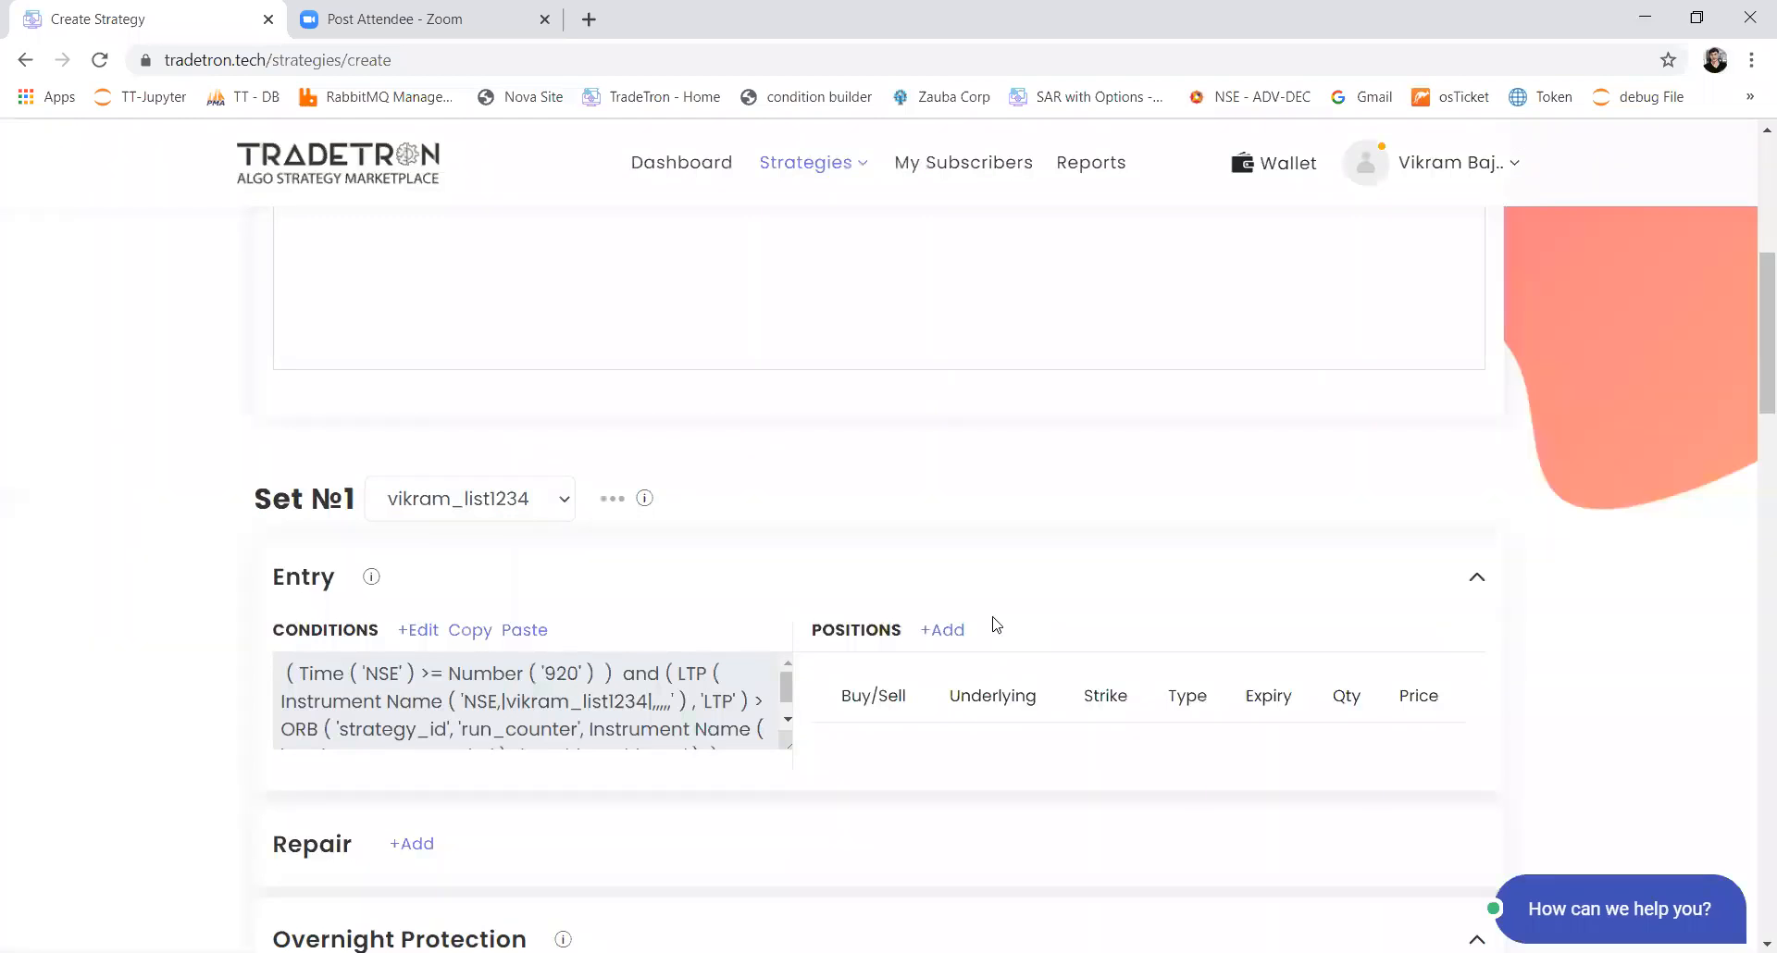
pyautogui.click(946, 629)
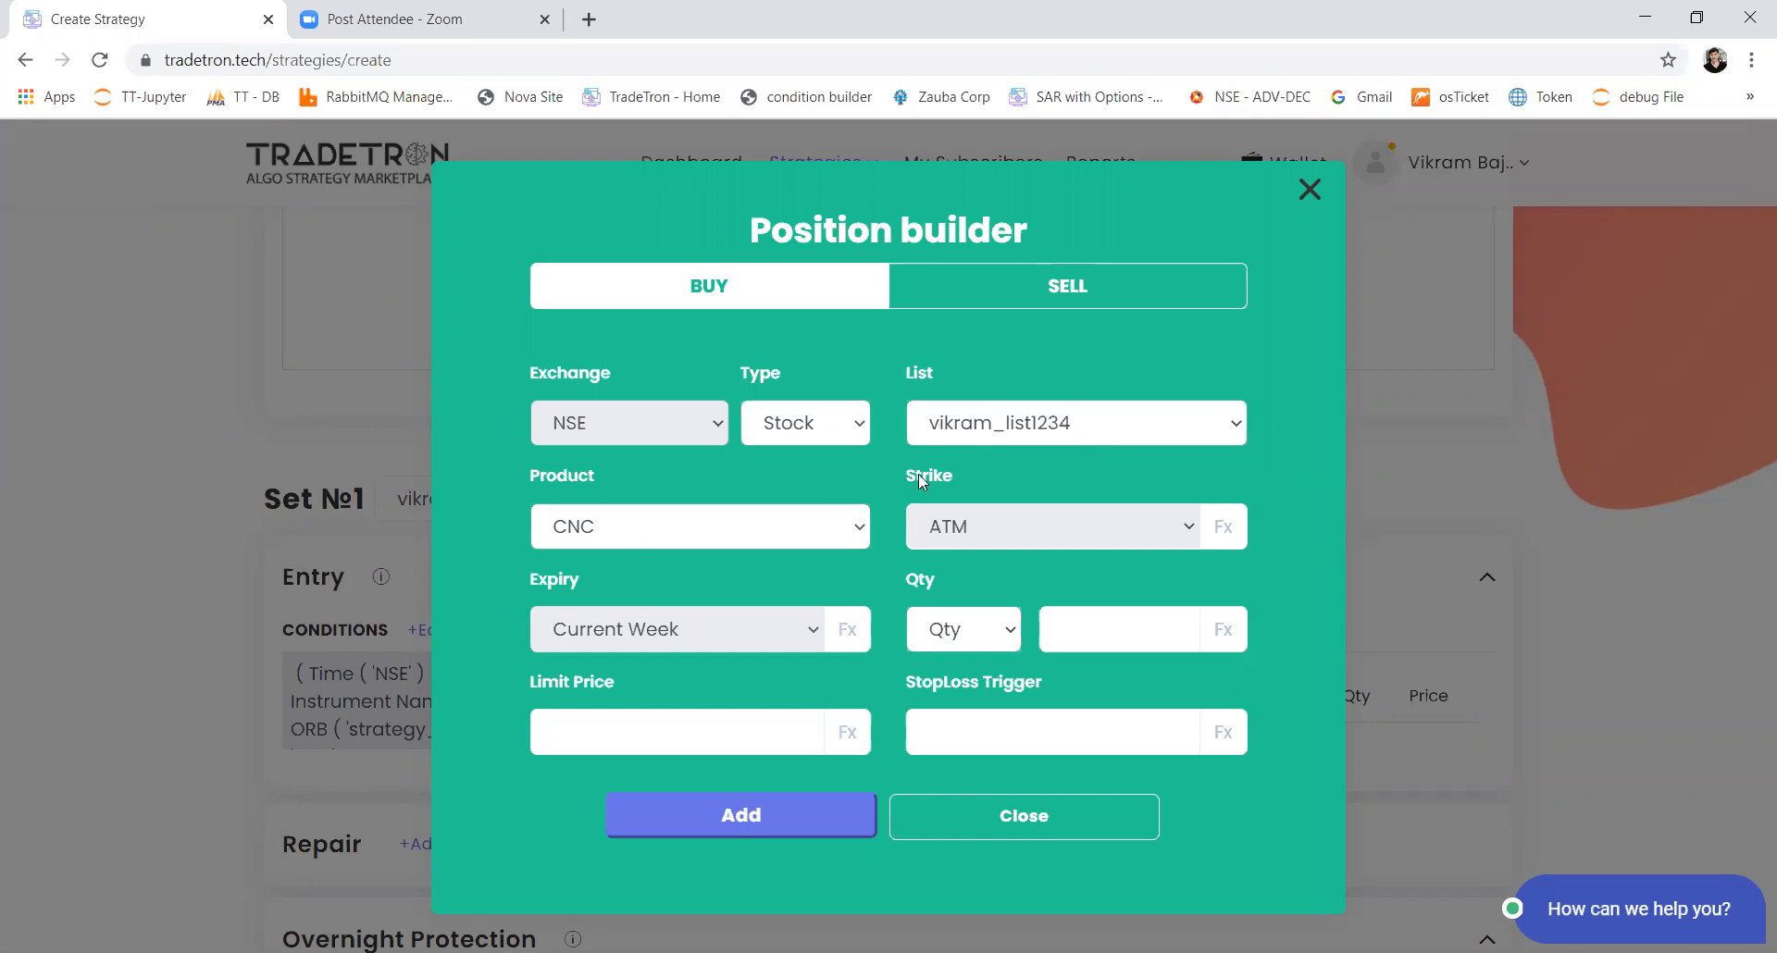
pyautogui.click(591, 534)
pyautogui.click(595, 597)
pyautogui.click(635, 542)
pyautogui.click(635, 563)
pyautogui.click(643, 542)
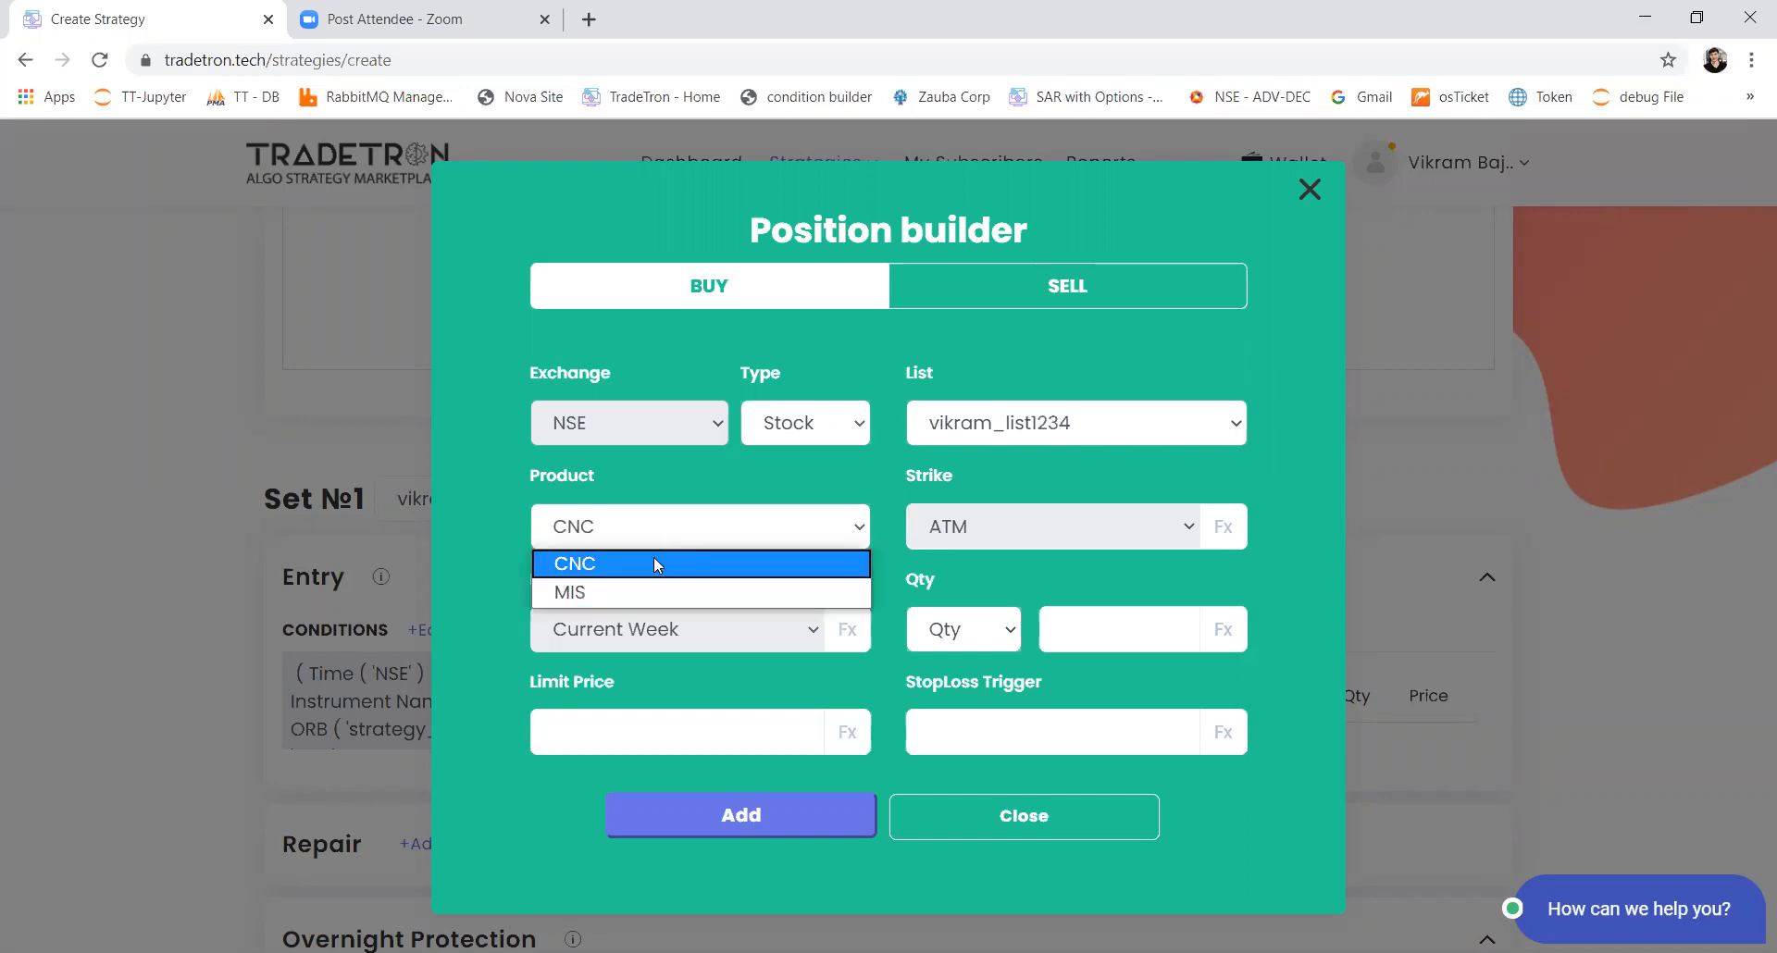
pyautogui.click(644, 589)
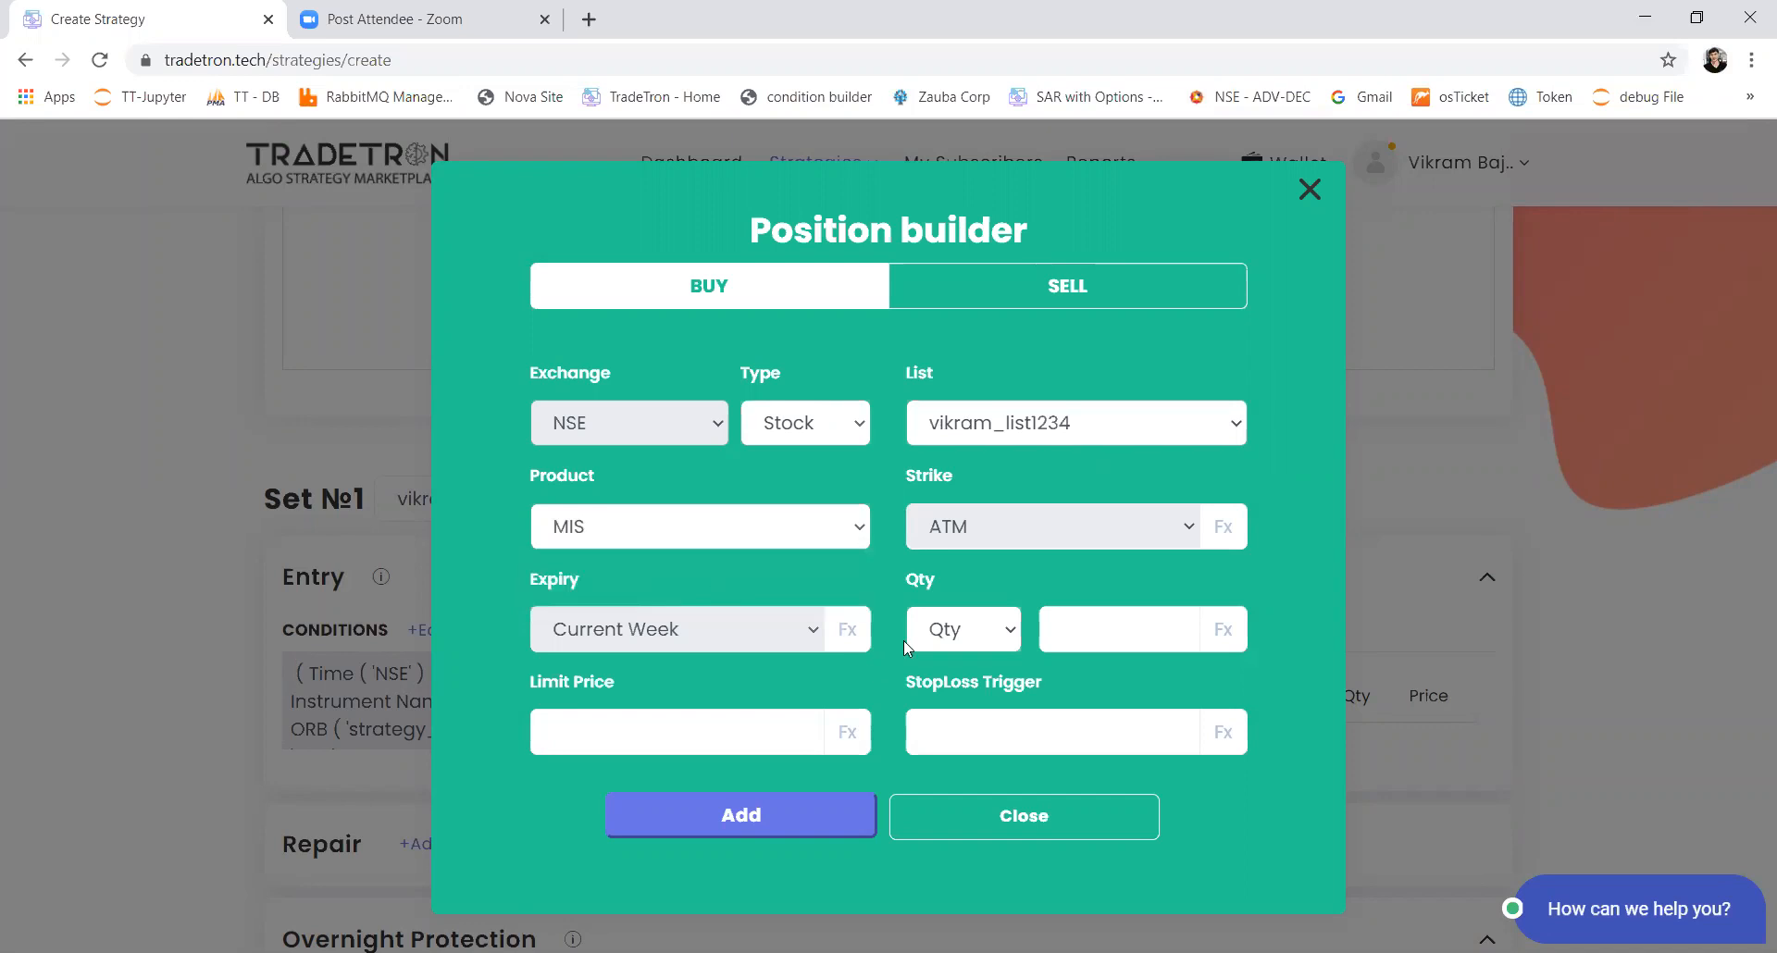
# Step: Set the buy position's size to 10 in Qty mode
pyautogui.click(974, 628)
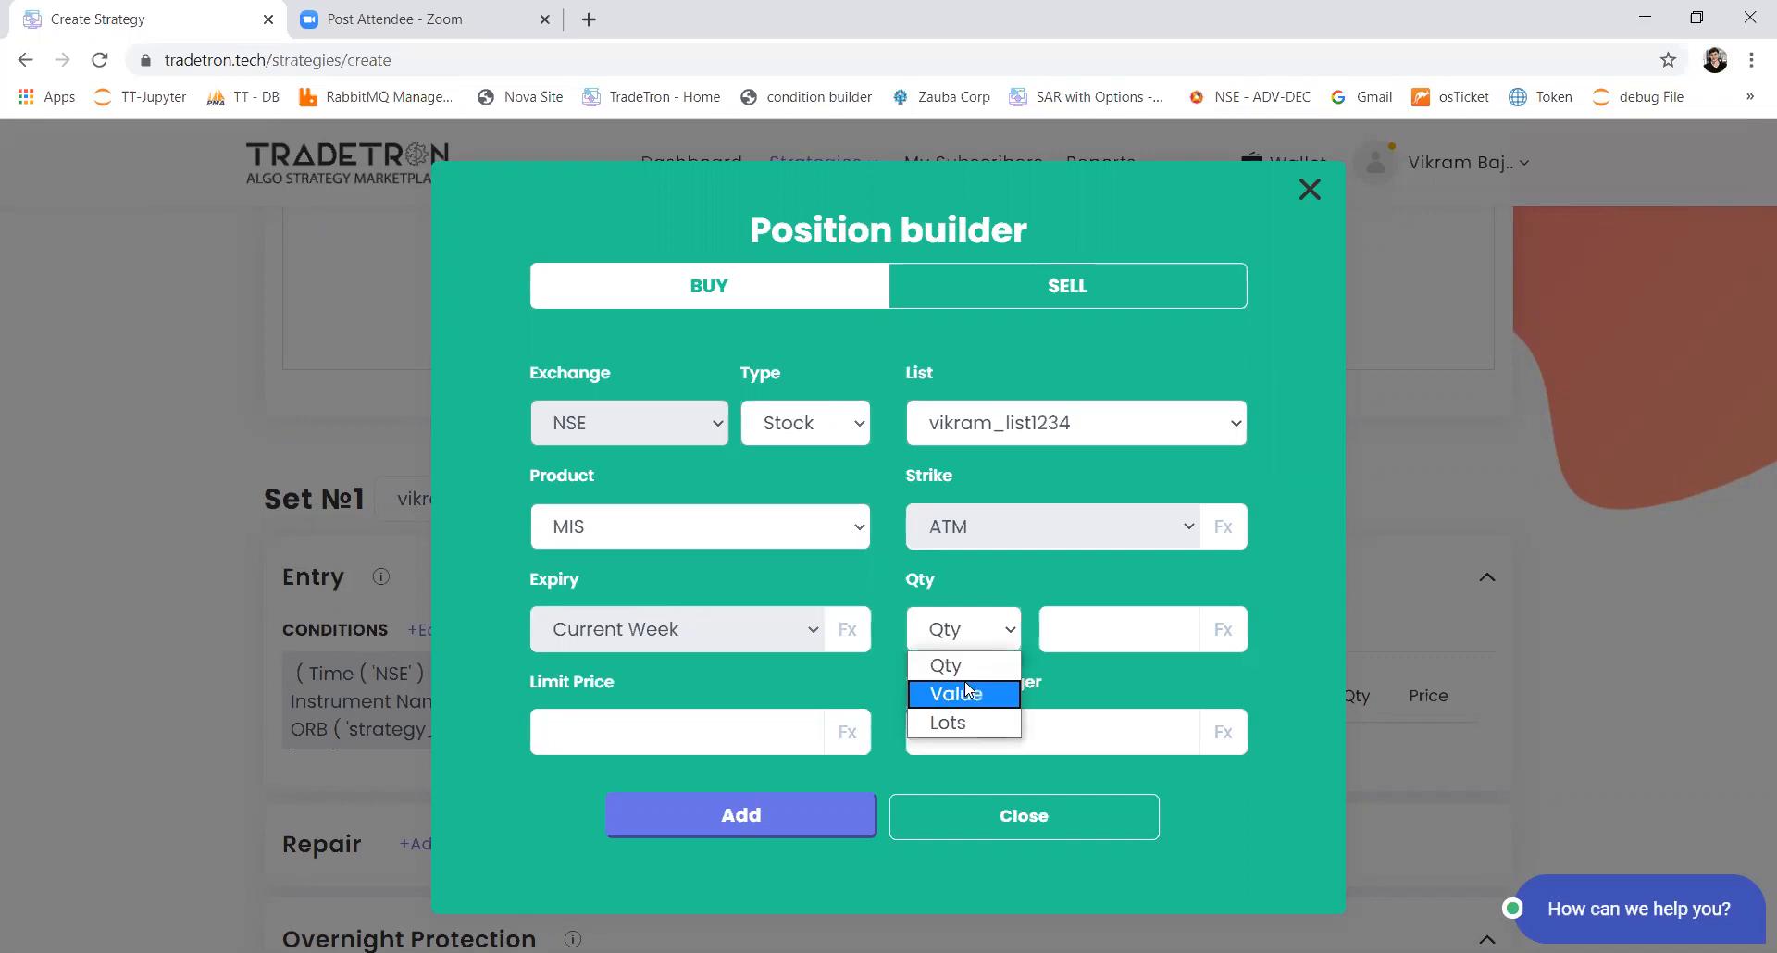
pyautogui.click(972, 666)
pyautogui.click(1064, 646)
pyautogui.write('10')
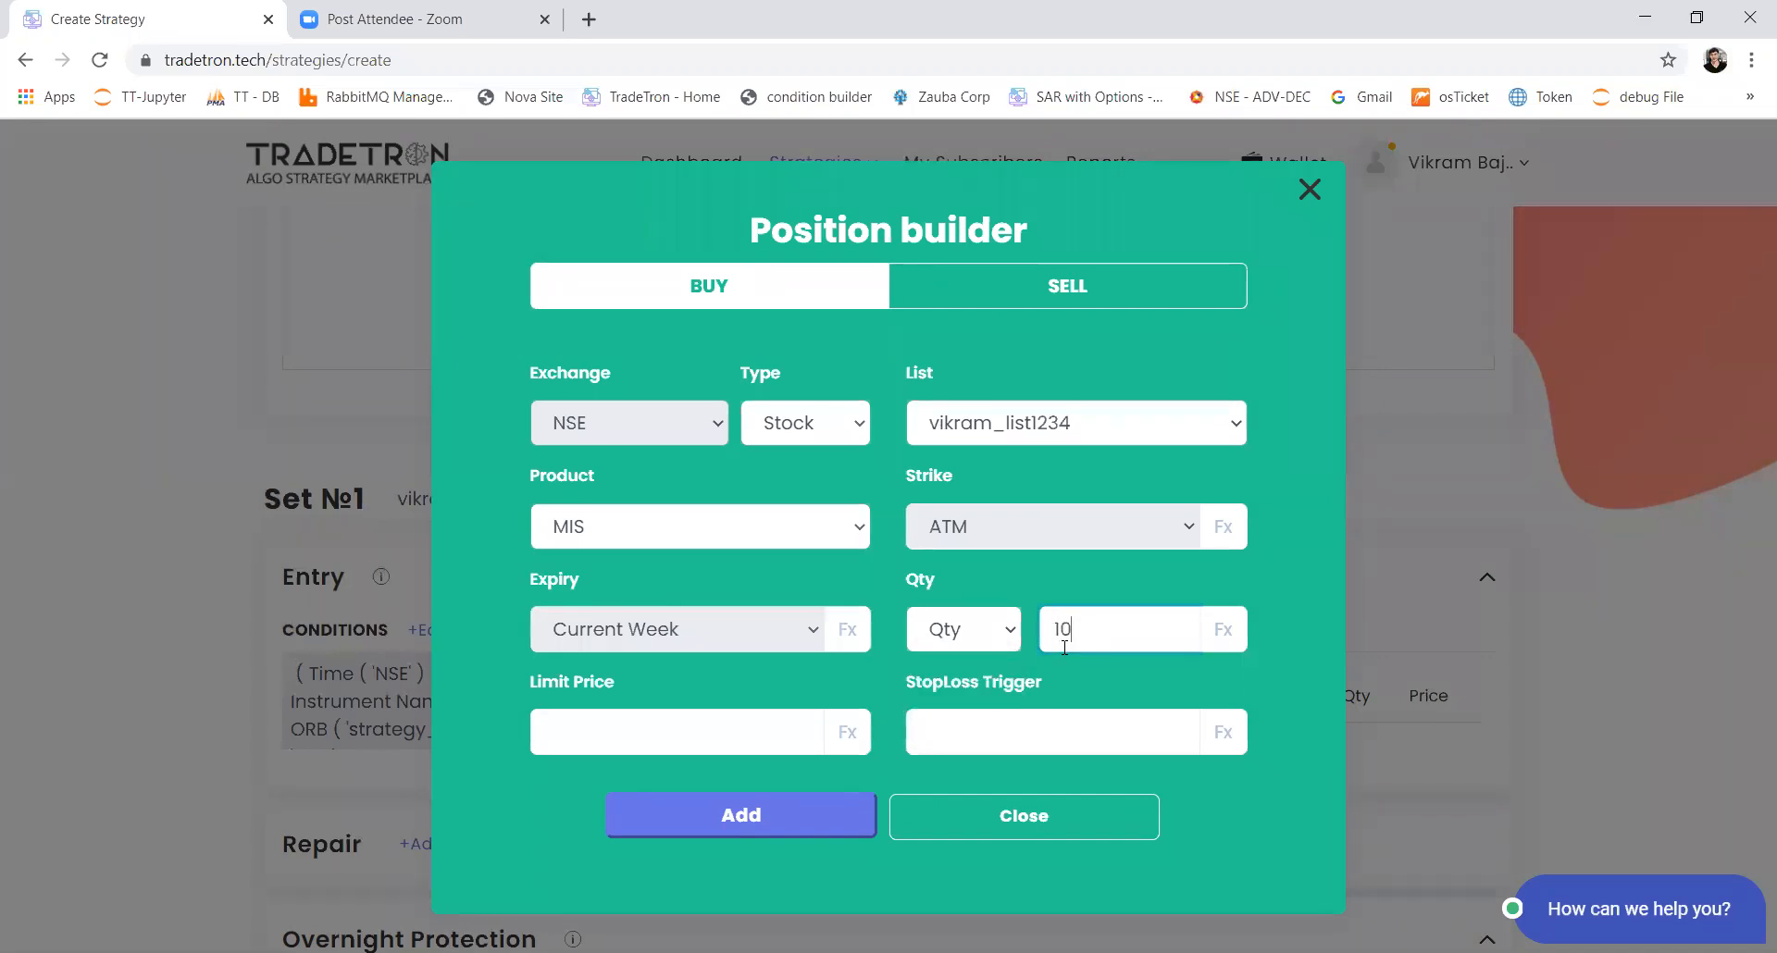
# Step: Size the buy position by Value at 20000 and add it to Set 1's entry
pyautogui.click(1015, 642)
pyautogui.click(953, 690)
pyautogui.click(1094, 620)
pyautogui.press('BackSpace')
pyautogui.write('20000')
pyautogui.moveTo(1131, 632); pyautogui.dragTo(1059, 632)
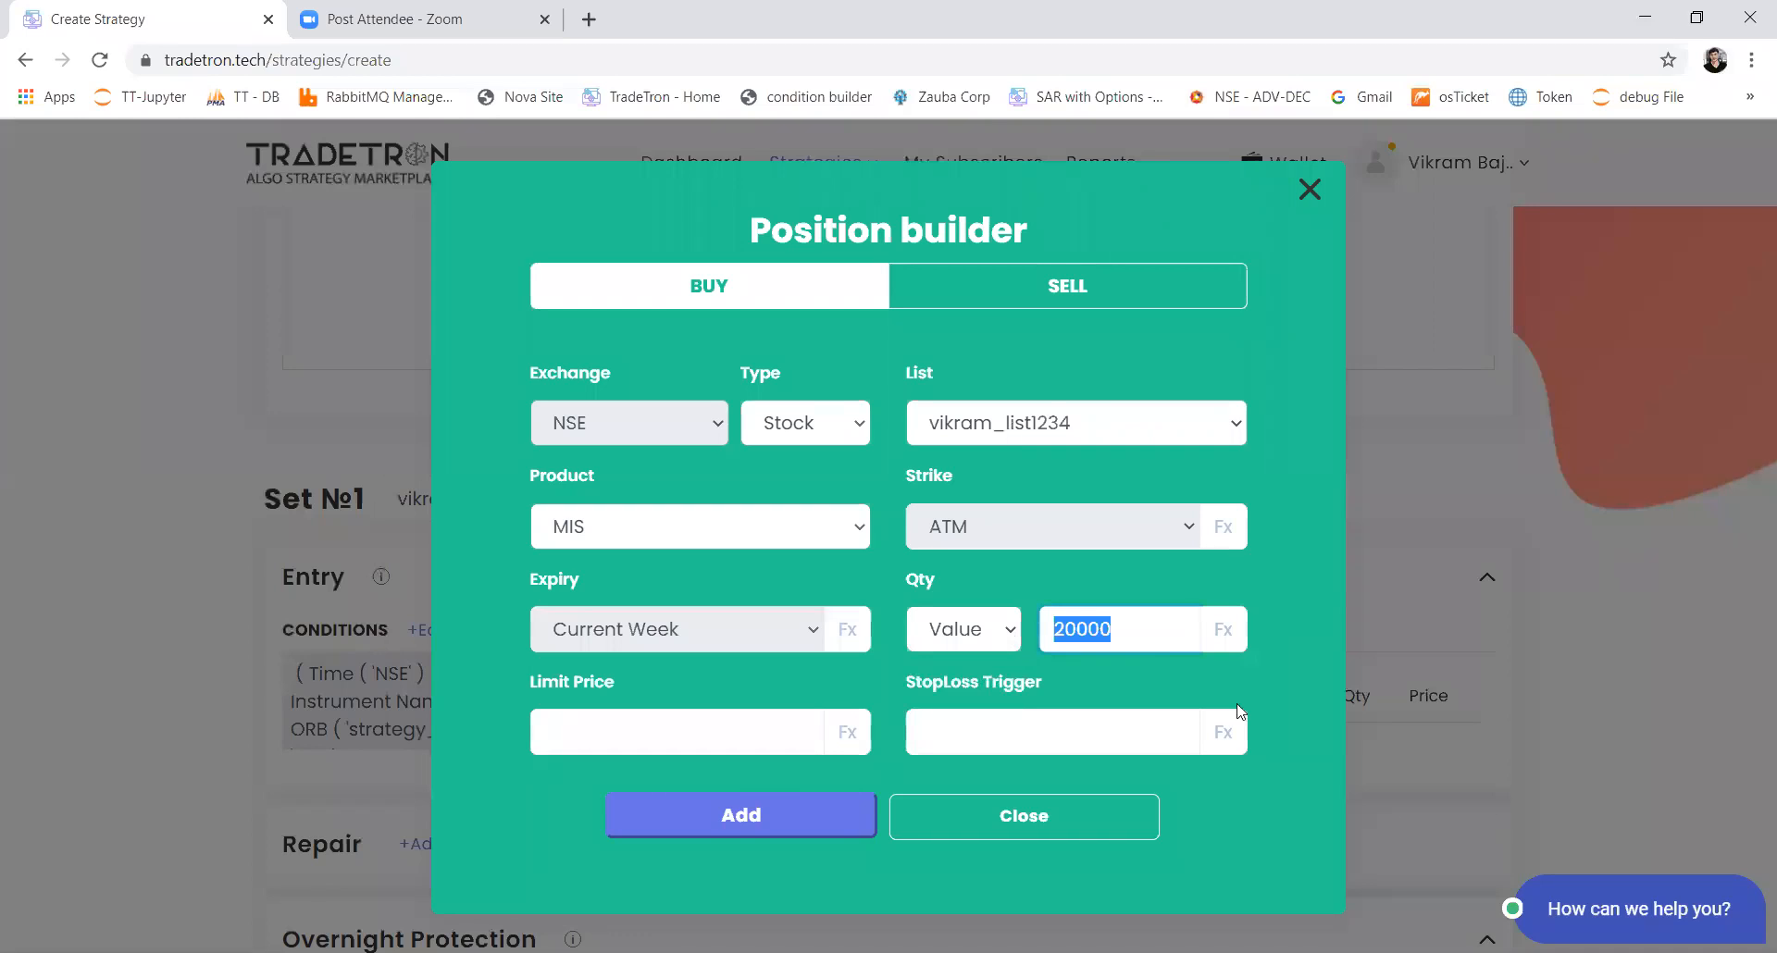
pyautogui.click(1103, 633)
pyautogui.click(802, 818)
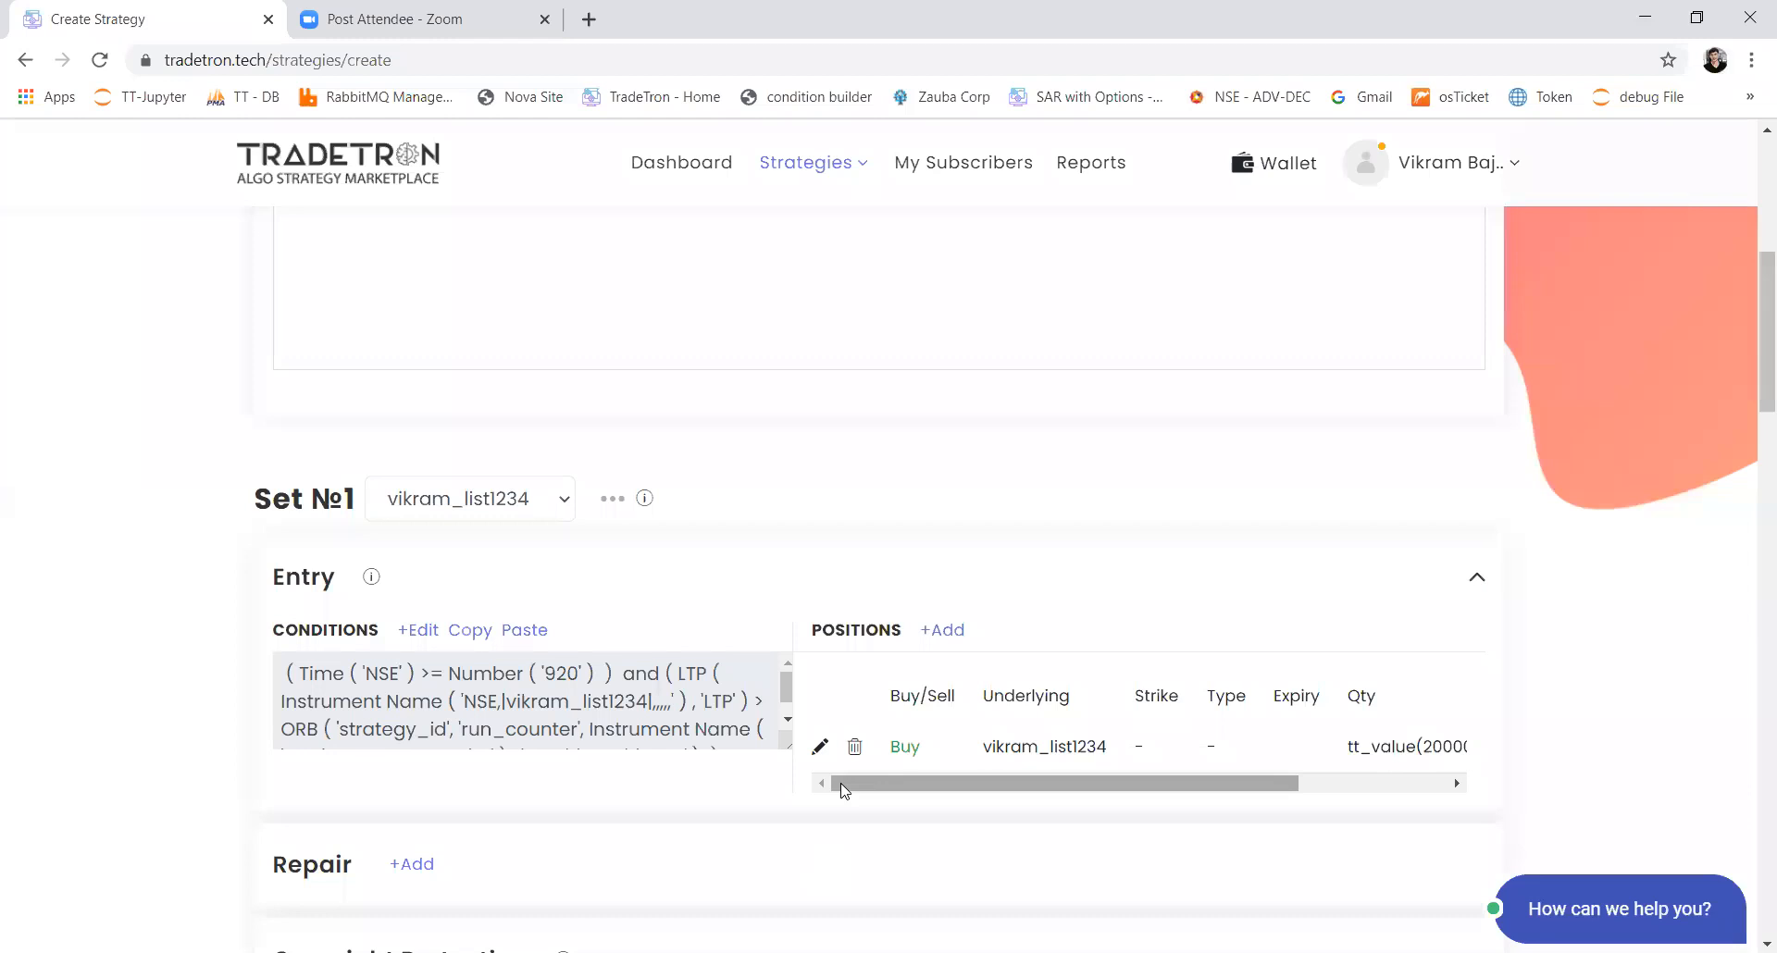
# Step: Review Set 1's entry conditions and its buy position
pyautogui.scroll(-3, 844, 790)
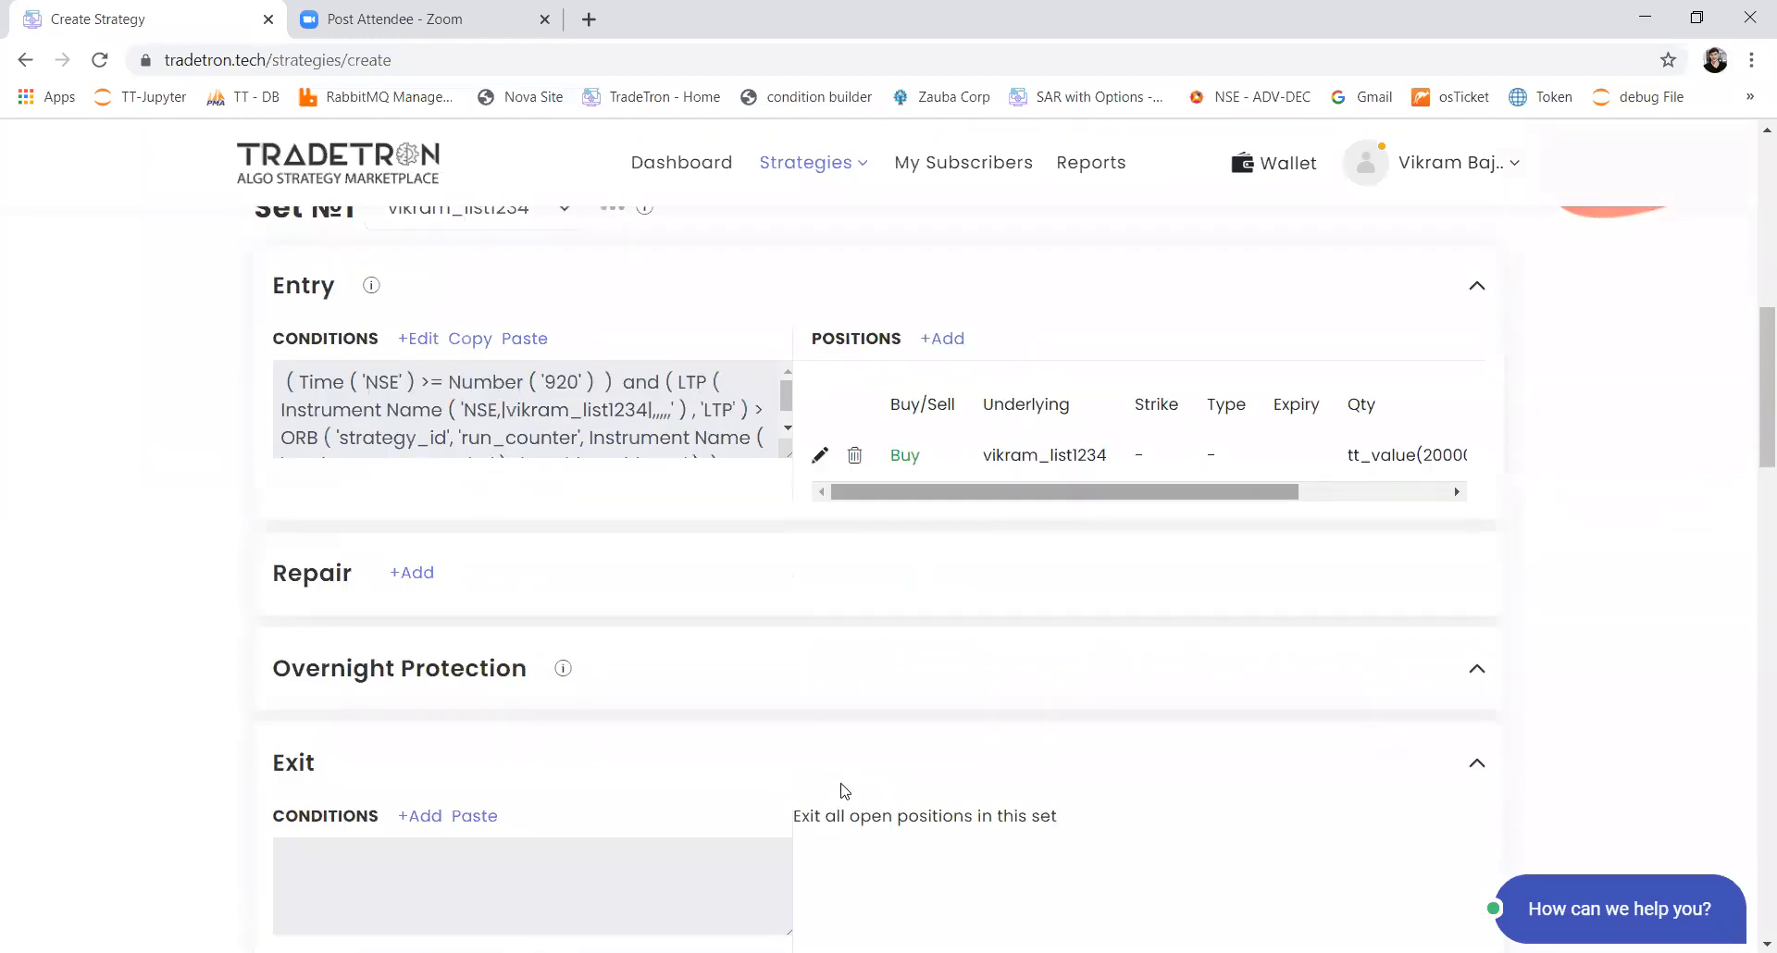
pyautogui.scroll(-3, 844, 789)
pyautogui.scroll(2, 843, 790)
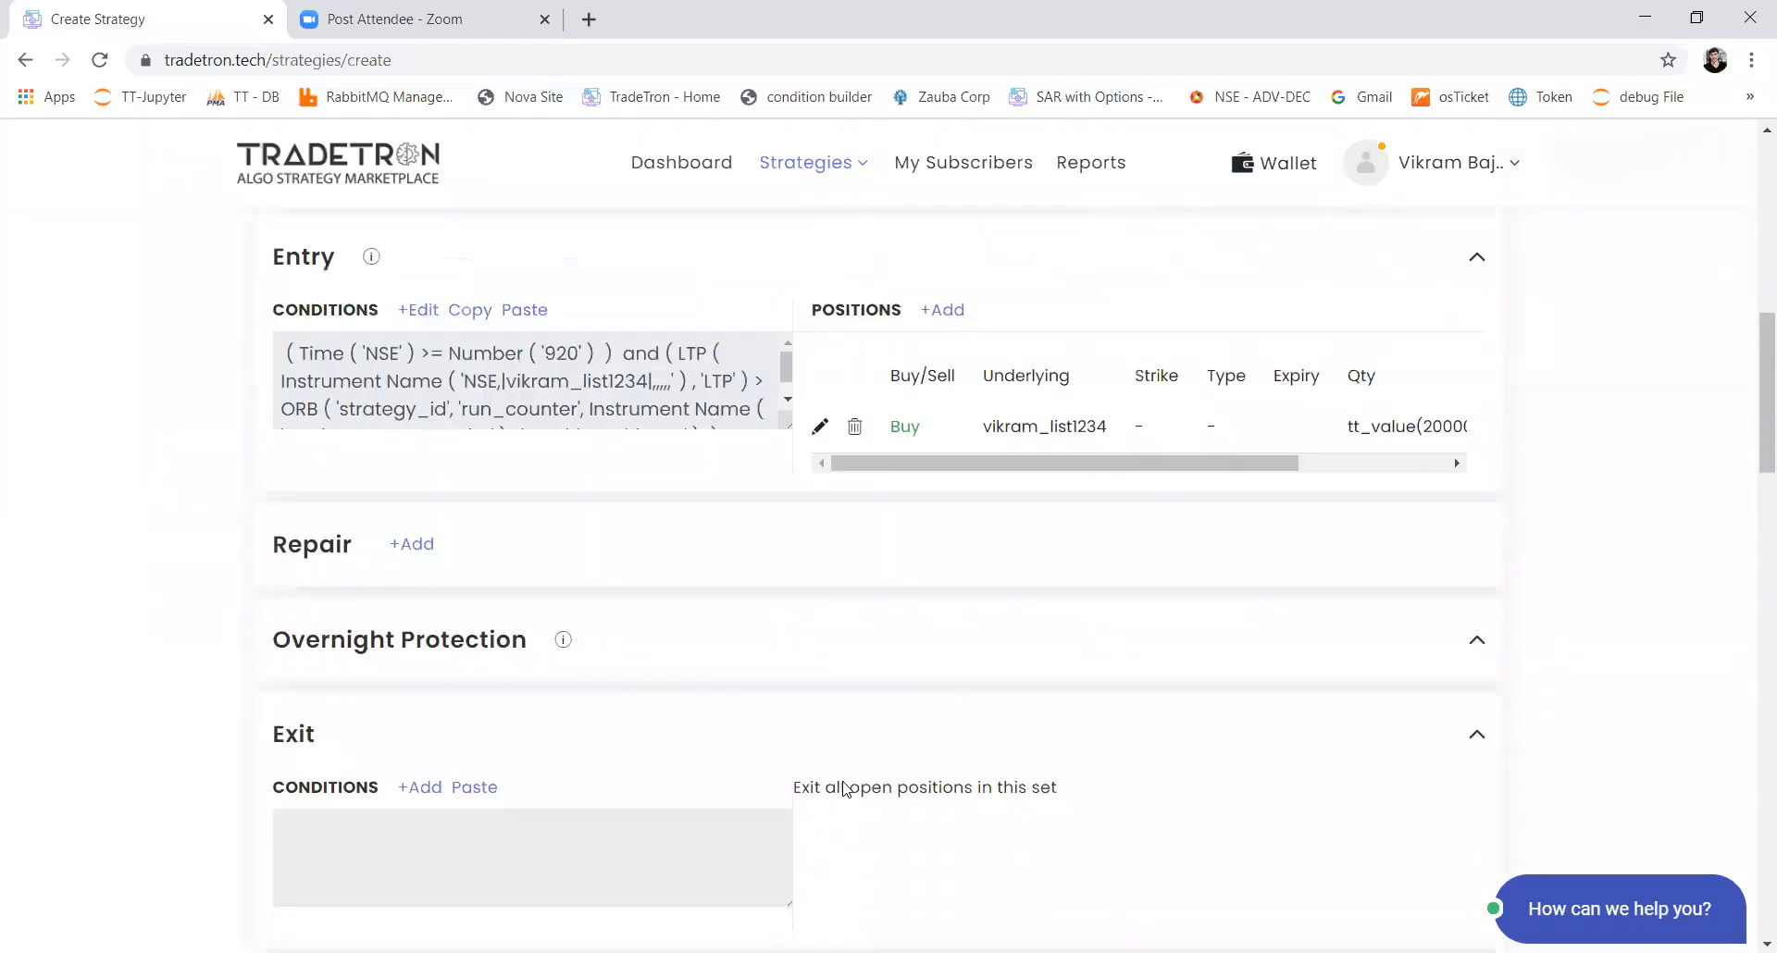
pyautogui.scroll(1, 843, 789)
pyautogui.moveTo(269, 257); pyautogui.dragTo(344, 261)
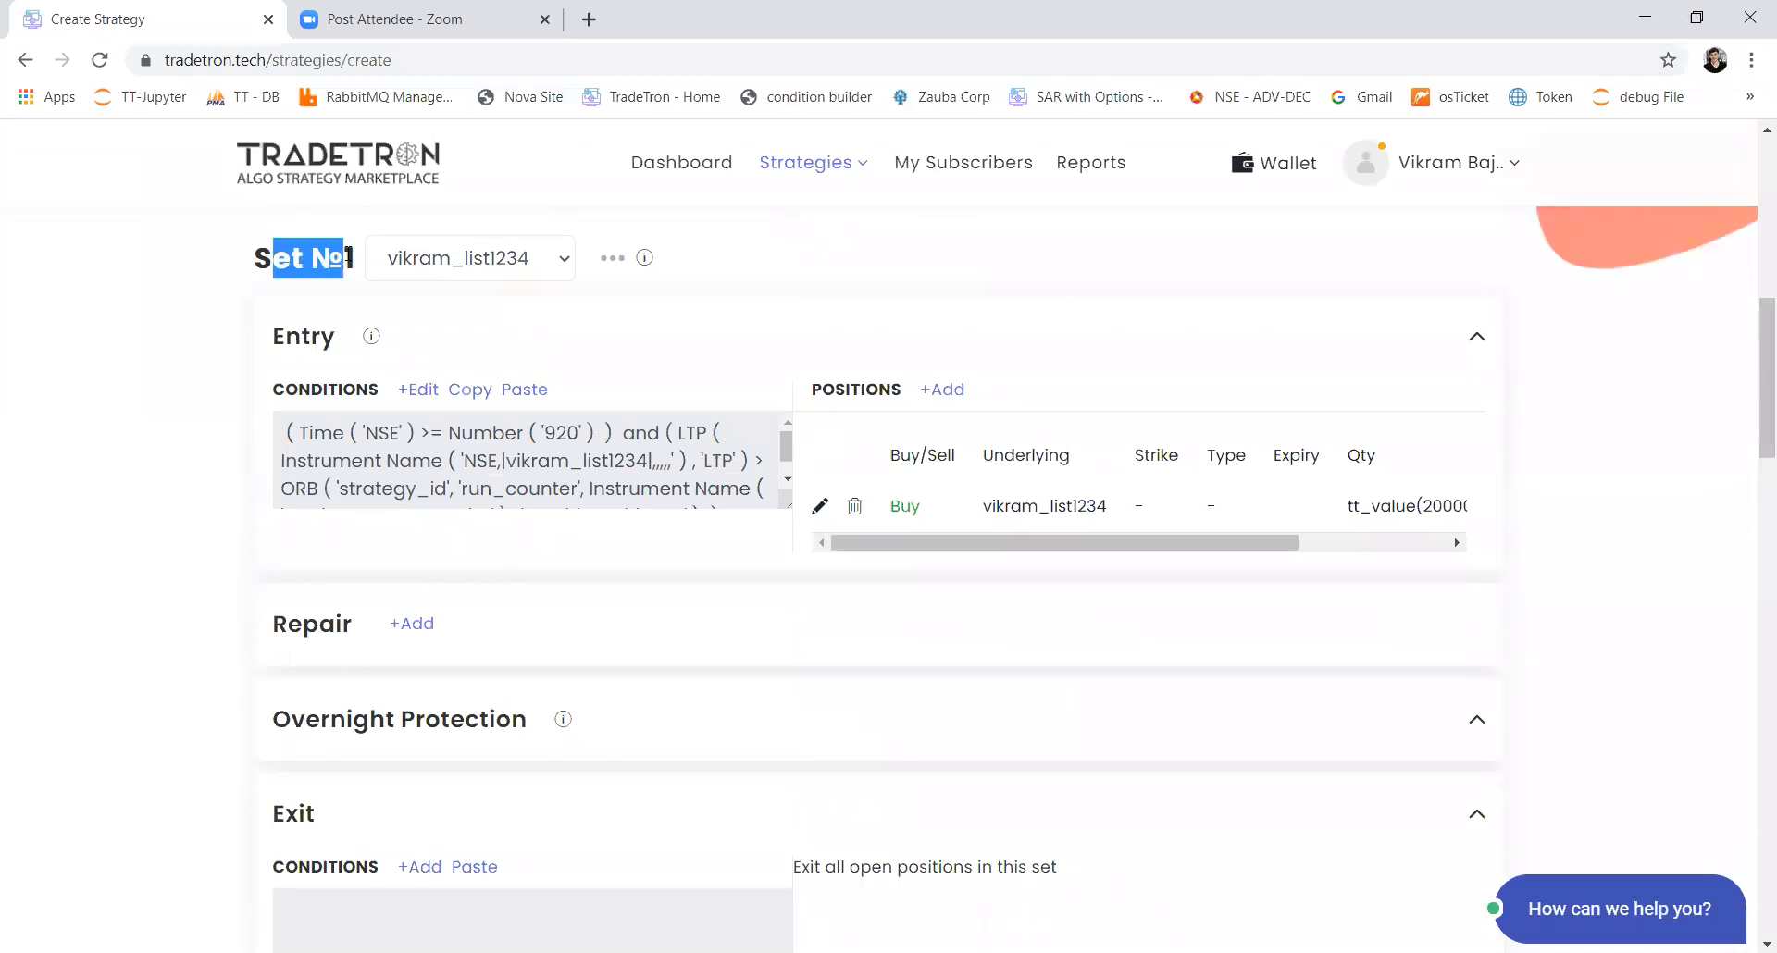
pyautogui.moveTo(898, 509); pyautogui.dragTo(926, 515)
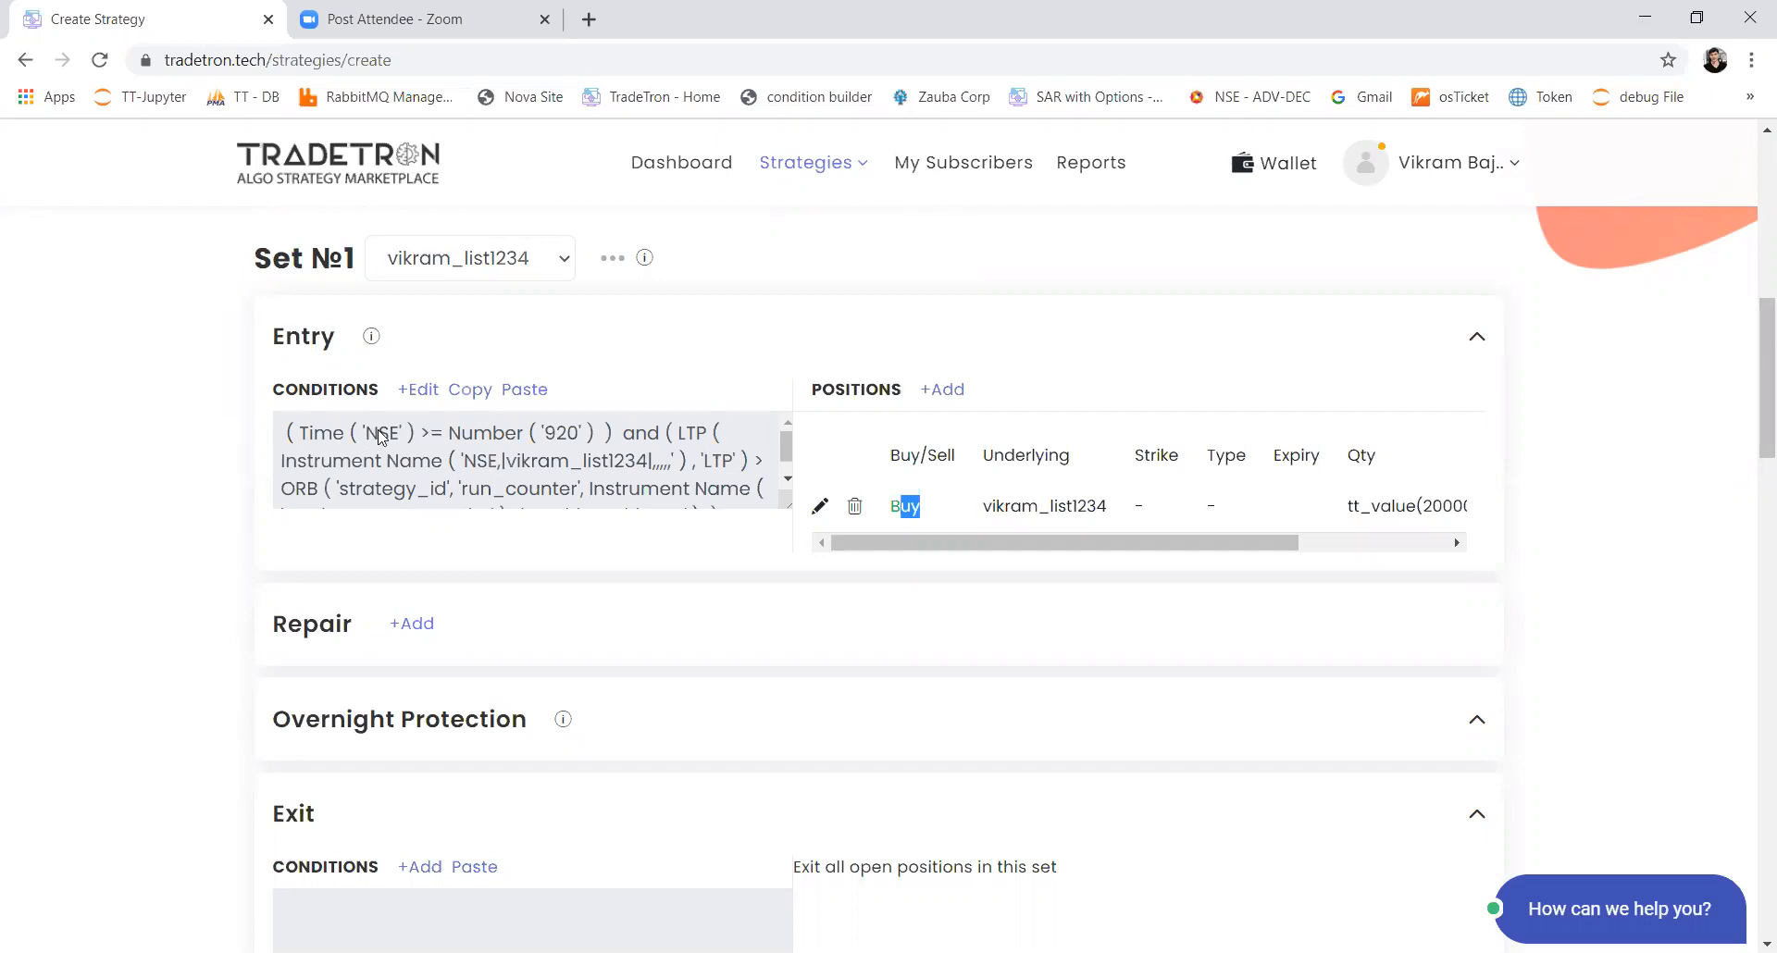
pyautogui.moveTo(366, 433); pyautogui.dragTo(593, 489)
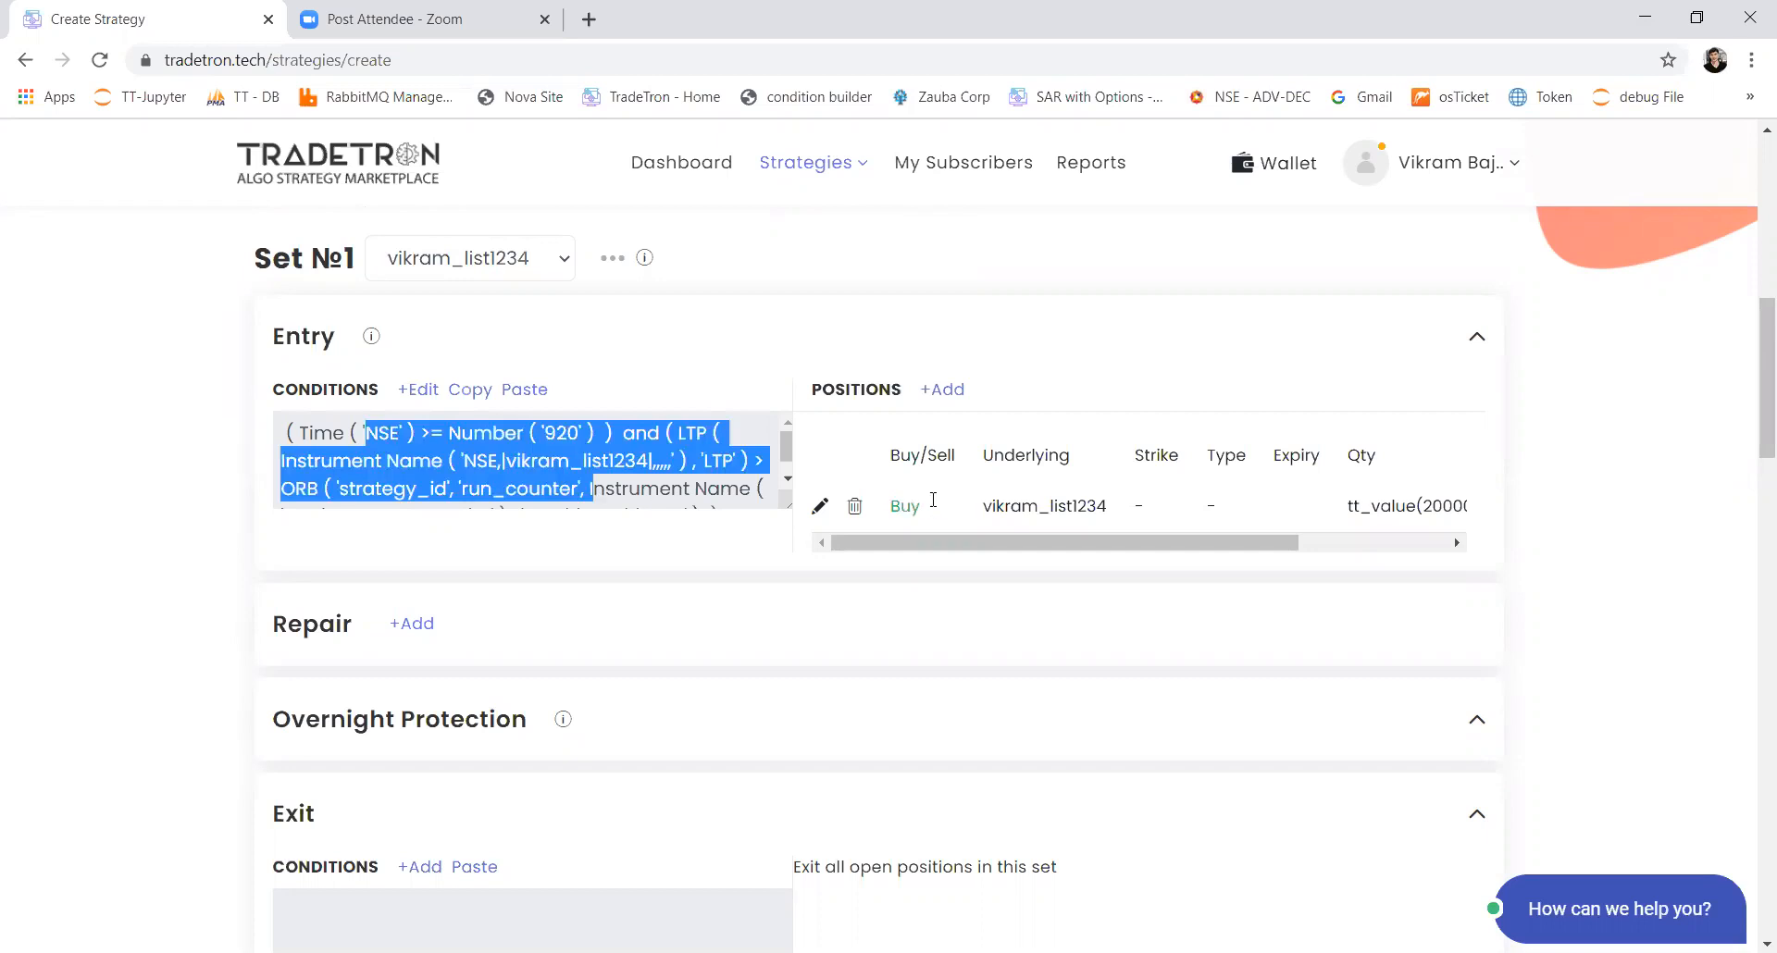
# Step: Add a second set and copy Set 1's entry conditions into its entry conditions
pyautogui.scroll(-2, 806, 607)
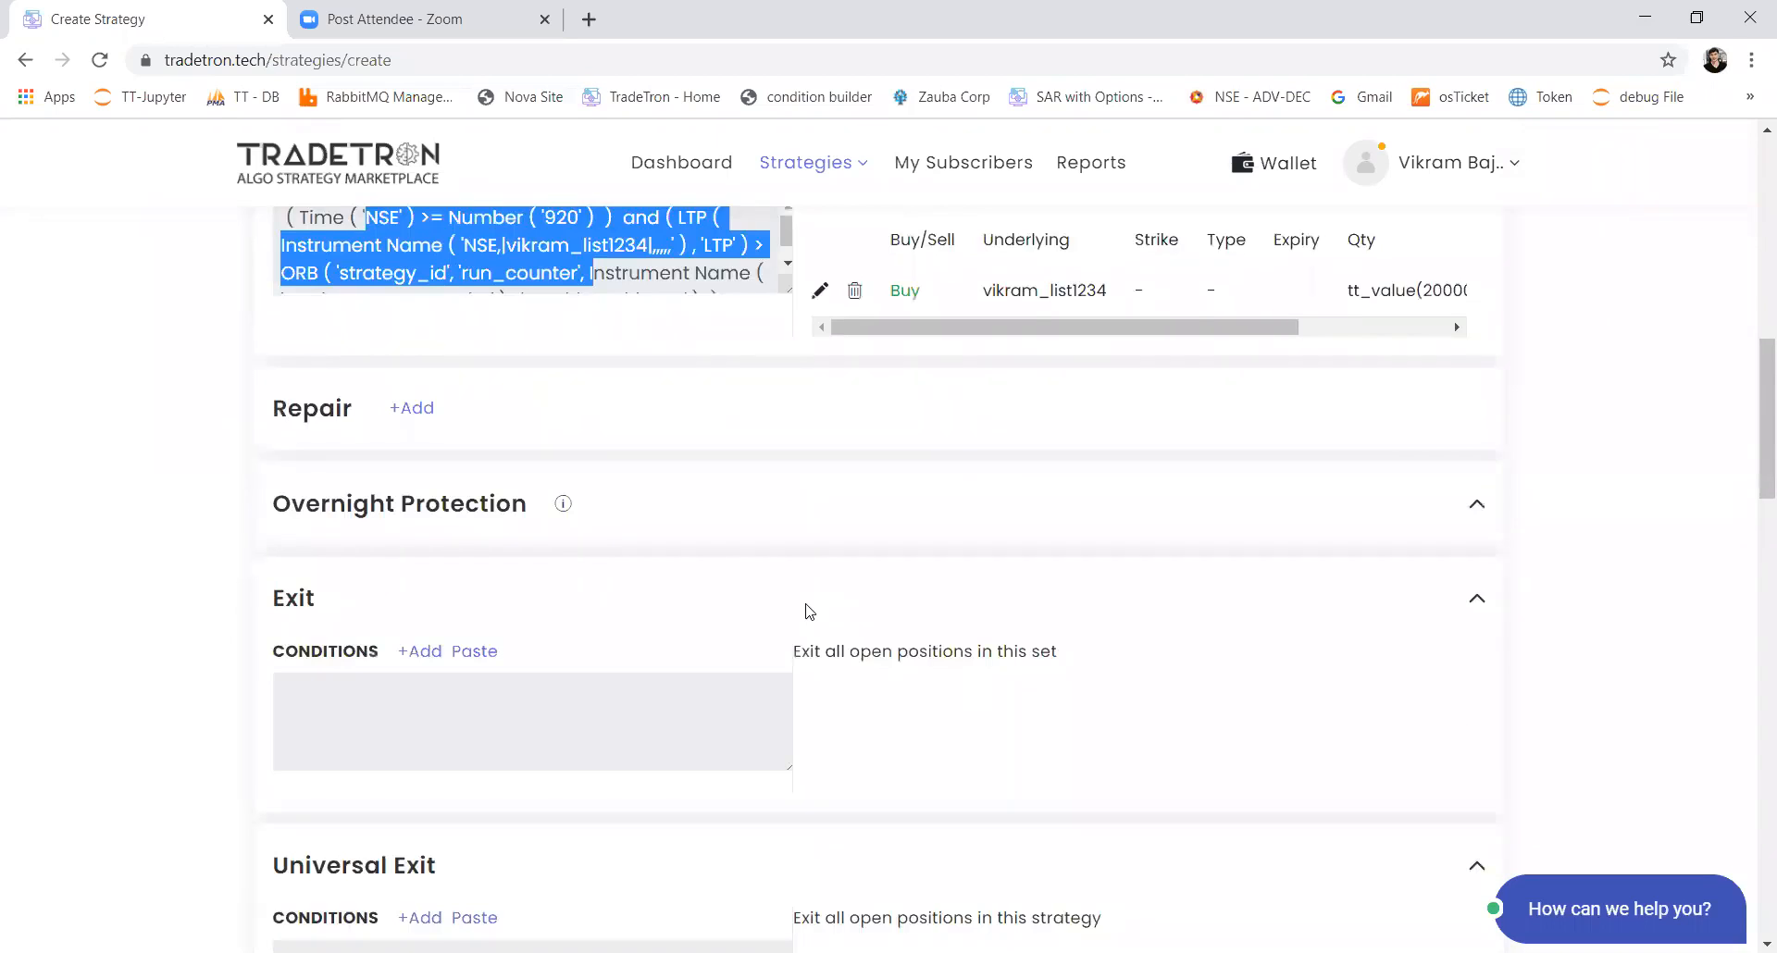
pyautogui.scroll(-4, 808, 611)
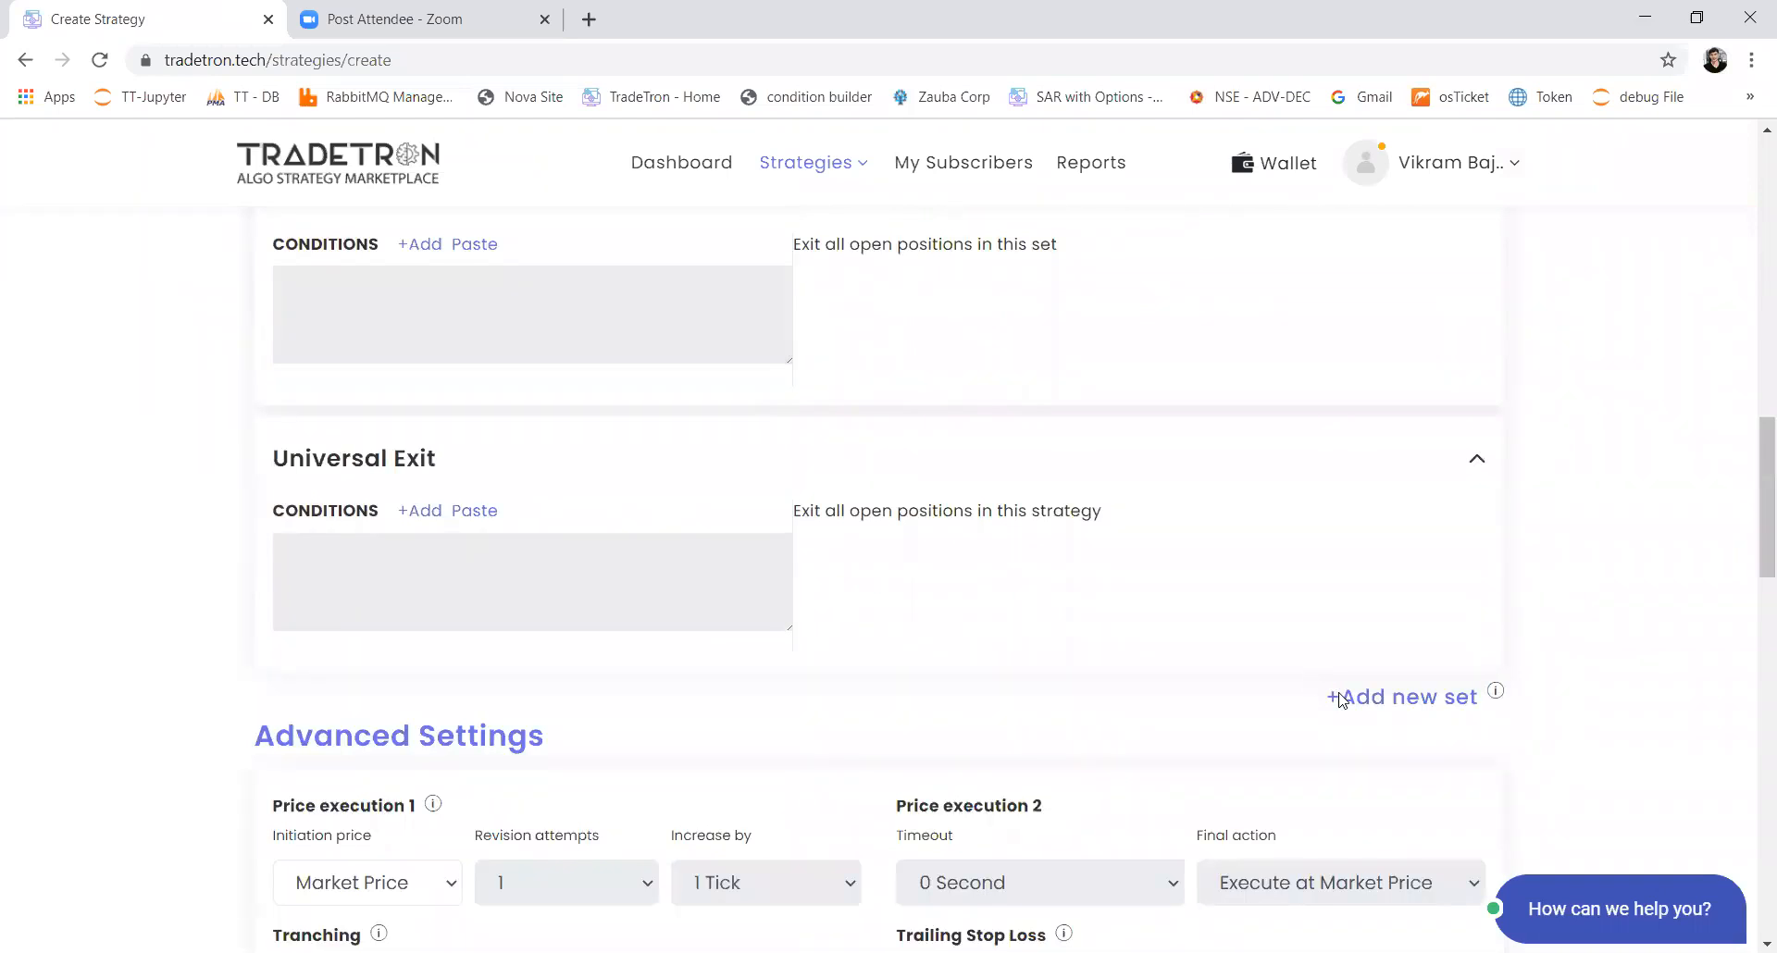
pyautogui.scroll(5, 587, 580)
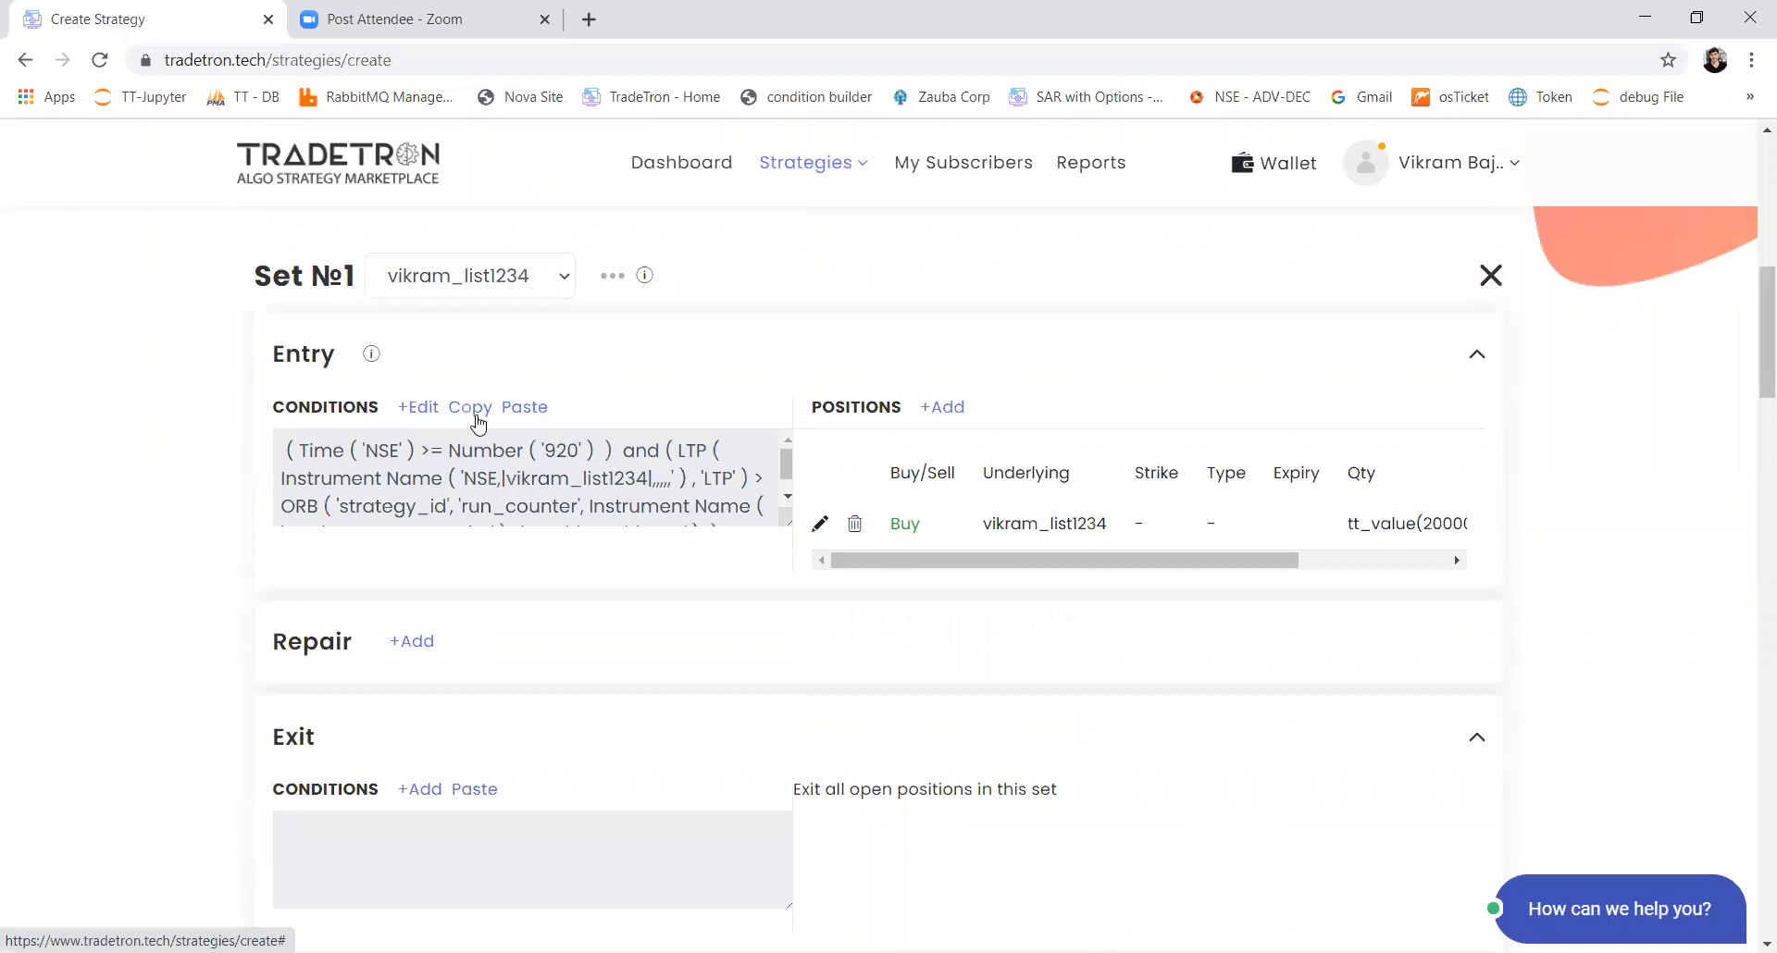
pyautogui.click(472, 410)
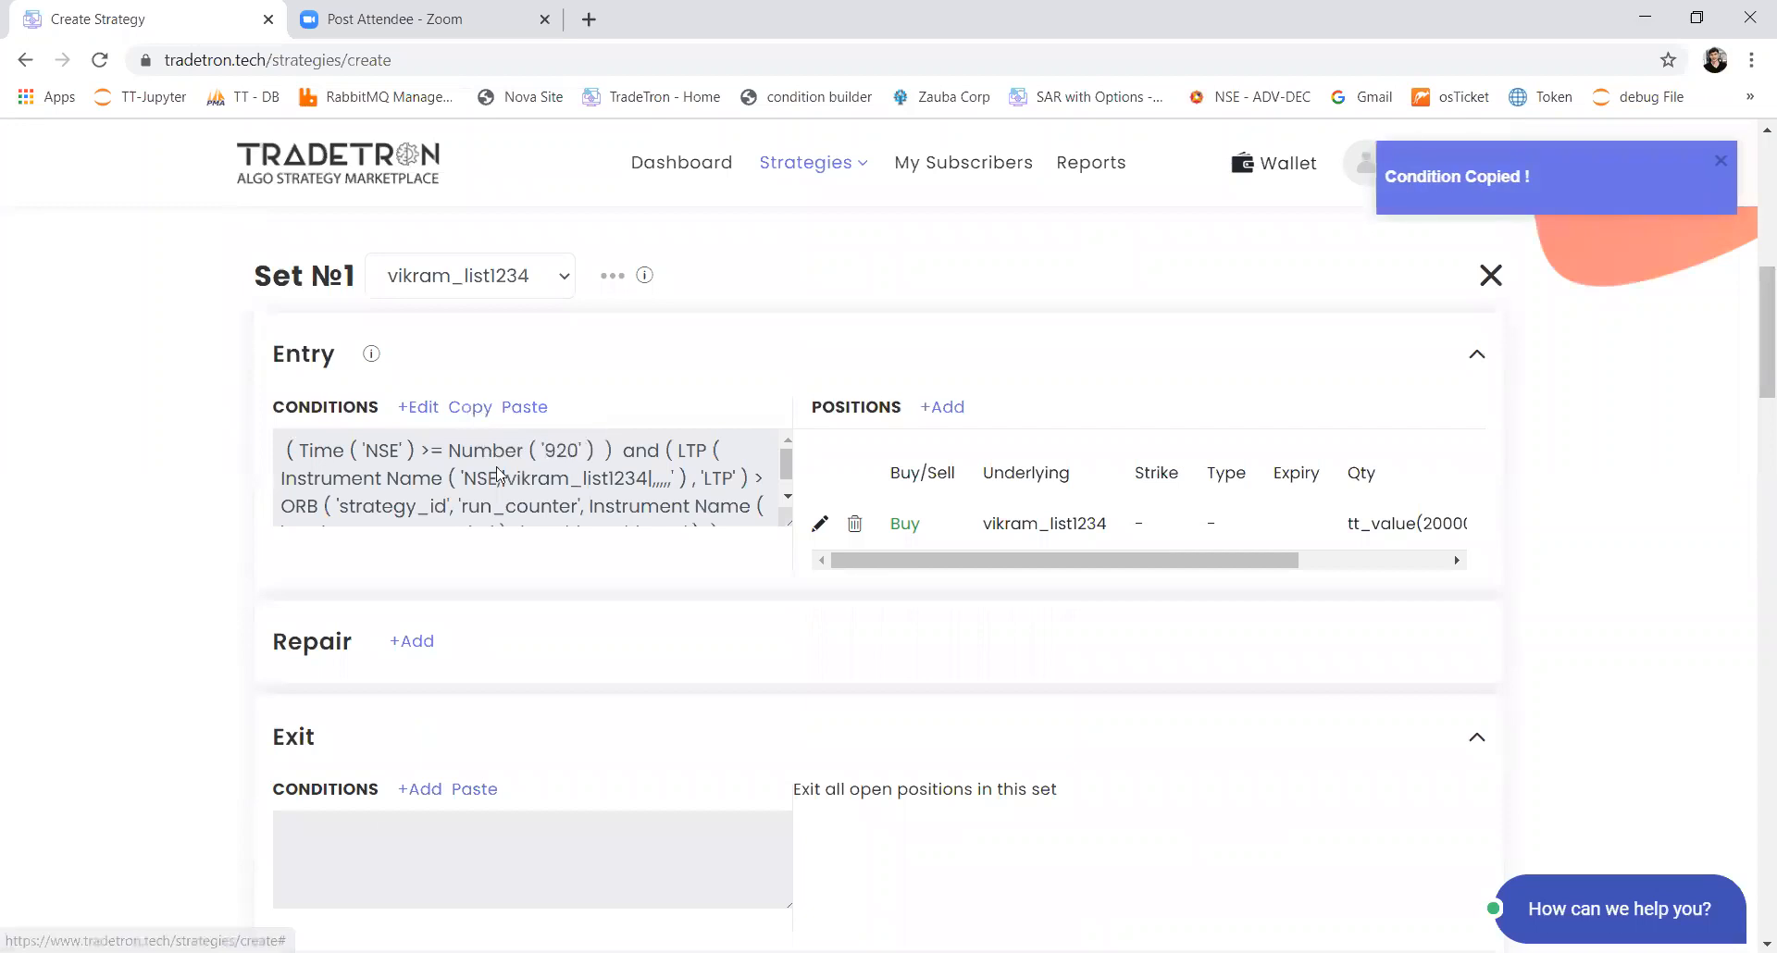
pyautogui.scroll(-1, 498, 475)
pyautogui.scroll(-4, 207, 710)
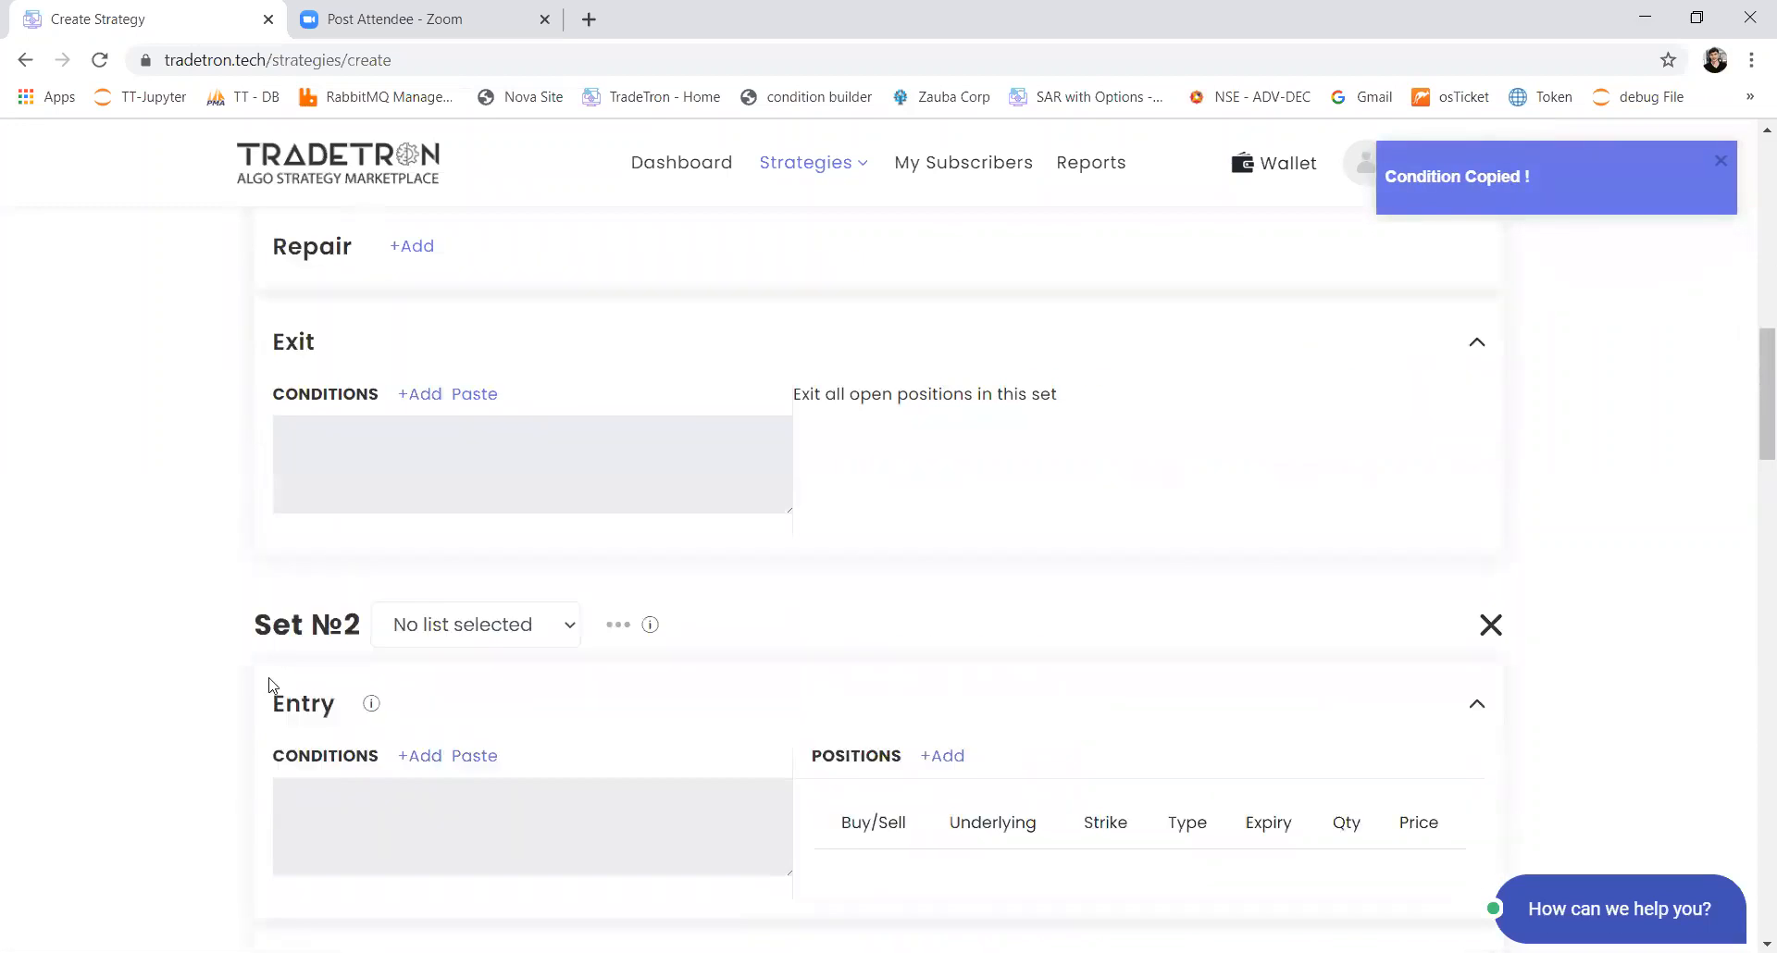
pyautogui.scroll(-3, 271, 686)
pyautogui.click(474, 491)
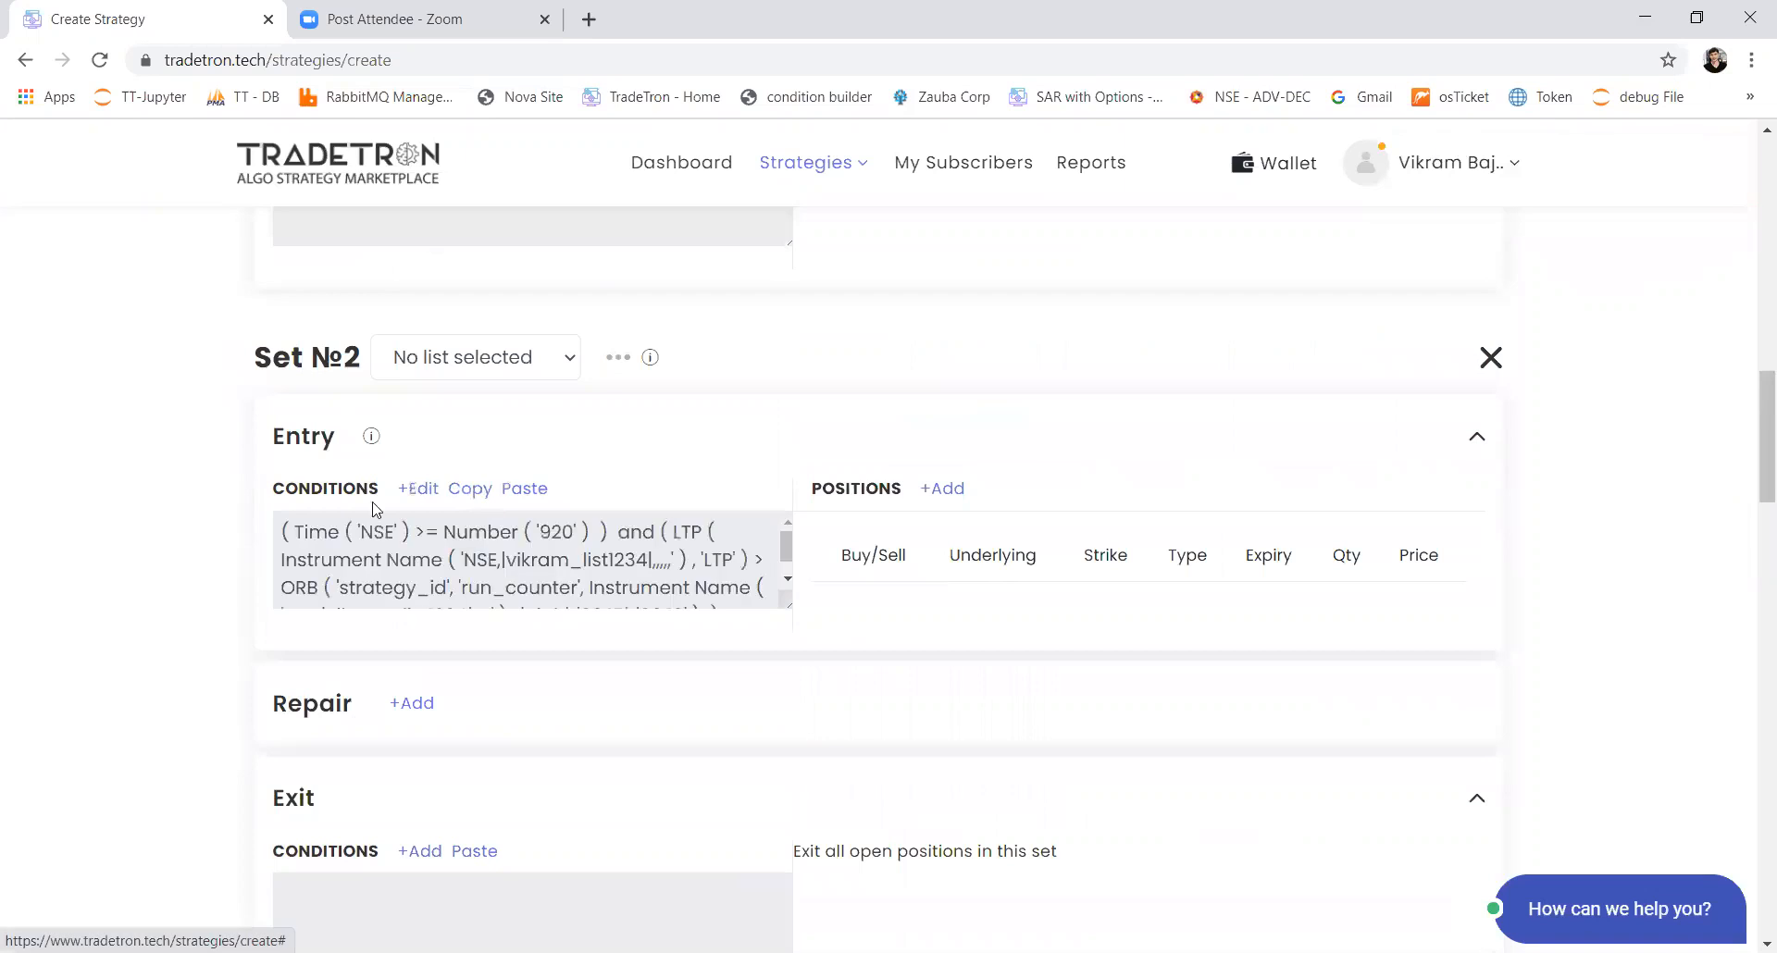
# Step: Replace the > comparison between LTP and ORB in Set 2's entry conditions with <
pyautogui.click(429, 497)
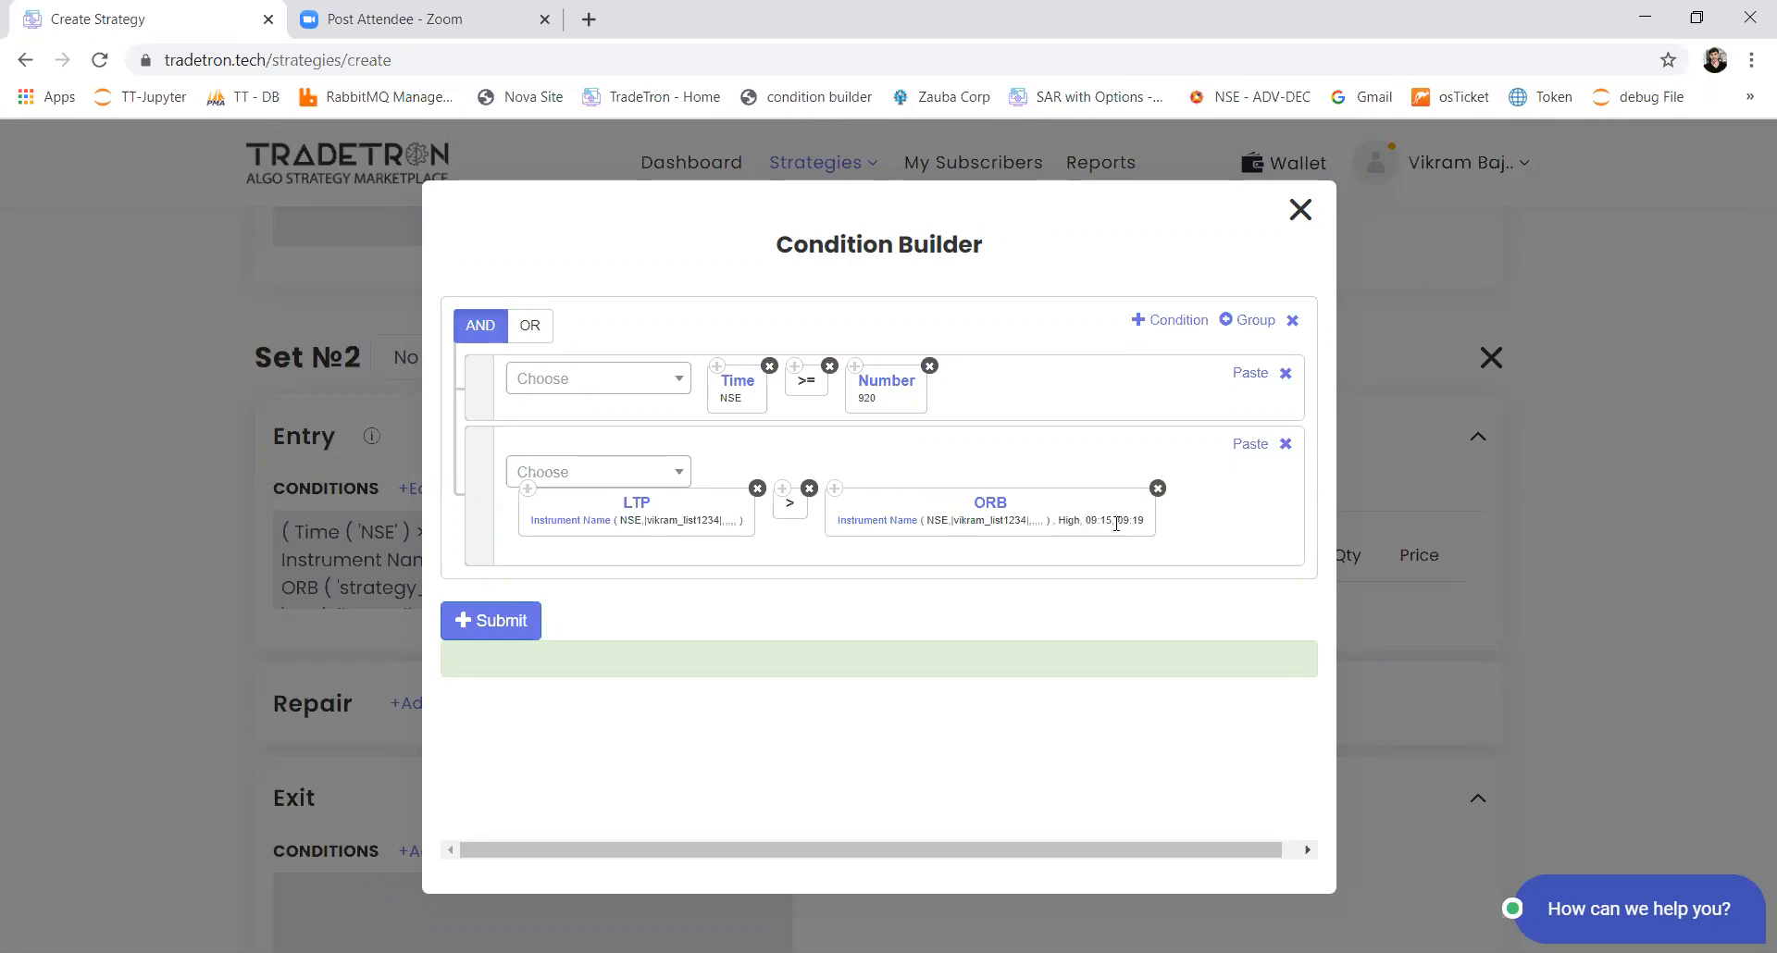
pyautogui.click(809, 491)
pyautogui.click(606, 474)
pyautogui.write('<')
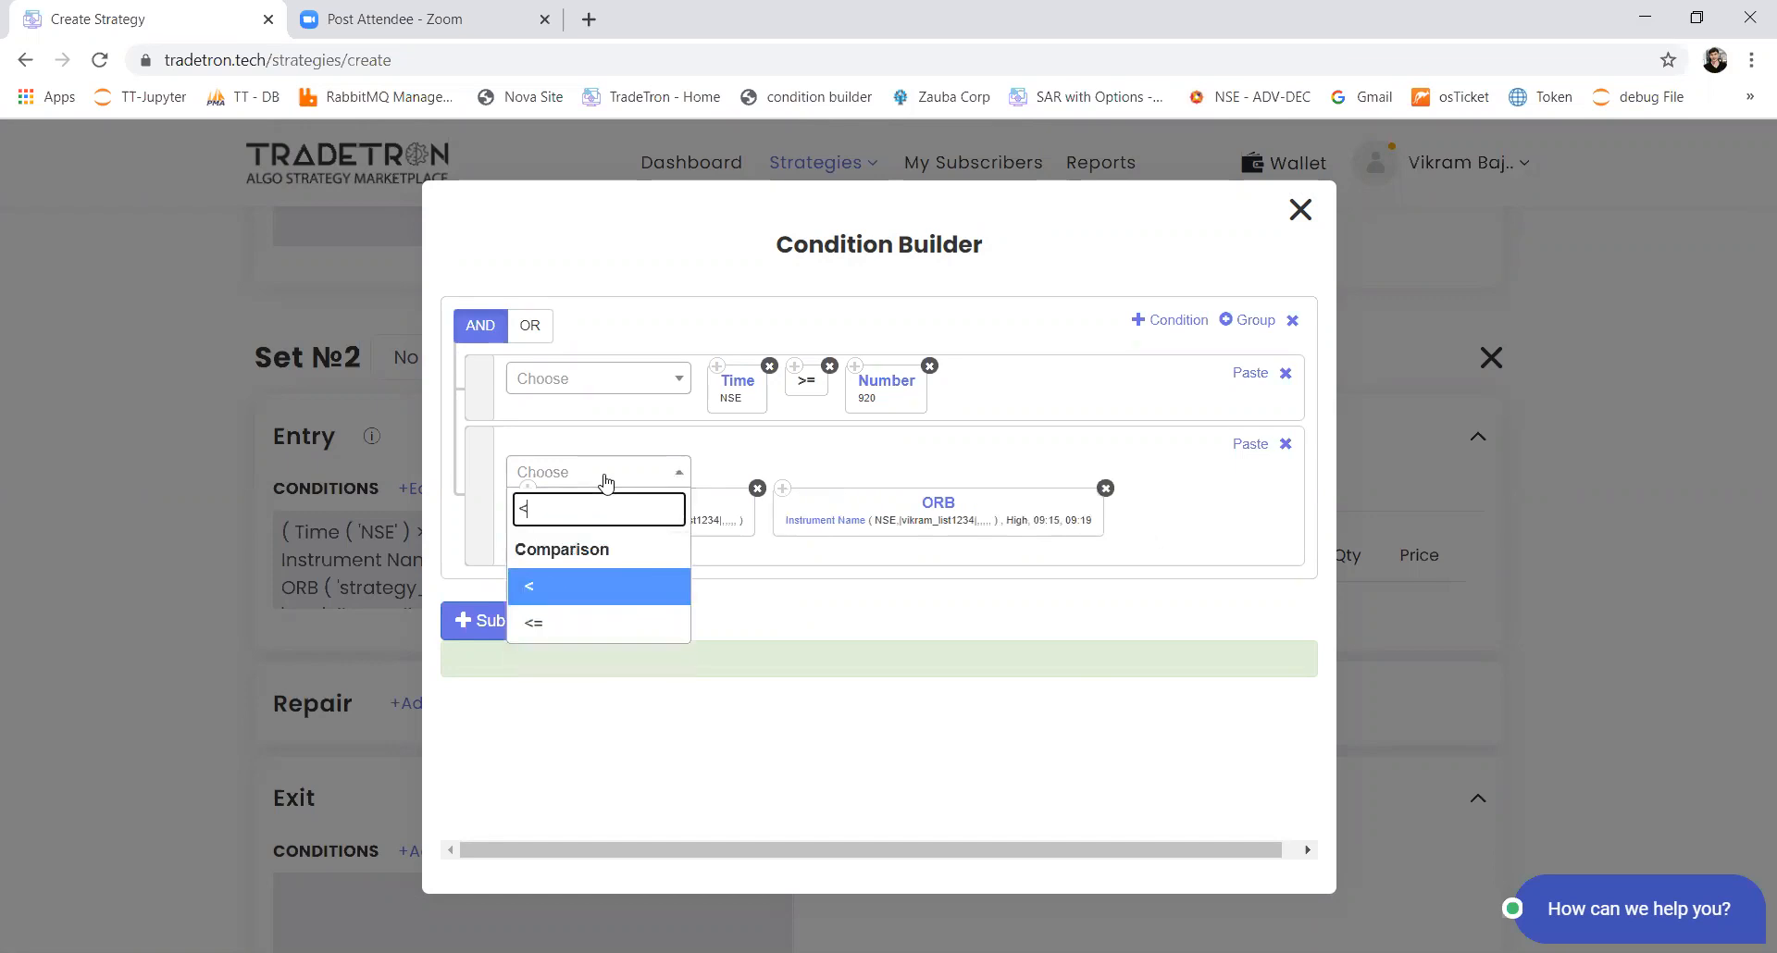
pyautogui.press('Return')
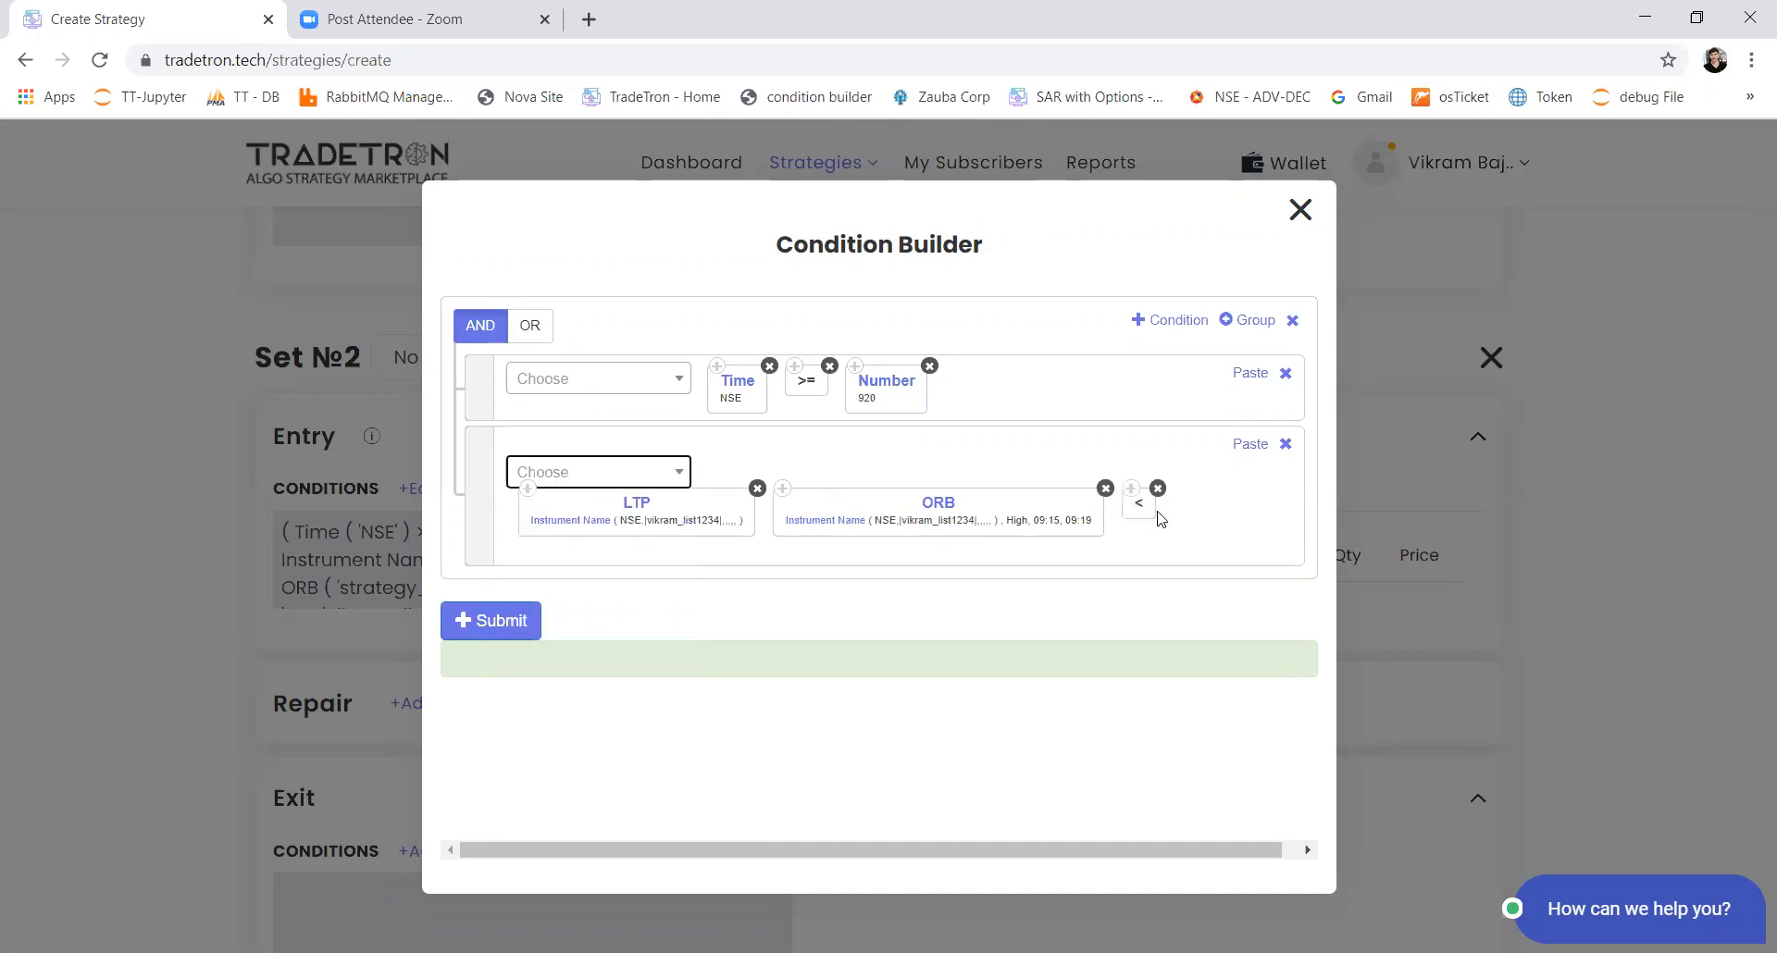
pyautogui.moveTo(1151, 516); pyautogui.dragTo(794, 525)
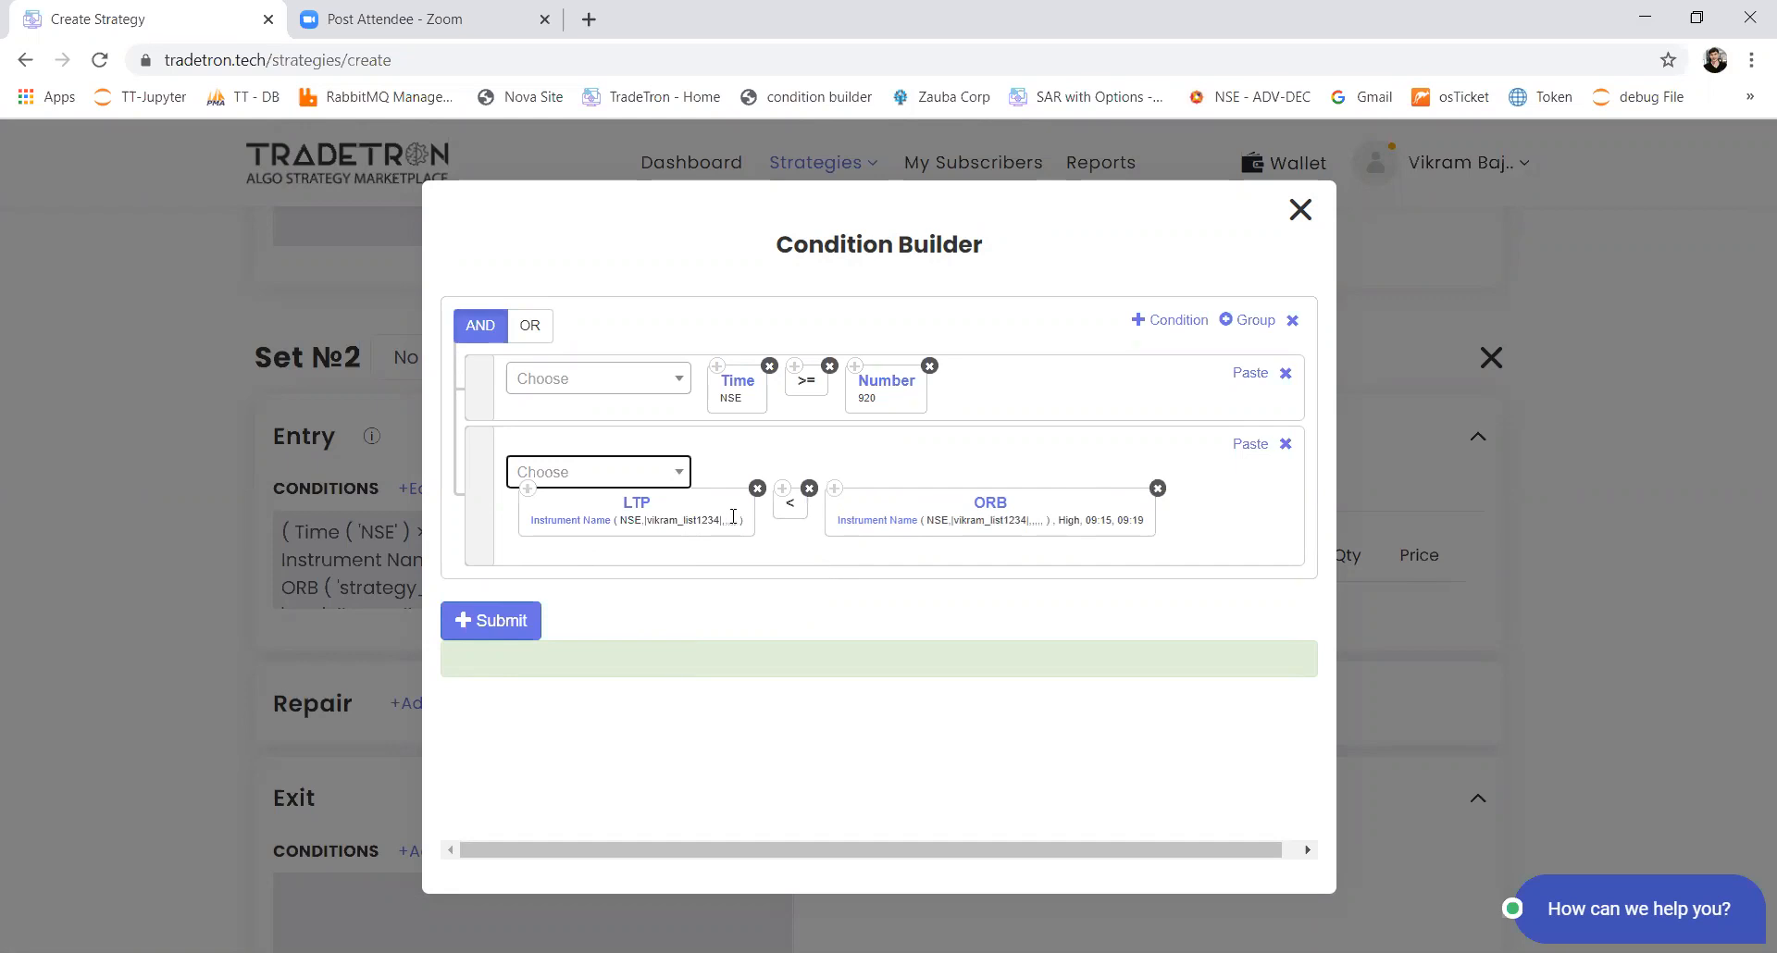
# Step: Set the ORB keyword's price to Low and submit Set 2's entry conditions
pyautogui.click(995, 508)
pyautogui.click(745, 555)
pyautogui.click(710, 675)
pyautogui.click(964, 758)
pyautogui.click(533, 627)
pyautogui.click(945, 489)
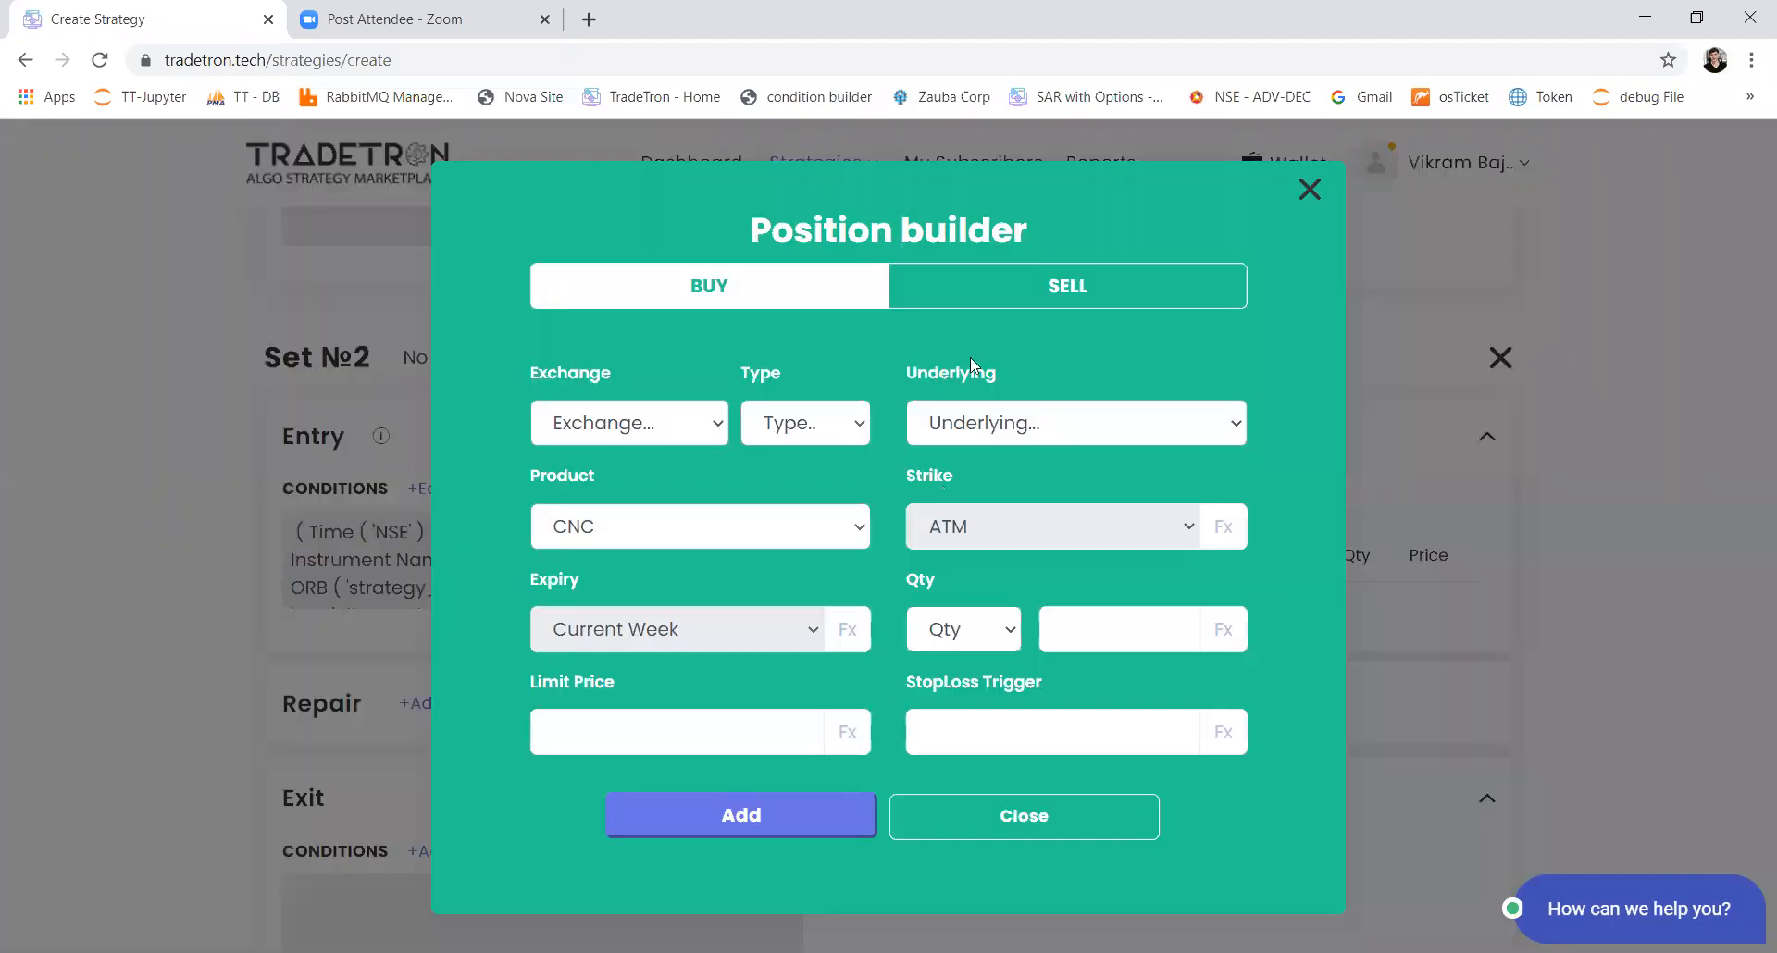
pyautogui.click(994, 306)
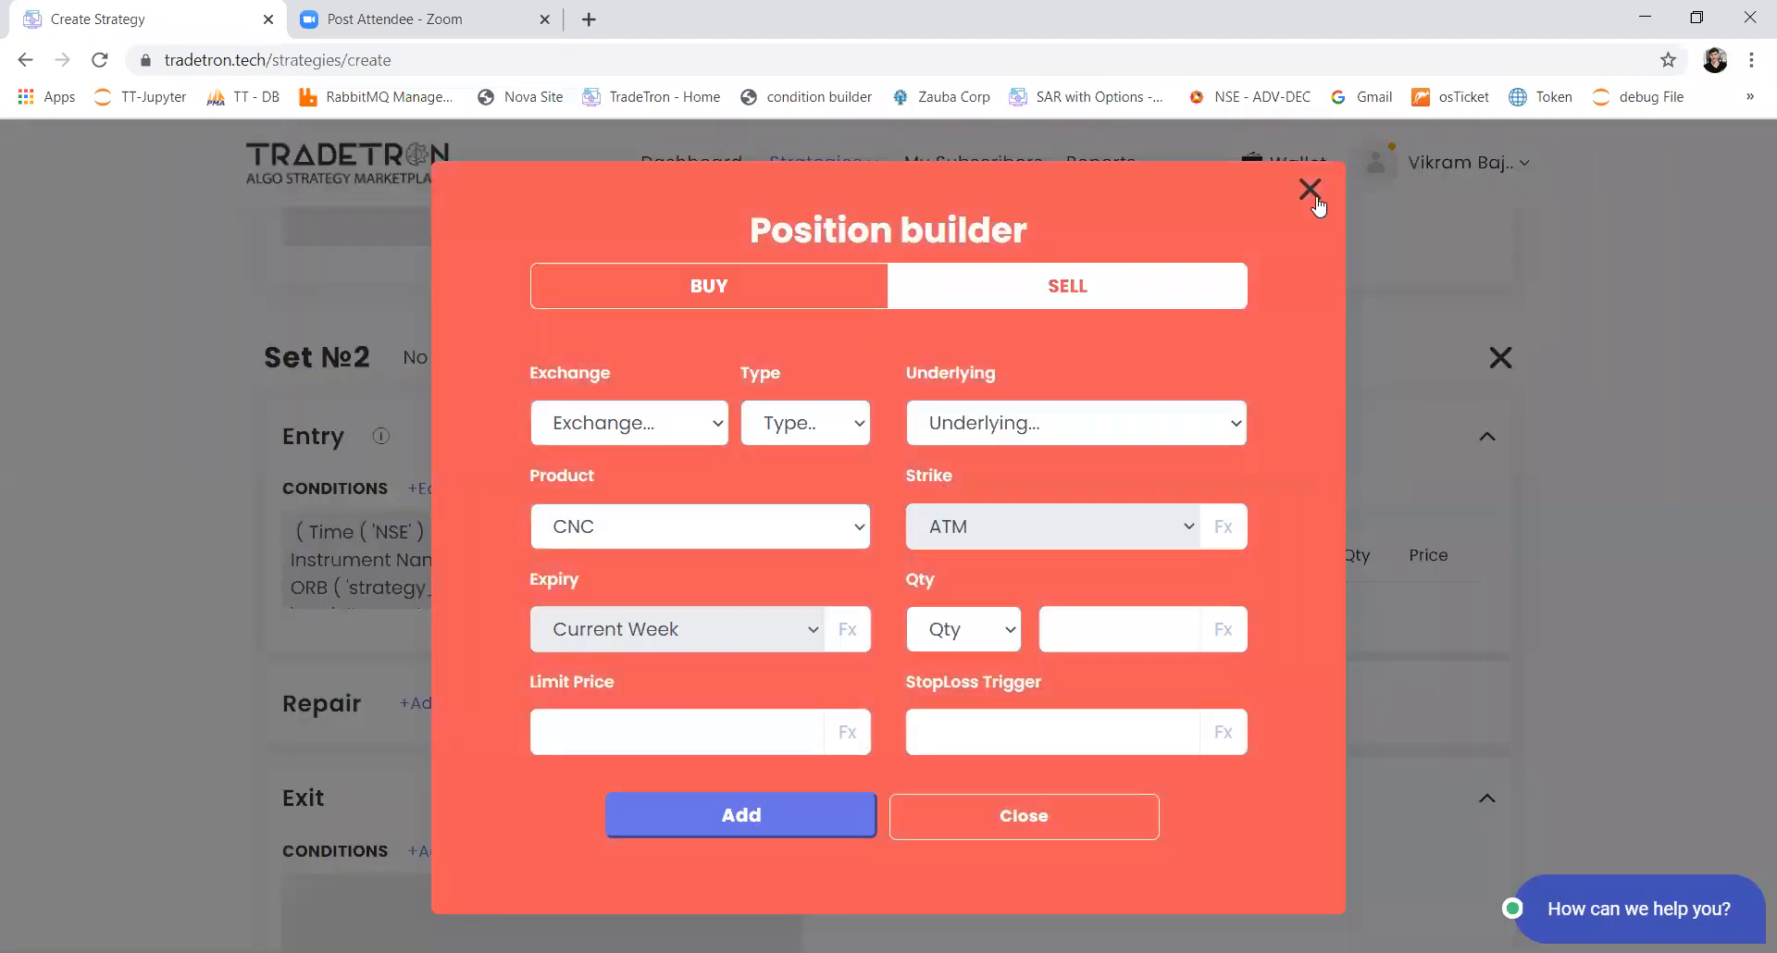
pyautogui.click(1311, 191)
# Step: Assign the same custom stock list used in Set 1 to Set 2
pyautogui.click(527, 364)
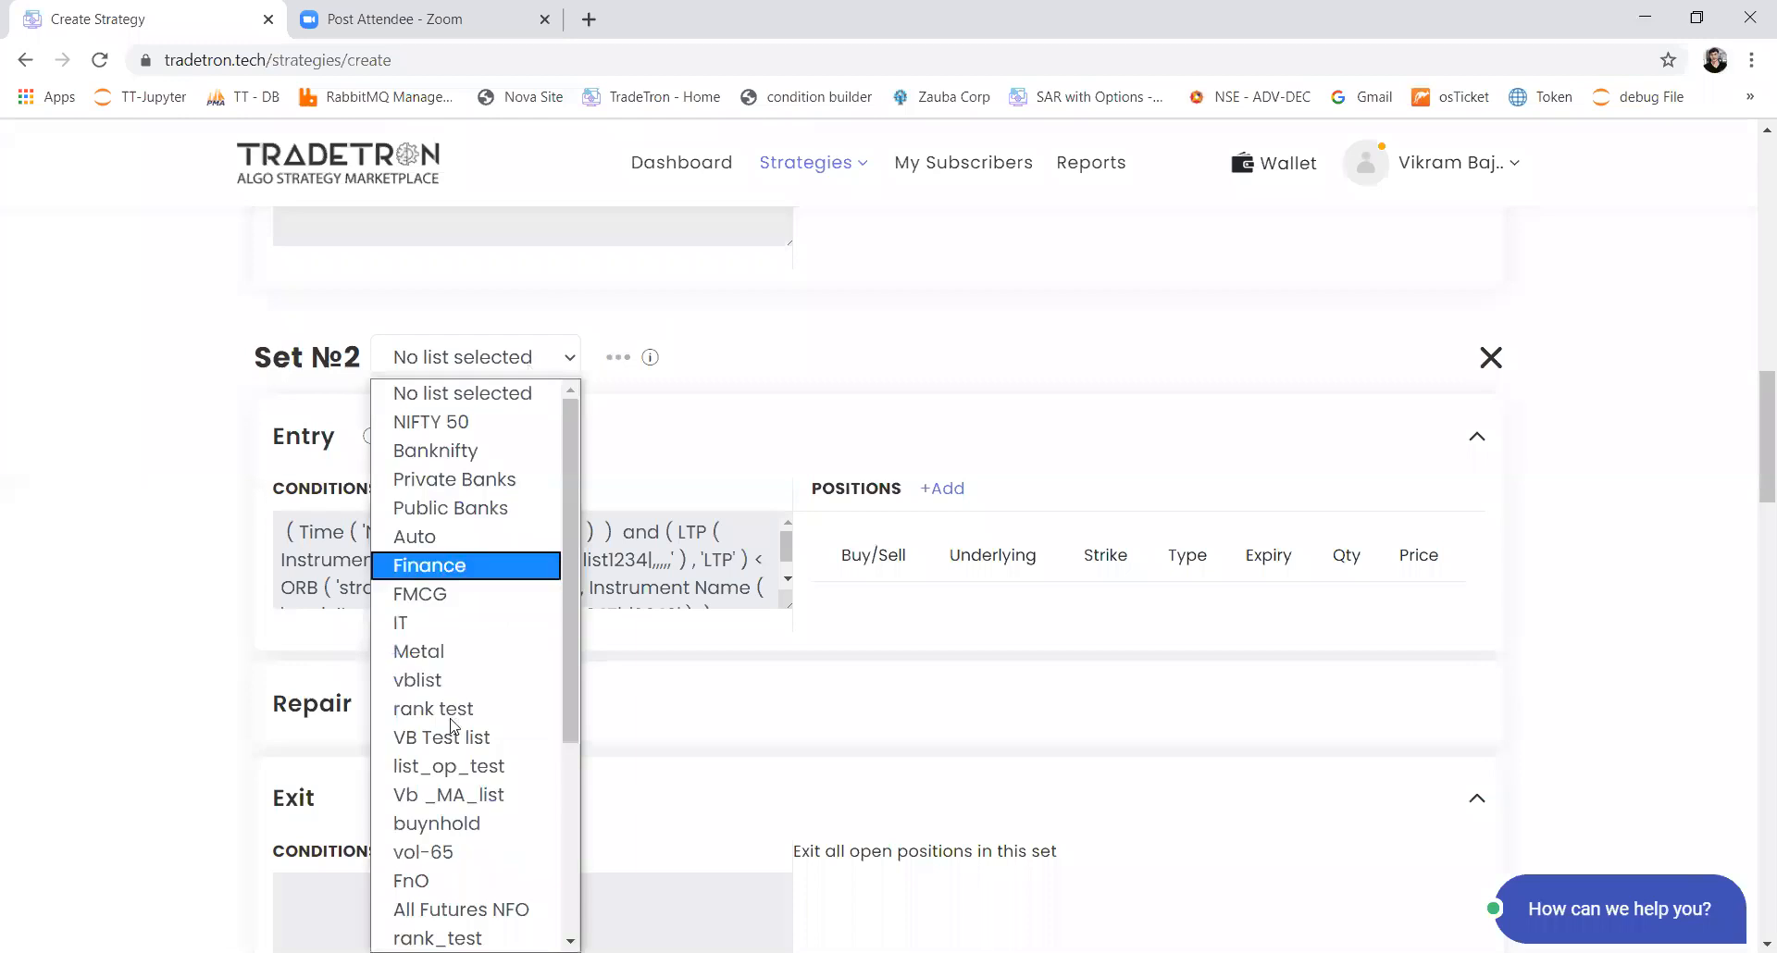
pyautogui.scroll(-4, 454, 727)
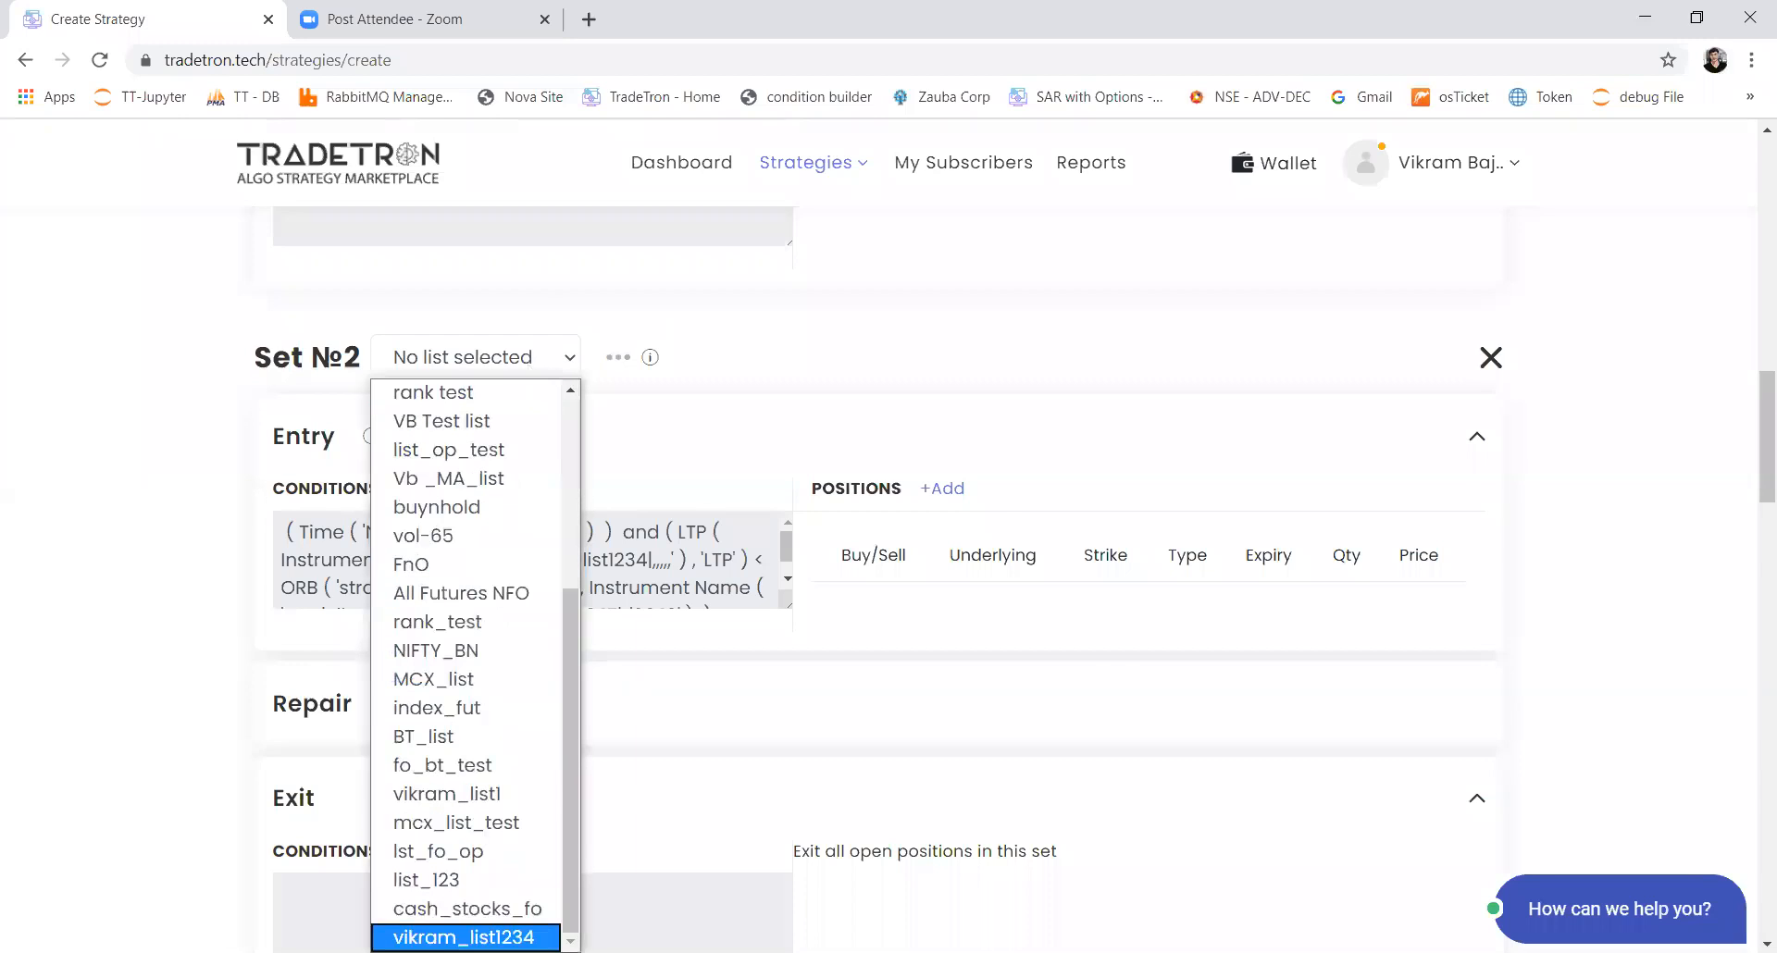
pyautogui.click(463, 938)
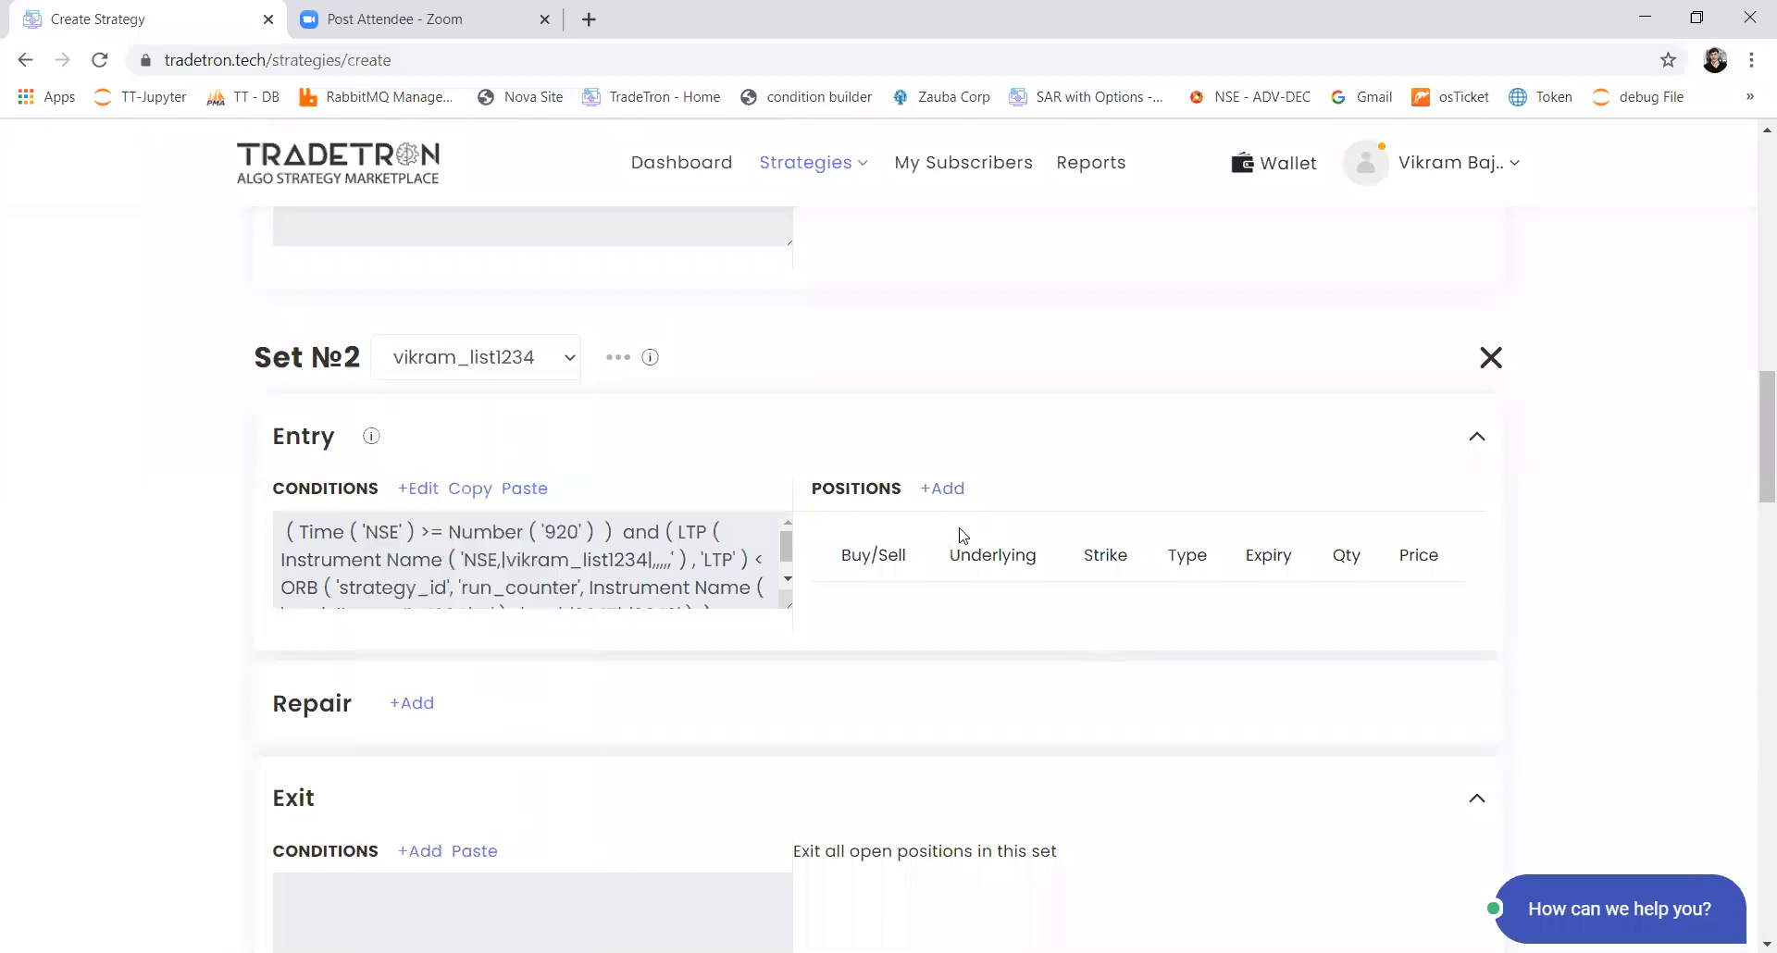
# Step: Add a sell position to Set 2's entry with product MIS and a Value of 20000
pyautogui.click(944, 490)
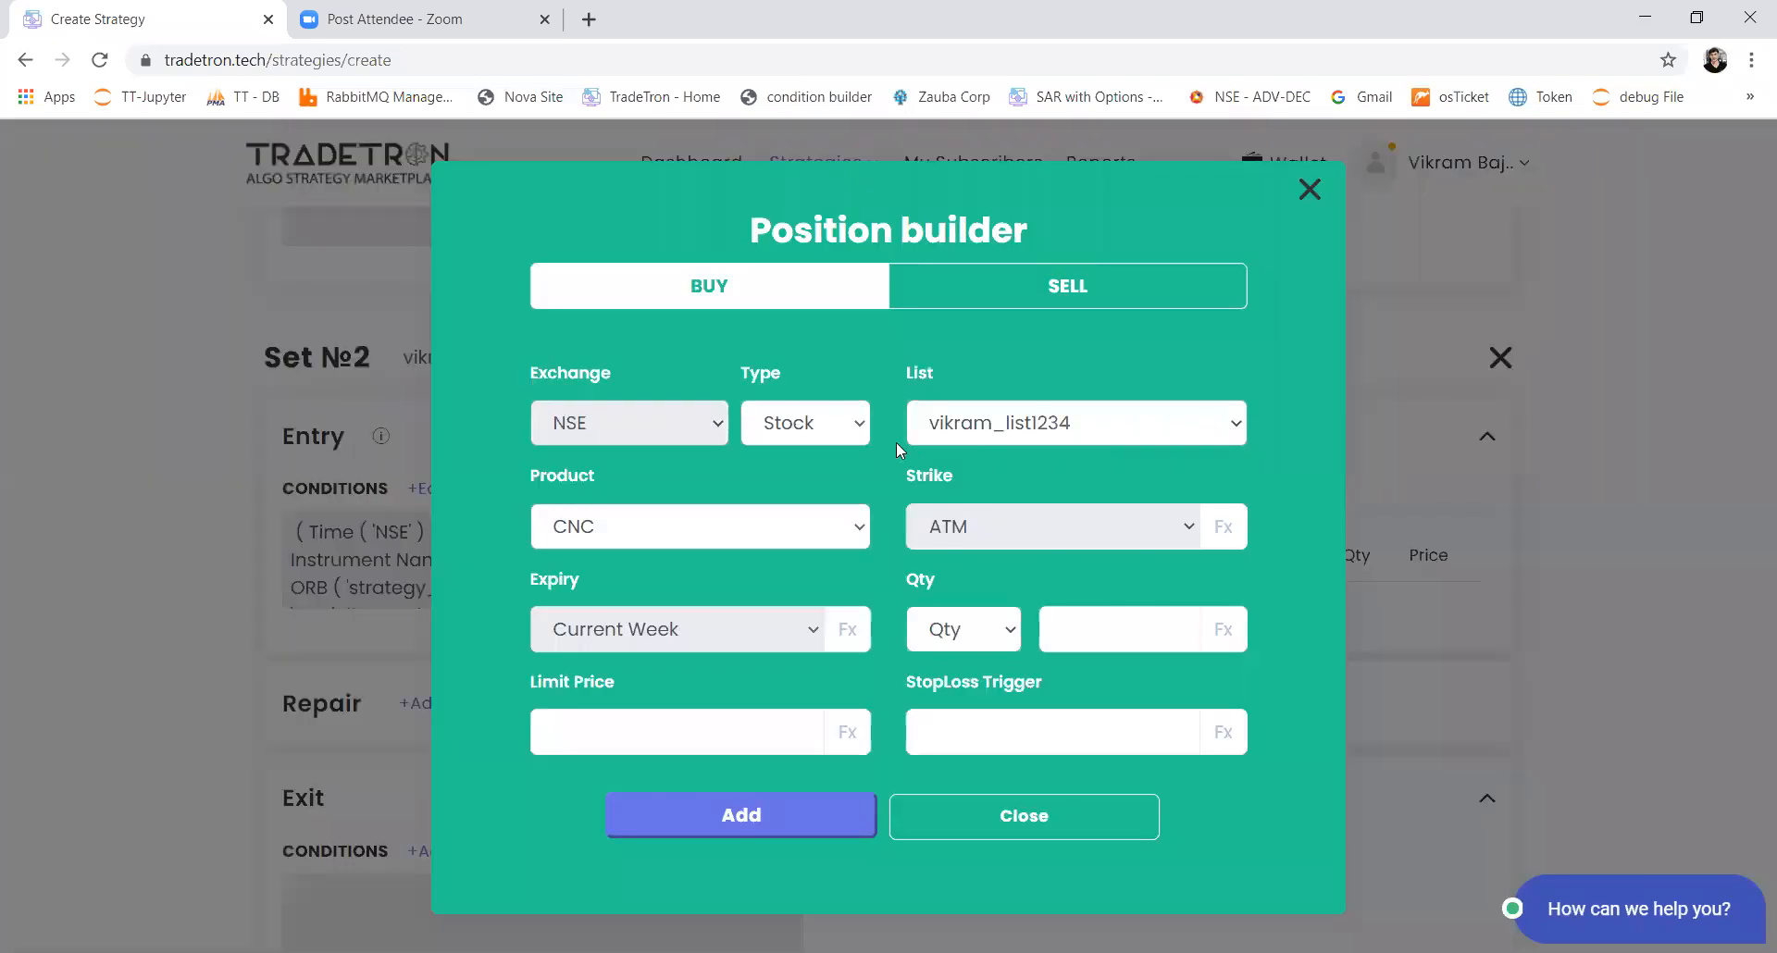
pyautogui.click(1012, 296)
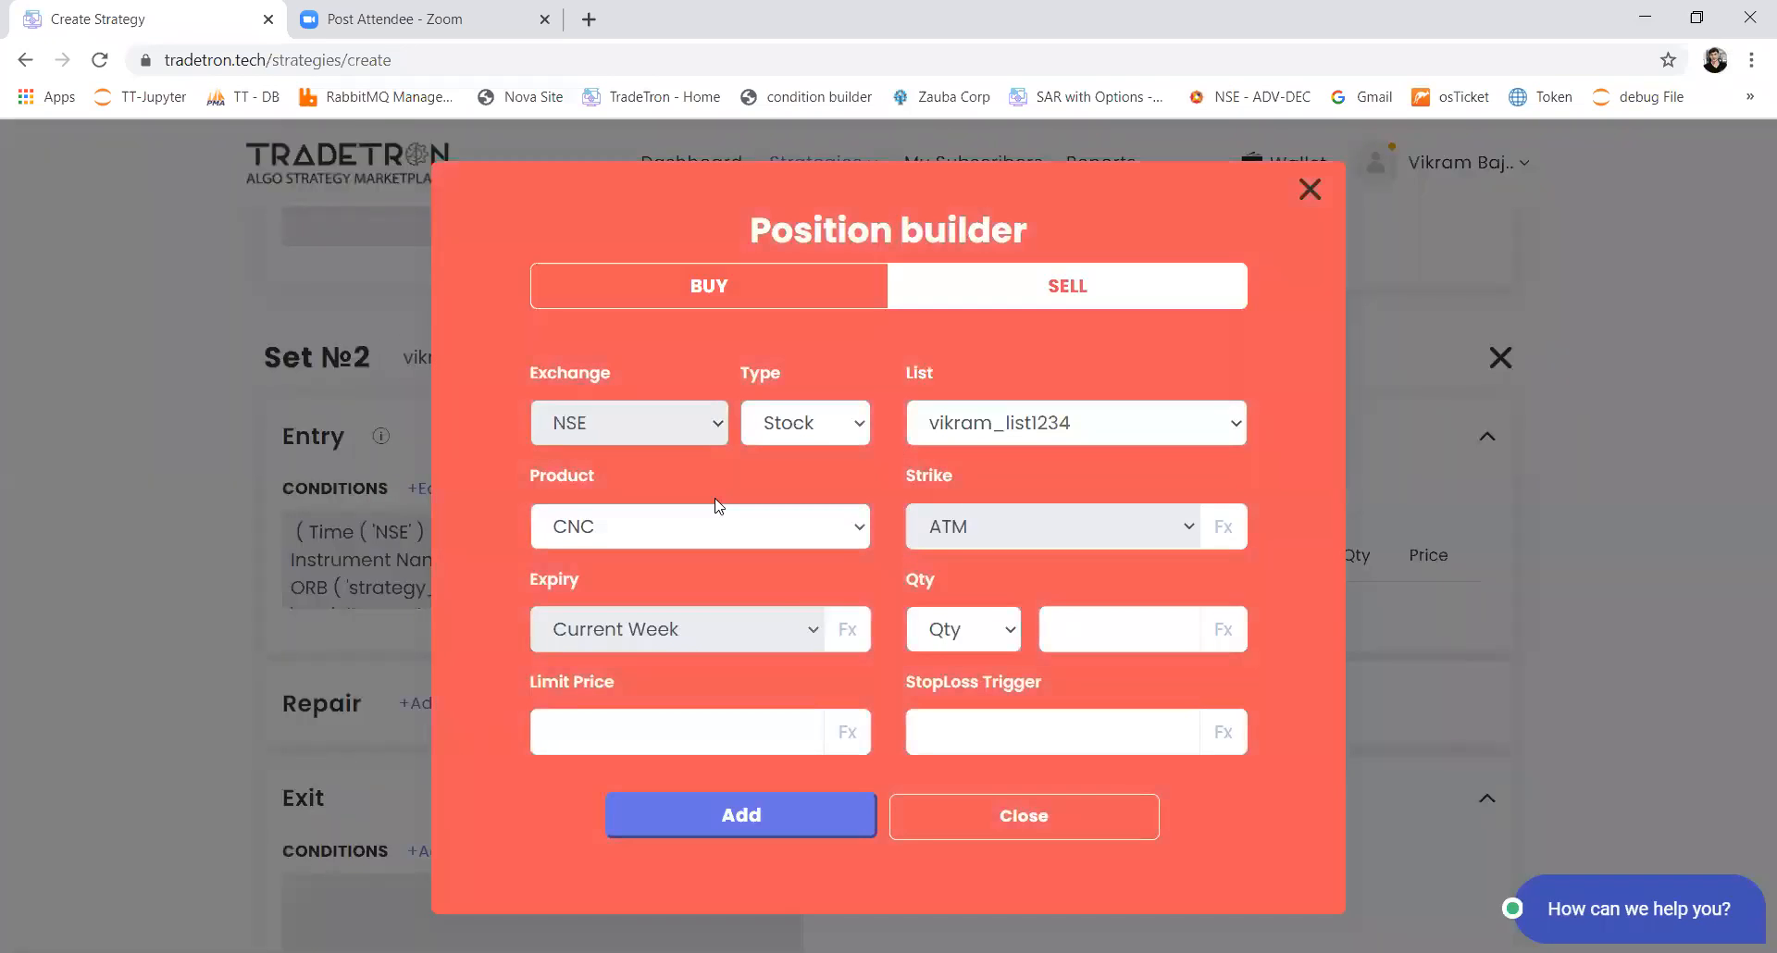
pyautogui.click(717, 520)
pyautogui.click(687, 592)
pyautogui.click(985, 637)
pyautogui.click(936, 690)
pyautogui.click(1103, 628)
pyautogui.write('20000')
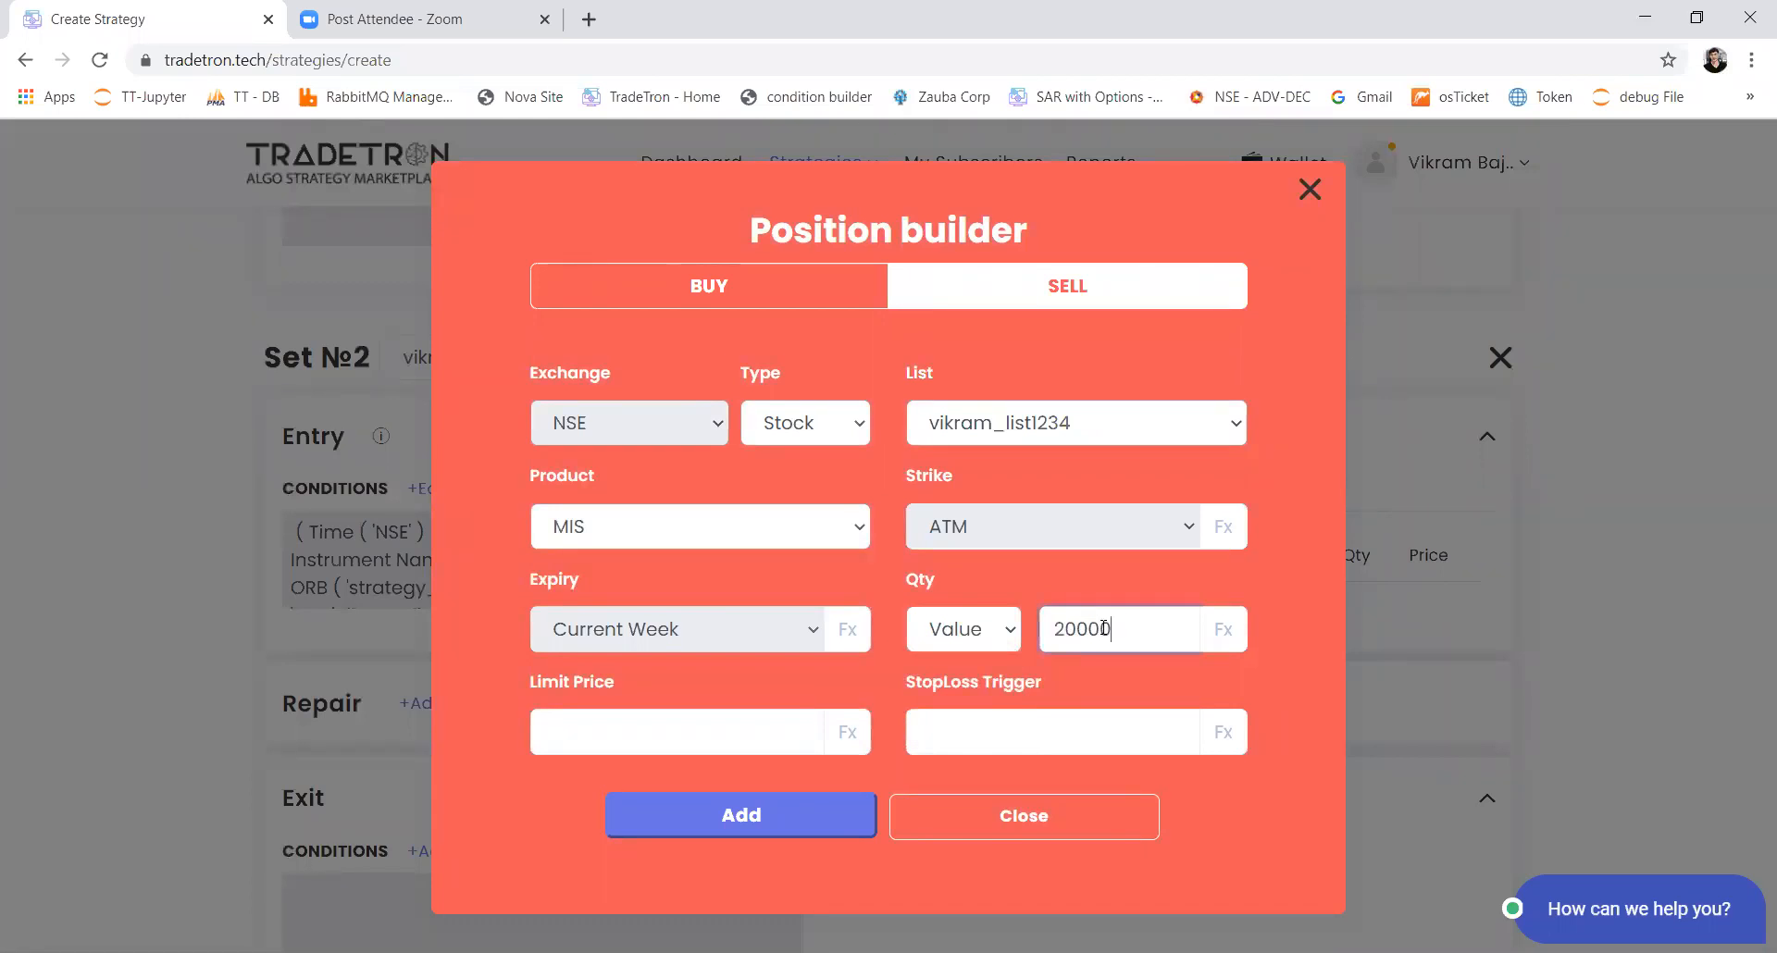
pyautogui.click(777, 833)
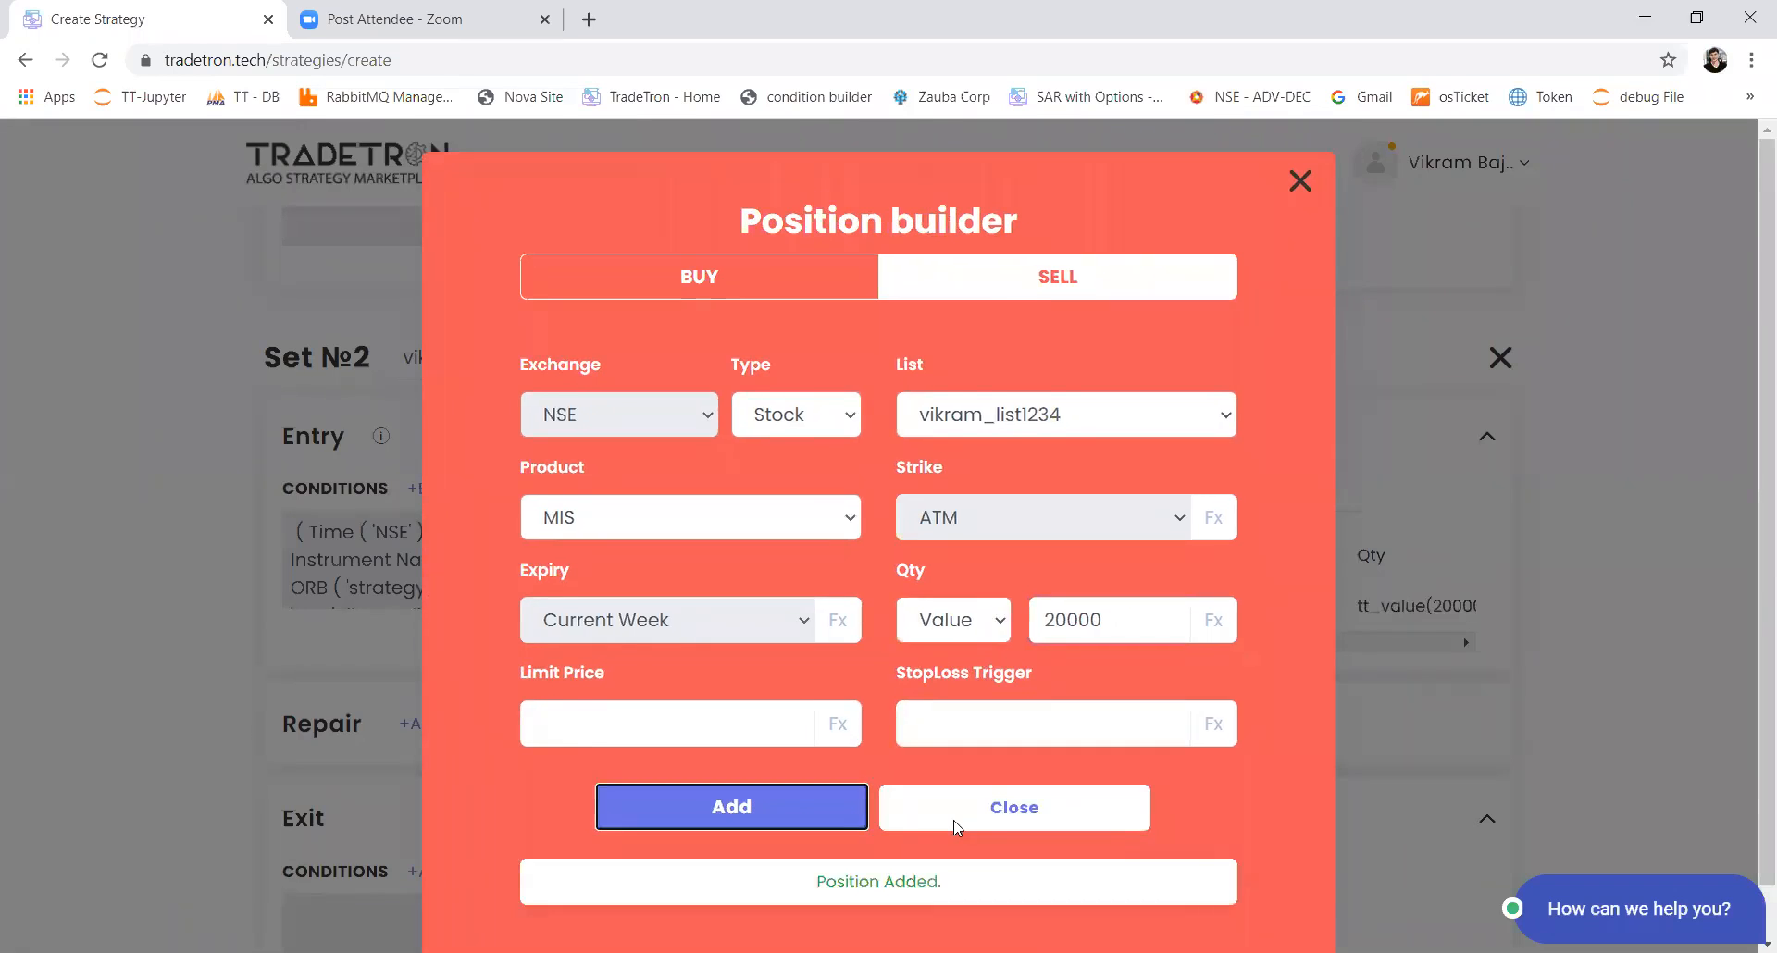
pyautogui.click(944, 828)
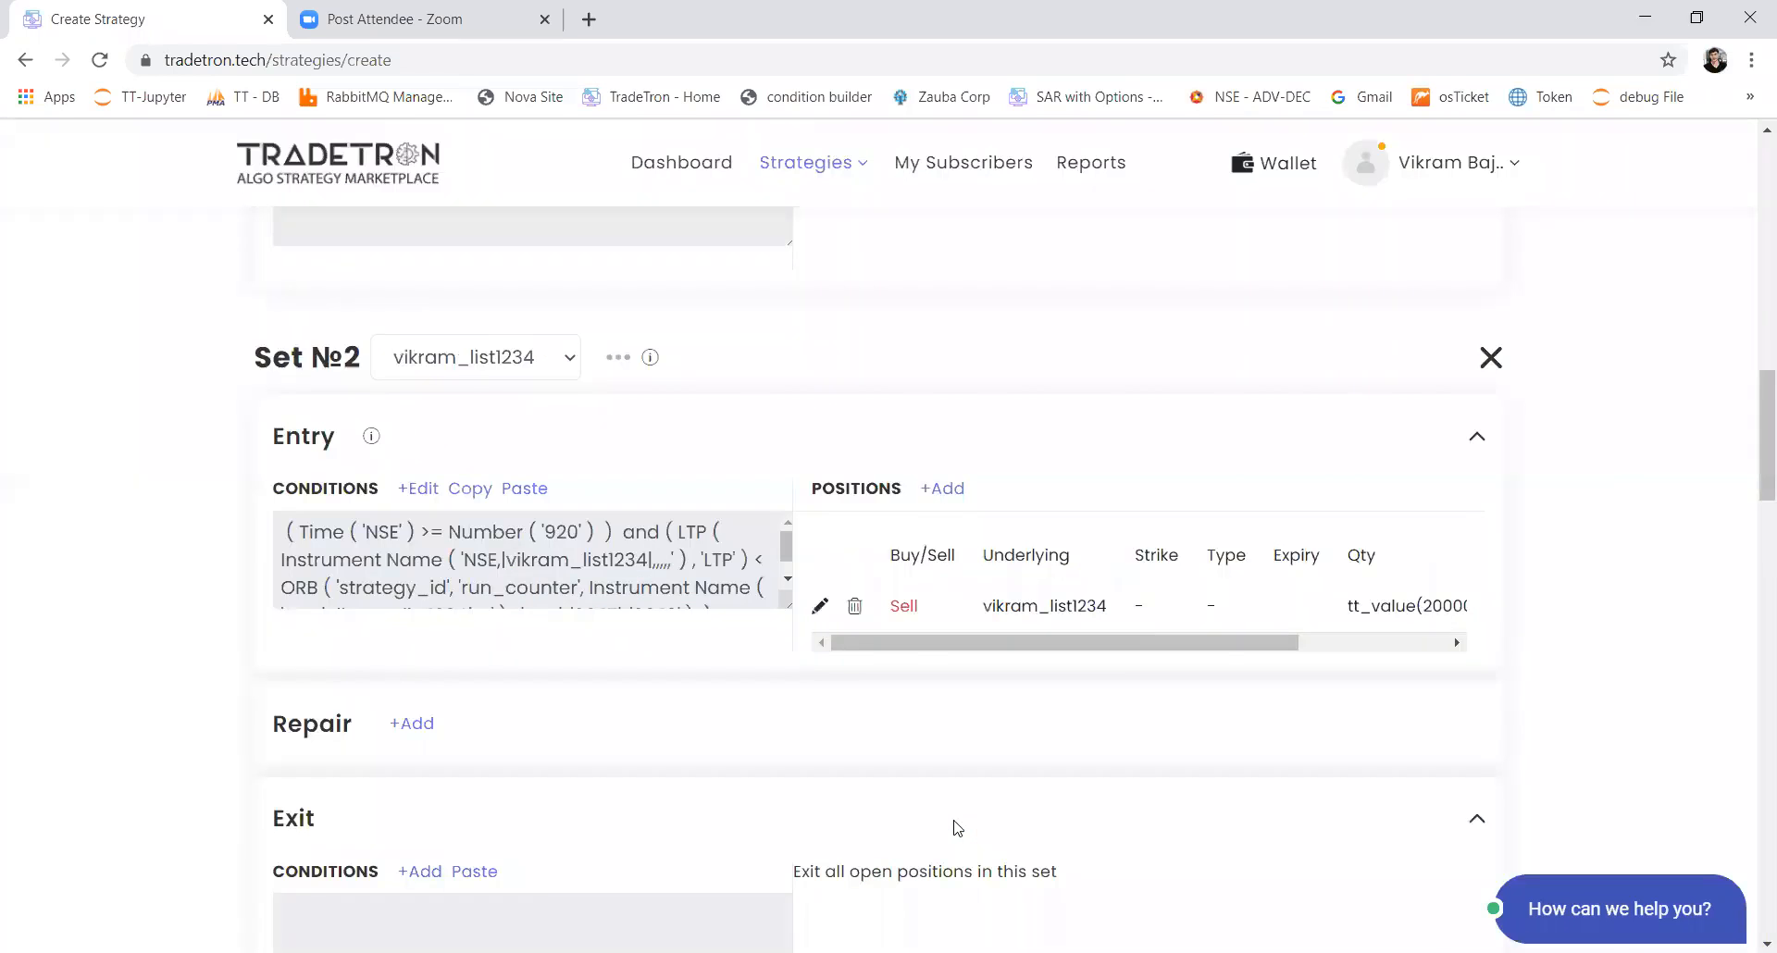
pyautogui.click(1039, 92)
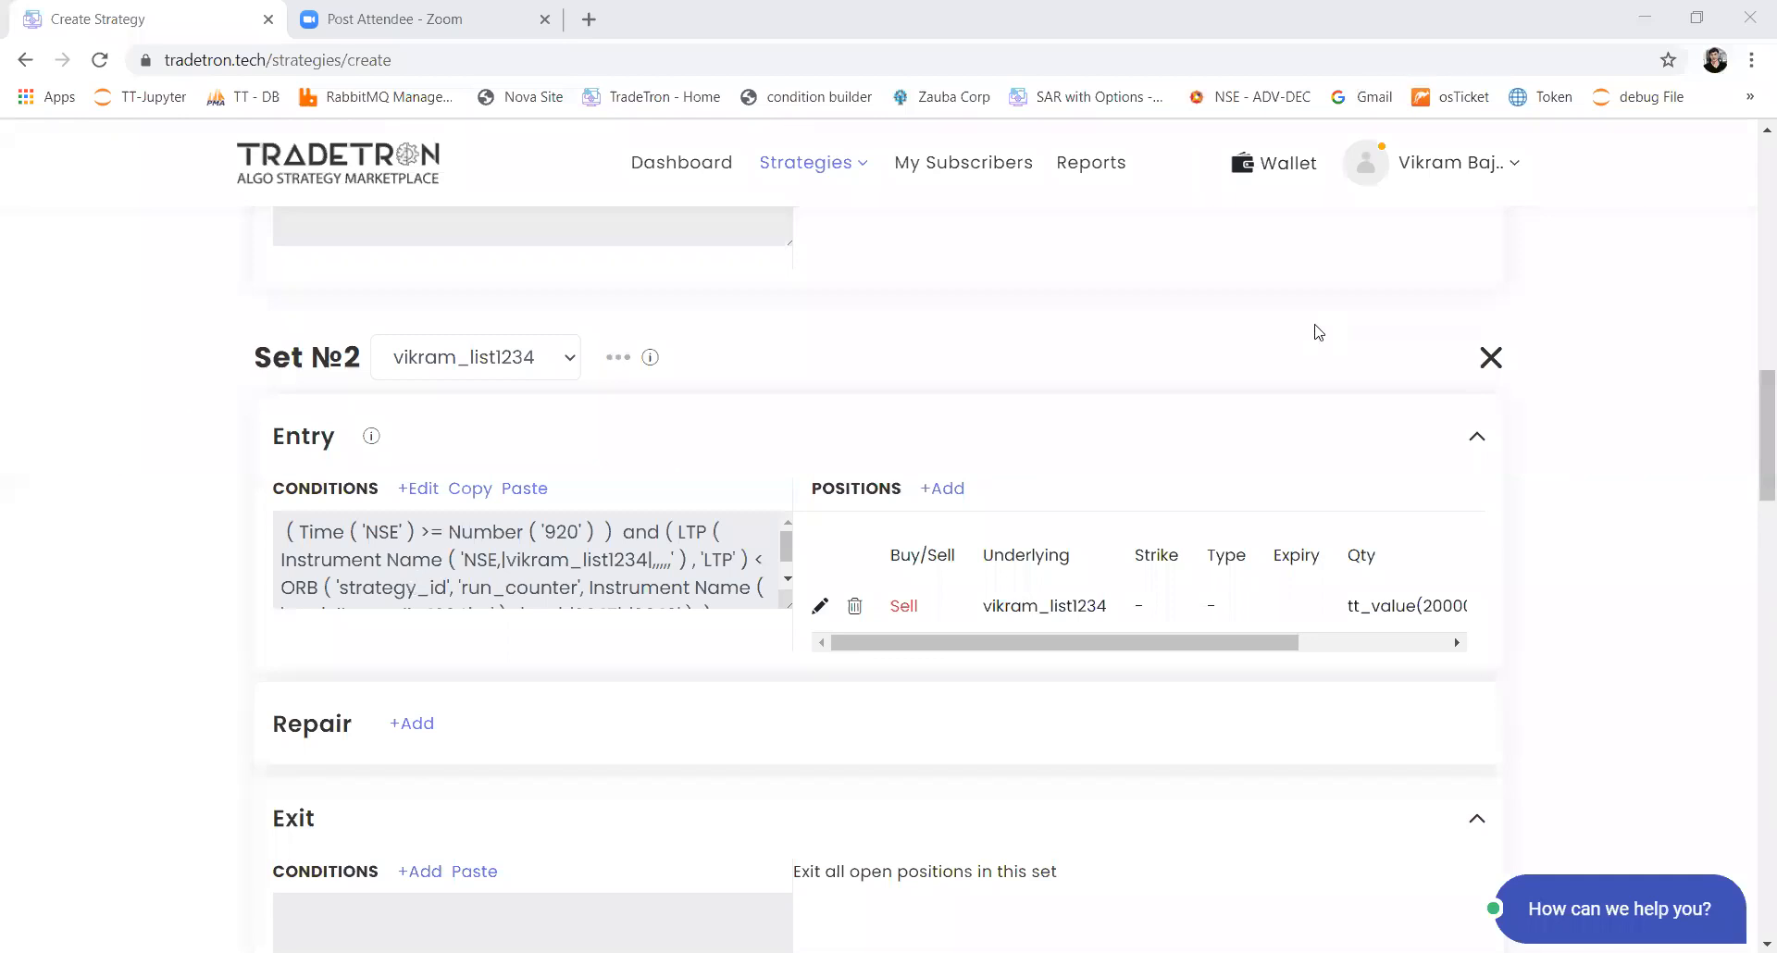
# Step: Add a third condition to Set 1's entry conditions and insert the Positions Detail keyword in it
pyautogui.scroll(5, 1754, 336)
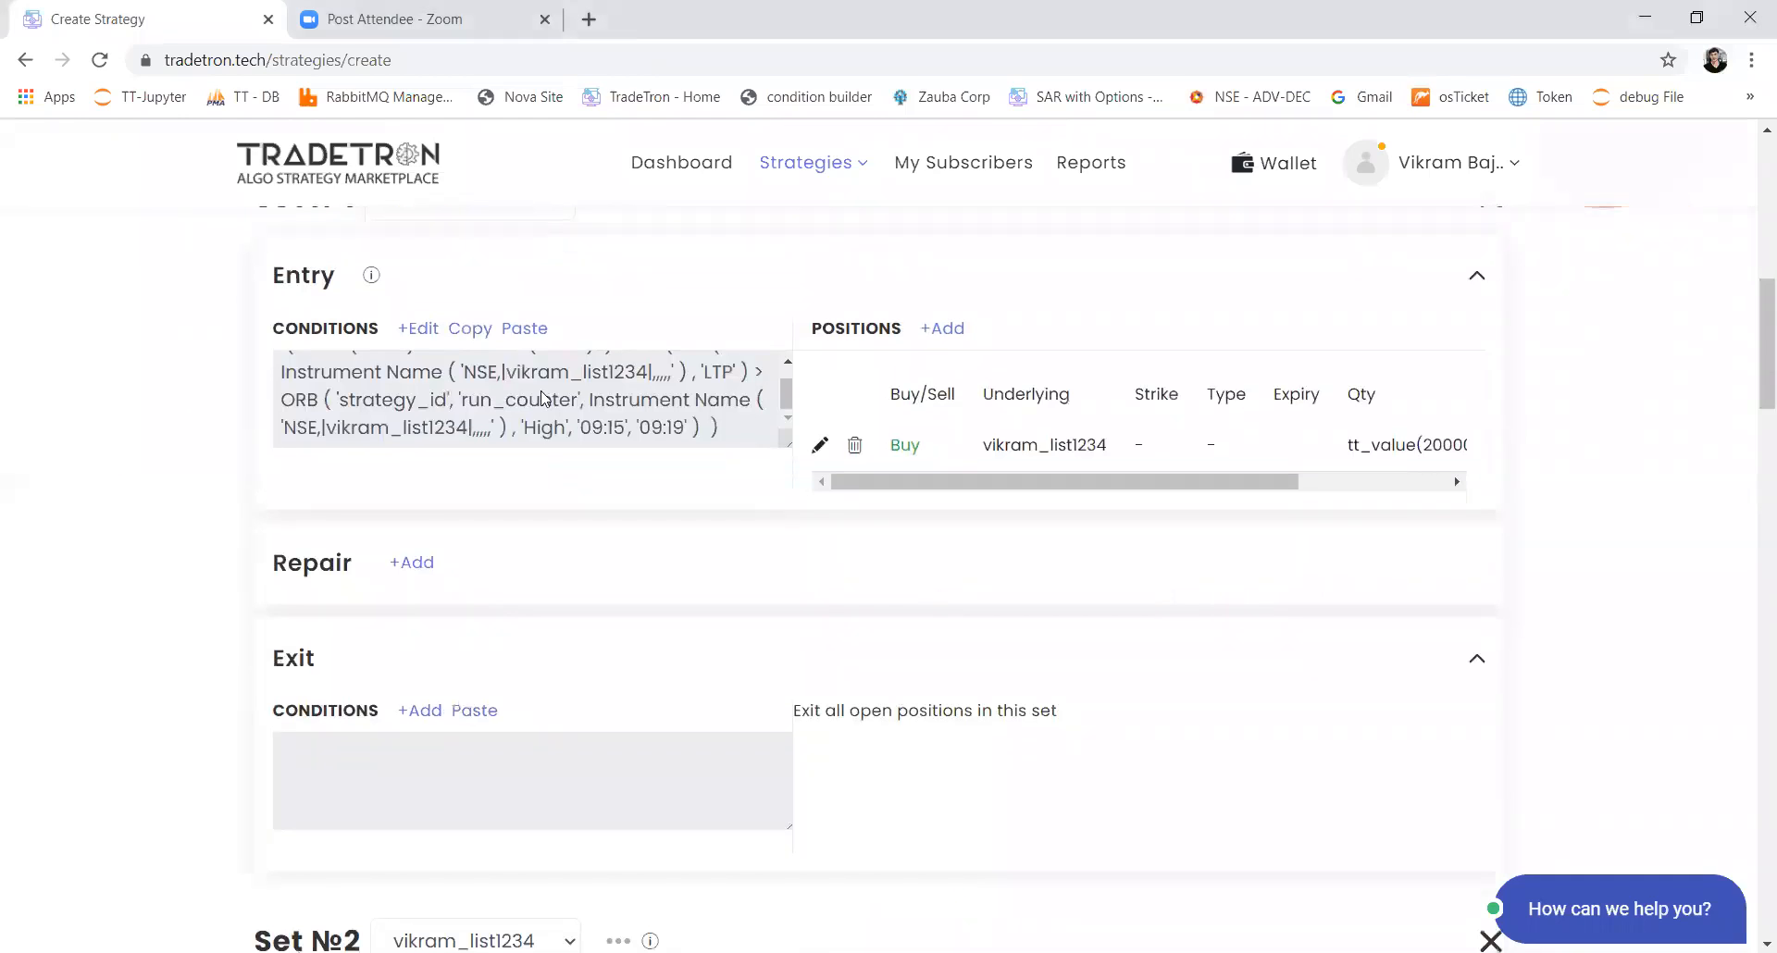
pyautogui.click(413, 331)
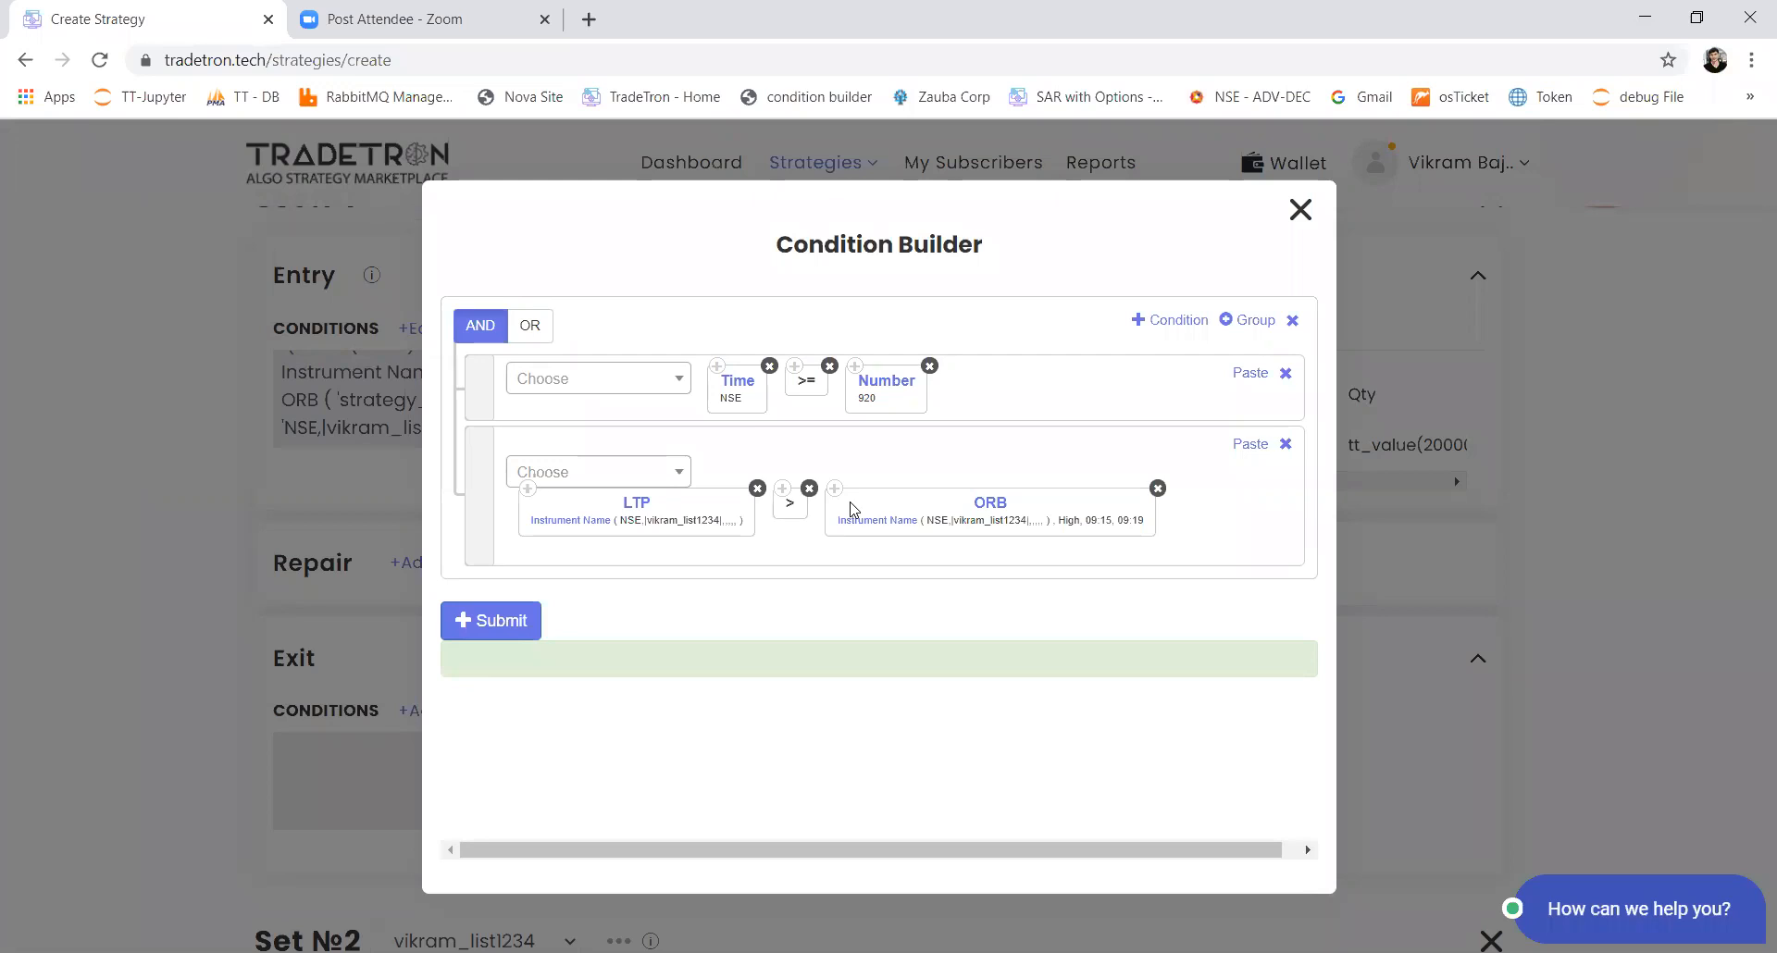
pyautogui.click(1172, 321)
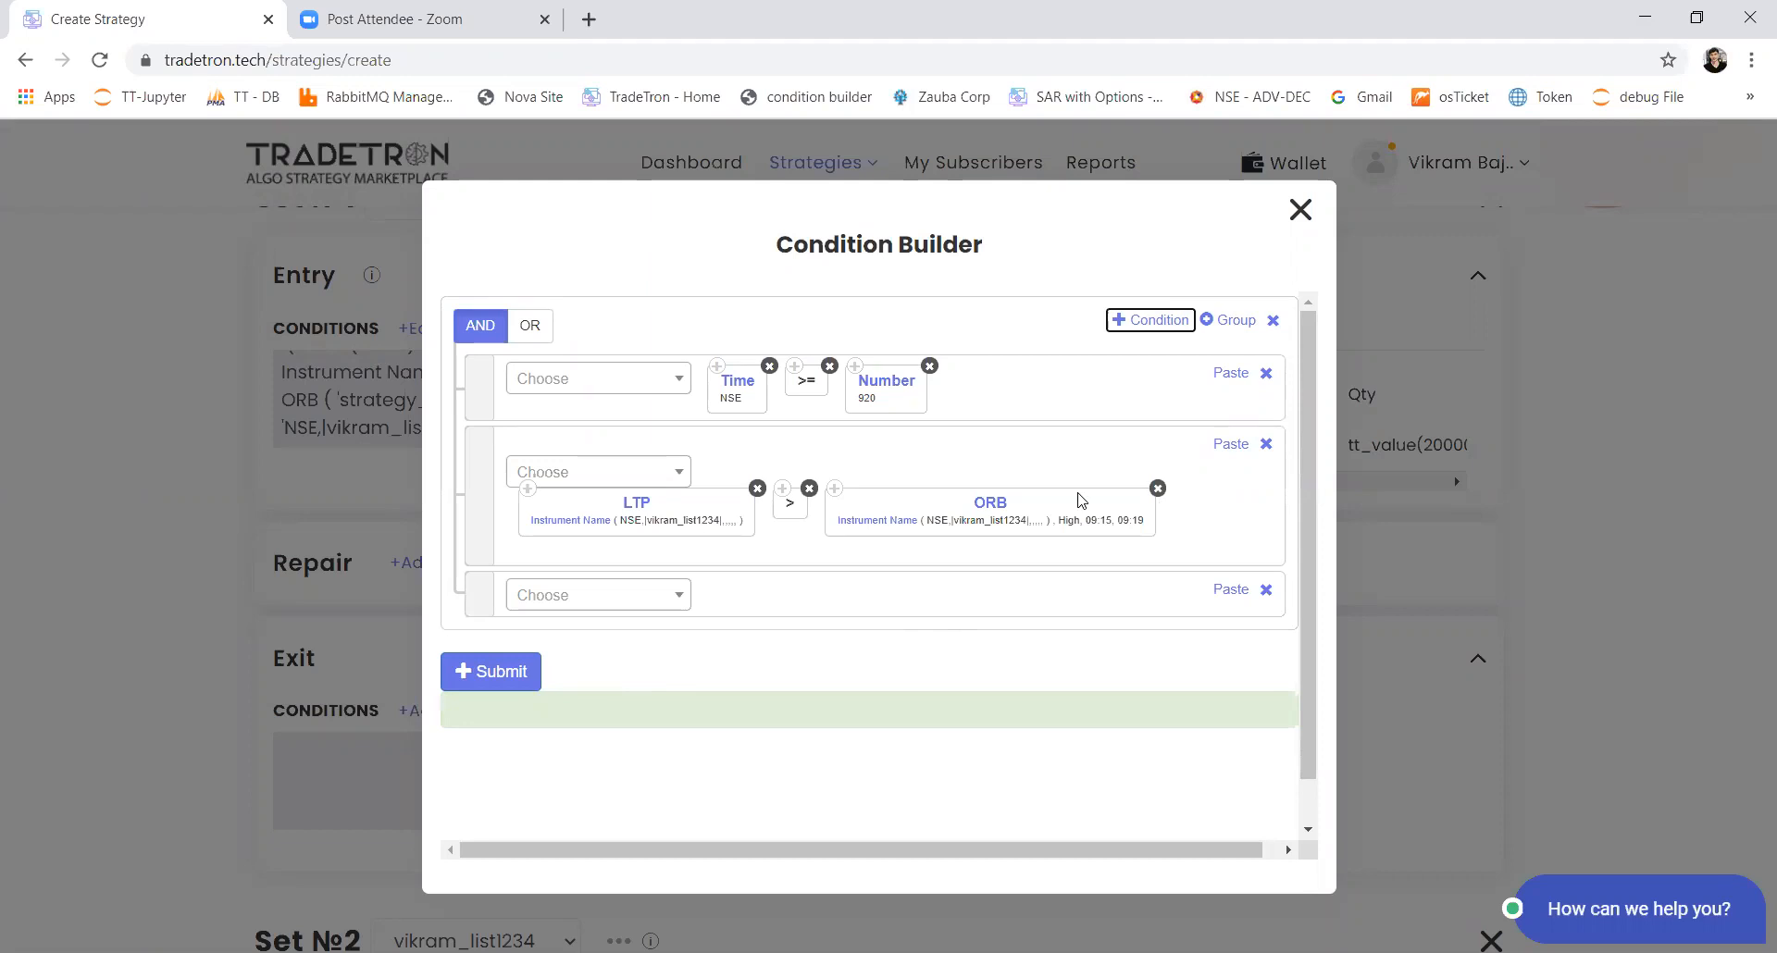
pyautogui.click(636, 600)
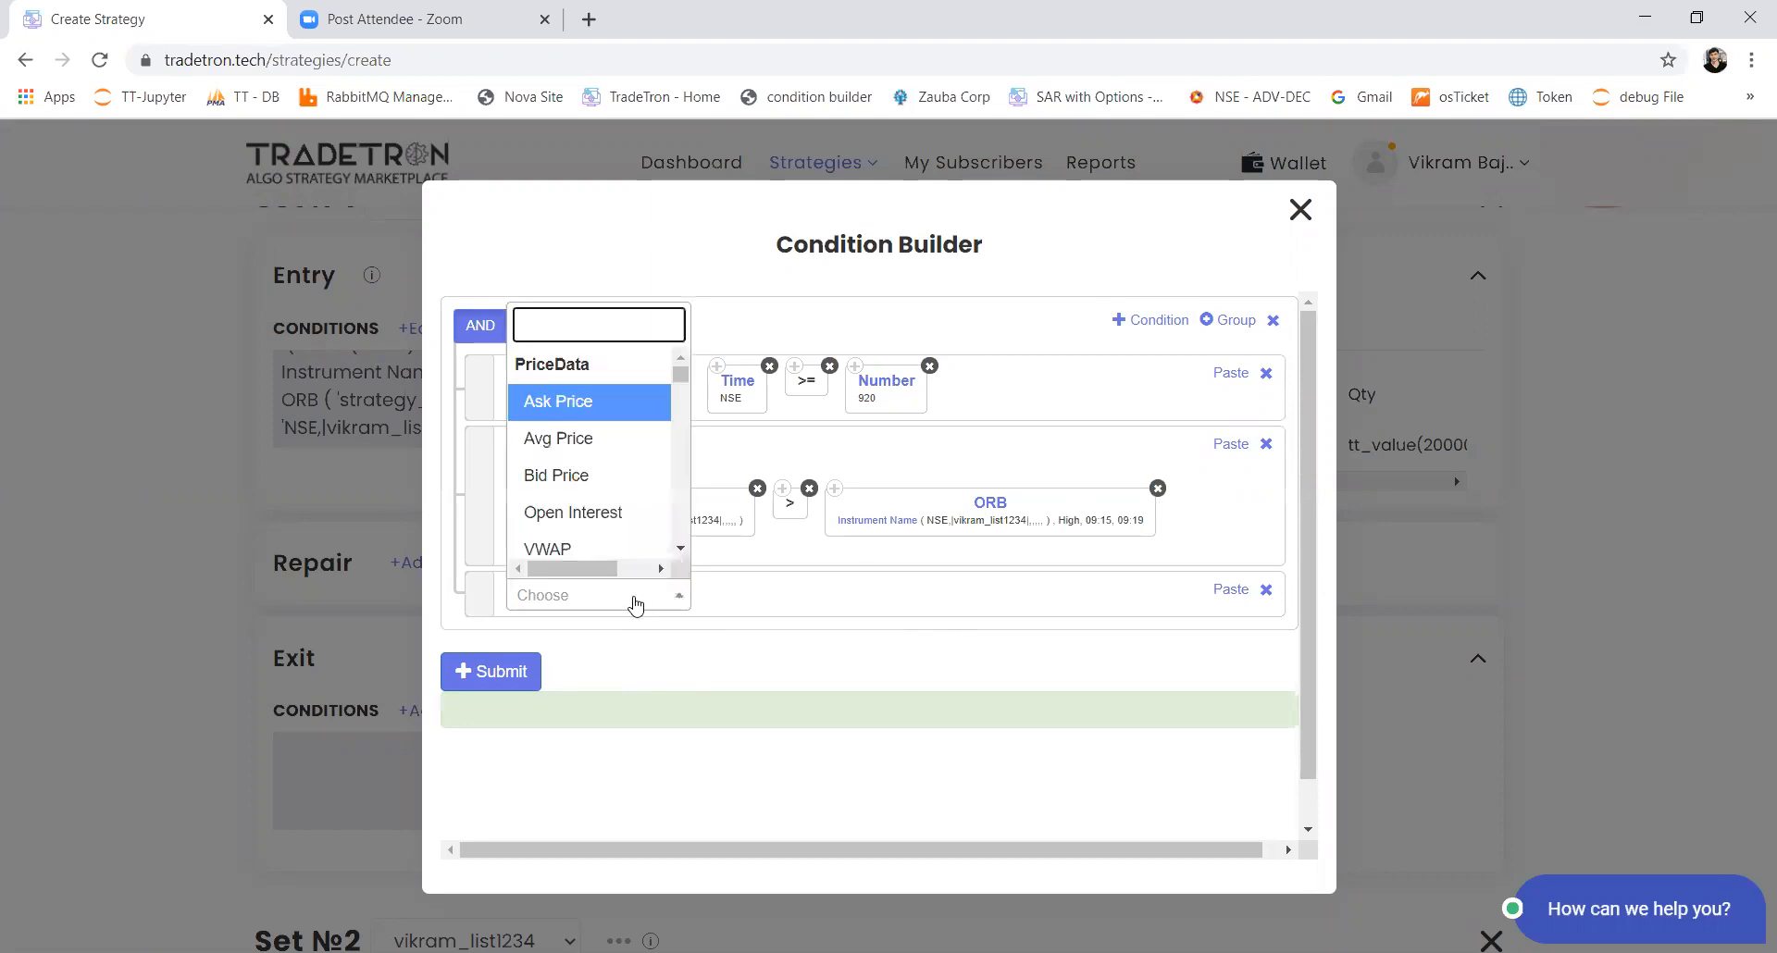
pyautogui.write('po')
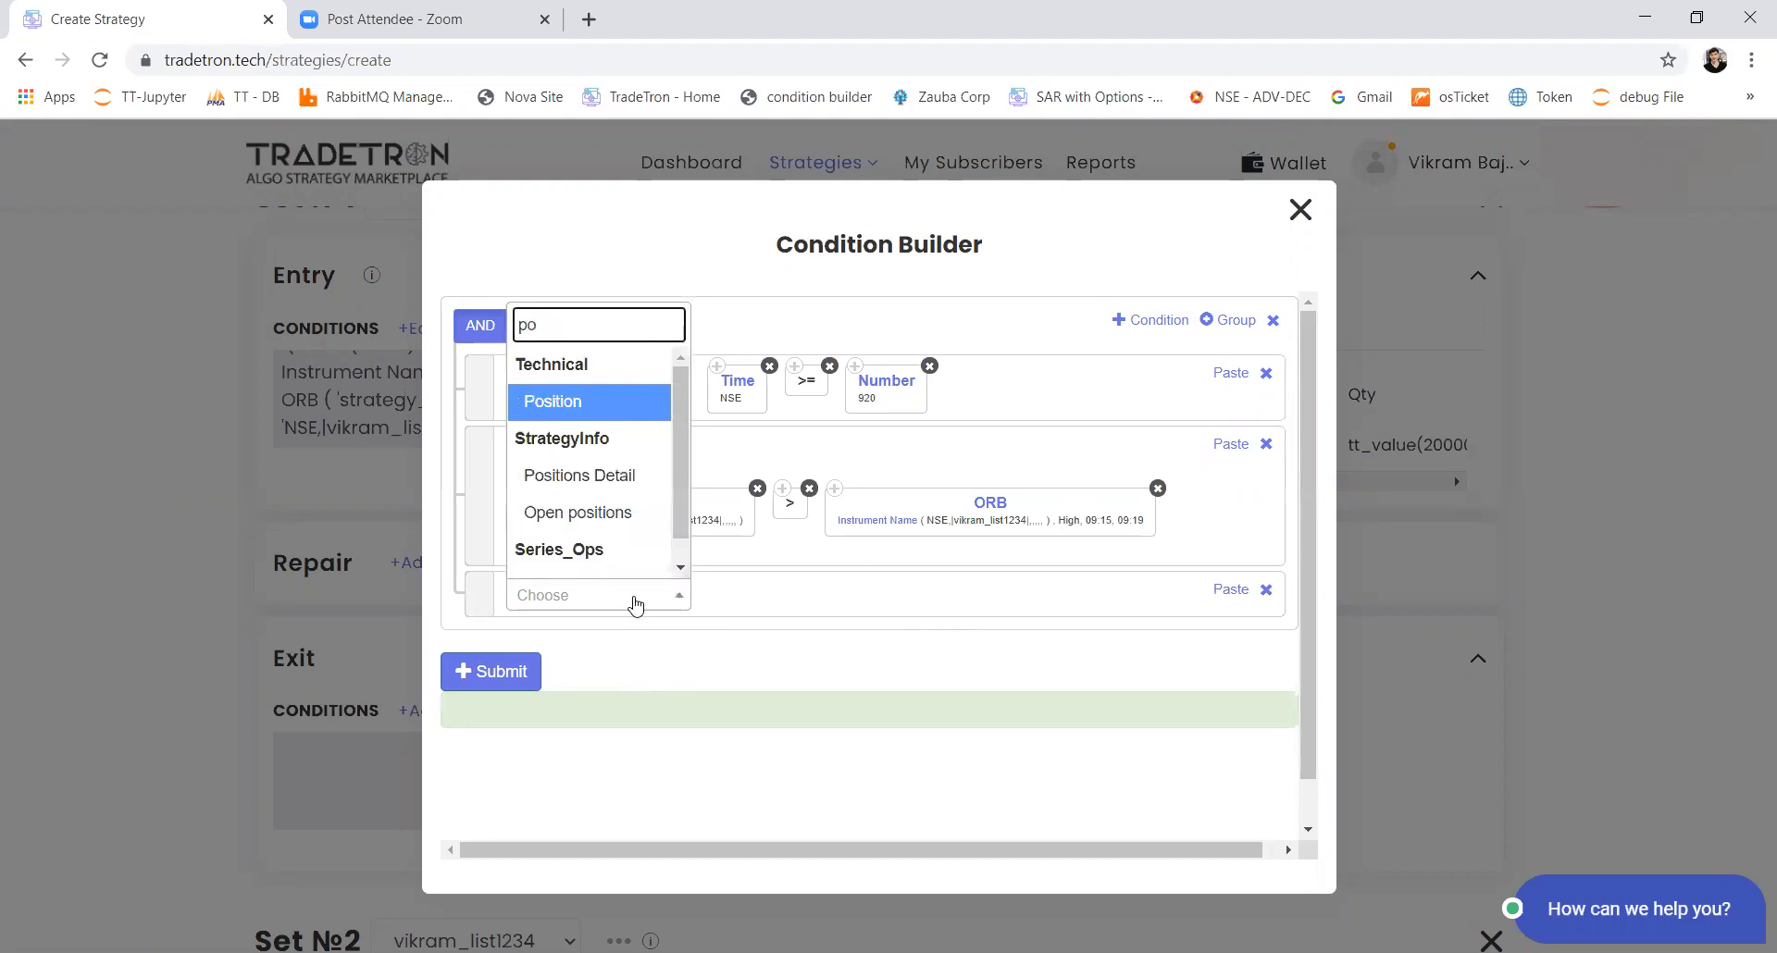
pyautogui.press('Down')
pyautogui.press('Return')
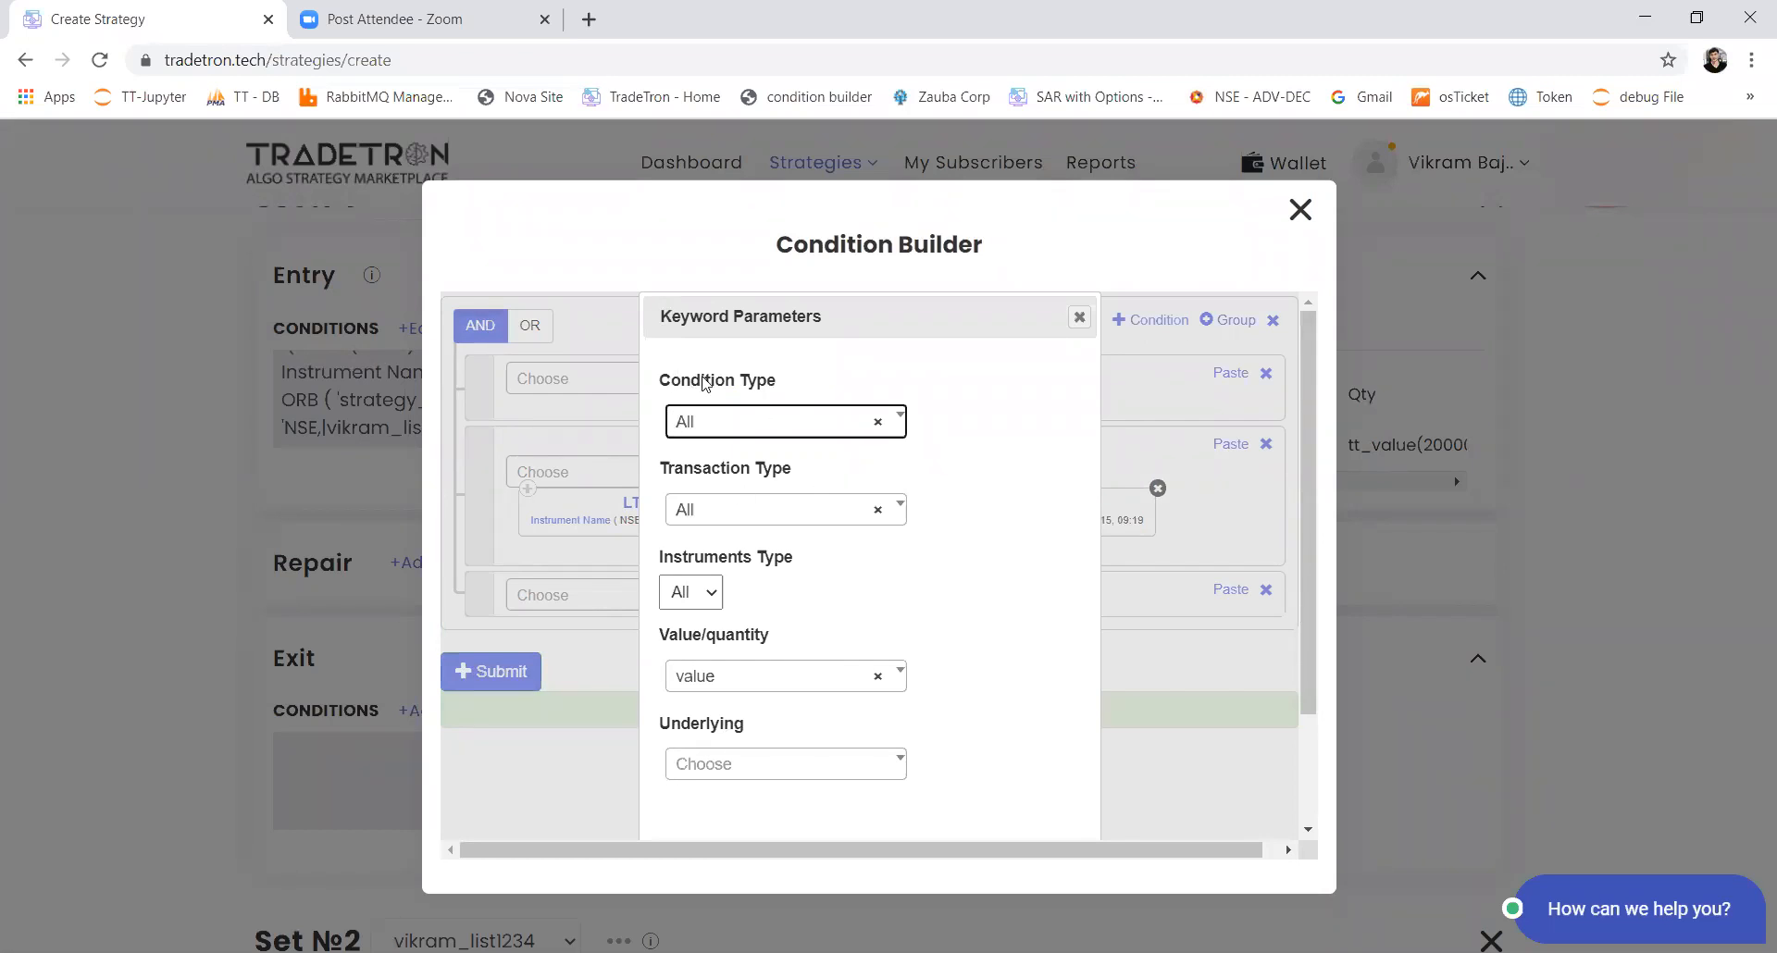
# Step: Set the transaction type of Set 1's Positions Detail keyword to B
pyautogui.moveTo(787, 379); pyautogui.dragTo(693, 383)
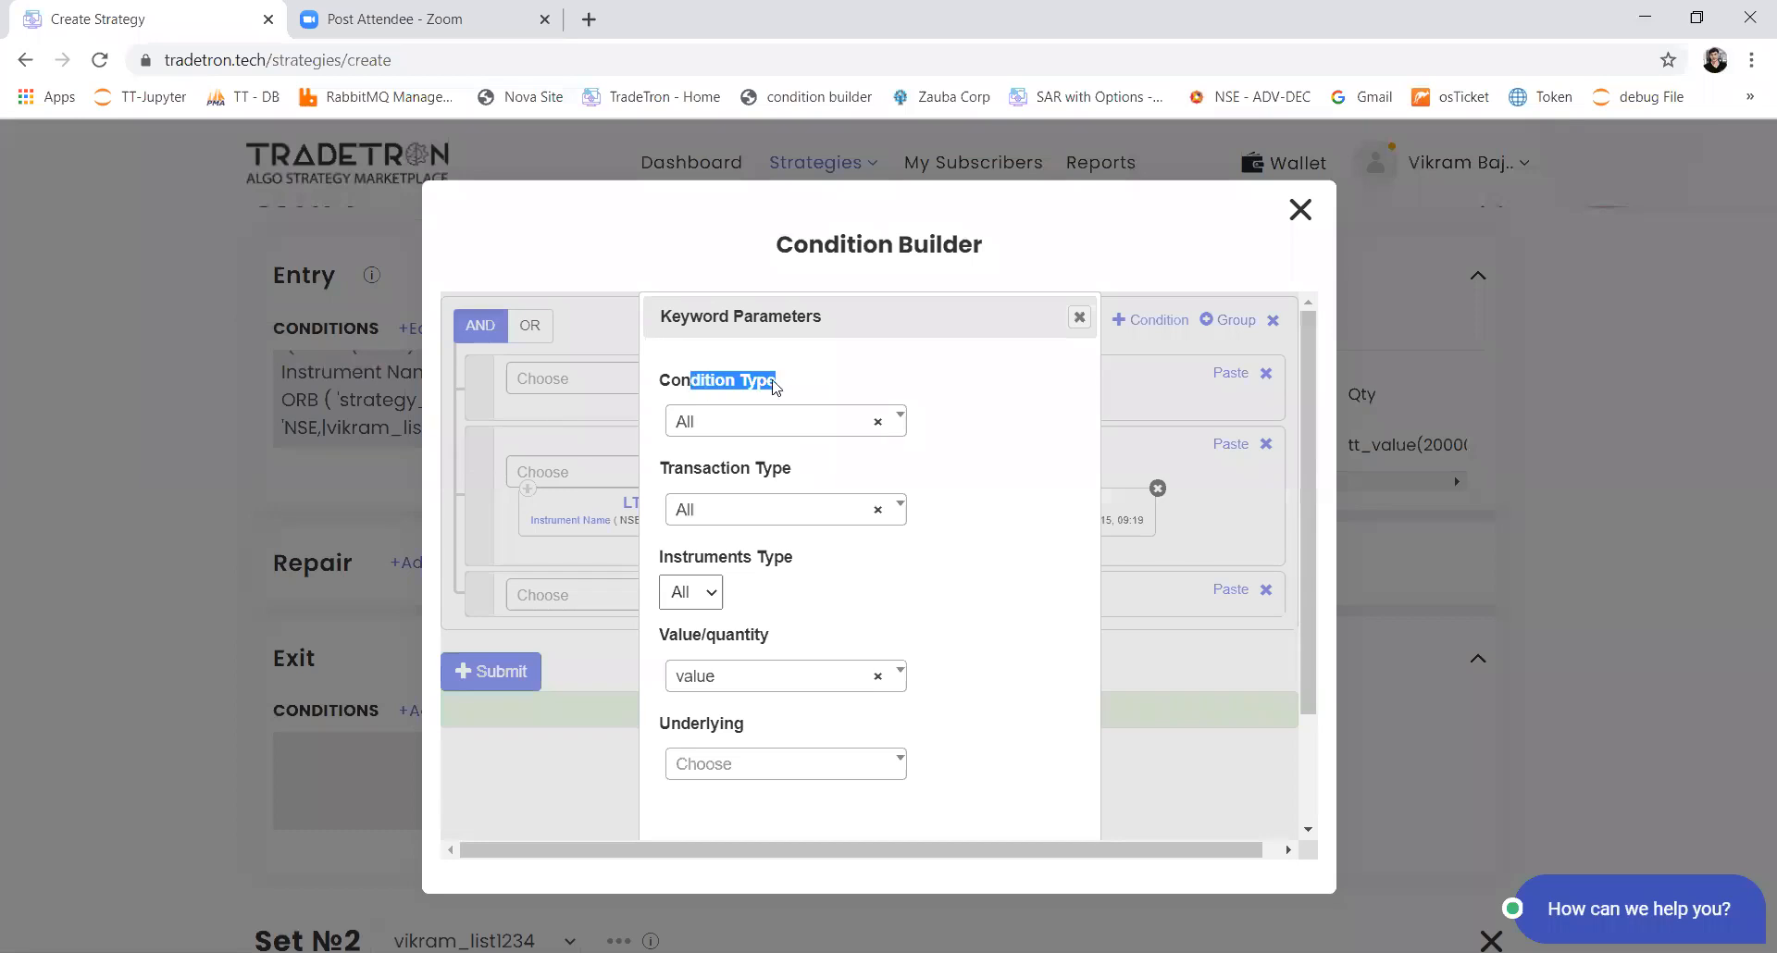
pyautogui.moveTo(807, 470); pyautogui.dragTo(690, 483)
pyautogui.click(753, 511)
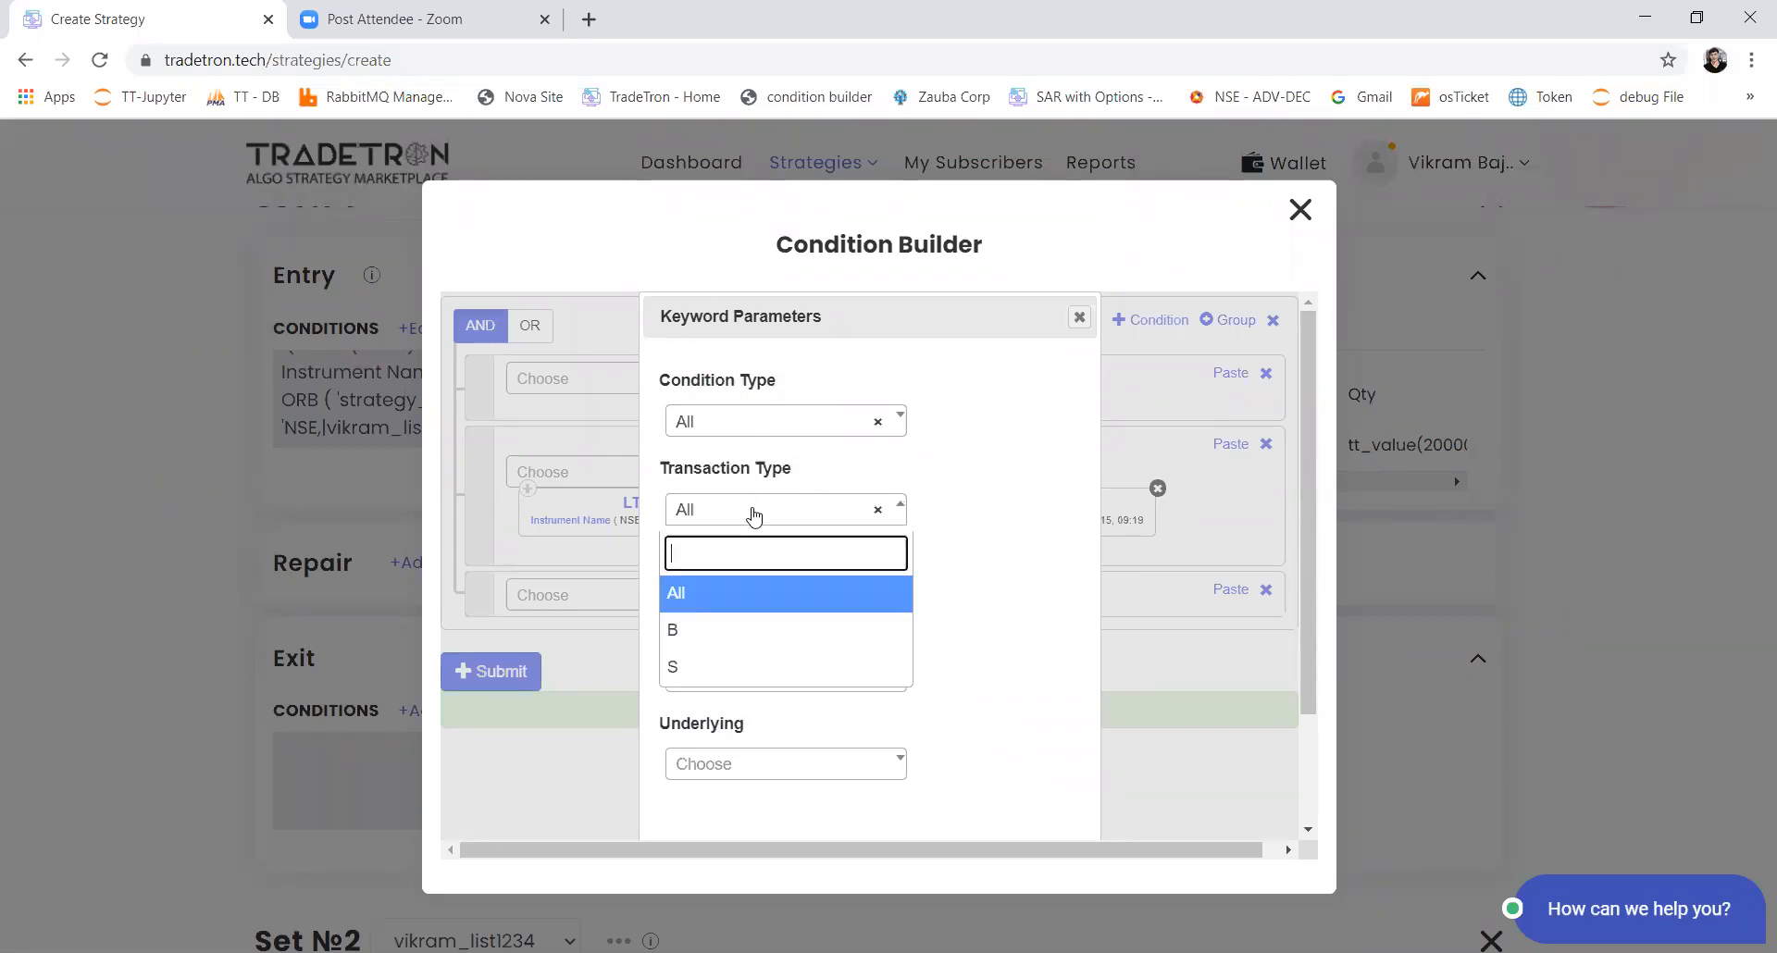
pyautogui.click(731, 628)
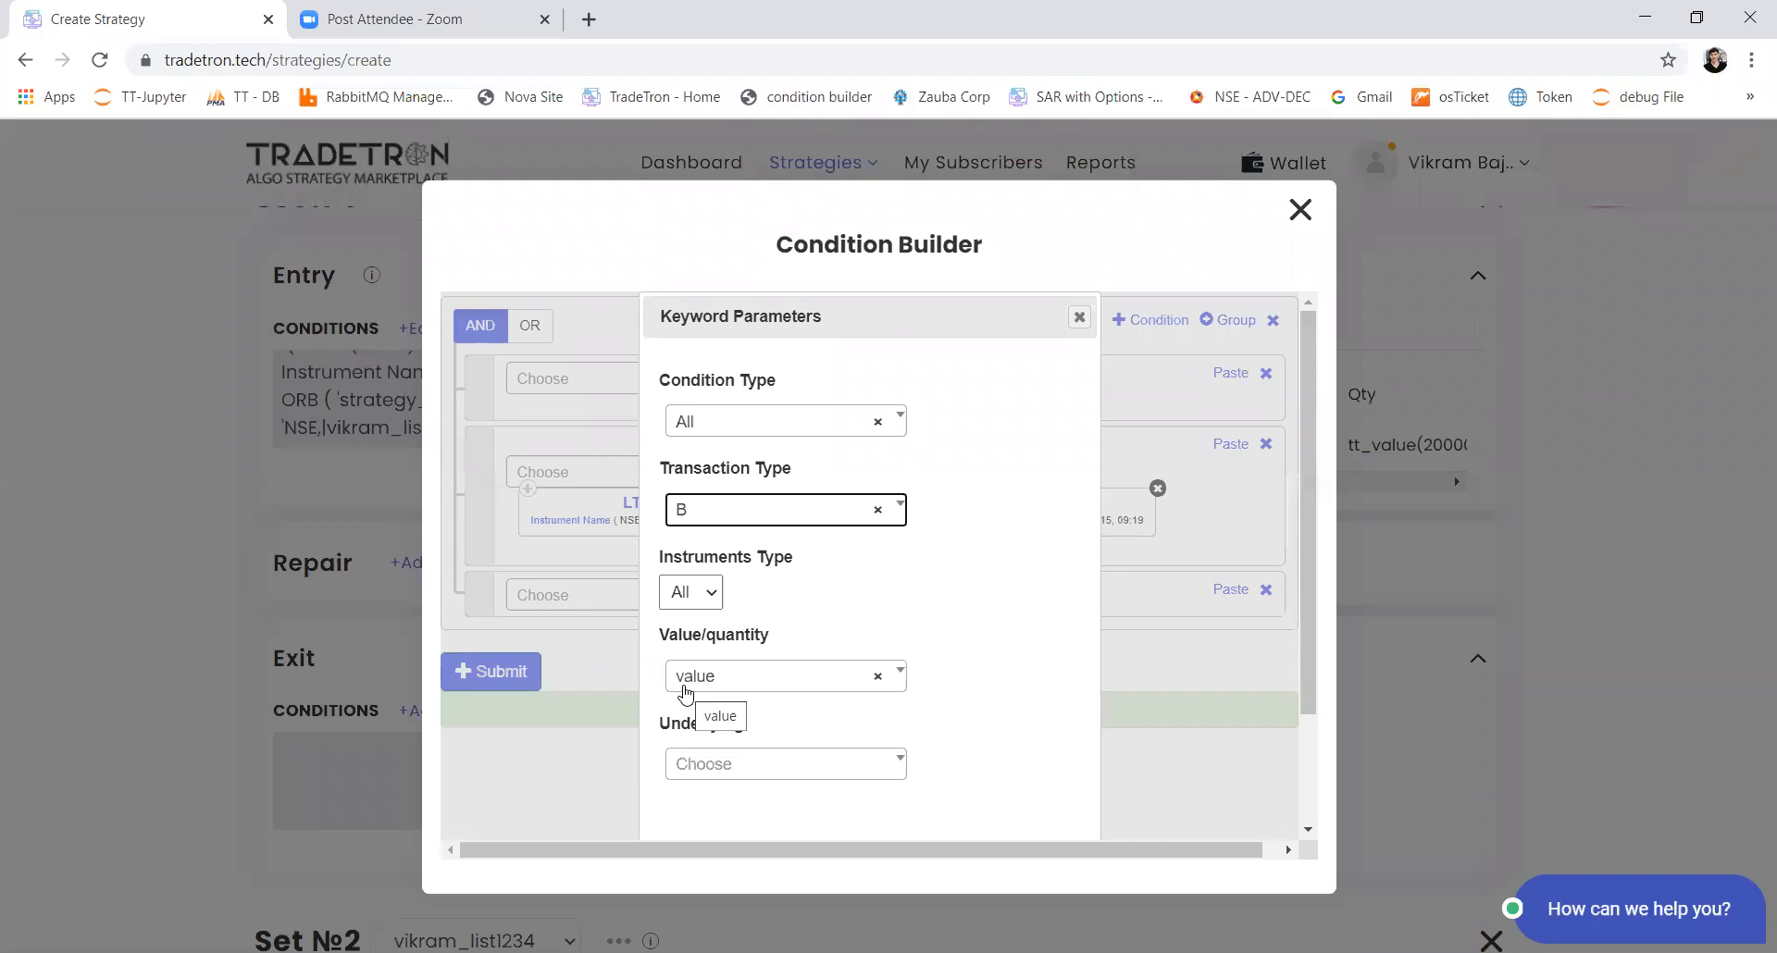
pyautogui.click(708, 512)
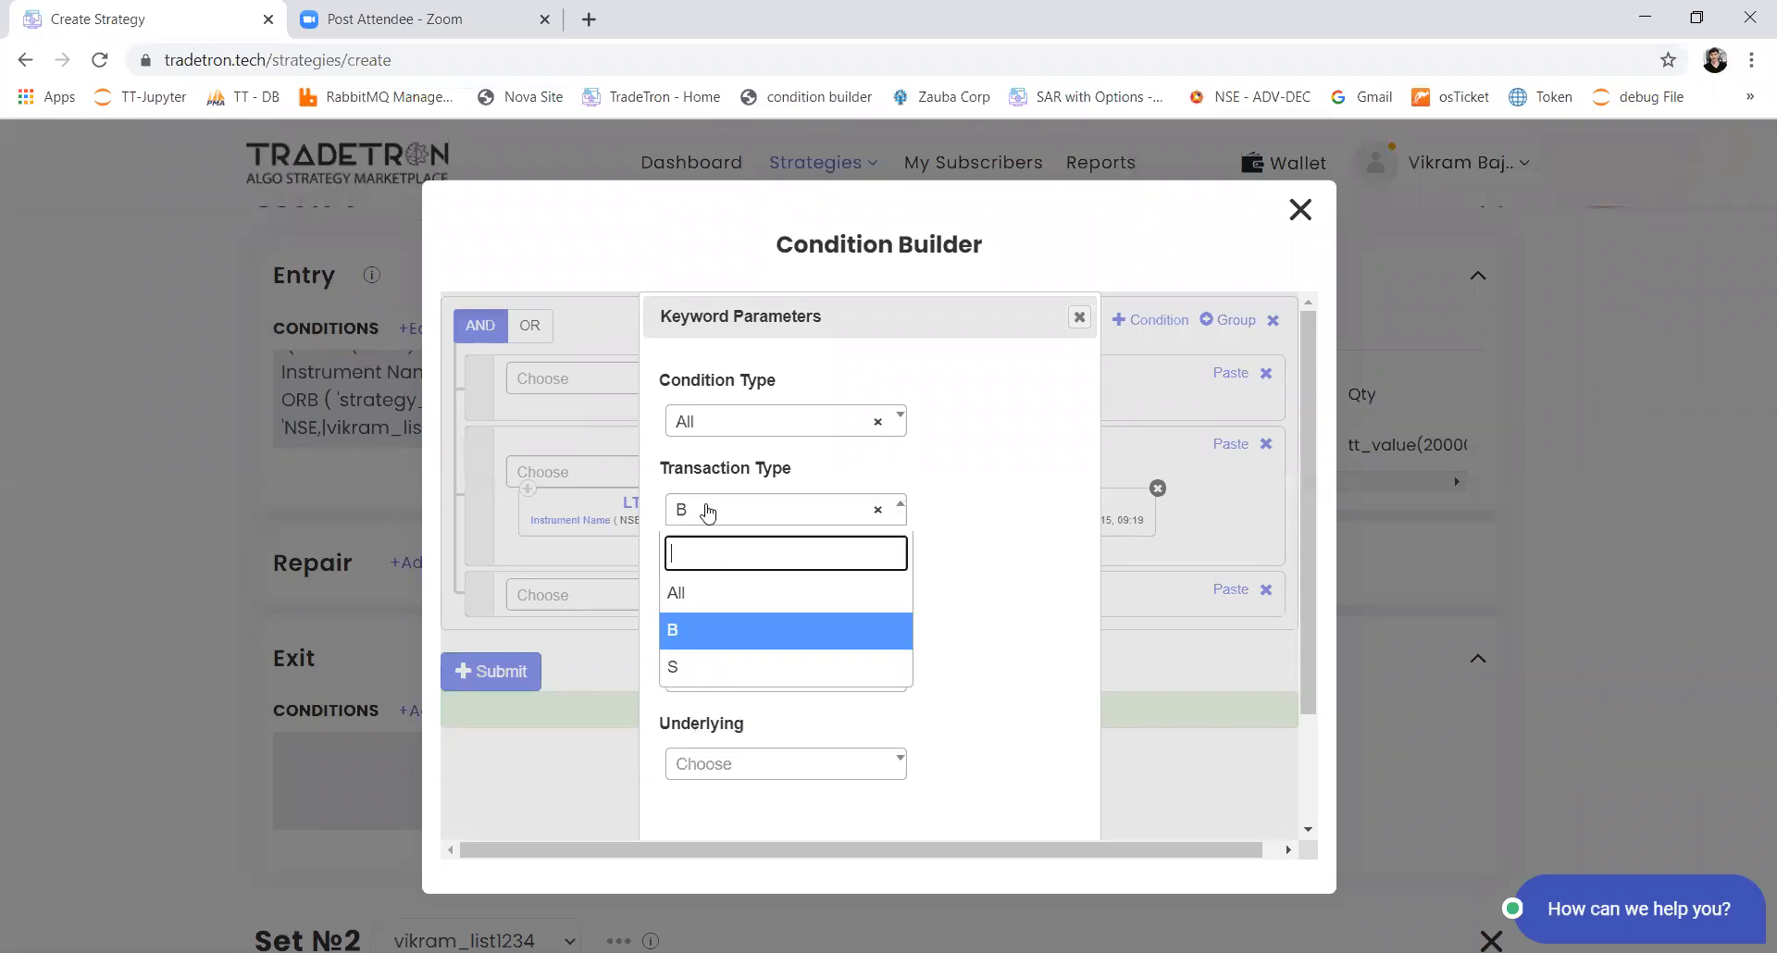
pyautogui.click(734, 632)
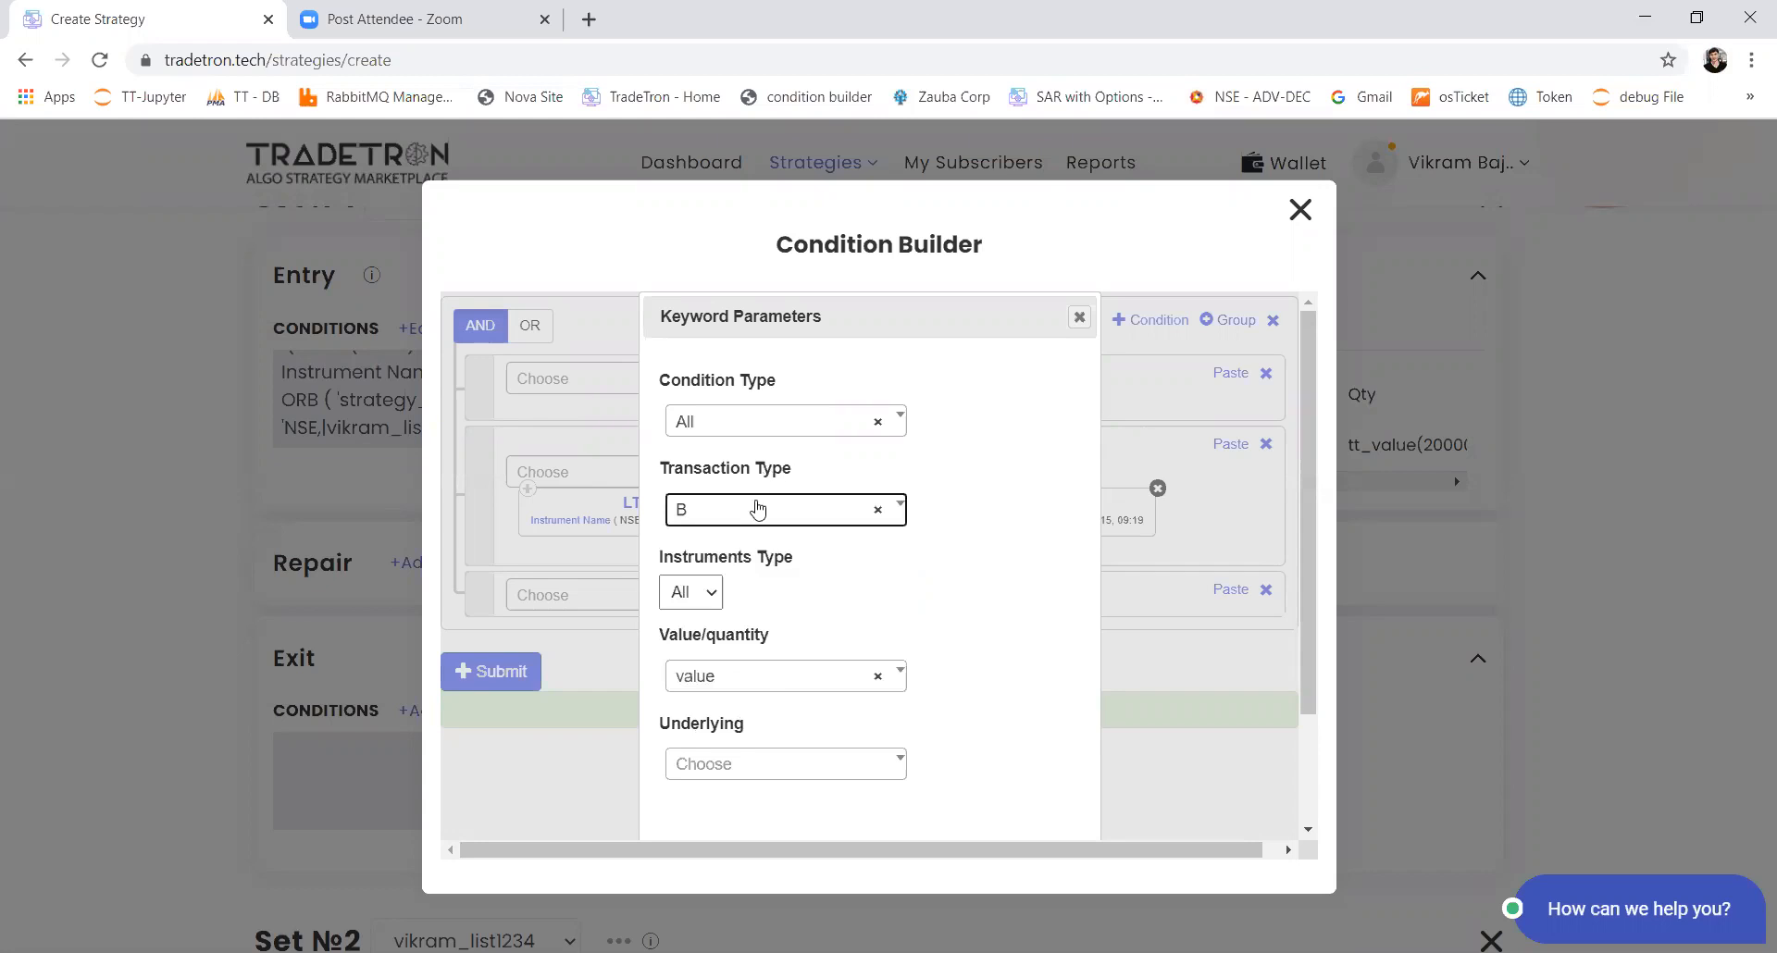
# Step: Choose the custom stock list used in Set 1 as the Positions Detail underlying
pyautogui.click(739, 774)
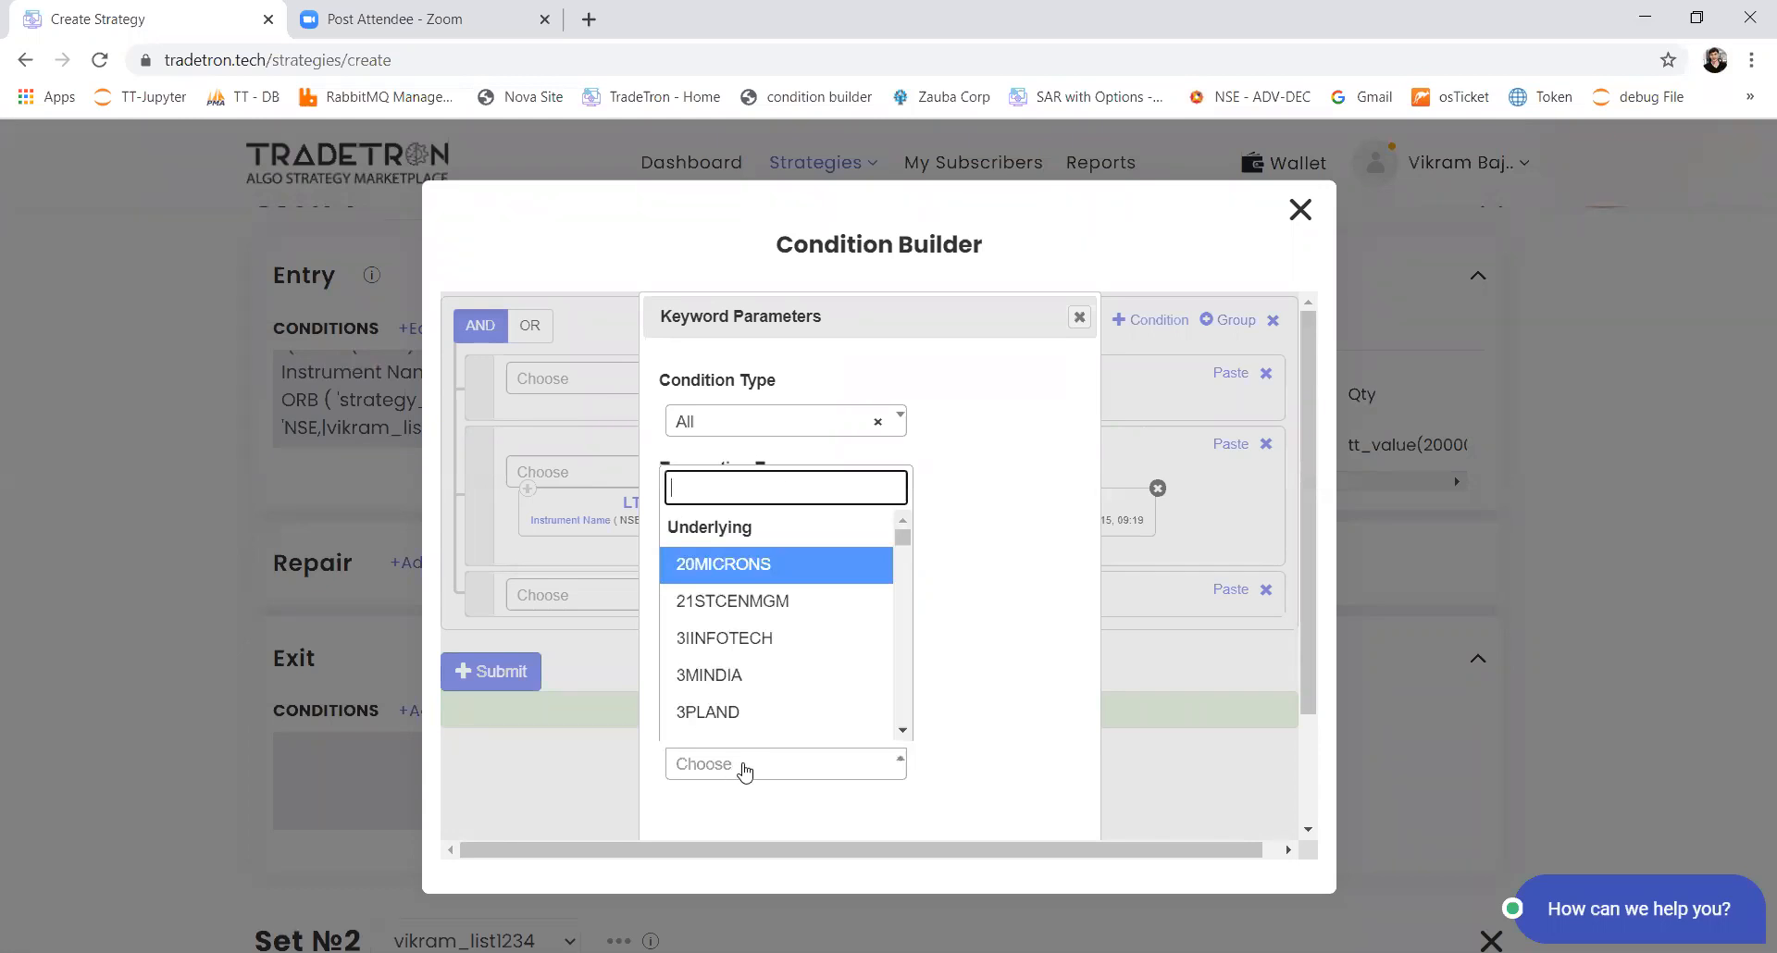
pyautogui.write('list - v')
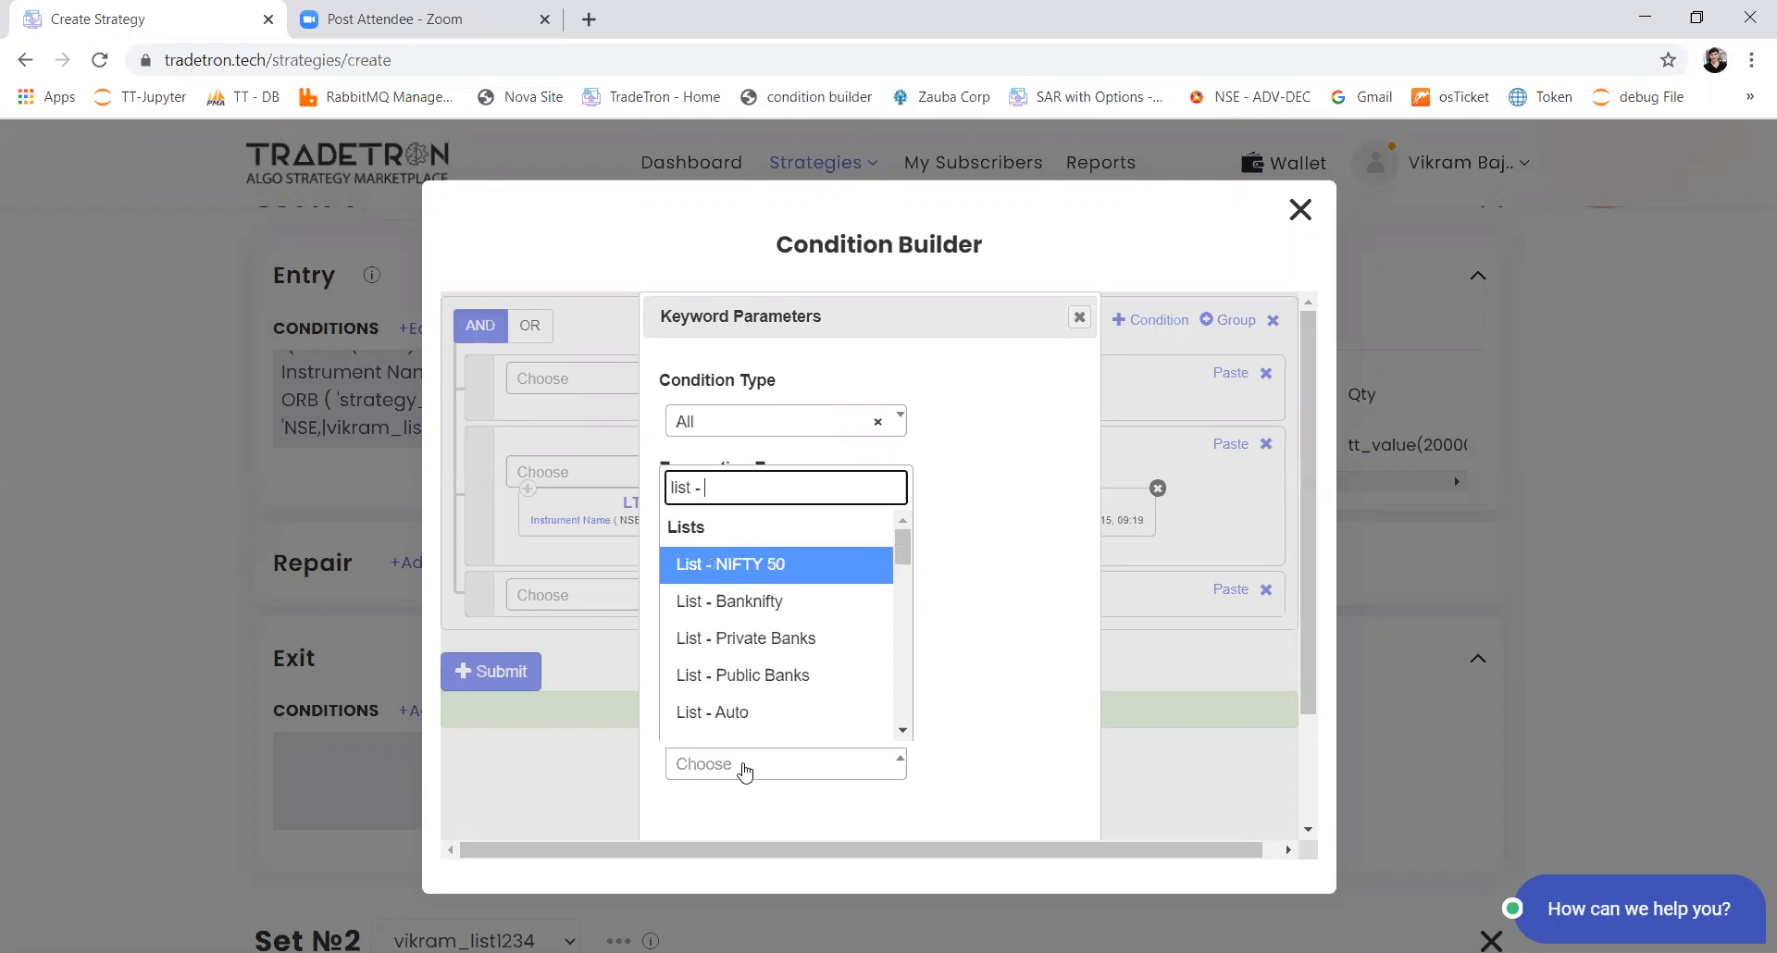
pyautogui.press('Down')
pyautogui.press('Down')
pyautogui.press('Down')
pyautogui.press('Down')
pyautogui.press('Down')
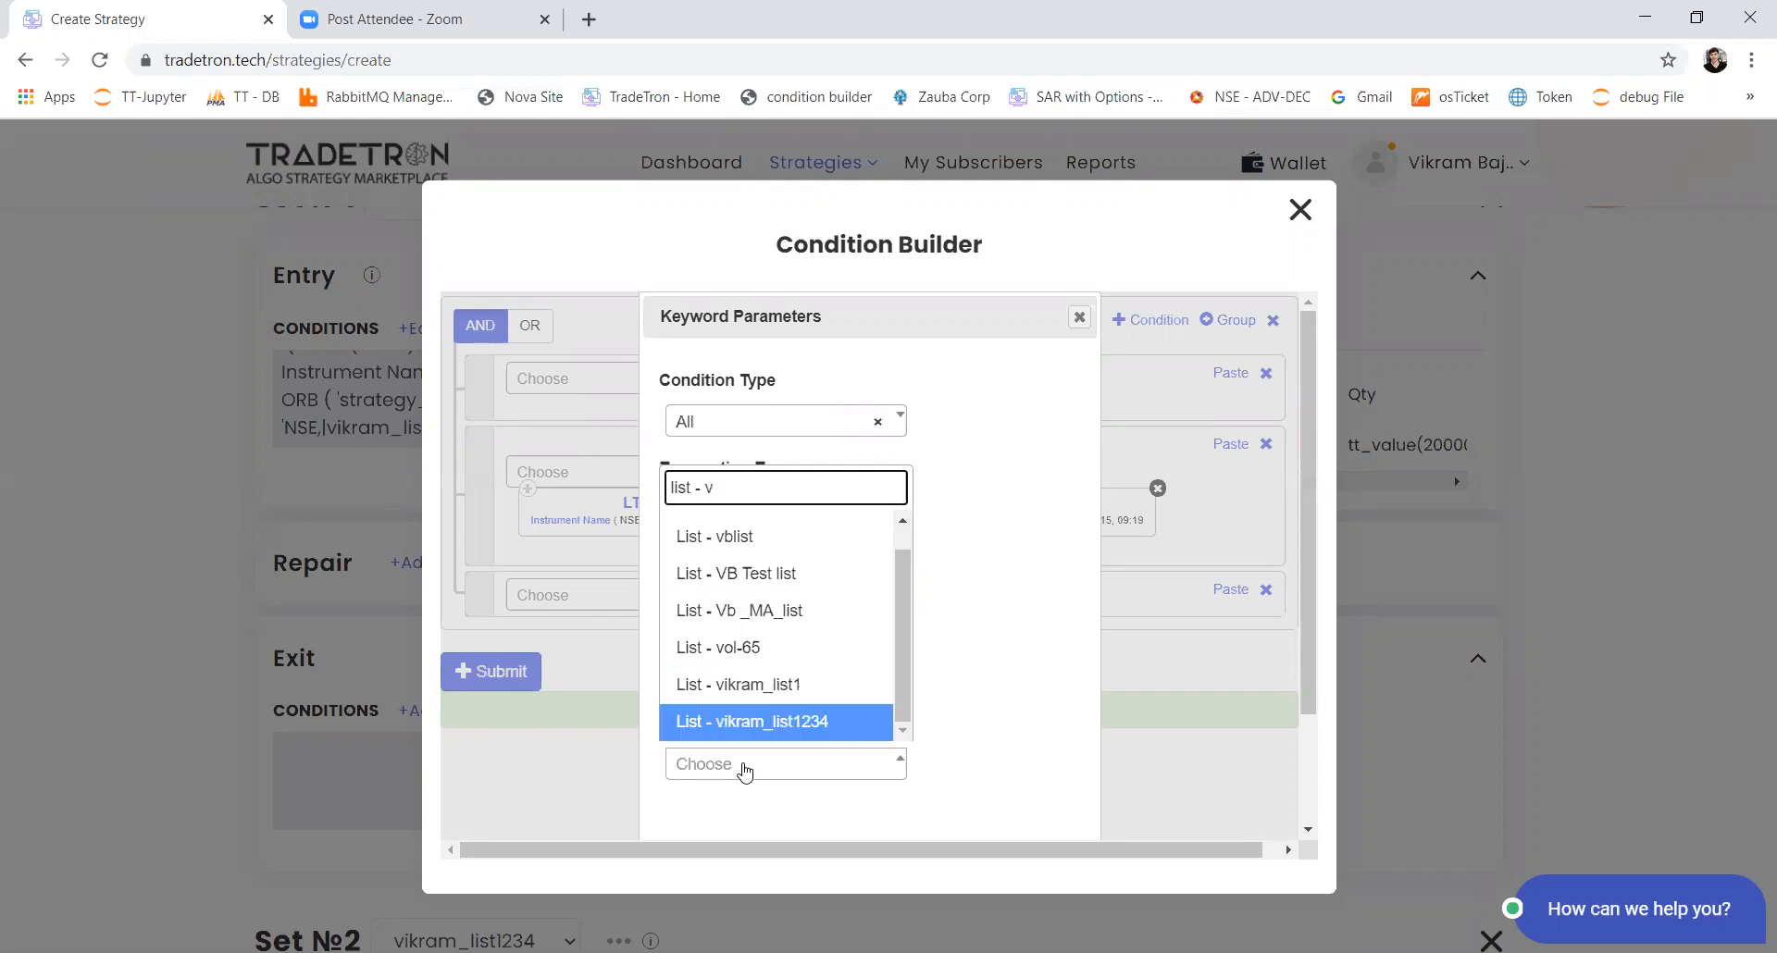
pyautogui.press('Return')
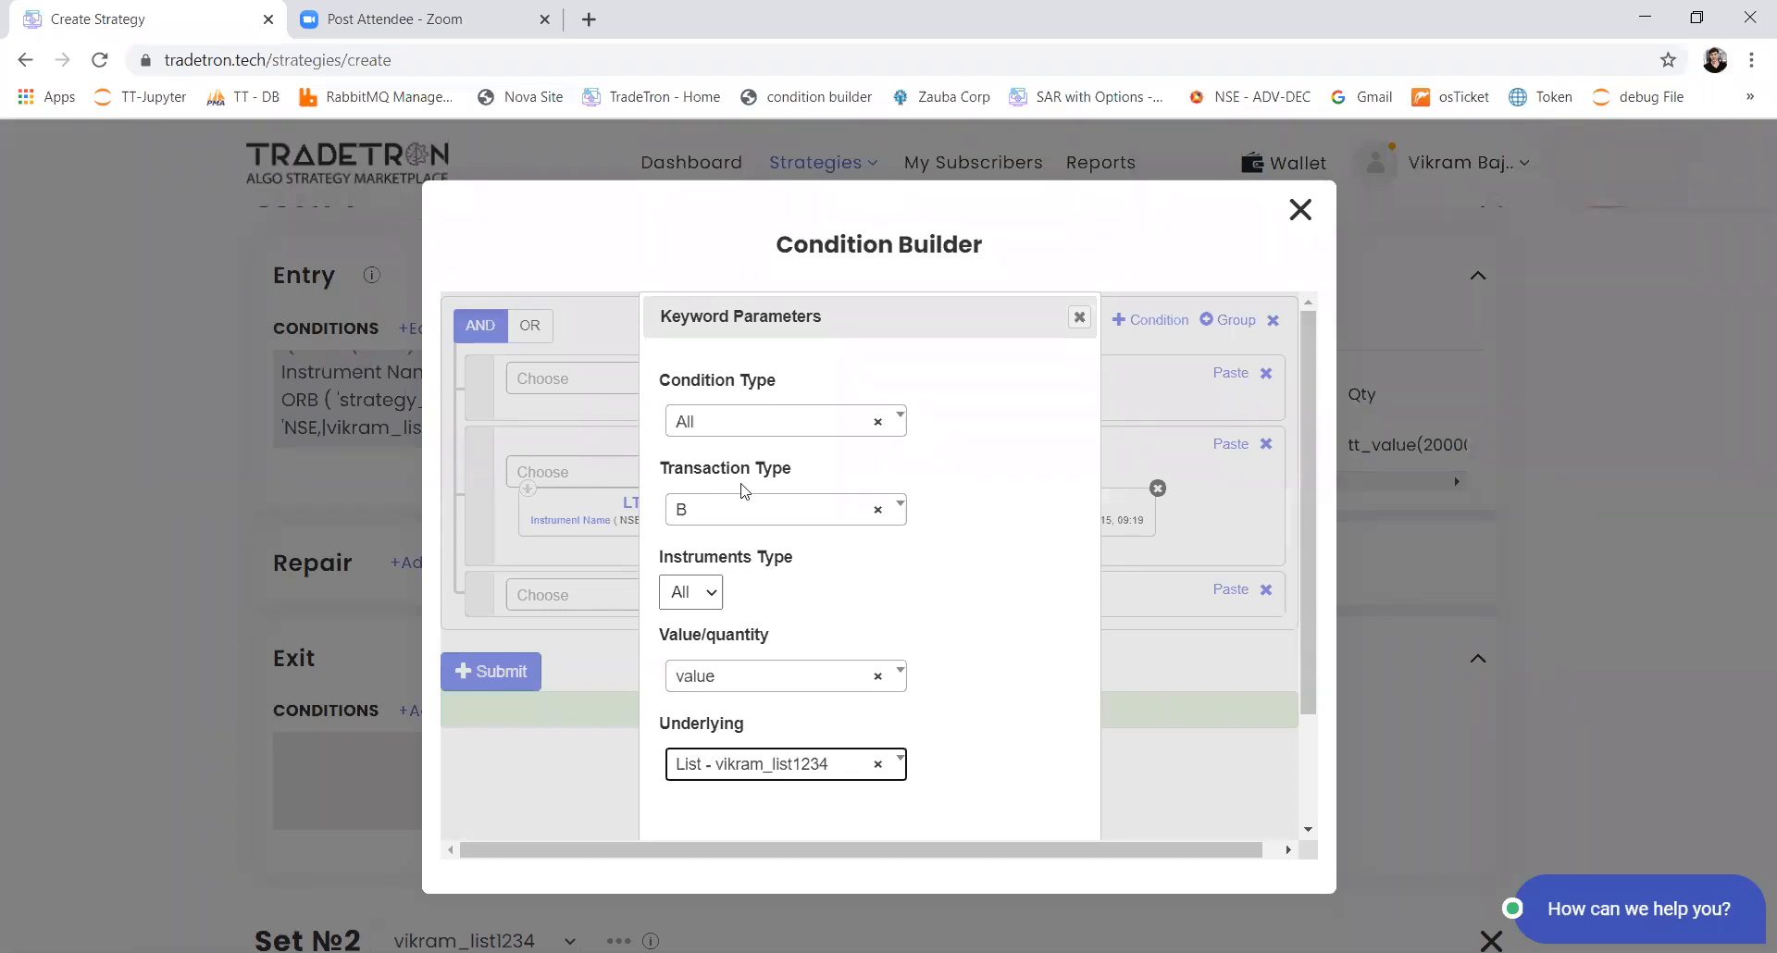
# Step: Set the Positions Detail condition type to Entry, with instruments type All and value as the measure, and confirm the parameters
pyautogui.click(699, 597)
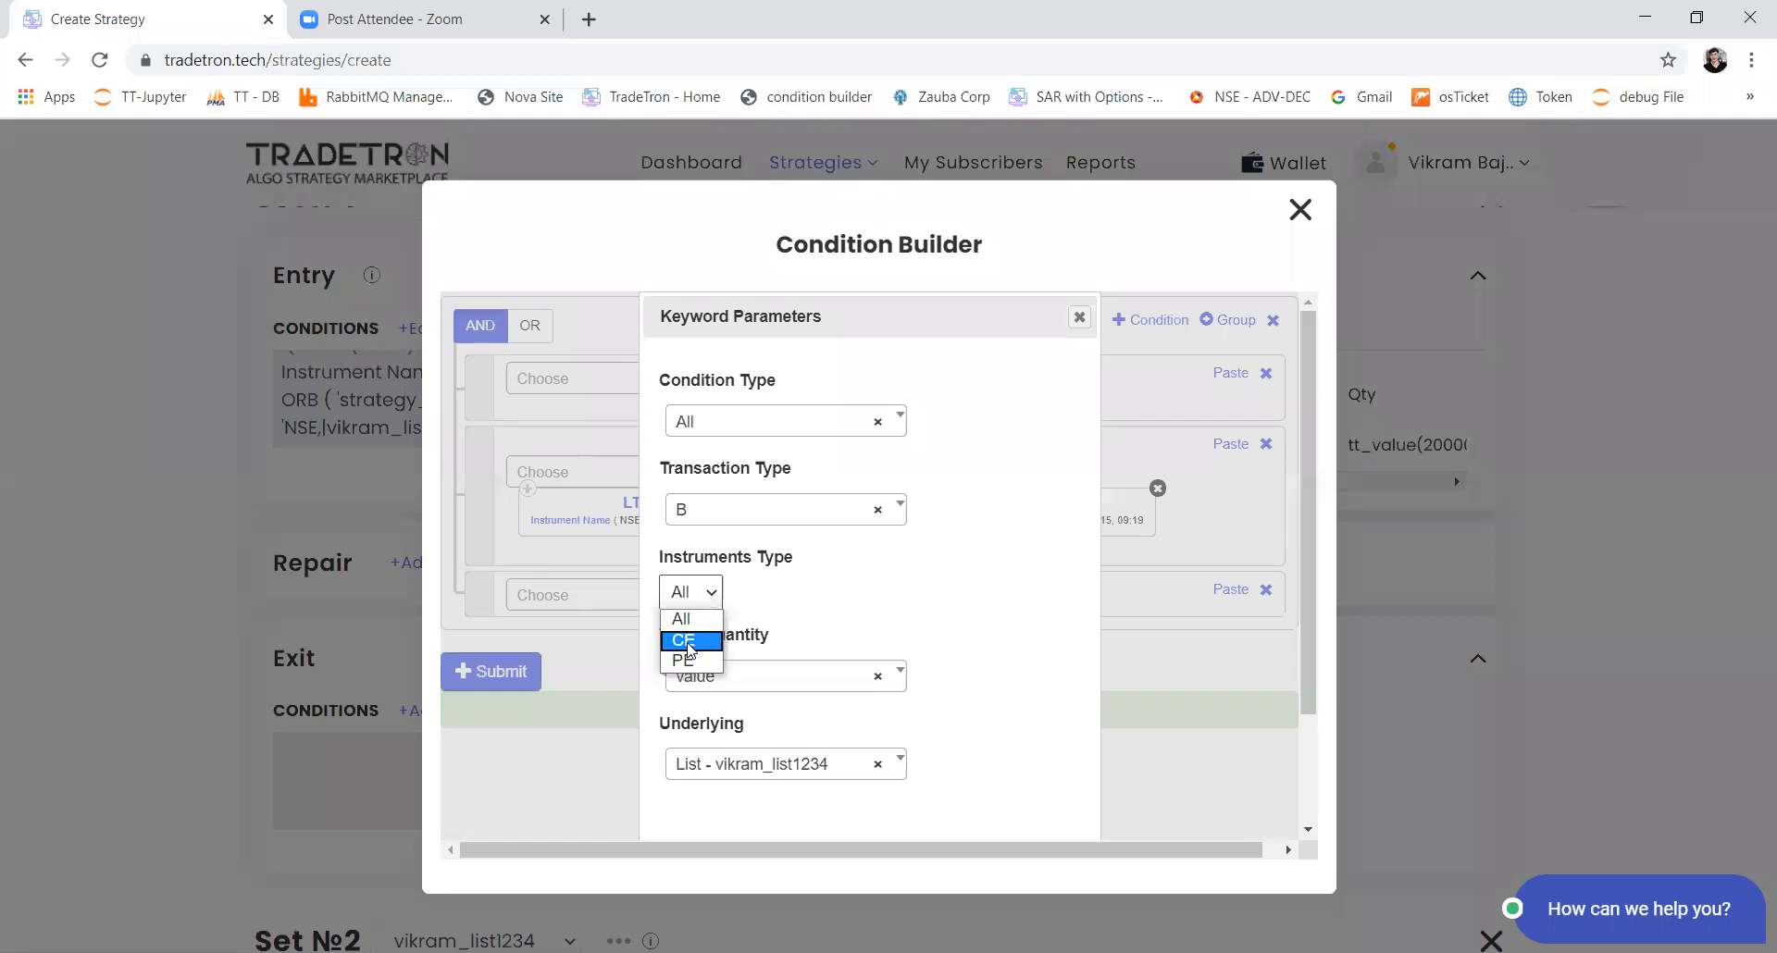
pyautogui.click(685, 619)
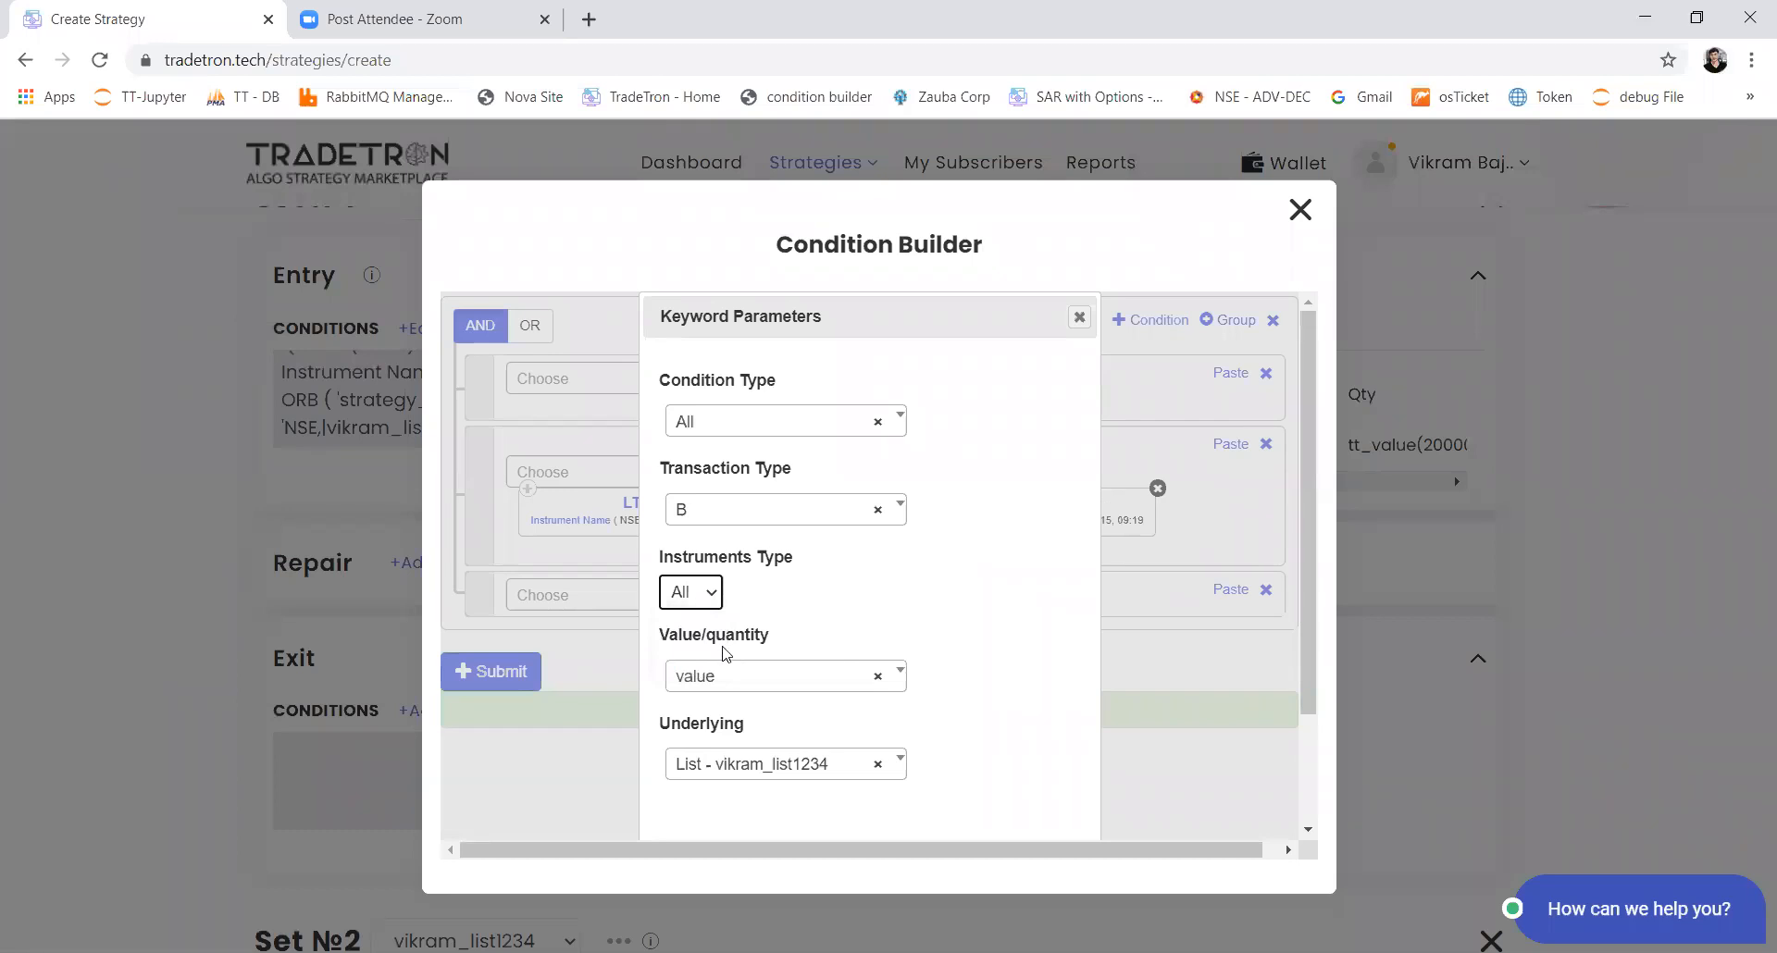
pyautogui.click(822, 435)
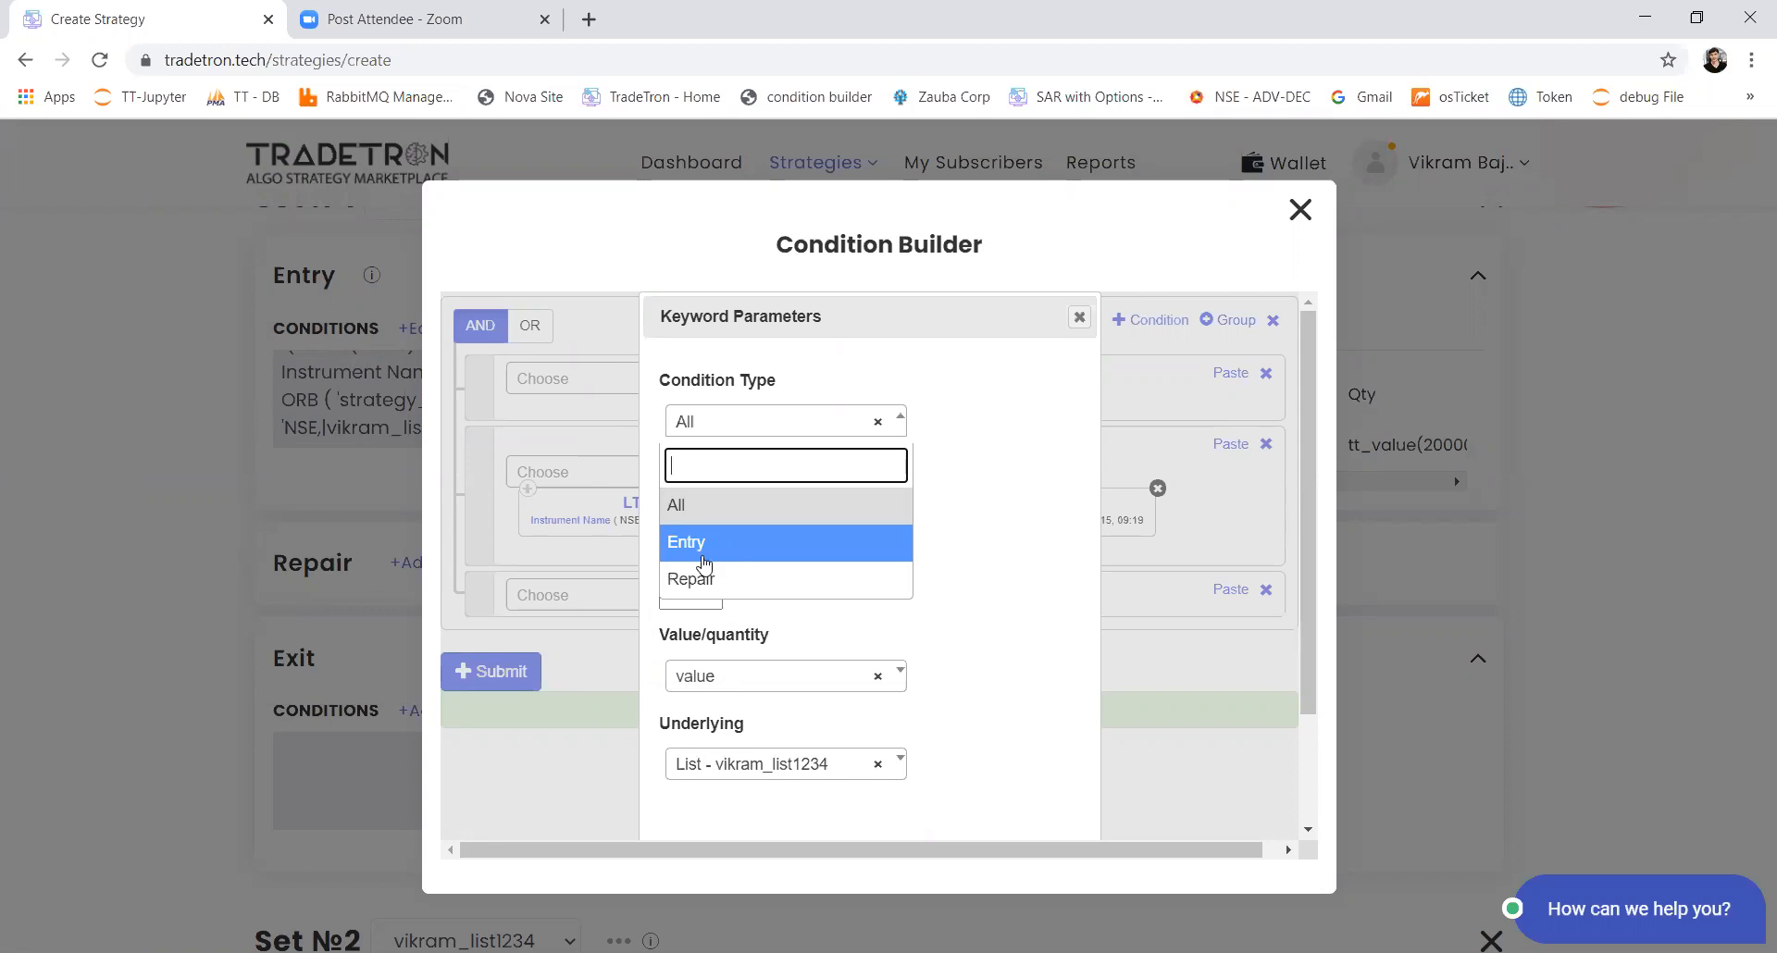
pyautogui.click(734, 551)
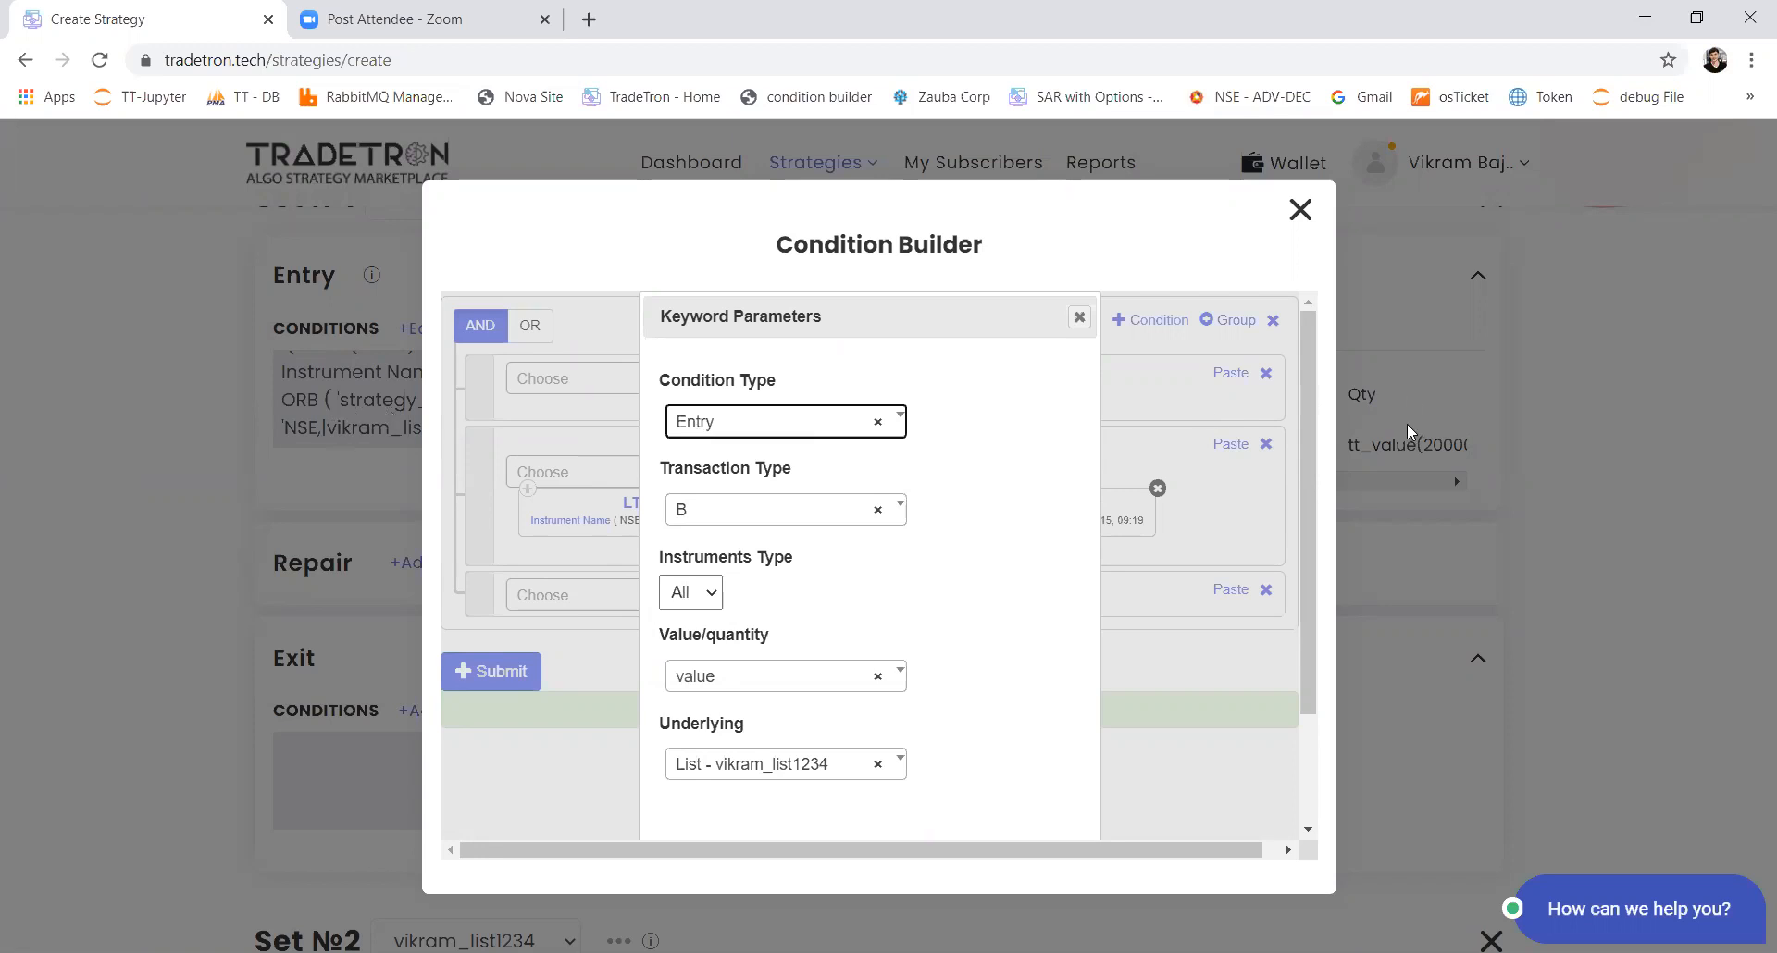
pyautogui.click(786, 680)
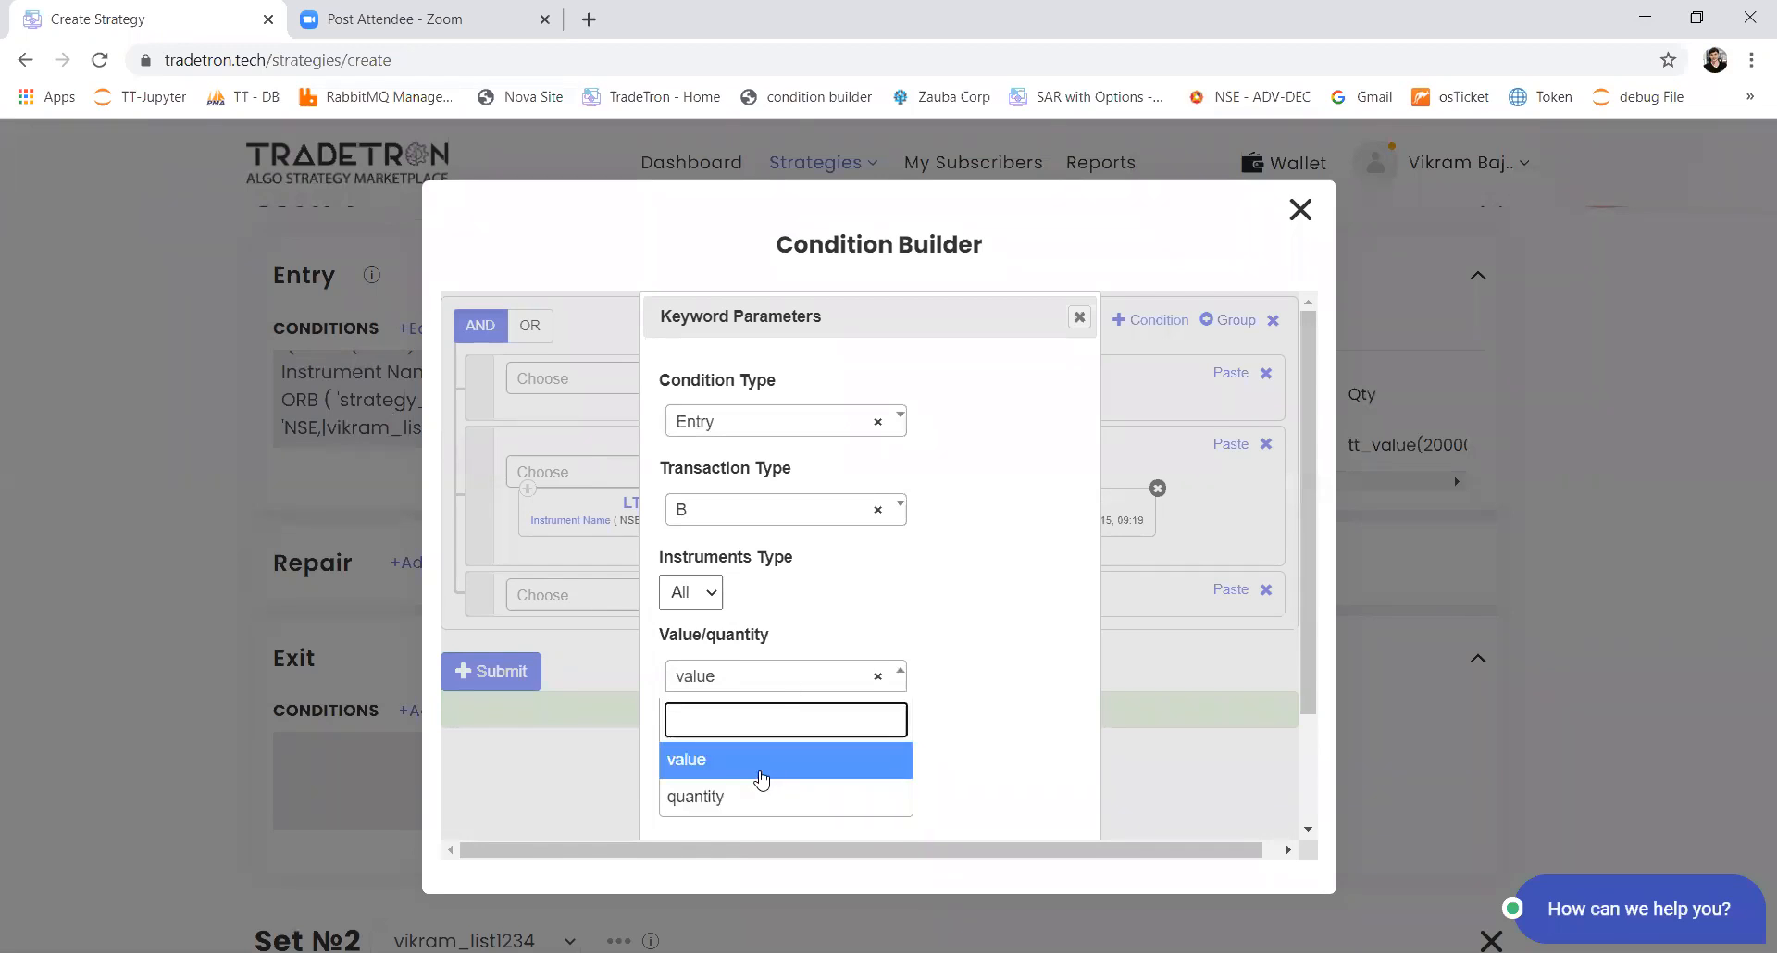
pyautogui.click(762, 780)
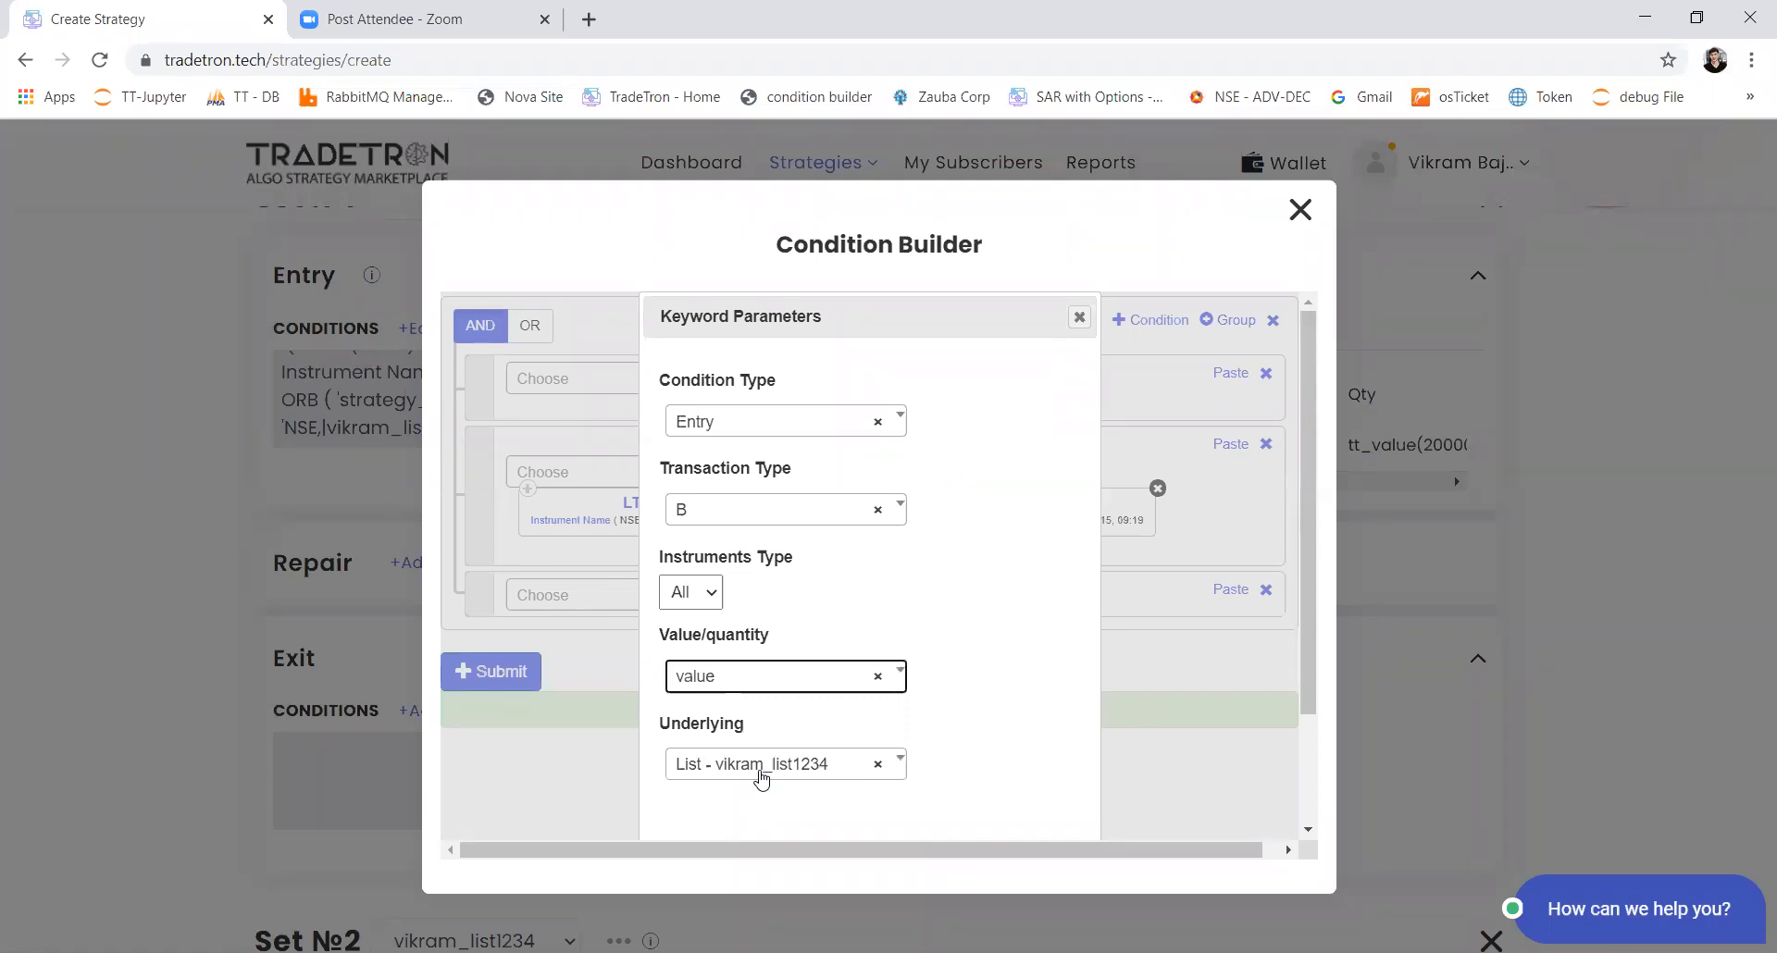
pyautogui.scroll(-2, 762, 780)
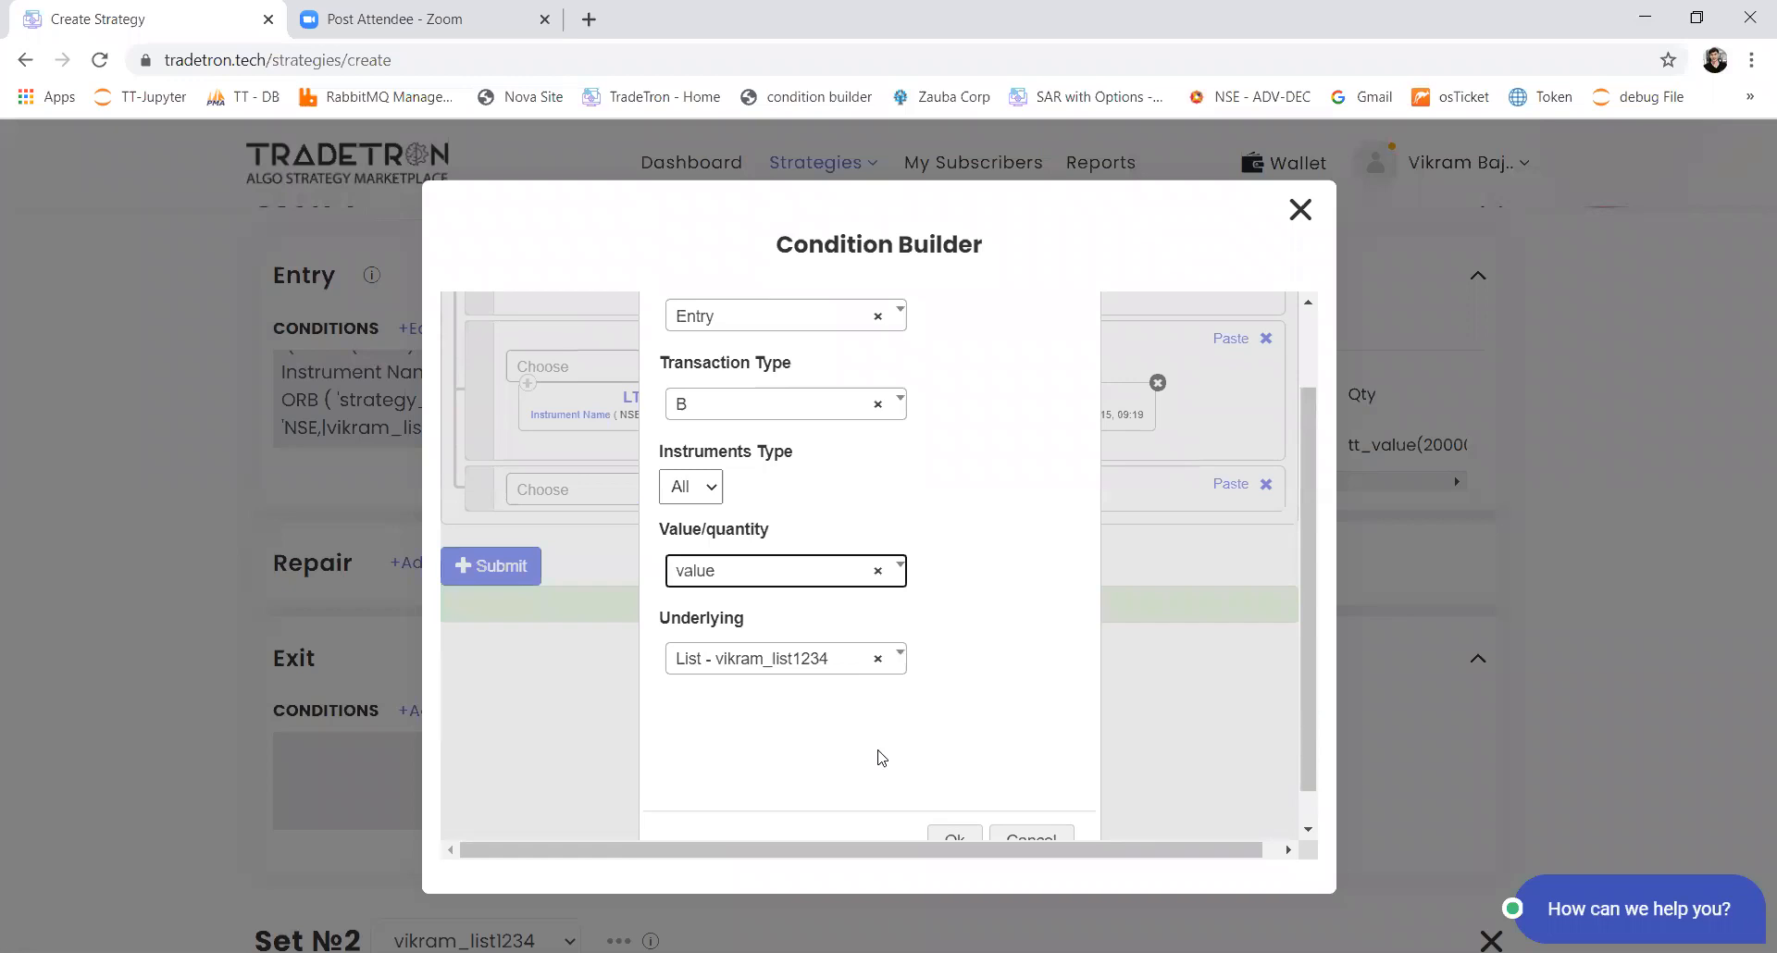
pyautogui.click(941, 835)
# Step: Complete the condition as Positions Detail = Number 0 and submit Set 1's entry conditions
pyautogui.click(635, 537)
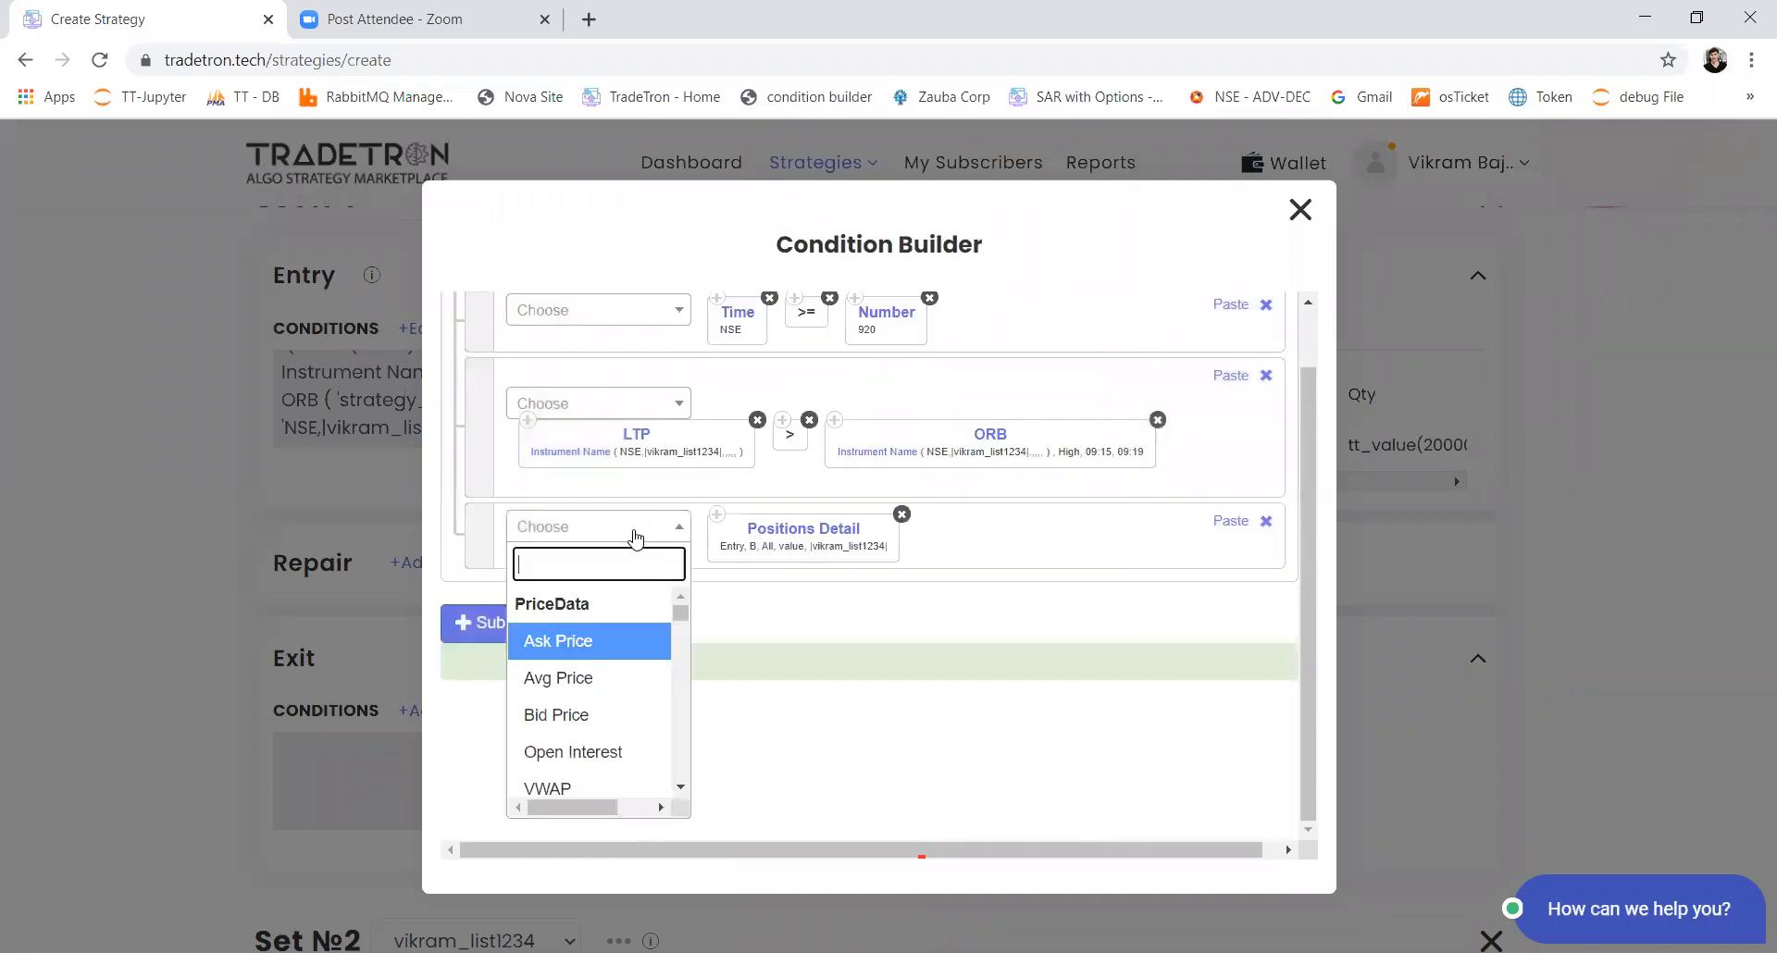
pyautogui.write('=')
pyautogui.press('Down')
pyautogui.press('Down')
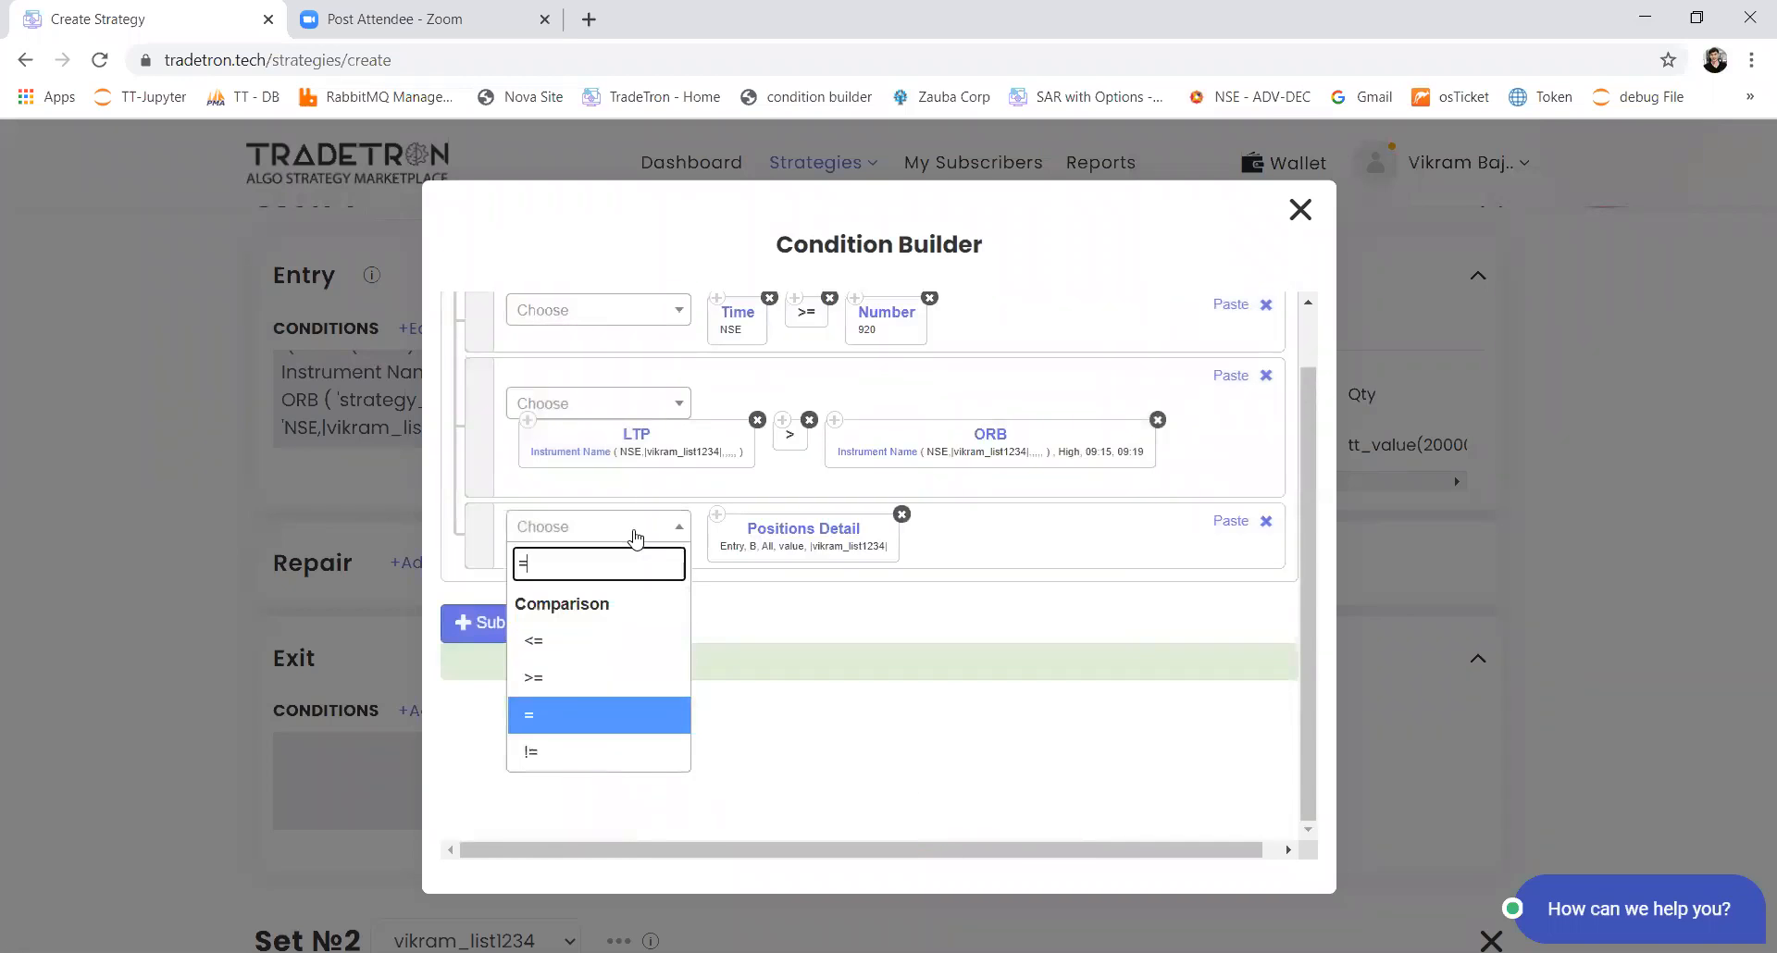
pyautogui.press('Return')
pyautogui.click(635, 537)
pyautogui.write('number')
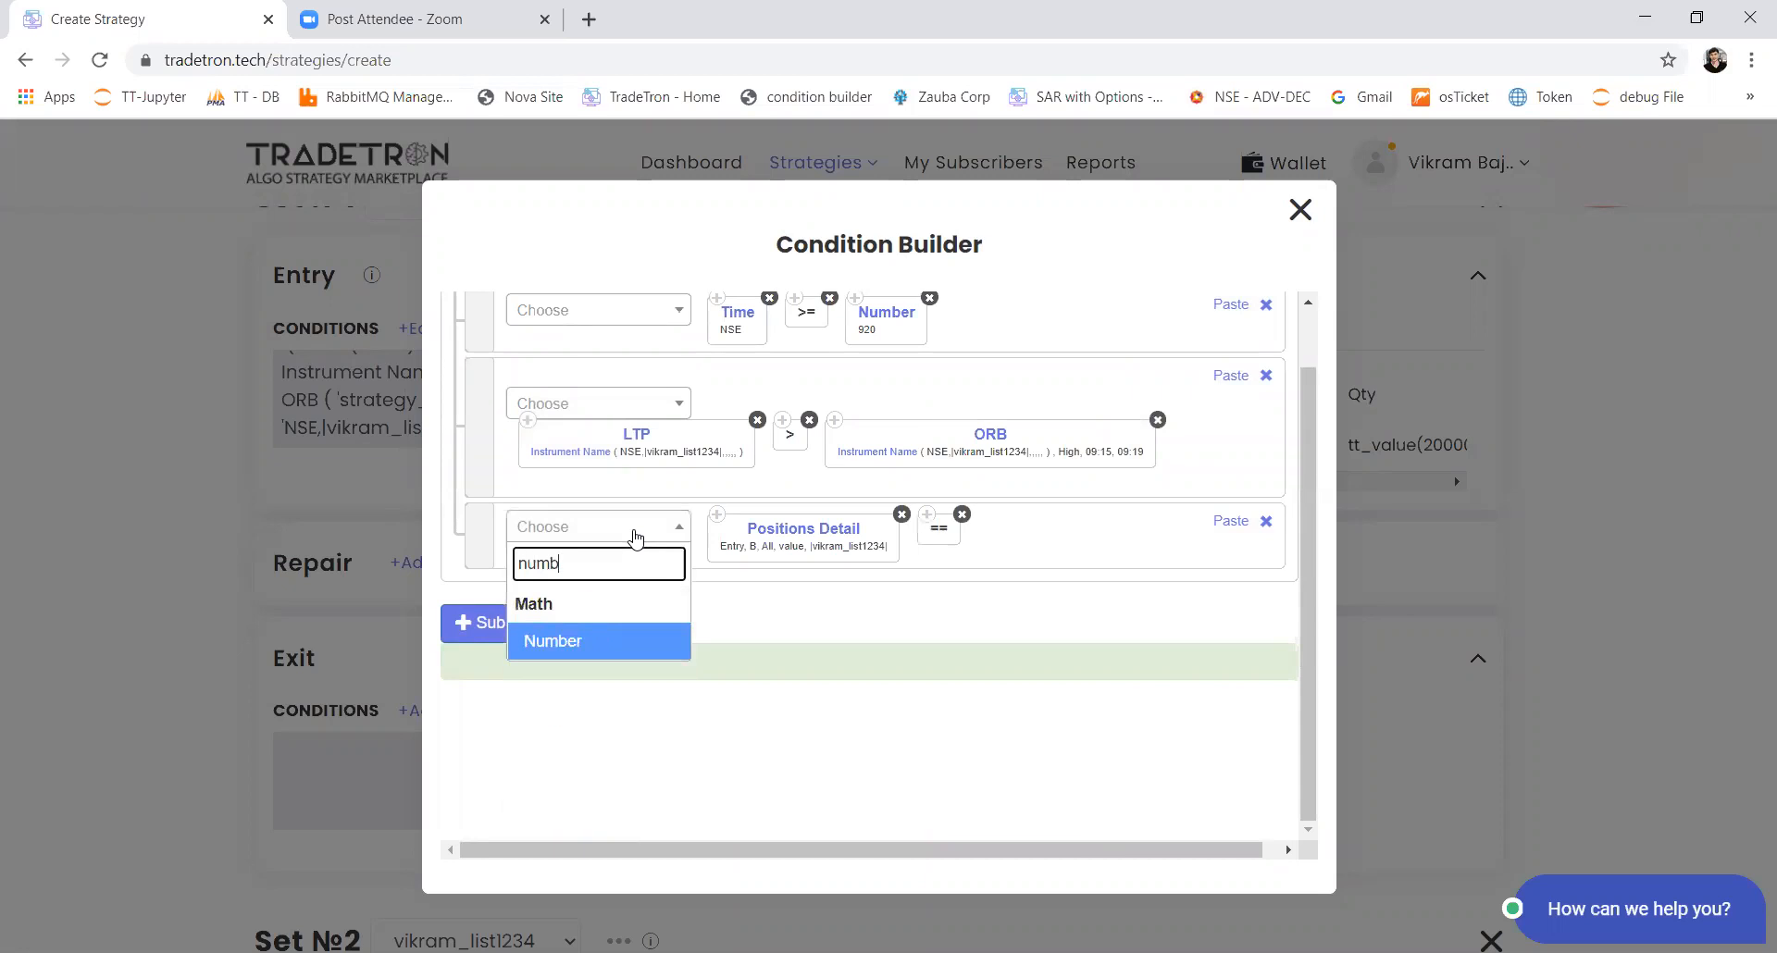
pyautogui.press('Return')
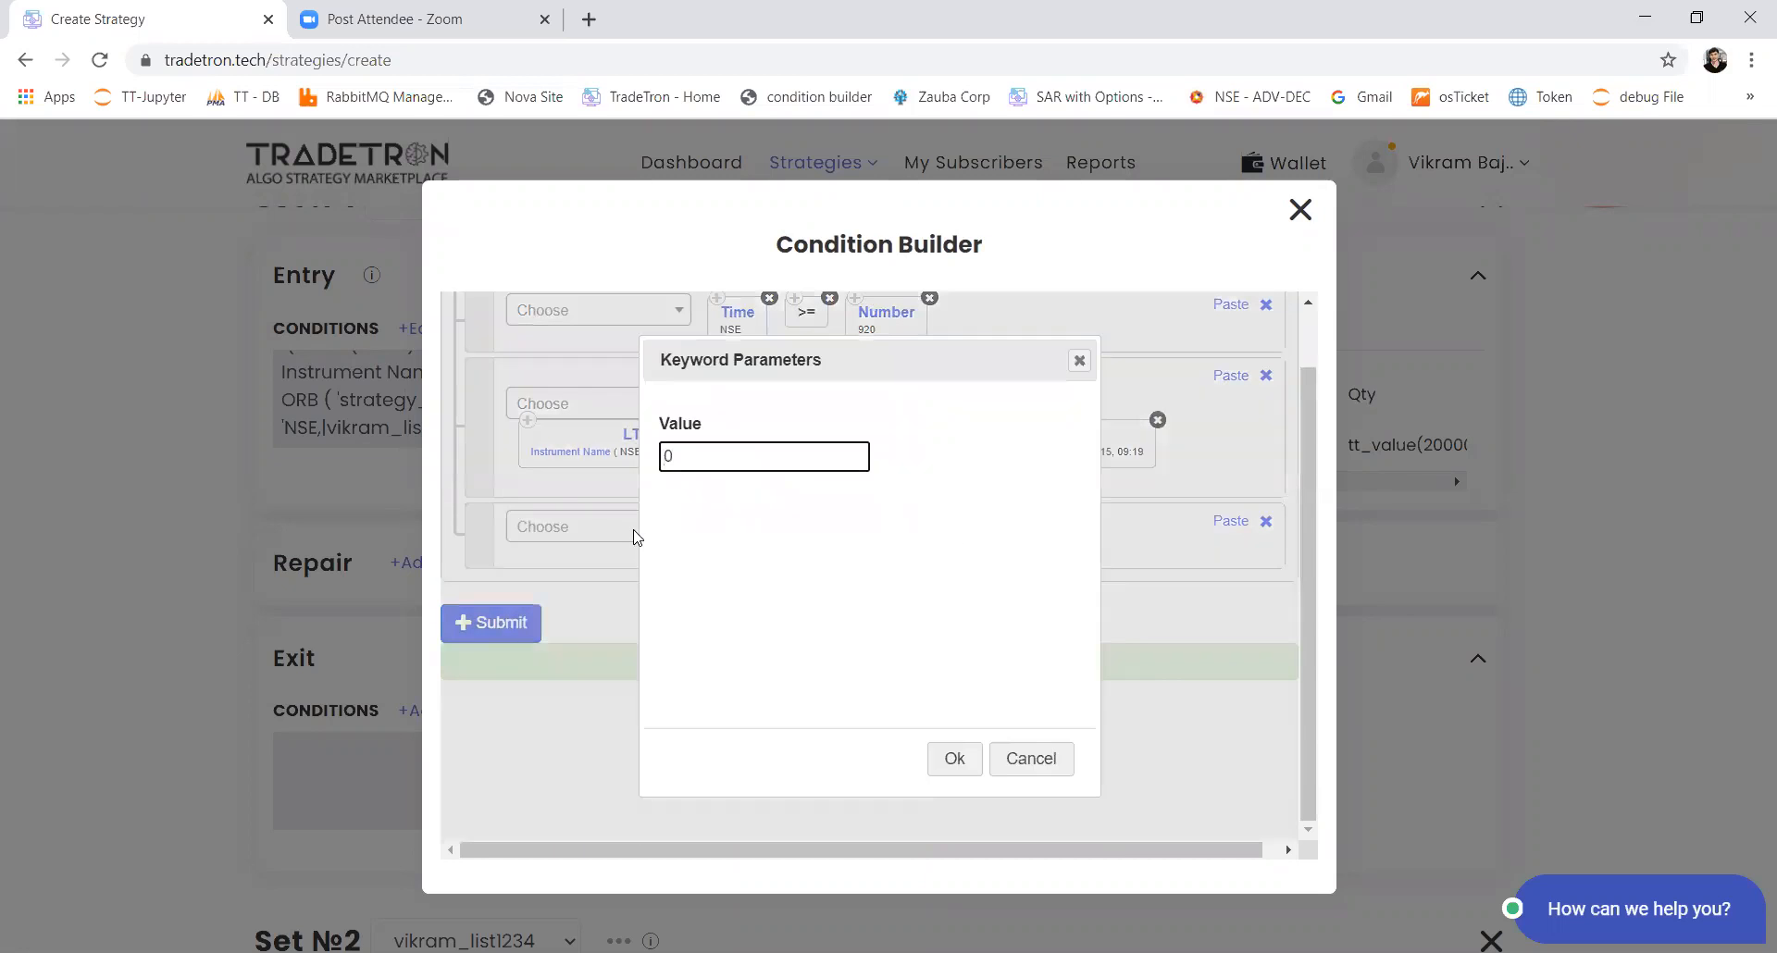
pyautogui.press('Tab')
pyautogui.press('Return')
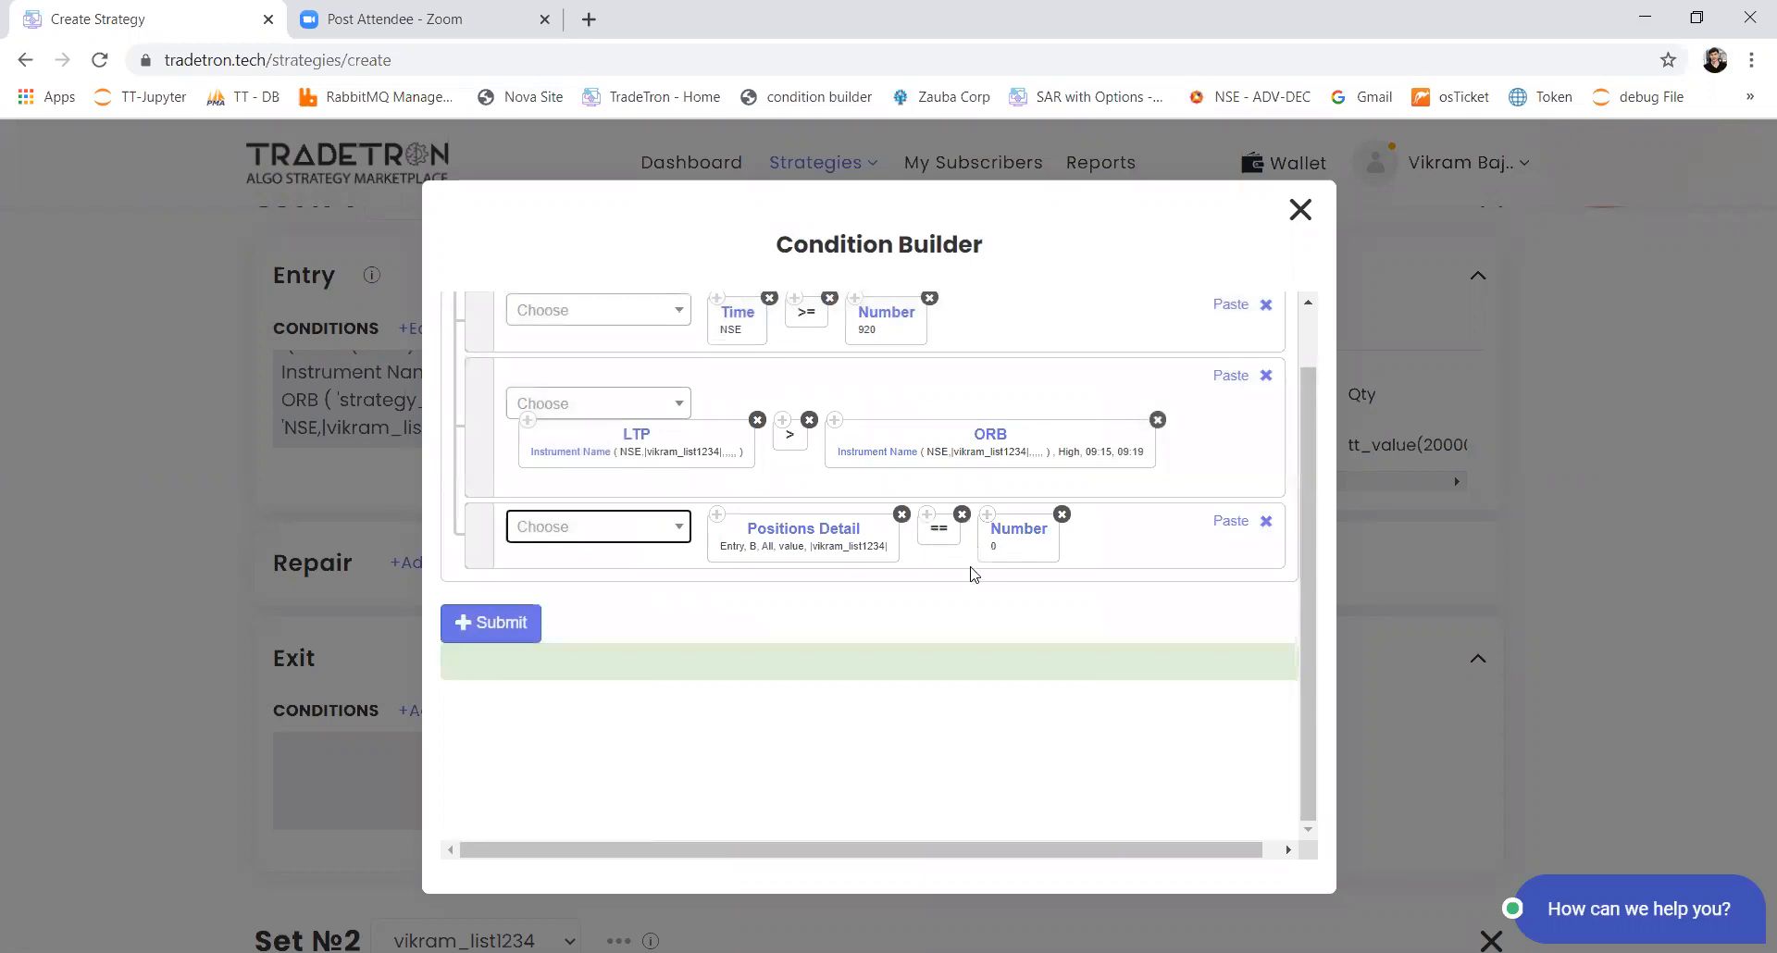
pyautogui.scroll(1, 879, 459)
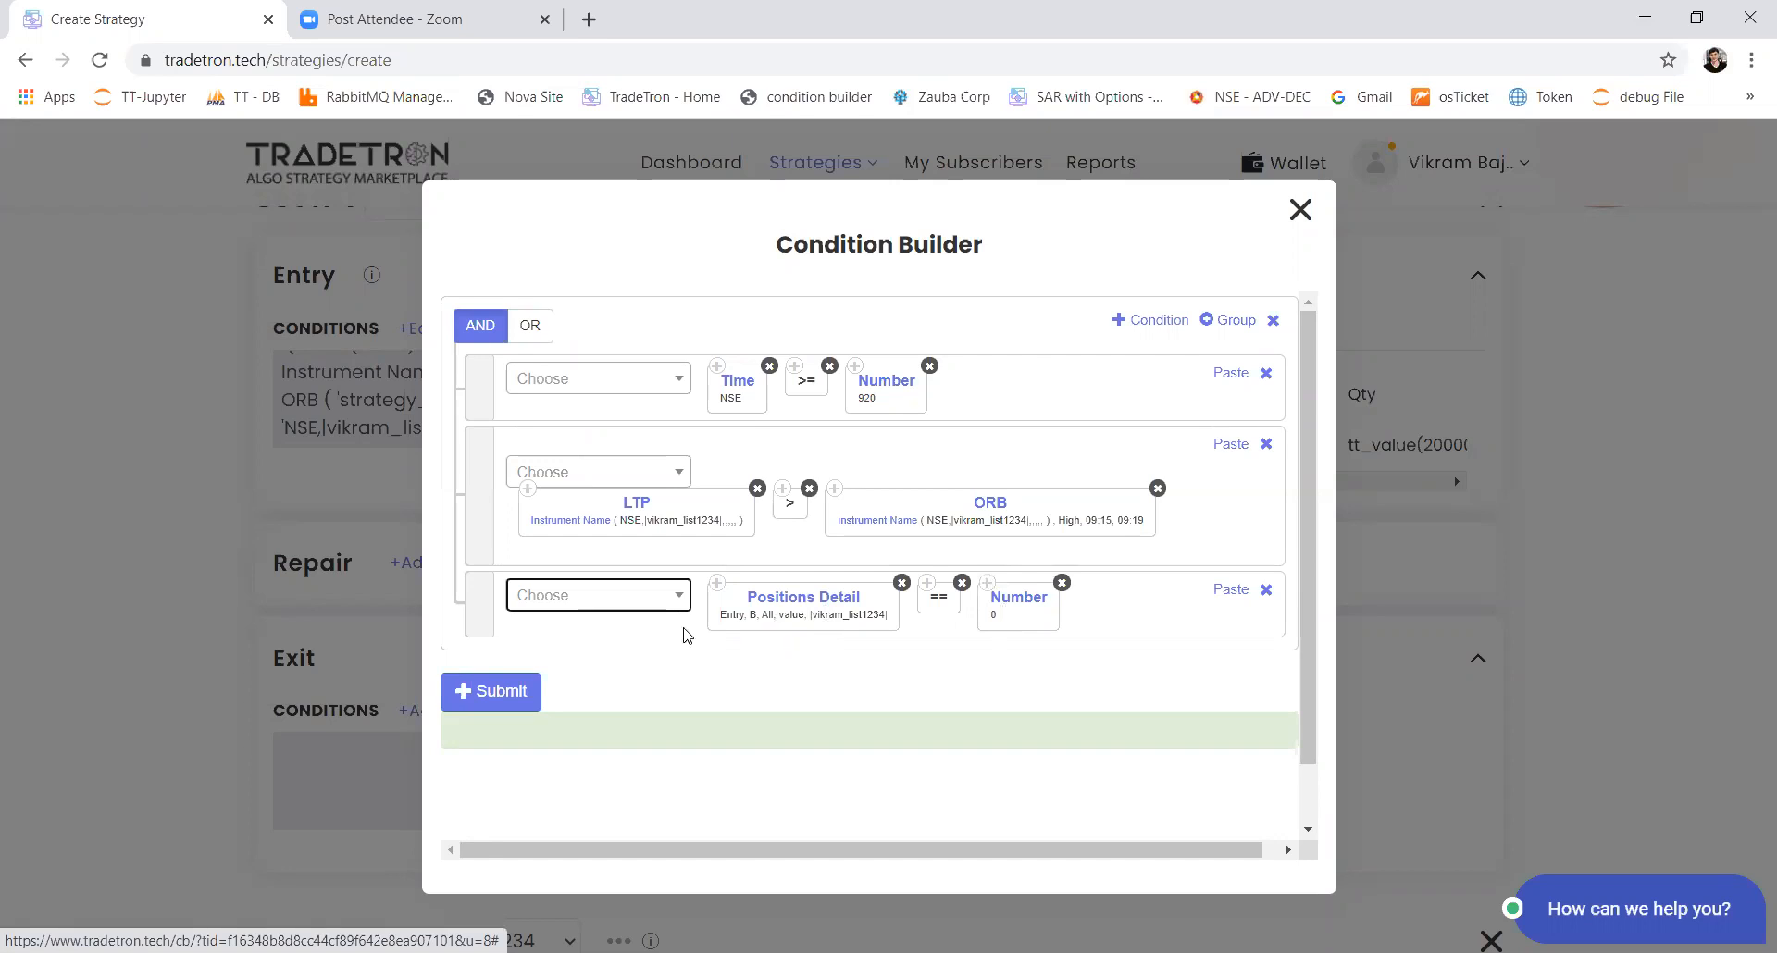
pyautogui.click(527, 695)
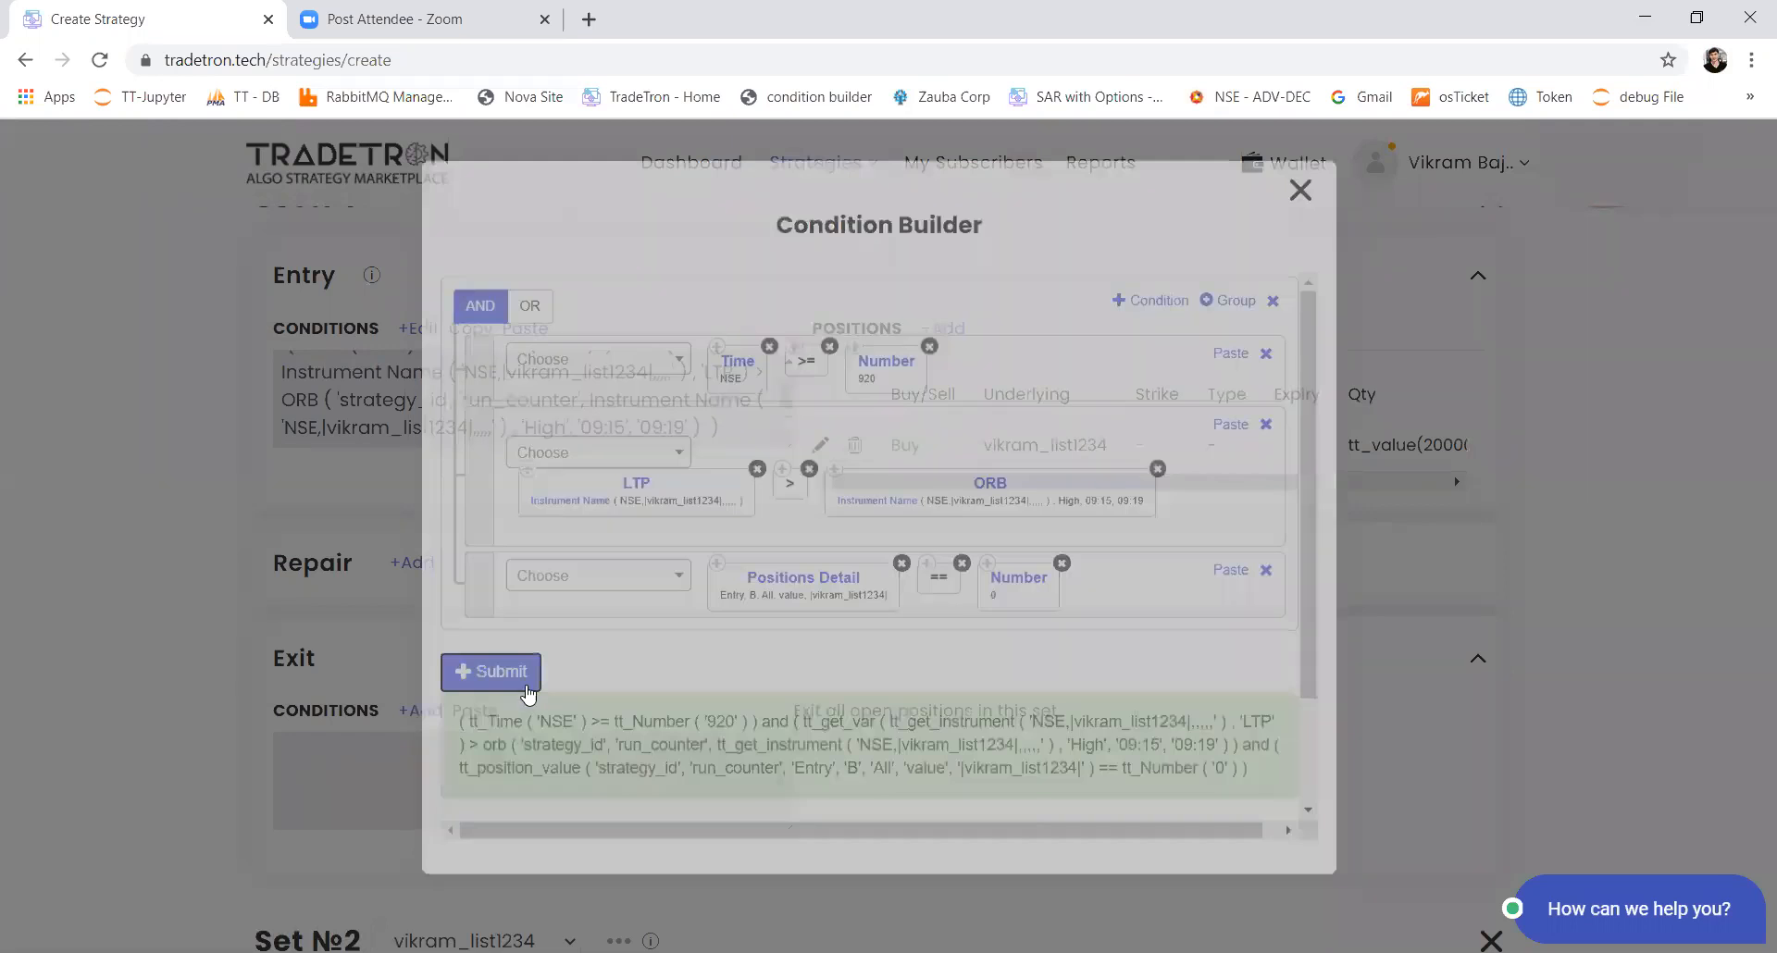
# Step: Add a third condition to Set 2's entry conditions and insert the Positions Detail keyword in it
pyautogui.scroll(-2, 533, 734)
pyautogui.scroll(-5, 534, 734)
pyautogui.scroll(2, 533, 734)
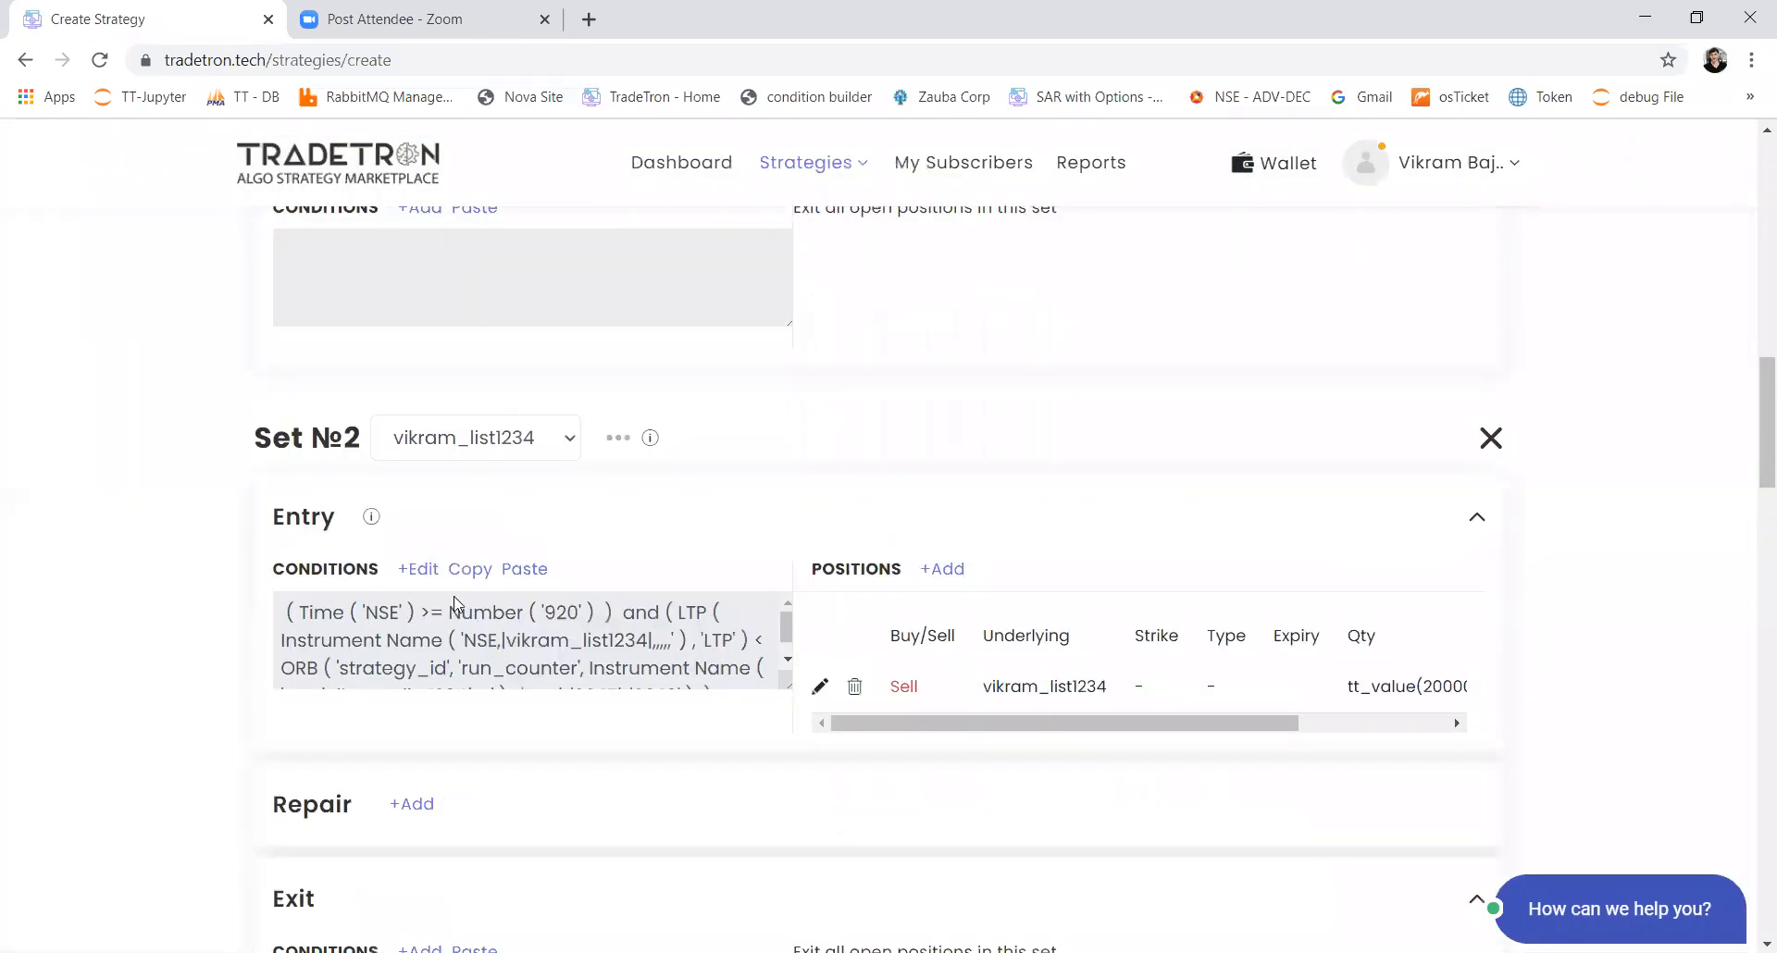
pyautogui.click(421, 569)
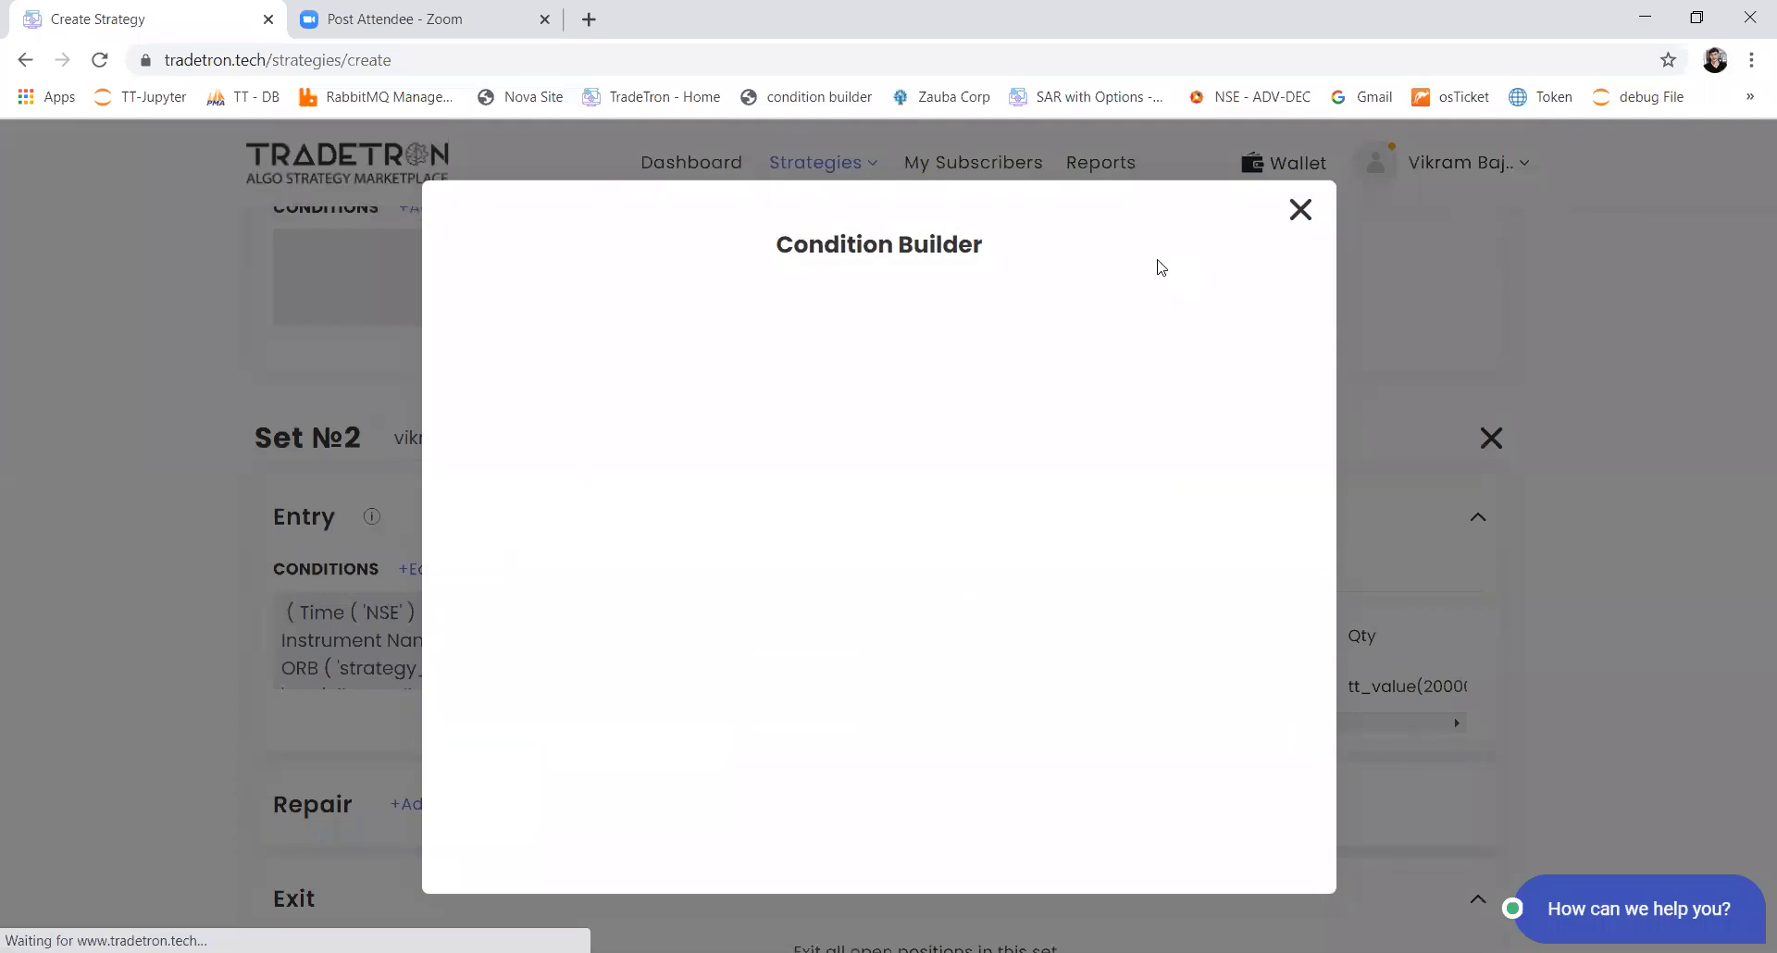
pyautogui.click(1168, 321)
pyautogui.click(632, 600)
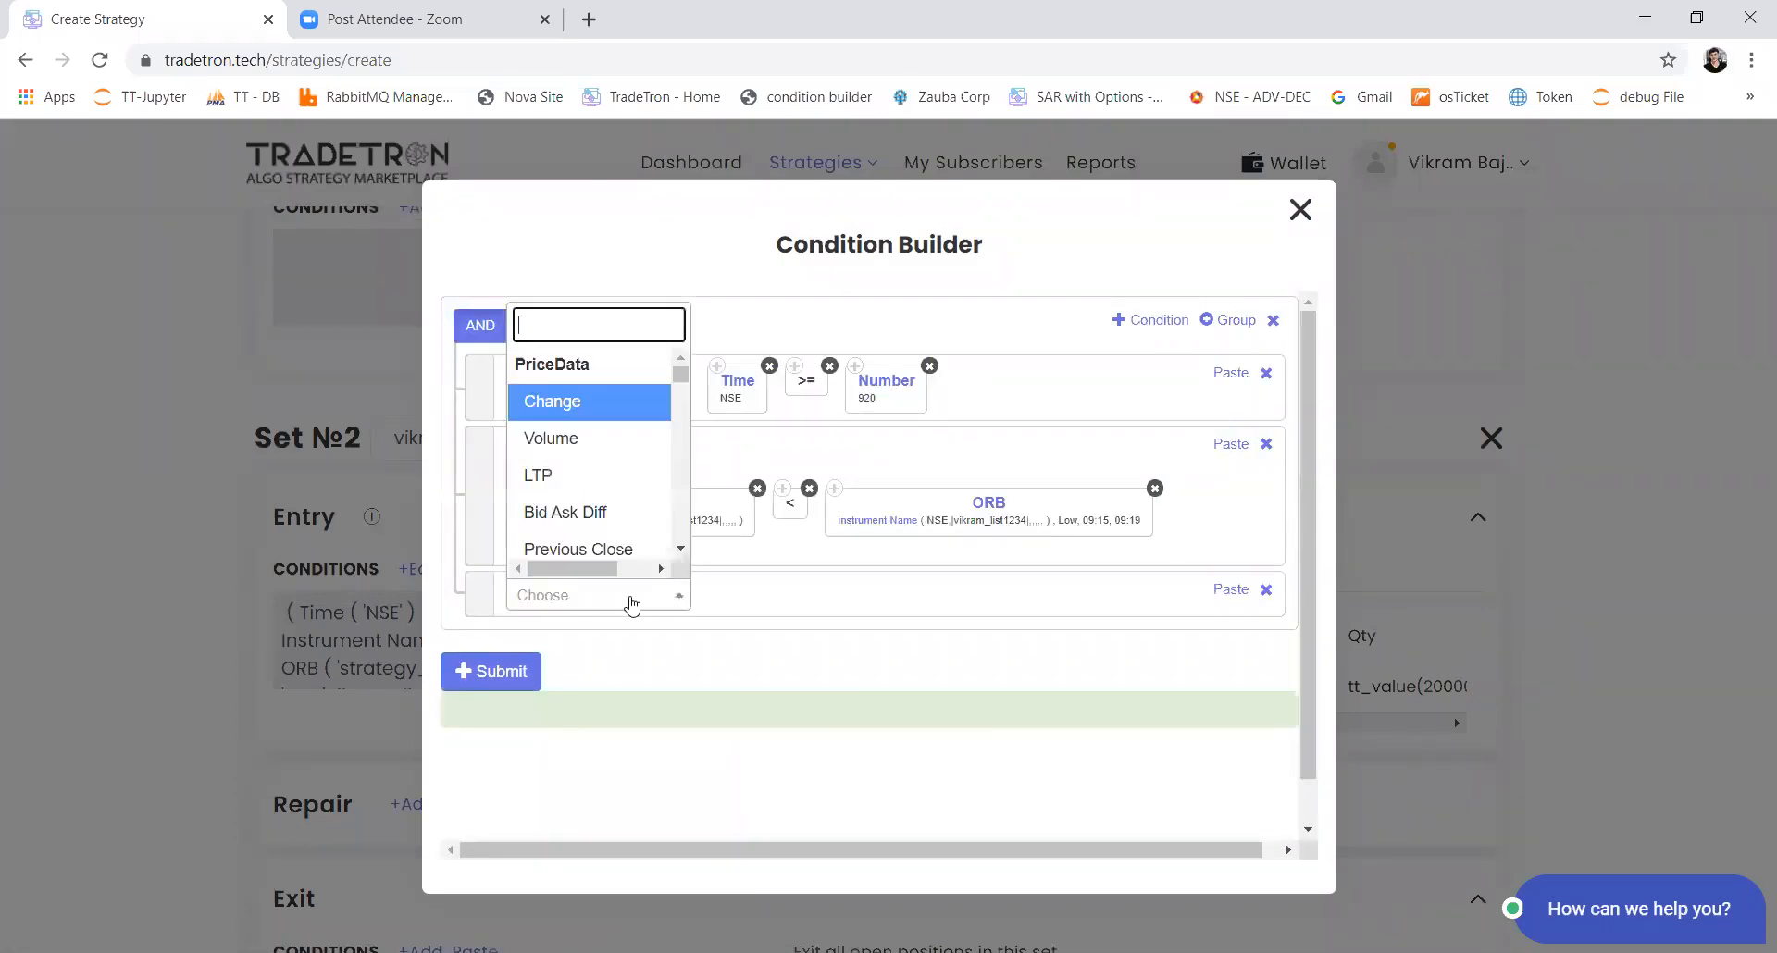
pyautogui.write('pos')
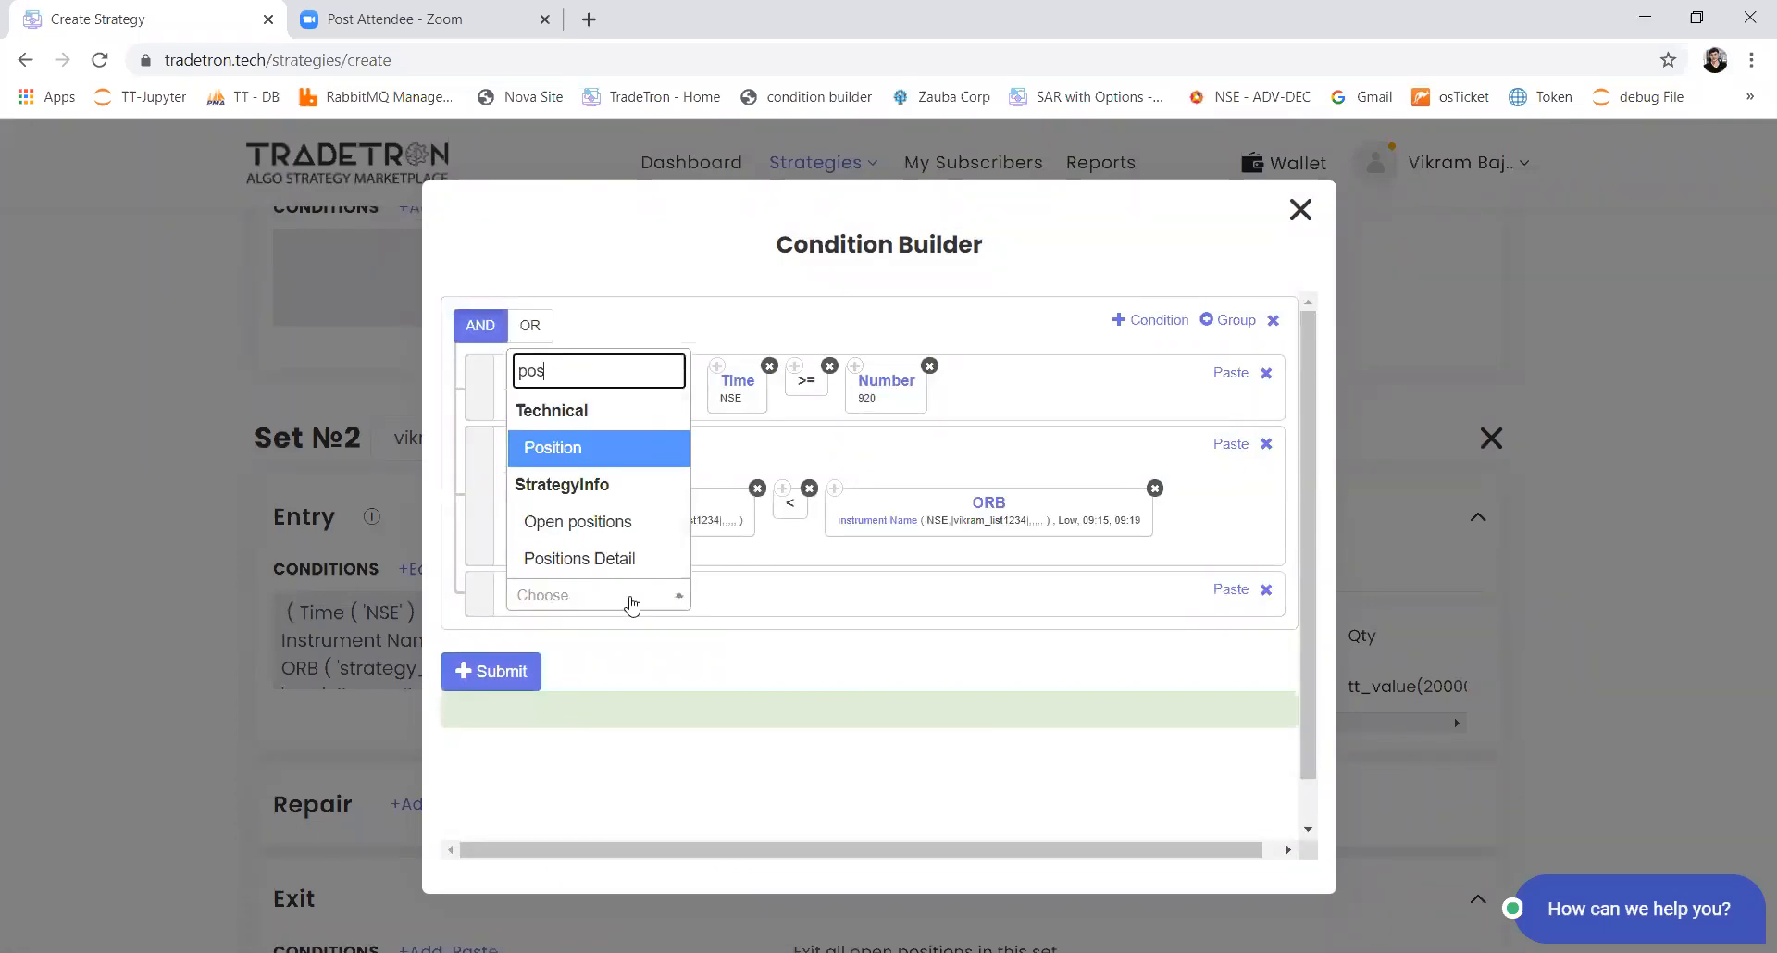
pyautogui.press('Down')
pyautogui.press('Down')
pyautogui.press('Return')
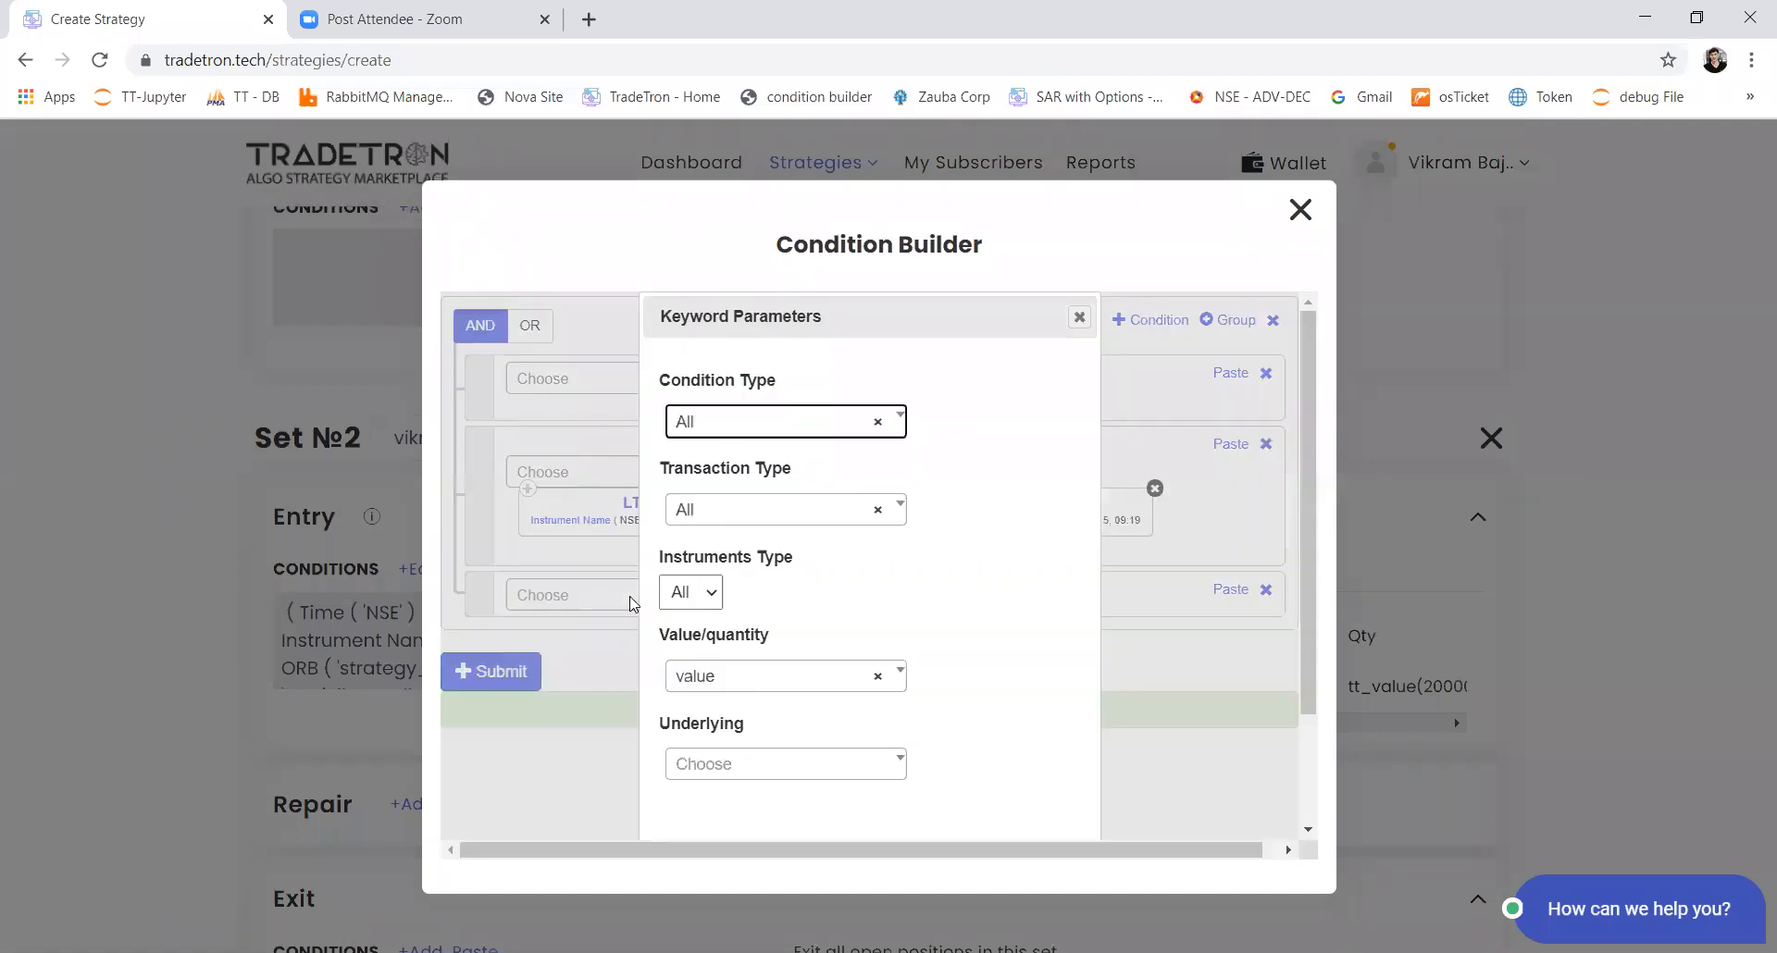
# Step: Set the Positions Detail condition type to Entry and the transaction type to S
pyautogui.press('Return')
pyautogui.press('Down')
pyautogui.press('Return')
pyautogui.press('Tab')
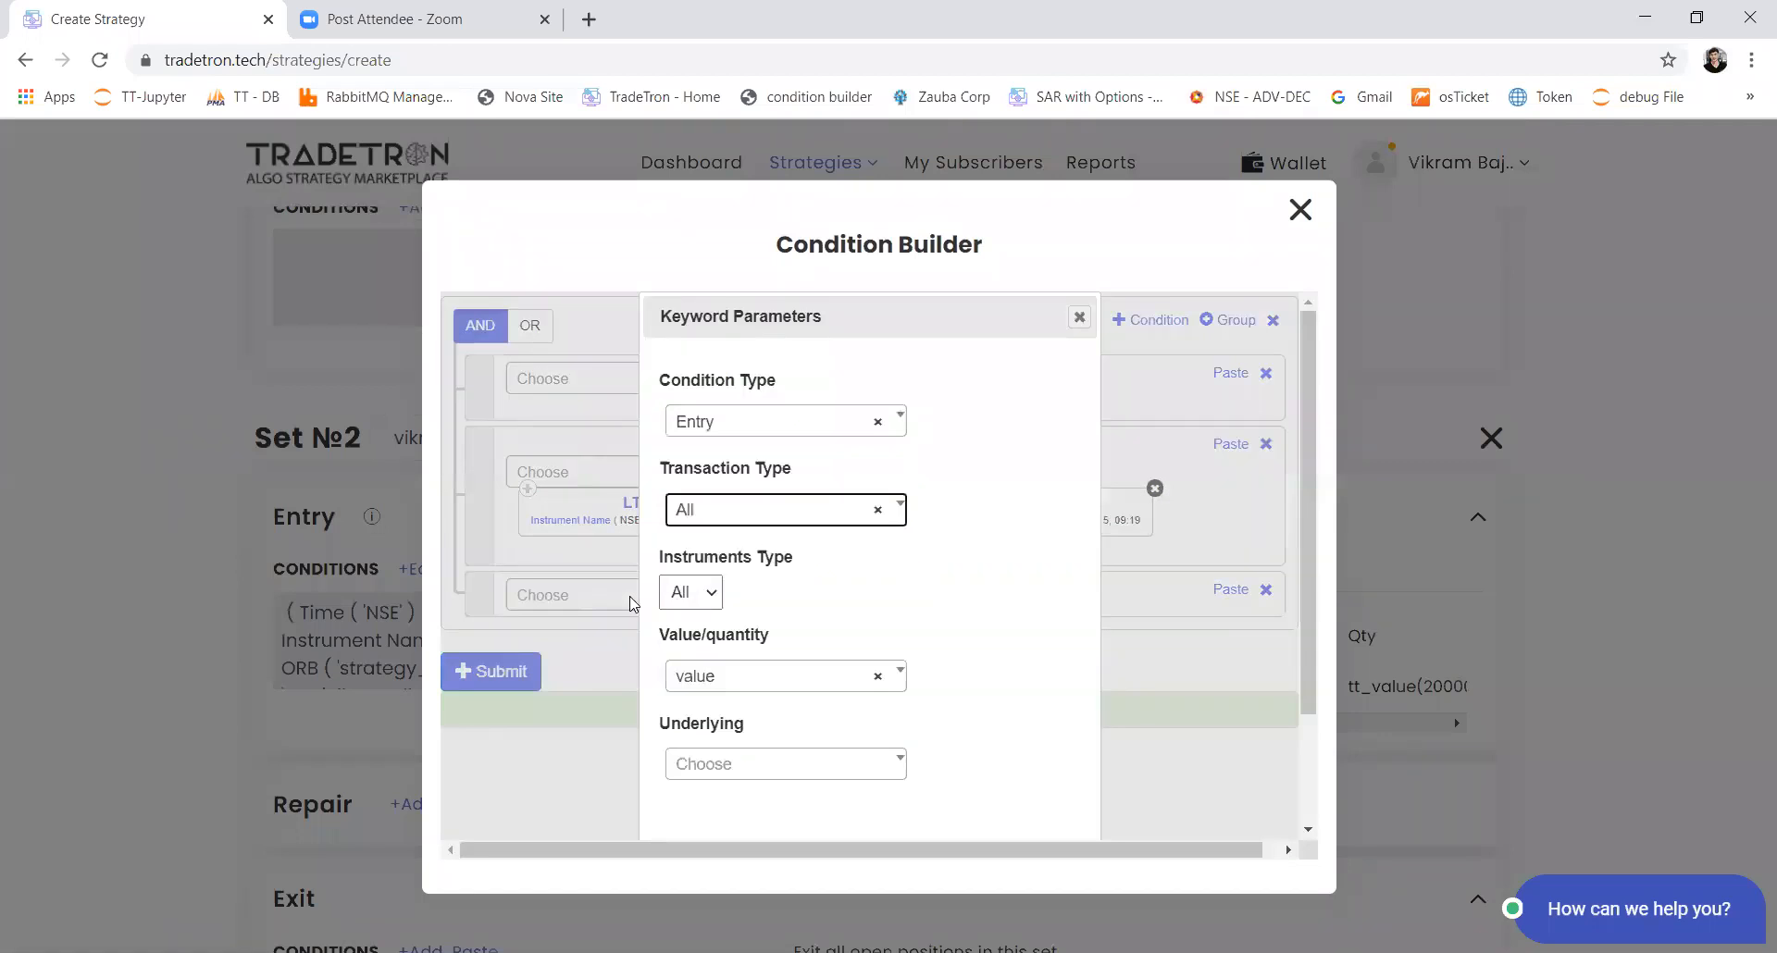
pyautogui.press('Return')
pyautogui.press('Down')
pyautogui.press('Down')
pyautogui.press('Return')
pyautogui.press('Tab')
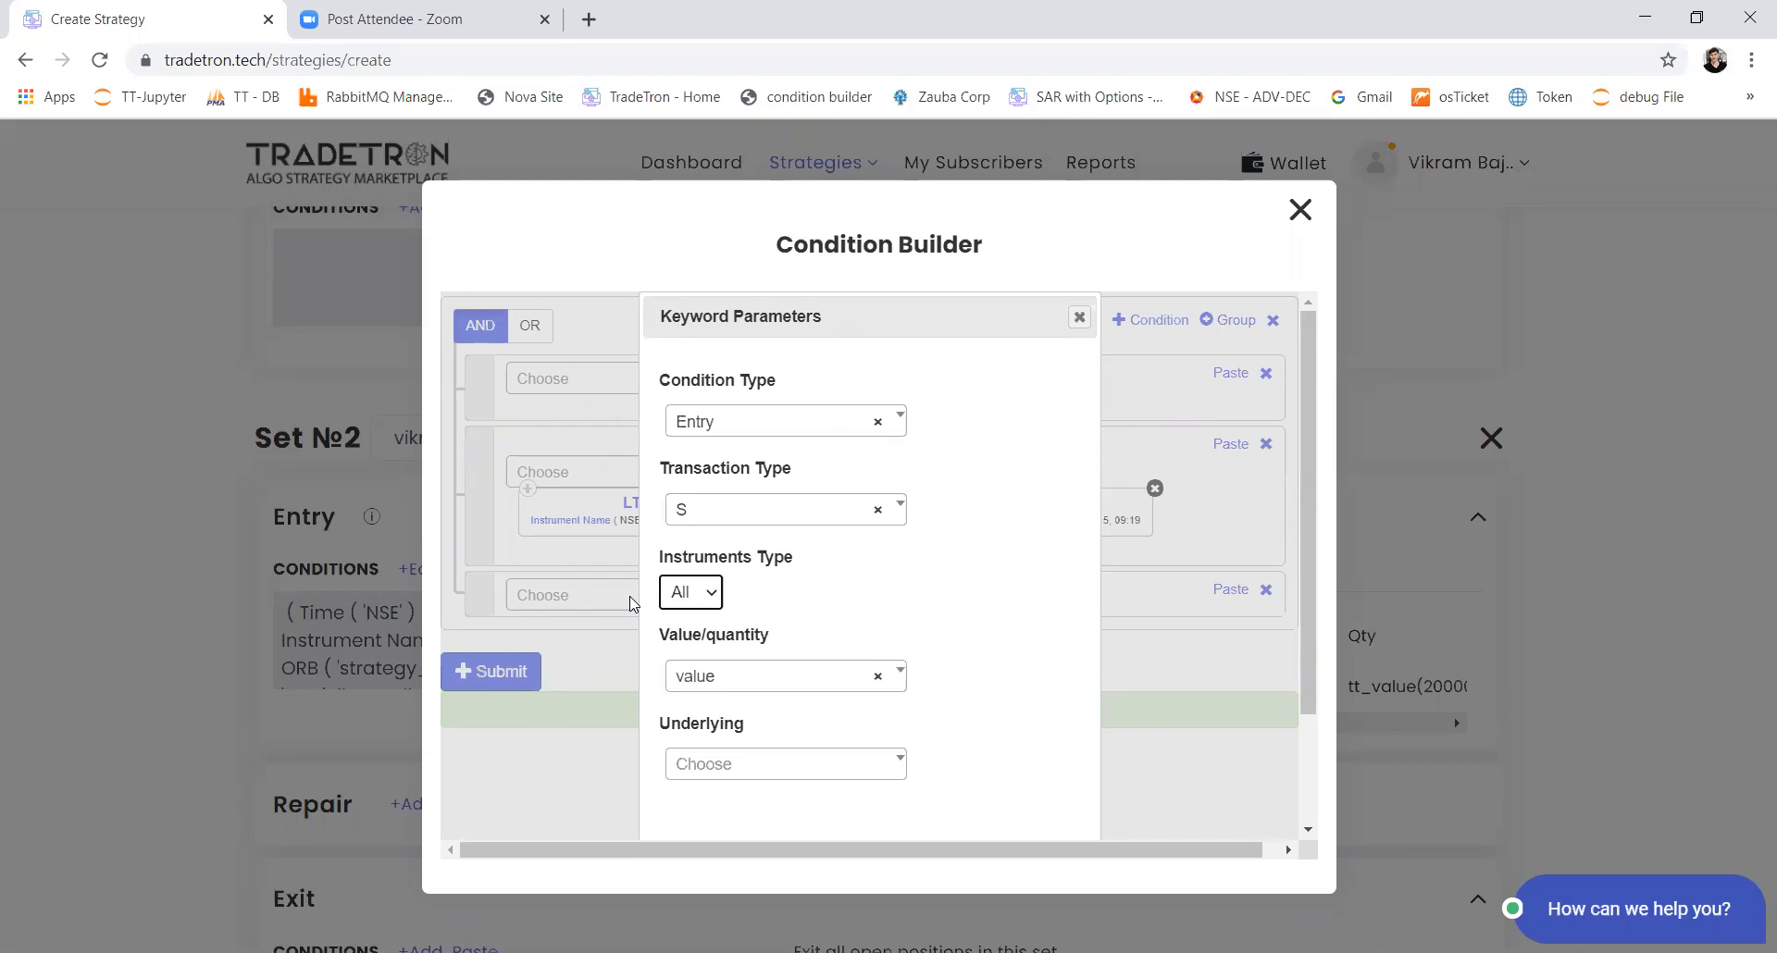
# Step: Keep value as the Positions Detail measure, choose the custom stock list as the underlying, and confirm the parameters
pyautogui.press('Tab')
pyautogui.press('Return')
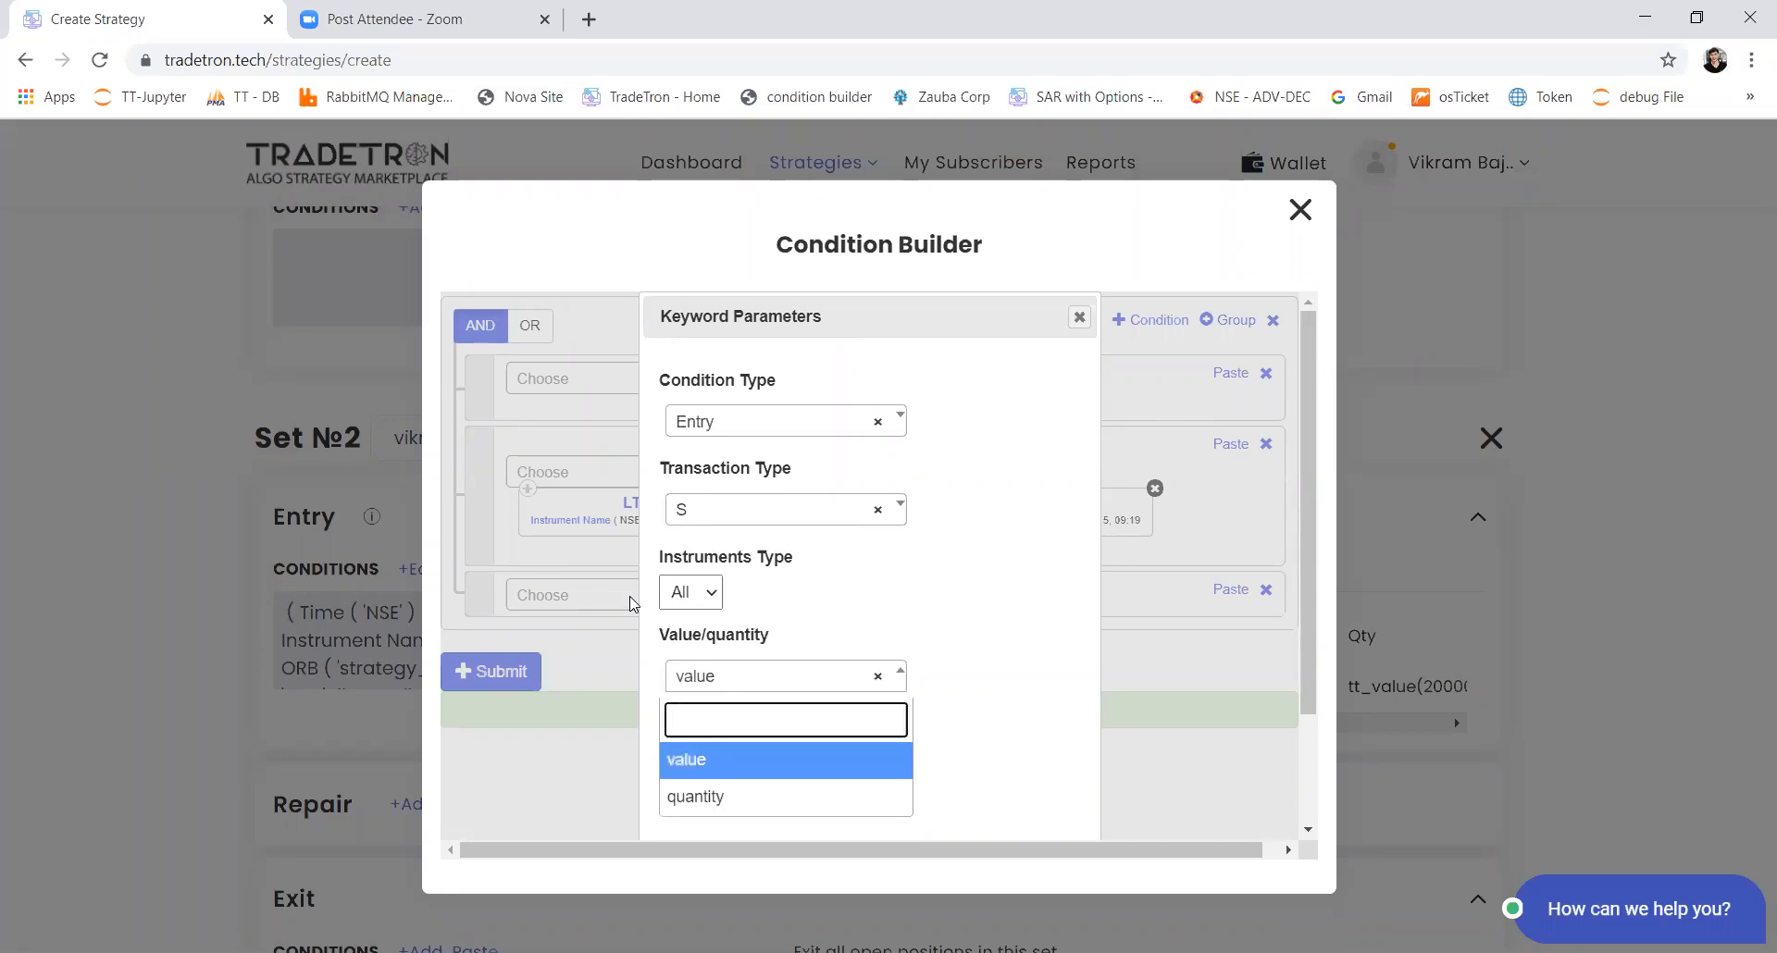
pyautogui.press('Return')
pyautogui.press('Tab')
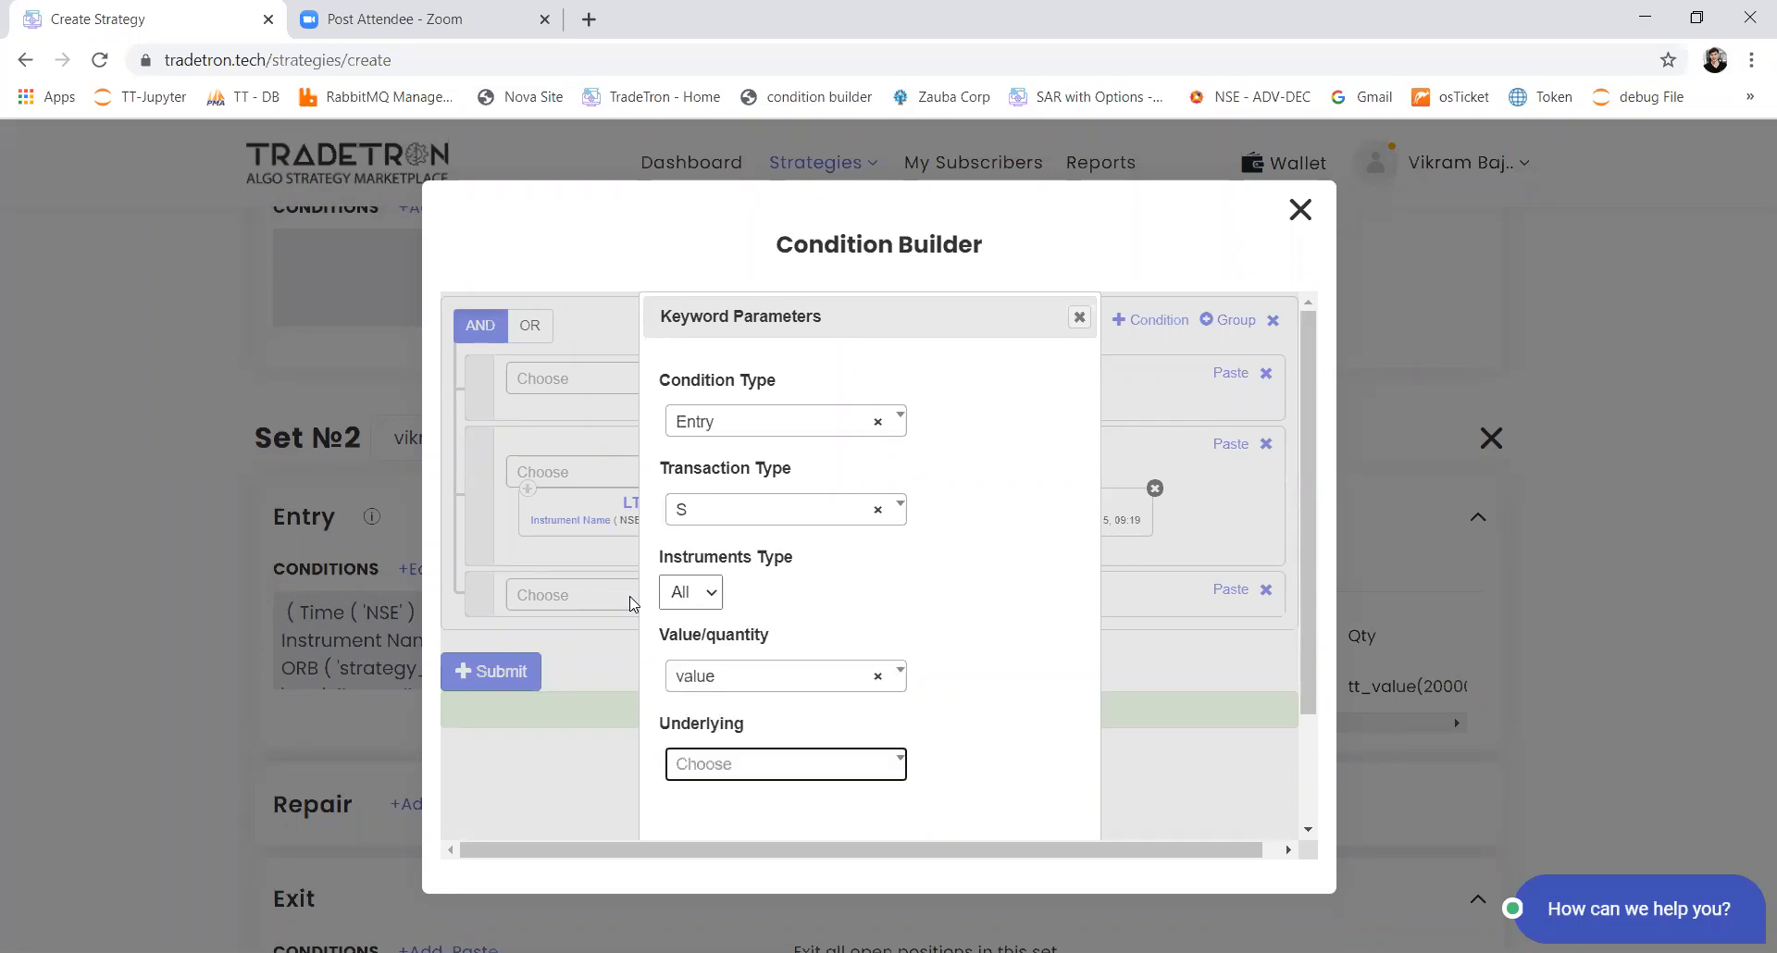
pyautogui.press('Return')
pyautogui.write('list')
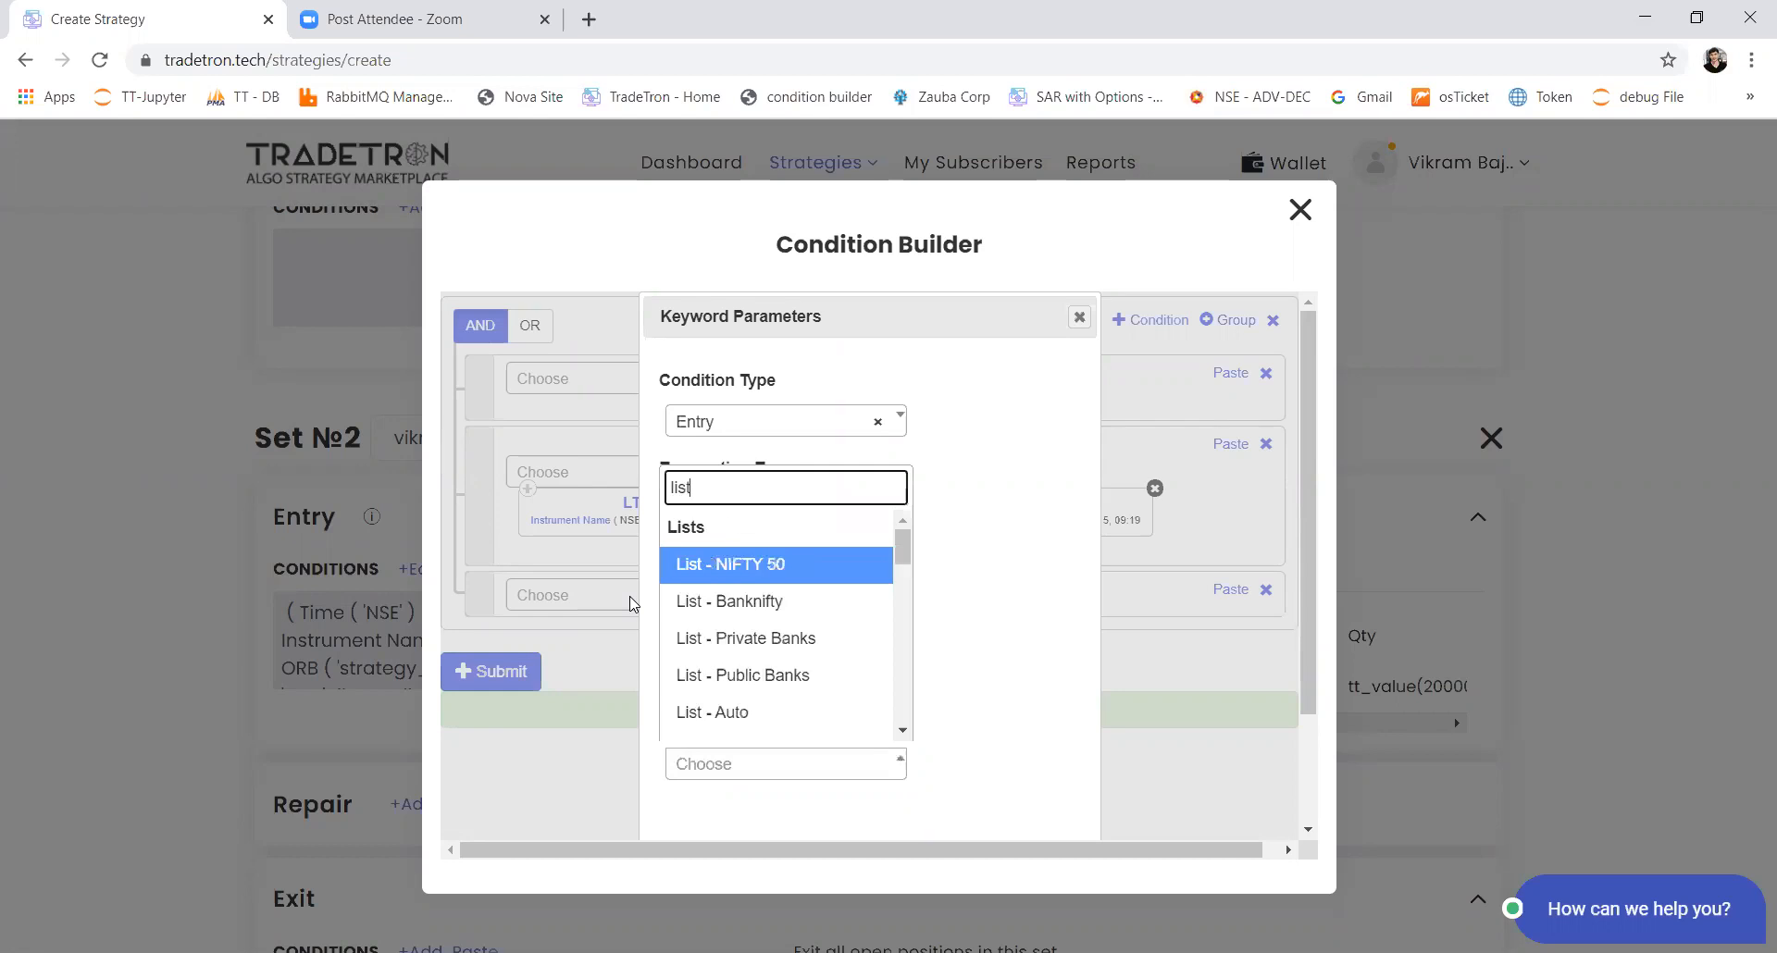
pyautogui.write(' -vikram')
pyautogui.press('Down')
pyautogui.press('Return')
pyautogui.press('Tab')
pyautogui.press('Return')
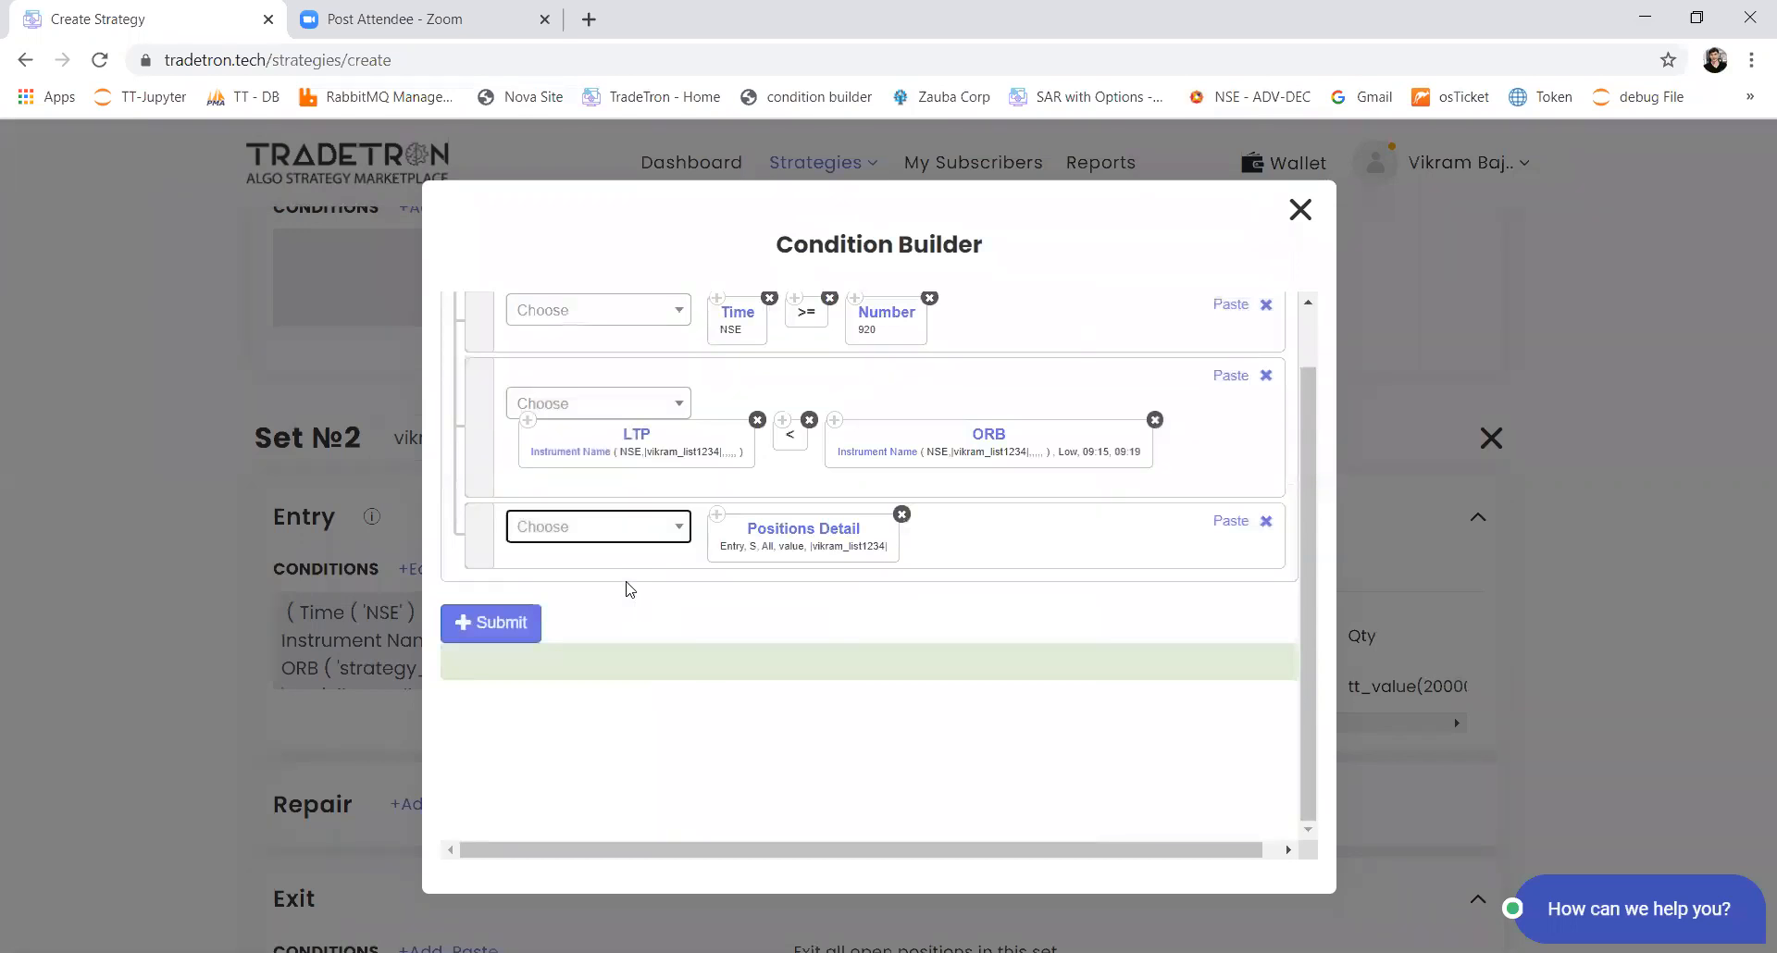
# Step: Complete Set 2's third condition as Positions Detail == Number 0 and submit the entry conditions
pyautogui.write('=')
pyautogui.press('Down')
pyautogui.press('Return')
pyautogui.write('num')
pyautogui.press('Return')
pyautogui.press('Tab')
pyautogui.press('Return')
pyautogui.click(491, 625)
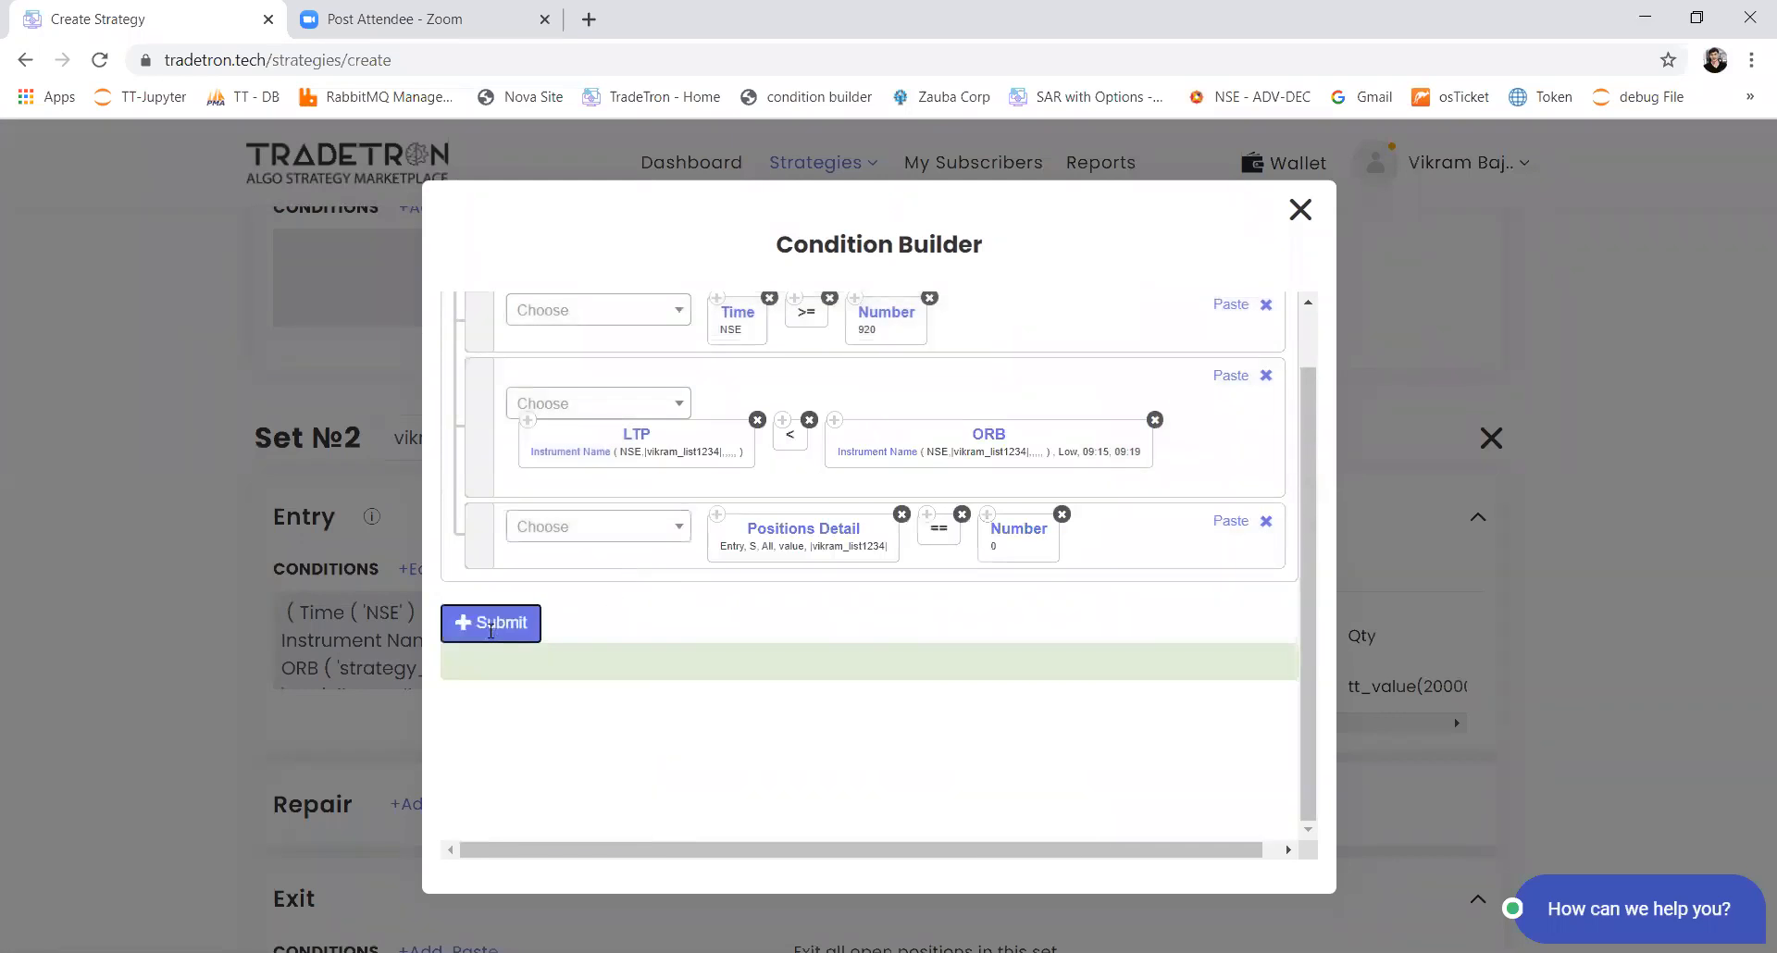
# Step: Review Set 1's entry conditions in the condition builder and close it without changes
pyautogui.scroll(5, 551, 648)
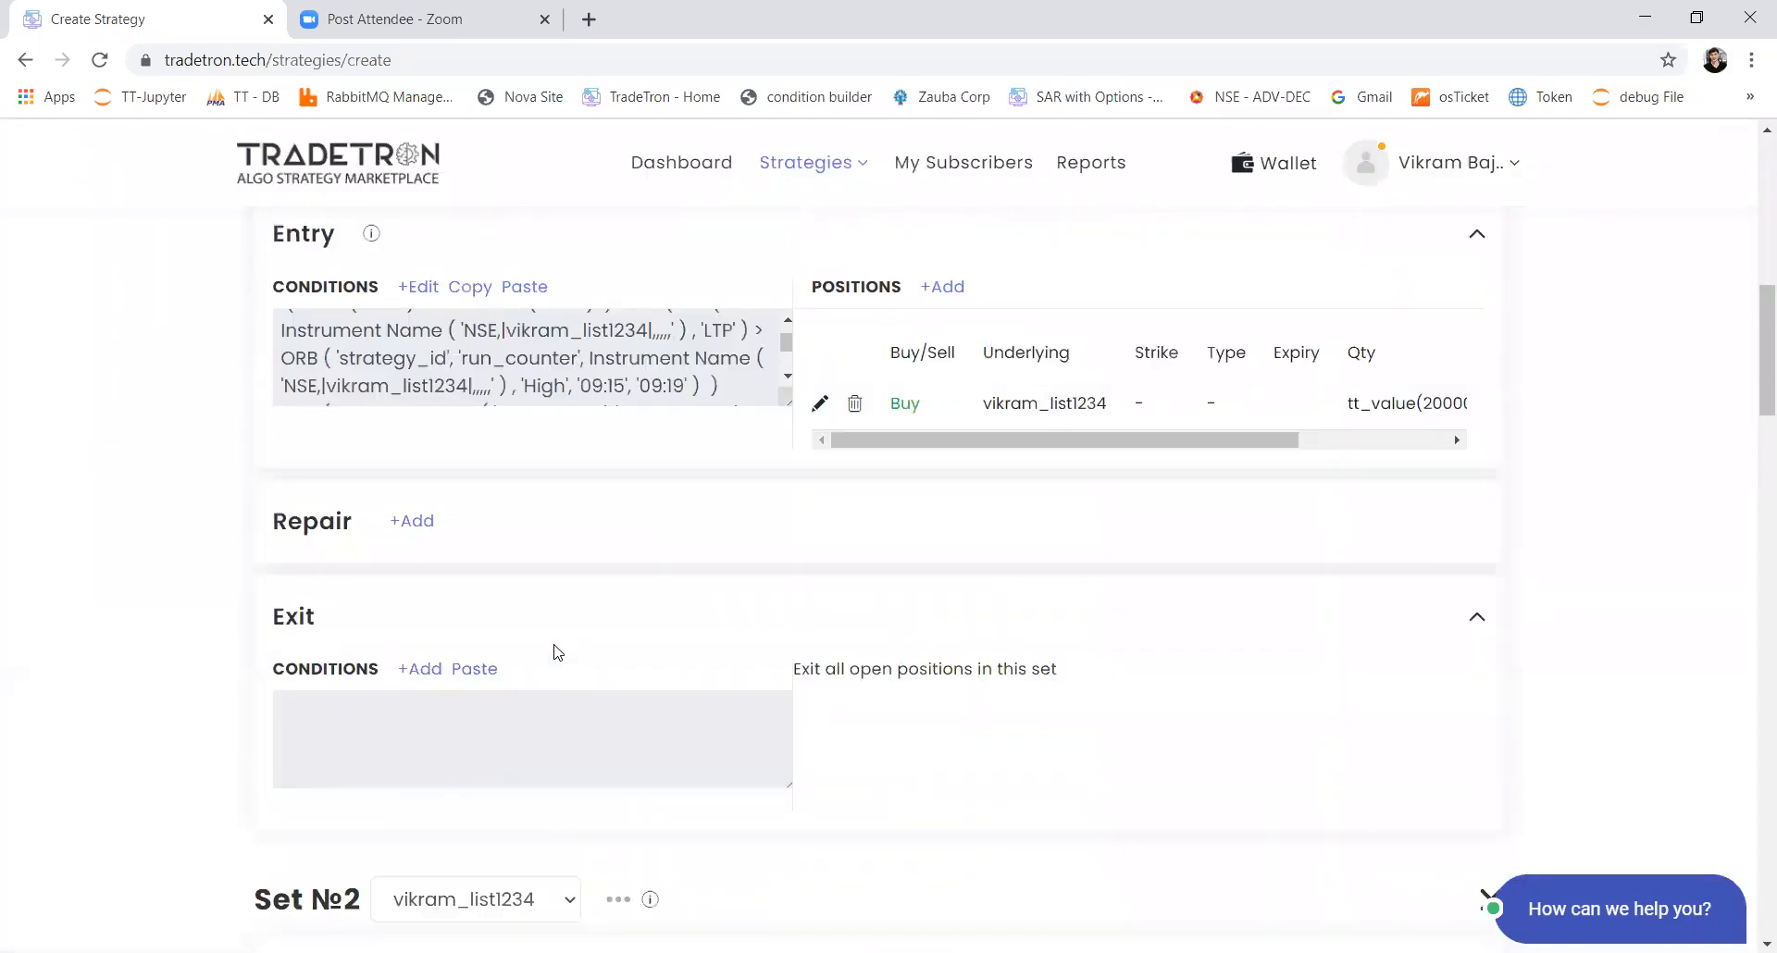
pyautogui.scroll(3, 557, 653)
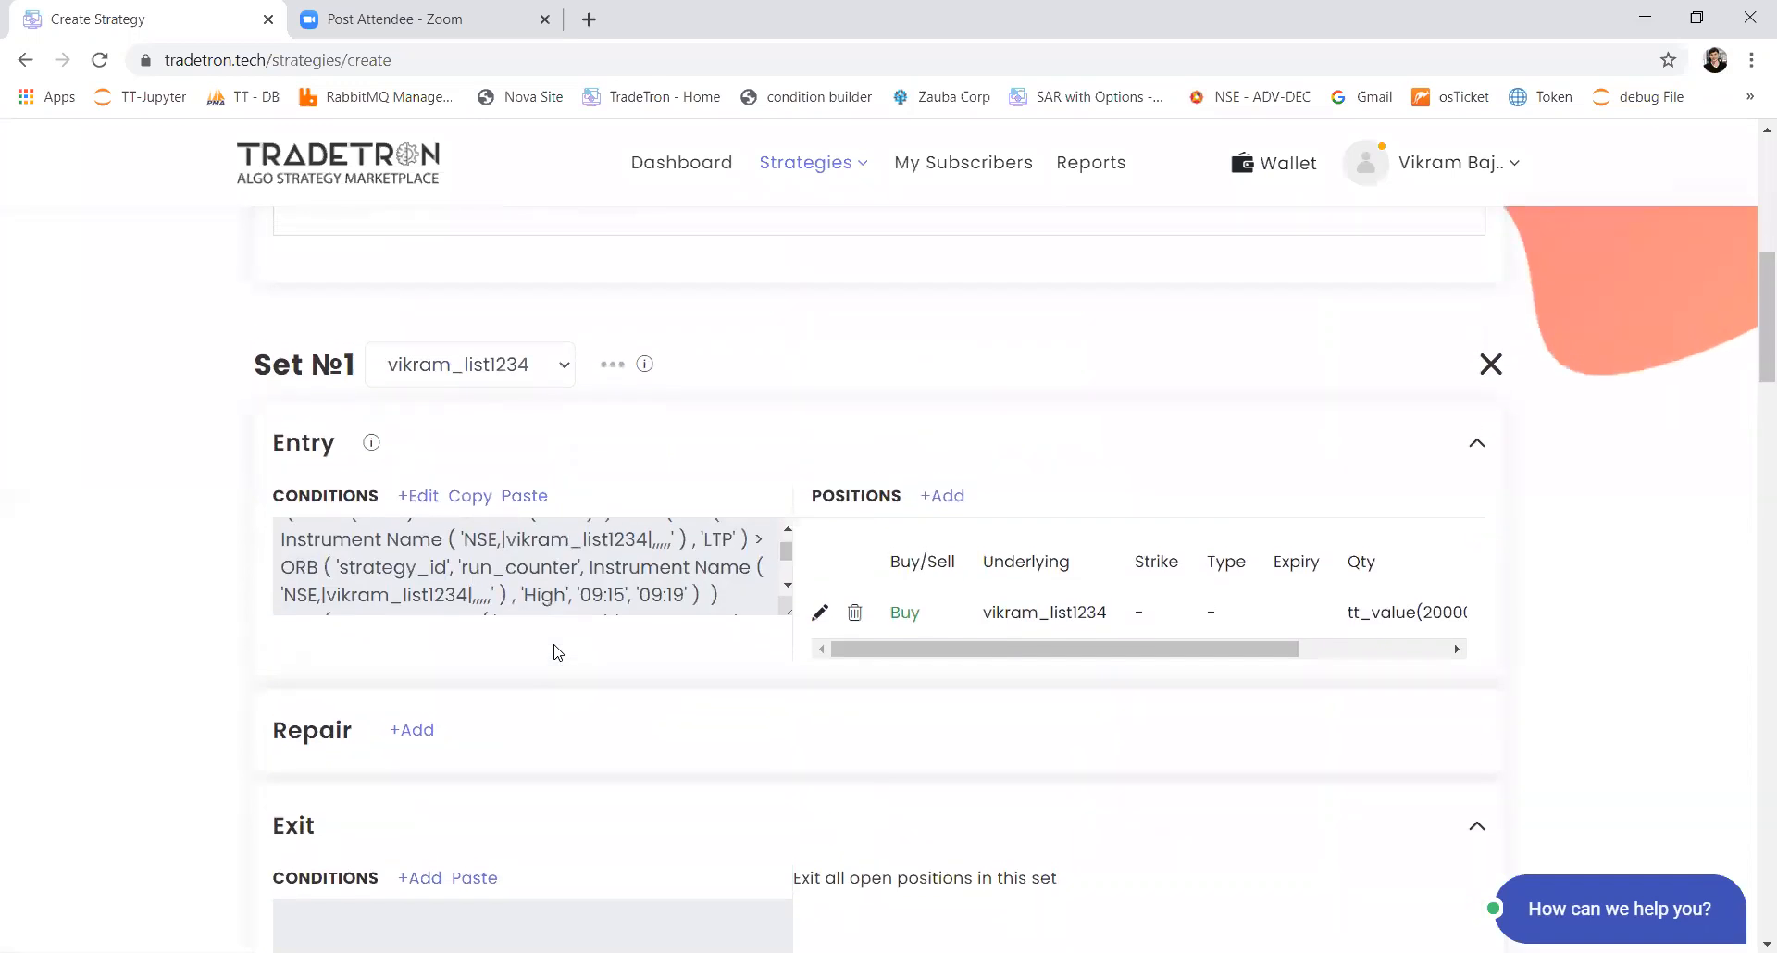
pyautogui.click(430, 498)
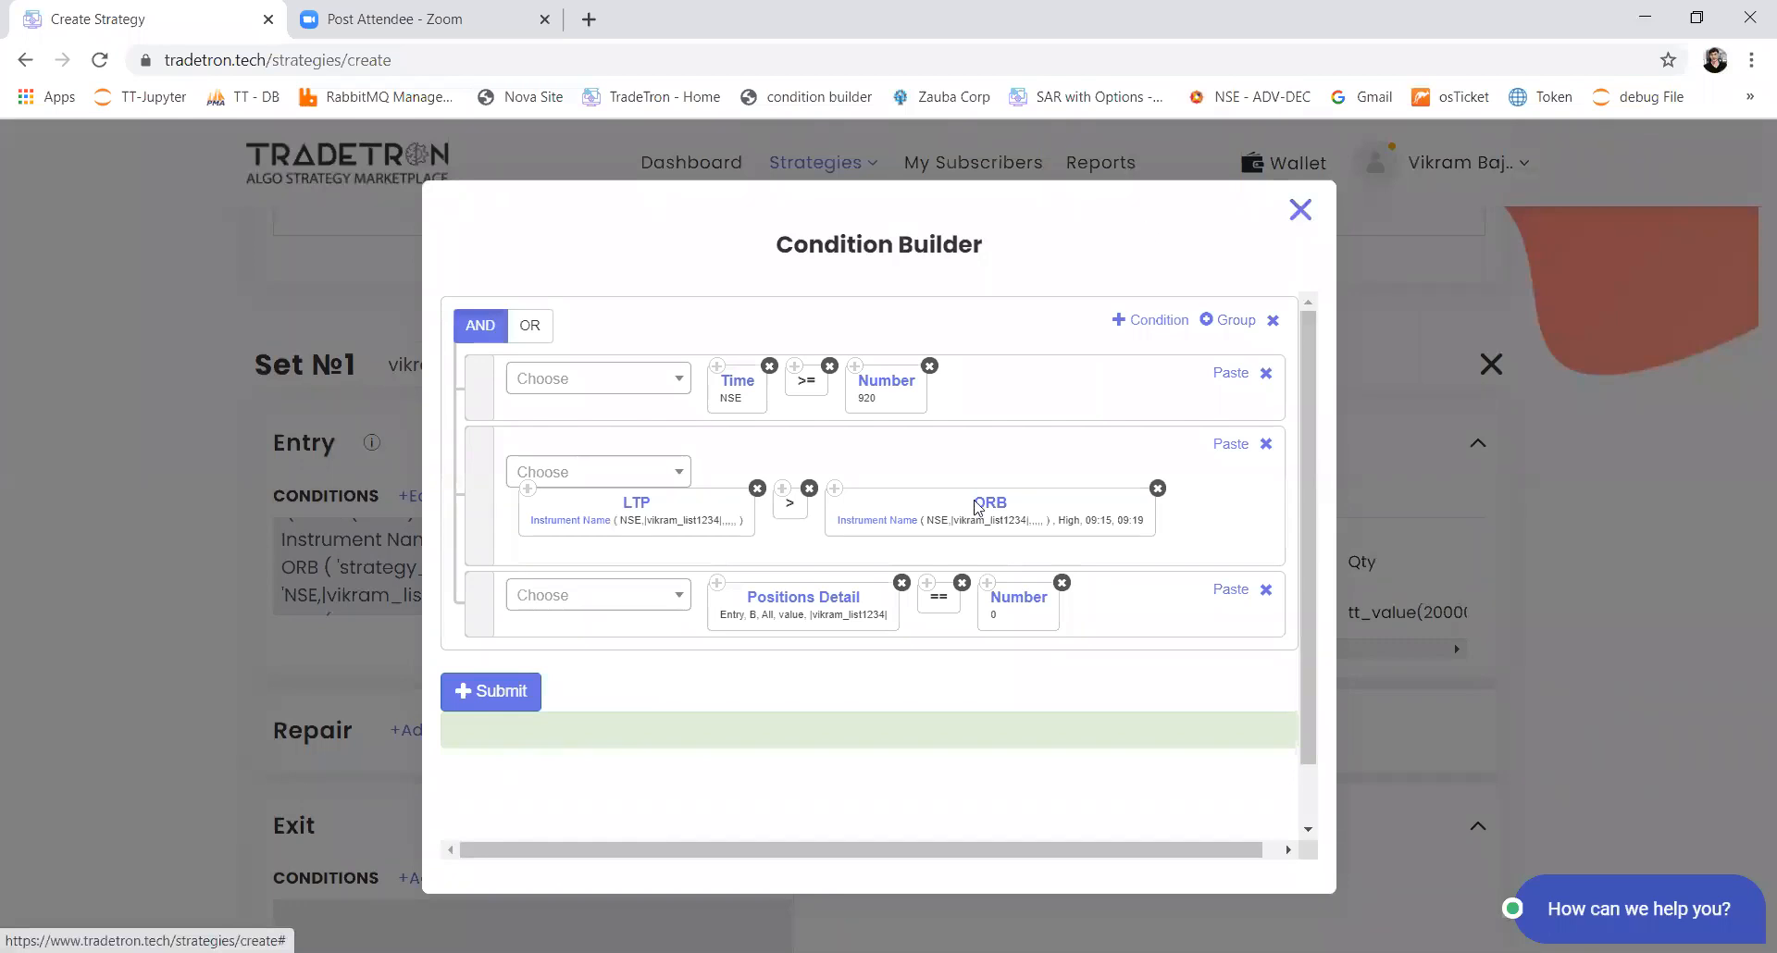
pyautogui.click(1300, 209)
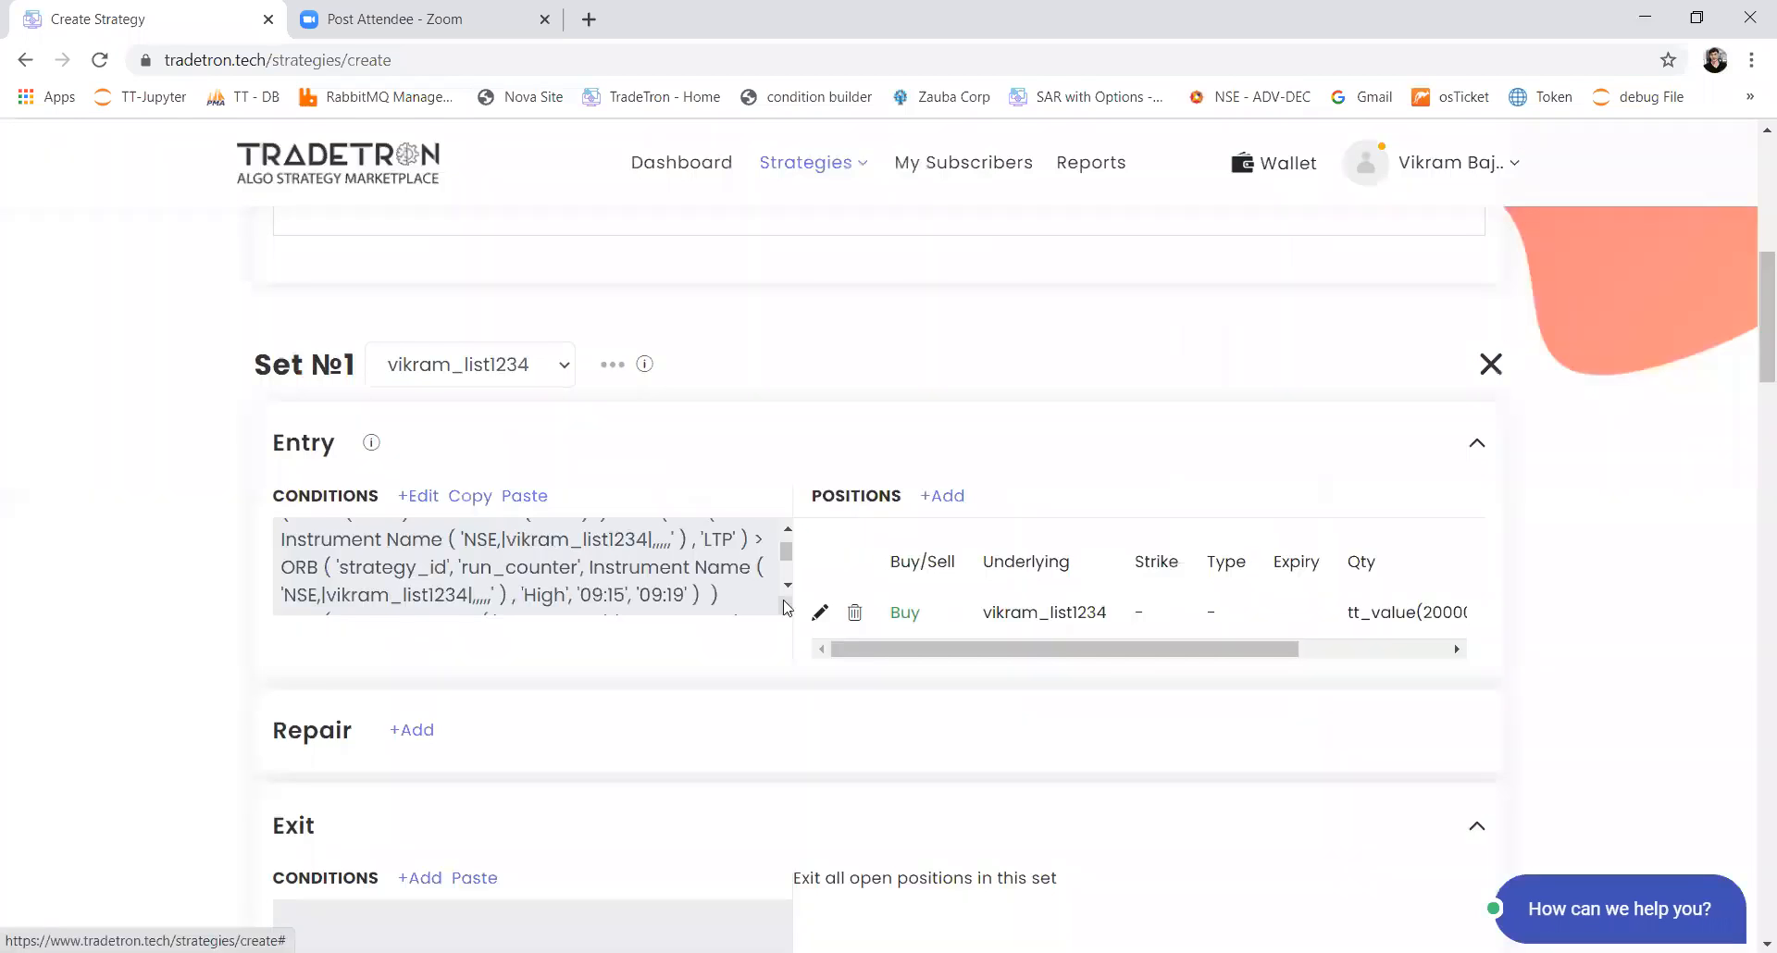
pyautogui.click(426, 497)
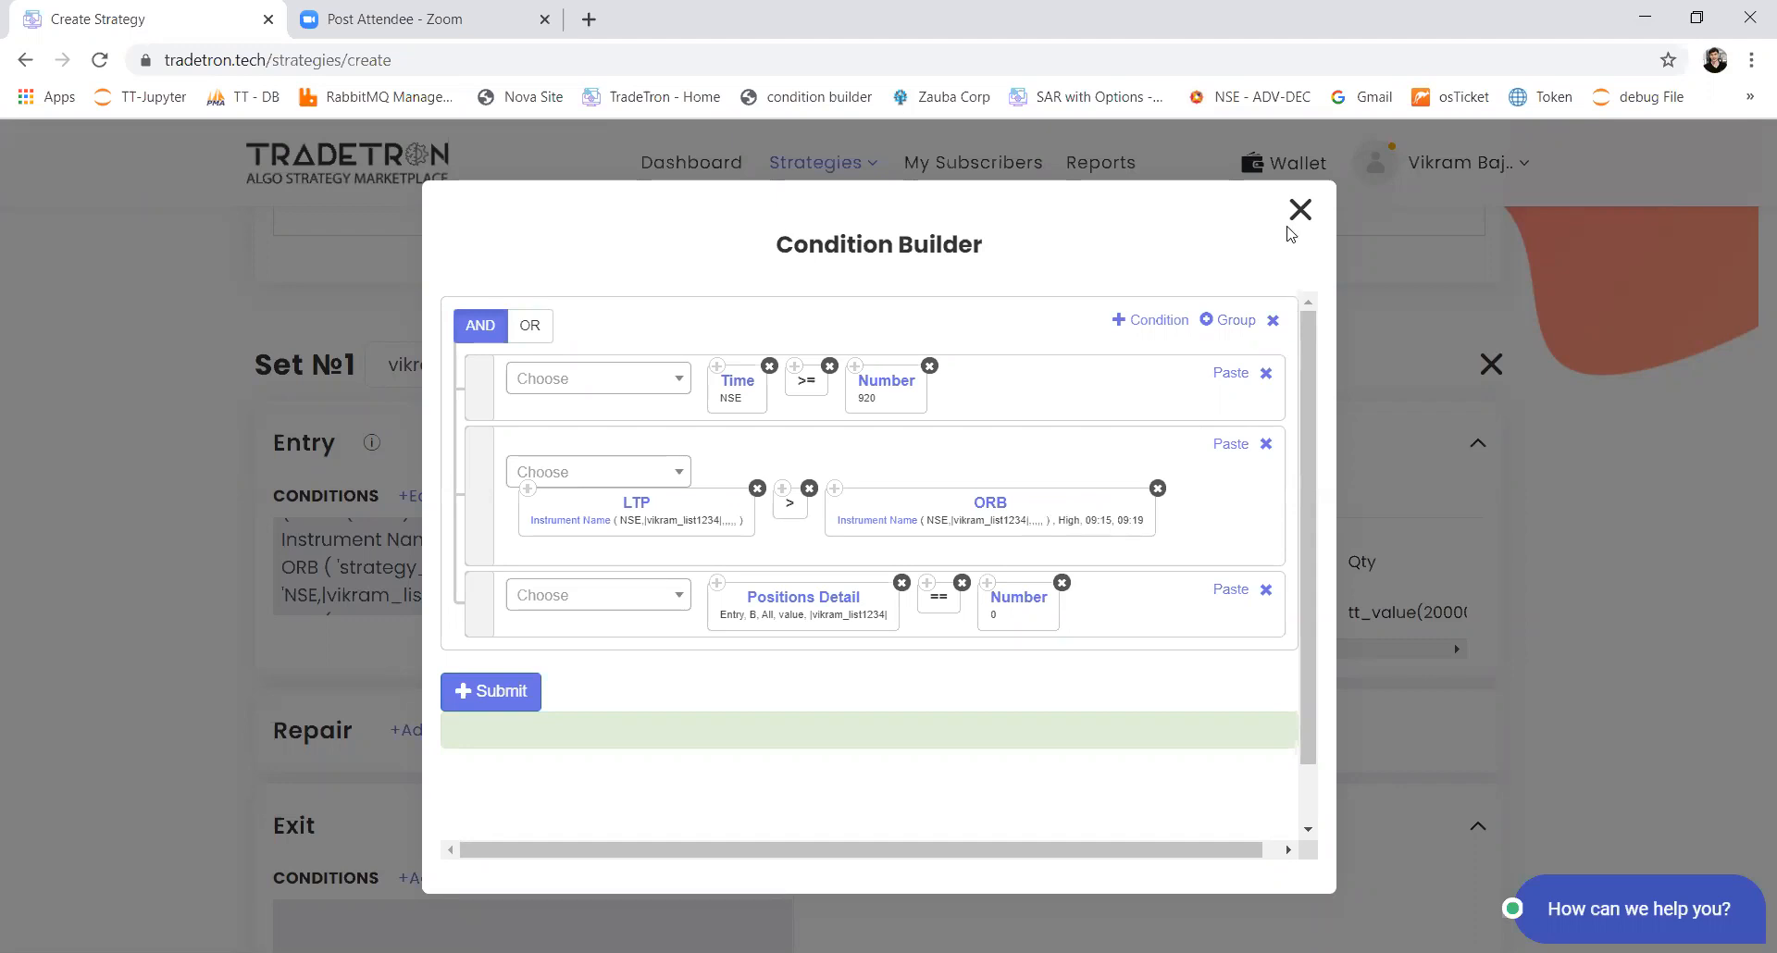
pyautogui.press('Escape')
# Step: Add a repair block to Set 1 and set its type to Repair Continuous
pyautogui.scroll(-2, 706, 675)
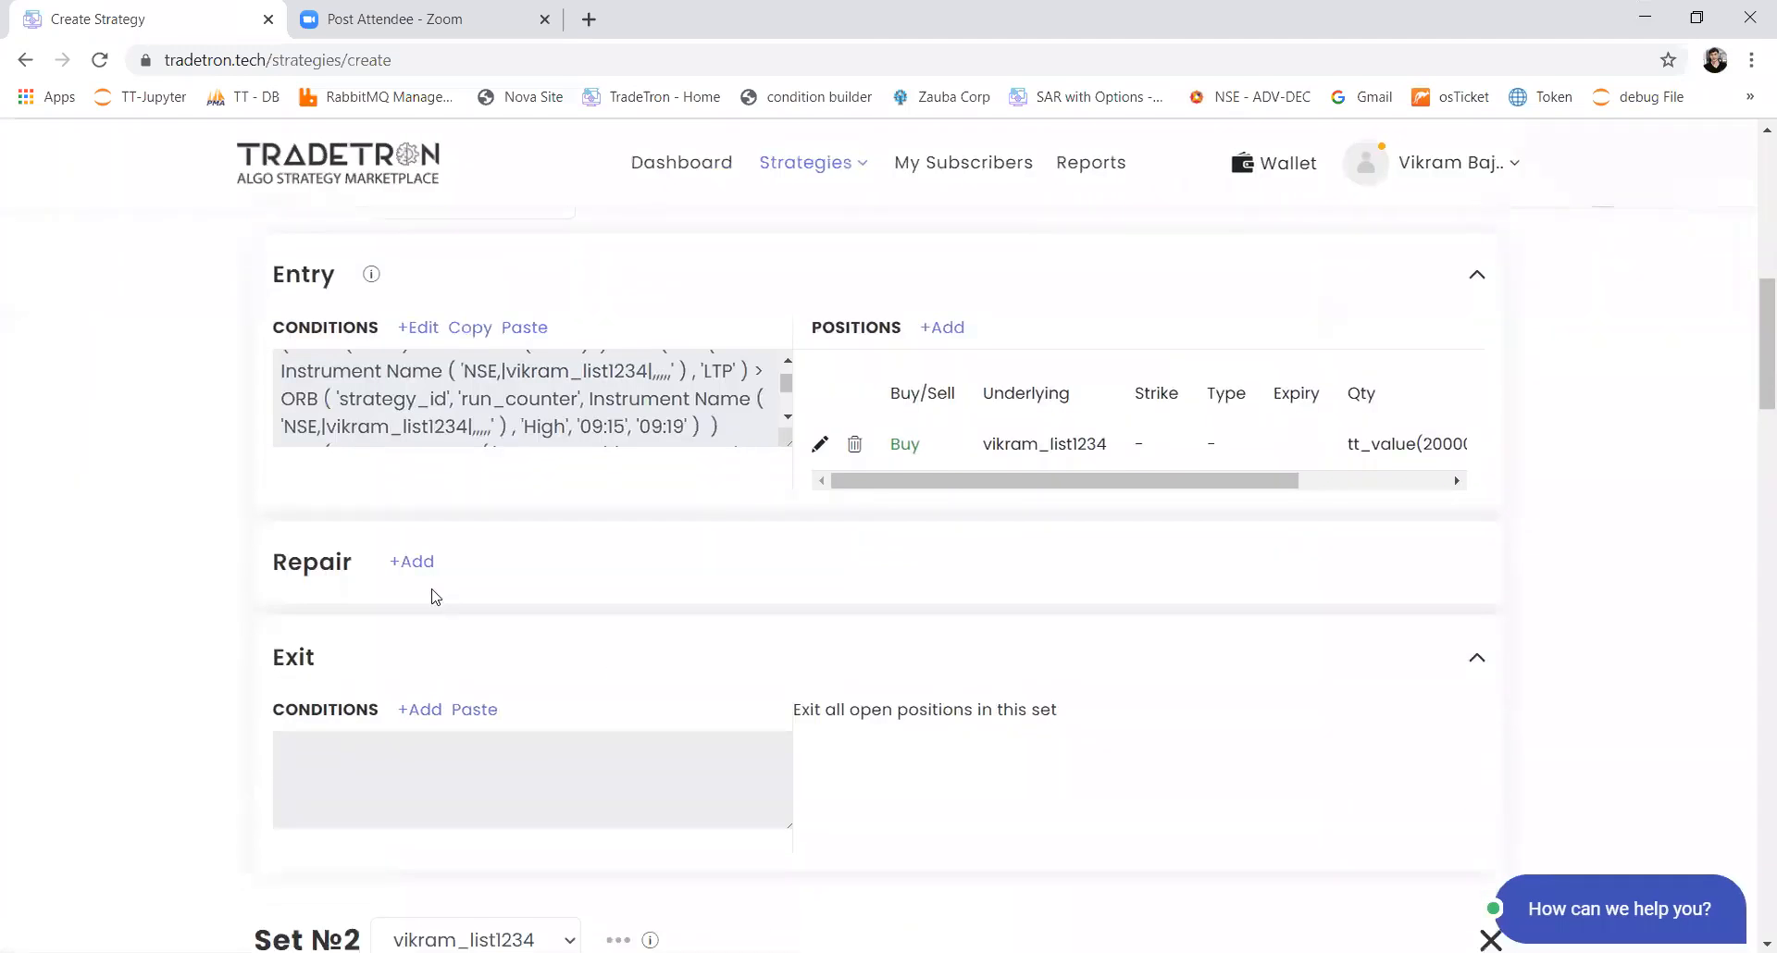
pyautogui.click(417, 562)
pyautogui.click(567, 568)
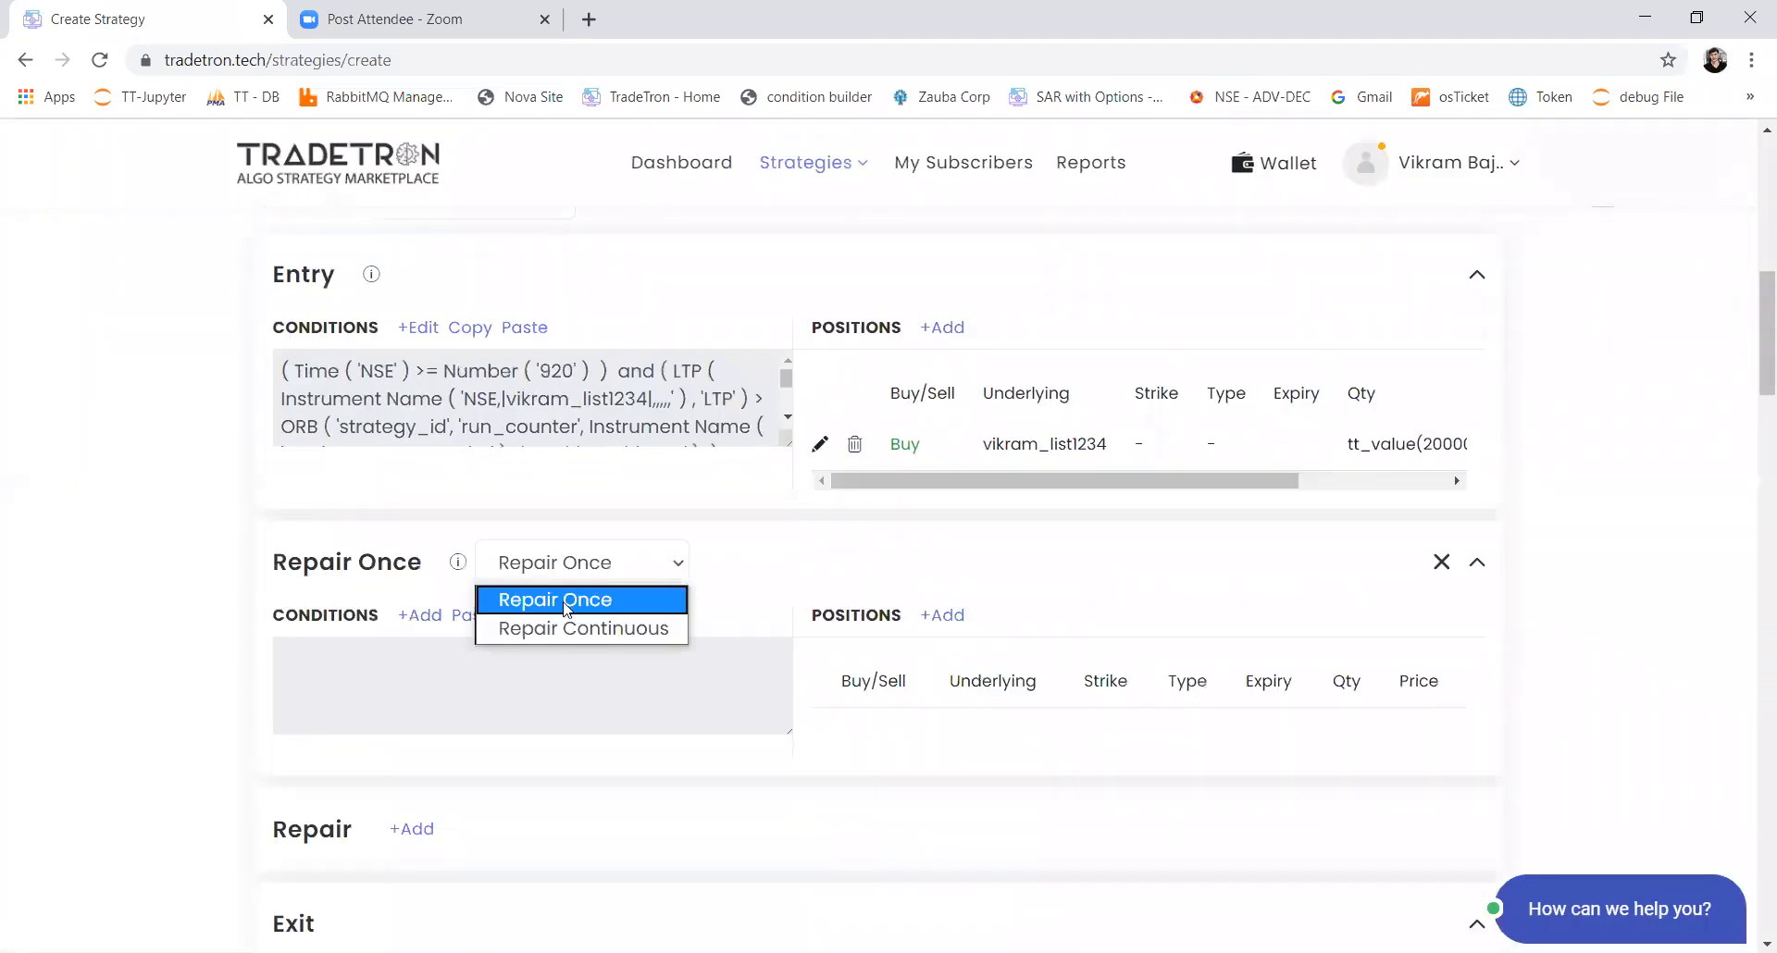
pyautogui.click(557, 622)
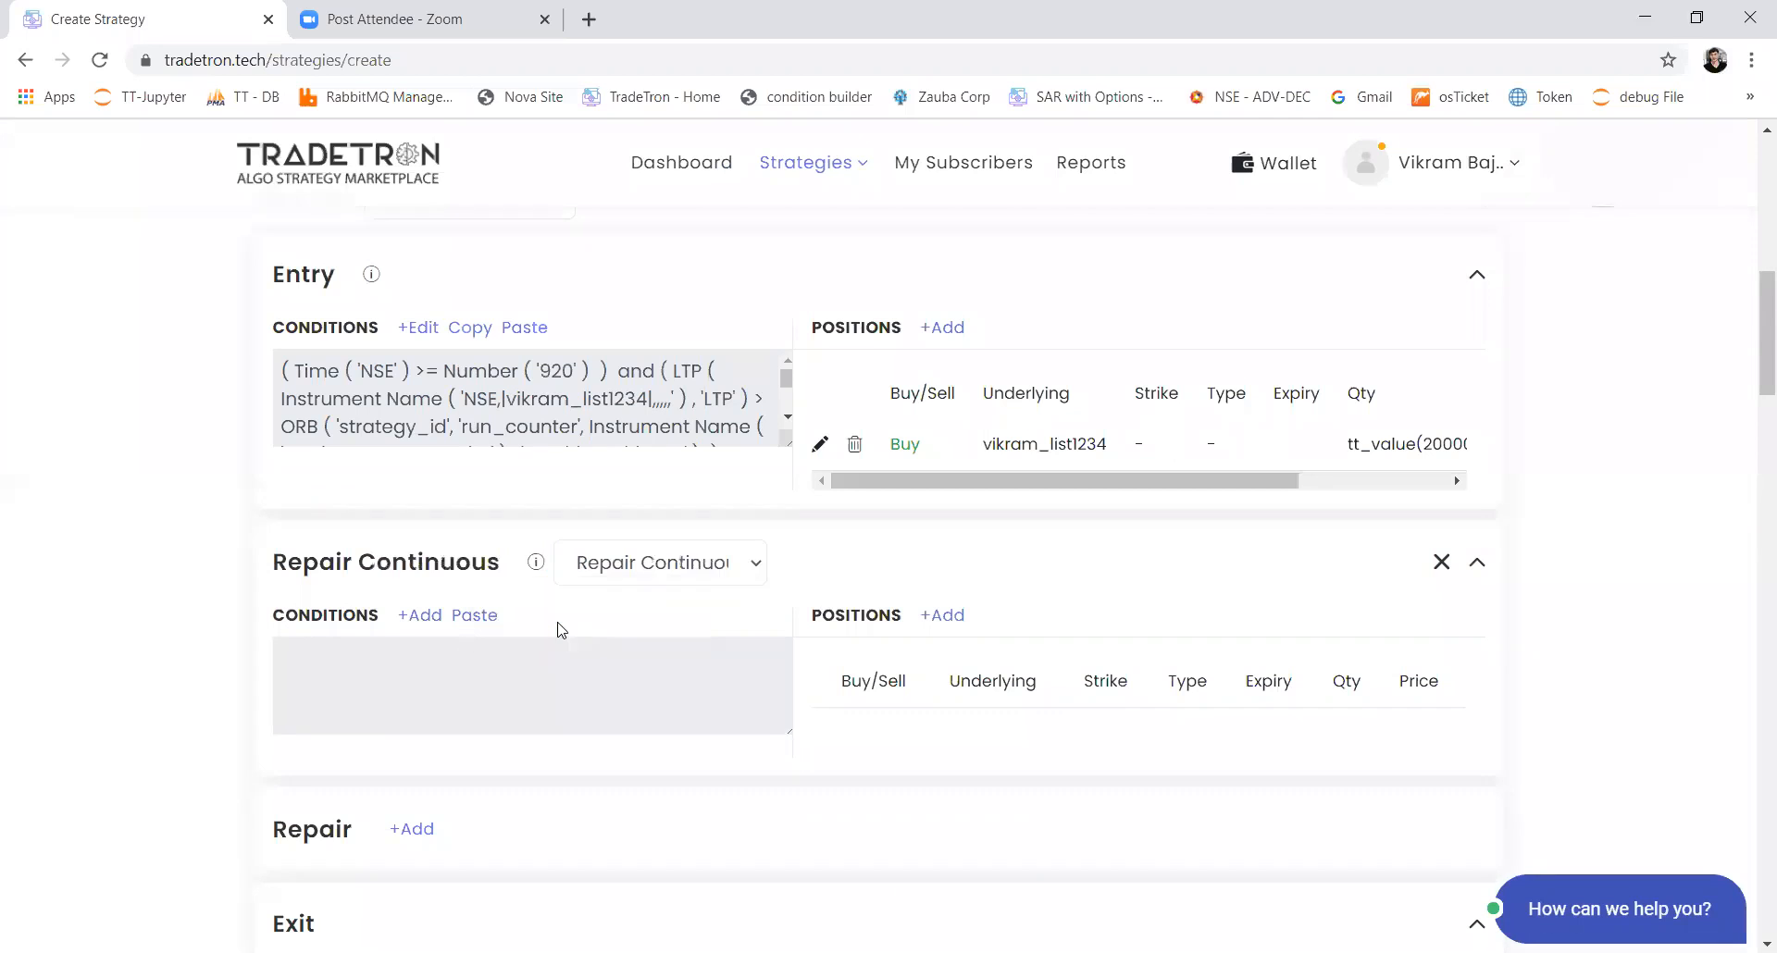
pyautogui.click(435, 618)
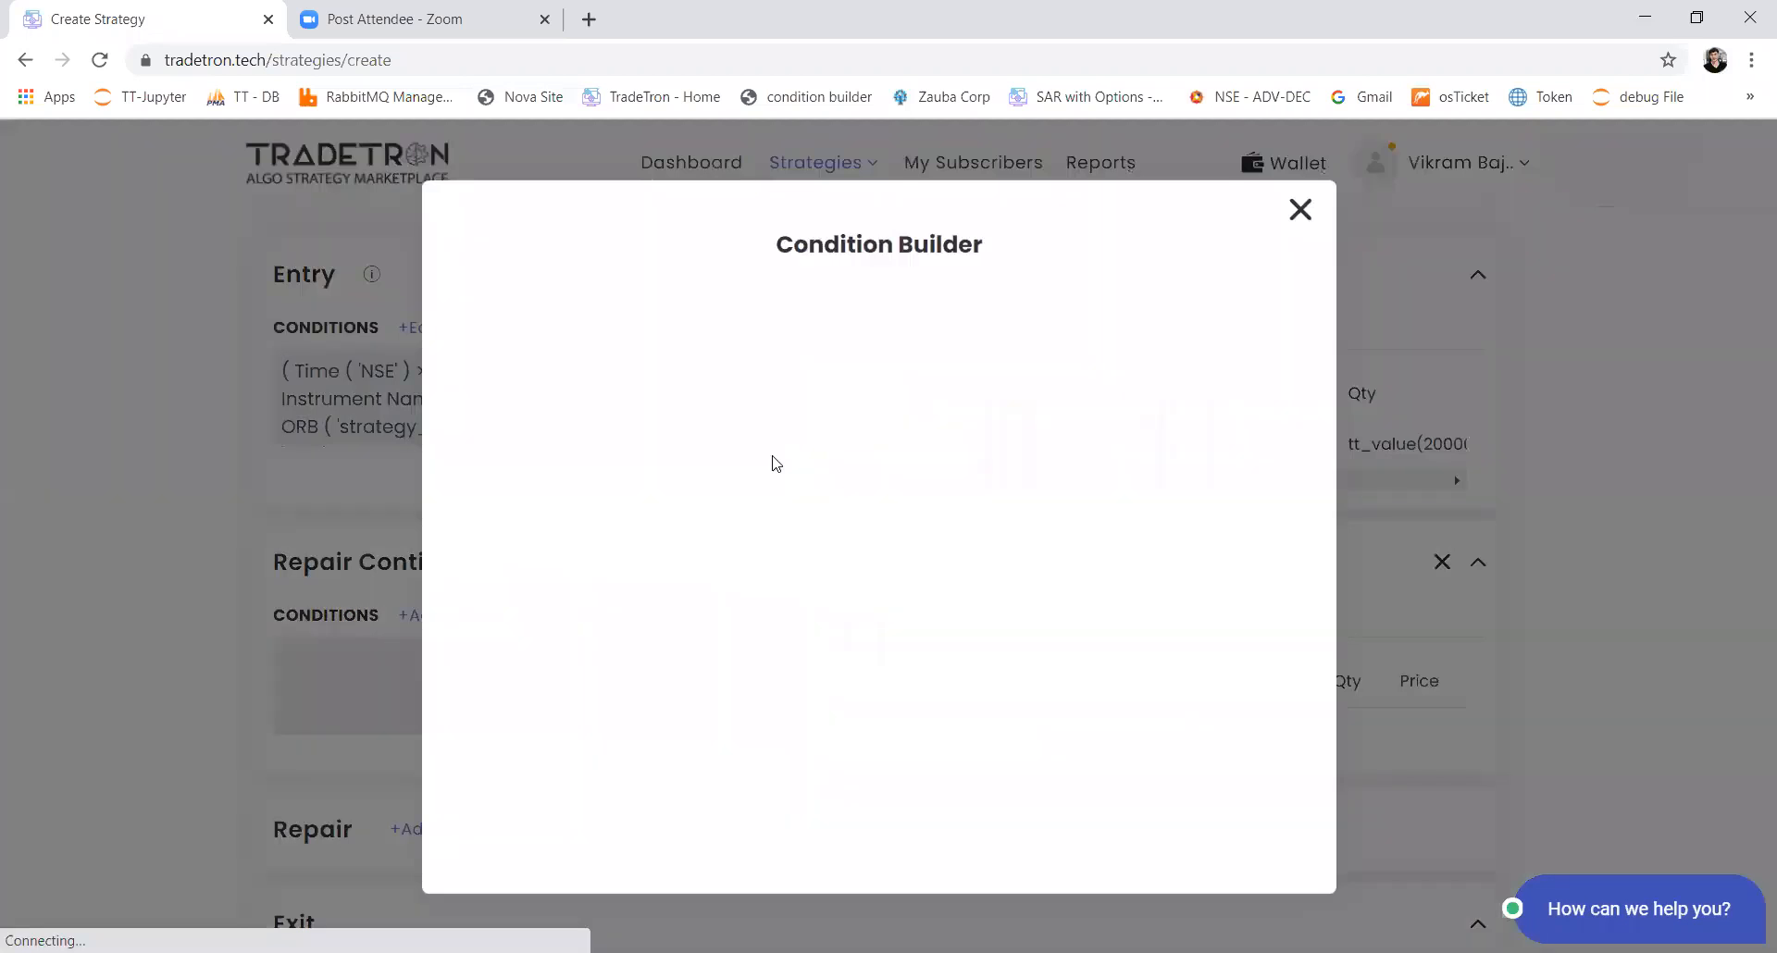
pyautogui.click(645, 373)
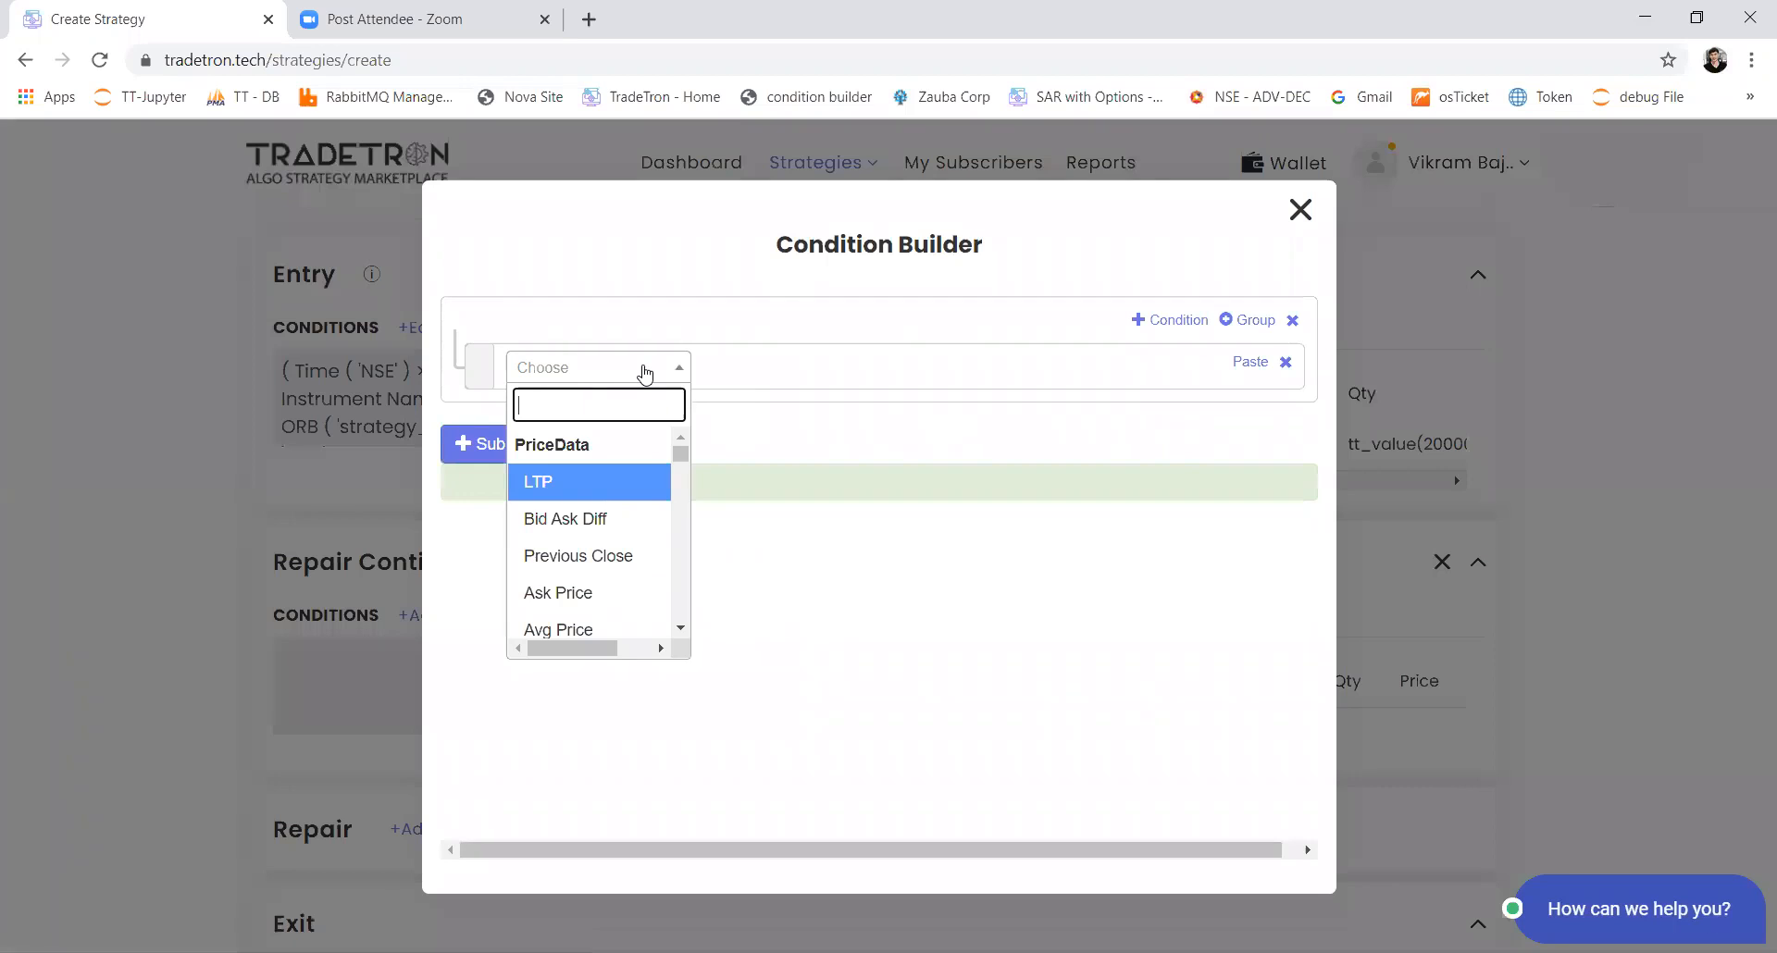
pyautogui.write('ltp')
pyautogui.press('Return')
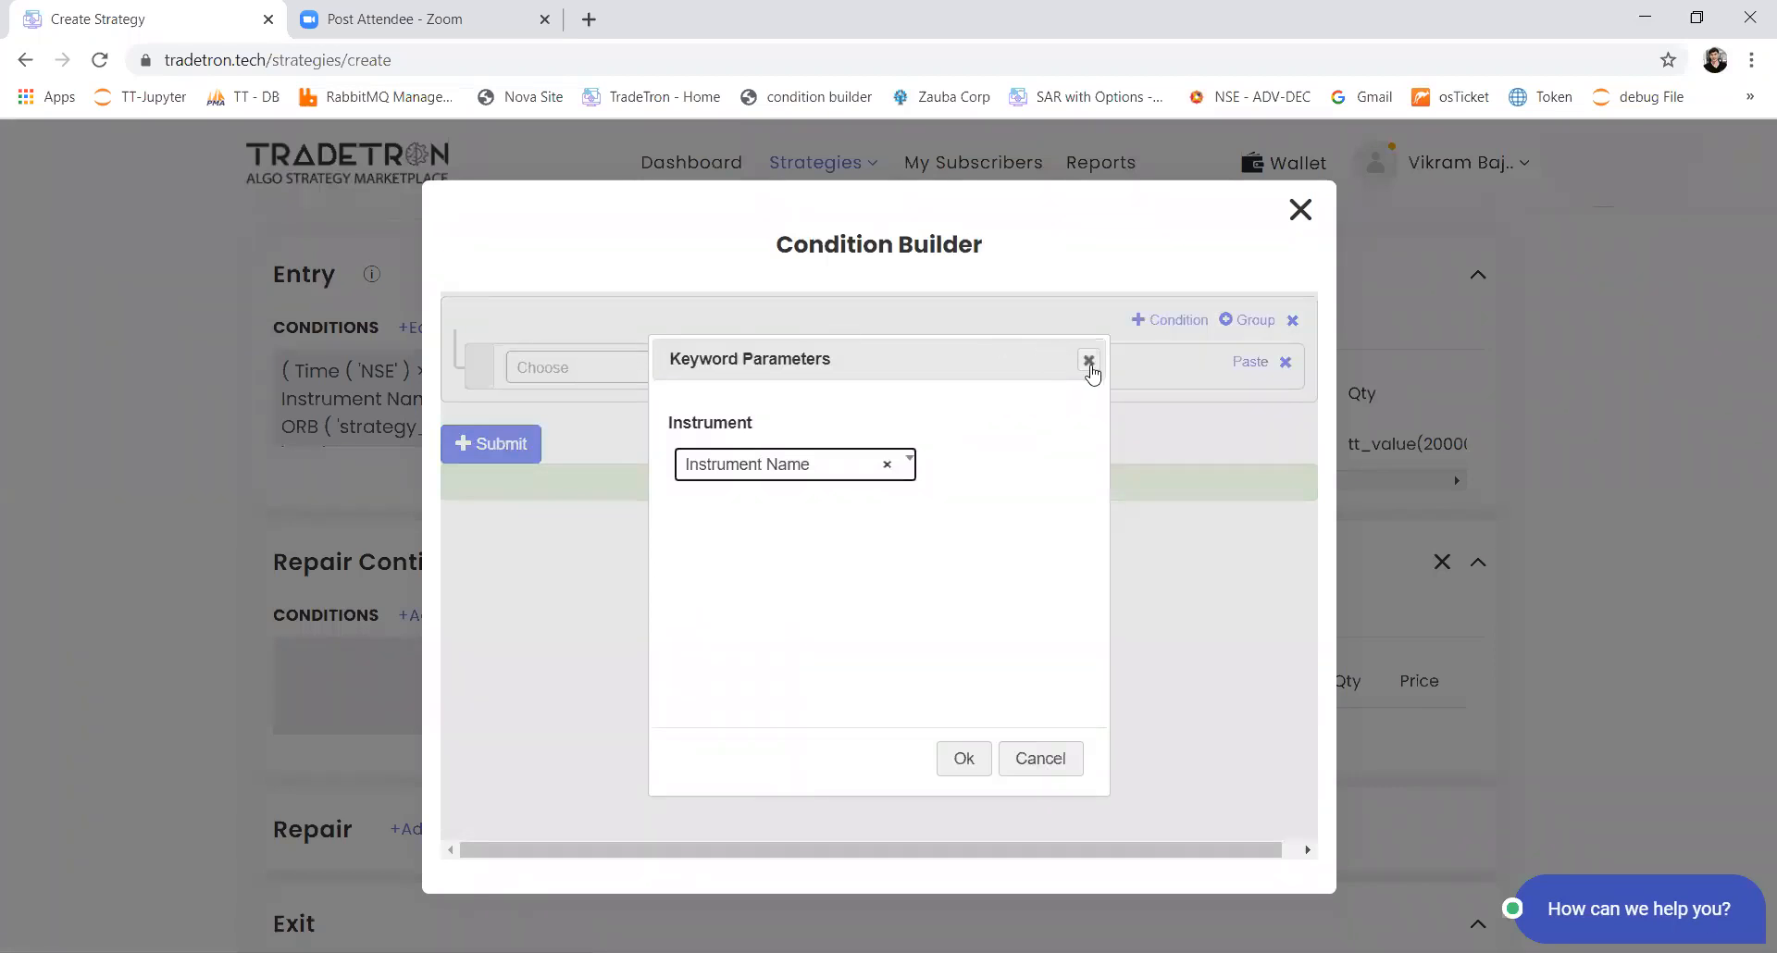
pyautogui.click(1088, 360)
pyautogui.click(391, 719)
# Step: Copy Set 2's entry conditions and paste them into Set 1's Repair Continuous conditions
pyautogui.scroll(-7, 361, 746)
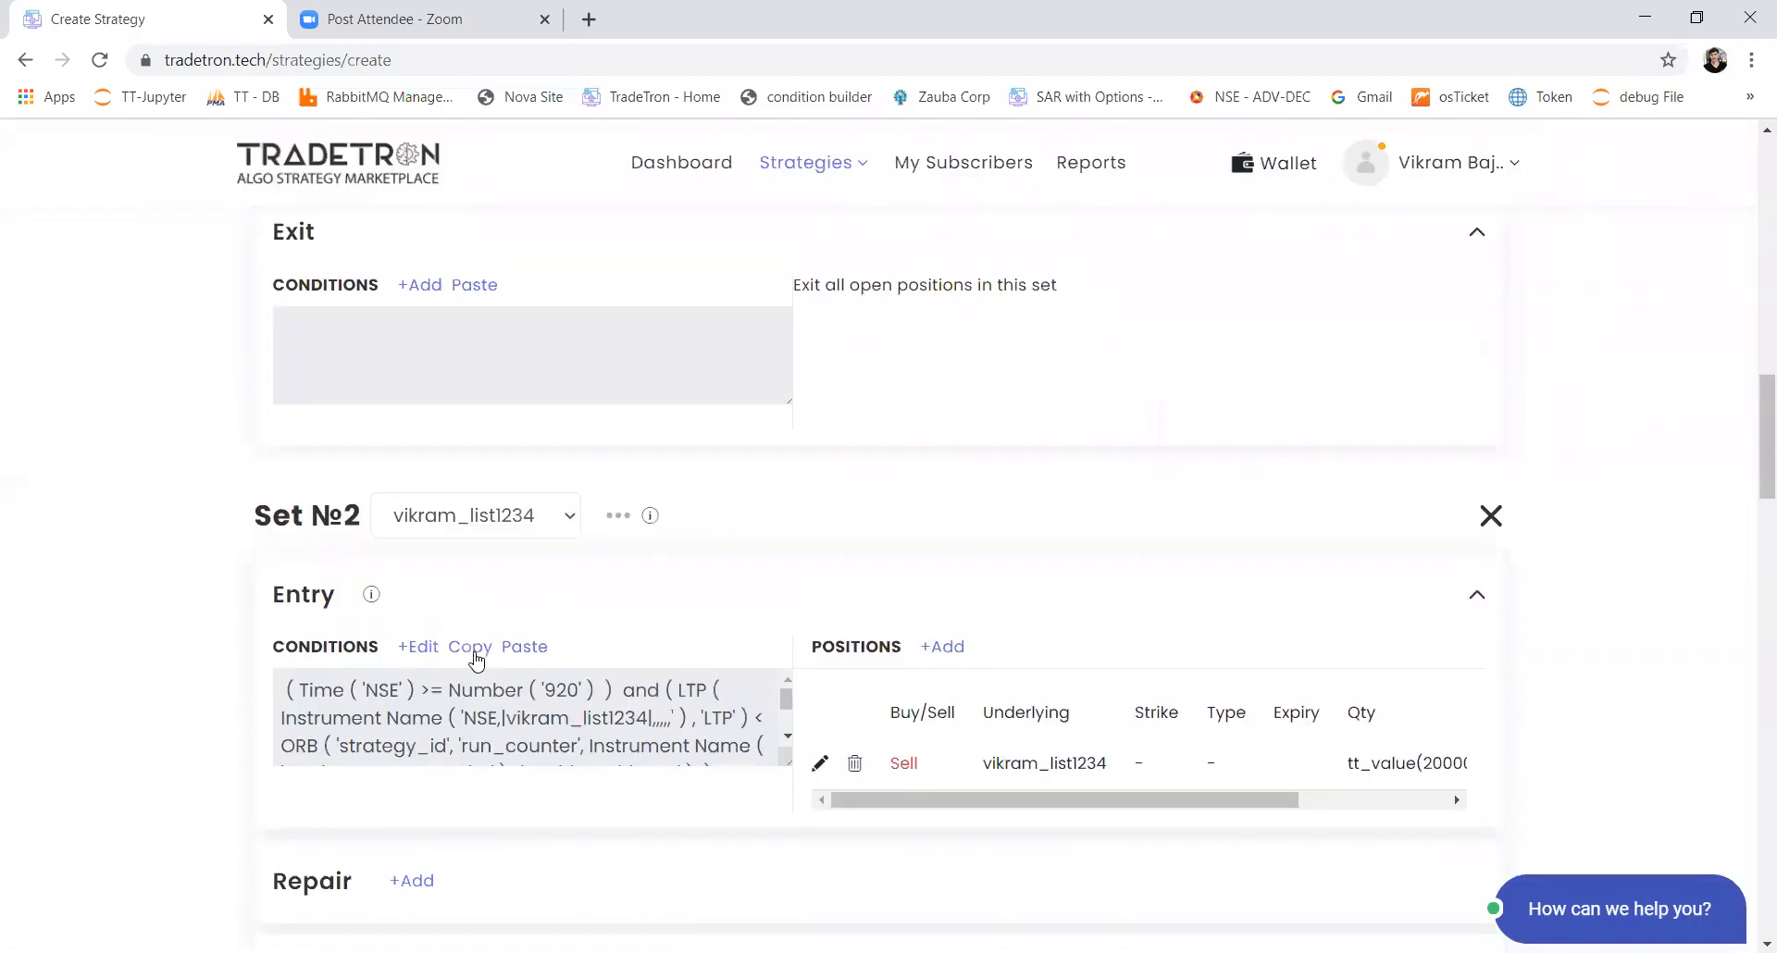
pyautogui.click(472, 651)
pyautogui.scroll(6, 542, 513)
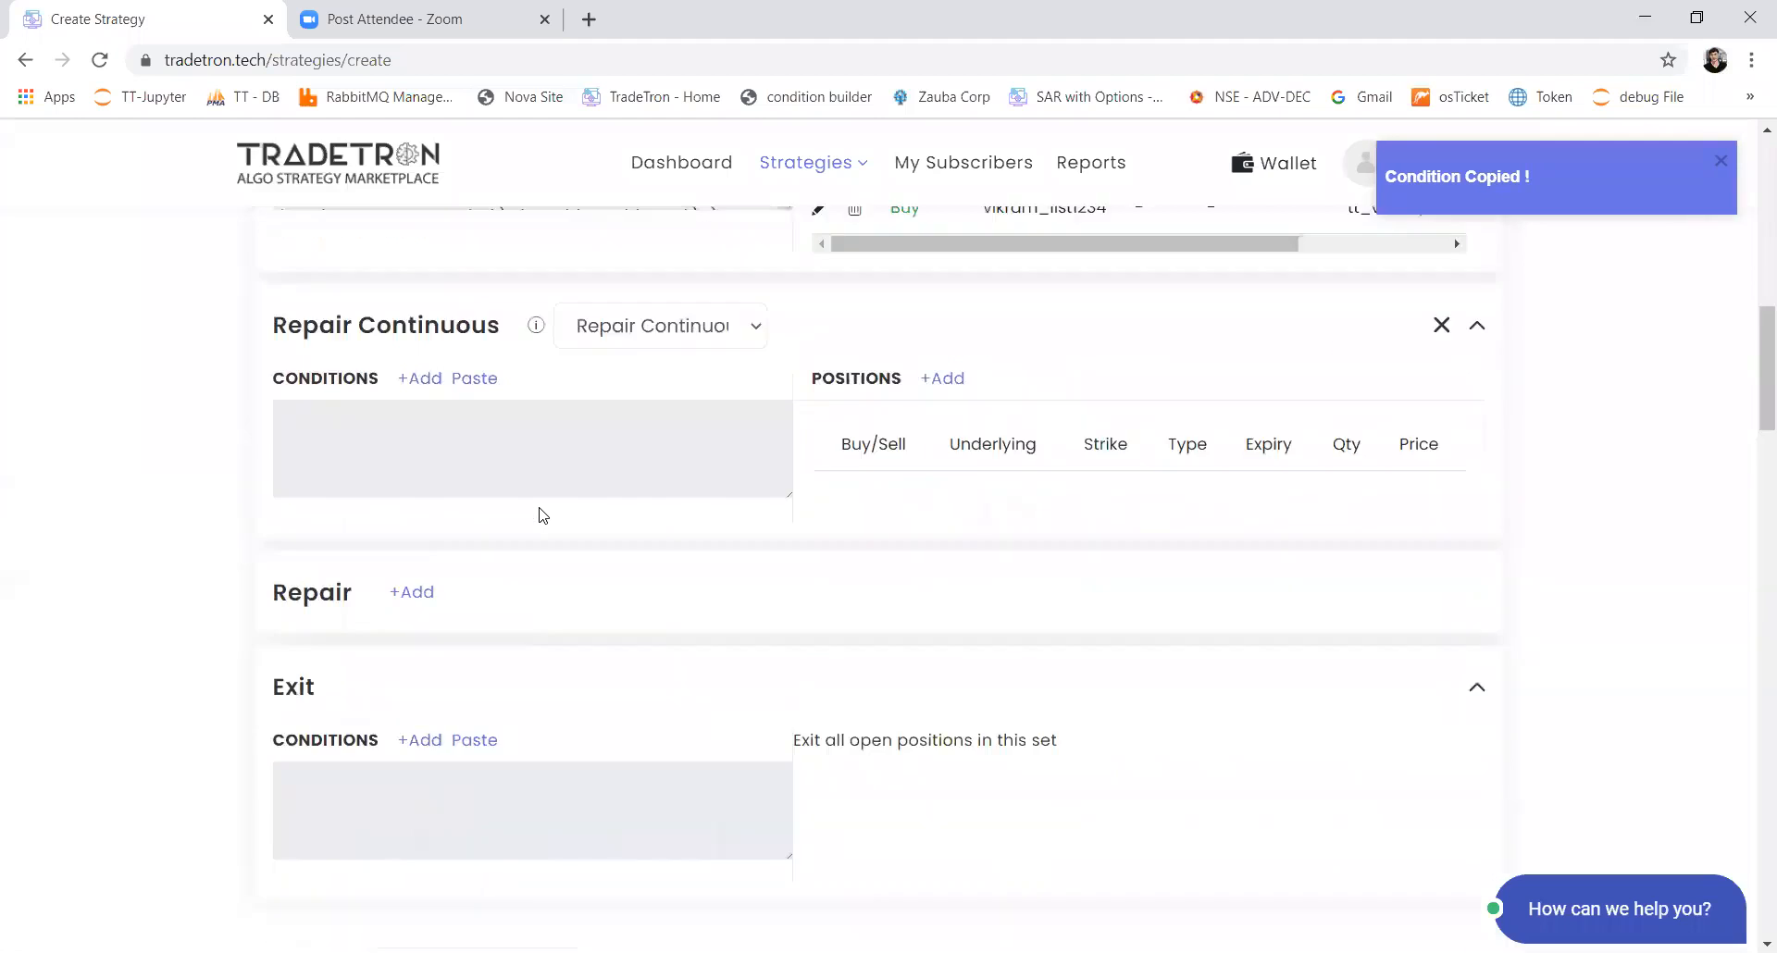
pyautogui.click(474, 494)
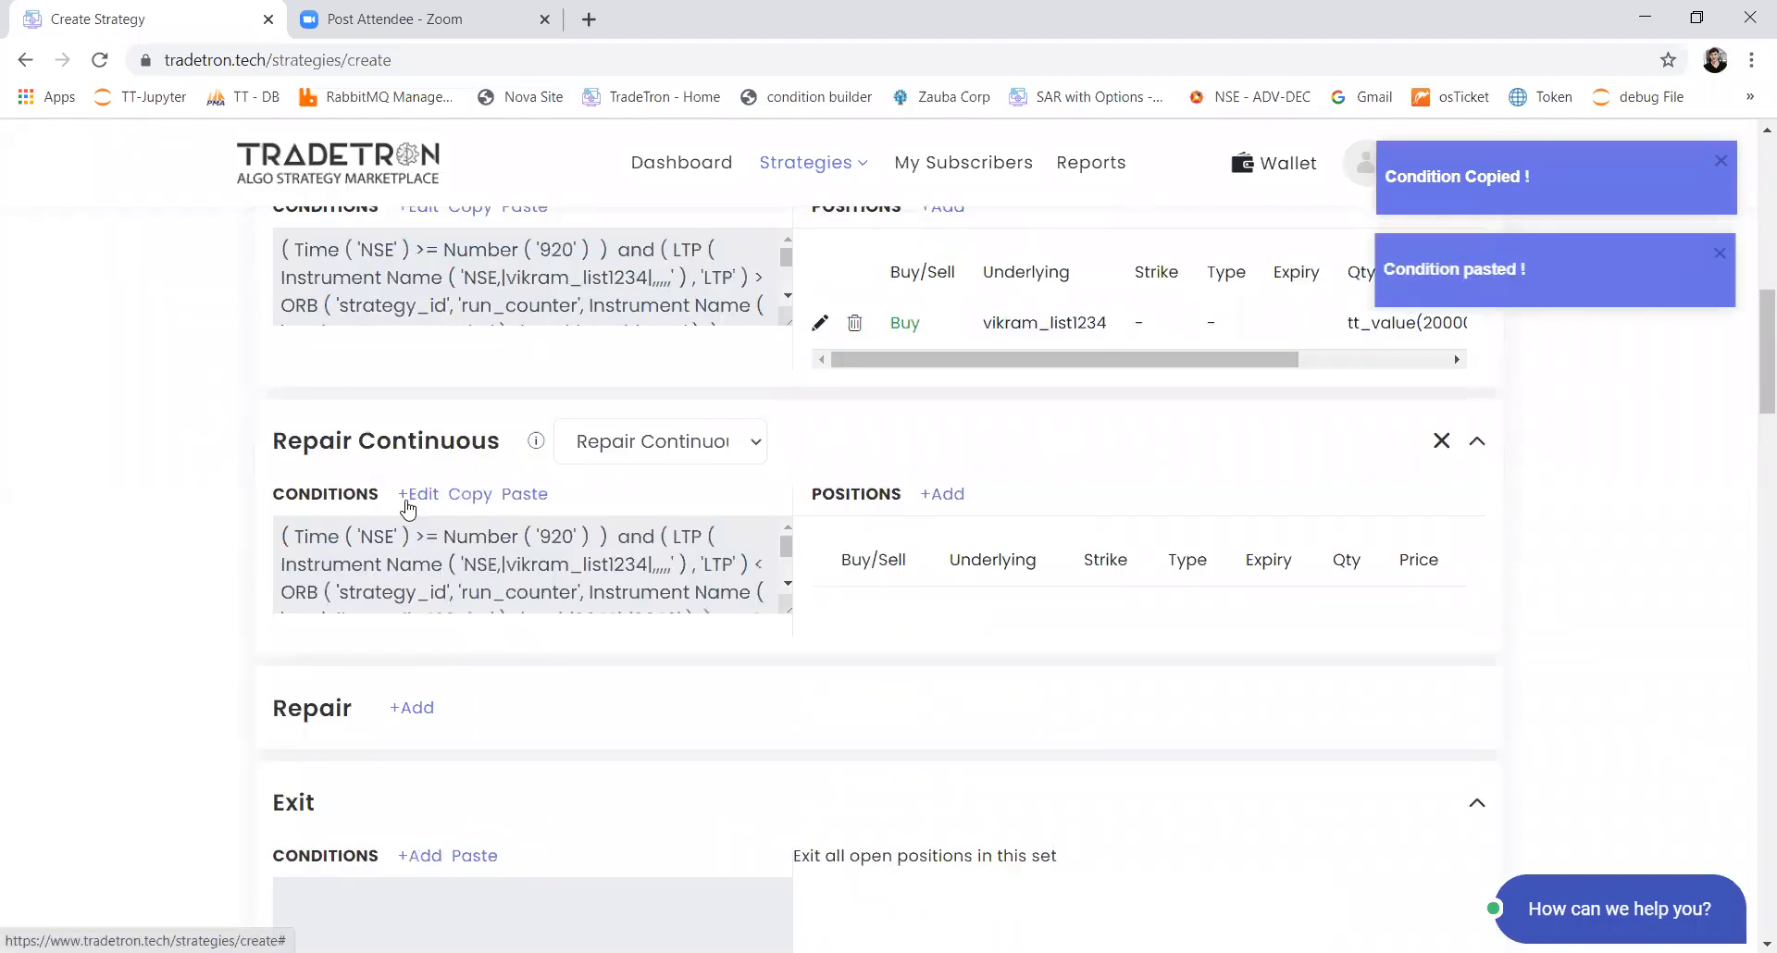
# Step: Delete the Time and Positions Detail conditions from Set 1's Repair Continuous, keeping only the LTP < ORB condition
pyautogui.click(407, 497)
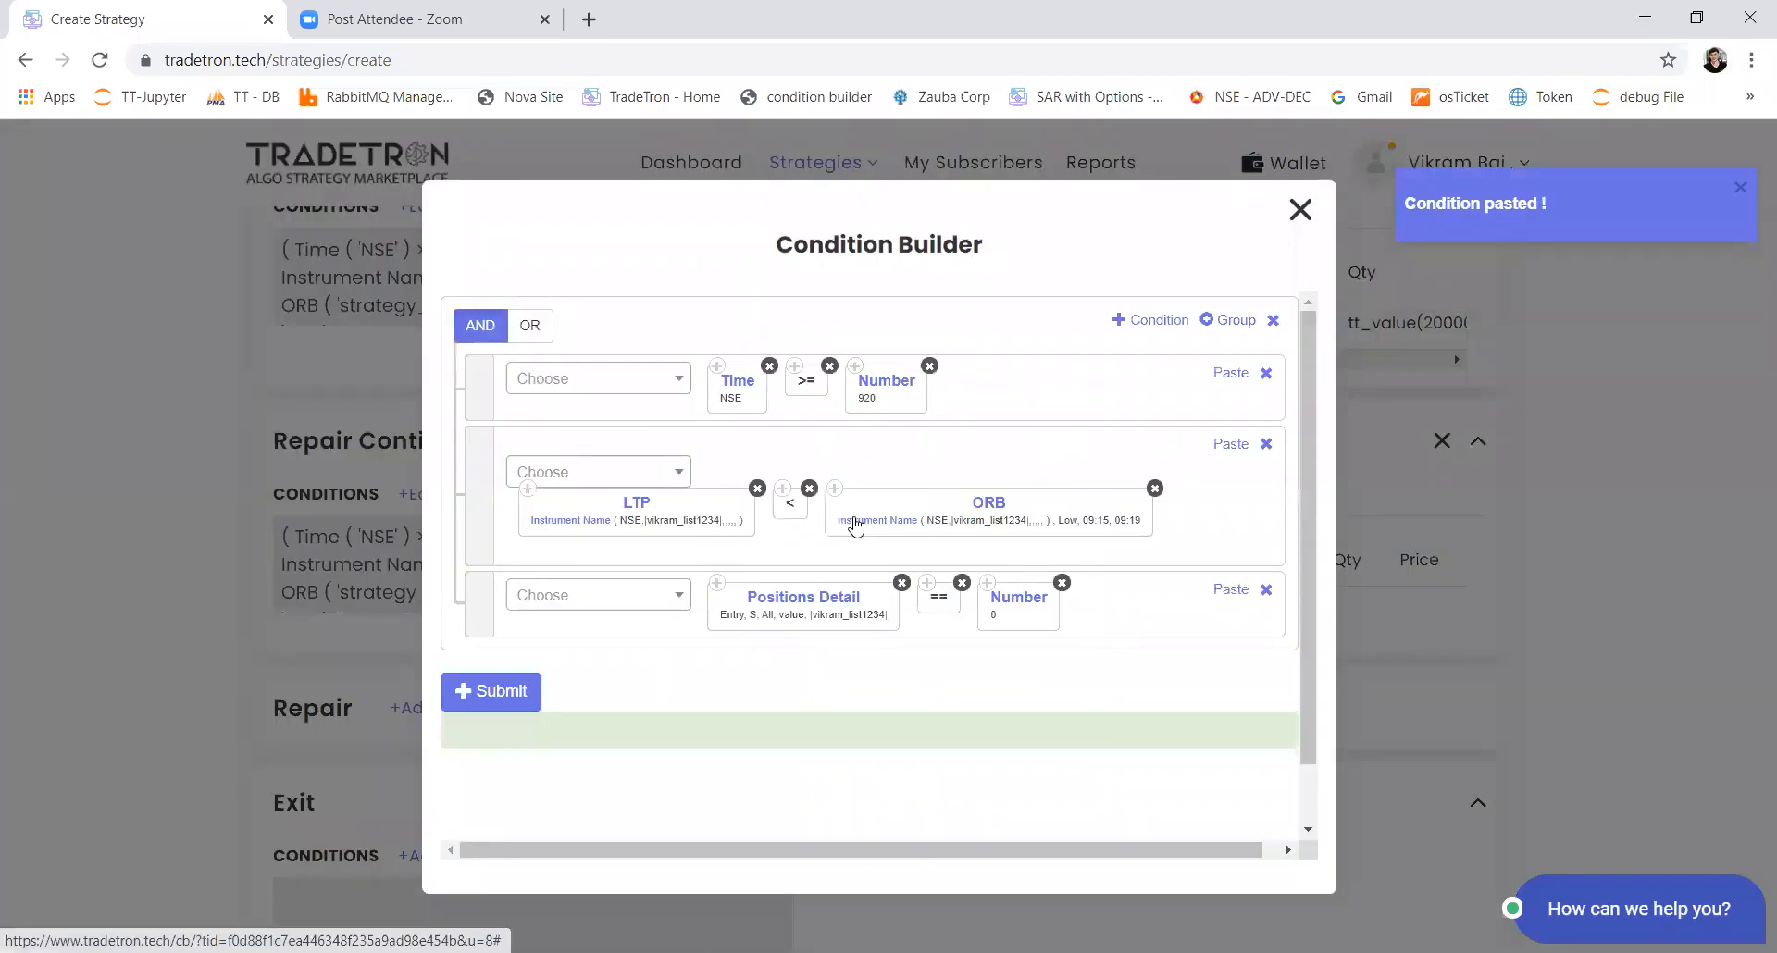
pyautogui.click(1267, 372)
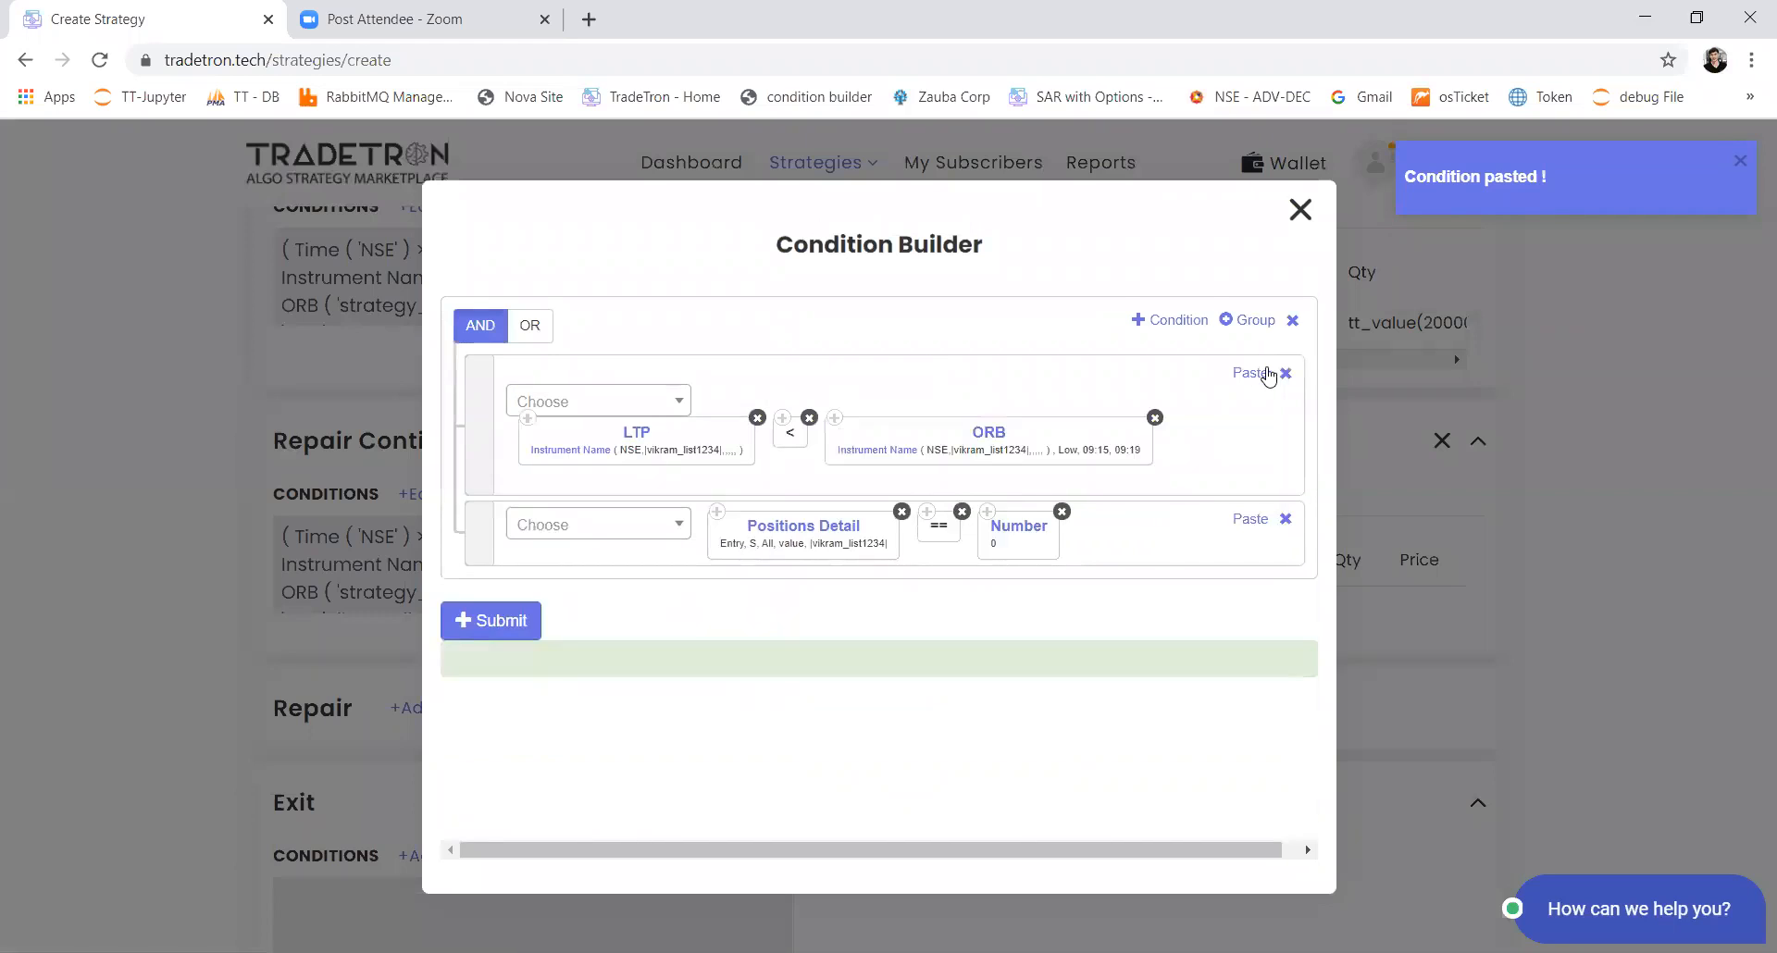
pyautogui.click(1285, 519)
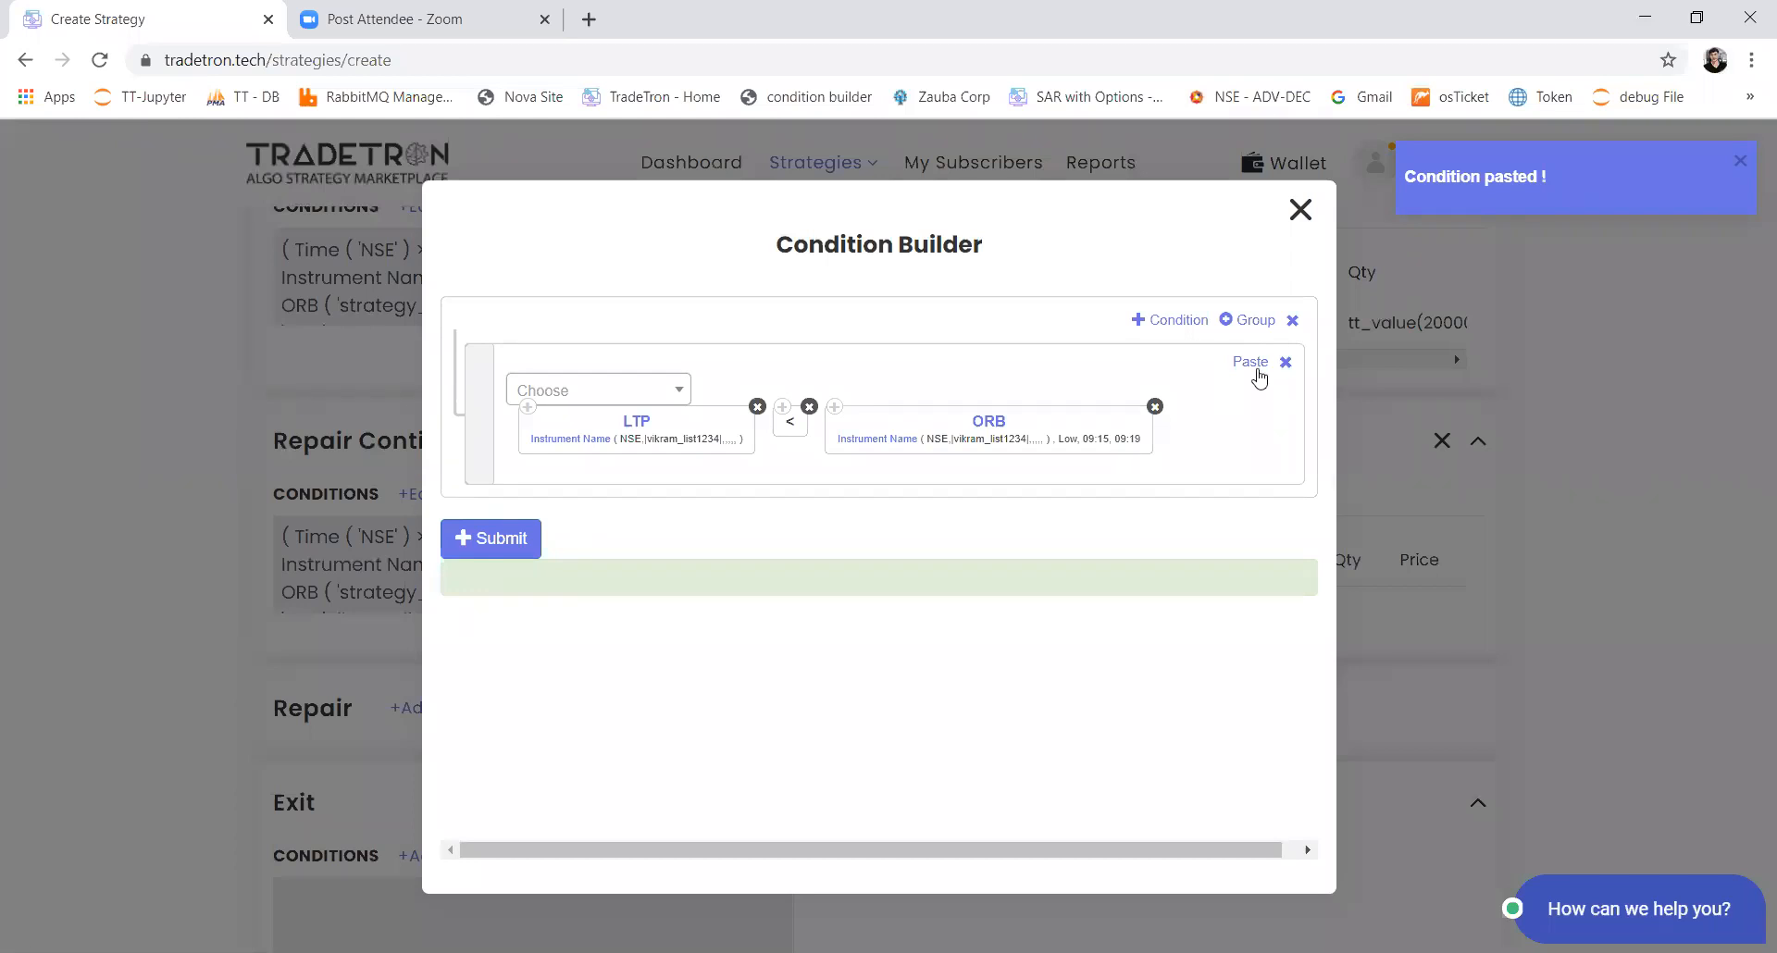
# Step: Add a second condition to Set 1's repair conditions and insert the Net Quantity keyword with an Instrument Name parameter
pyautogui.click(1194, 319)
pyautogui.click(616, 526)
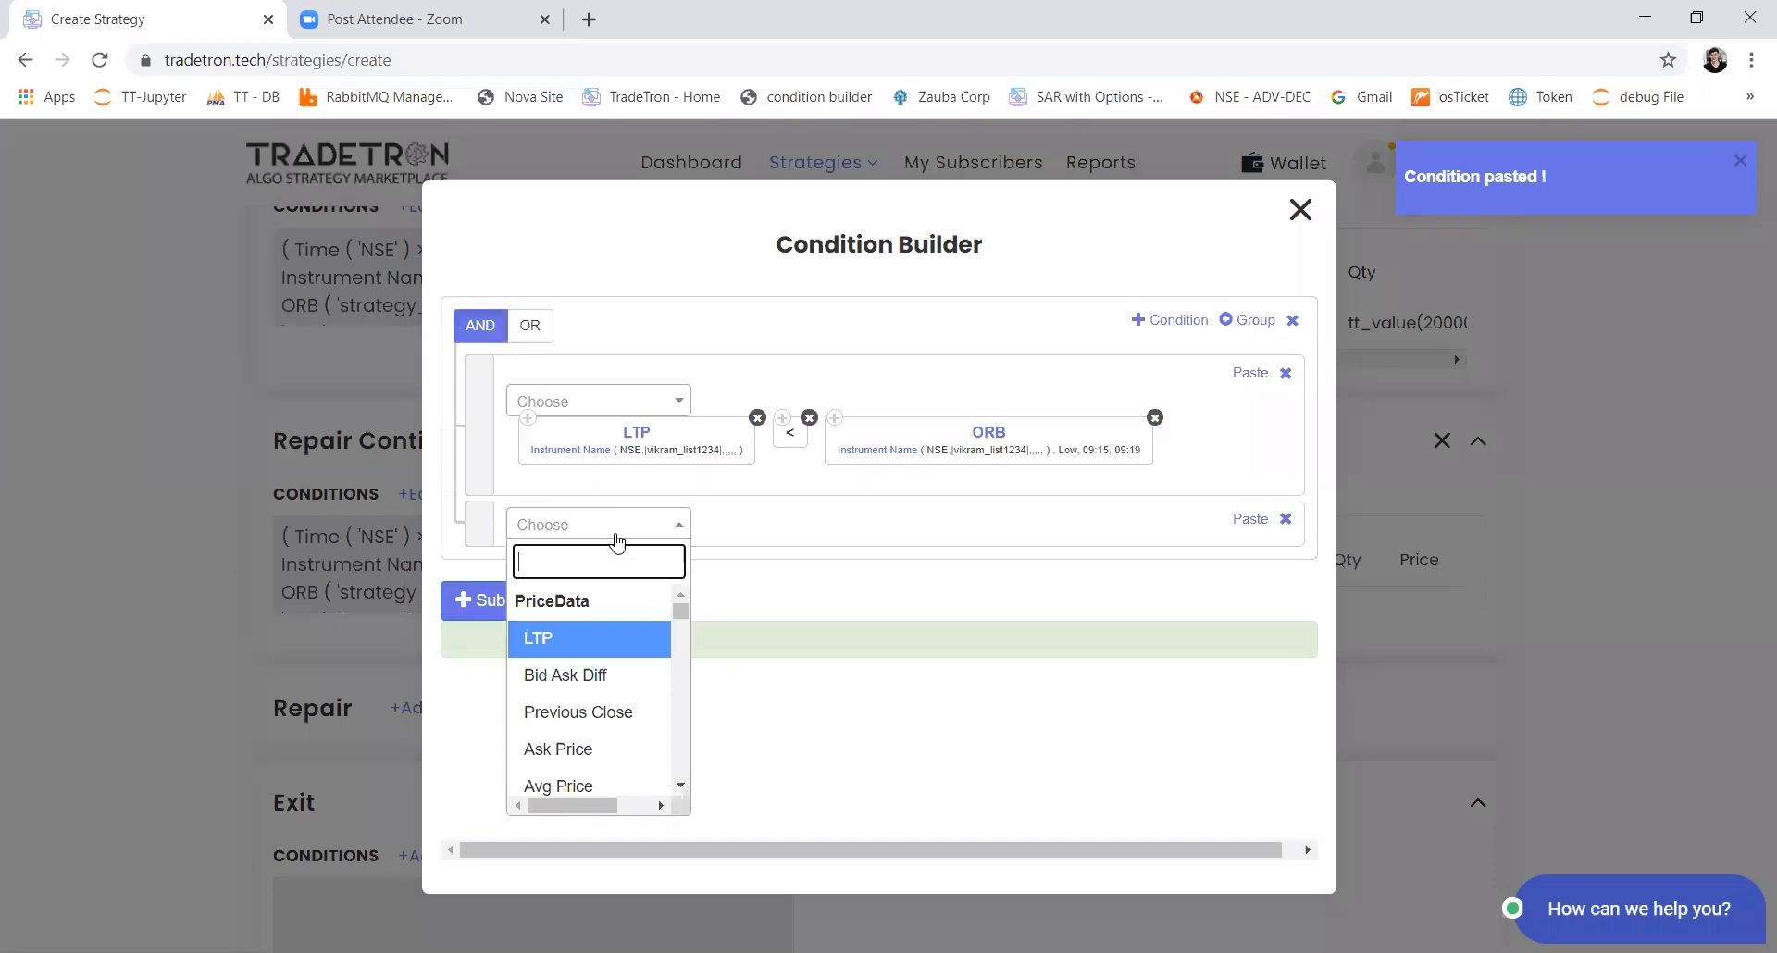
pyautogui.write('net')
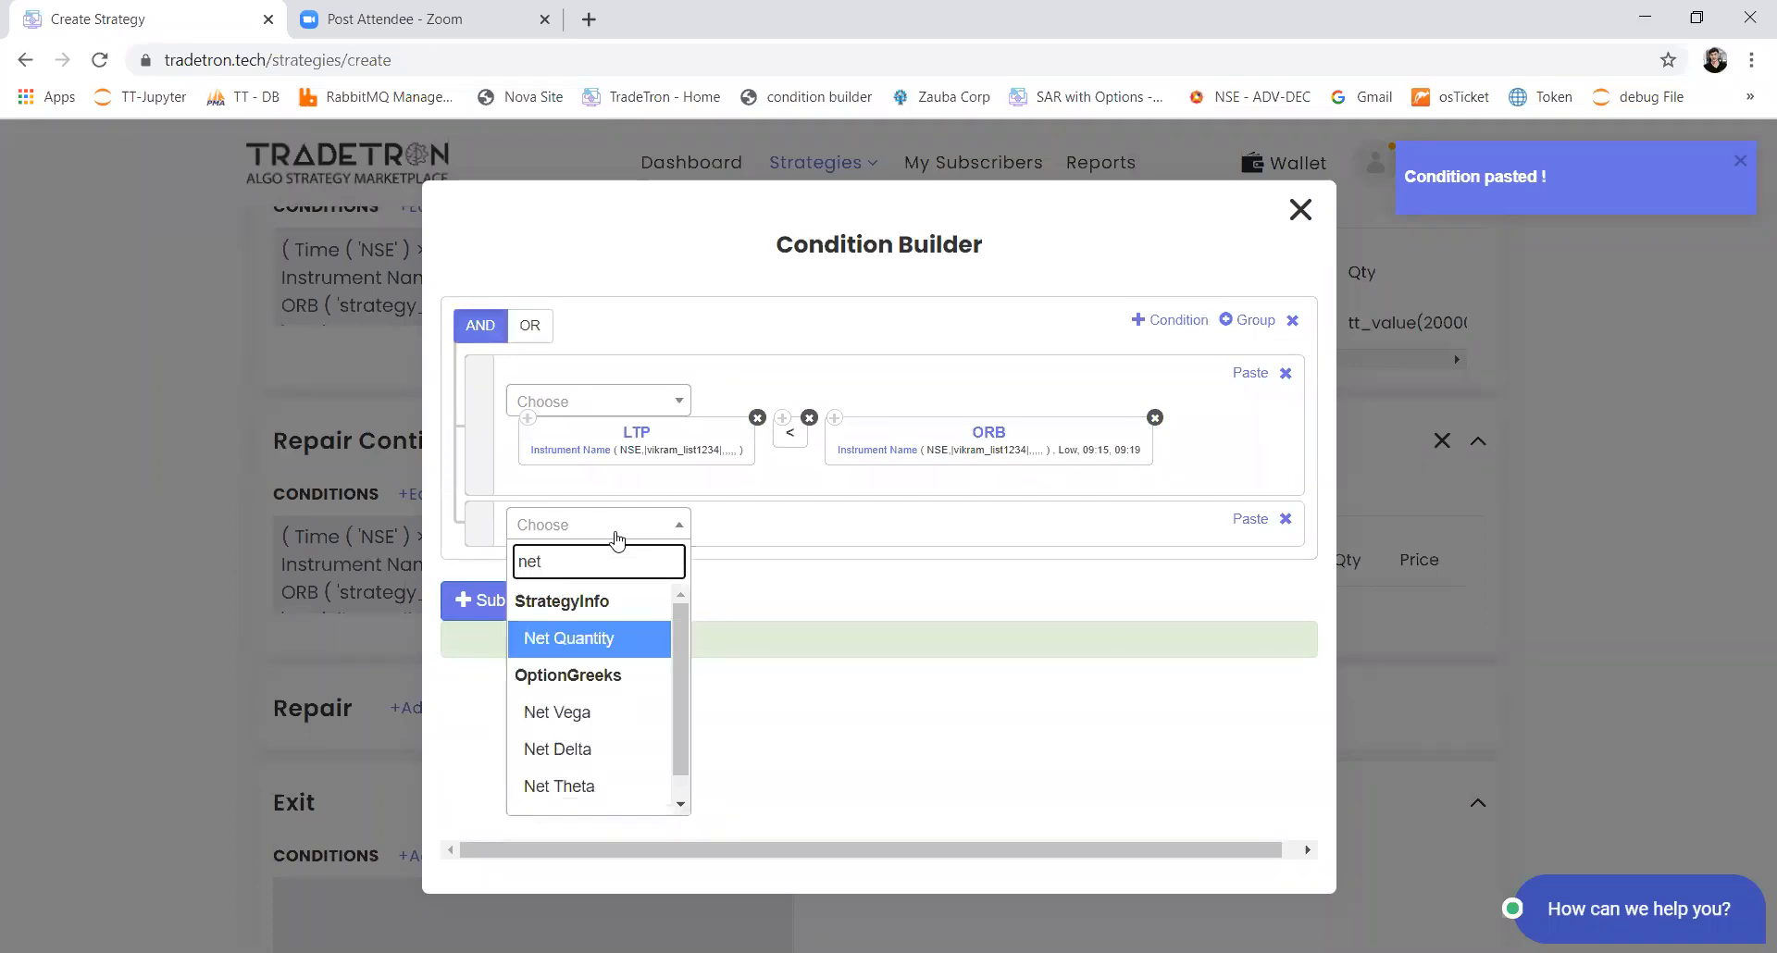
pyautogui.press('Return')
pyautogui.press('Tab')
pyautogui.press('Return')
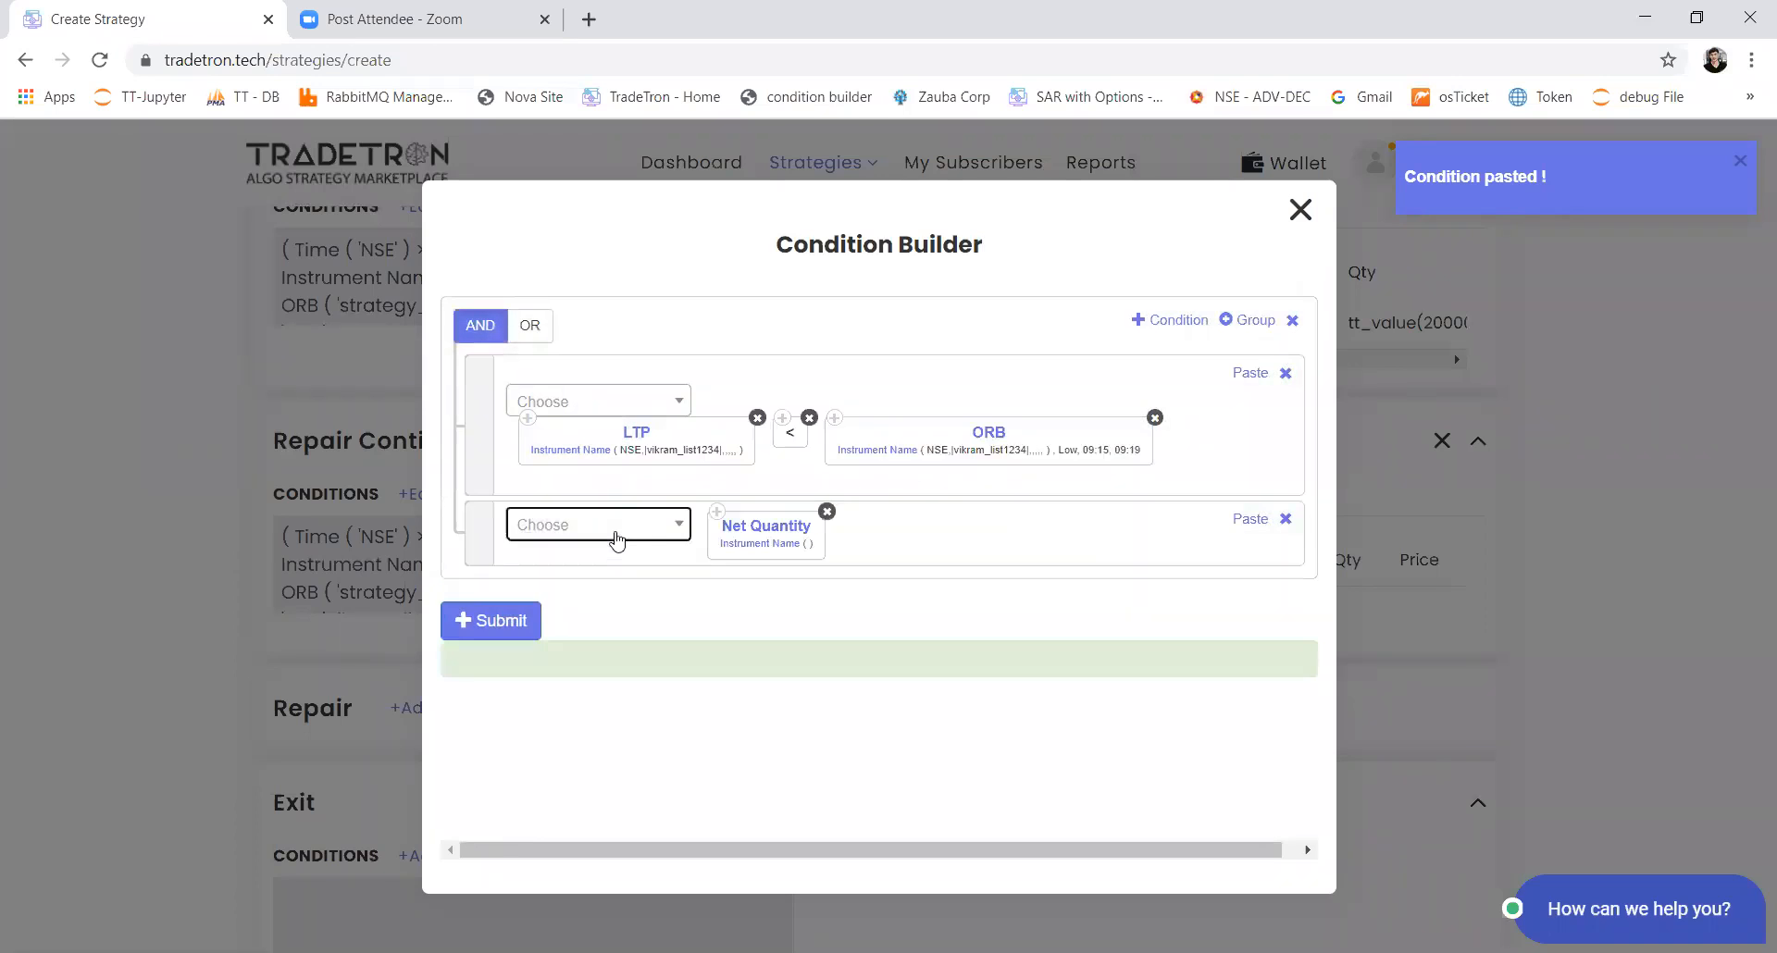
# Step: Set the exchange of the Net Quantity keyword's instrument name to NSE
pyautogui.click(734, 553)
pyautogui.click(532, 444)
pyautogui.write('ns')
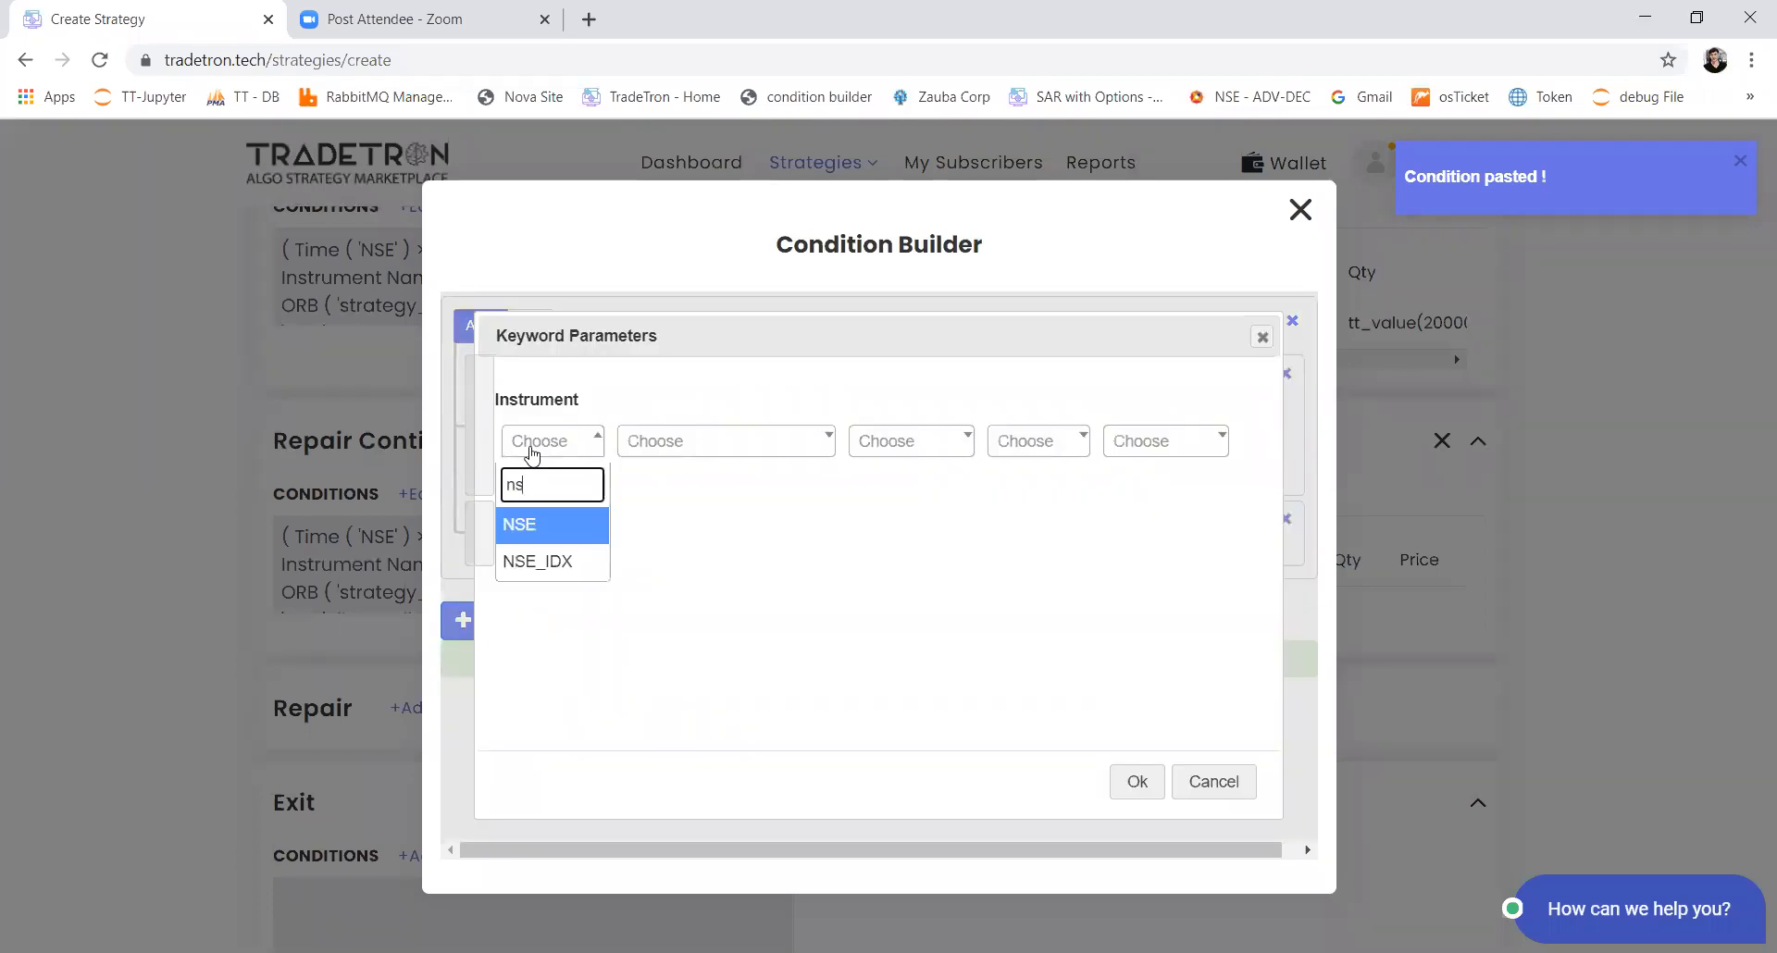
pyautogui.press('Return')
# Step: Choose the custom stock list as the Net Quantity instrument and confirm the parameters
pyautogui.press('Return')
pyautogui.press('Return')
pyautogui.press('Tab')
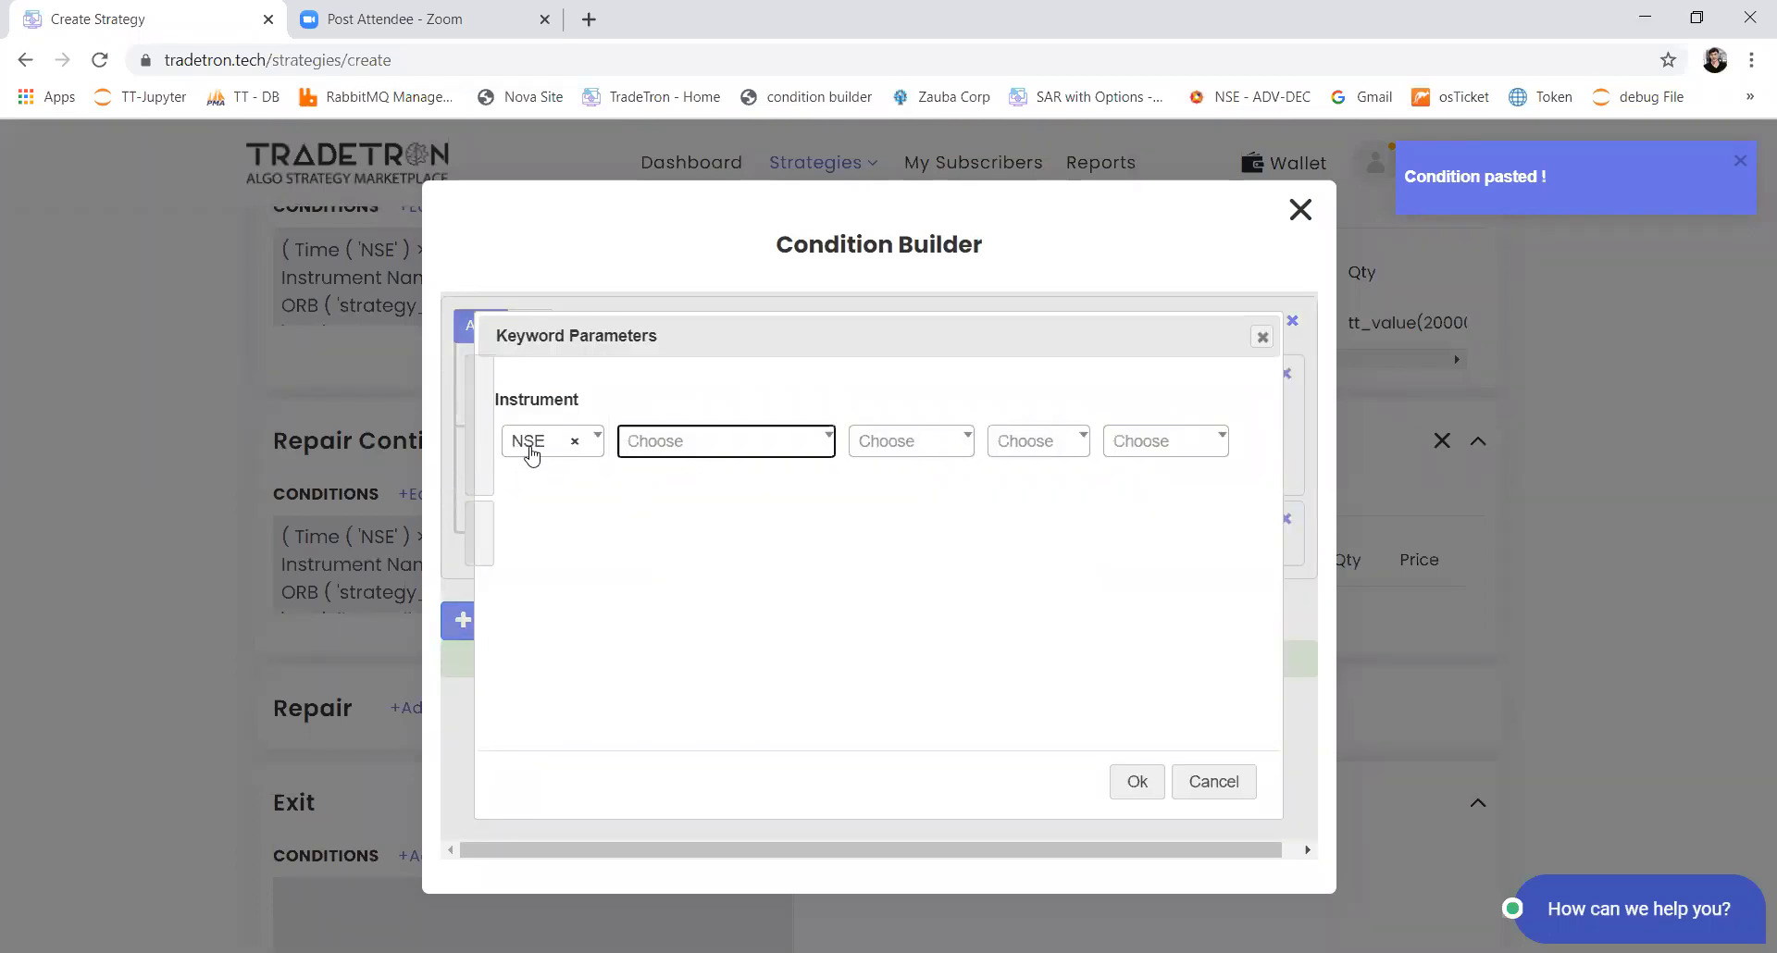
pyautogui.press('Return')
pyautogui.write('list')
pyautogui.press('Down')
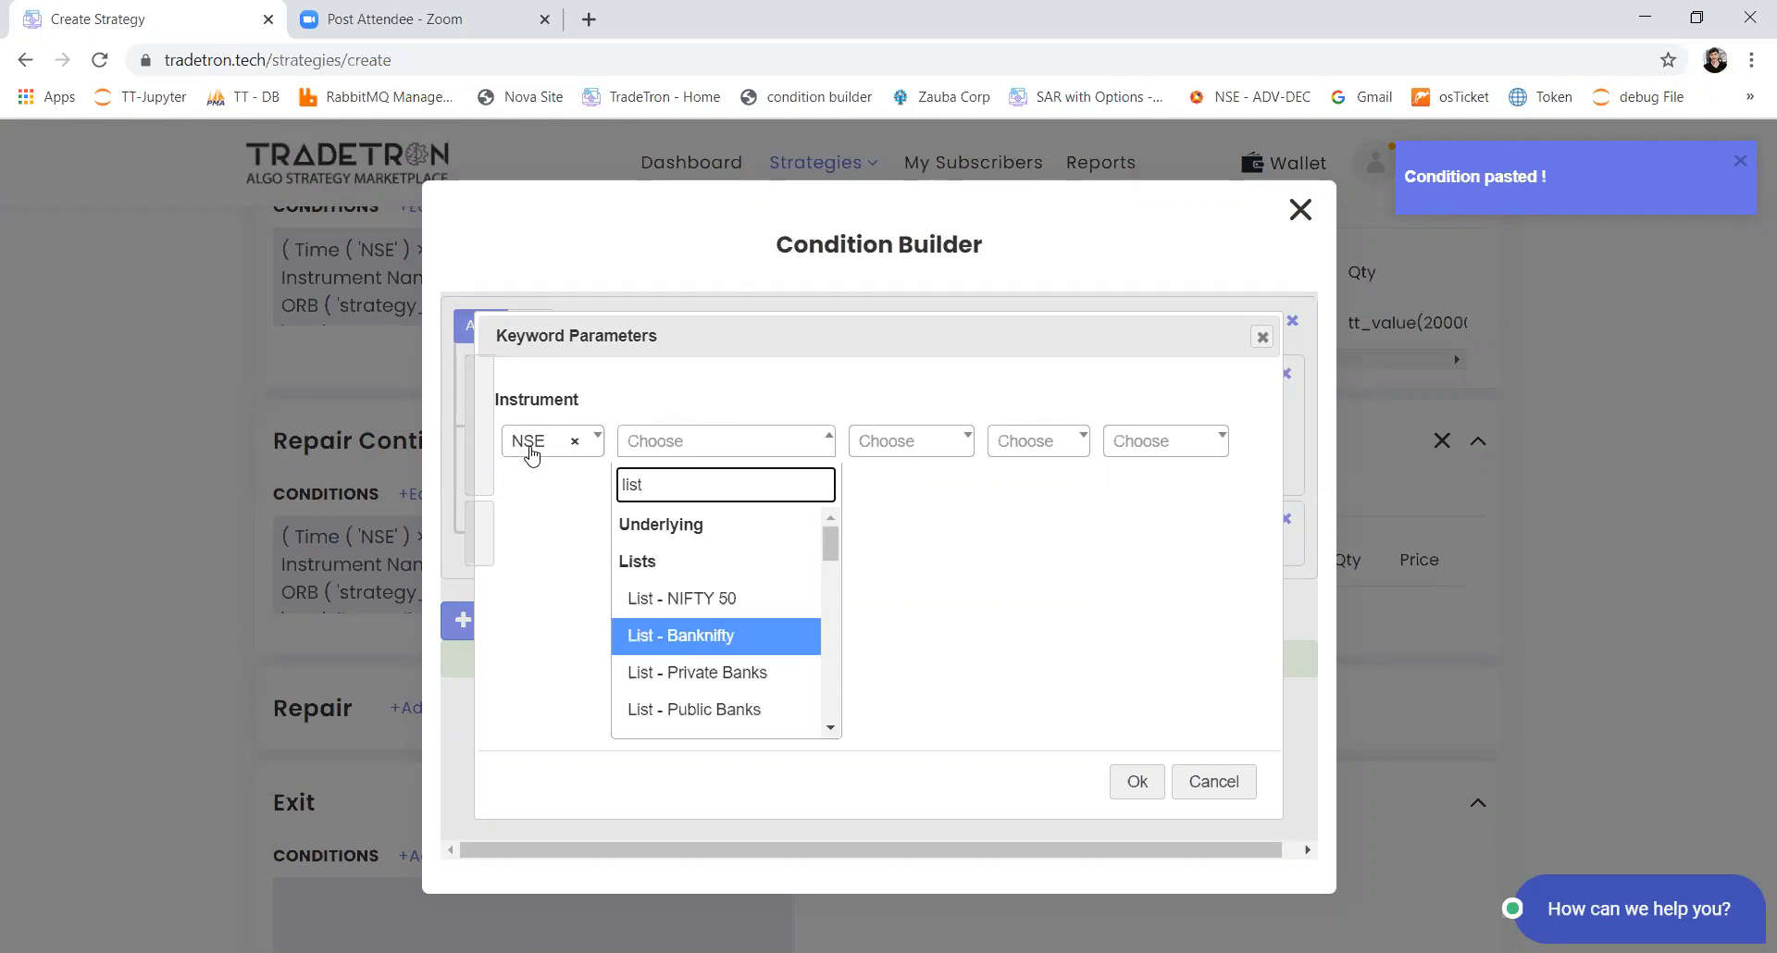
pyautogui.press('Down')
pyautogui.press('Down')
pyautogui.press('Down')
pyautogui.press('Down')
pyautogui.press('Down')
pyautogui.press('Down')
pyautogui.press('Down')
pyautogui.press('Down')
pyautogui.press('Down')
pyautogui.press('Down')
pyautogui.press('Down')
pyautogui.press('Down')
pyautogui.press('Down')
pyautogui.press('Down')
pyautogui.press('Down')
pyautogui.press('Down')
pyautogui.press('Down')
pyautogui.press('Down')
pyautogui.press('Down')
pyautogui.press('Down')
pyautogui.press('Return')
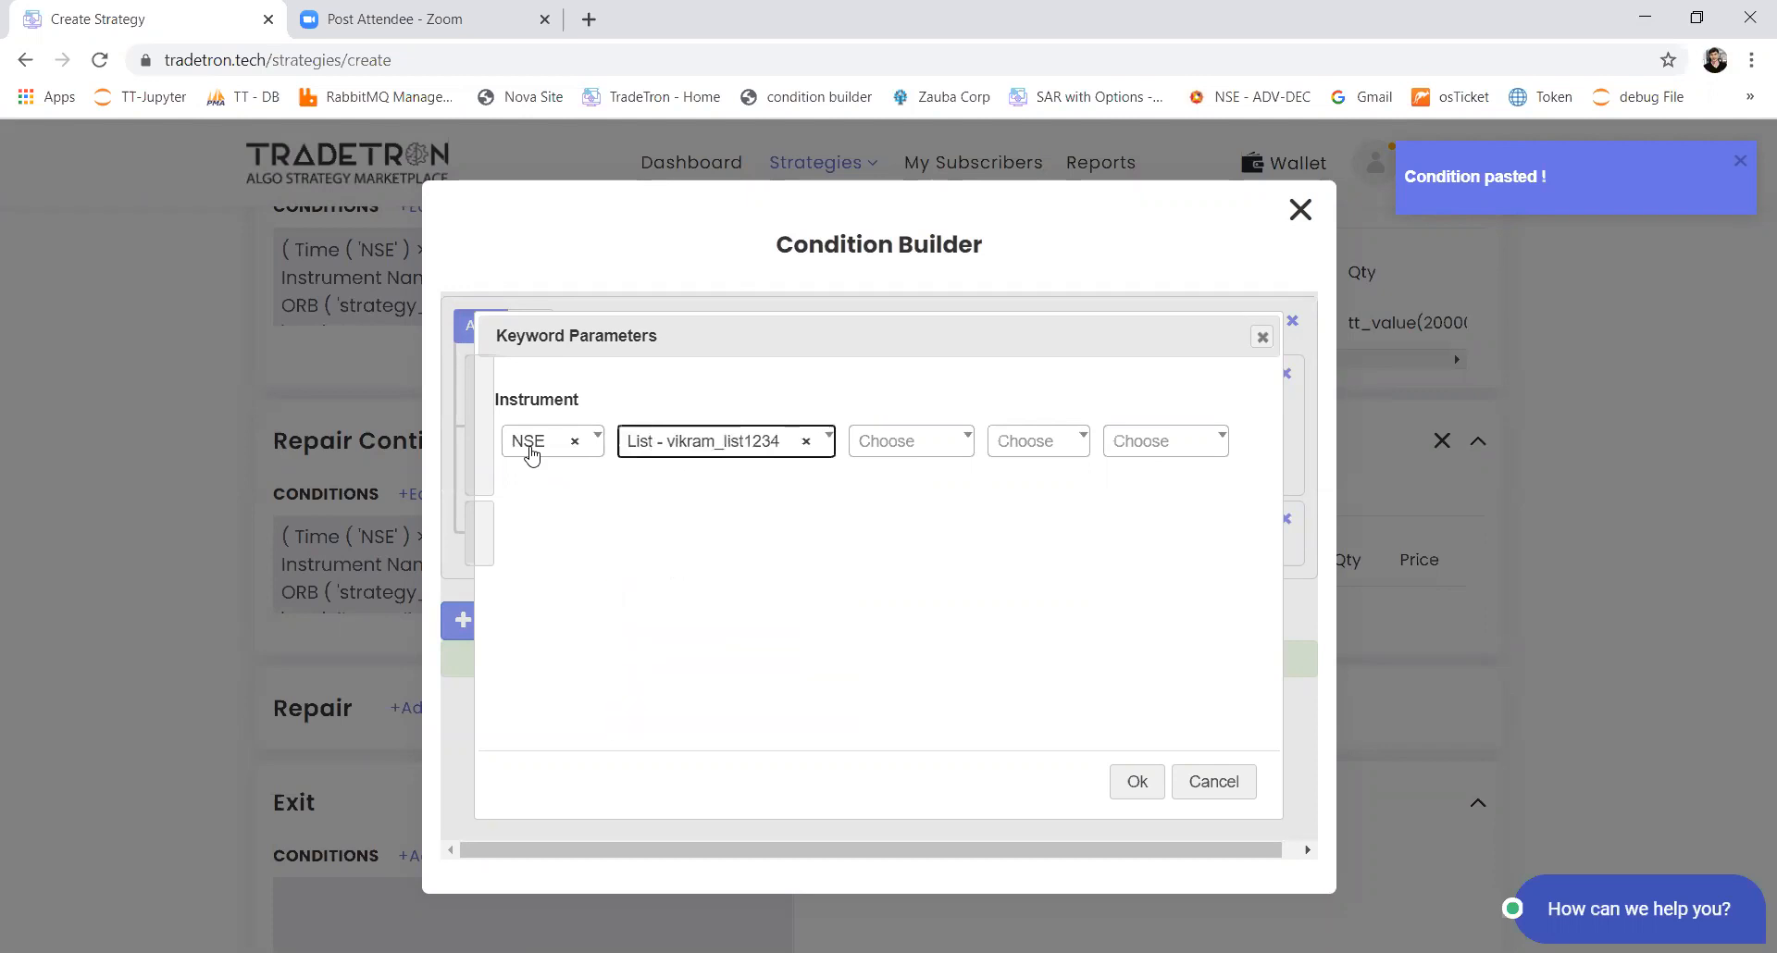
pyautogui.press('Tab')
pyautogui.press('Tab')
pyautogui.press('Tab')
pyautogui.press('Return')
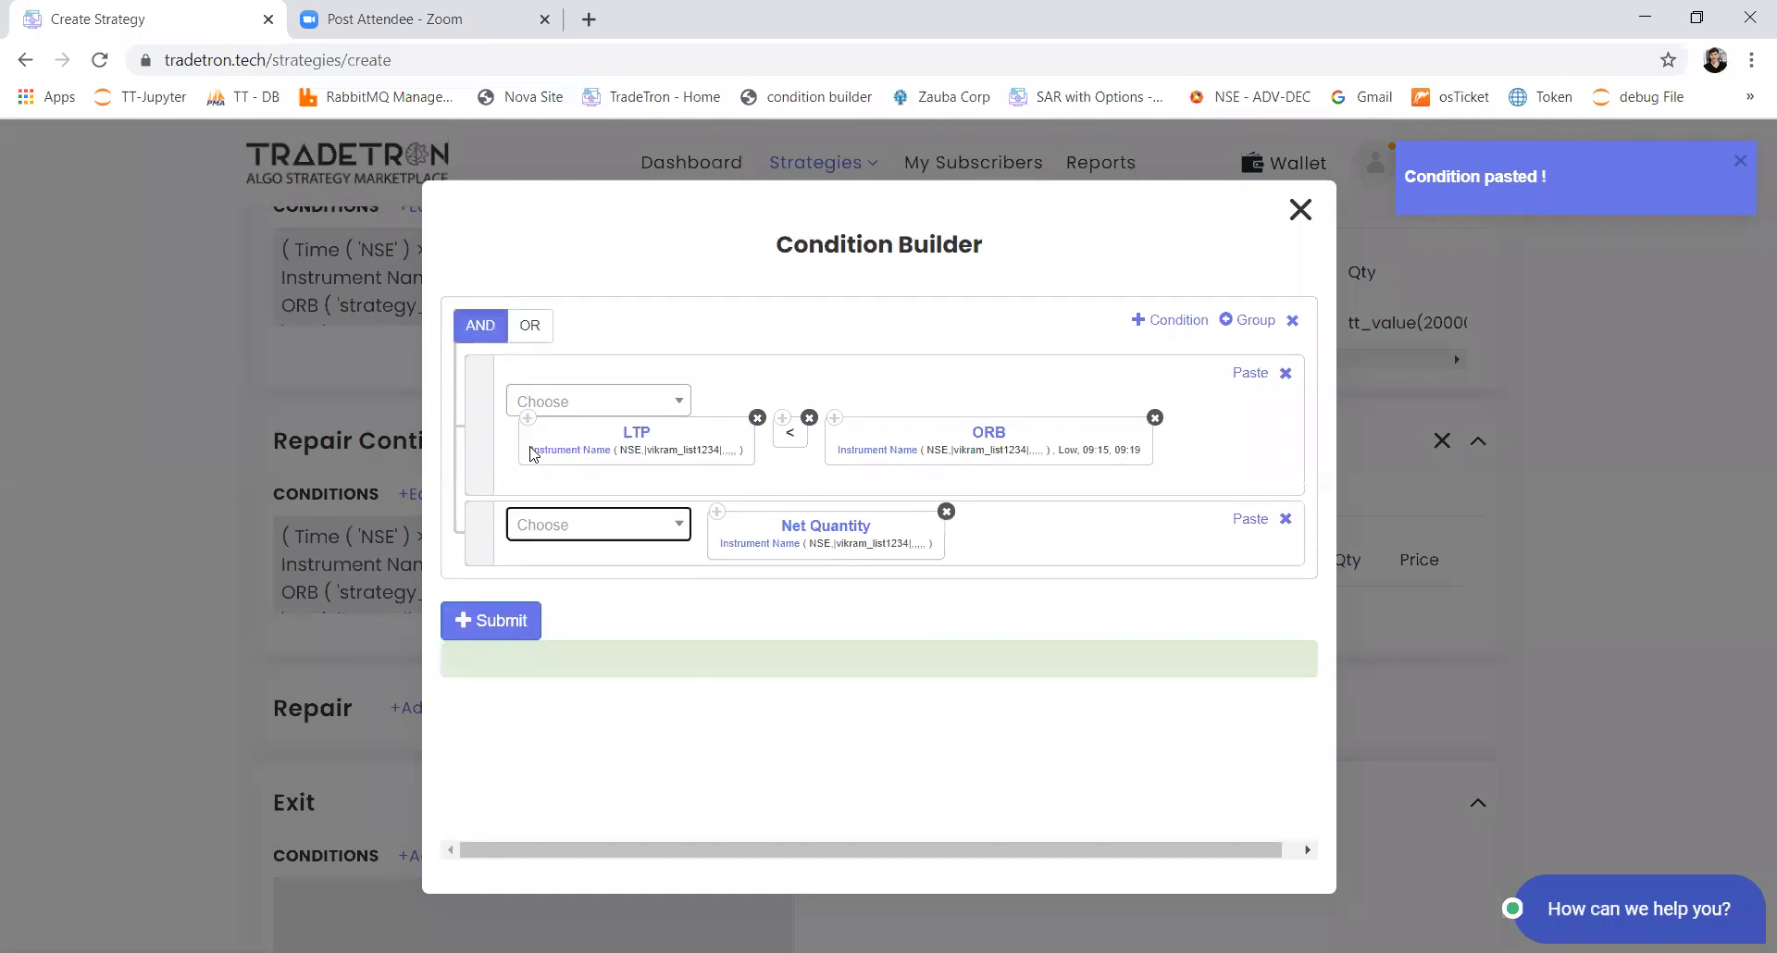
# Step: Complete the condition as Net Quantity > Number 0 and submit Set 1's Repair Continuous conditions
pyautogui.press('Return')
pyautogui.write('>')
pyautogui.press('Return')
pyautogui.press('Return')
pyautogui.write('num')
pyautogui.press('Return')
pyautogui.press('Return')
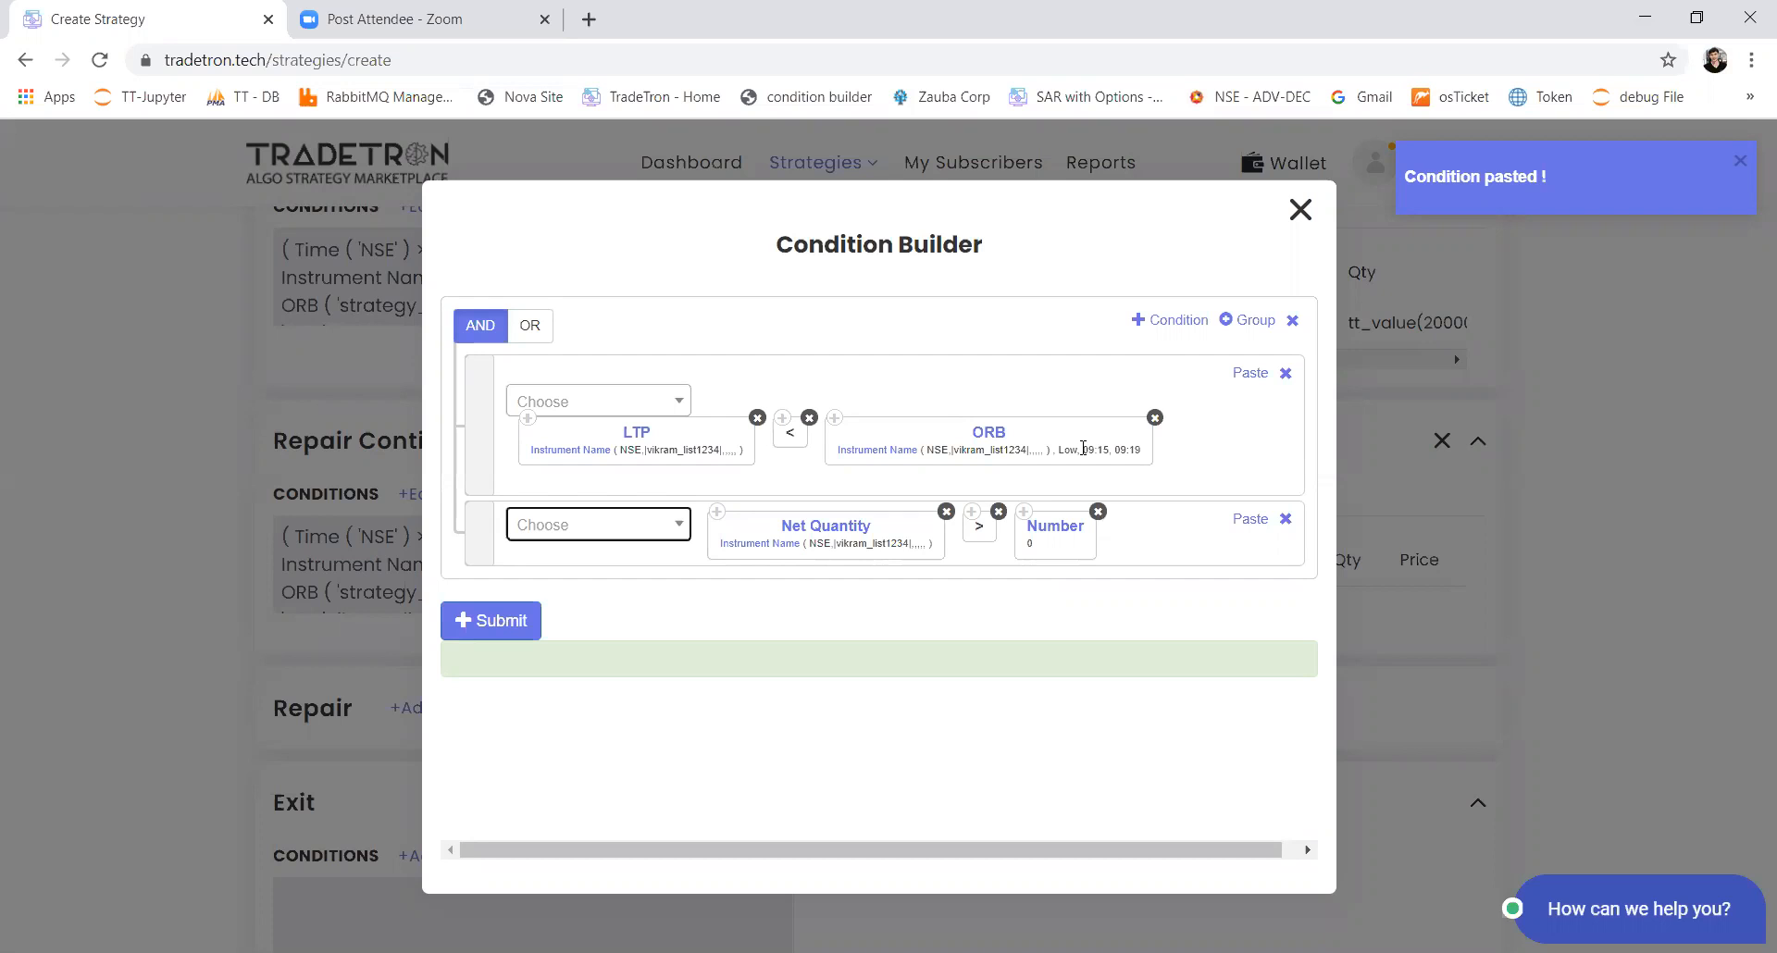
pyautogui.click(500, 635)
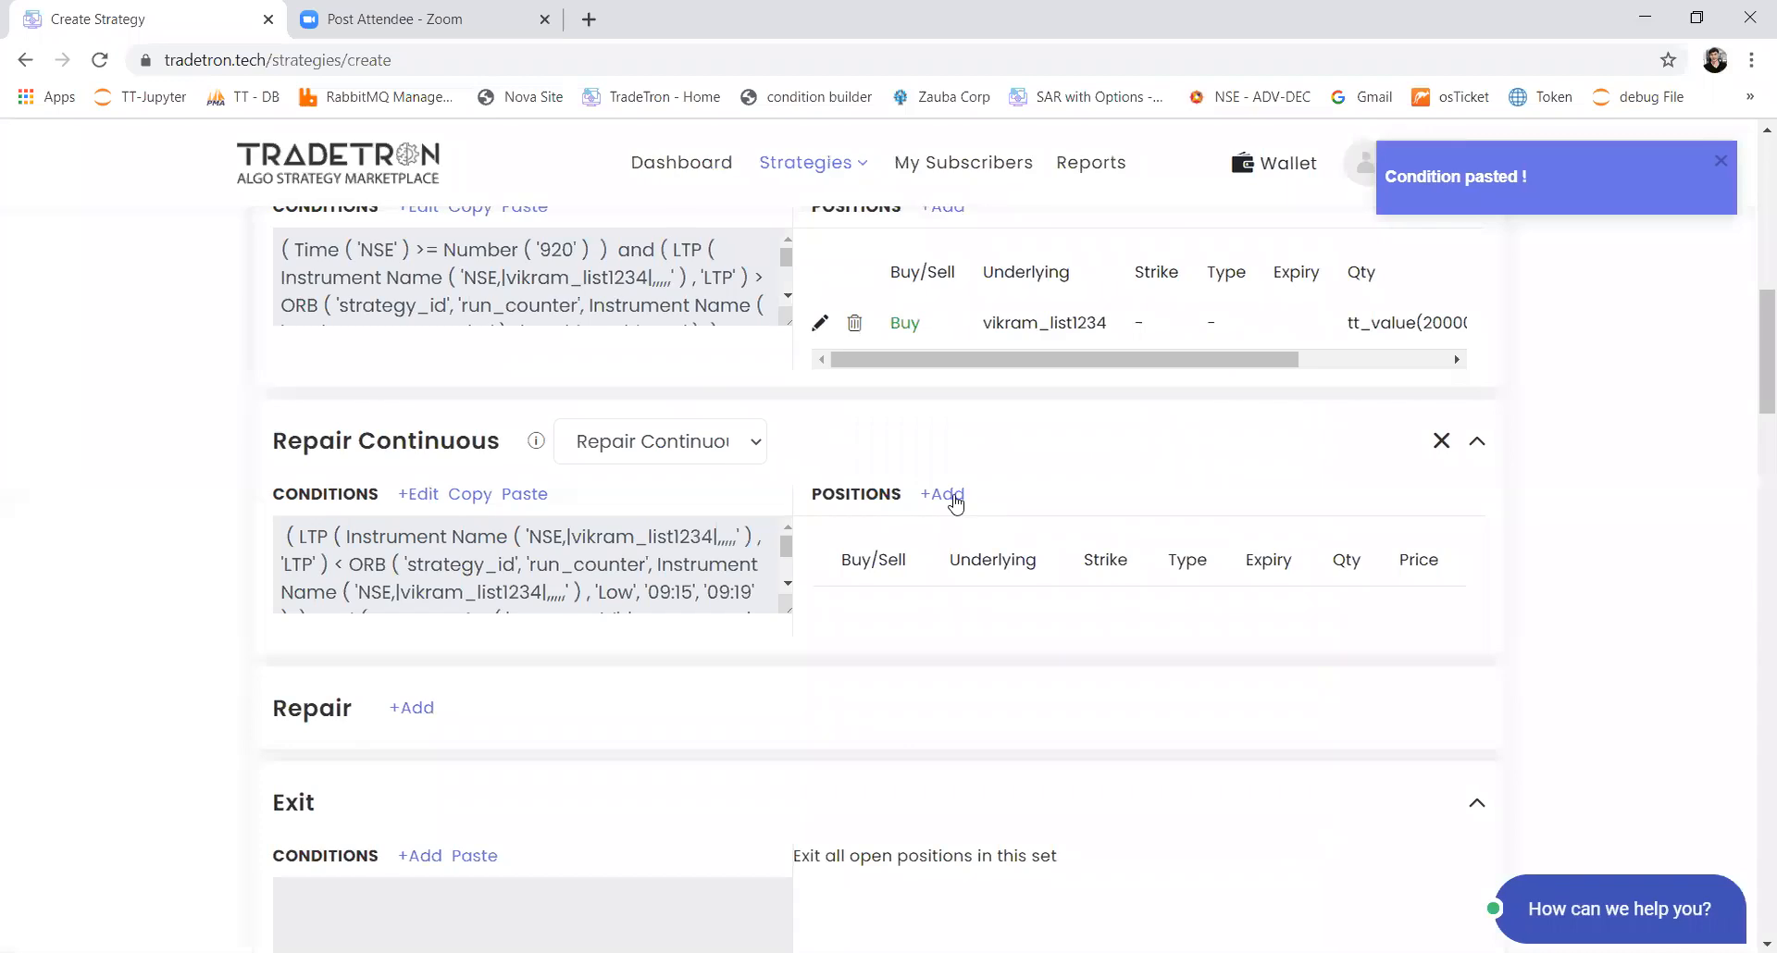
# Step: Start a Sell position for the custom NSE stock list in Set 1's Repair Continuous block, with product MIS
pyautogui.click(944, 496)
pyautogui.click(1028, 310)
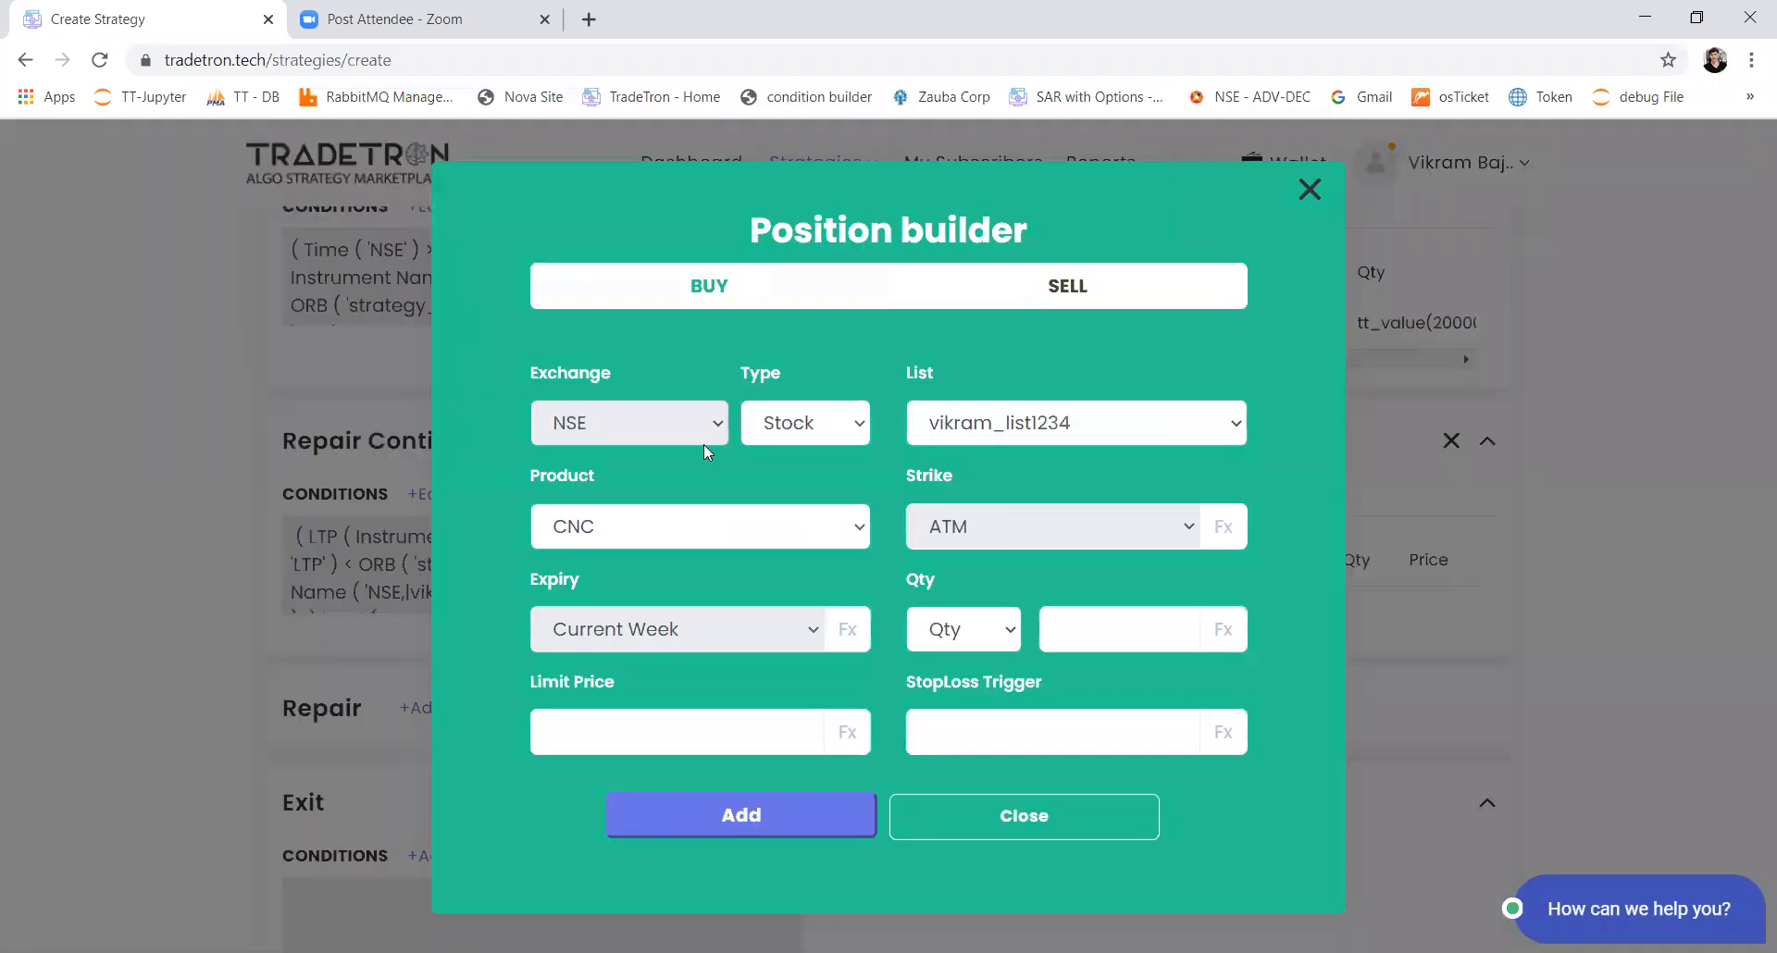
pyautogui.click(756, 519)
pyautogui.click(718, 595)
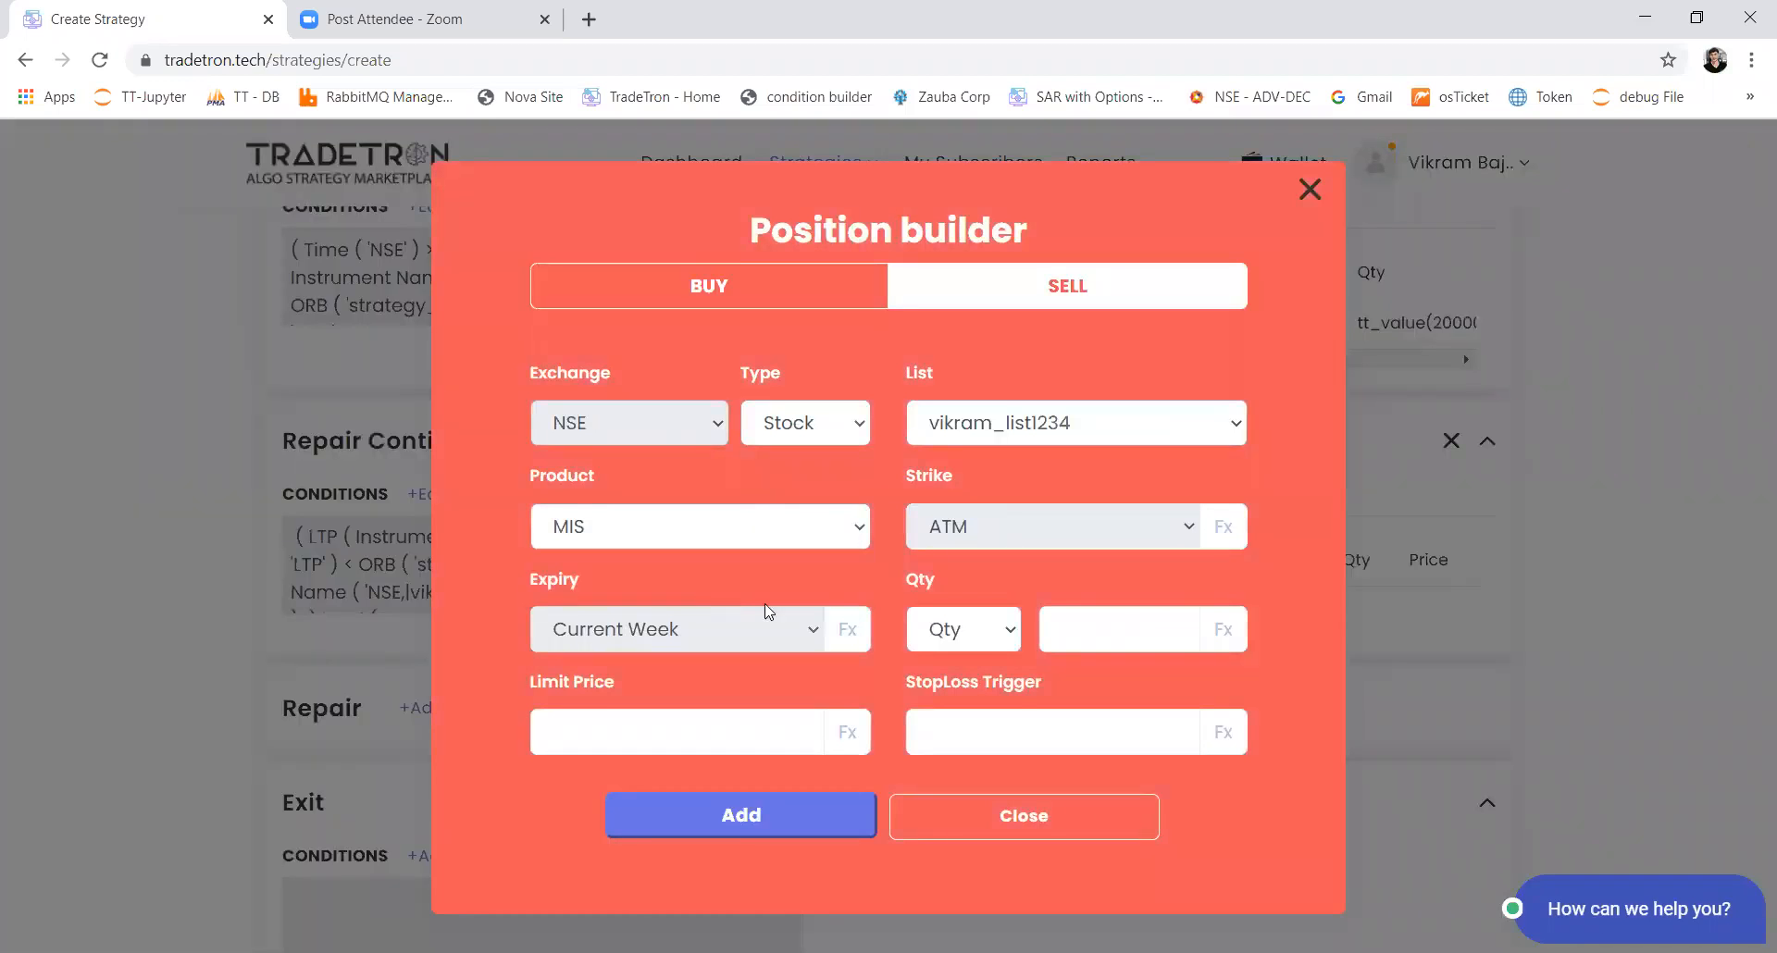
pyautogui.click(1011, 637)
pyautogui.click(1027, 635)
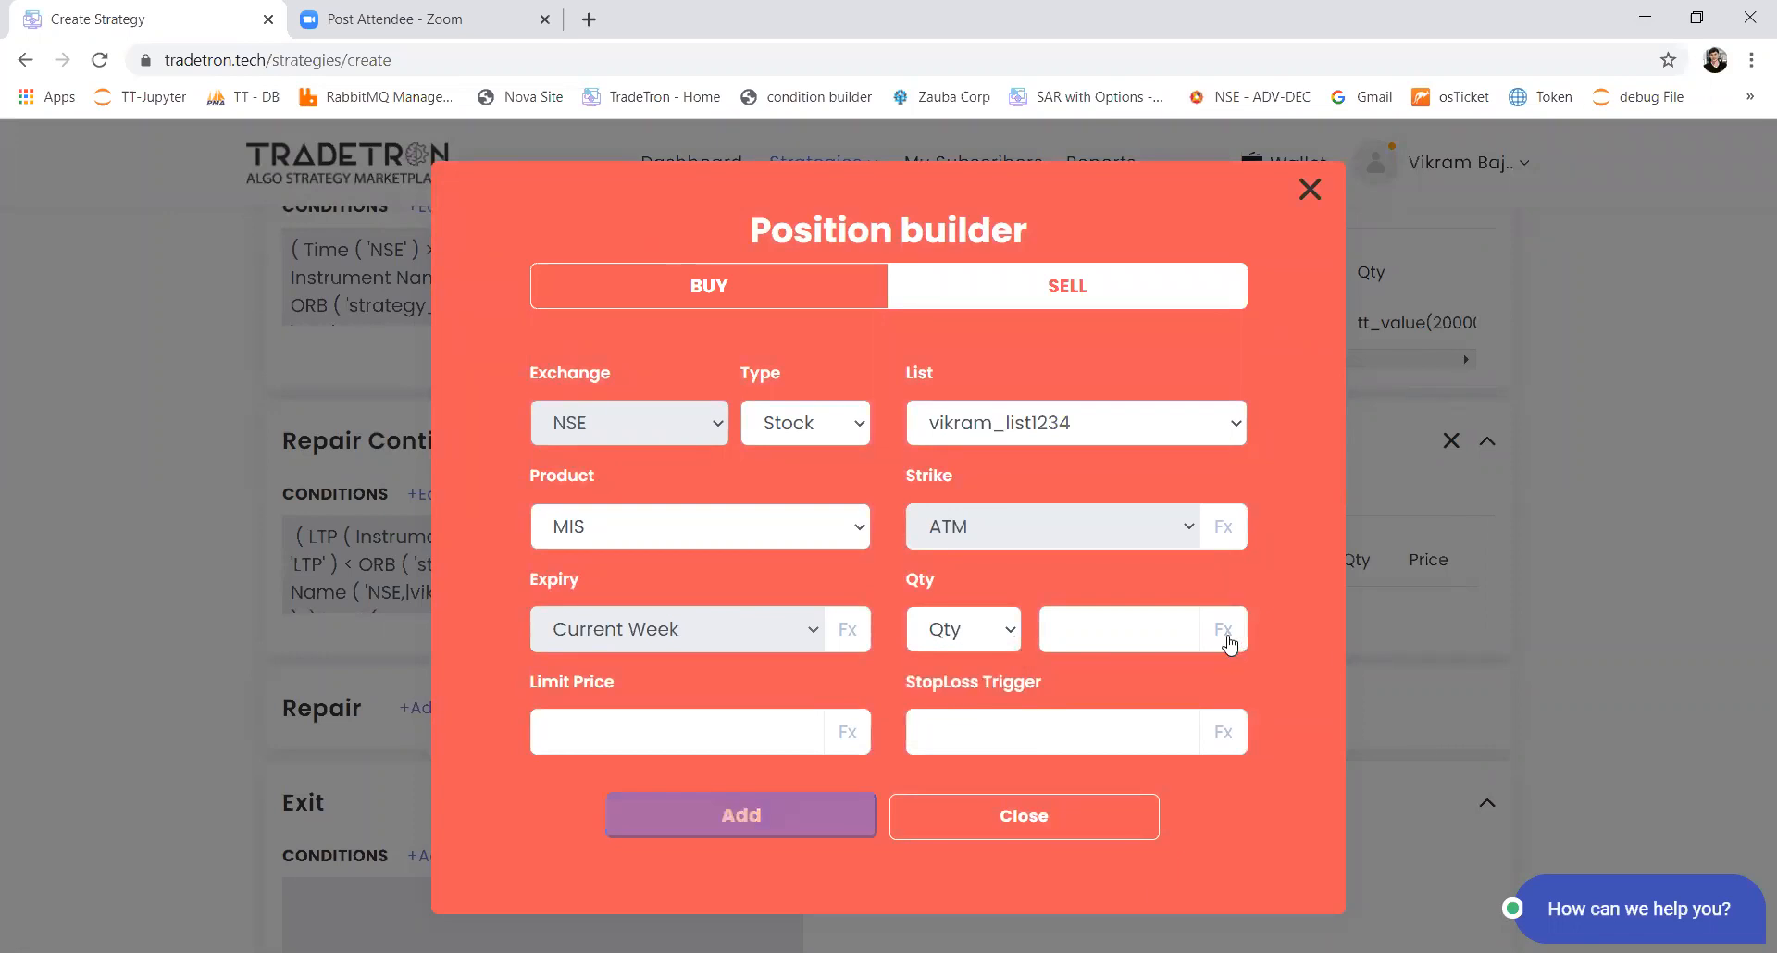
# Step: Start a formula for the sell position's quantity and insert the Net Quantity keyword with an Instrument Name parameter
pyautogui.click(1226, 635)
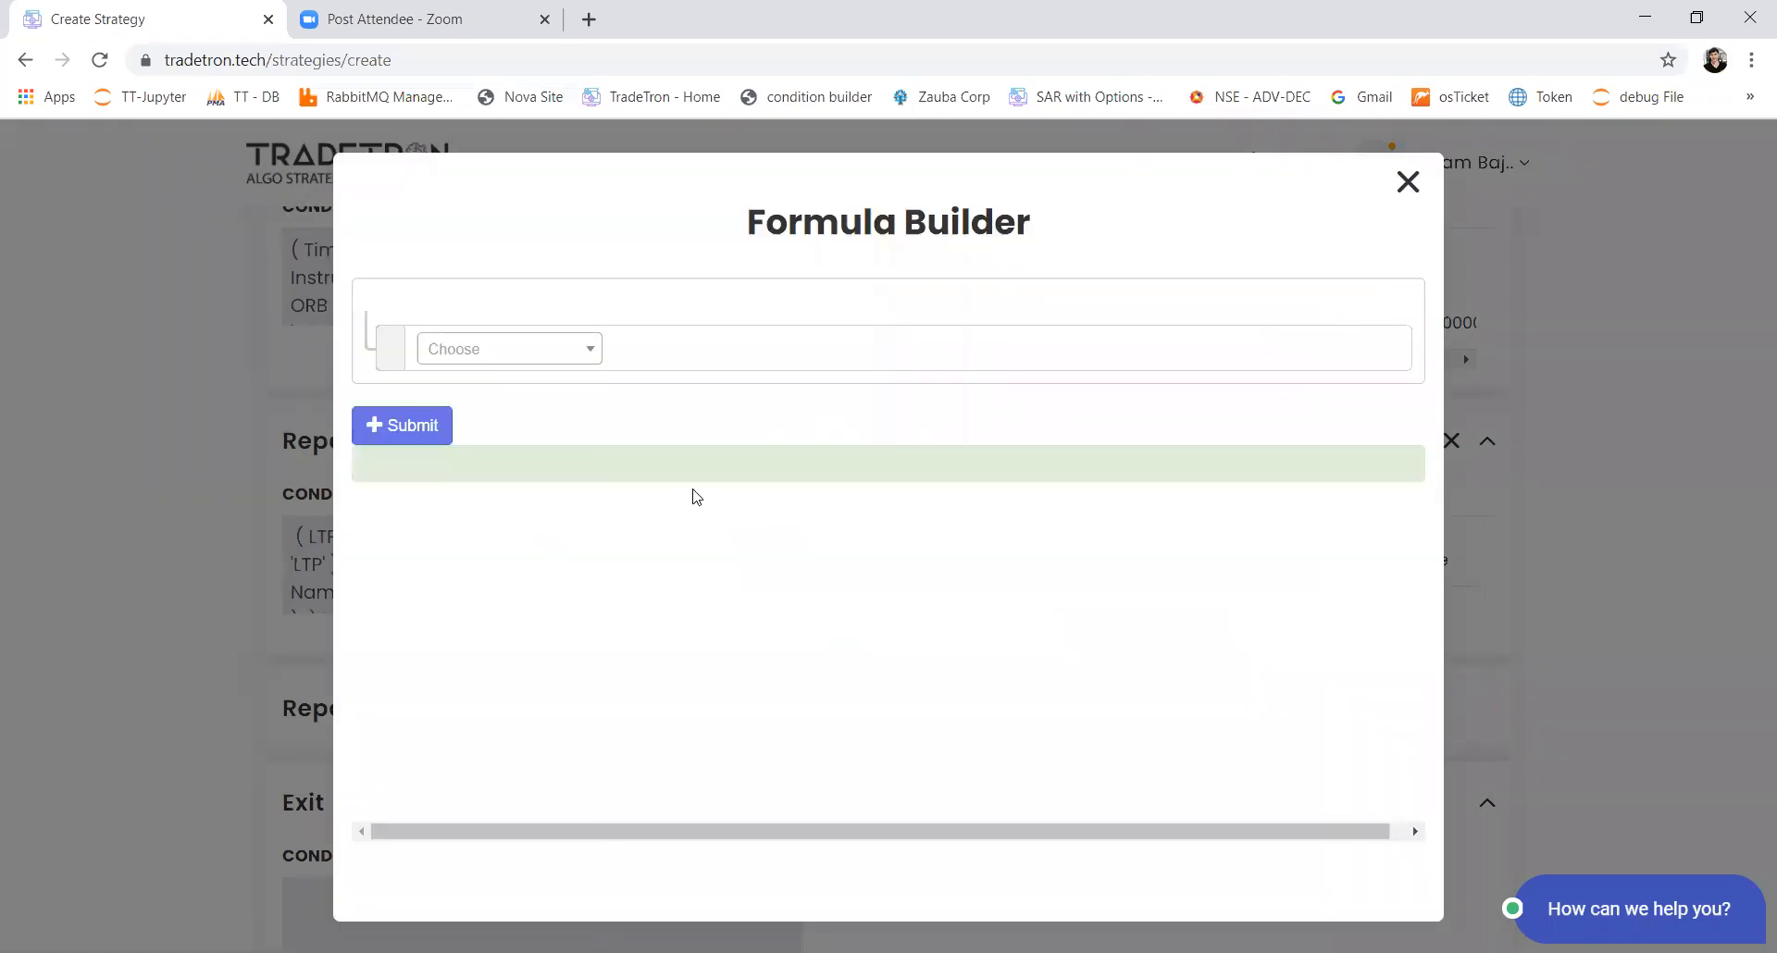
pyautogui.click(497, 352)
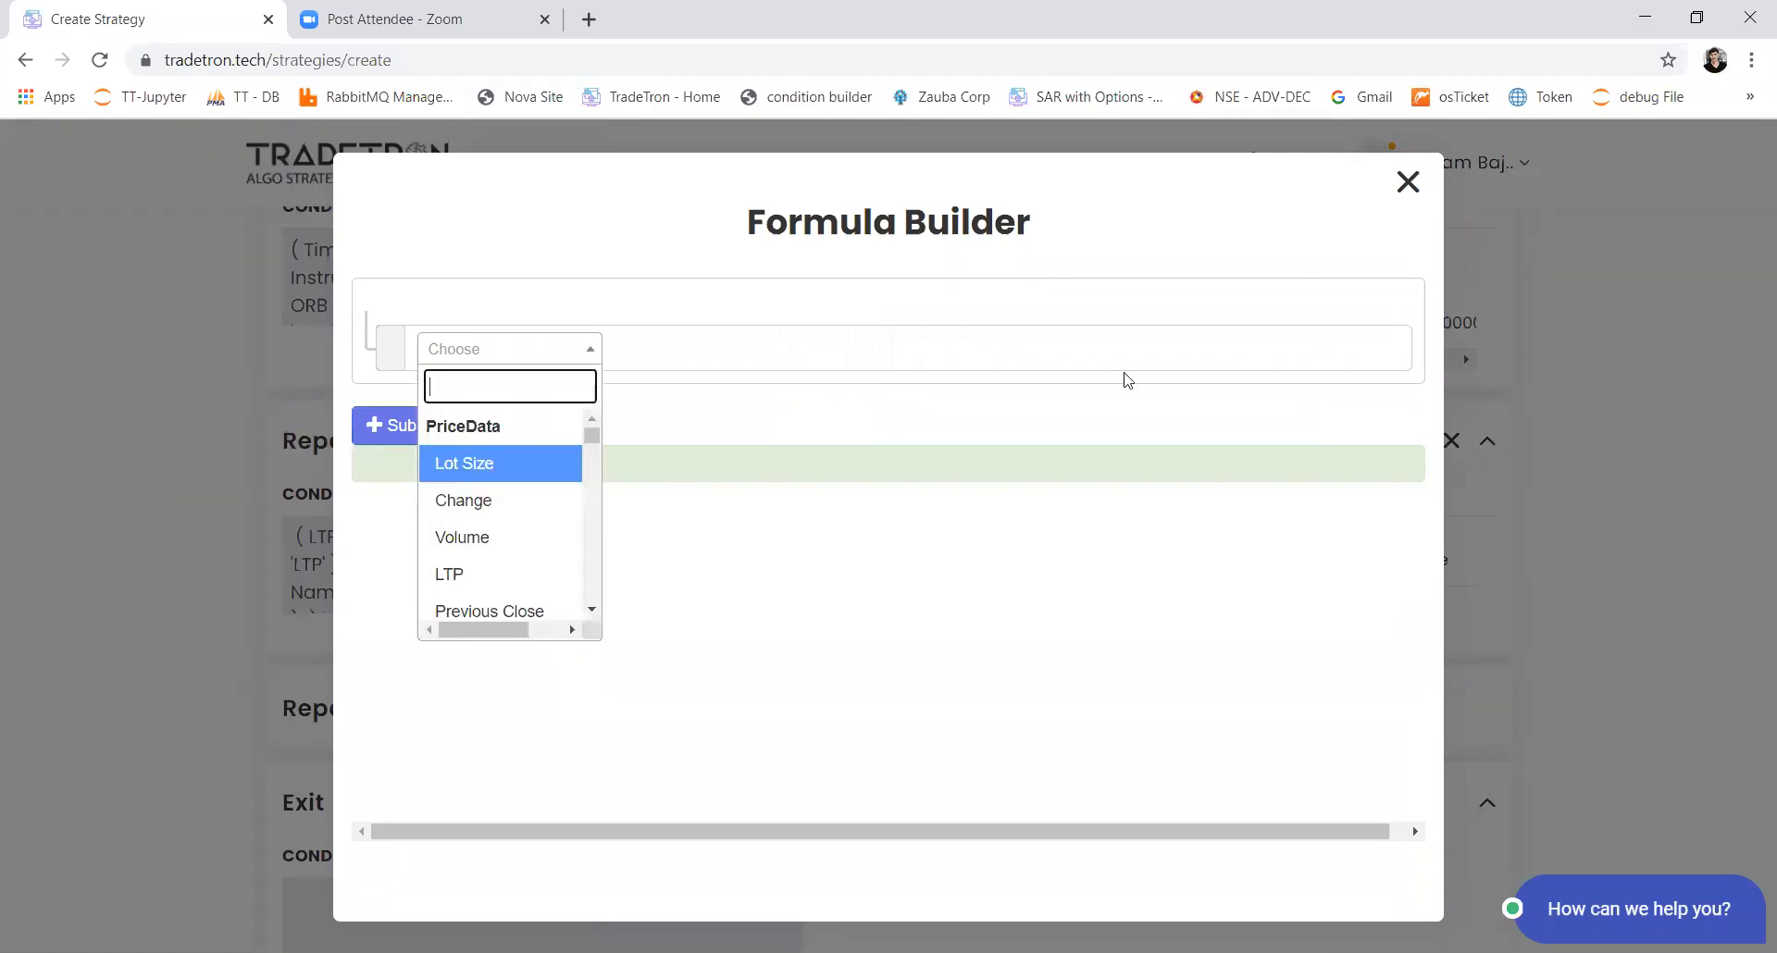
pyautogui.write('net')
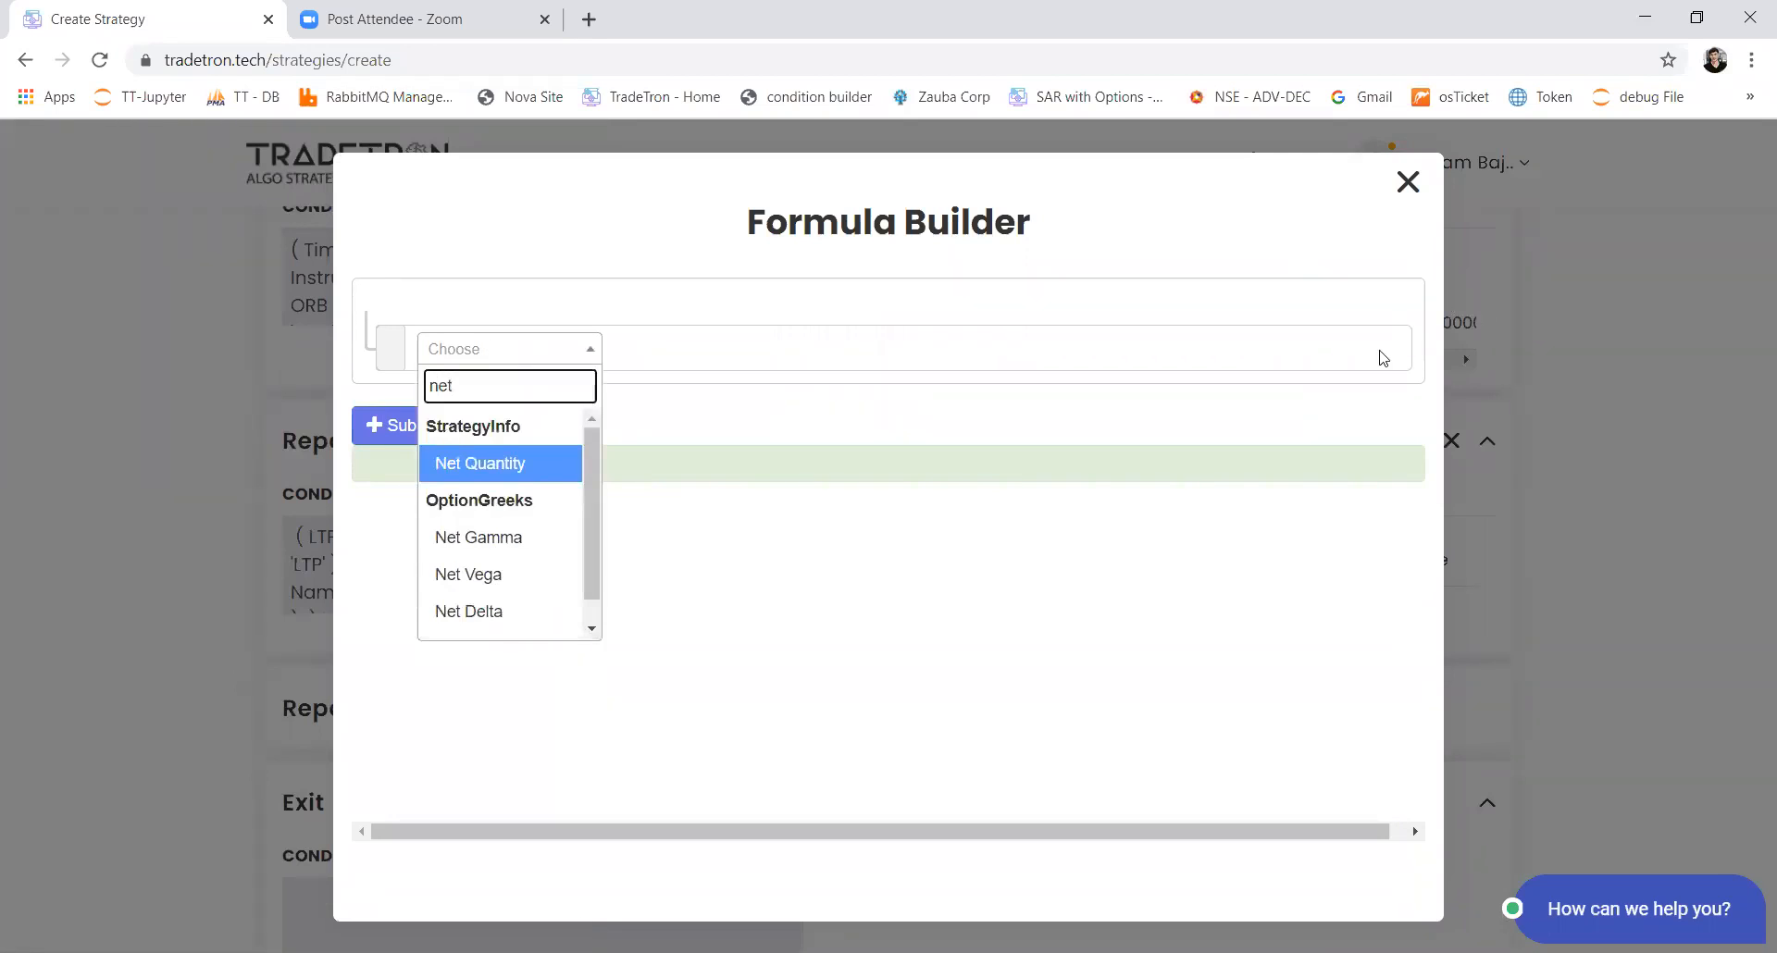
pyautogui.press('Return')
pyautogui.press('Tab')
pyautogui.press('Return')
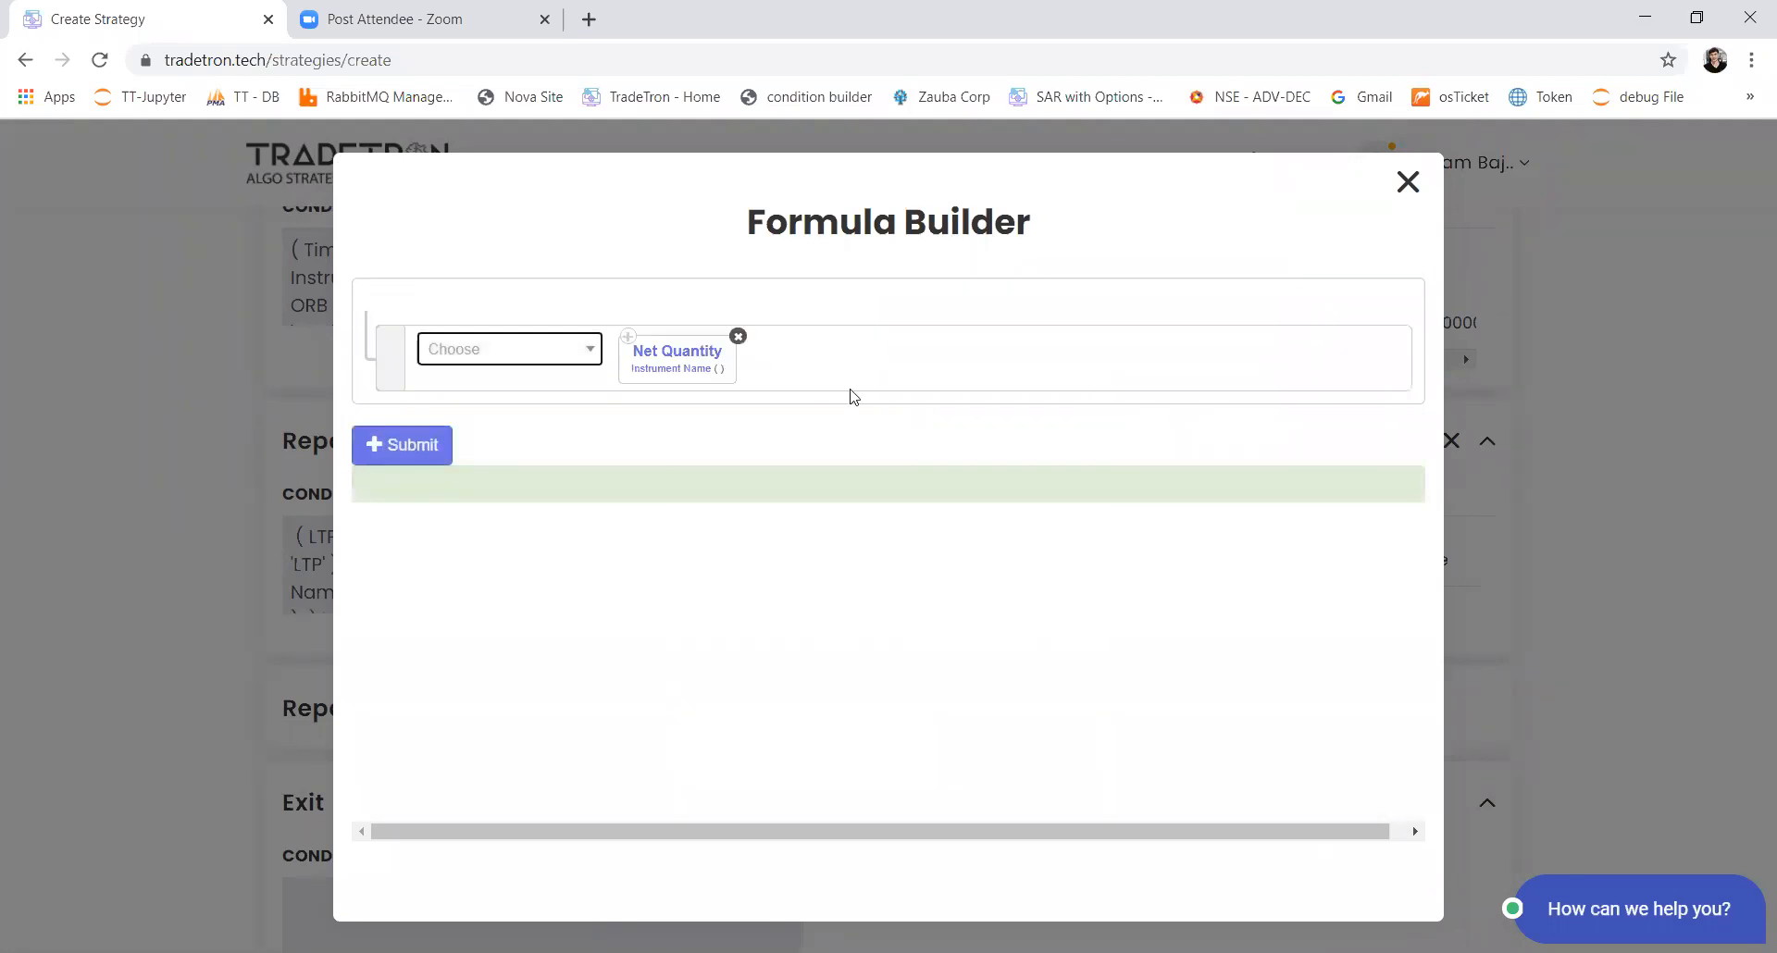
# Step: Set the Net Quantity instrument in the sell quantity formula to exchange NSE and the custom stock list
pyautogui.click(680, 367)
pyautogui.write('ns')
pyautogui.press('Return')
pyautogui.press('Tab')
pyautogui.write('list')
pyautogui.press('Down')
pyautogui.press('Down')
pyautogui.press('Down')
pyautogui.press('Down')
pyautogui.press('Down')
pyautogui.press('Down')
pyautogui.press('Down')
pyautogui.press('Down')
pyautogui.press('Down')
pyautogui.press('Down')
pyautogui.press('Down')
pyautogui.press('Down')
pyautogui.press('Down')
pyautogui.press('Down')
pyautogui.press('Down')
pyautogui.press('Down')
pyautogui.press('Down')
pyautogui.press('Down')
pyautogui.press('Return')
pyautogui.press('Tab')
pyautogui.press('Tab')
pyautogui.press('Tab')
pyautogui.press('Tab')
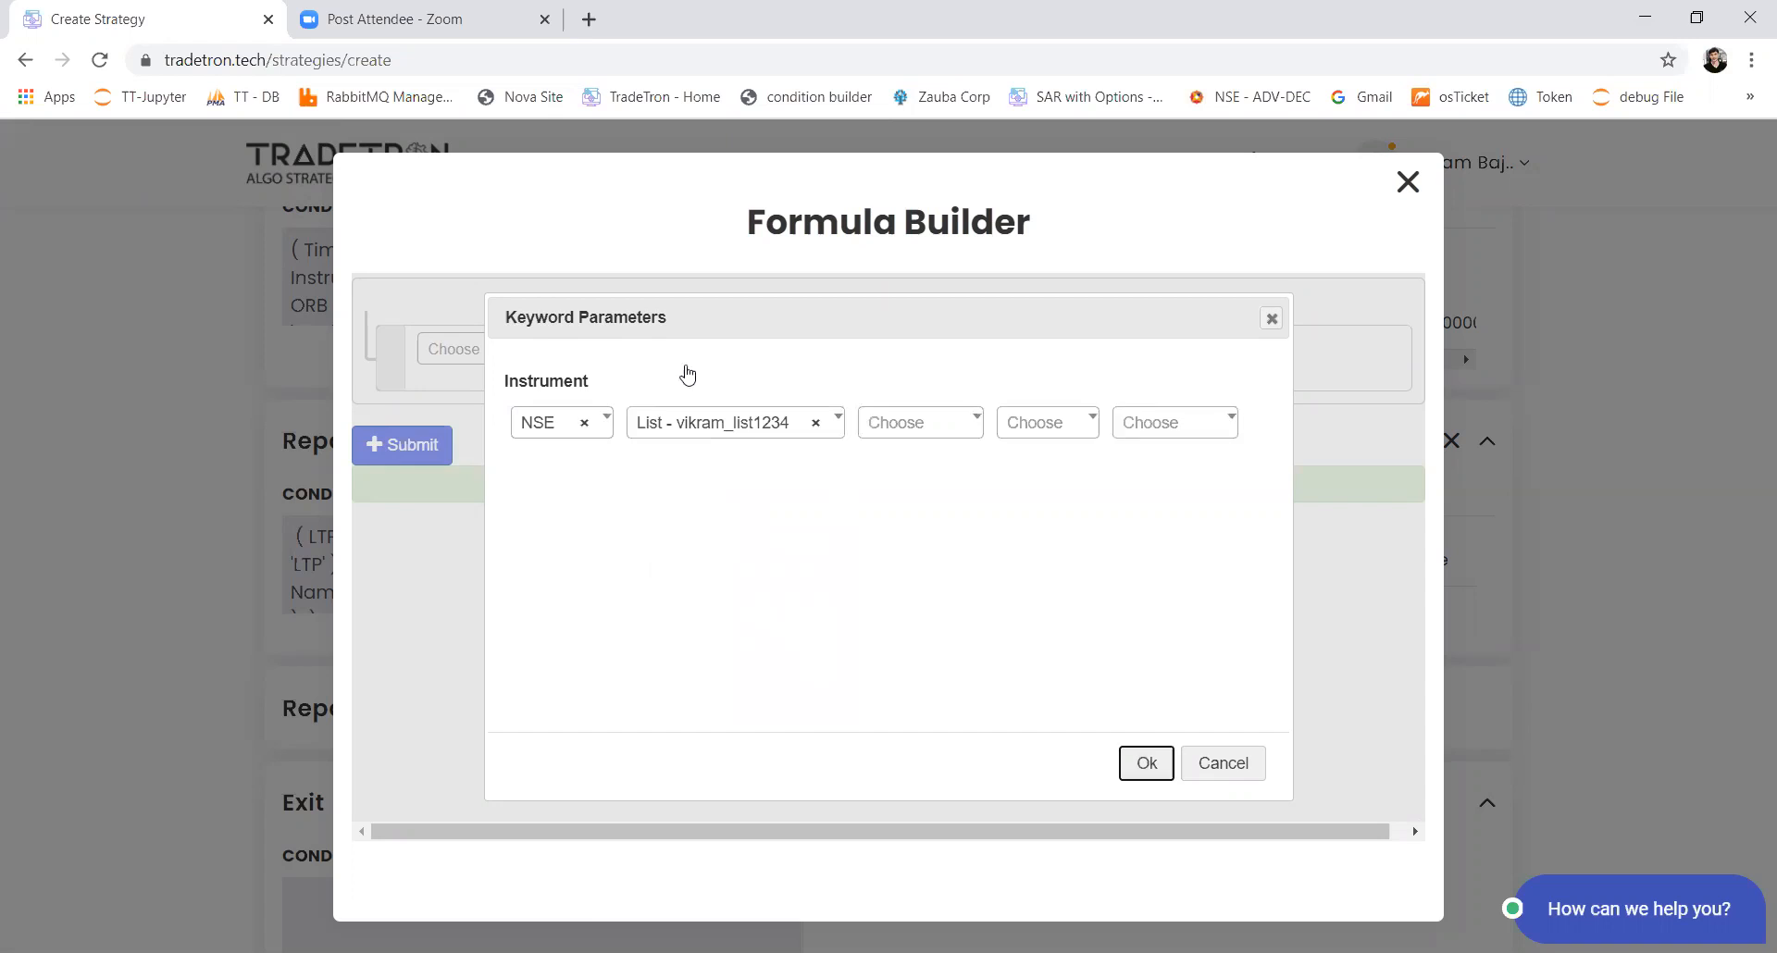
pyautogui.press('Return')
# Step: Complete the quantity formula as Net Quantity * Number 2 and add the sell position to the Repair Continuous block
pyautogui.write('*')
pyautogui.press('Return')
pyautogui.press('Return')
pyautogui.write('num')
pyautogui.press('Return')
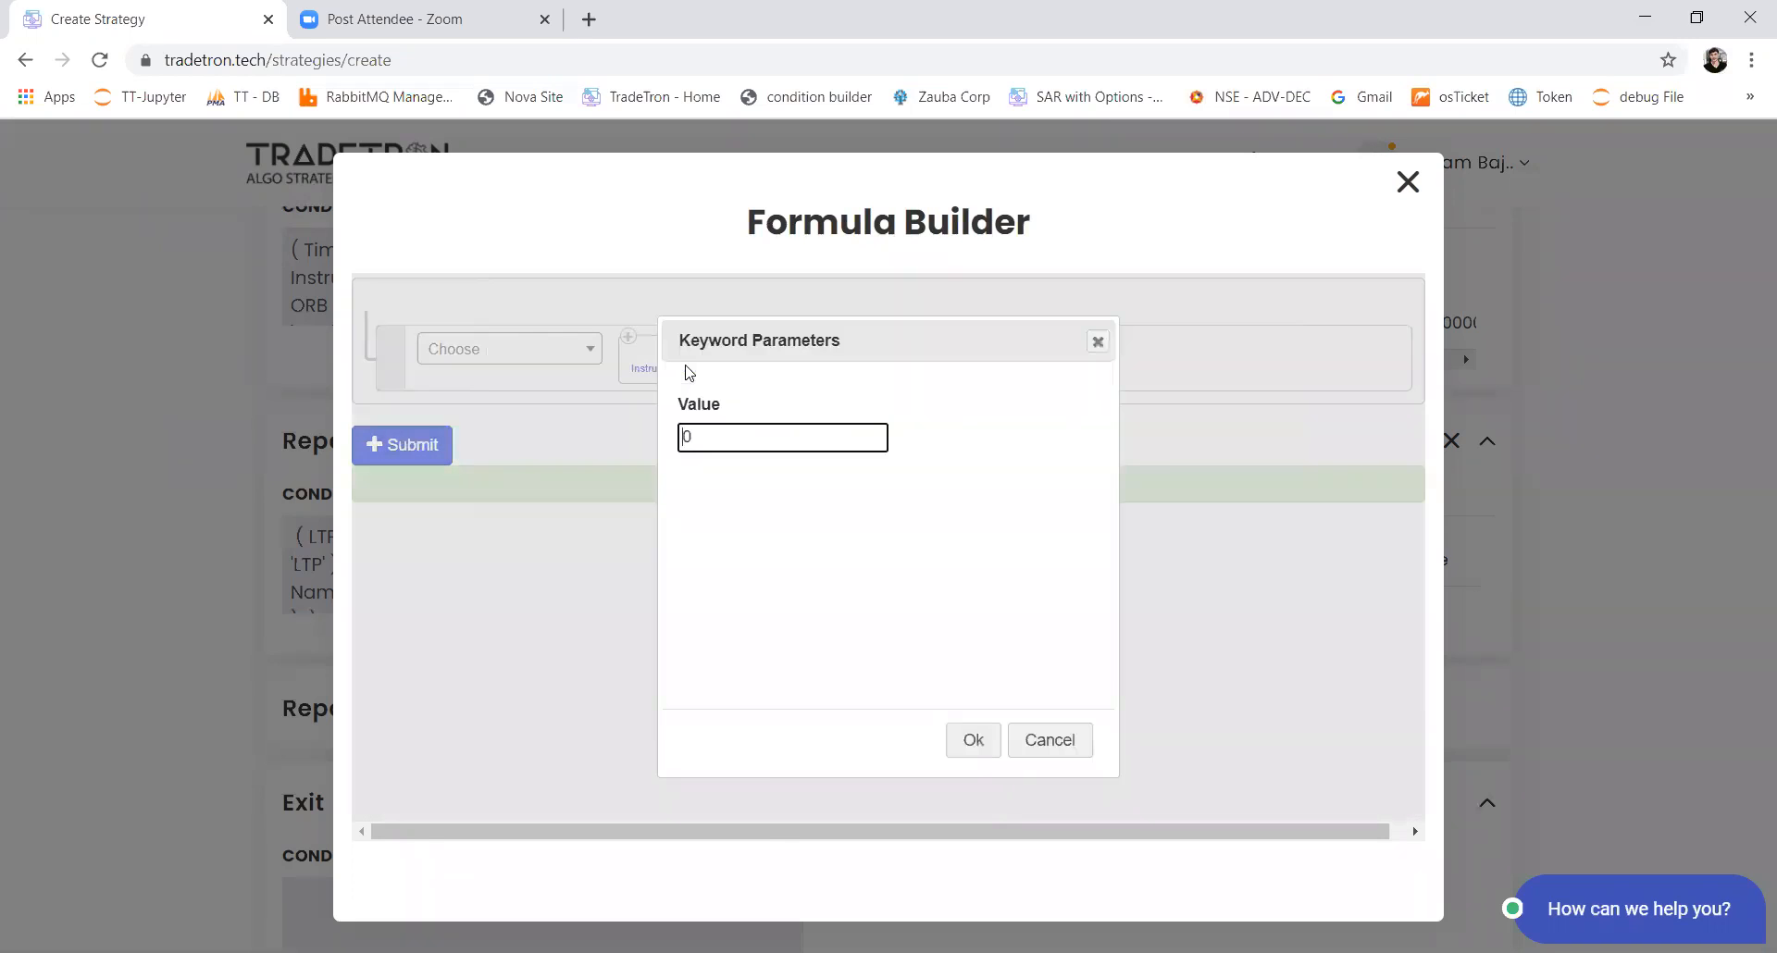
pyautogui.write('2')
pyautogui.press('Return')
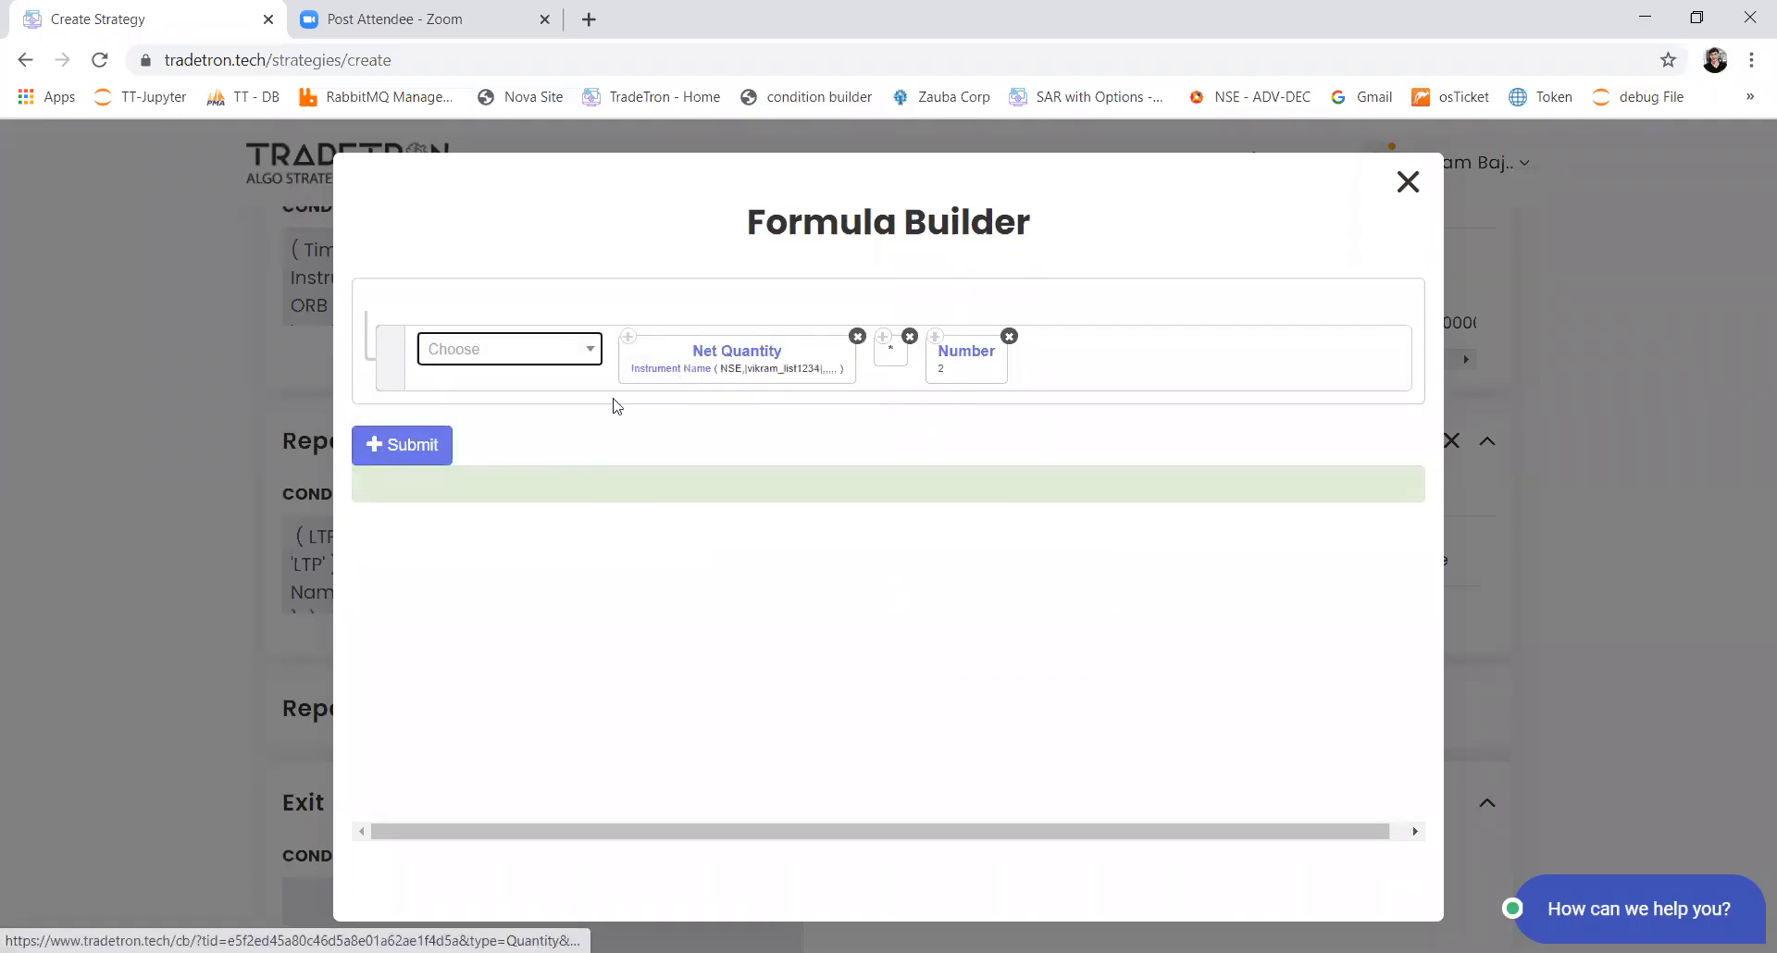
pyautogui.click(431, 445)
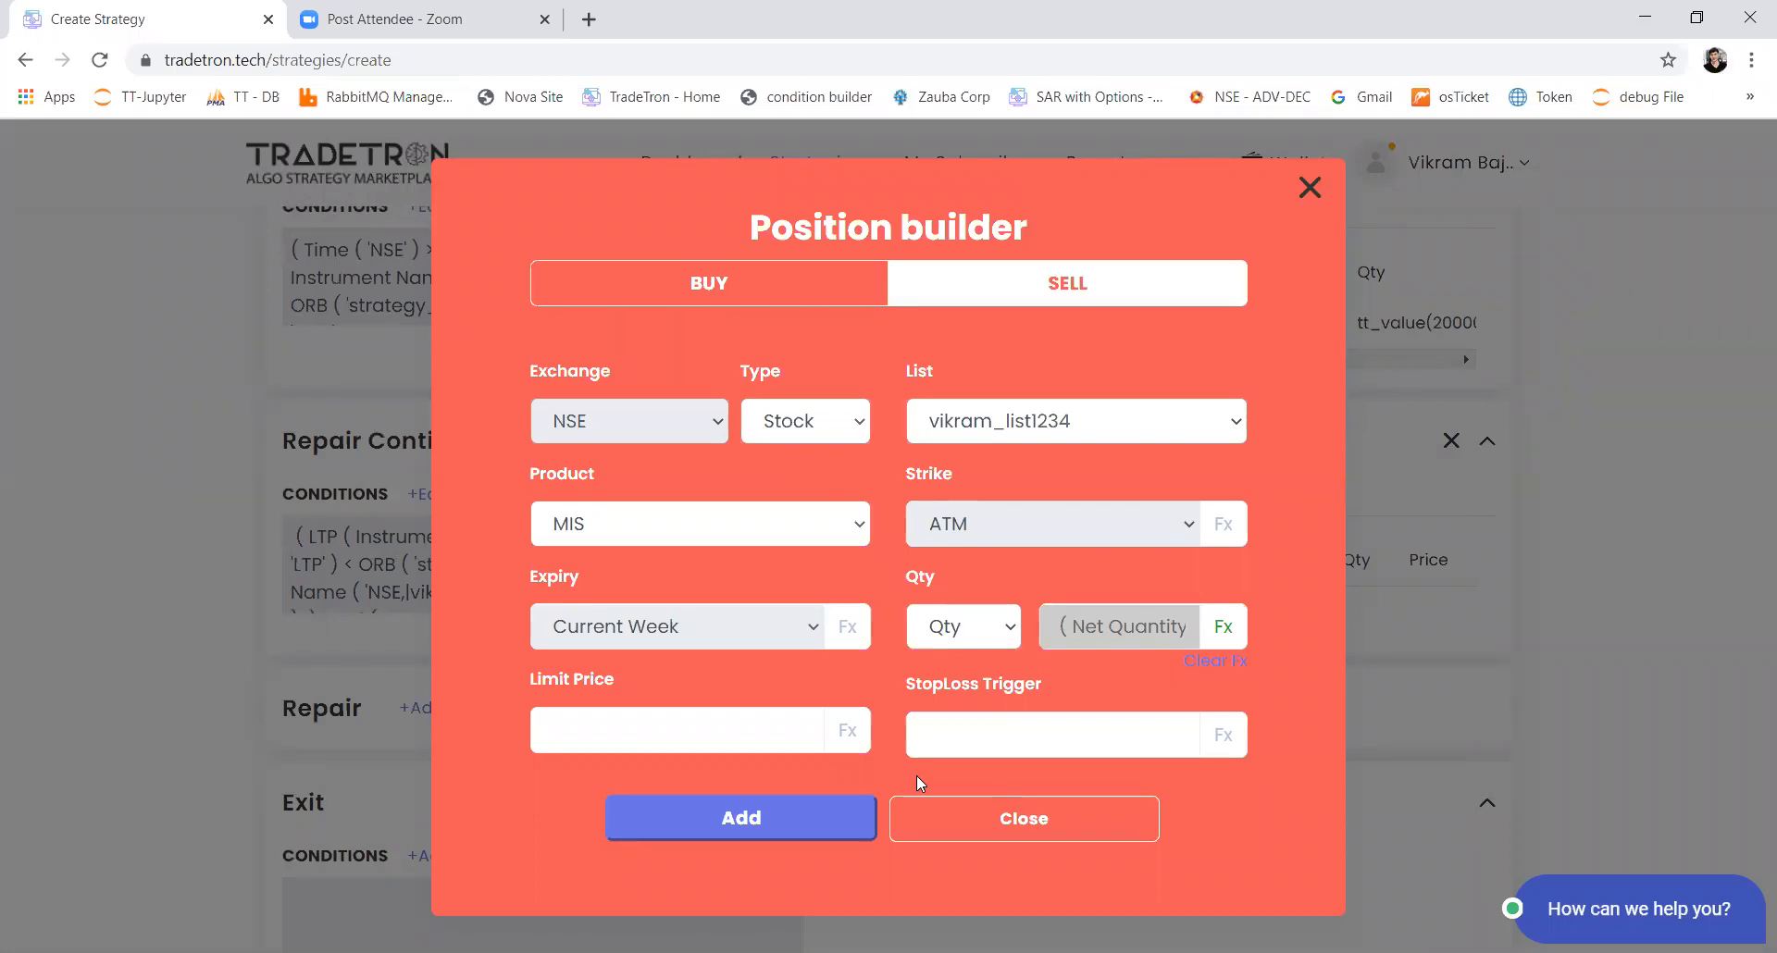
pyautogui.click(849, 821)
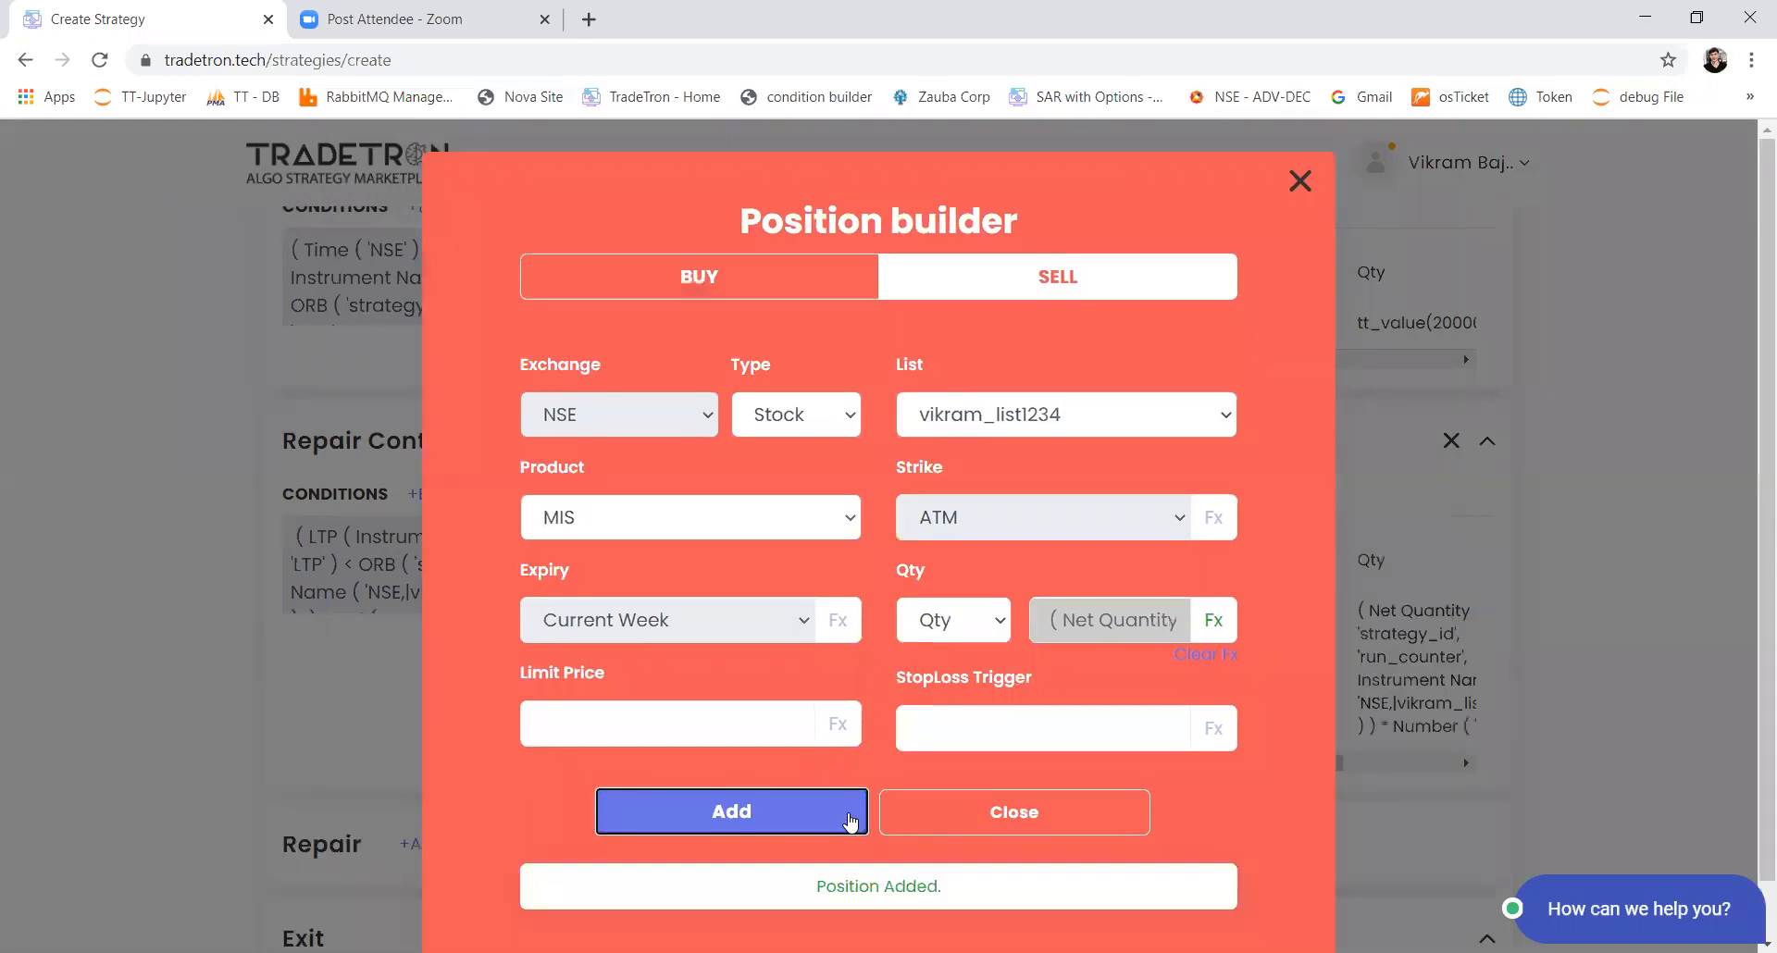
pyautogui.click(972, 818)
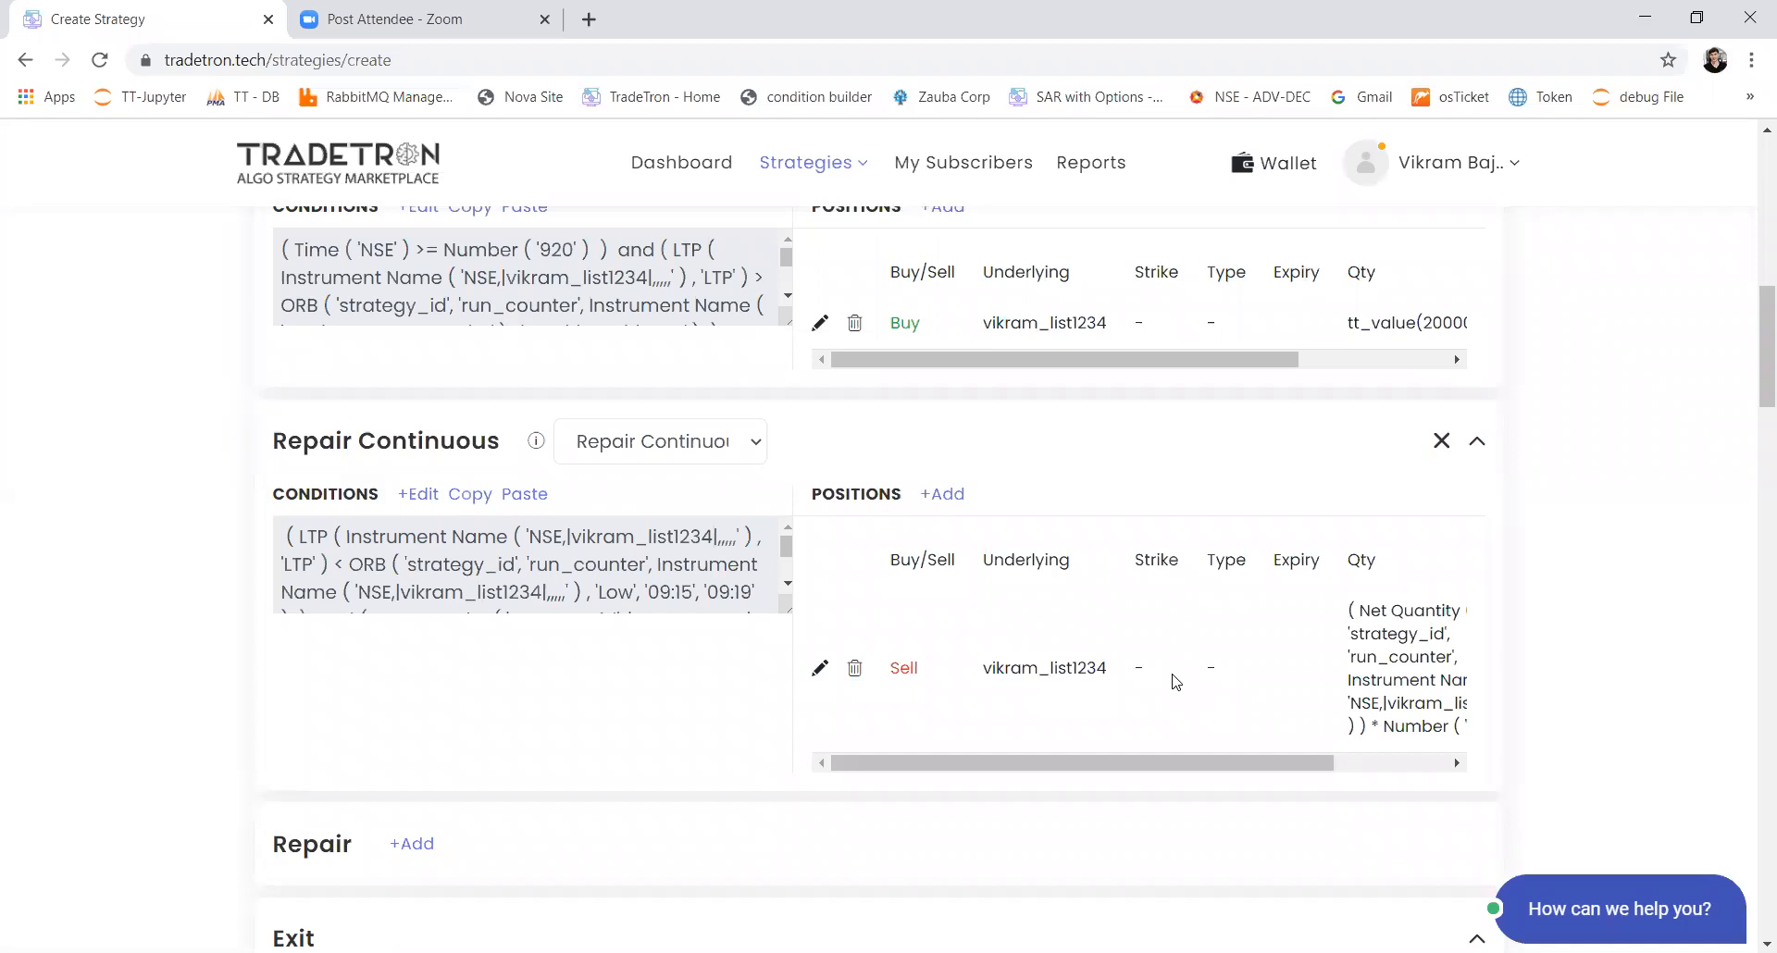
# Step: Add a second Repair Continuous block to Set 1 and paste the first block's conditions into it
pyautogui.scroll(-3, 1175, 682)
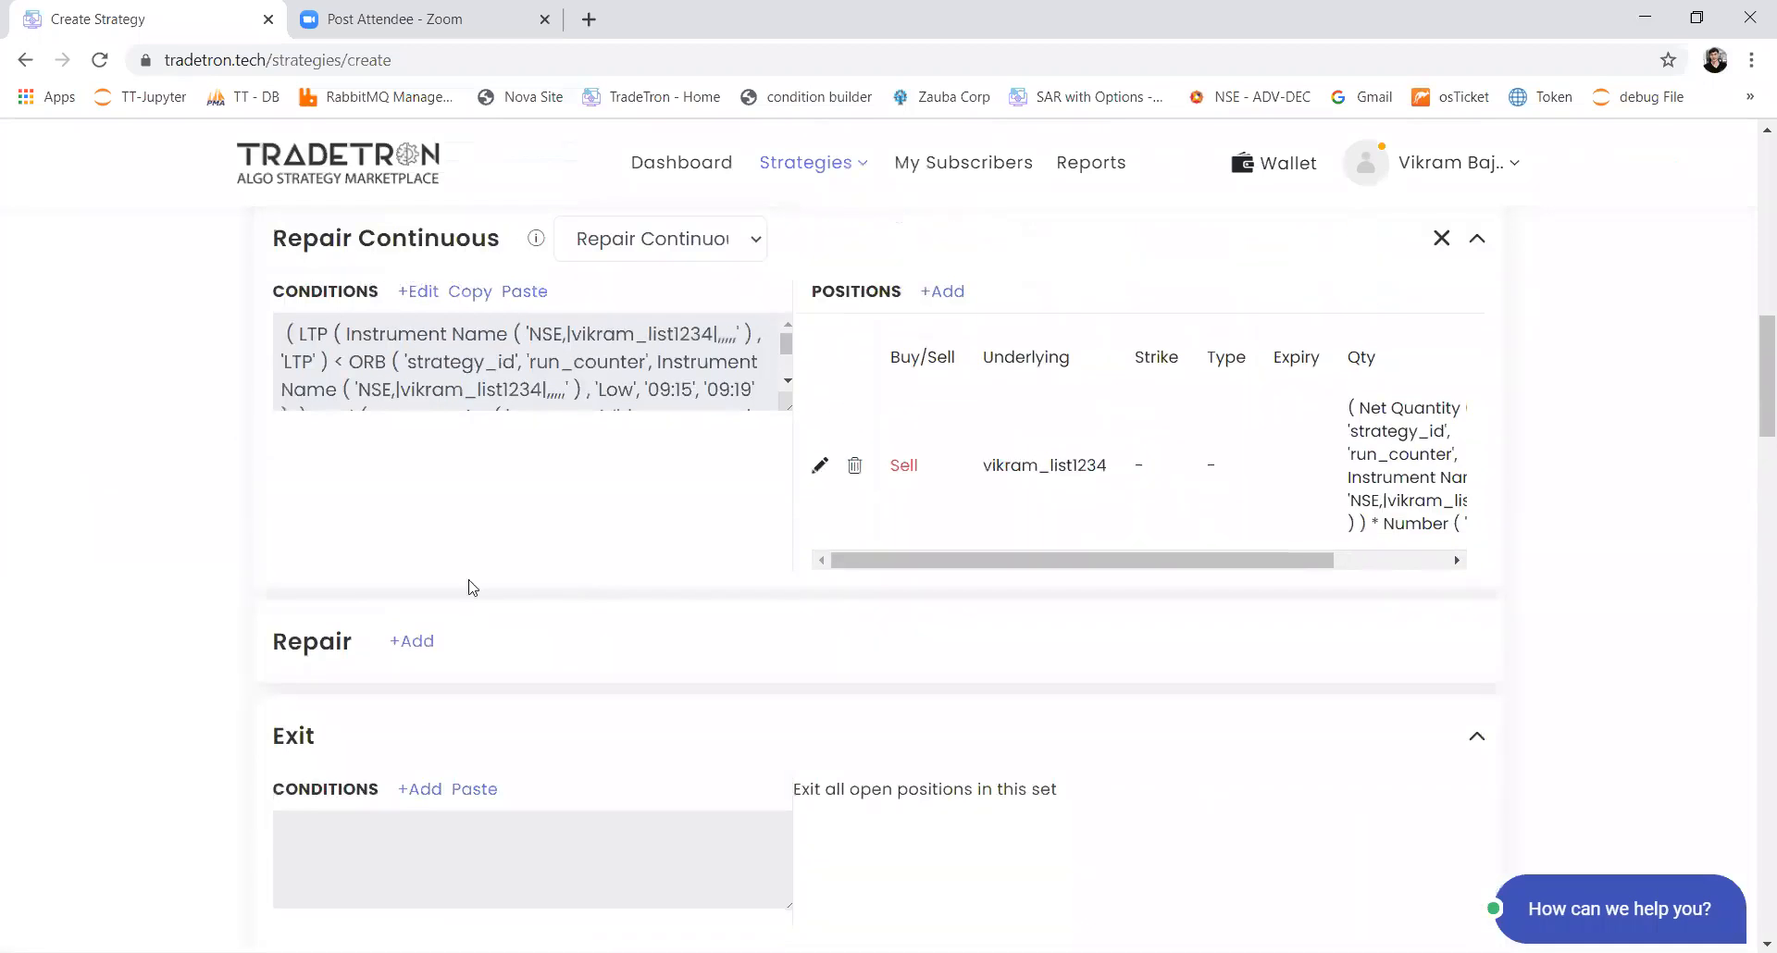
pyautogui.click(429, 645)
pyautogui.click(574, 643)
pyautogui.click(572, 708)
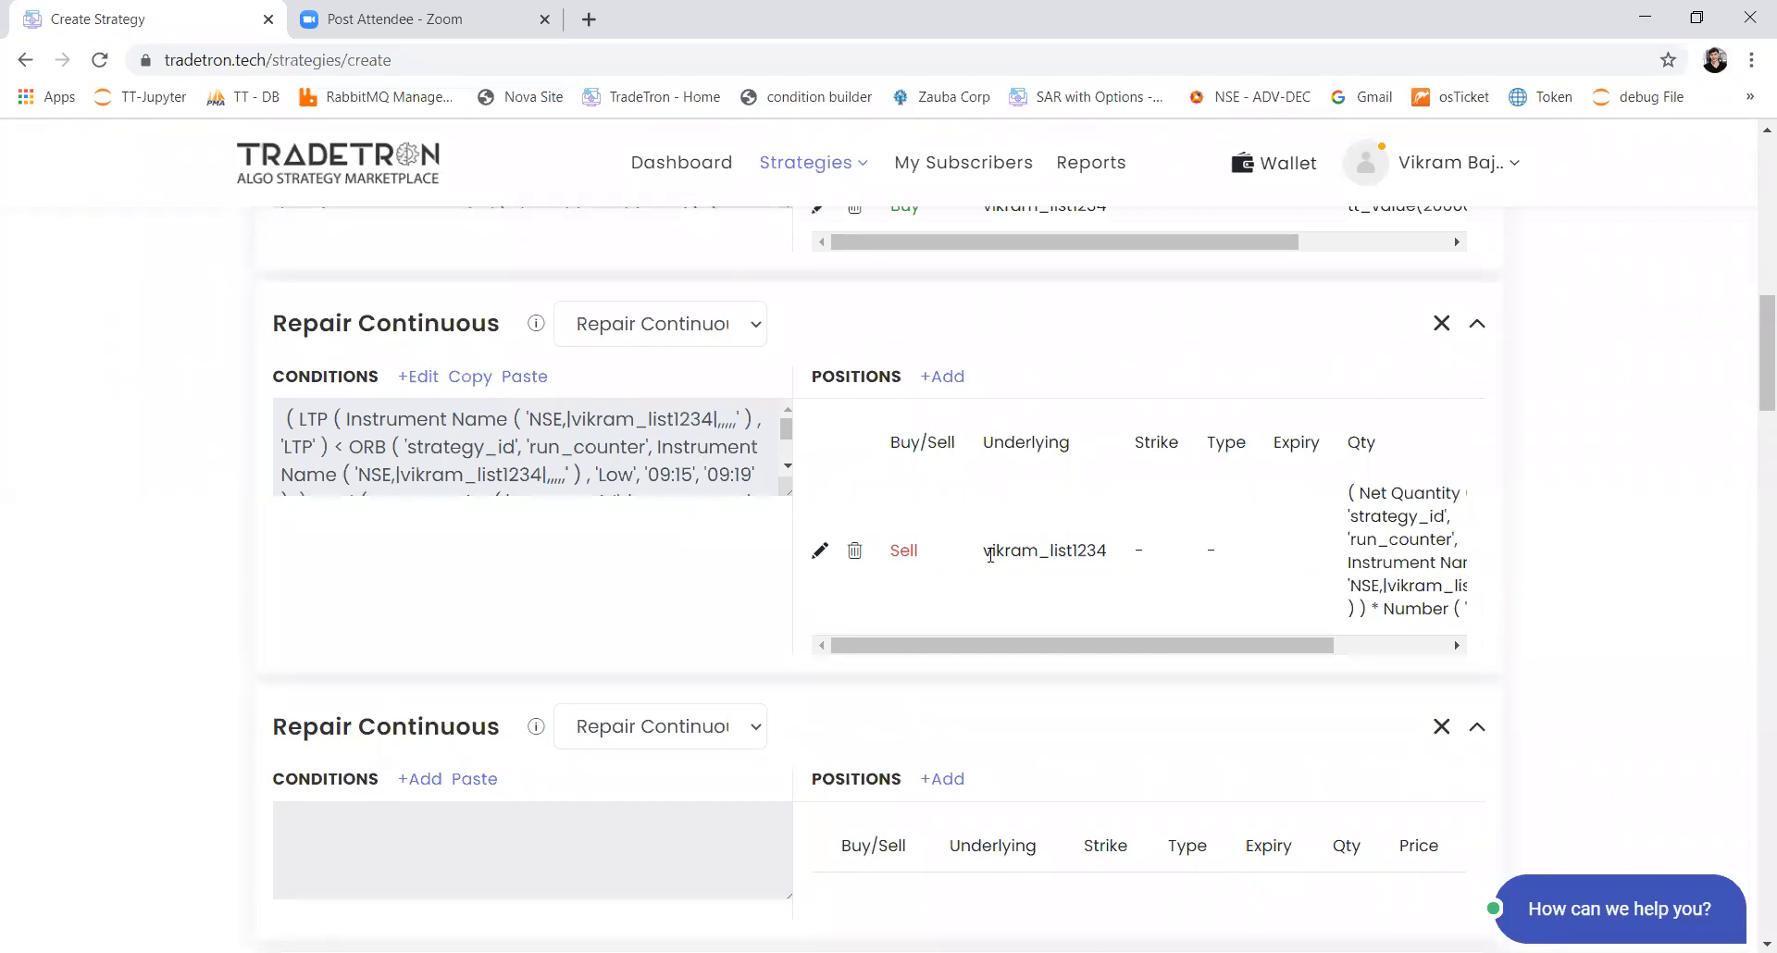
pyautogui.click(467, 376)
pyautogui.click(461, 785)
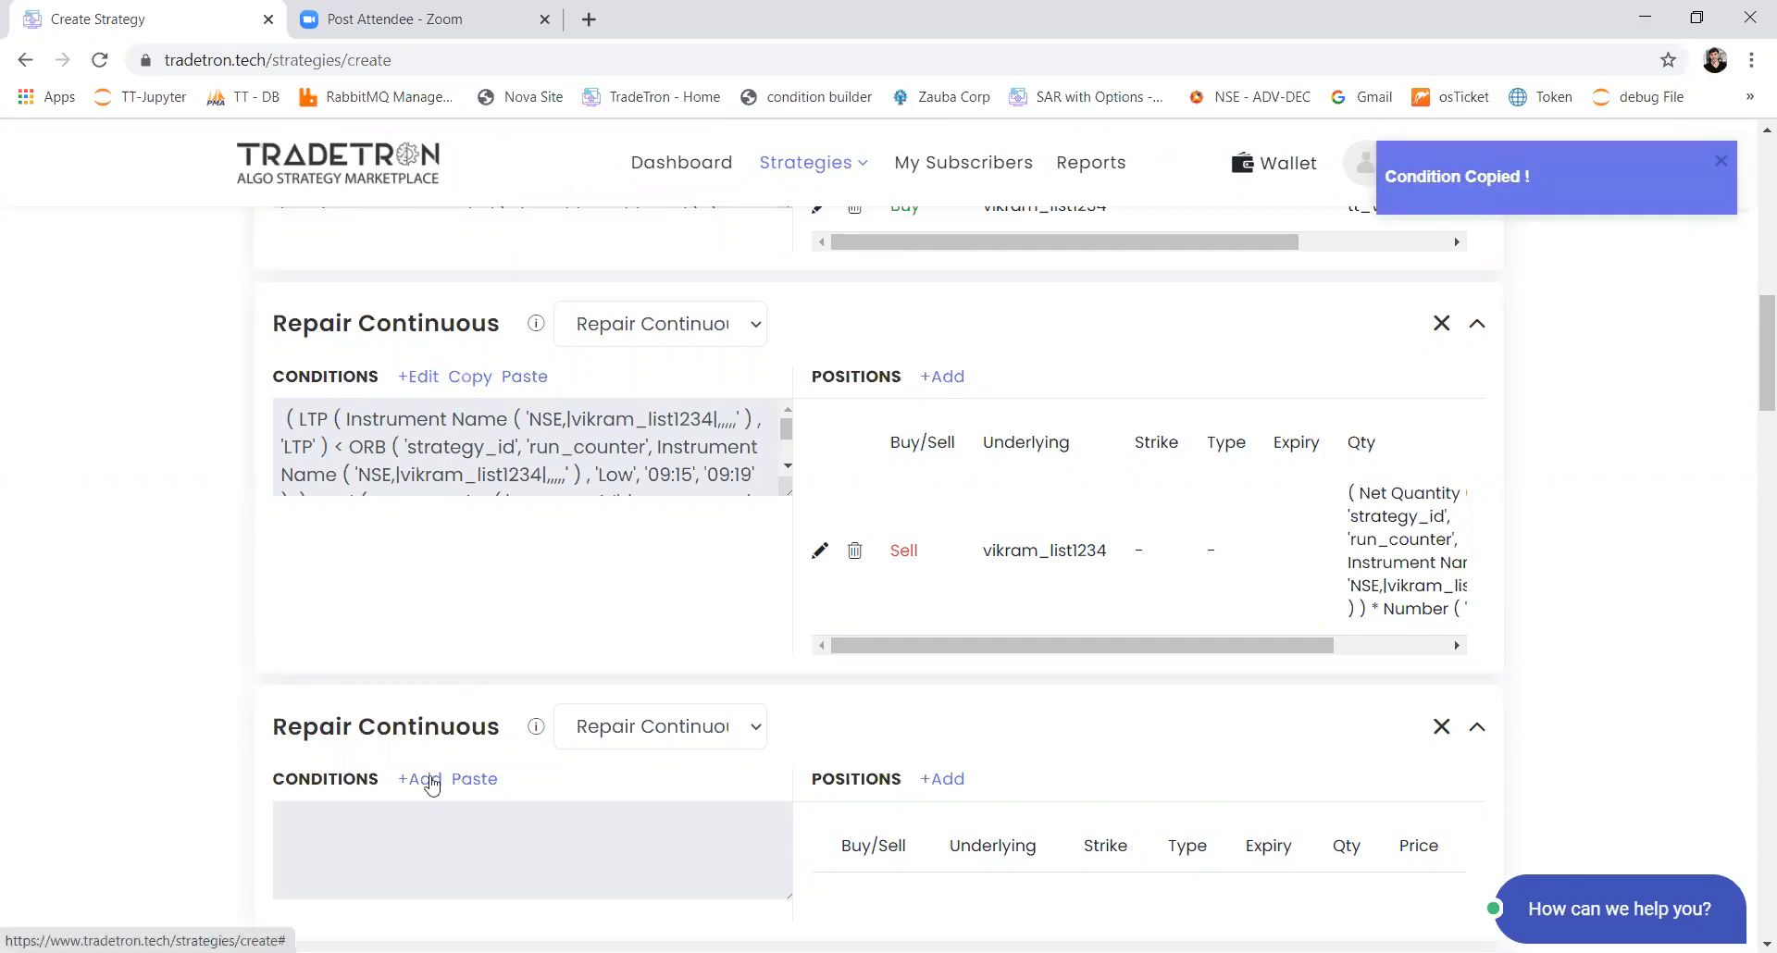
# Step: Change the operator between LTP and ORB to > in the second Repair Continuous block's conditions
pyautogui.click(421, 780)
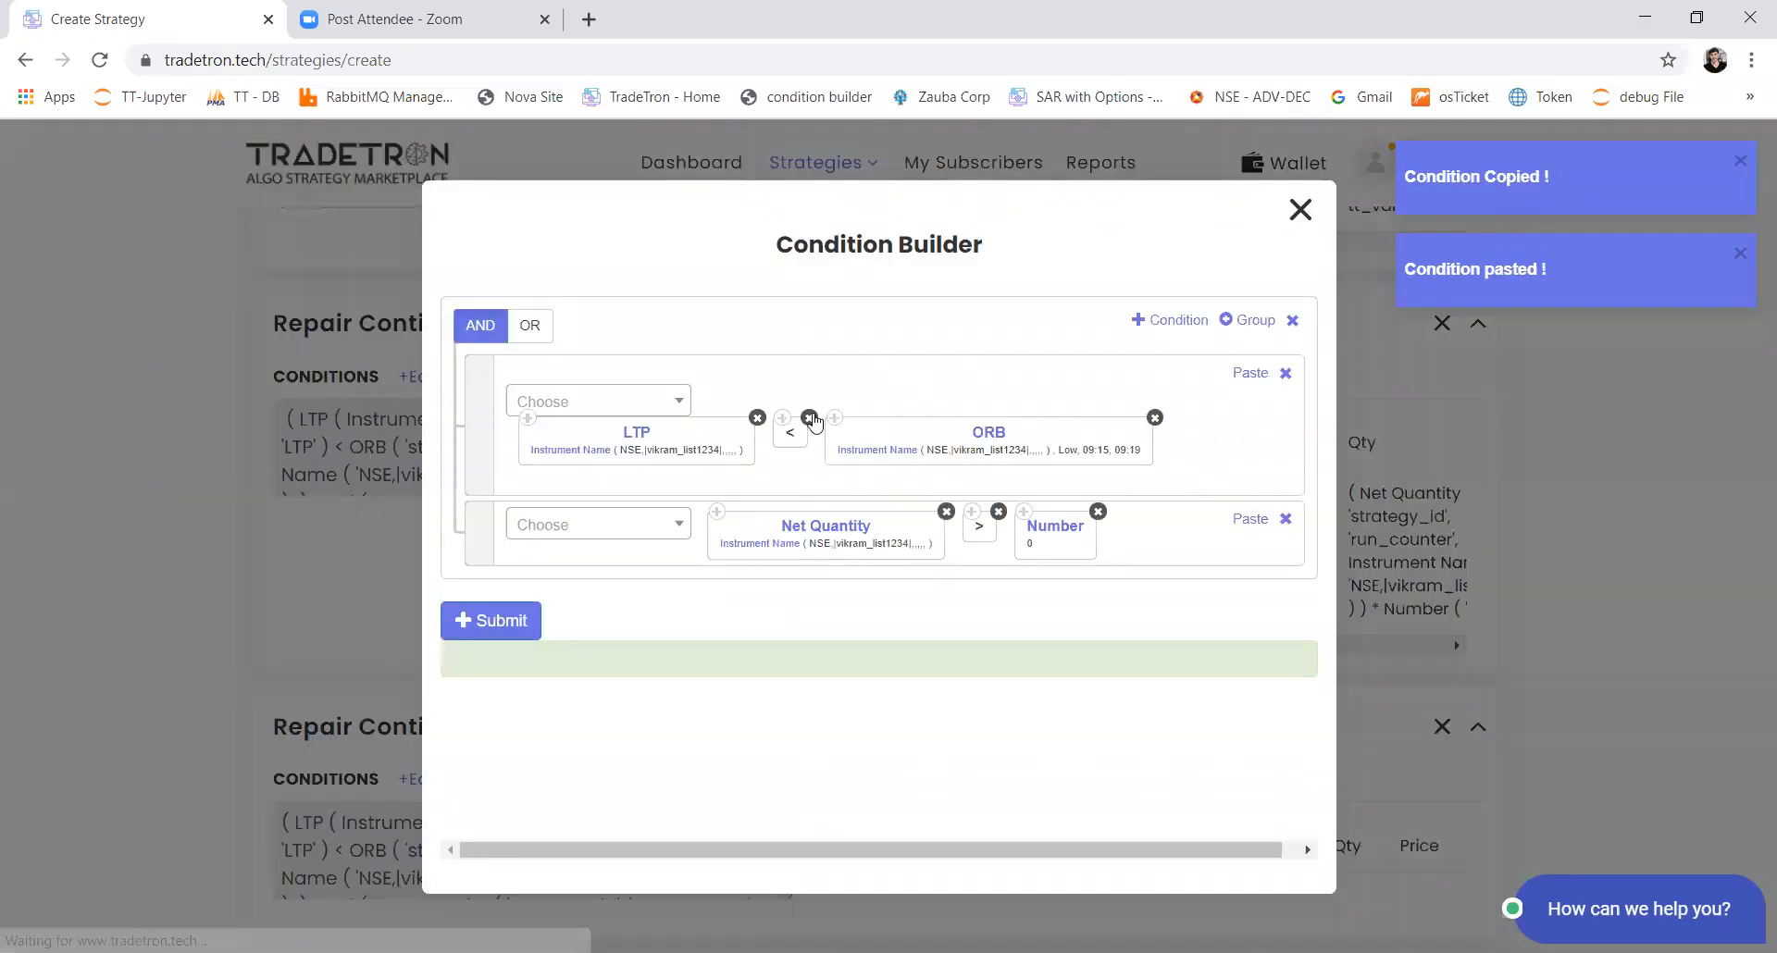
pyautogui.click(809, 417)
pyautogui.click(648, 404)
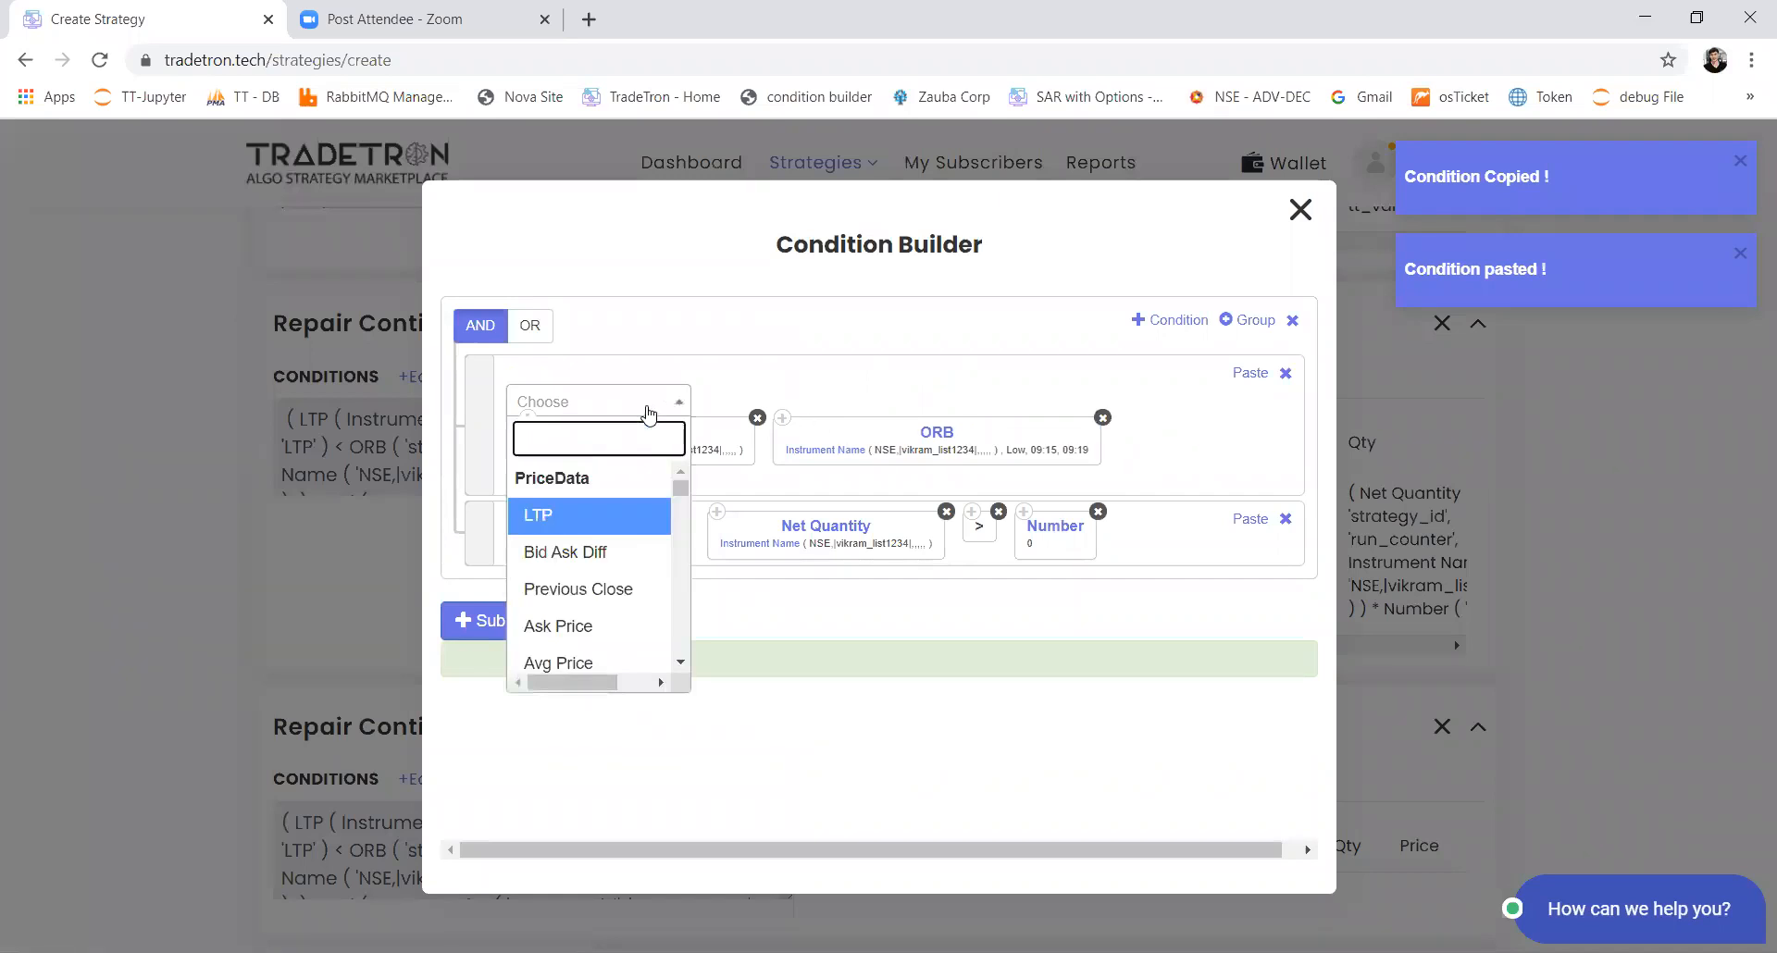
pyautogui.write('>')
pyautogui.press('Return')
pyautogui.moveTo(1134, 435); pyautogui.dragTo(830, 435)
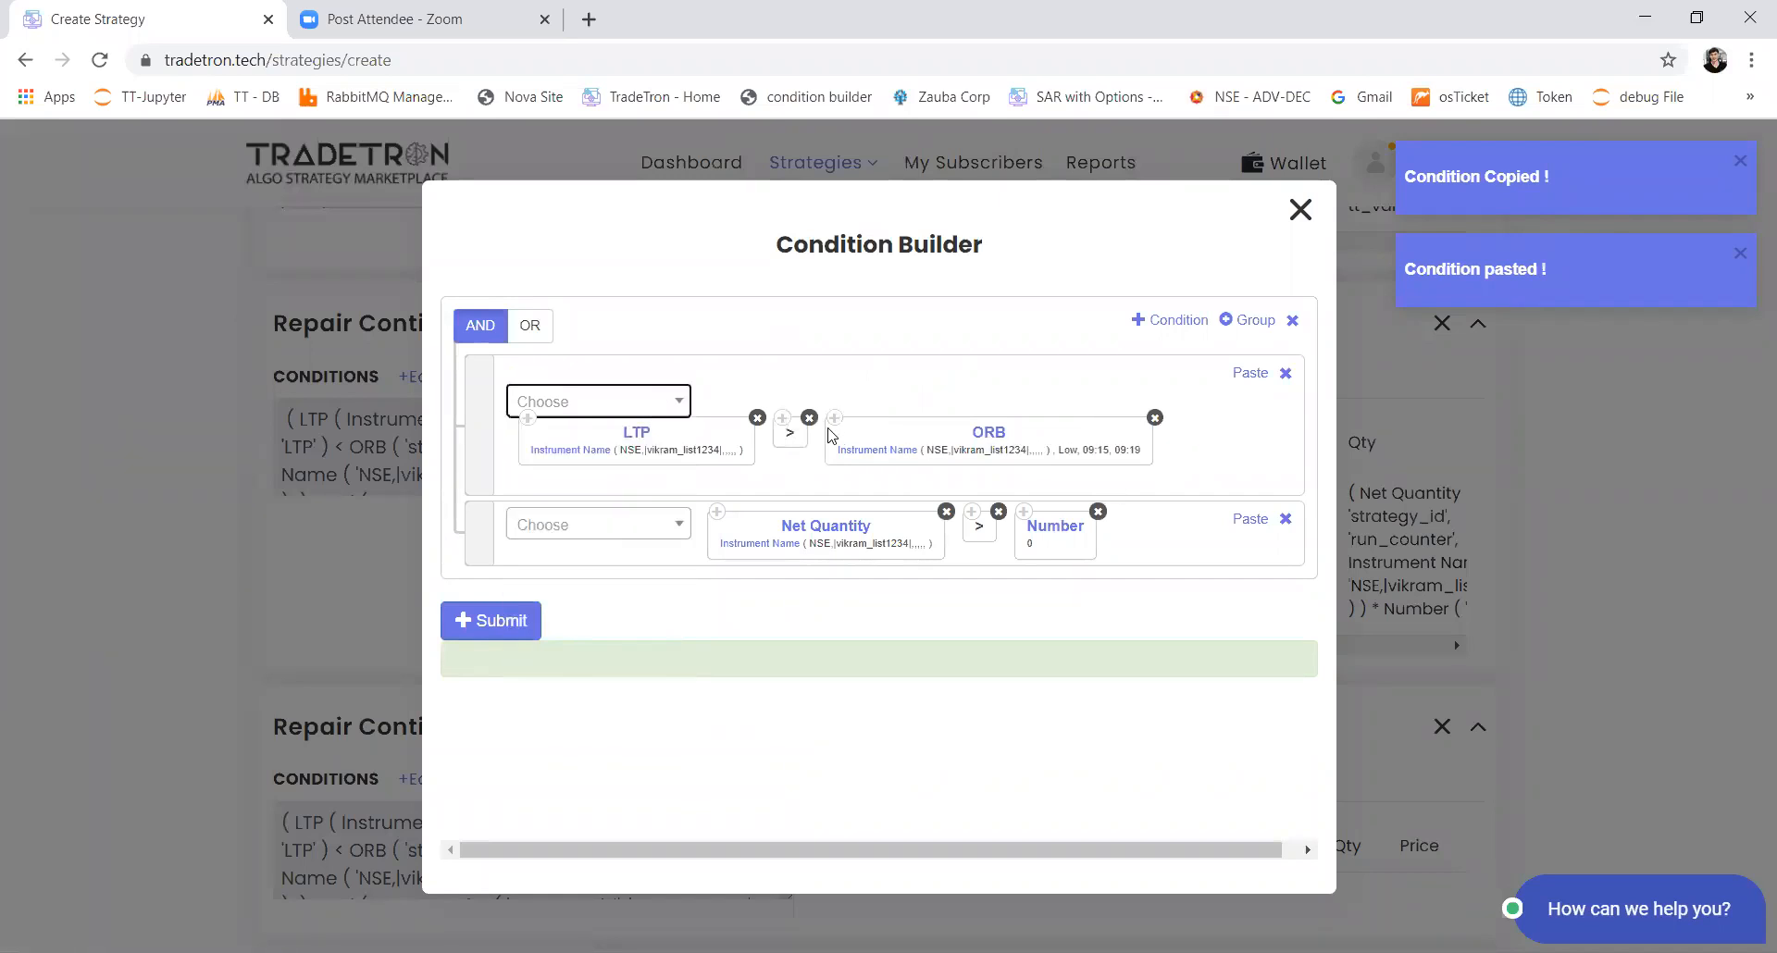
# Step: Set the High_or_low parameter of the ORB keyword to High
pyautogui.click(992, 445)
pyautogui.click(807, 553)
pyautogui.click(770, 636)
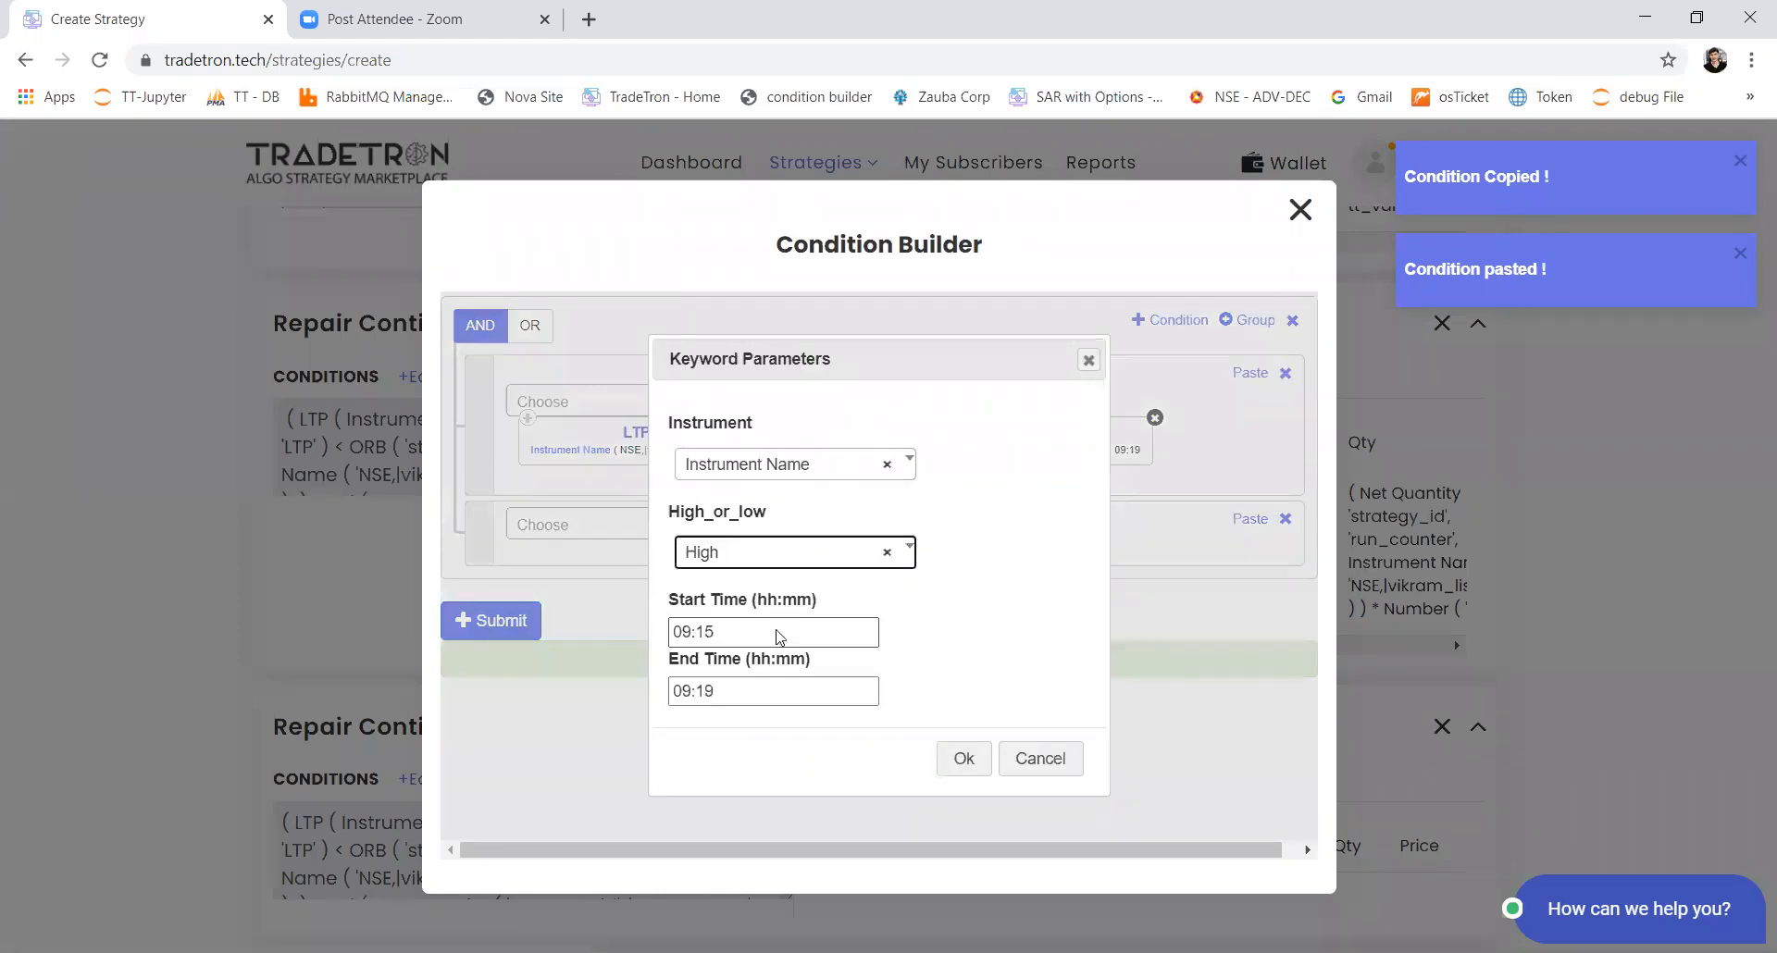
pyautogui.click(959, 758)
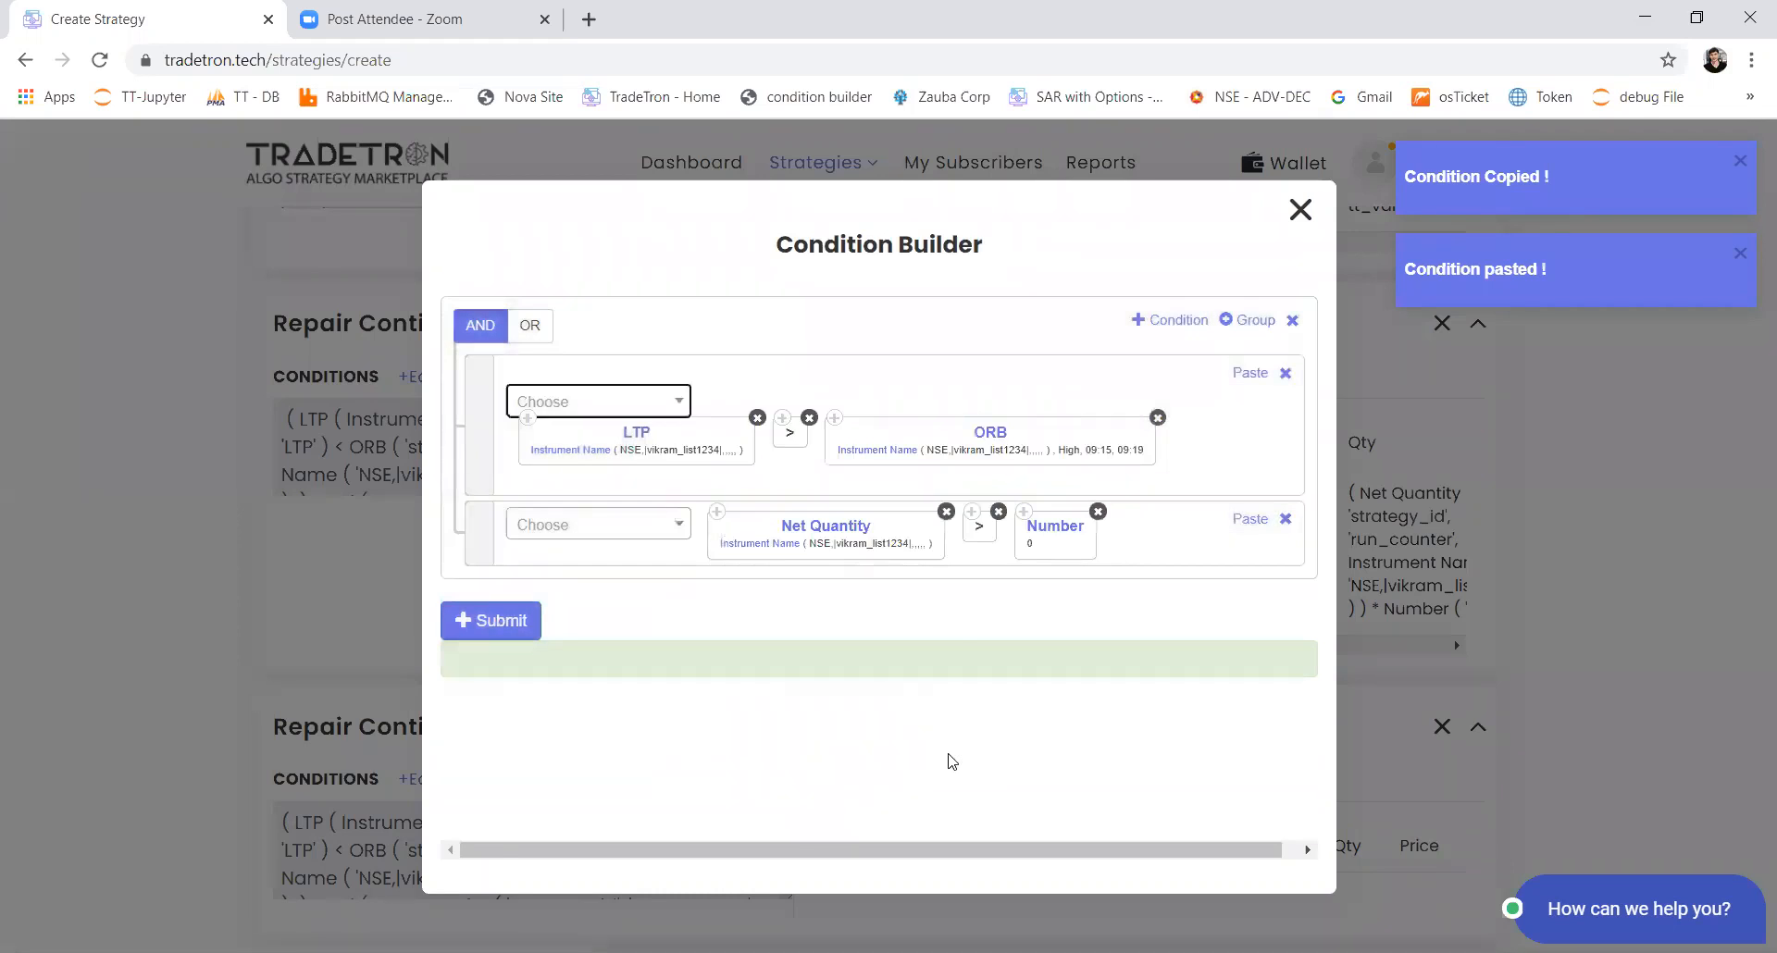
# Step: Change the second condition to Net Quantity < Number 0 and submit the second block's conditions
pyautogui.click(998, 512)
pyautogui.click(644, 523)
pyautogui.write('<')
pyautogui.press('Return')
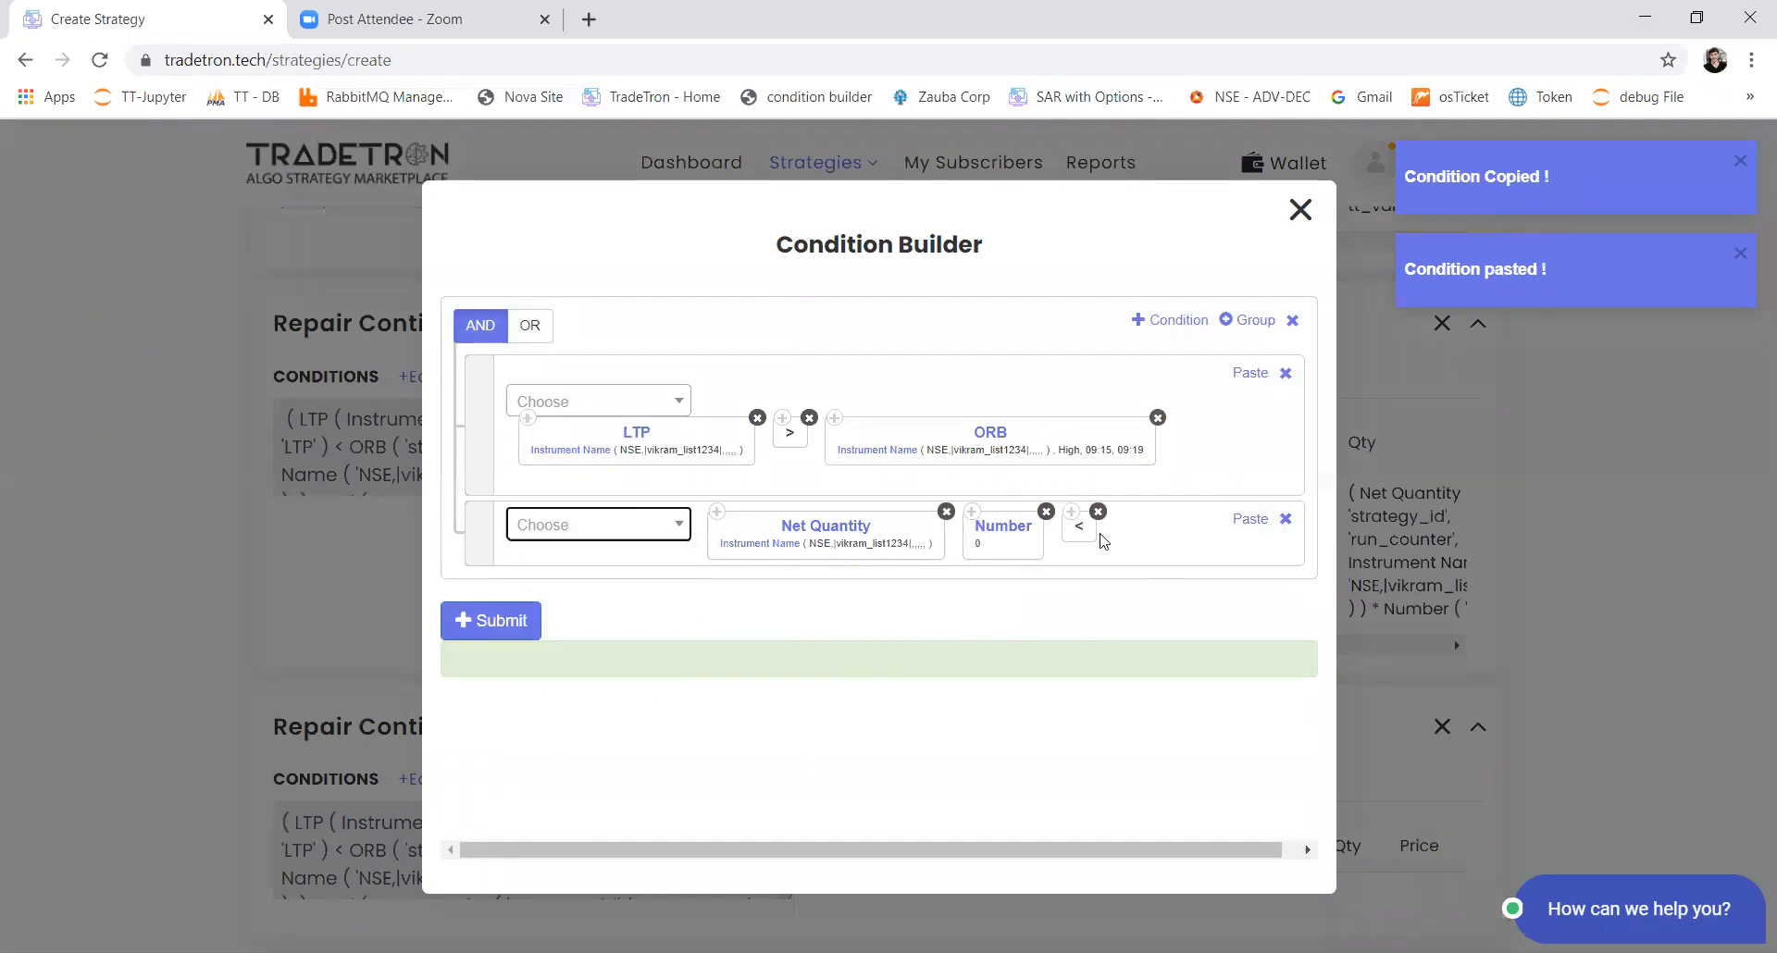
pyautogui.moveTo(1093, 535); pyautogui.dragTo(995, 533)
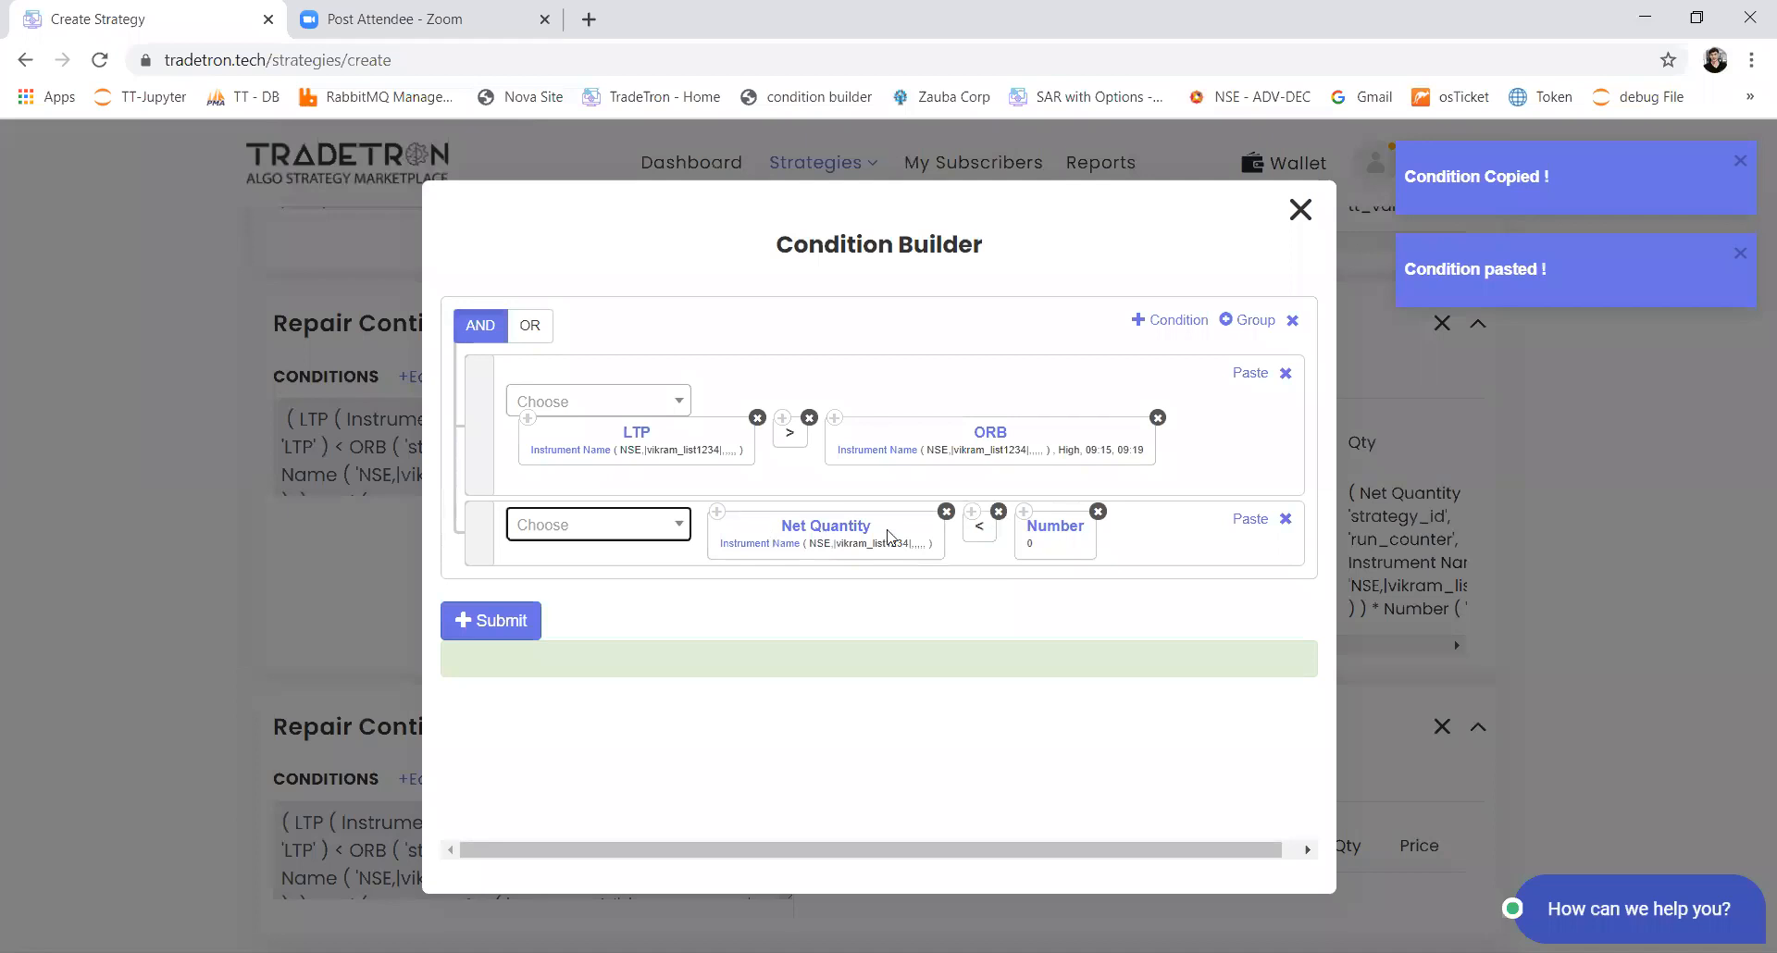
pyautogui.click(495, 630)
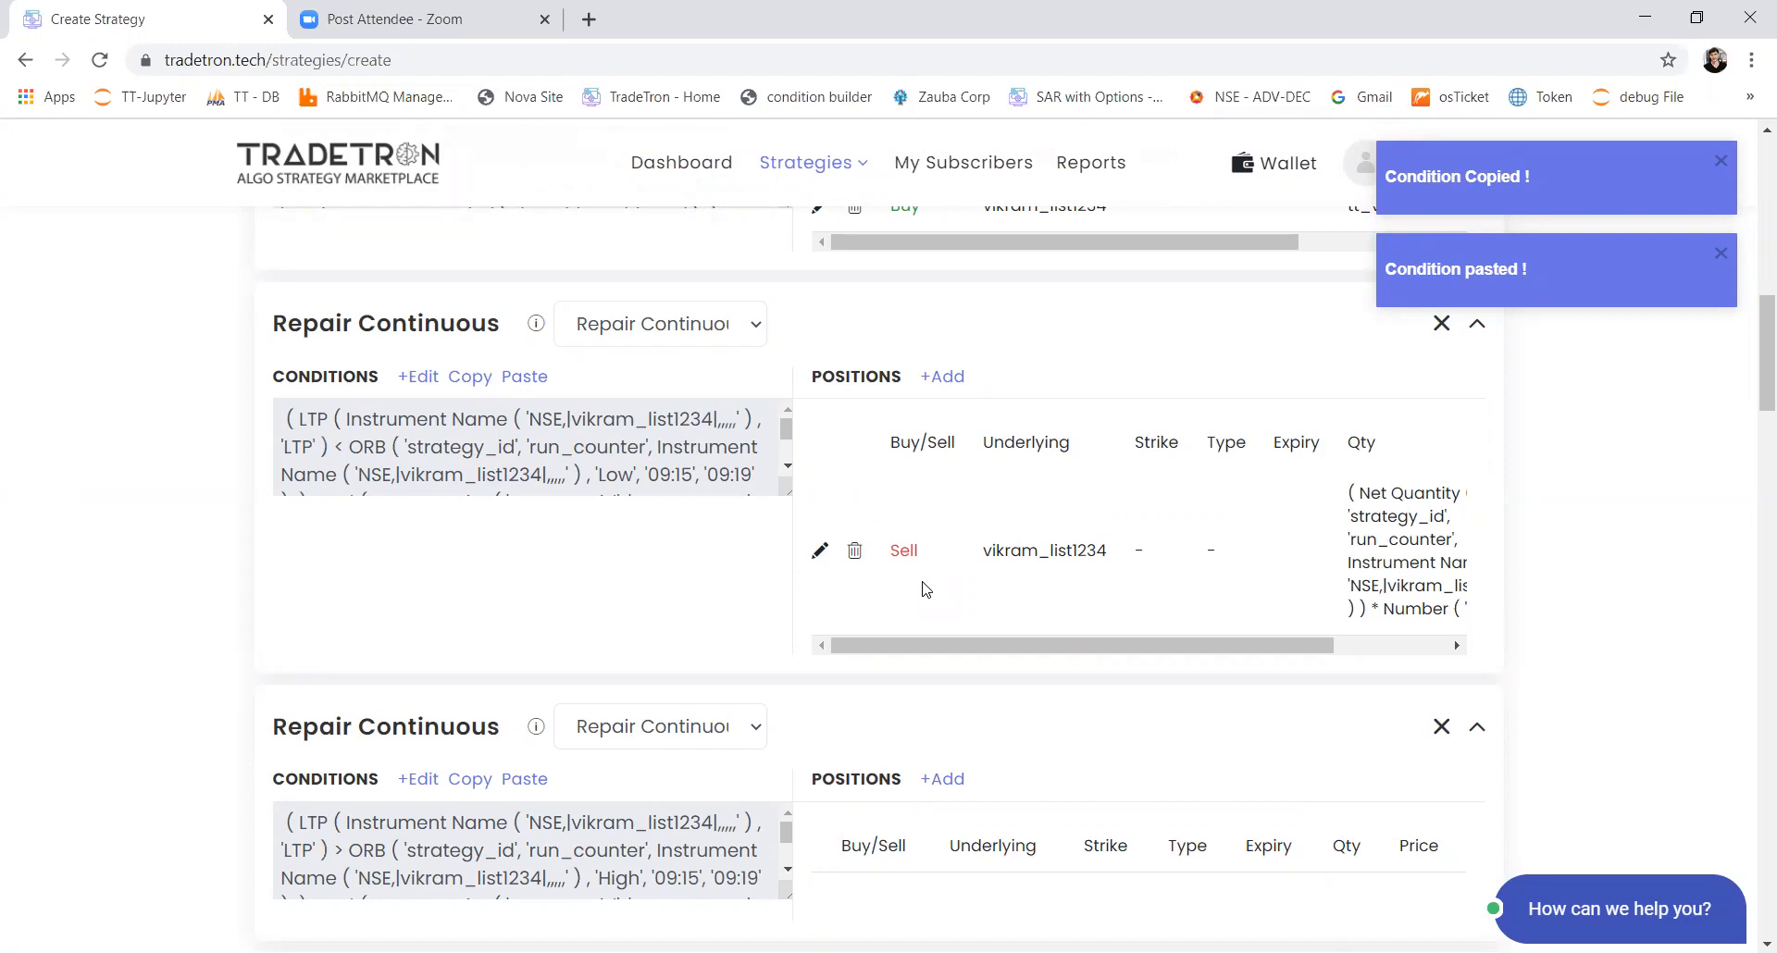
# Step: Start a Buy position for the custom NSE stock list in the second Repair Continuous block, with product MIS
pyautogui.scroll(-3, 925, 597)
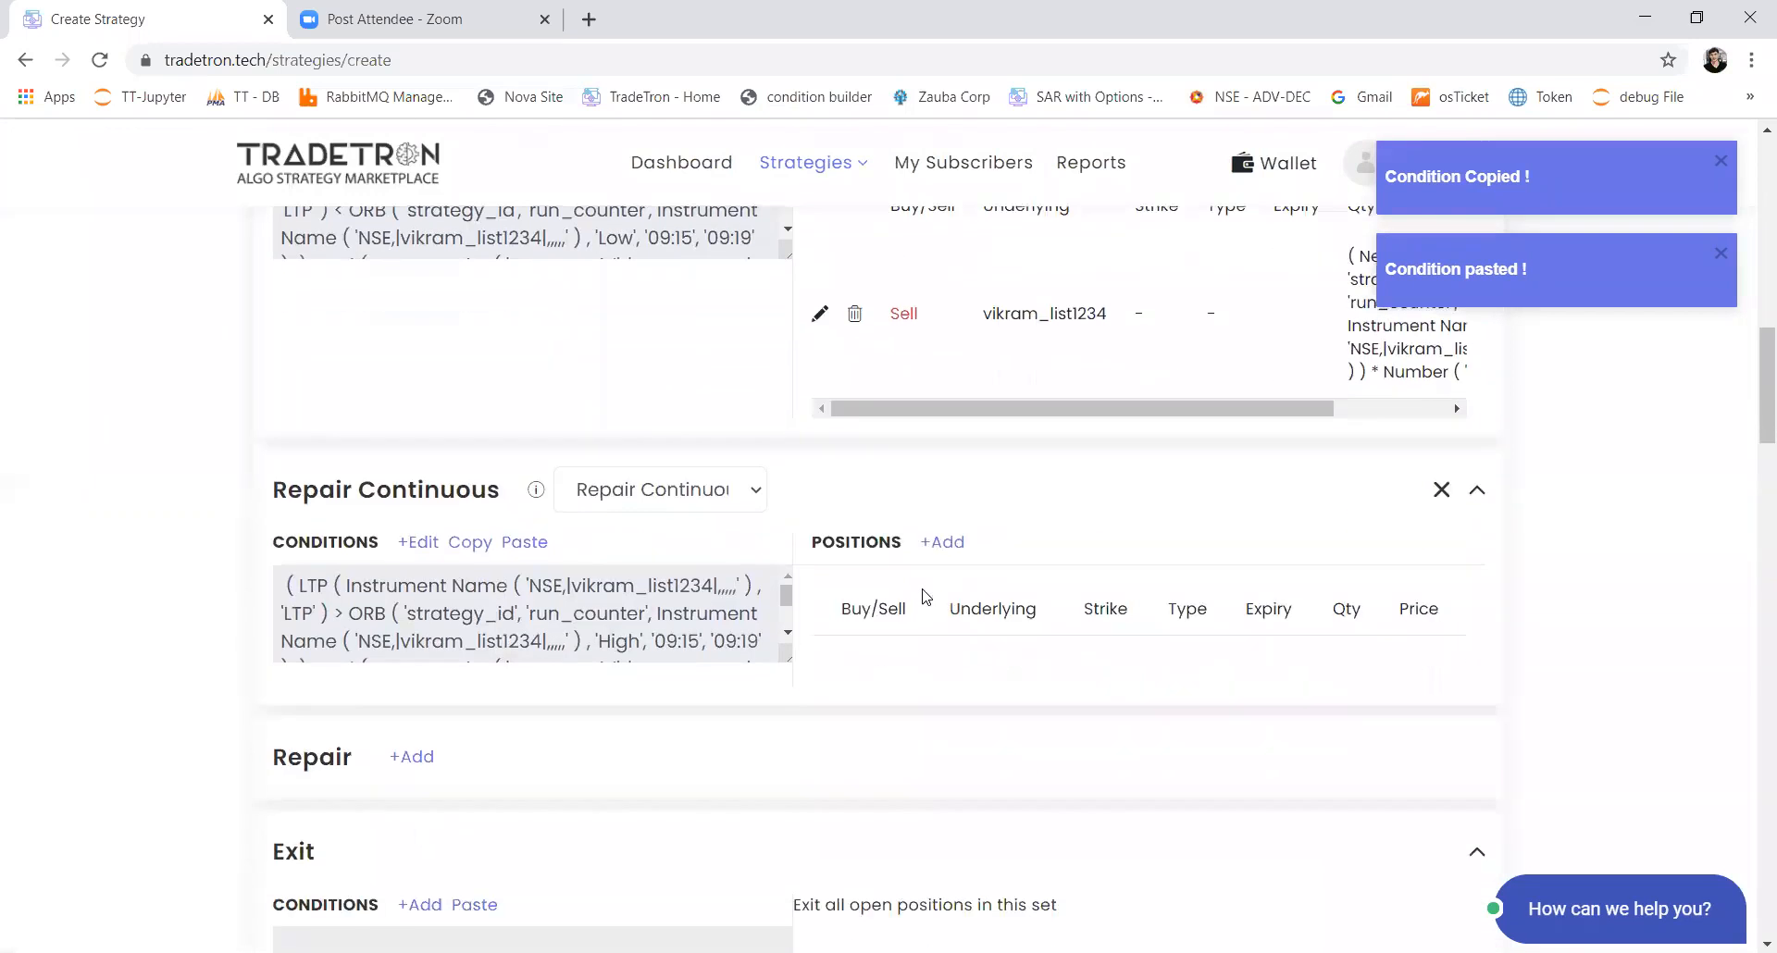
pyautogui.click(944, 545)
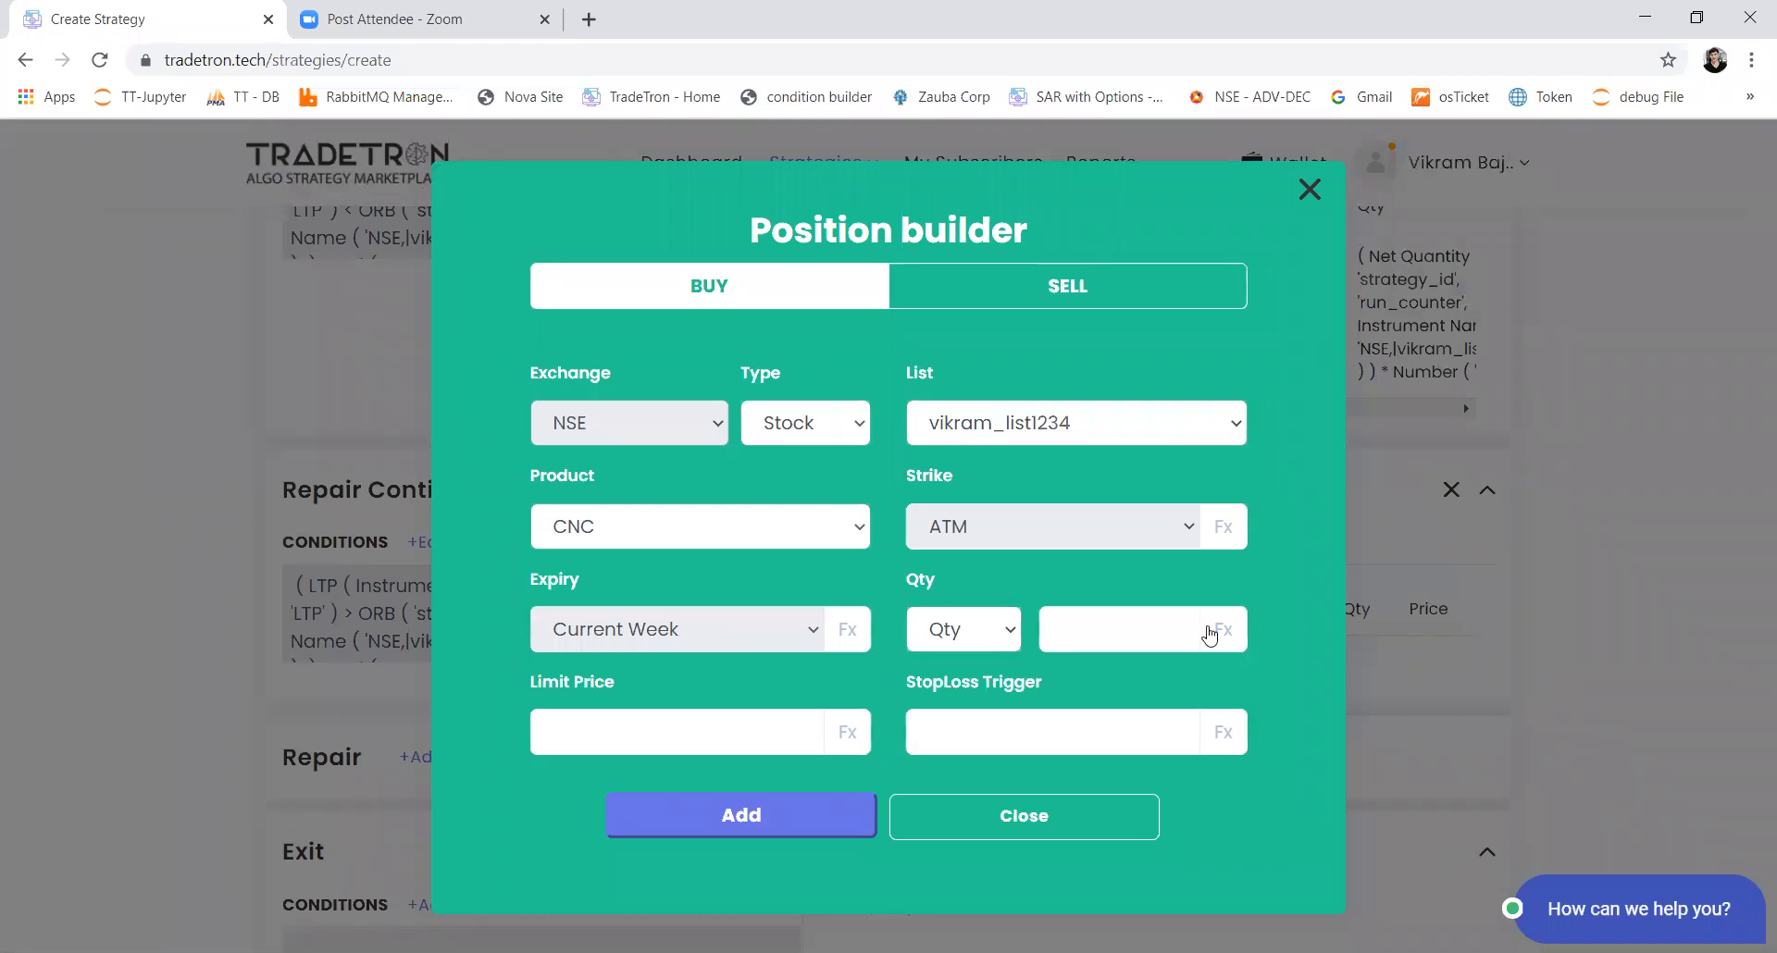
pyautogui.click(745, 544)
pyautogui.click(725, 594)
# Step: Start a formula for the buy position's quantity and insert the Net Quantity keyword with an Instrument Name parameter
pyautogui.click(1208, 639)
pyautogui.click(470, 351)
pyautogui.write('net')
pyautogui.press('Return')
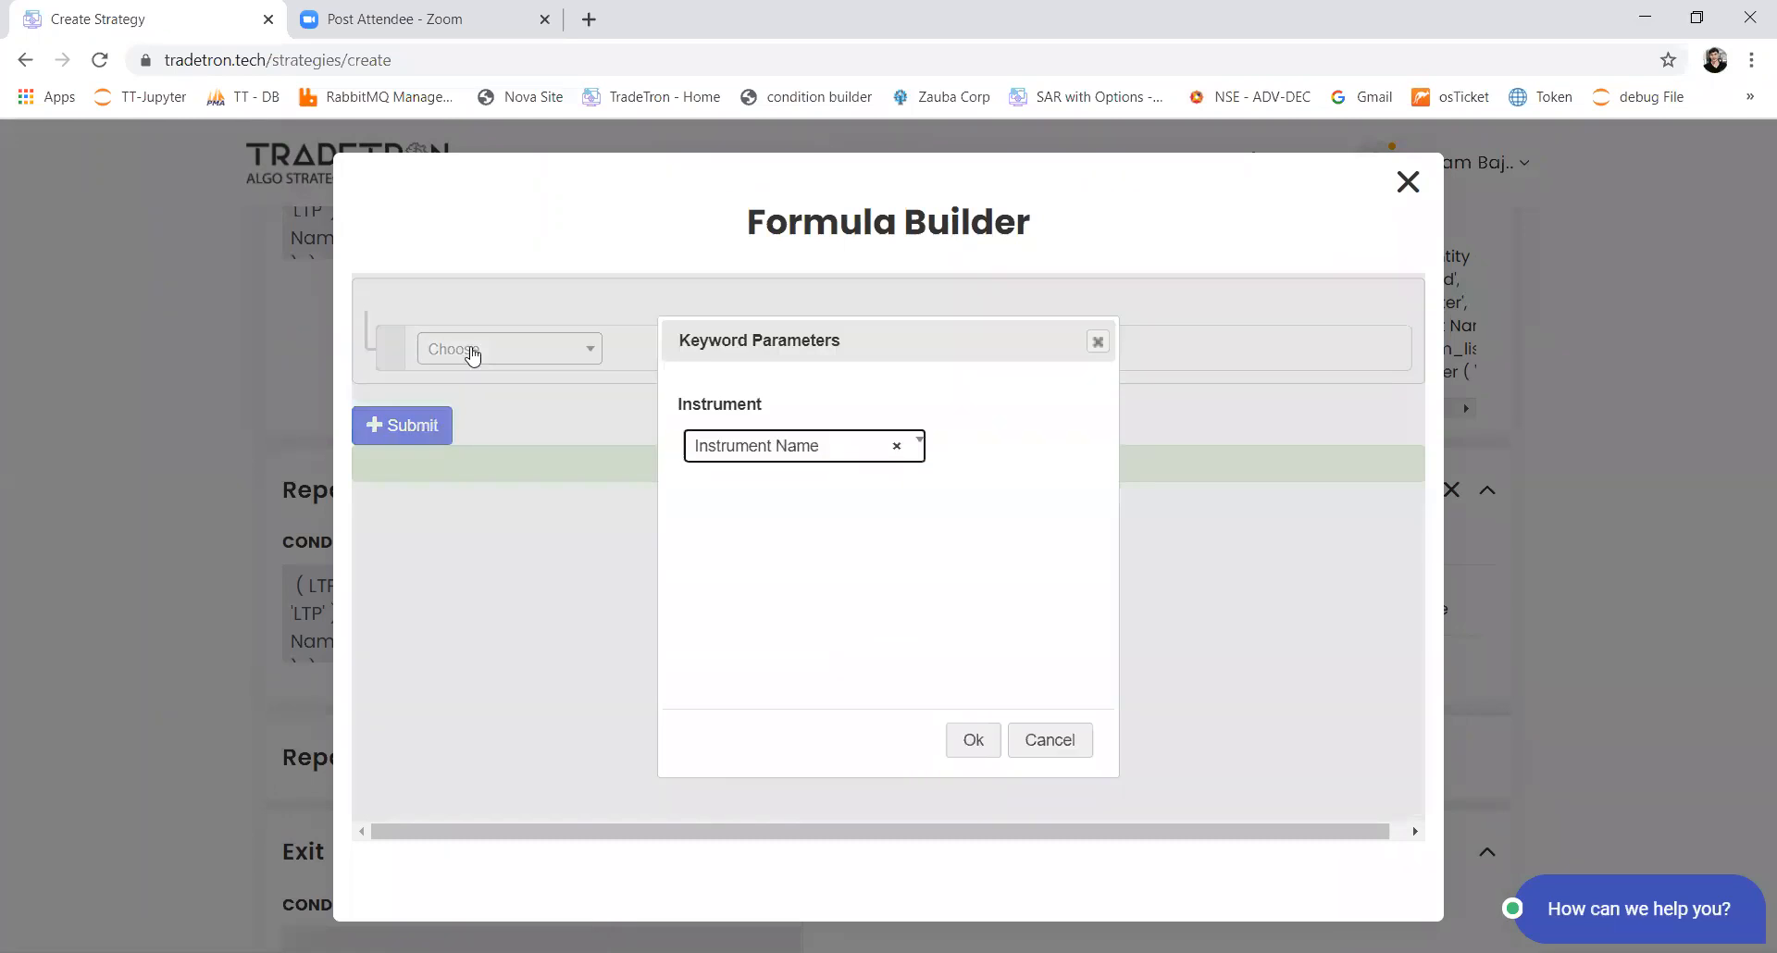
pyautogui.press('Return')
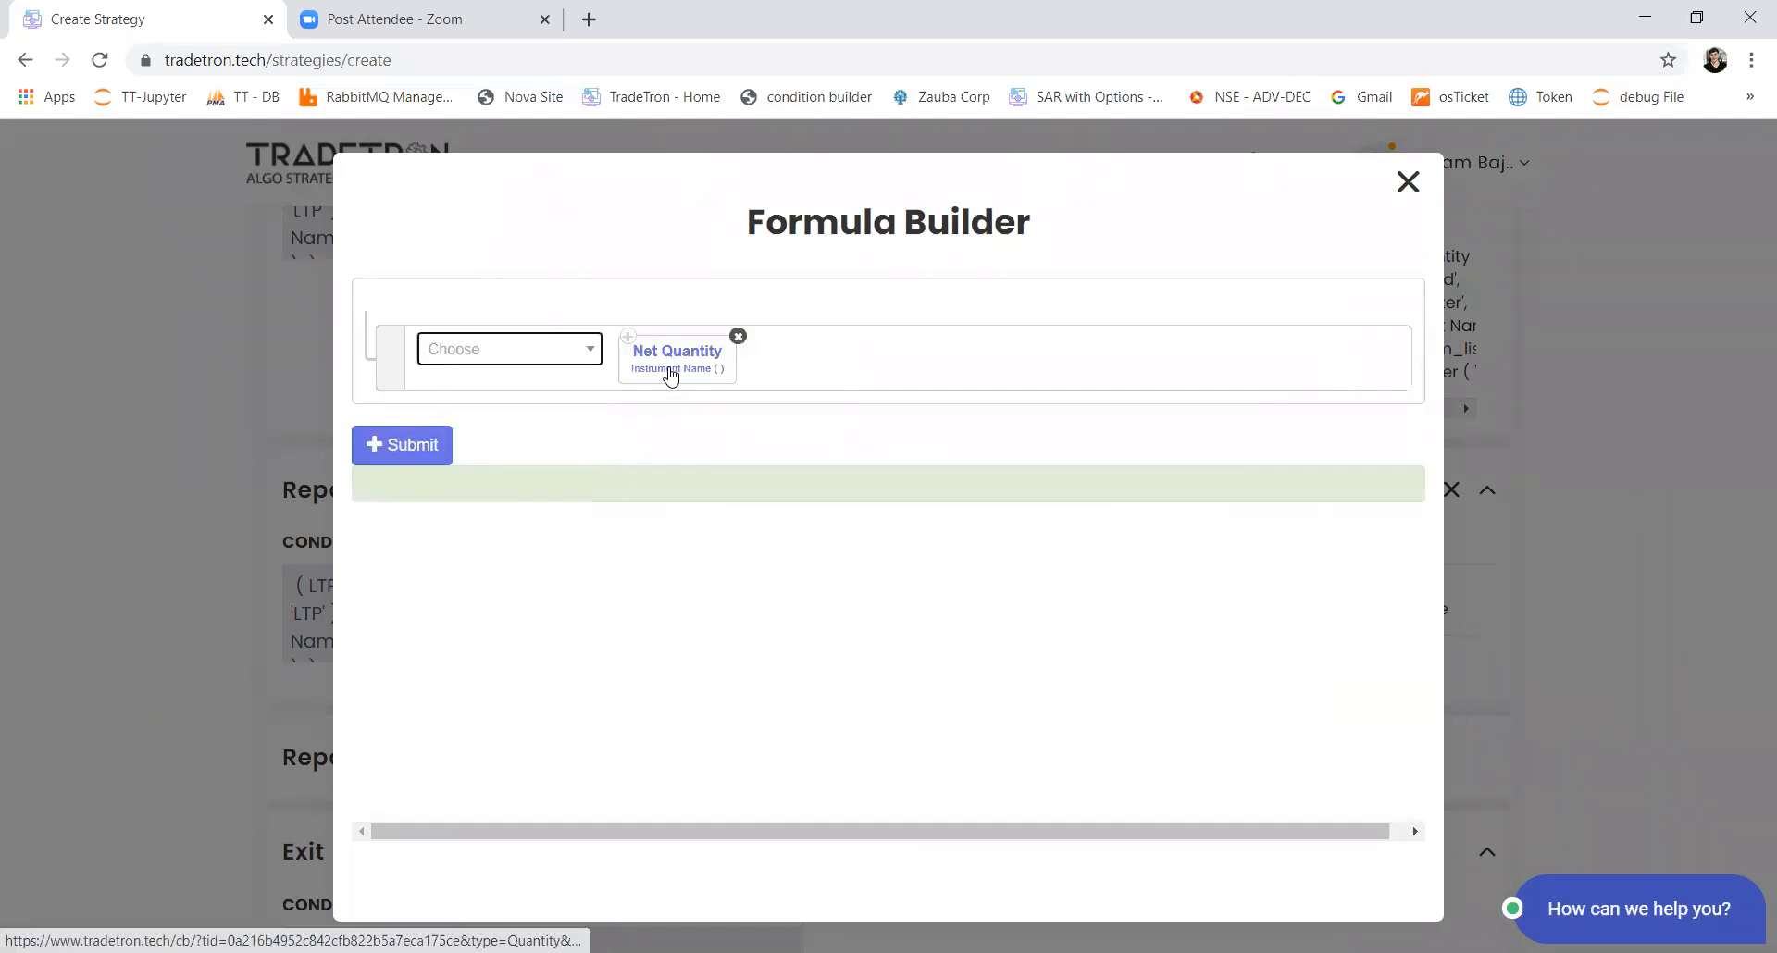
# Step: Set the Net Quantity instrument in the buy quantity formula to exchange NSE and the custom stock list
pyautogui.click(672, 374)
pyautogui.write('ns')
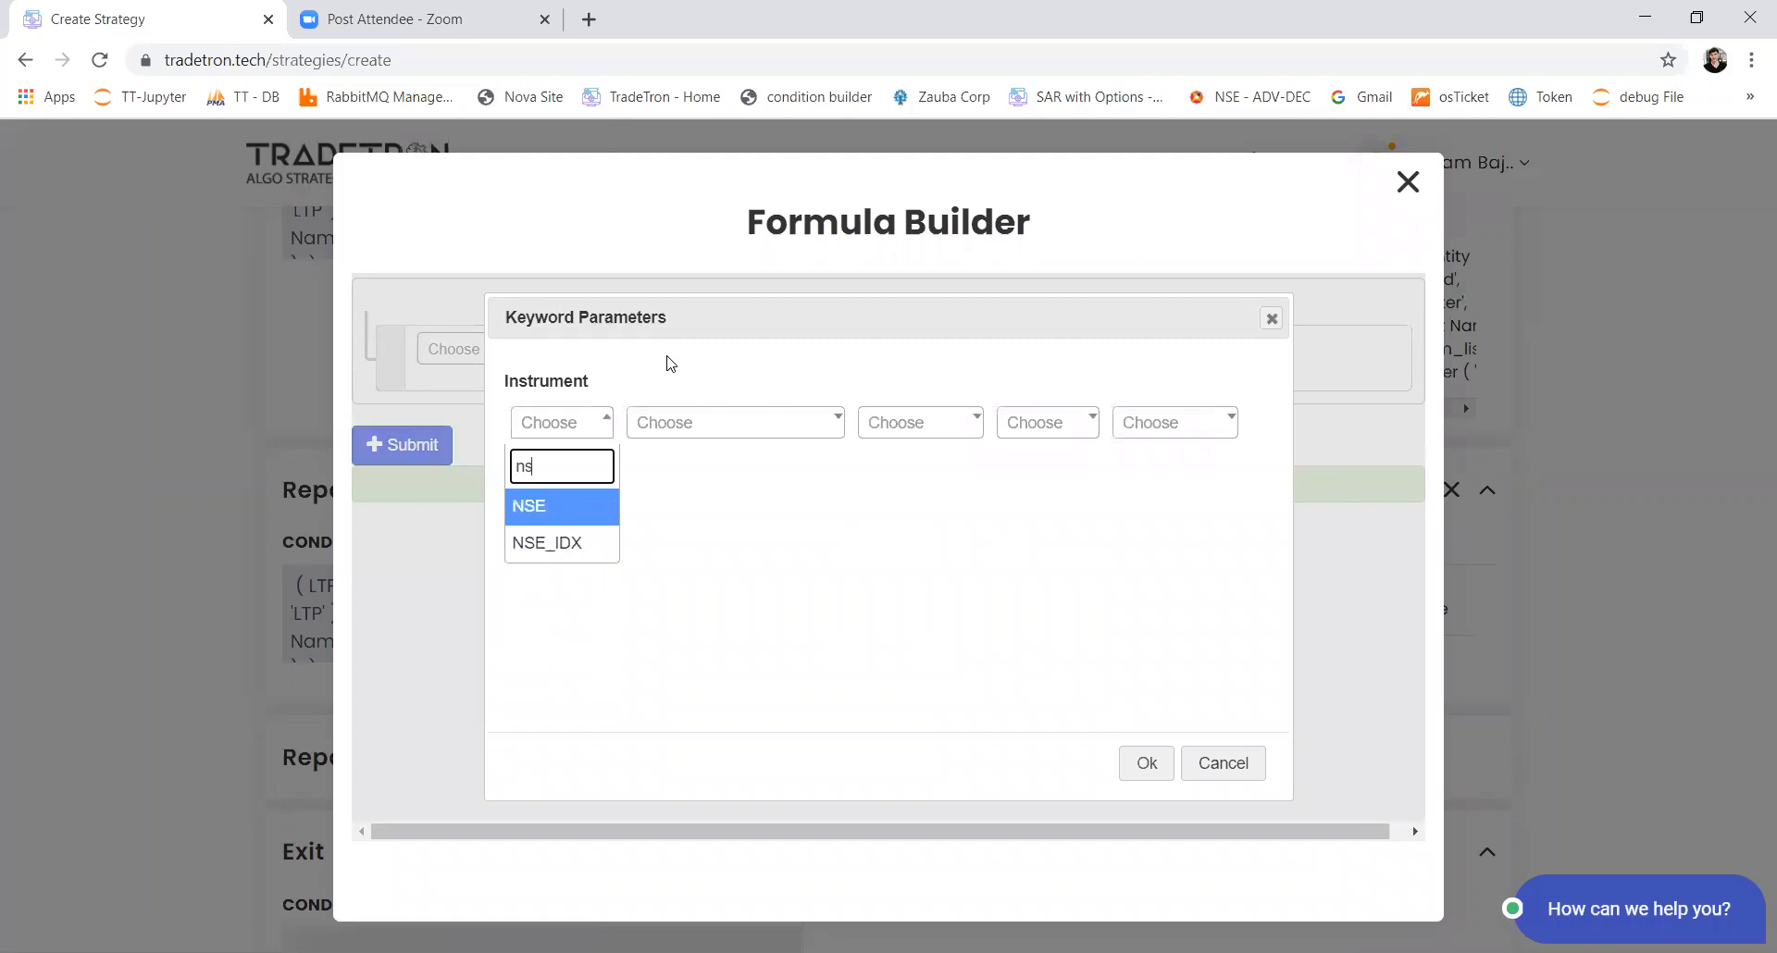
pyautogui.press('Return')
pyautogui.press('Tab')
pyautogui.press('Tab')
pyautogui.press('Return')
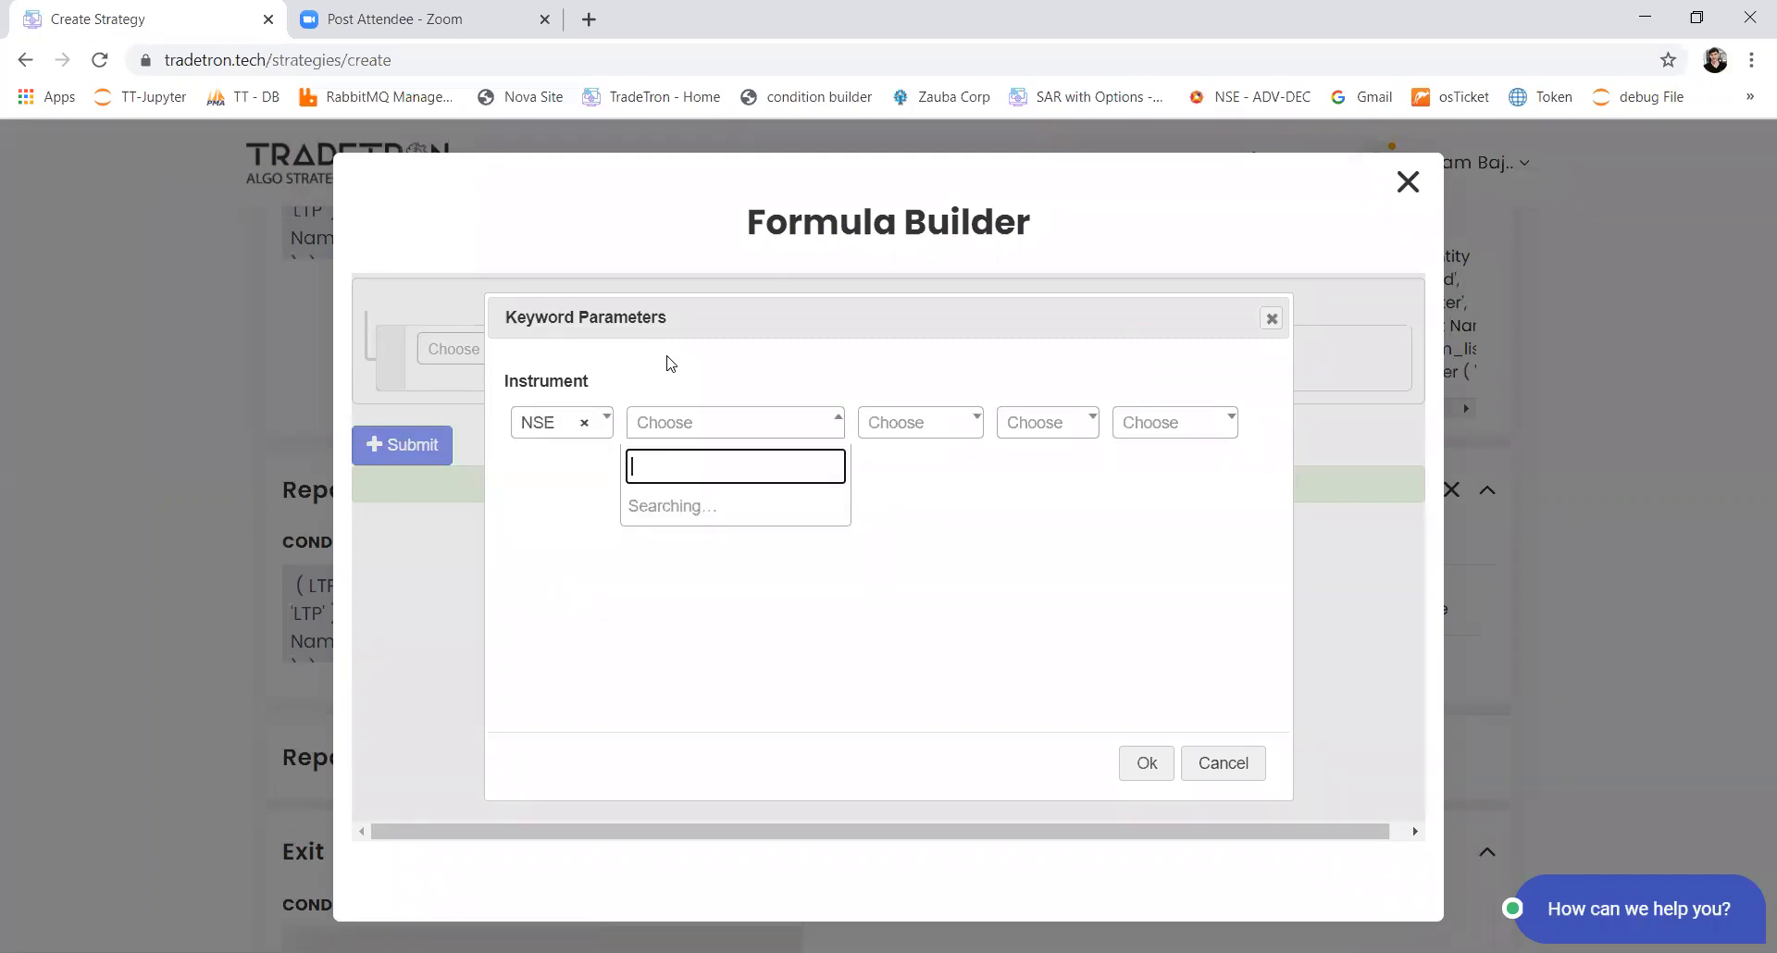
pyautogui.write('list')
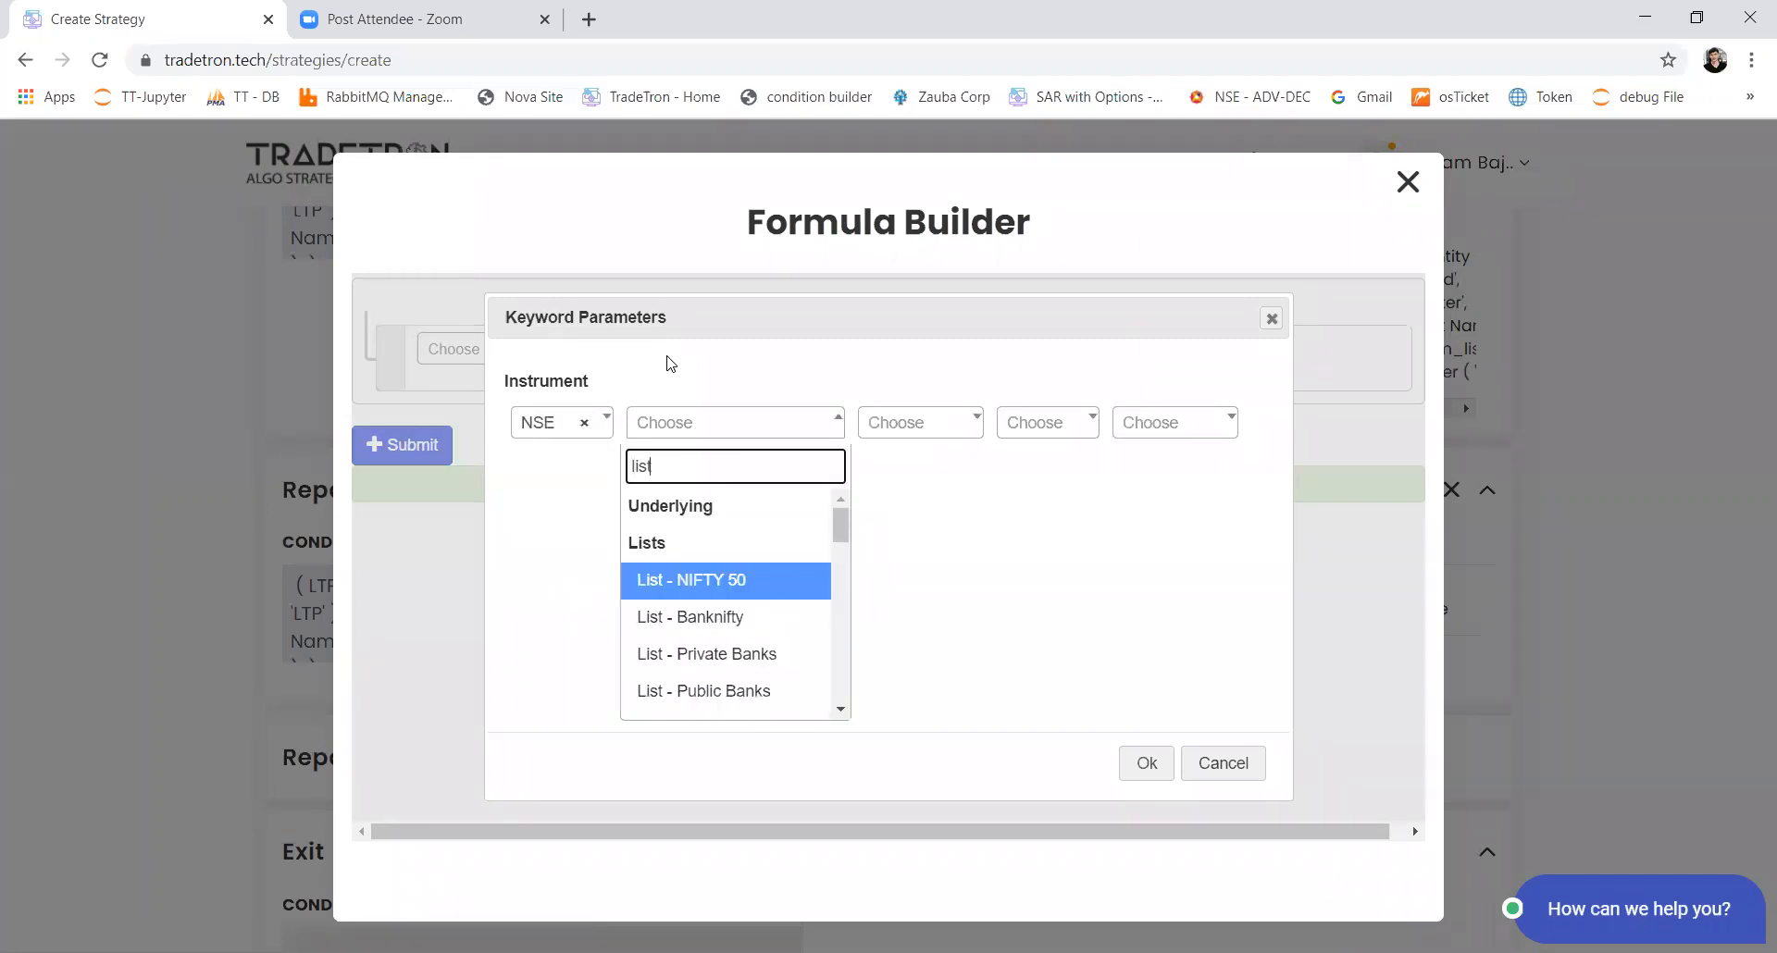
pyautogui.press('Down')
pyautogui.press('Down')
pyautogui.press('Down')
pyautogui.press('Down')
pyautogui.press('Down')
pyautogui.press('Down')
pyautogui.press('Down')
pyautogui.press('Down')
pyautogui.press('Down')
pyautogui.press('Down')
pyautogui.press('Down')
pyautogui.press('Down')
pyautogui.press('Down')
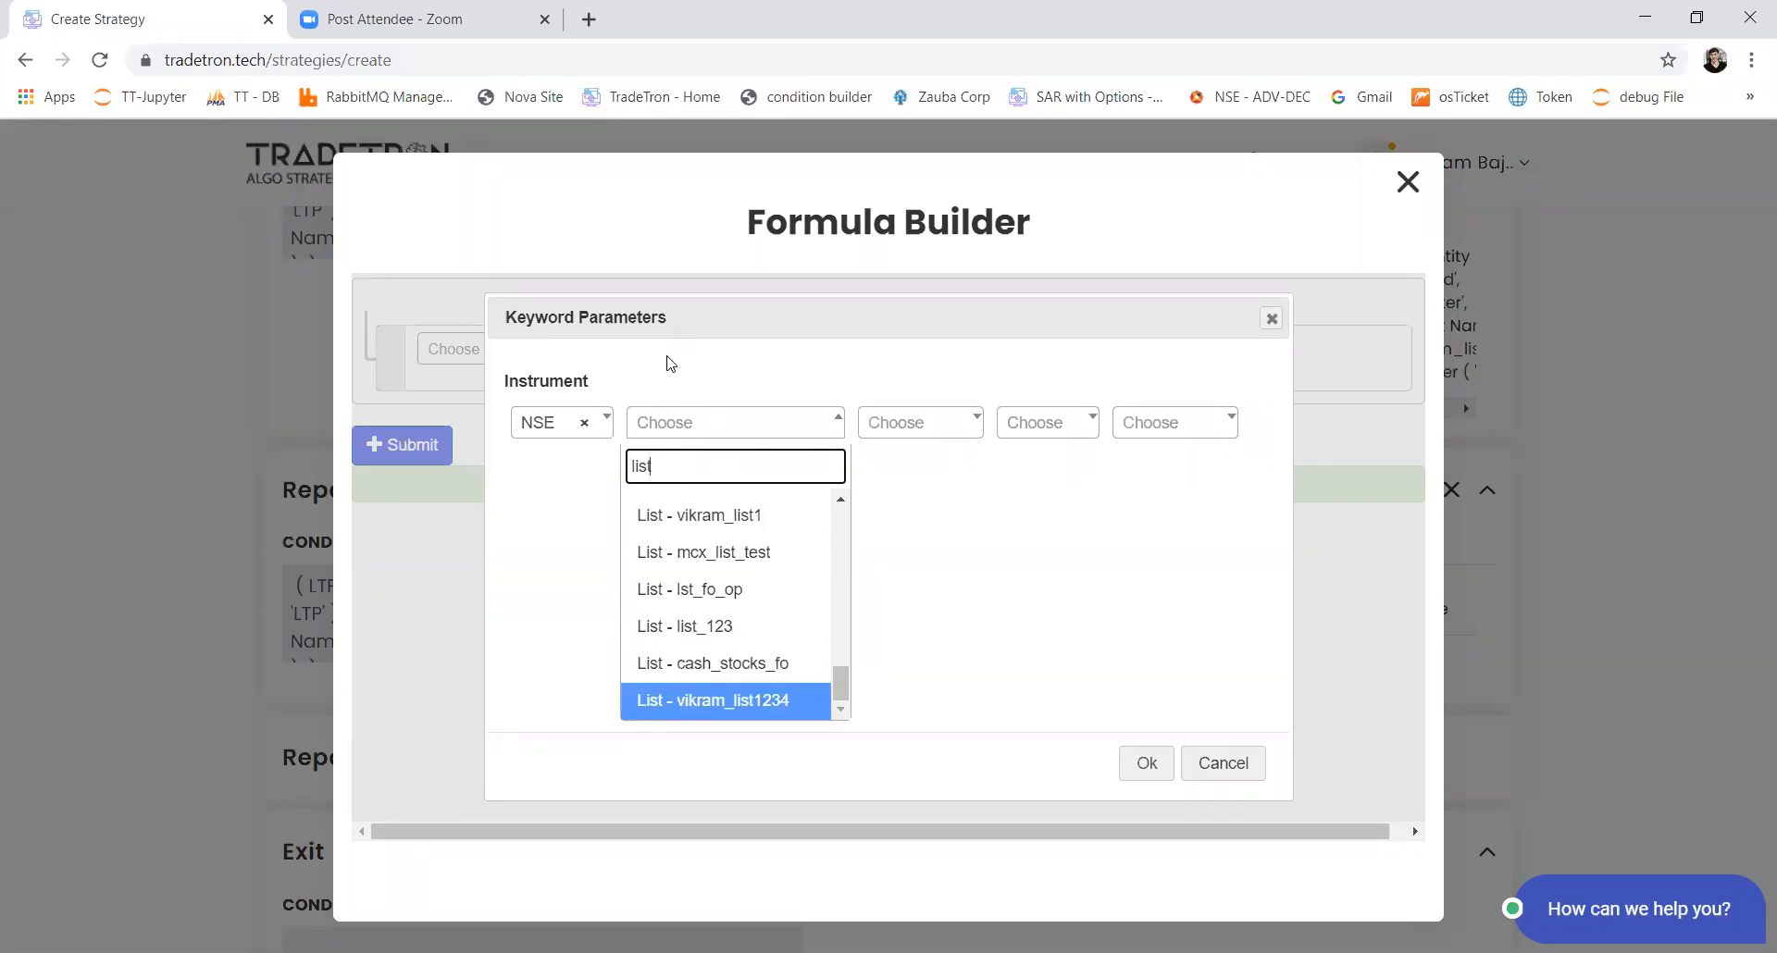
pyautogui.press('Return')
pyautogui.press('Tab')
pyautogui.press('Tab')
pyautogui.press('Tab')
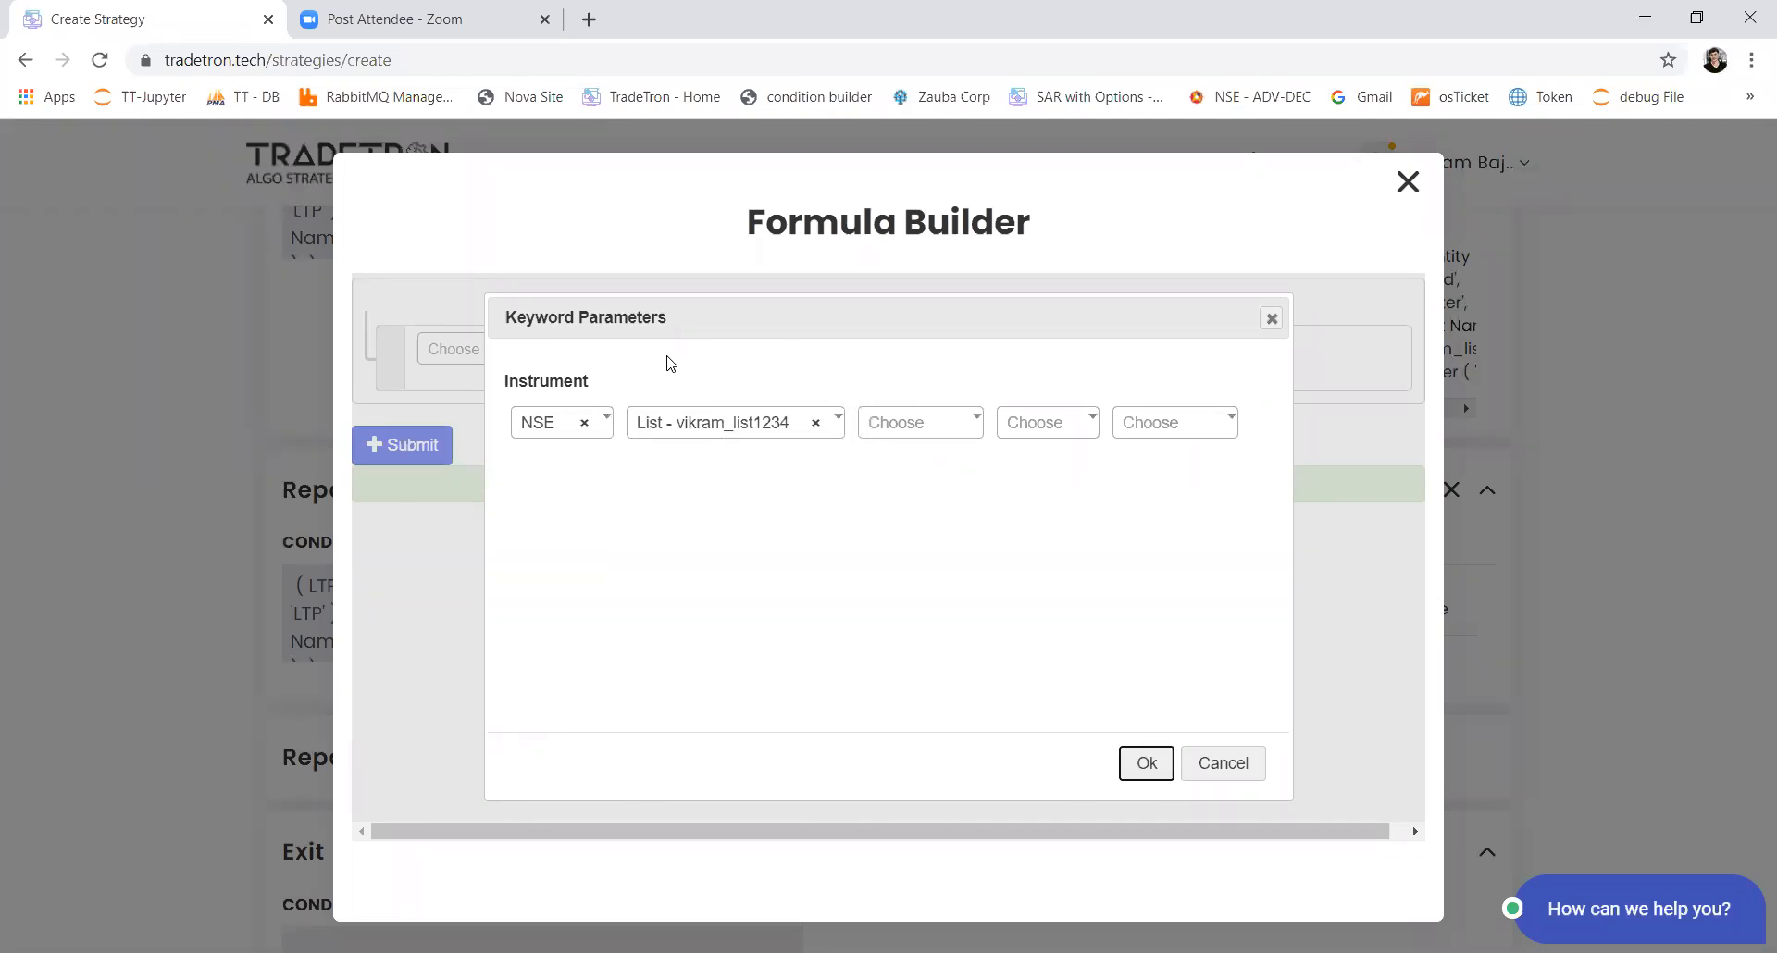
pyautogui.press('Return')
# Step: Multiply Net Quantity by Number 2 in the buy position's quantity formula
pyautogui.press('Return')
pyautogui.write('*')
pyautogui.press('Return')
pyautogui.write('numbe')
pyautogui.press('Return')
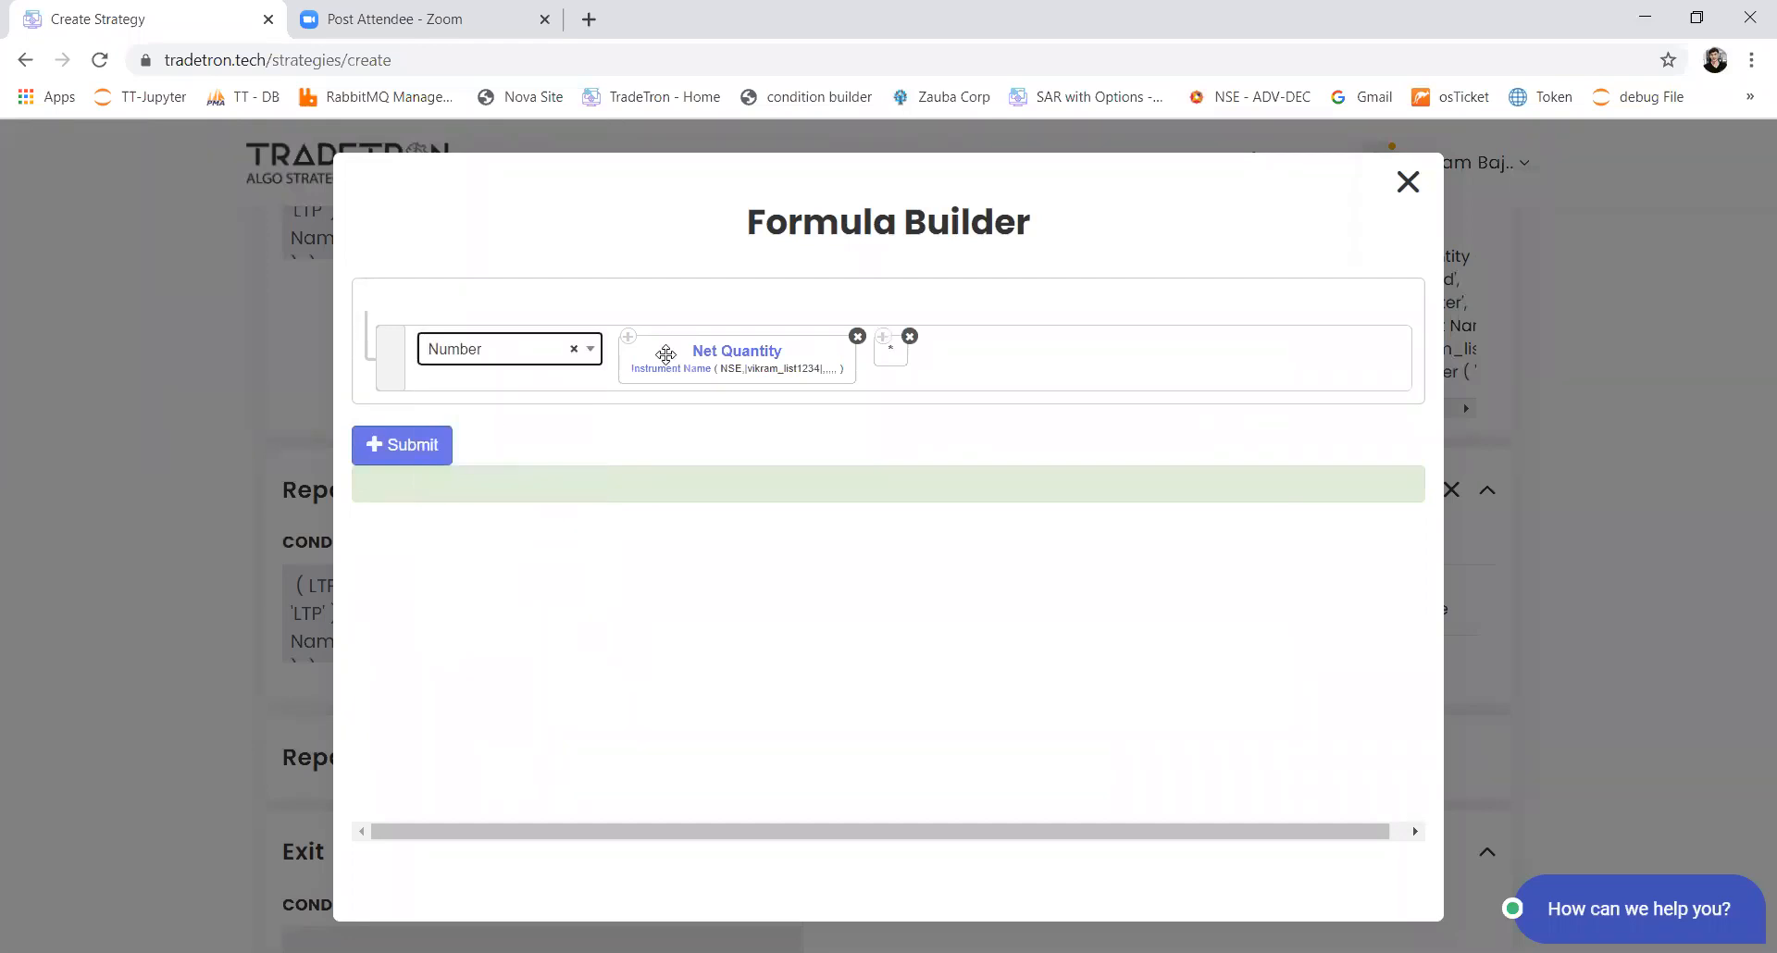
pyautogui.write('2')
pyautogui.press('Return')
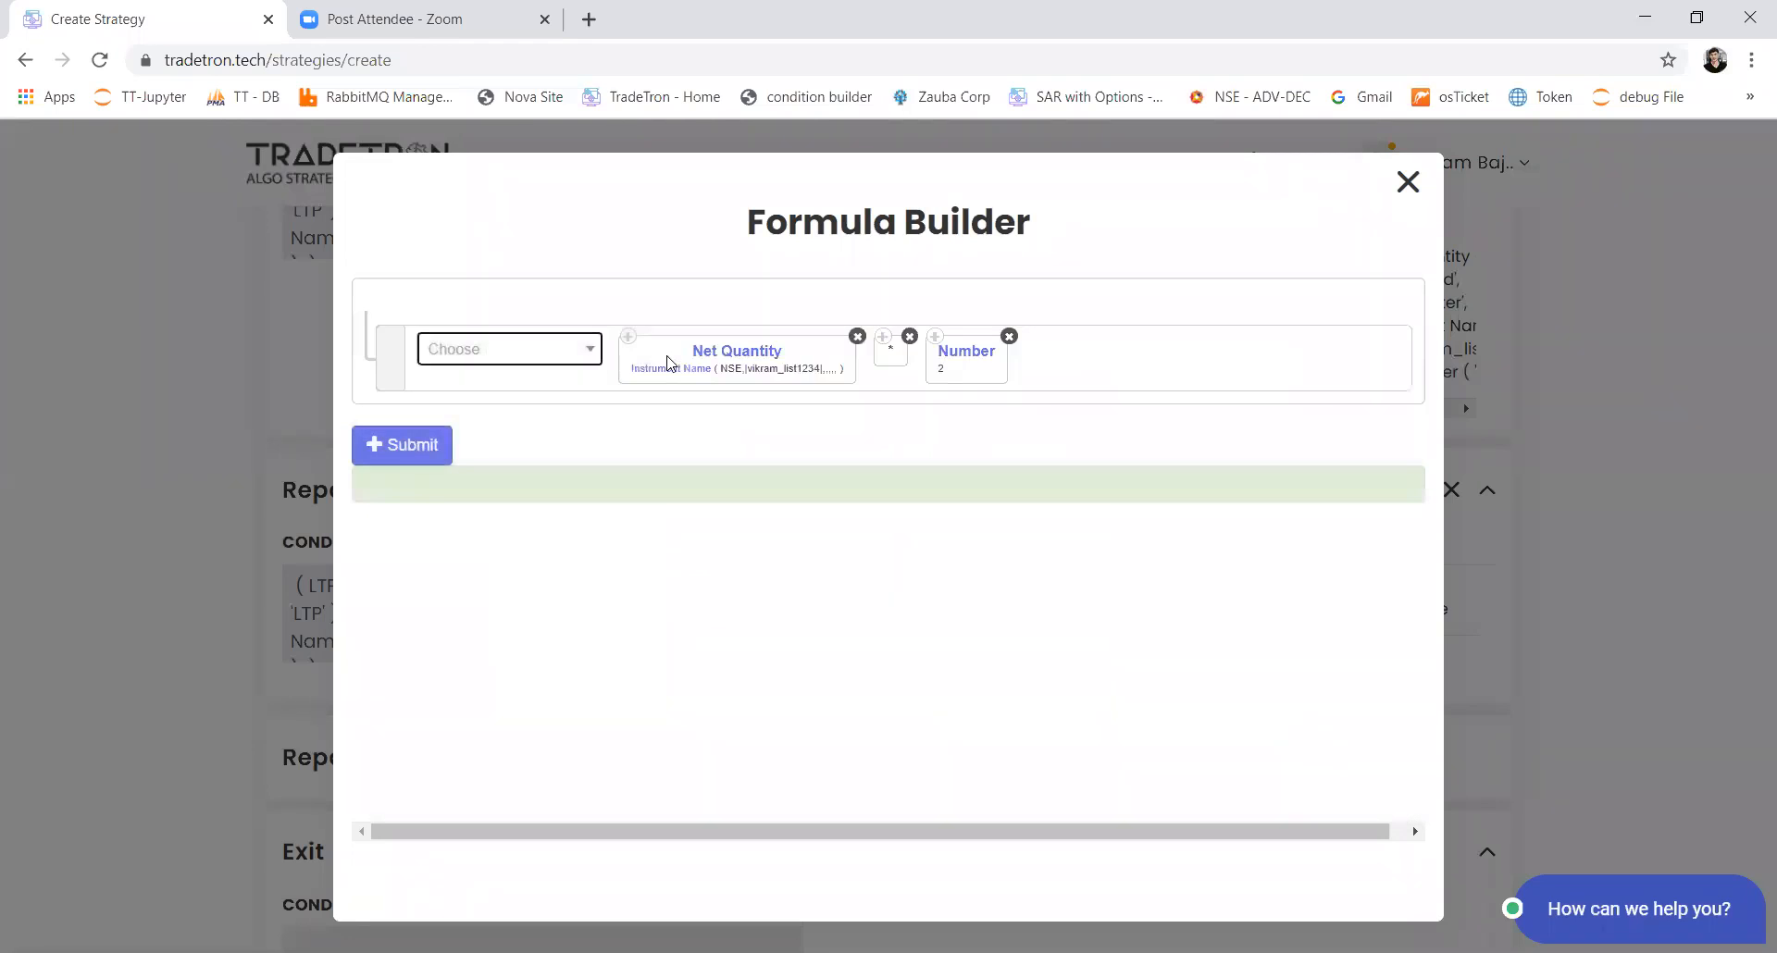
# Step: Submit the buy quantity formula and add the Buy position to the second Repair Continuous block
pyautogui.click(439, 442)
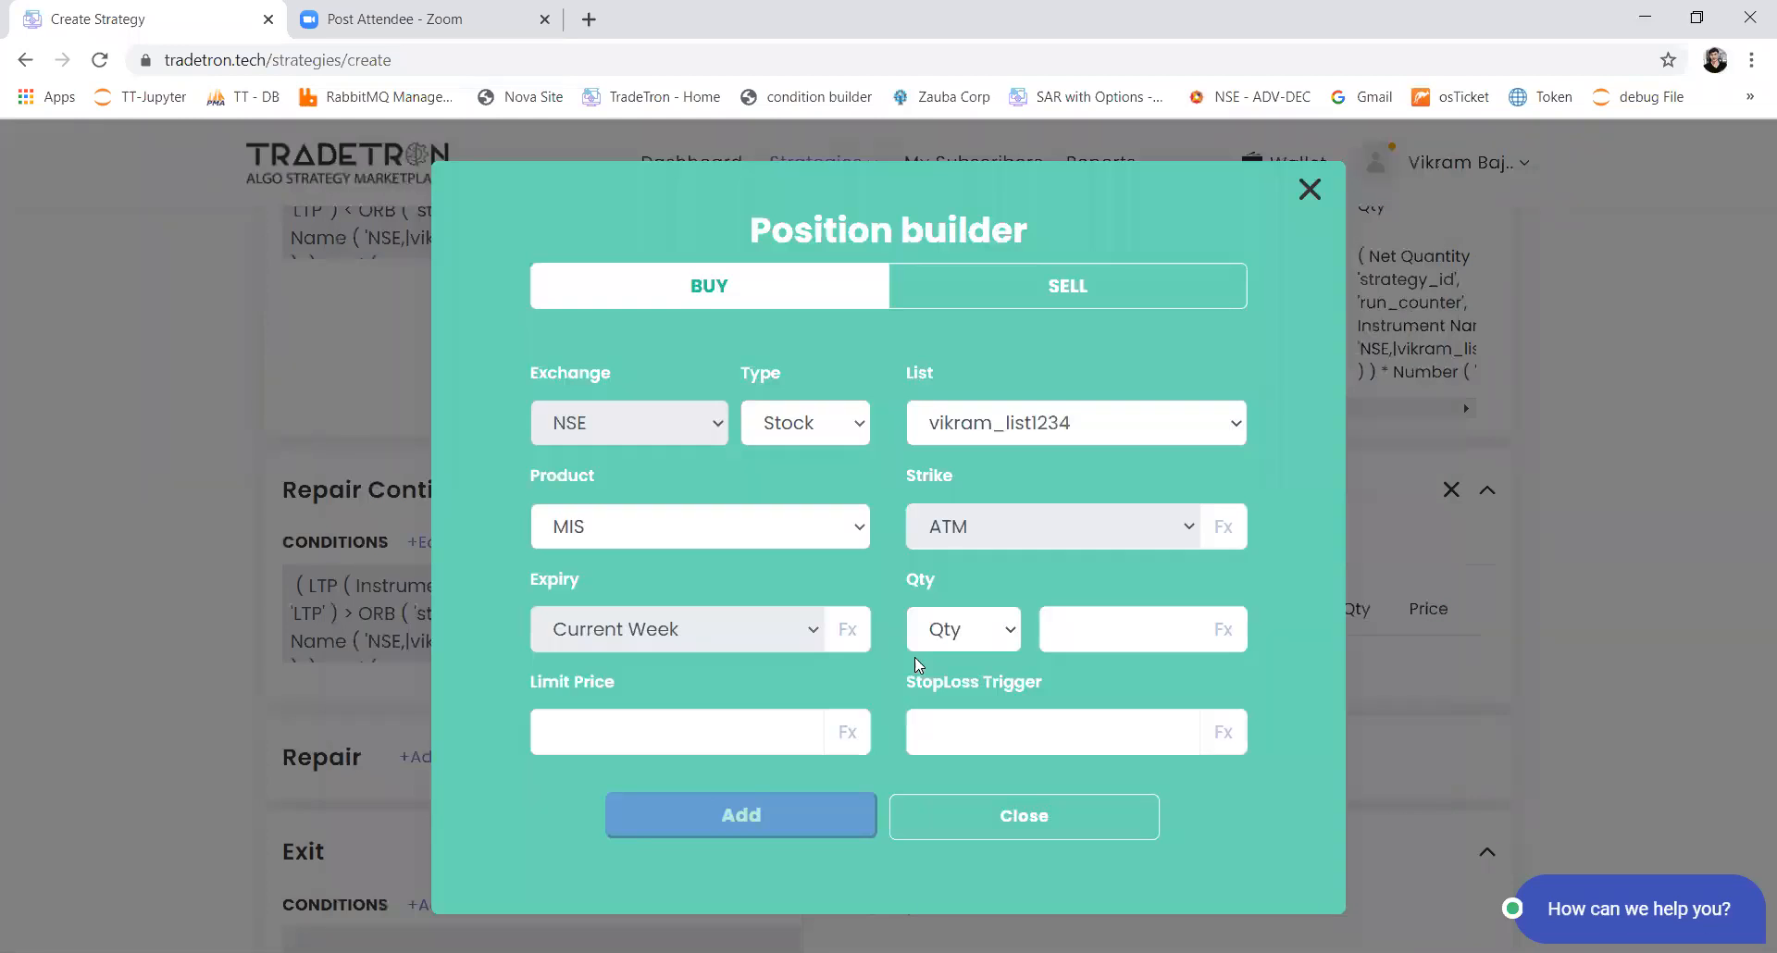
pyautogui.click(849, 814)
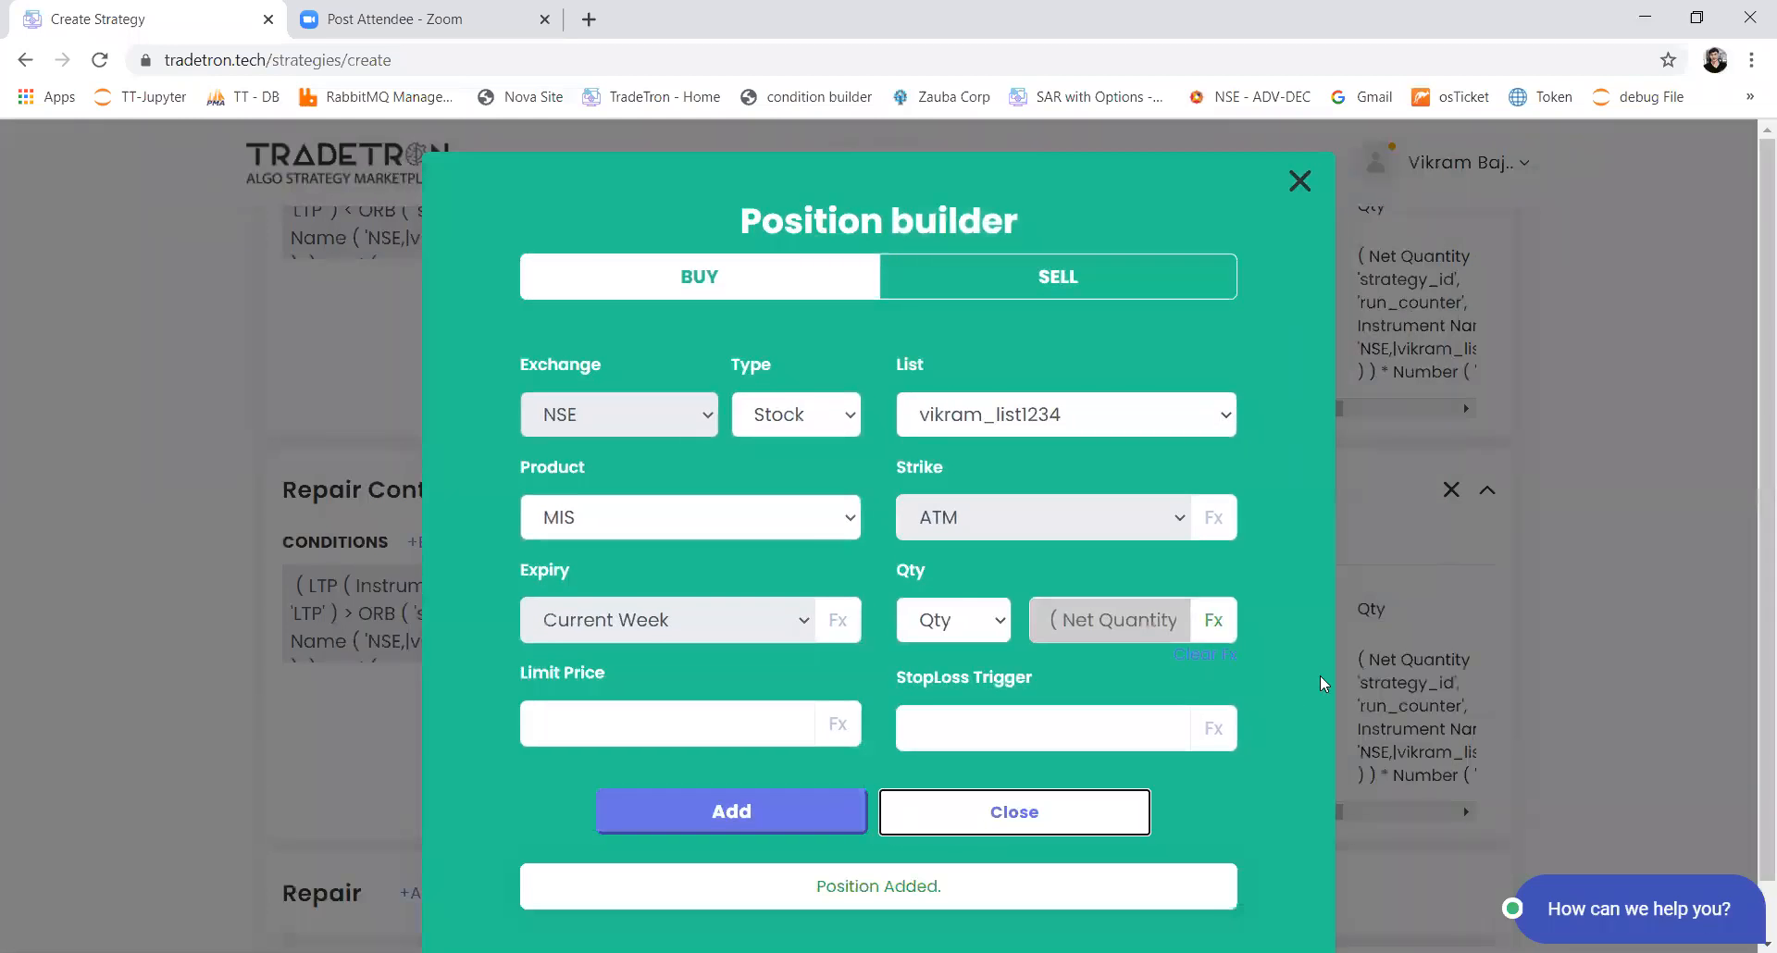
# Step: Review the conditions and positions of Set 1's Entry, both Repair Continuous blocks and Exit, plus Set 2's Entry
pyautogui.scroll(-3, 1121, 523)
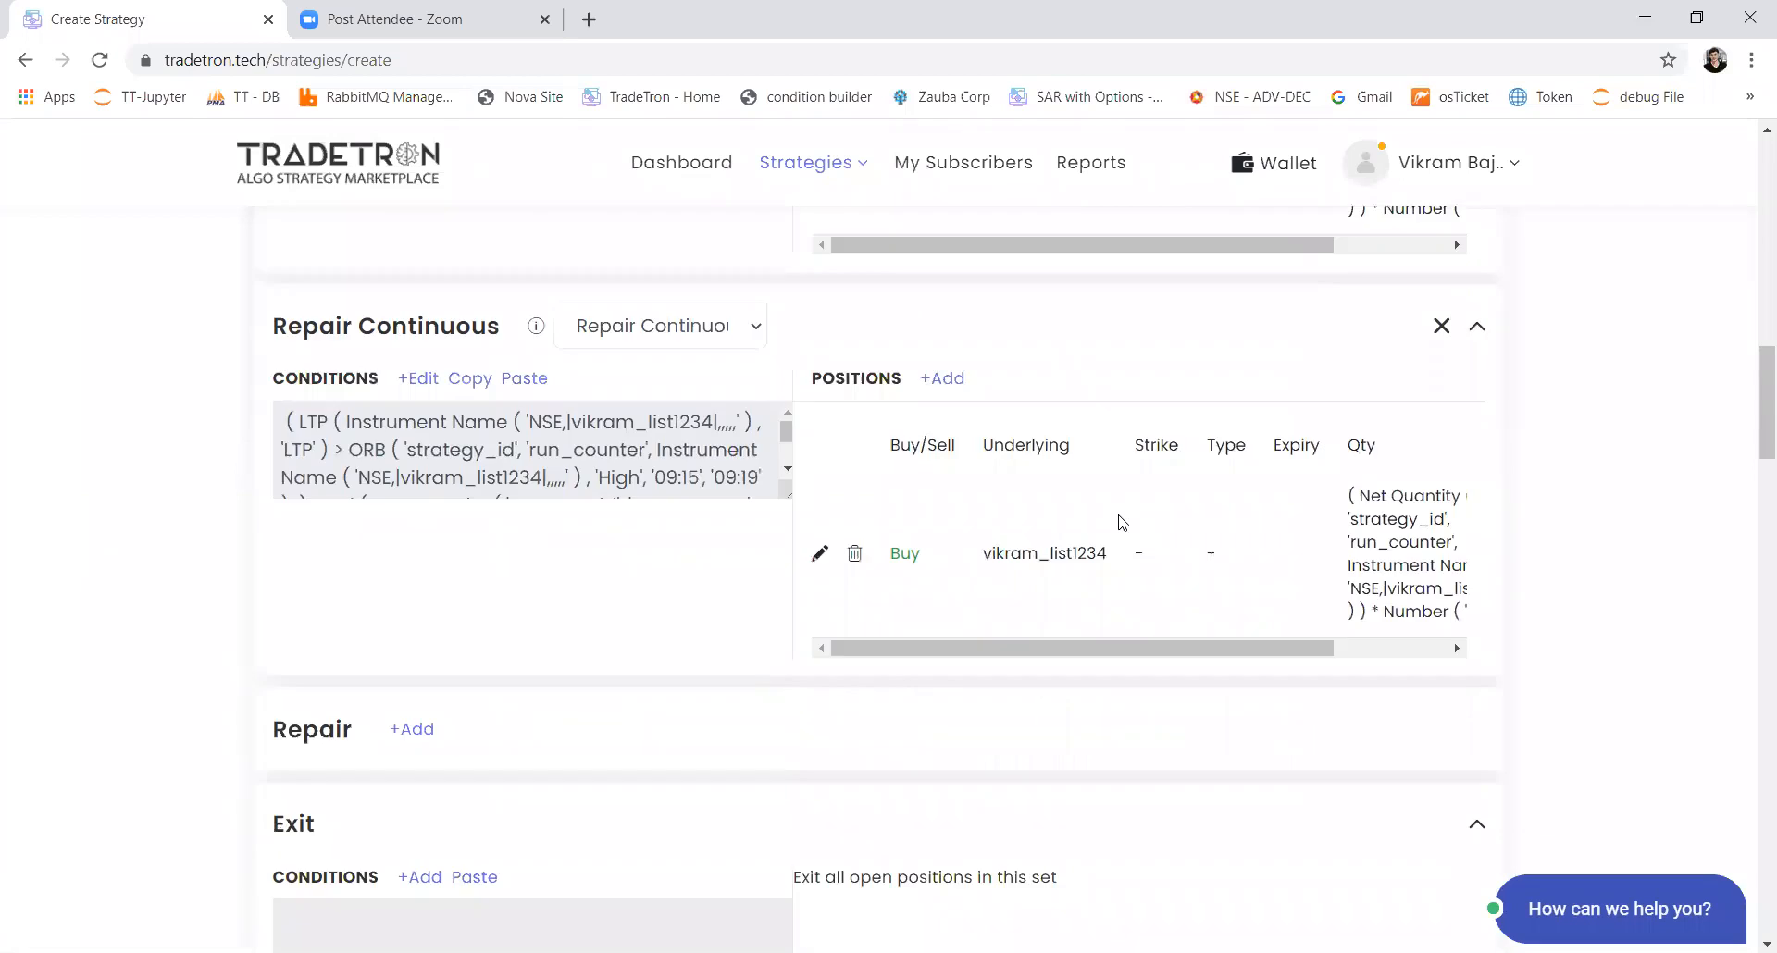
pyautogui.scroll(-1, 1122, 523)
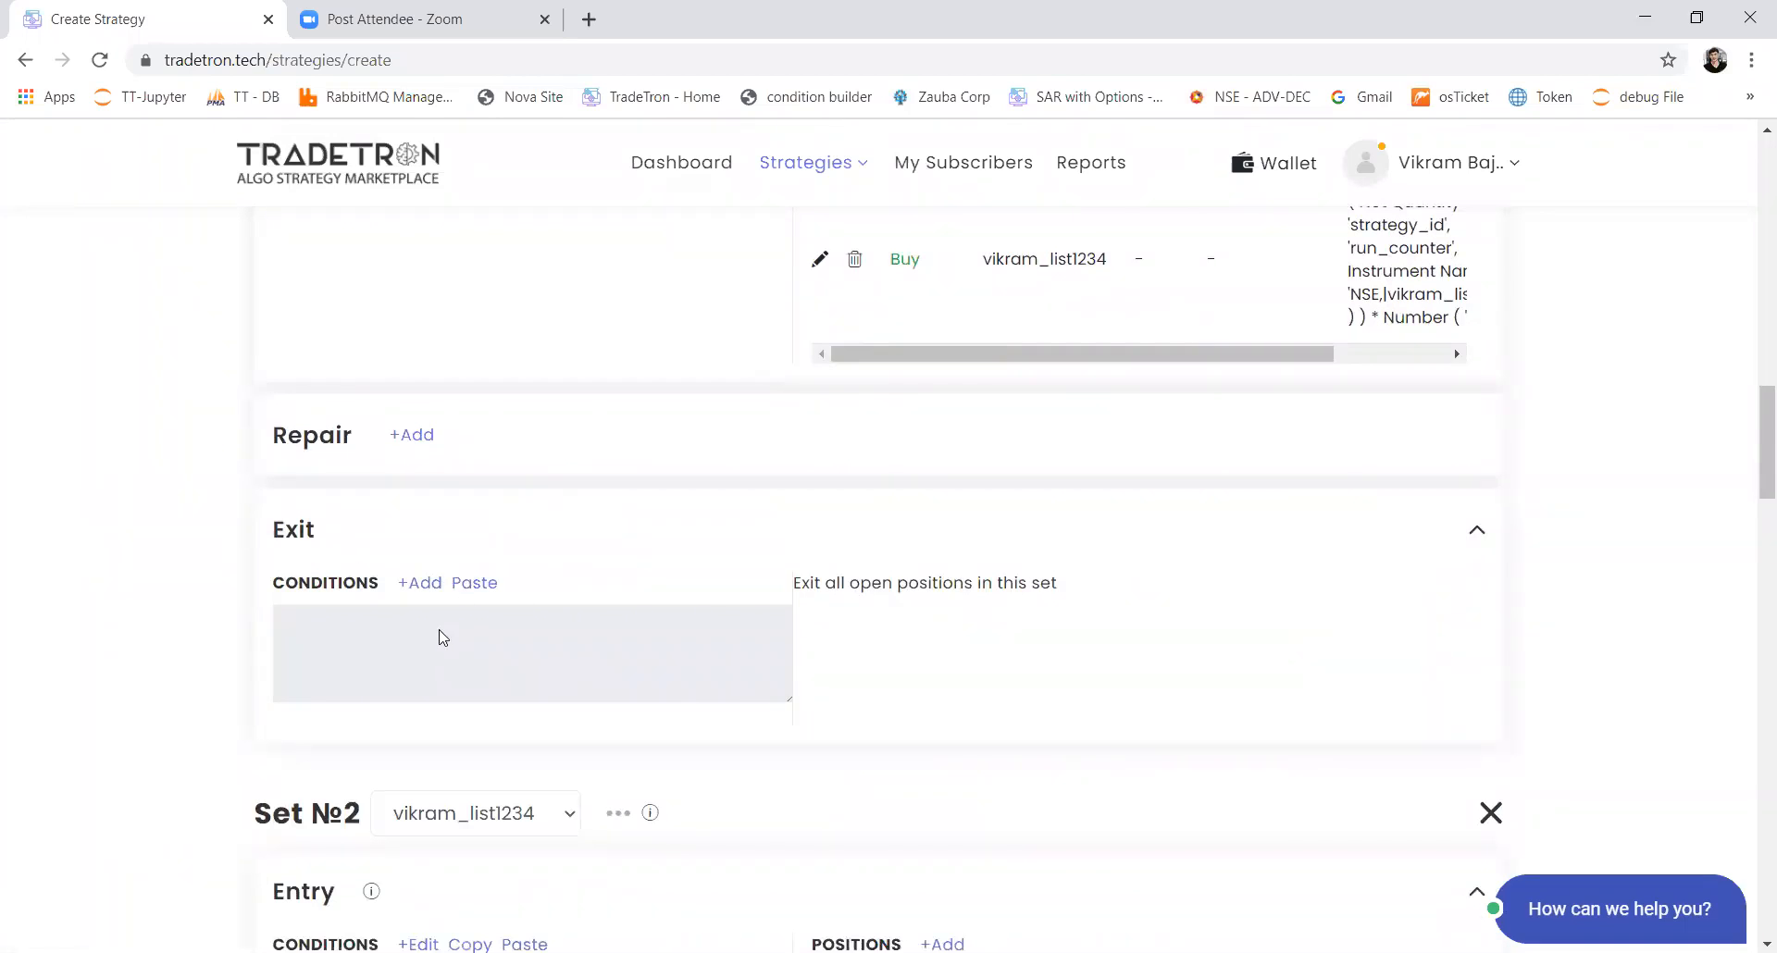
pyautogui.scroll(5, 462, 611)
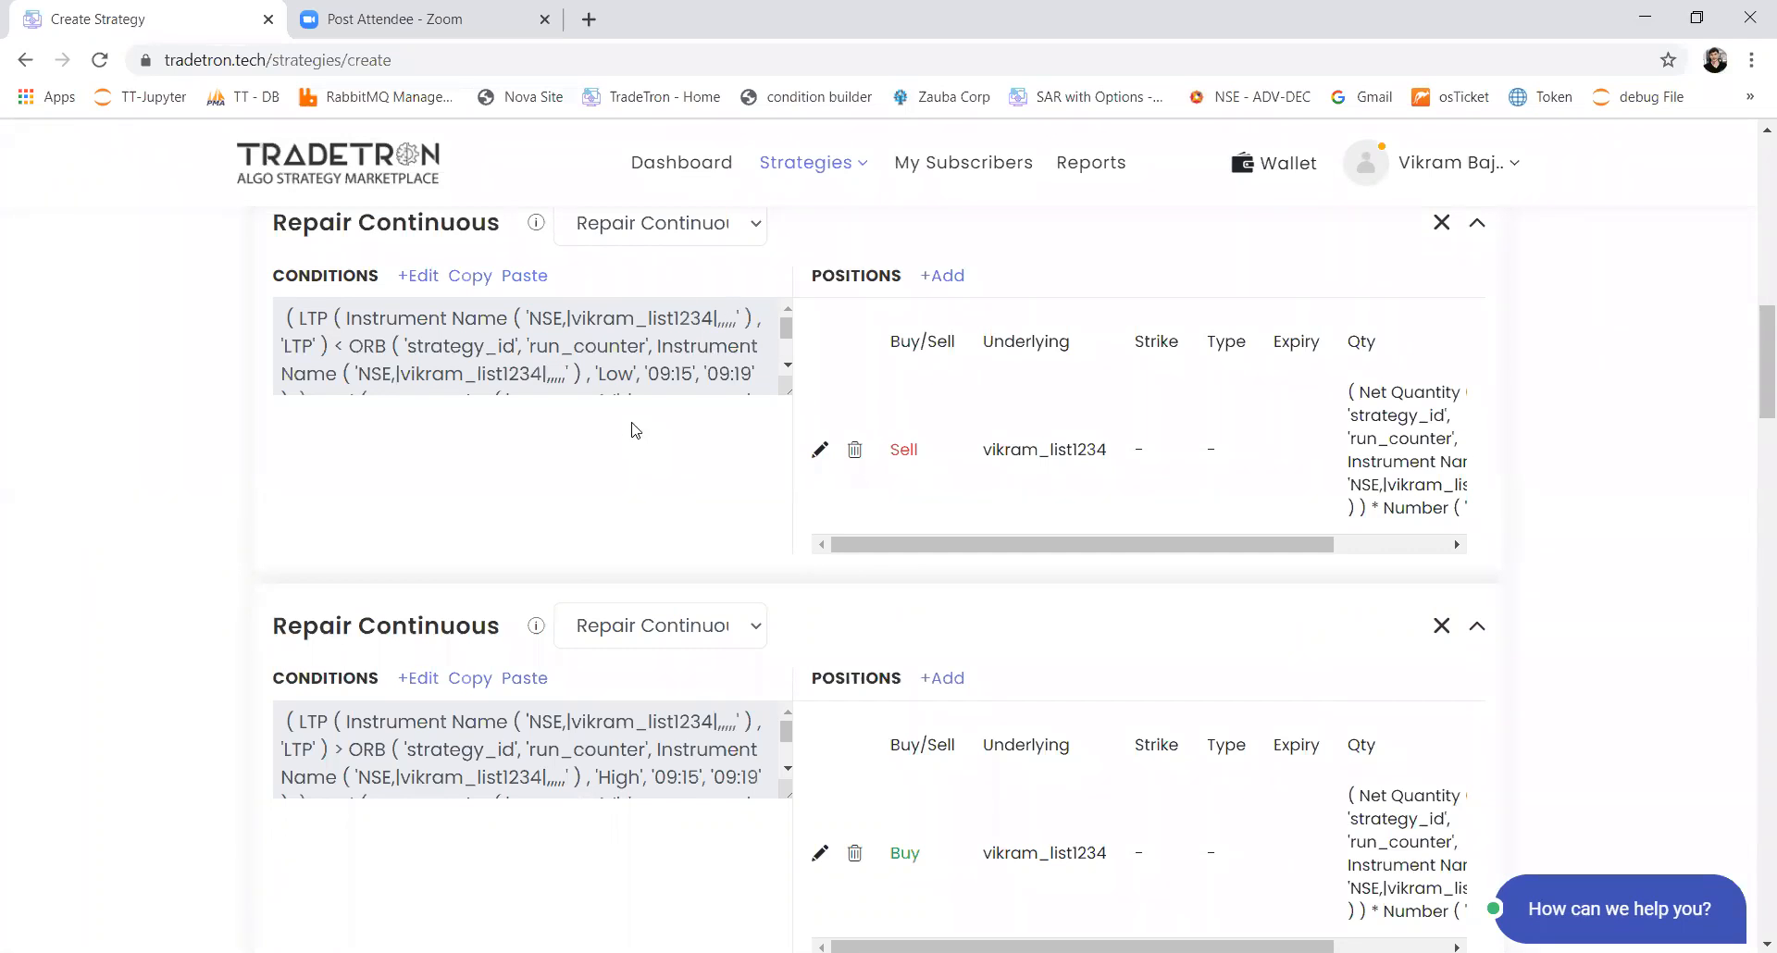
pyautogui.scroll(-1, 634, 429)
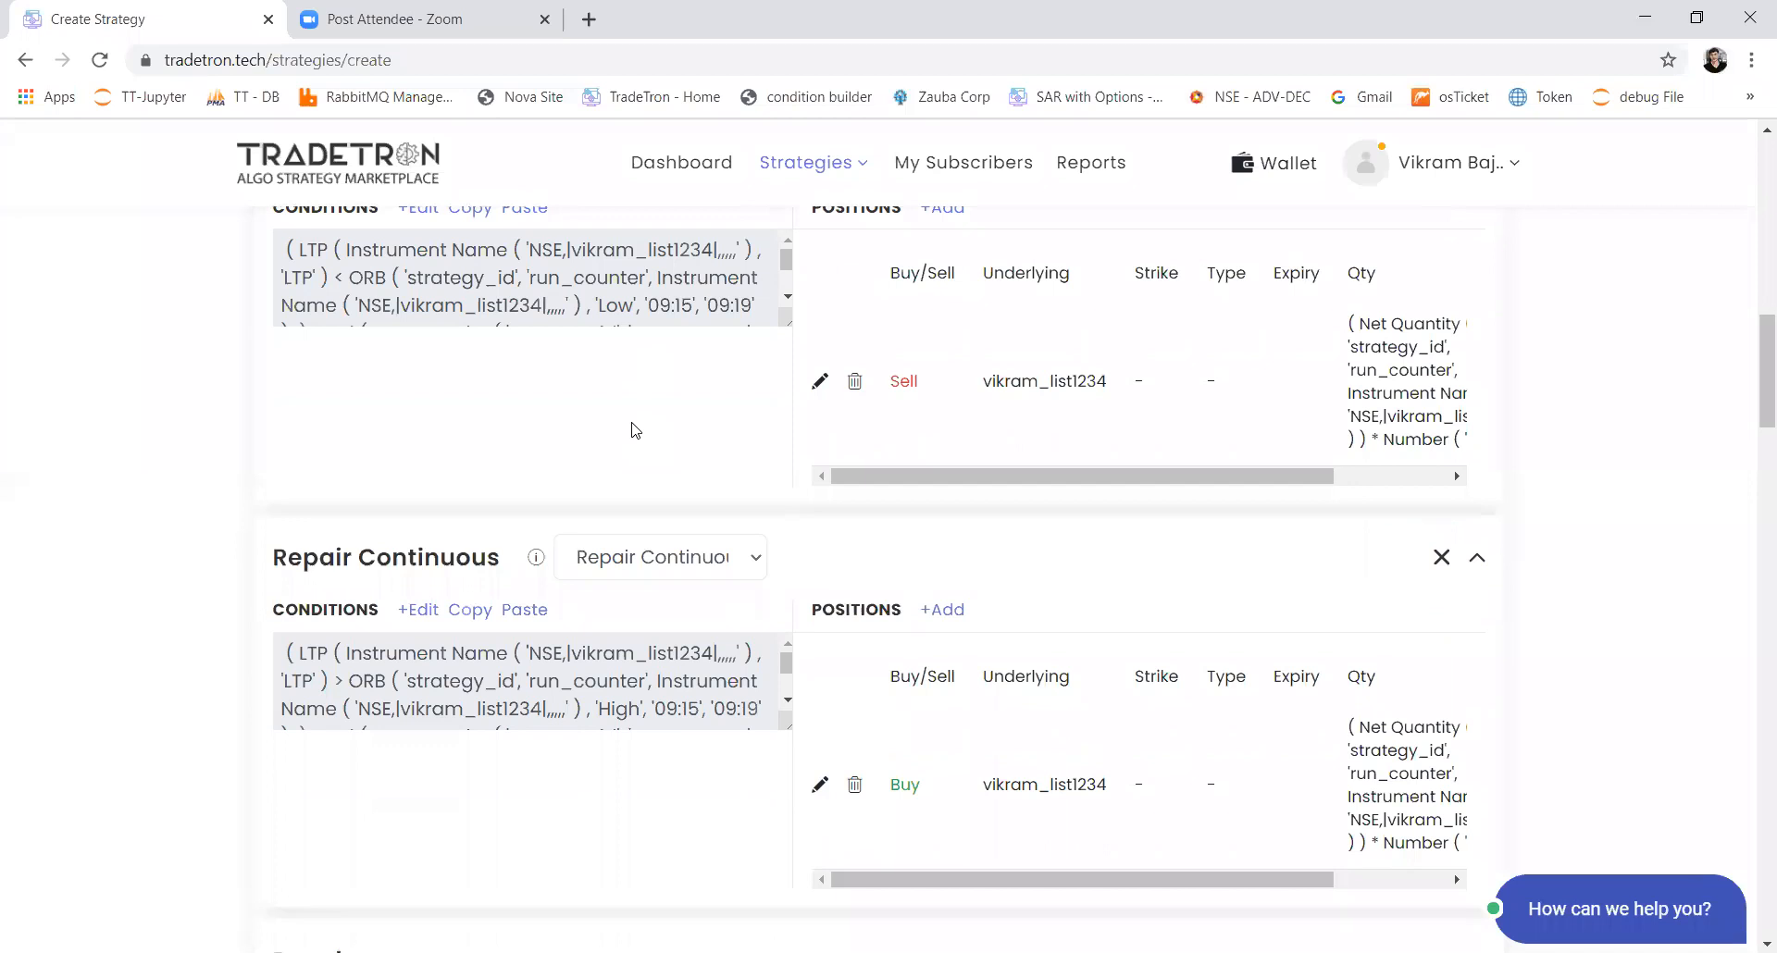
pyautogui.scroll(-12, 635, 430)
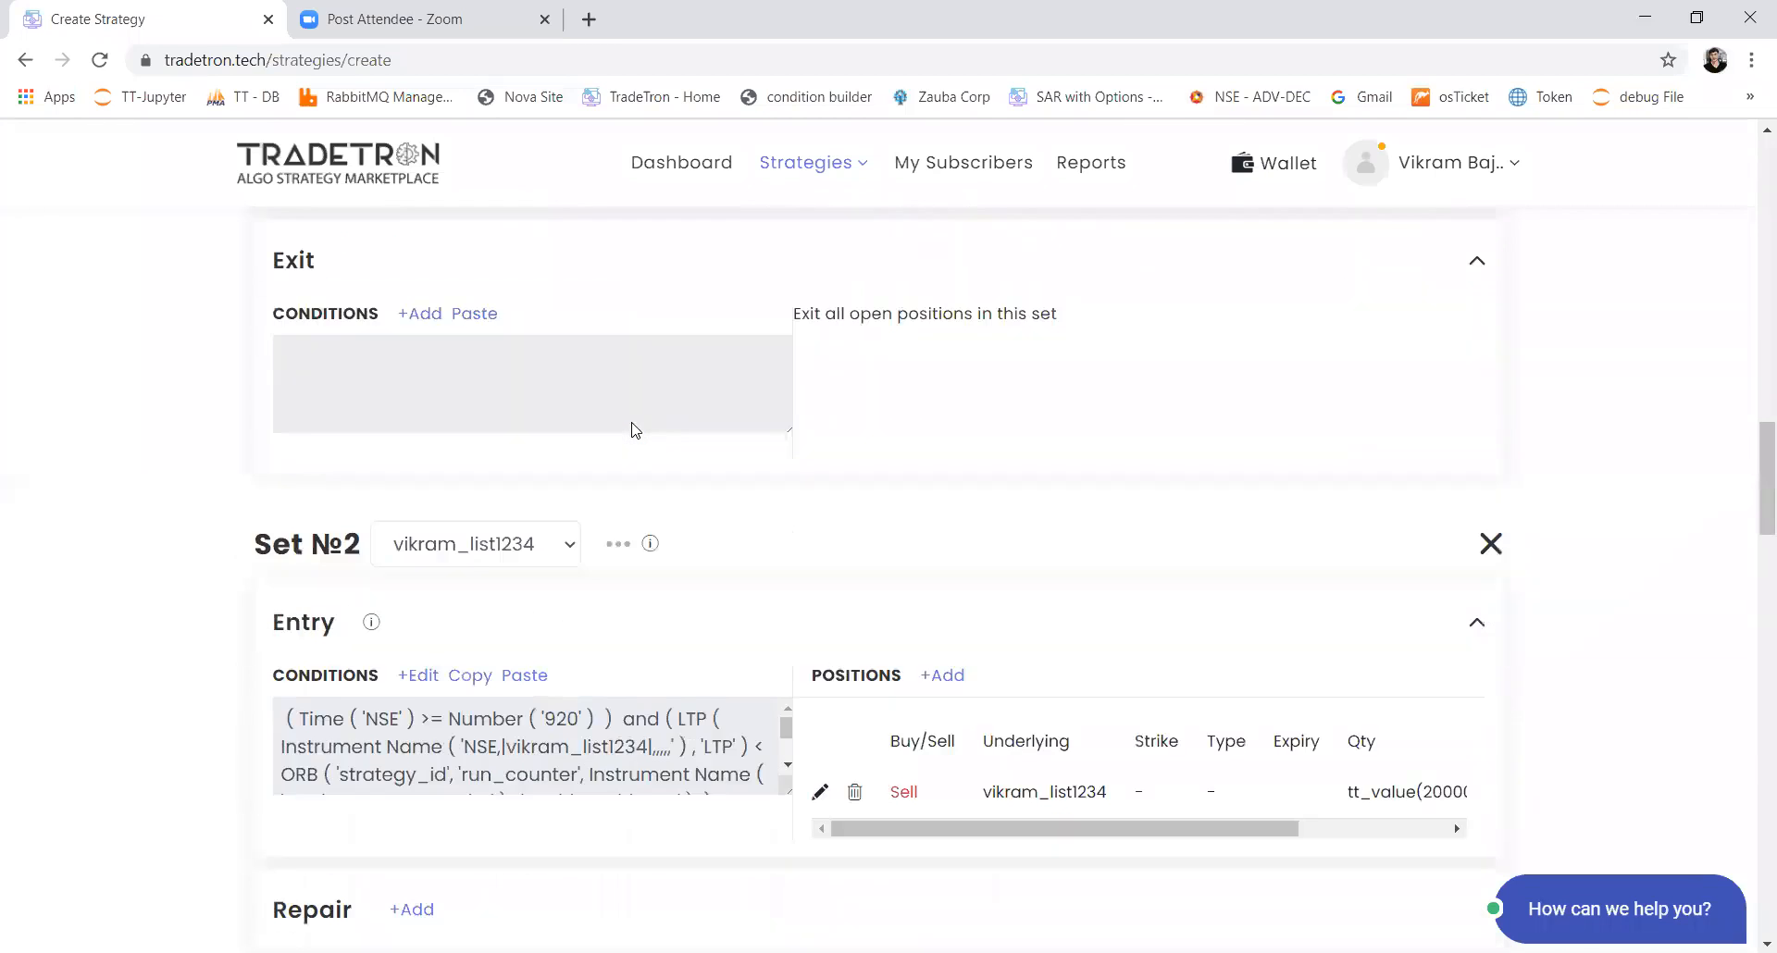
pyautogui.scroll(10, 635, 430)
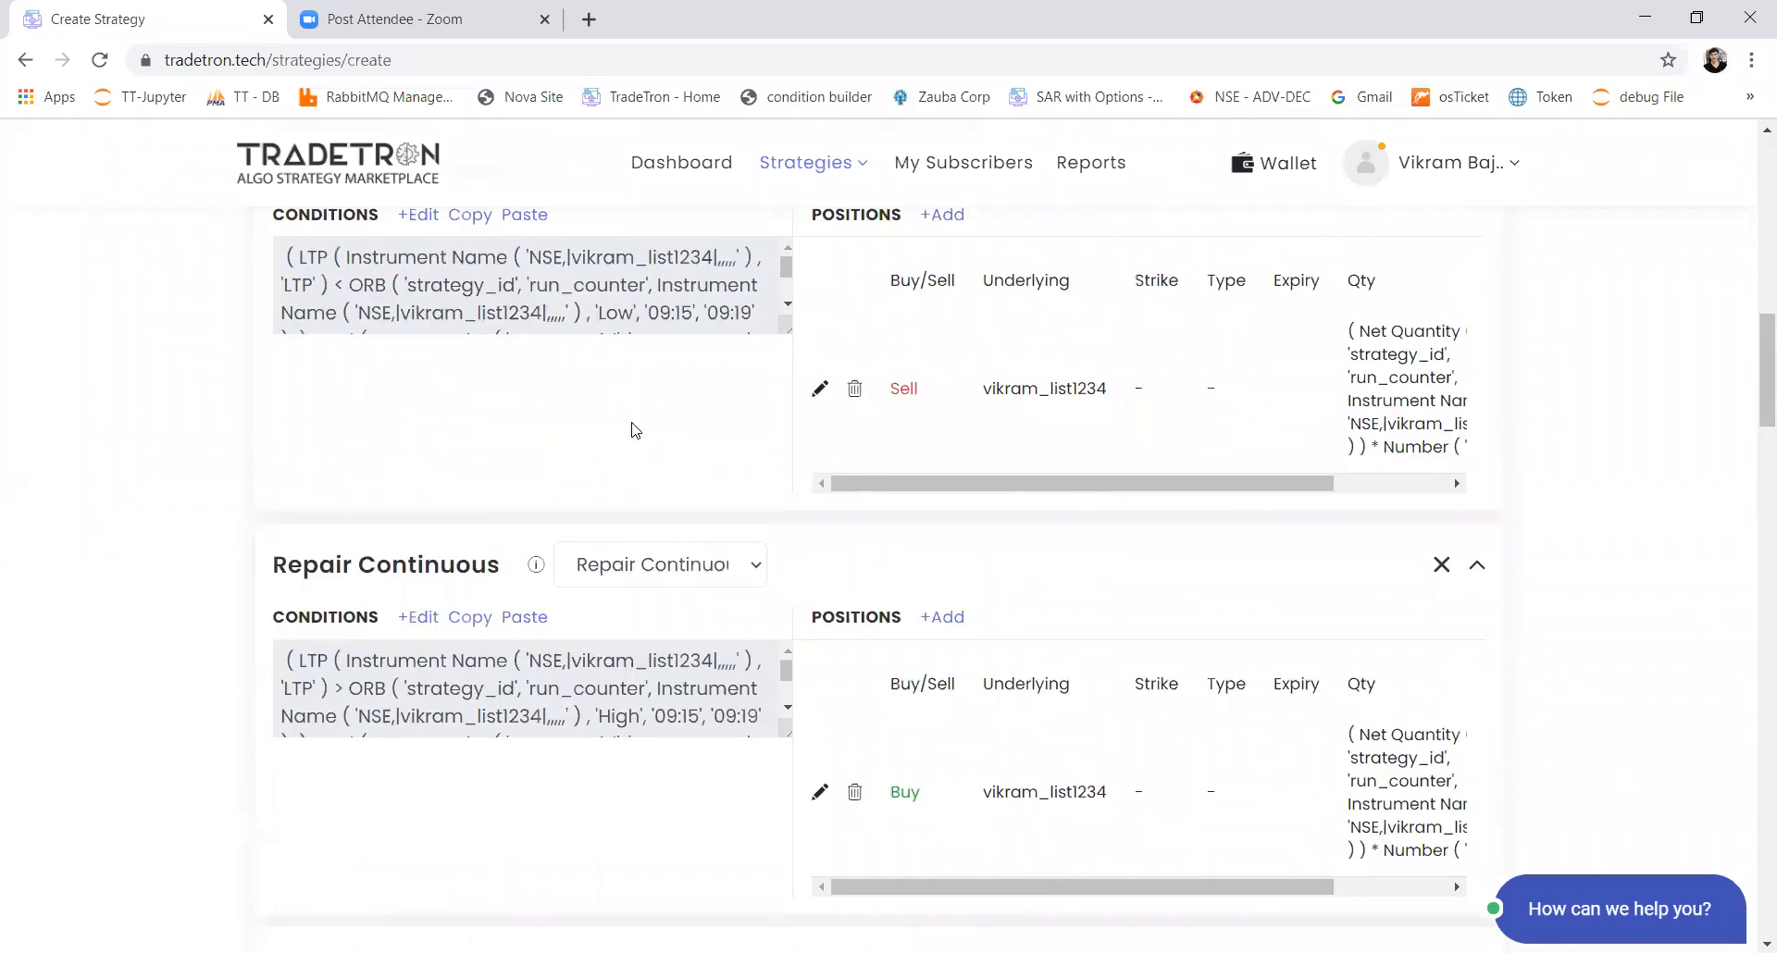
pyautogui.scroll(2, 634, 429)
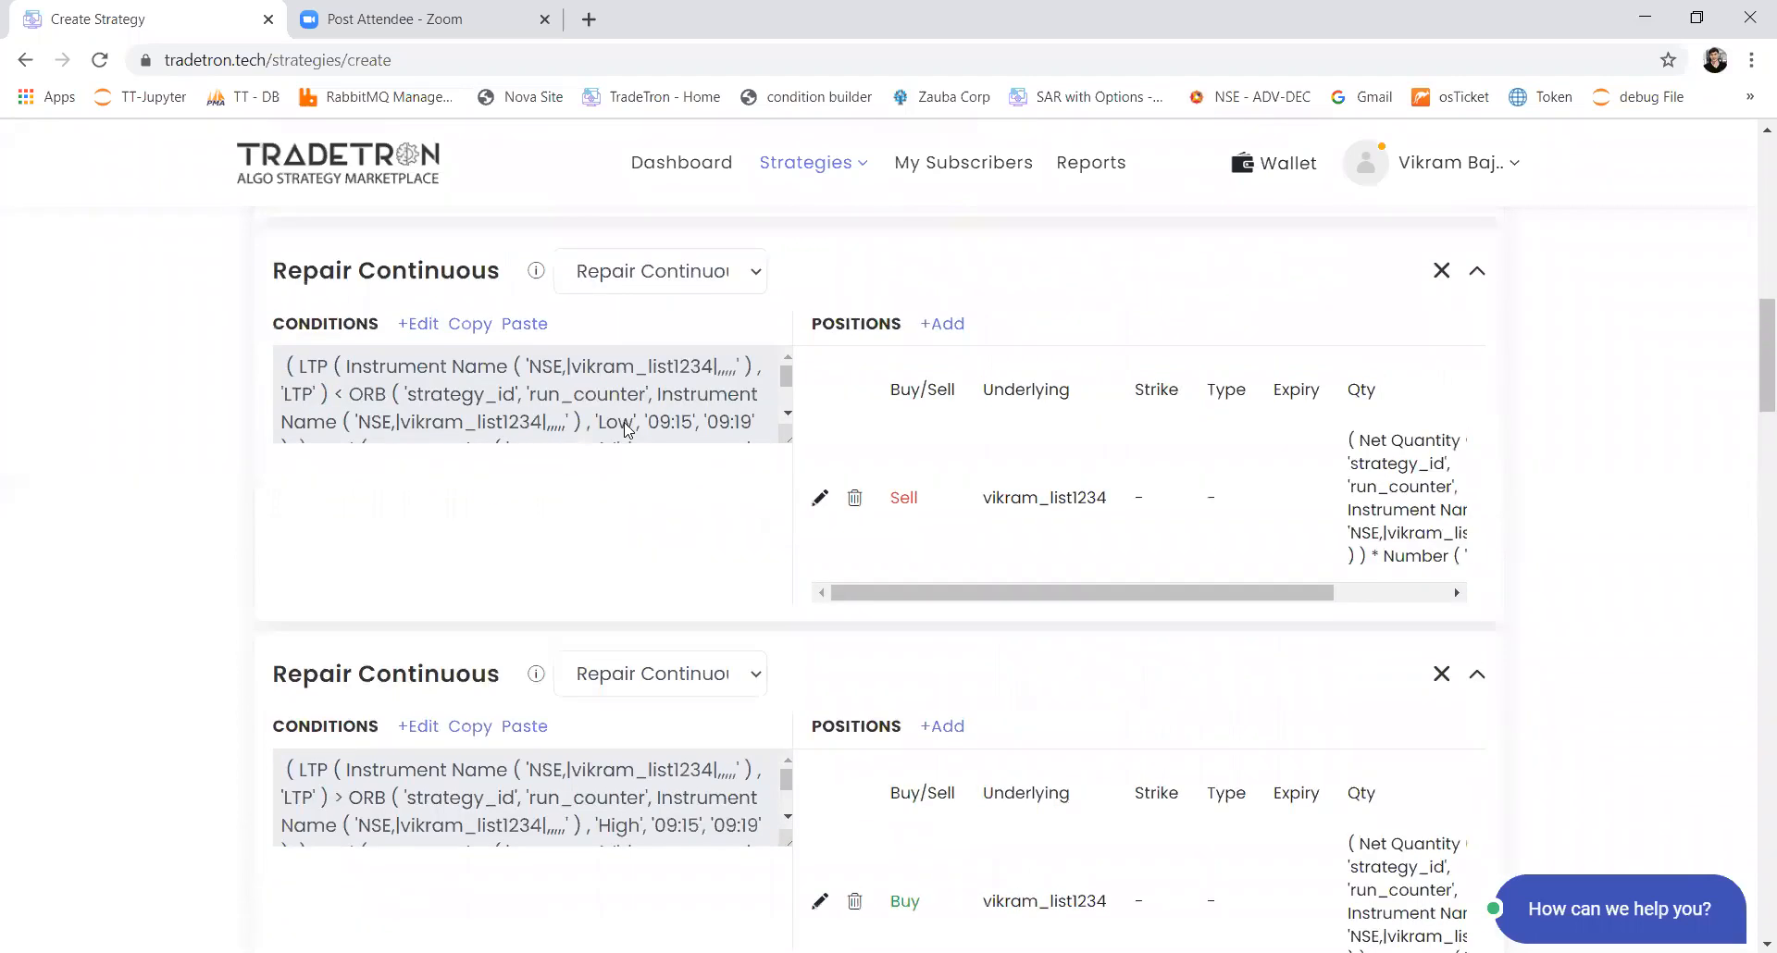
pyautogui.scroll(3, 625, 428)
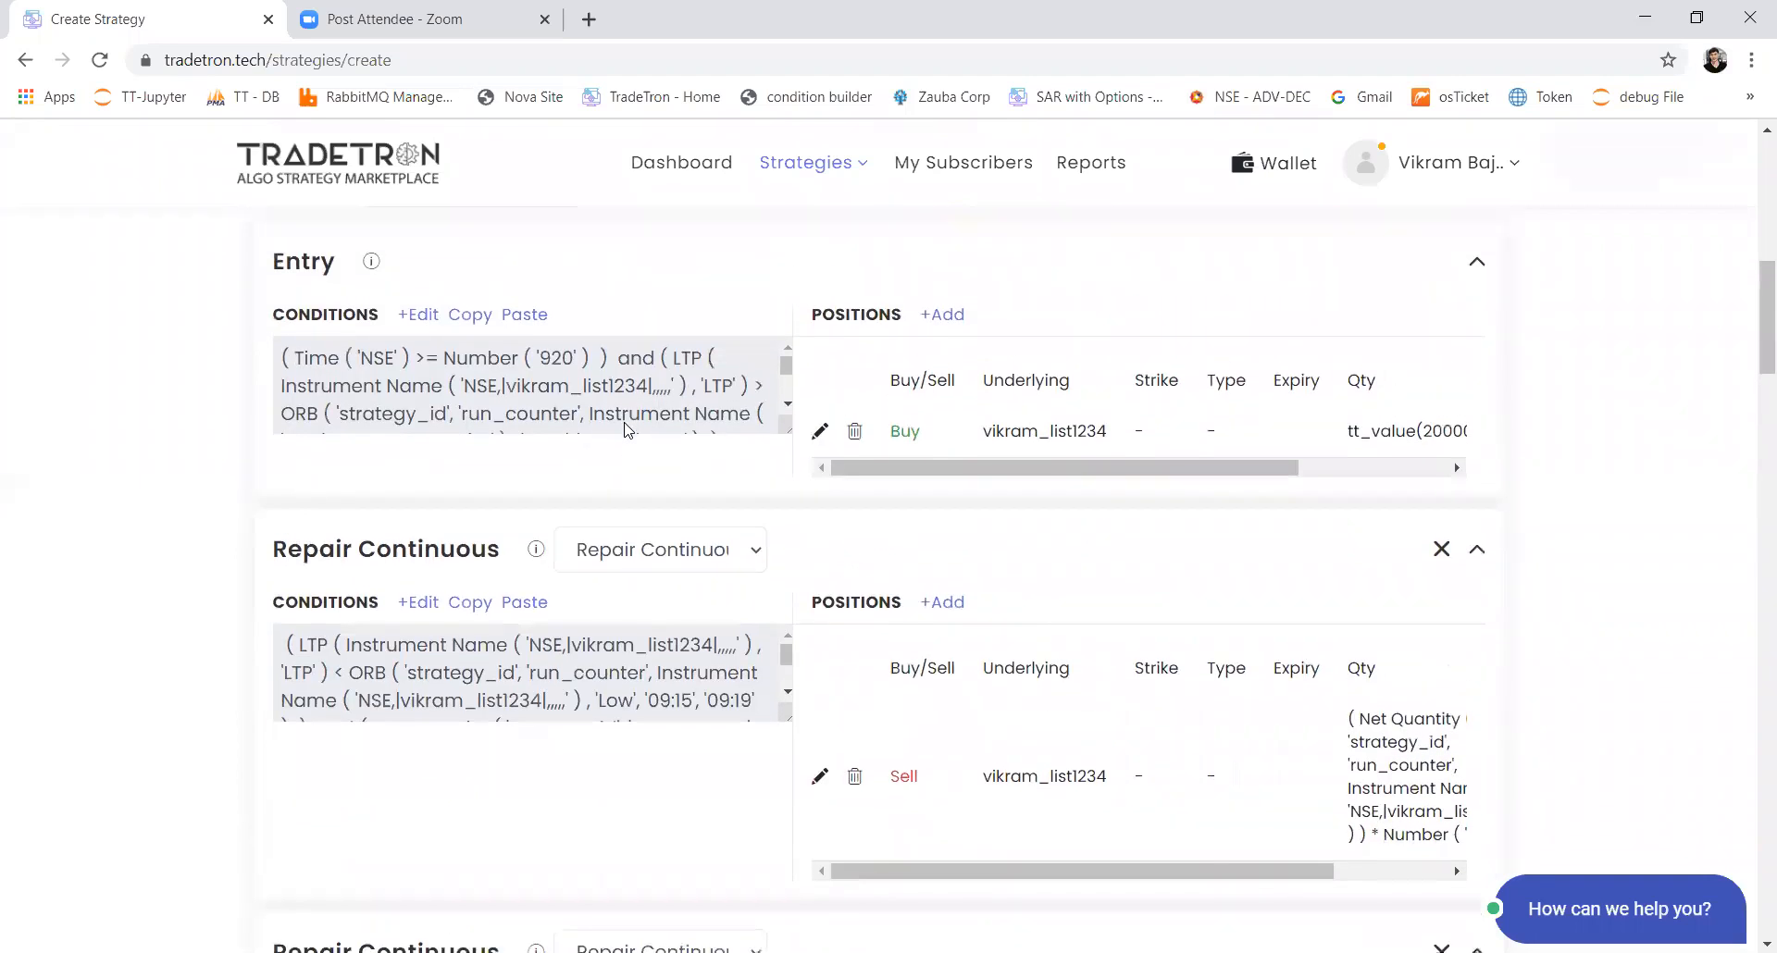
pyautogui.scroll(-3, 700, 426)
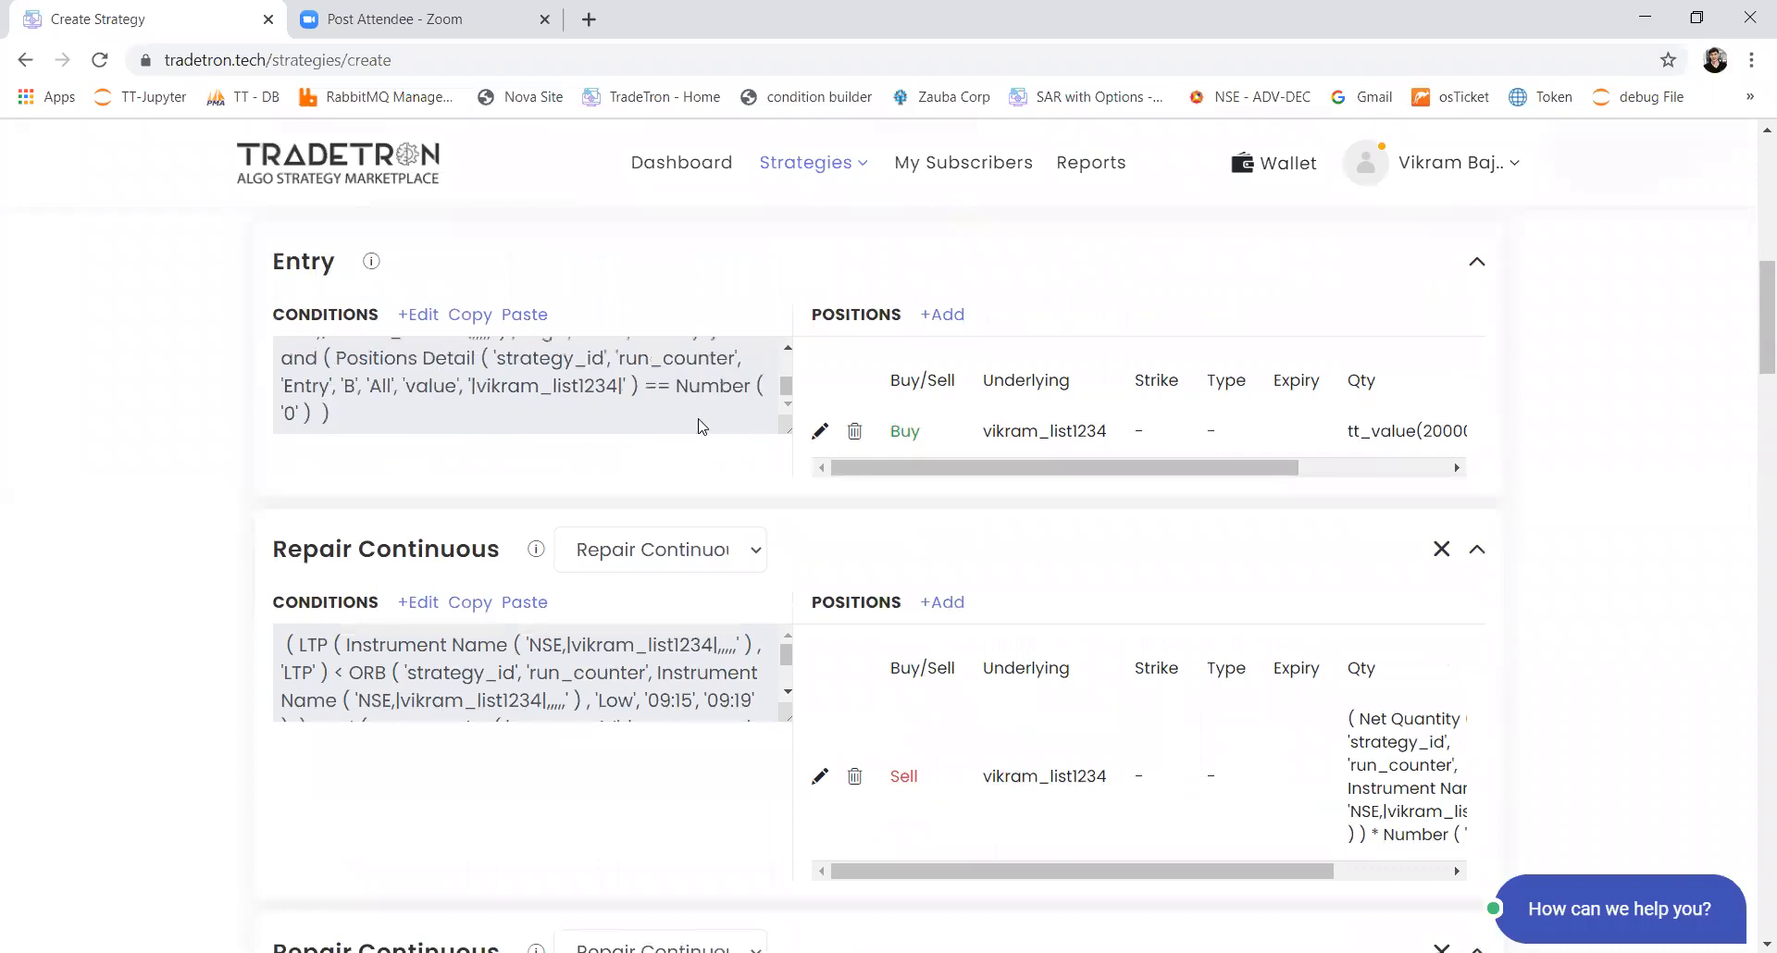
pyautogui.scroll(-7, 565, 738)
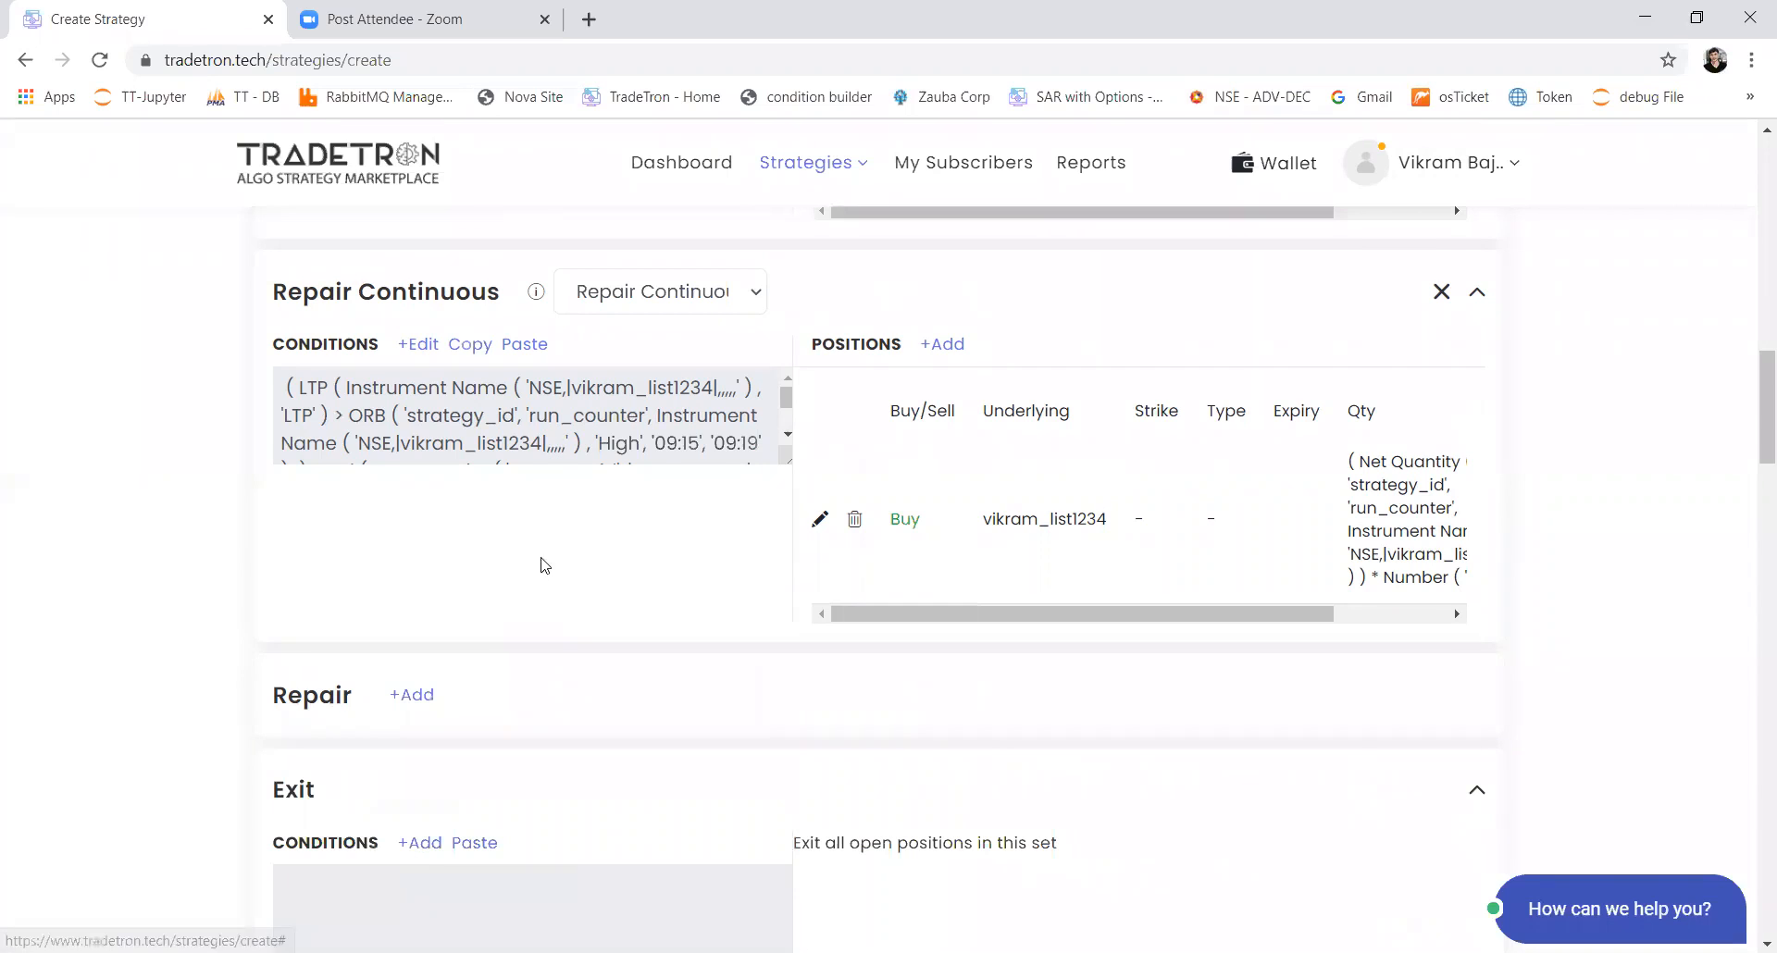
pyautogui.scroll(2, 542, 563)
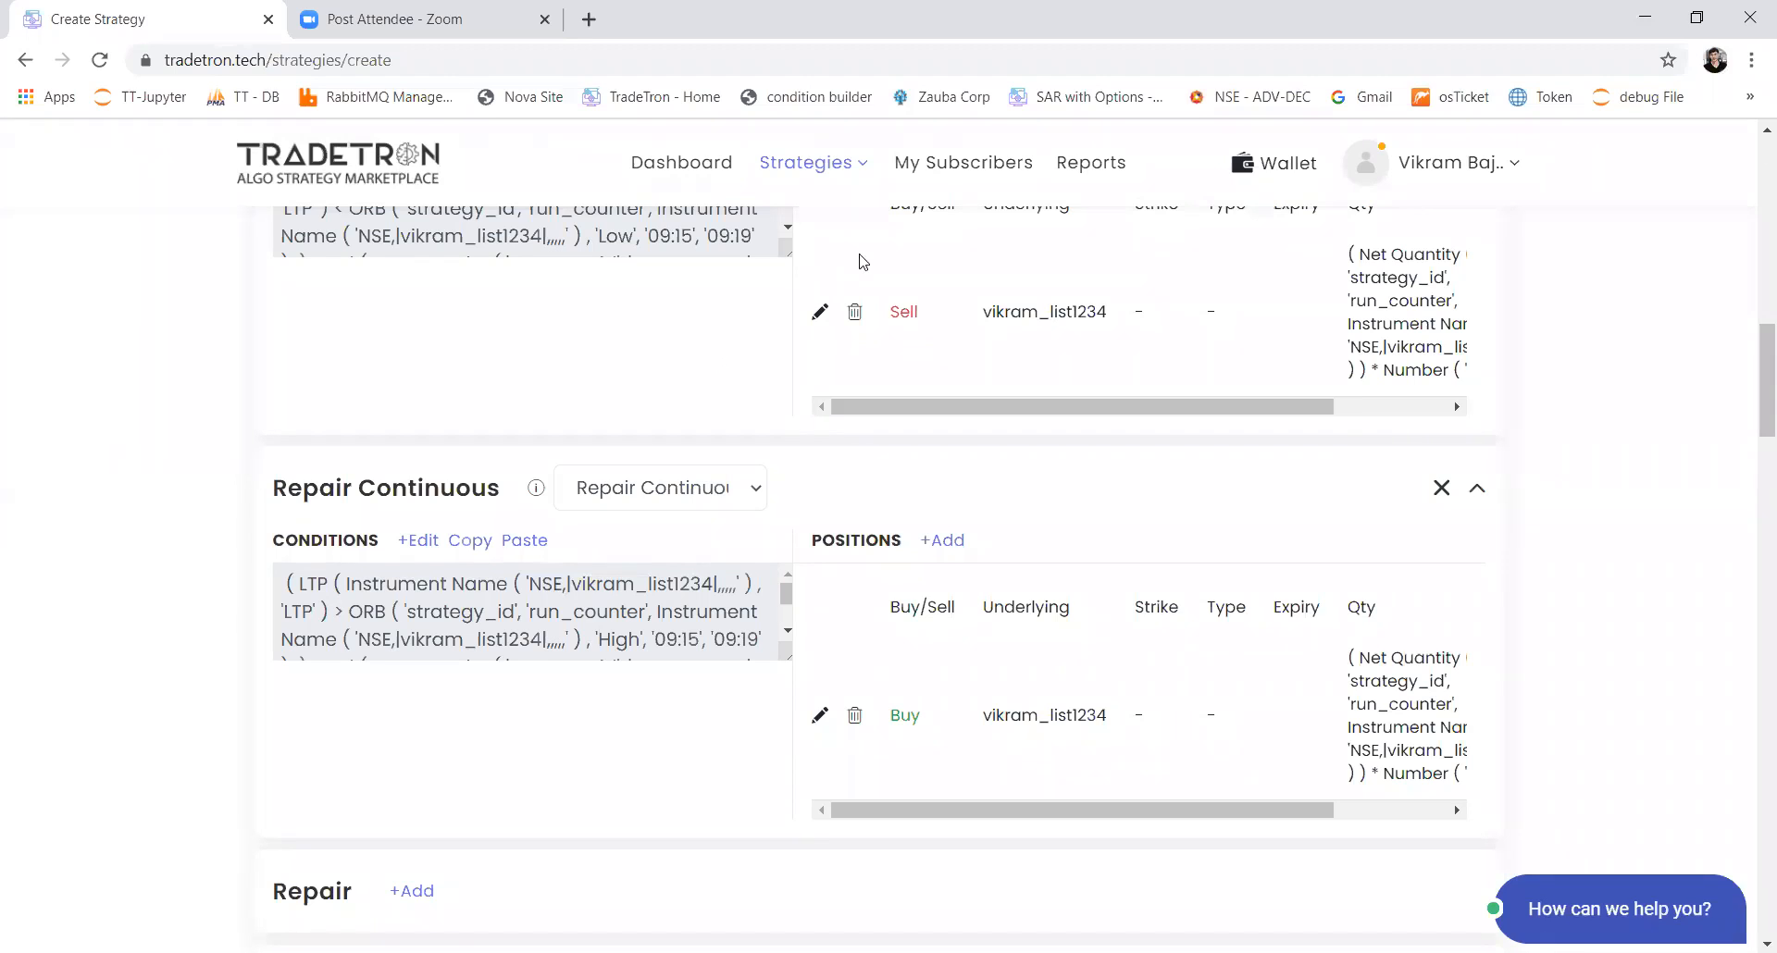
# Step: Add two Repair blocks to Set 2 and set both to the Repair Continuous type
pyautogui.scroll(3, 820, 562)
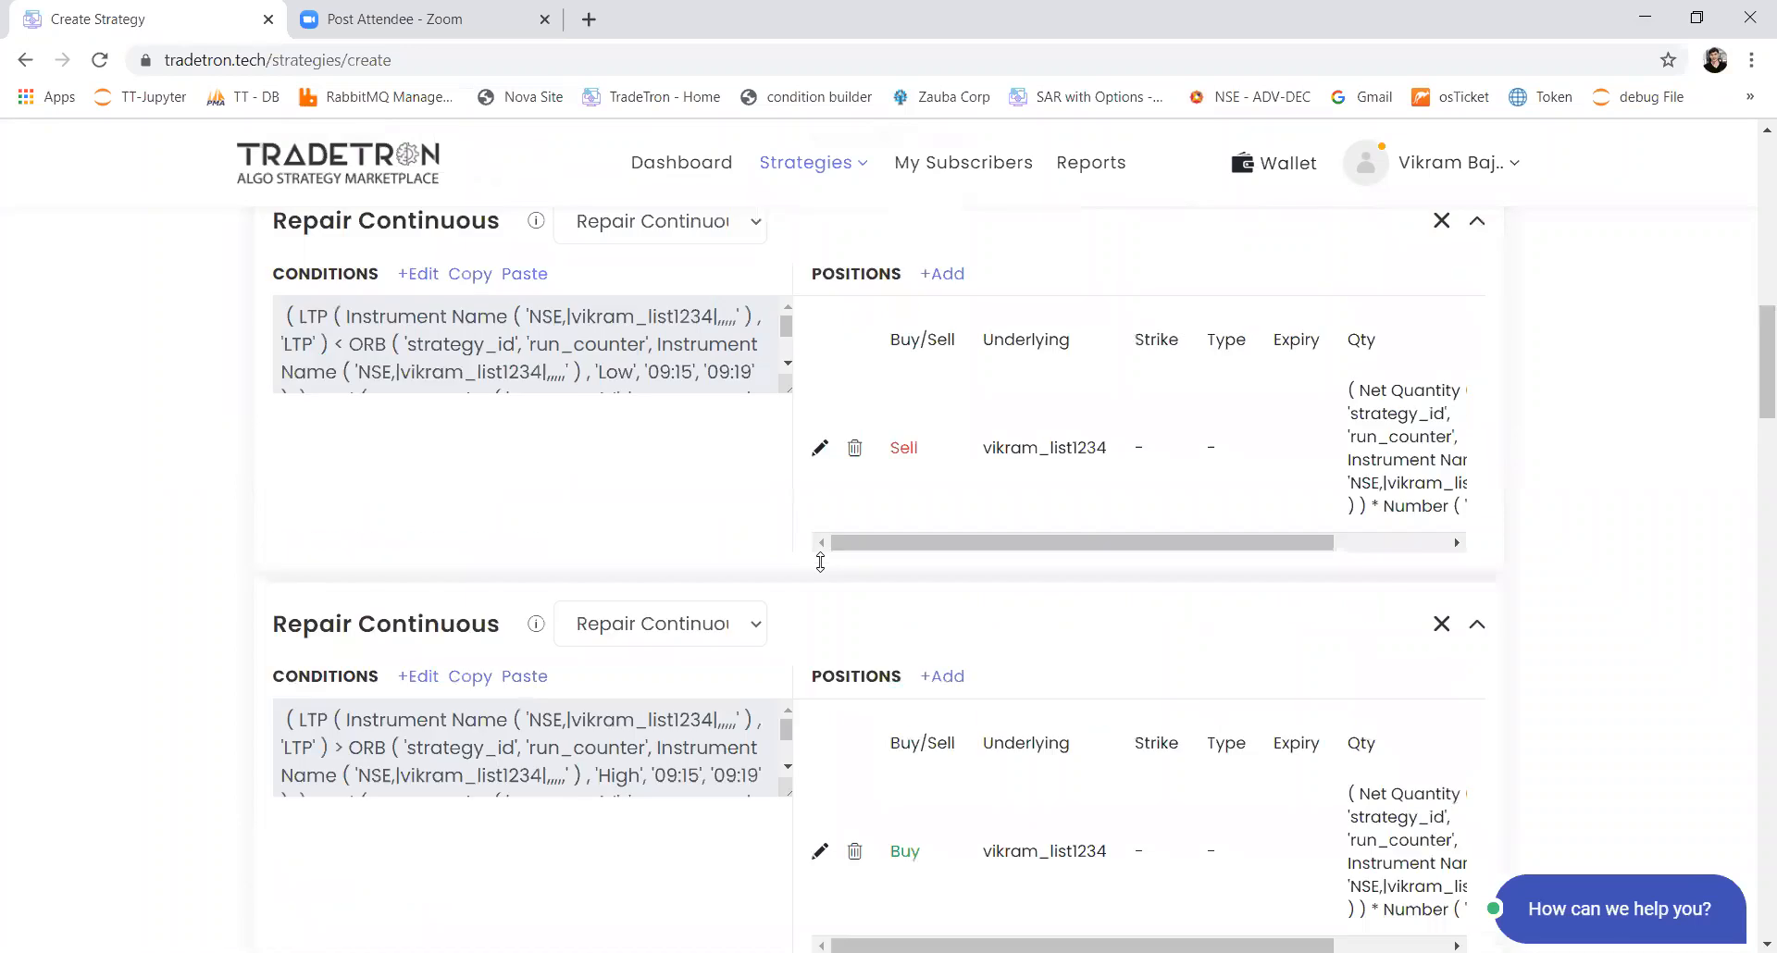
pyautogui.scroll(-6, 792, 647)
pyautogui.scroll(-4, 791, 647)
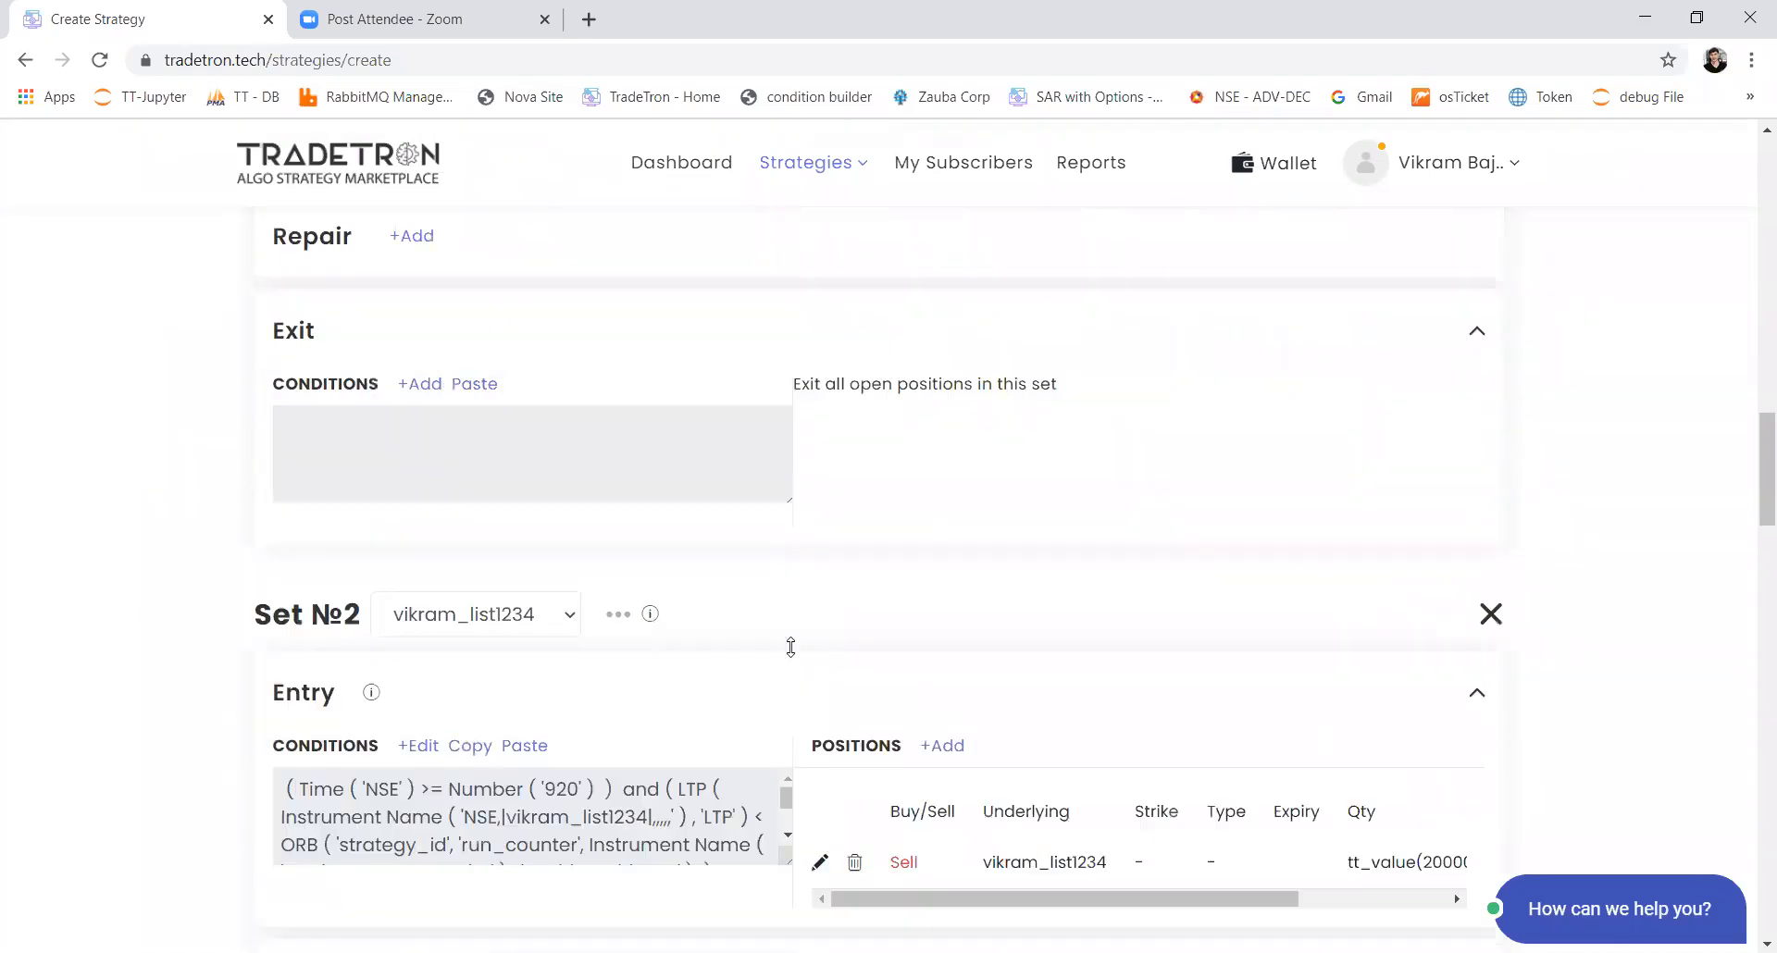
pyautogui.scroll(-5, 793, 656)
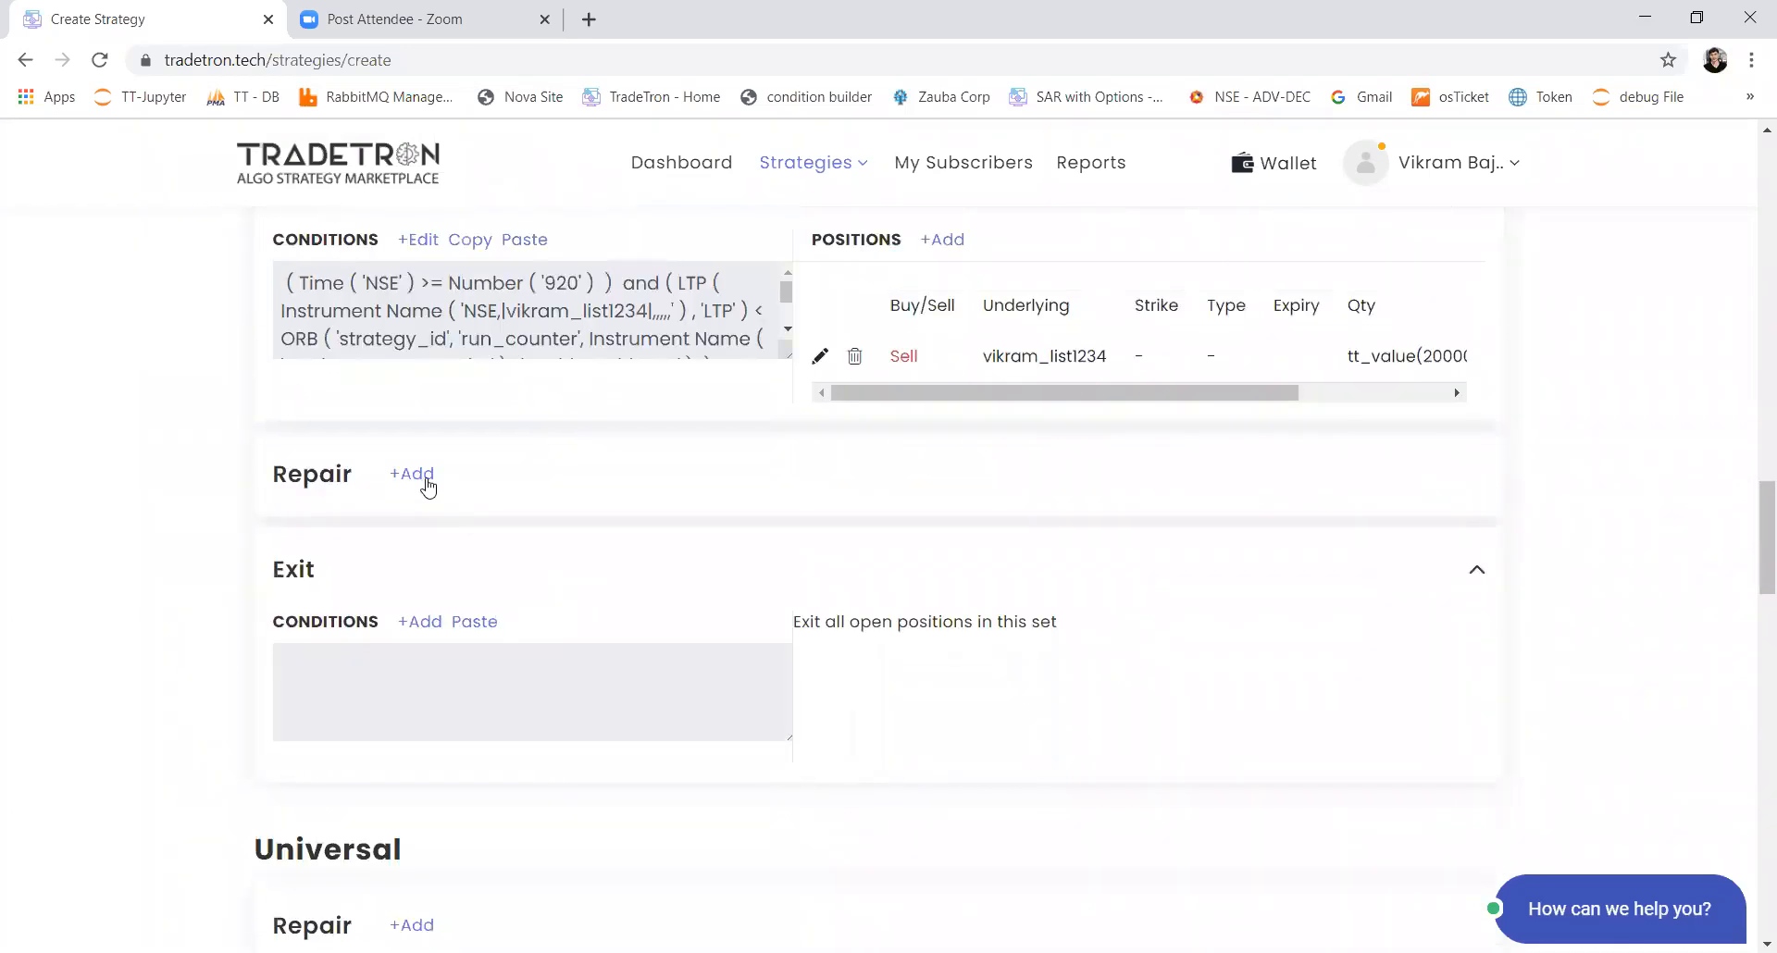
pyautogui.click(607, 492)
pyautogui.click(599, 542)
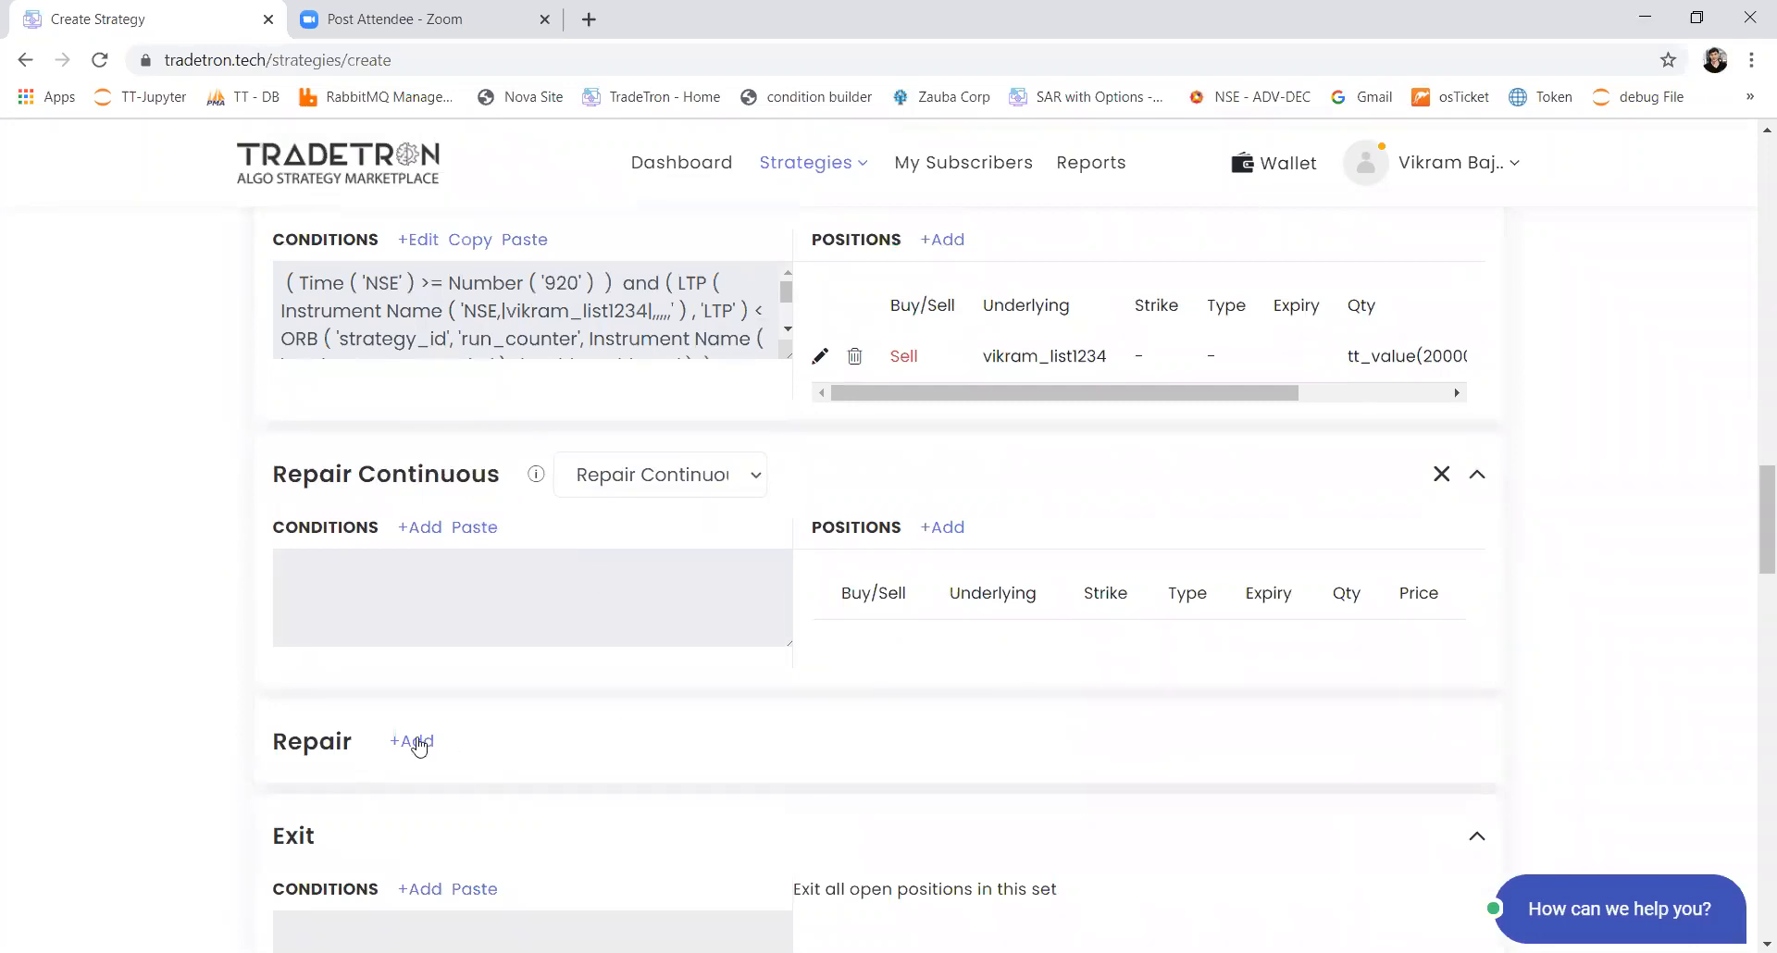
pyautogui.click(413, 741)
pyautogui.click(659, 748)
pyautogui.click(633, 807)
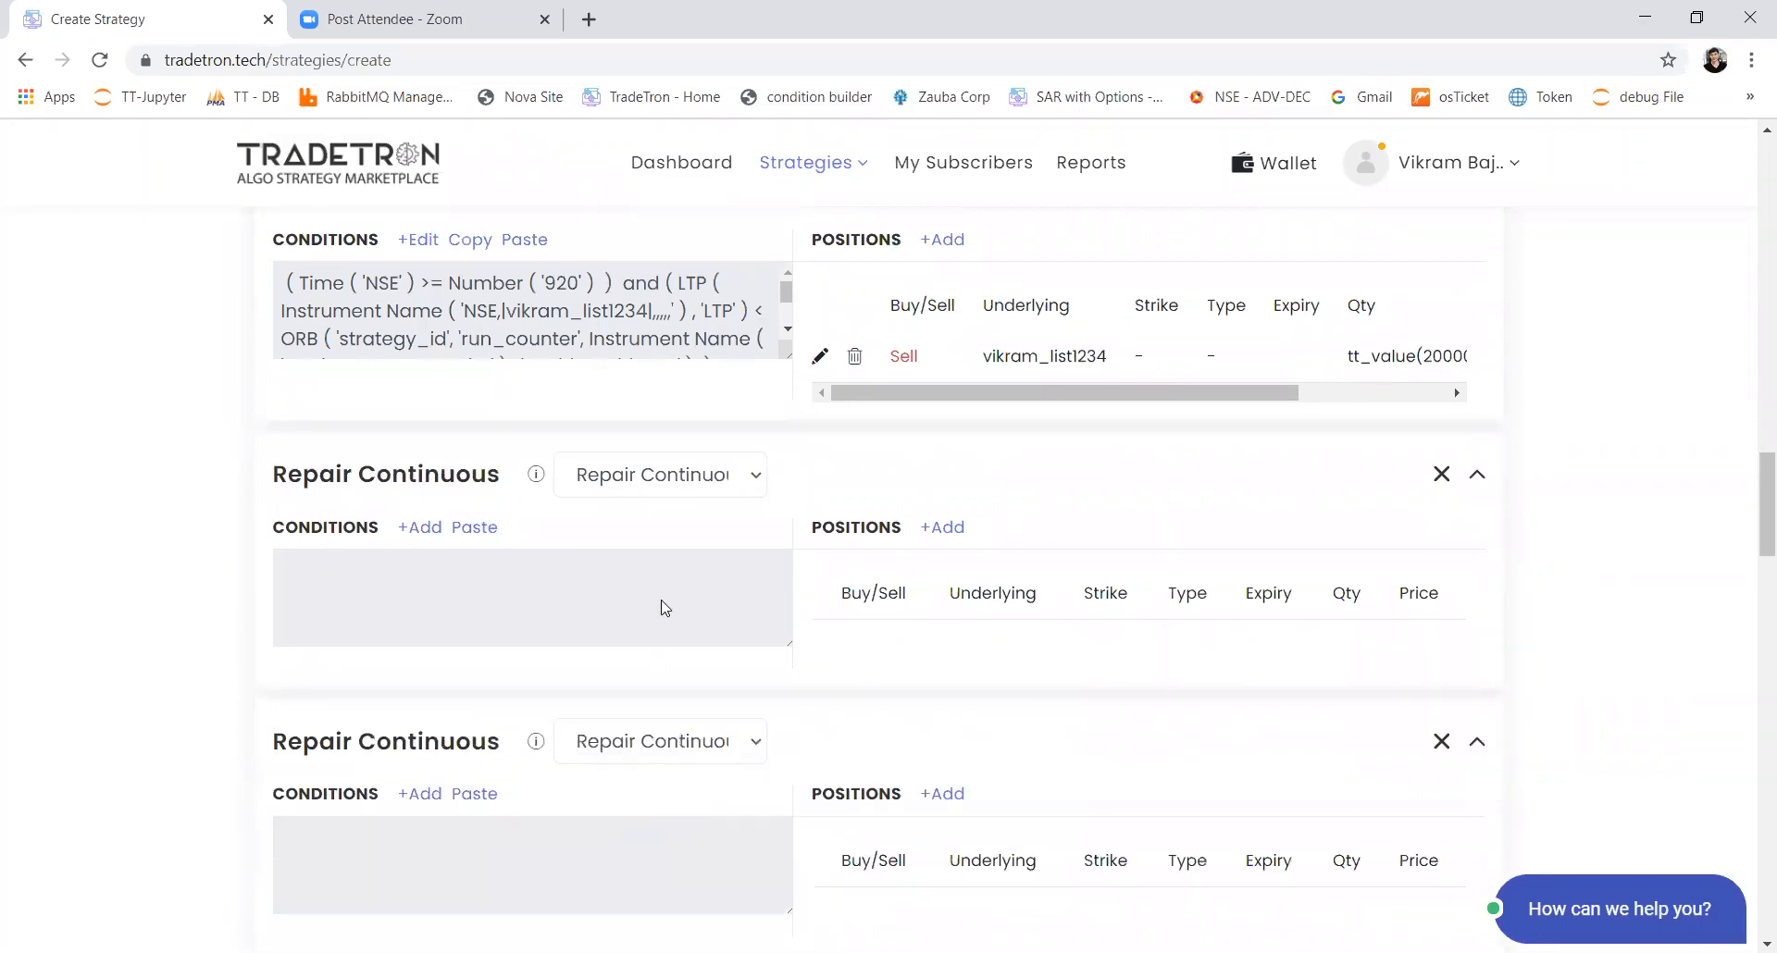
# Step: Copy the conditions of Set 1's first Repair Continuous block into Set 2's first Repair Continuous block
pyautogui.scroll(15, 658, 607)
pyautogui.scroll(3, 663, 608)
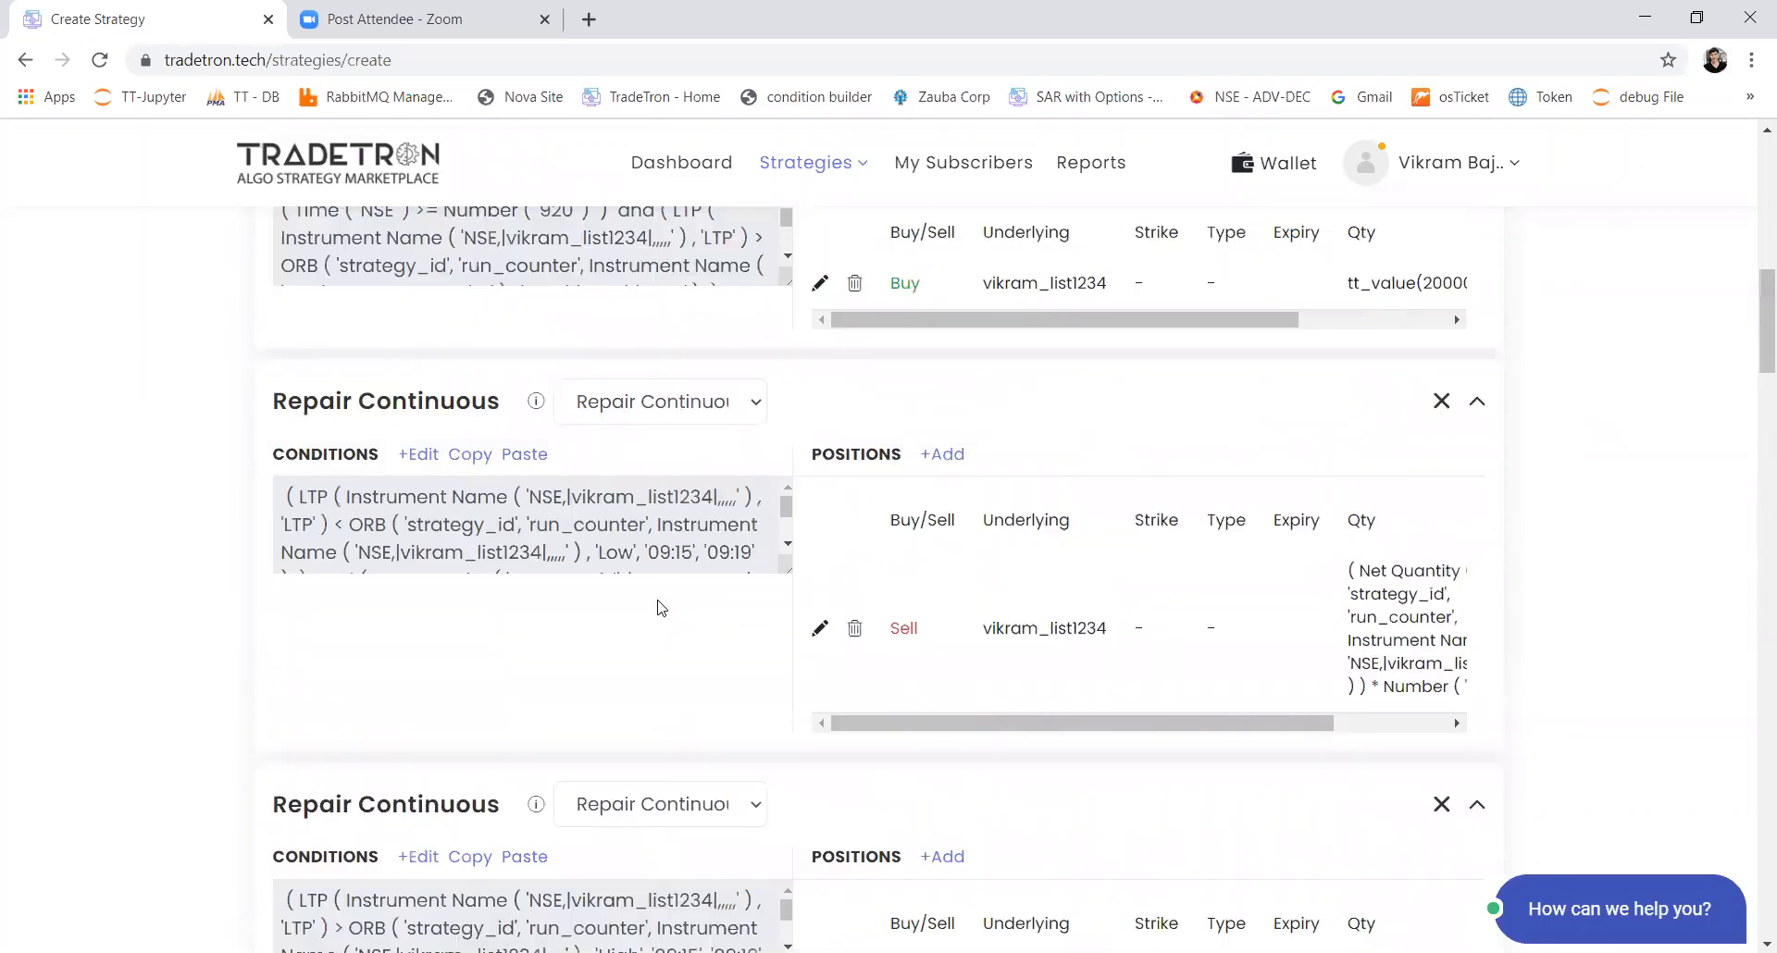
pyautogui.click(480, 505)
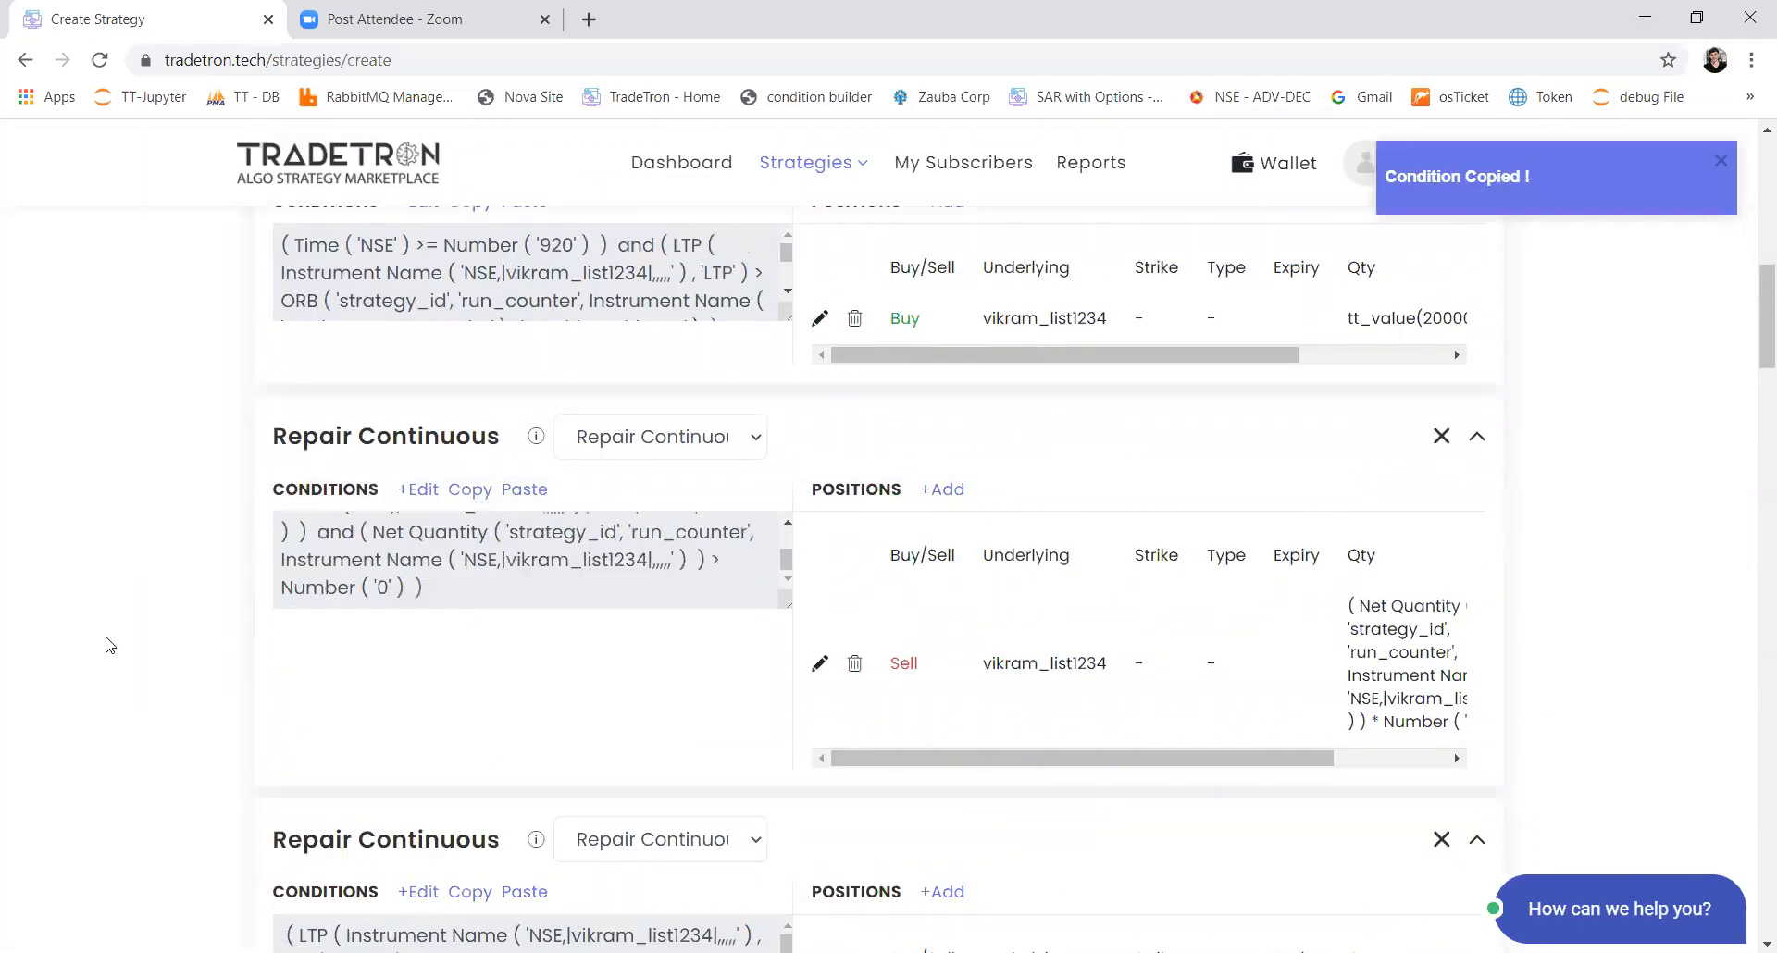
pyautogui.scroll(-10, 107, 645)
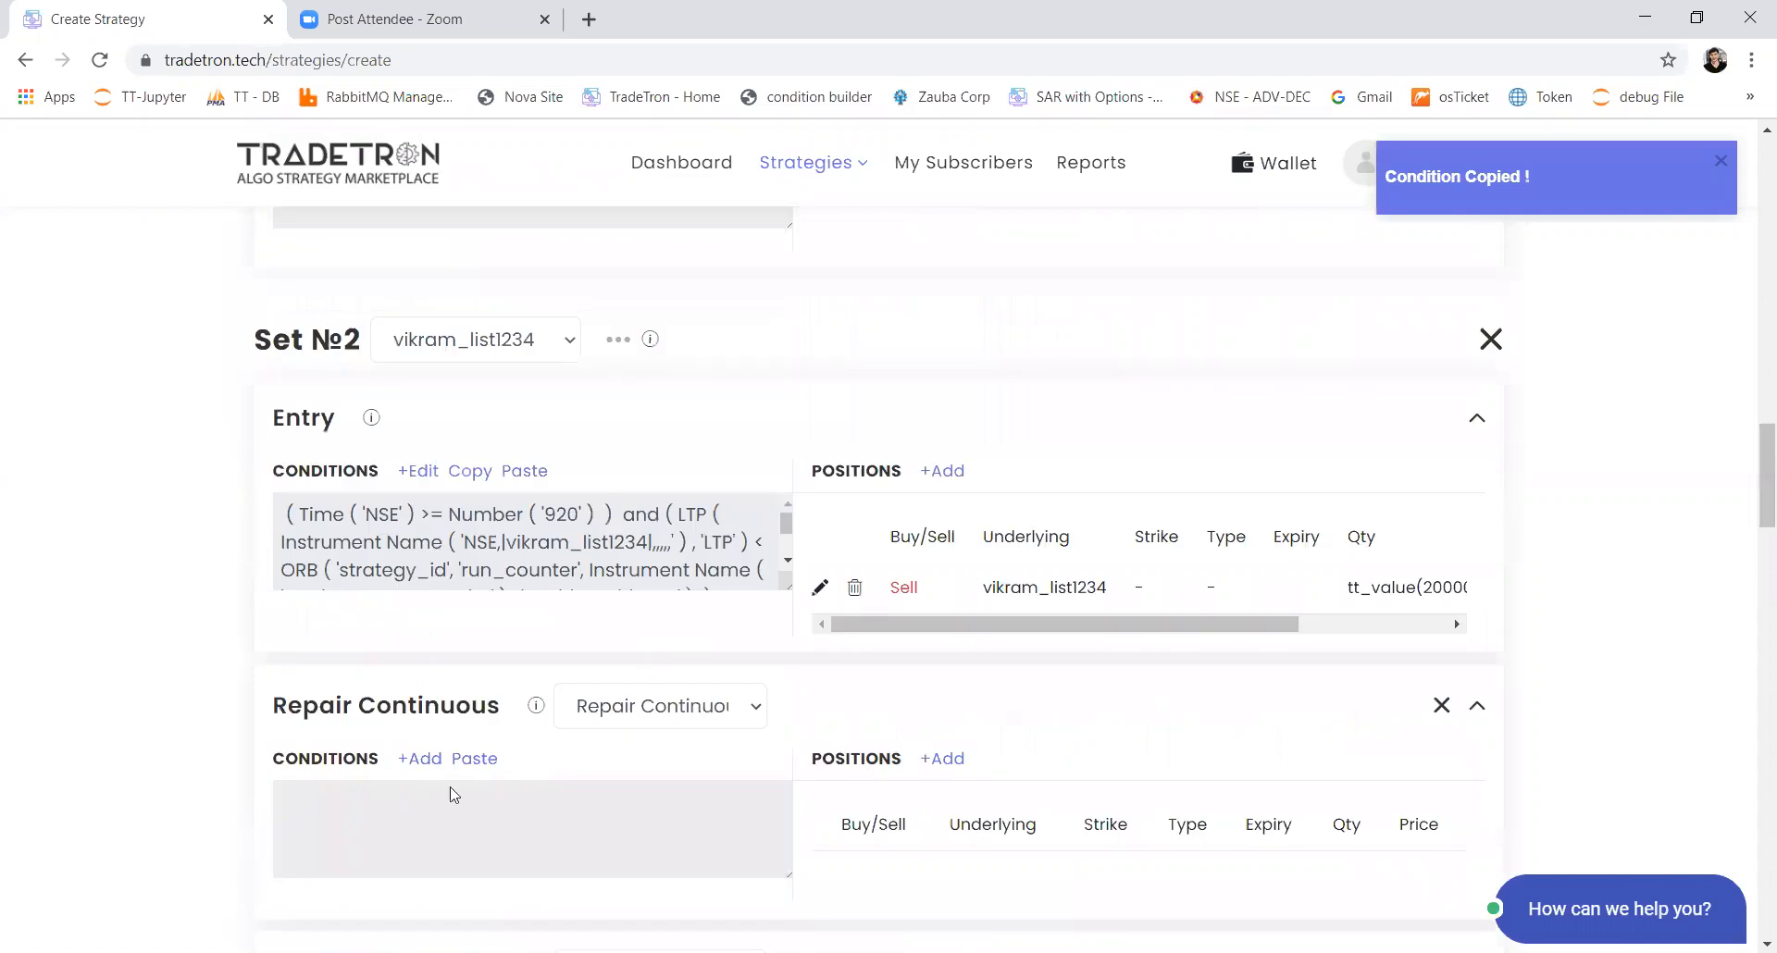
pyautogui.click(479, 766)
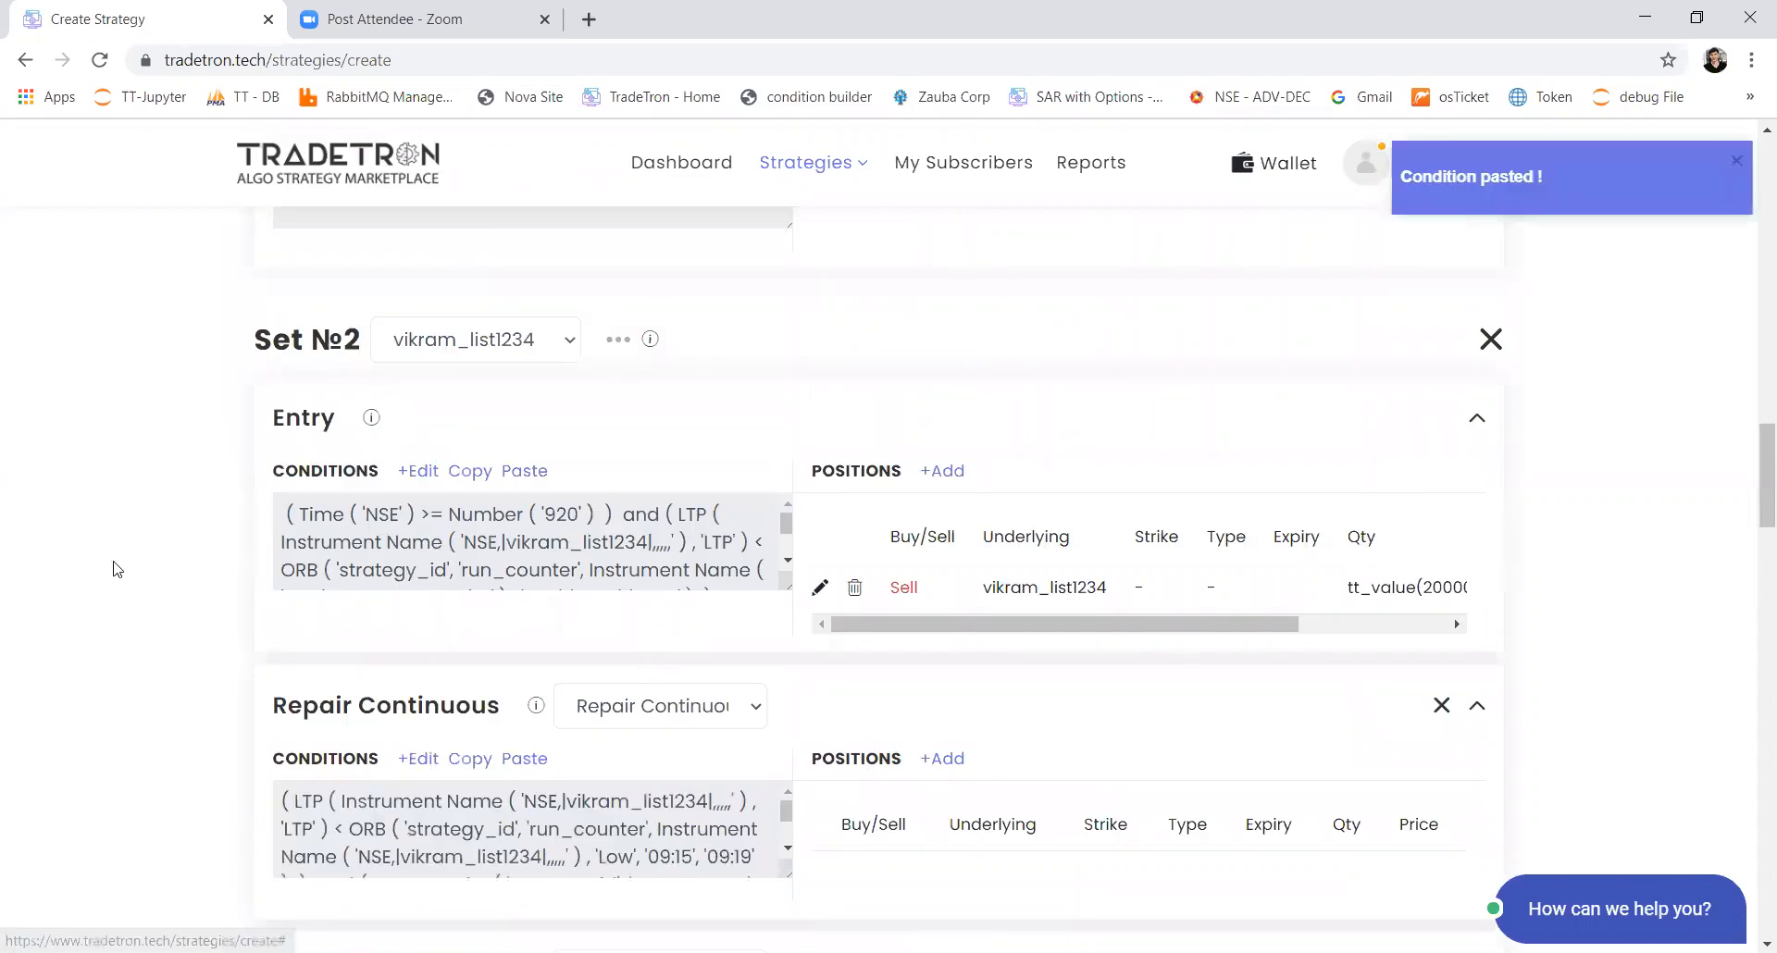
# Step: Copy the conditions of Set 1's second Repair Continuous block into Set 2's second Repair Continuous block
pyautogui.scroll(5, 111, 567)
pyautogui.scroll(3, 117, 569)
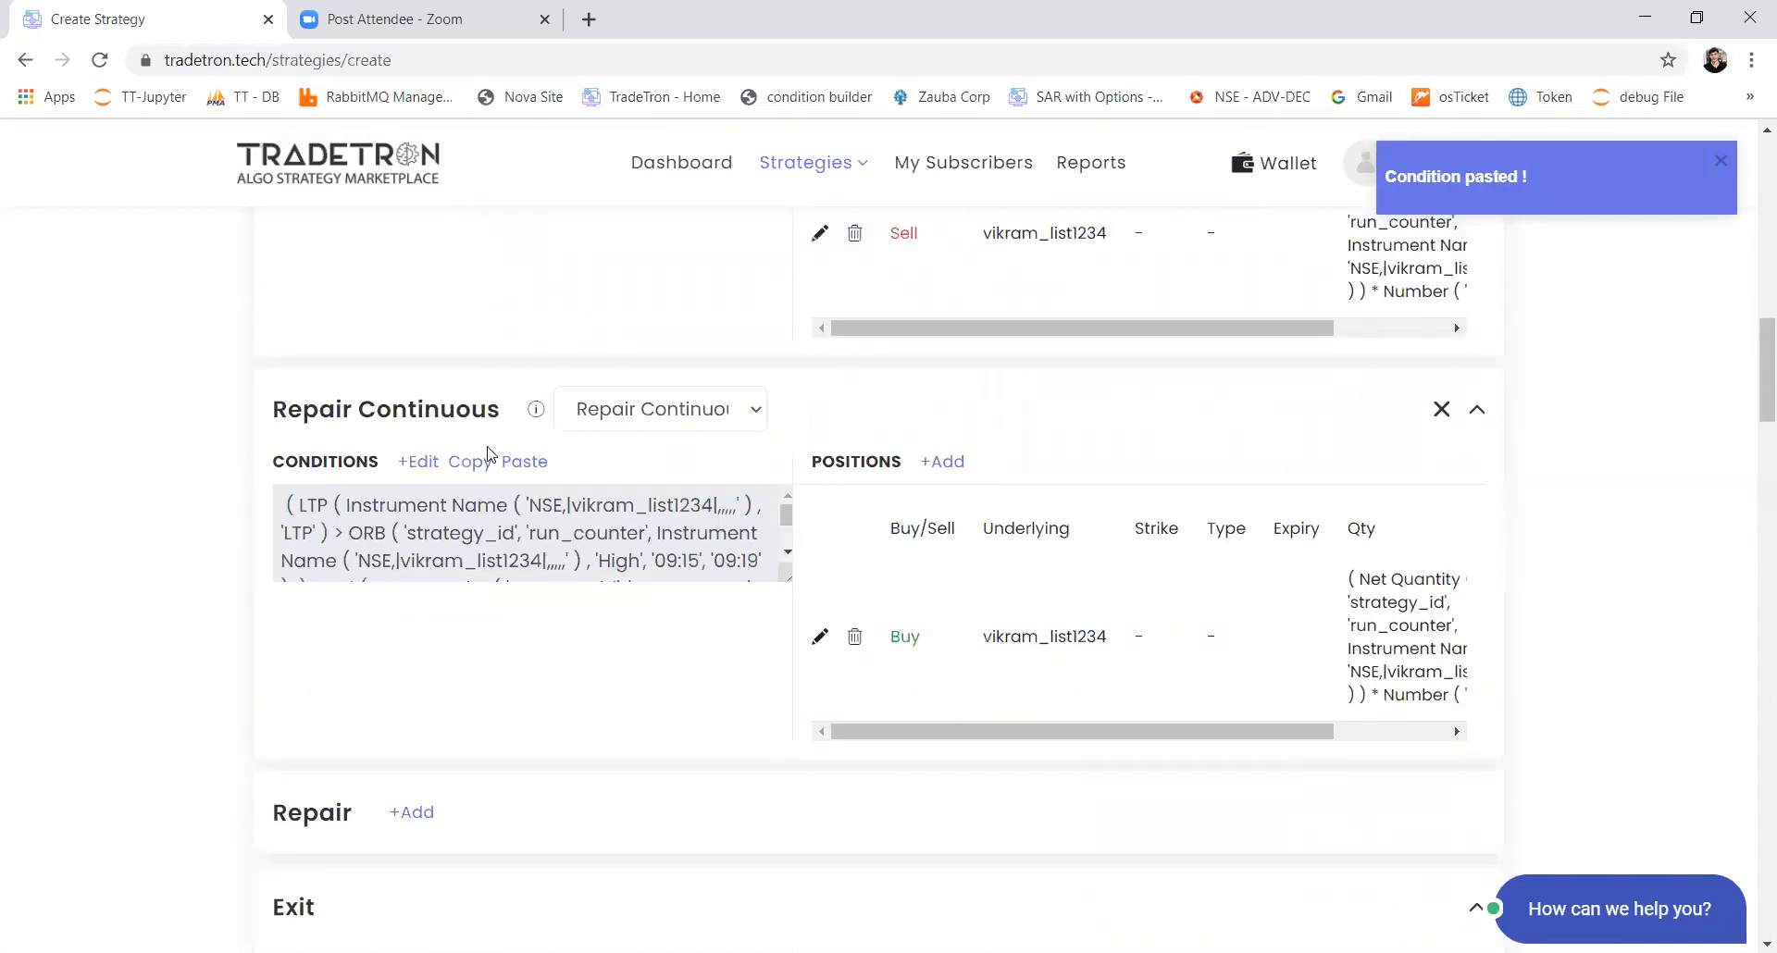
pyautogui.click(480, 466)
pyautogui.scroll(-15, 465, 653)
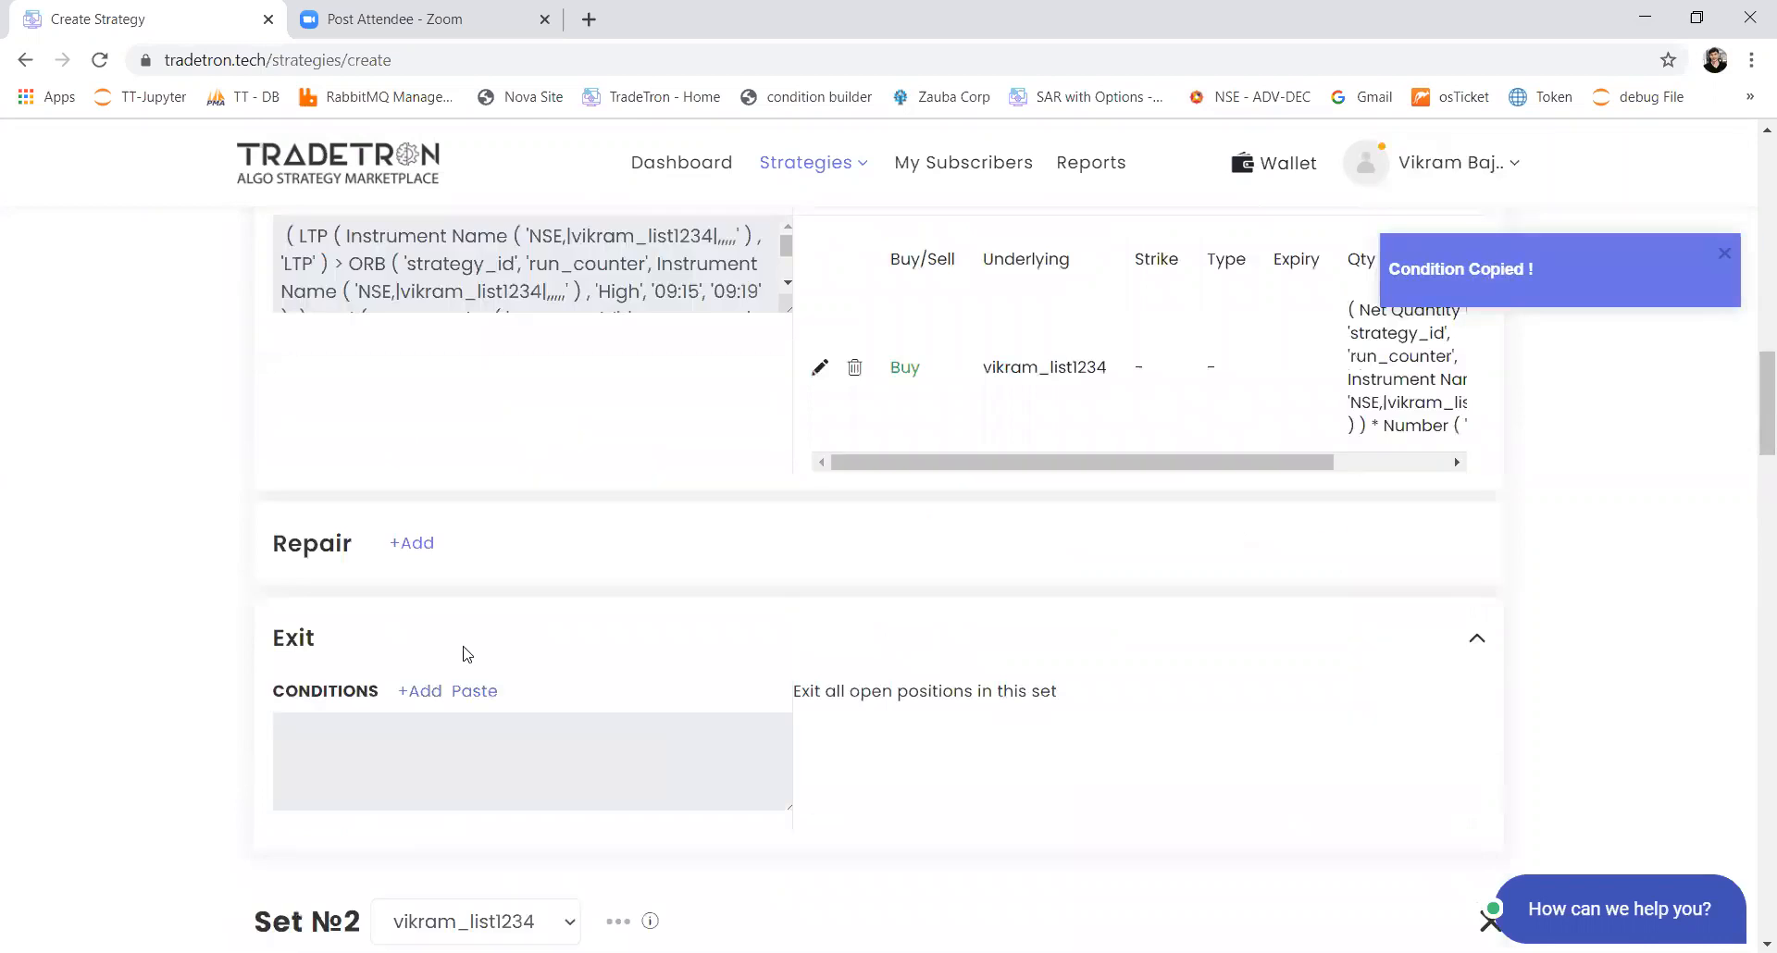
pyautogui.scroll(2, 466, 655)
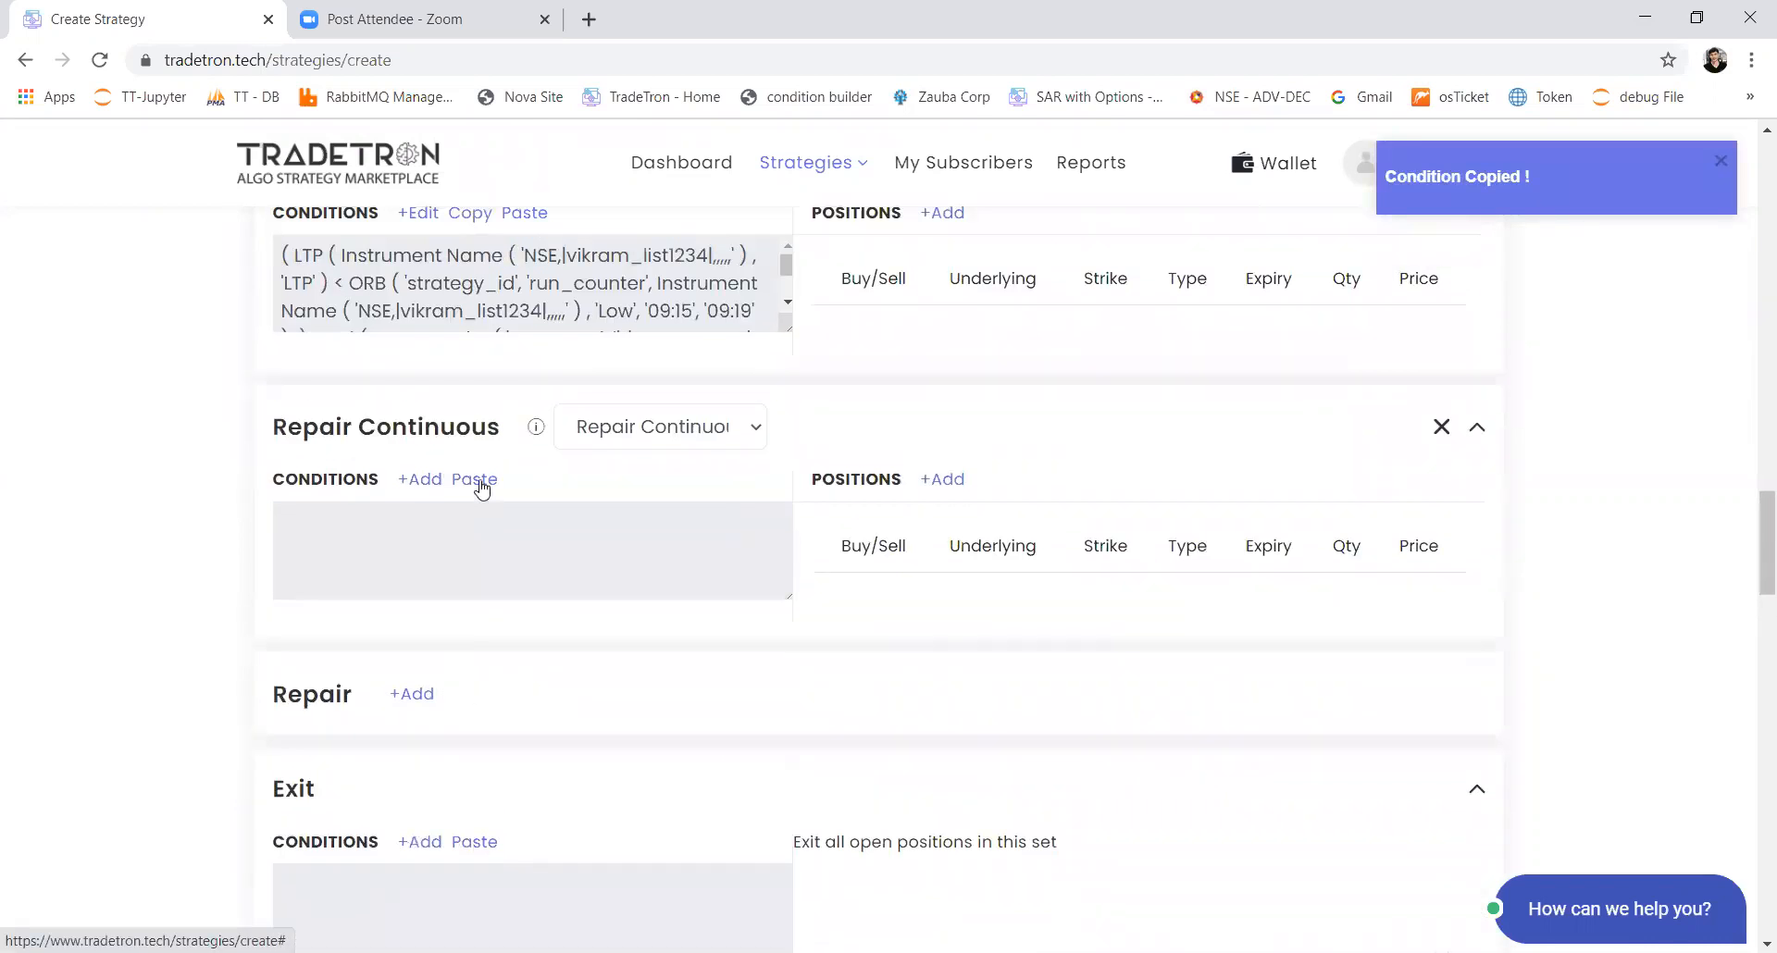
pyautogui.click(479, 479)
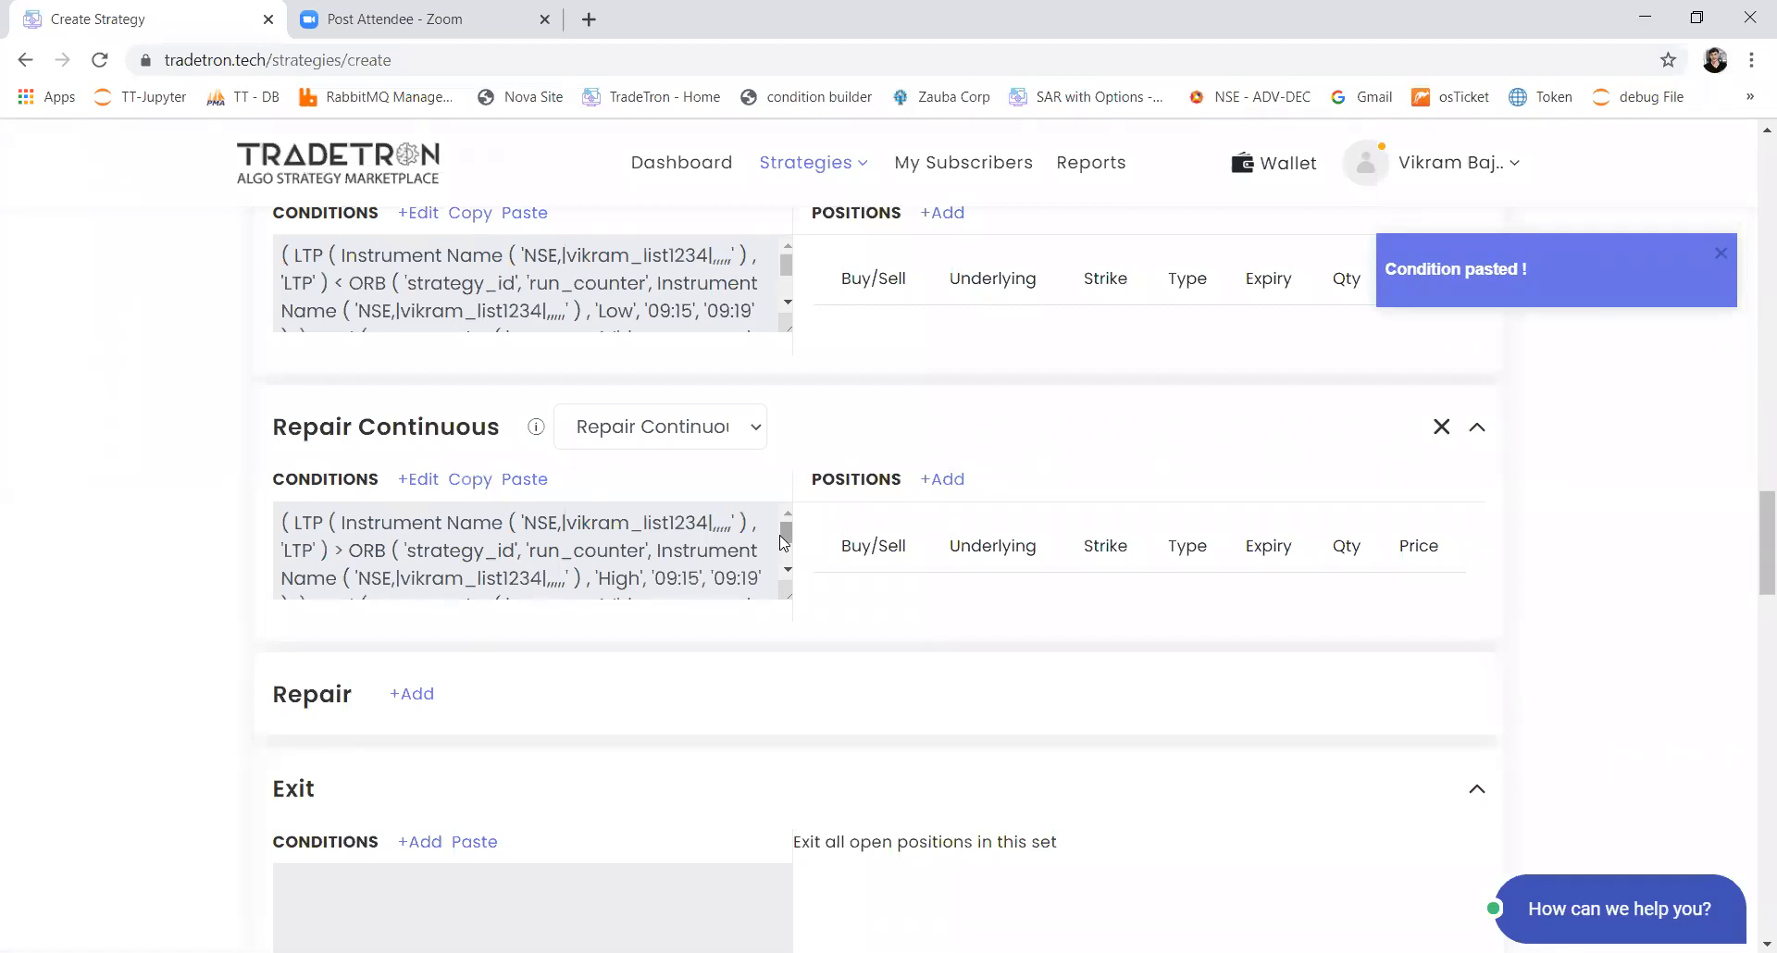
# Step: Start a Sell position with product MIS in Set 2's first Repair Continuous block
pyautogui.scroll(2, 1094, 413)
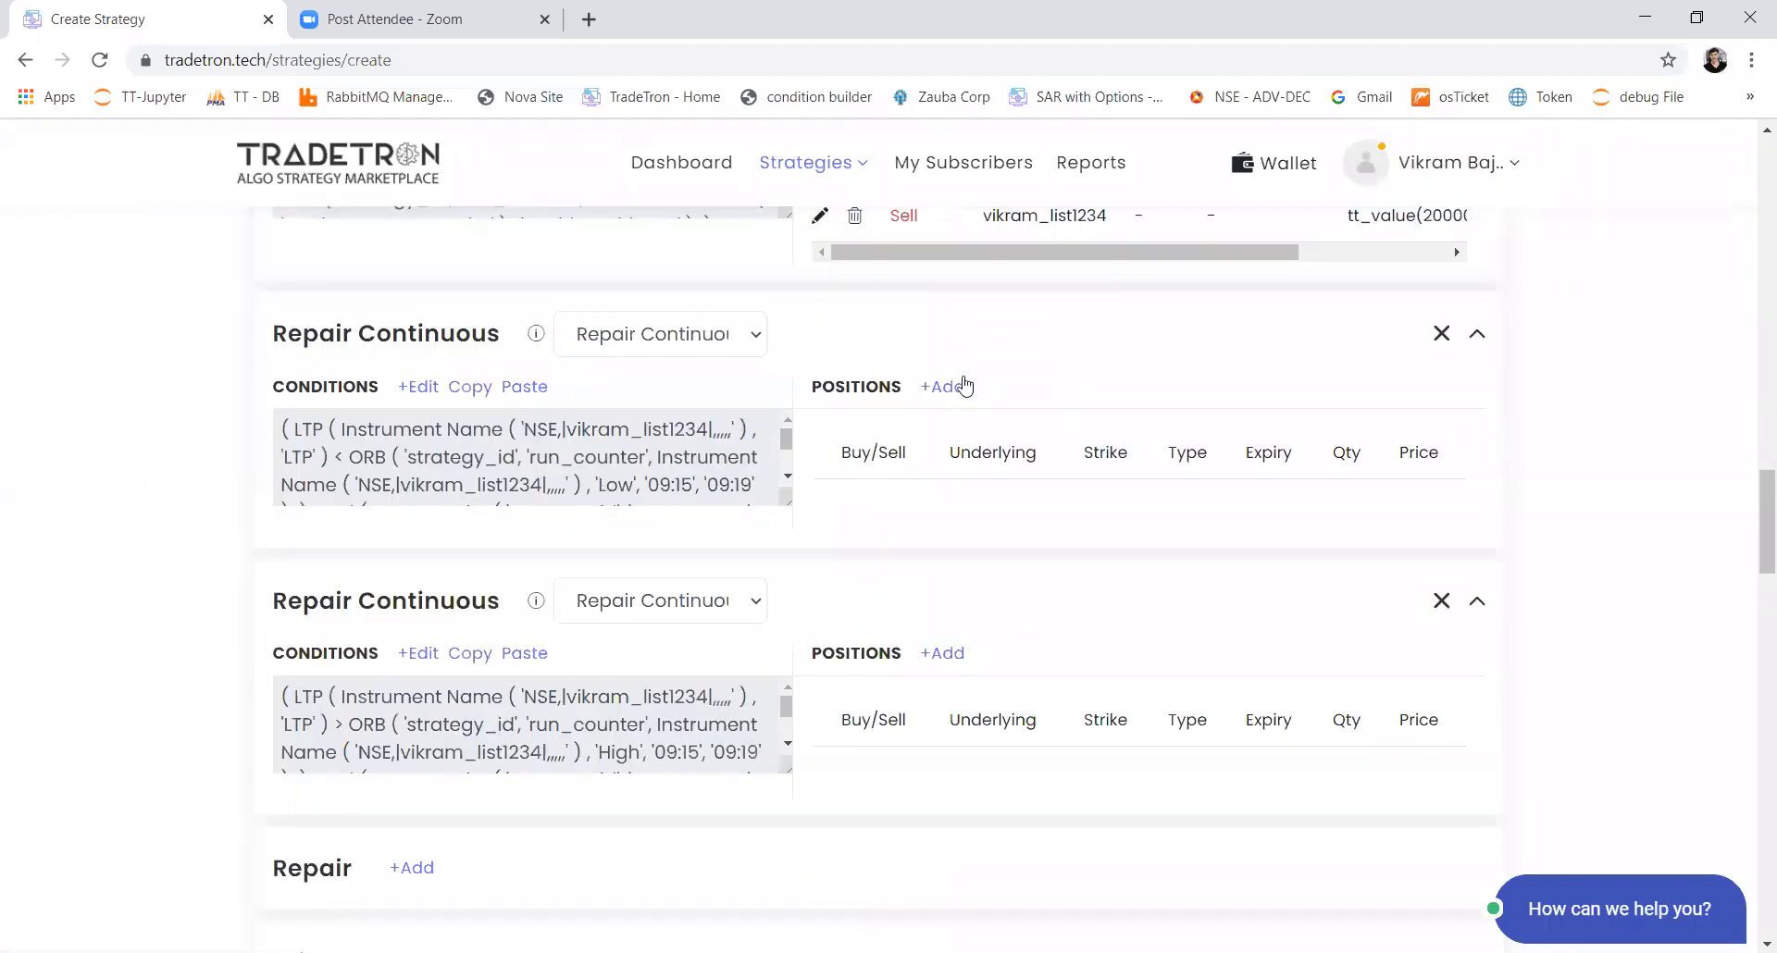
pyautogui.click(951, 387)
pyautogui.click(1035, 288)
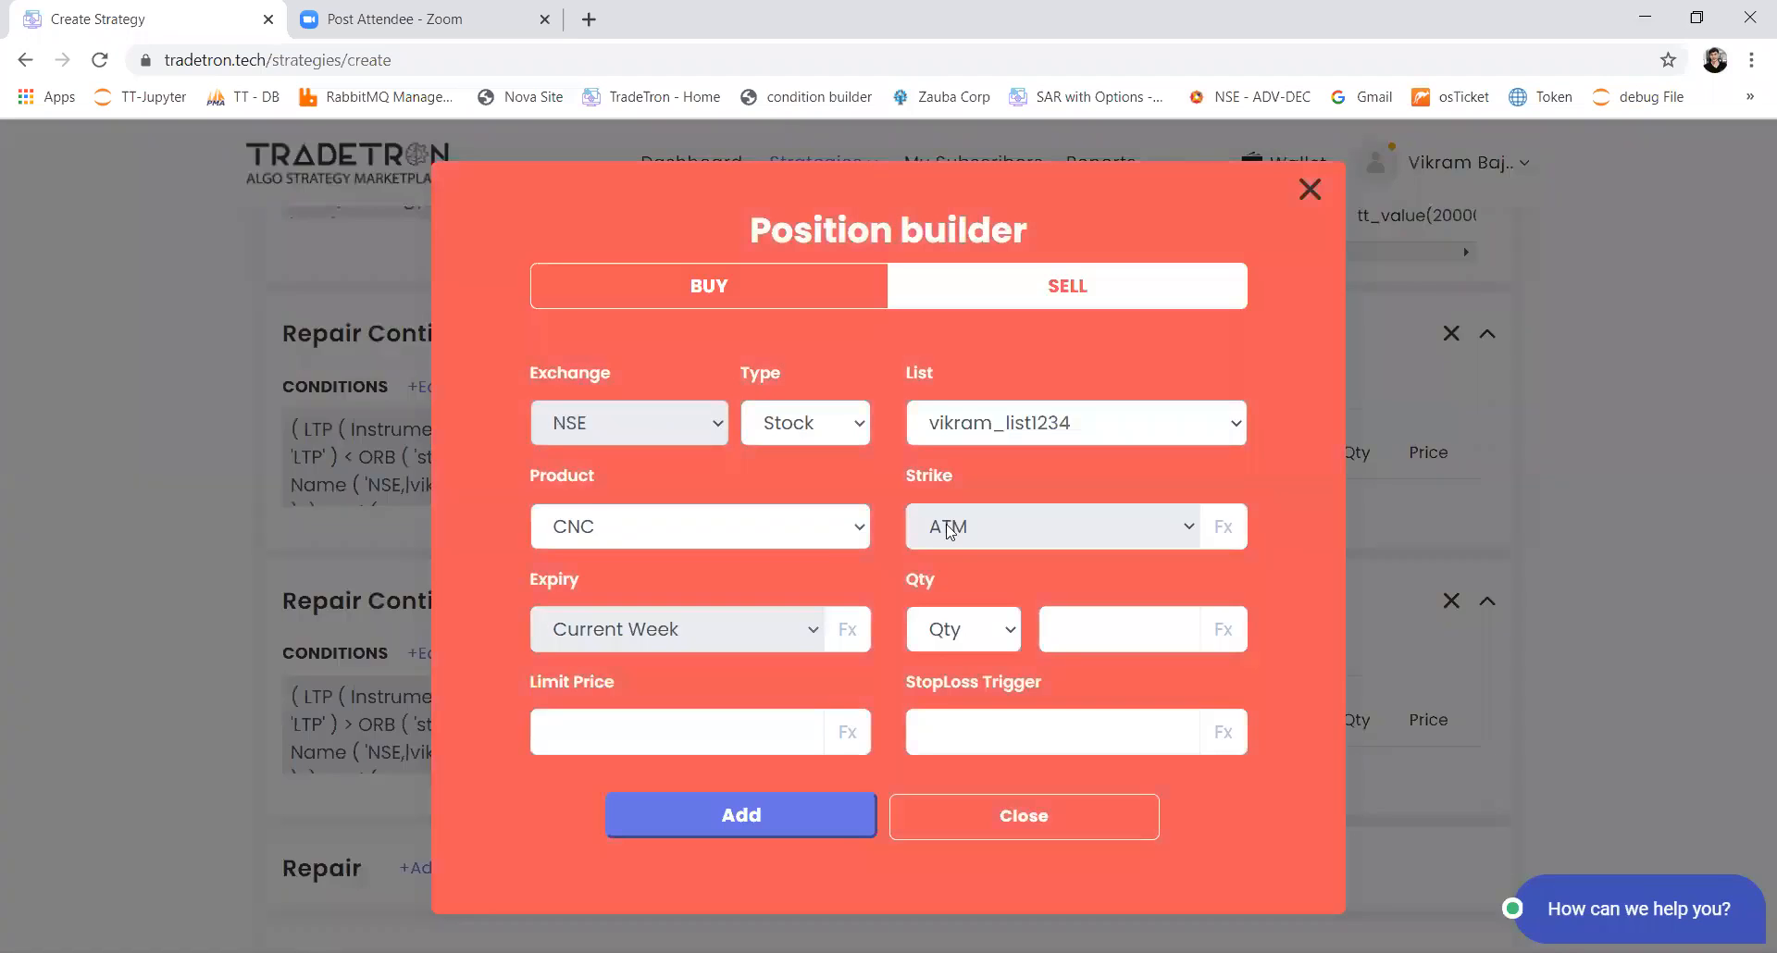
pyautogui.click(825, 546)
pyautogui.click(774, 586)
# Step: Insert the Net Quantity keyword with Instrument Name into the sell position's quantity formula
pyautogui.click(1193, 639)
pyautogui.click(549, 356)
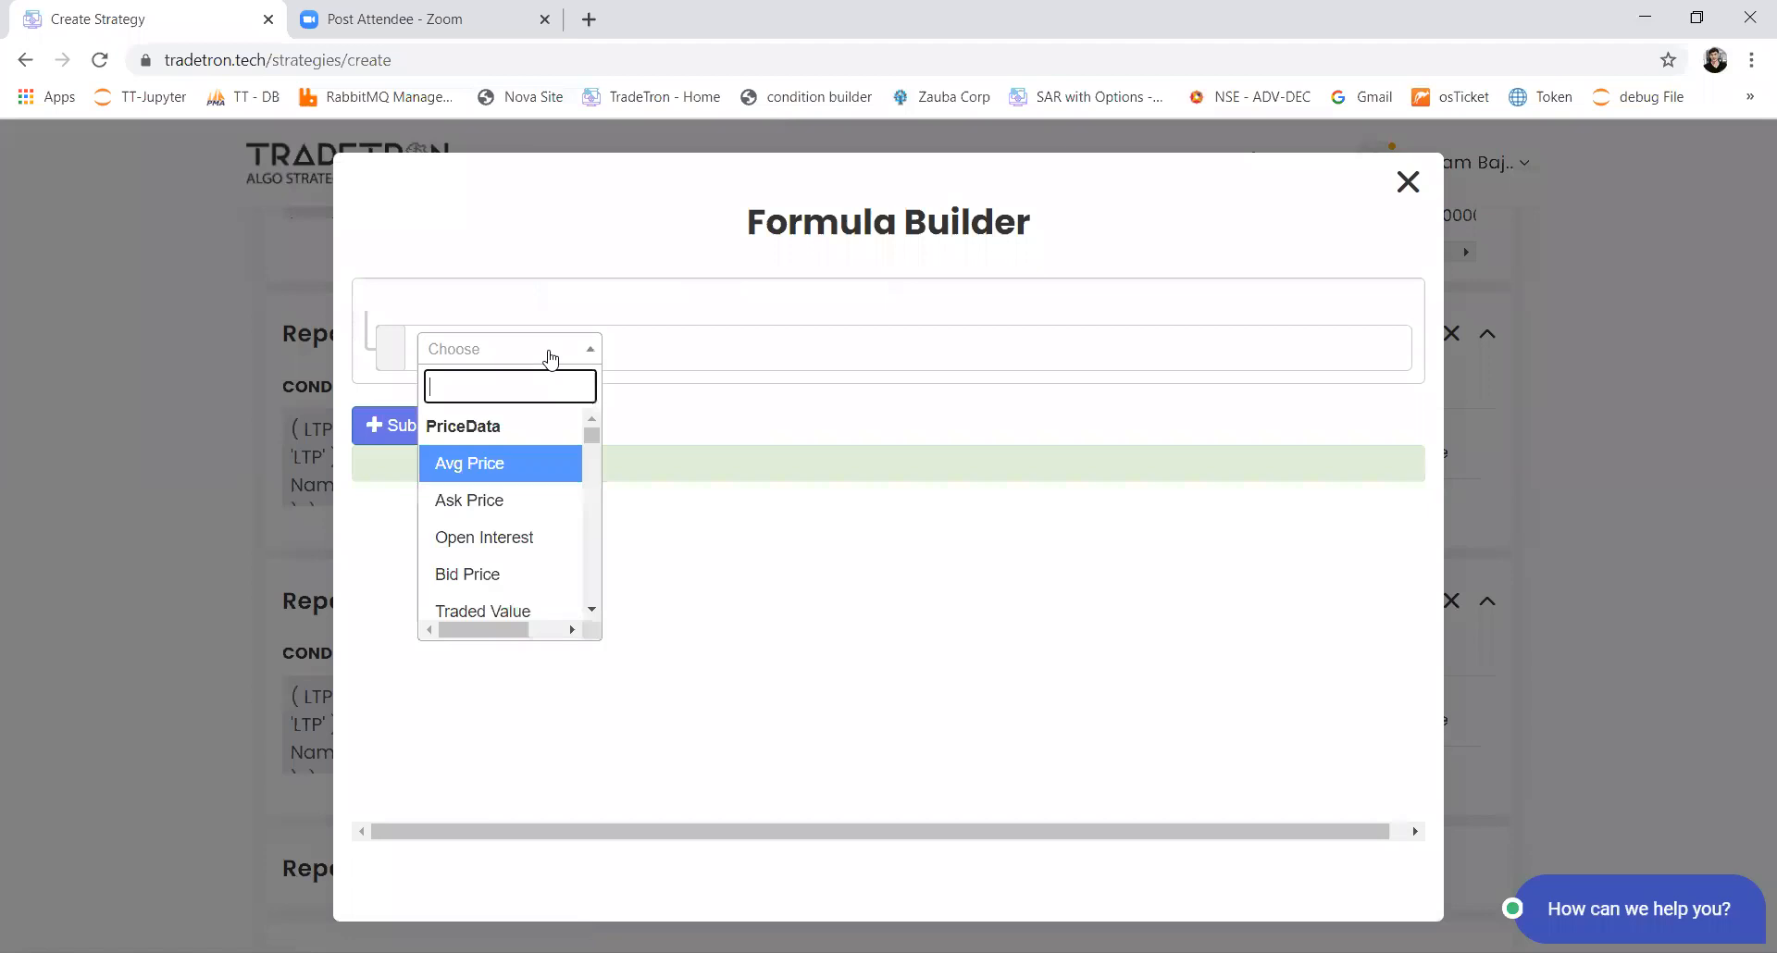
pyautogui.write('net')
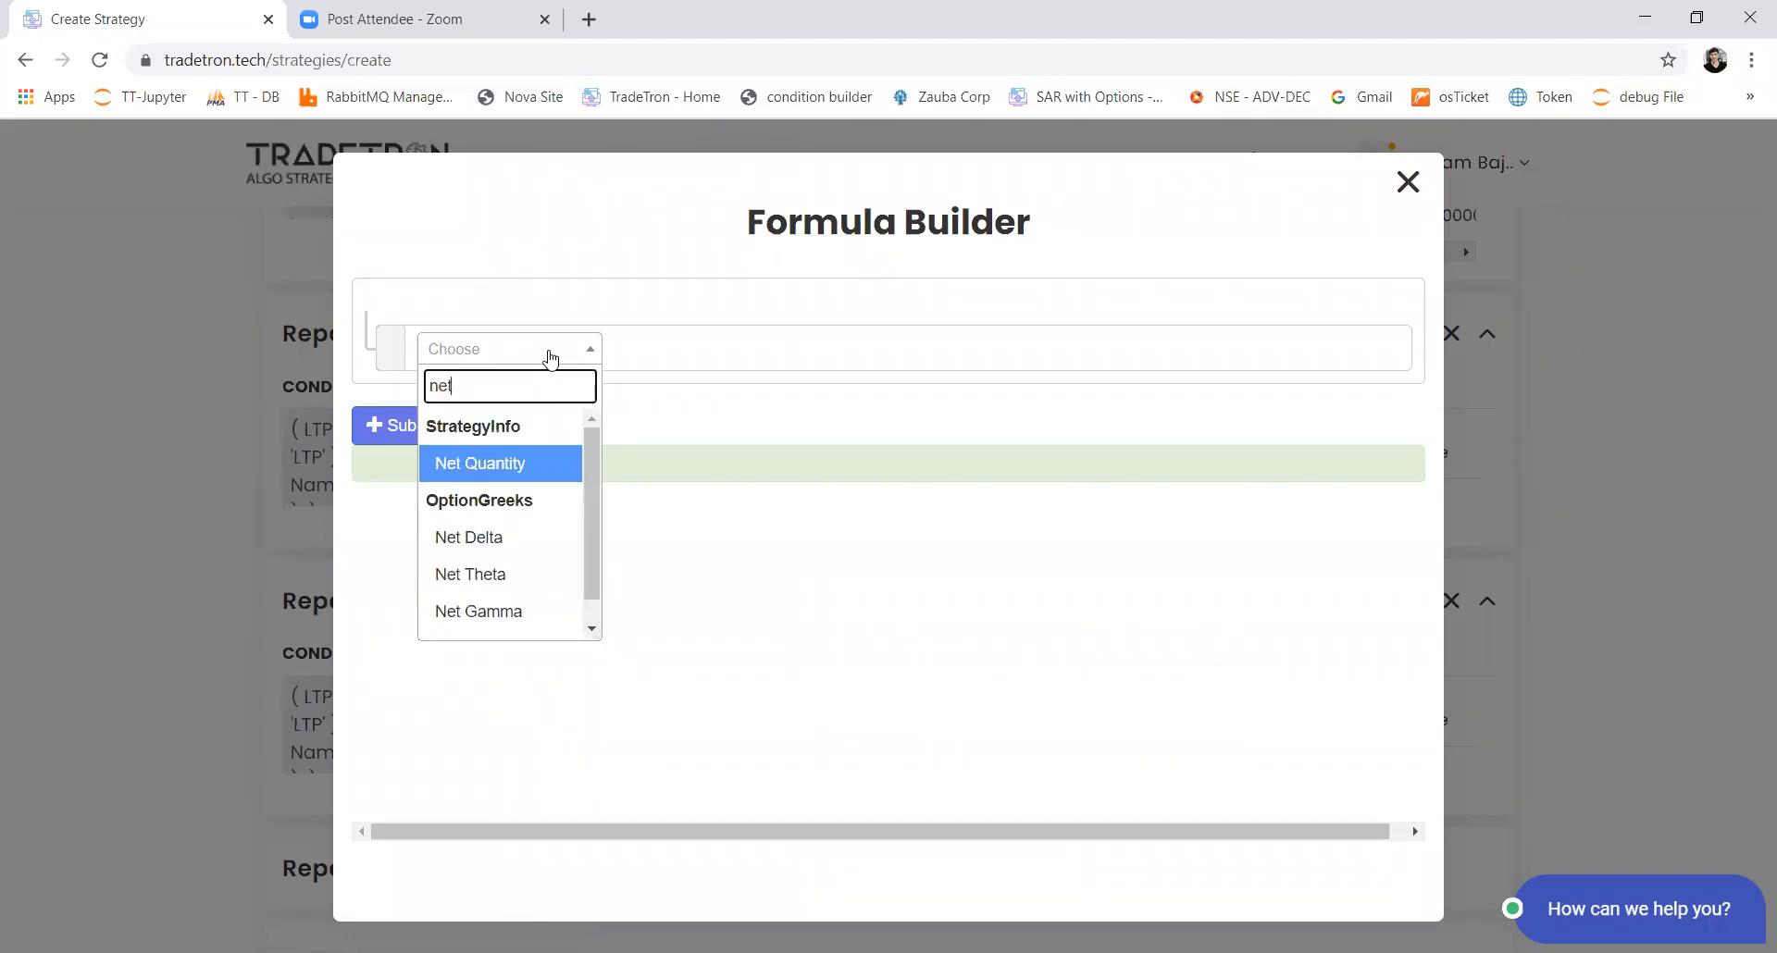
pyautogui.press('Return')
# Step: Multiply Net Quantity by Number 2 in the sell position's quantity formula
pyautogui.press('Return')
pyautogui.click(552, 359)
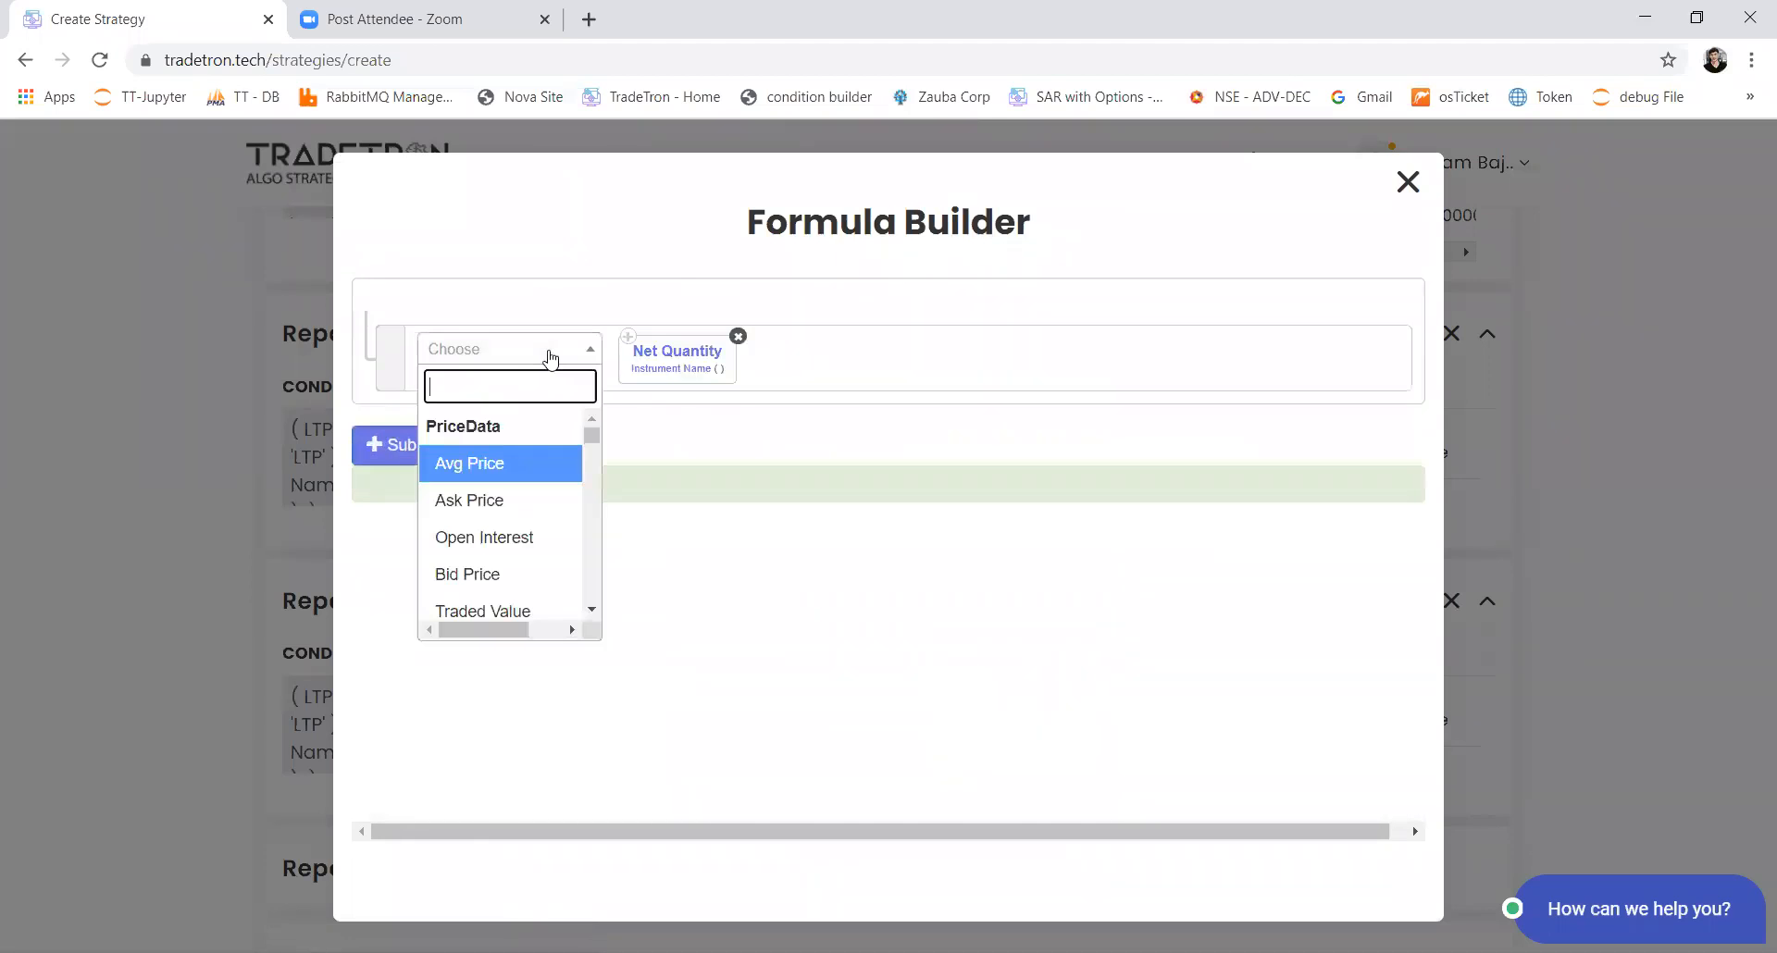
pyautogui.write('*')
pyautogui.press('Return')
pyautogui.click(551, 358)
pyautogui.write('num')
pyautogui.press('Return')
pyautogui.write('2')
# Step: Set the Net Quantity instrument in the sell quantity formula to exchange NSE and the custom stock list
pyautogui.press('Return')
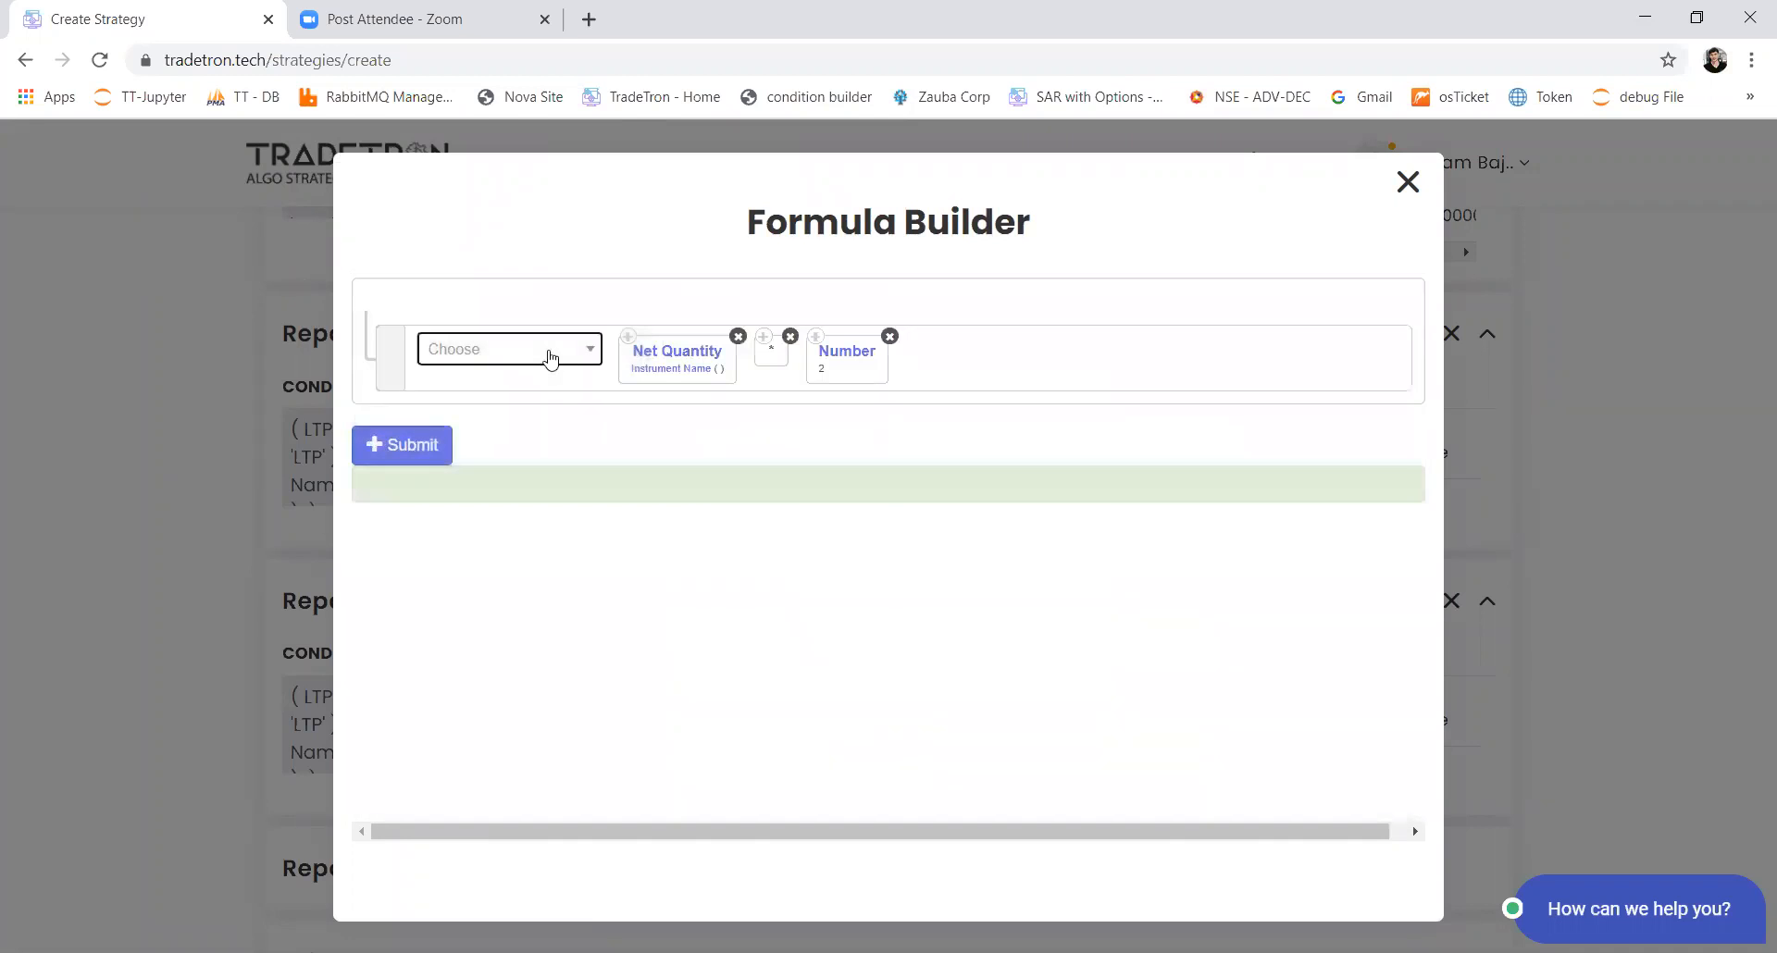
pyautogui.click(650, 375)
pyautogui.write('nse')
pyautogui.press('Return')
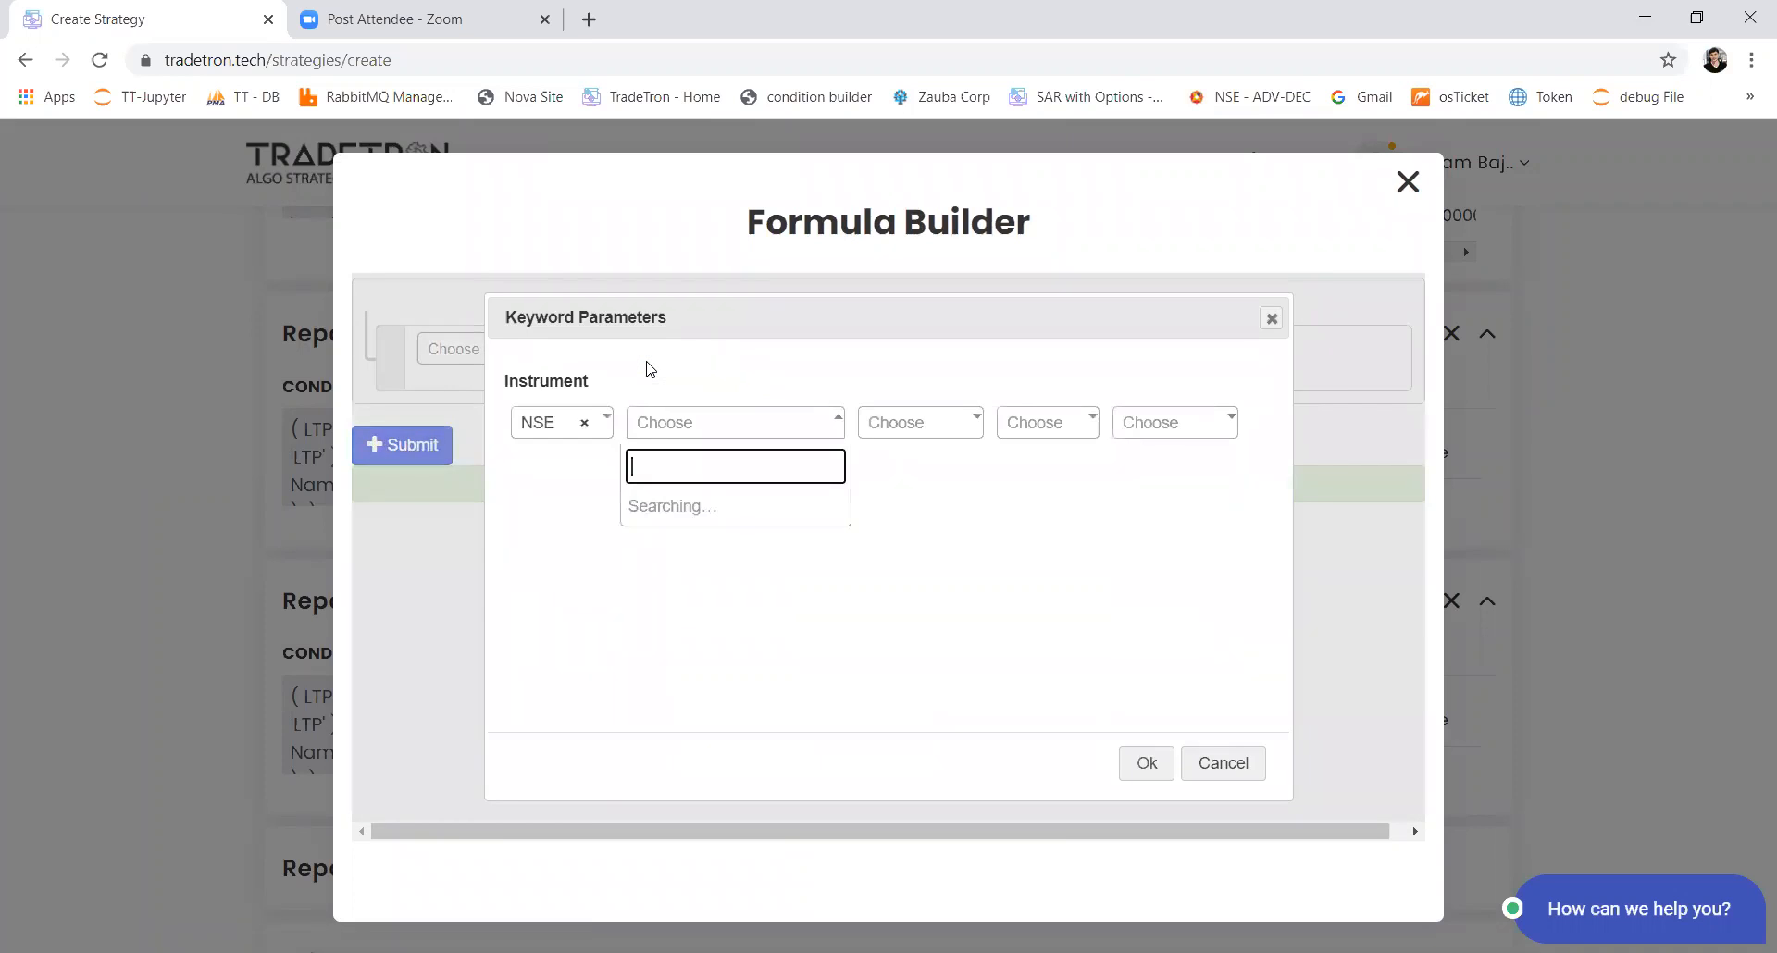
pyautogui.write('list')
pyautogui.press('Down')
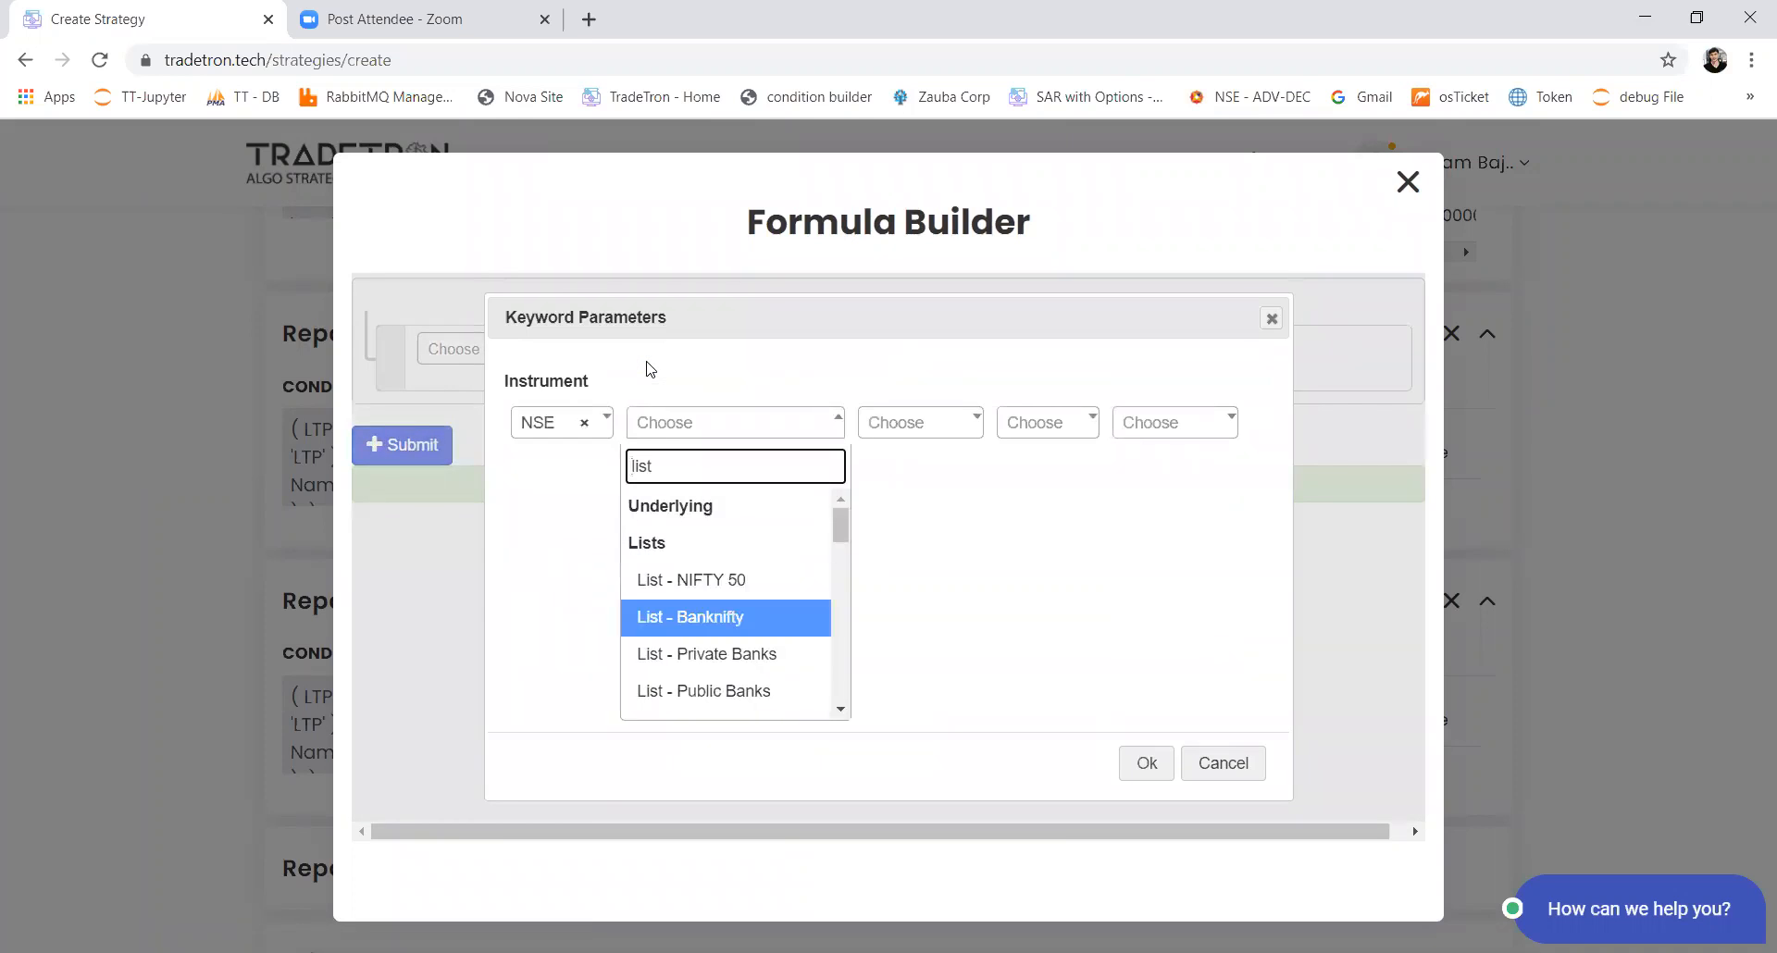
pyautogui.press('Down')
pyautogui.press('Down')
pyautogui.press('Down')
pyautogui.press('Down')
pyautogui.press('Down')
pyautogui.press('Down')
pyautogui.press('Down')
pyautogui.press('Down')
pyautogui.press('Down')
pyautogui.press('Down')
pyautogui.press('Down')
pyautogui.press('Down')
pyautogui.press('Return')
pyautogui.press('Tab')
pyautogui.press('Return')
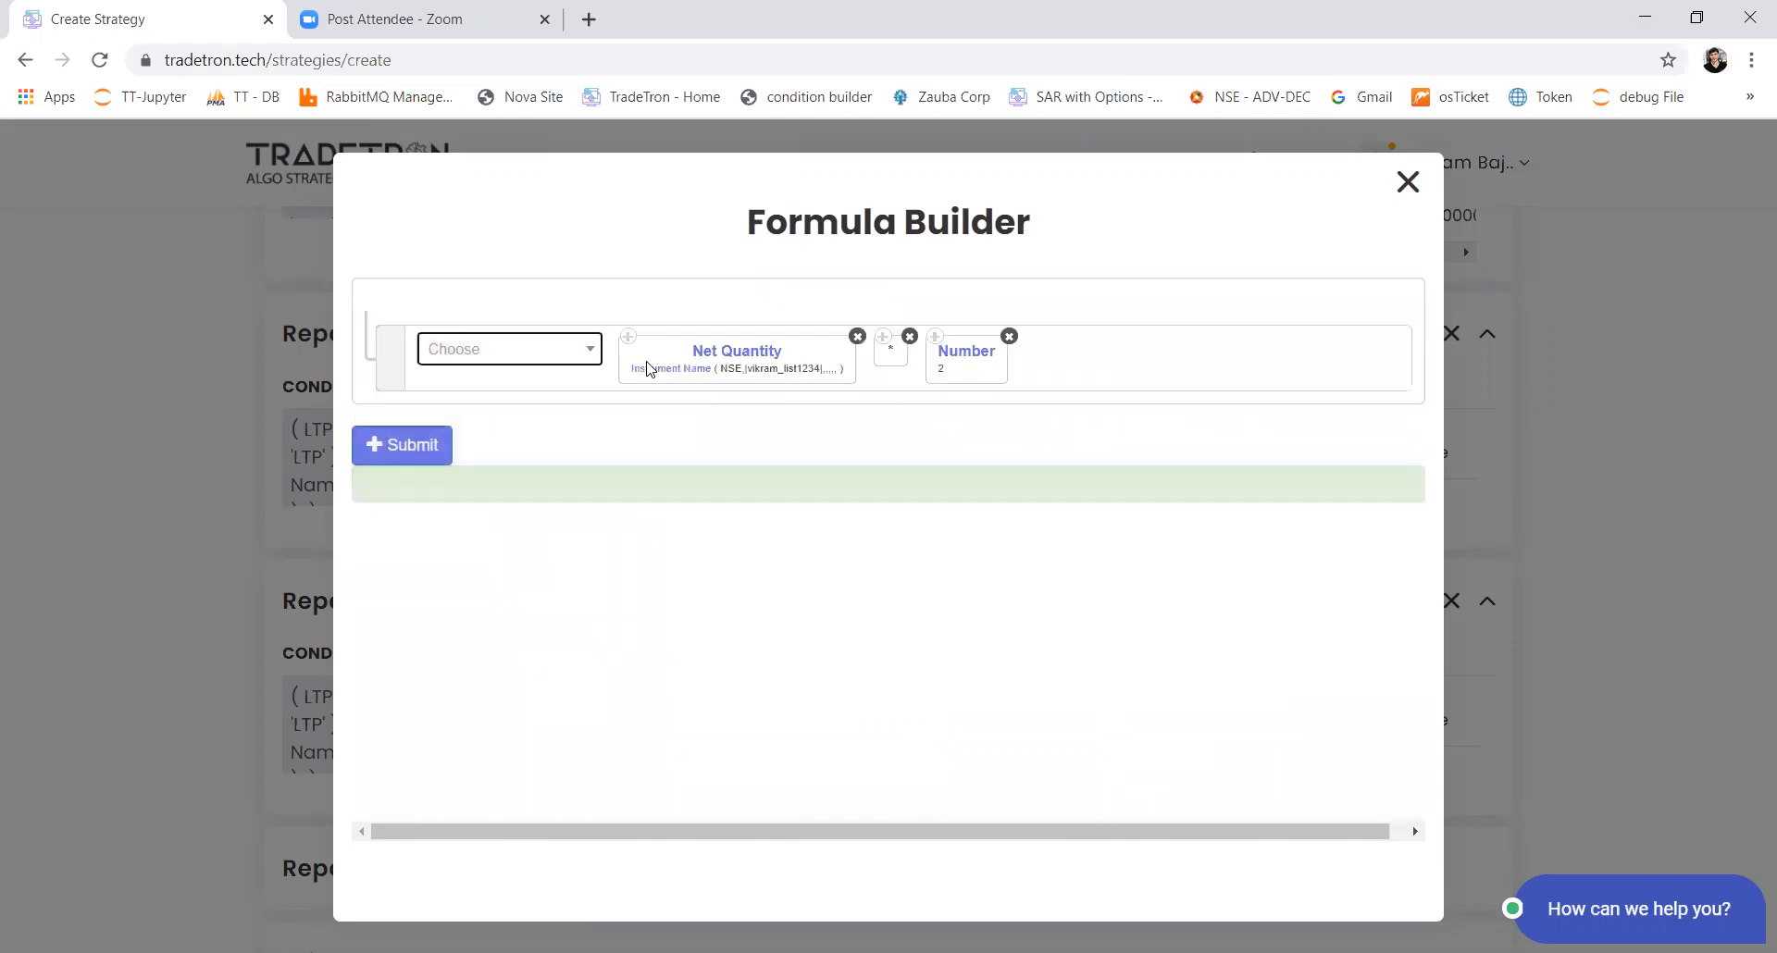
# Step: Submit the sell quantity formula and add the Sell position to Set 2's first Repair Continuous block
pyautogui.click(415, 451)
pyautogui.click(736, 811)
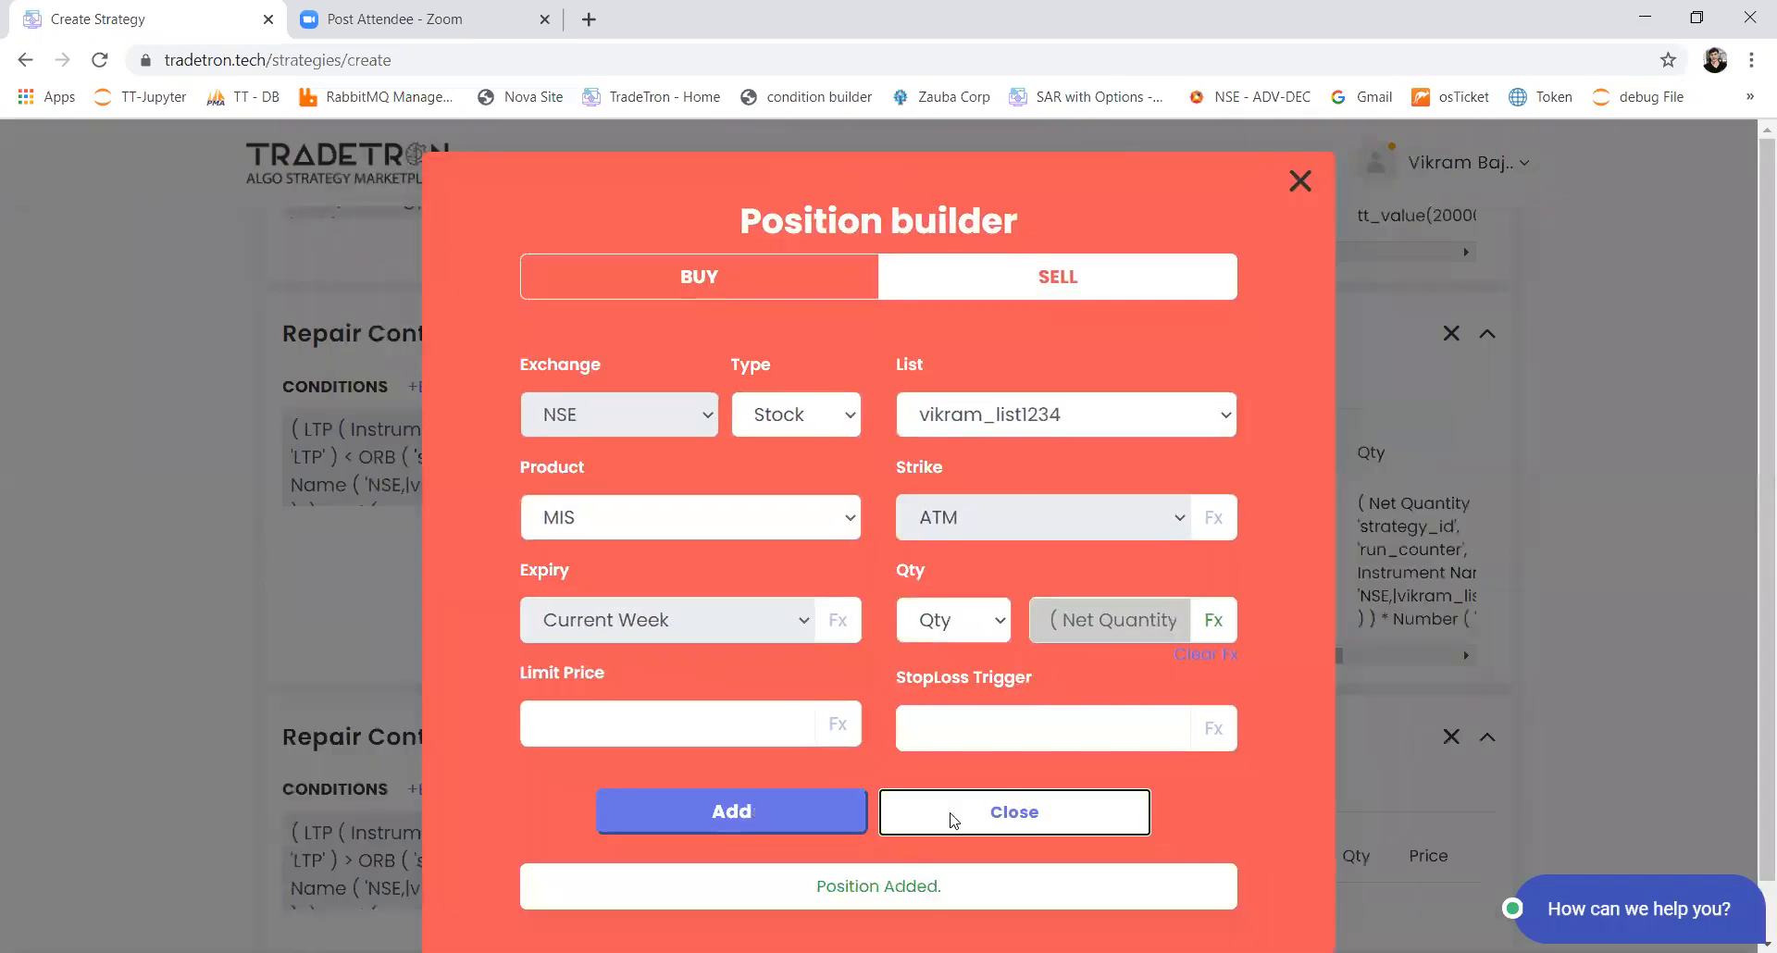
pyautogui.click(954, 820)
# Step: Start a Buy position with product MIS in Set 2's second Repair Continuous block
pyautogui.scroll(-5, 953, 770)
pyautogui.click(942, 366)
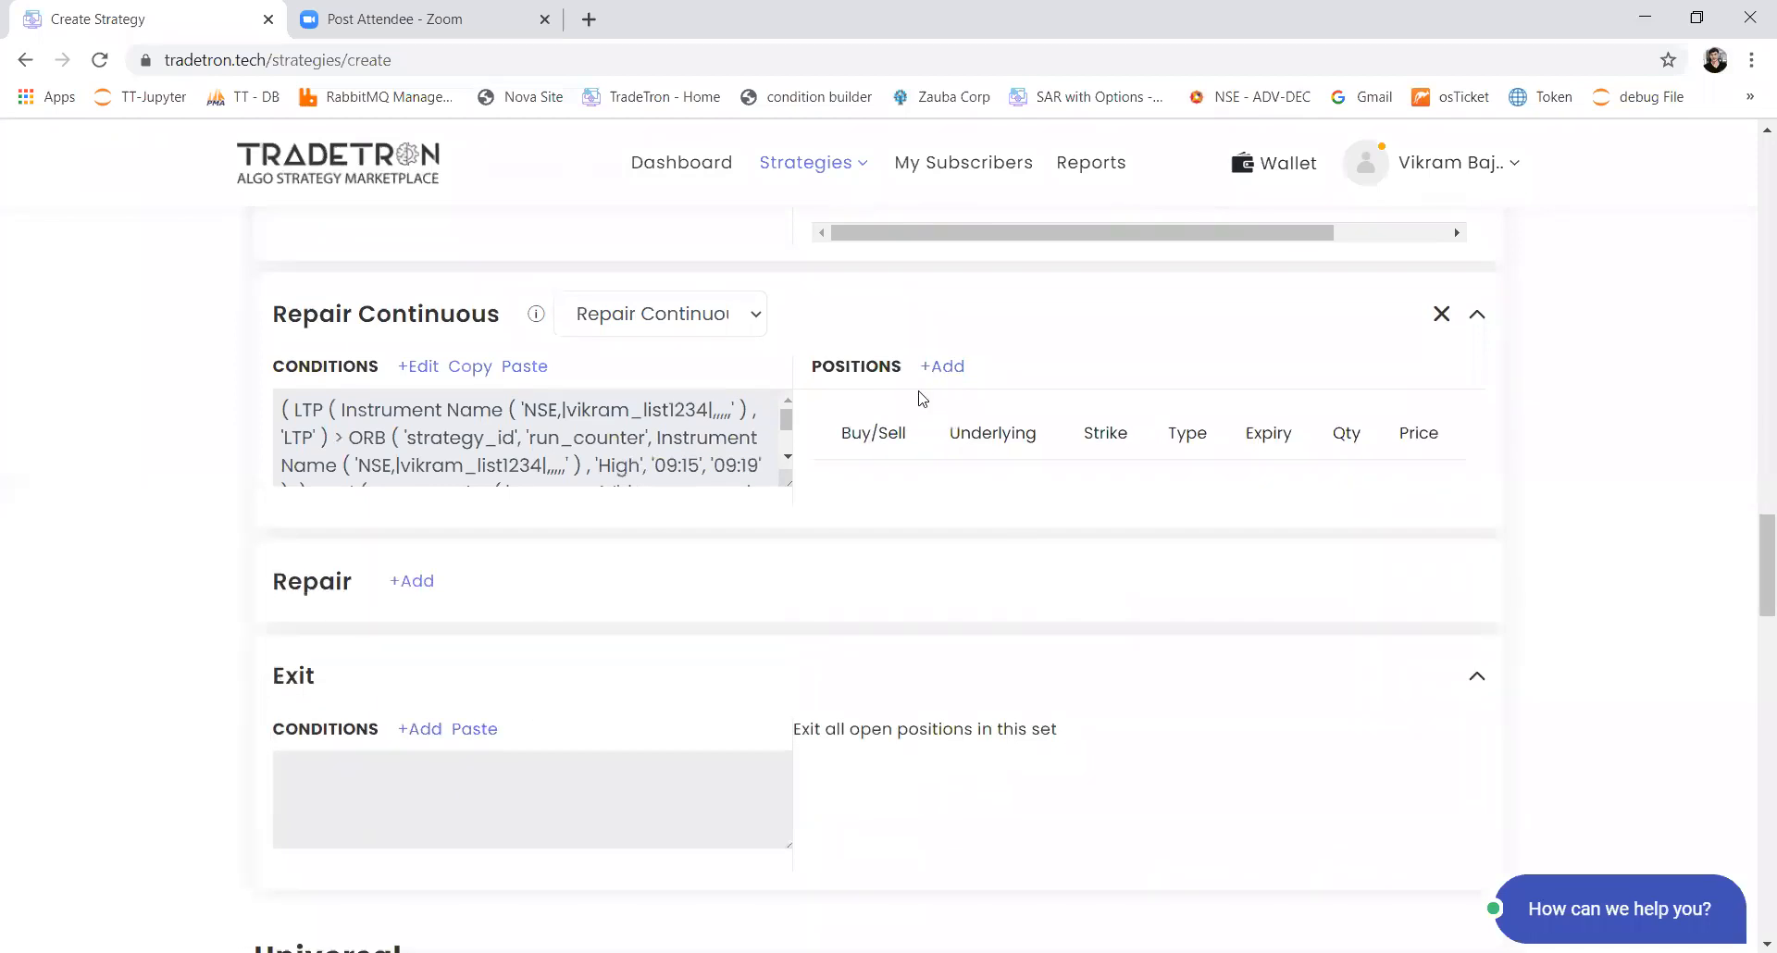
pyautogui.click(831, 532)
pyautogui.click(815, 584)
pyautogui.click(964, 630)
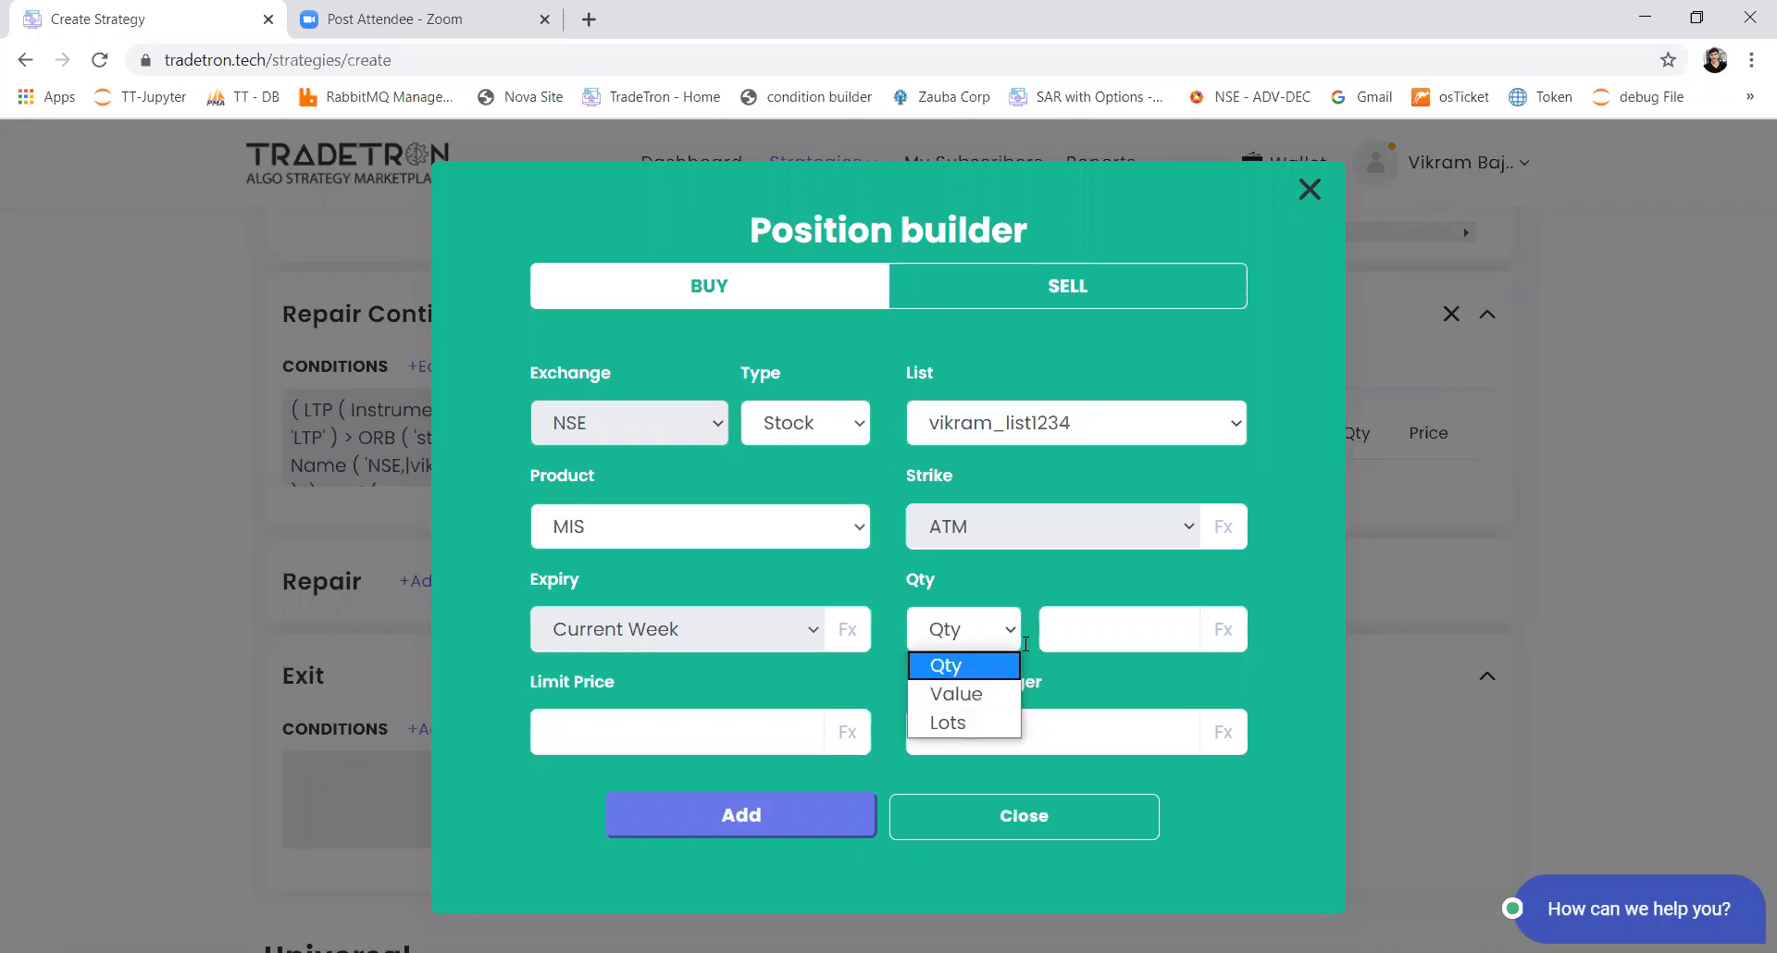
# Step: Insert the Net Quantity keyword with Instrument Name into the buy position's quantity formula
pyautogui.click(1260, 632)
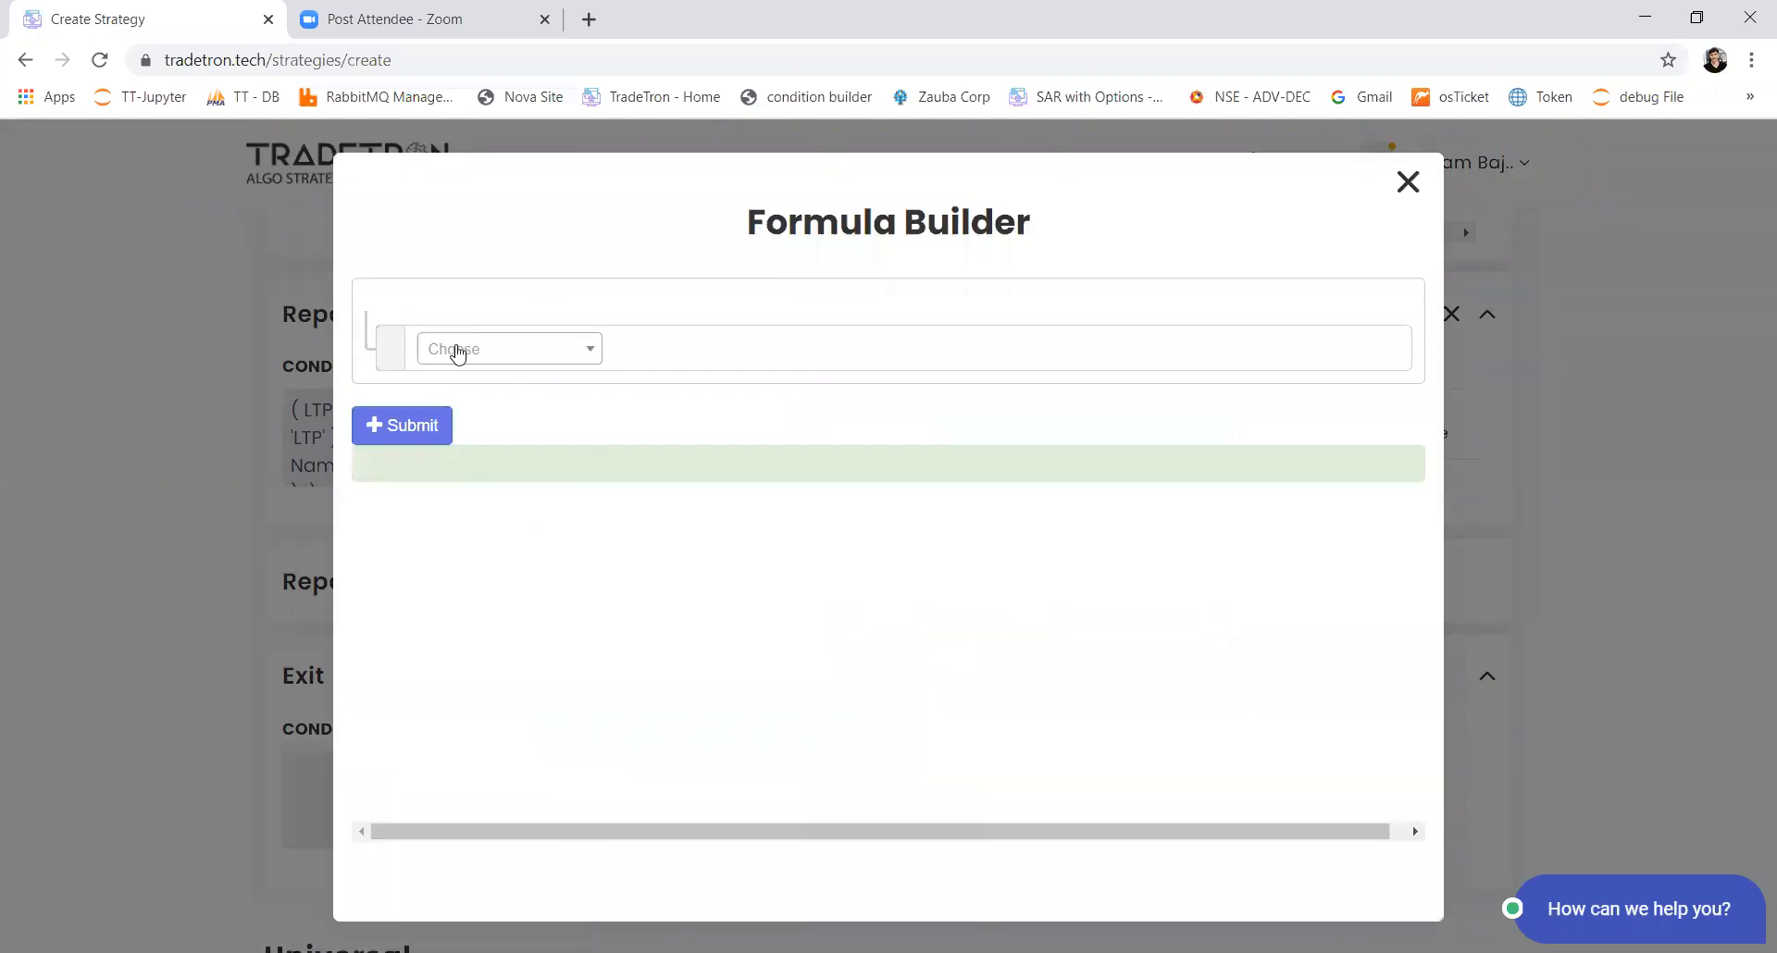
pyautogui.click(456, 349)
pyautogui.write('net')
pyautogui.press('Return')
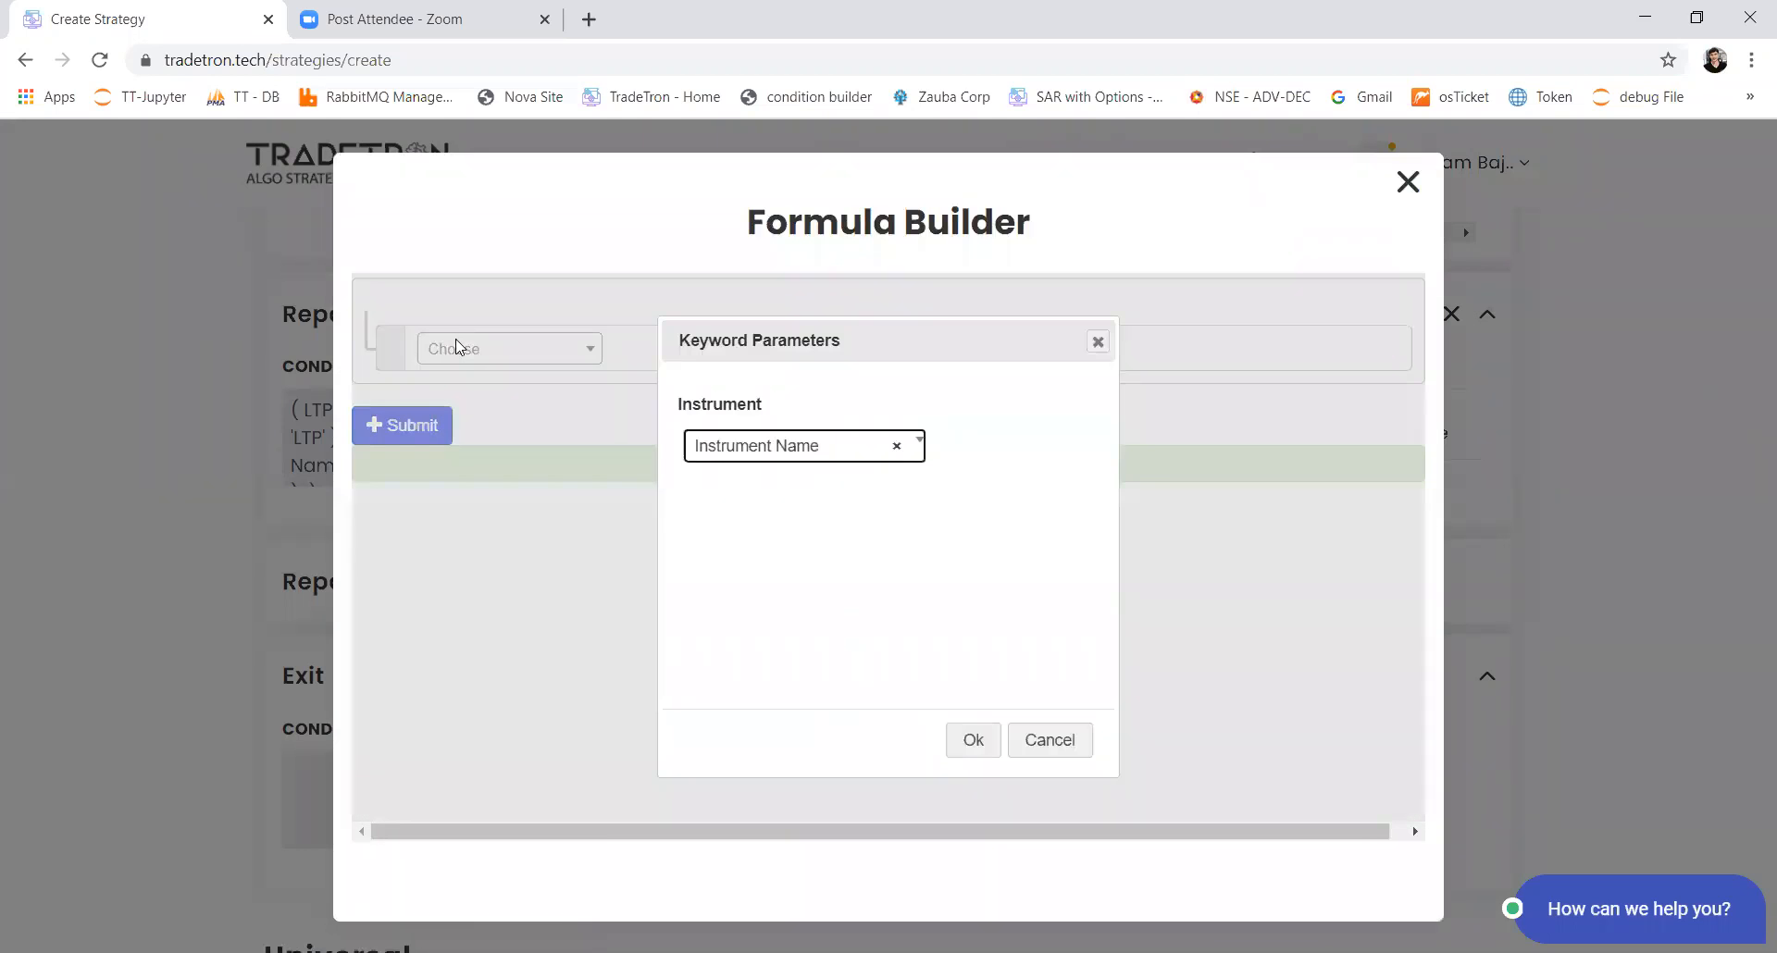
pyautogui.press('Return')
# Step: Multiply Net Quantity by Number 2 in the formula for the Set 2 buy position's quantity
pyautogui.click(459, 349)
pyautogui.write('*')
pyautogui.press('Return')
pyautogui.click(458, 349)
pyautogui.write('num')
pyautogui.press('Return')
pyautogui.write('2')
pyautogui.press('Return')
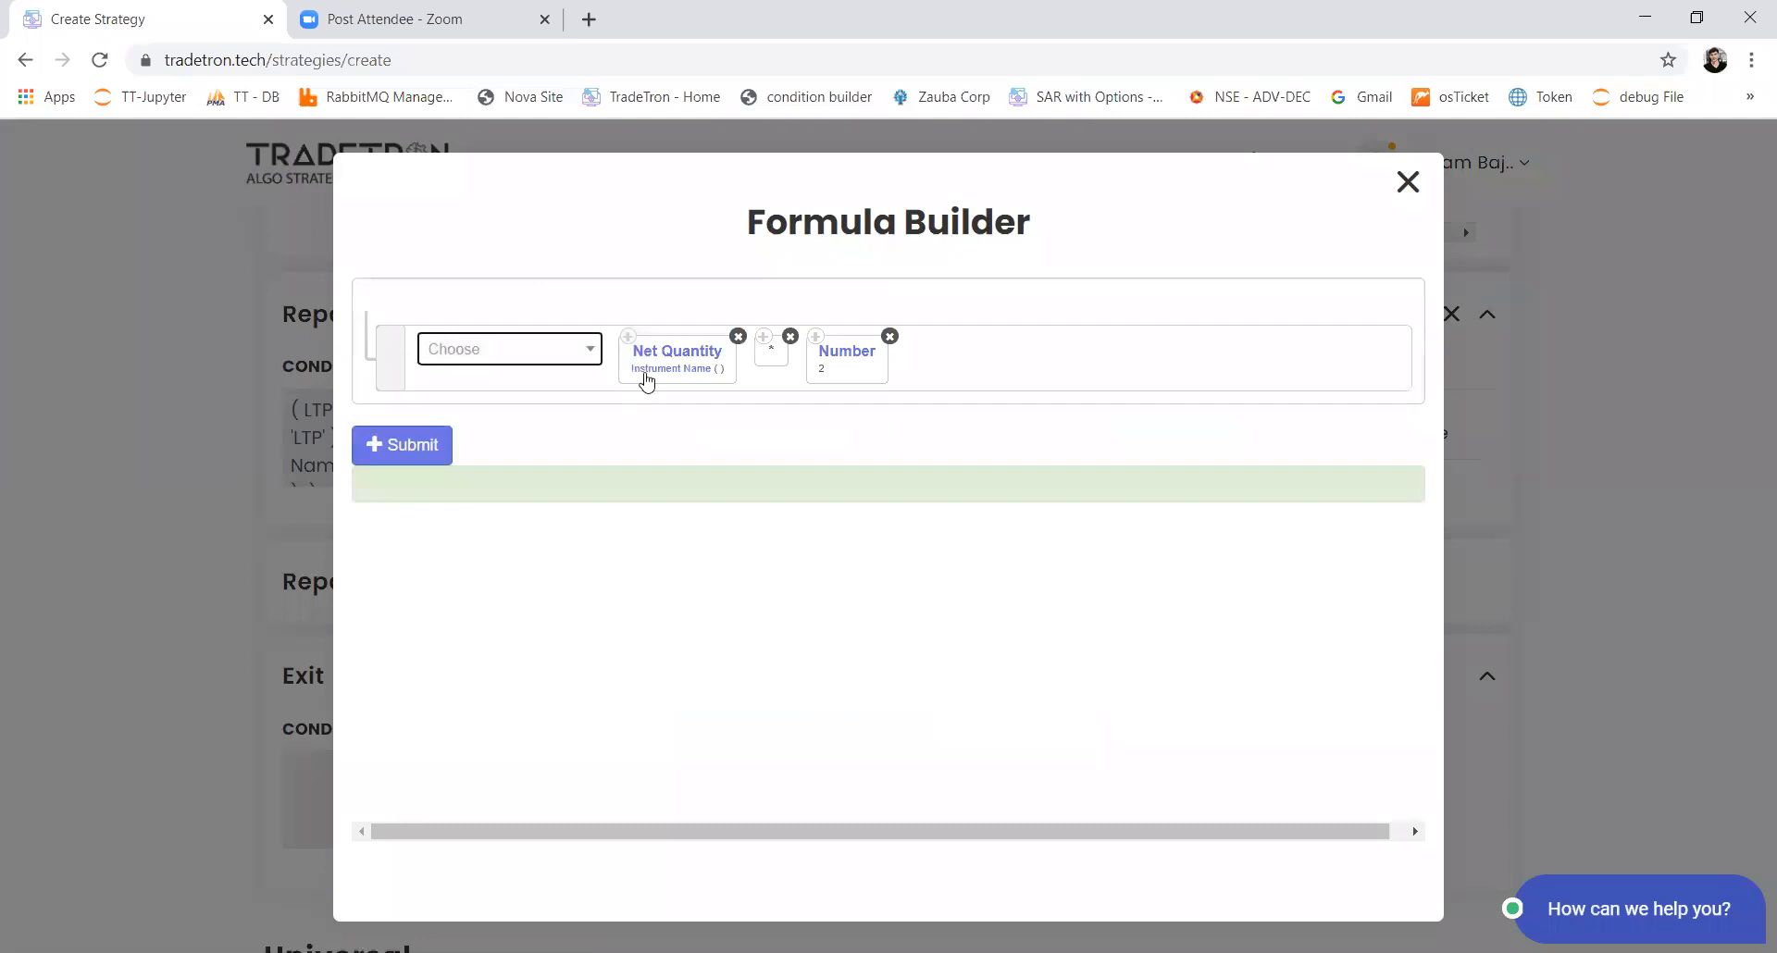
# Step: Set the Net Quantity instrument in the Set 2 buy quantity formula to exchange NSE and the custom stock list
pyautogui.click(647, 374)
pyautogui.press('Return')
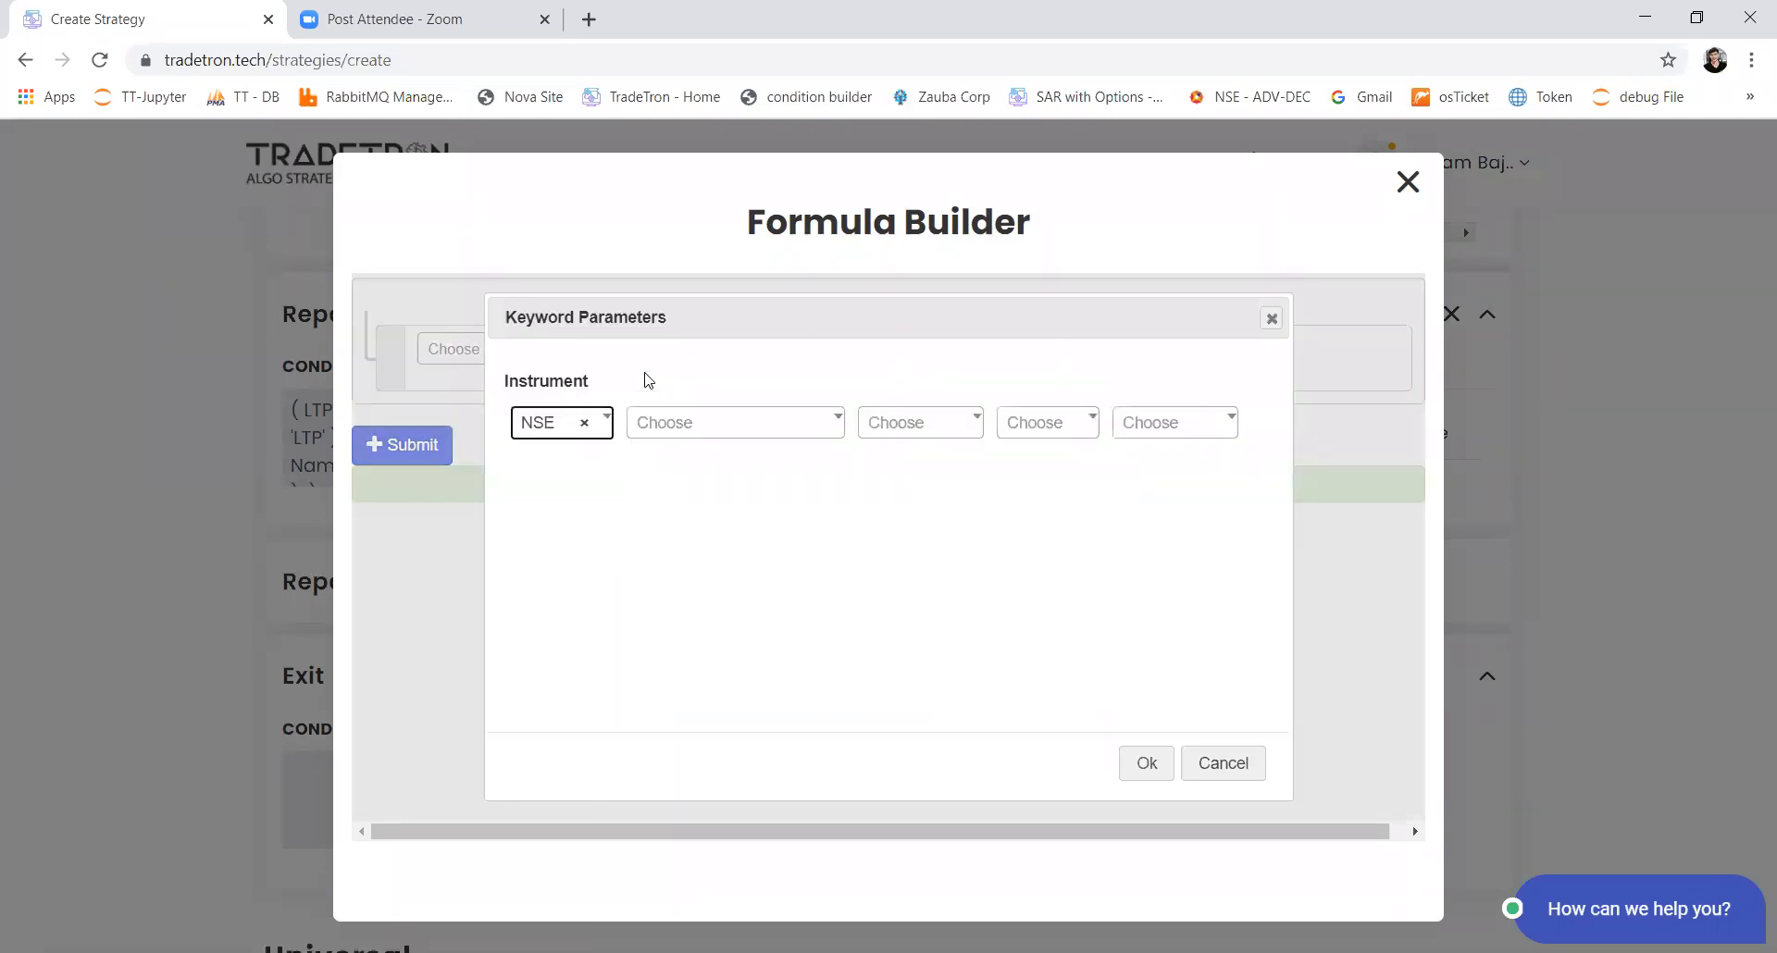
pyautogui.press('Tab')
pyautogui.write('nudr')
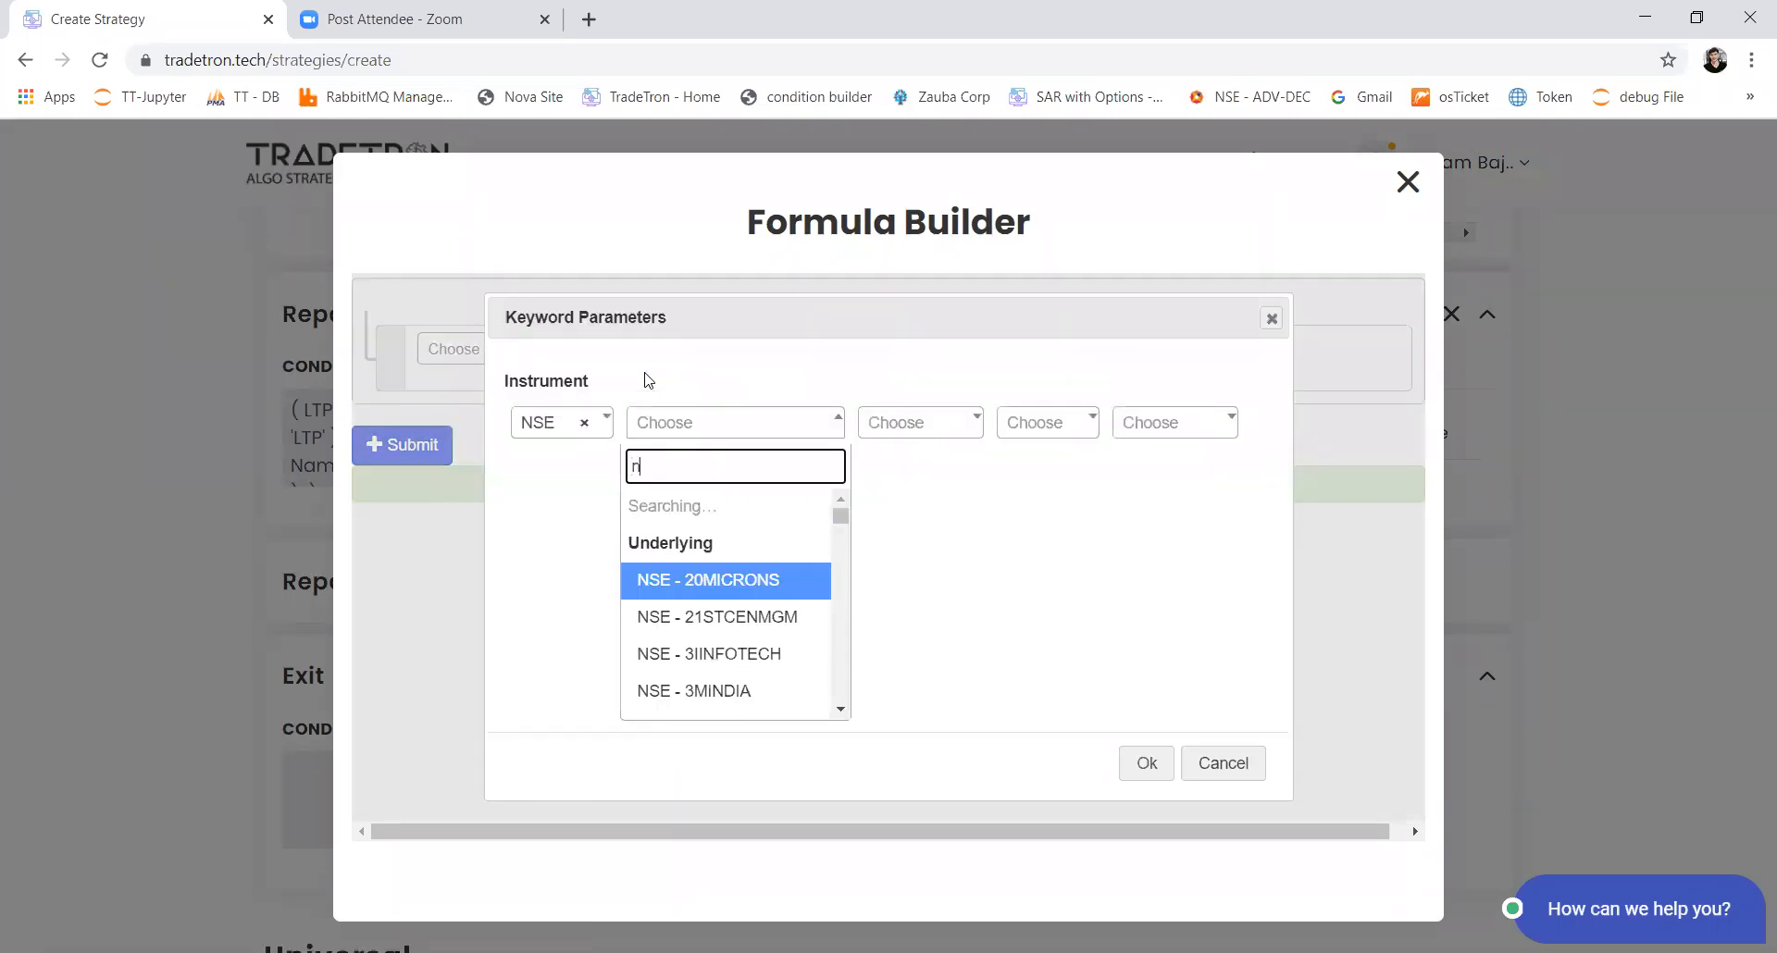
pyautogui.press('BackSpace')
pyautogui.press('BackSpace')
pyautogui.press('BackSpace')
pyautogui.press('BackSpace')
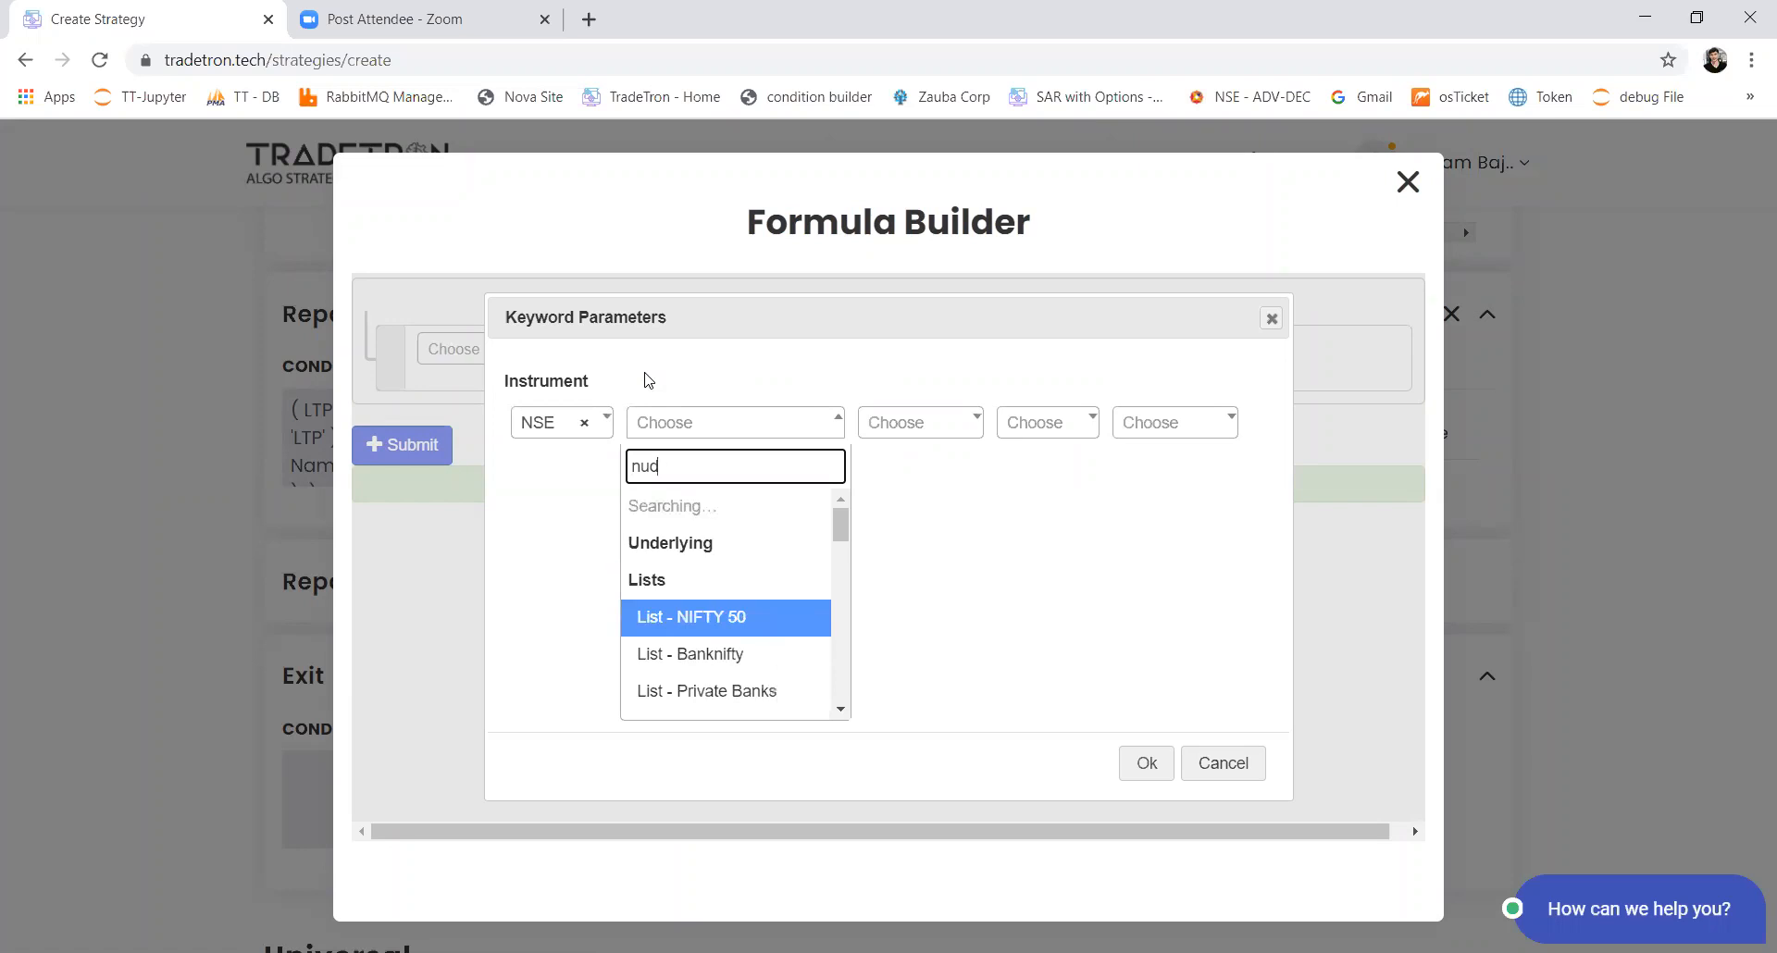
pyautogui.write('list')
pyautogui.press('Down')
pyautogui.press('Down')
pyautogui.press('Down')
pyautogui.press('Down')
pyautogui.press('Down')
pyautogui.press('Down')
pyautogui.press('Down')
pyautogui.press('Down')
pyautogui.press('Down')
pyautogui.press('Down')
pyautogui.press('Down')
pyautogui.press('Down')
pyautogui.press('Down')
pyautogui.press('Down')
pyautogui.press('Down')
pyautogui.press('Down')
pyautogui.press('Down')
pyautogui.press('Down')
pyautogui.press('Down')
pyautogui.press('Down')
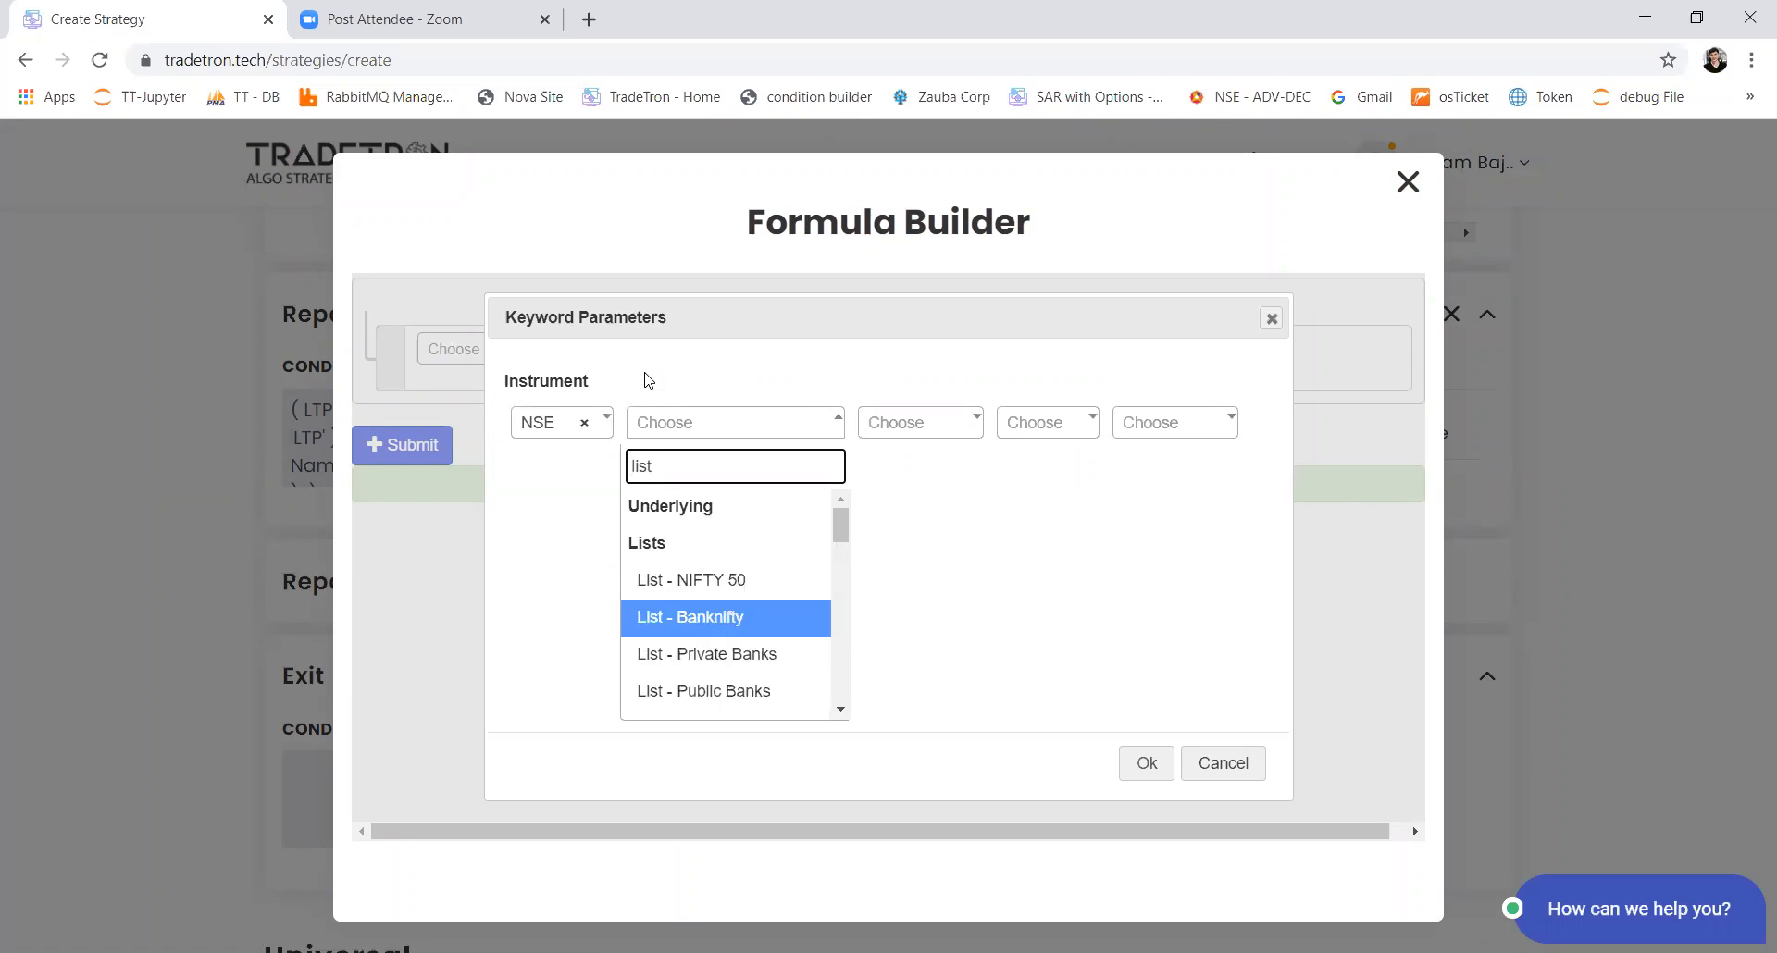
pyautogui.press('Return')
pyautogui.press('Tab')
pyautogui.press('Tab')
pyautogui.press('Tab')
pyautogui.press('Return')
# Step: Submit the buy quantity formula and add the Buy position to Set 2's second Repair Continuous block
pyautogui.click(429, 459)
pyautogui.click(734, 814)
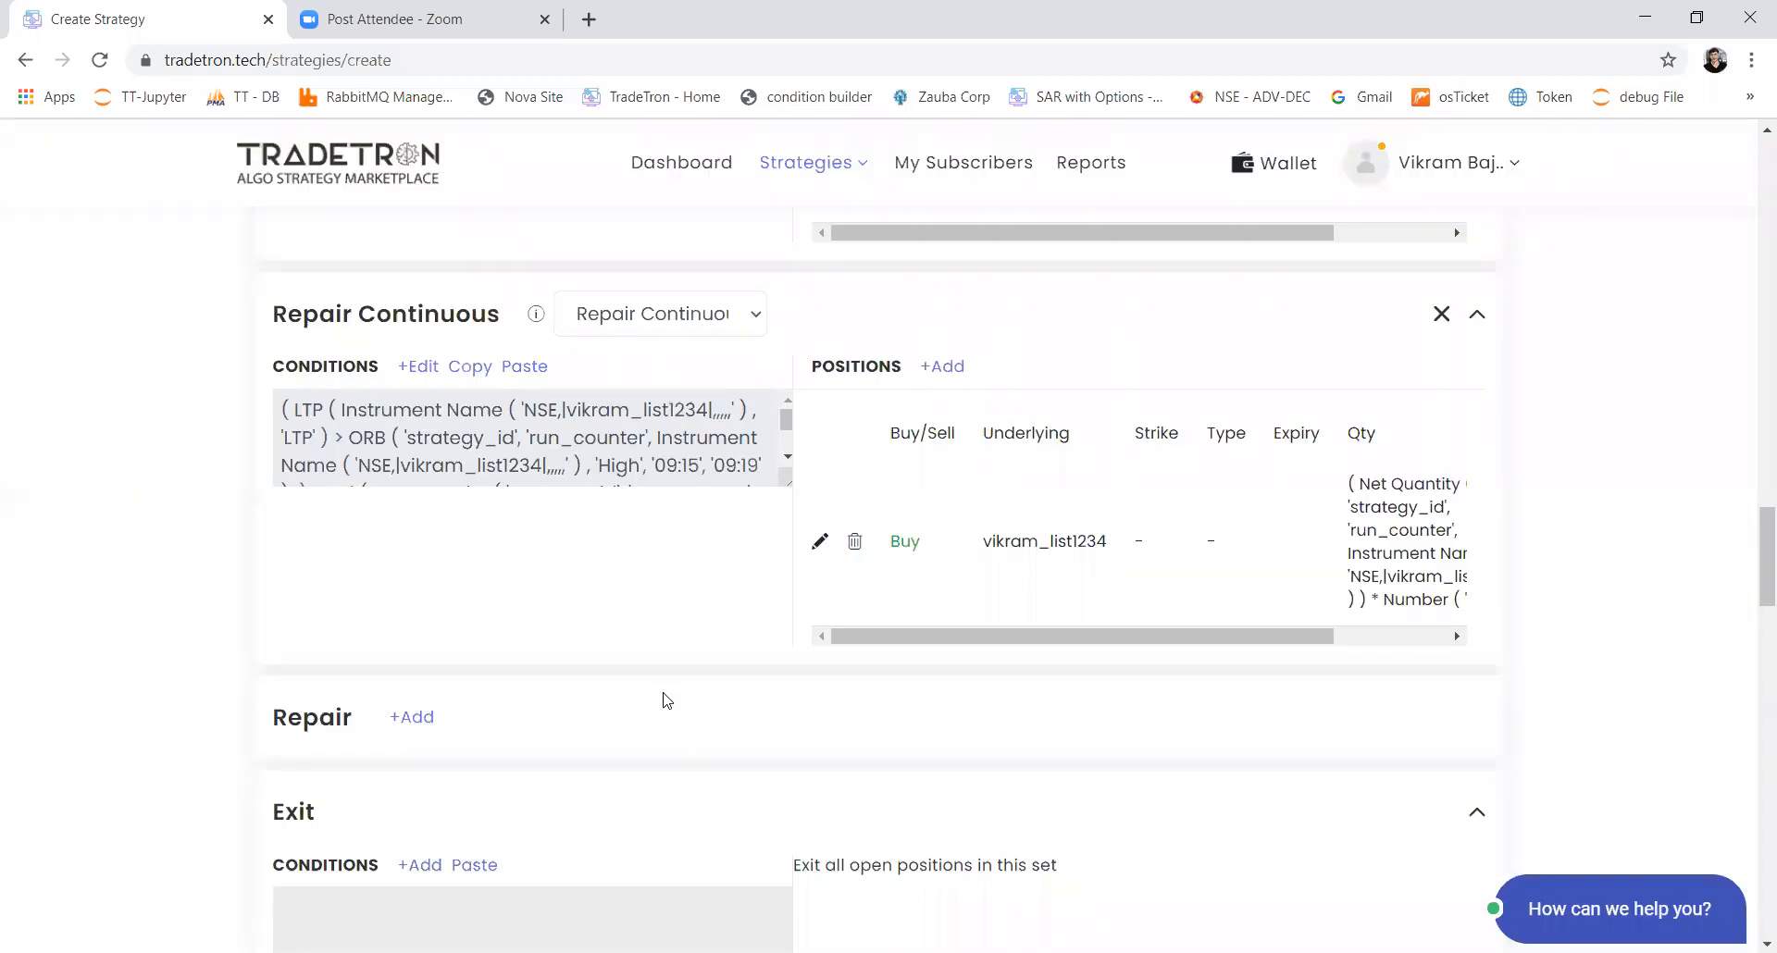
# Step: Start a condition for the Universal Exit with the Time keyword set to exchange NSE
pyautogui.scroll(-10, 388, 413)
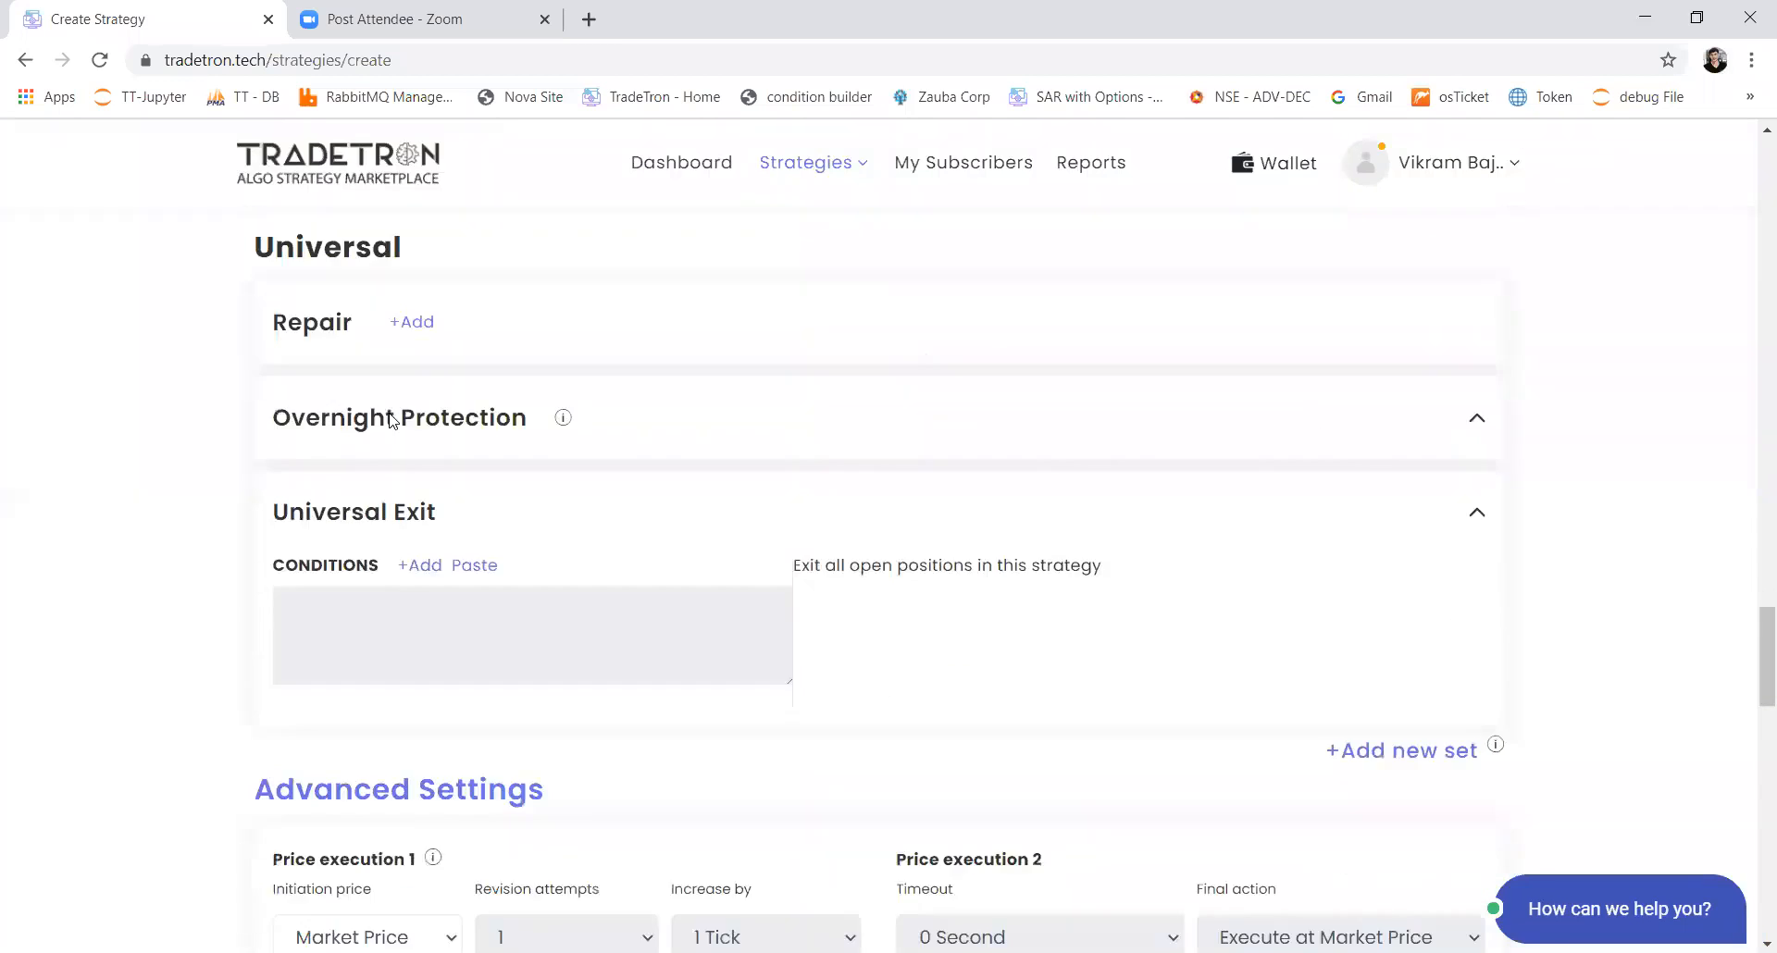
pyautogui.click(430, 448)
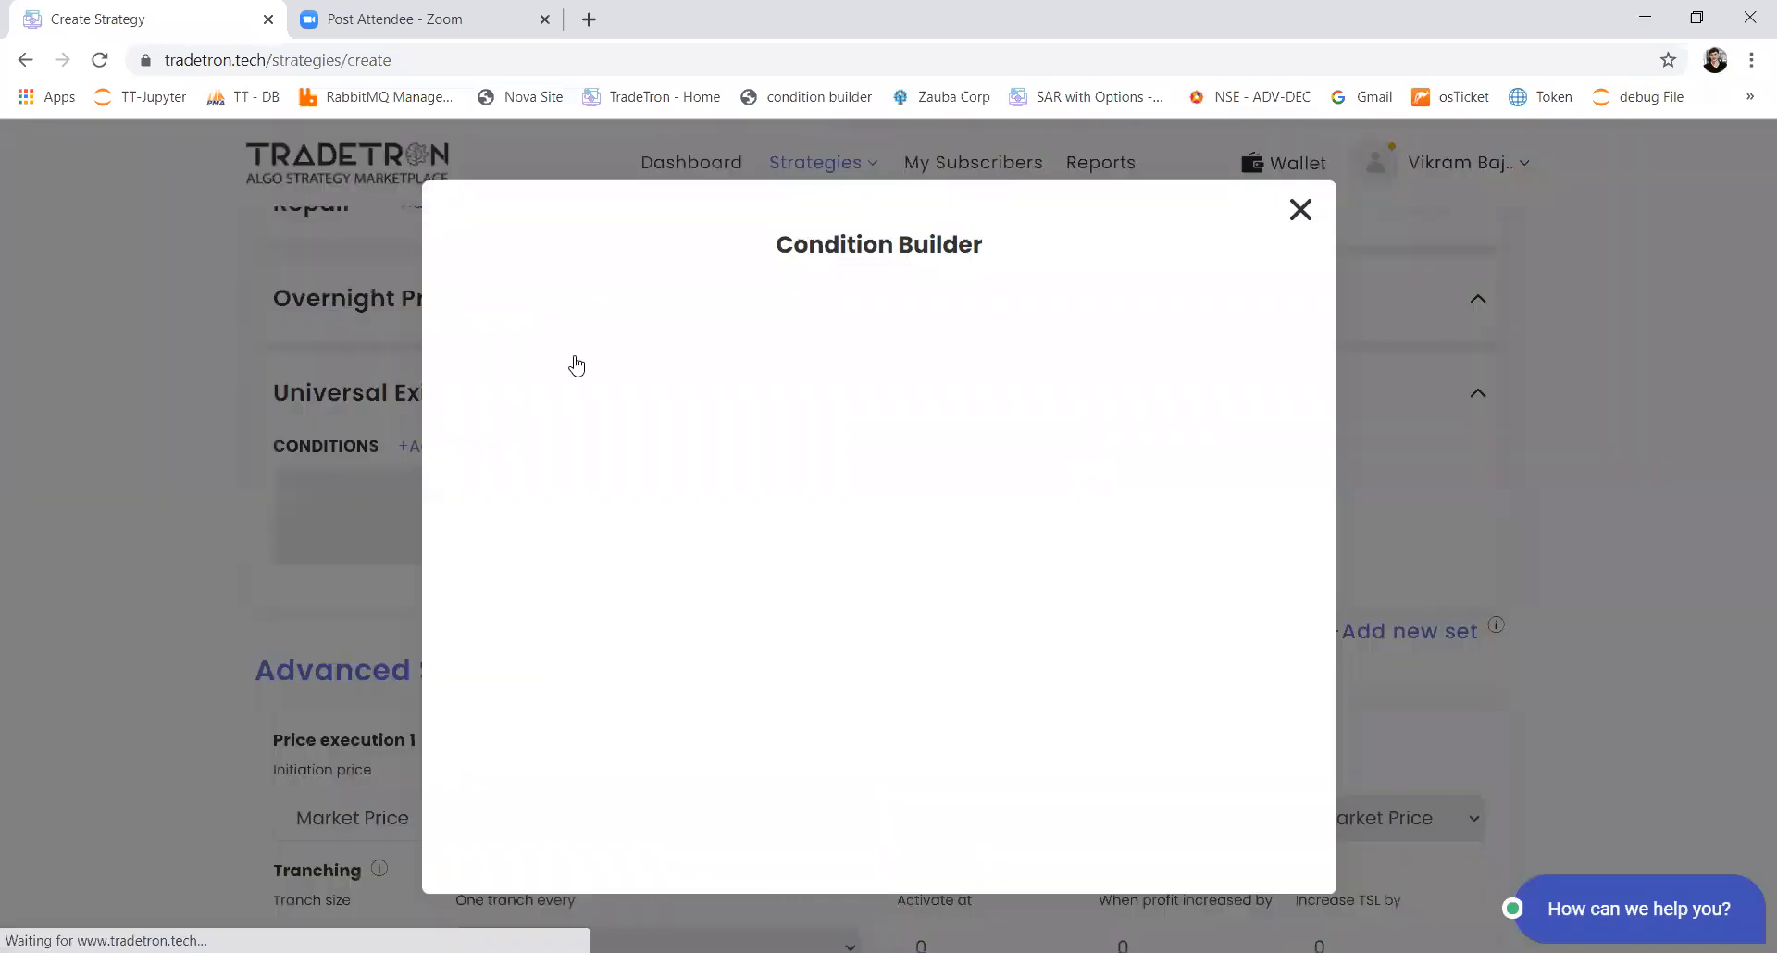
pyautogui.click(577, 366)
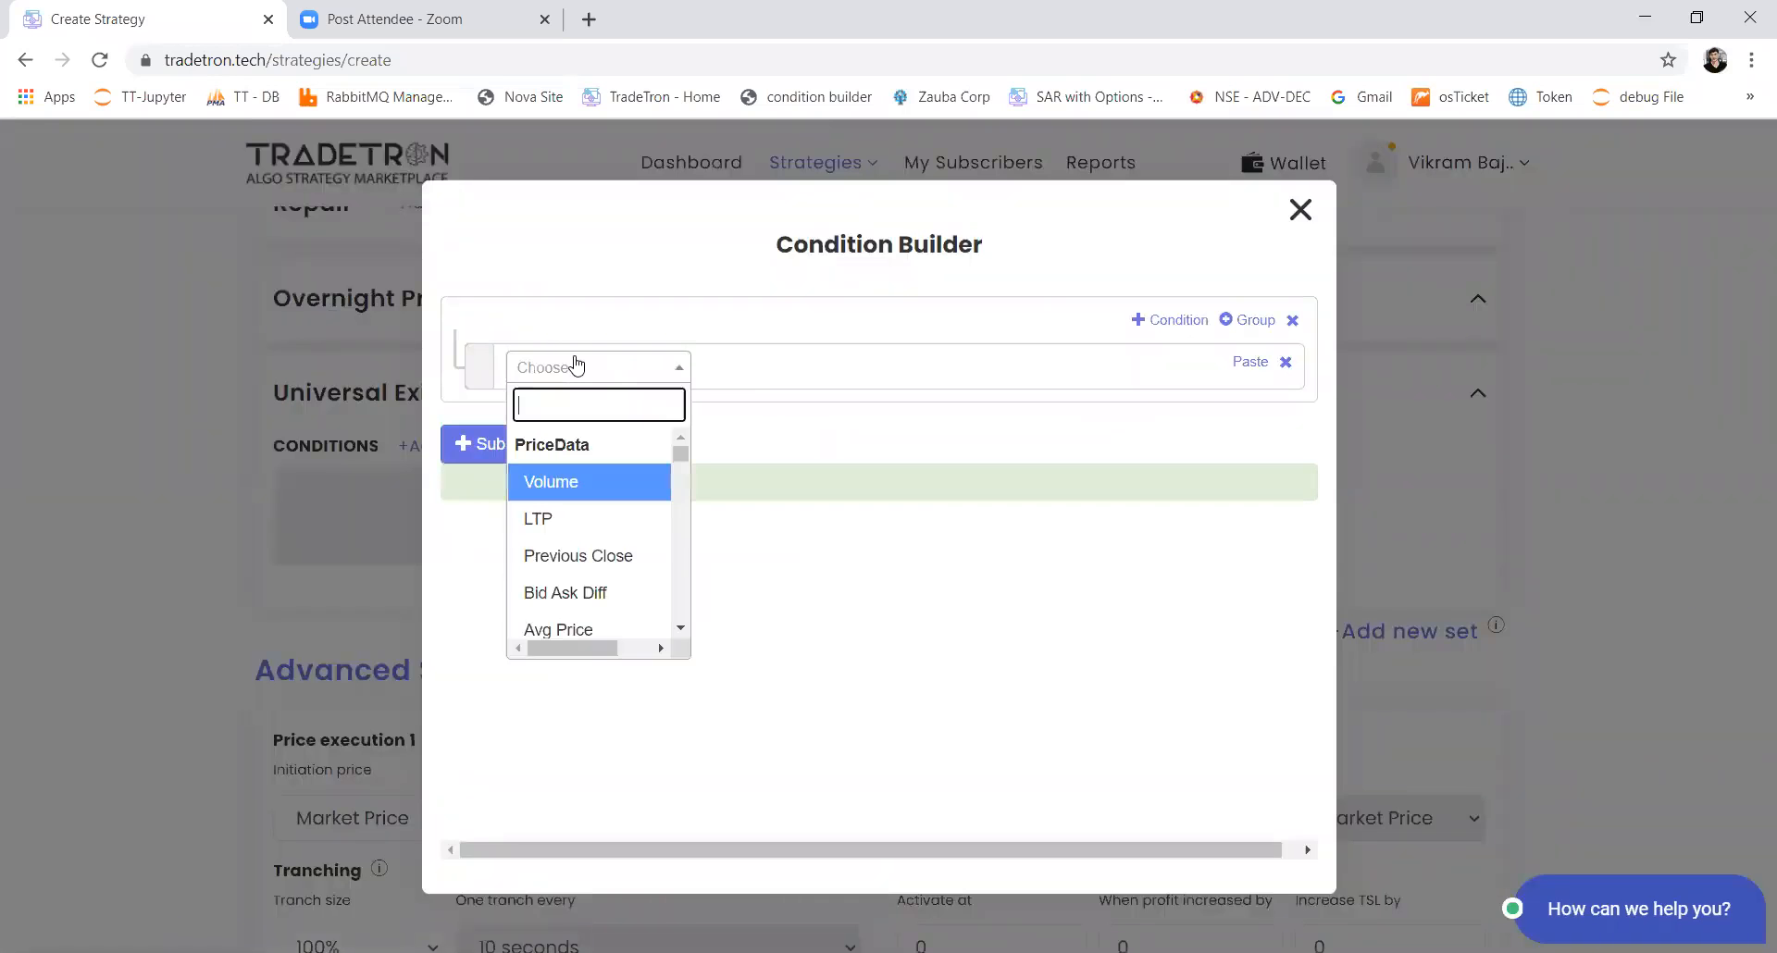
pyautogui.write('tim')
pyautogui.press('Return')
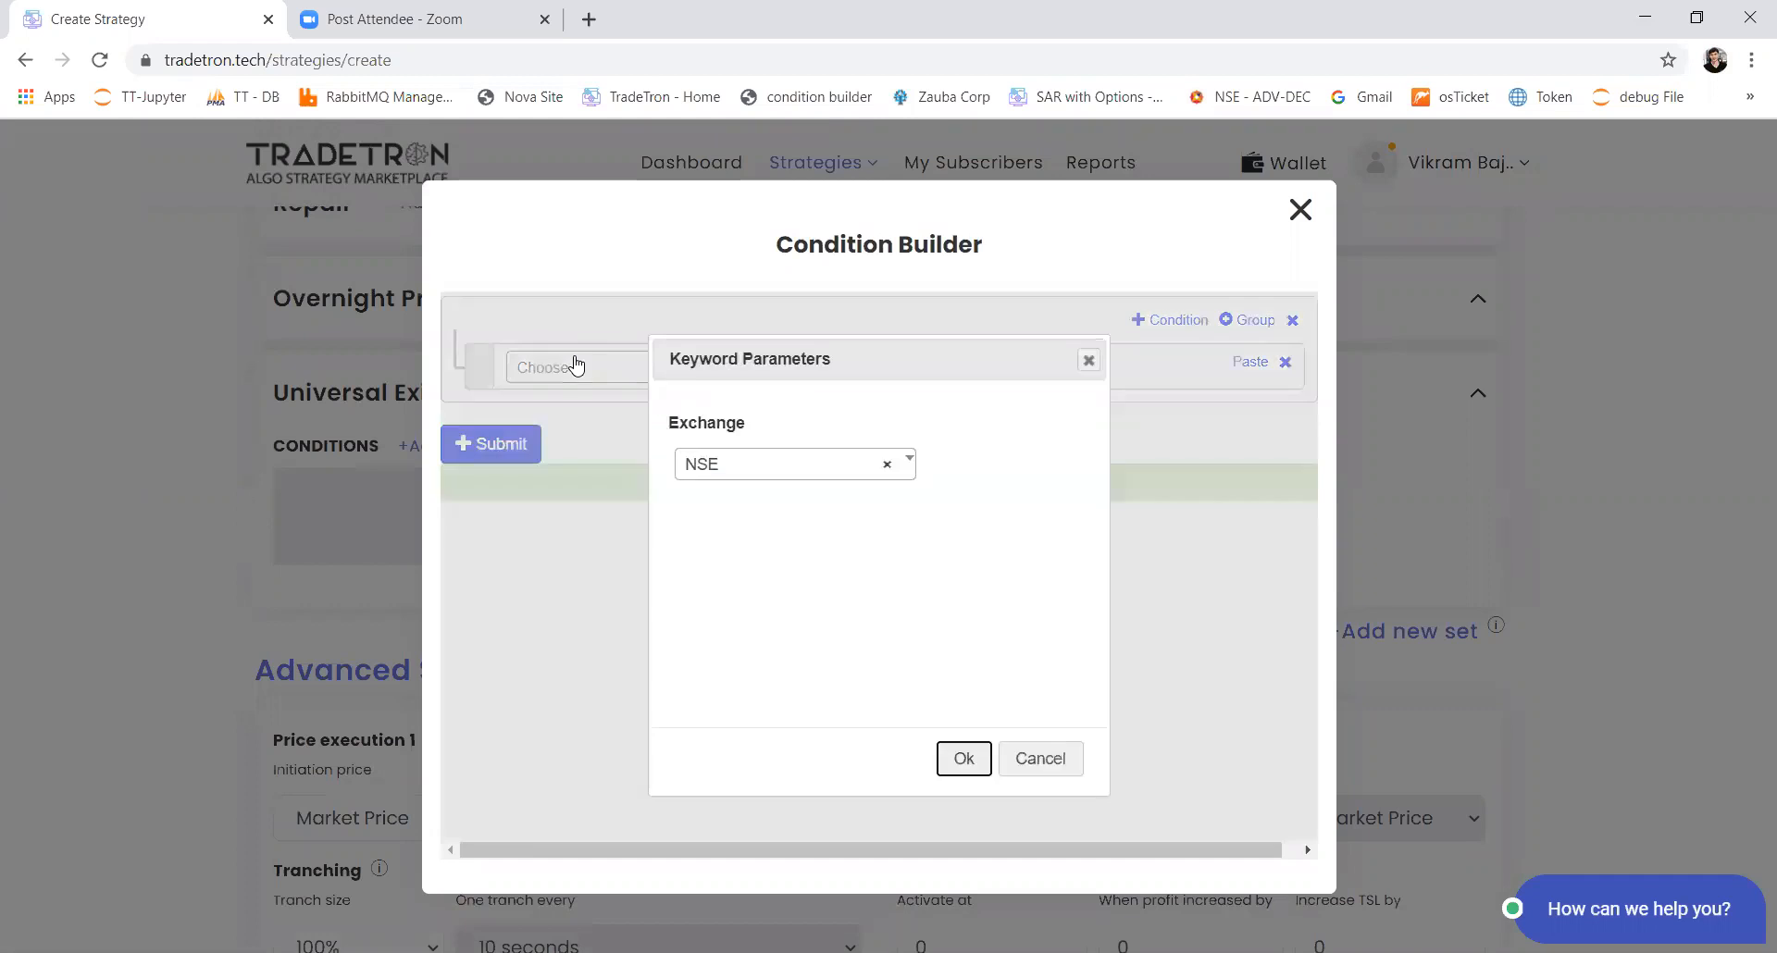
pyautogui.press('Return')
# Step: Complete the first Universal Exit condition so that Time is greater than (>) Number 1510
pyautogui.click(577, 366)
pyautogui.write('>')
pyautogui.press('Return')
pyautogui.click(577, 365)
pyautogui.write('numb')
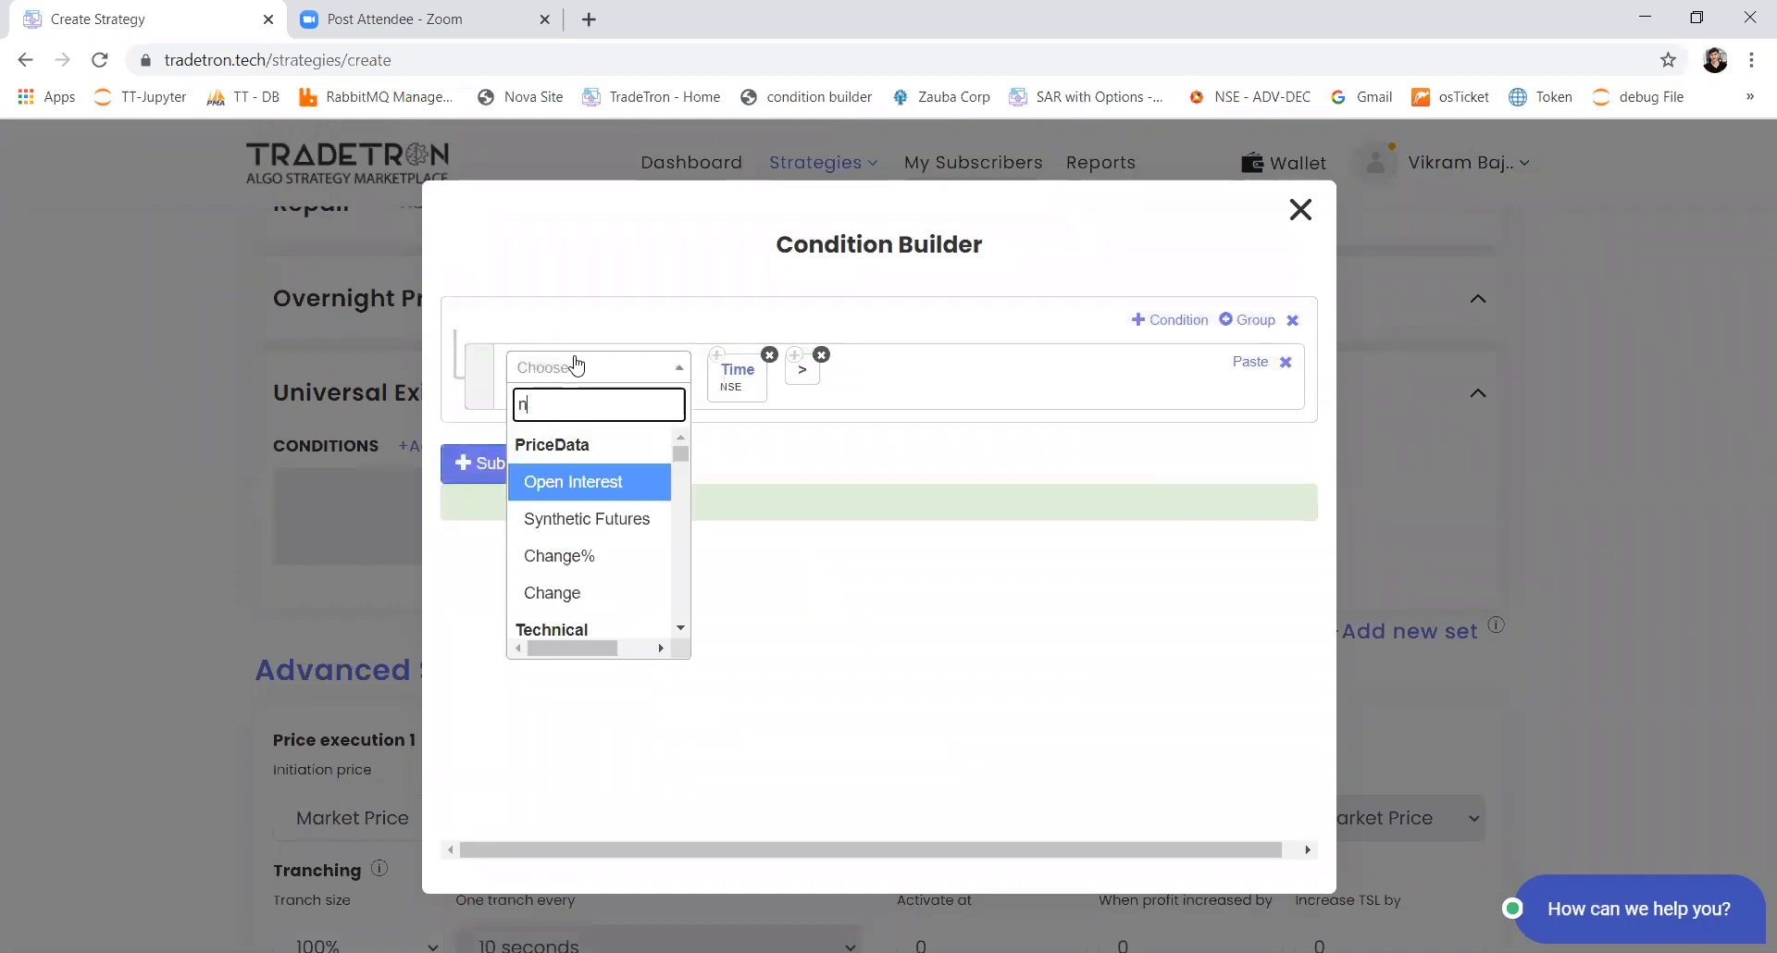
pyautogui.press('Return')
pyautogui.write('151')
pyautogui.press('Return')
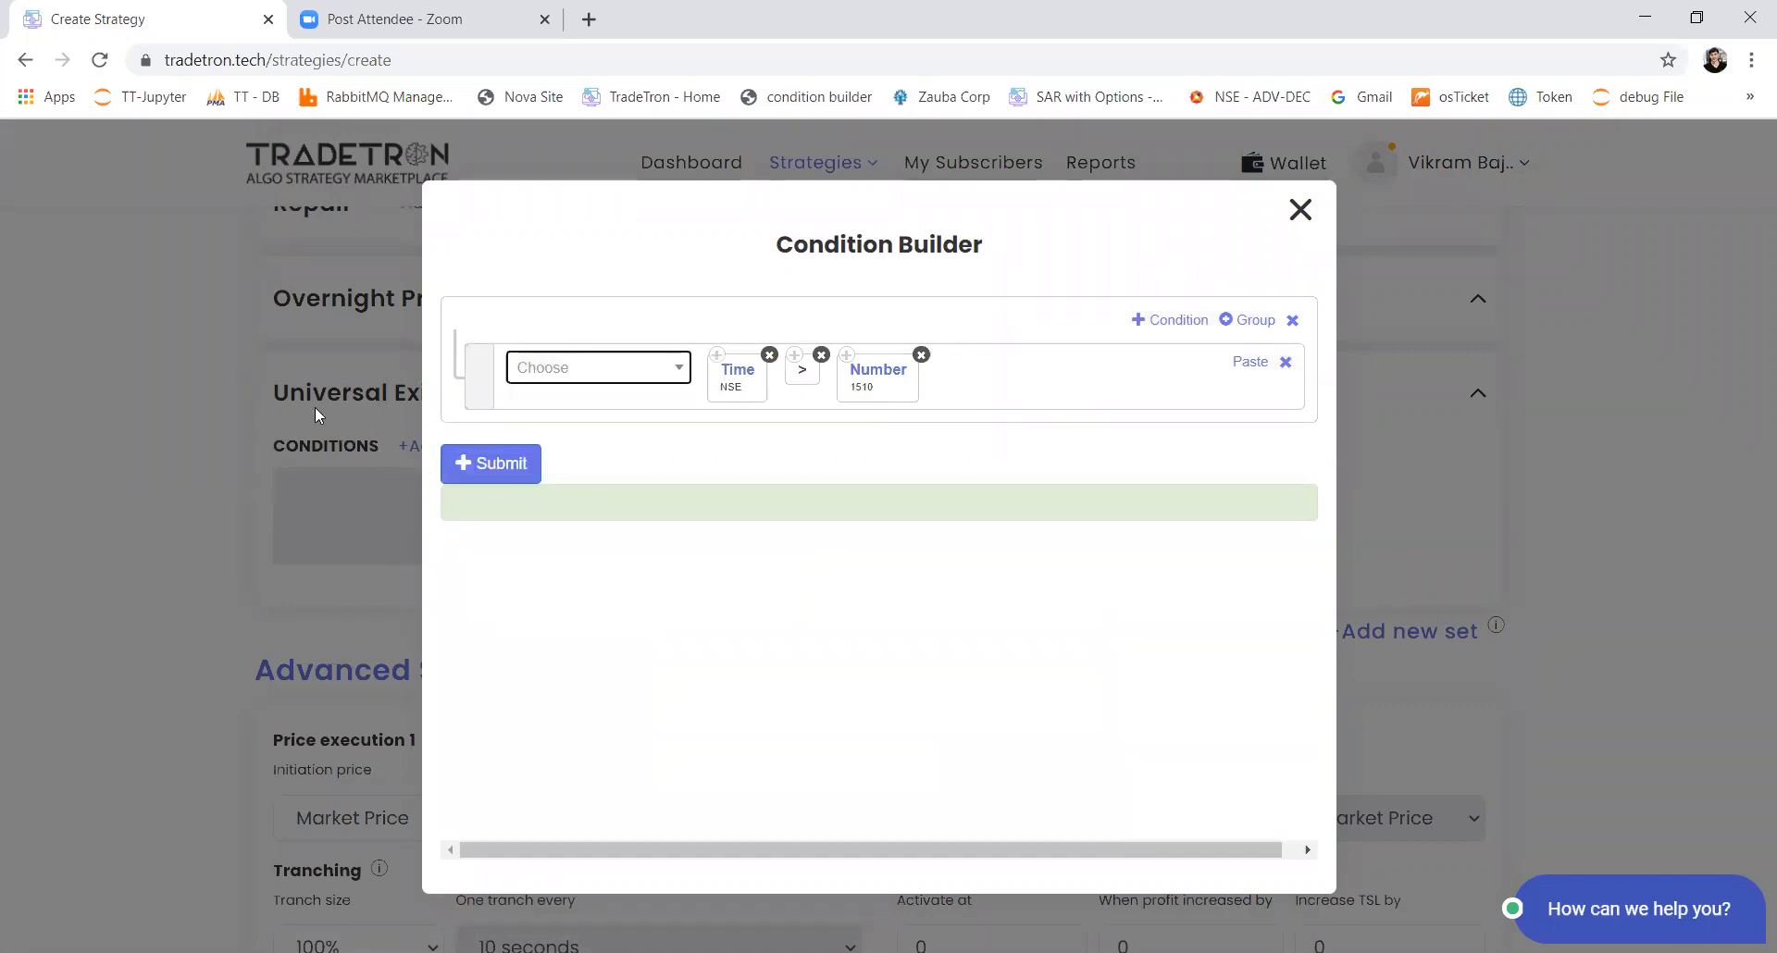
# Step: Add a second Universal Exit condition joined by OR and insert the PNL keyword into it
pyautogui.click(1189, 324)
pyautogui.click(528, 335)
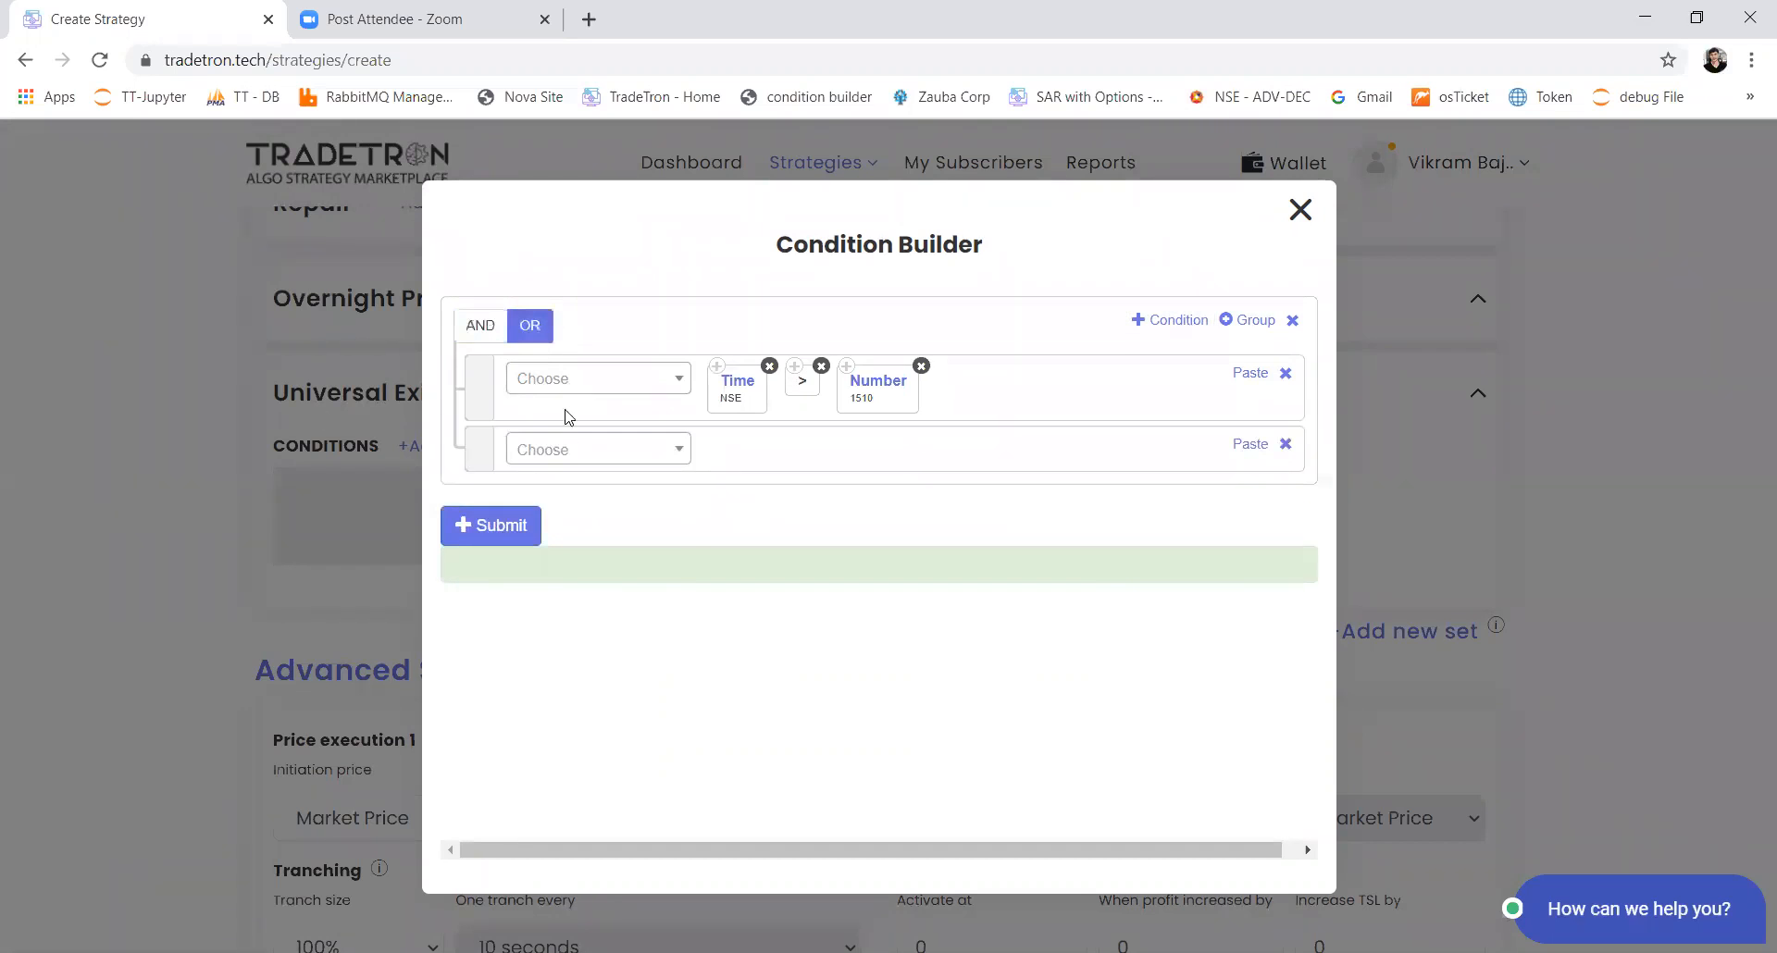
pyautogui.click(569, 451)
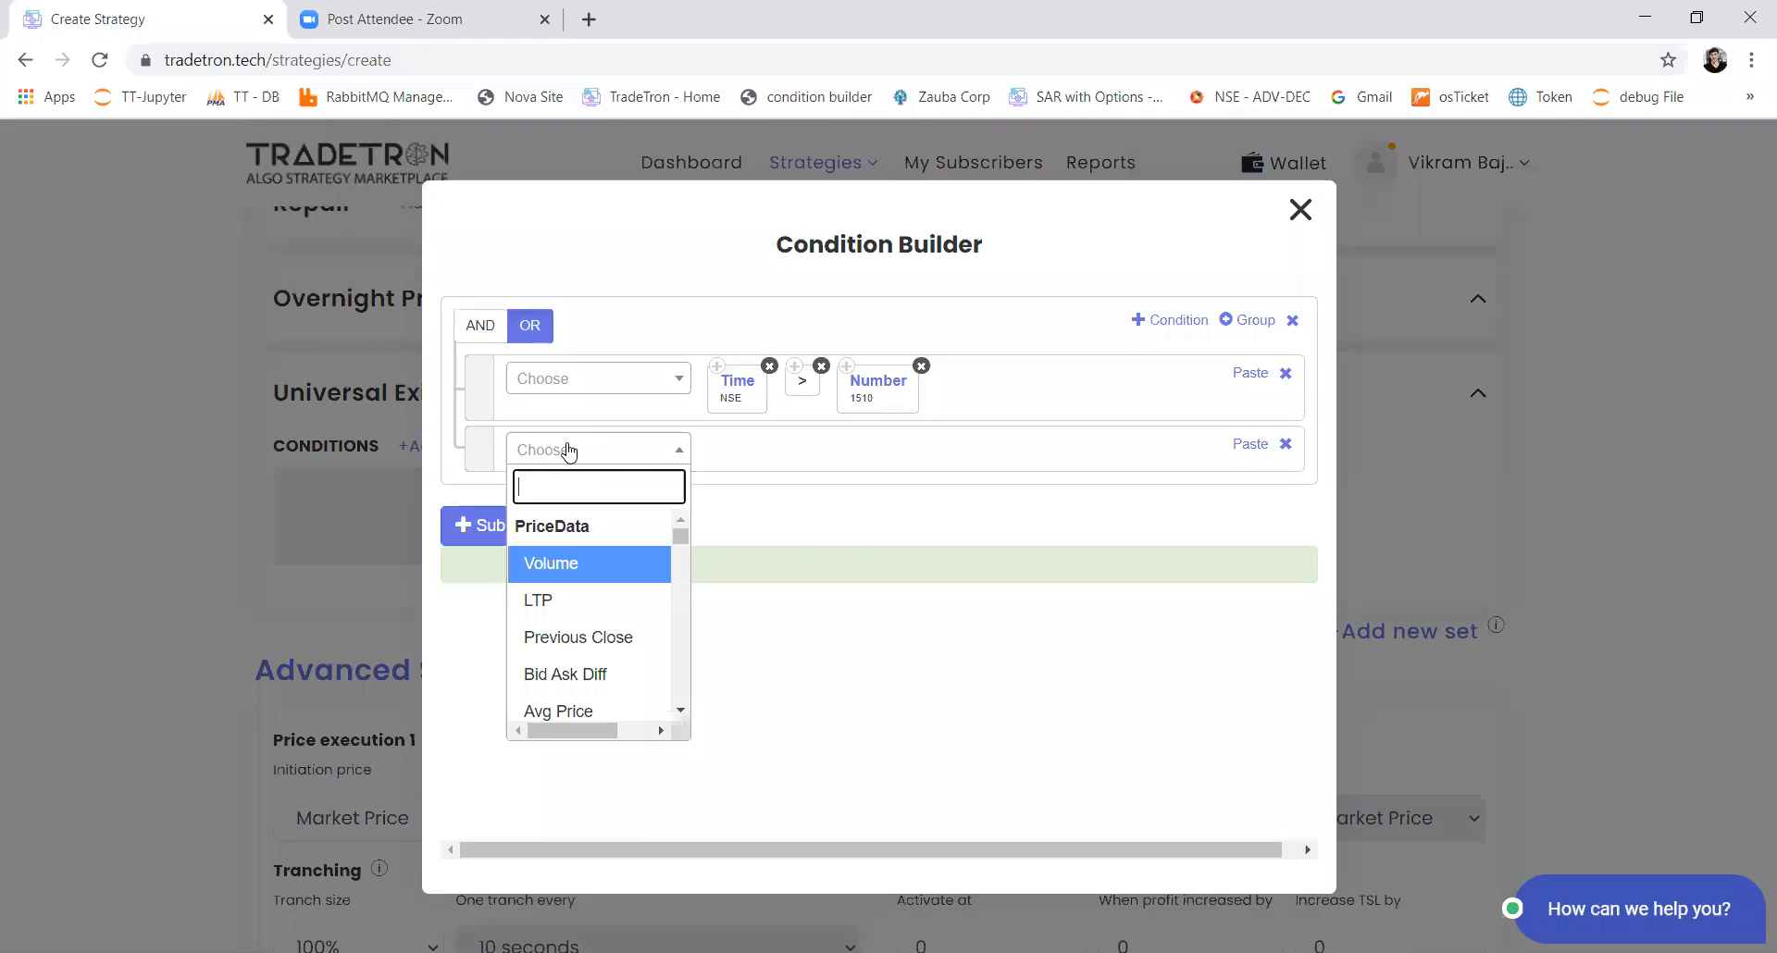
pyautogui.write('pnl')
pyautogui.press('Escape')
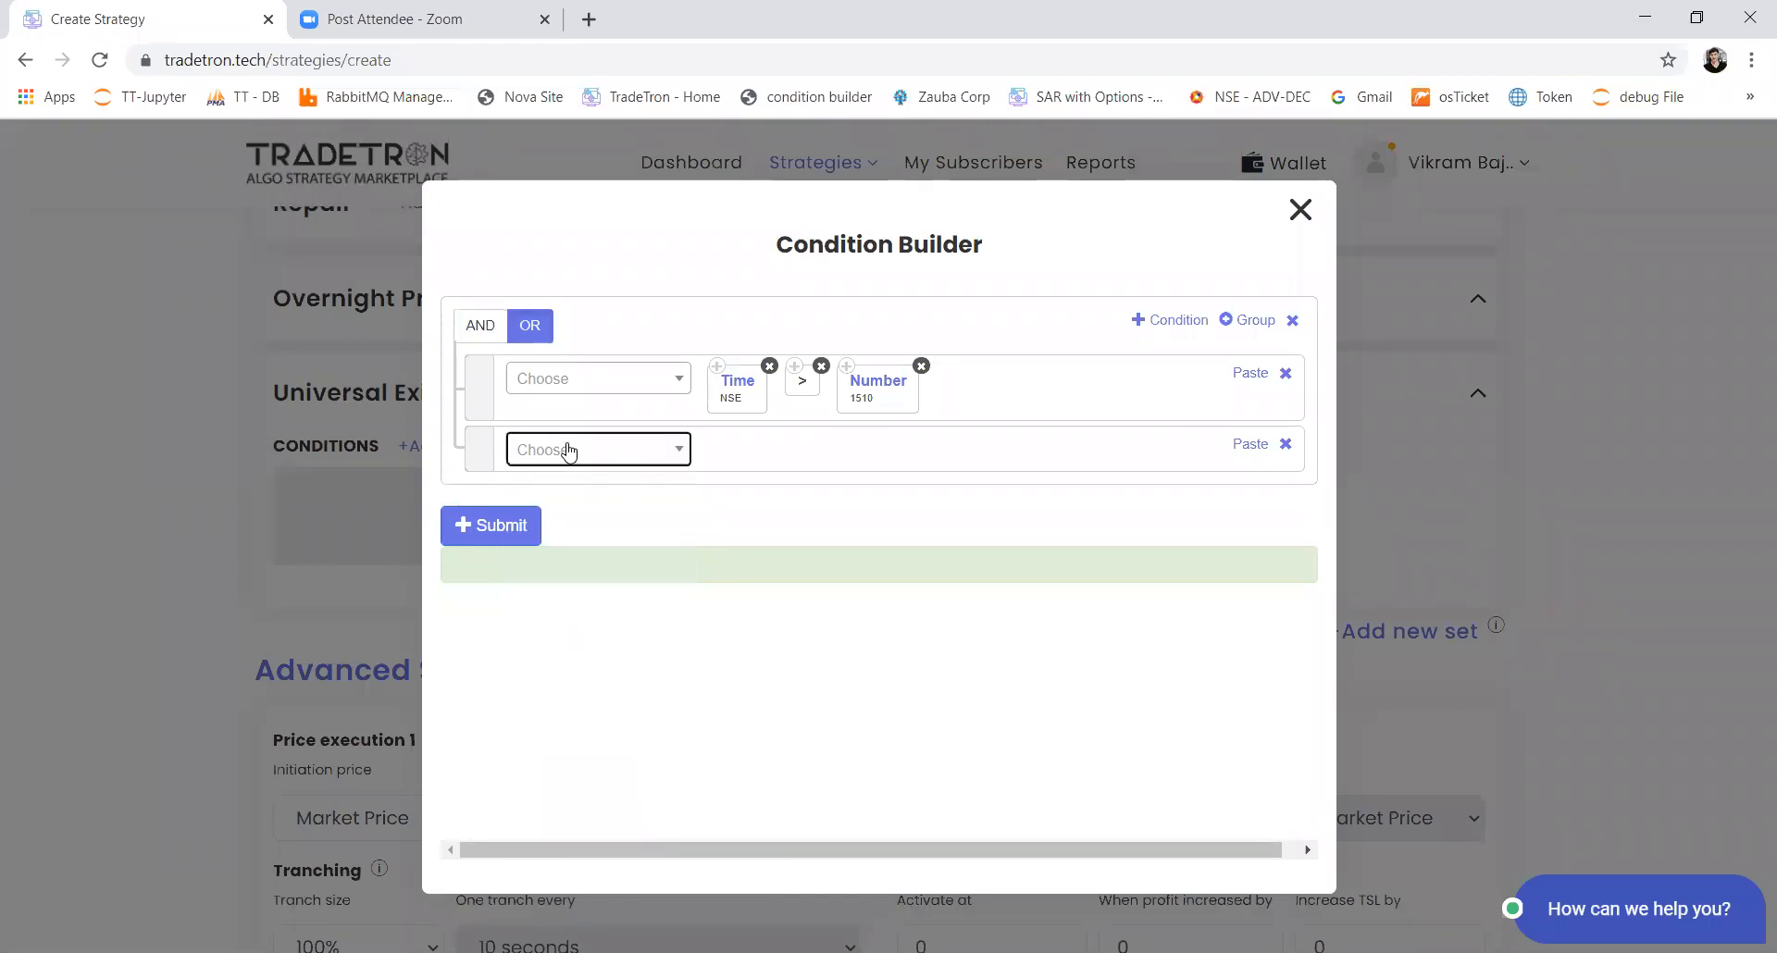
pyautogui.click(569, 451)
pyautogui.write('pnl')
pyautogui.press('Down')
pyautogui.press('Return')
# Step: Complete the second condition so that PNL is greater than (>) Number 8000
pyautogui.click(568, 451)
pyautogui.write('>')
pyautogui.press('Return')
pyautogui.click(568, 450)
pyautogui.write('number')
pyautogui.press('Return')
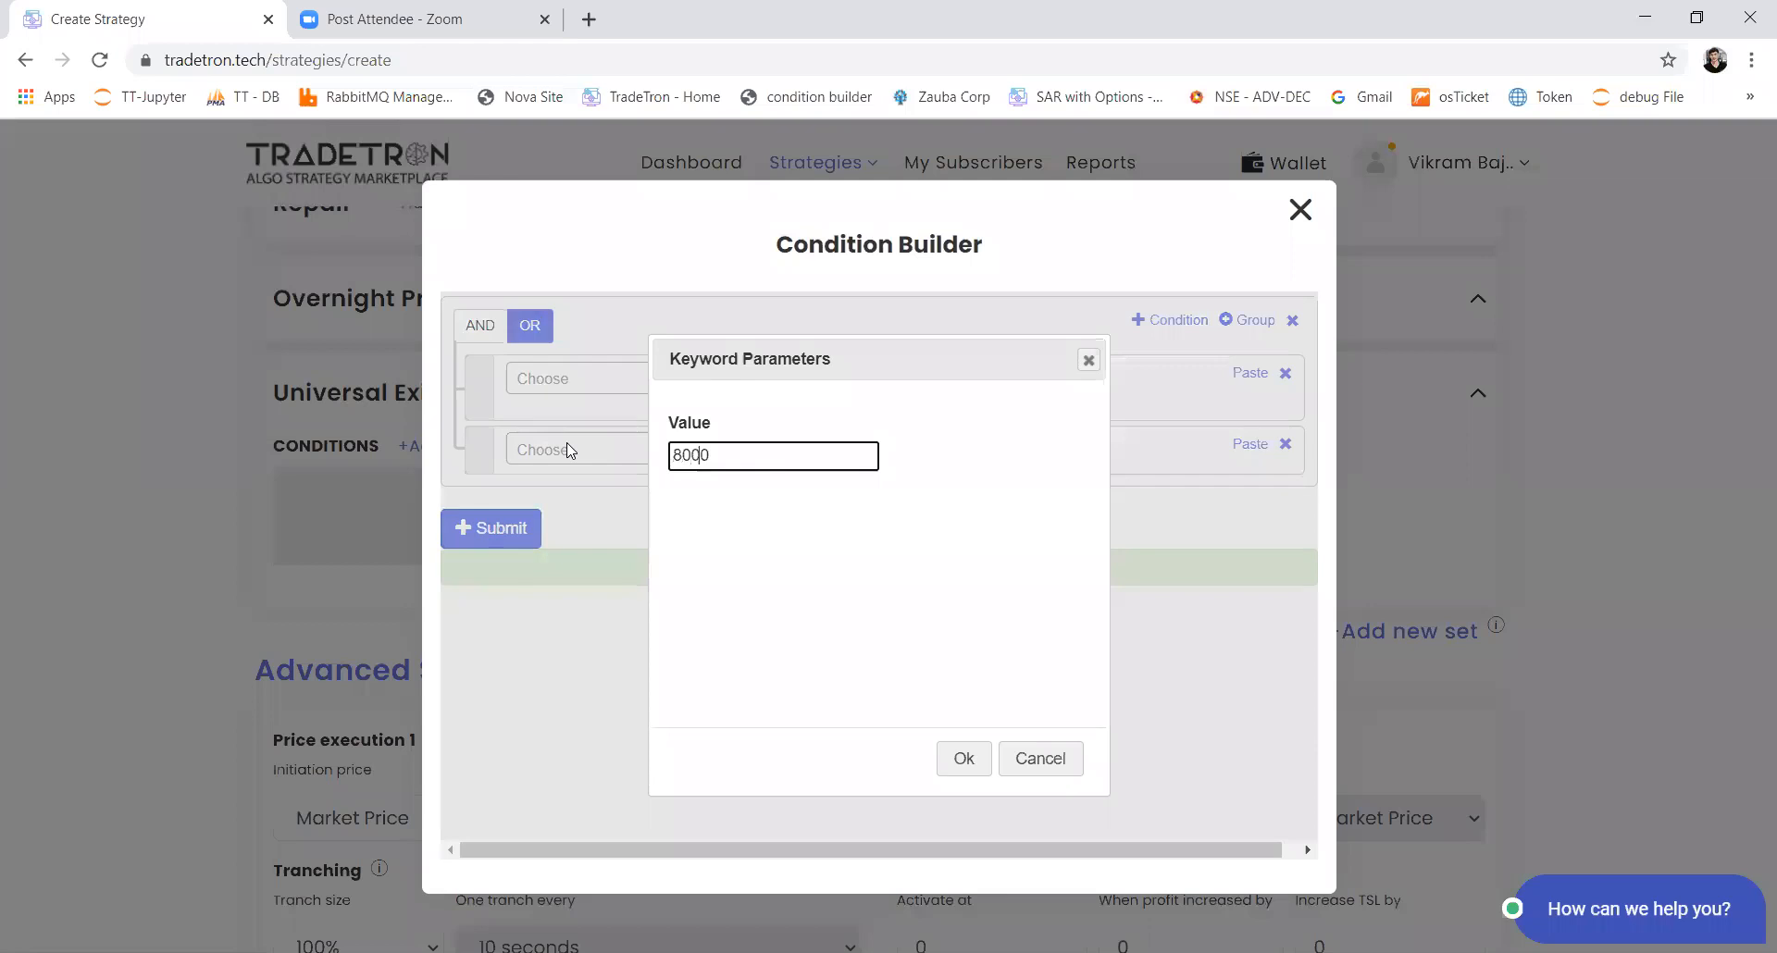
pyautogui.press('Return')
# Step: Add a third condition, copy the PNL keyword into it, and follow it with the less-than operator (<)
pyautogui.click(1169, 326)
pyautogui.click(731, 441)
pyautogui.click(1241, 515)
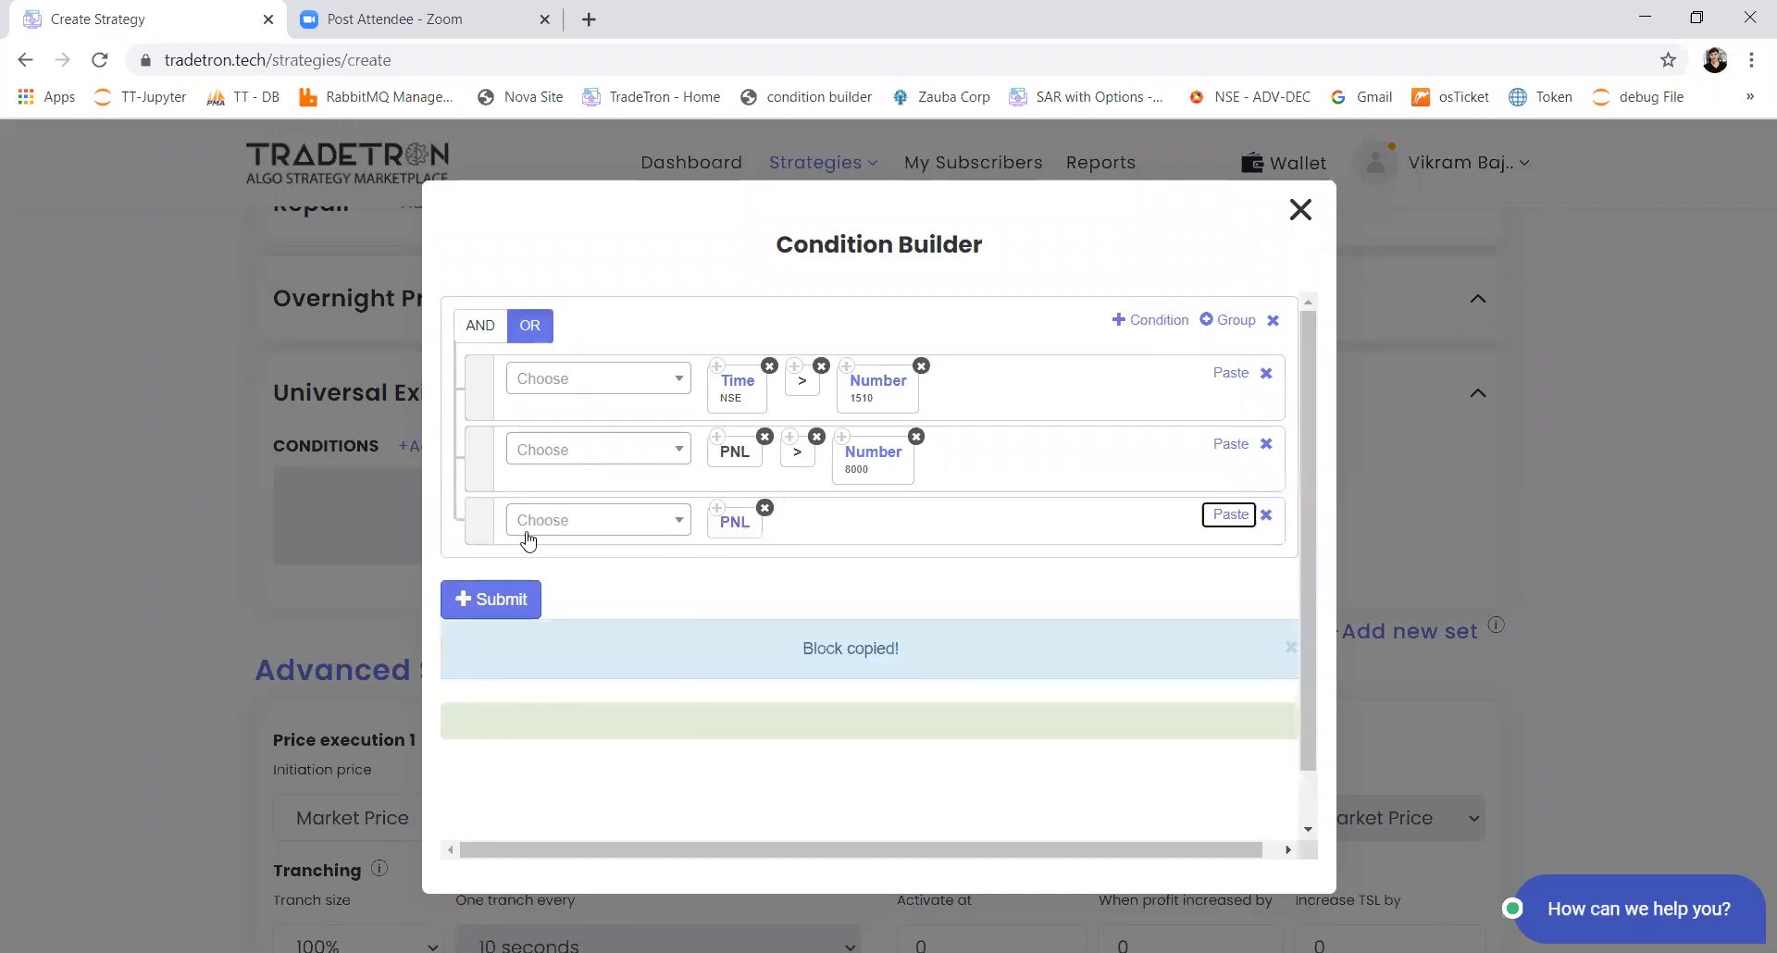
pyautogui.click(524, 529)
pyautogui.write('<')
pyautogui.press('Return')
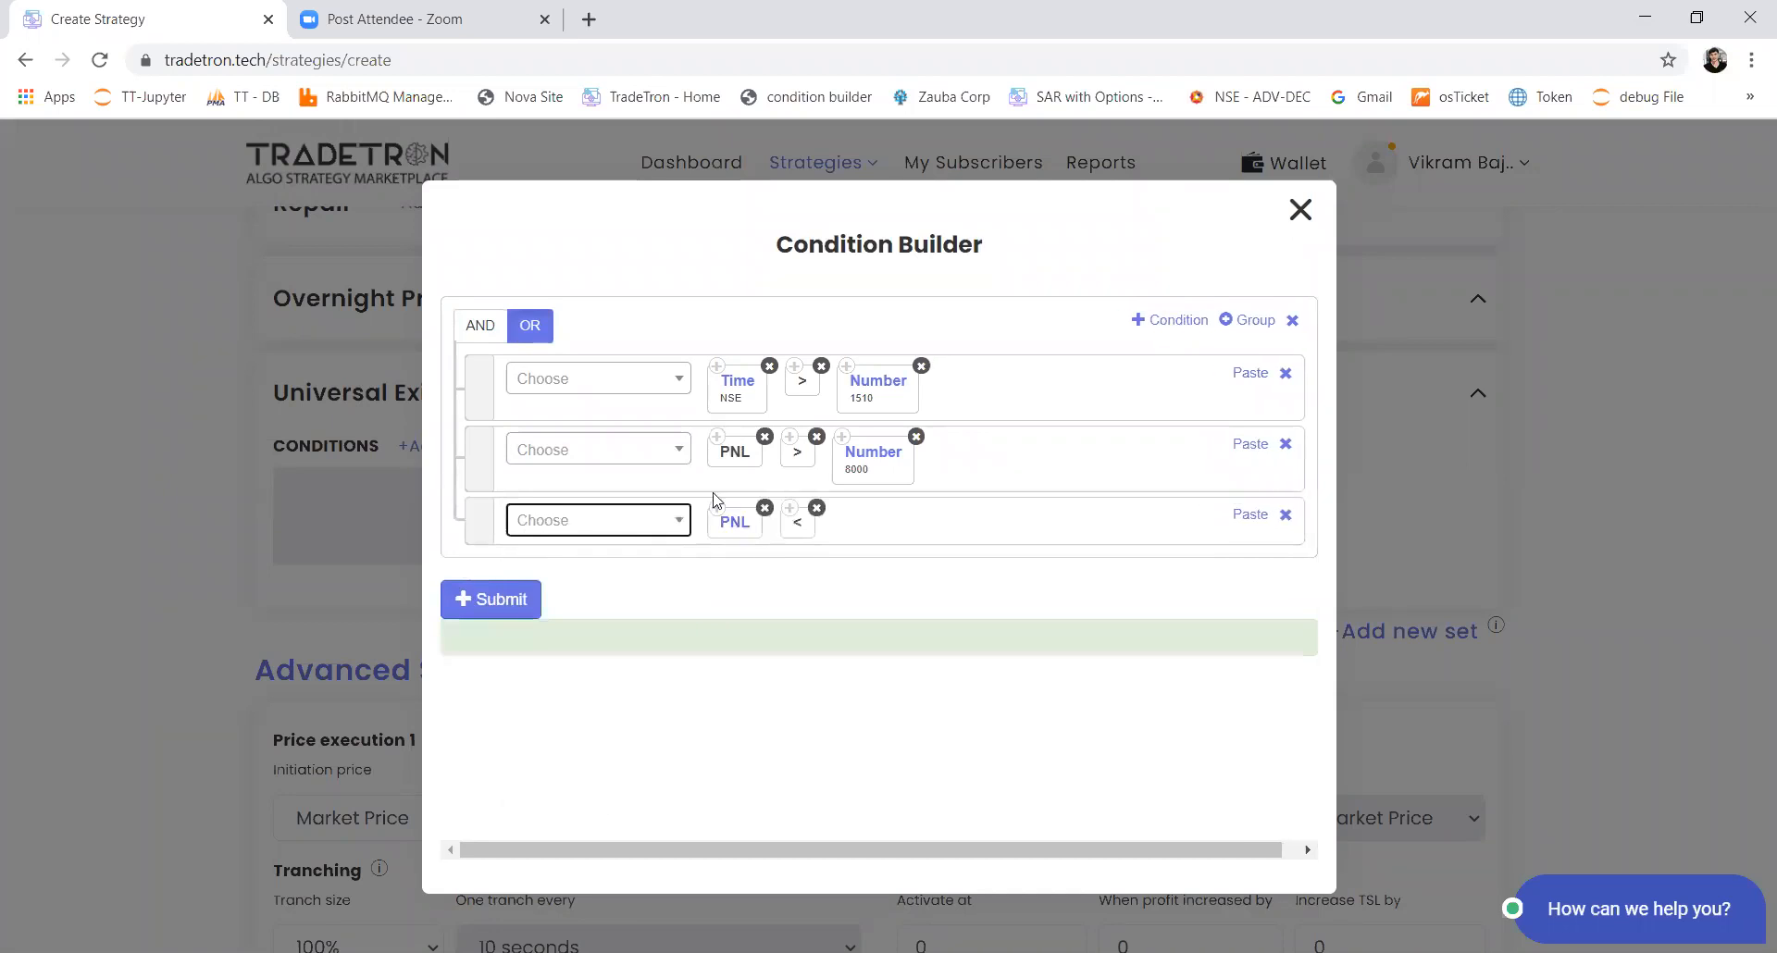
# Step: Copy the Number keyword from the second condition into the third and set its value to -5000
pyautogui.click(843, 436)
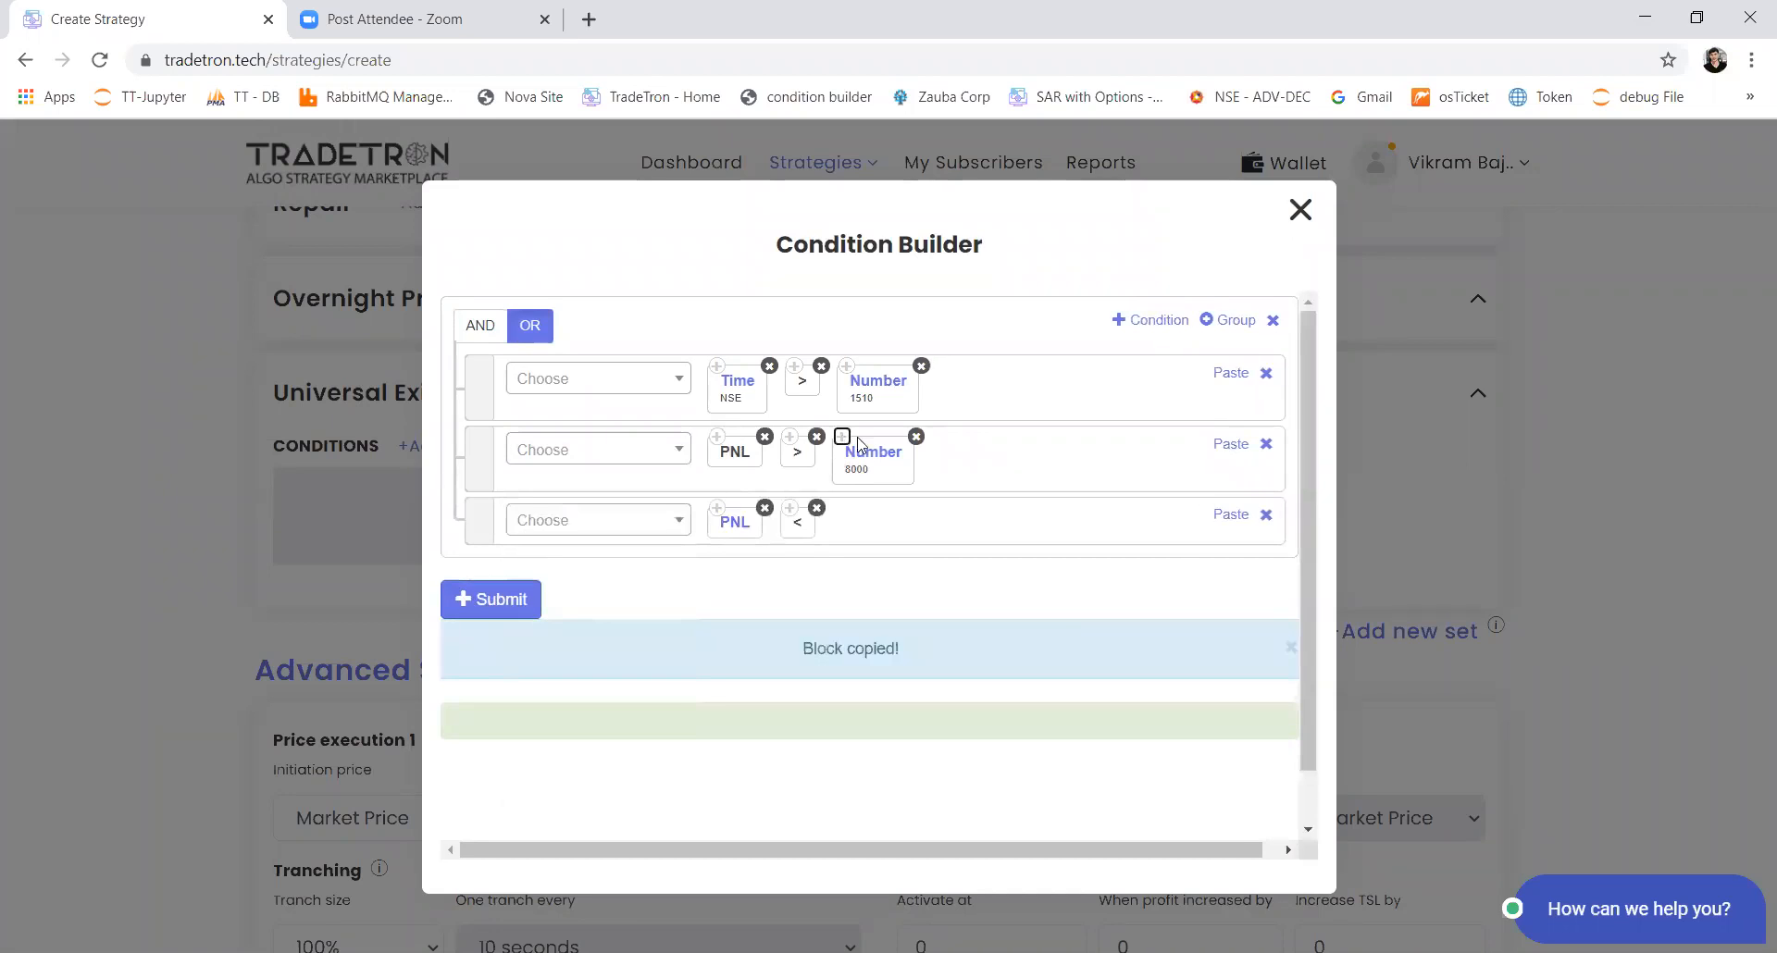
pyautogui.click(1240, 517)
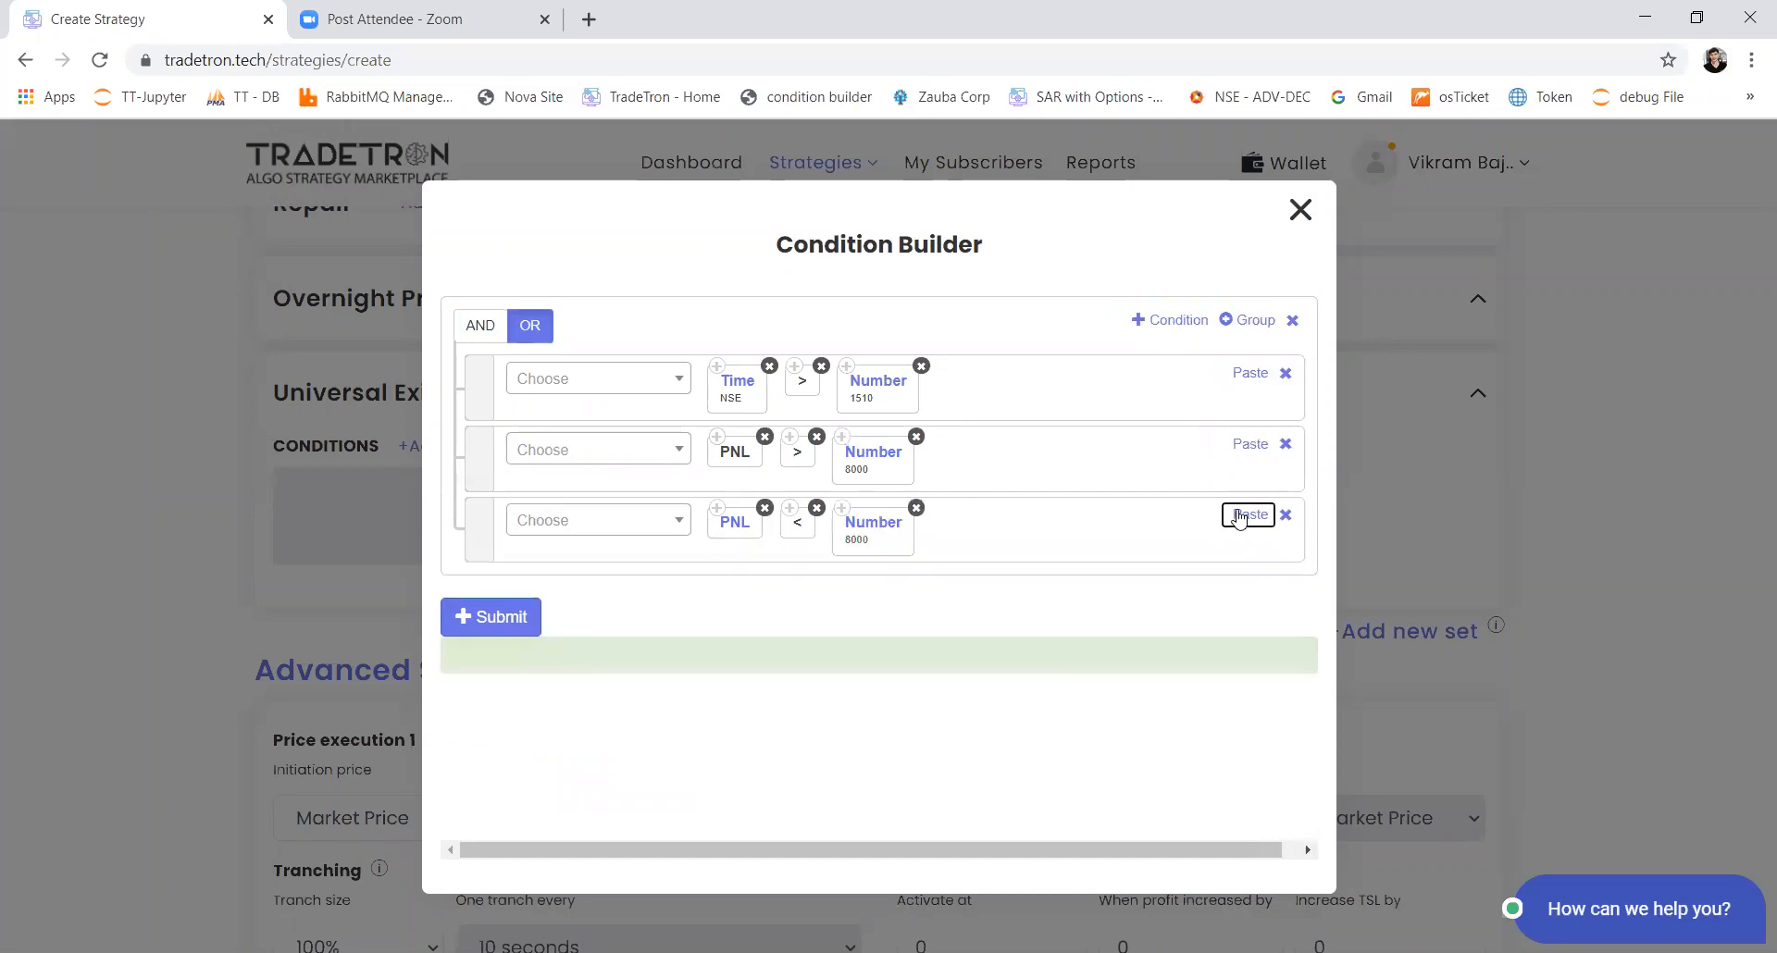
pyautogui.click(873, 531)
pyautogui.write('-')
pyautogui.hotkey('shift', 'Right')
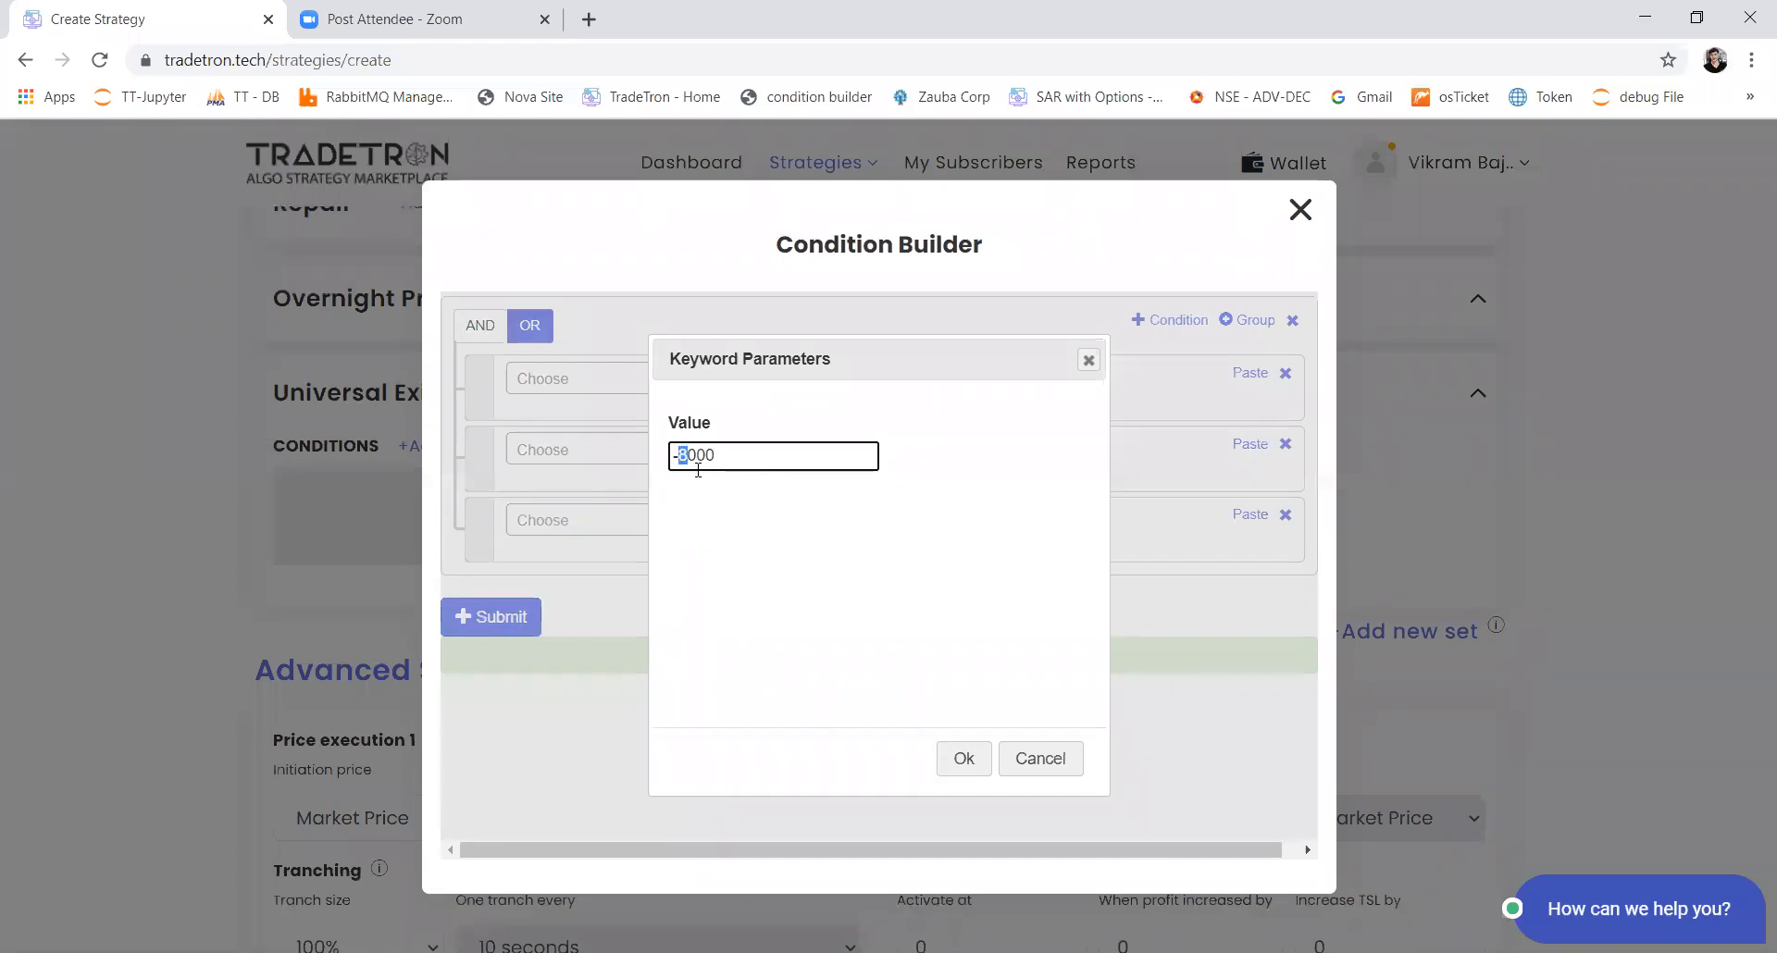
pyautogui.click(968, 770)
# Step: Submit the Universal Exit conditions, then reopen them for a check and close the builder
pyautogui.click(494, 622)
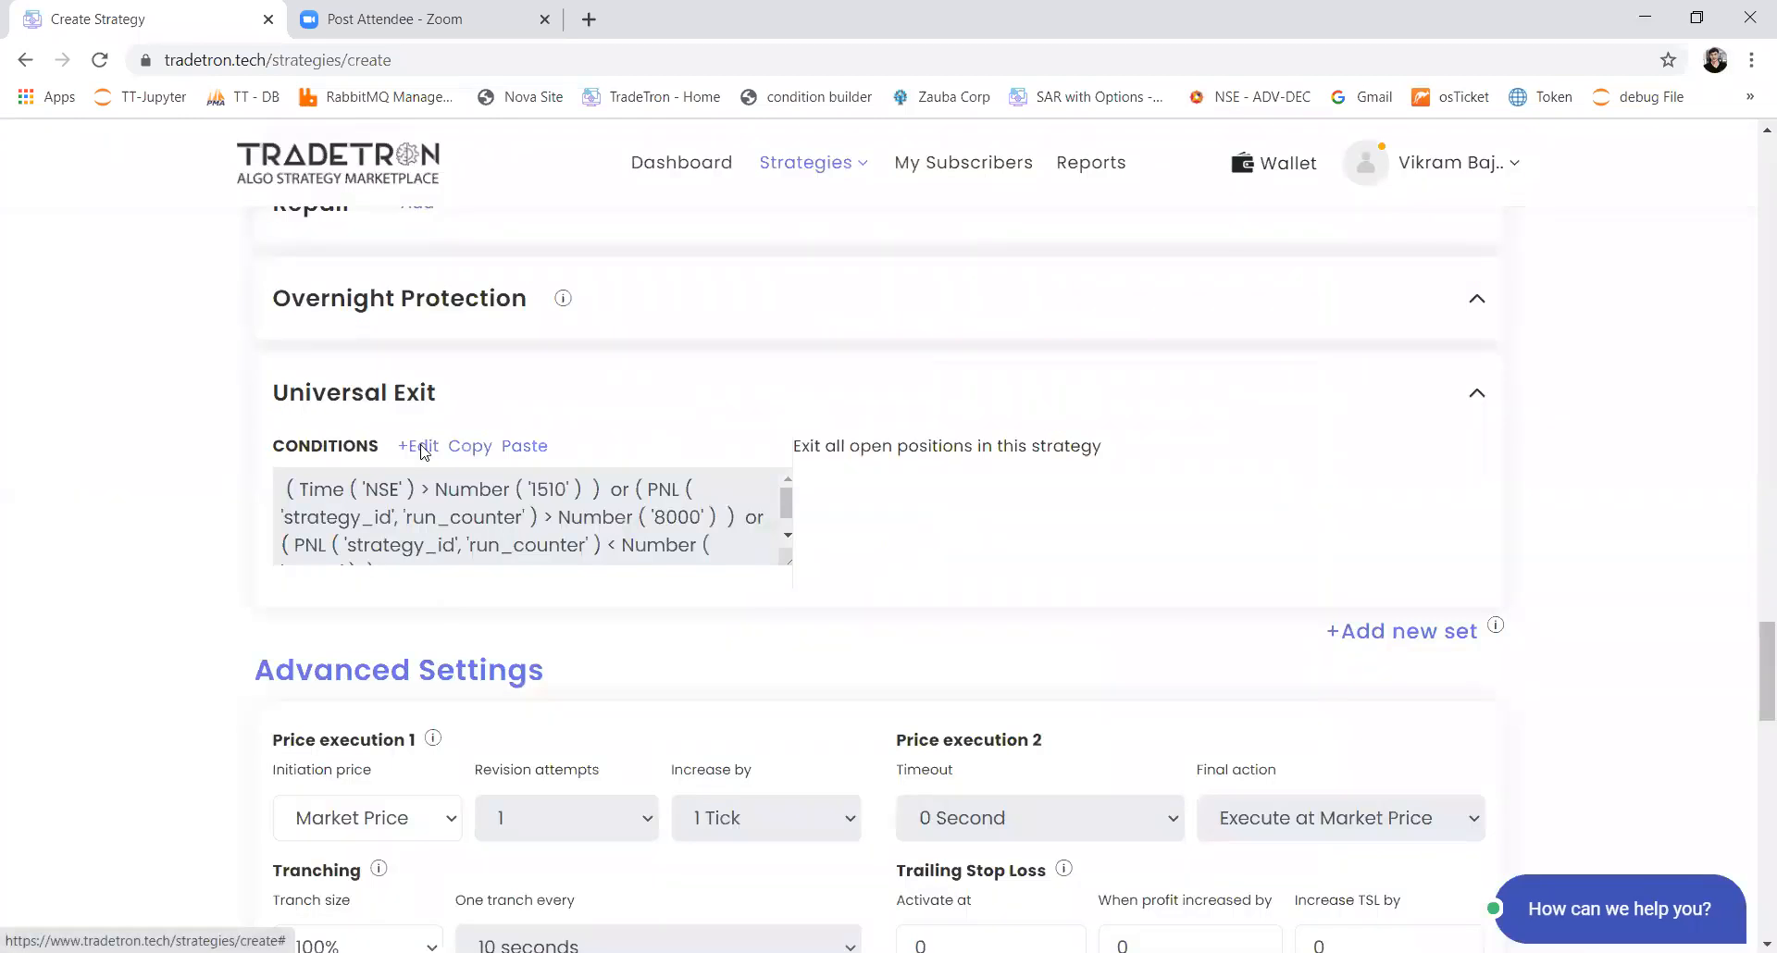
pyautogui.click(418, 447)
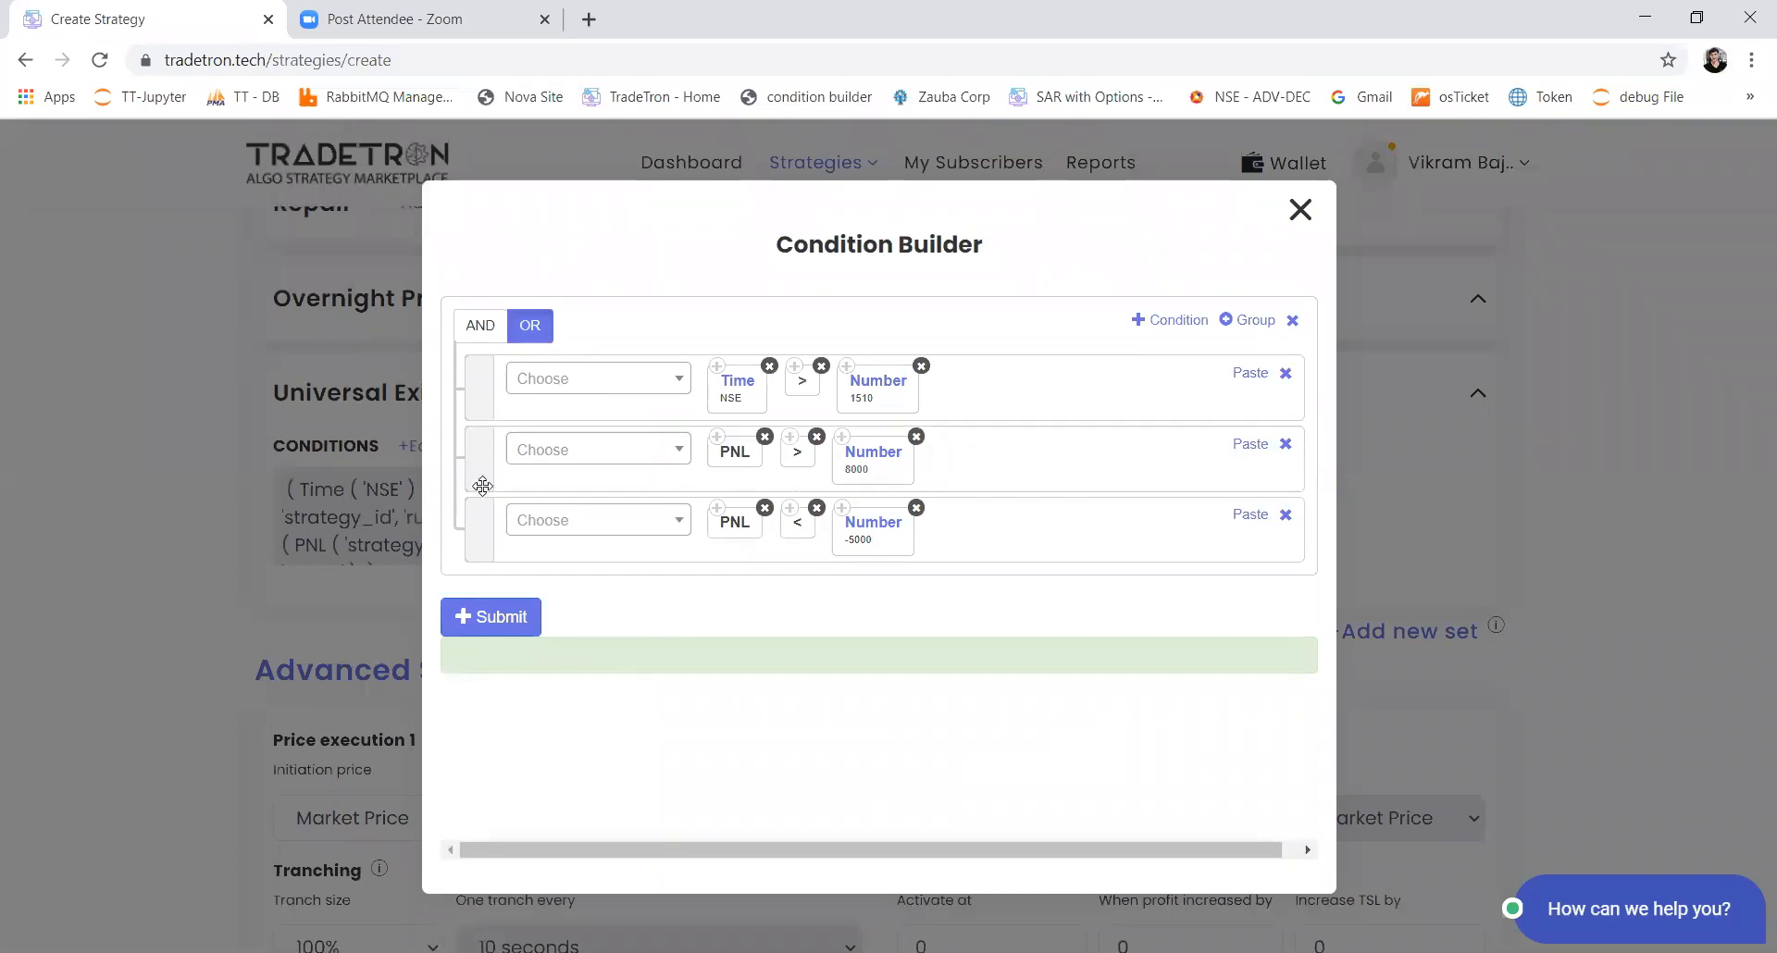
pyautogui.click(1301, 212)
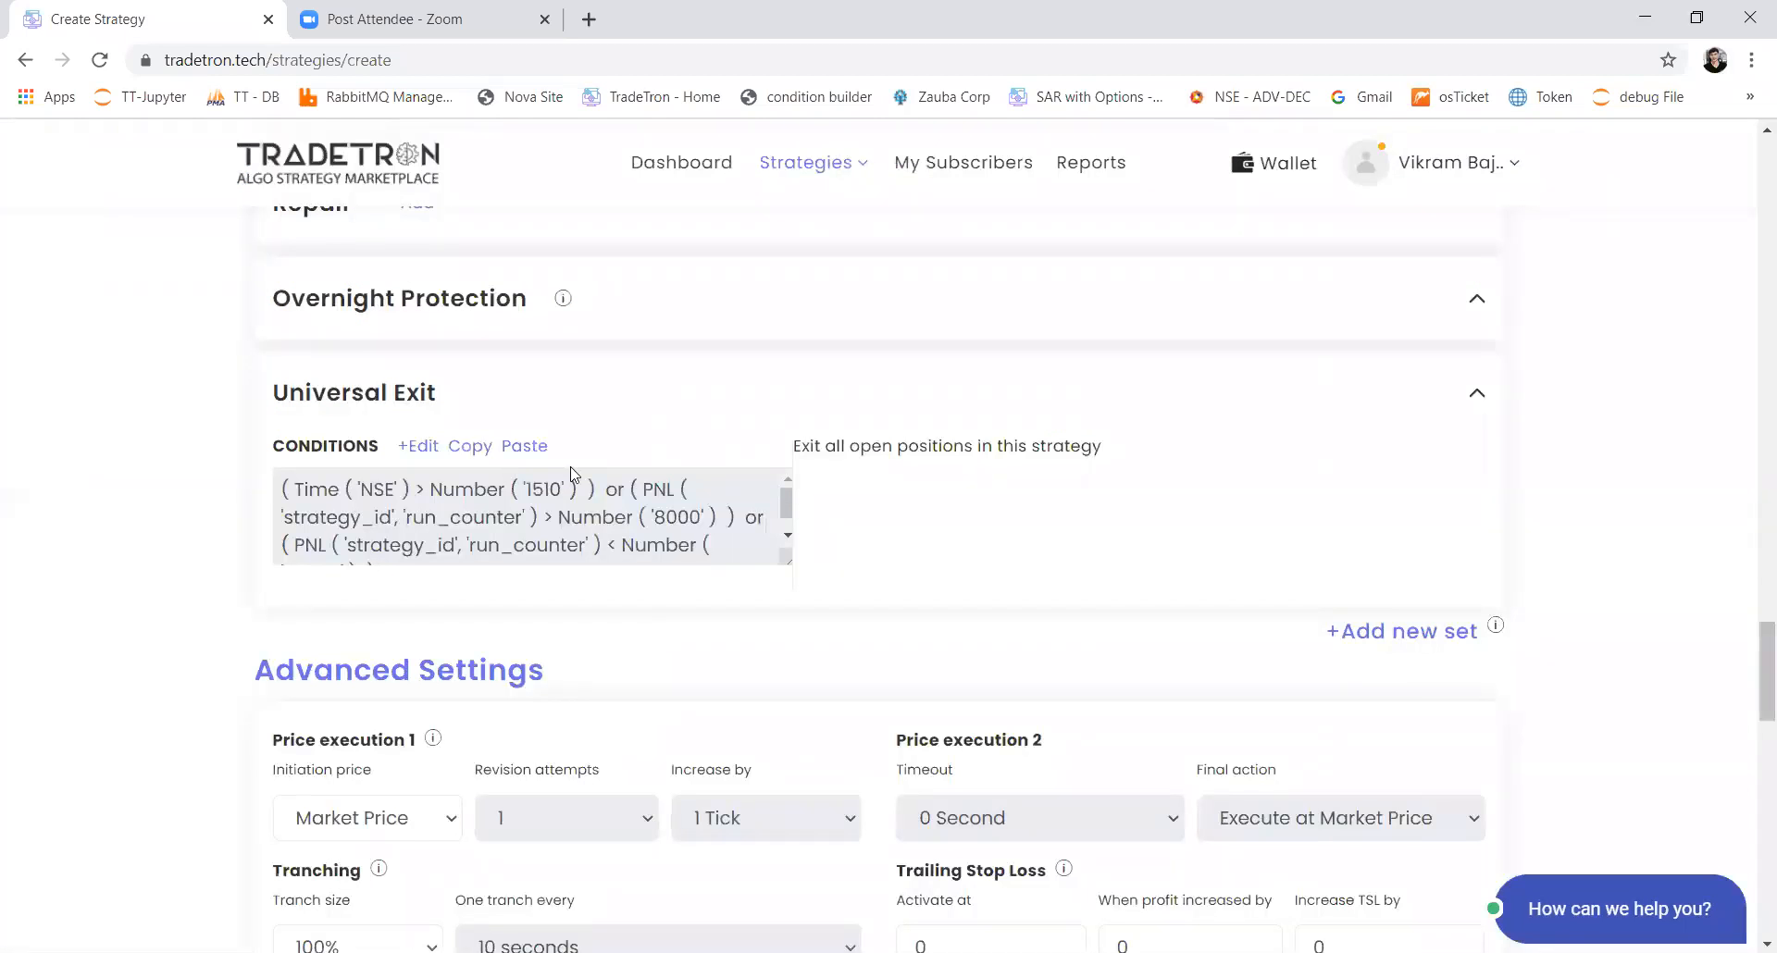
# Step: Set the Positions Detail transaction type to All in Set 2's entry condition and submit it
pyautogui.scroll(20, 571, 474)
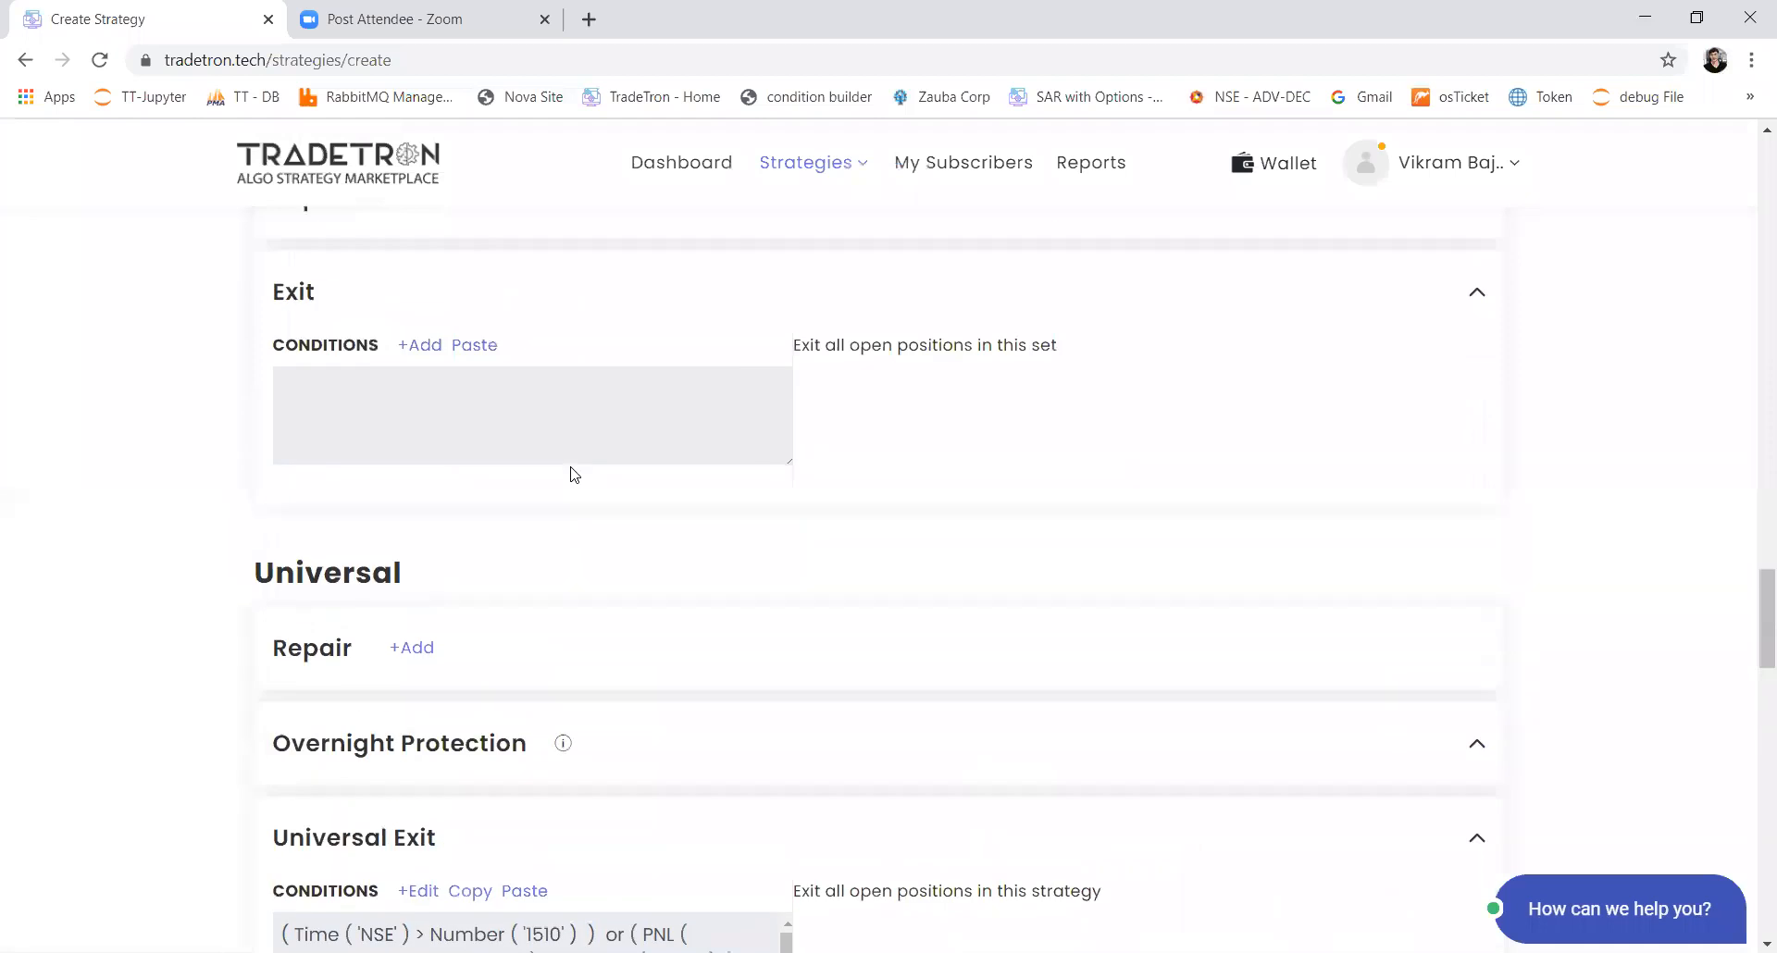
pyautogui.scroll(5, 571, 474)
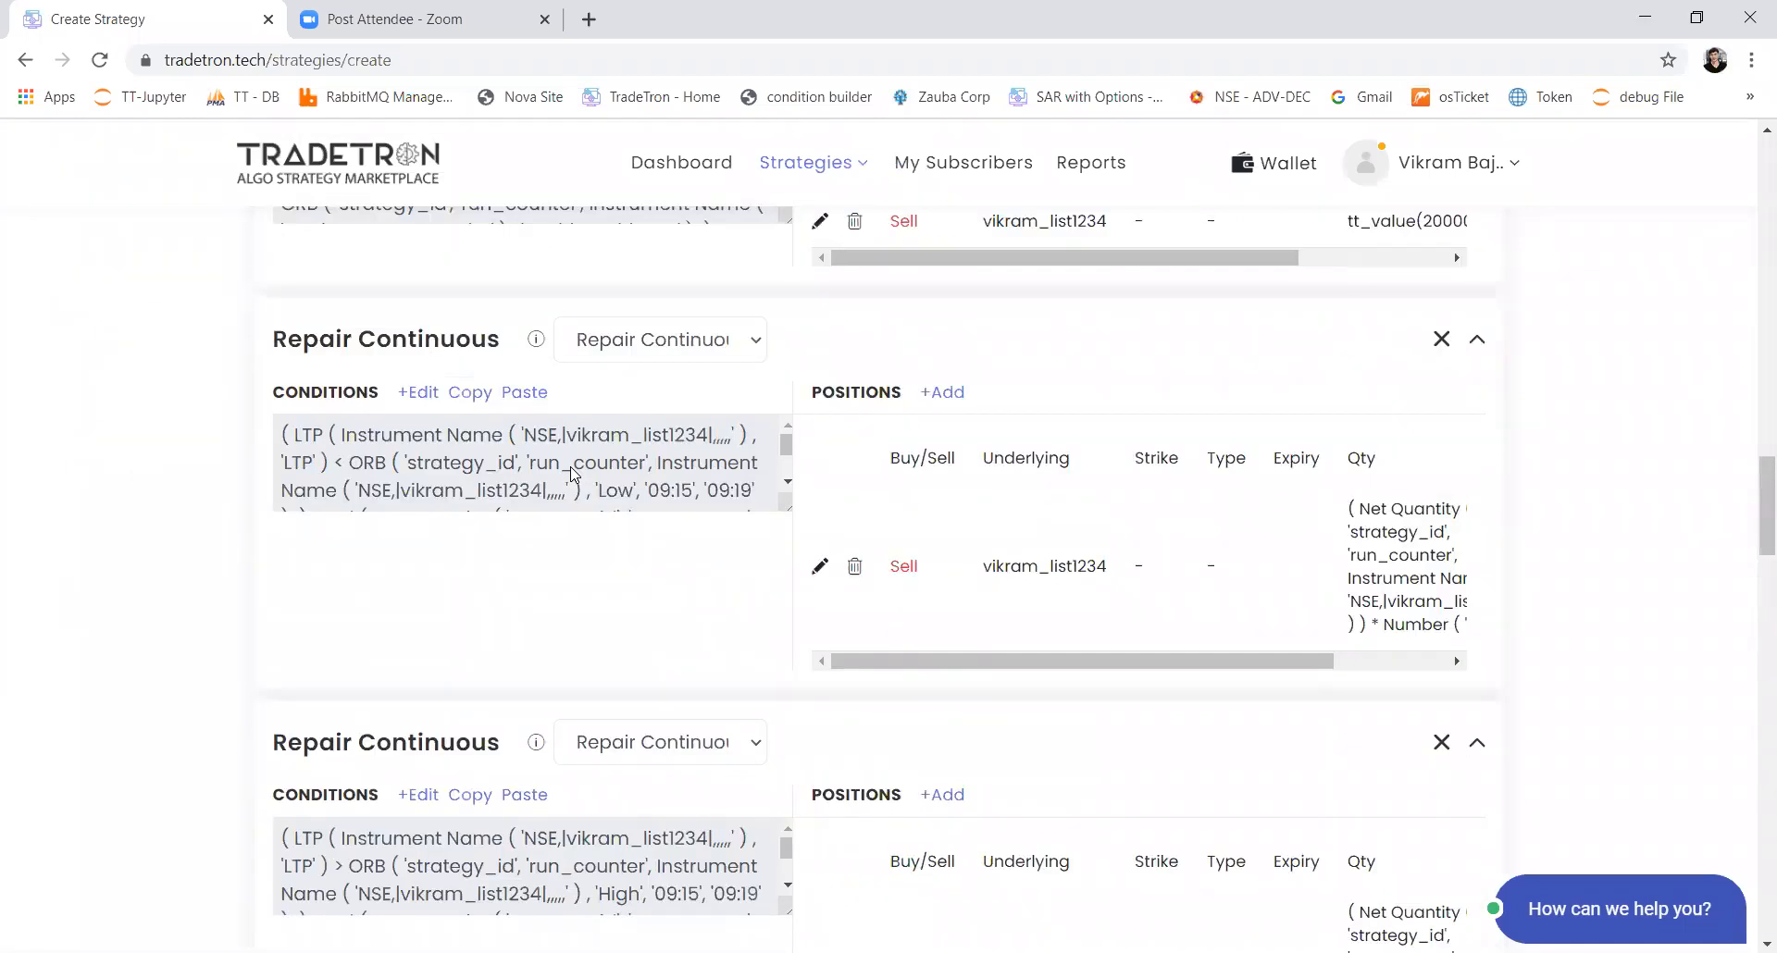
pyautogui.click(421, 413)
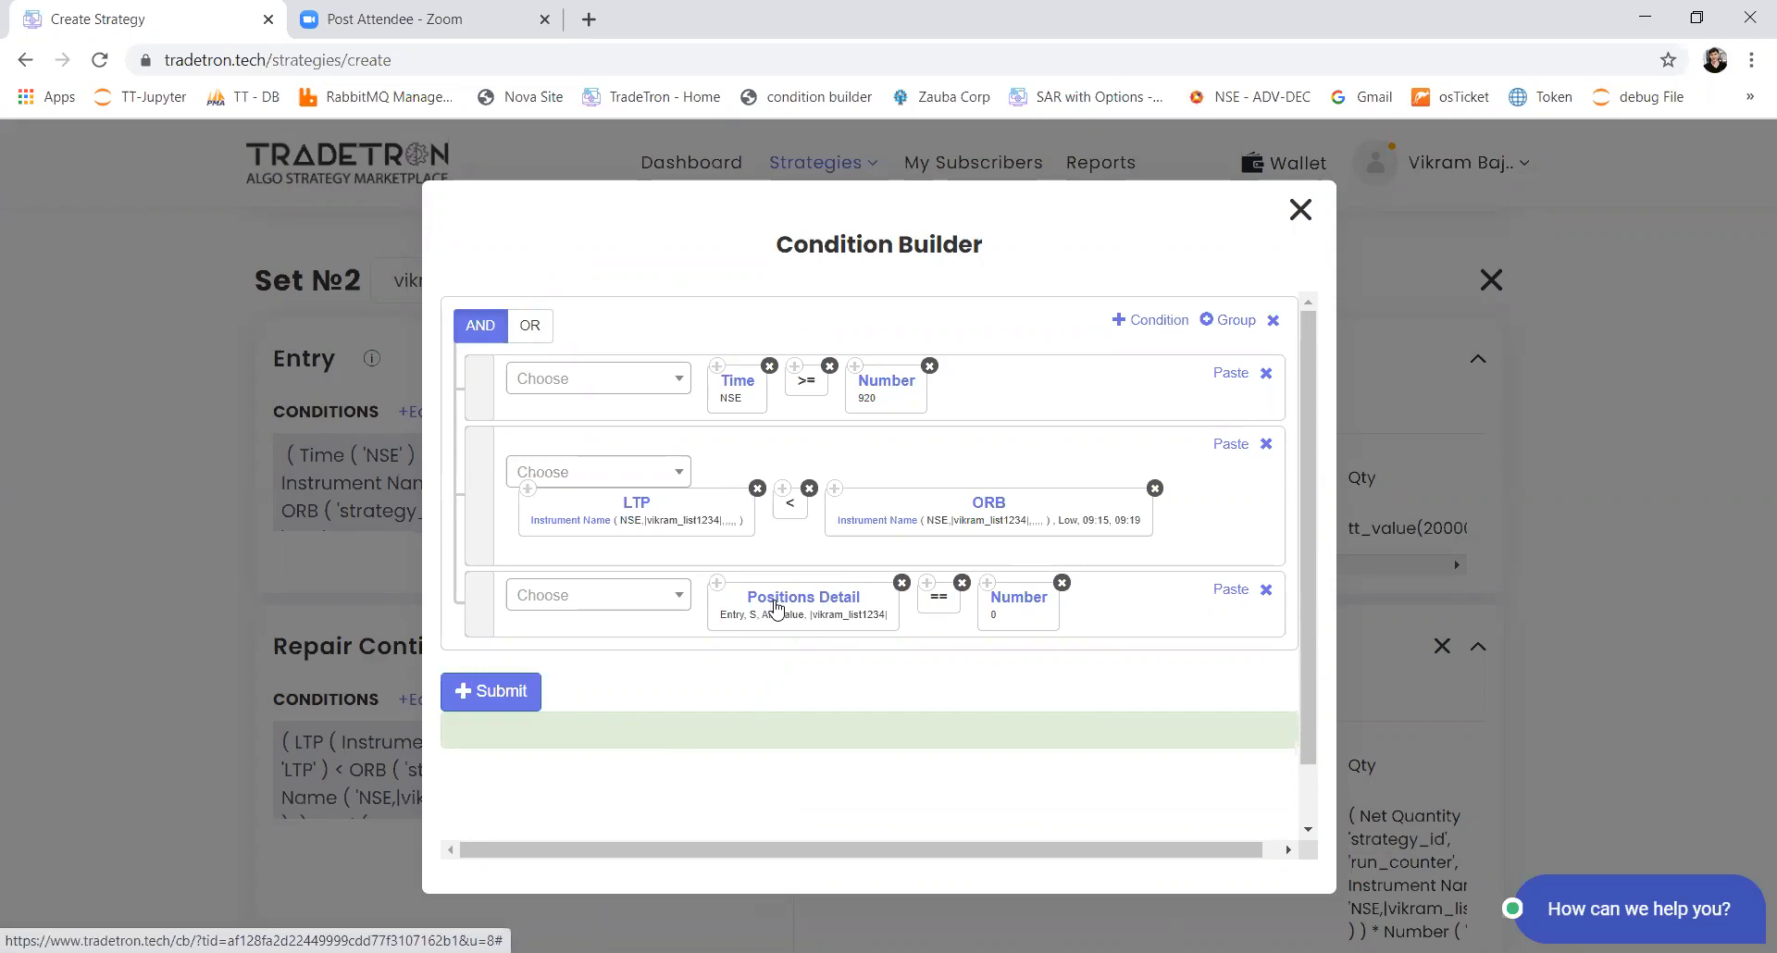
pyautogui.click(778, 606)
pyautogui.click(738, 509)
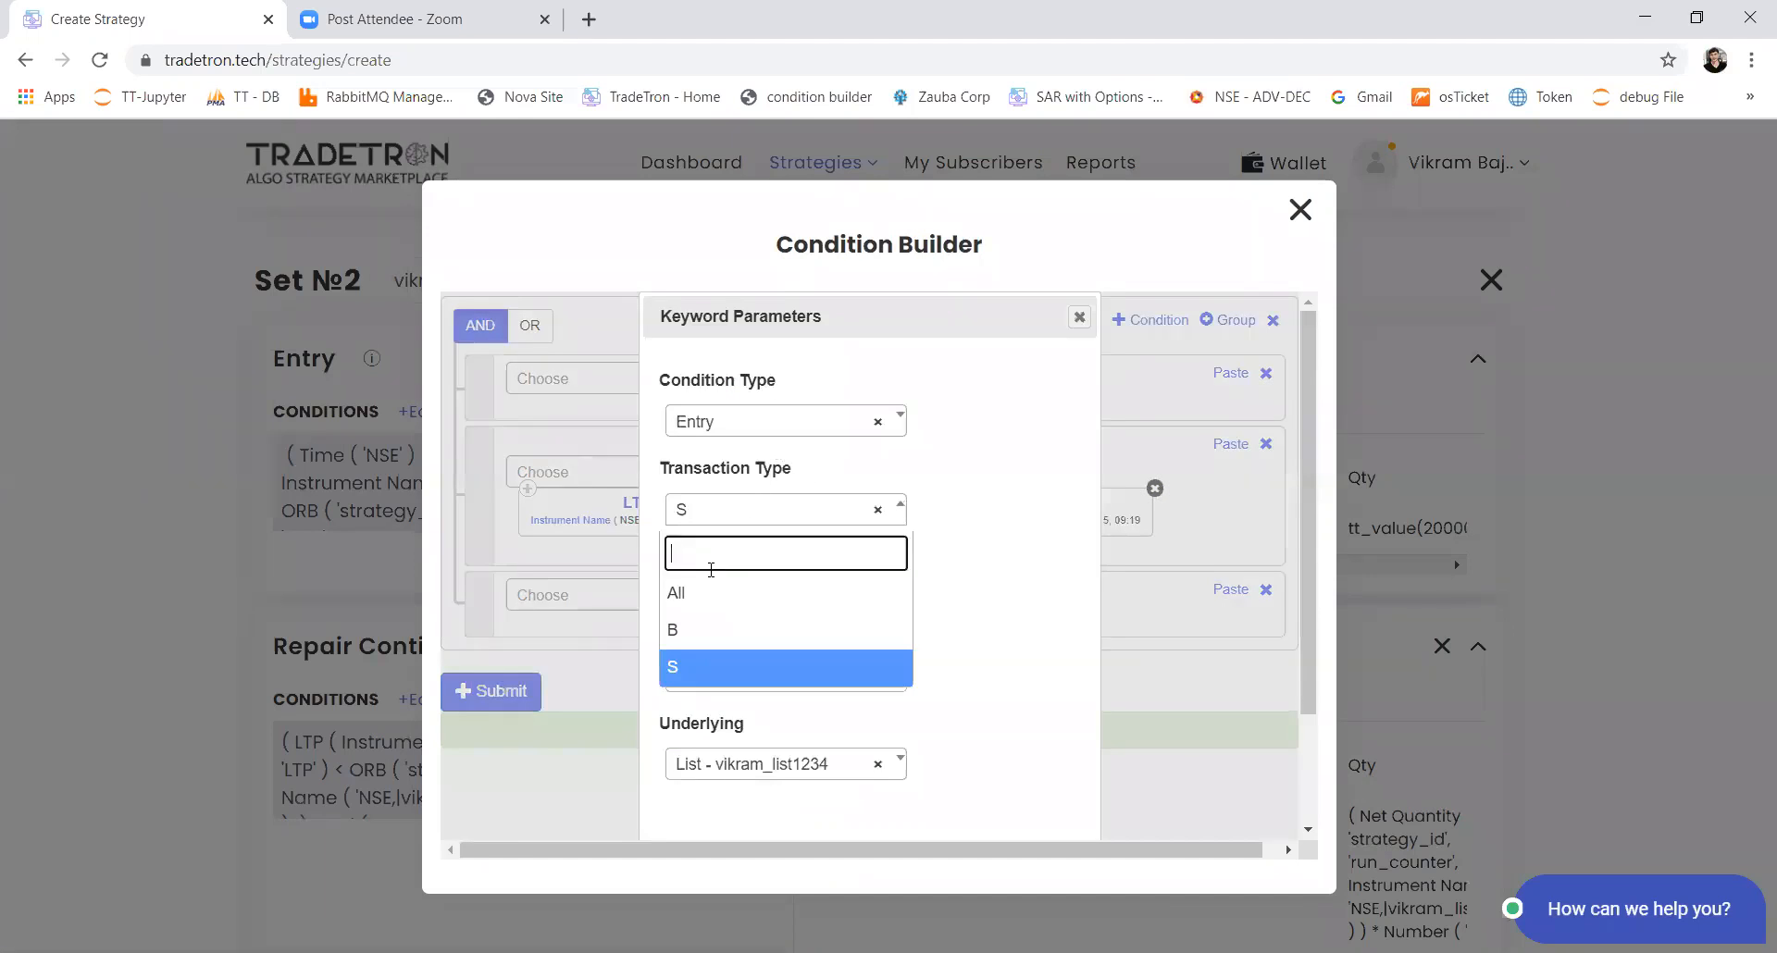
pyautogui.click(696, 597)
pyautogui.scroll(-2, 873, 654)
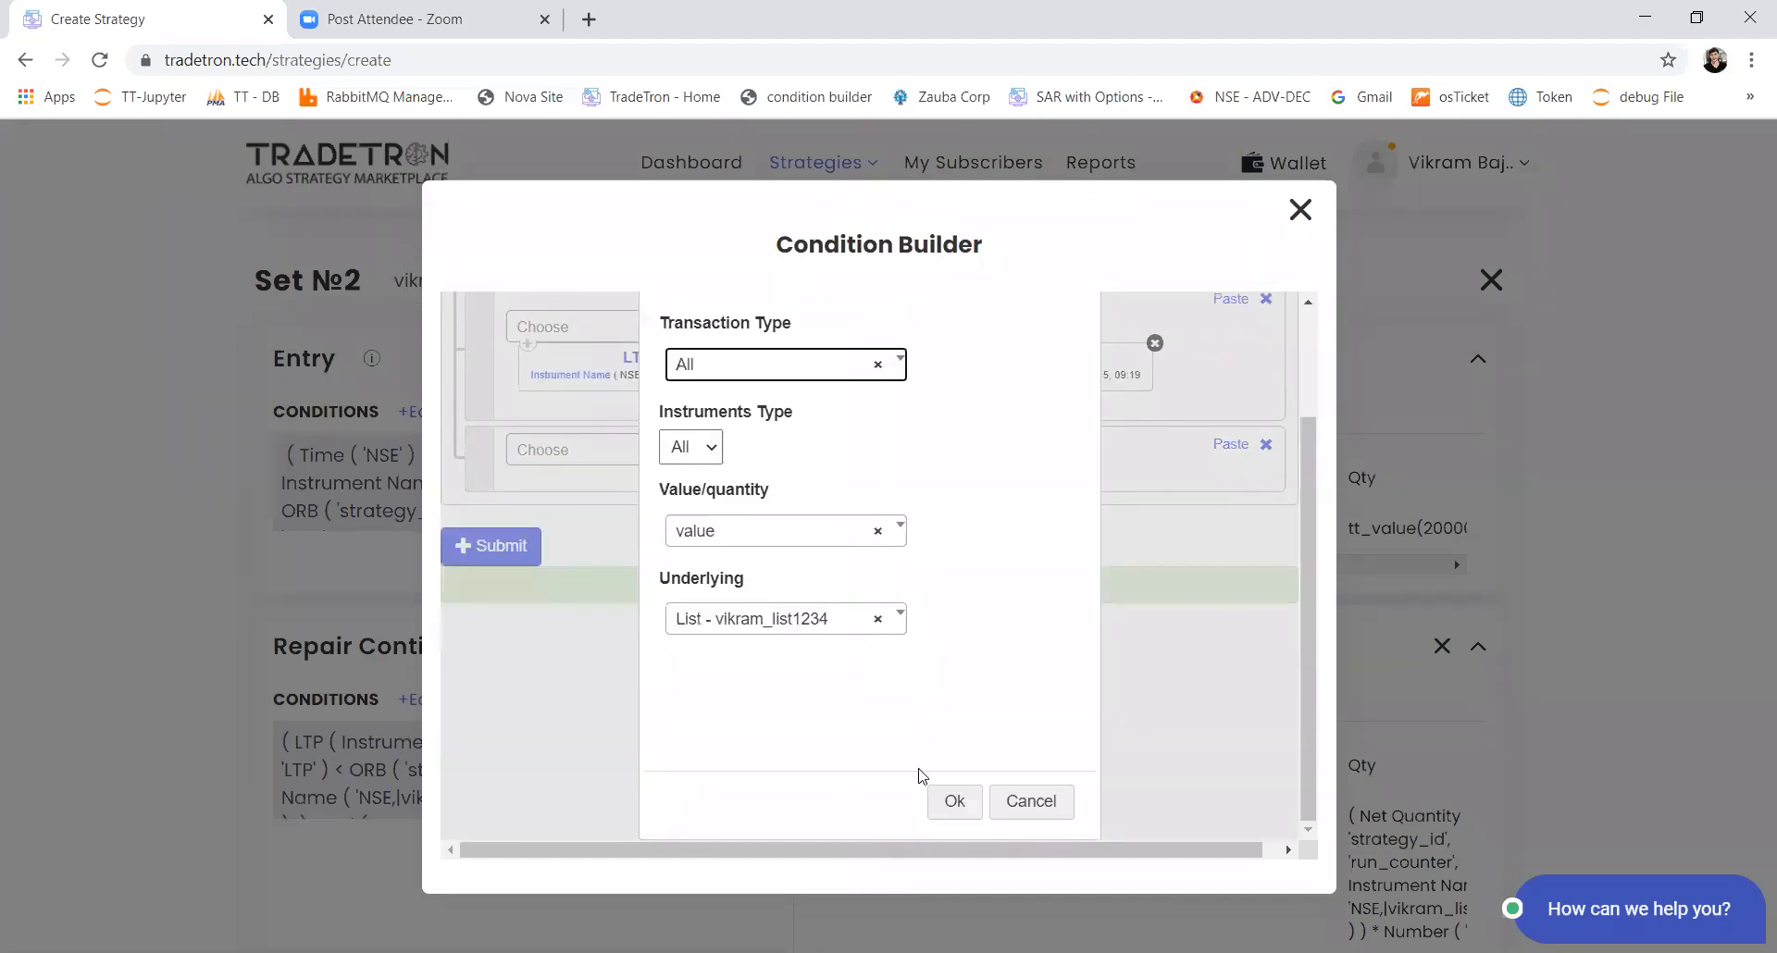
pyautogui.click(936, 801)
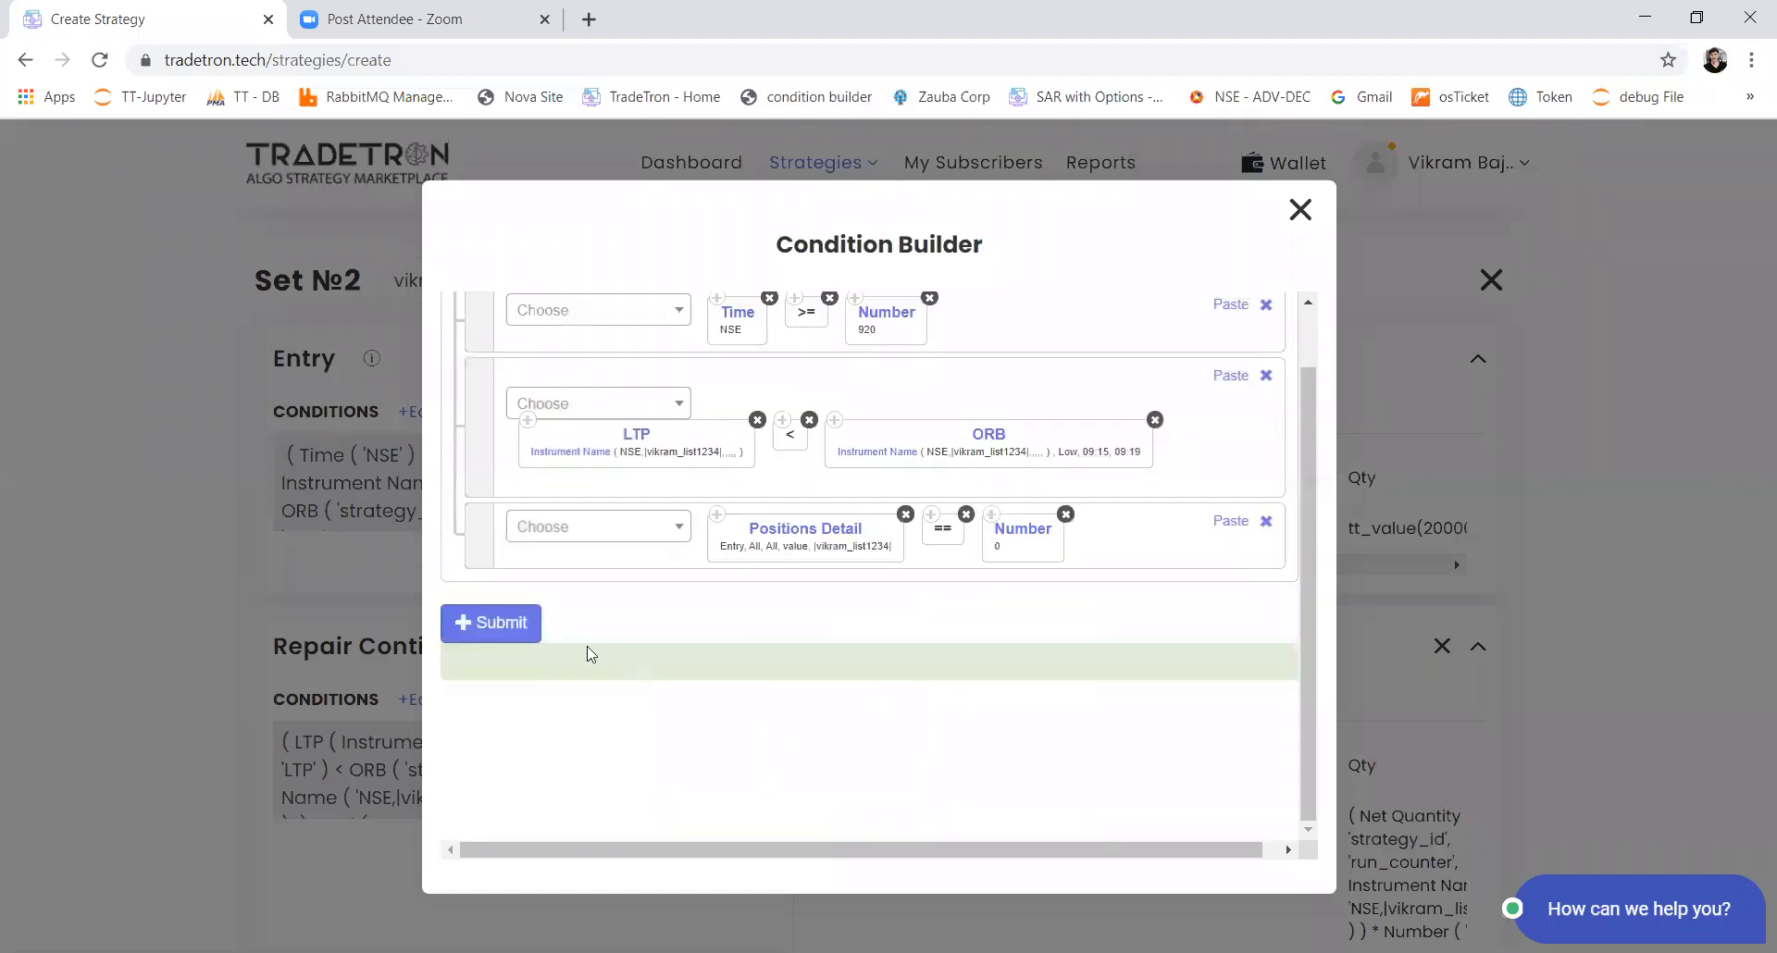
pyautogui.click(500, 623)
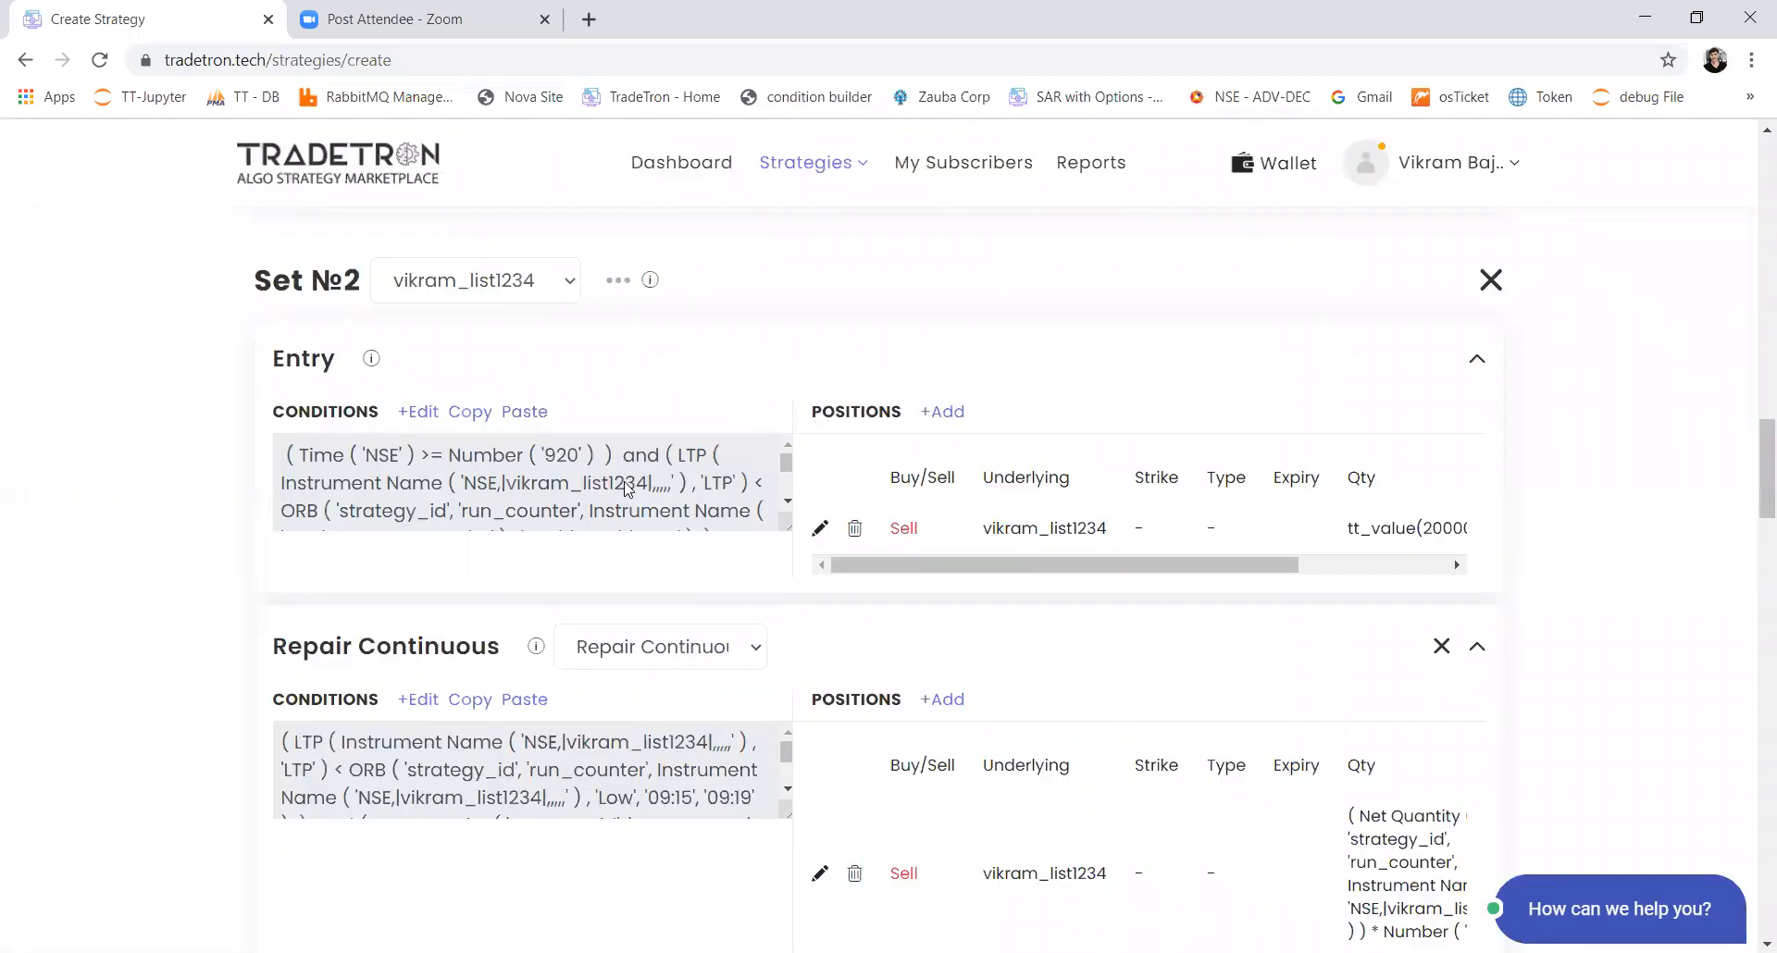
# Step: Set the Positions Detail transaction type to All in Set 1's entry condition
pyautogui.scroll(-2, 636, 488)
pyautogui.scroll(-5, 135, 623)
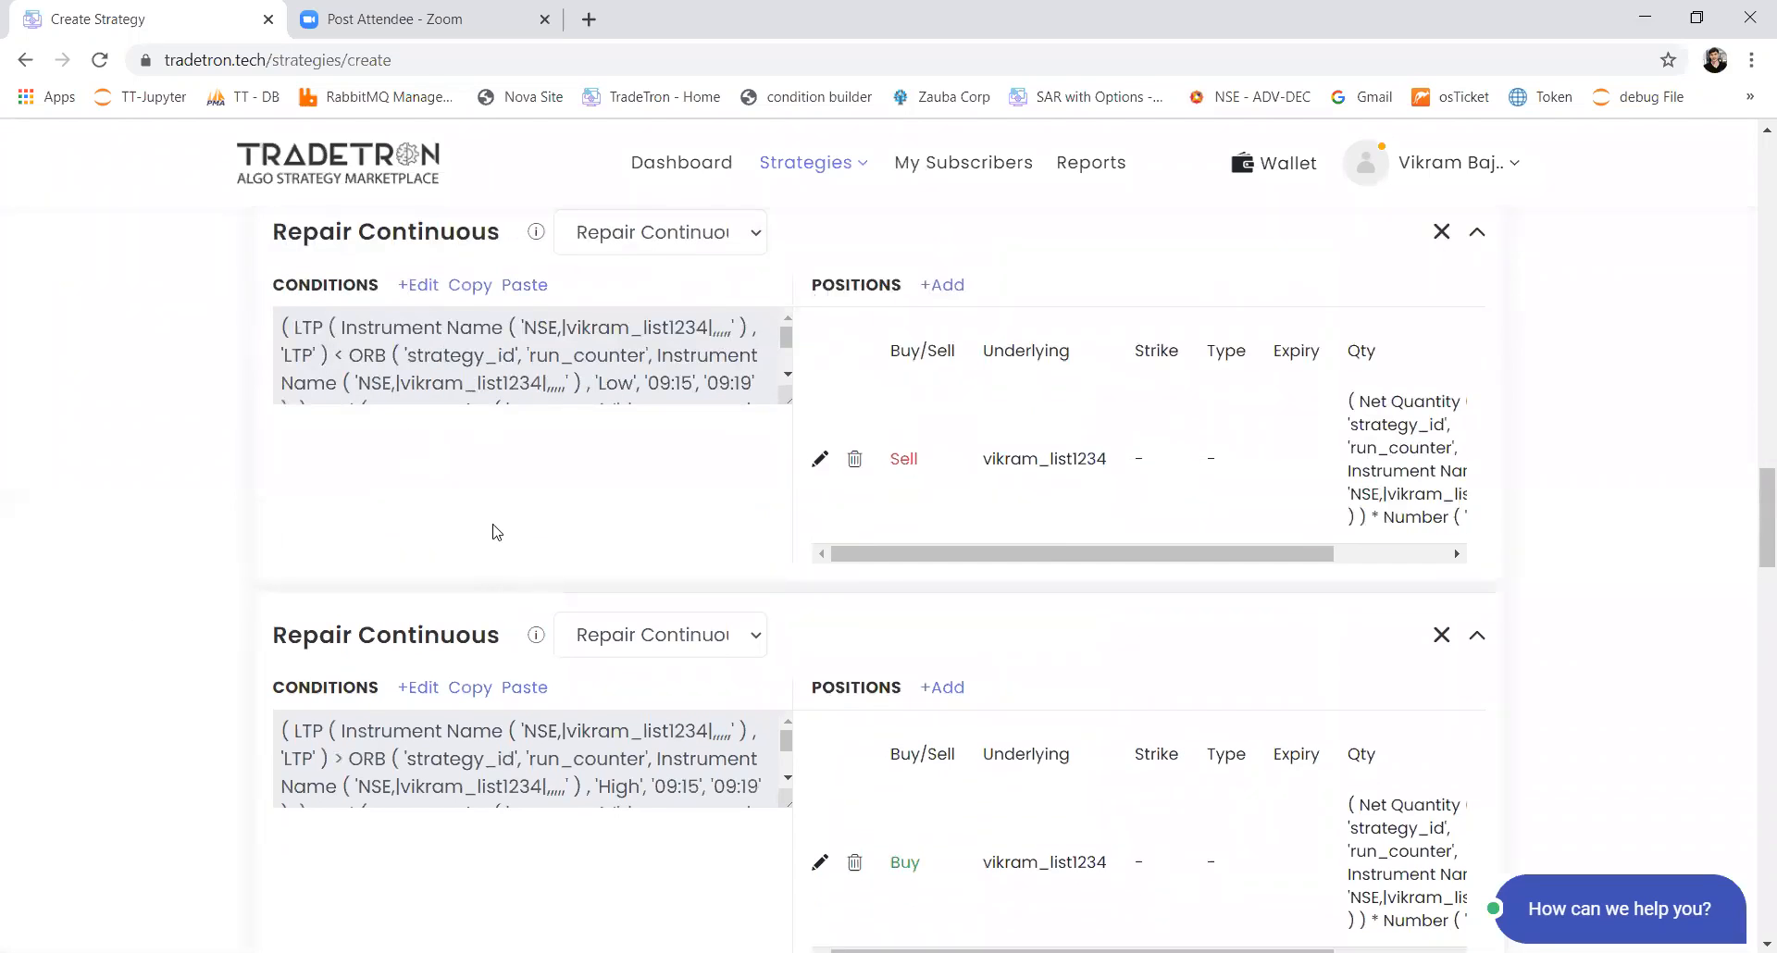
pyautogui.scroll(4, 472, 546)
pyautogui.scroll(4, 431, 711)
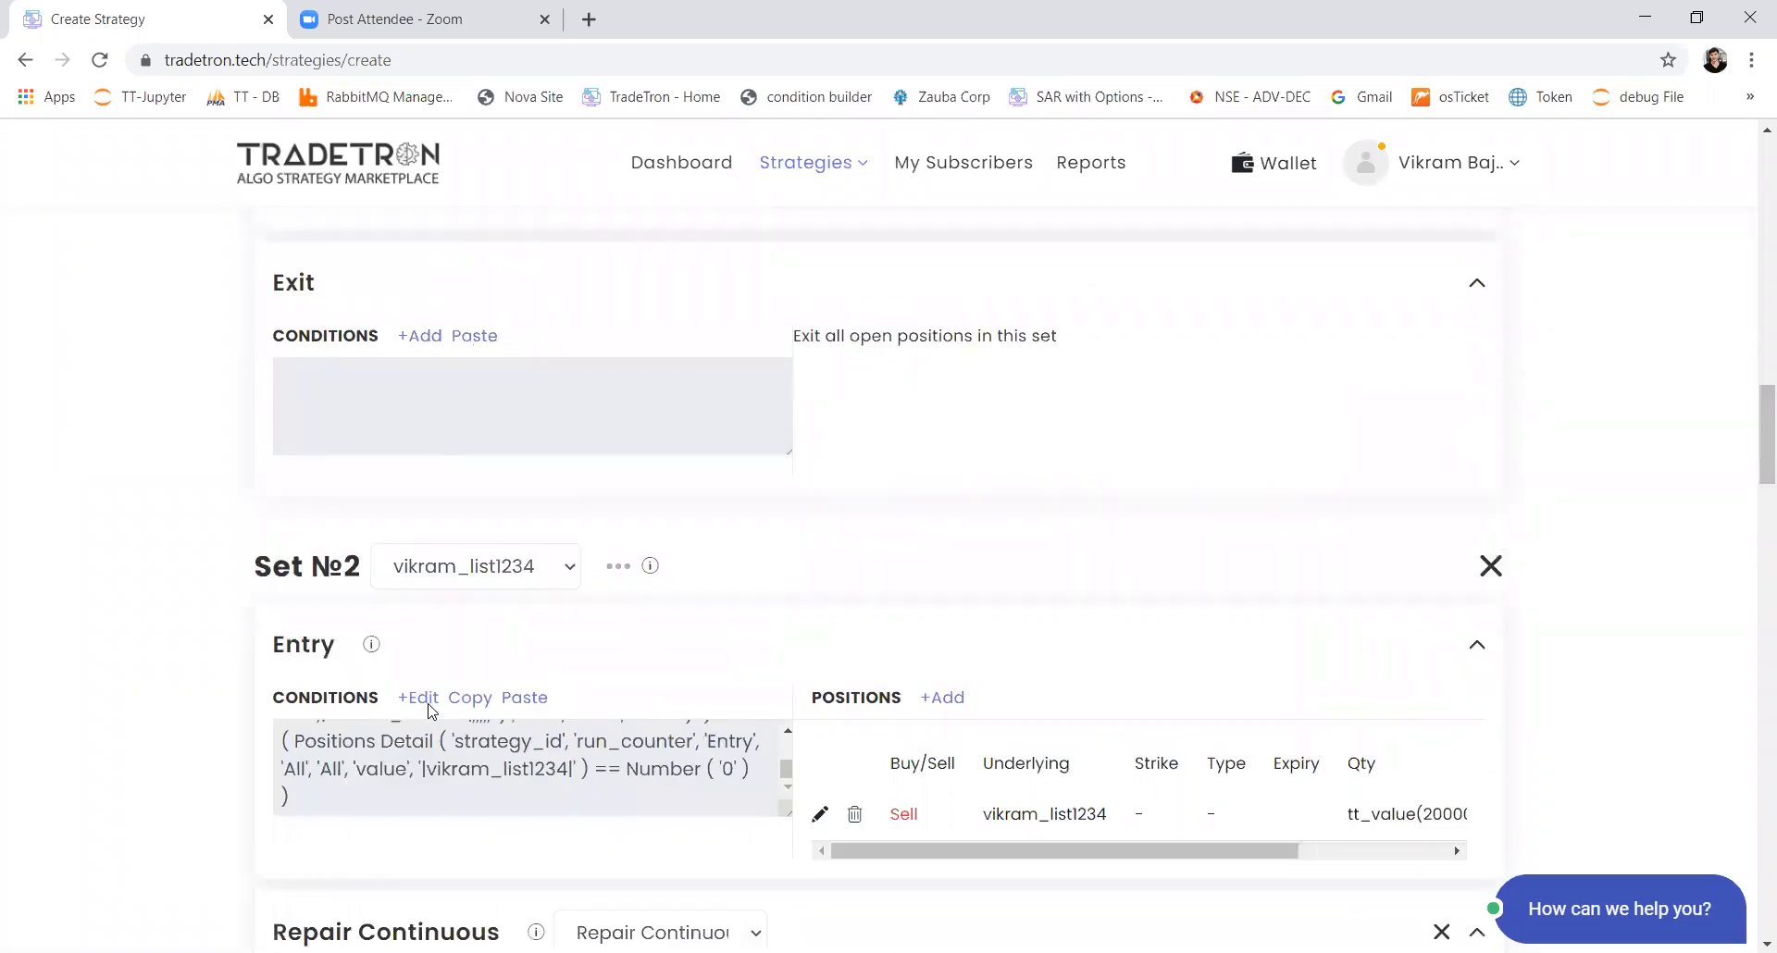
pyautogui.scroll(-10, 429, 710)
pyautogui.scroll(8, 429, 711)
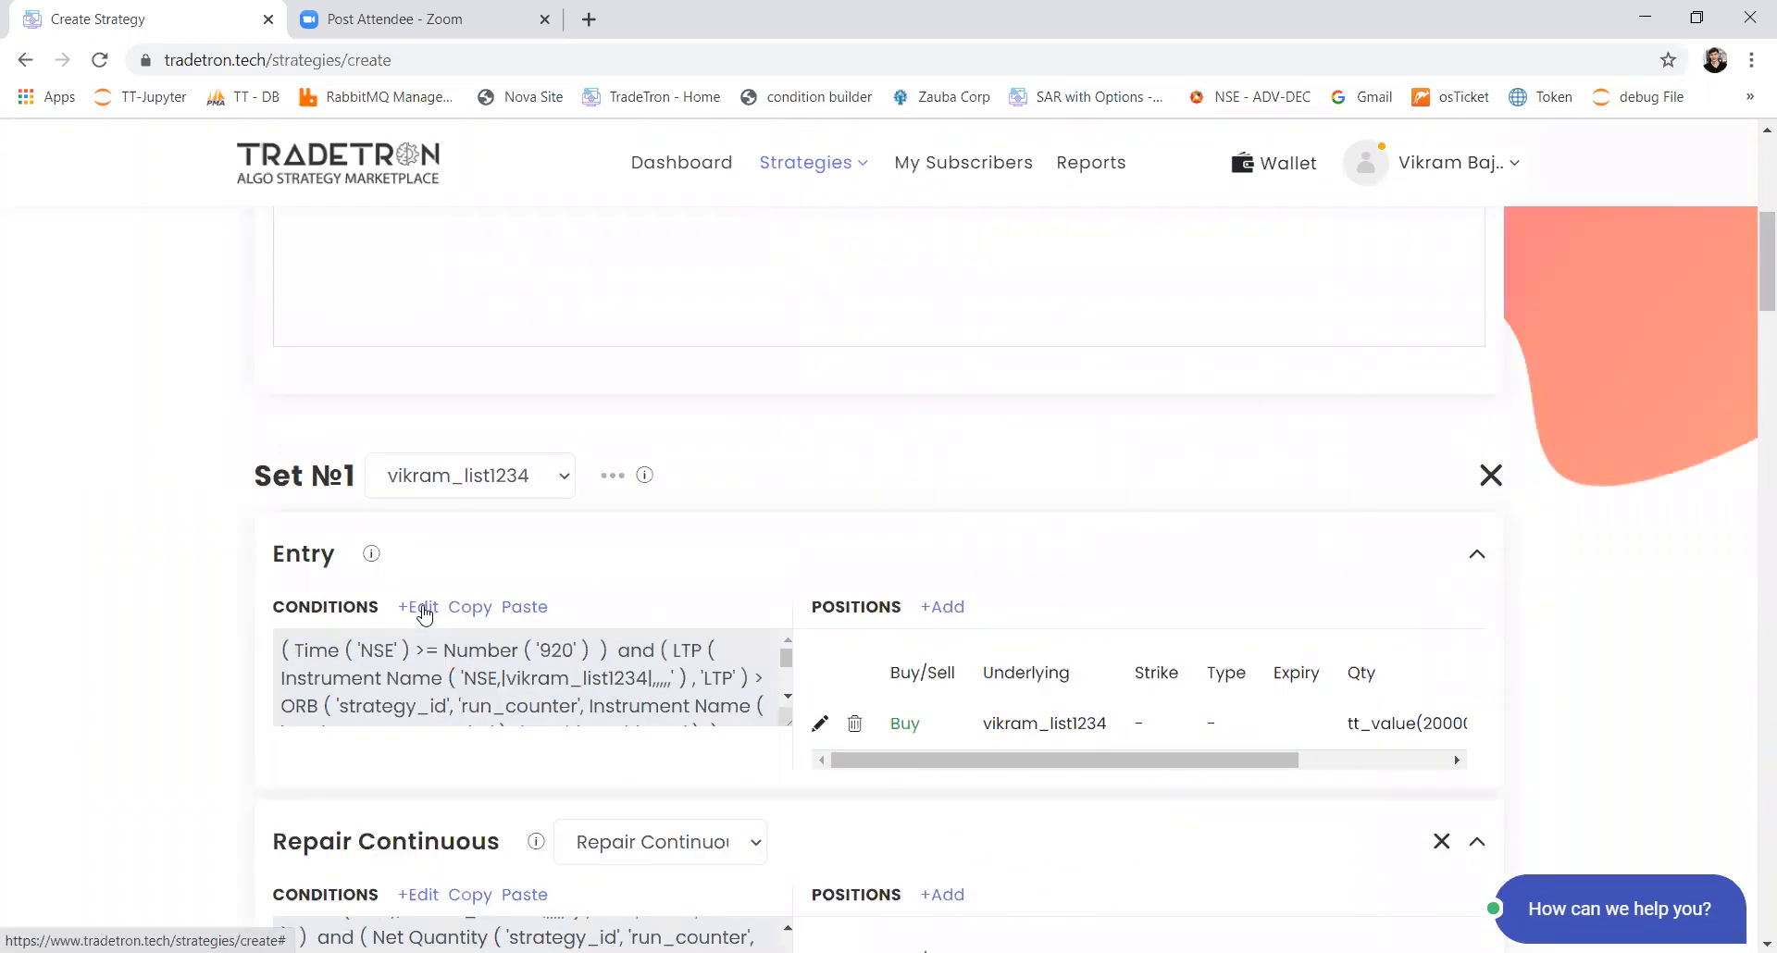
pyautogui.click(422, 606)
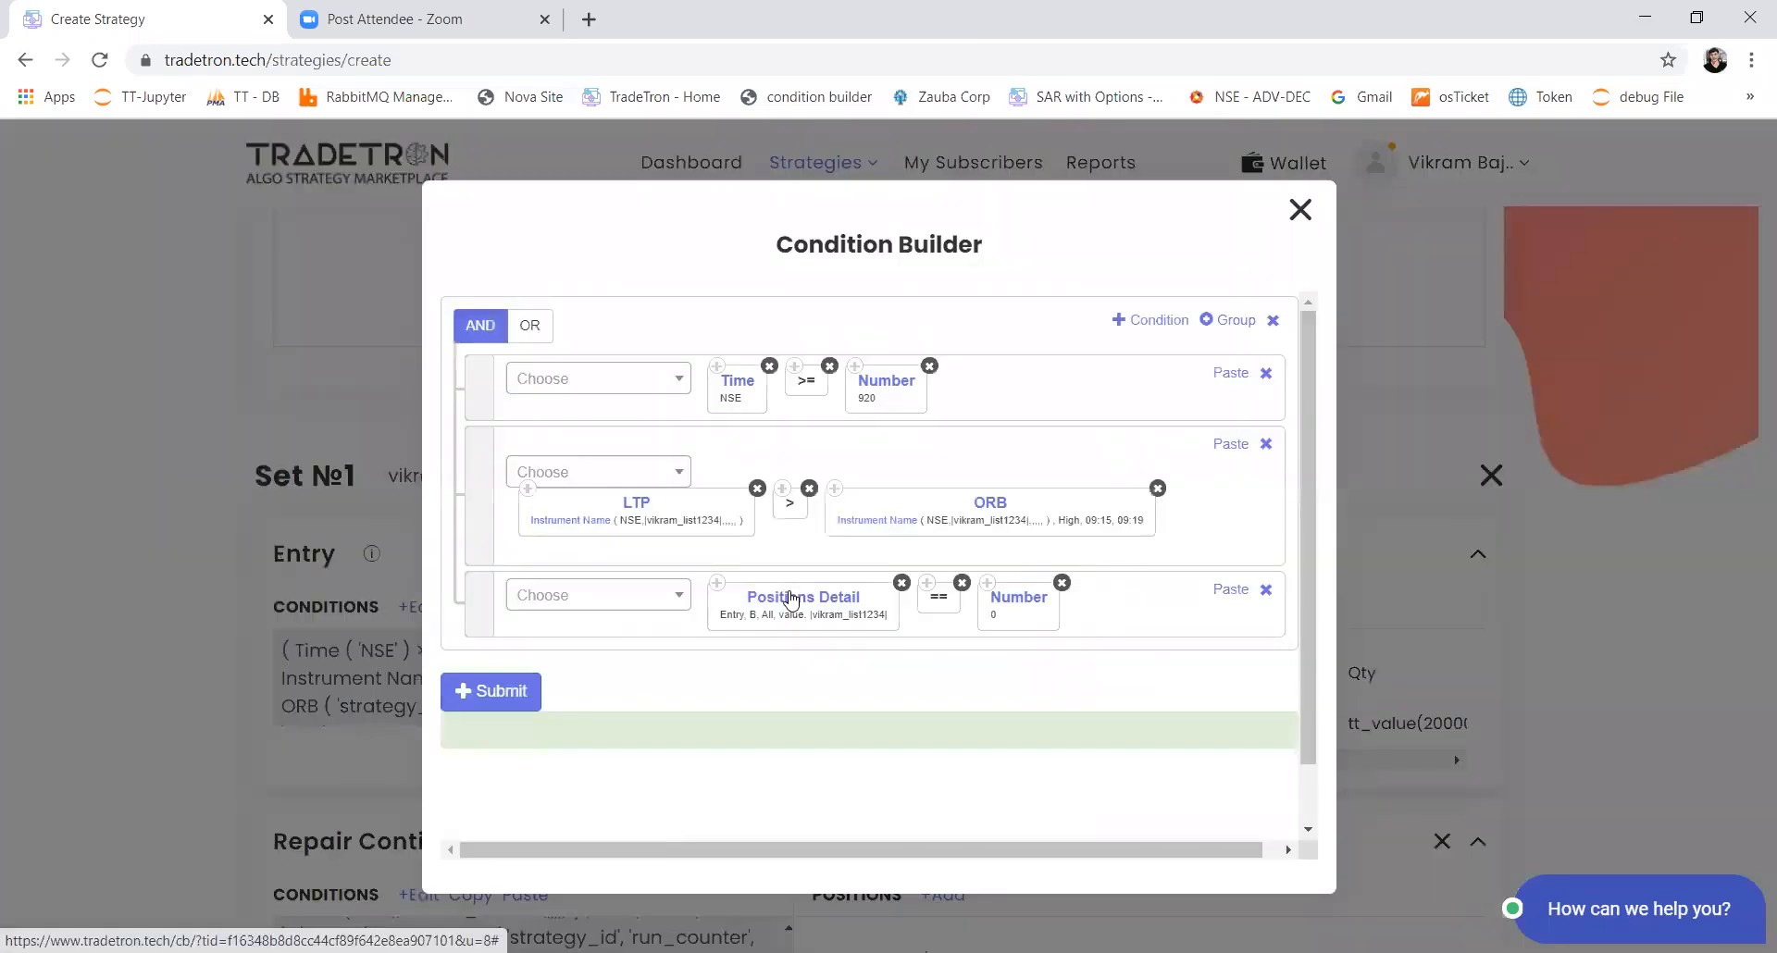
pyautogui.click(830, 574)
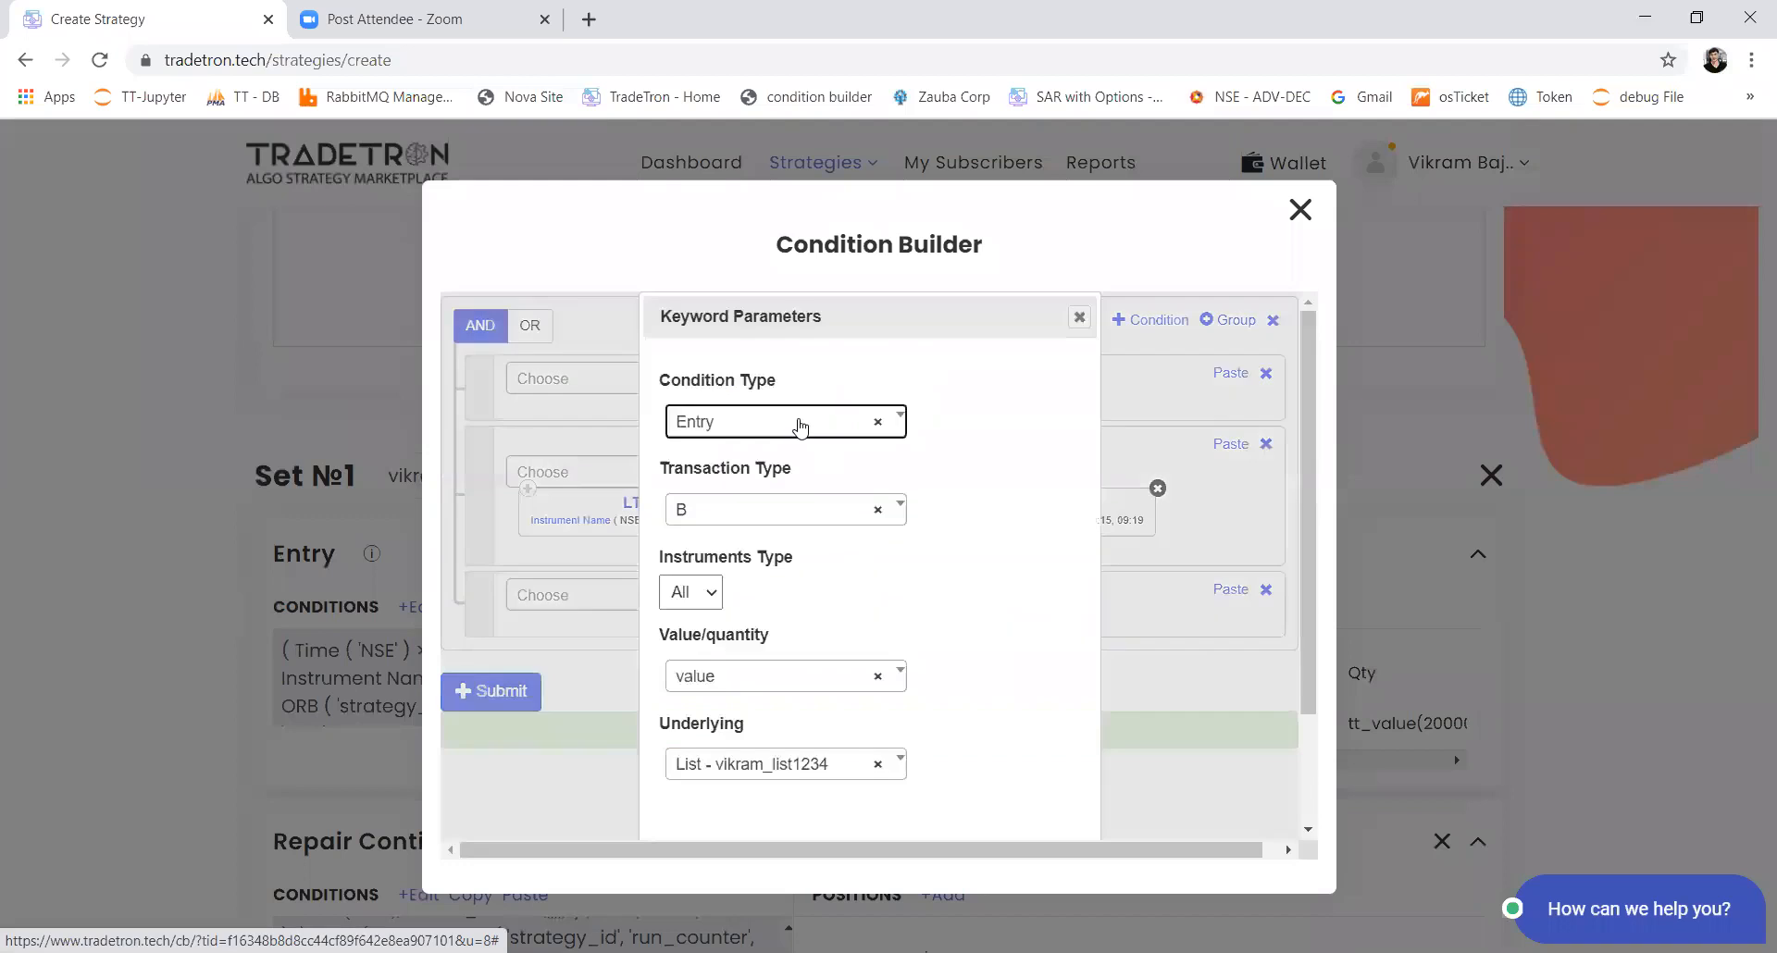
pyautogui.click(745, 508)
pyautogui.click(710, 592)
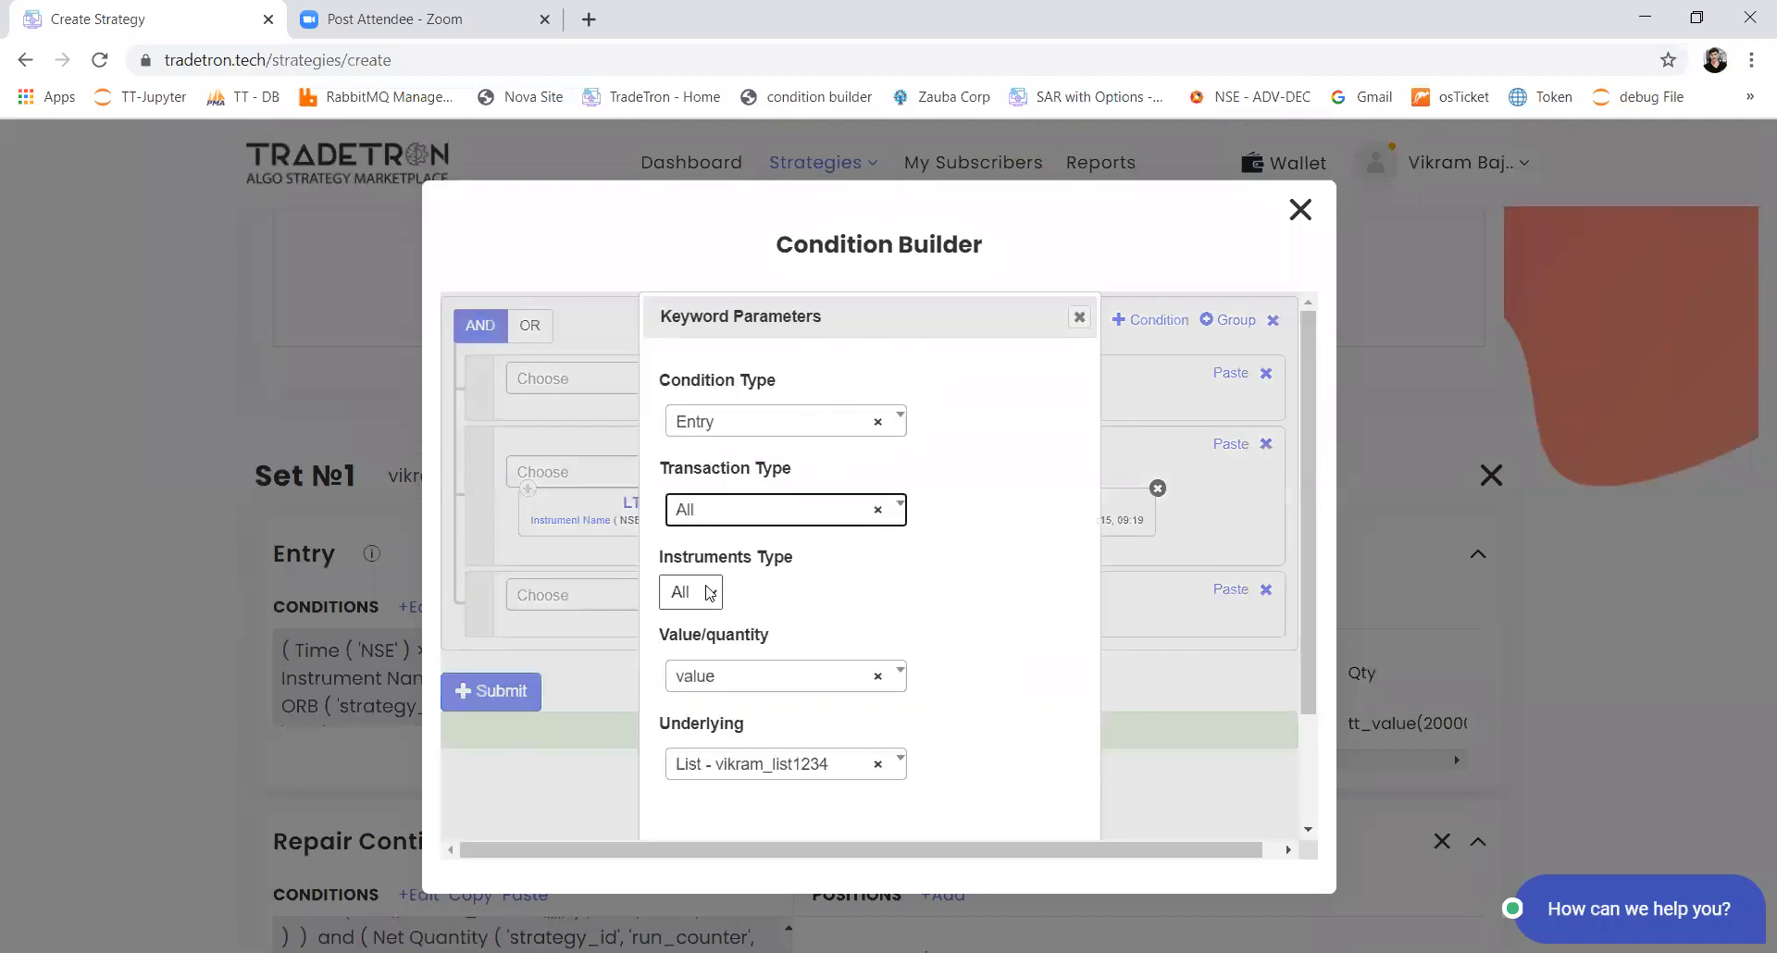
# Step: Confirm the Positions Detail parameters and submit Set 1's entry condition
pyautogui.scroll(-2, 1000, 499)
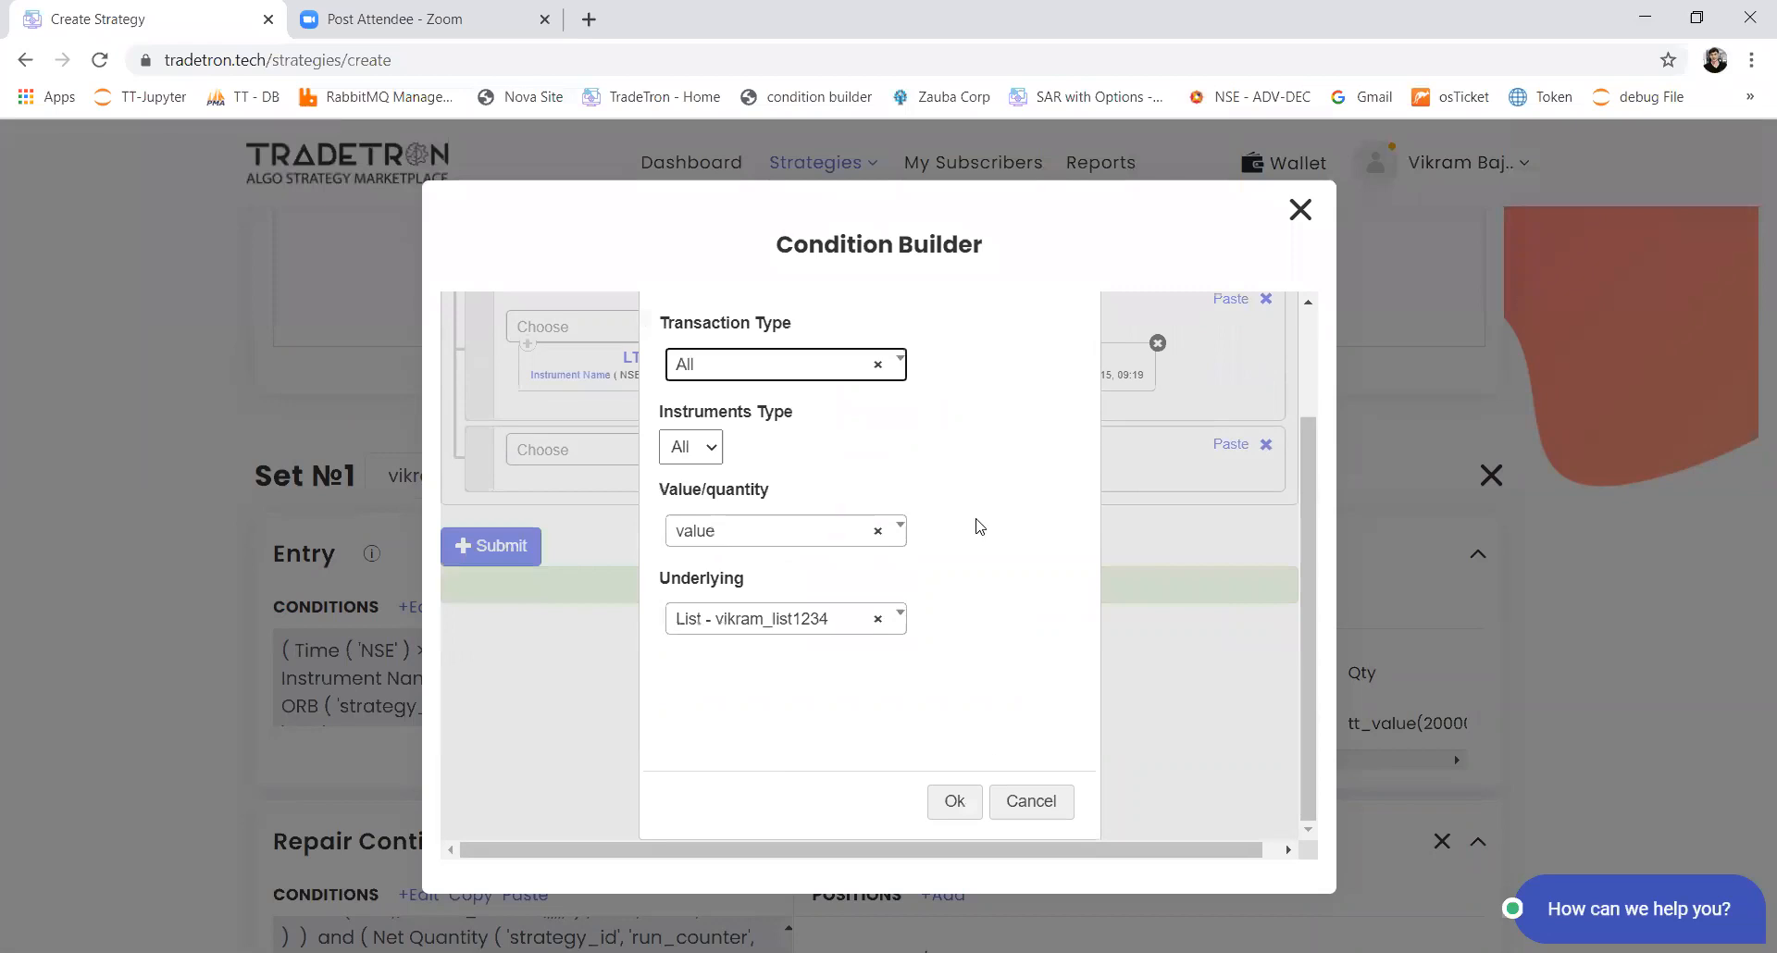
pyautogui.scroll(2, 979, 525)
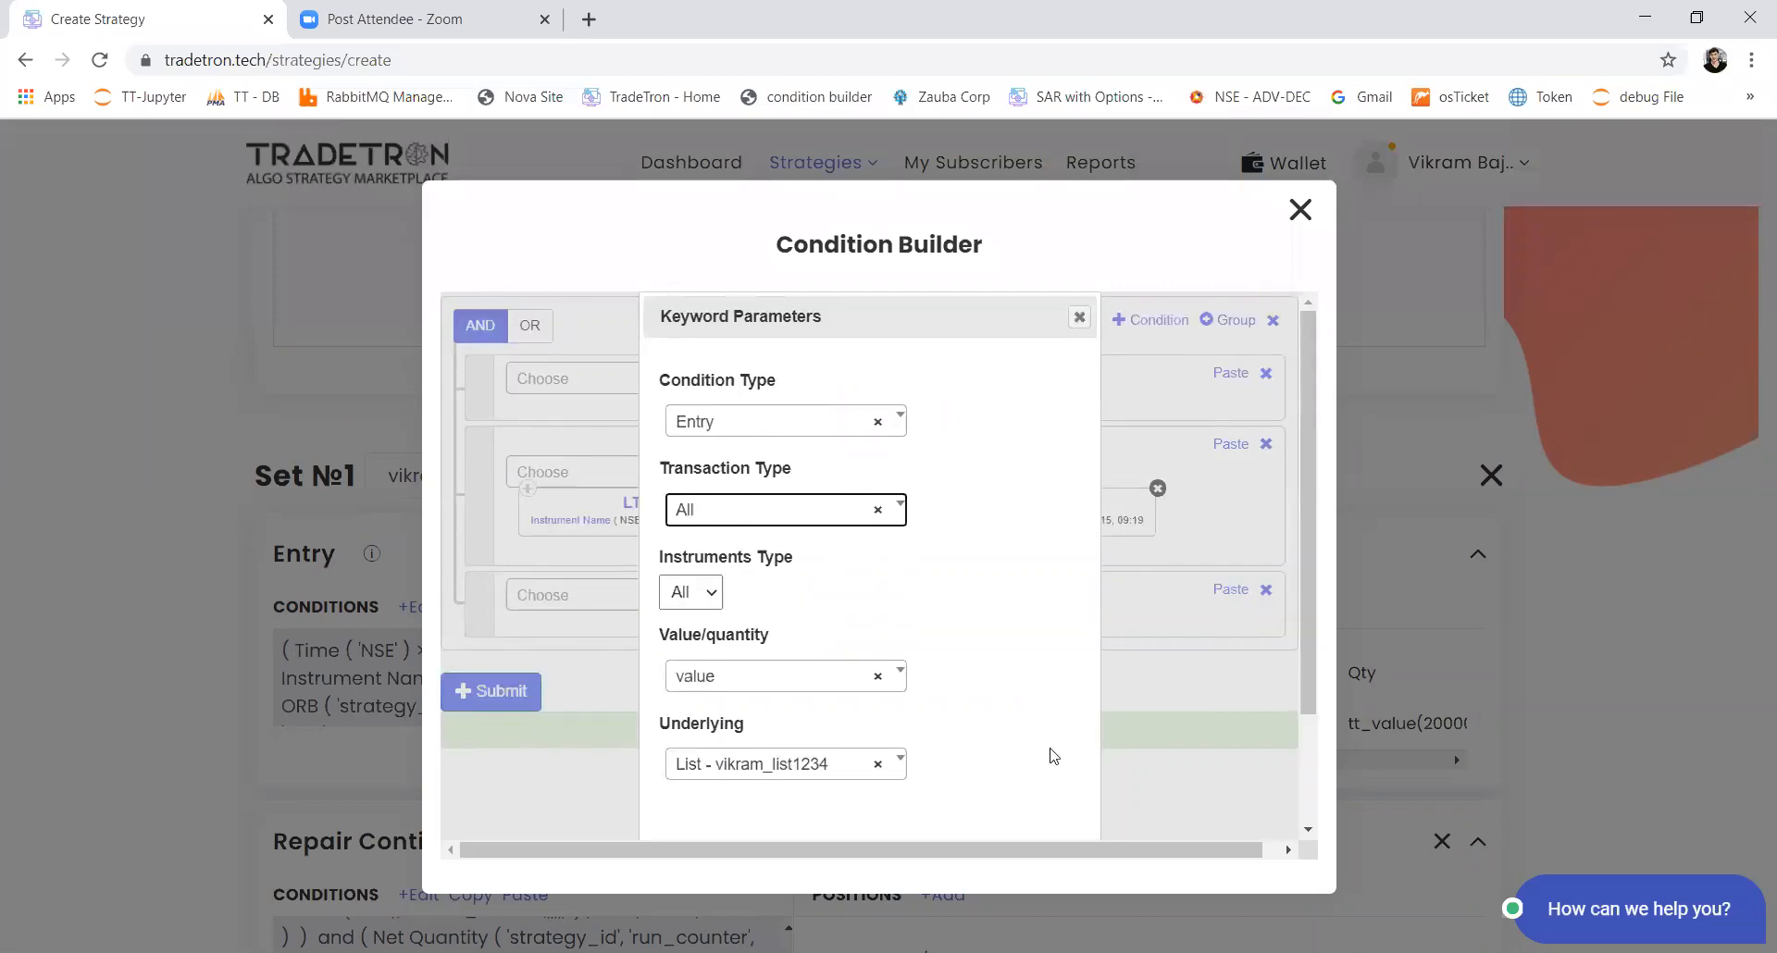
pyautogui.scroll(-2, 1053, 756)
pyautogui.click(954, 800)
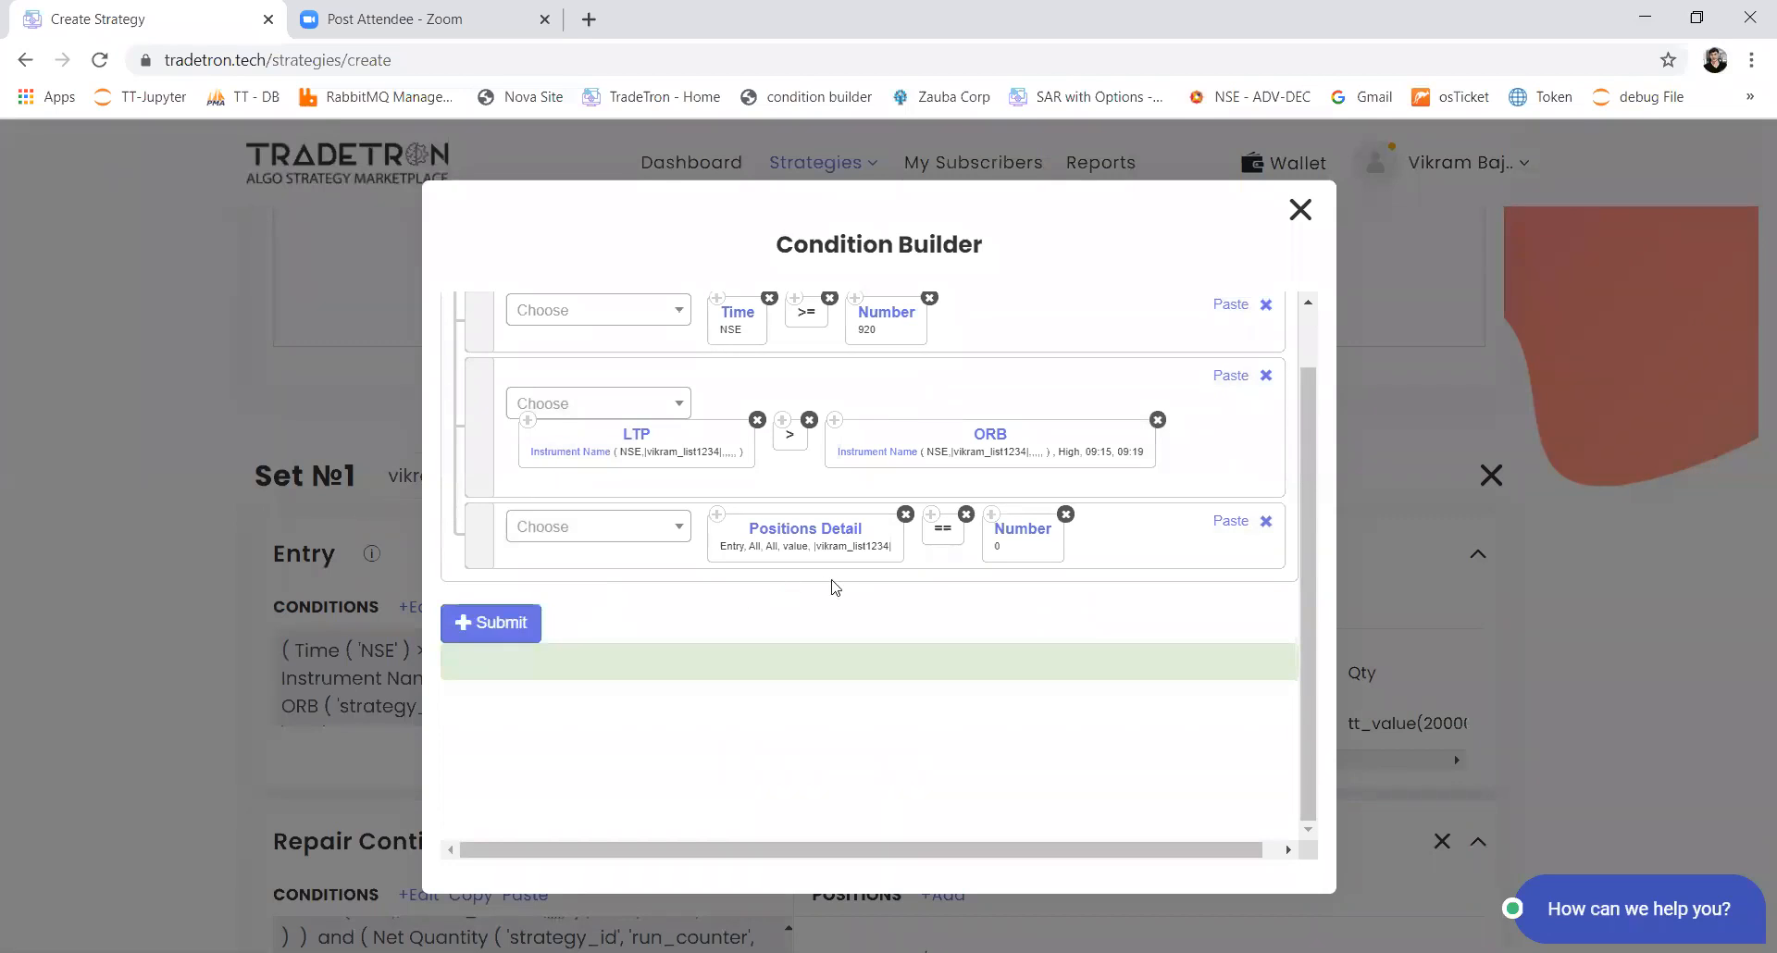
pyautogui.click(521, 621)
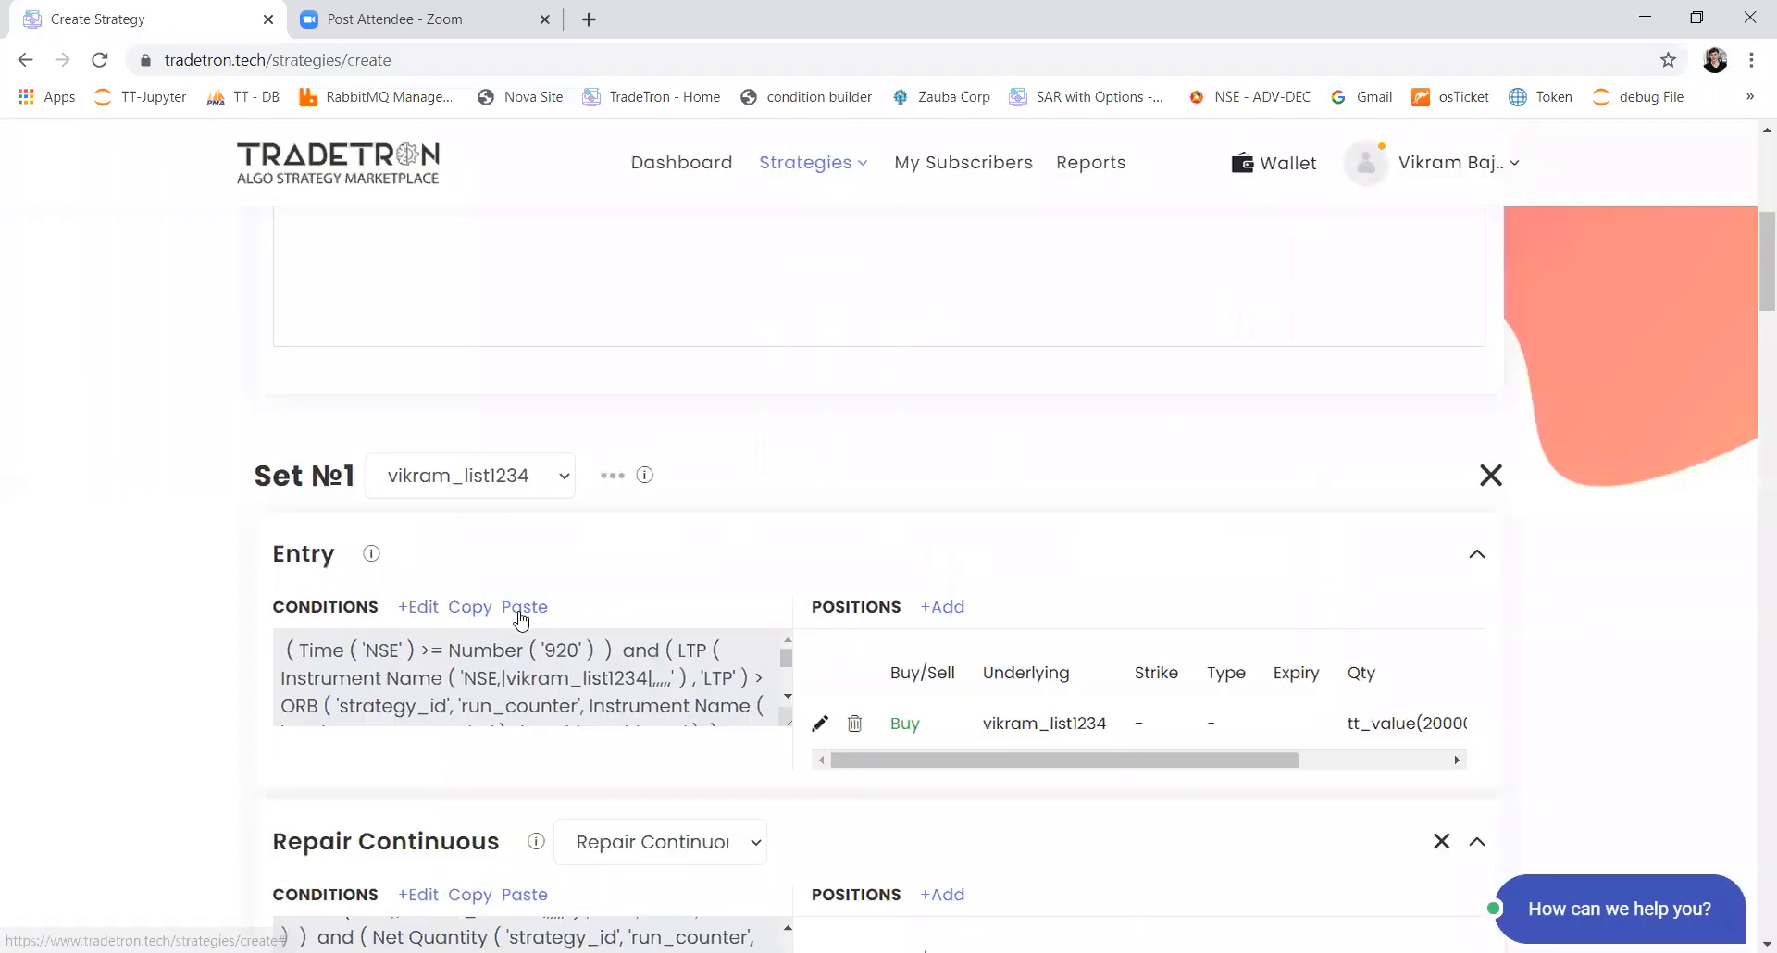
# Step: Review both sets' entry and Repair Continuous conditions, the Universal Exit and the Advanced Settings of the strategy
pyautogui.scroll(-15, 521, 621)
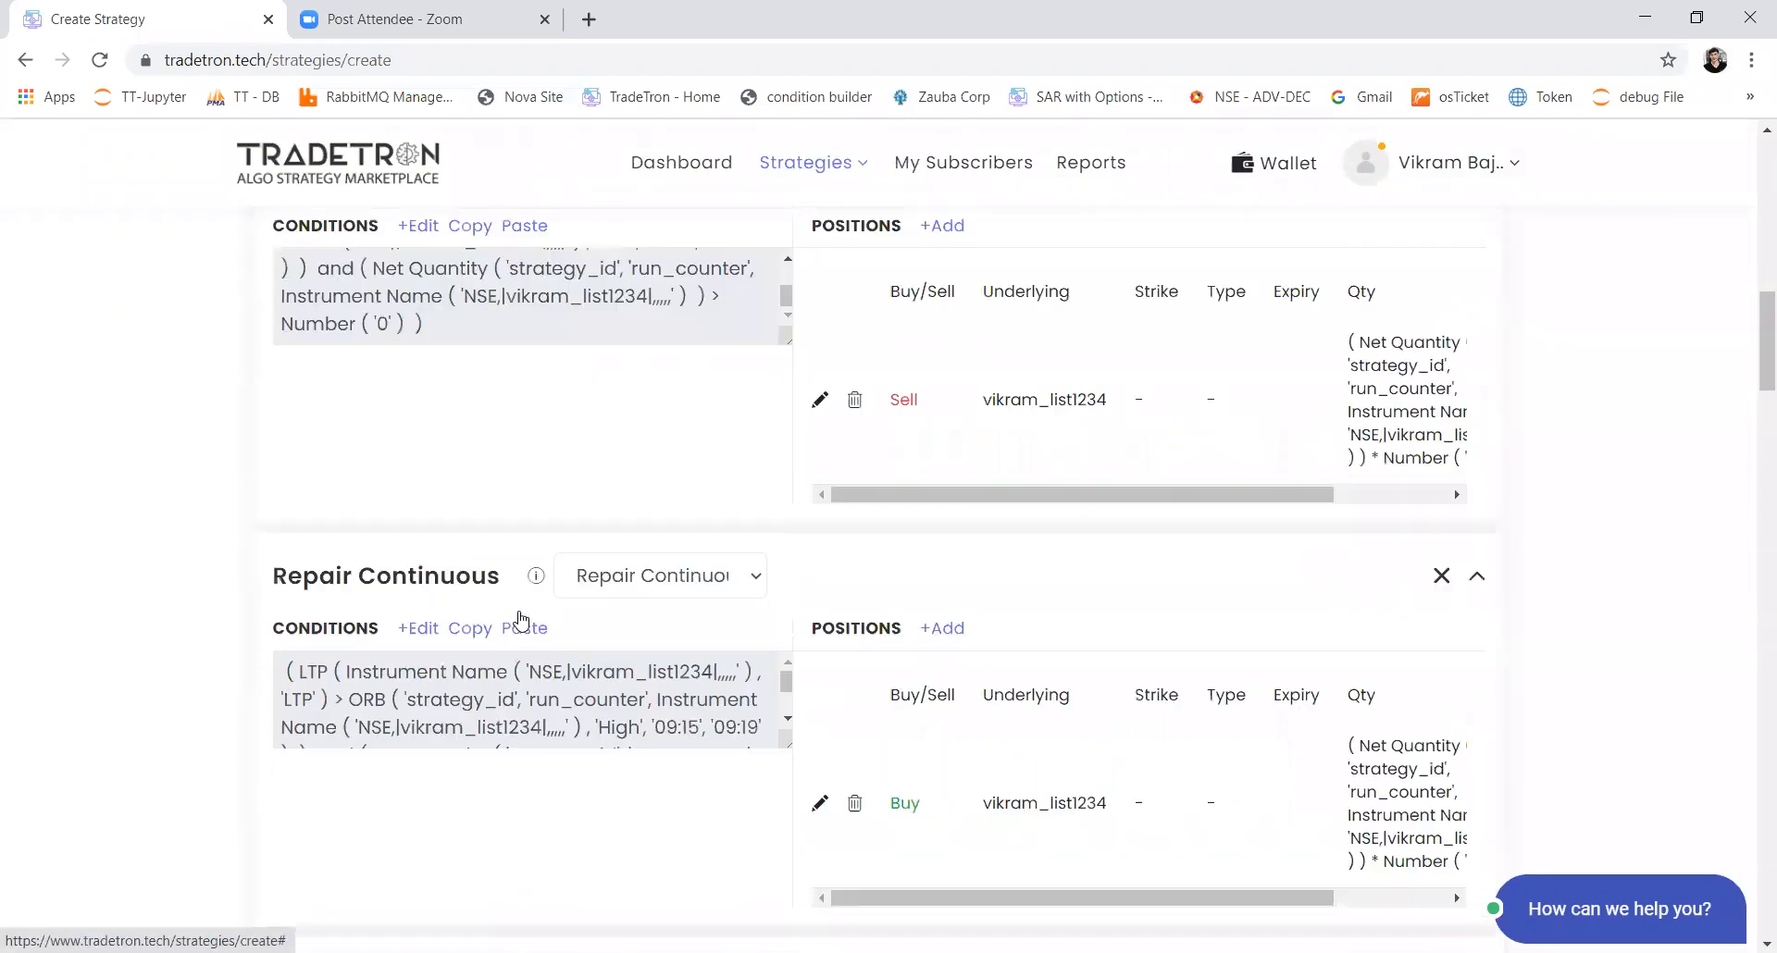
pyautogui.scroll(-15, 521, 620)
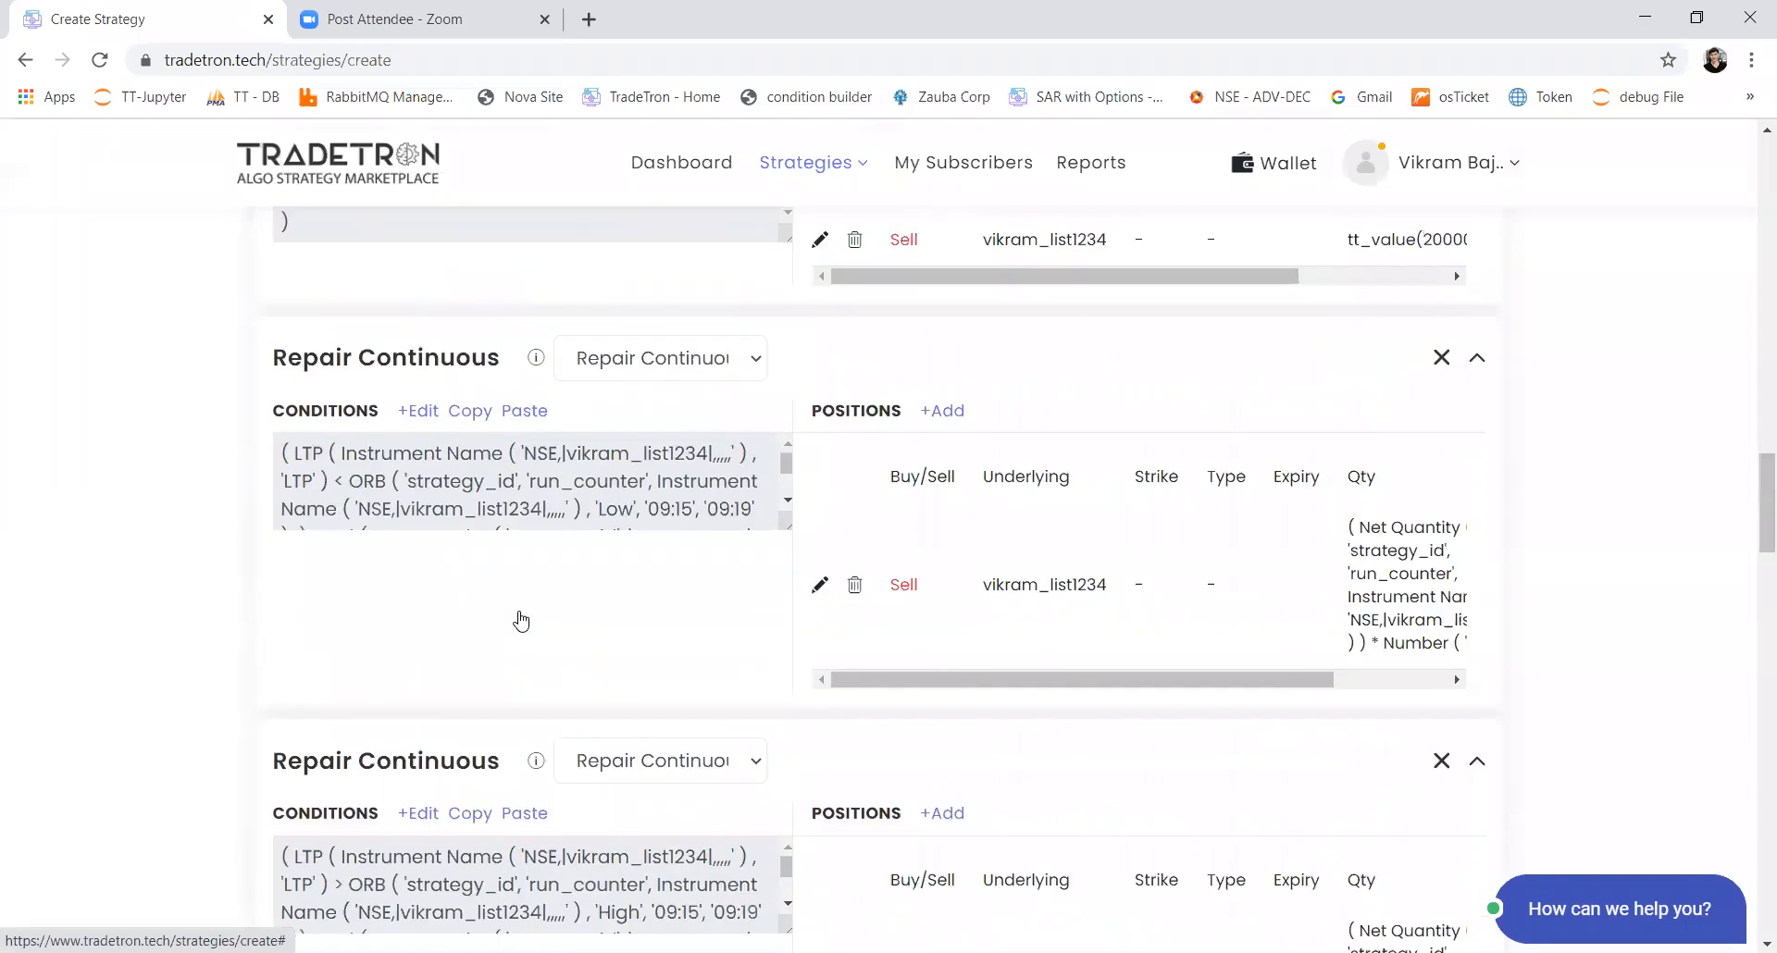
pyautogui.scroll(-7, 521, 620)
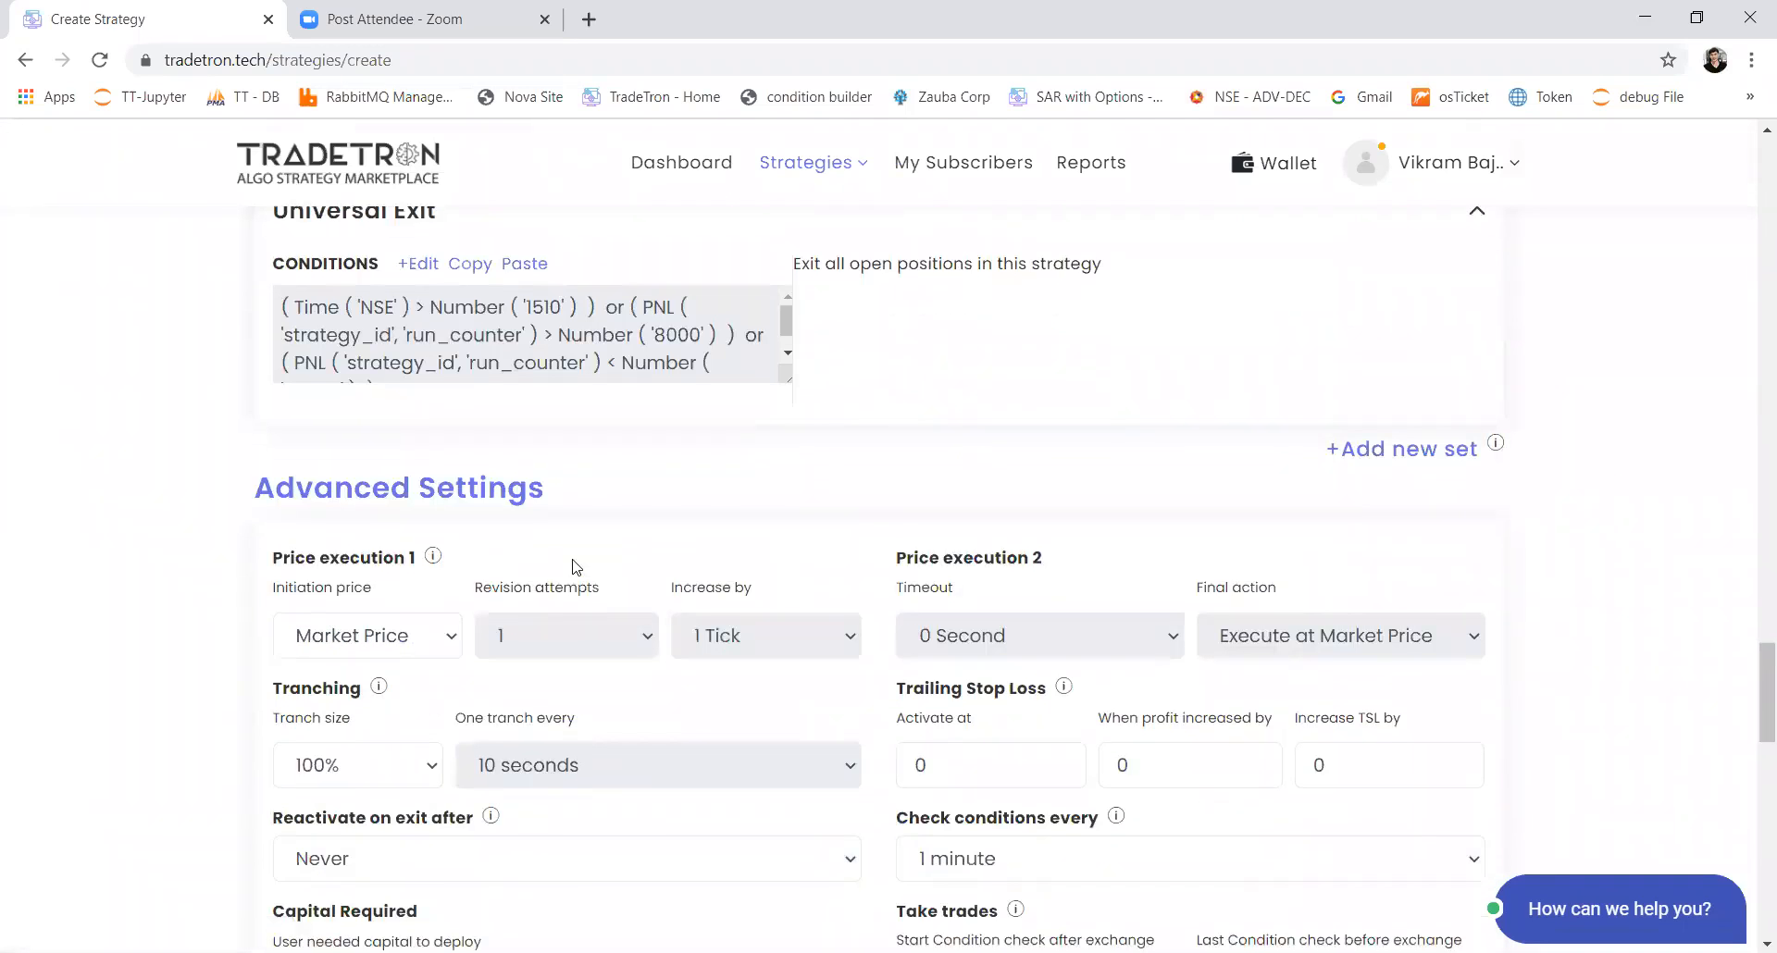
pyautogui.scroll(-5, 576, 566)
pyautogui.scroll(10, 576, 567)
pyautogui.scroll(8, 571, 564)
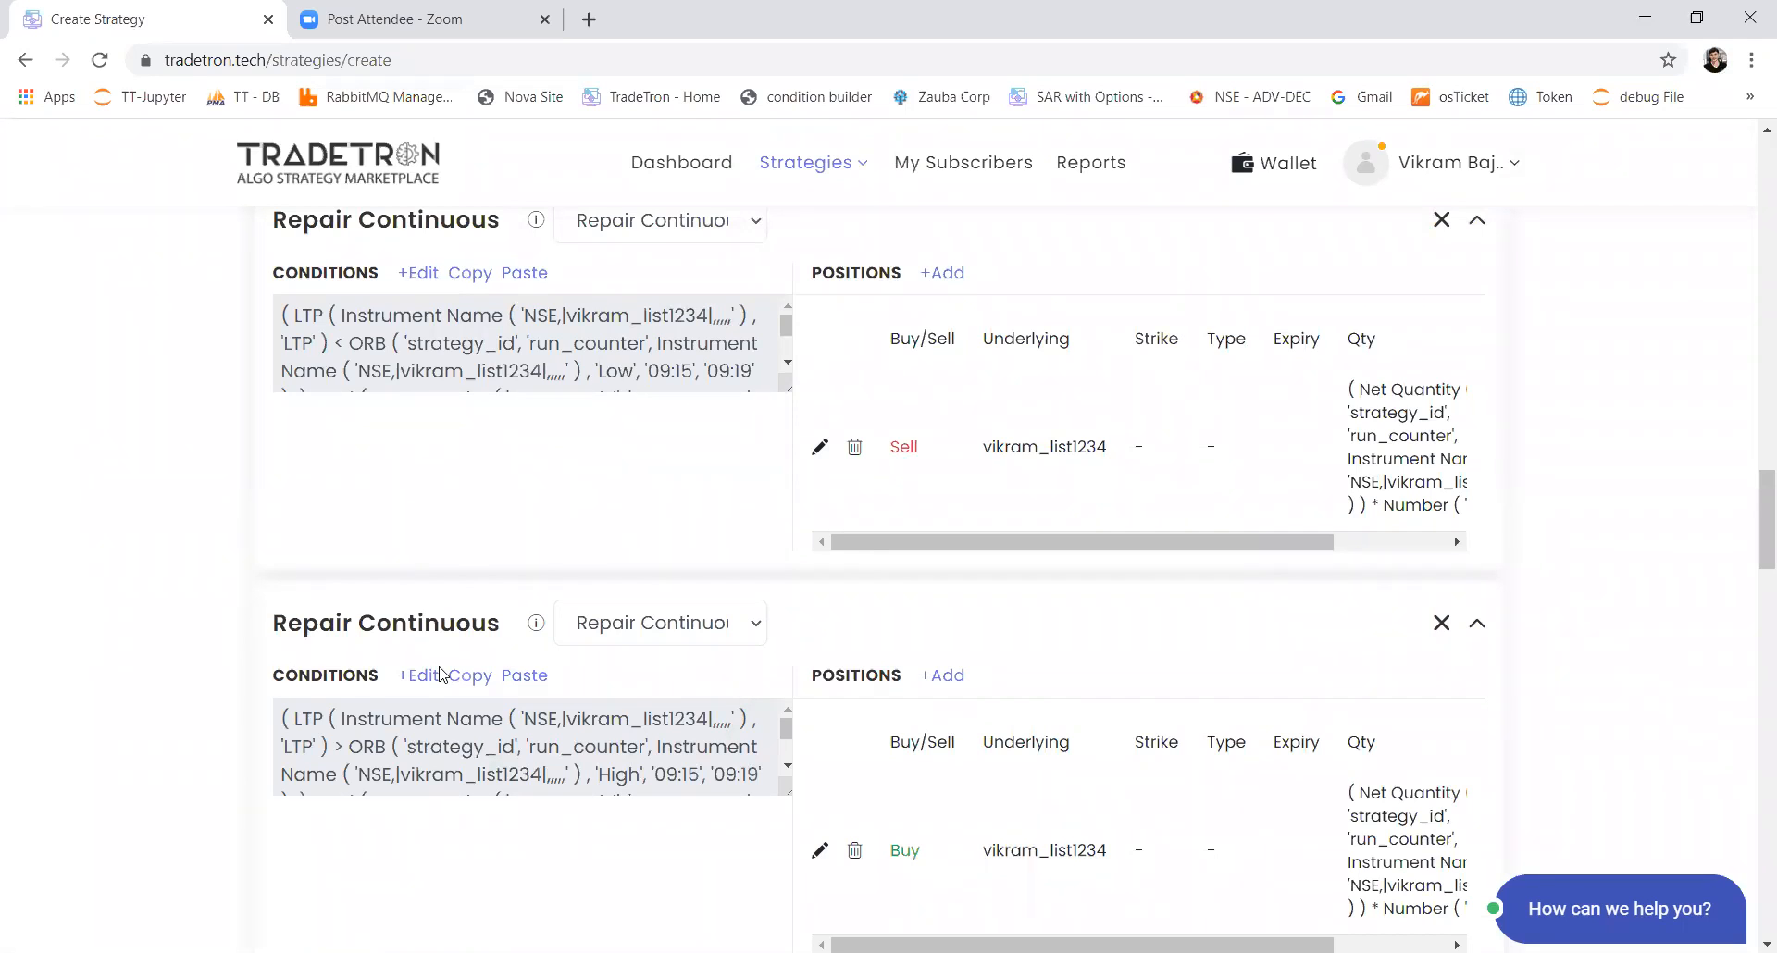
pyautogui.scroll(-14, 441, 675)
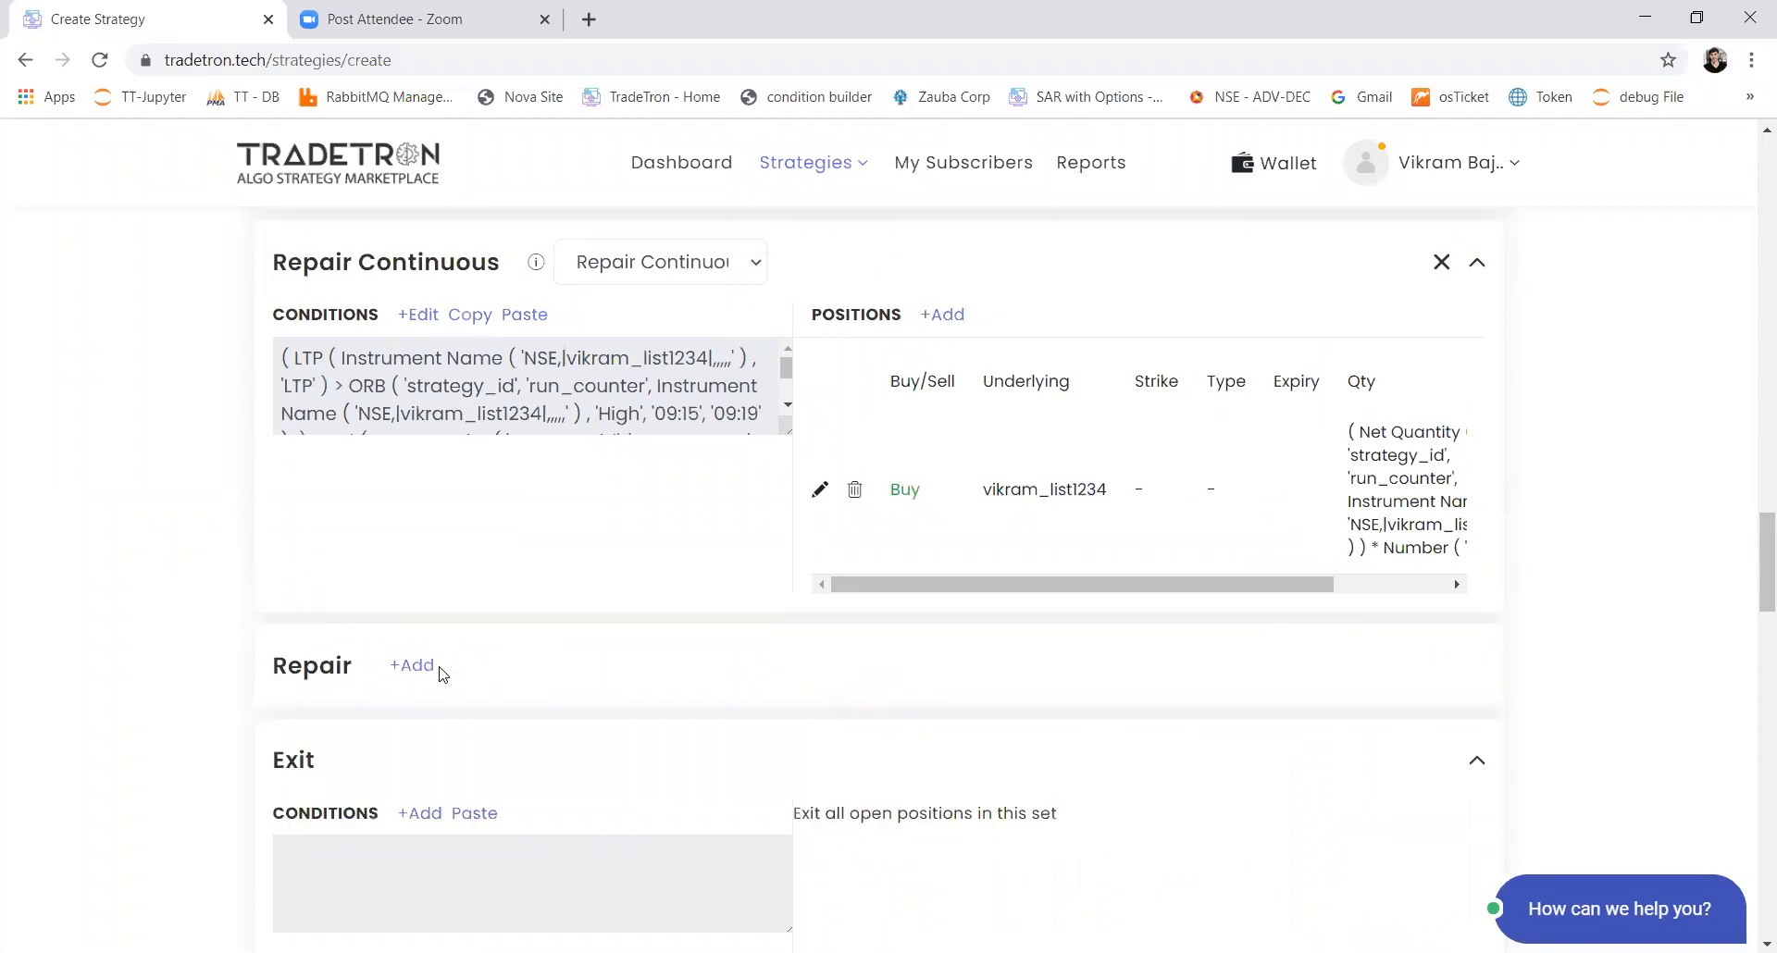
pyautogui.scroll(-15, 437, 666)
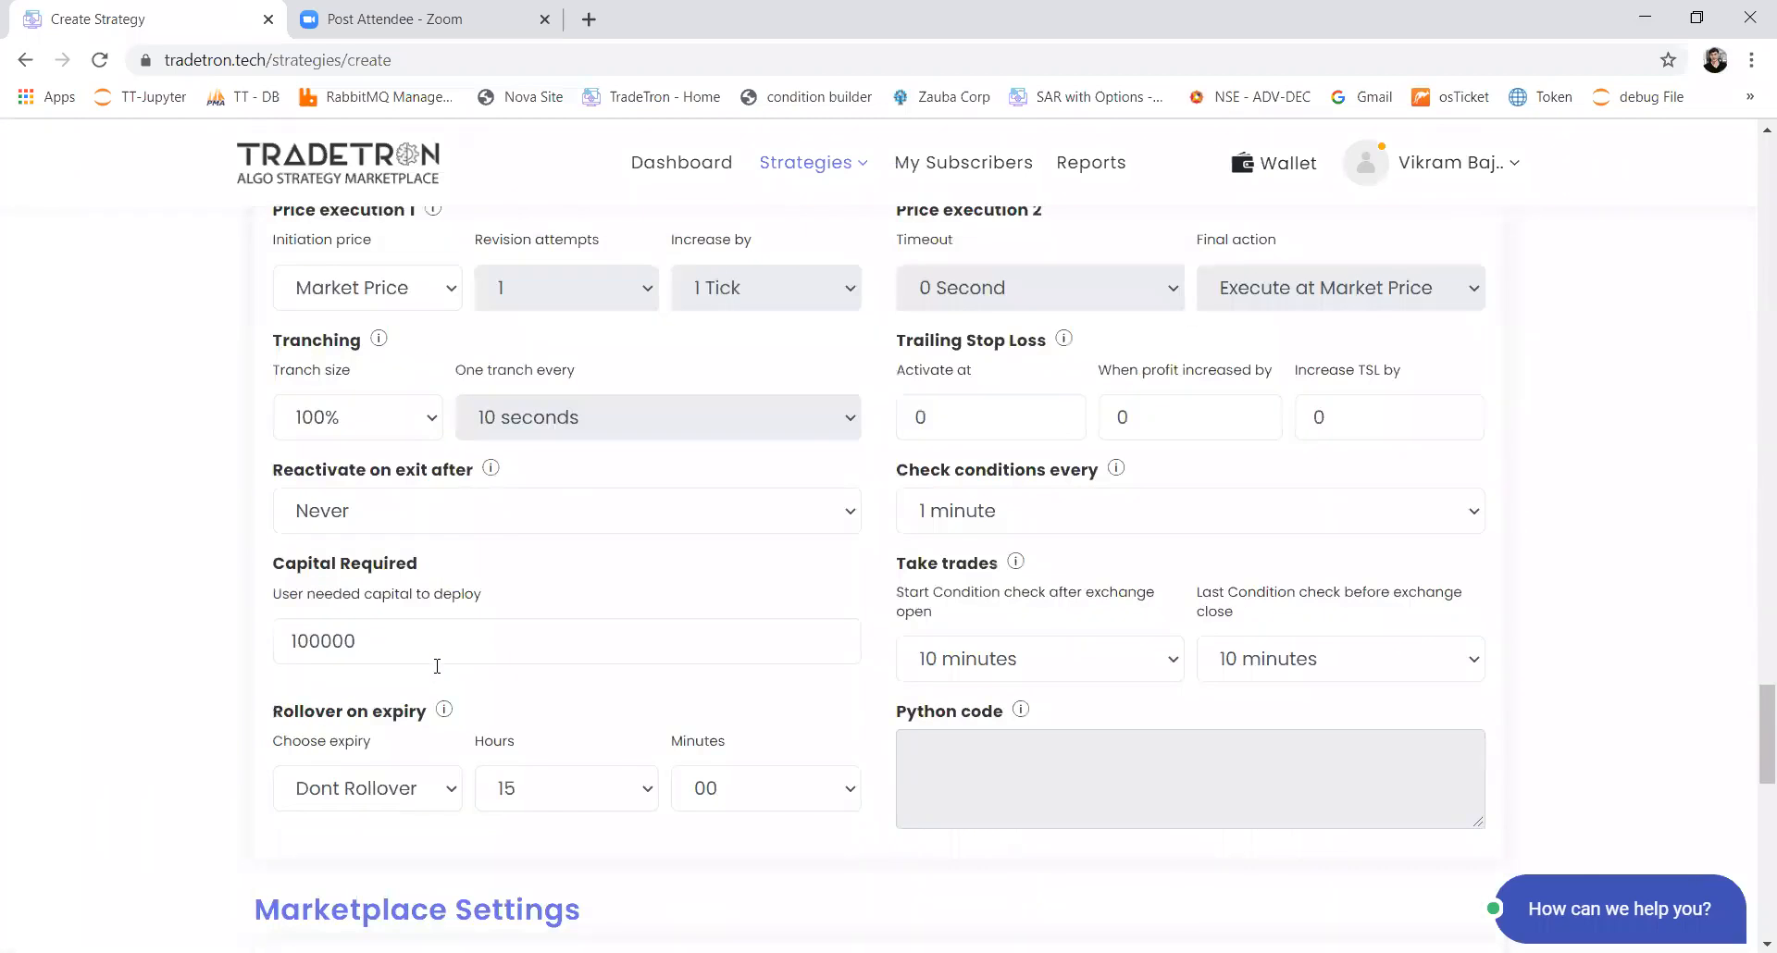
# Step: Create the strategy and close the confirmation dialog
pyautogui.scroll(-1, 796, 496)
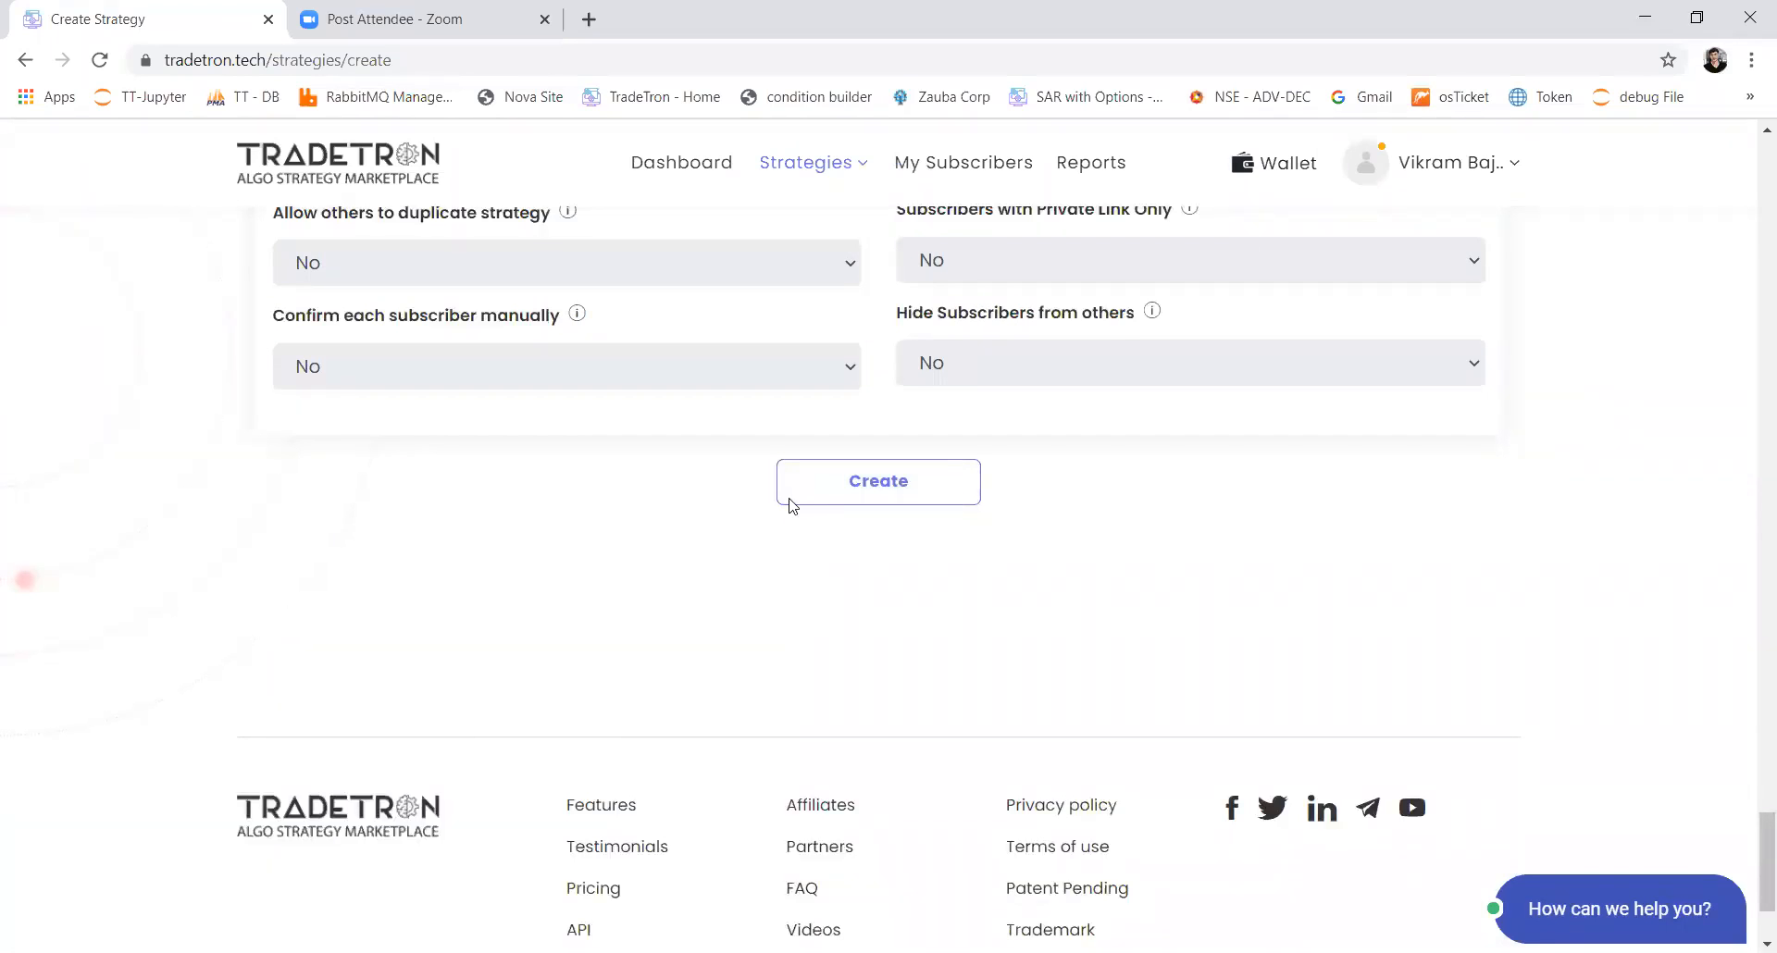
pyautogui.click(789, 499)
pyautogui.click(1004, 689)
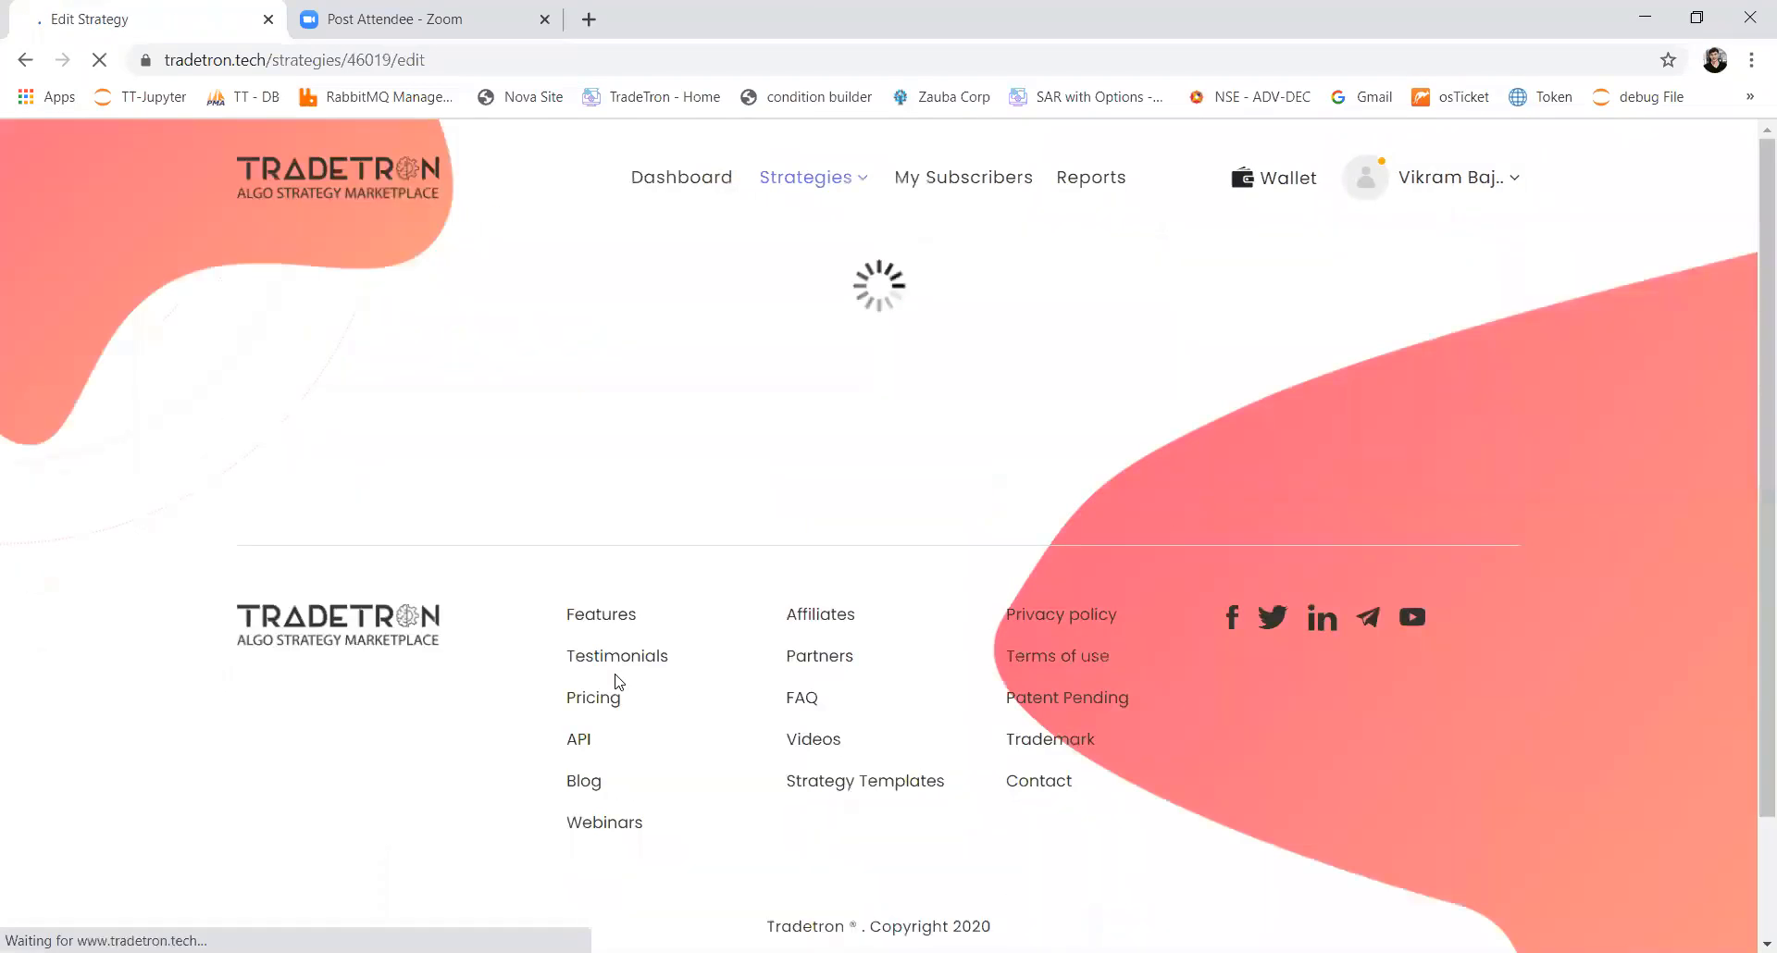
# Step: Set Public Strategy to Yes in the strategy's Marketplace Settings
pyautogui.scroll(-5, 617, 673)
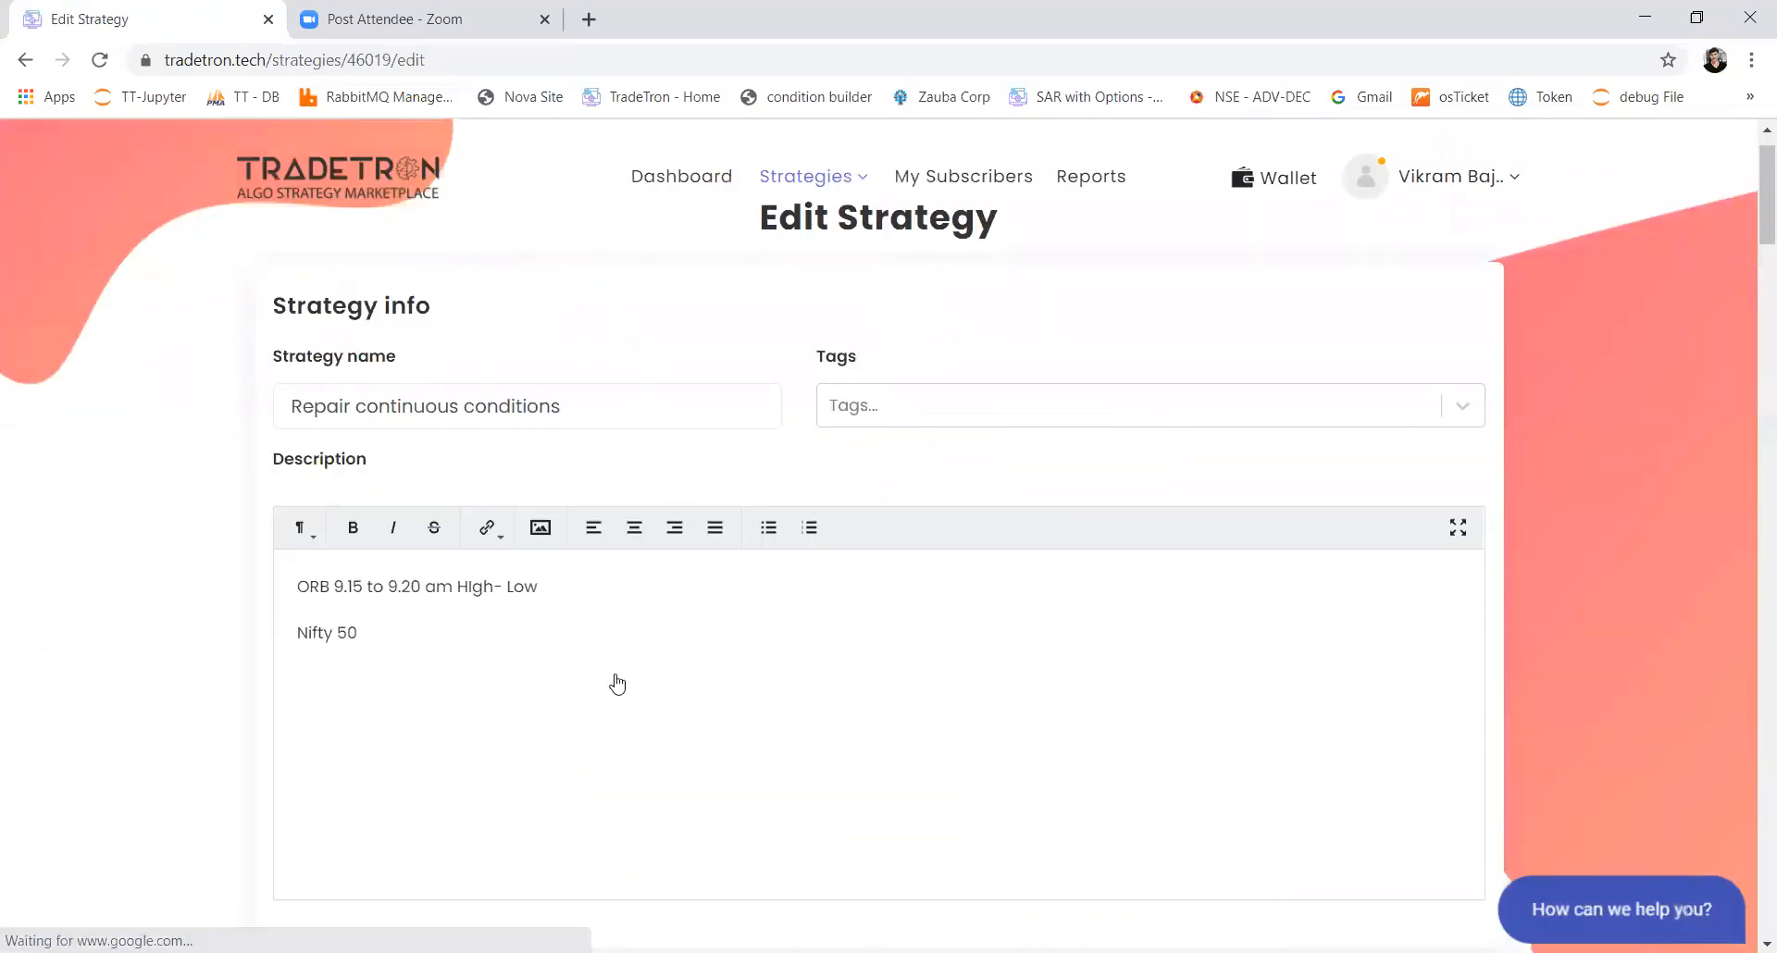
pyautogui.scroll(-15, 617, 683)
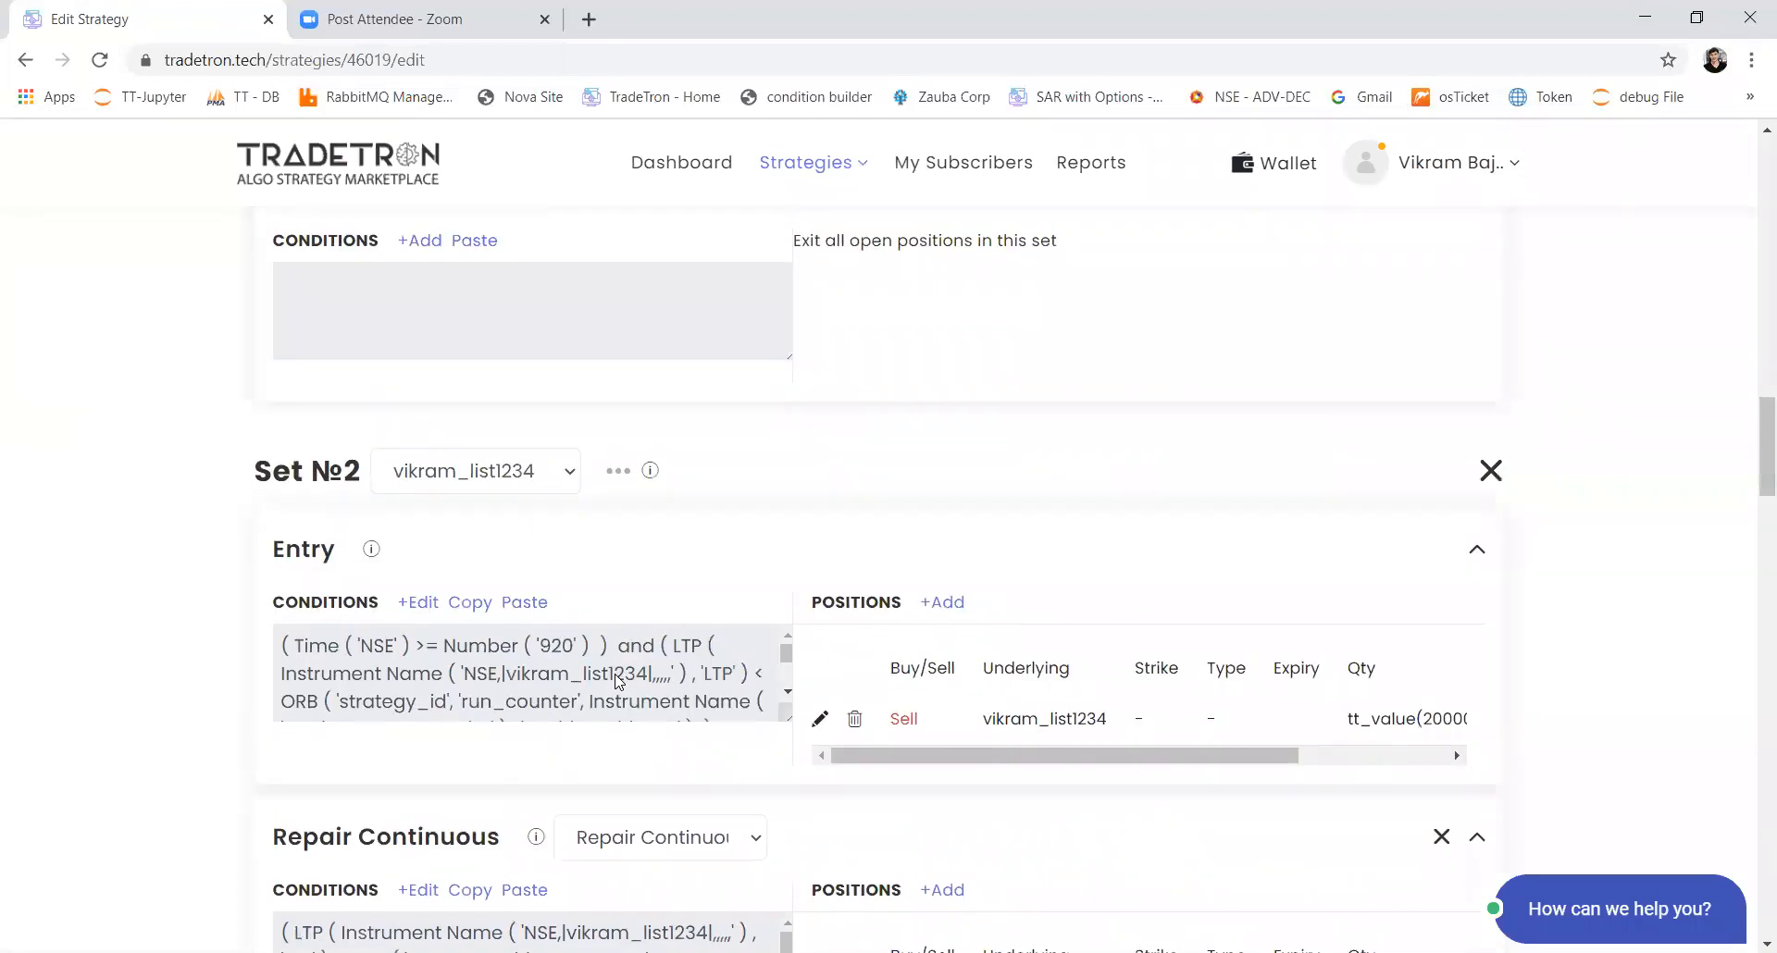
pyautogui.scroll(-3, 618, 682)
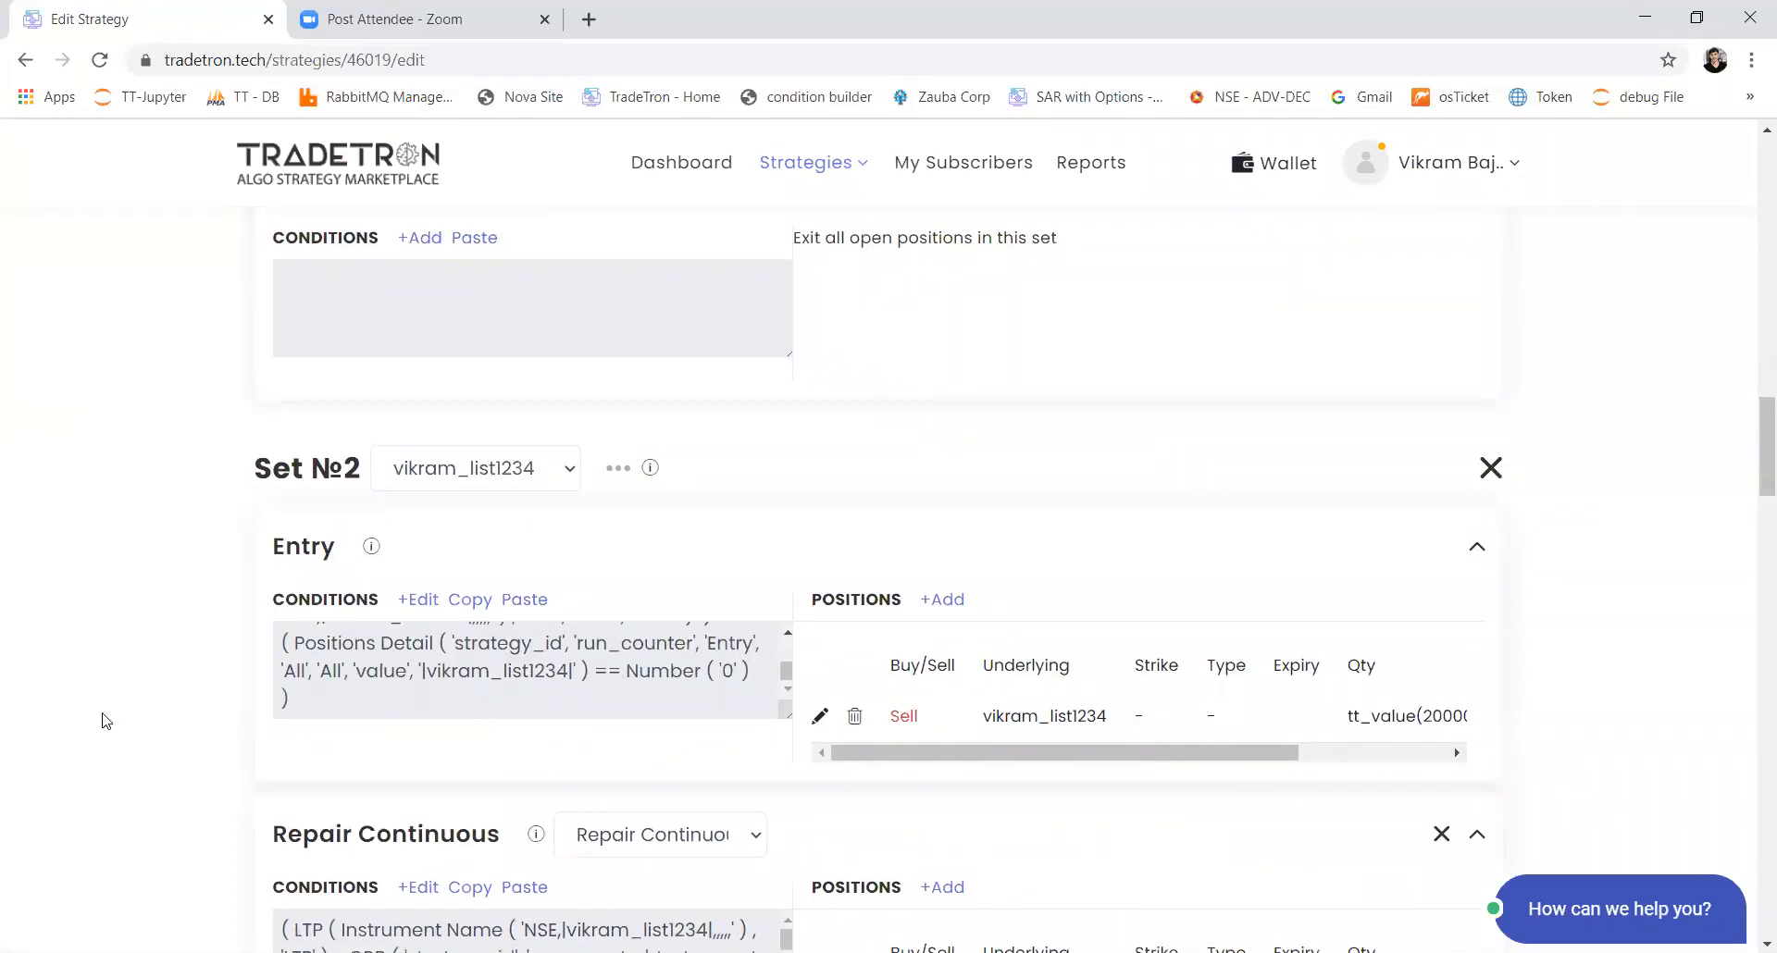
pyautogui.scroll(-15, 104, 721)
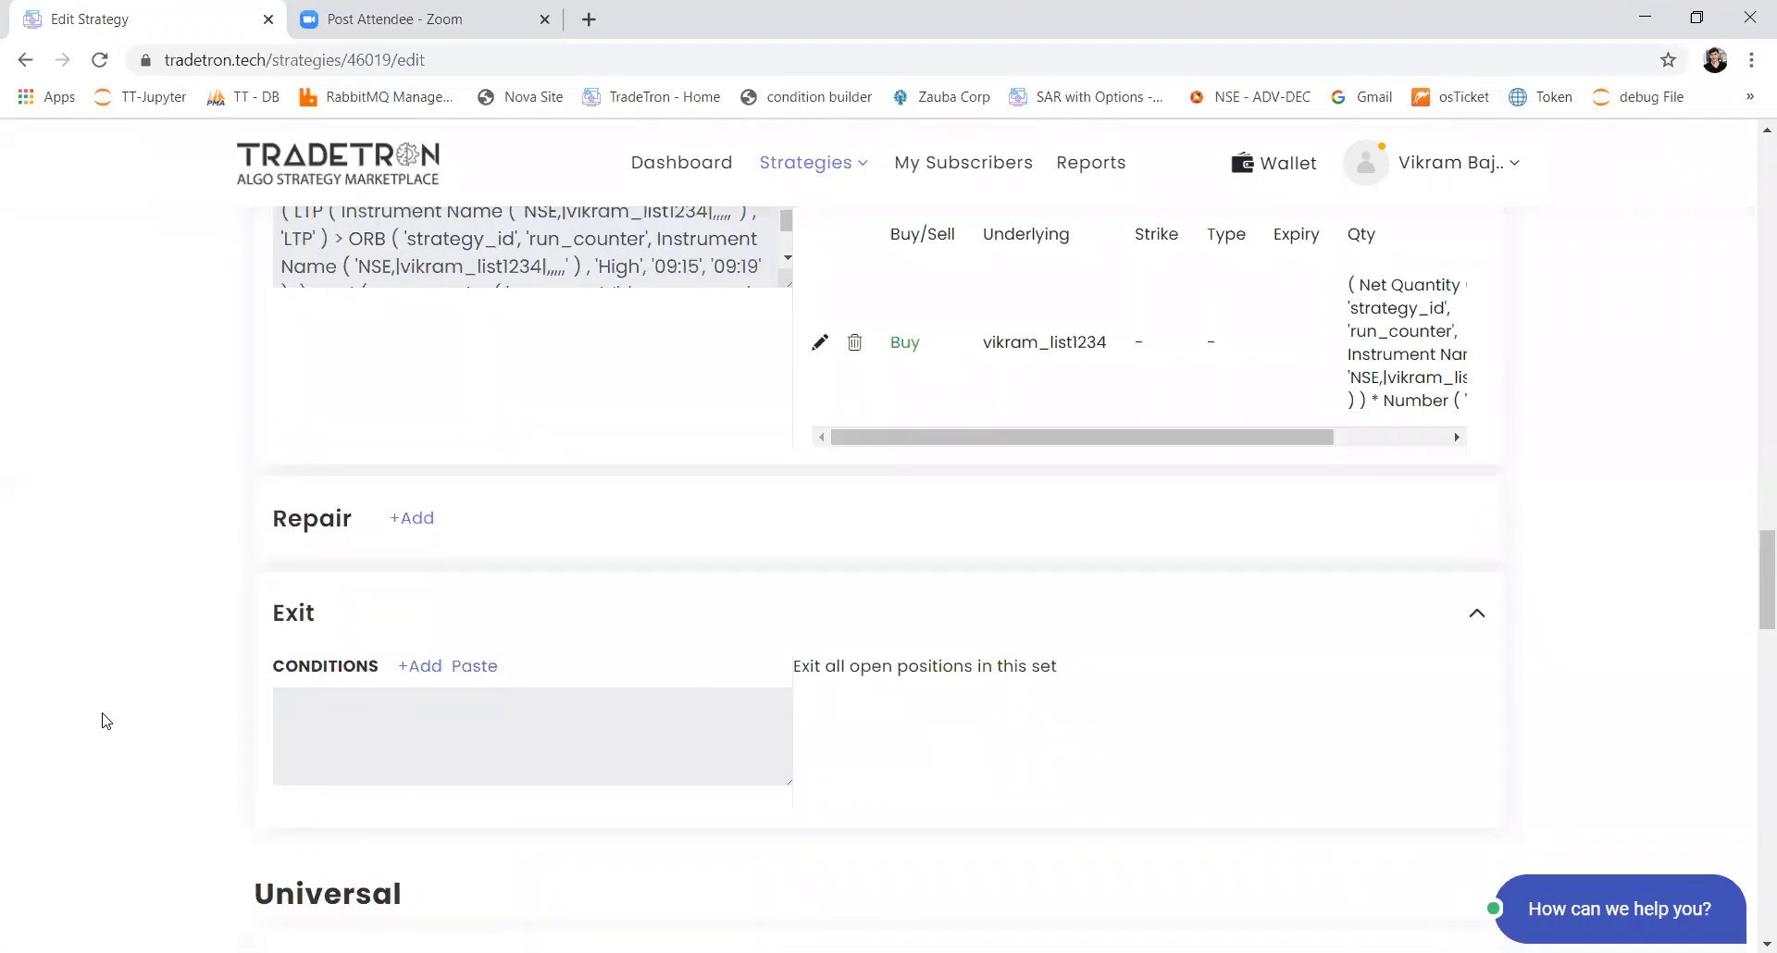
pyautogui.scroll(-4, 105, 721)
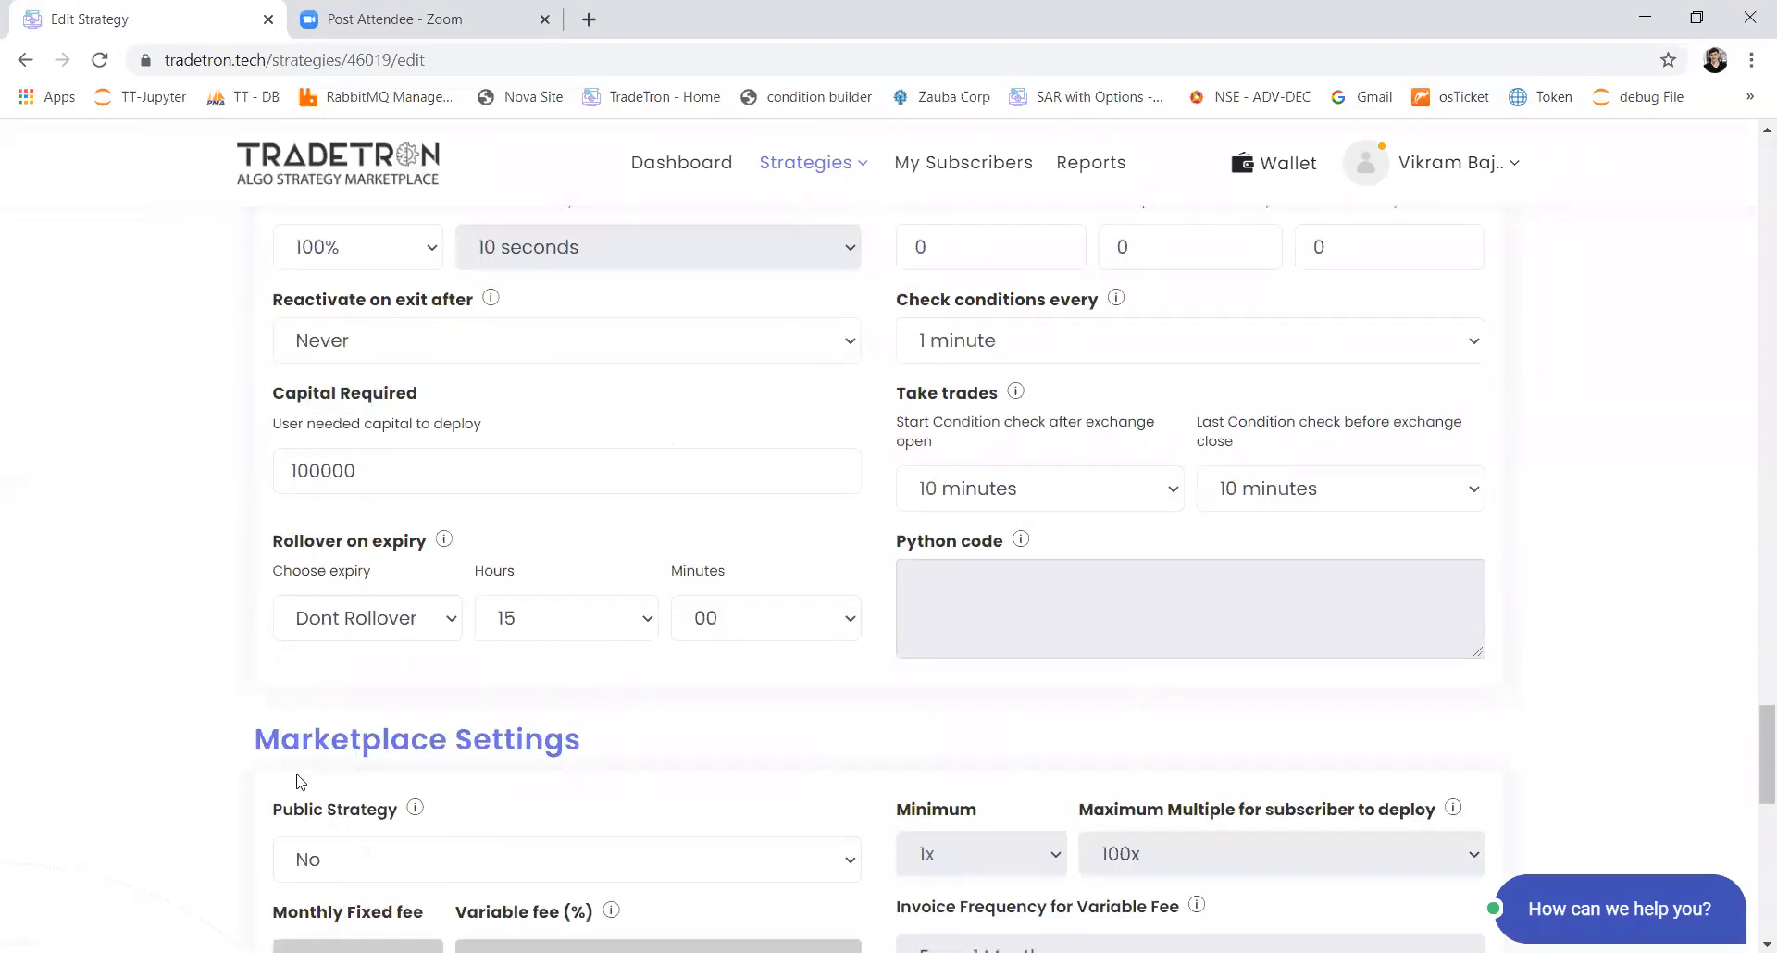
pyautogui.scroll(-2, 361, 738)
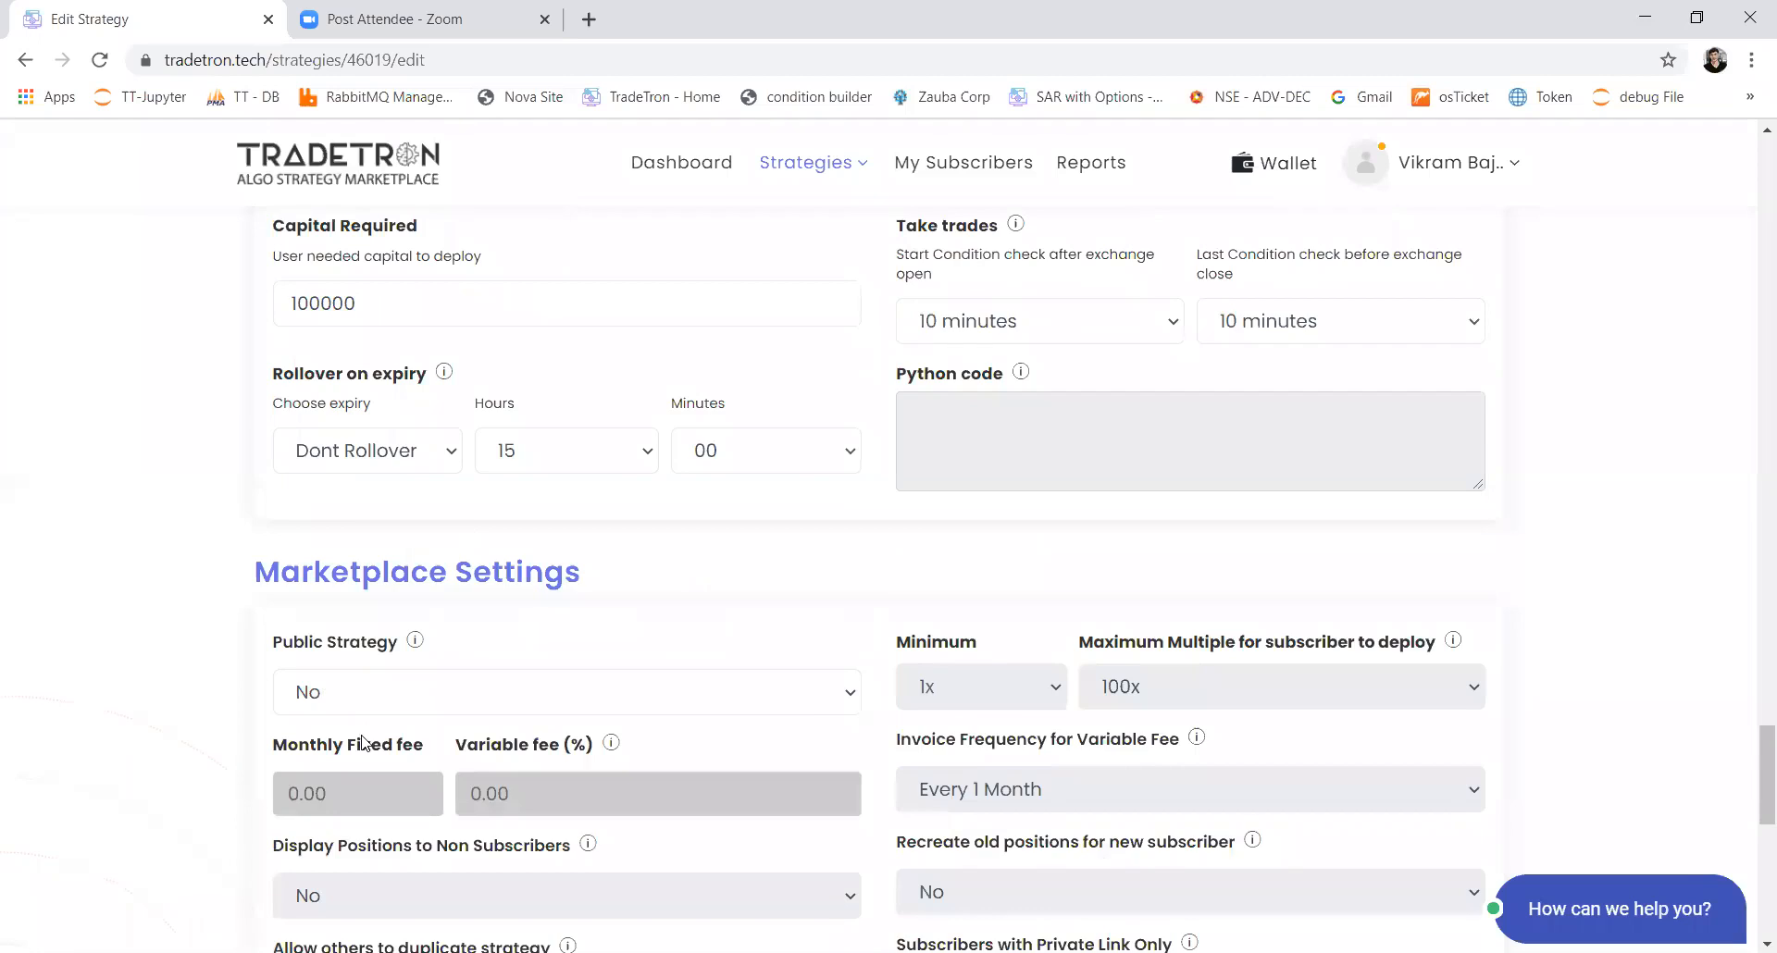
pyautogui.scroll(-3, 361, 742)
pyautogui.click(485, 467)
pyautogui.click(484, 480)
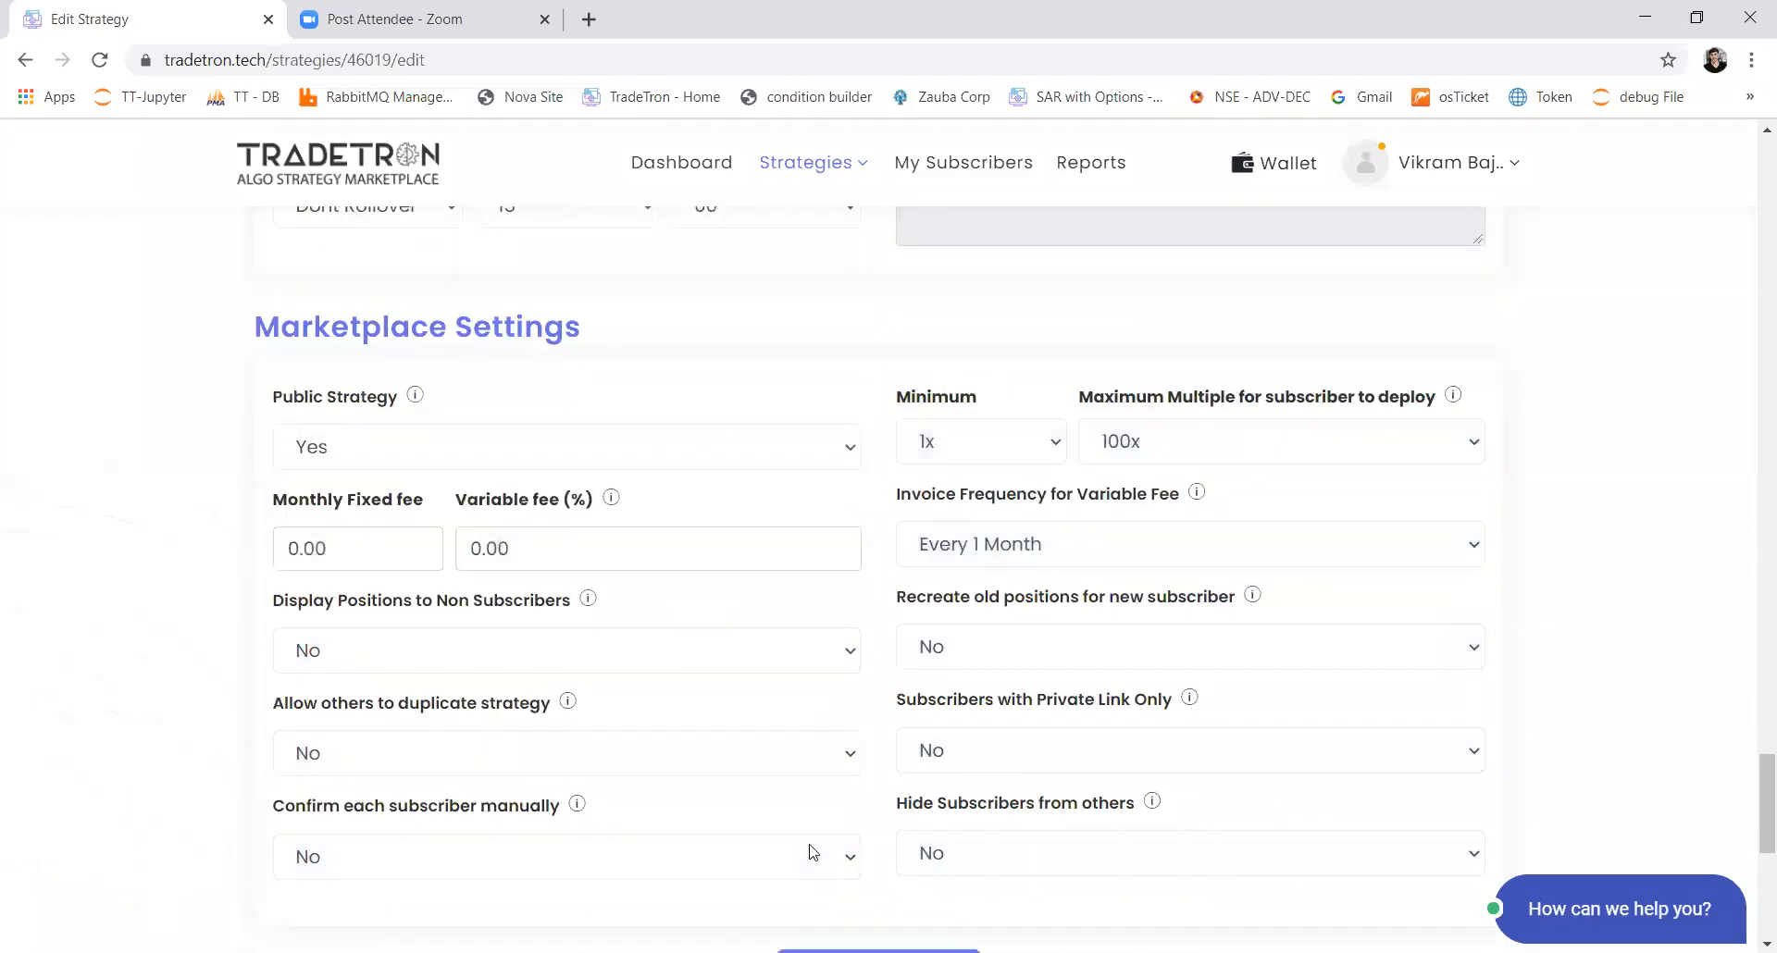
# Step: Allow others to duplicate the strategy in the Marketplace Settings and save the updated strategy
pyautogui.click(1020, 747)
pyautogui.click(728, 761)
pyautogui.click(680, 750)
pyautogui.click(600, 789)
pyautogui.scroll(-7, 959, 771)
pyautogui.click(880, 304)
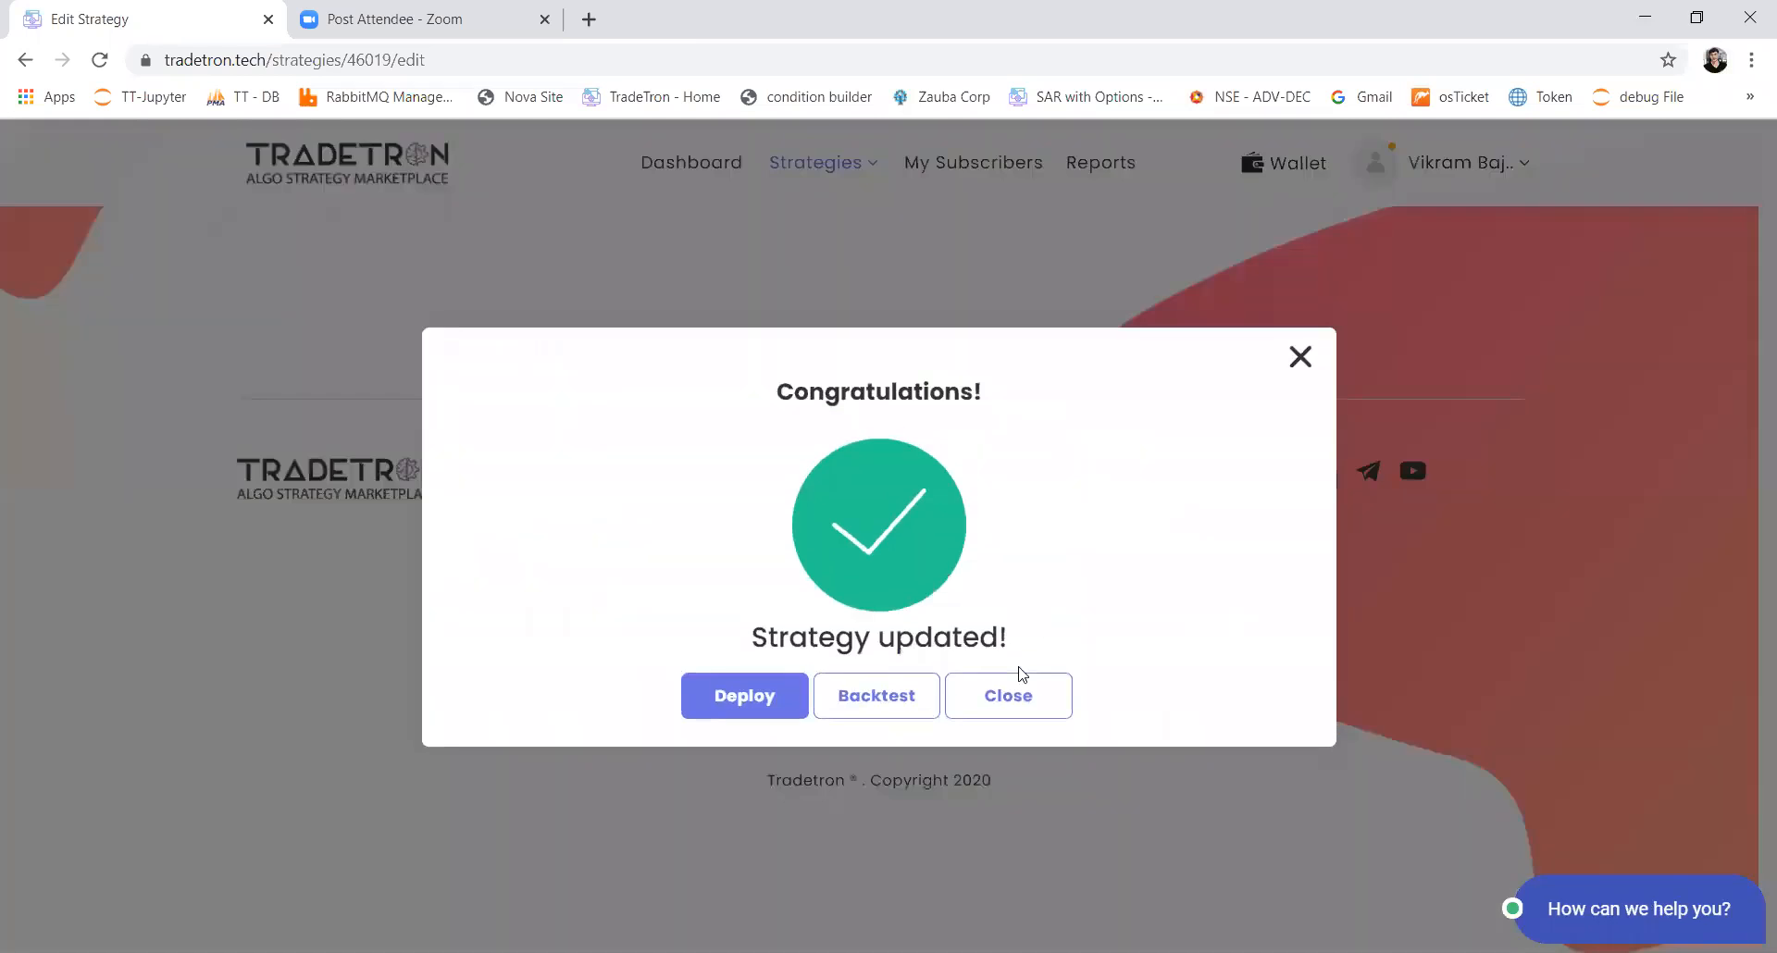
# Step: Close the update confirmation, select the strategy page's full web address and switch to another window
pyautogui.click(1008, 699)
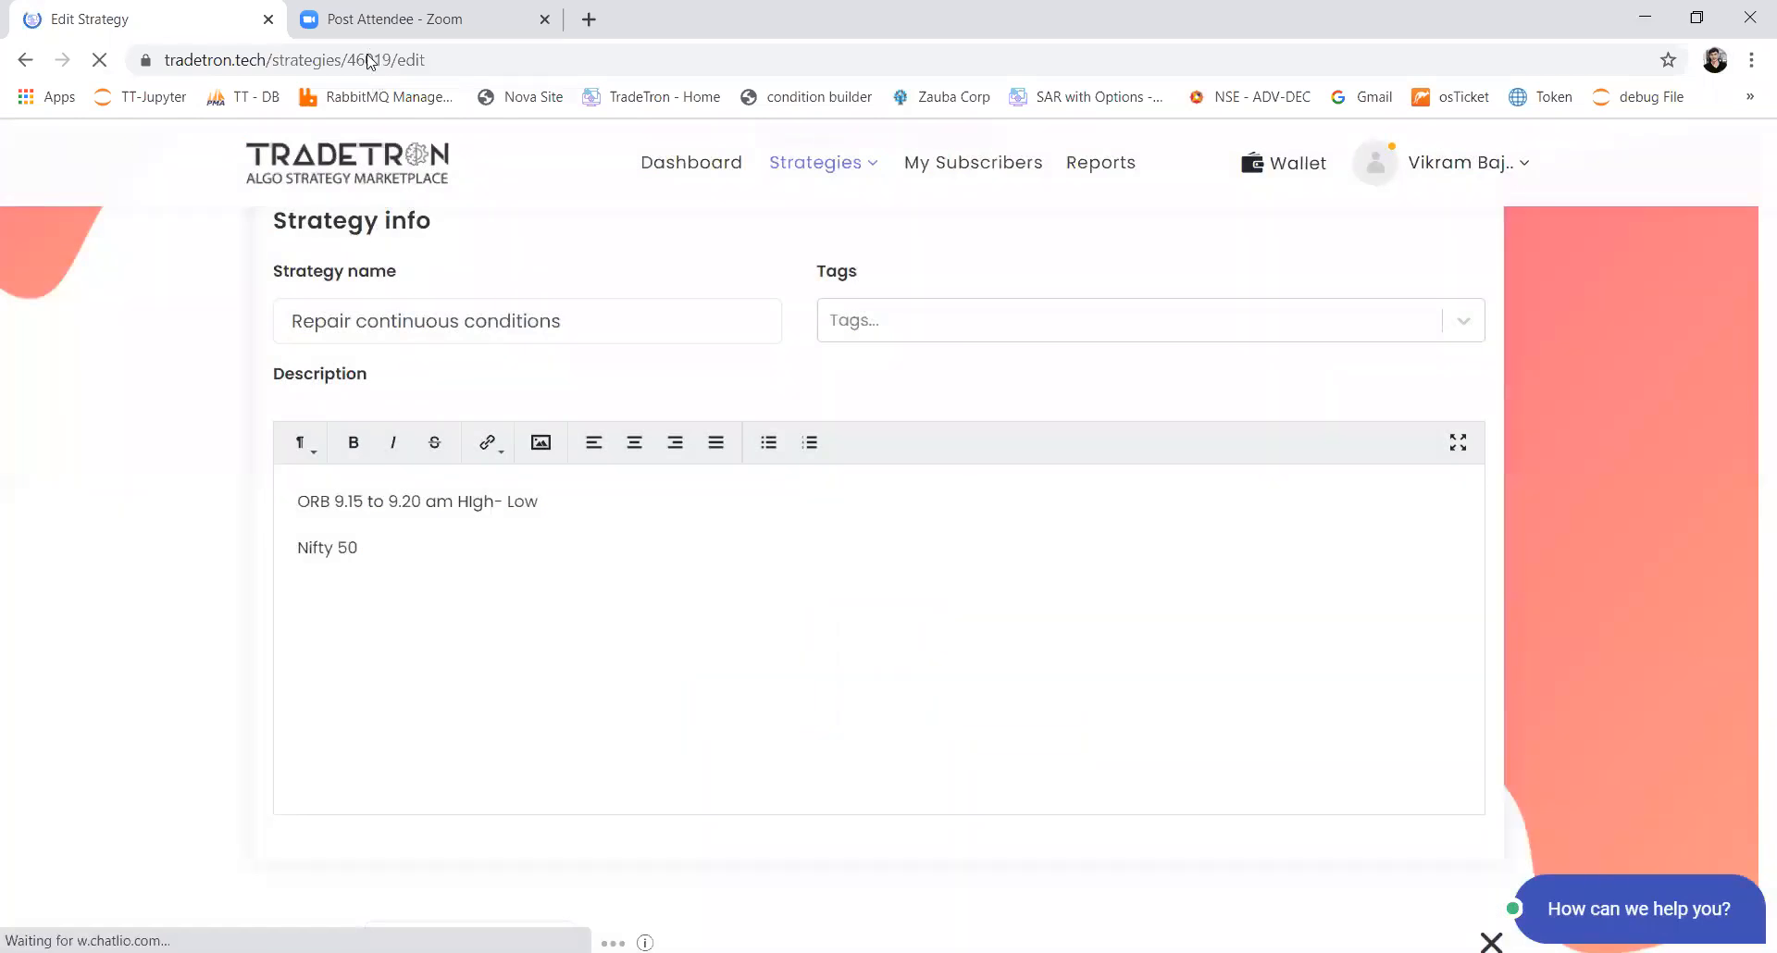
pyautogui.click(370, 60)
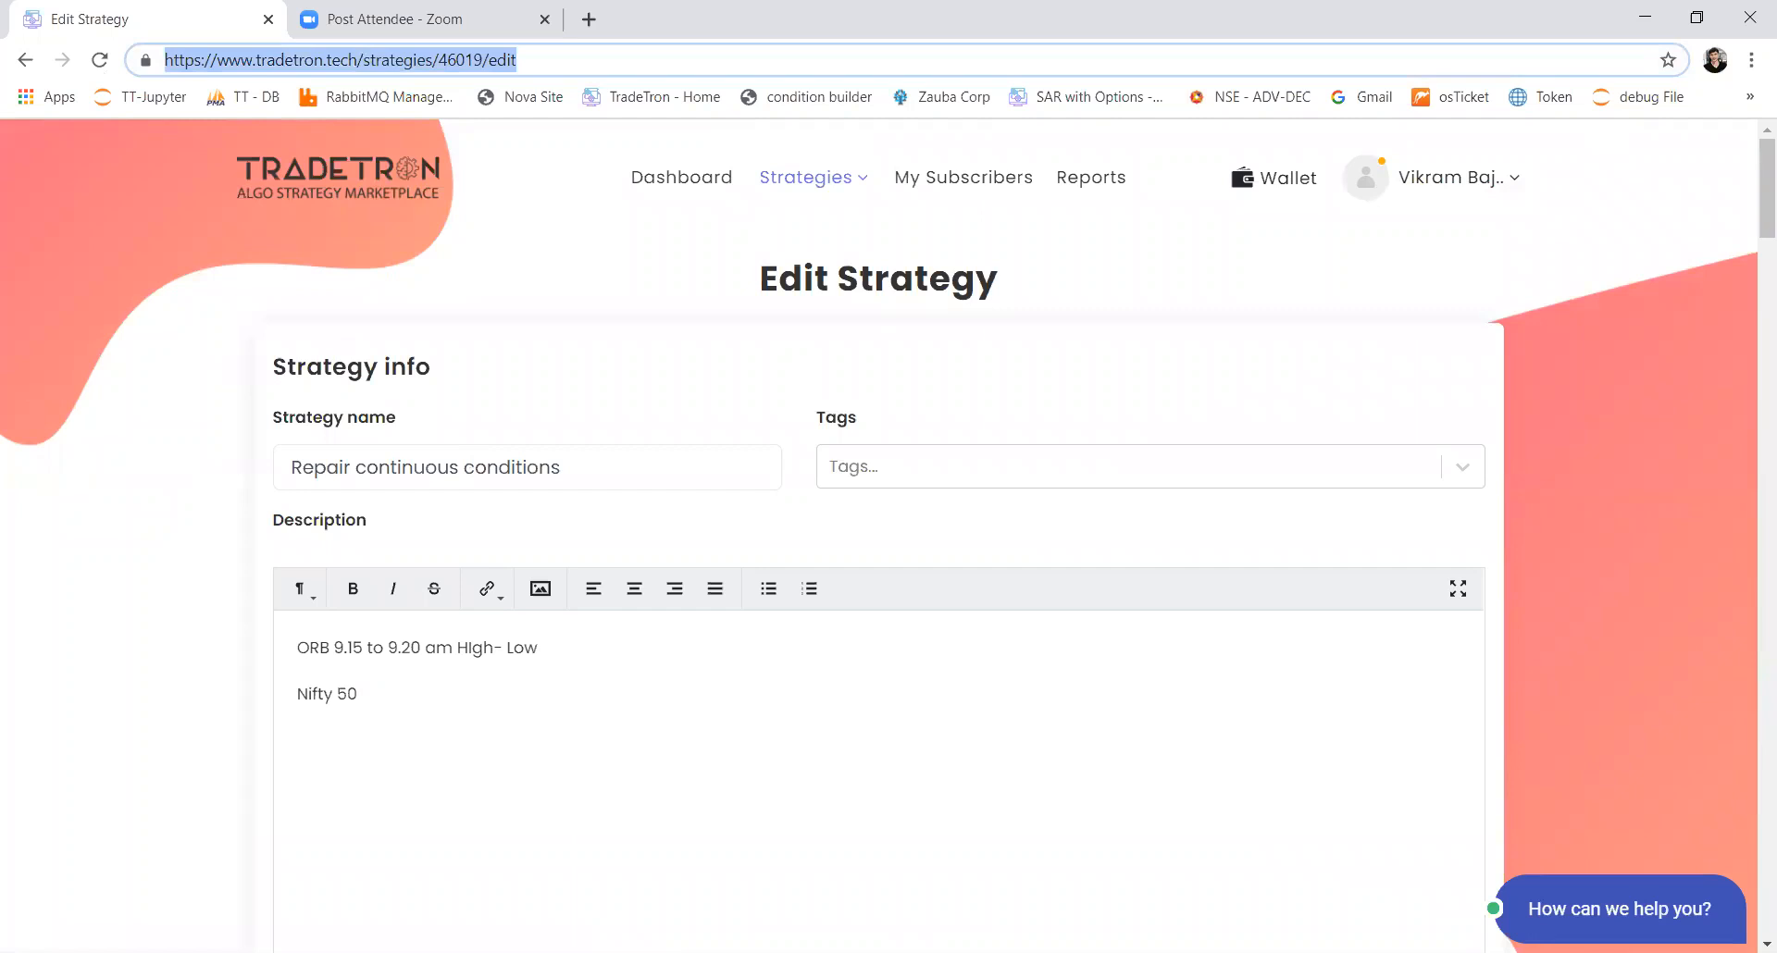
pyautogui.hotkey('alt', 'Tab')
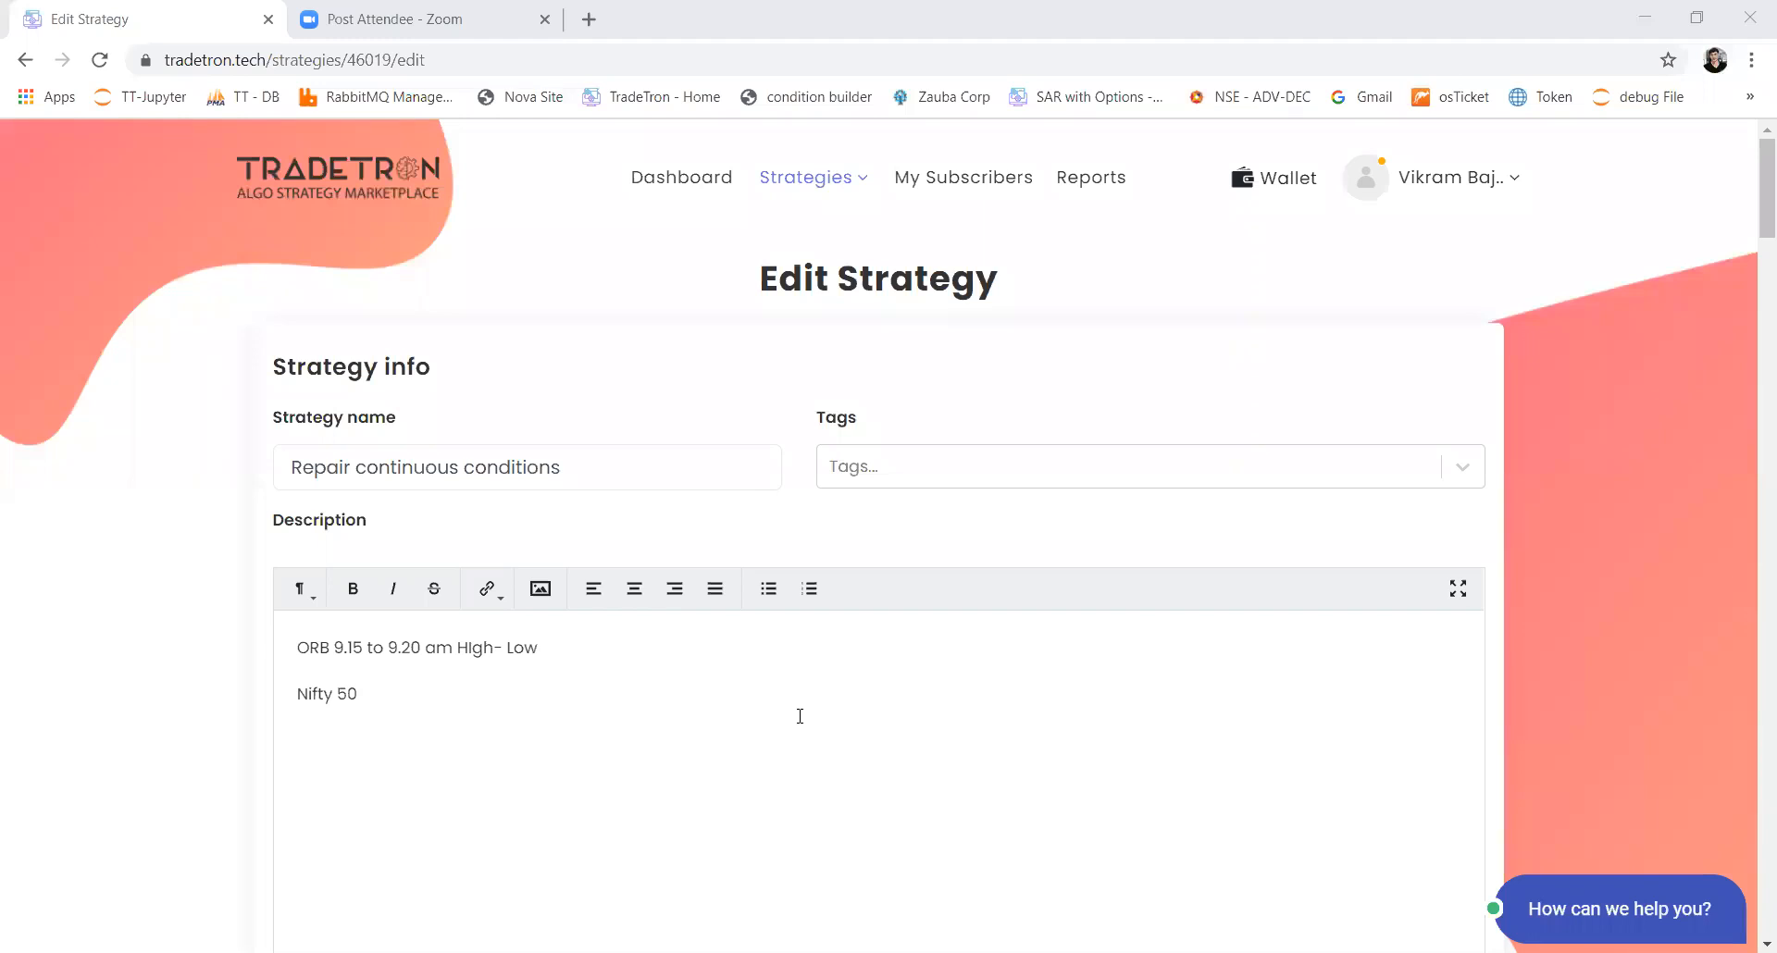
# Step: Open a blank Create Strategy page in a new browser tab and start adding Set 1's entry condition
pyautogui.rightClick(738, 242)
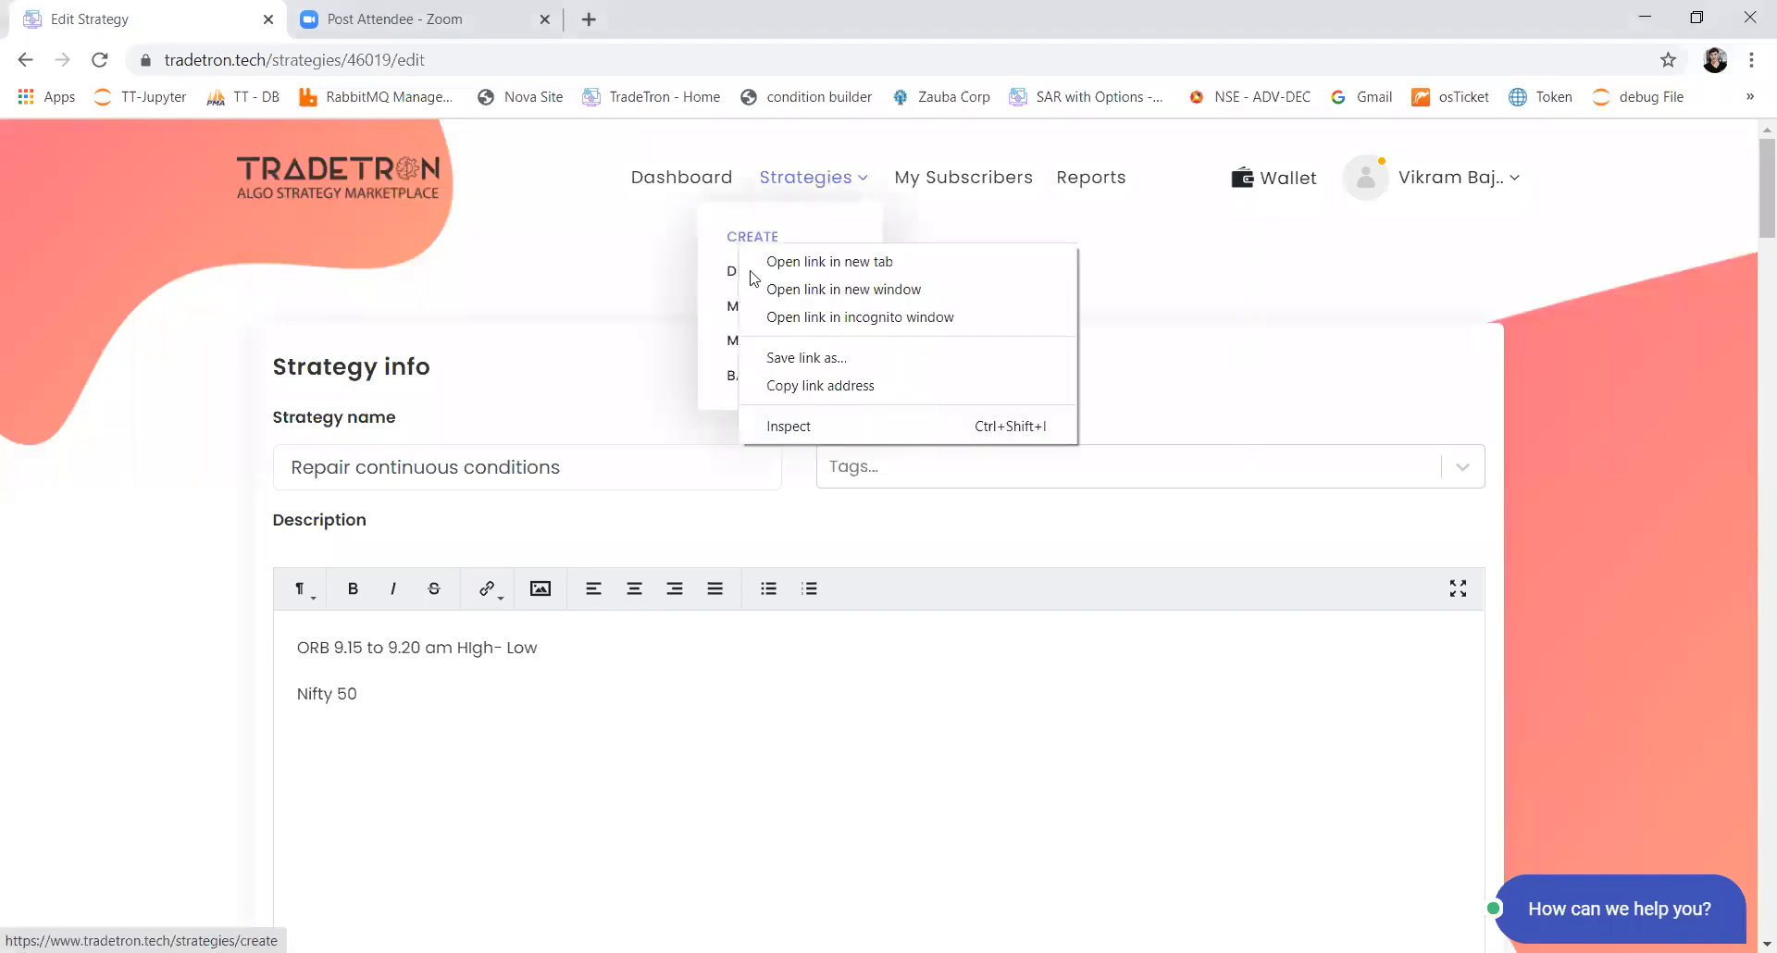
pyautogui.click(751, 267)
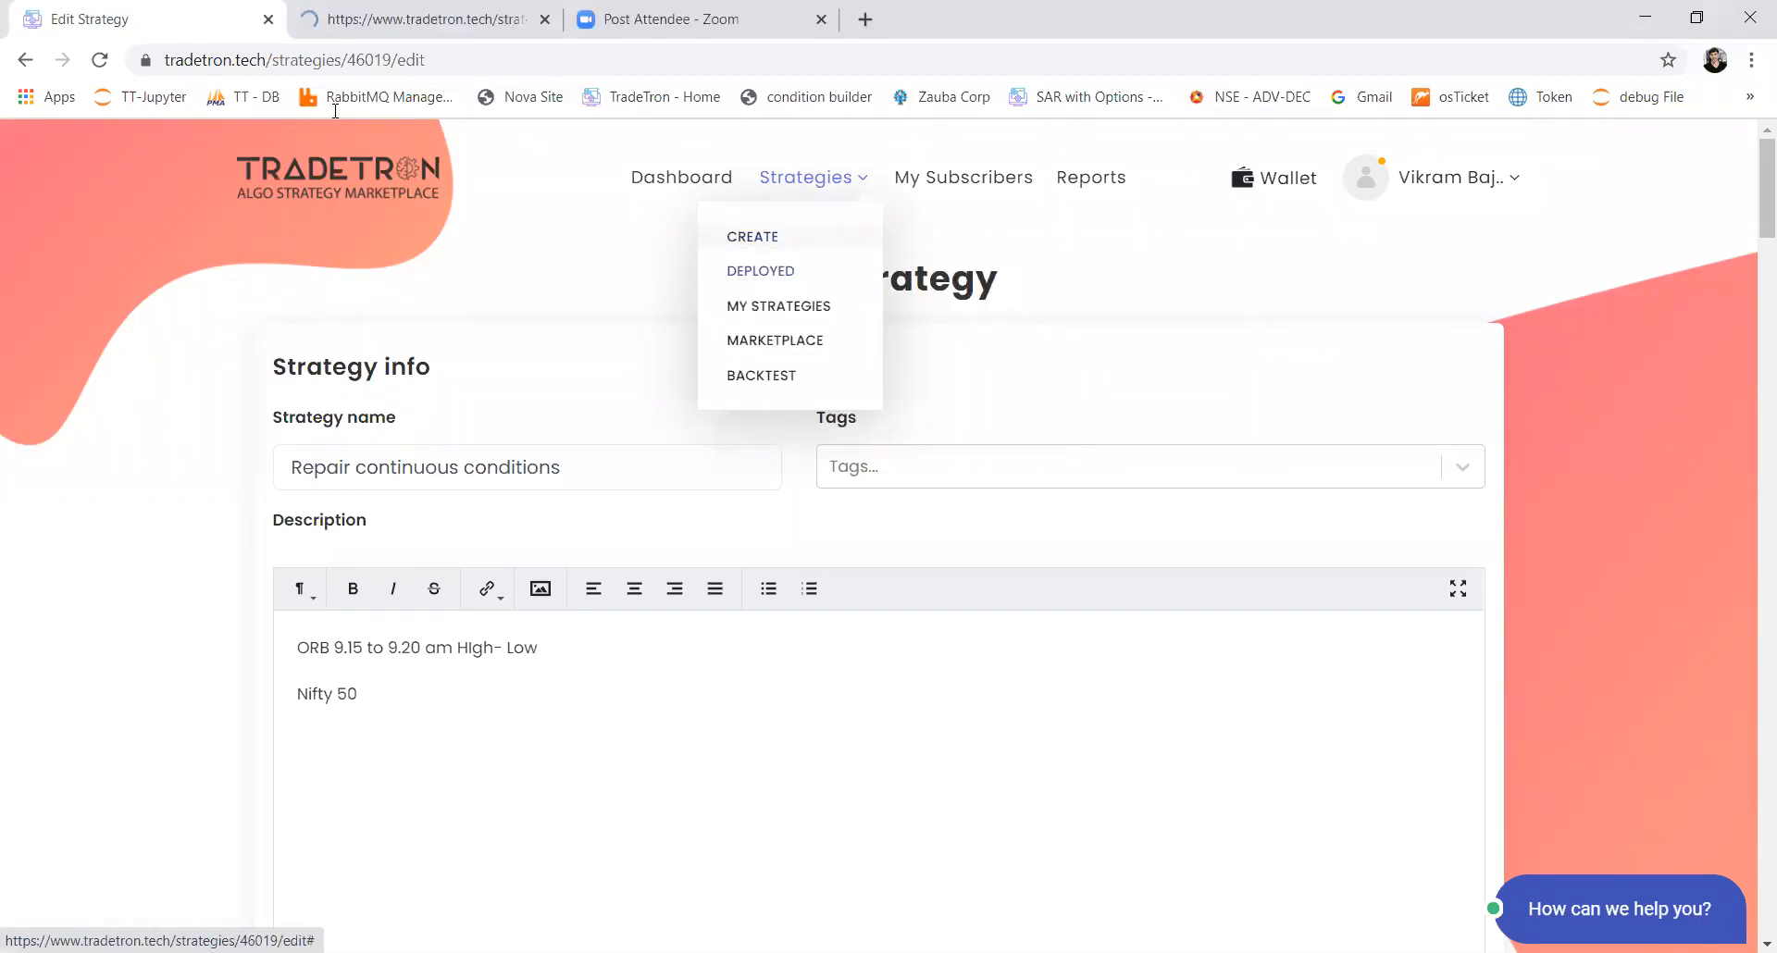
pyautogui.click(336, 34)
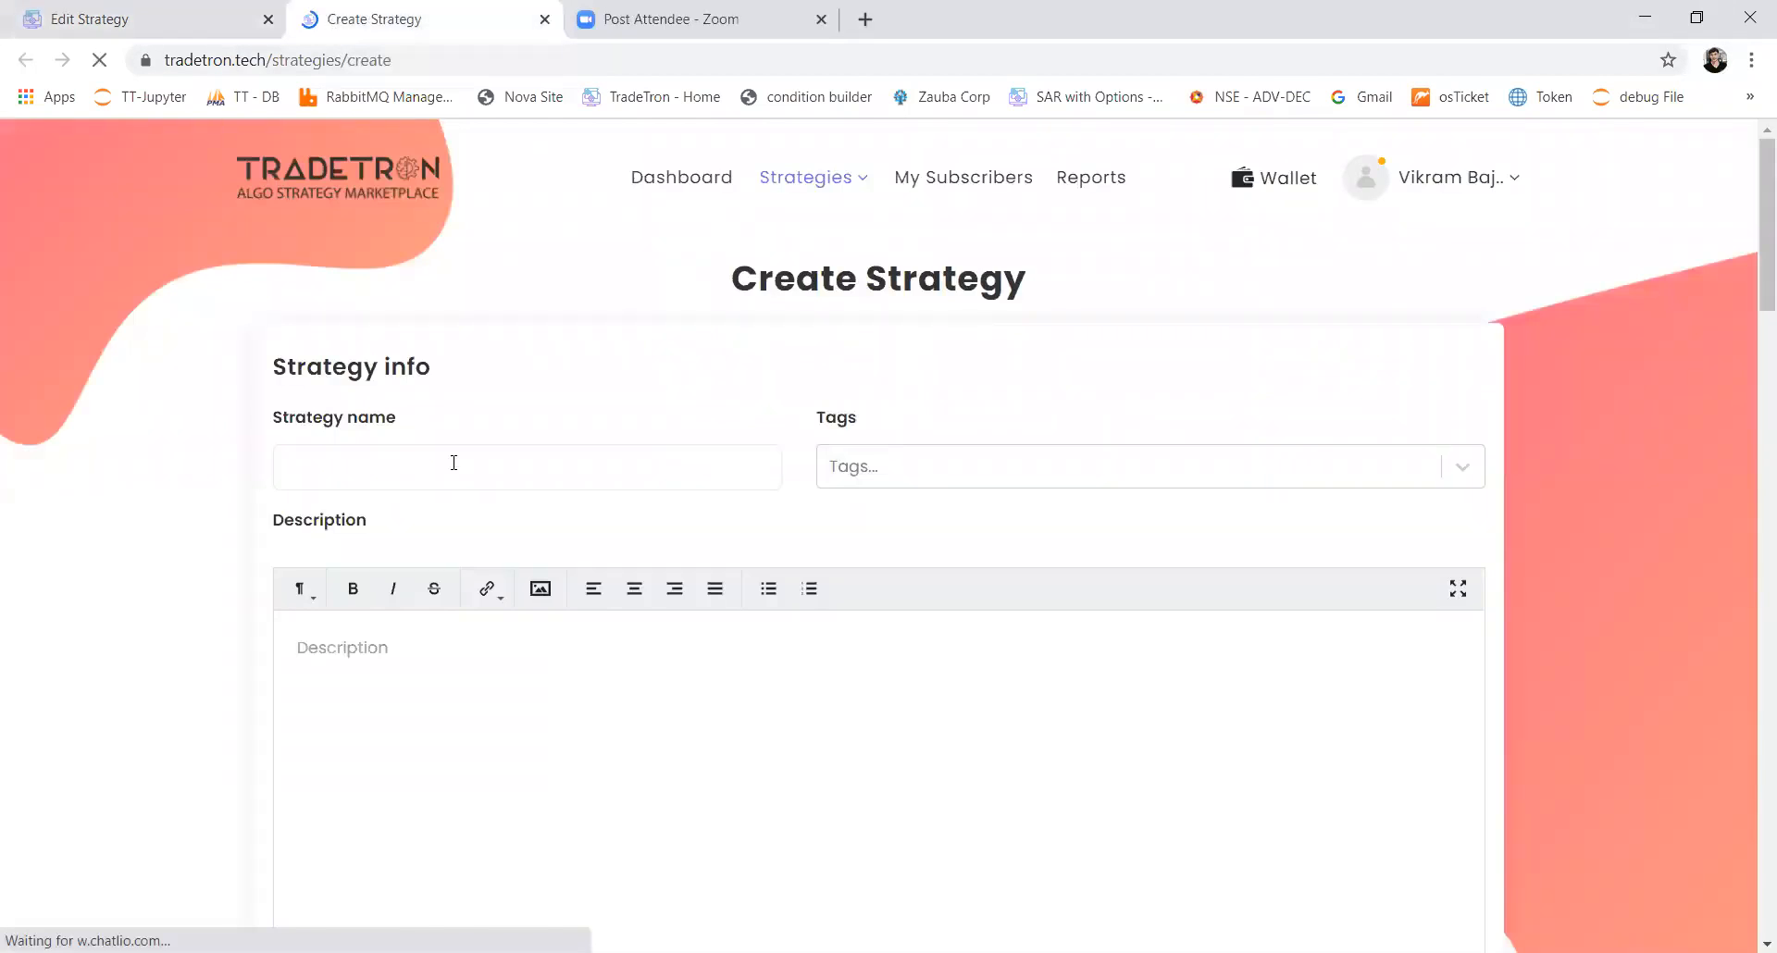
pyautogui.scroll(-7, 454, 469)
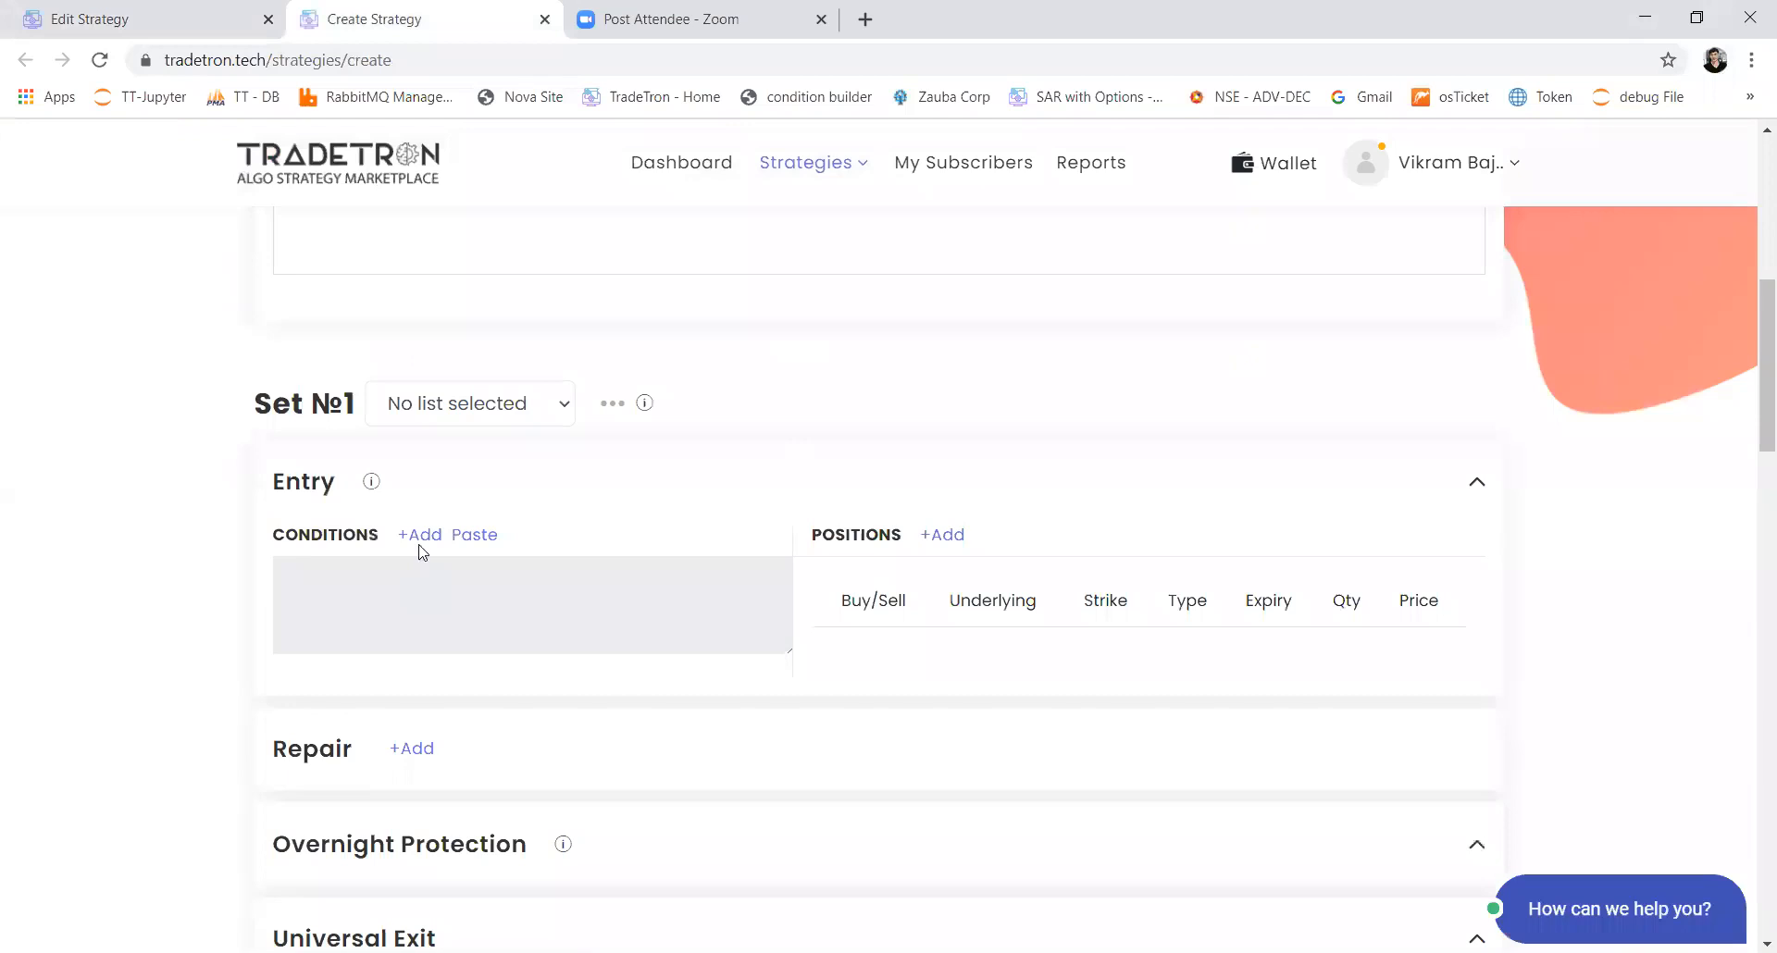
pyautogui.click(413, 542)
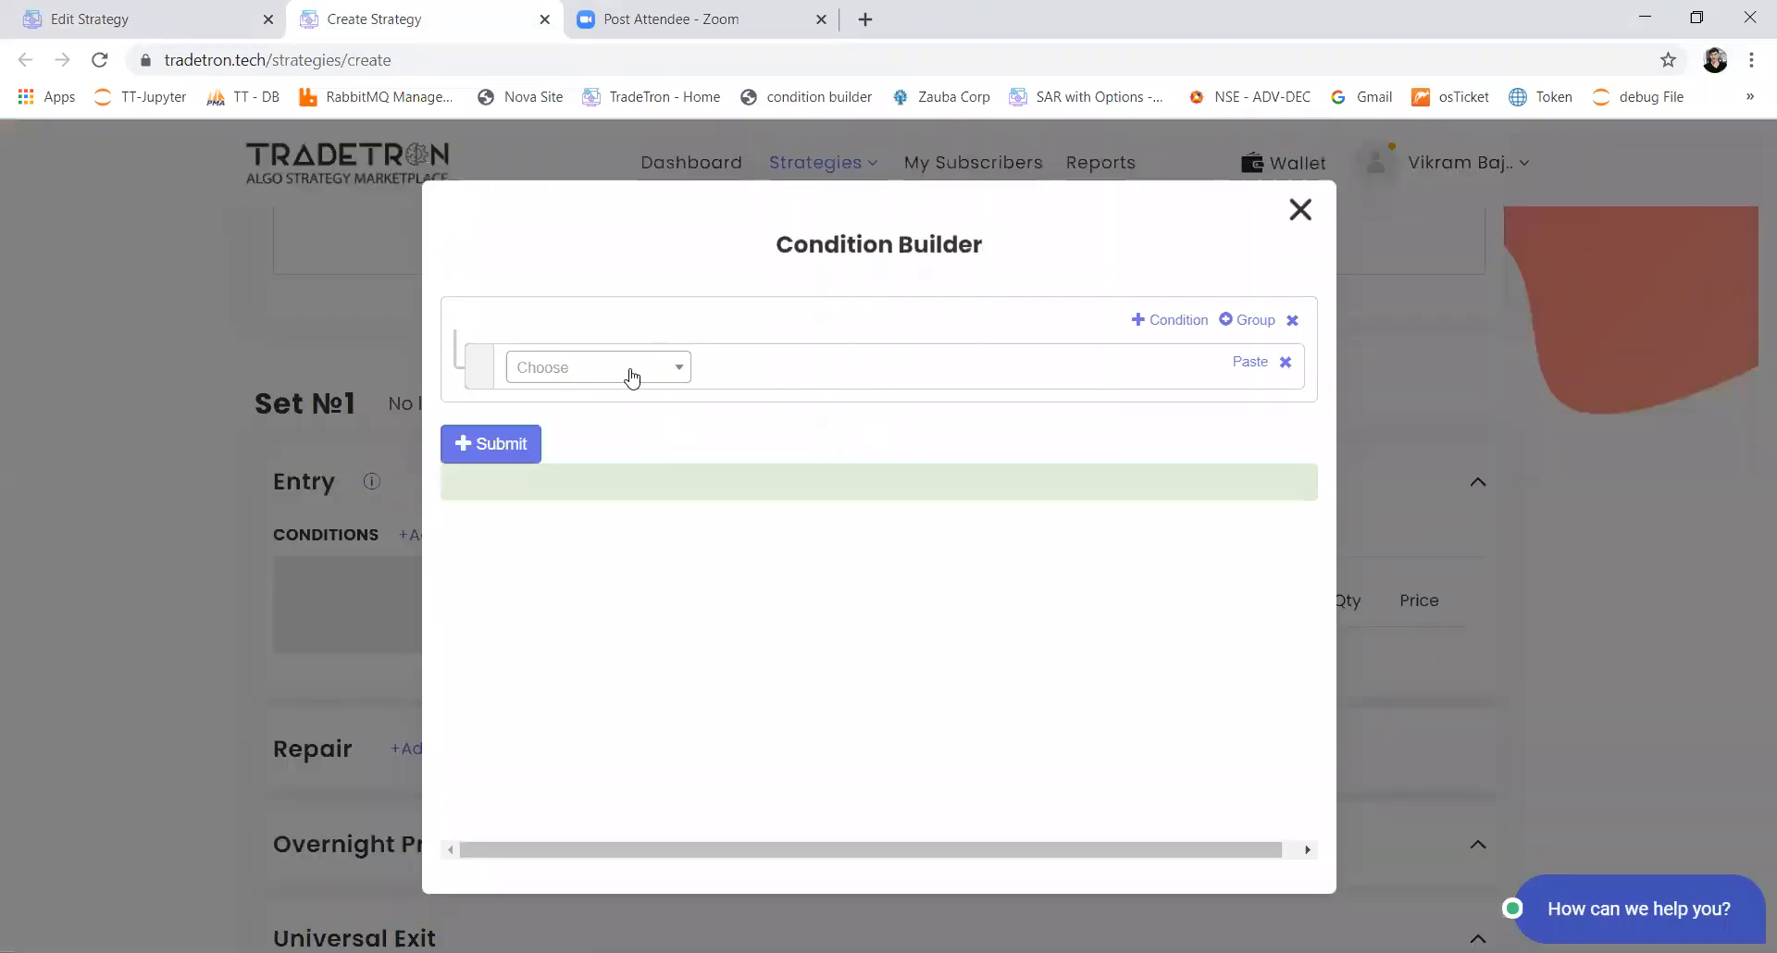
# Step: Choose the Position keyword for the entry condition and set its Position parameter to -1
pyautogui.click(629, 370)
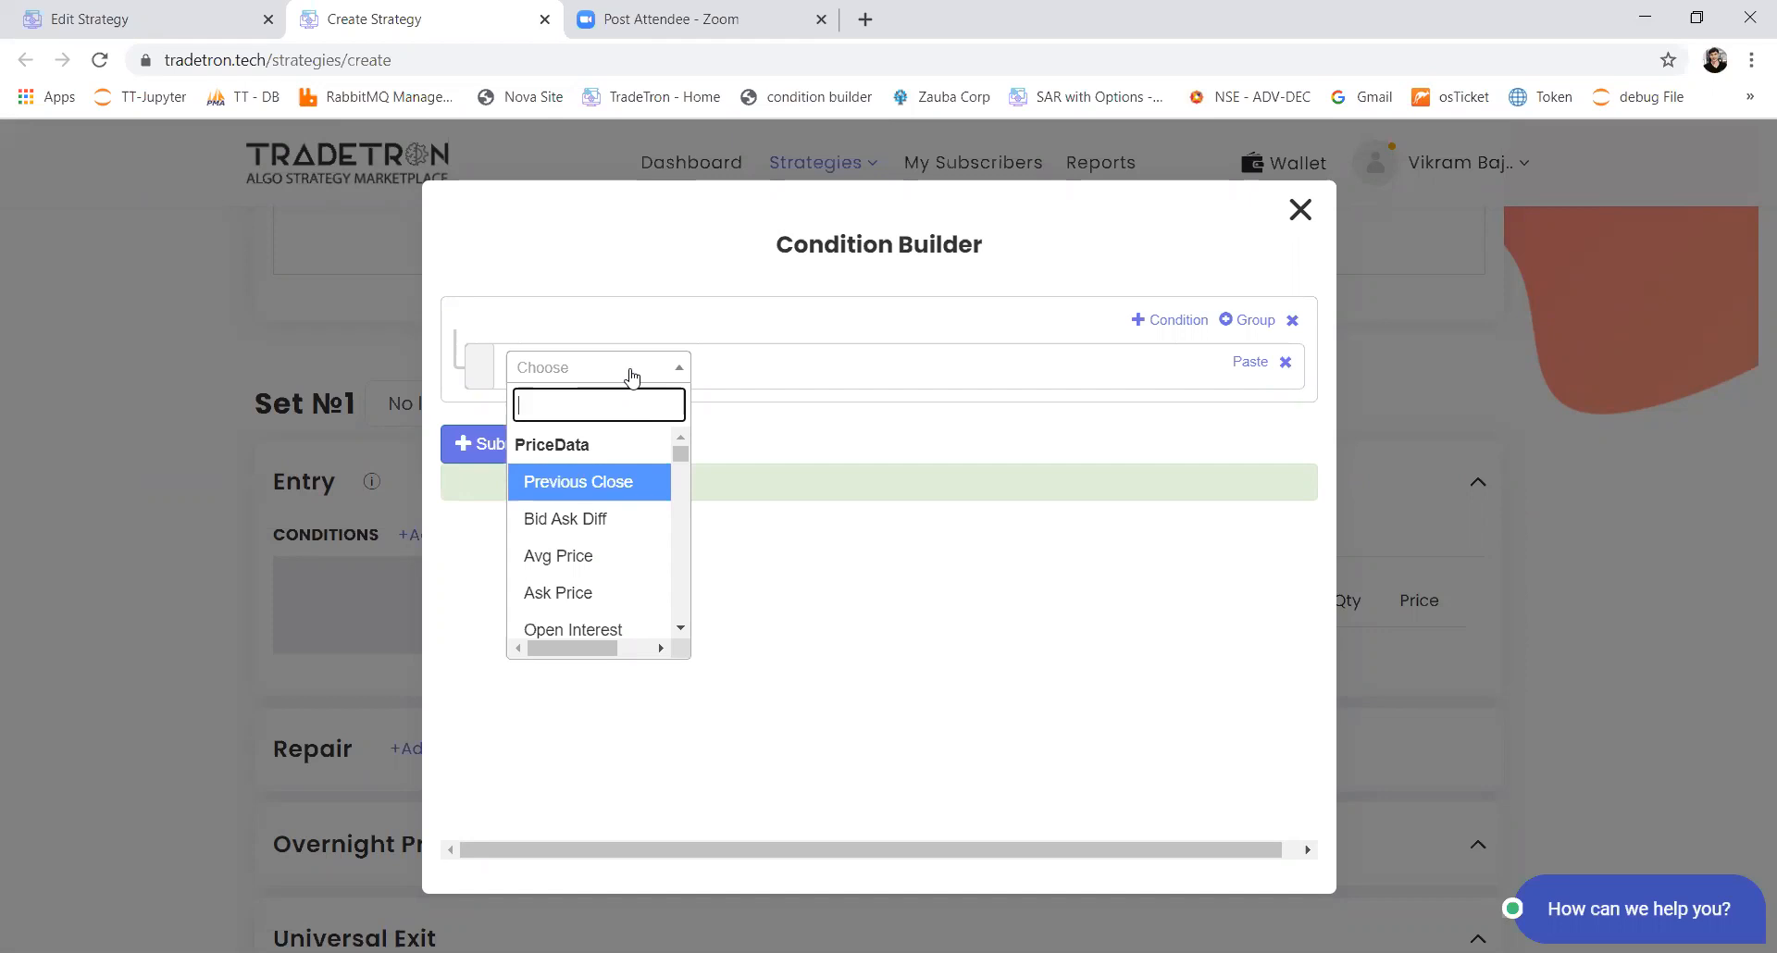
pyautogui.write('po')
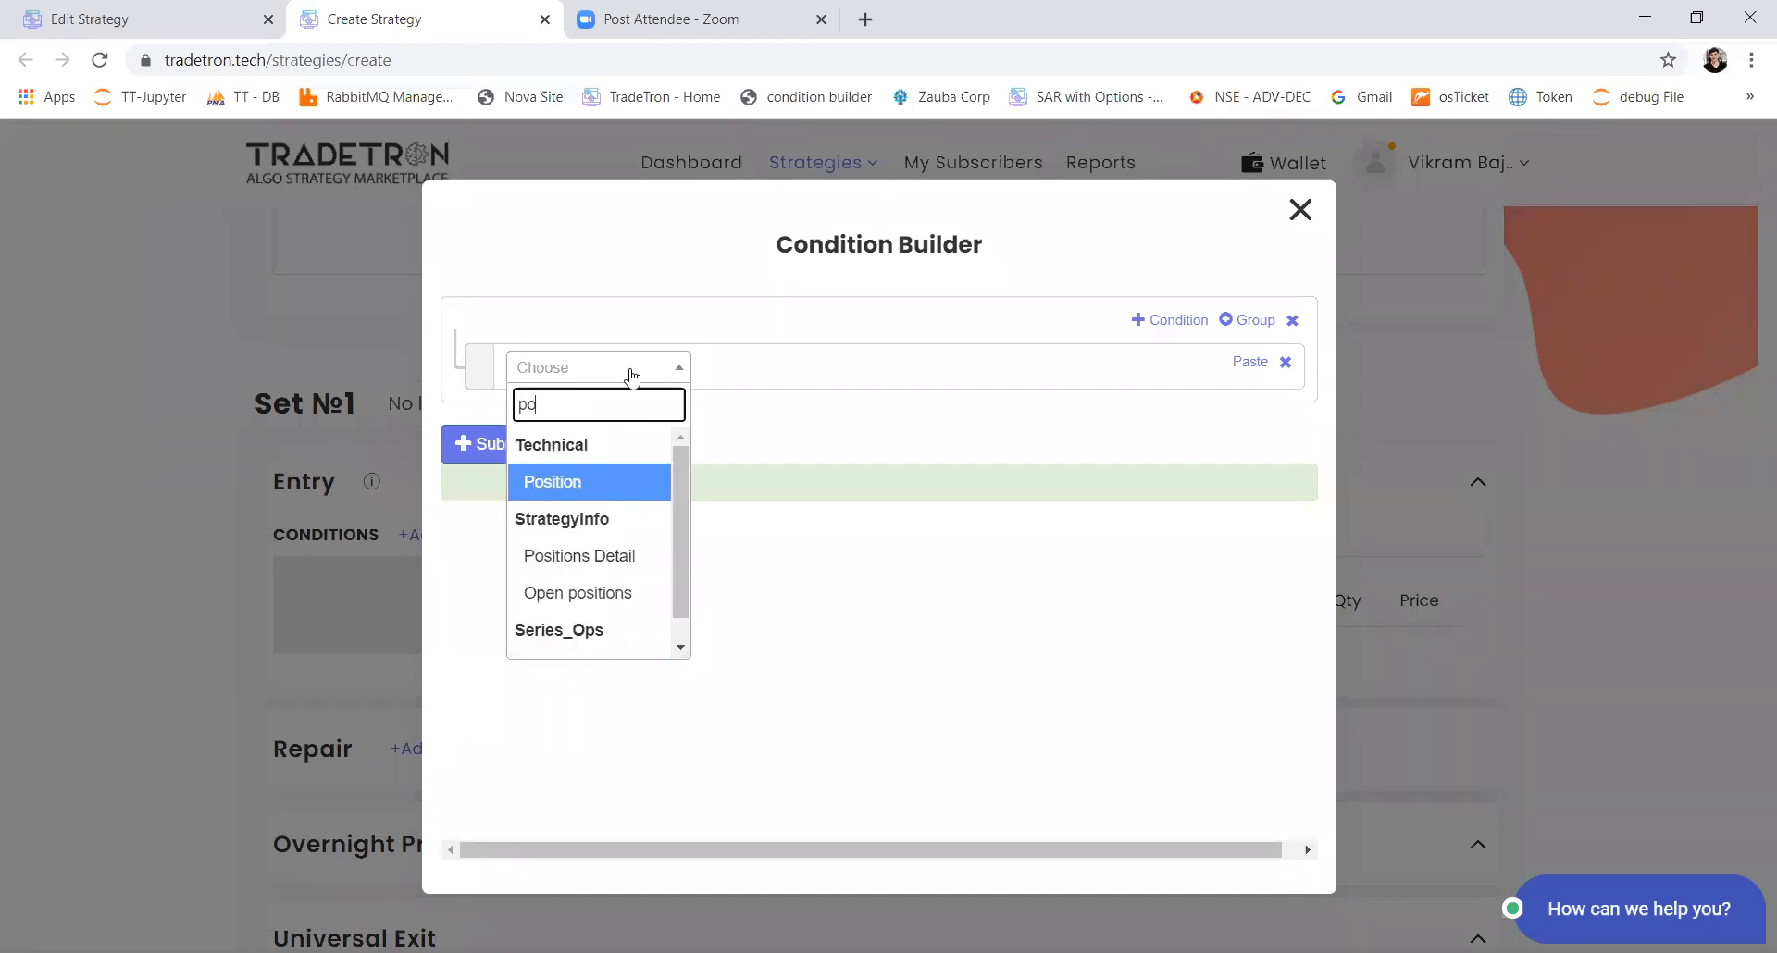
pyautogui.press('Return')
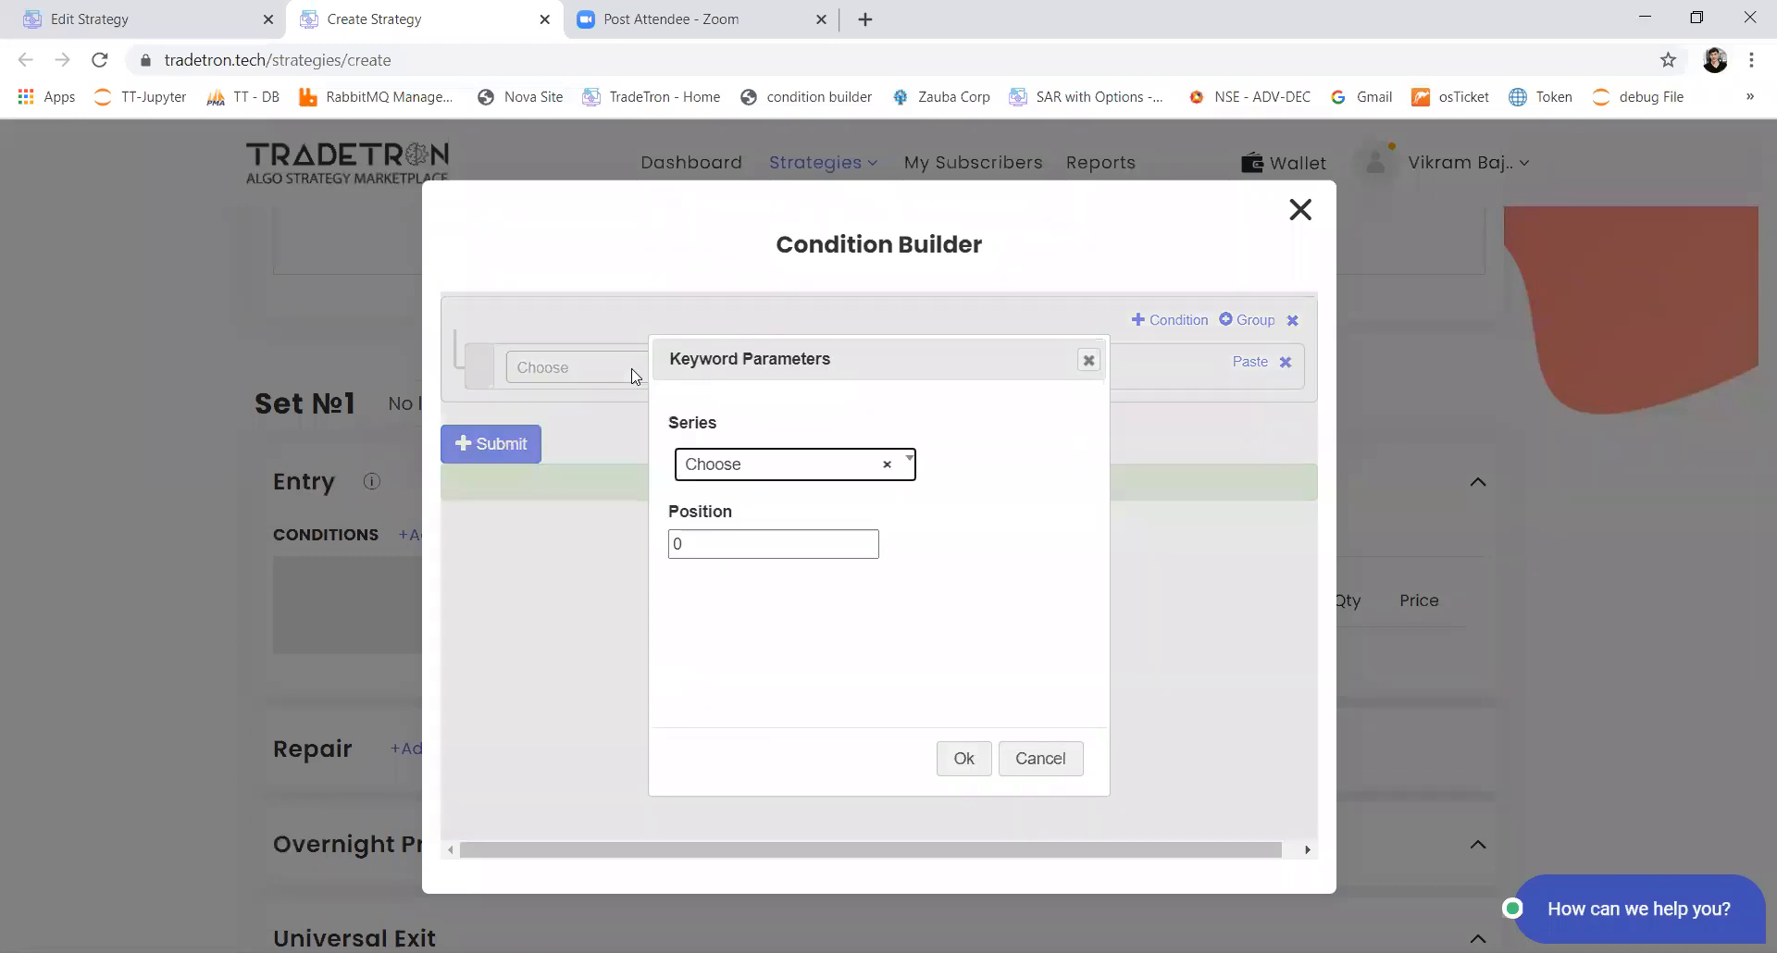
pyautogui.press('Tab')
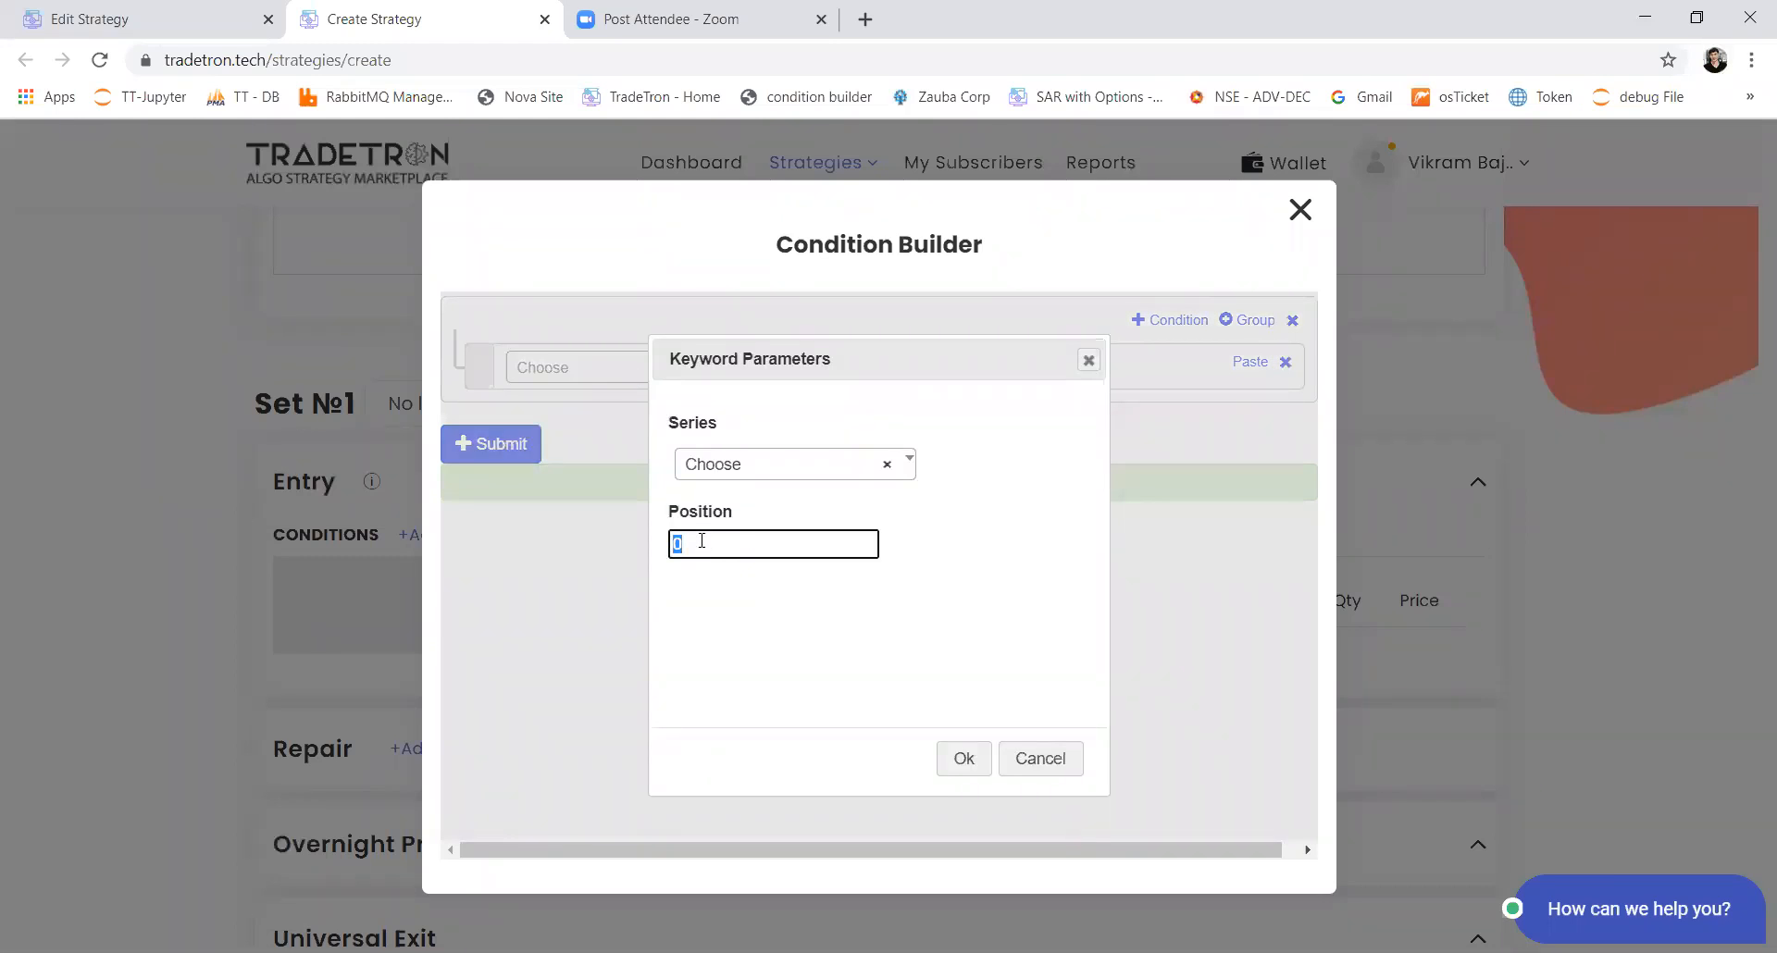
pyautogui.write('-1')
pyautogui.press('BackSpace')
pyautogui.write('2')
pyautogui.press('BackSpace')
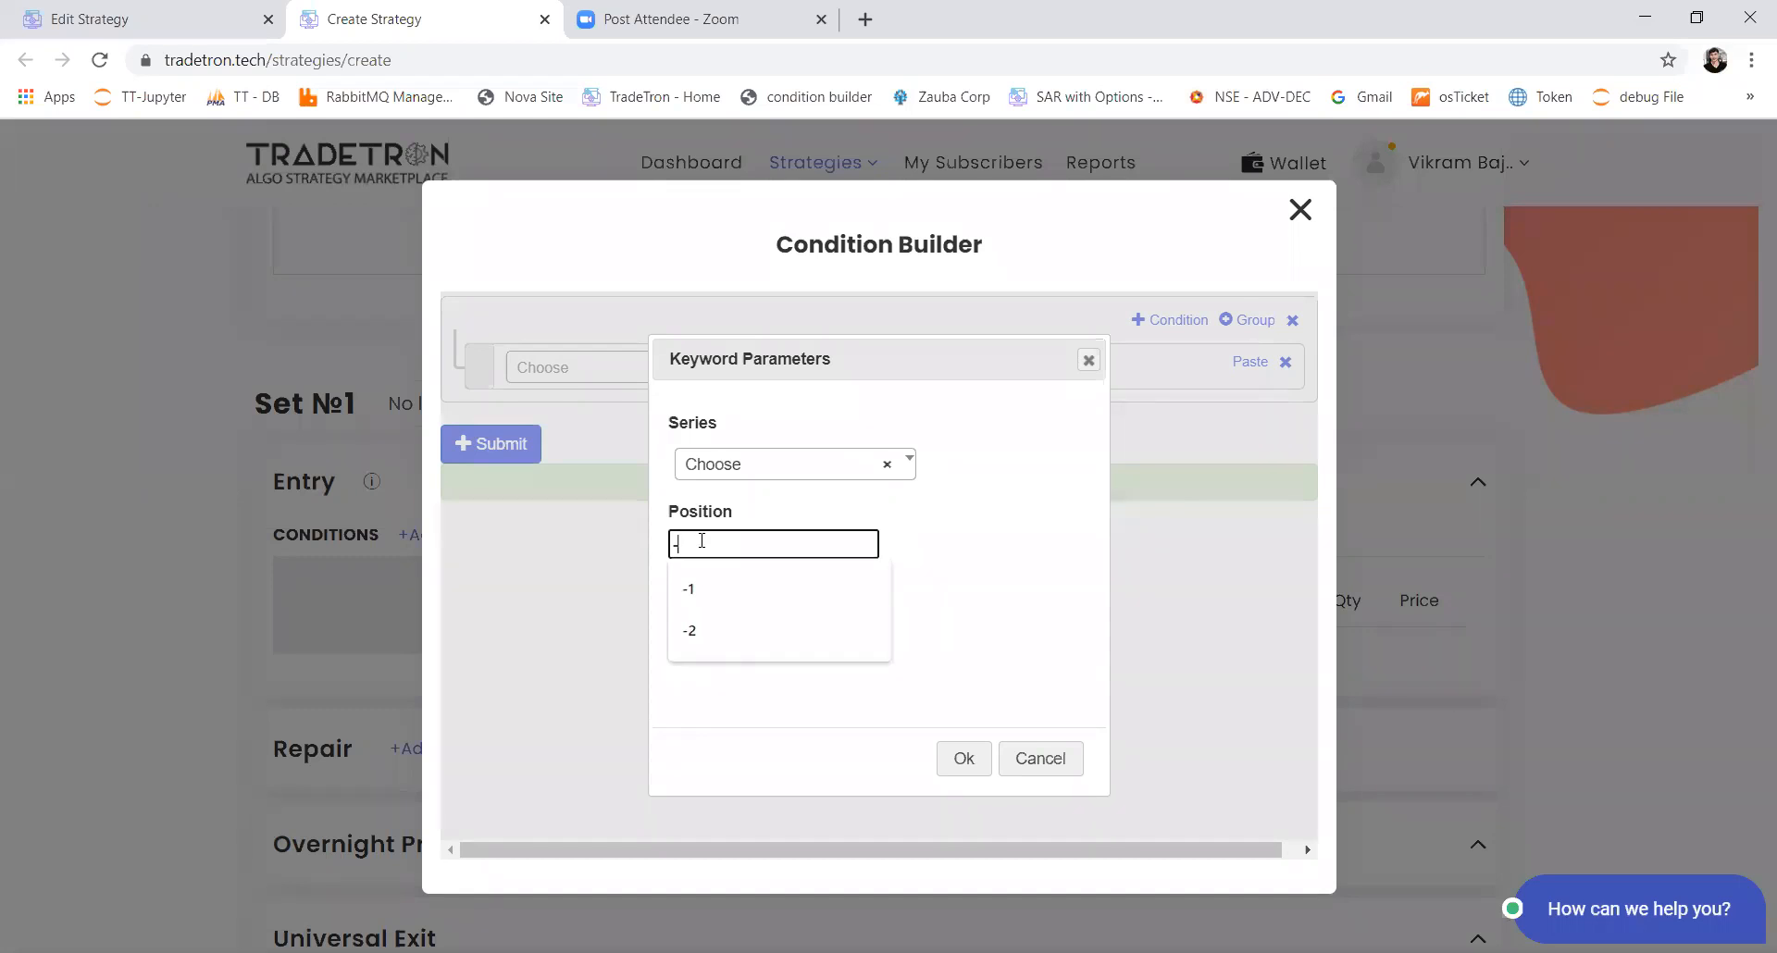
pyautogui.write('1')
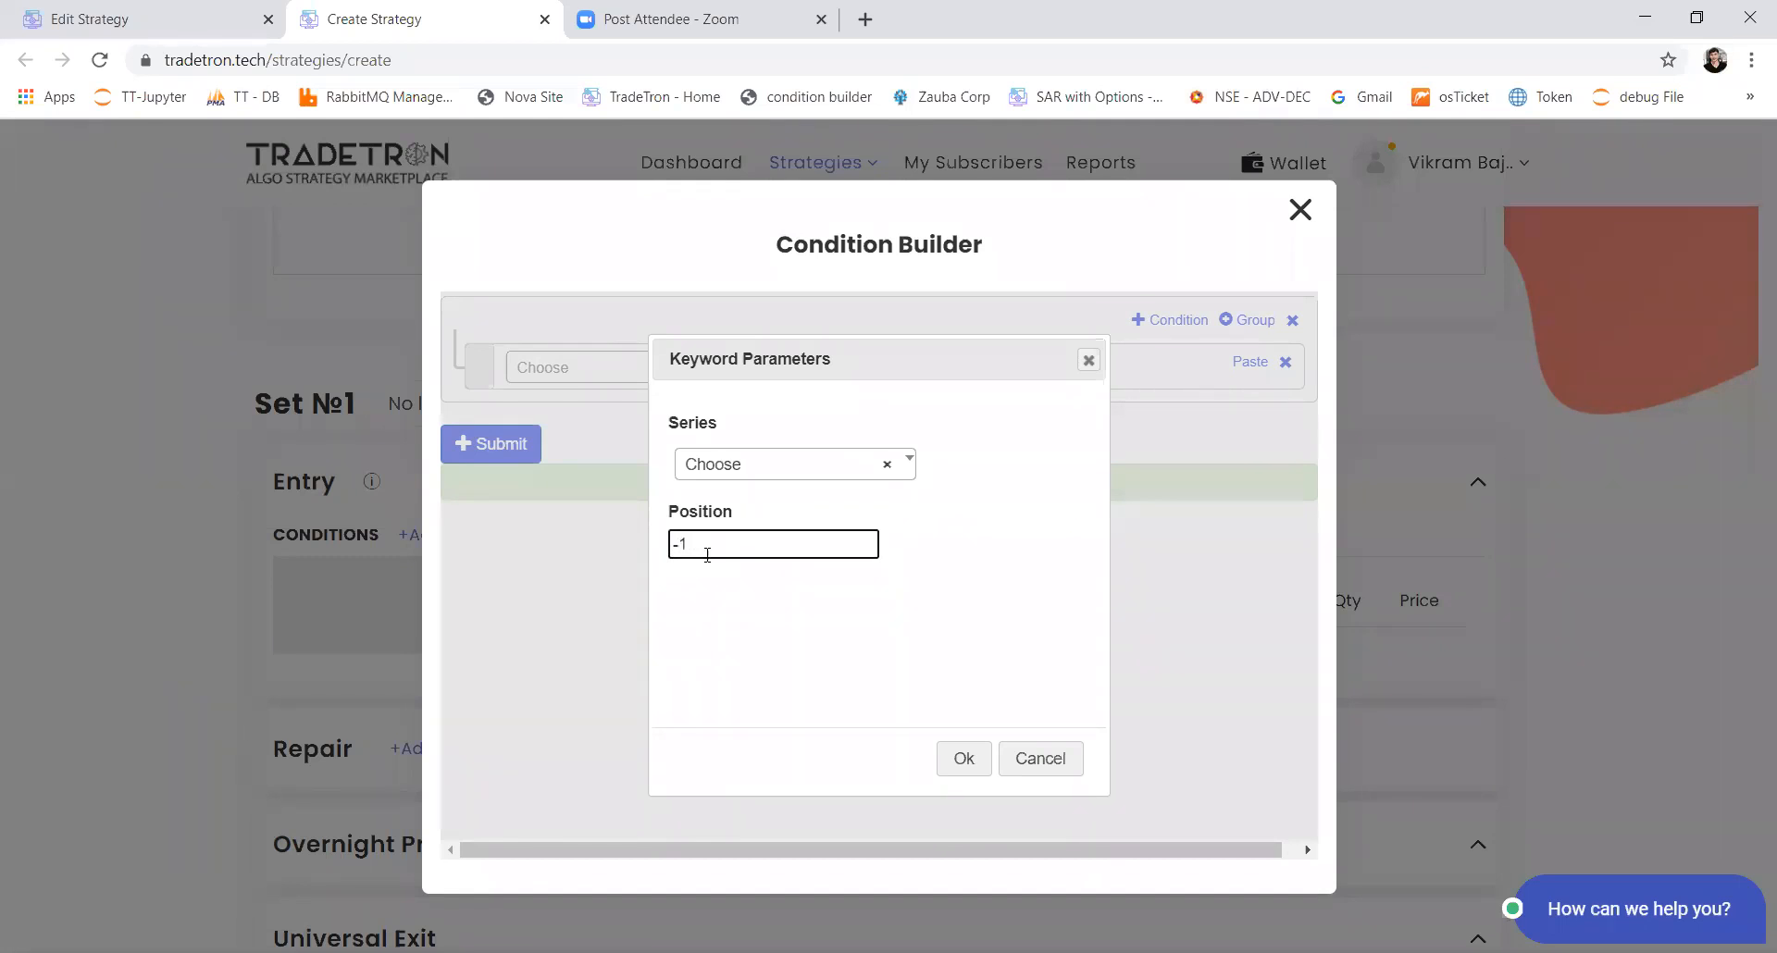
# Step: Search the Series options for RSI and browse the keywords available for the Position keyword's Series
pyautogui.click(761, 479)
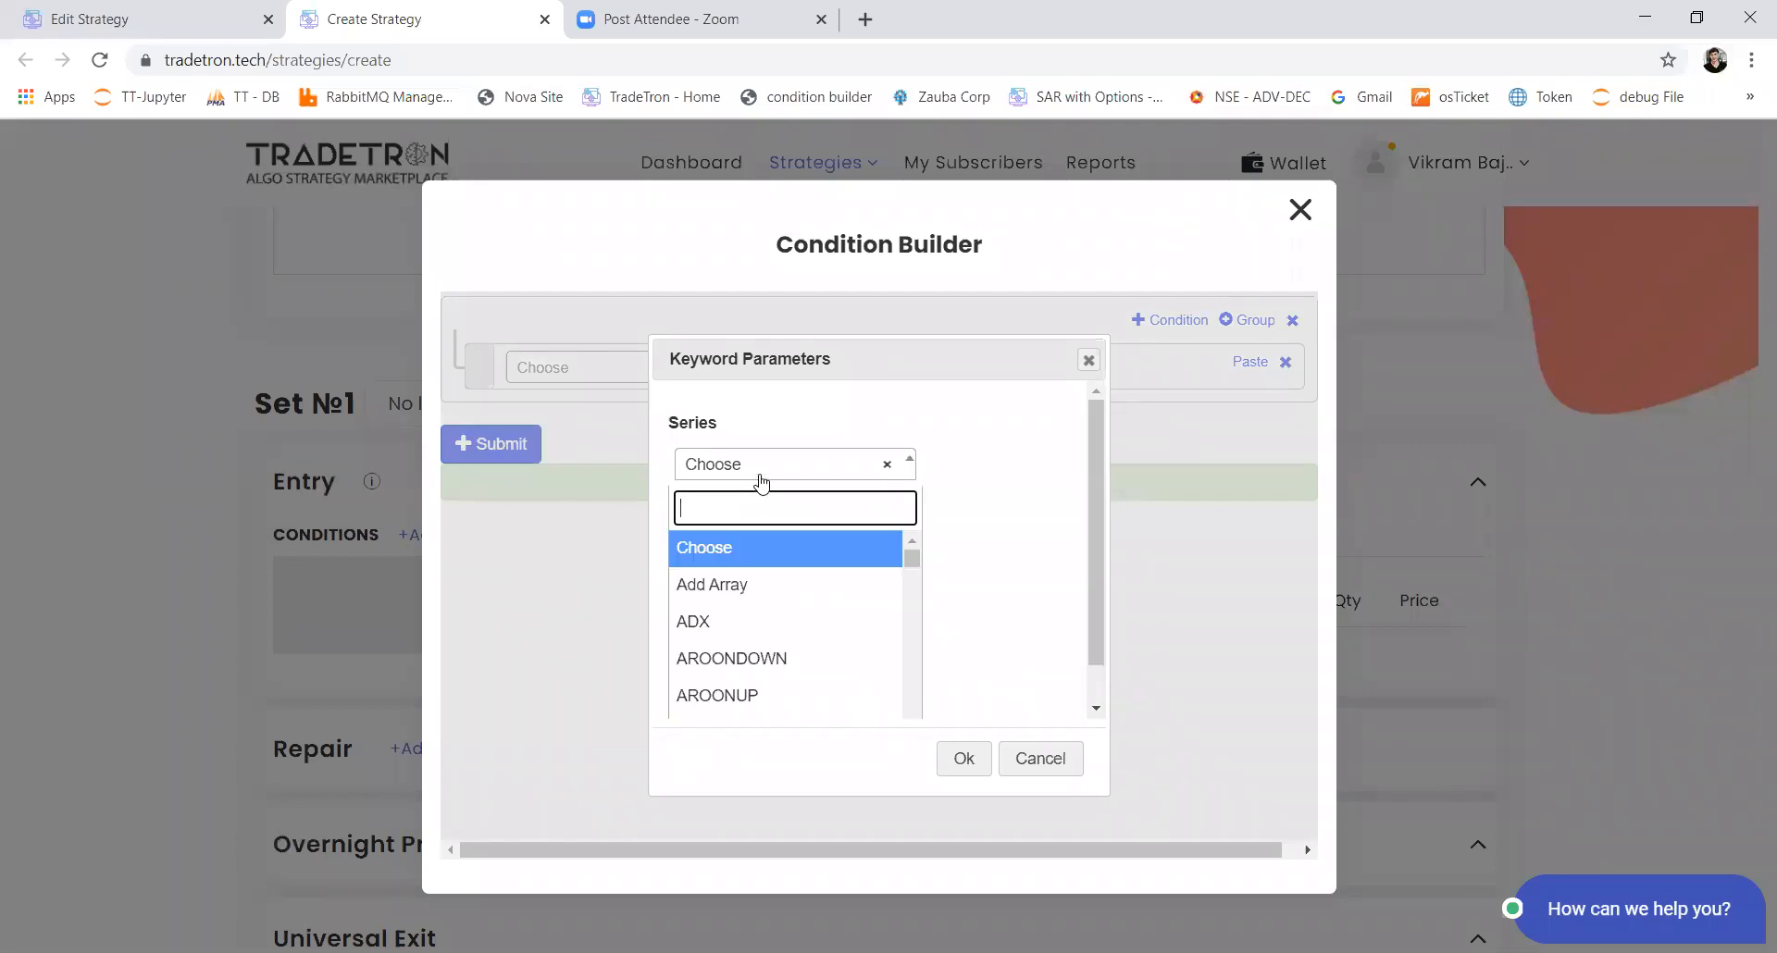
pyautogui.write('rsi')
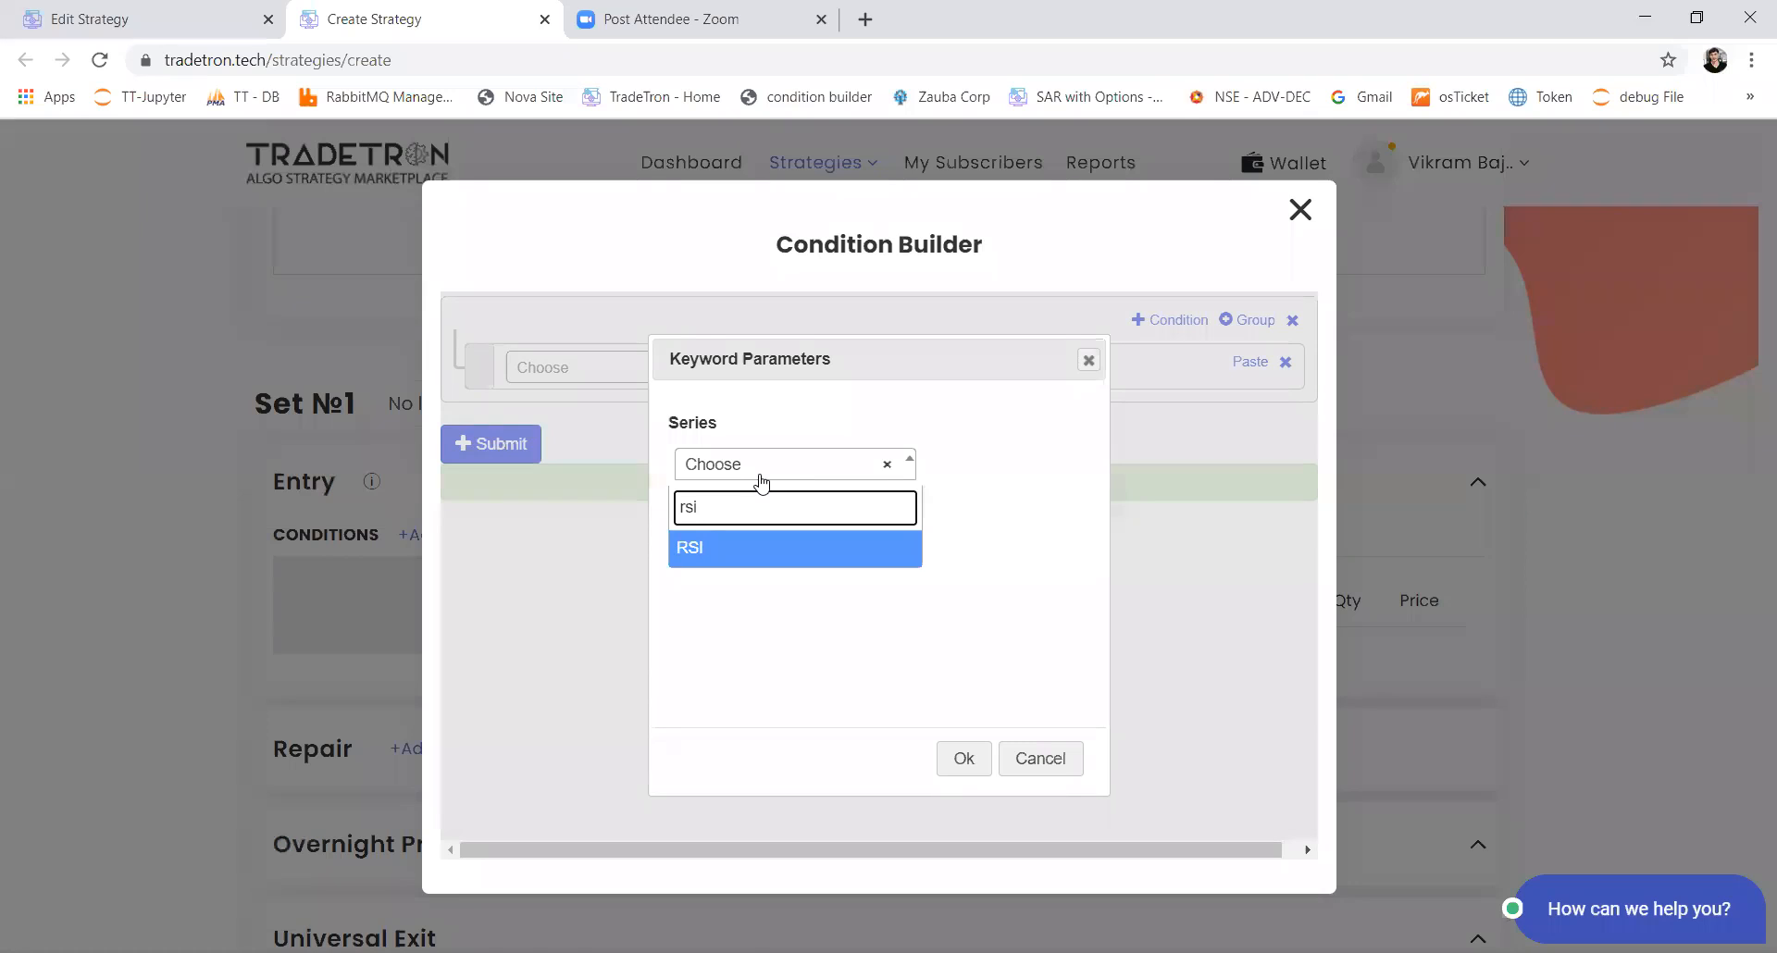
pyautogui.press('BackSpace')
pyautogui.press('BackSpace')
pyautogui.press('BackSpace')
pyautogui.scroll(-3, 761, 552)
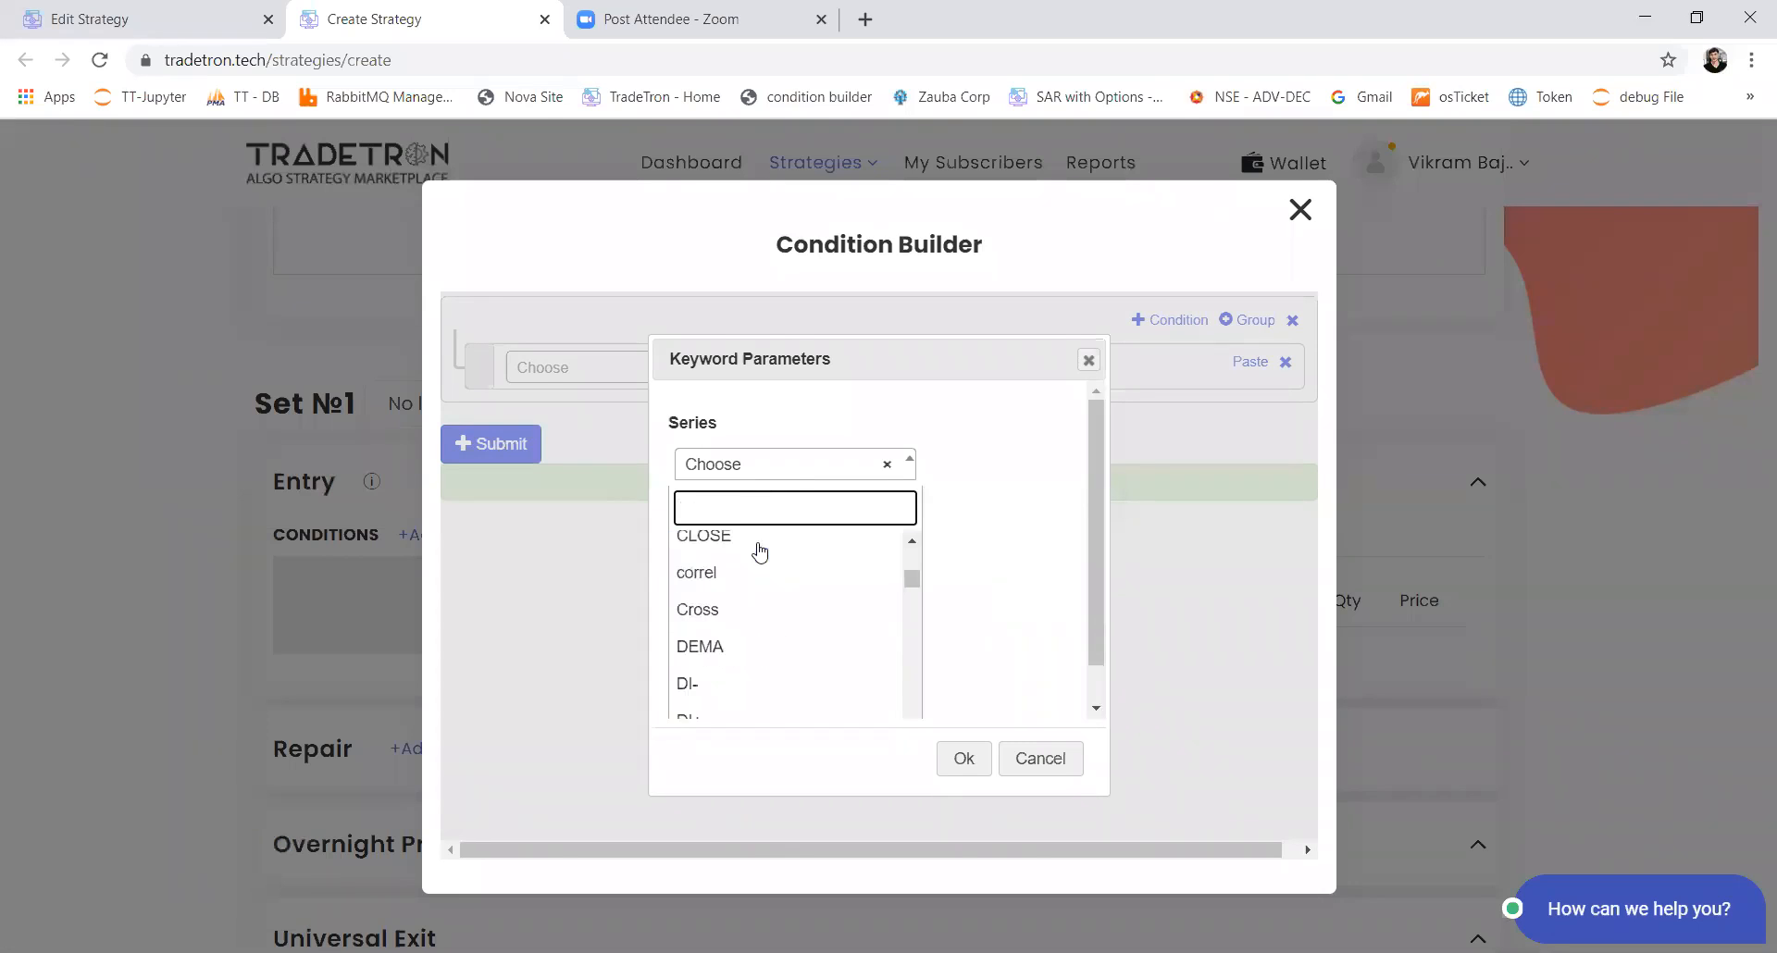
pyautogui.scroll(2, 759, 553)
pyautogui.scroll(-2, 759, 552)
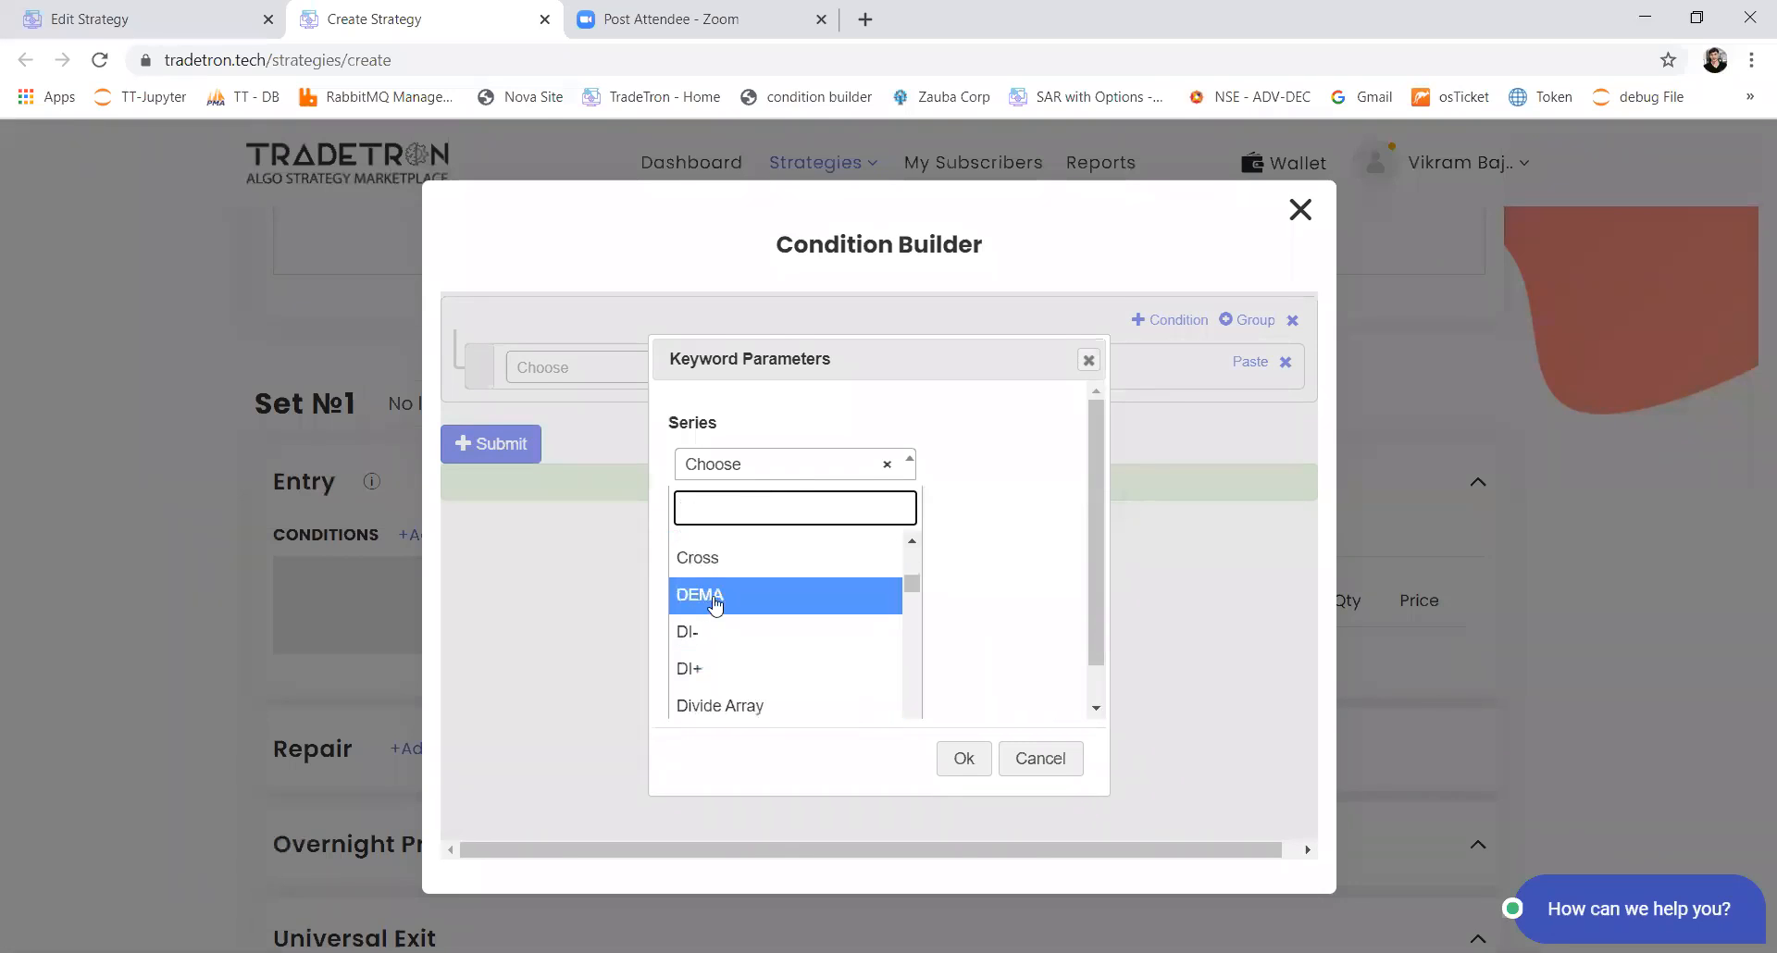
pyautogui.scroll(-2, 709, 650)
pyautogui.scroll(-2, 708, 650)
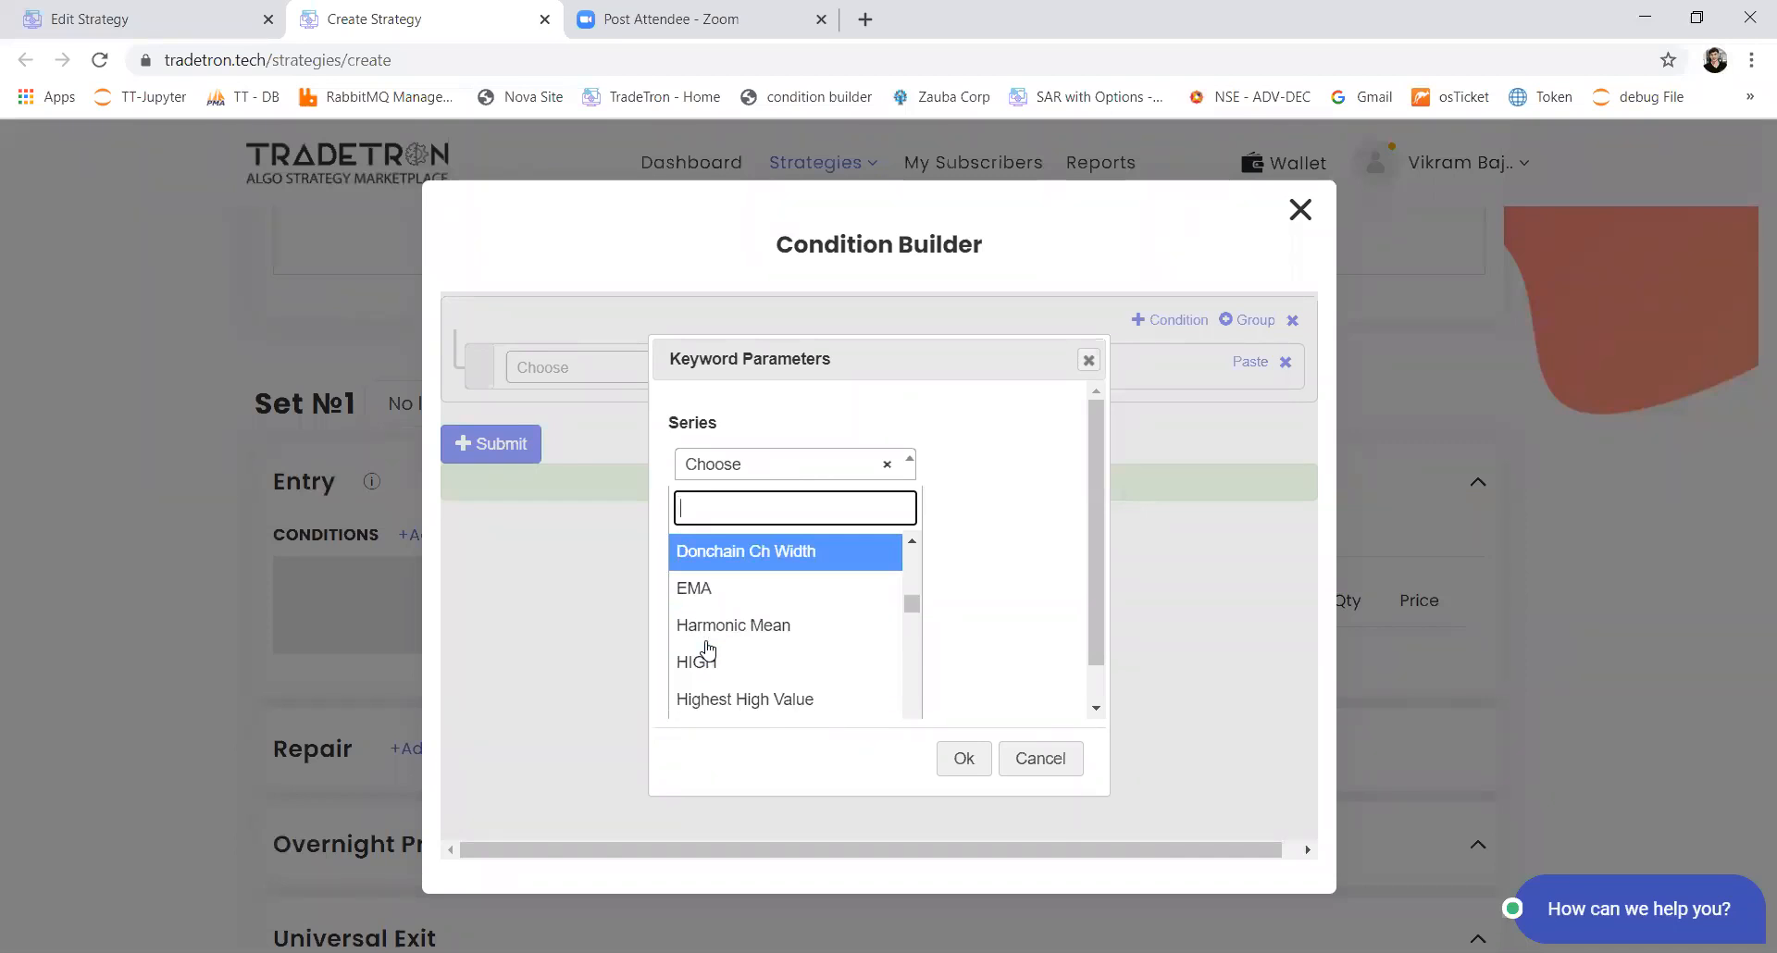
pyautogui.scroll(2, 708, 649)
# Step: Set the Position keyword's Series to RSI and confirm its parameters
pyautogui.write('rsa')
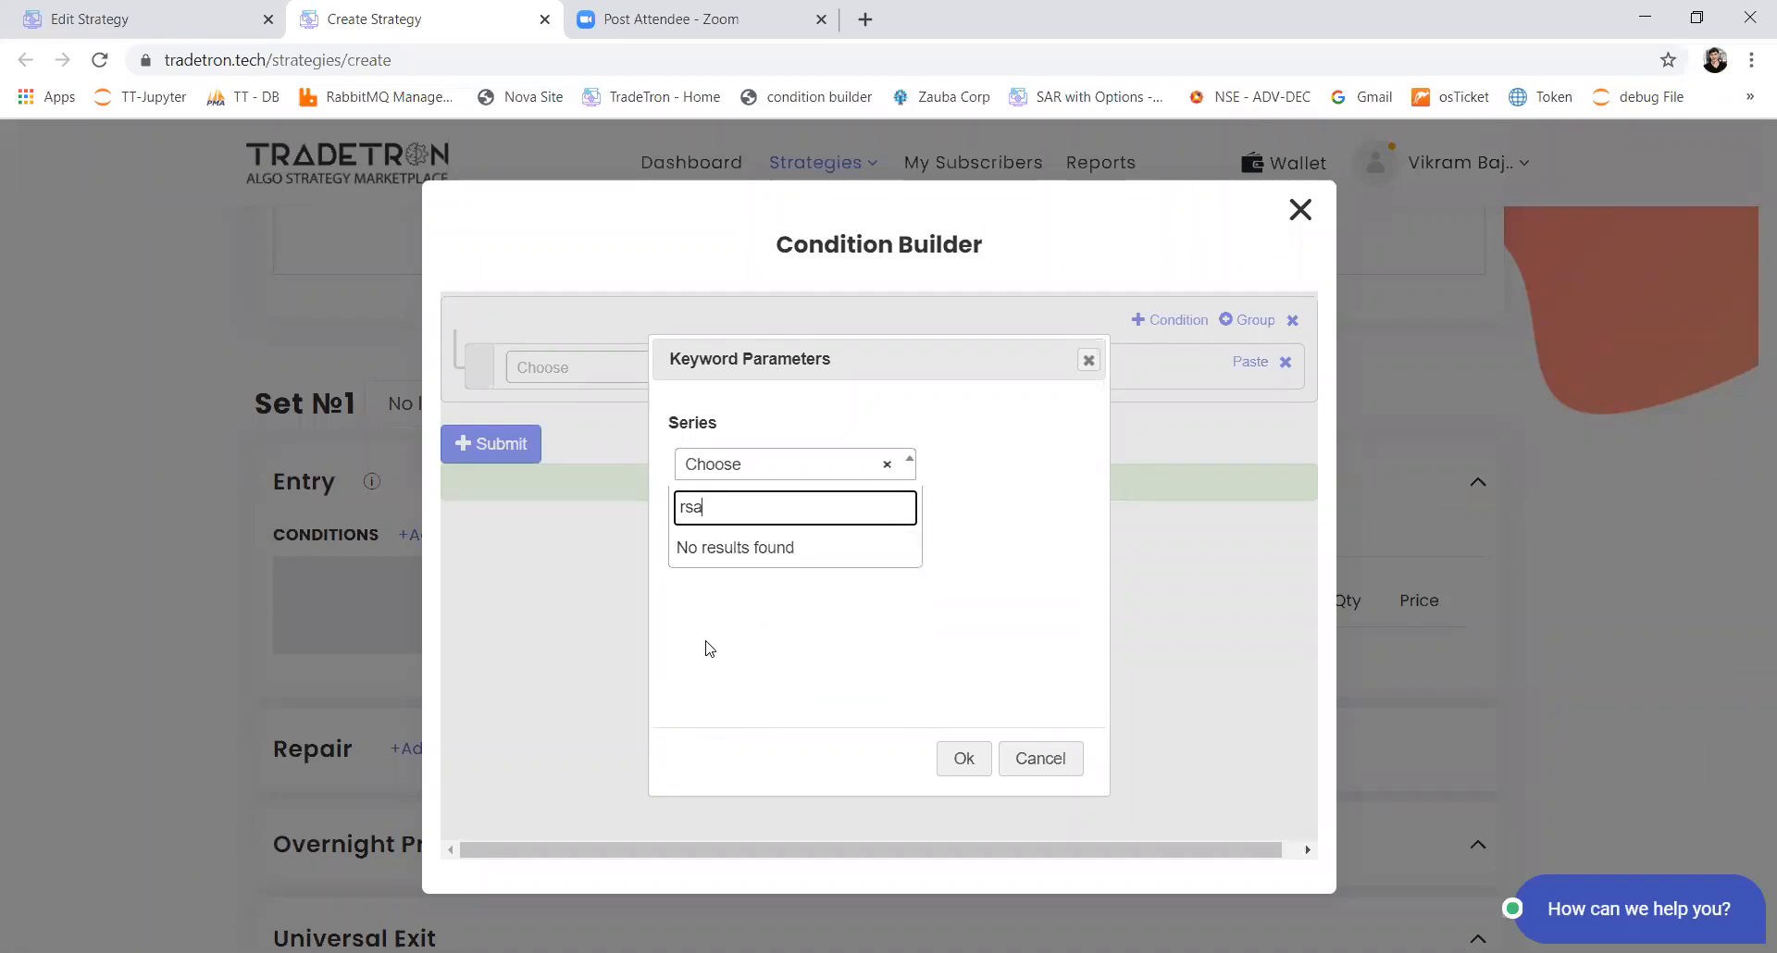
pyautogui.press('BackSpace')
pyautogui.write('i')
pyautogui.press('Return')
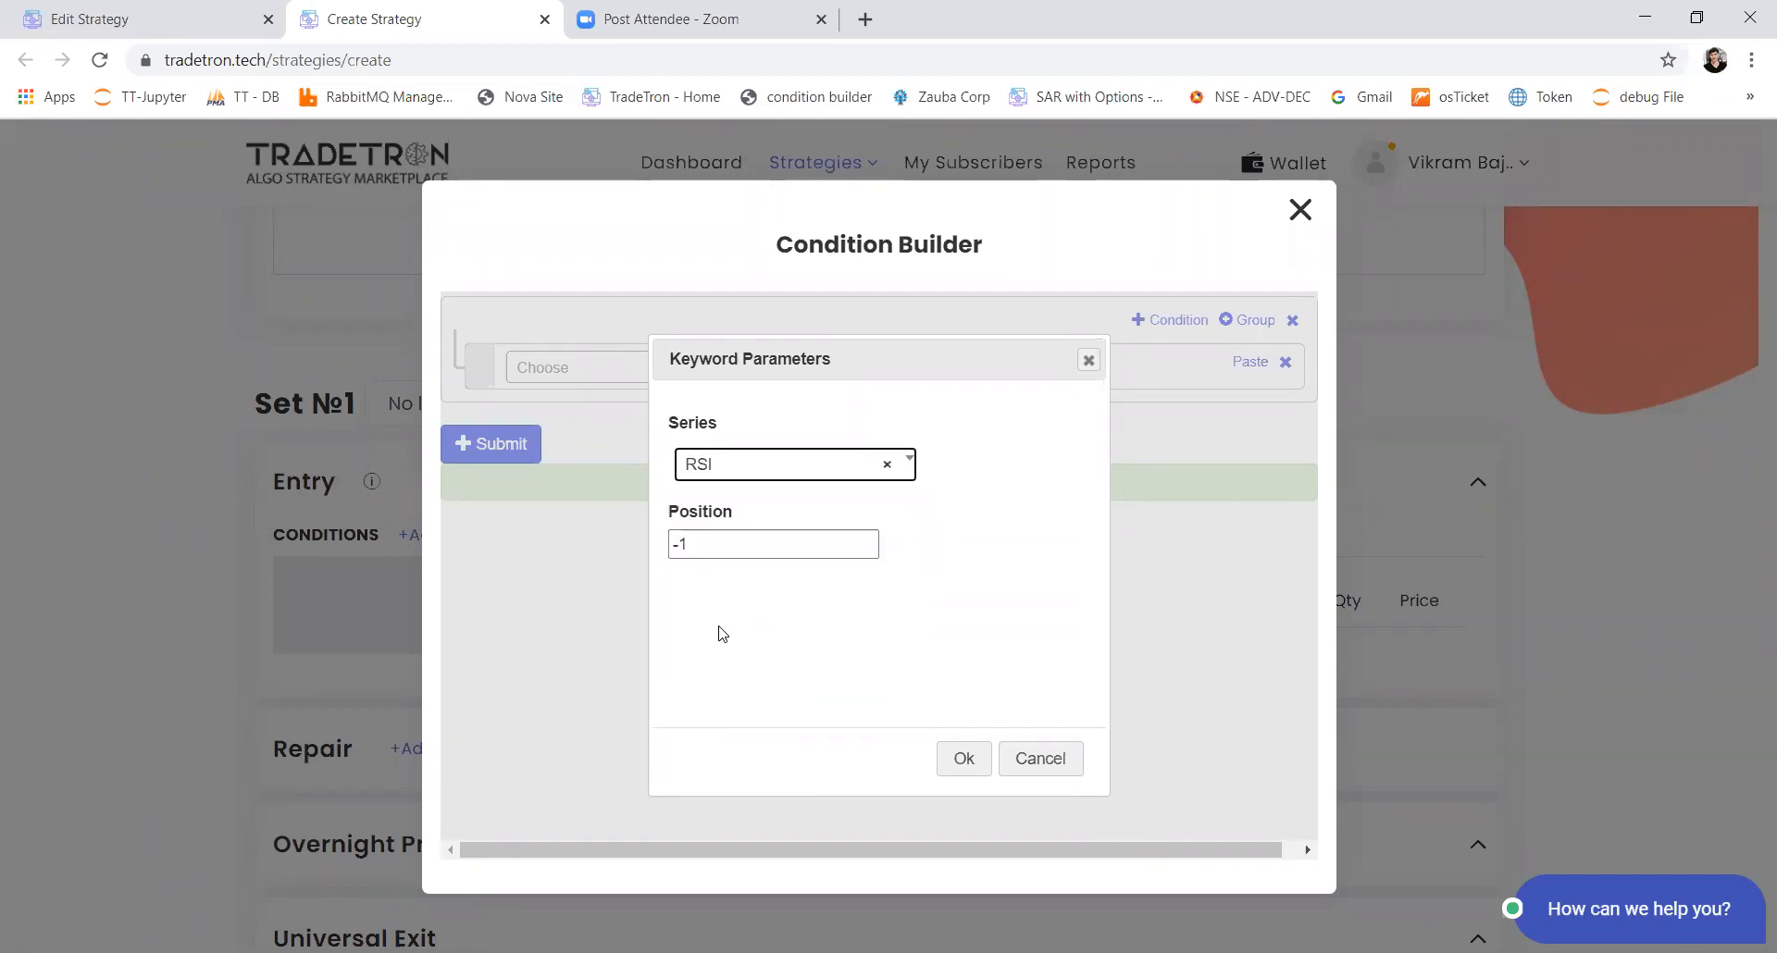
pyautogui.click(970, 758)
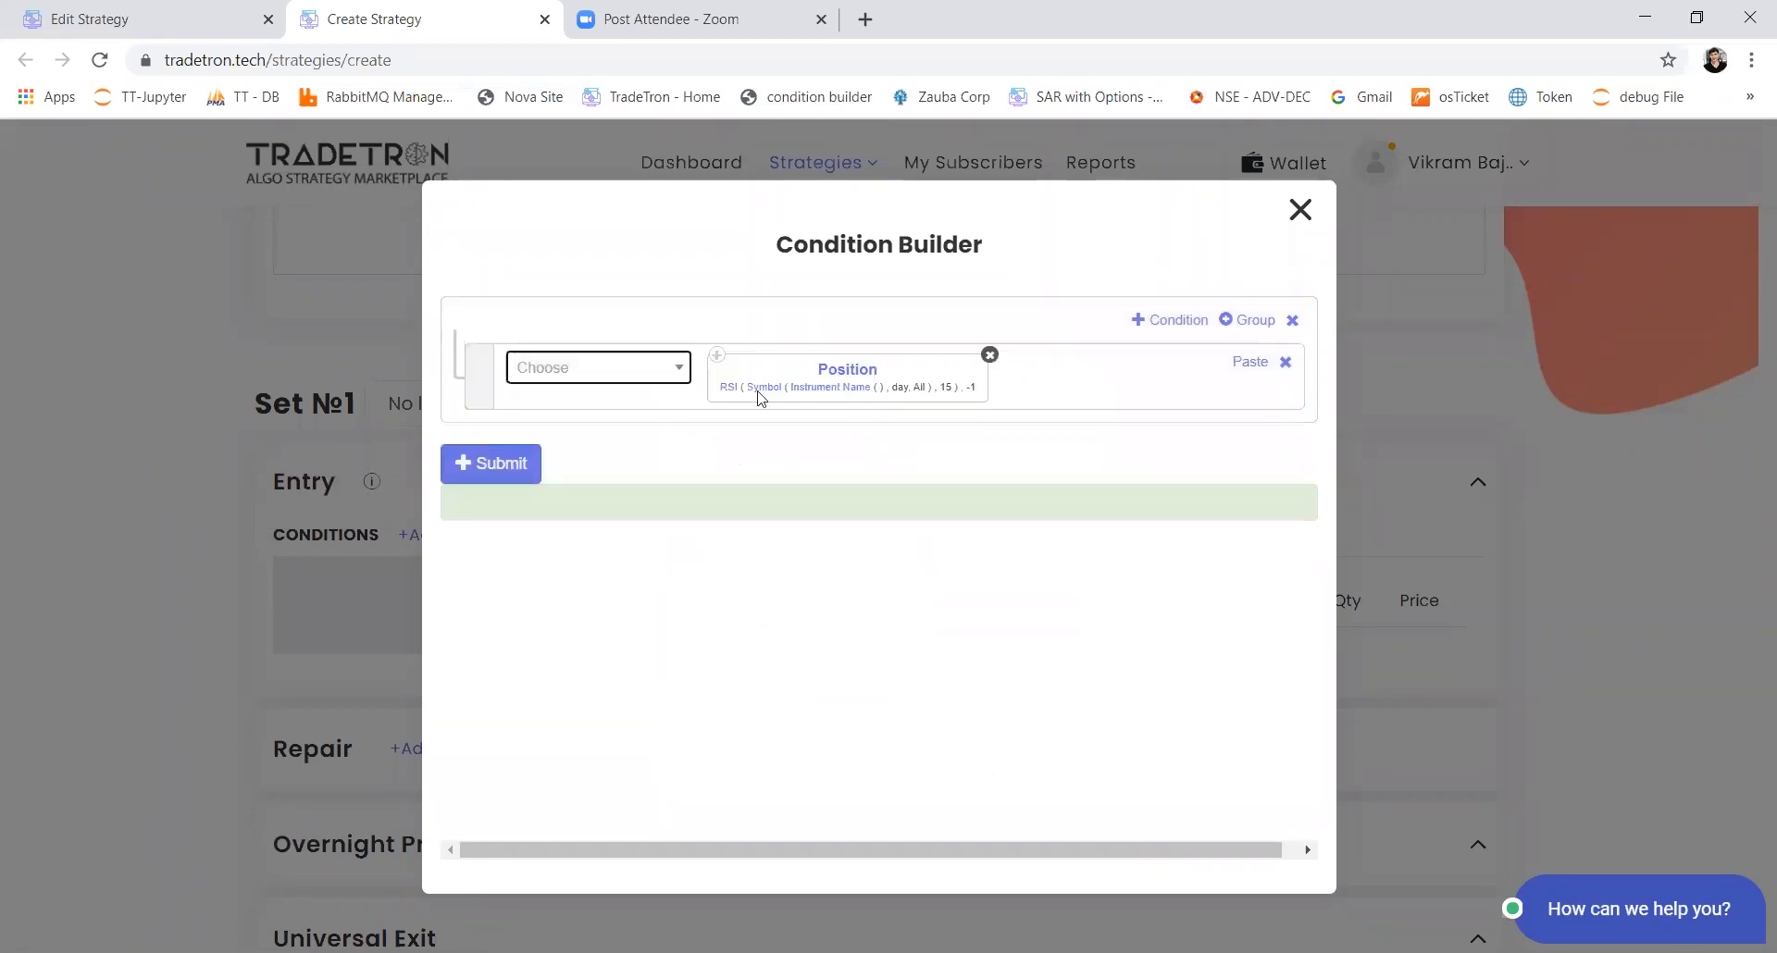
# Step: Open the RSI block's Instrument Name parameters and set them to NSE and List - NIFTY 50
pyautogui.click(823, 391)
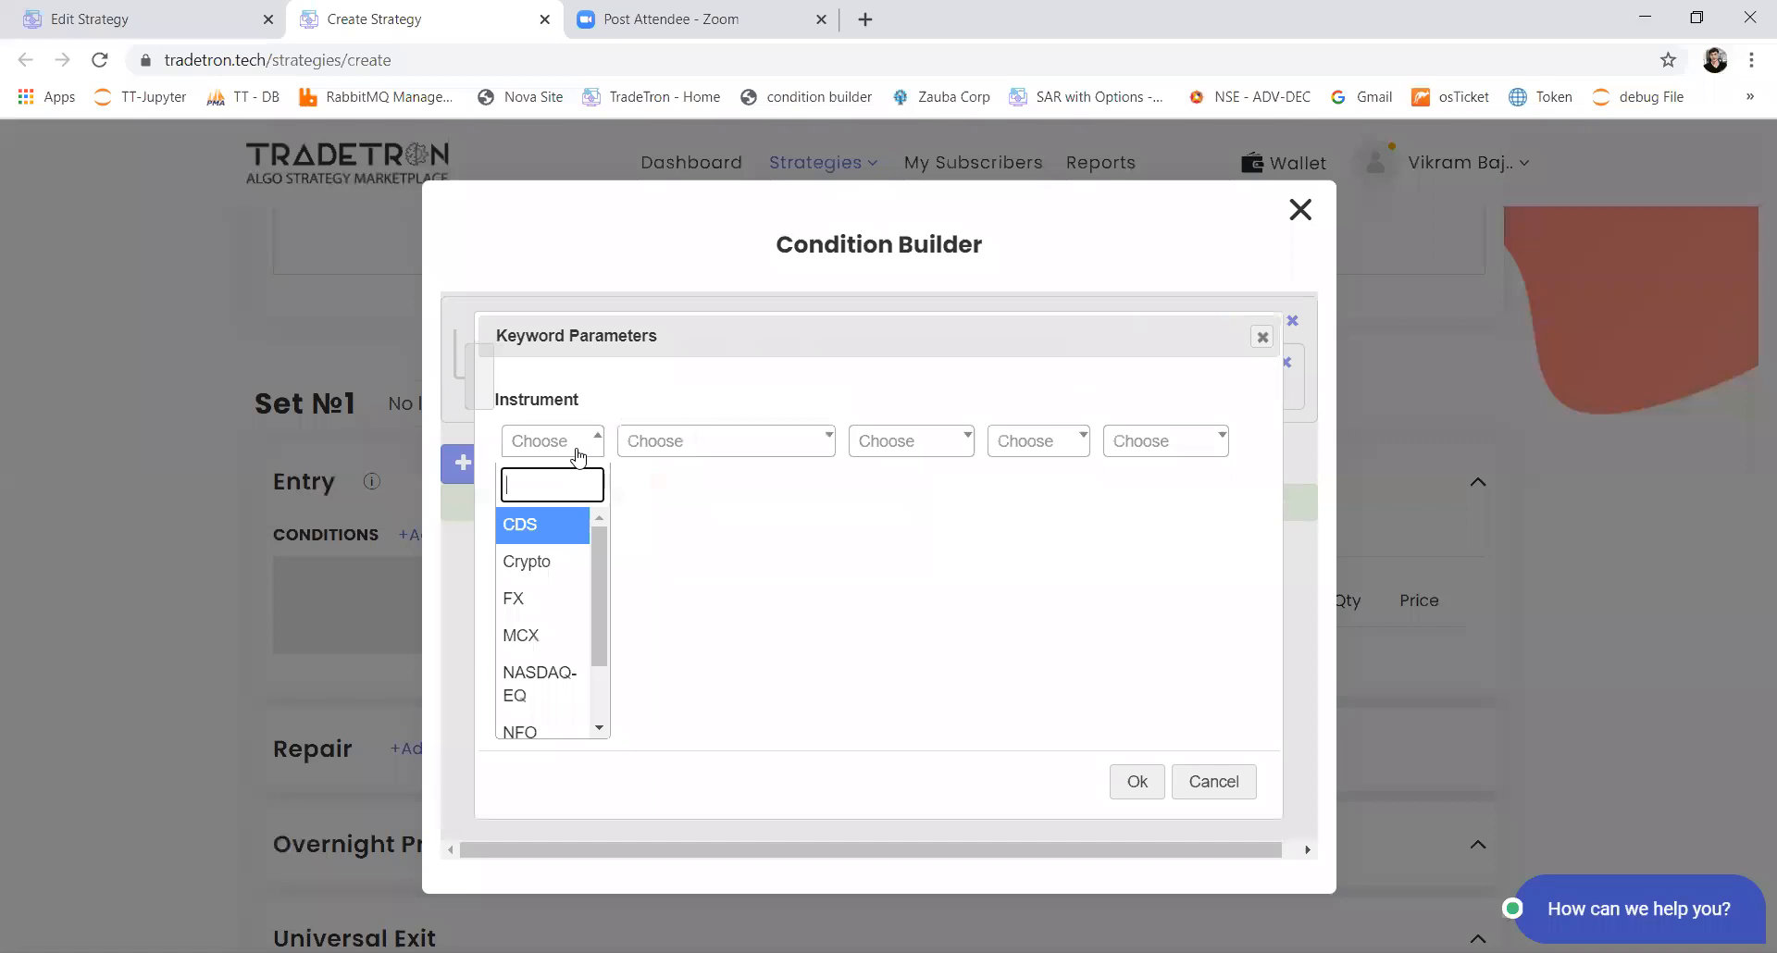
pyautogui.write('nse')
pyautogui.press('Return')
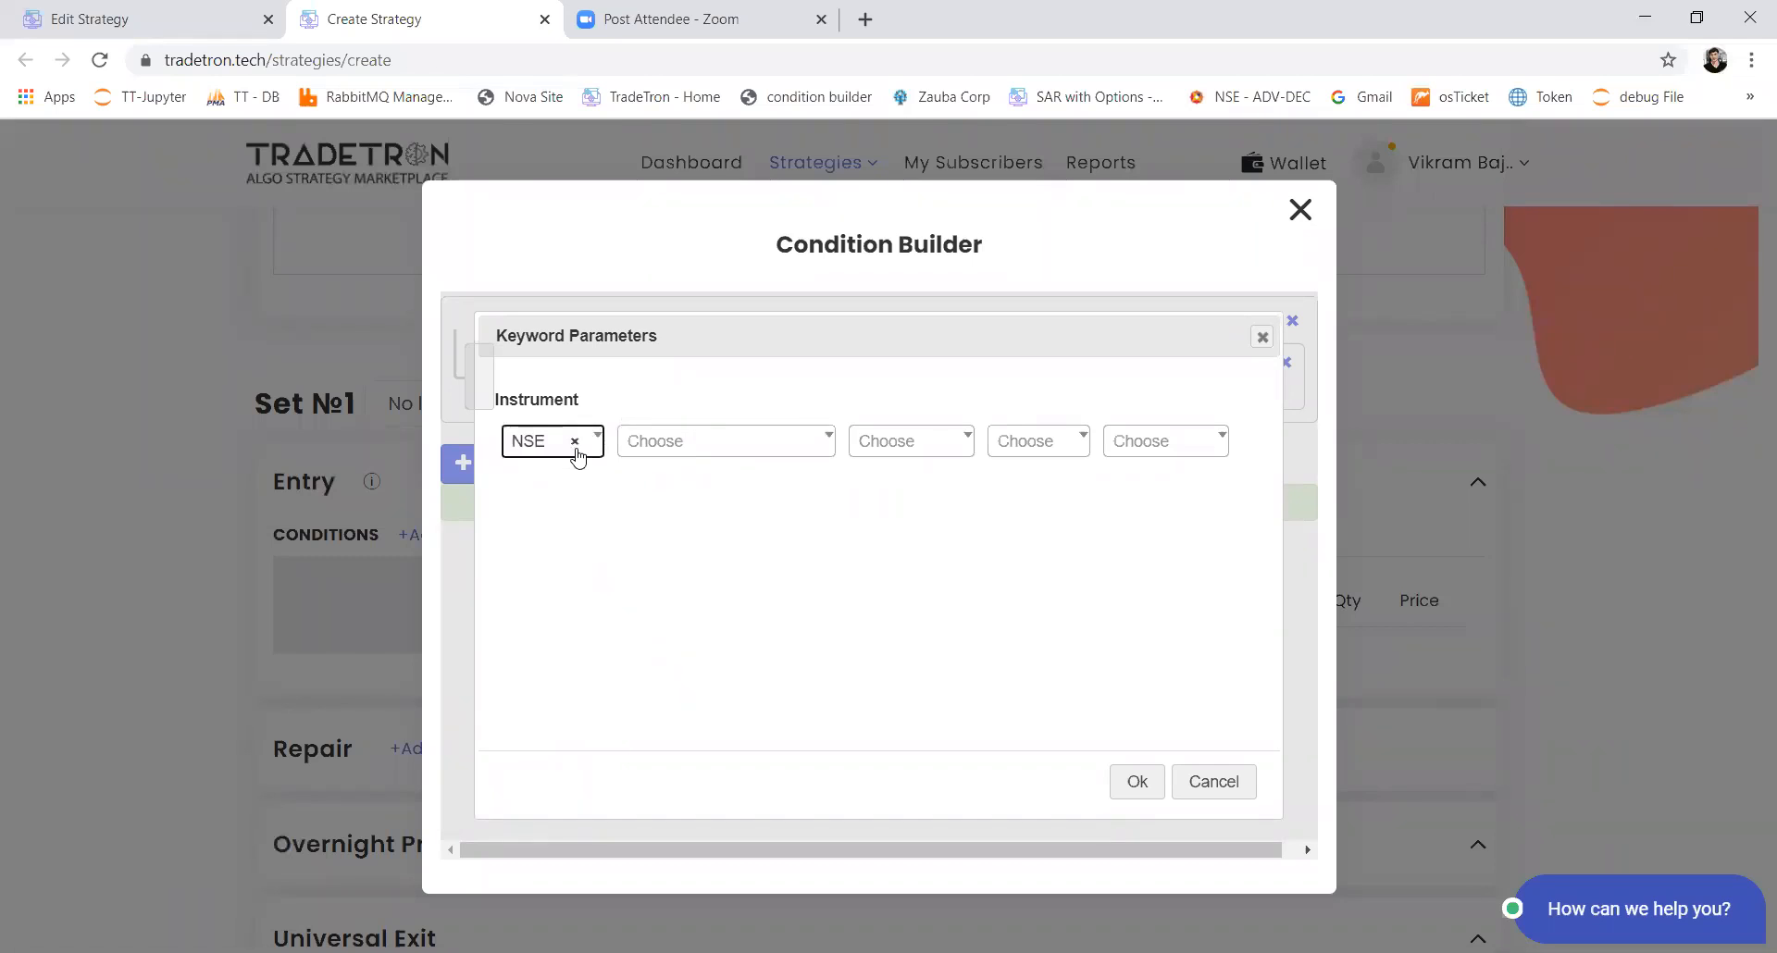
pyautogui.write('list')
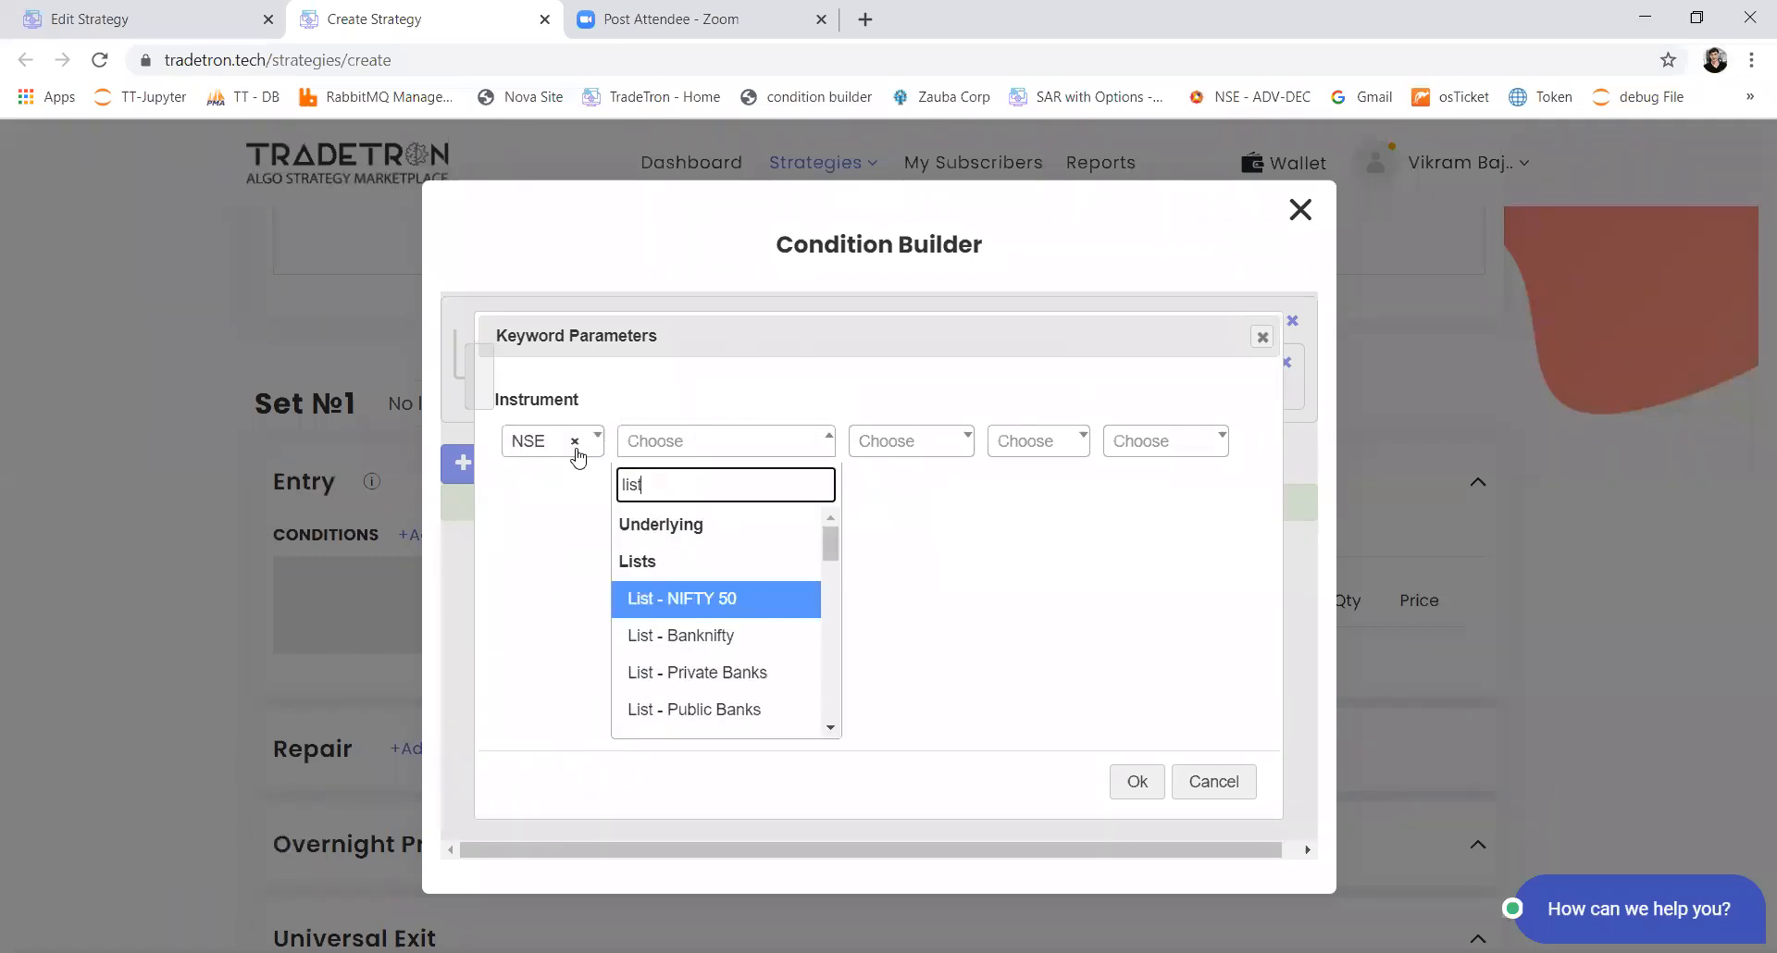
pyautogui.press('Return')
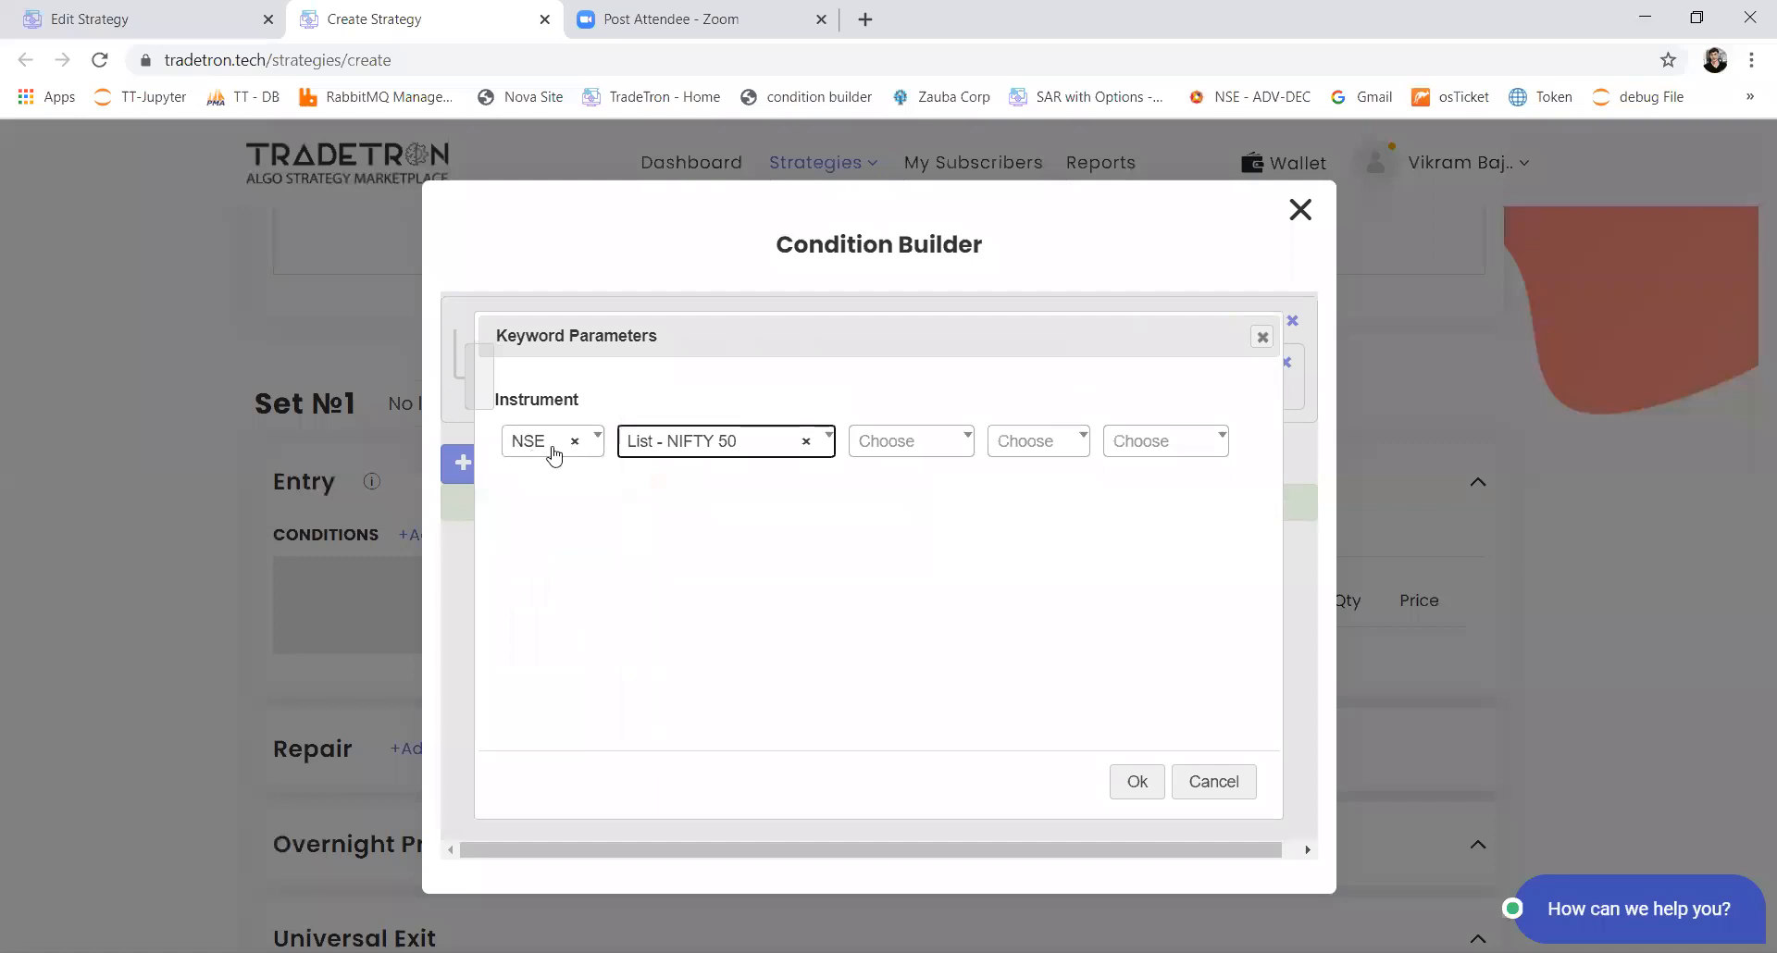
# Step: Change the instrument to NFO with NFO - NIFTY 50 as the underlying and confirm the parameters
pyautogui.click(555, 456)
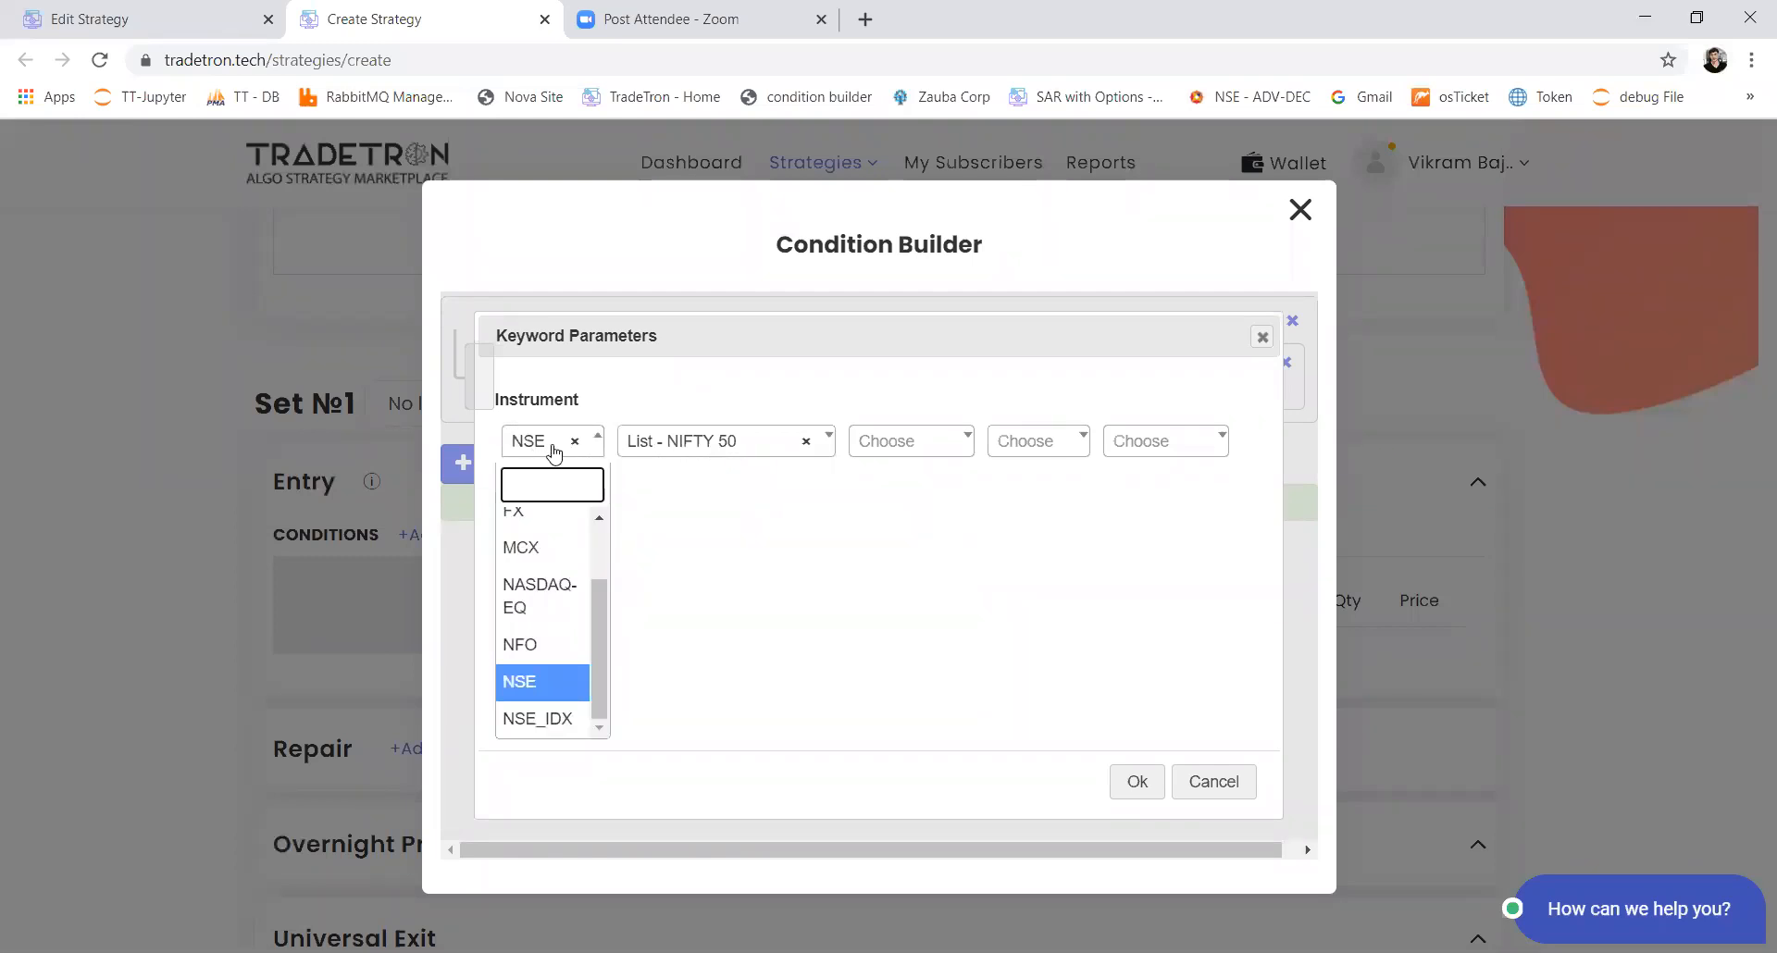
pyautogui.write('nf')
pyautogui.press('Return')
pyautogui.press('Tab')
pyautogui.press('Return')
pyautogui.write('nifty')
pyautogui.press('Return')
pyautogui.press('Return')
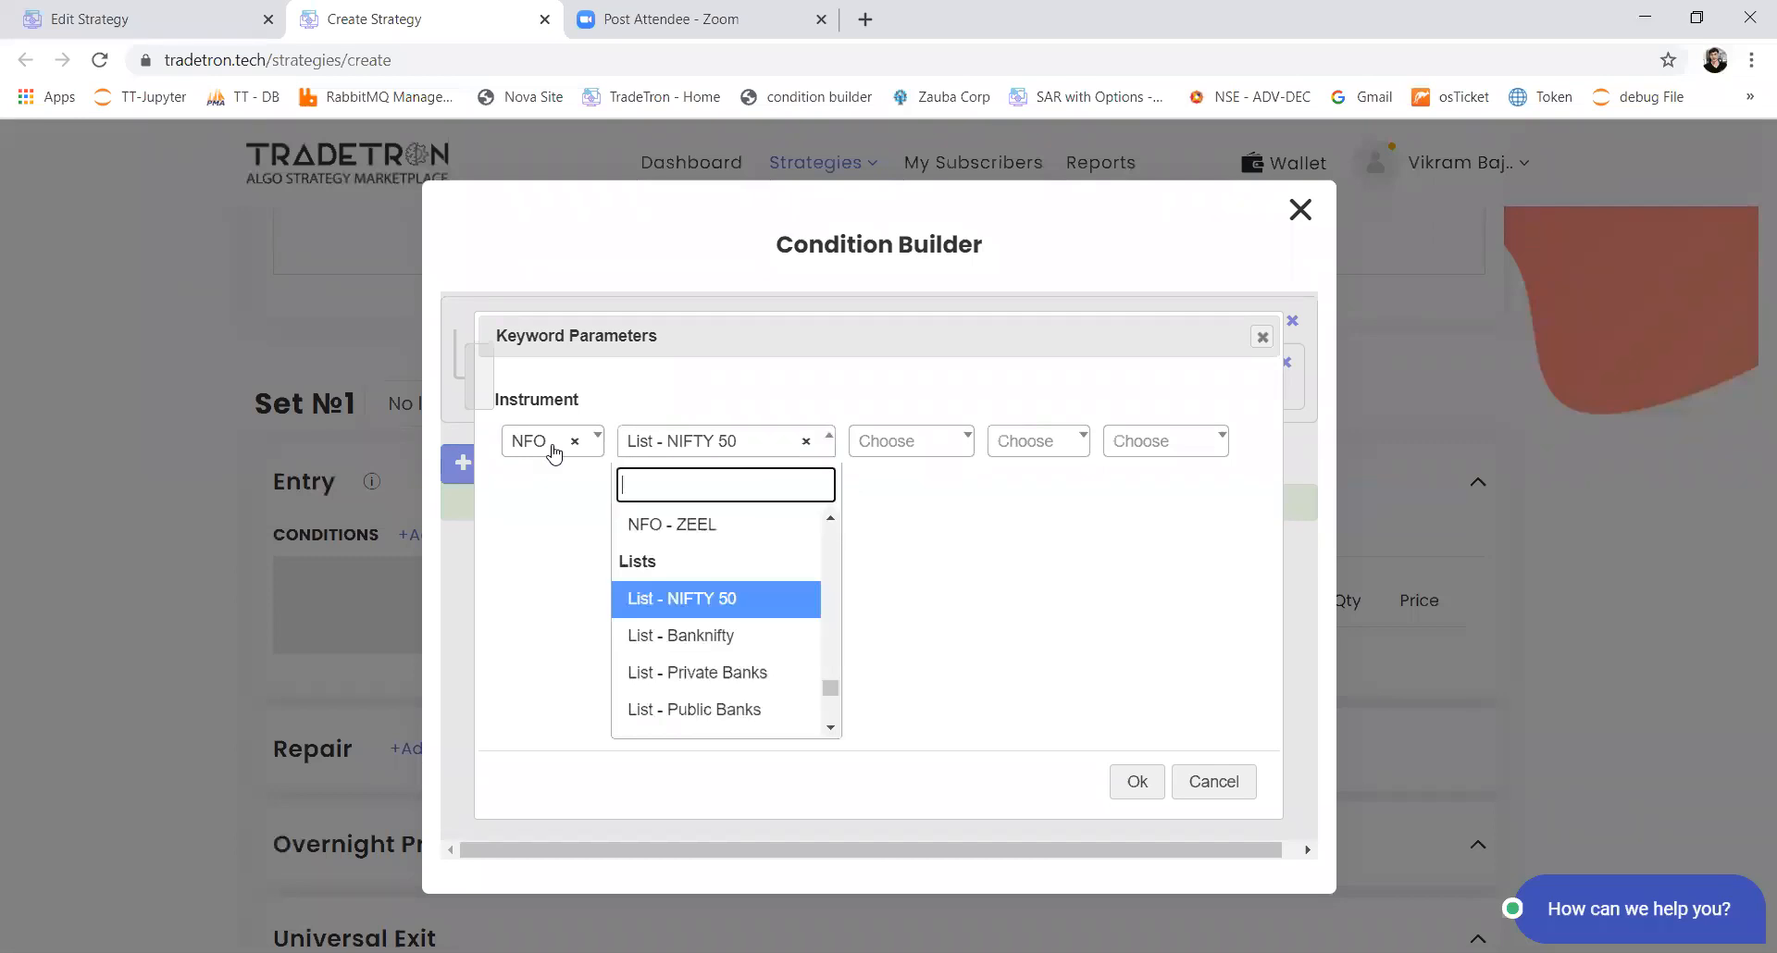
pyautogui.press('Up')
pyautogui.write('nifty')
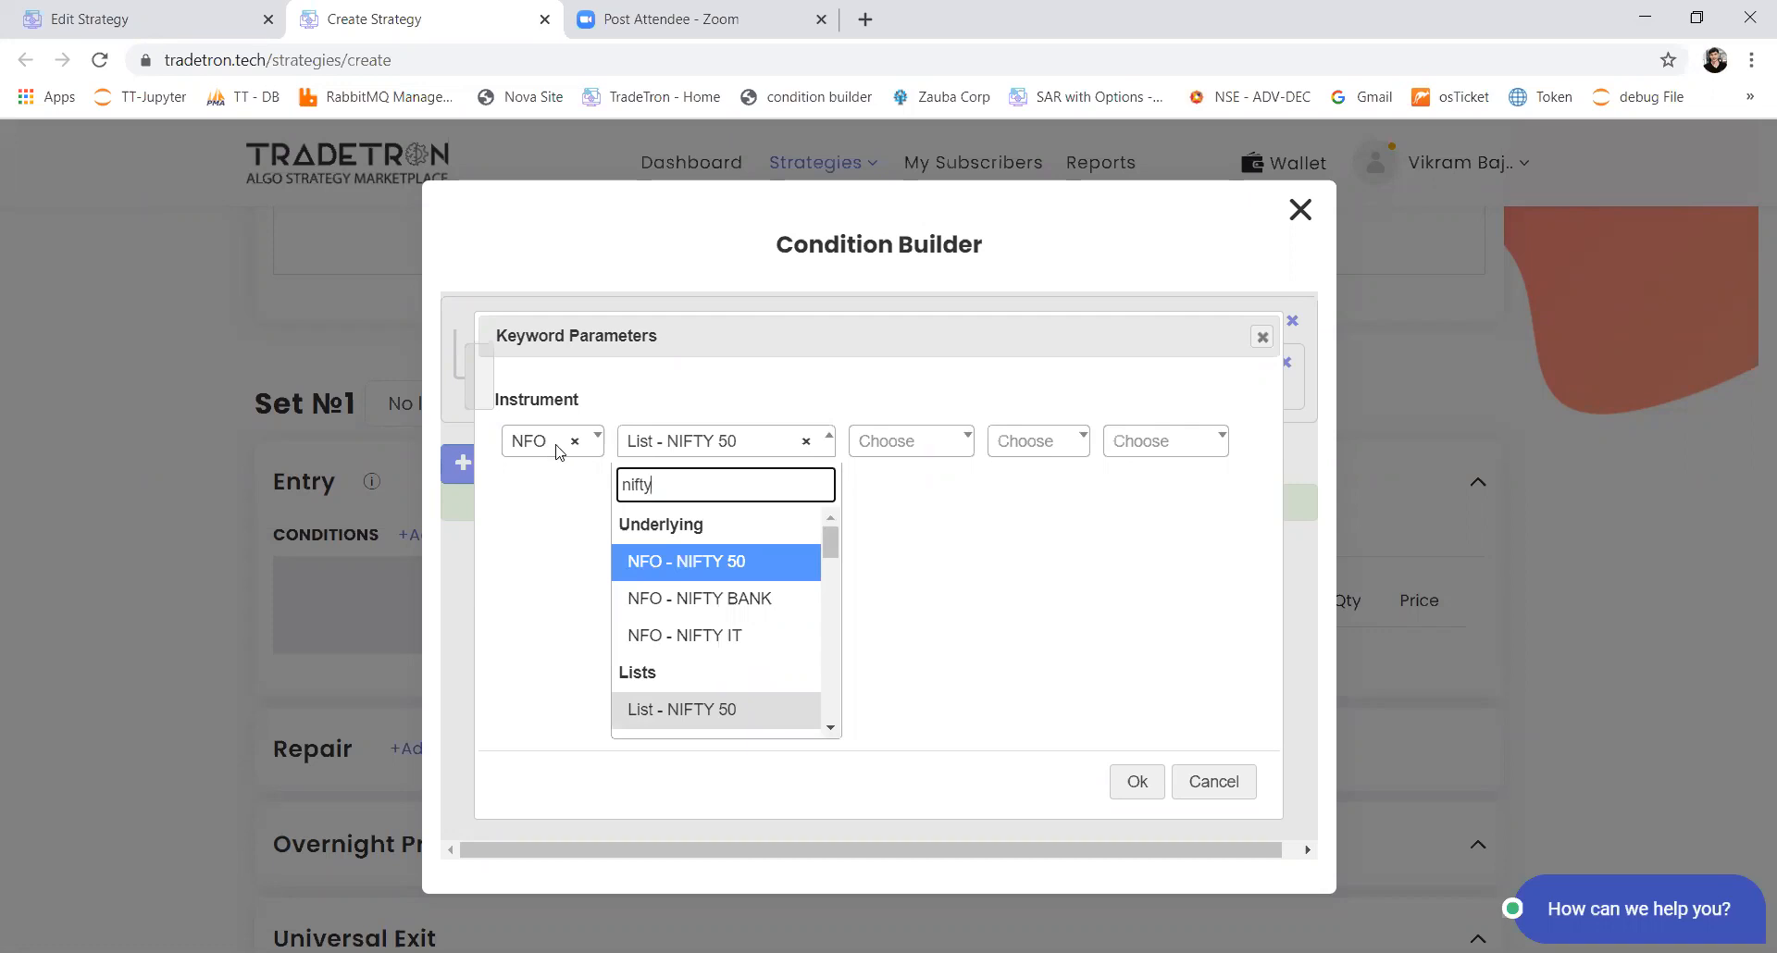
pyautogui.click(678, 569)
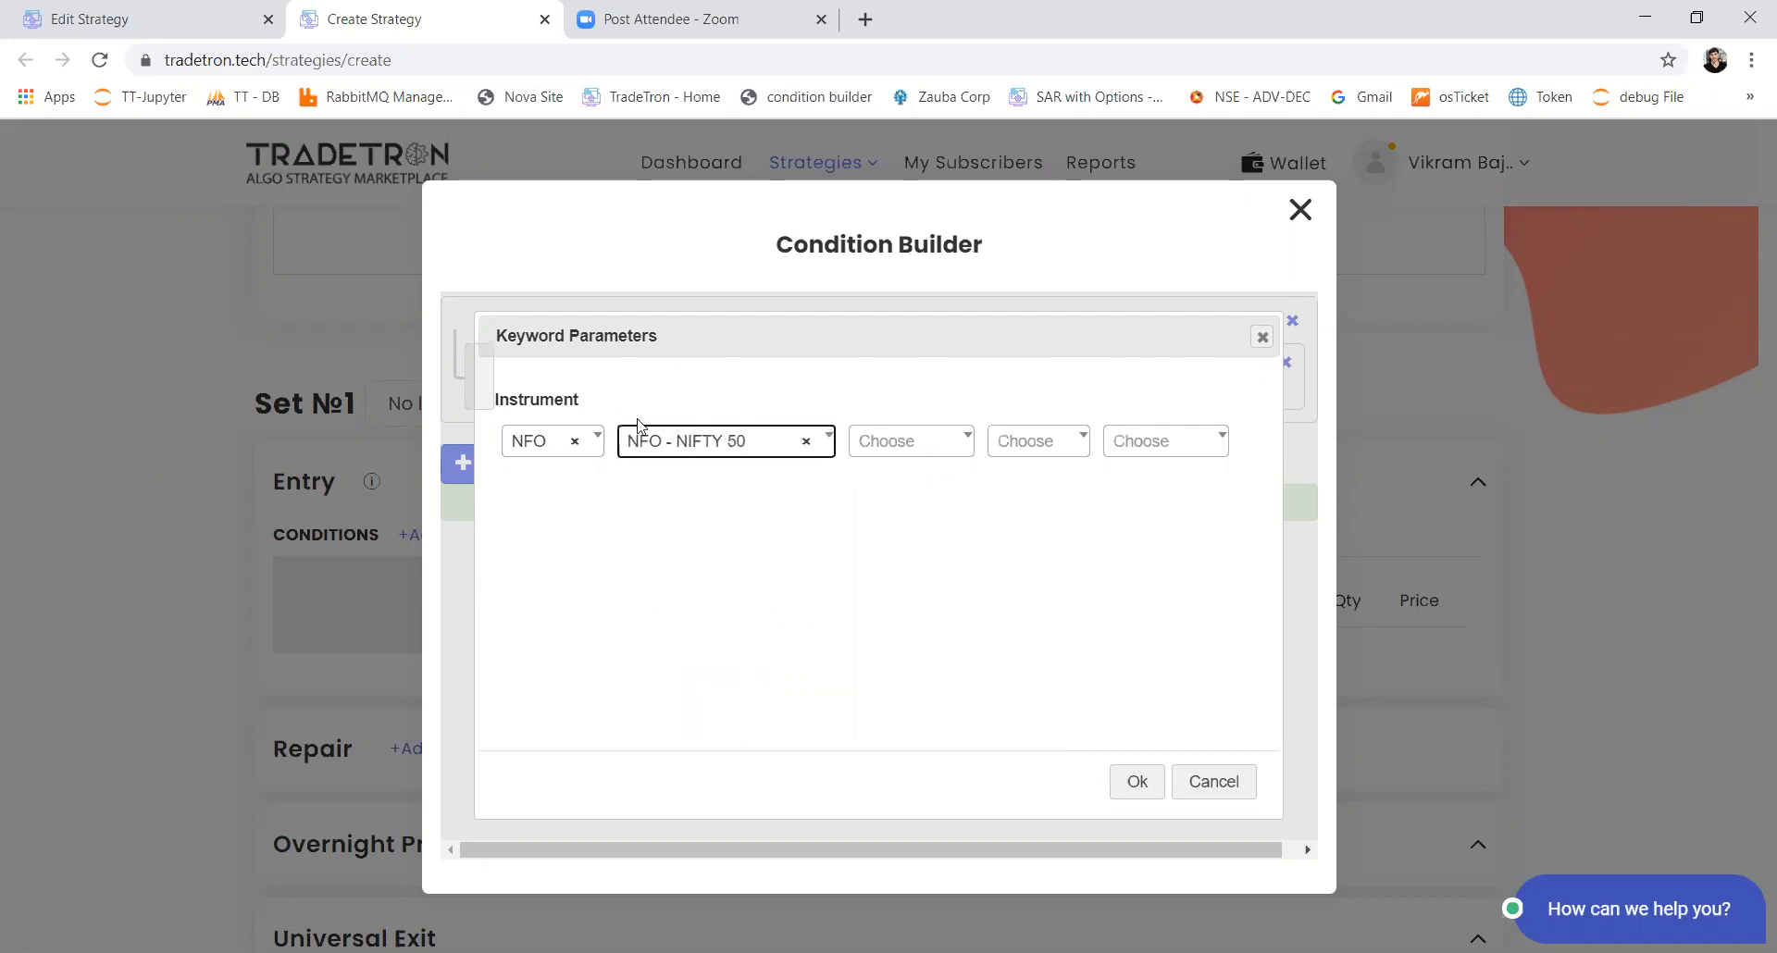
pyautogui.click(1140, 782)
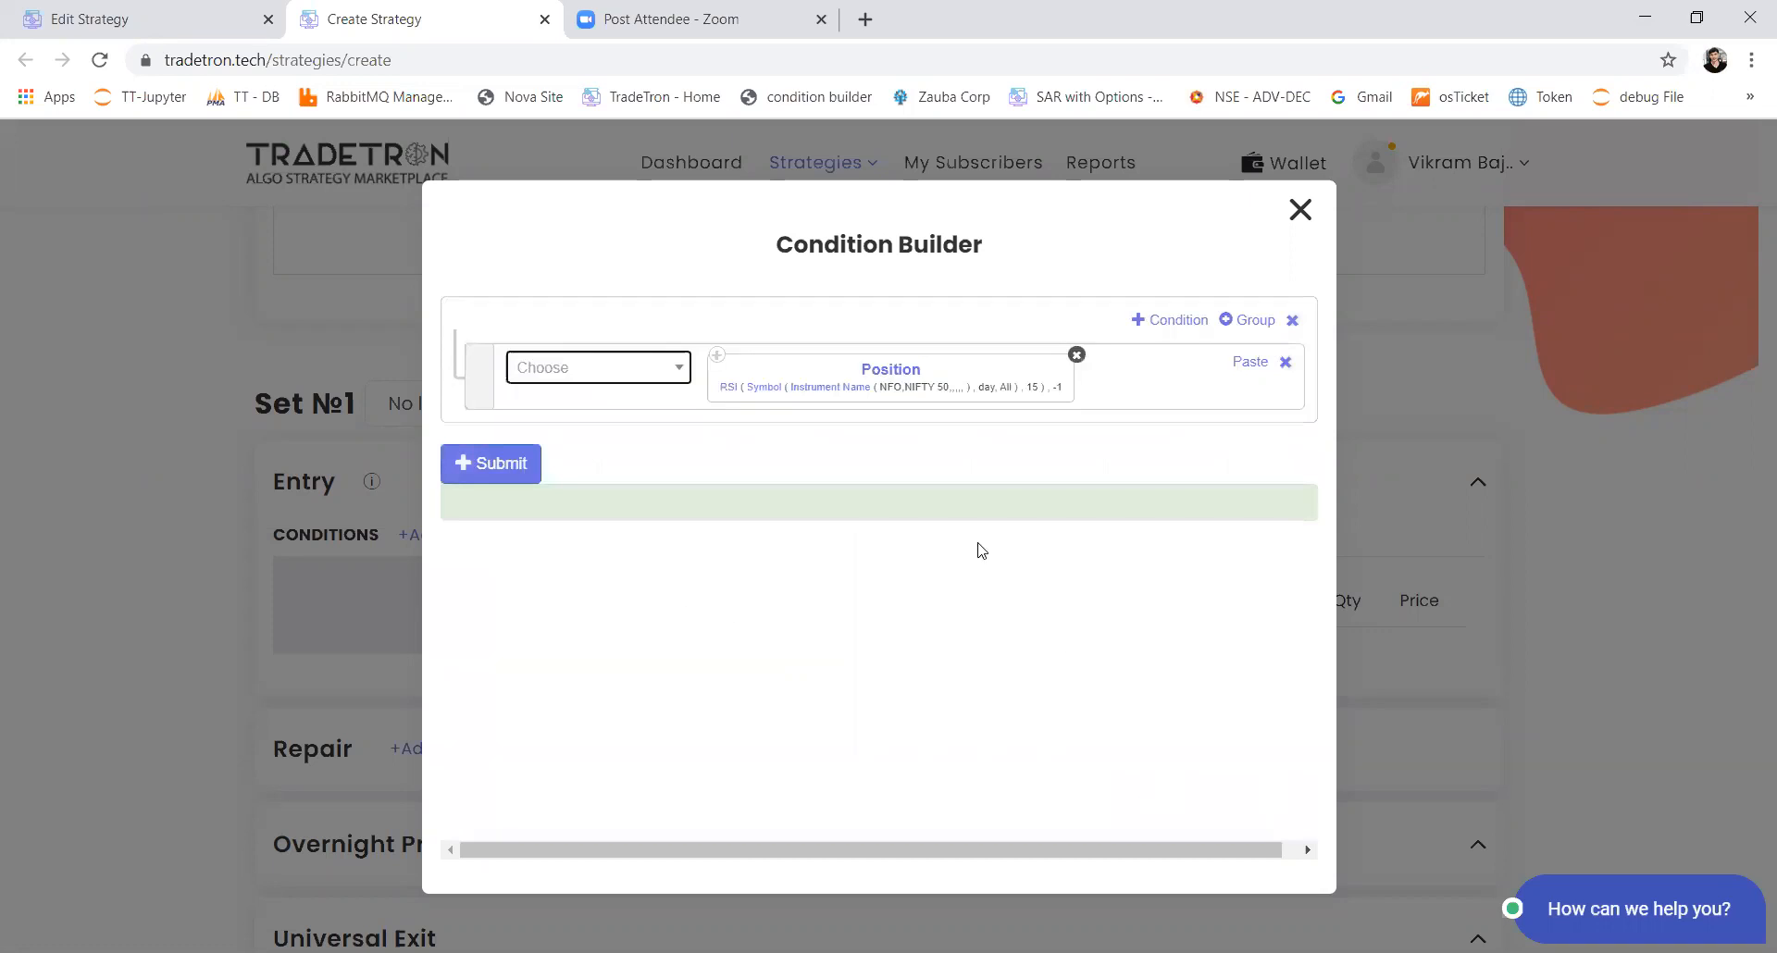
# Step: Complete the condition with a > comparison against a Number keyword of value 50
pyautogui.click(570, 371)
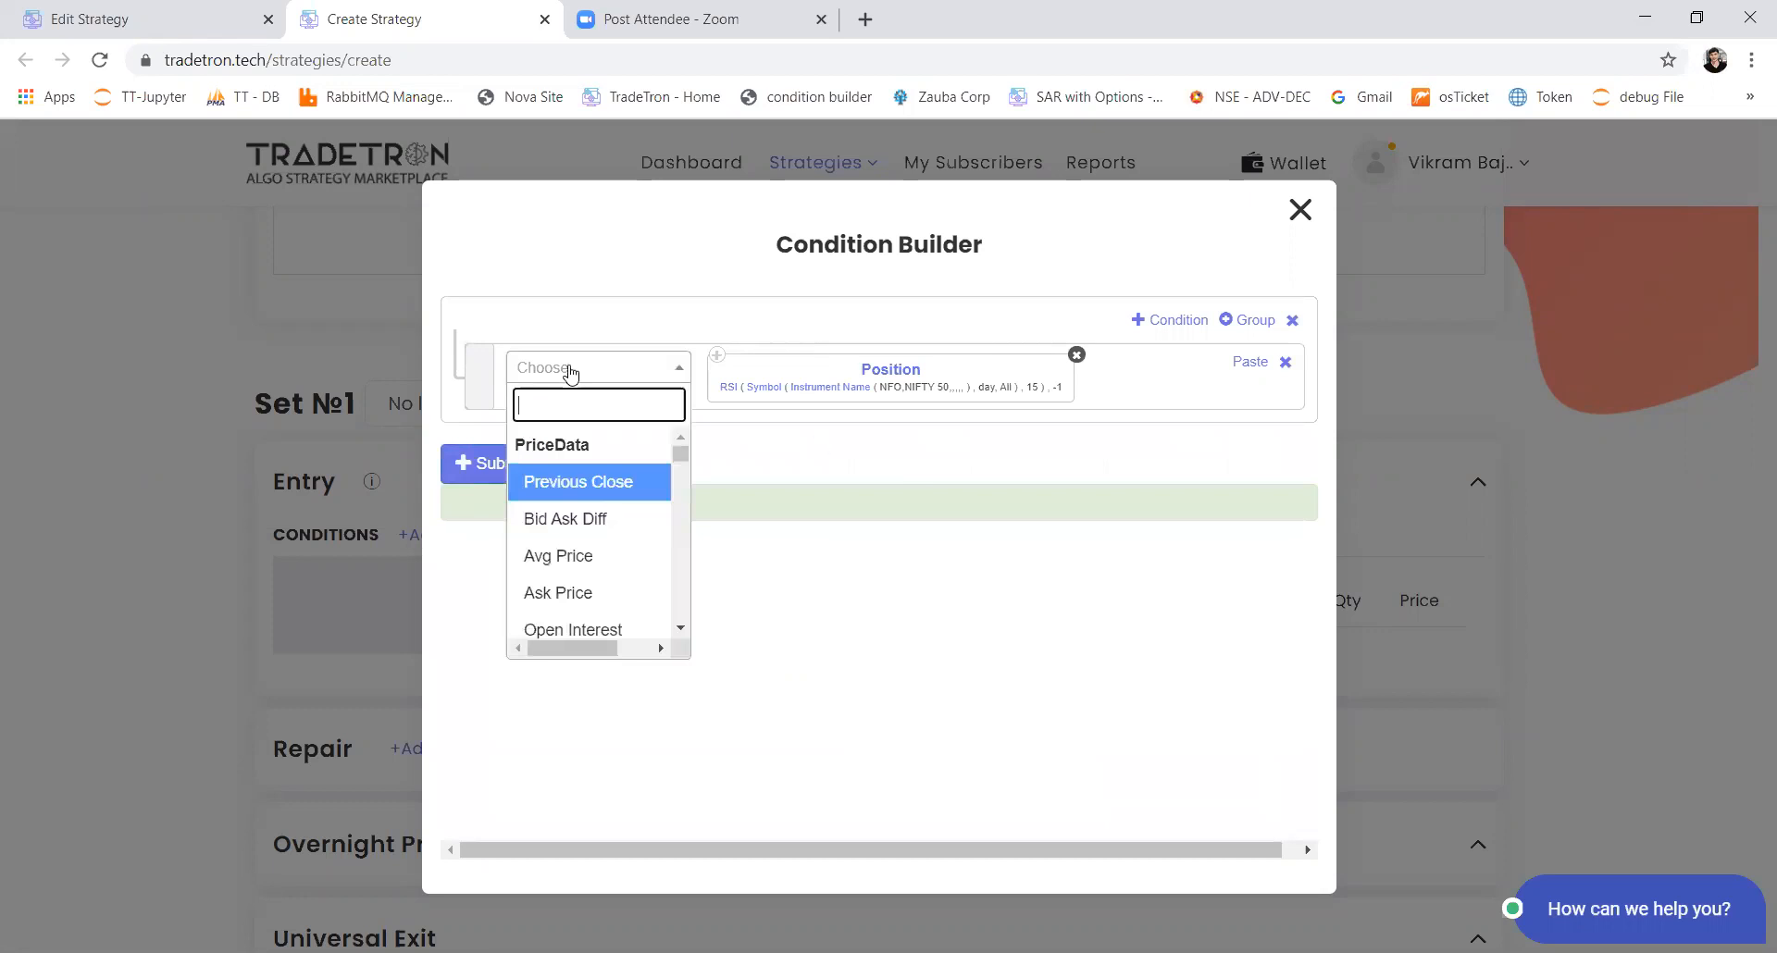
pyautogui.write('>')
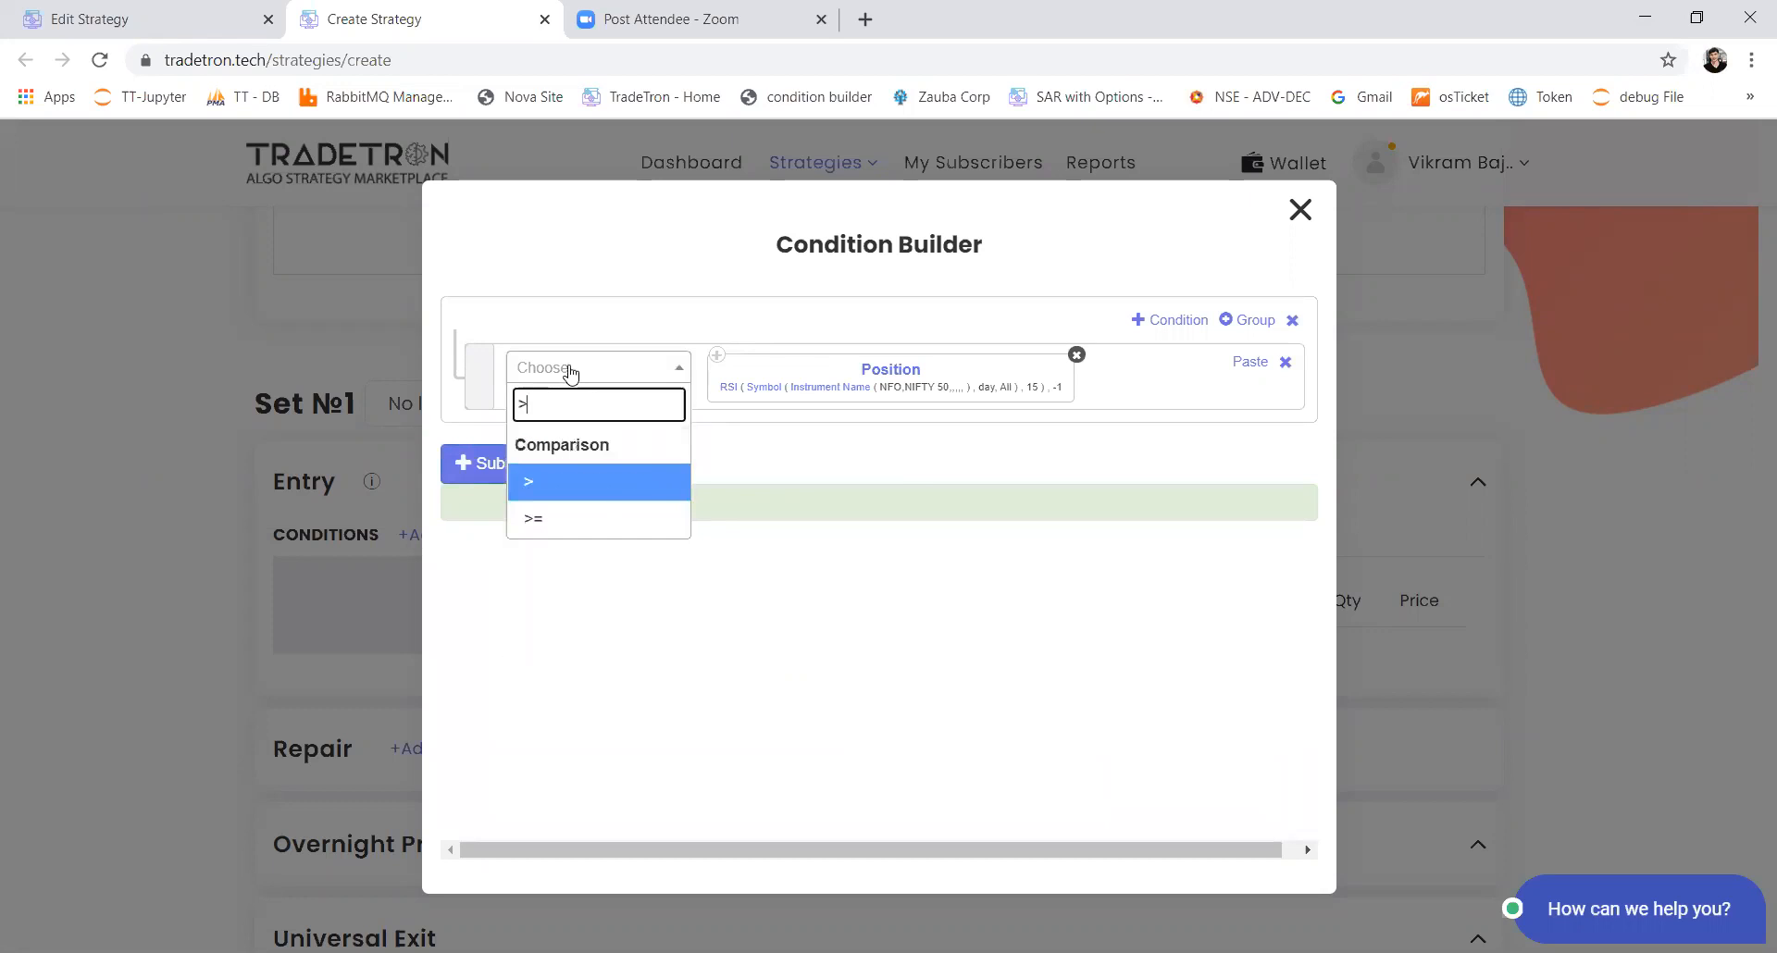
pyautogui.press('Return')
pyautogui.click(571, 371)
pyautogui.write('number')
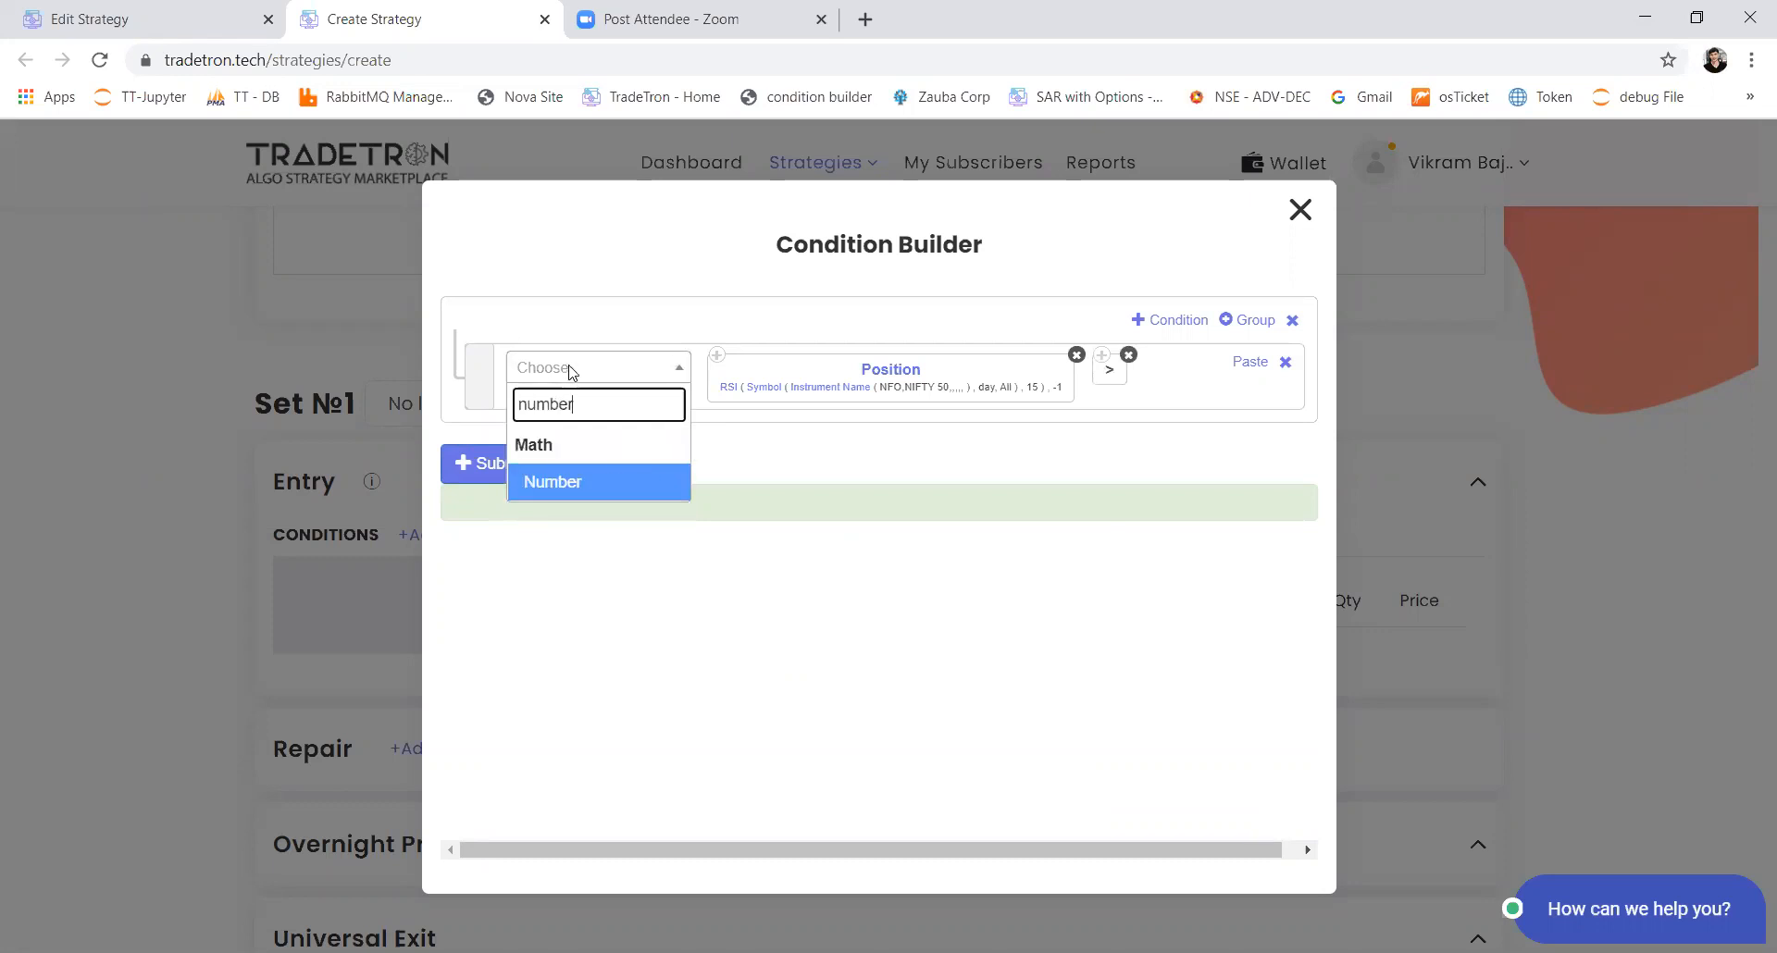
pyautogui.press('Return')
pyautogui.write('50')
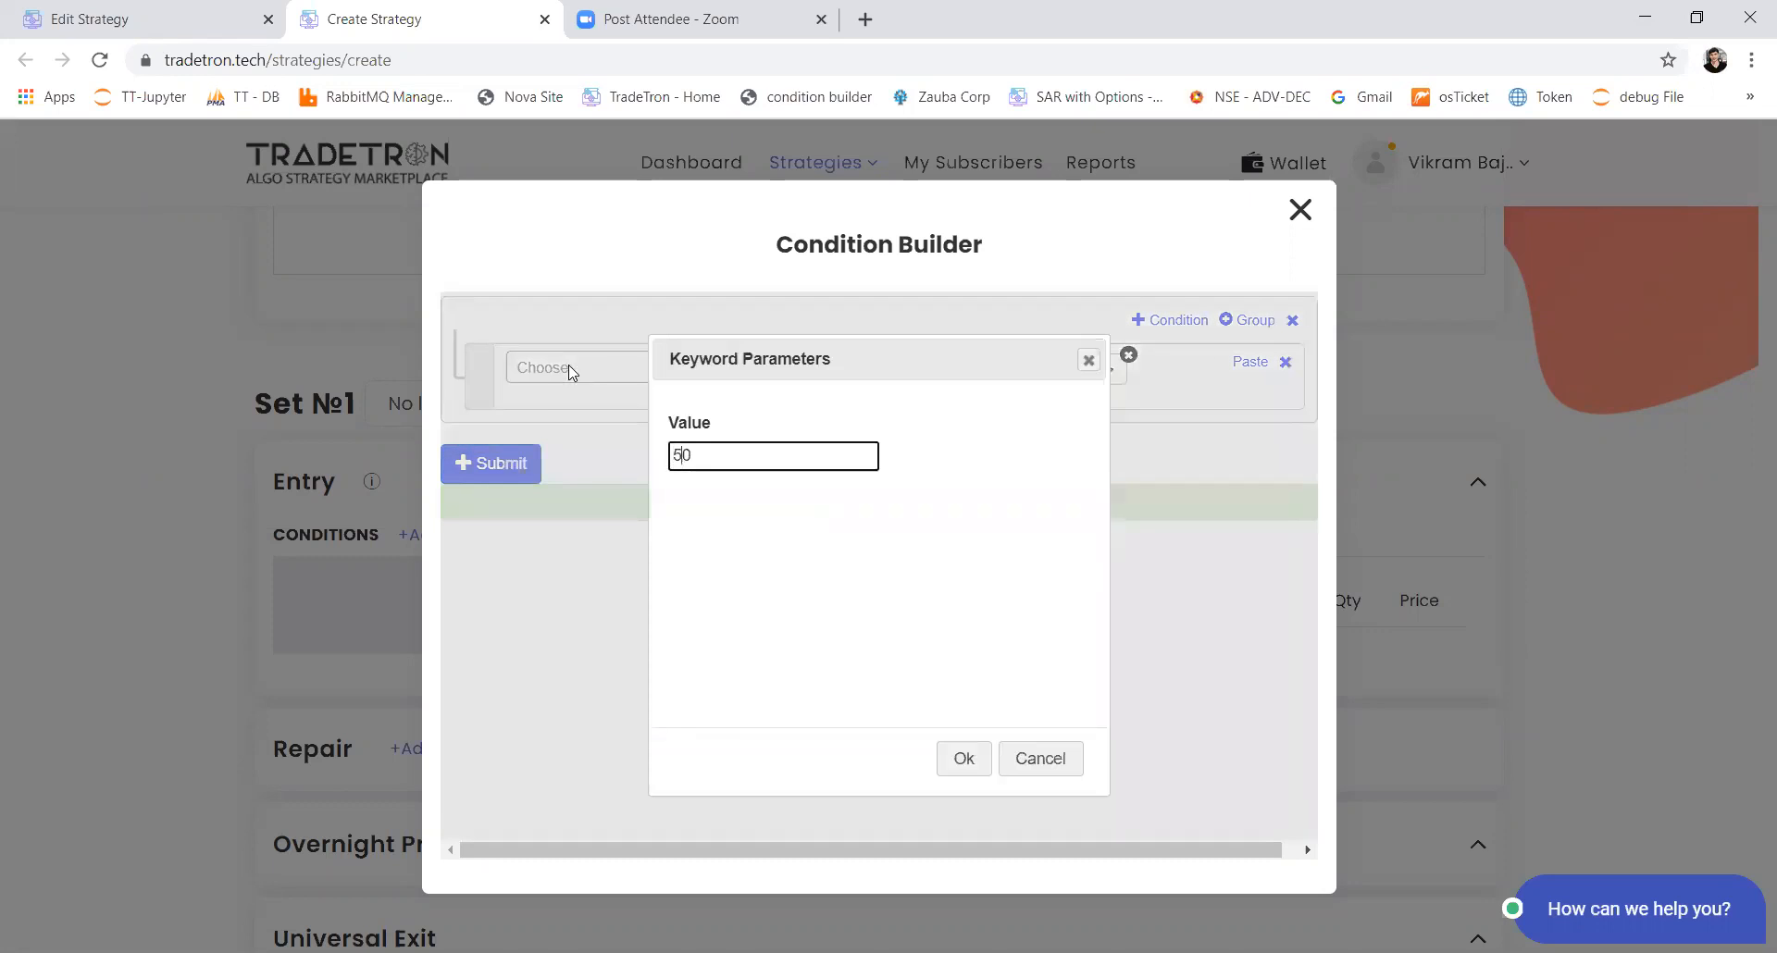
pyautogui.press('Return')
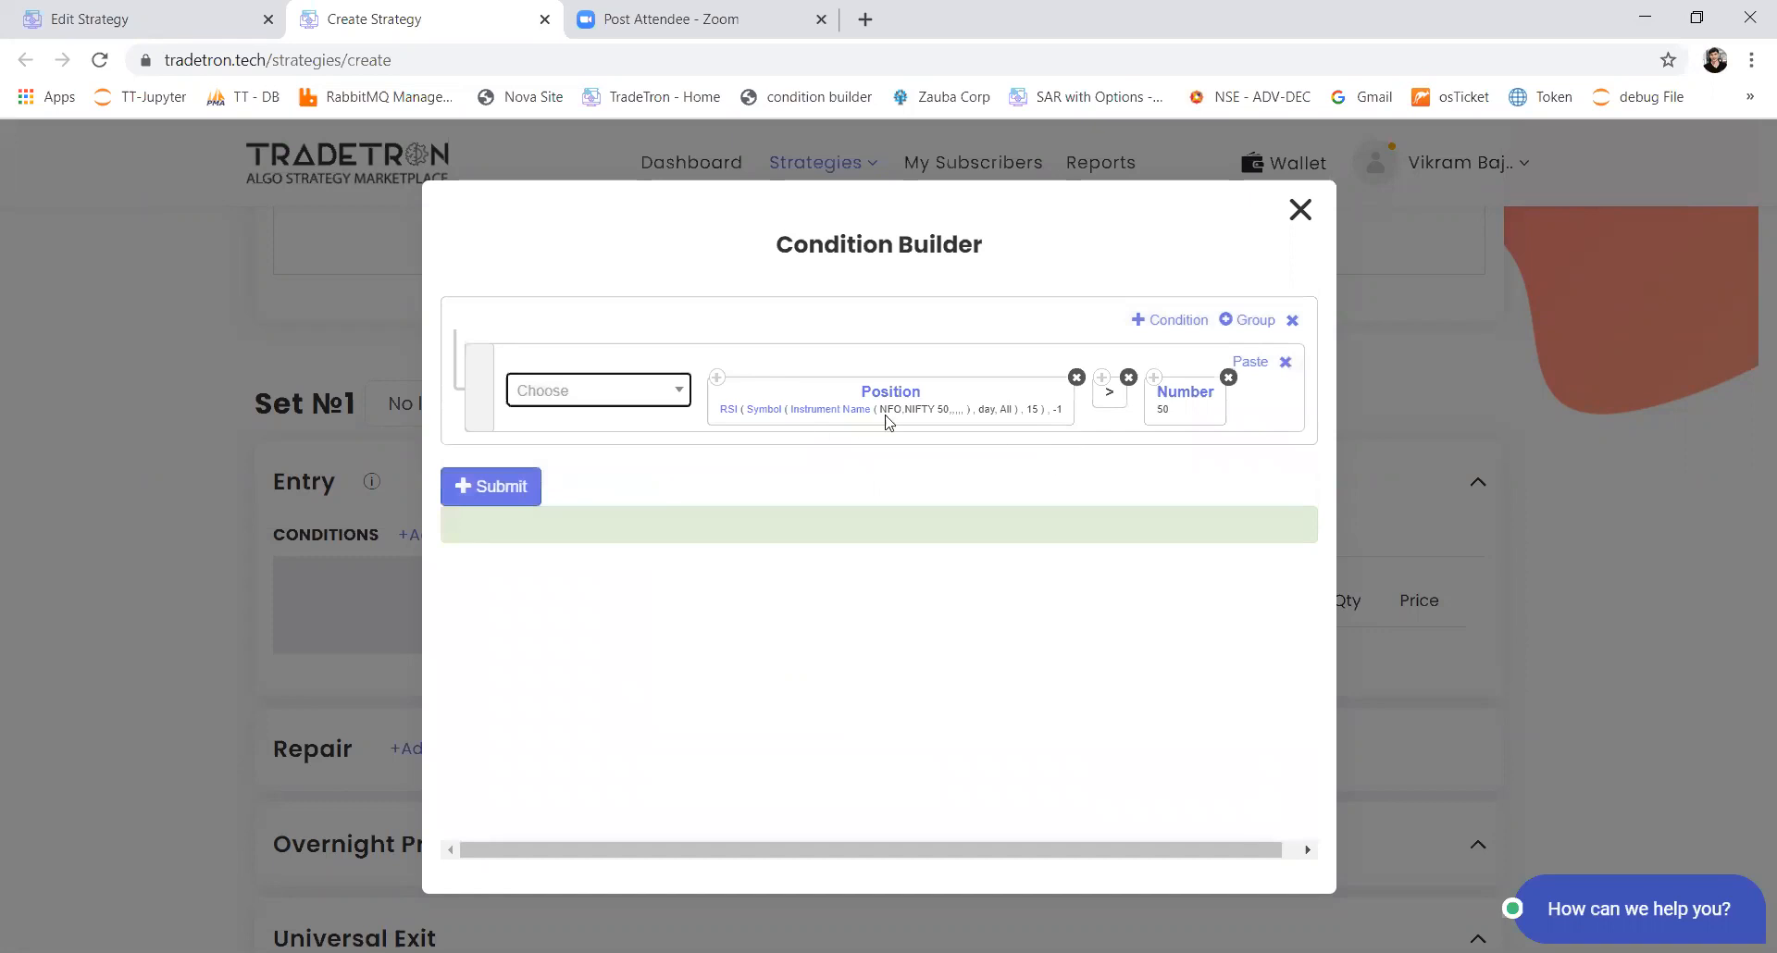
# Step: Set the Candle Type of the Symbol inside the Position keyword to 15m, keeping all history candles
pyautogui.click(772, 414)
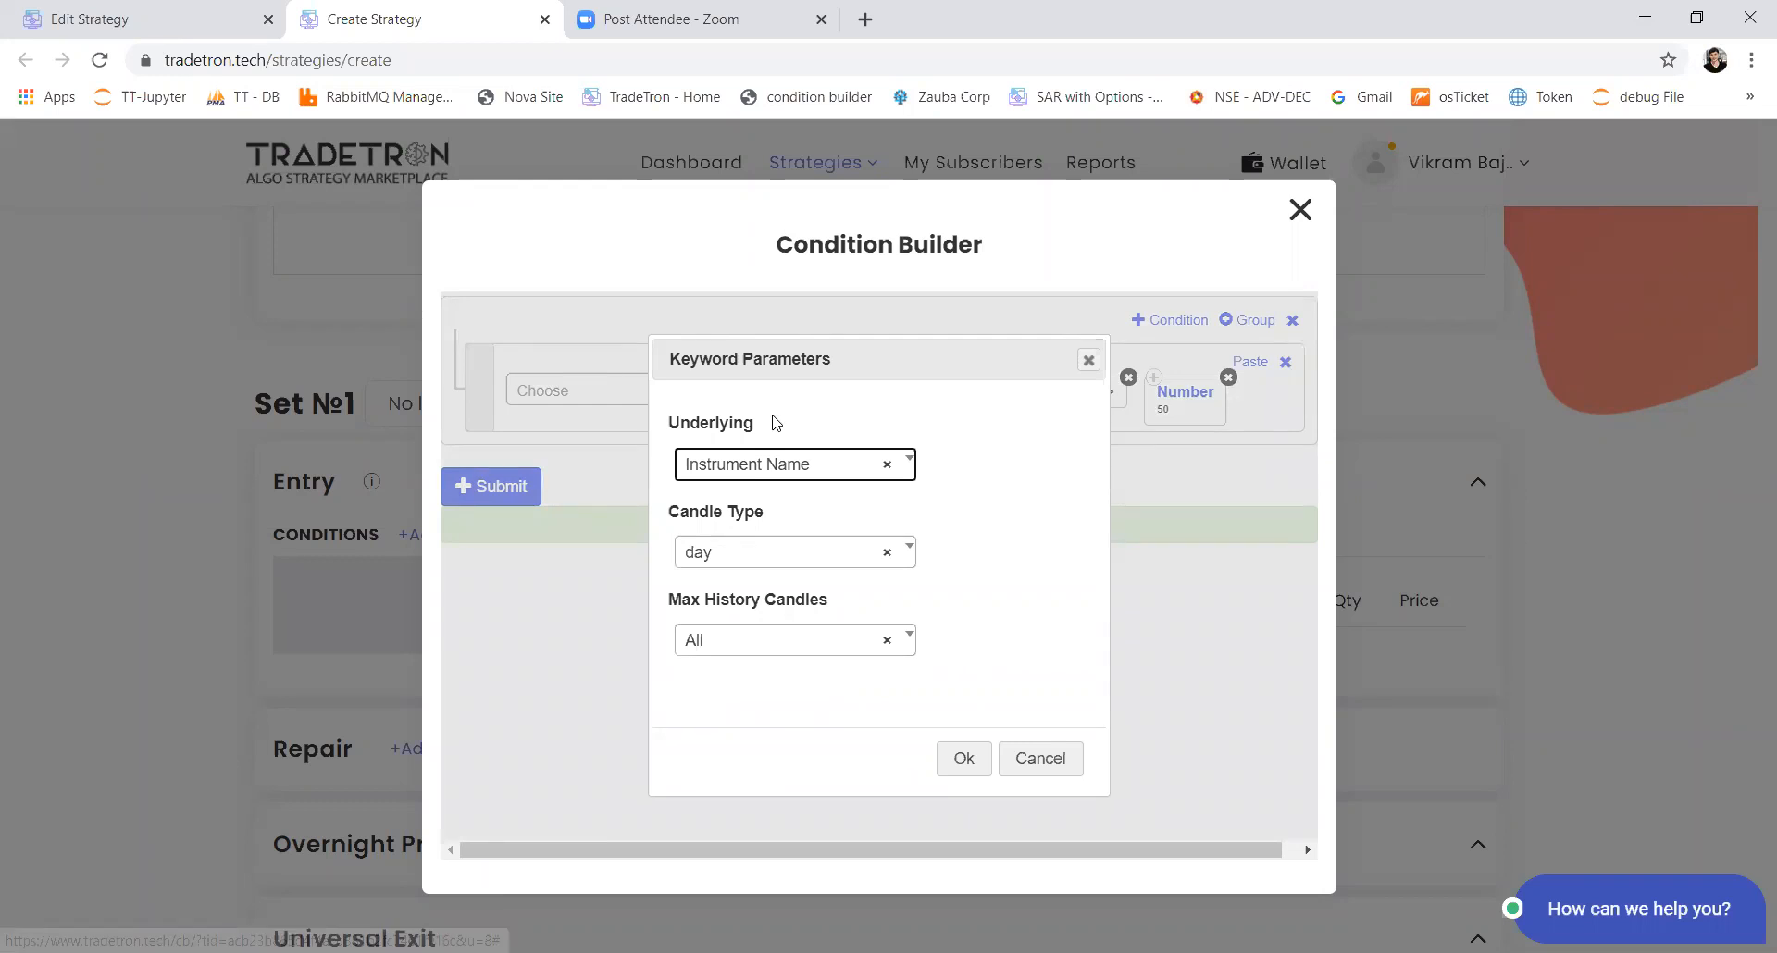
pyautogui.click(1089, 360)
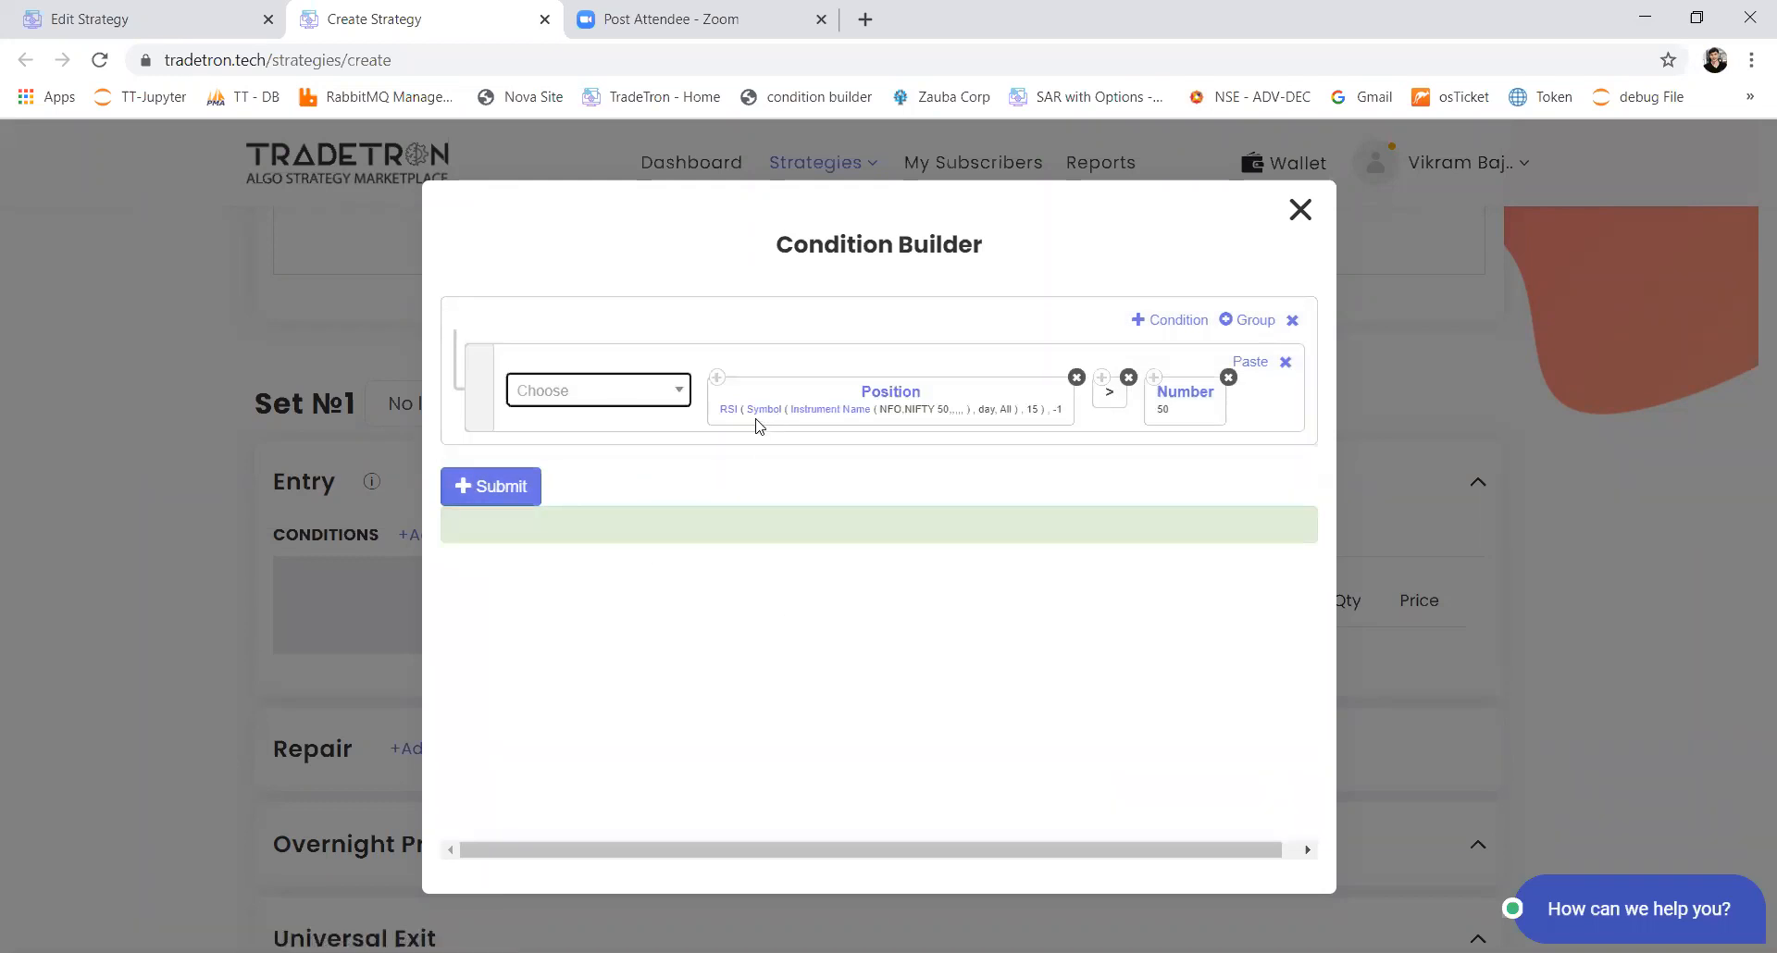
pyautogui.click(759, 414)
pyautogui.click(749, 561)
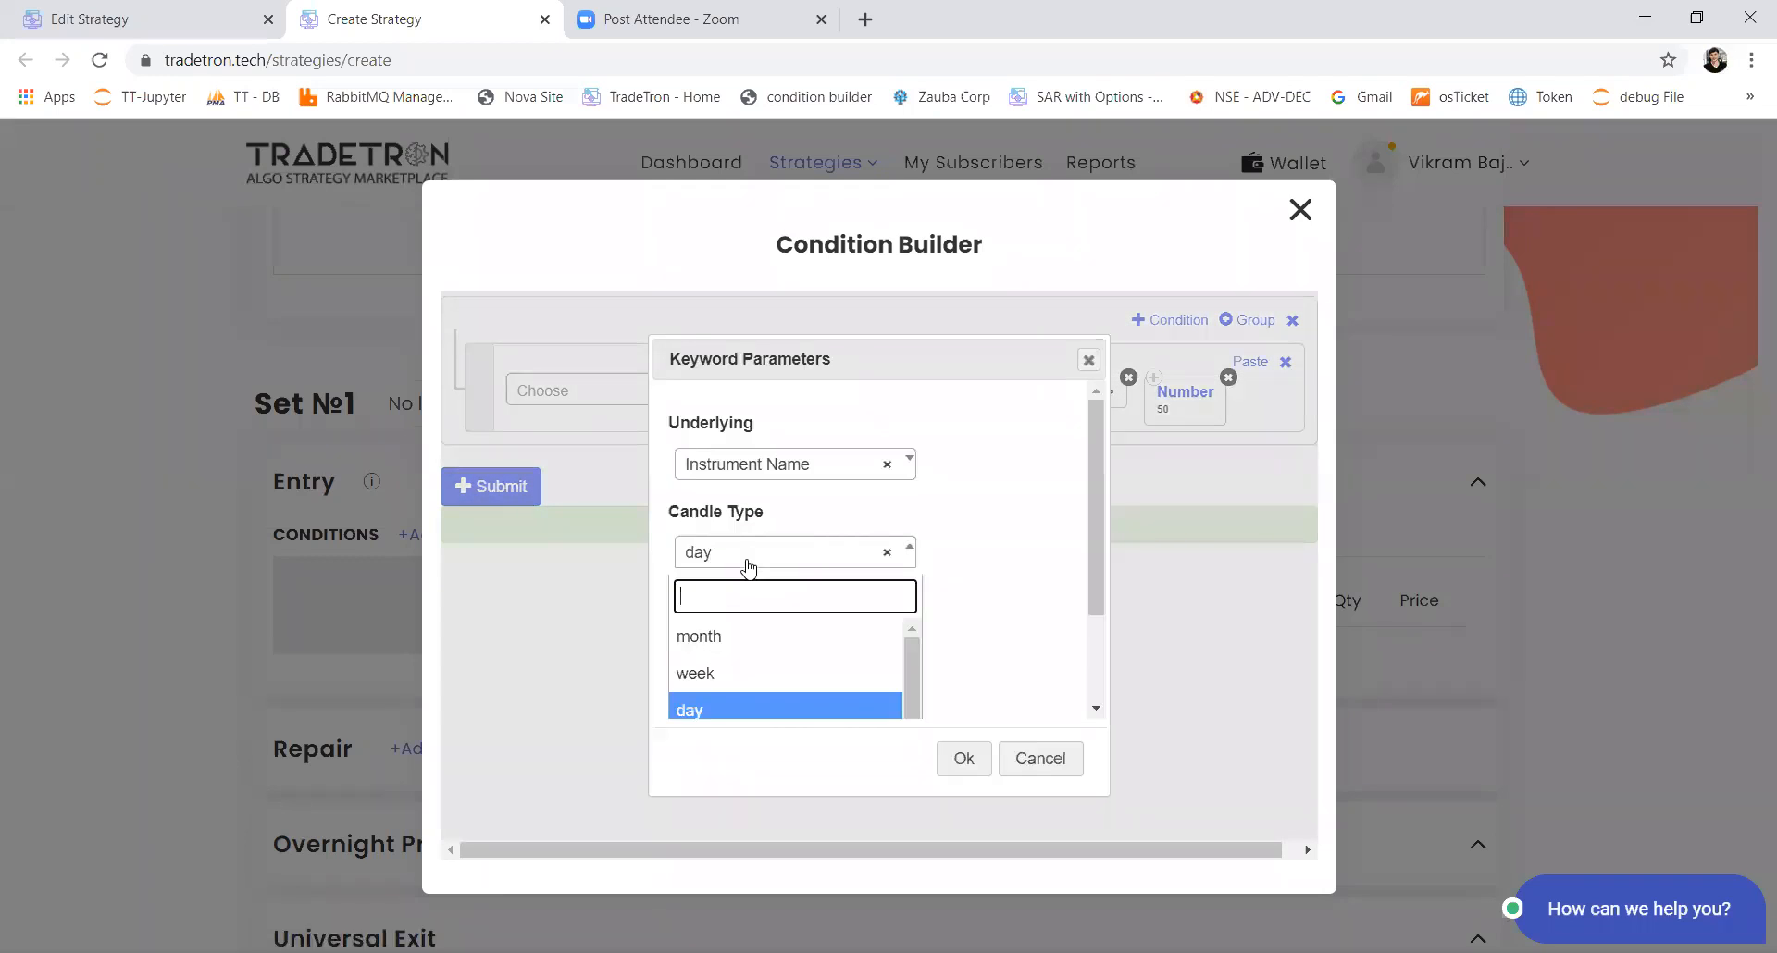
pyautogui.write('15')
pyautogui.press('Return')
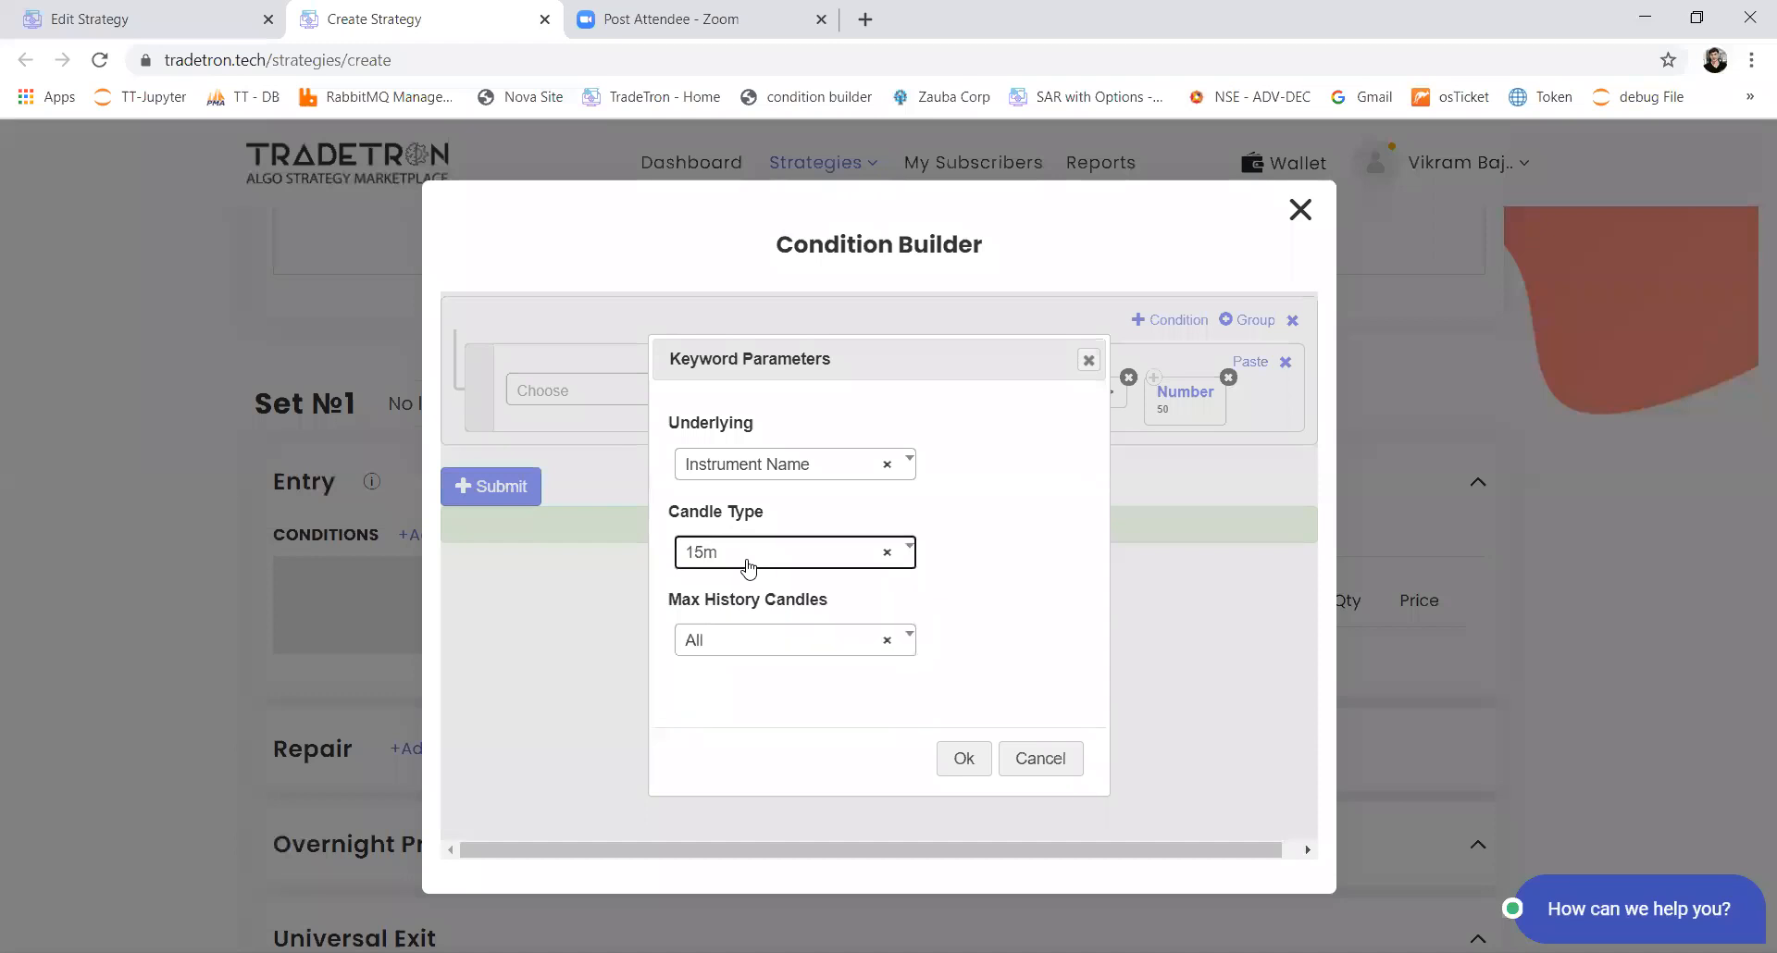
pyautogui.click(958, 759)
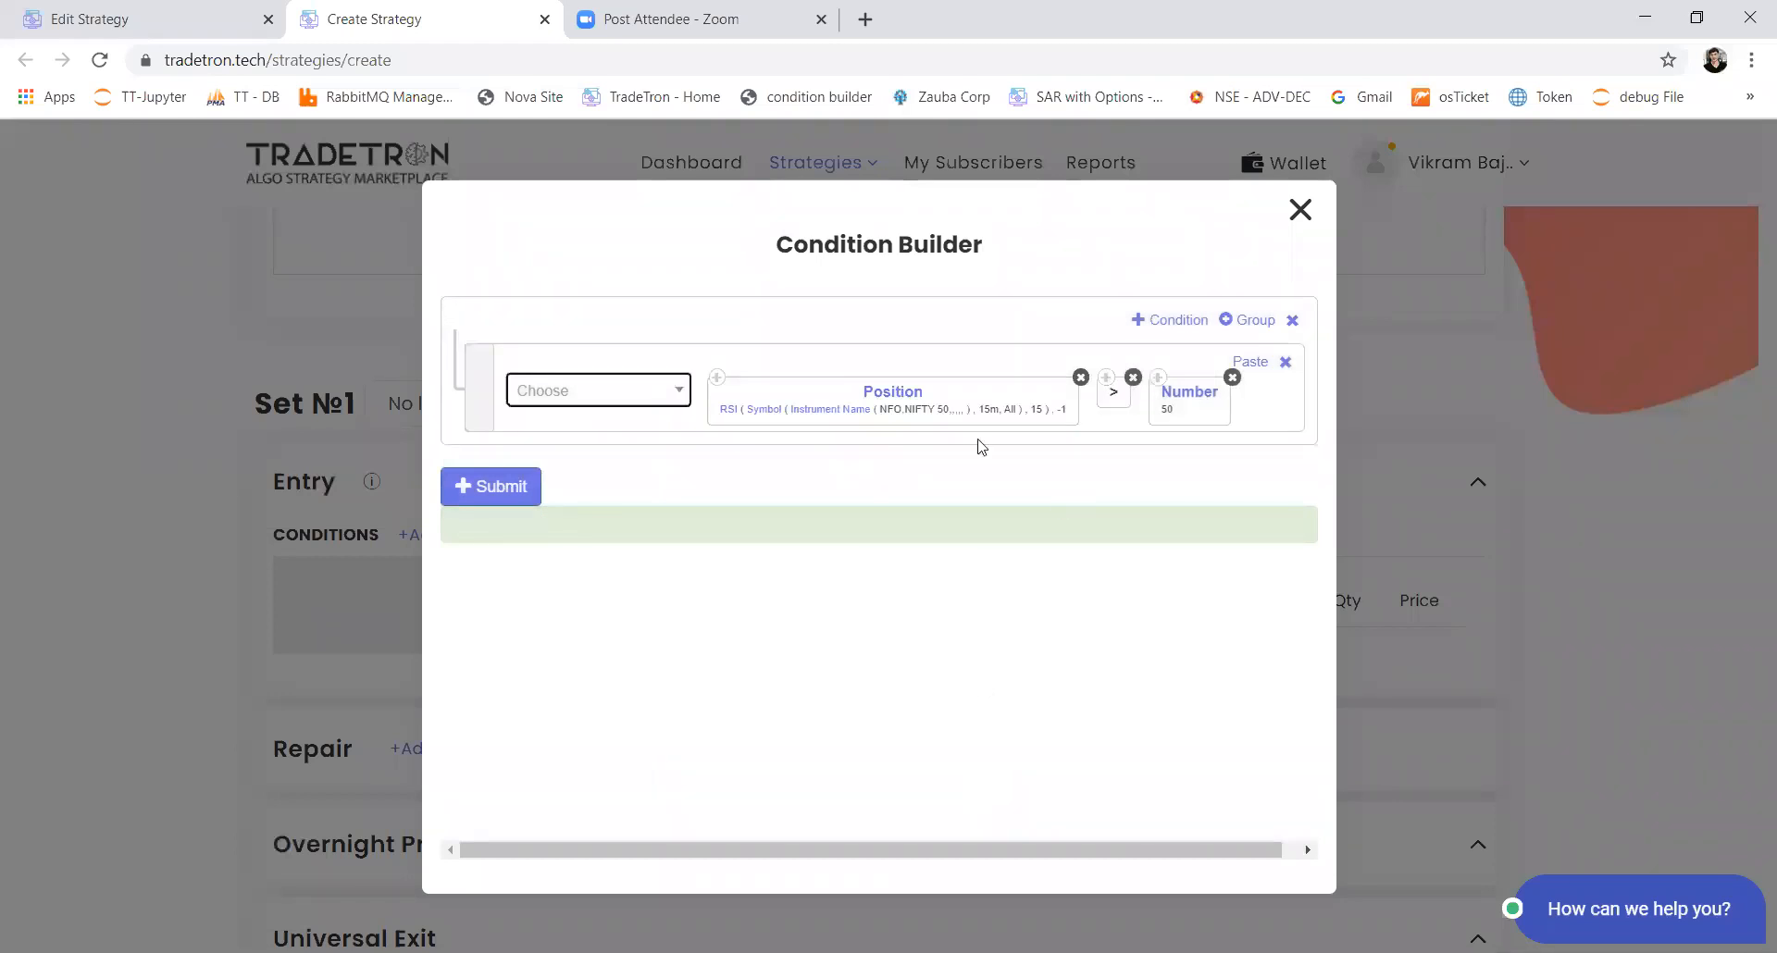
# Step: Set the RSI Period inside the Position keyword to 20 and confirm
pyautogui.click(727, 416)
pyautogui.moveTo(703, 544); pyautogui.dragTo(630, 557)
pyautogui.write('20')
pyautogui.press('BackSpace')
pyautogui.write('0')
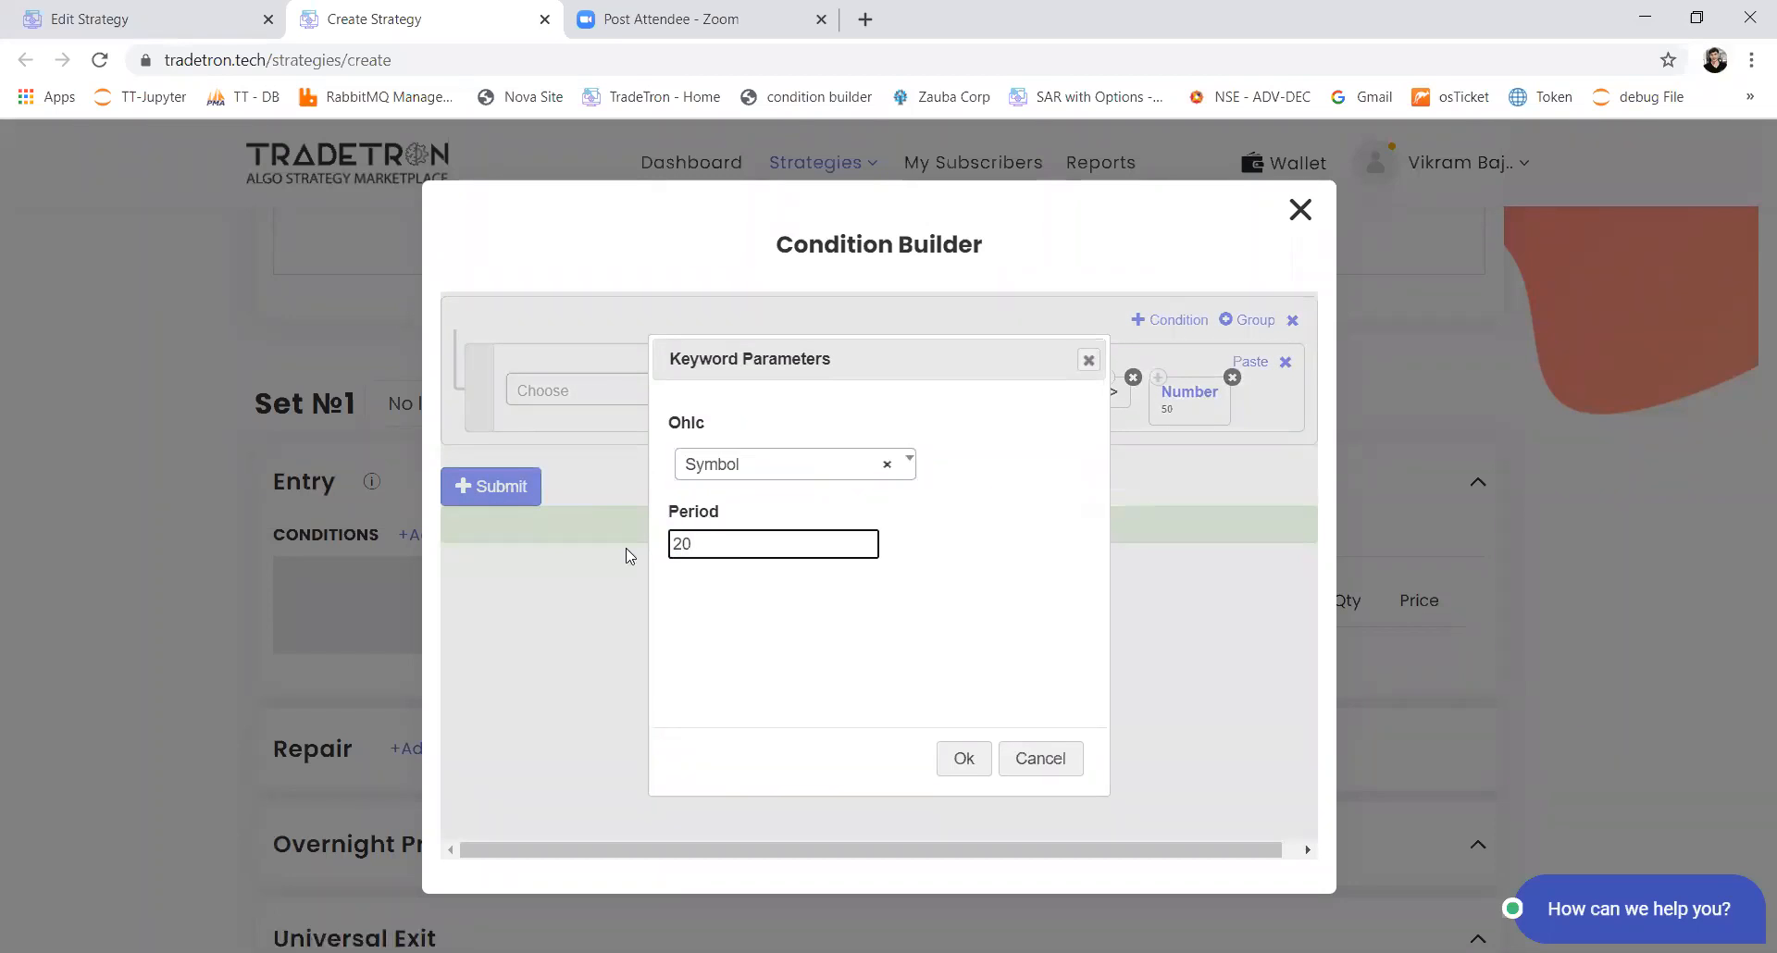
pyautogui.click(963, 758)
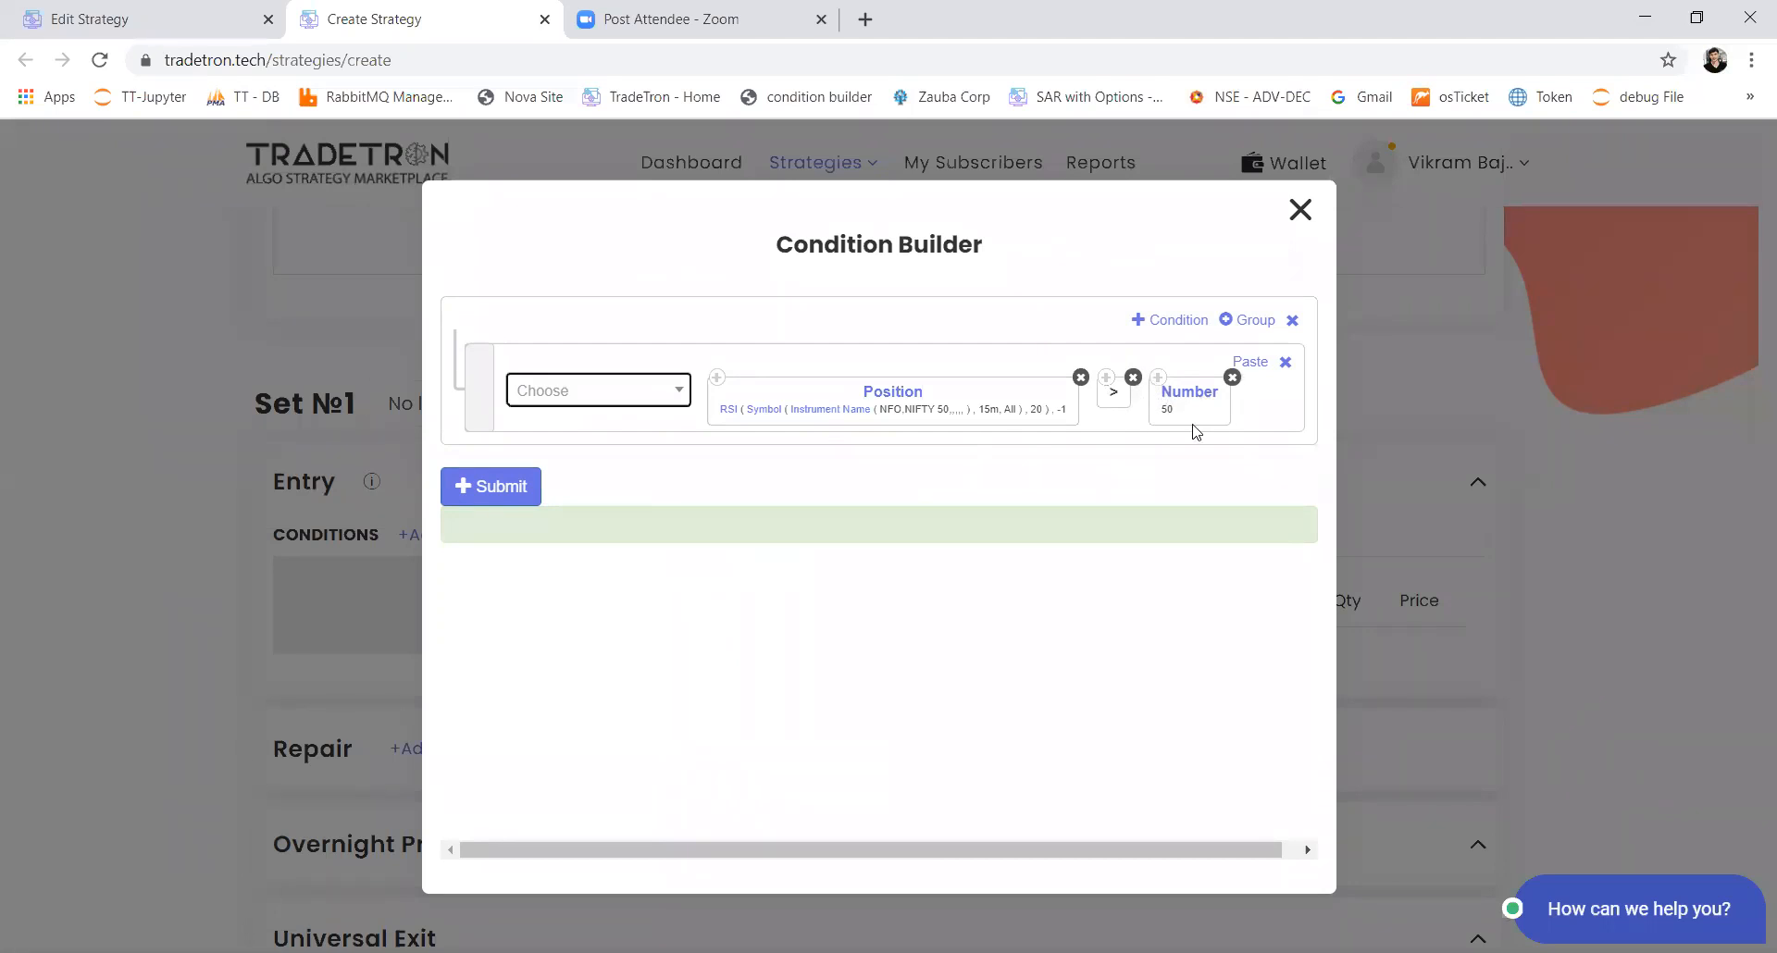
# Step: Add a second condition row joined by AND and paste a copy of the Position block into it
pyautogui.click(1180, 325)
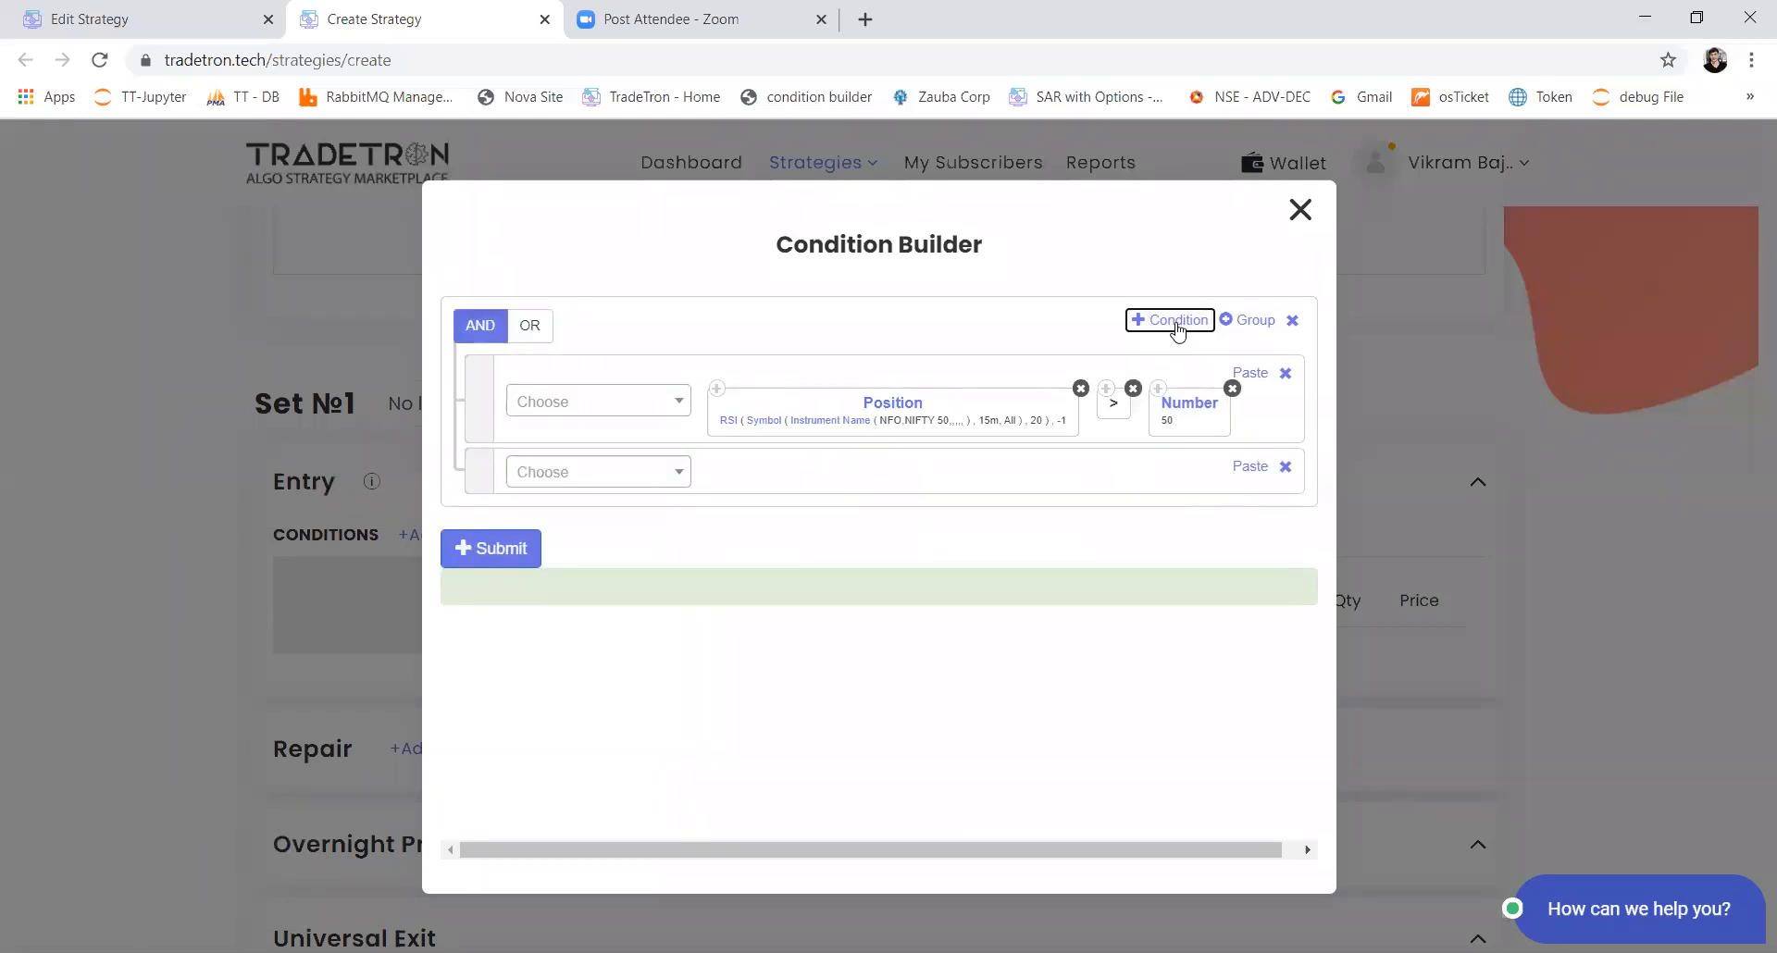
pyautogui.click(719, 389)
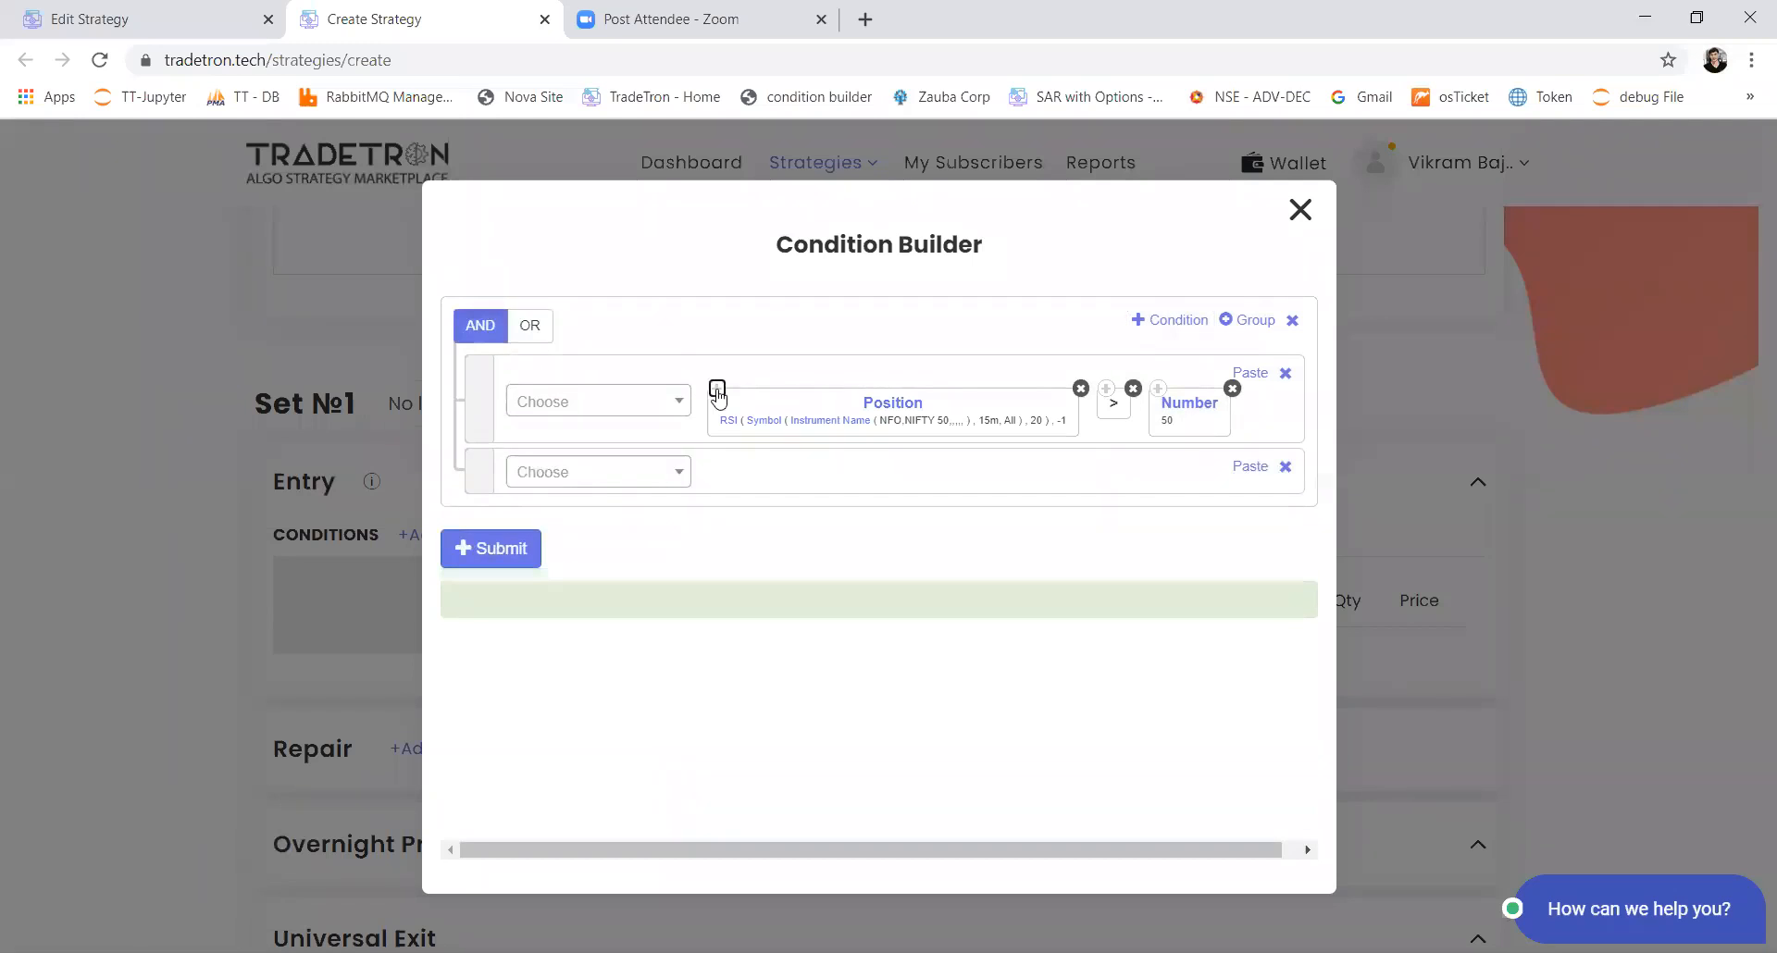
pyautogui.click(1217, 488)
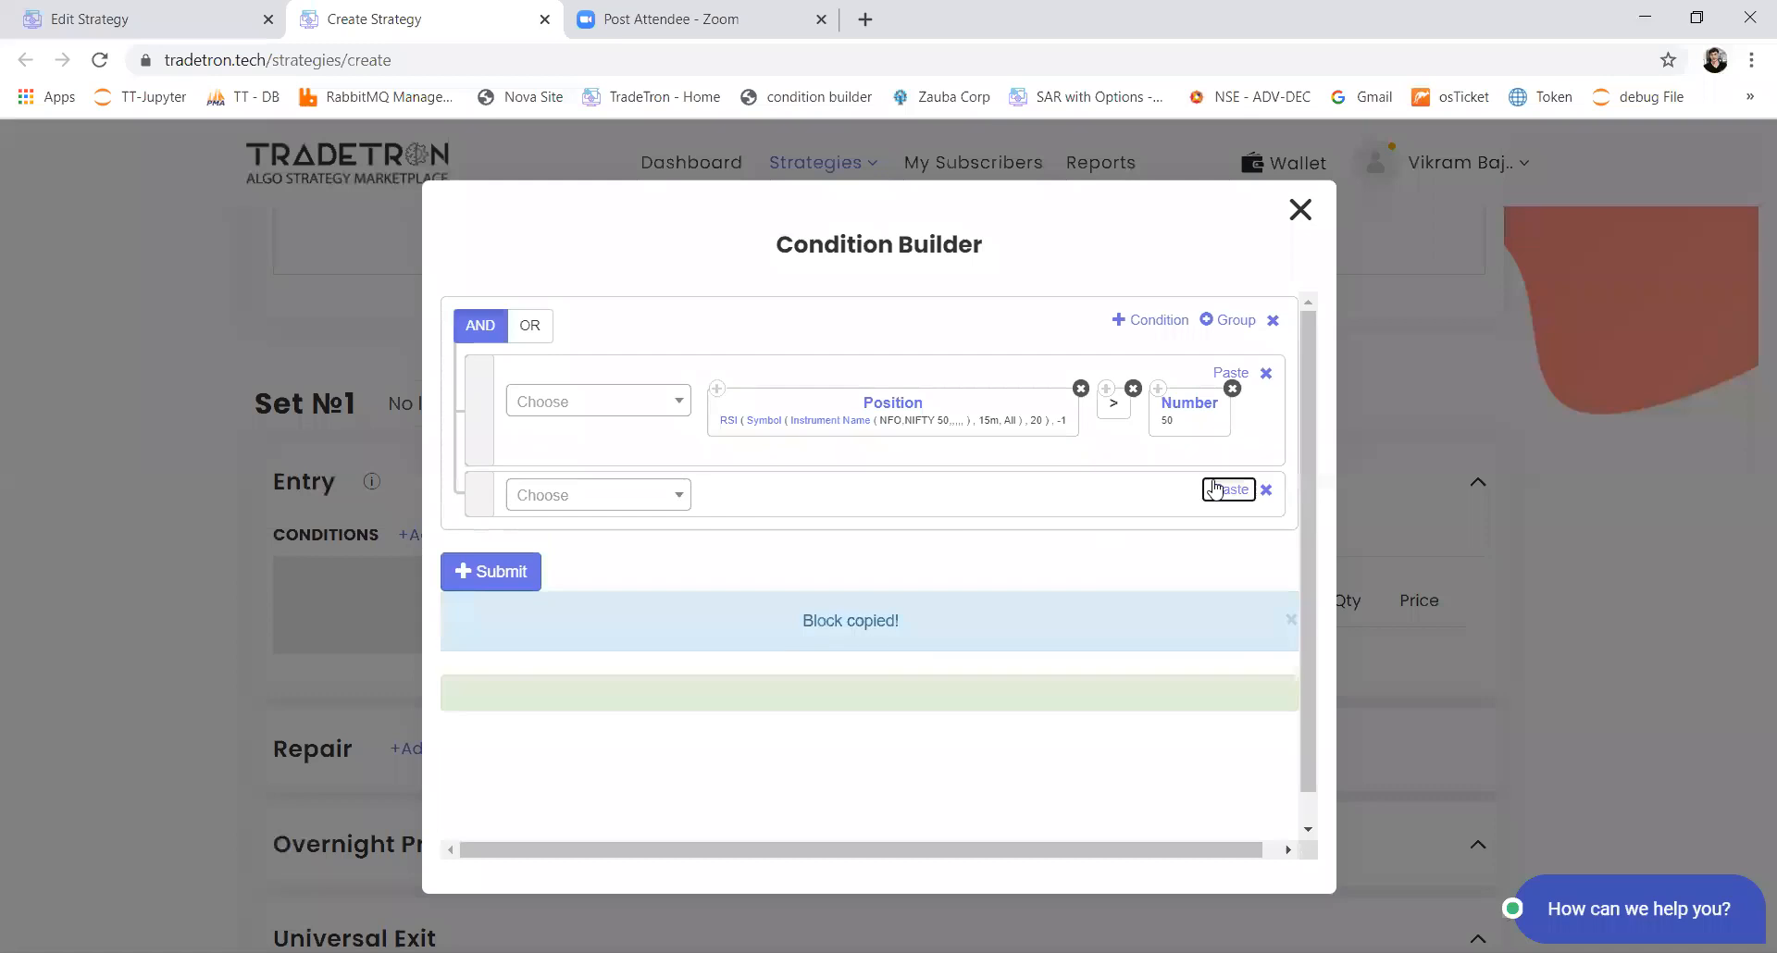
# Step: Complete the second condition with a < comparison and a pasted copy of the first row's Number 50 block
pyautogui.click(580, 493)
pyautogui.click(580, 485)
pyautogui.click(583, 485)
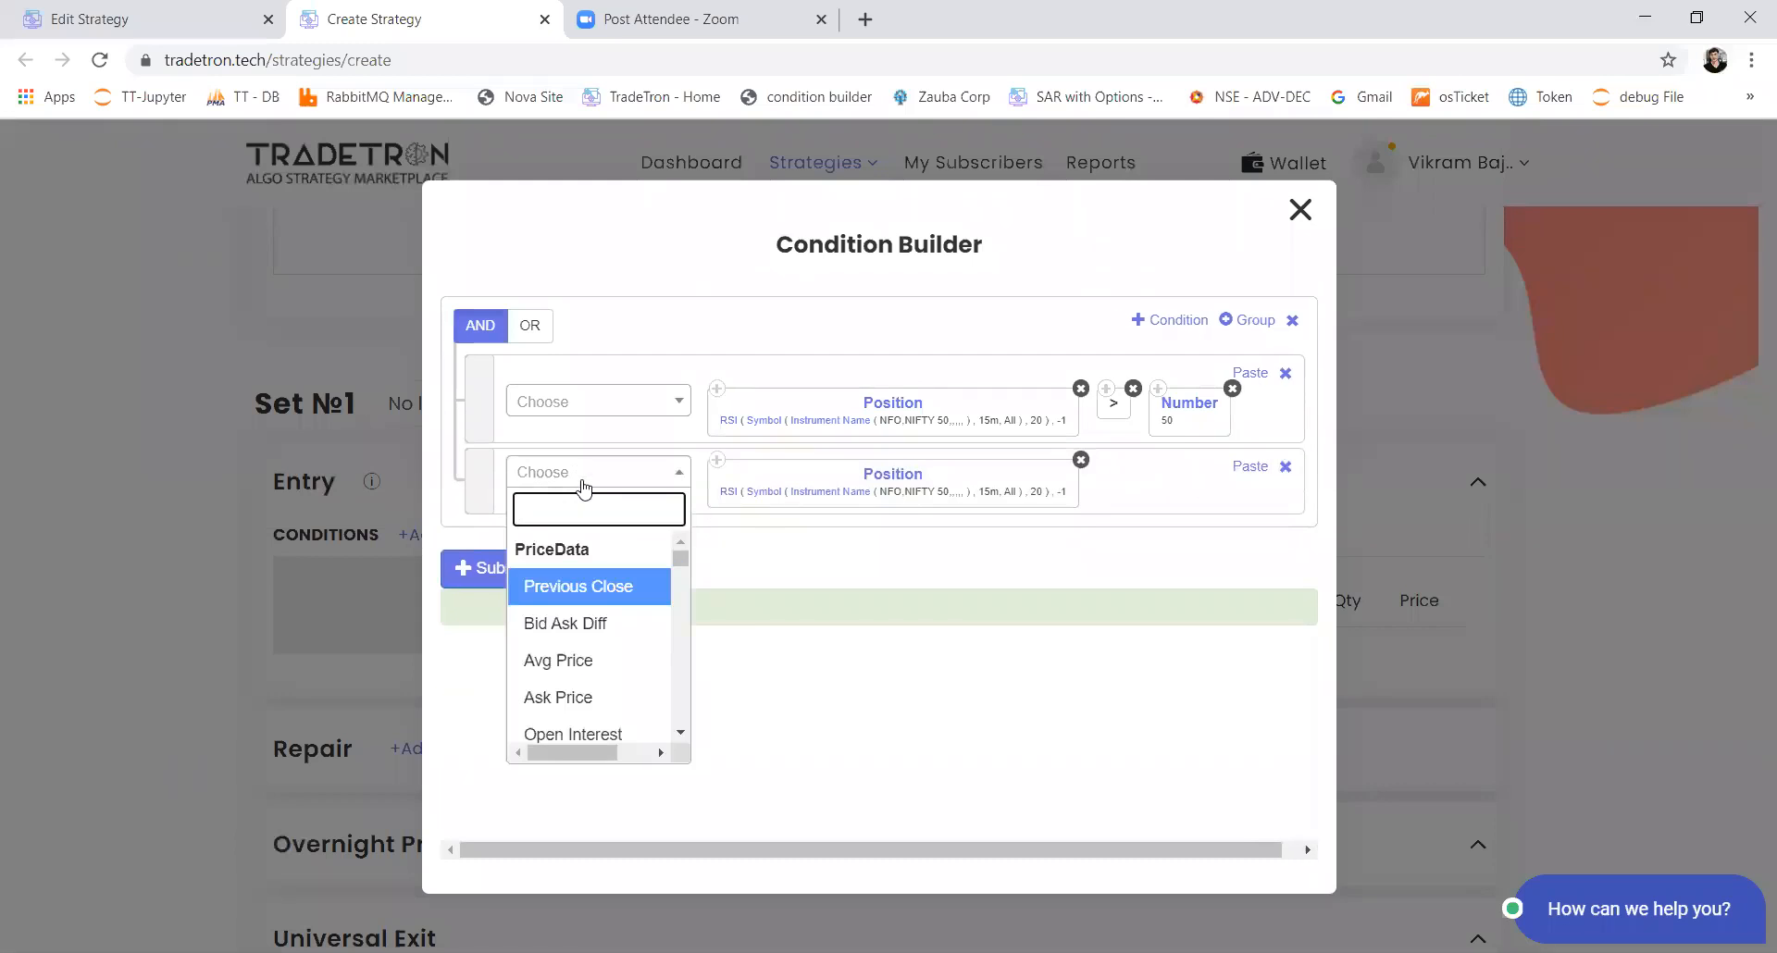
pyautogui.write('<')
pyautogui.press('Return')
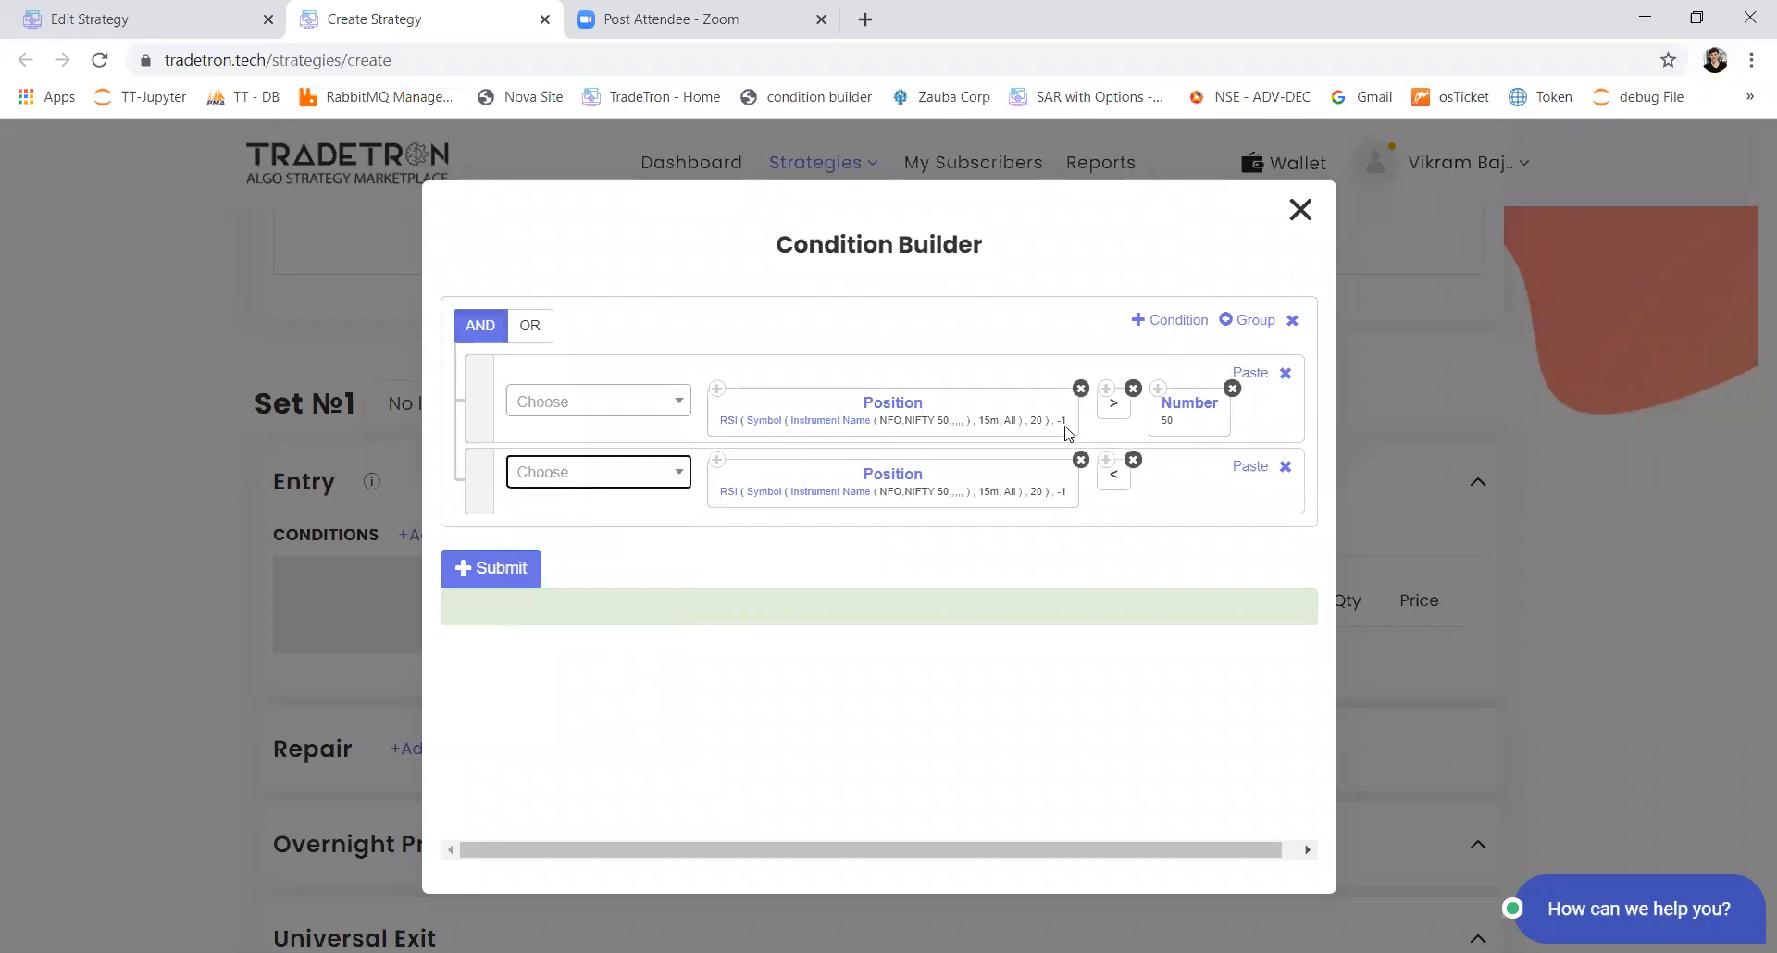
pyautogui.click(1163, 387)
pyautogui.click(1230, 491)
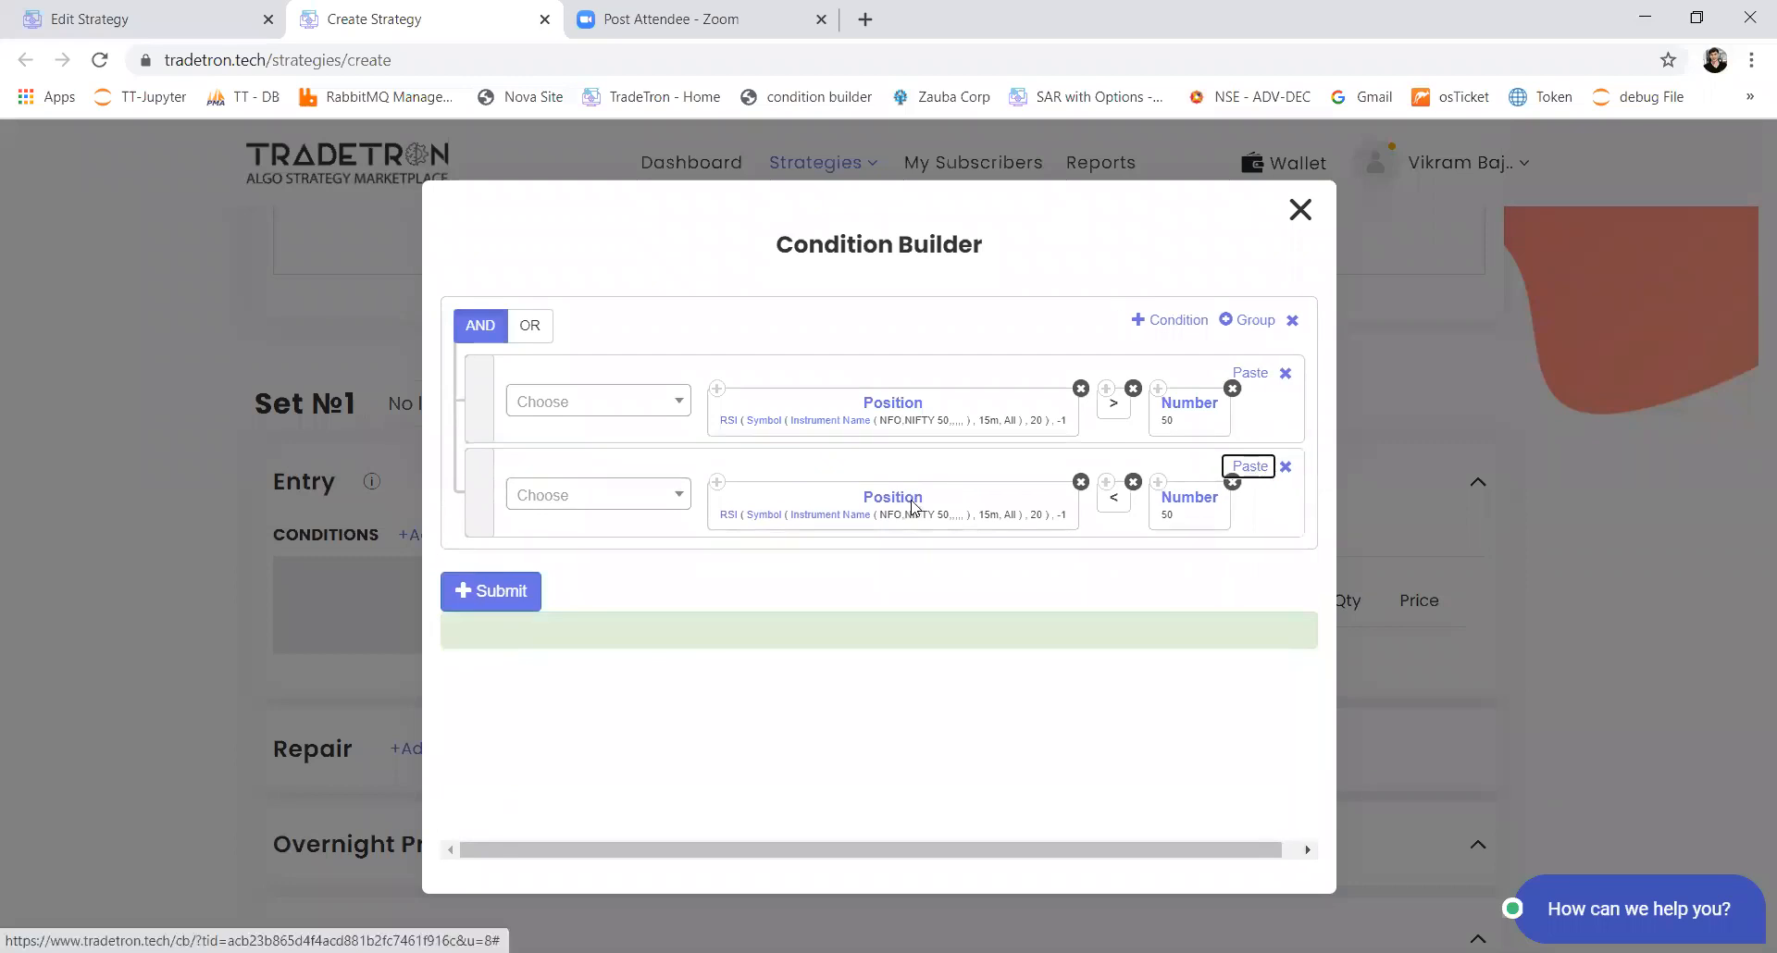
# Step: Set the Position value of the second condition's RSI block to -2 and submit the entry condition
pyautogui.click(914, 507)
pyautogui.click(684, 546)
pyautogui.doubleClick(680, 546)
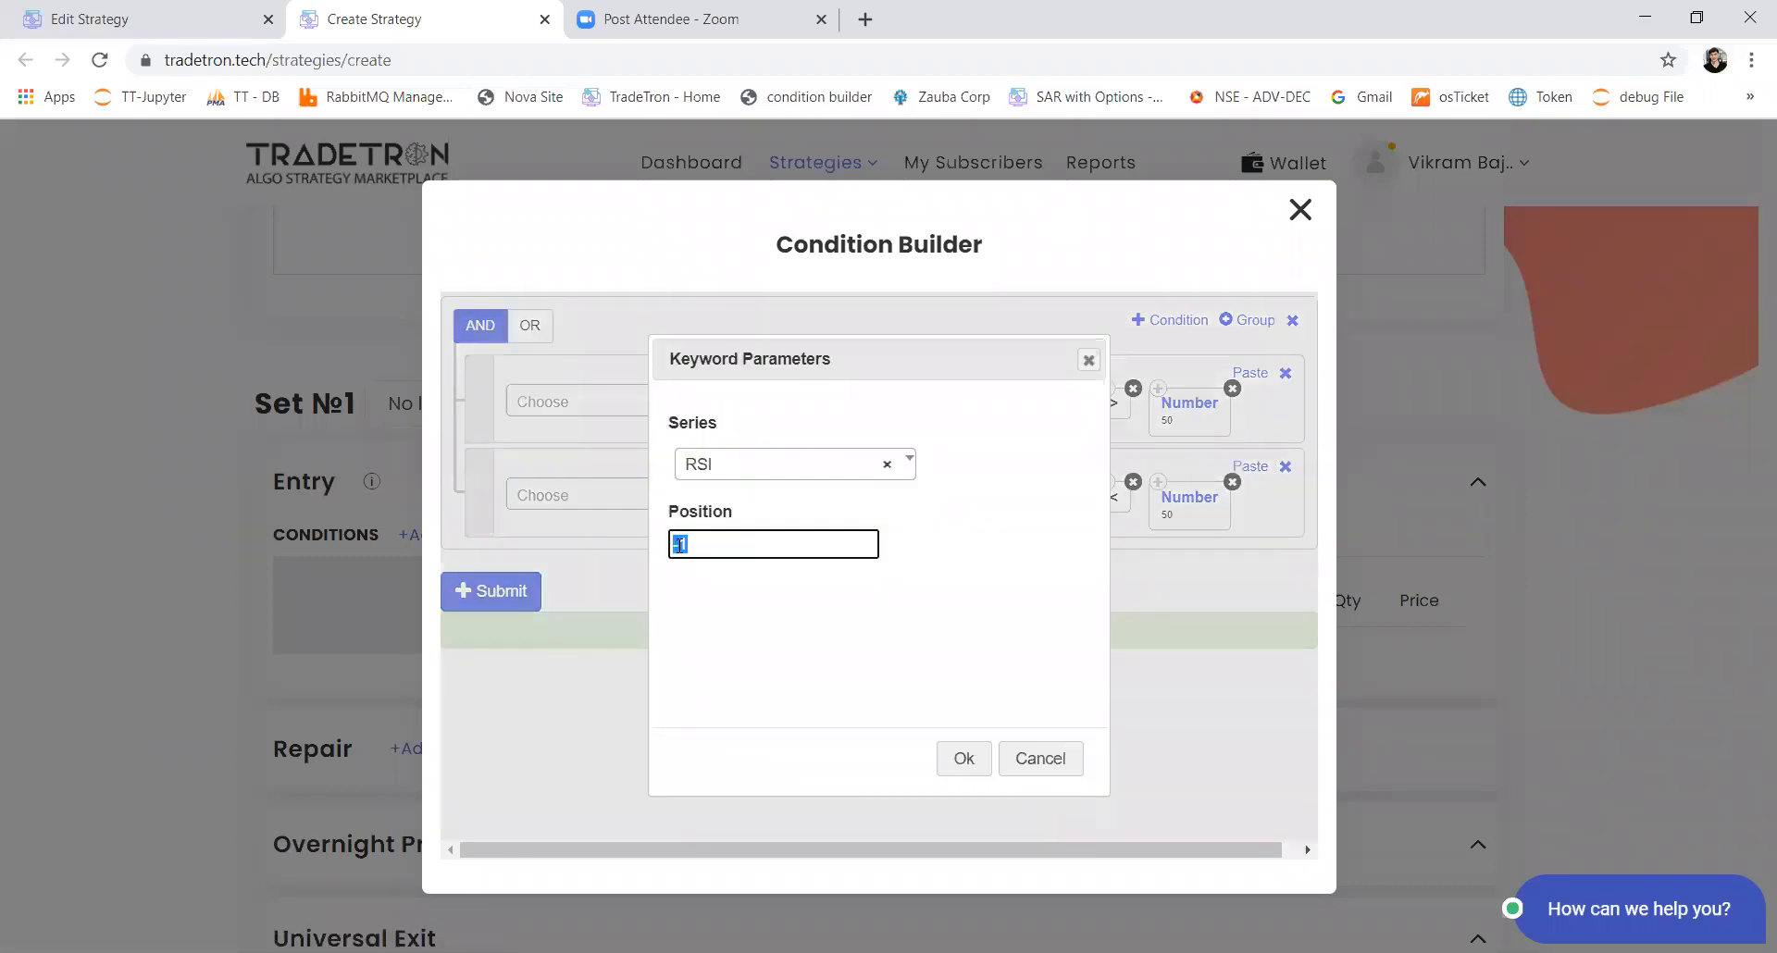
pyautogui.write('-2')
pyautogui.click(964, 758)
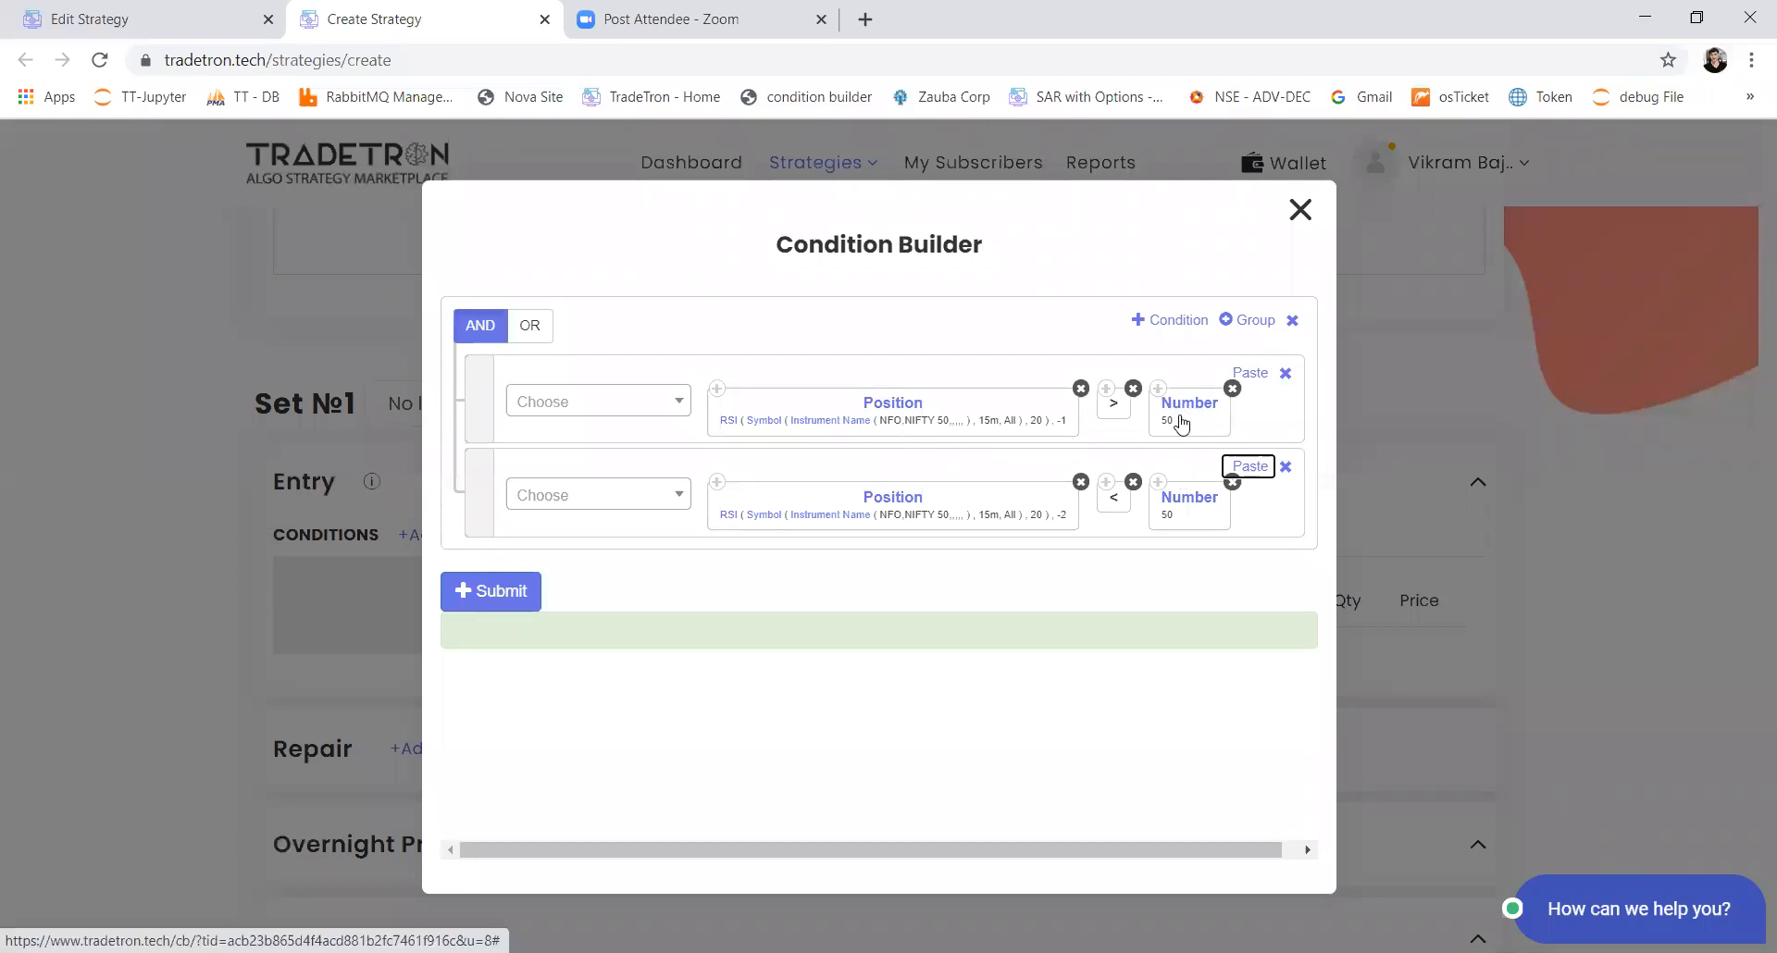
pyautogui.click(523, 575)
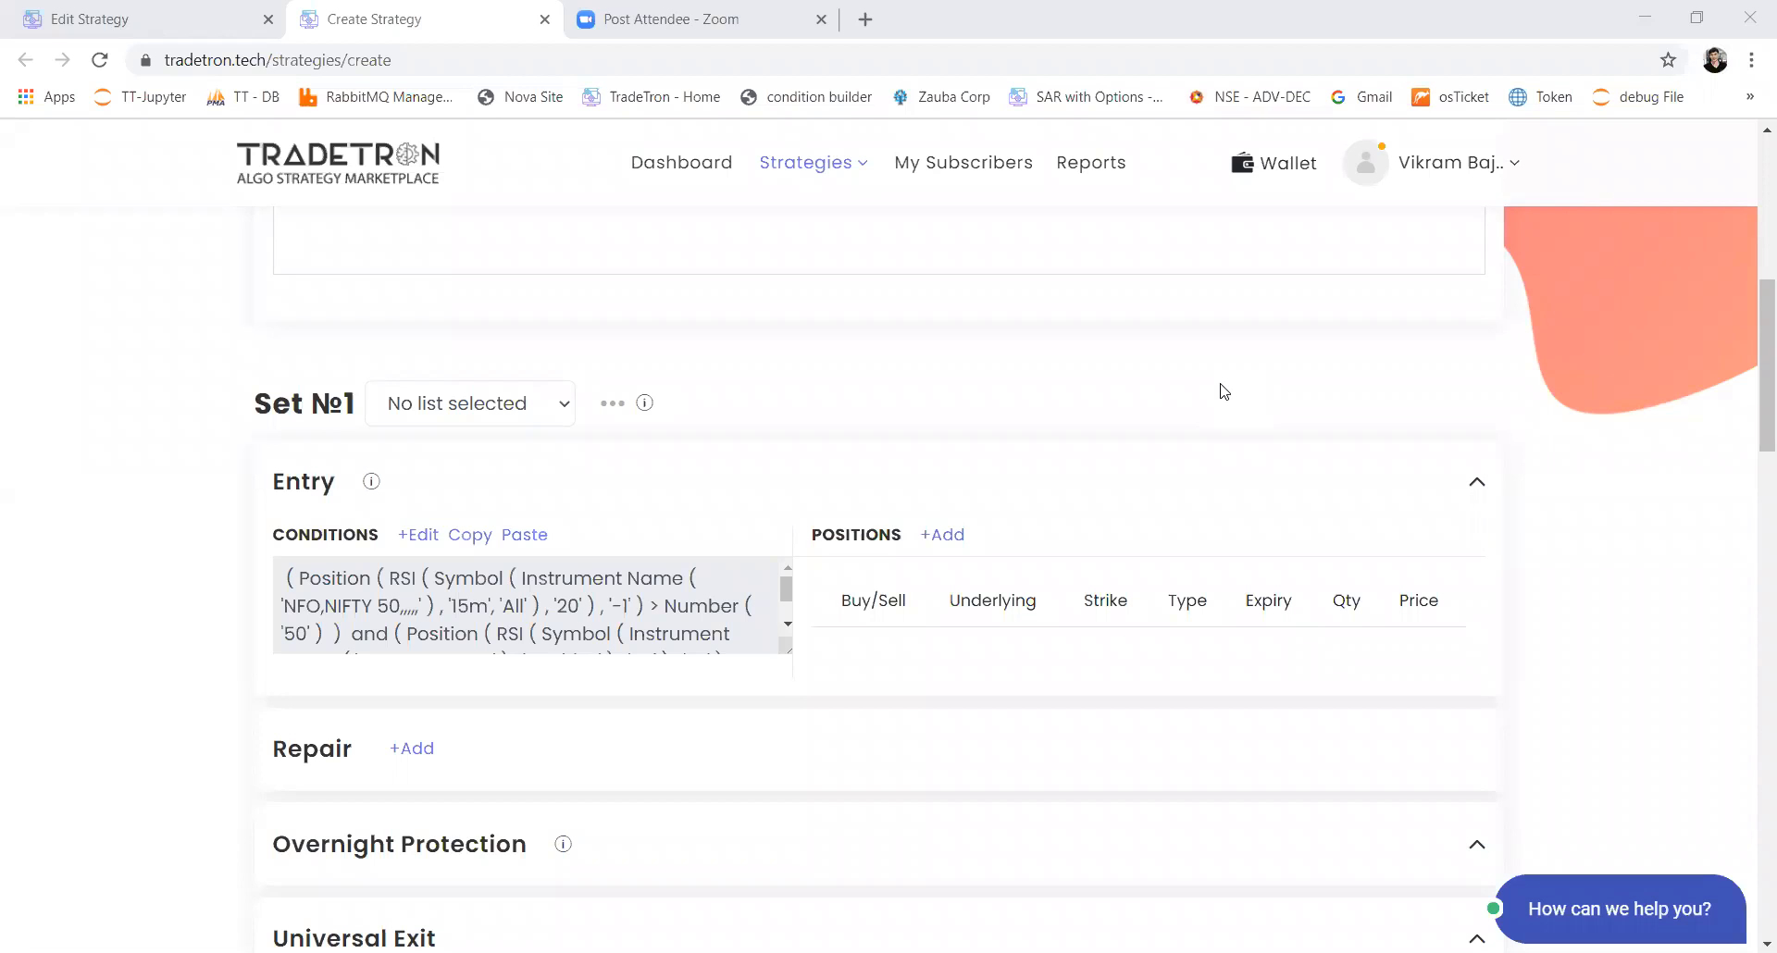
# Step: Add a repair section to Set 1 and keep its type as Repair Once
pyautogui.click(415, 751)
pyautogui.scroll(-3, 727, 465)
pyautogui.click(657, 461)
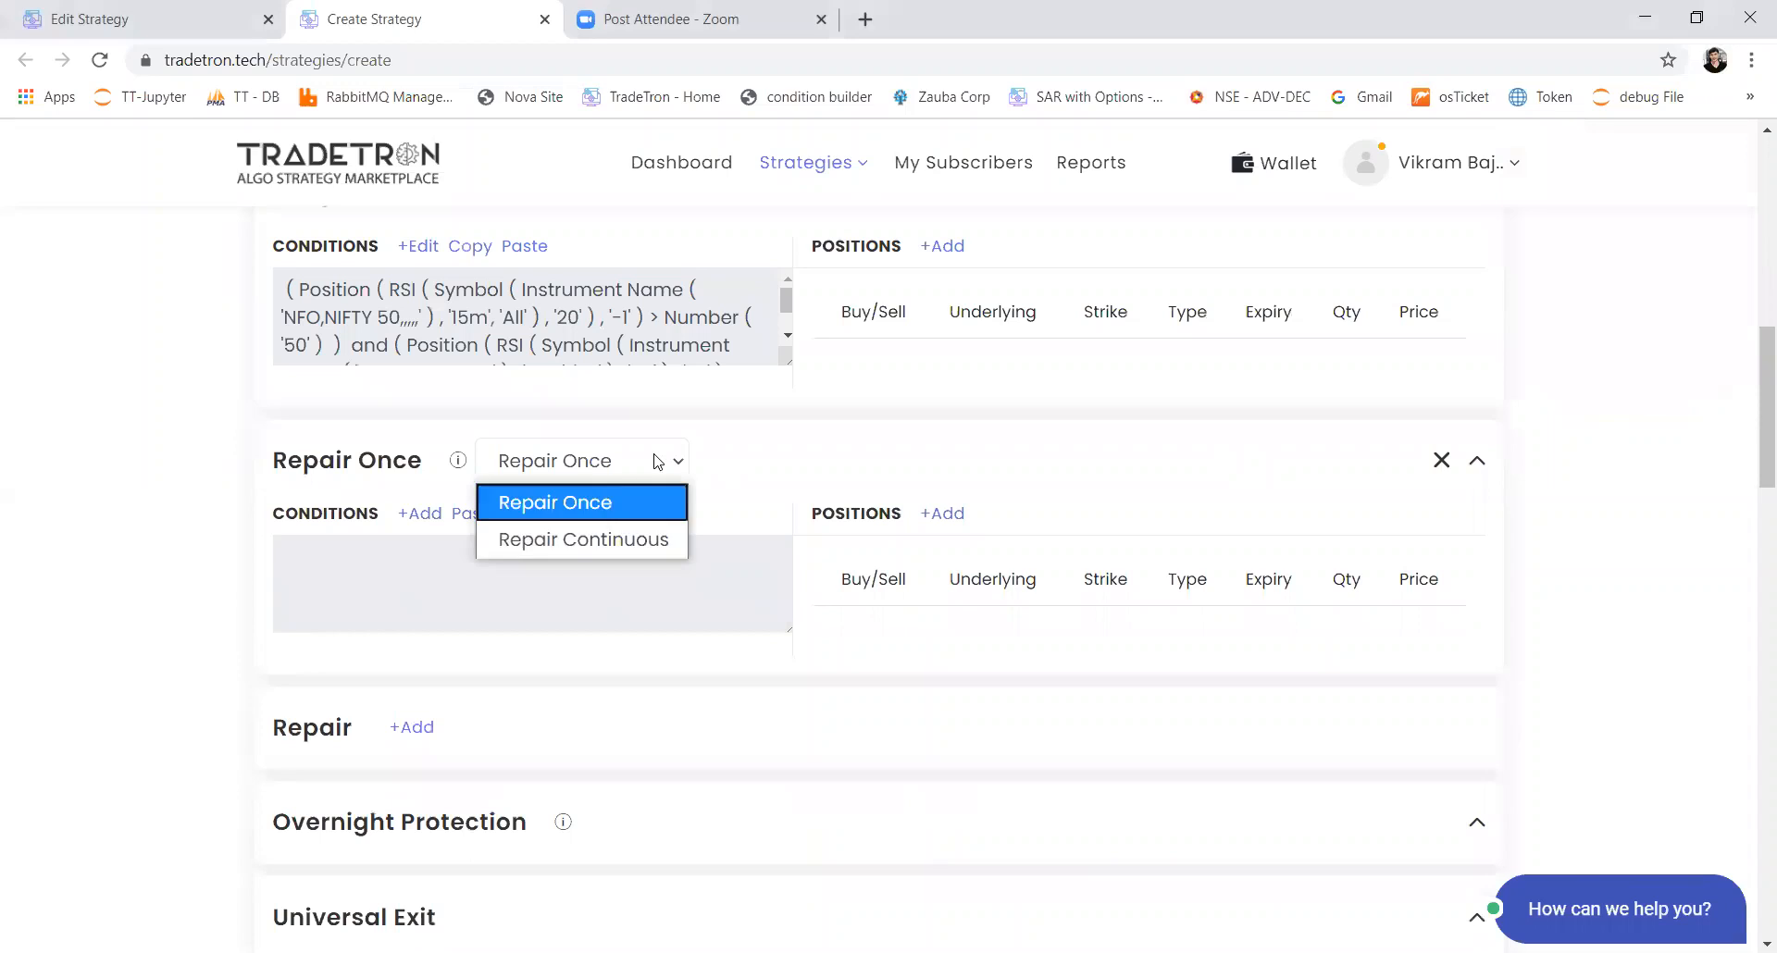
pyautogui.click(629, 511)
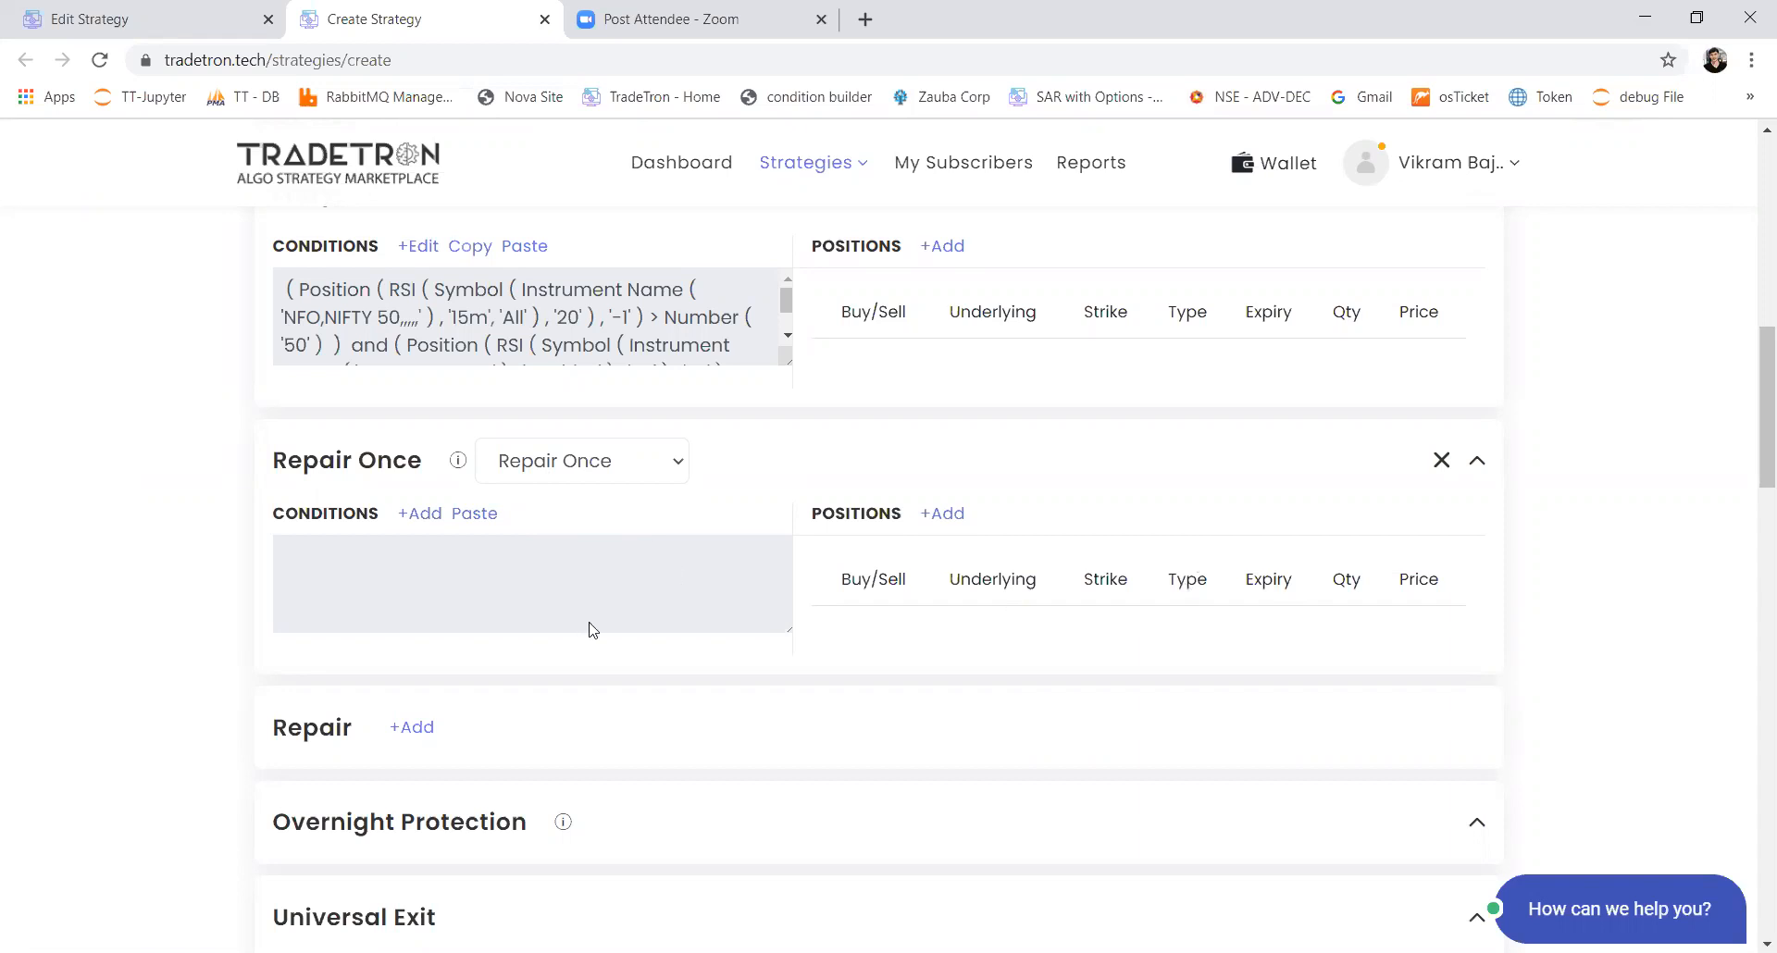
# Step: Switch the repair section's type to Repair Continuous, then return it to Repair Once
pyautogui.click(608, 478)
pyautogui.click(600, 534)
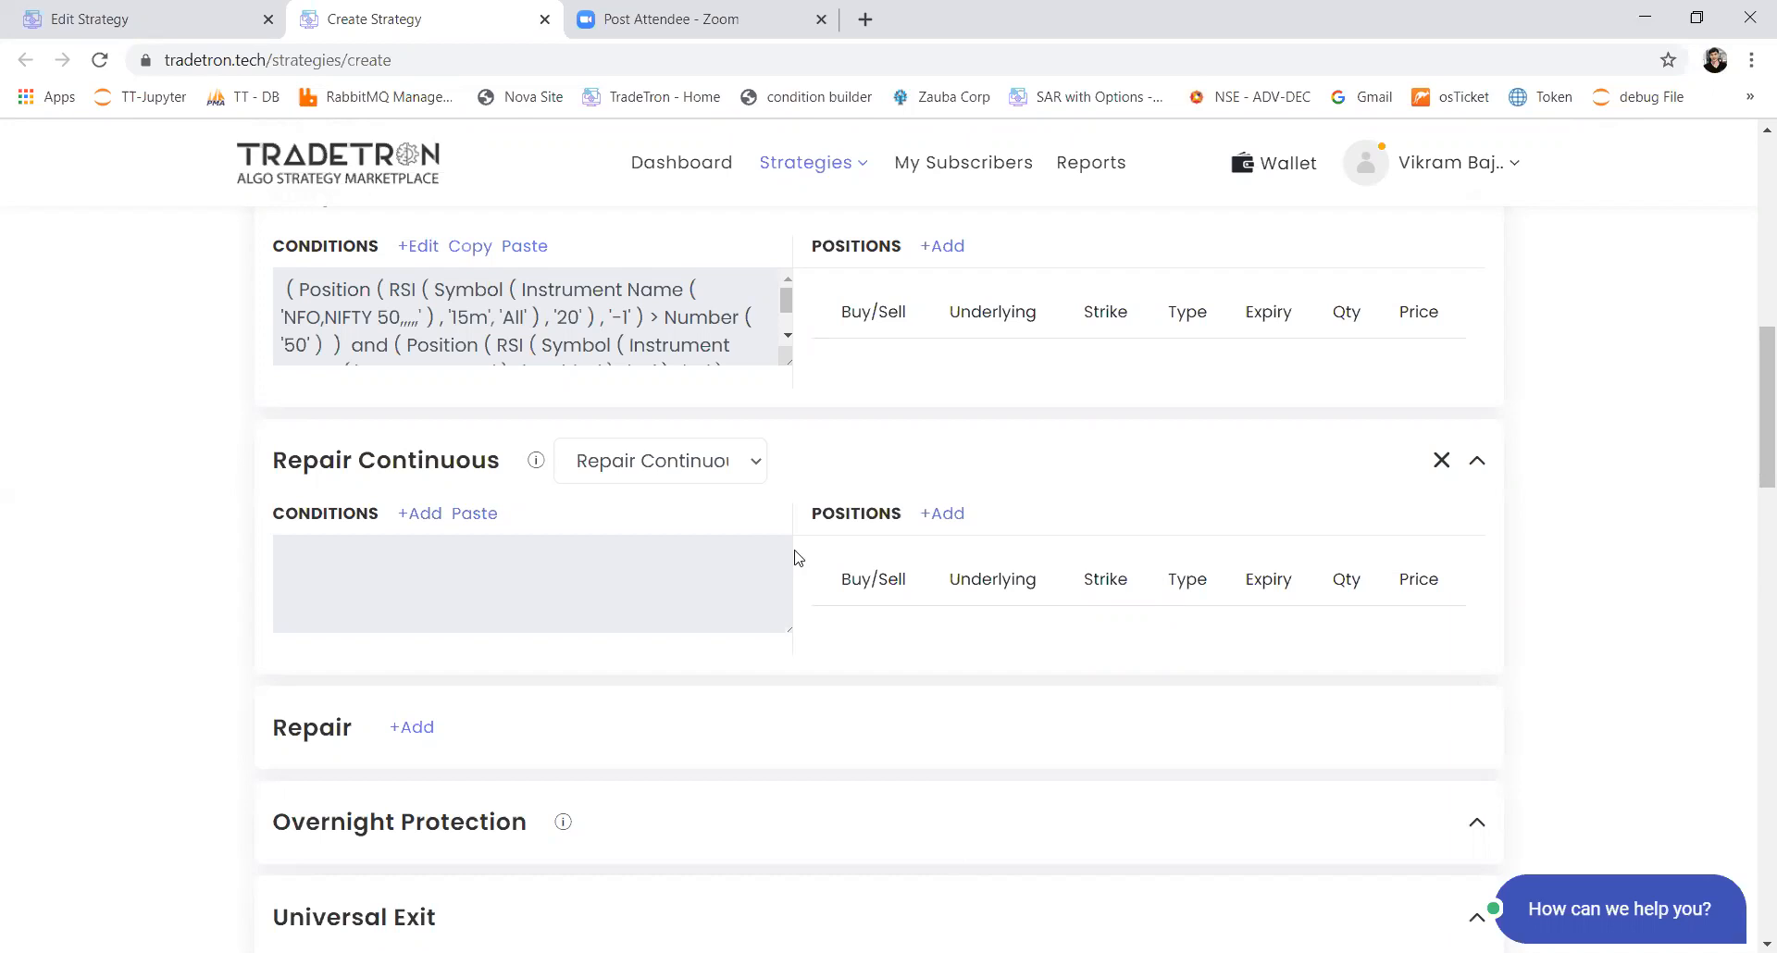
pyautogui.click(748, 481)
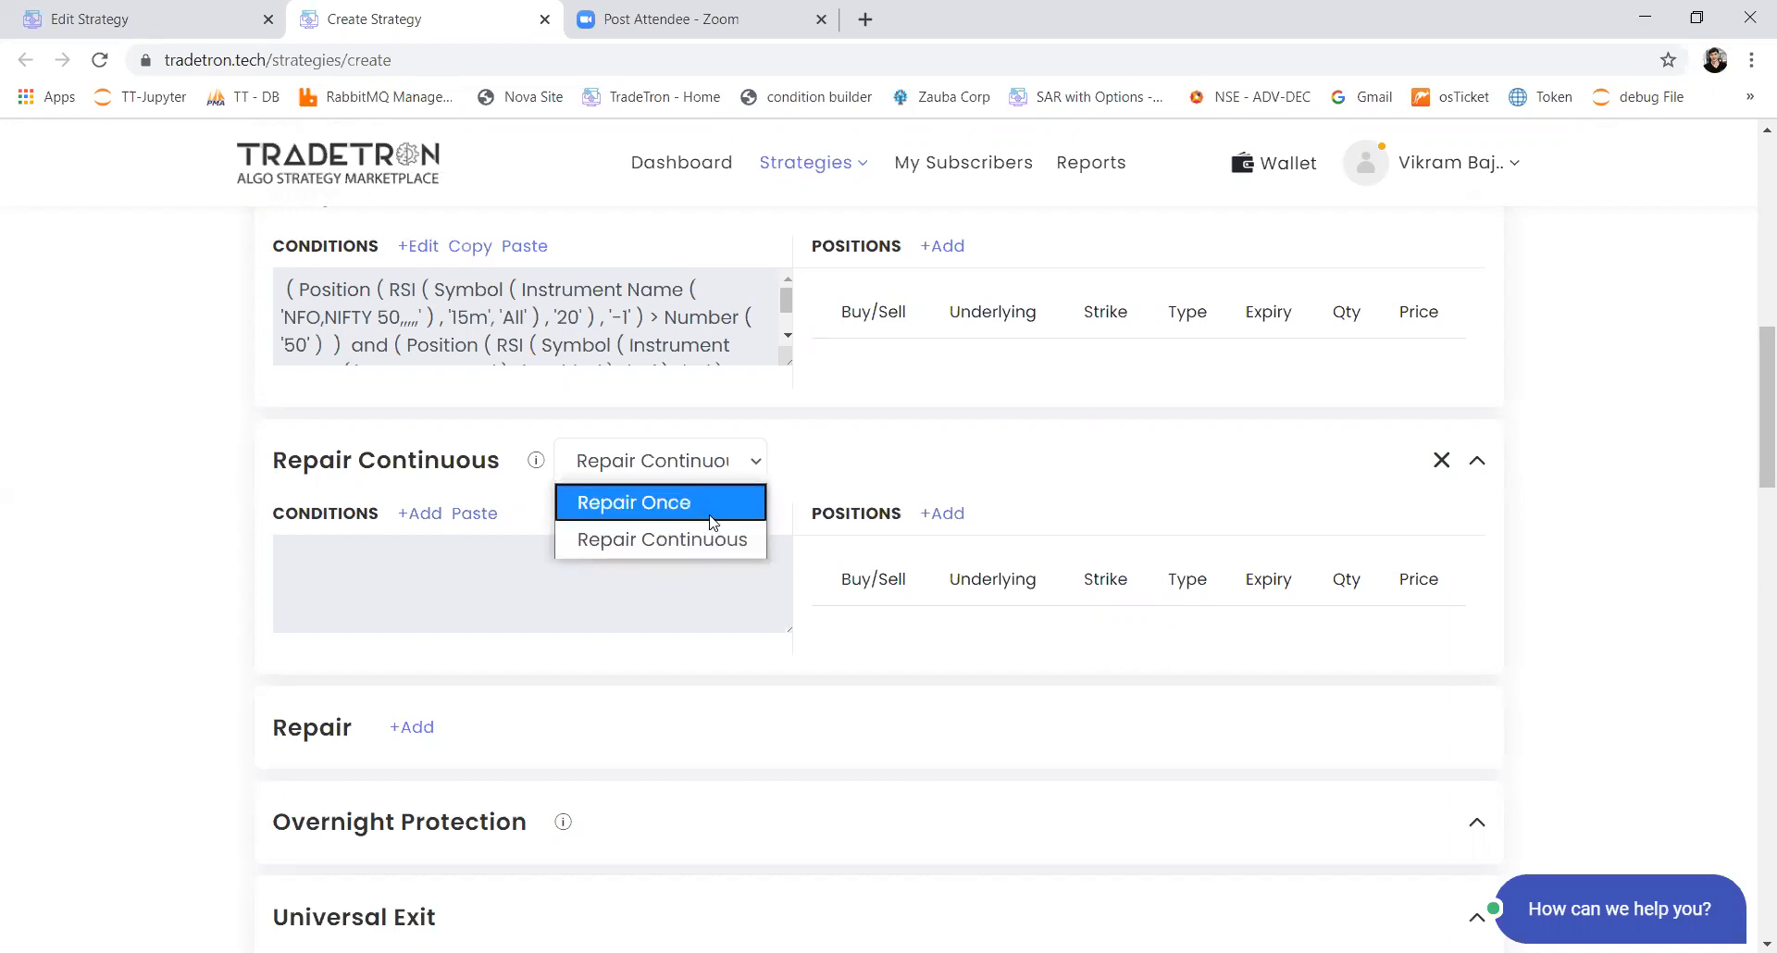
pyautogui.click(709, 511)
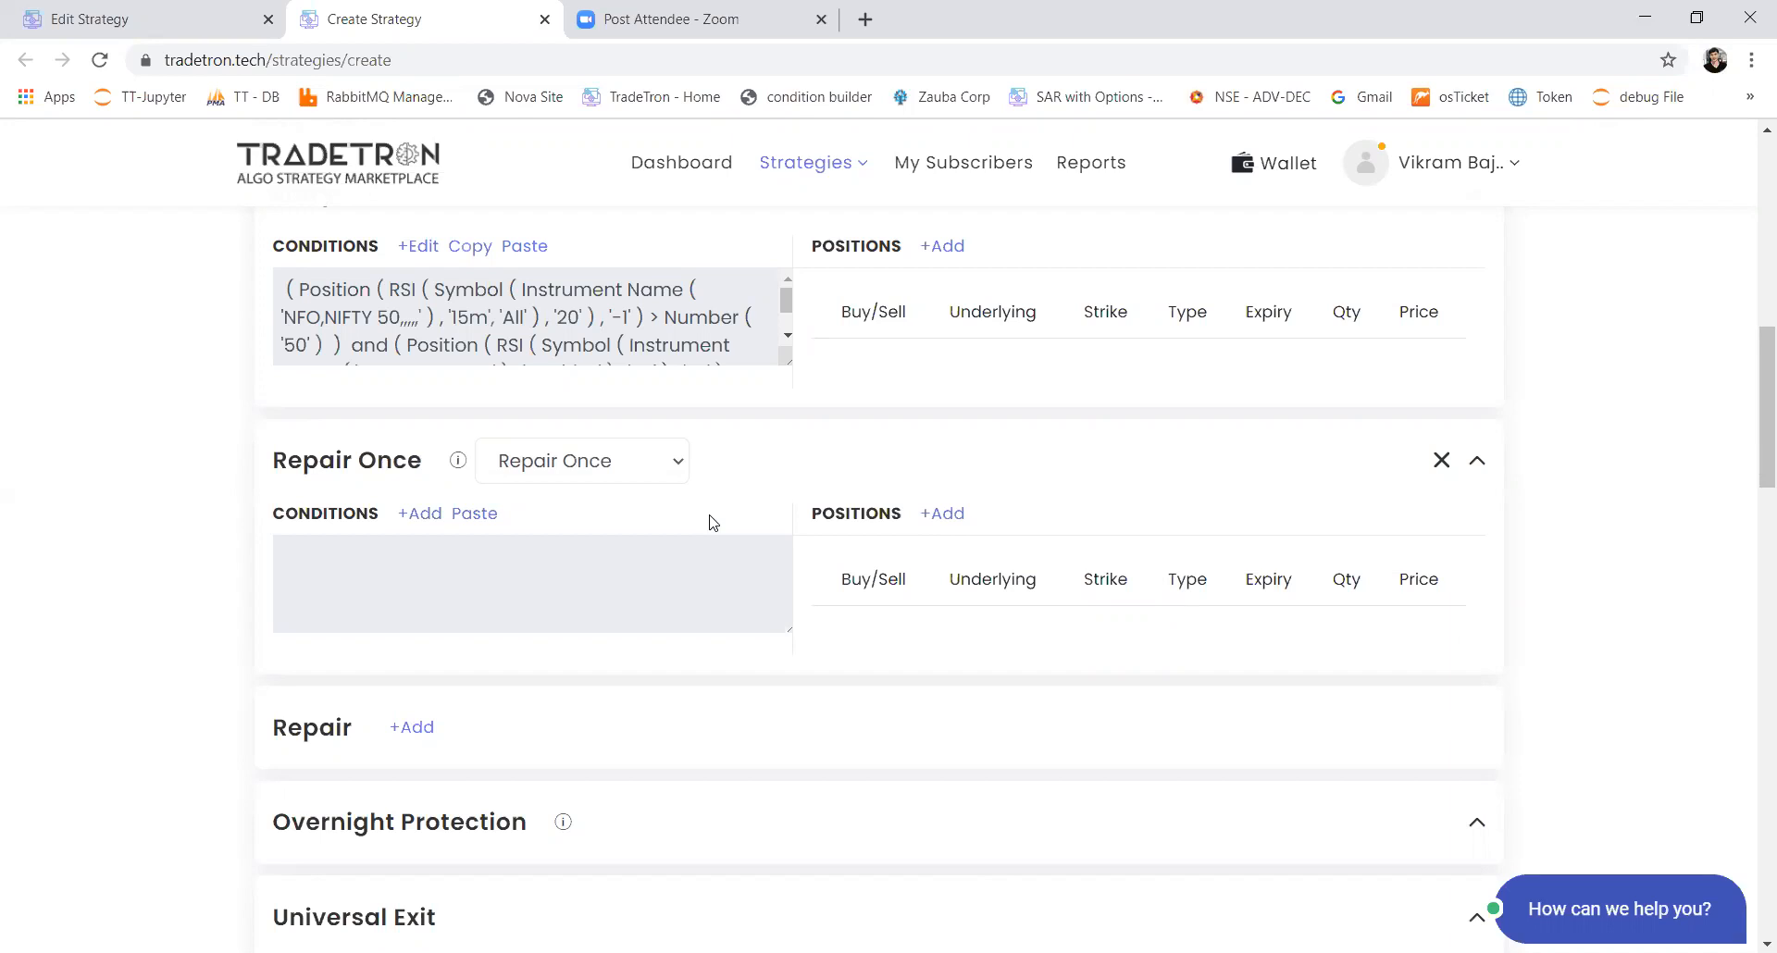
# Step: Add a second repair section below the first one and review the sections beneath it
pyautogui.click(416, 728)
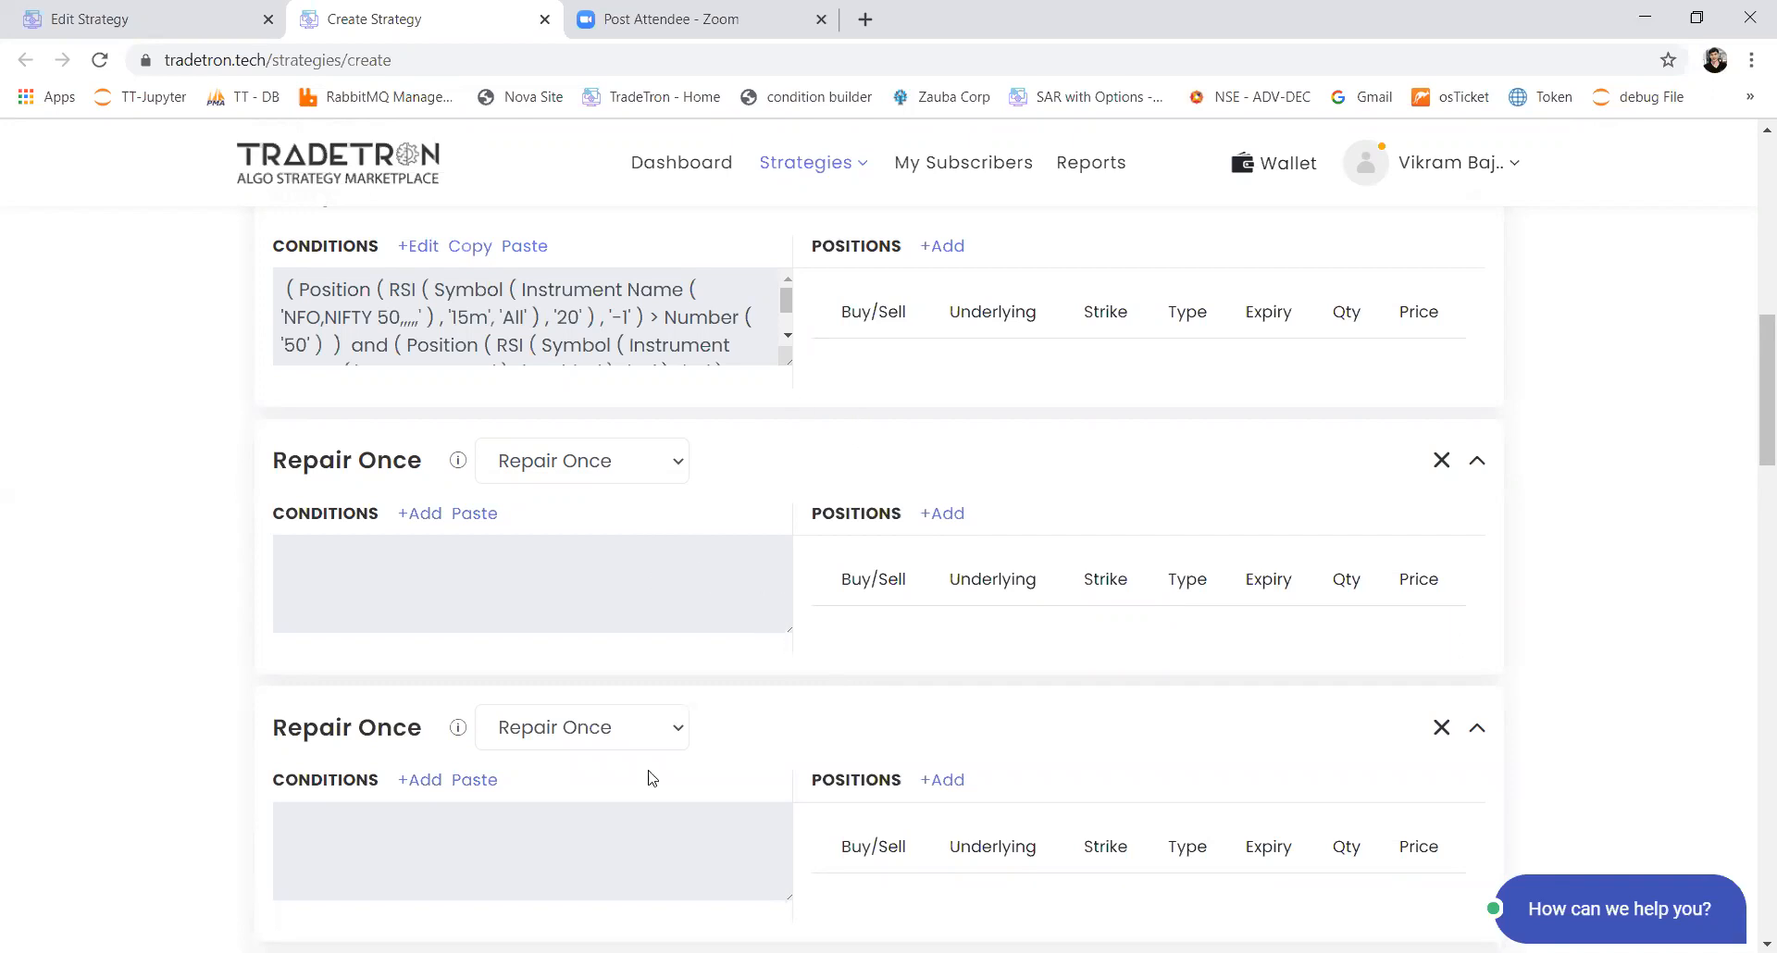
pyautogui.scroll(-5, 1030, 837)
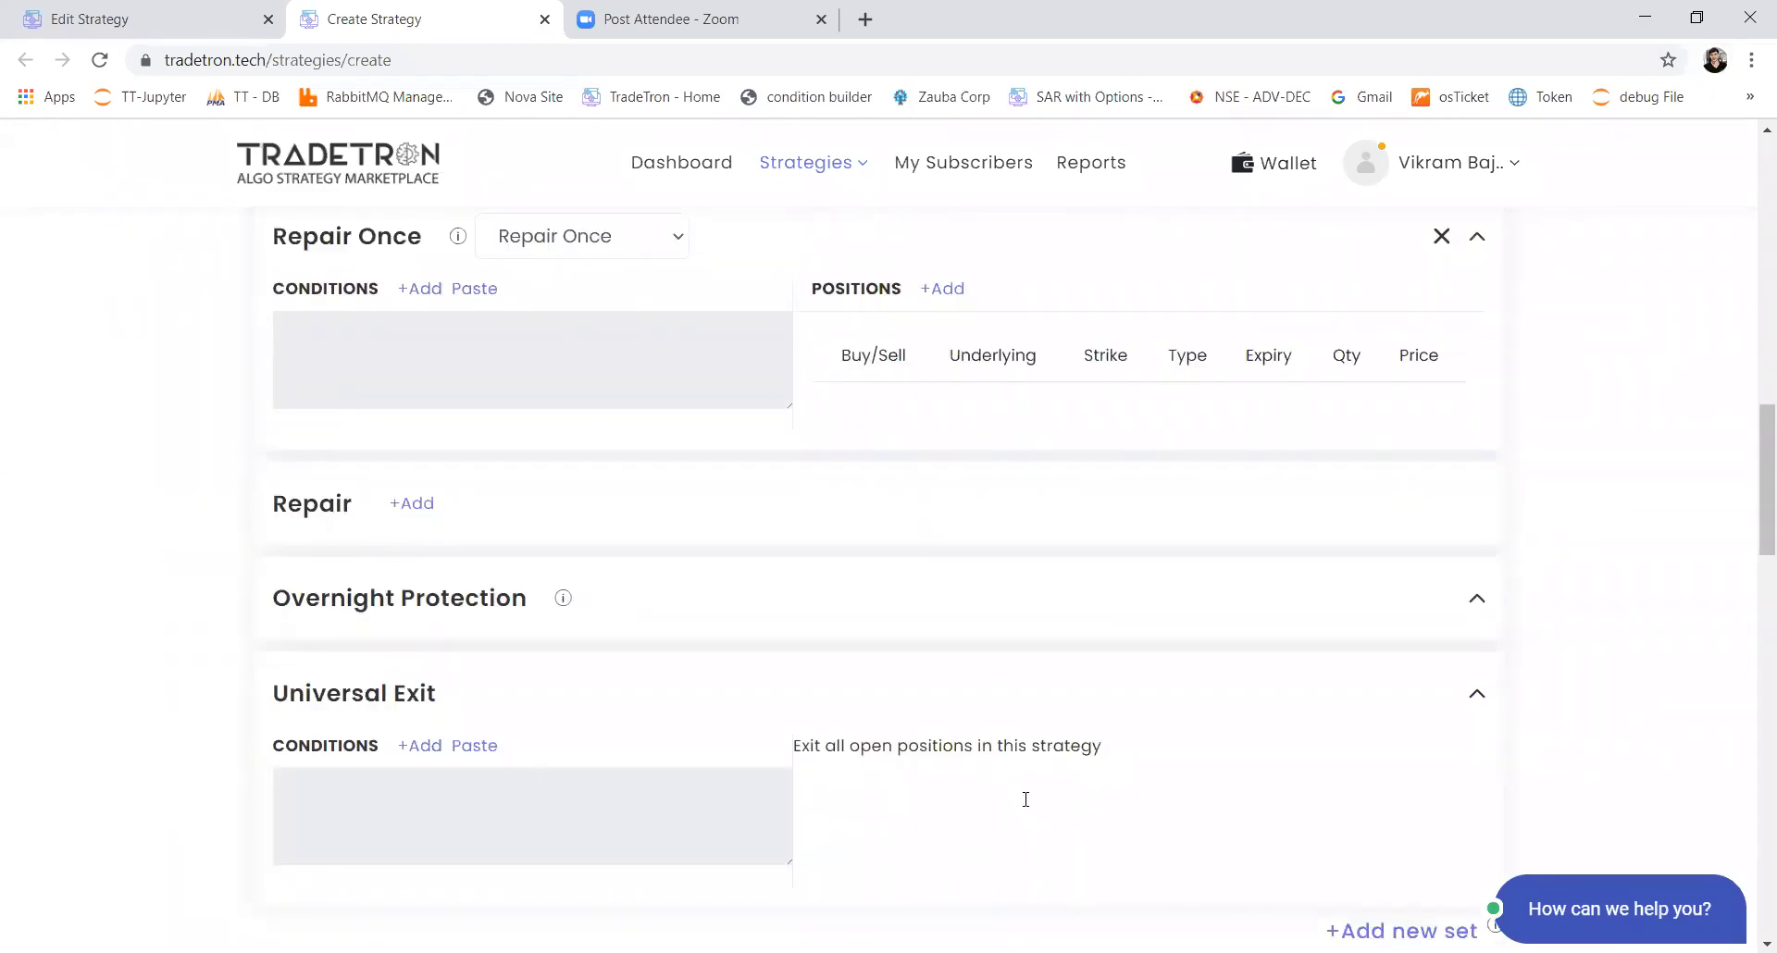
pyautogui.scroll(2, 1026, 799)
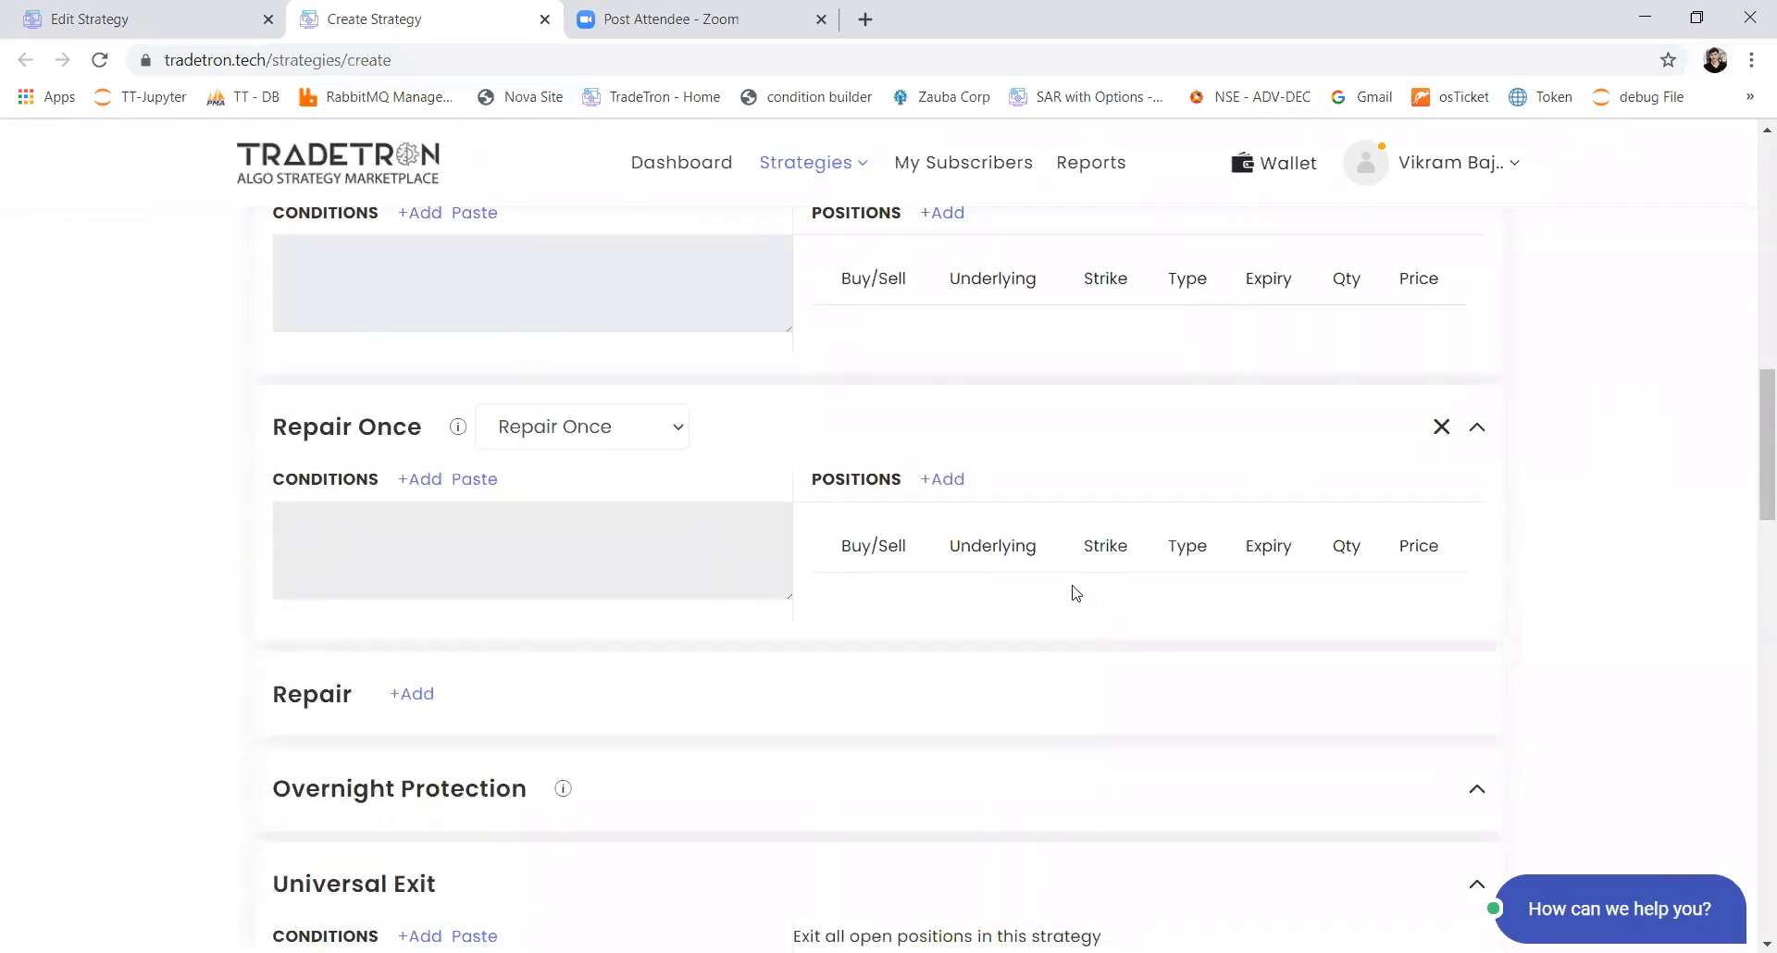
pyautogui.scroll(-3, 1027, 608)
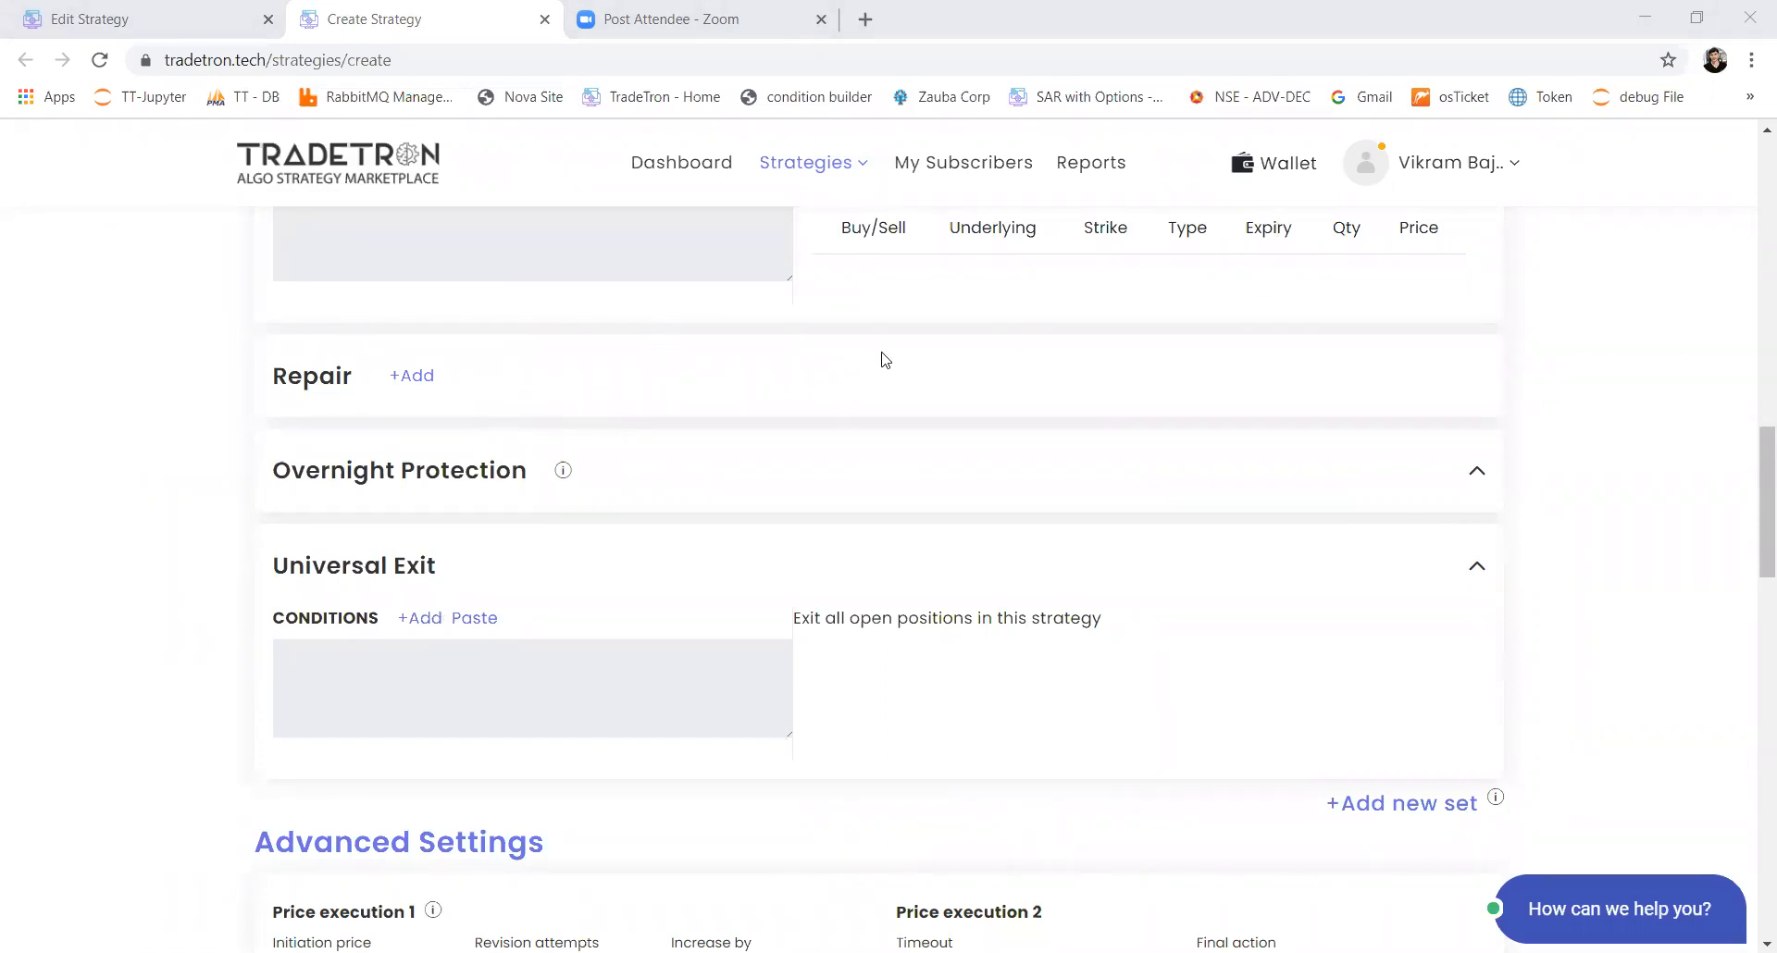
# Step: Start a condition for the first Repair Once section with a Position keyword using the HIGH series and position -1
pyautogui.moveTo(1753, 437); pyautogui.dragTo(1753, 325)
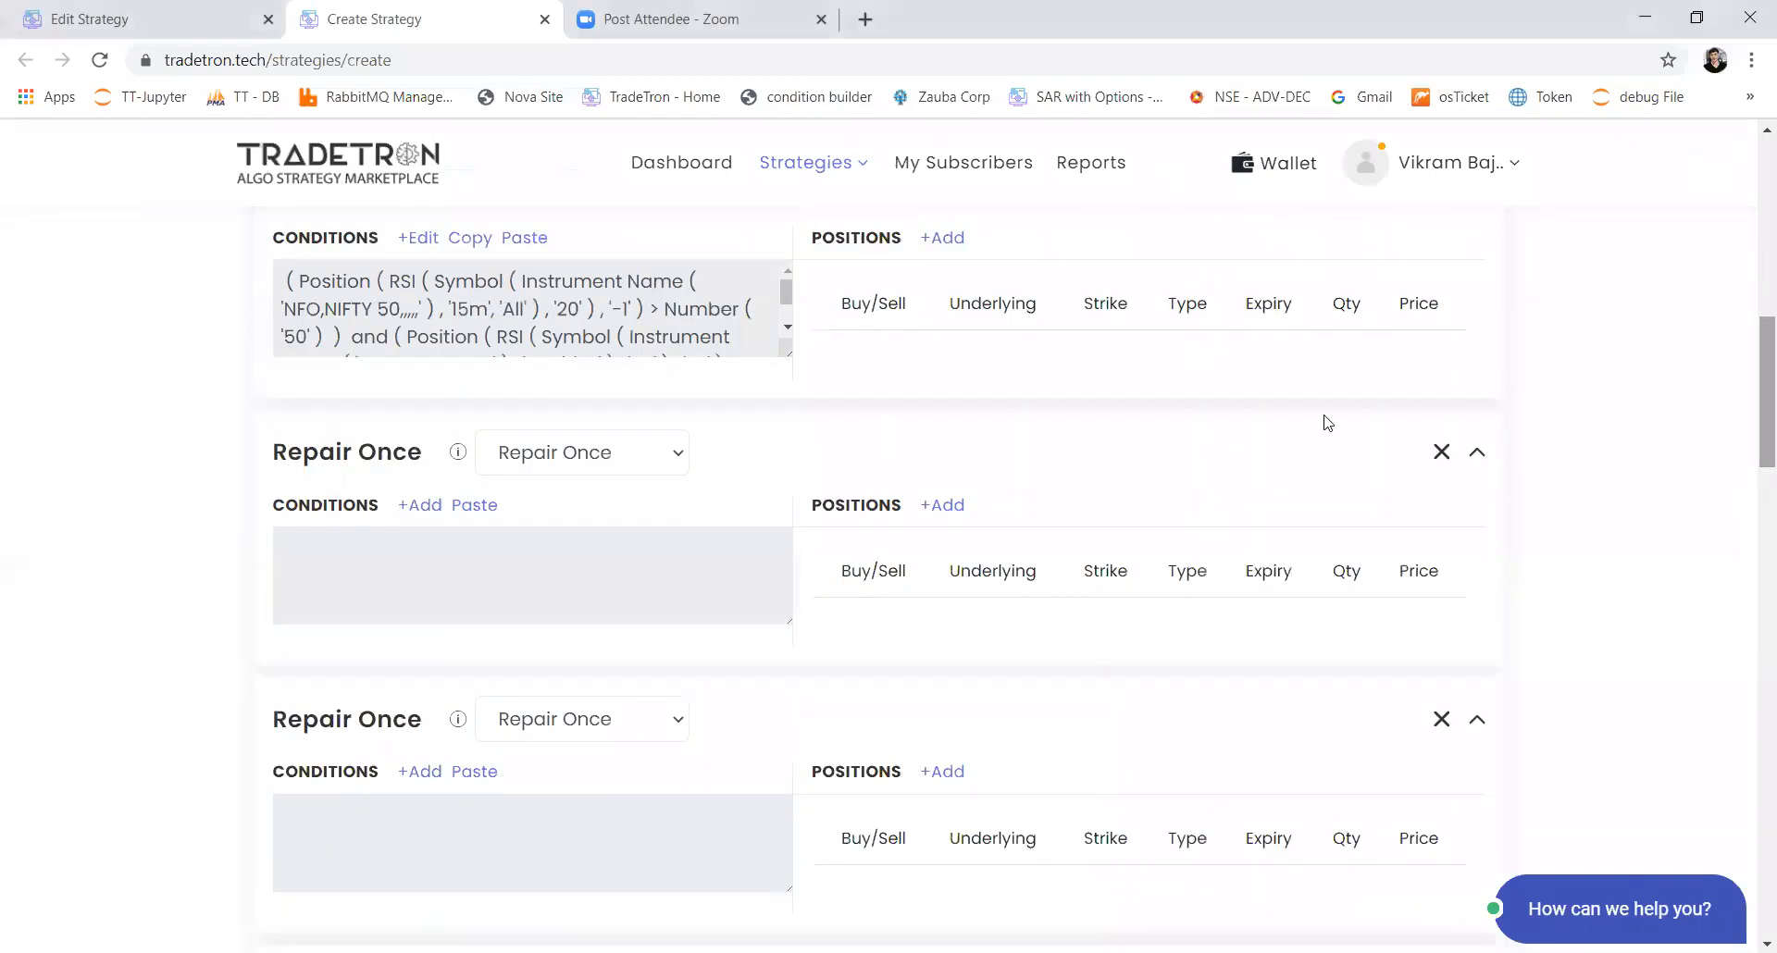
pyautogui.click(418, 505)
pyautogui.click(635, 384)
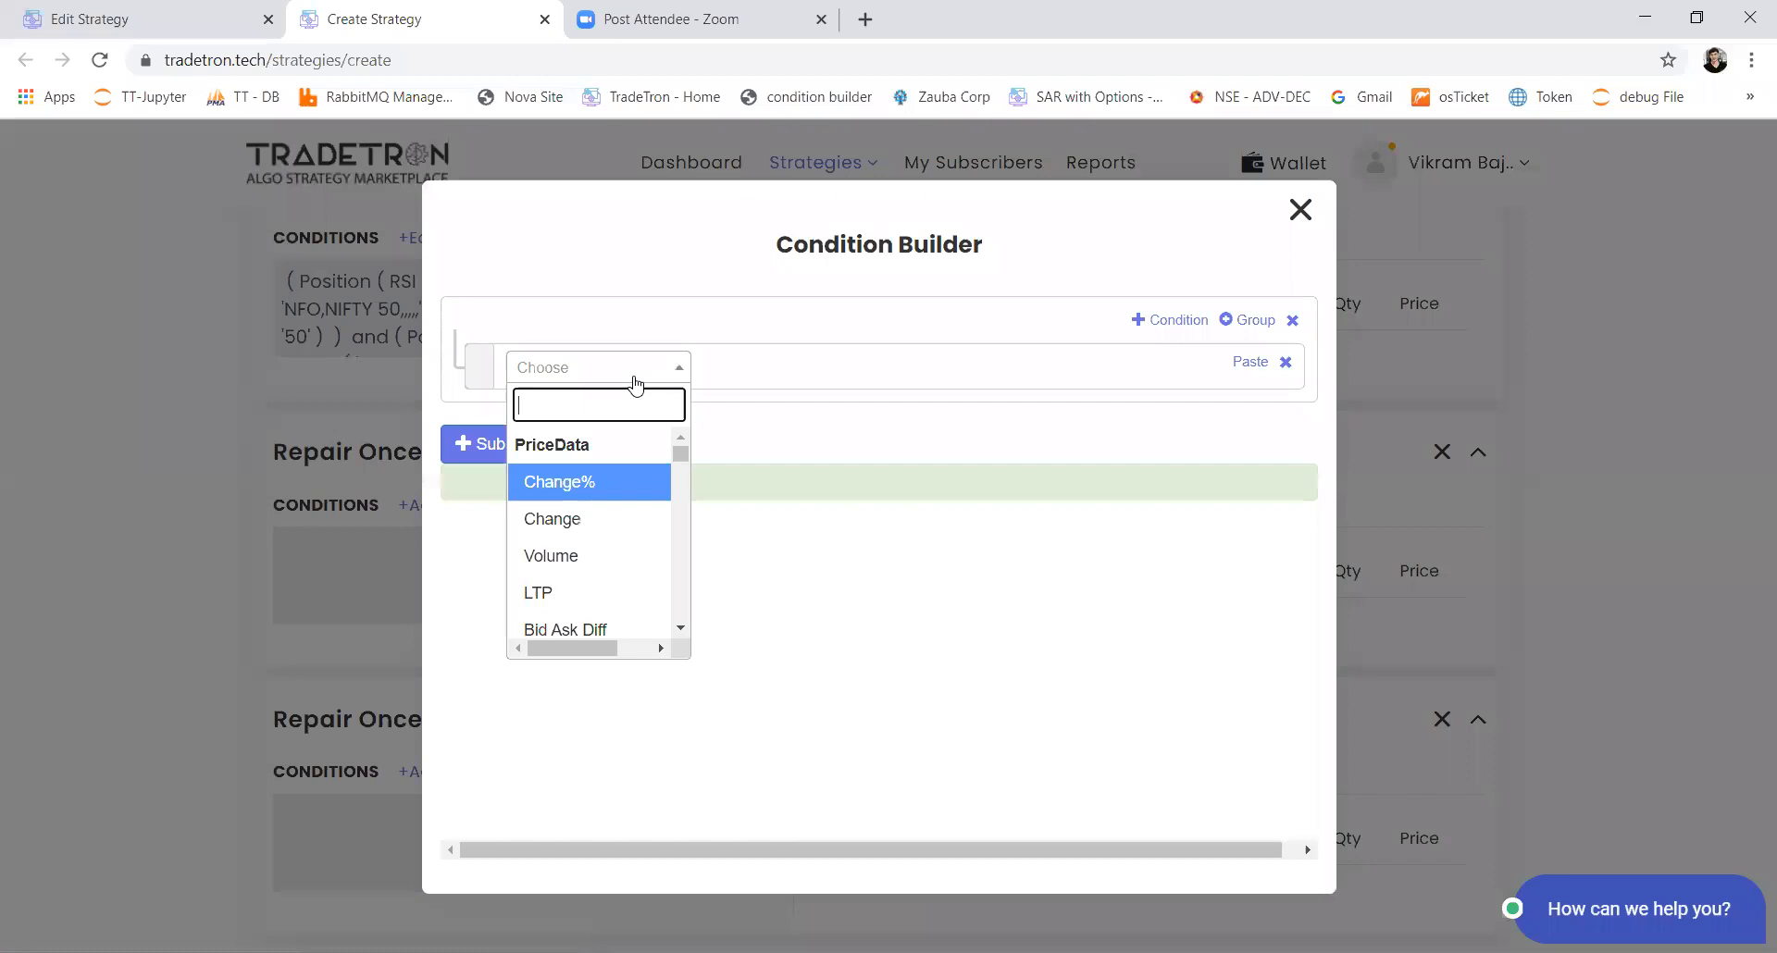
pyautogui.write('po')
pyautogui.press('Return')
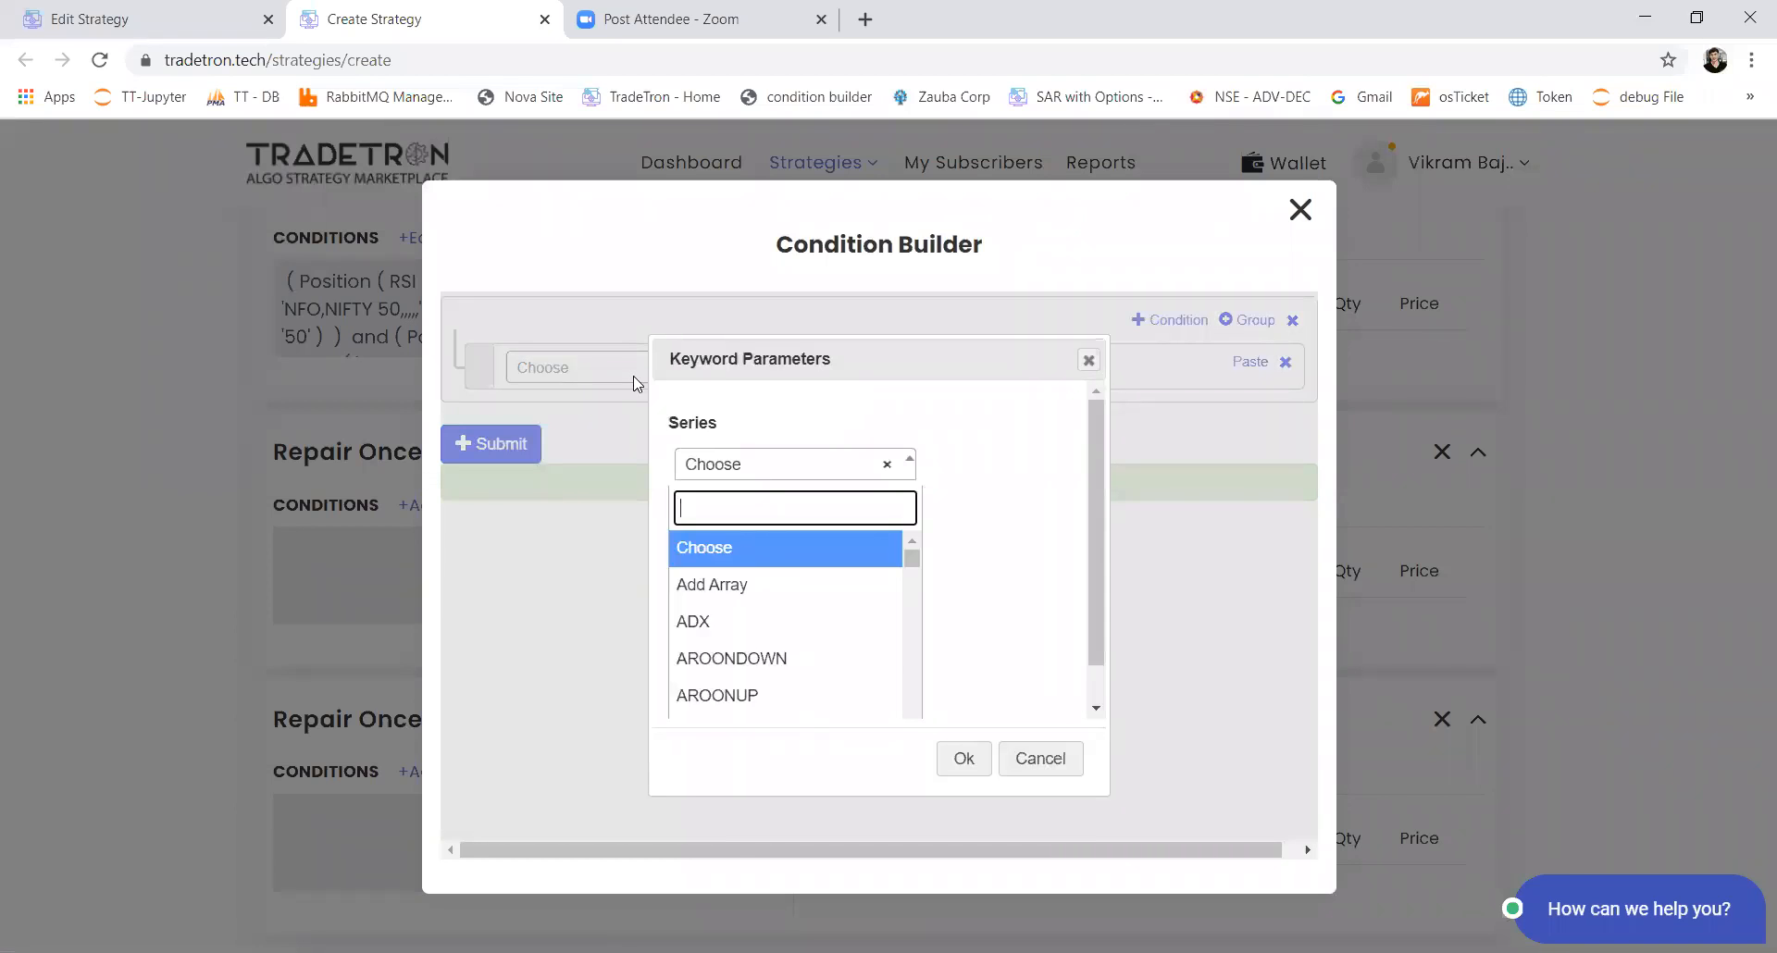
pyautogui.write('high')
pyautogui.press('Return')
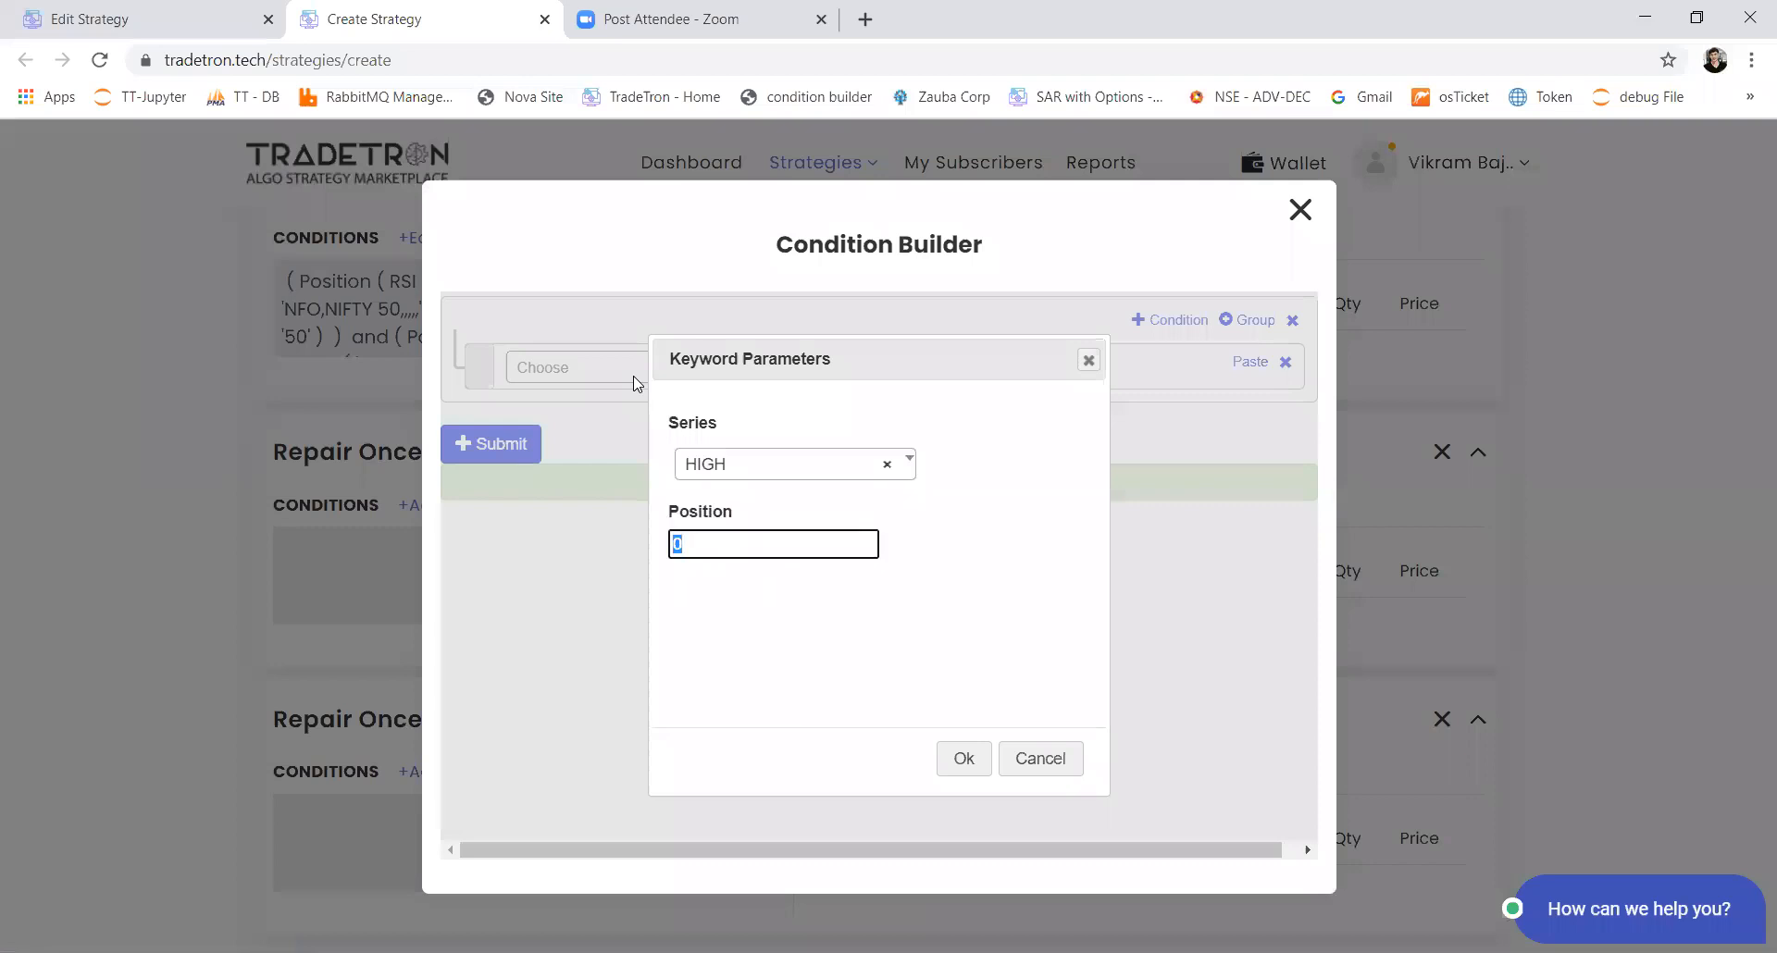
pyautogui.write('-1')
pyautogui.press('Tab')
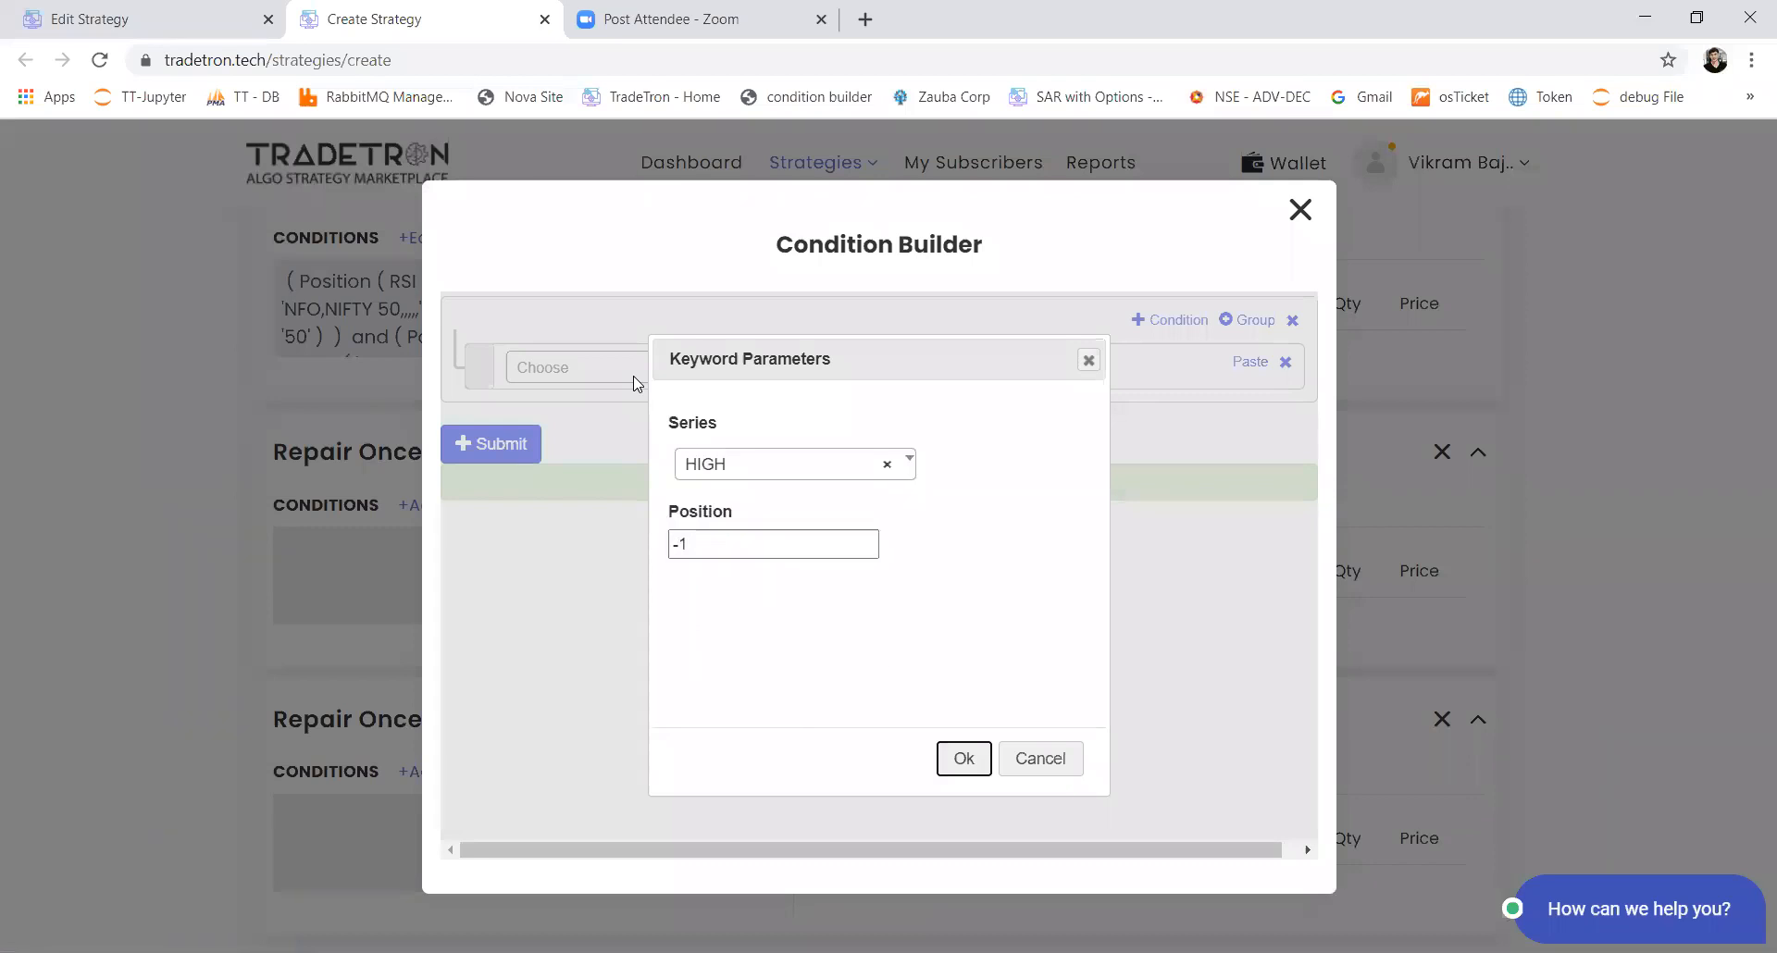
pyautogui.press('Return')
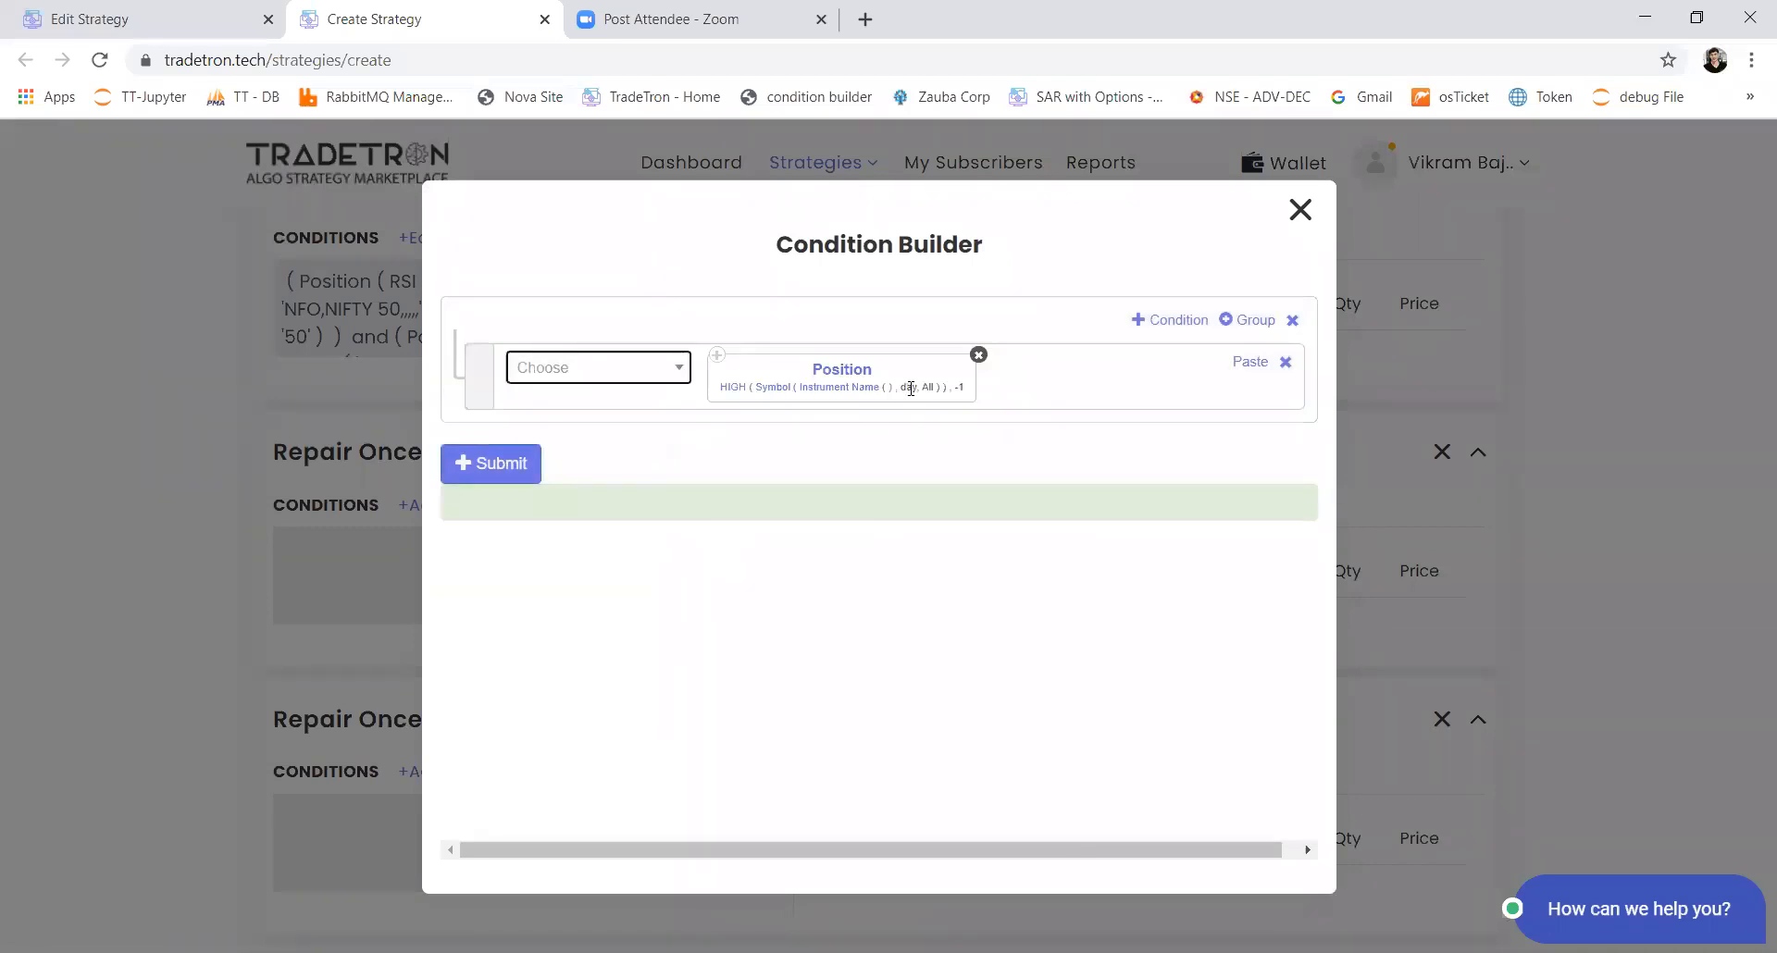
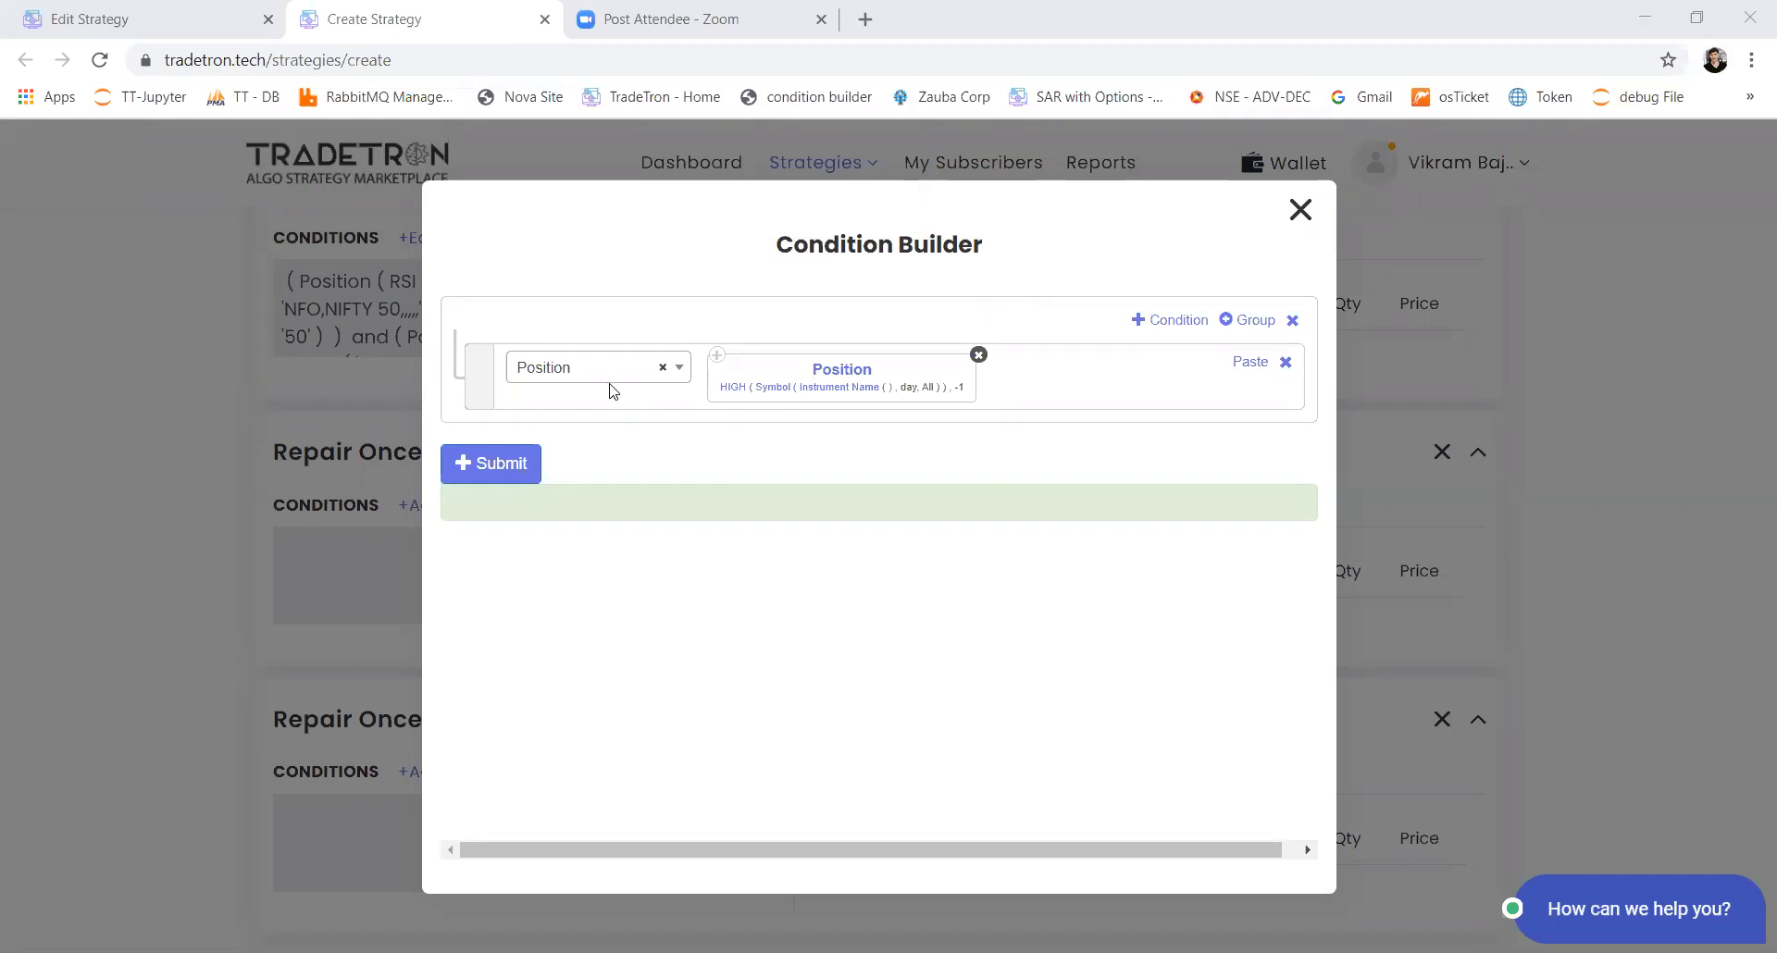
# Step: Discard the unsaved condition and start a new one for the first Repair Once section with a Position keyword on the OPEN series at position 0
pyautogui.click(576, 482)
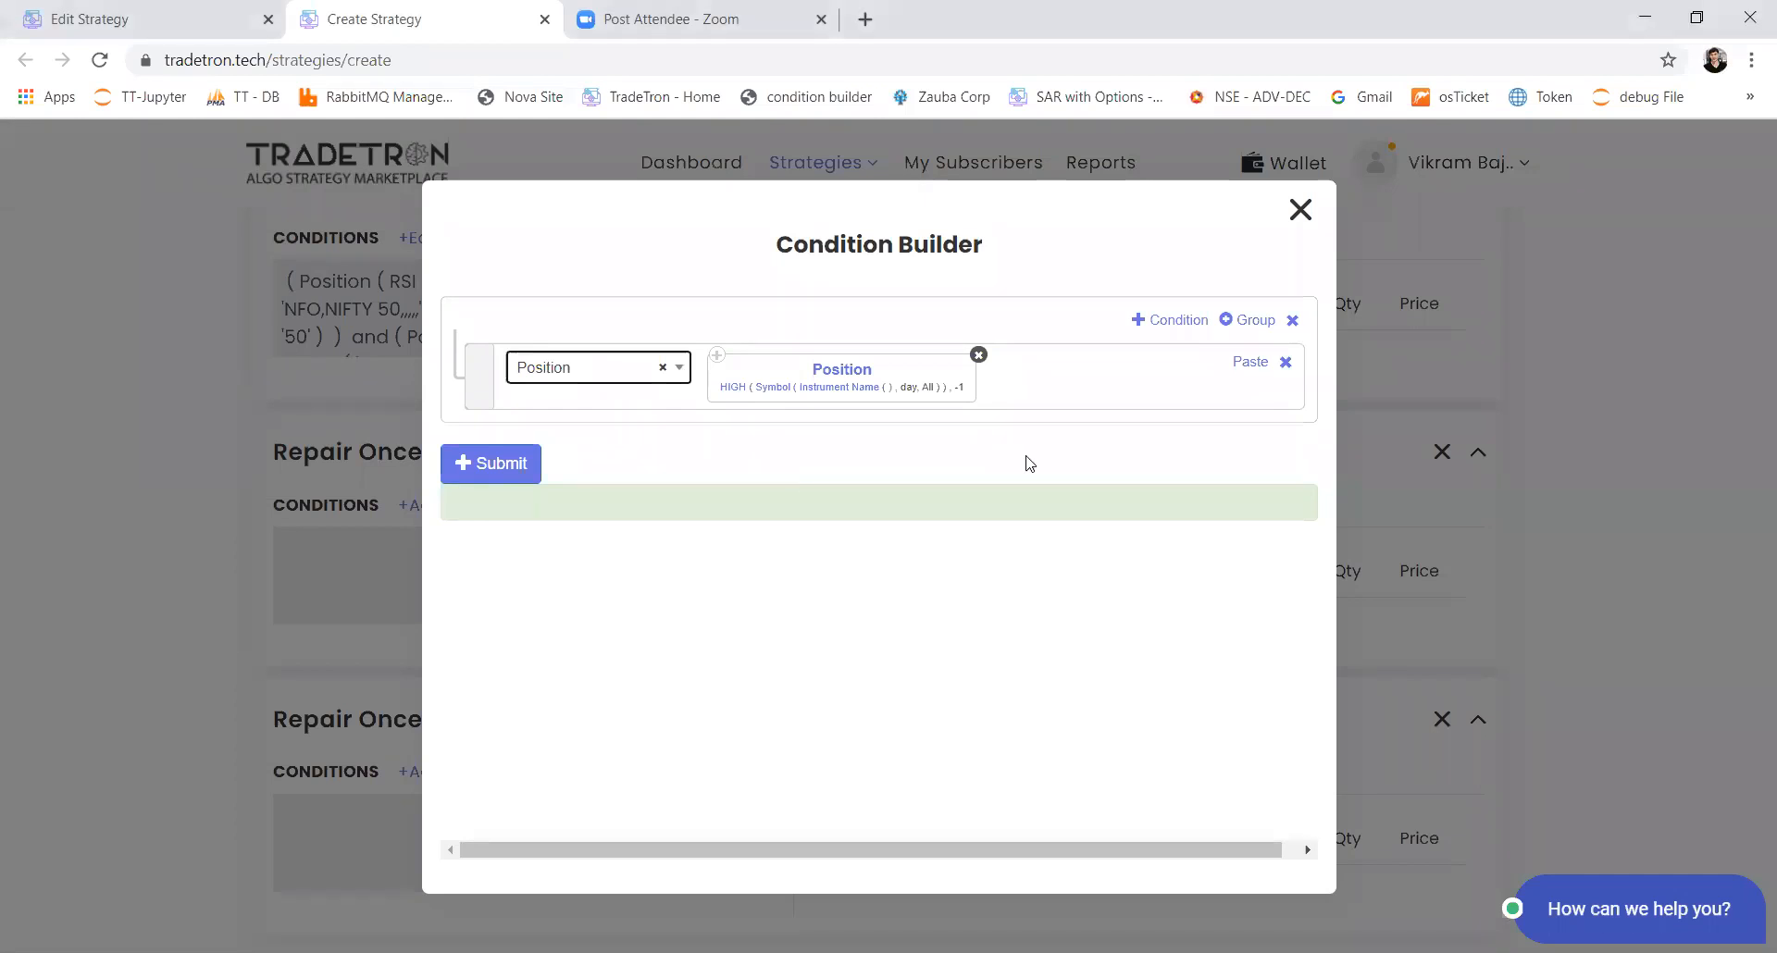
pyautogui.click(1301, 211)
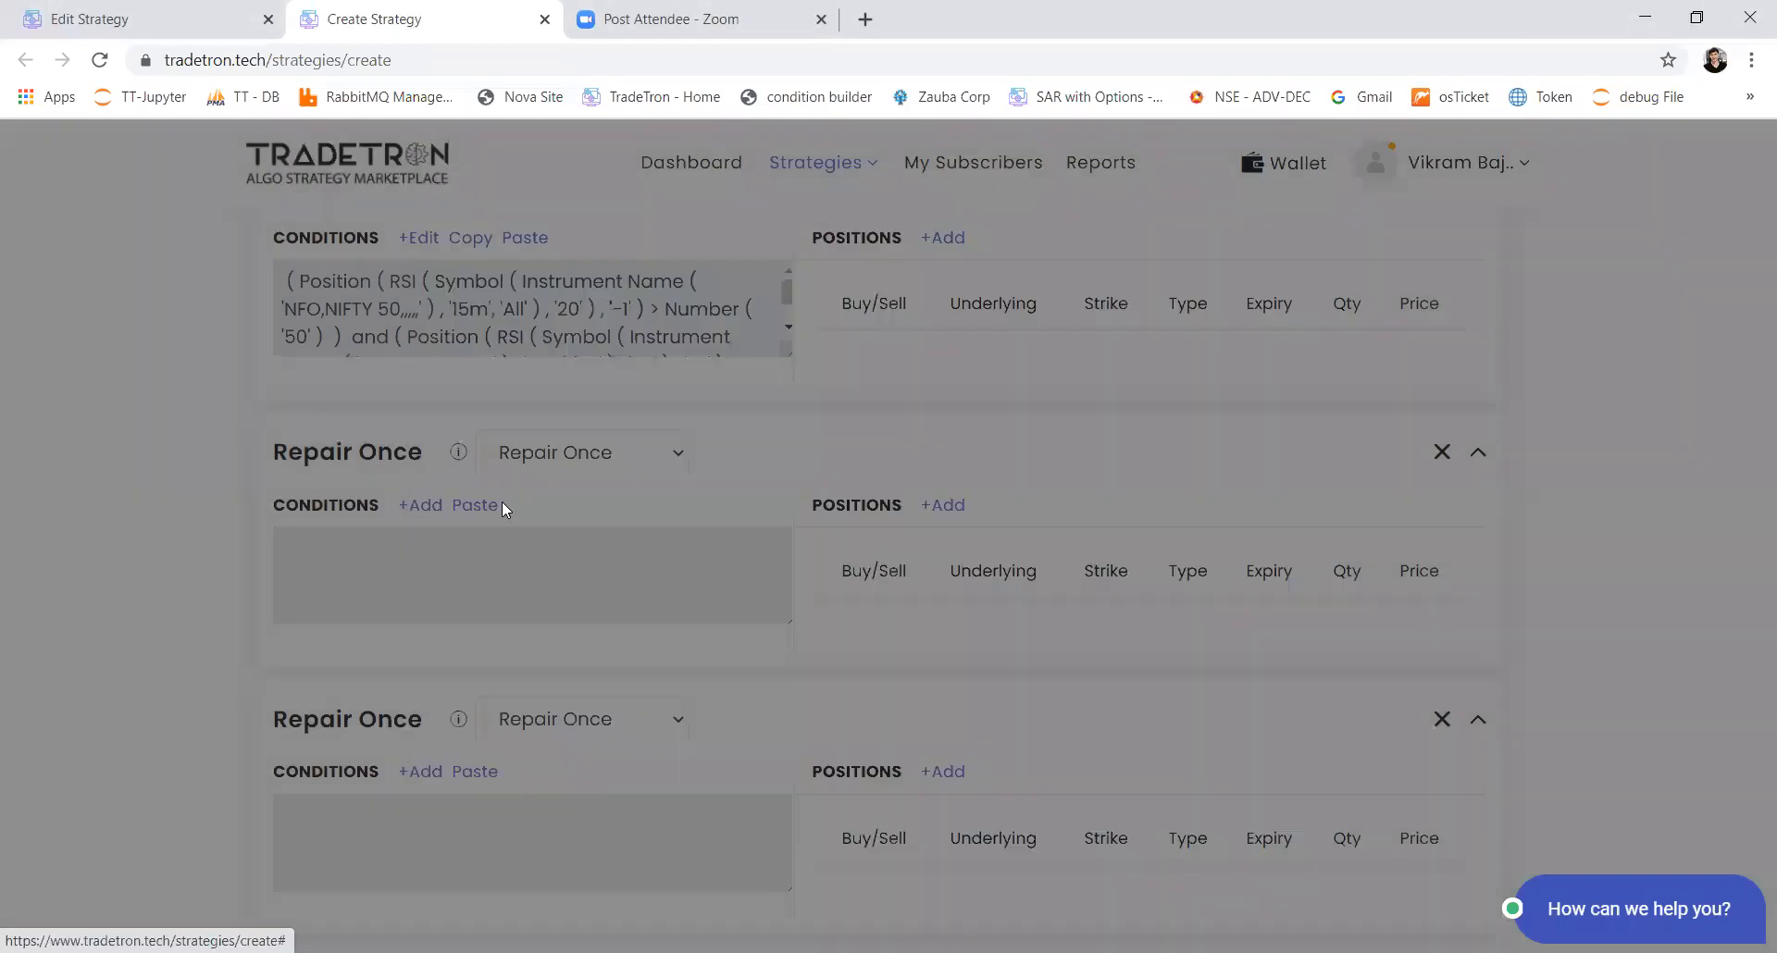
pyautogui.click(427, 562)
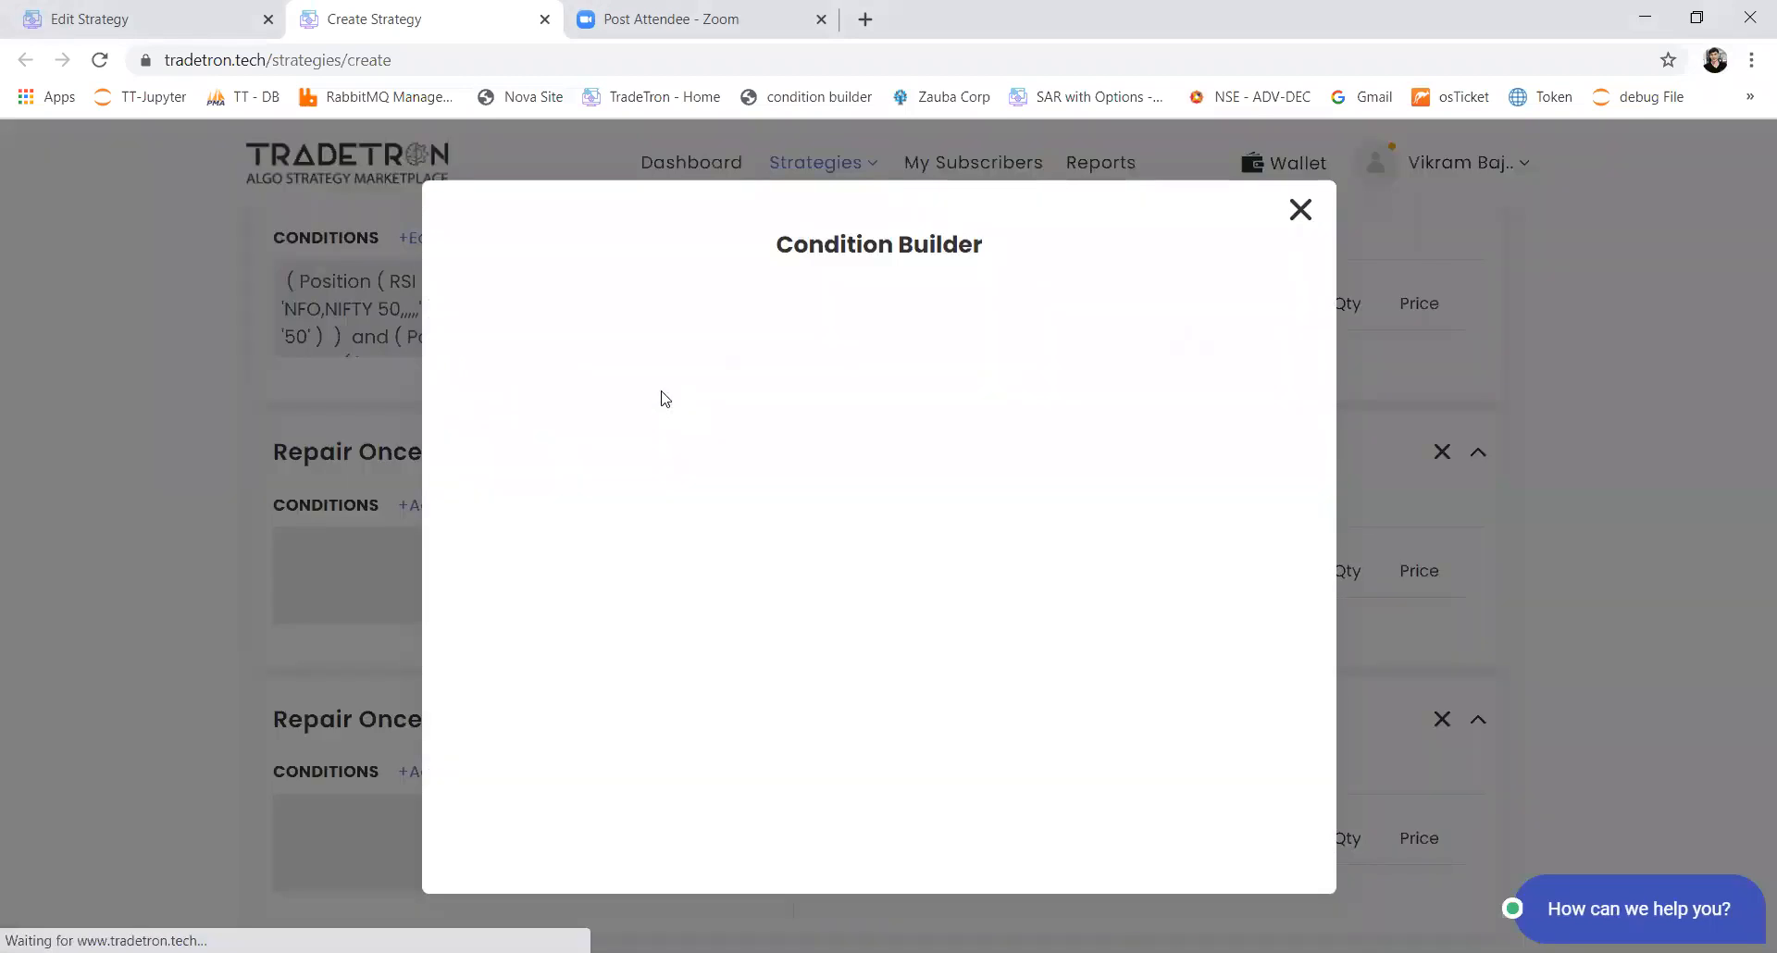
pyautogui.click(648, 361)
pyautogui.write('po')
pyautogui.press('Return')
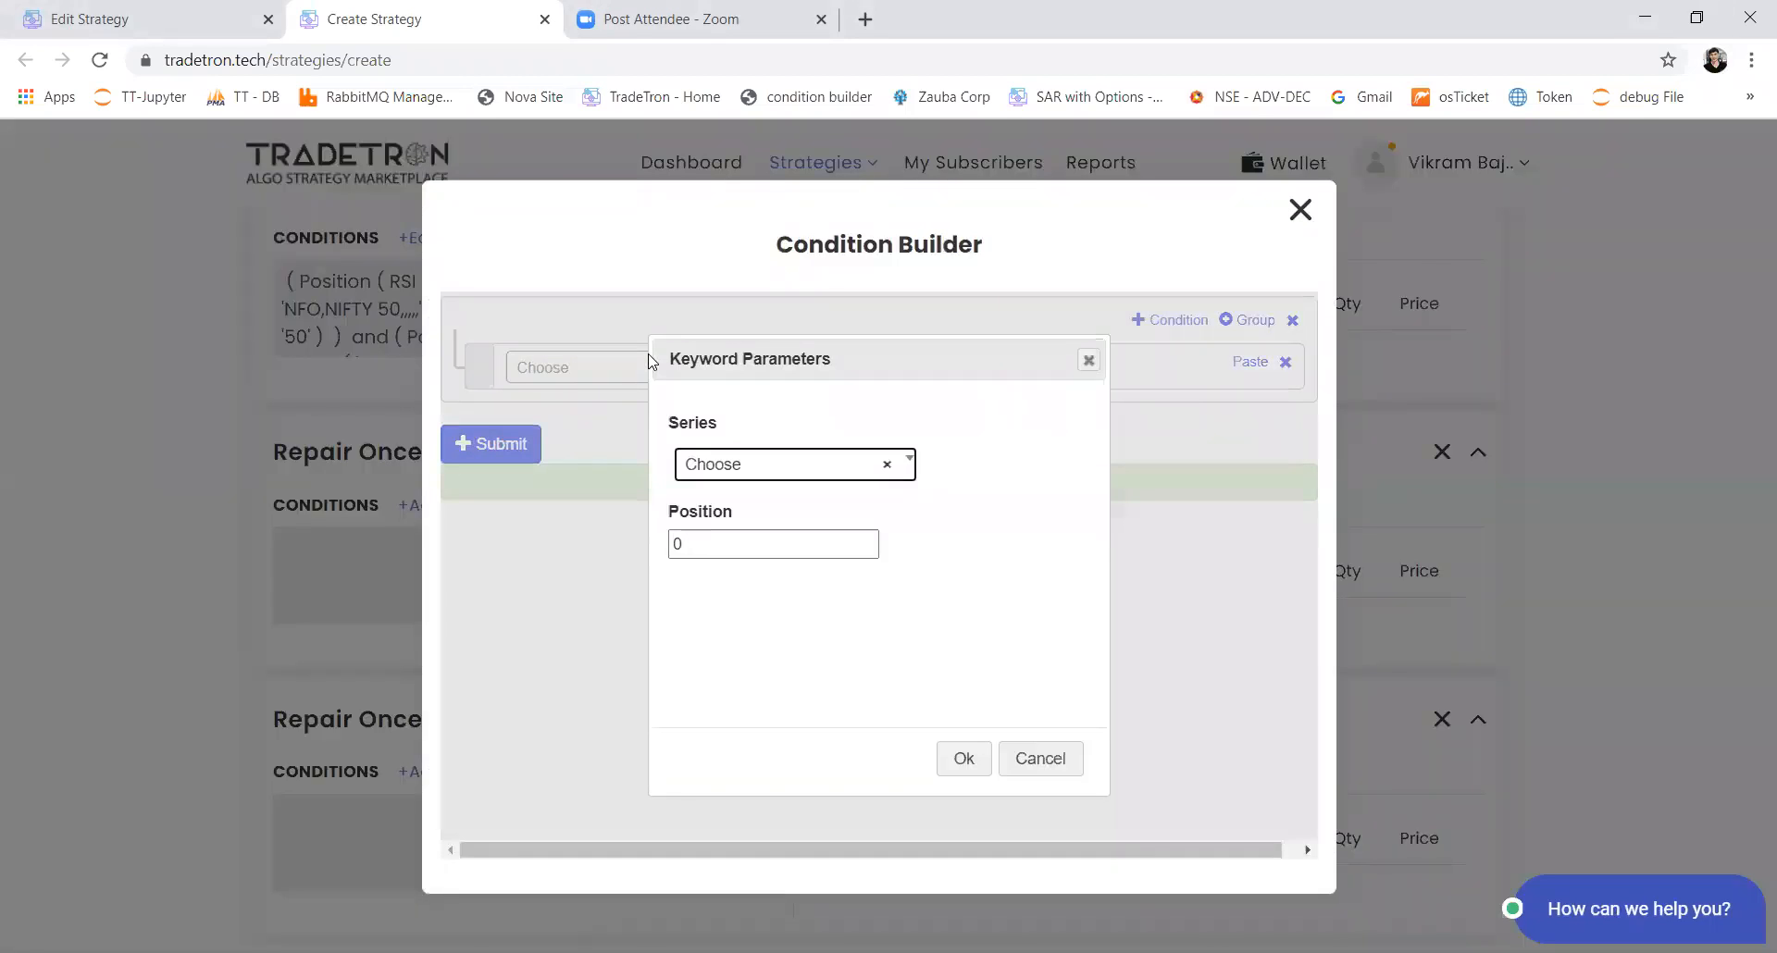
pyautogui.press('Return')
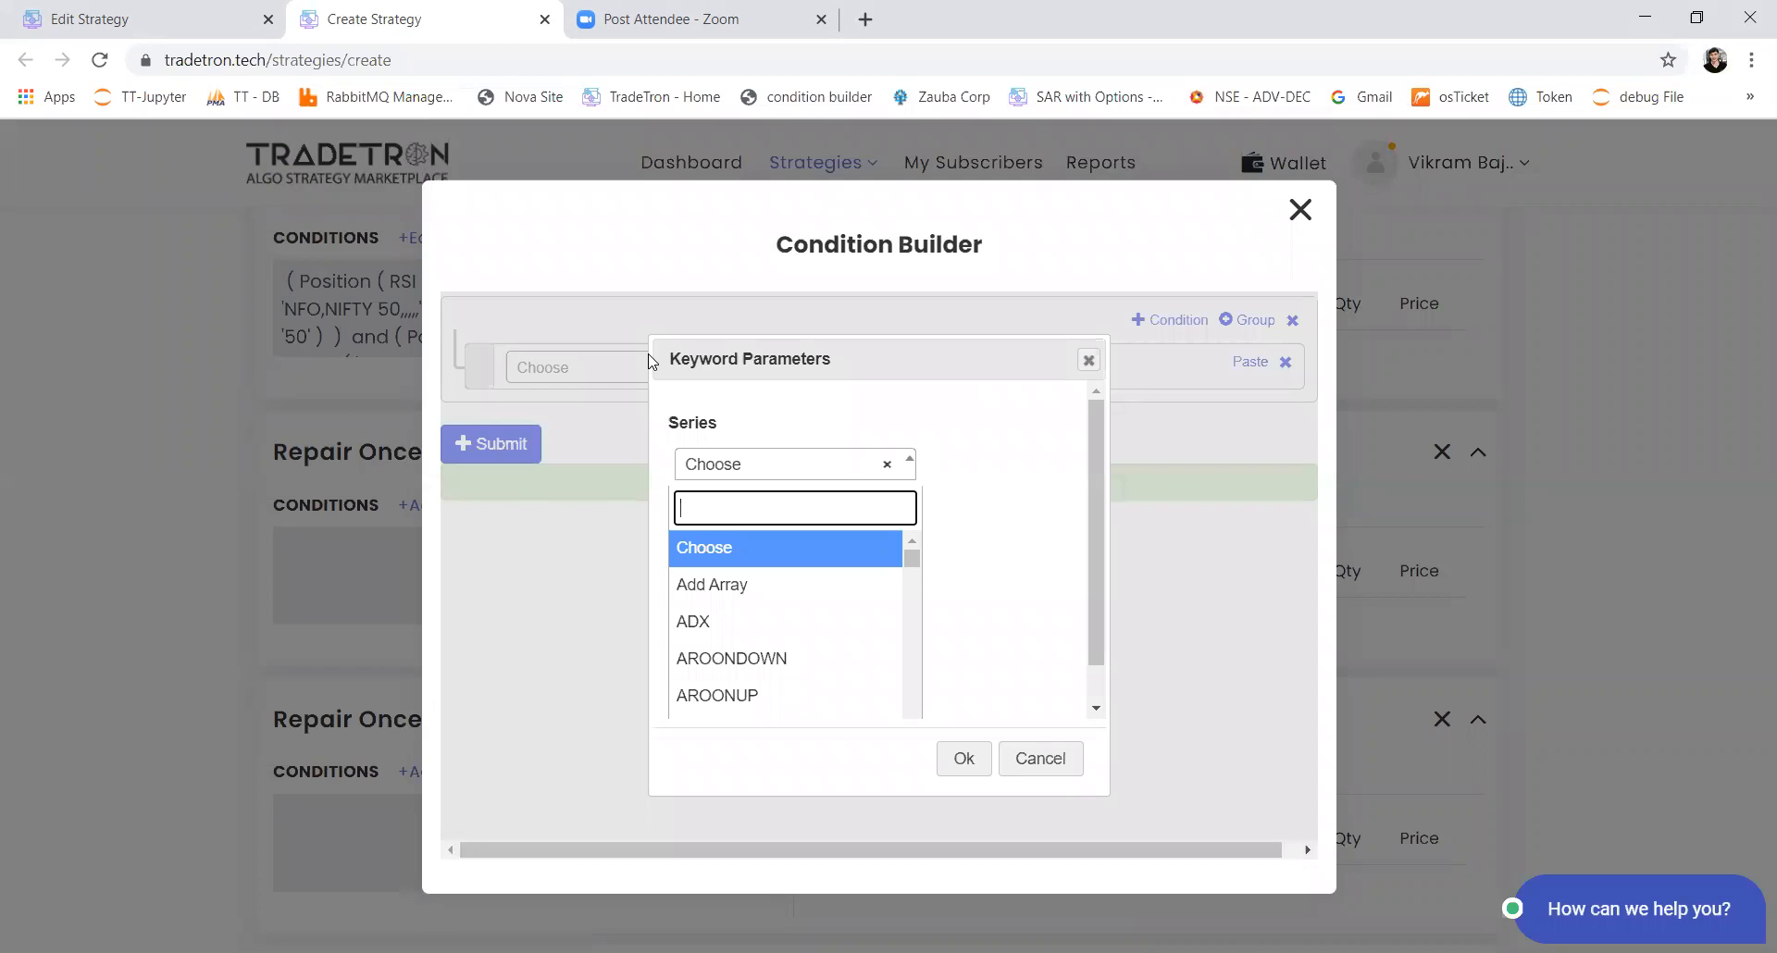
pyautogui.write('open')
pyautogui.press('Return')
pyautogui.doubleClick(685, 547)
pyautogui.click(684, 546)
pyautogui.click(949, 750)
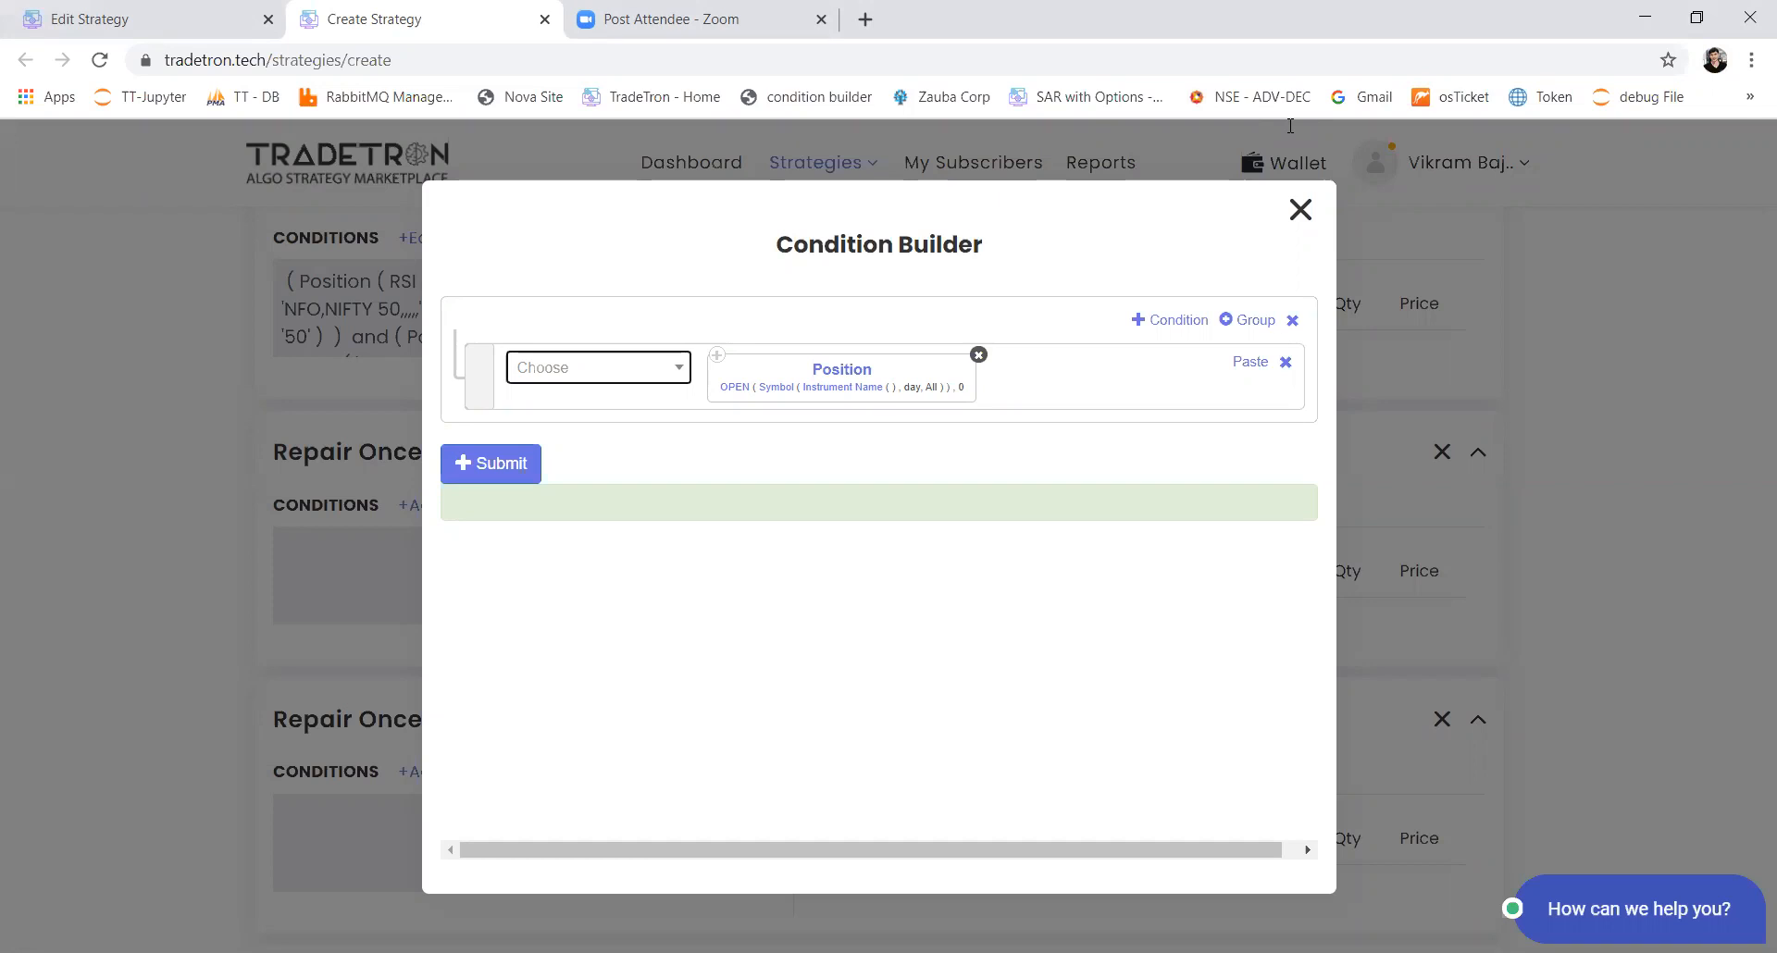
pyautogui.click(959, 60)
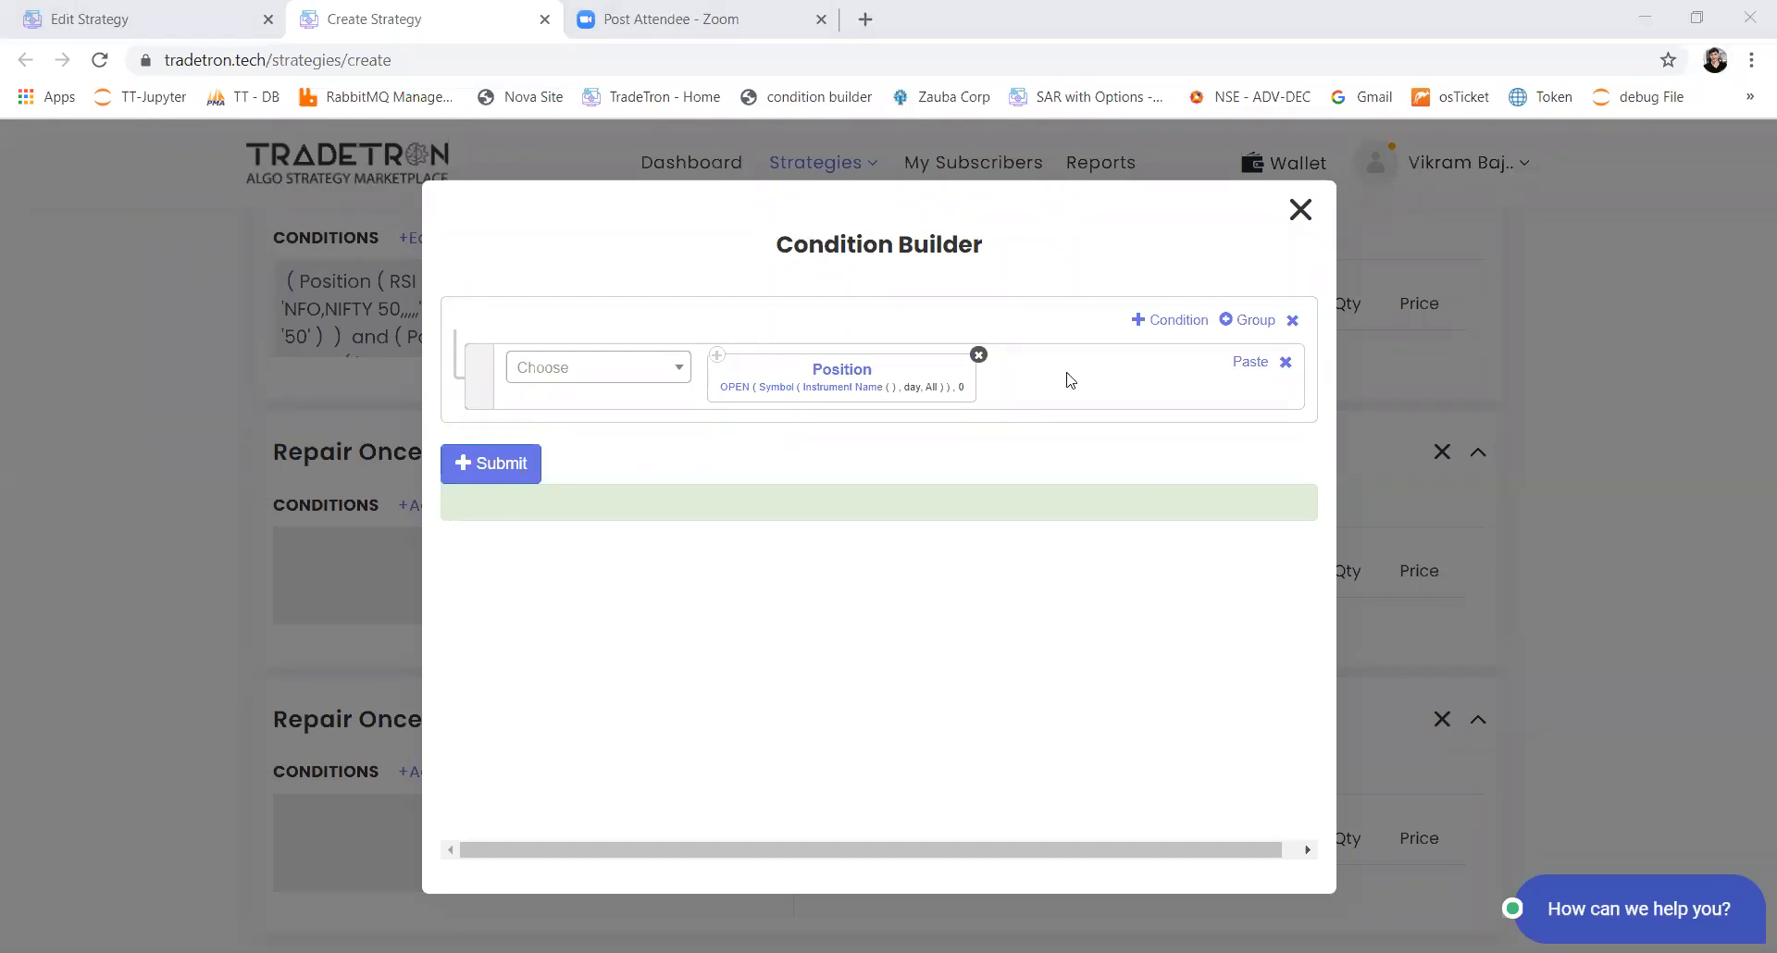
# Step: Replace the Position keyword with an ORB keyword using Close, start time 09:15 and end time 09:19
pyautogui.click(980, 356)
pyautogui.click(639, 370)
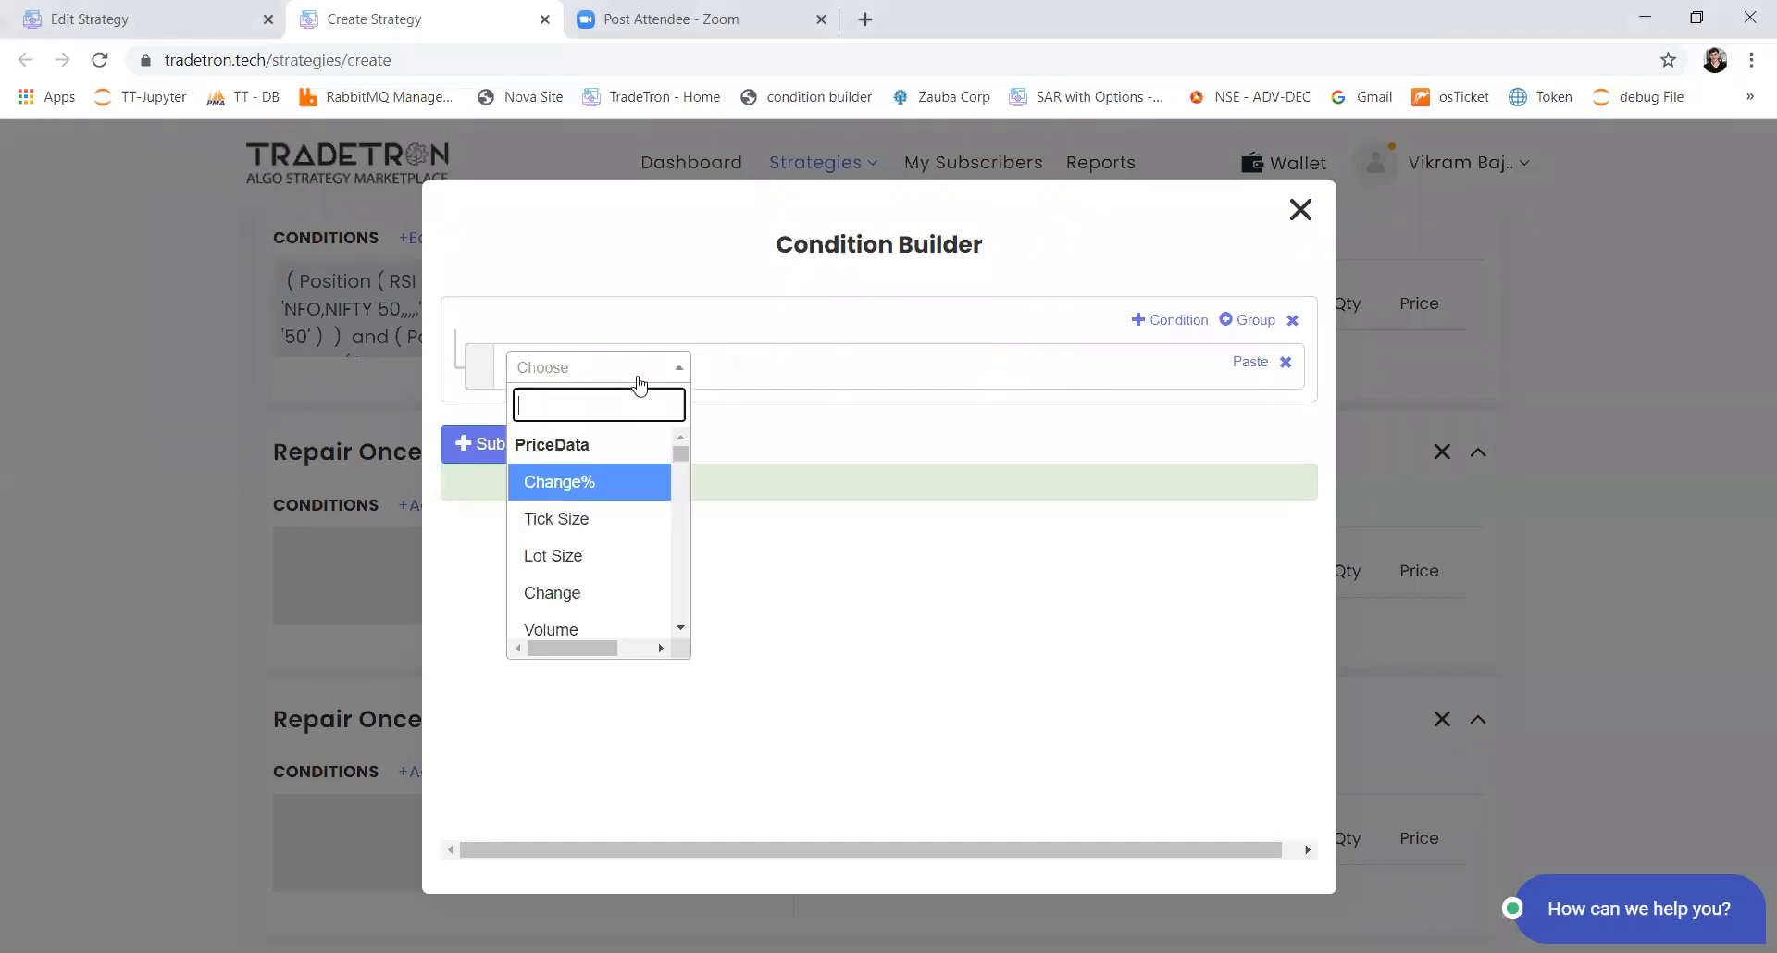
pyautogui.write('orb')
pyautogui.press('Return')
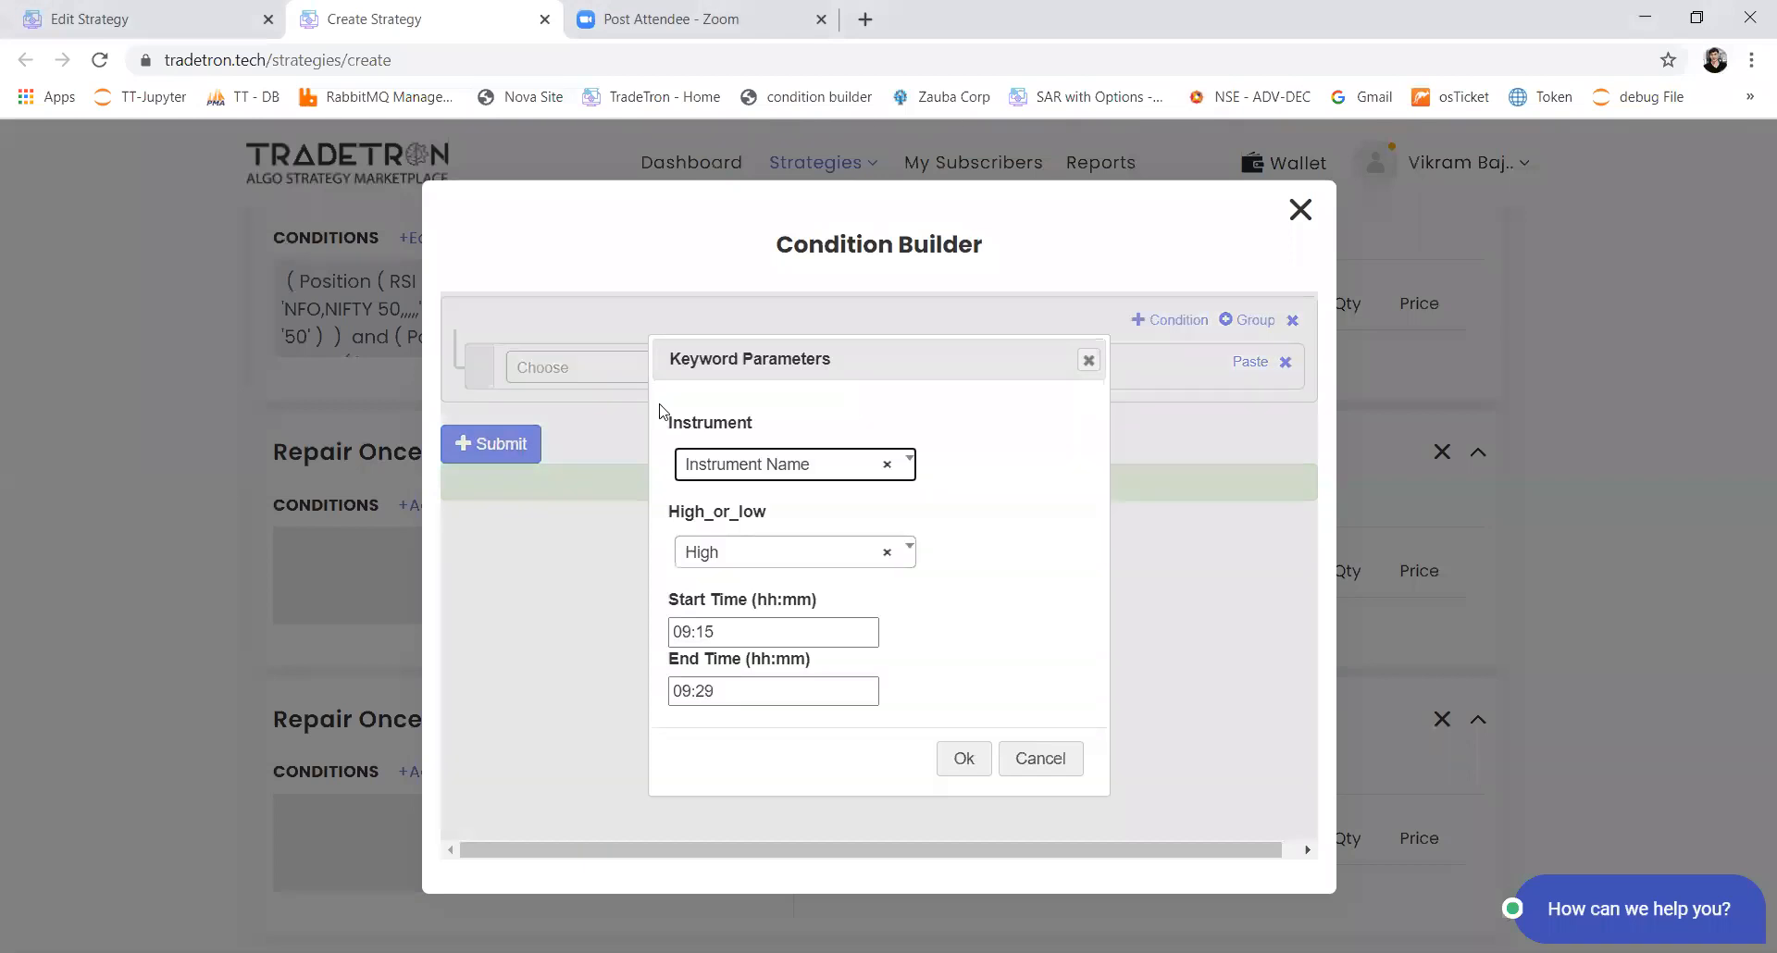
pyautogui.click(703, 689)
pyautogui.doubleClick(699, 691)
pyautogui.write('19')
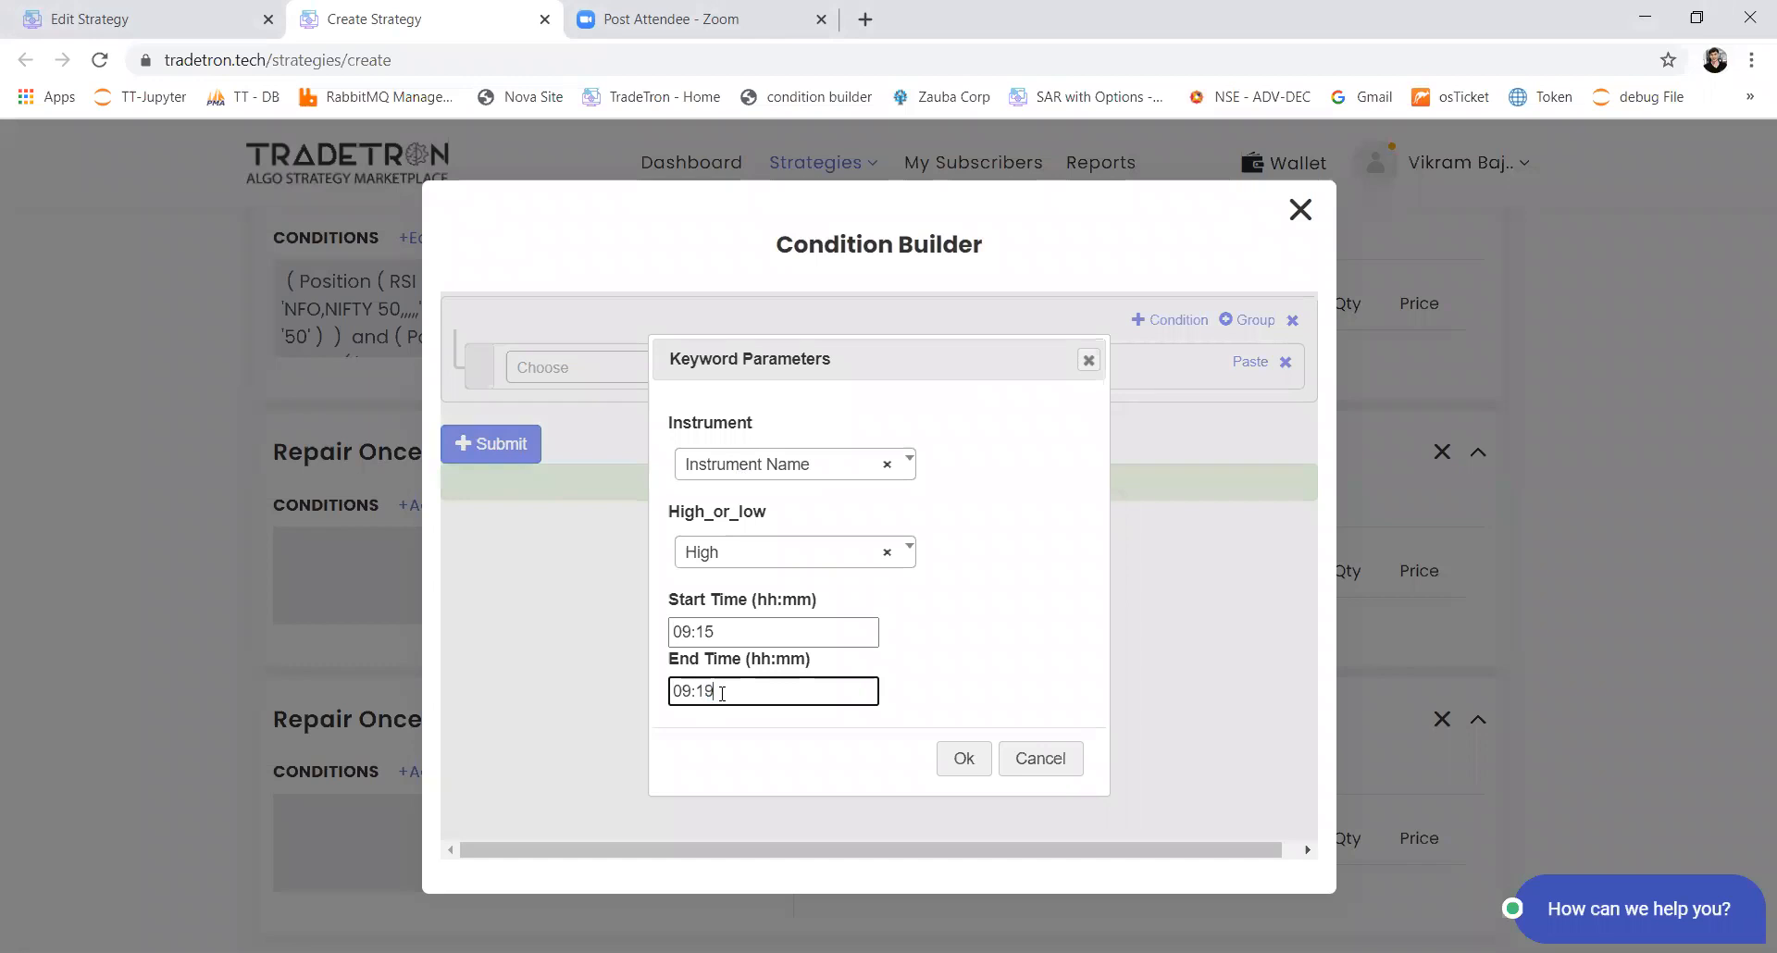
pyautogui.click(722, 554)
pyautogui.click(725, 698)
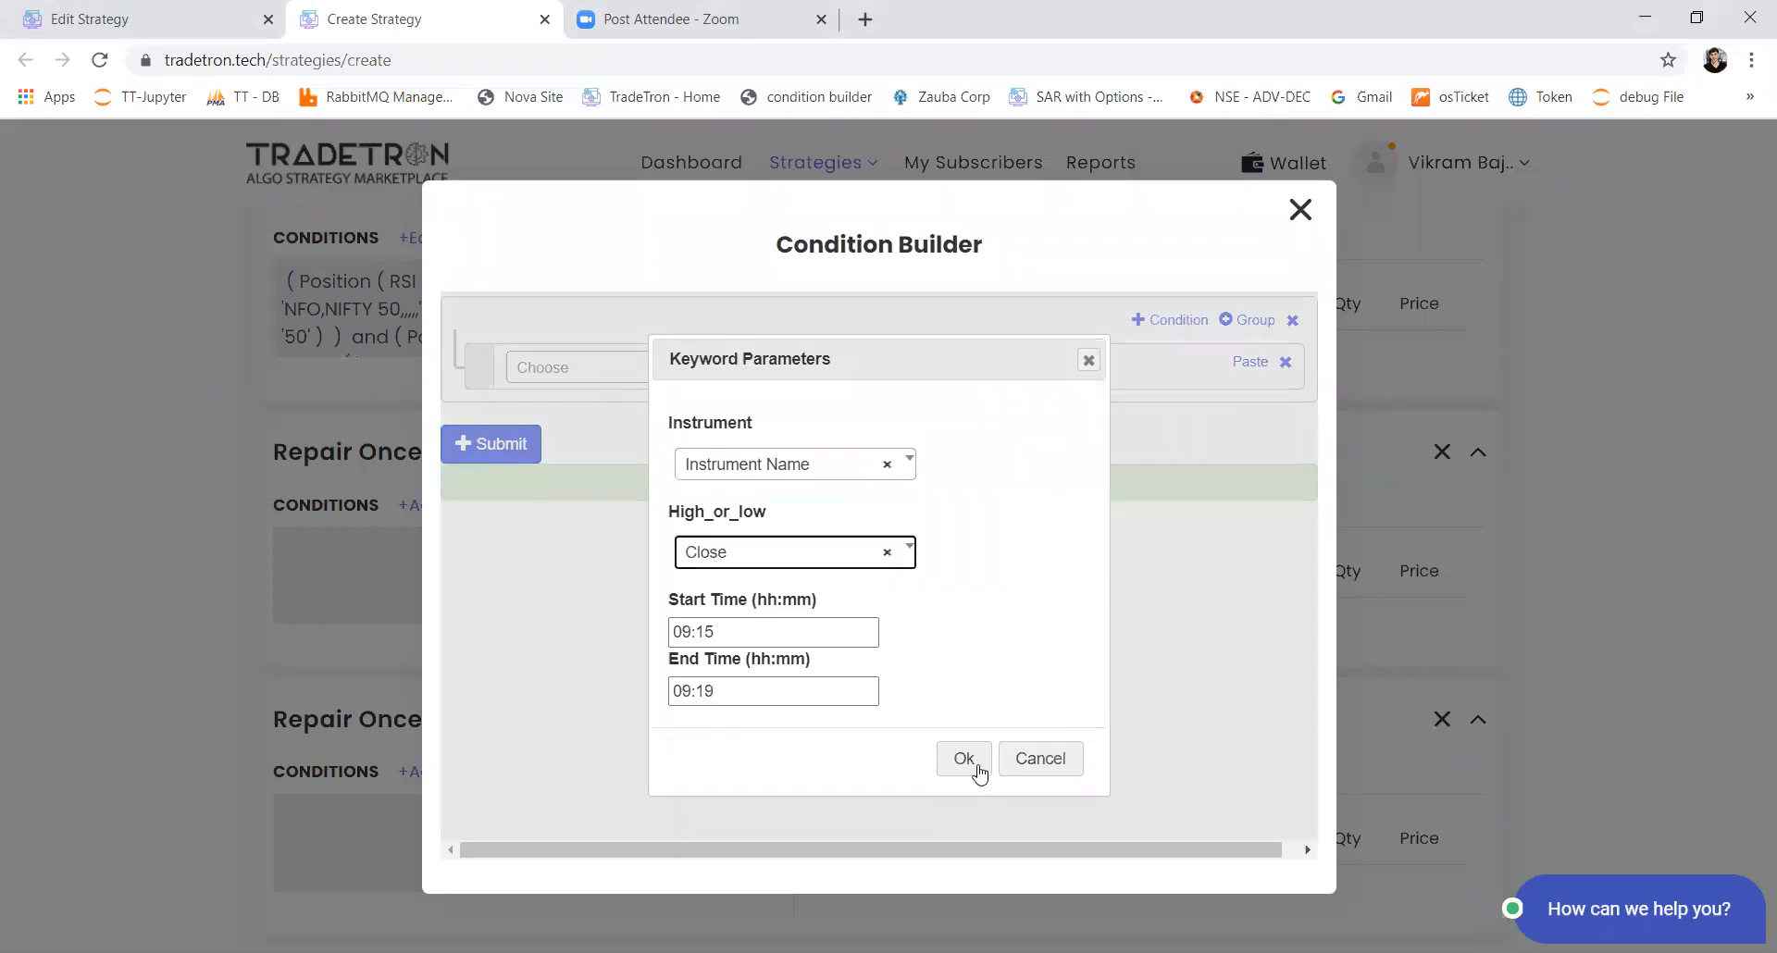
pyautogui.click(963, 759)
# Step: Add a > comparison after the ORB keyword in the condition
pyautogui.click(666, 367)
pyautogui.write('>')
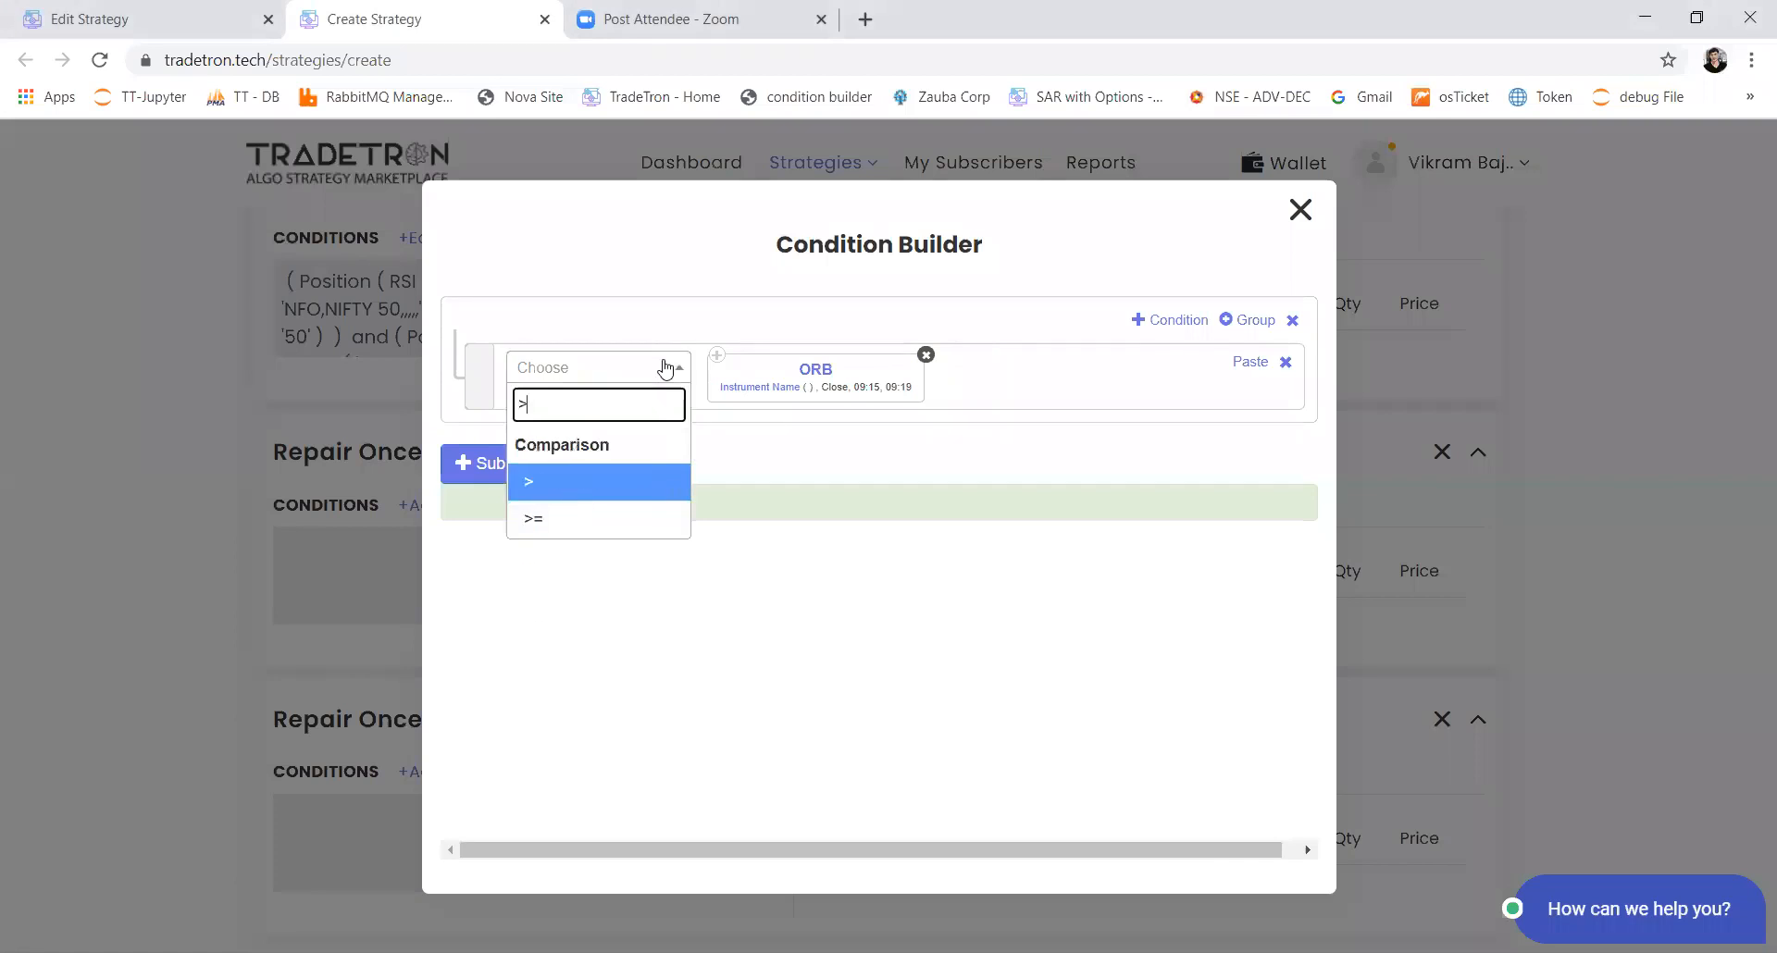
pyautogui.press('Return')
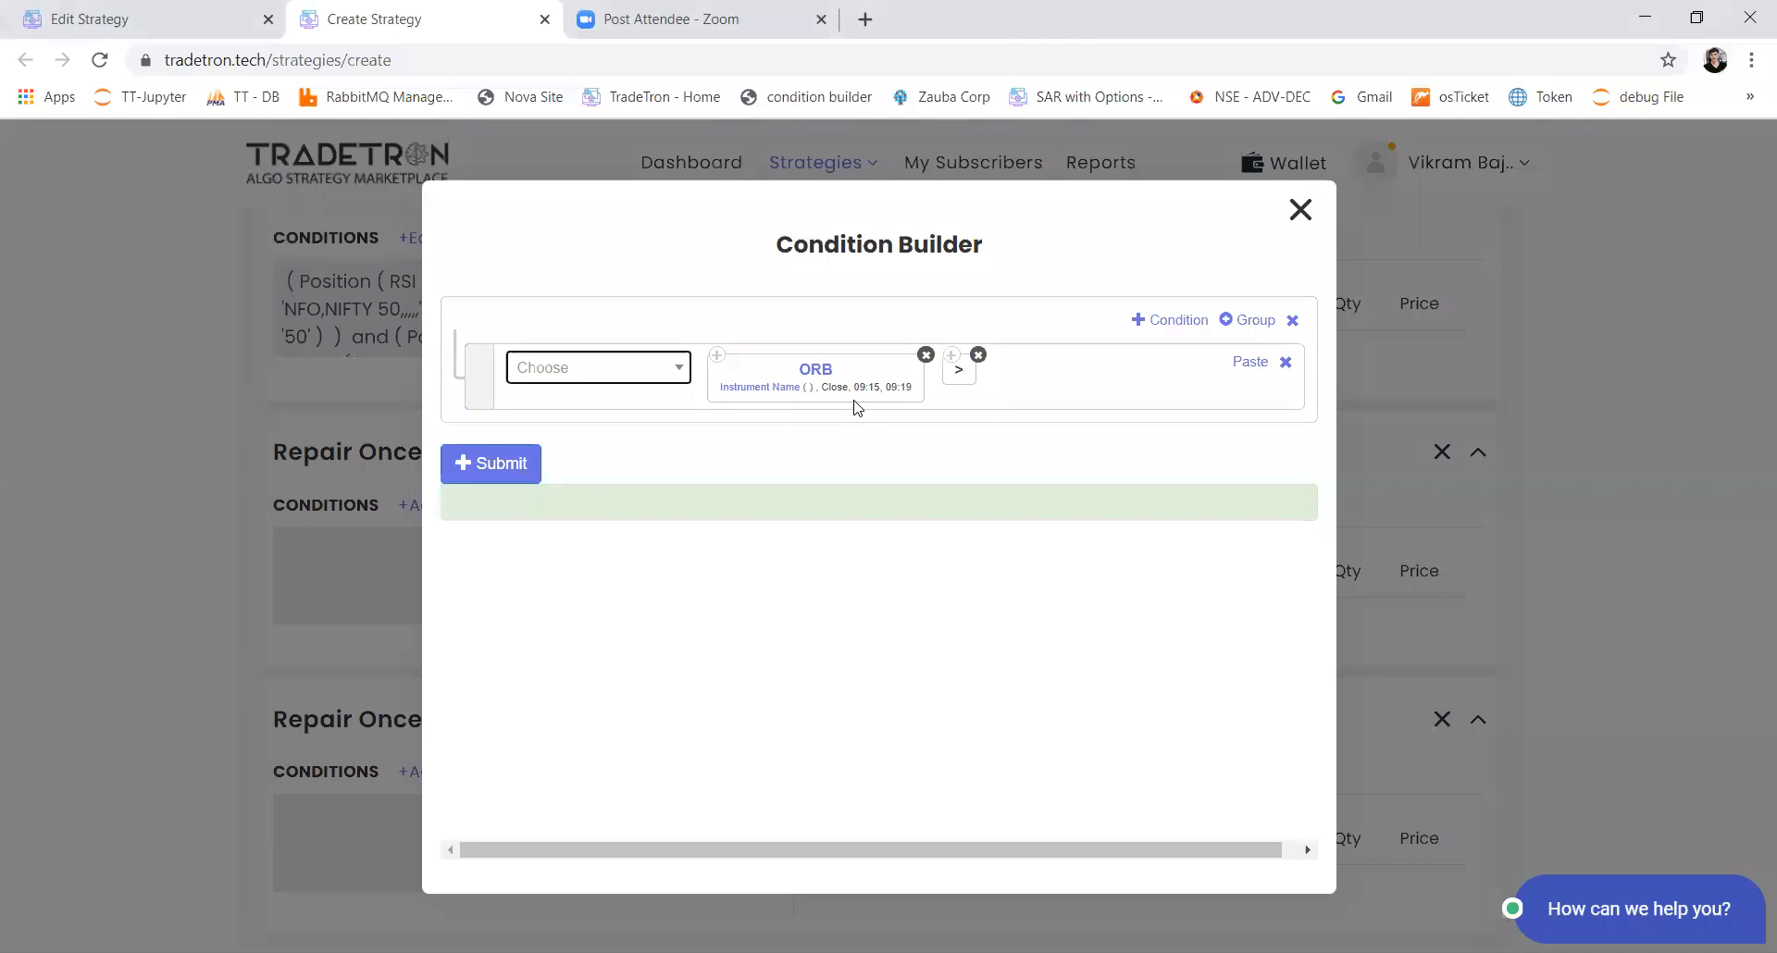
pyautogui.click(1198, 570)
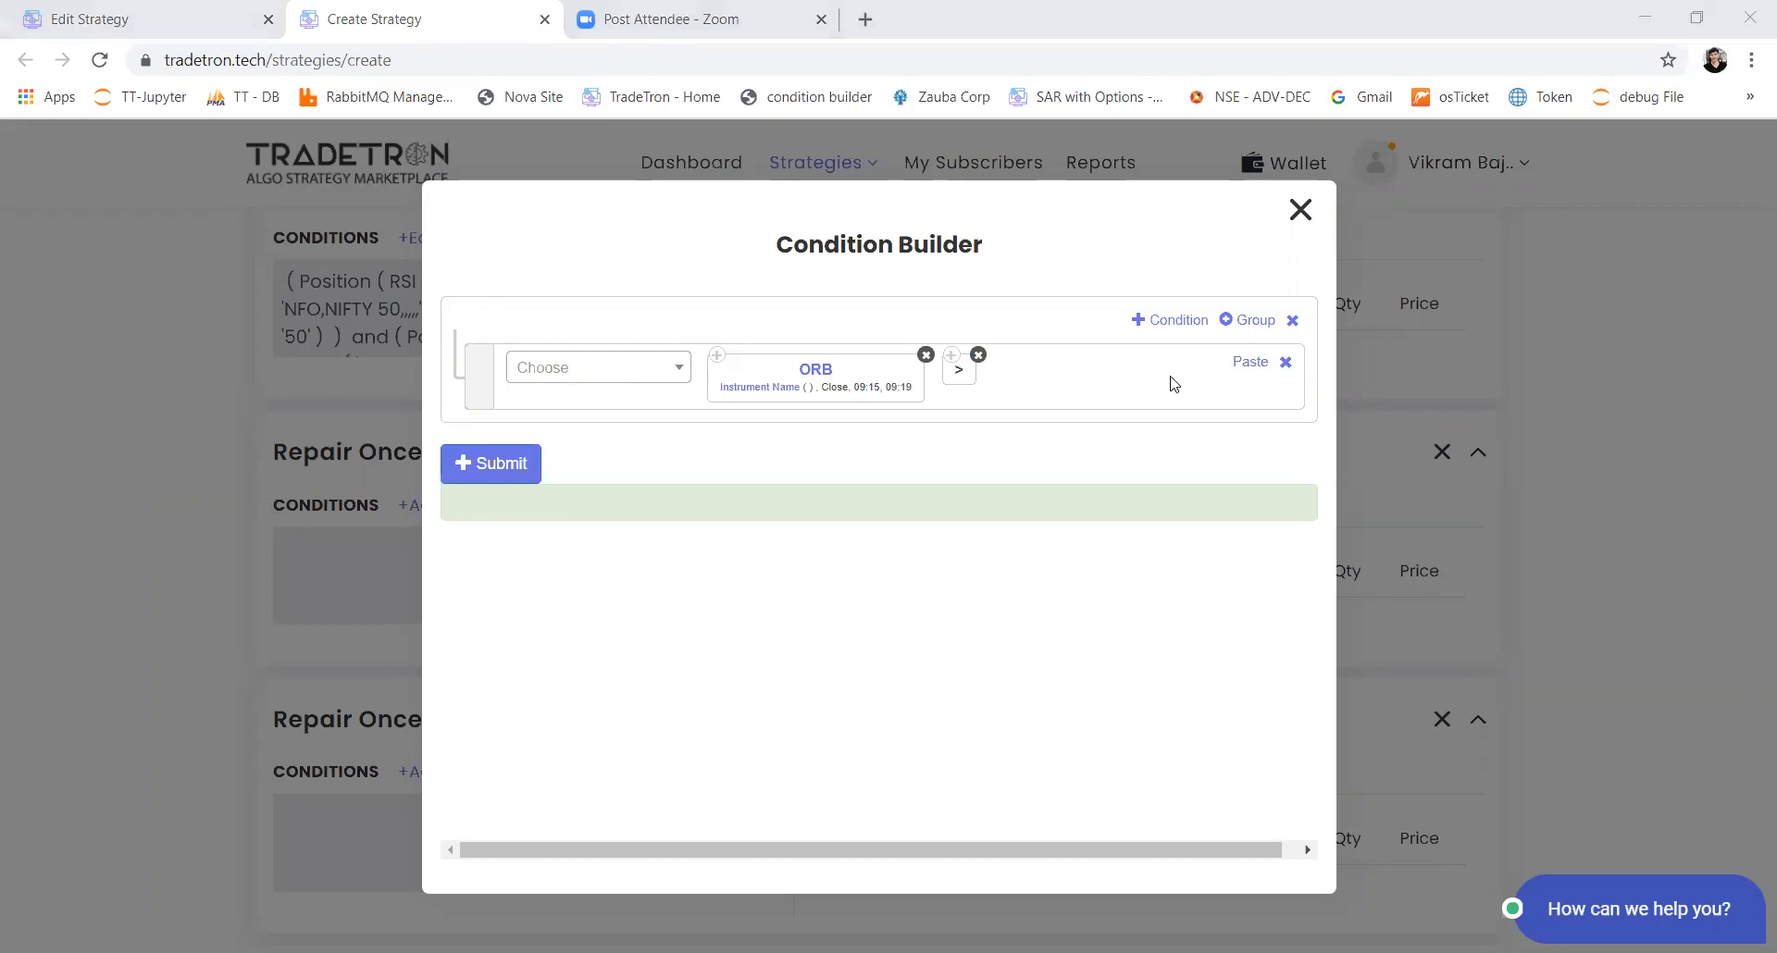
# Step: Add a second condition row with a Position keyword using the SUPERTREND series at position 0
pyautogui.click(1194, 332)
pyautogui.click(646, 449)
pyautogui.write('pos')
pyautogui.press('Return')
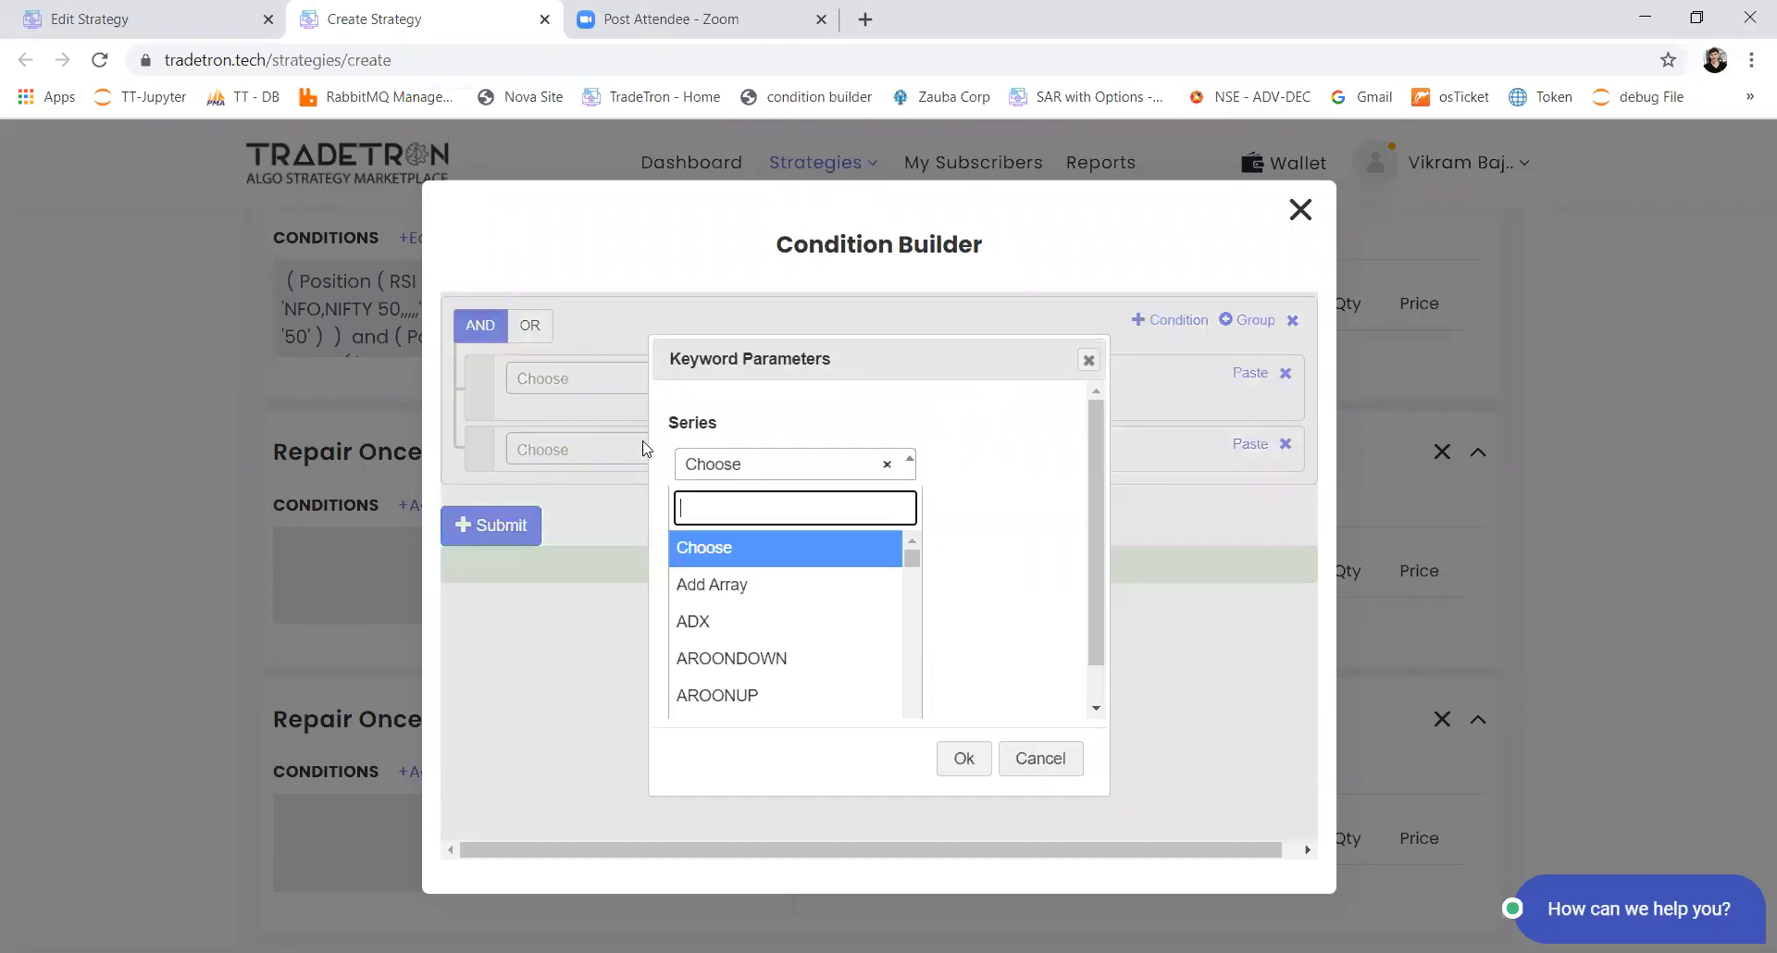
pyautogui.write('sup')
pyautogui.press('Return')
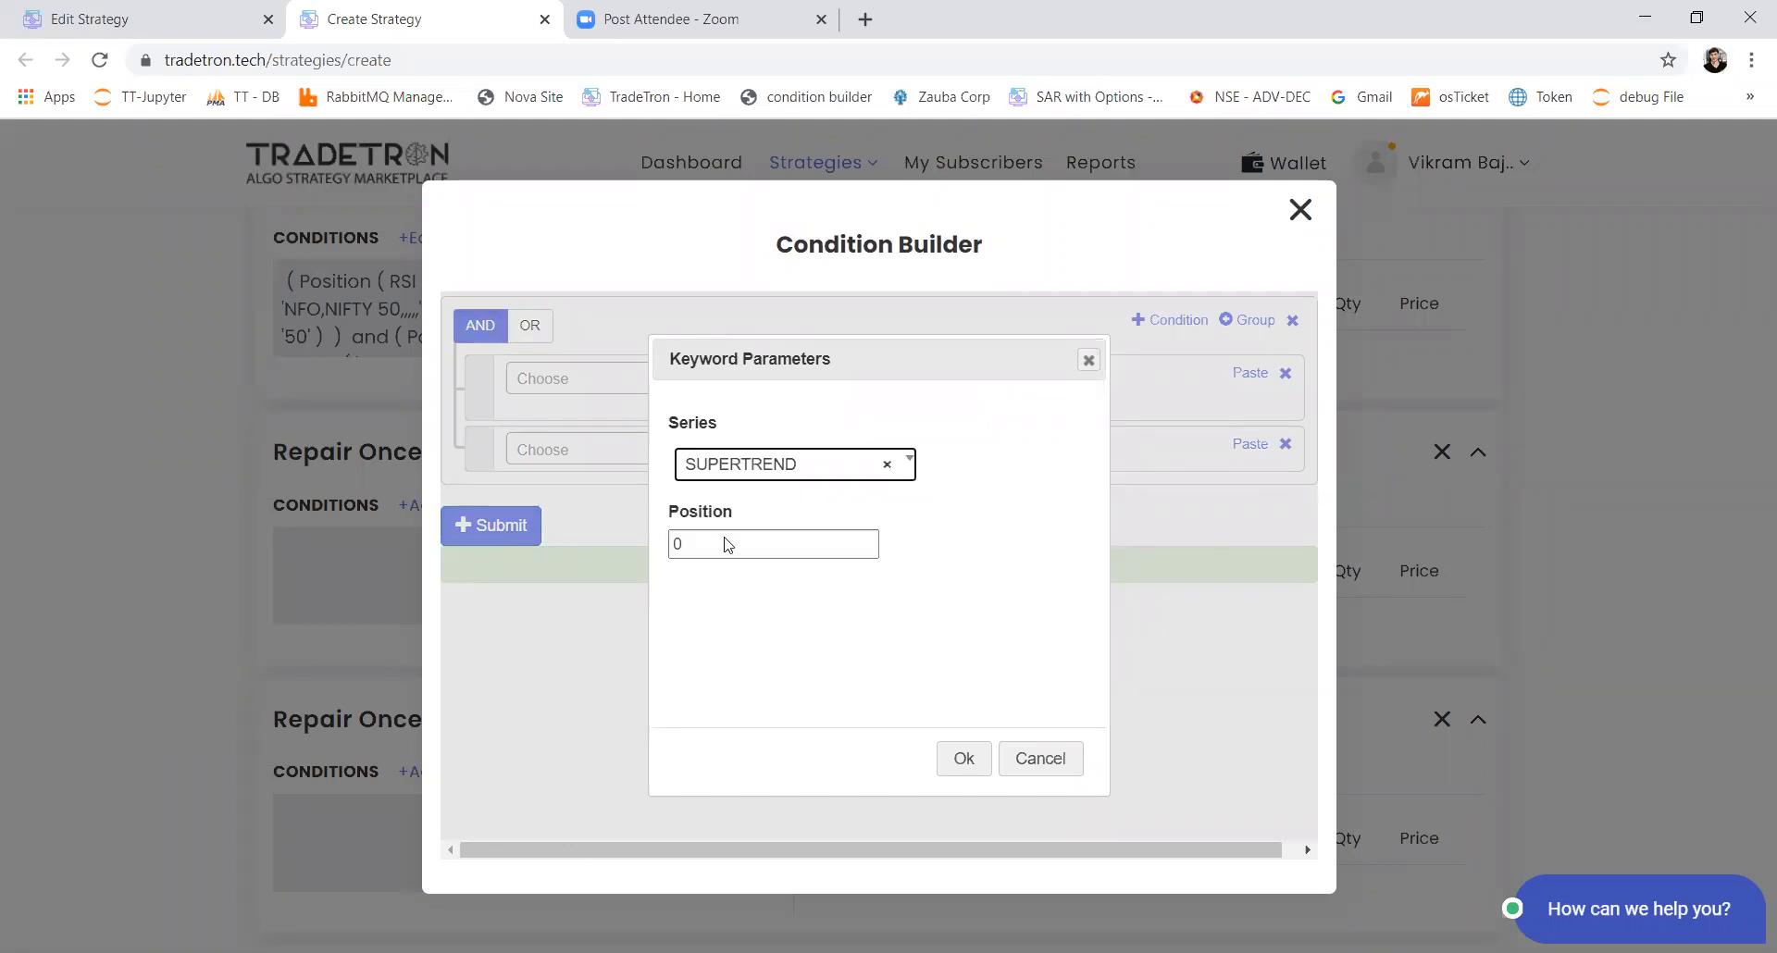
pyautogui.click(972, 768)
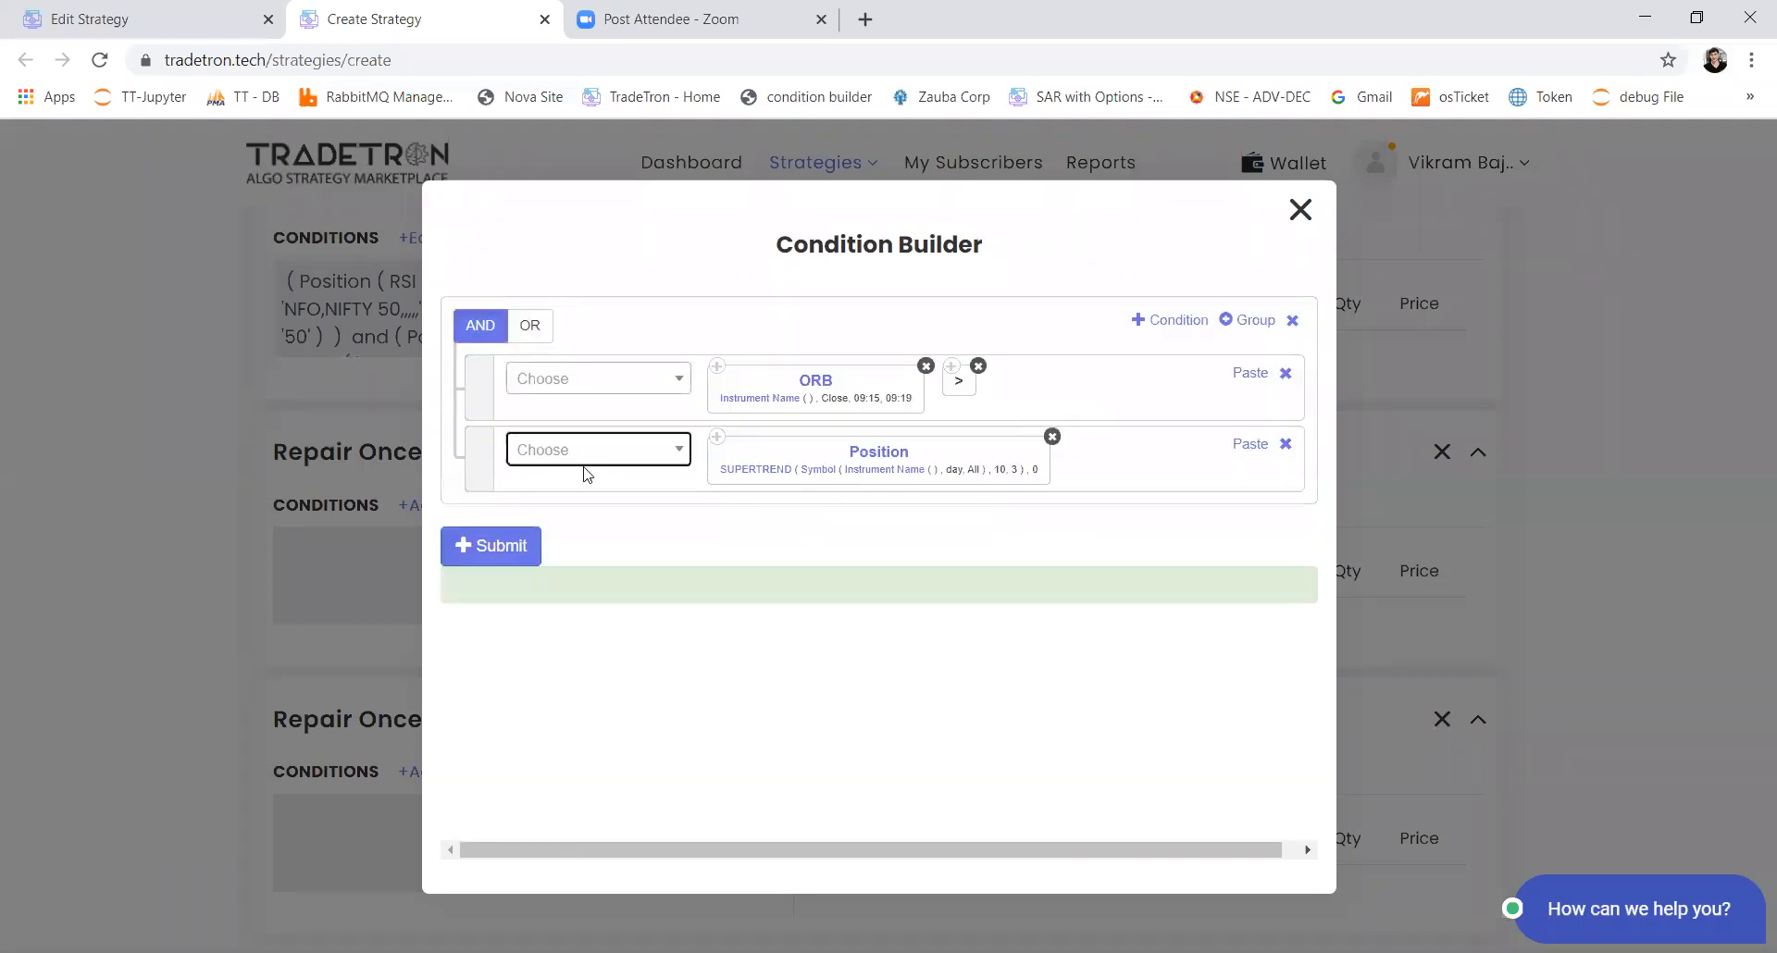
# Step: Set the SUPERTREND period to 7 and keep its multiplier at 3
pyautogui.click(736, 481)
pyautogui.doubleClick(751, 544)
pyautogui.write('7')
pyautogui.press('Tab')
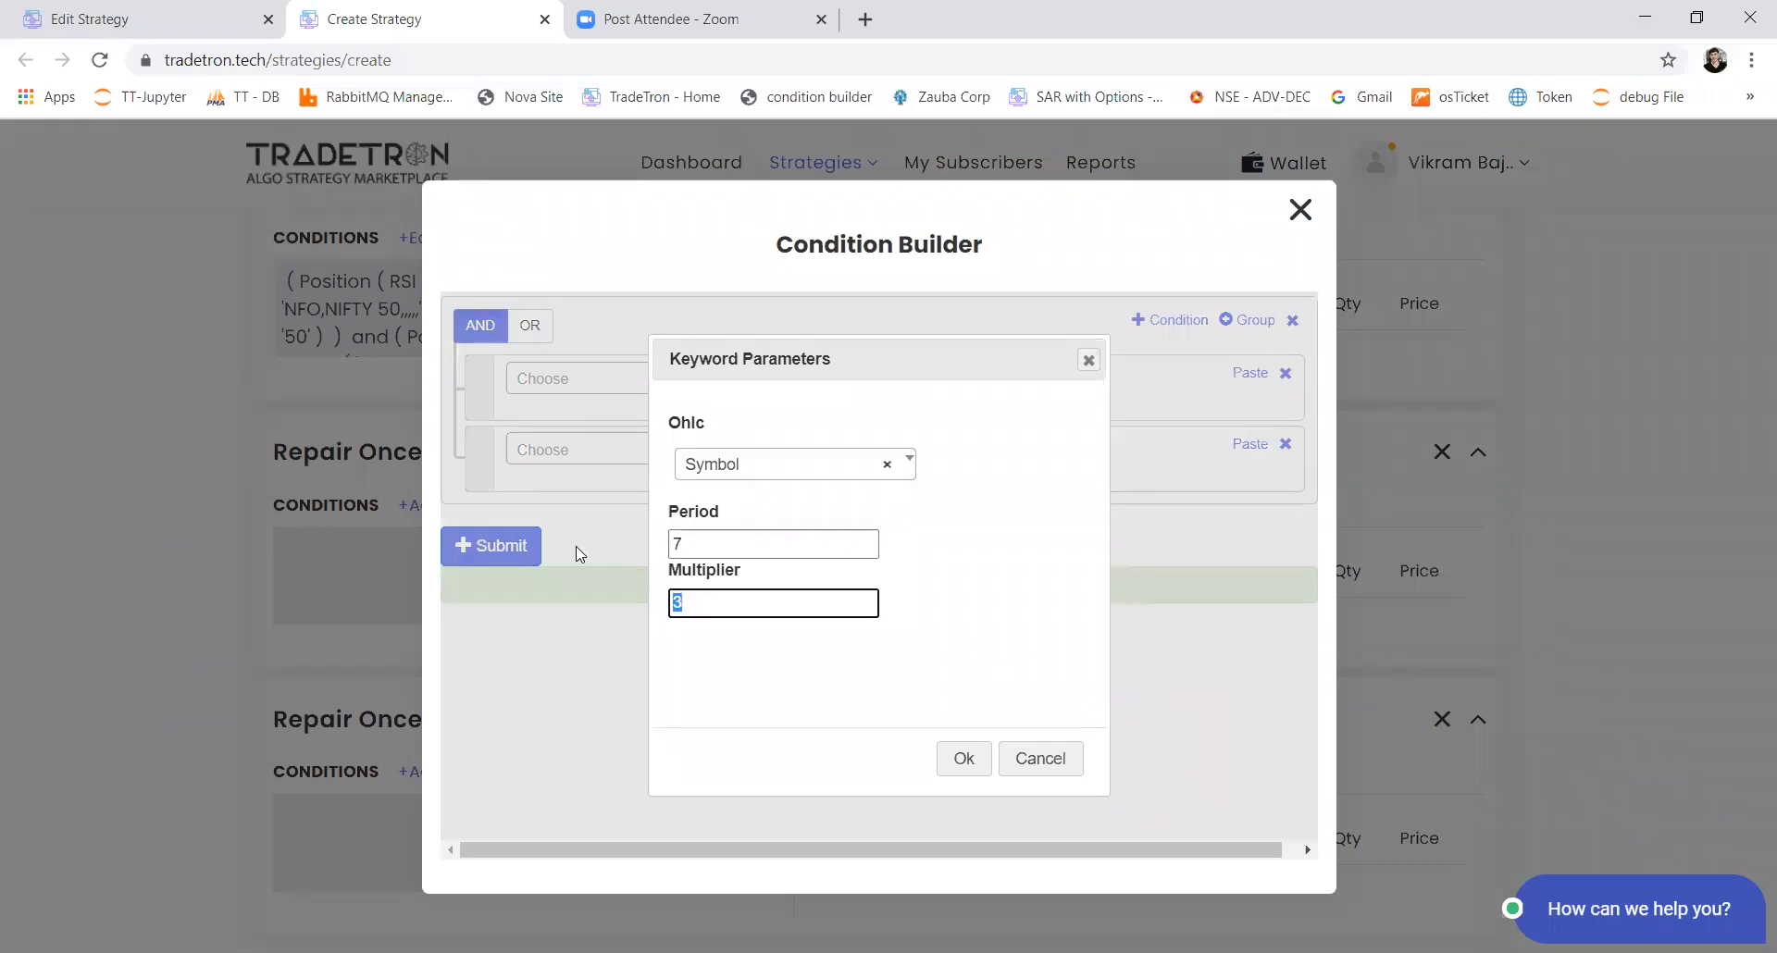
pyautogui.press('Return')
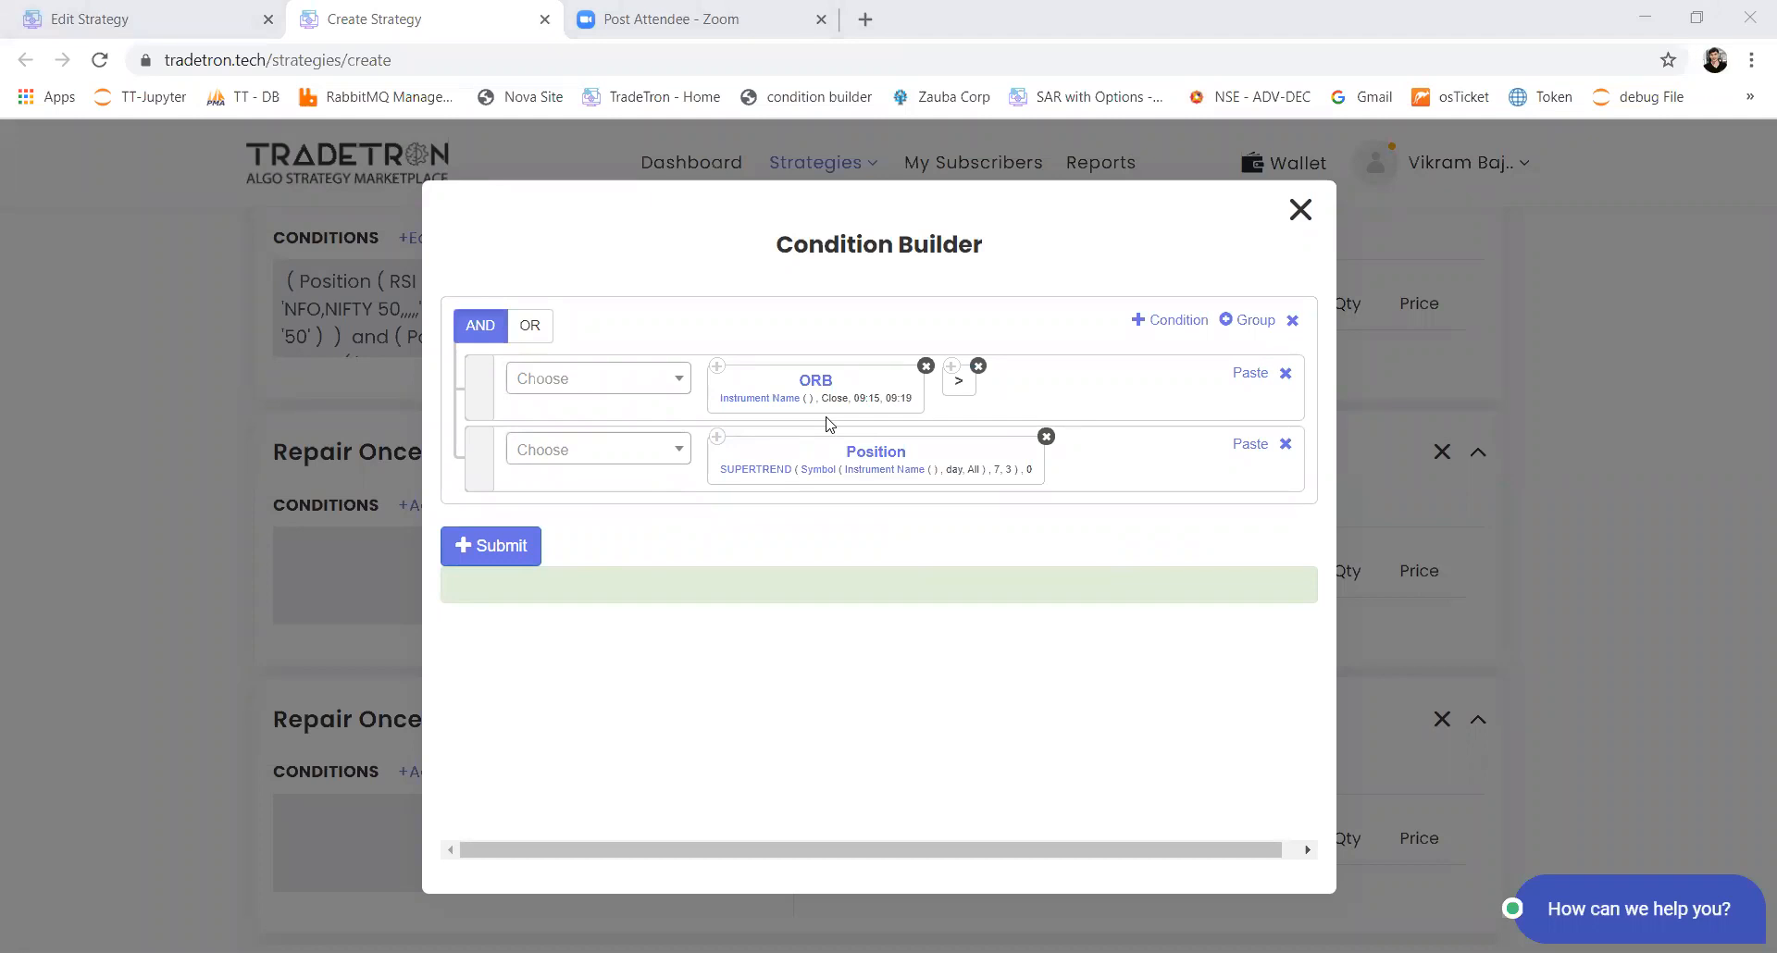
# Step: Open the keyword reference page tradetron.tech/html-view/keywords in a new browser tab
pyautogui.click(866, 19)
pyautogui.write('tradetron.tech/html-view/api')
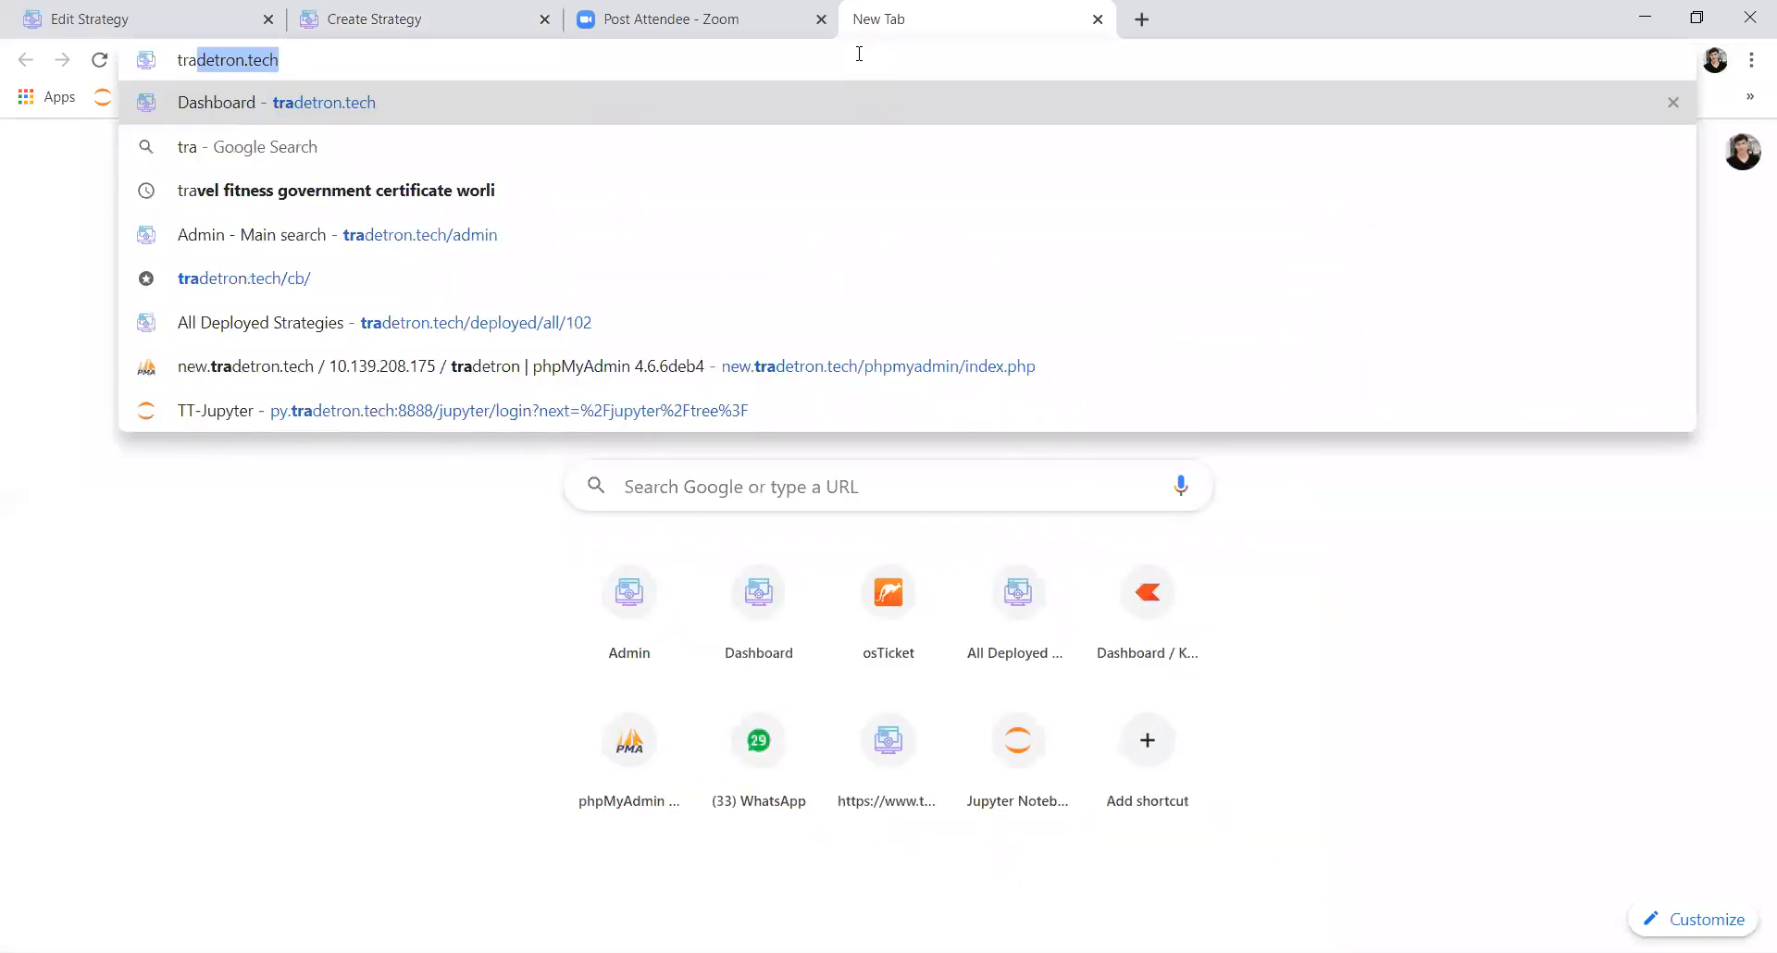
pyautogui.press('Right')
pyautogui.write('/html')
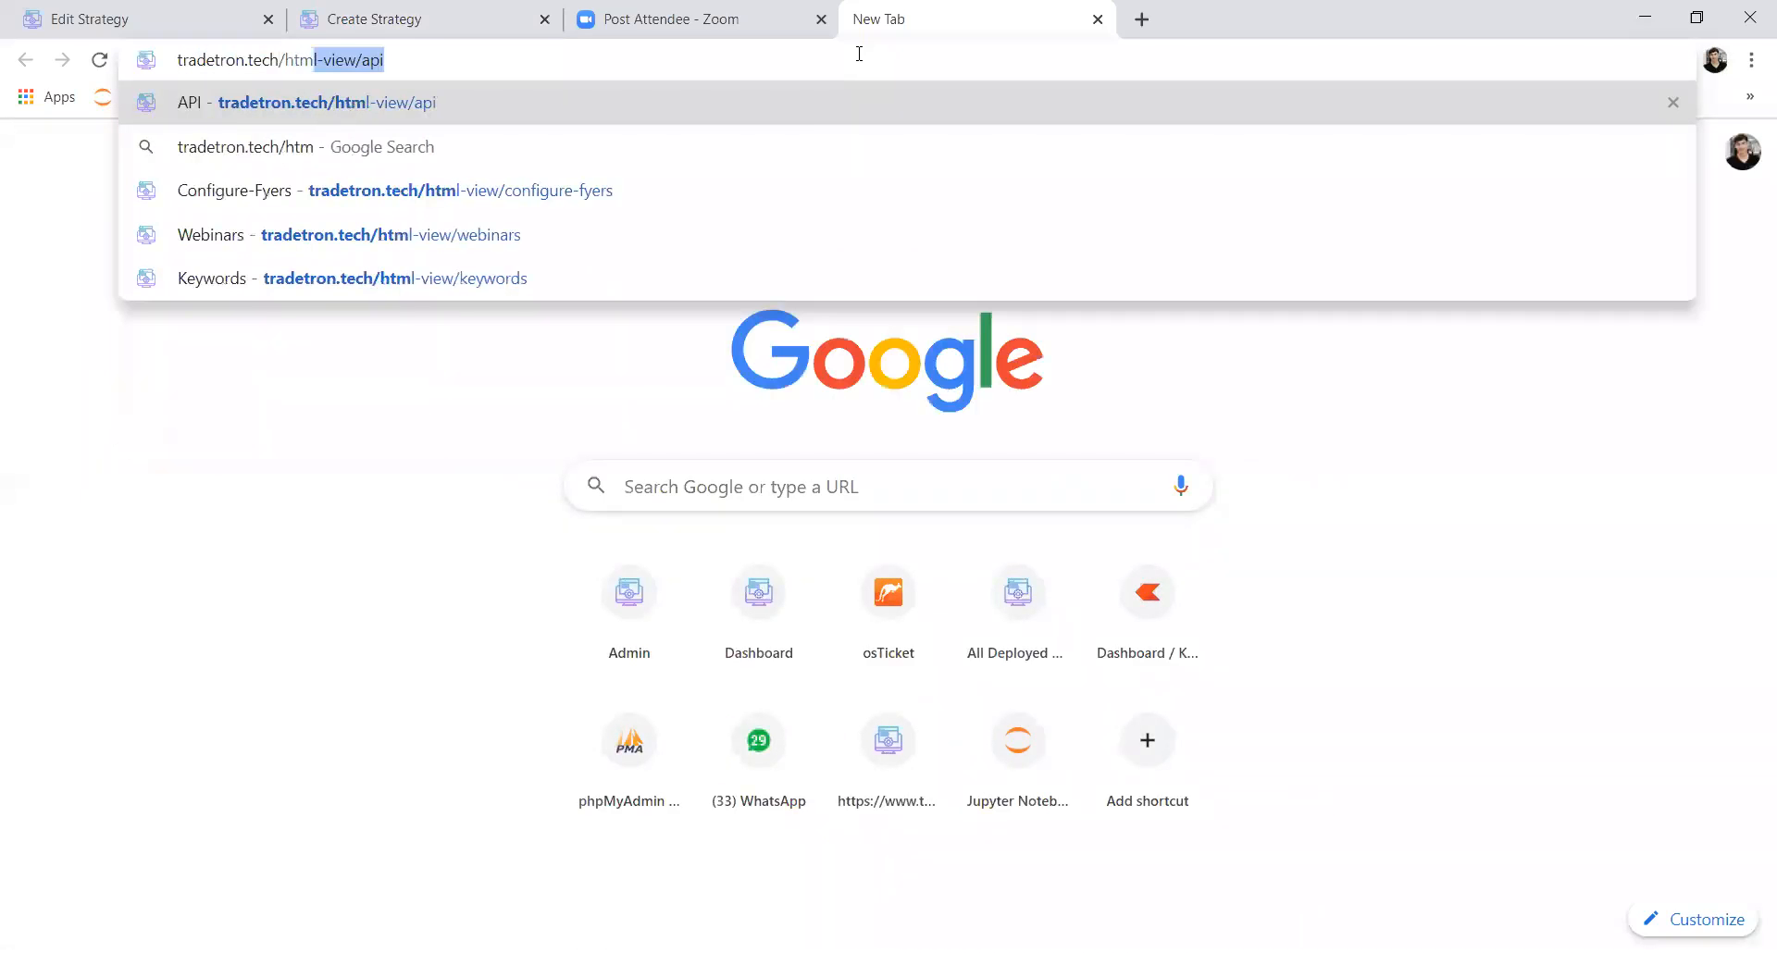
pyautogui.press('Right')
pyautogui.press('BackSpace')
pyautogui.press('BackSpace')
pyautogui.press('BackSpace')
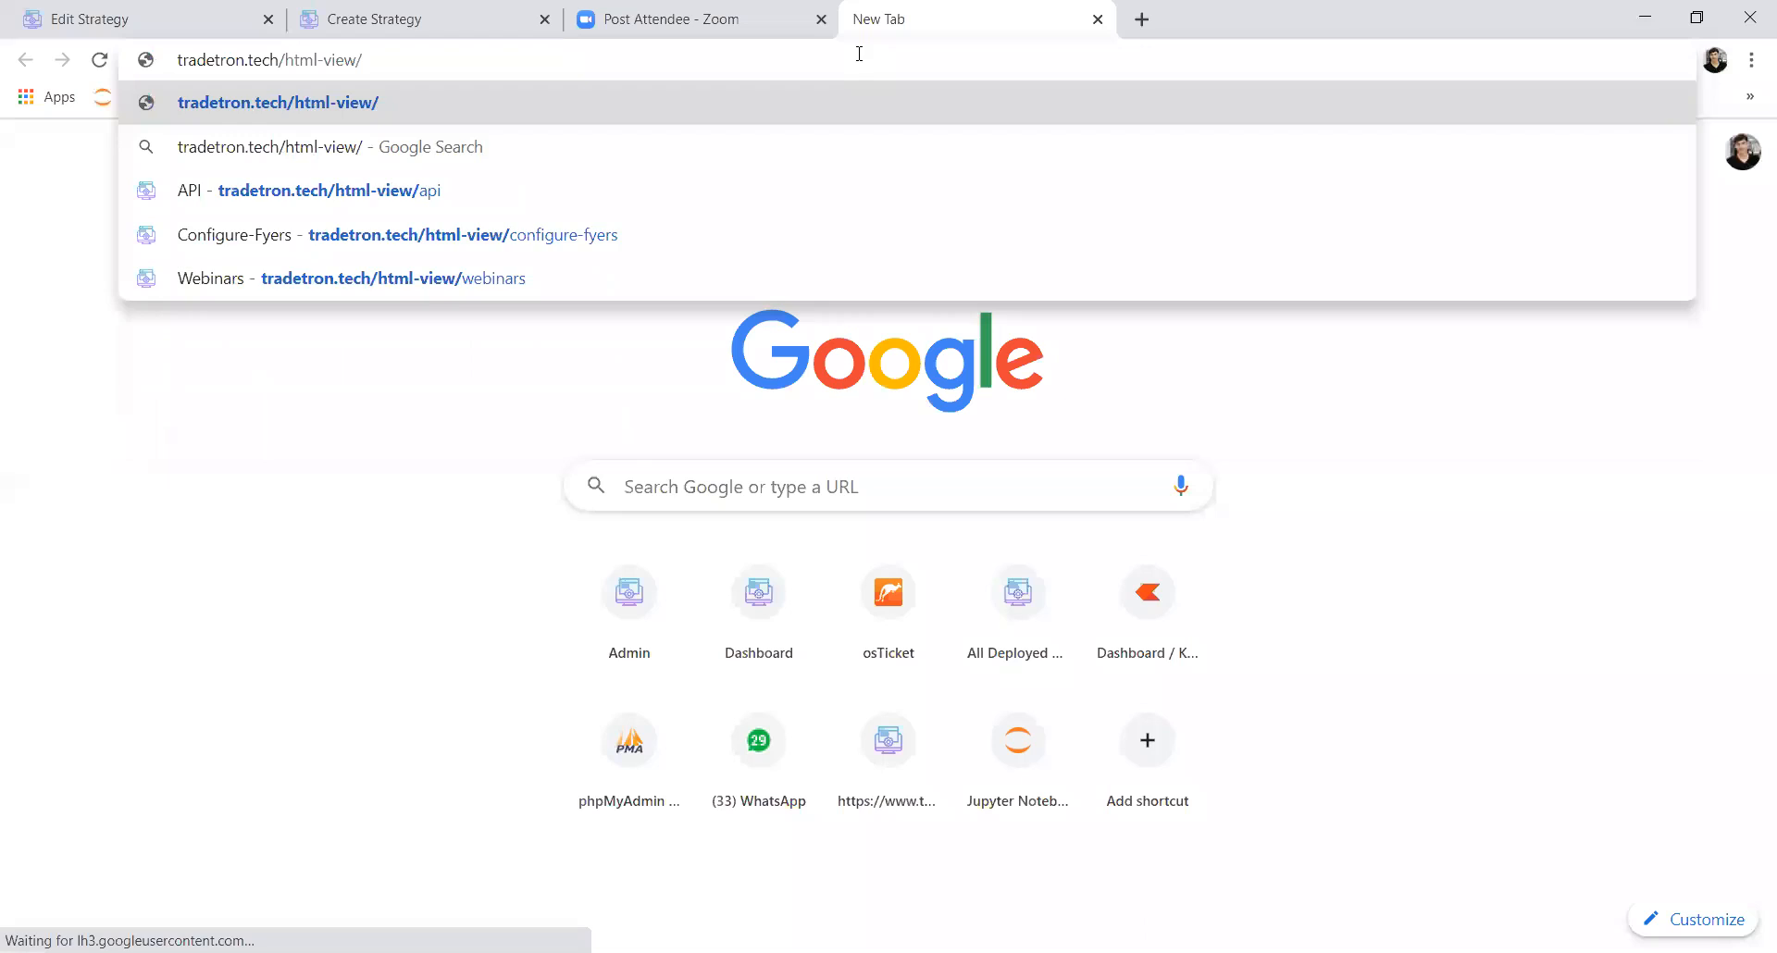
pyautogui.write('k')
pyautogui.press('Right')
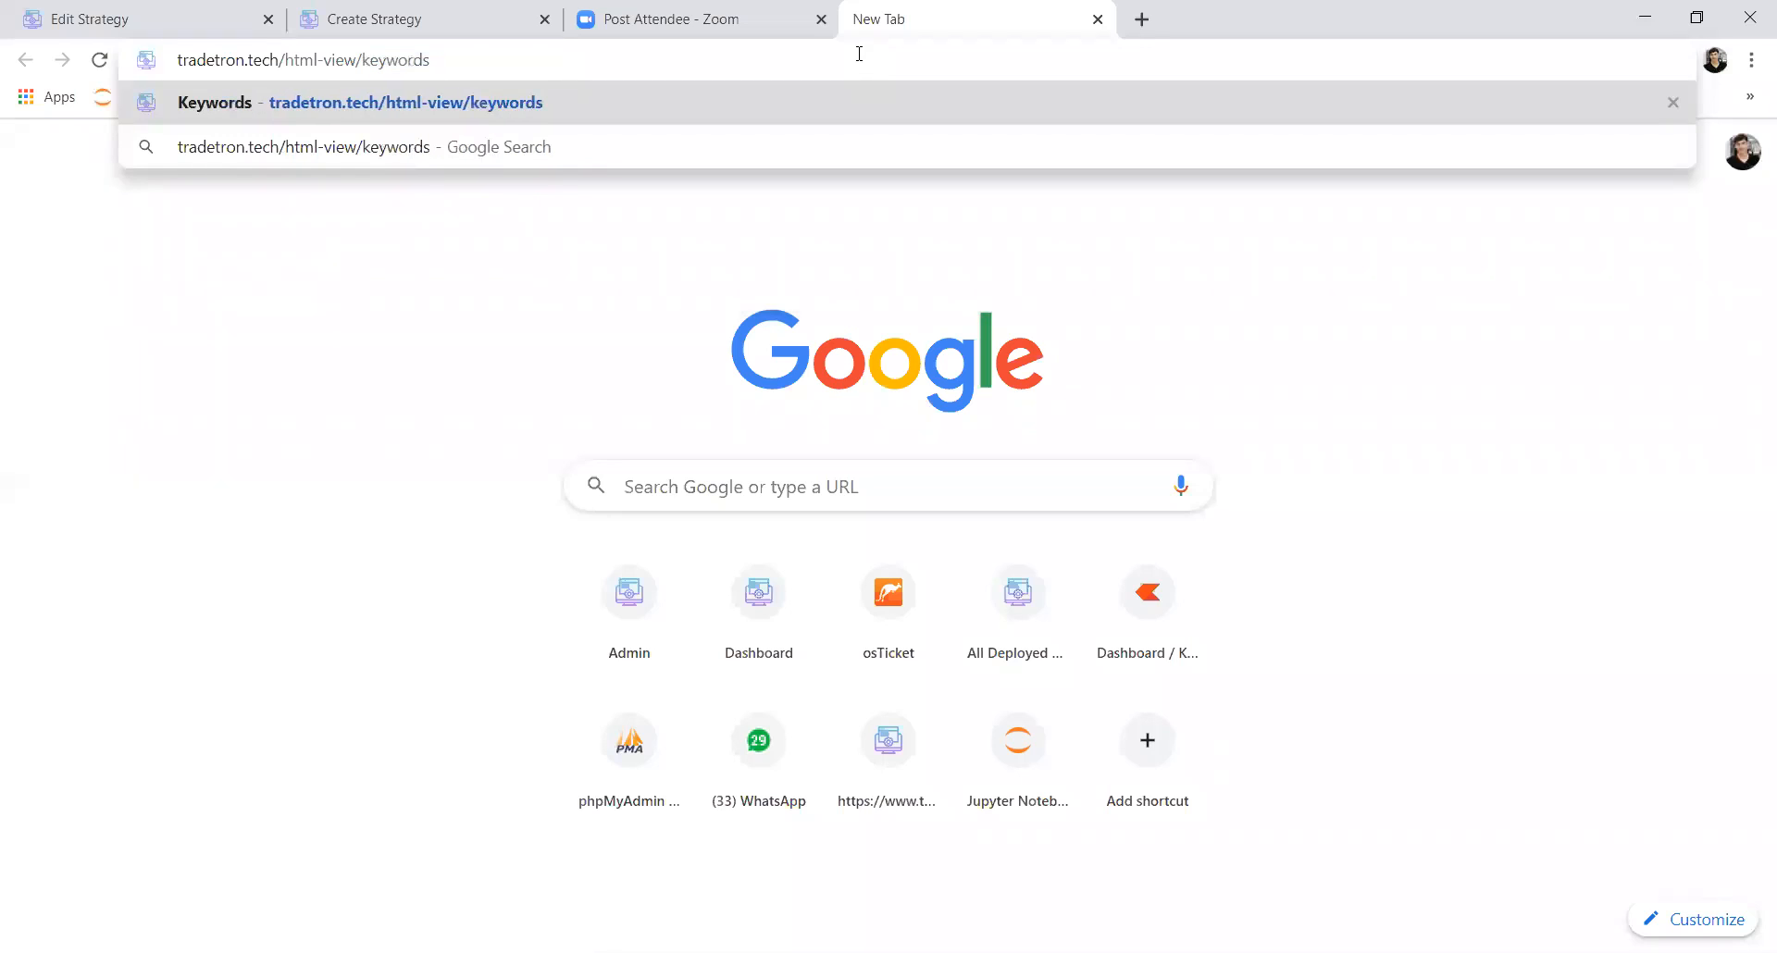
pyautogui.hotkey('ctrl', 'a')
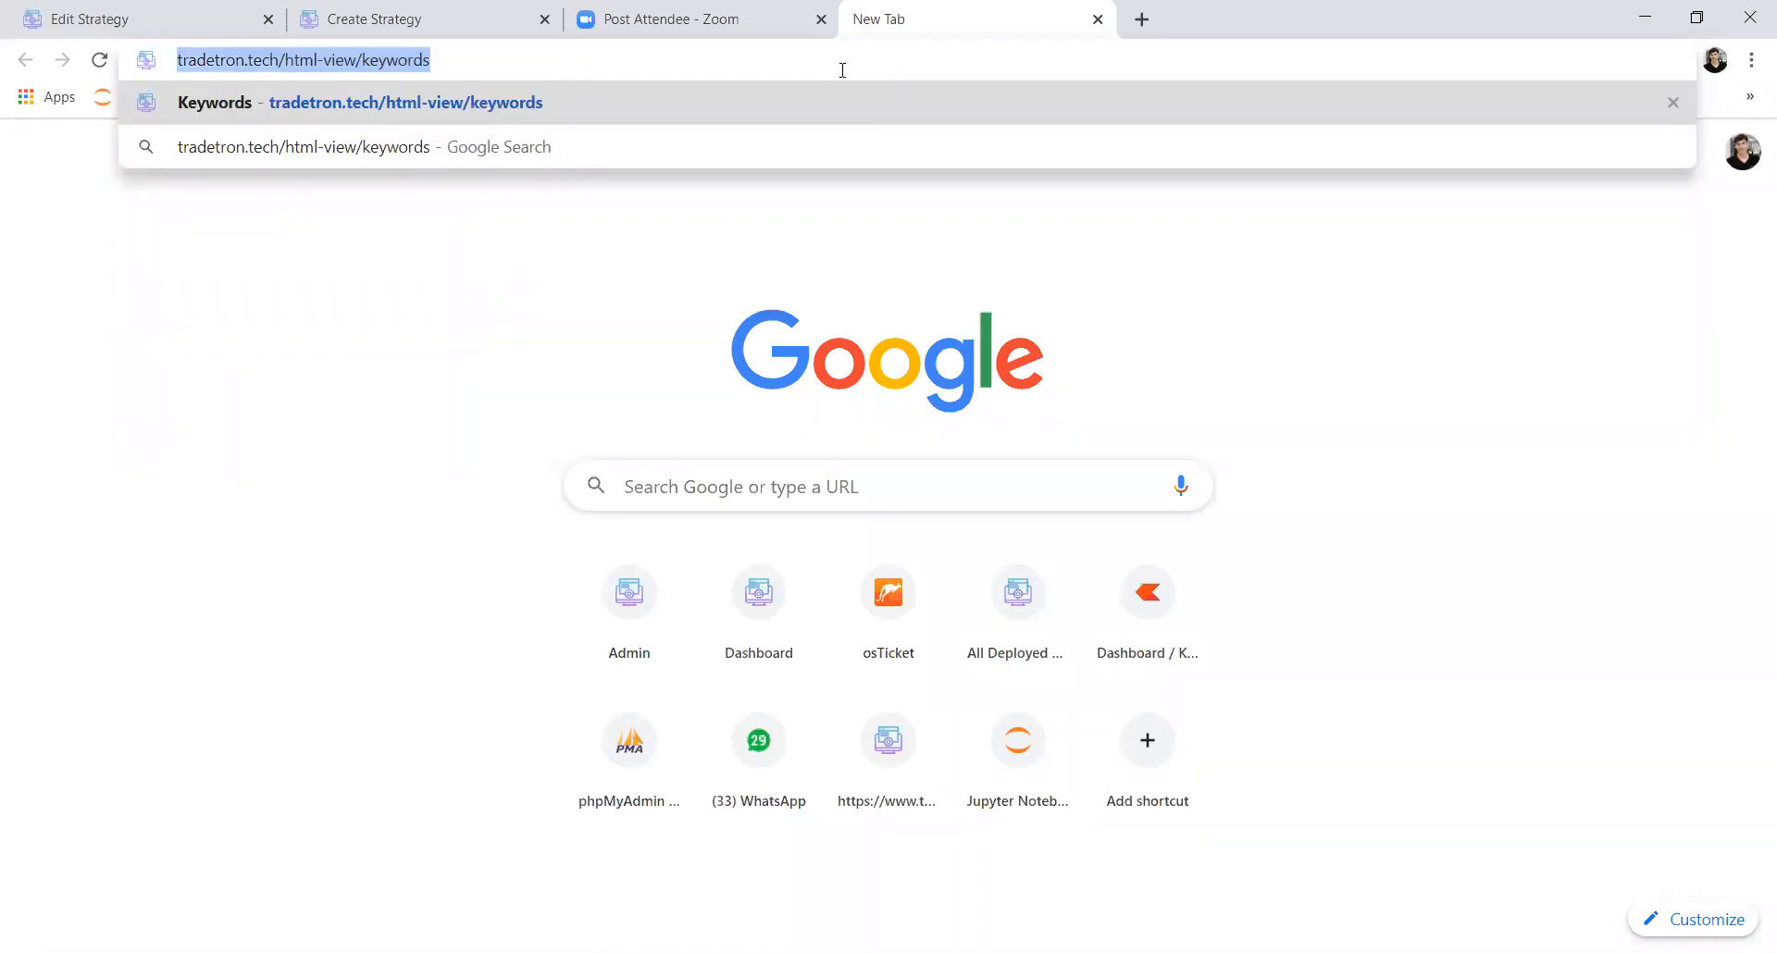
pyautogui.hotkey('alt', 'Tab')
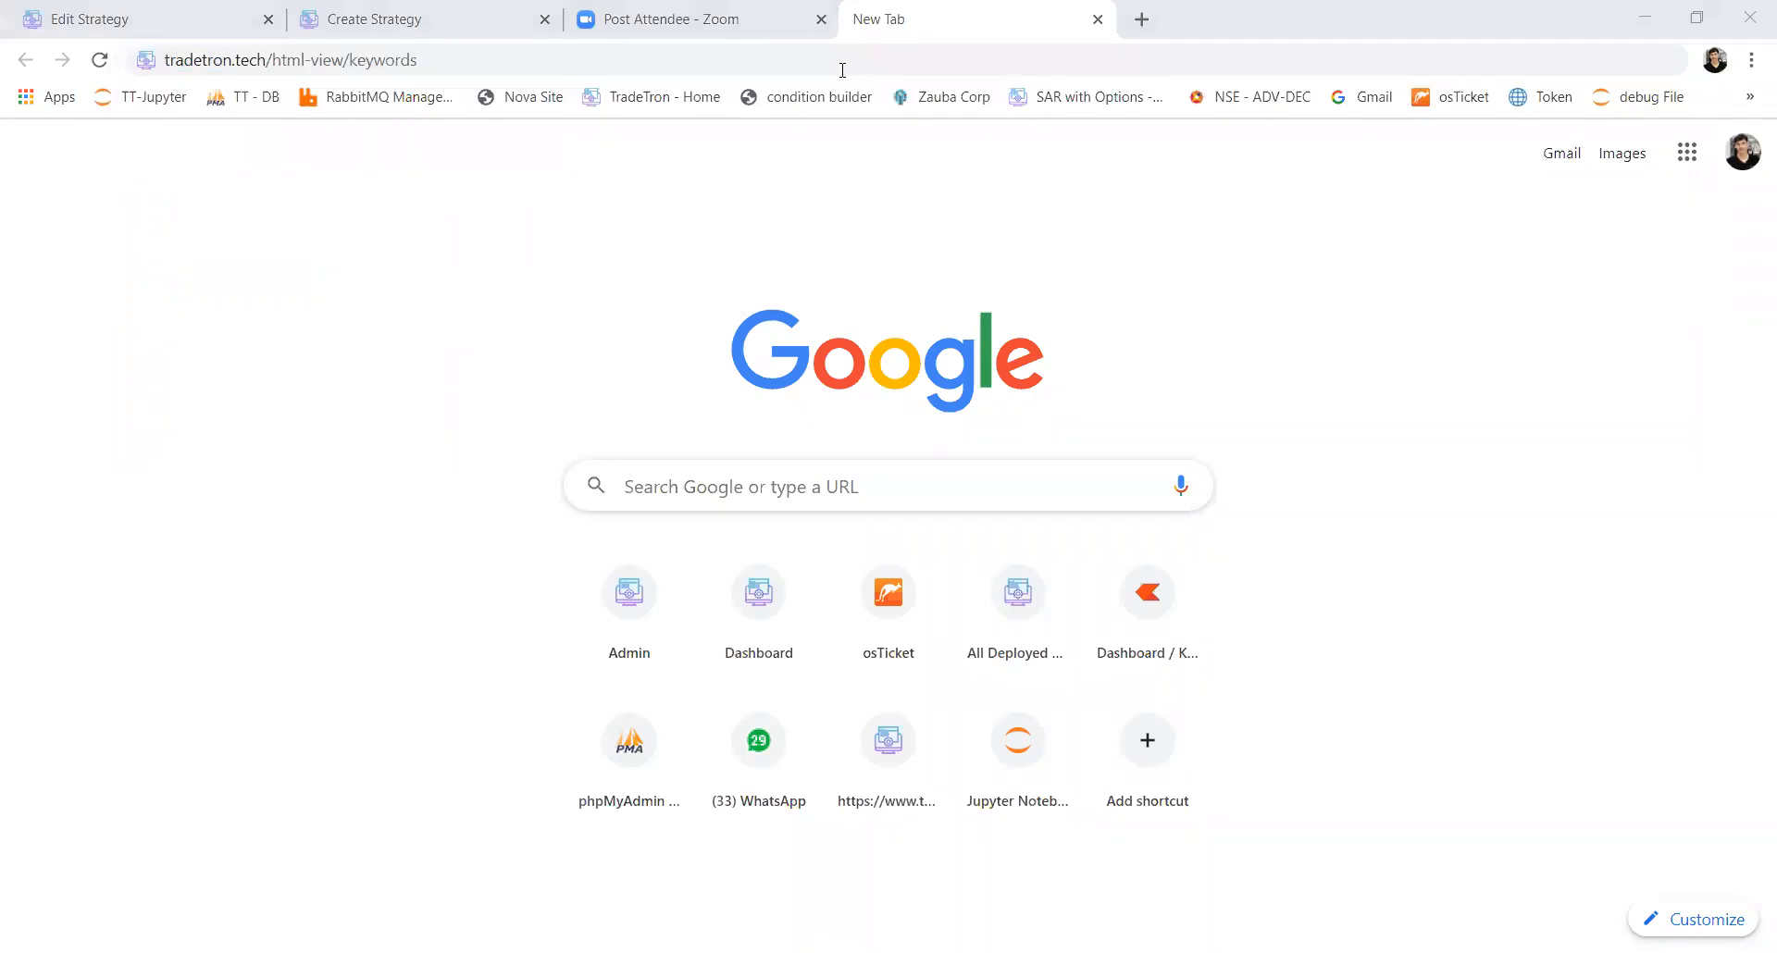
pyautogui.click(478, 60)
pyautogui.press('Return')
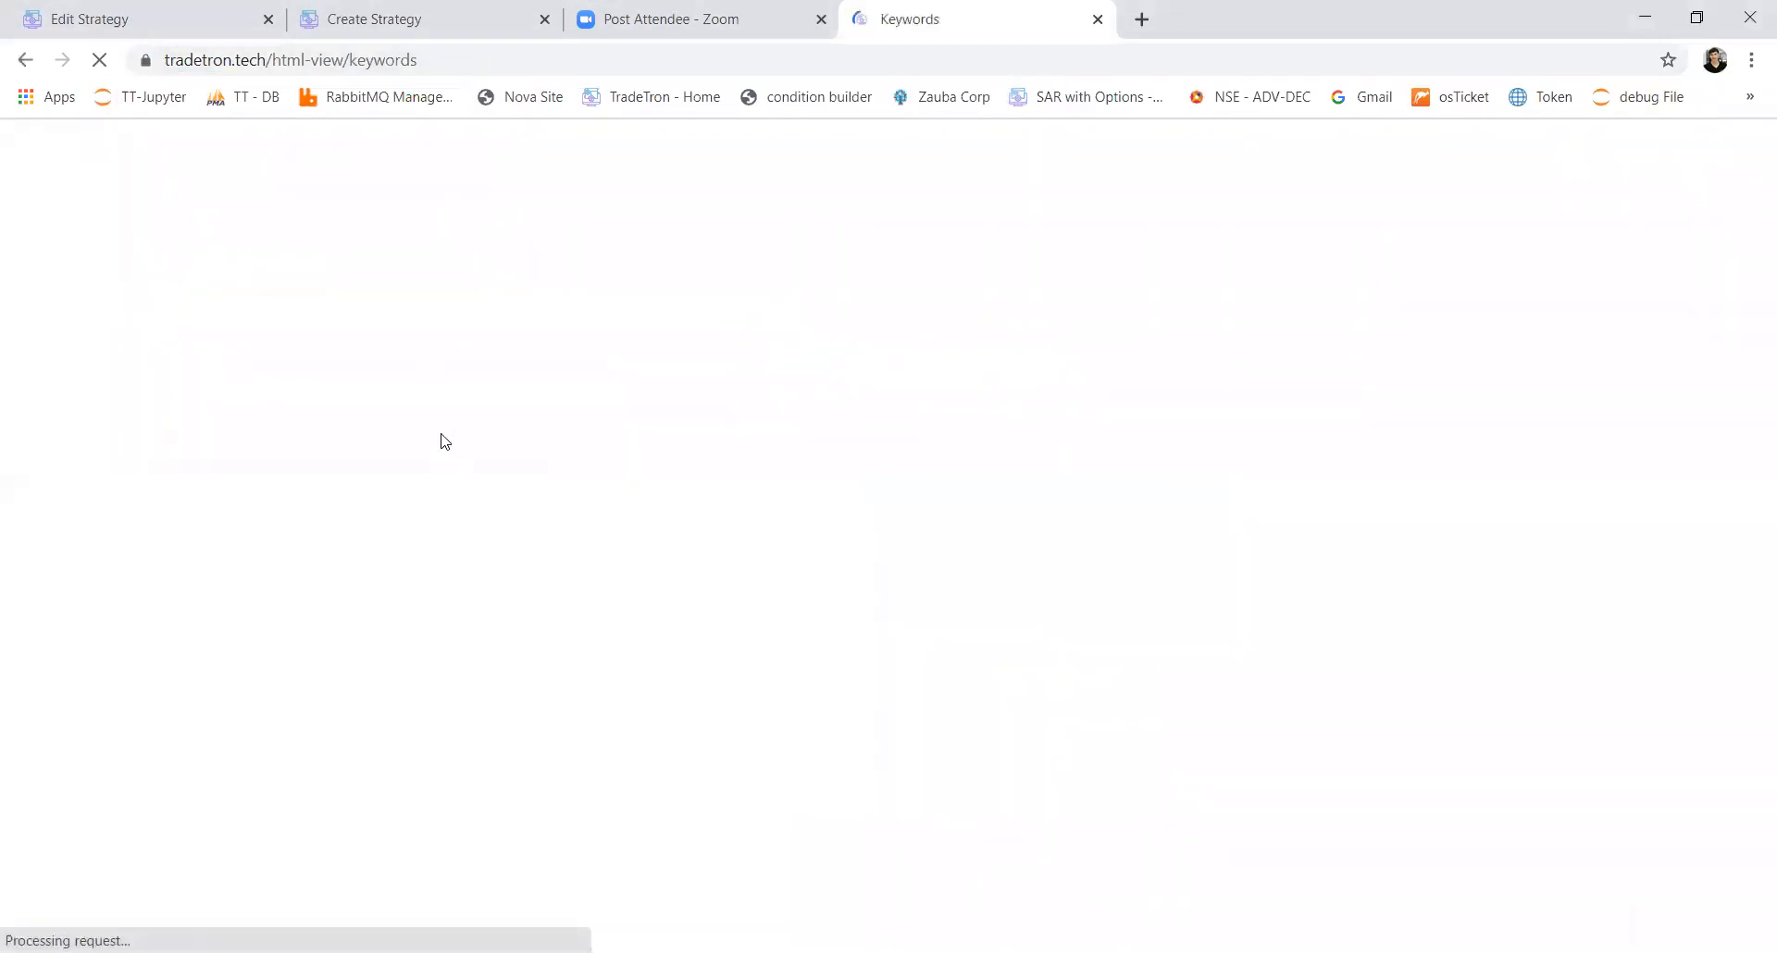
# Step: Examine the keyword reference table from the Date Time entries to the RuntimeVariables entries, including the EntryRho and EntryTheta outputs
pyautogui.scroll(-8, 442, 435)
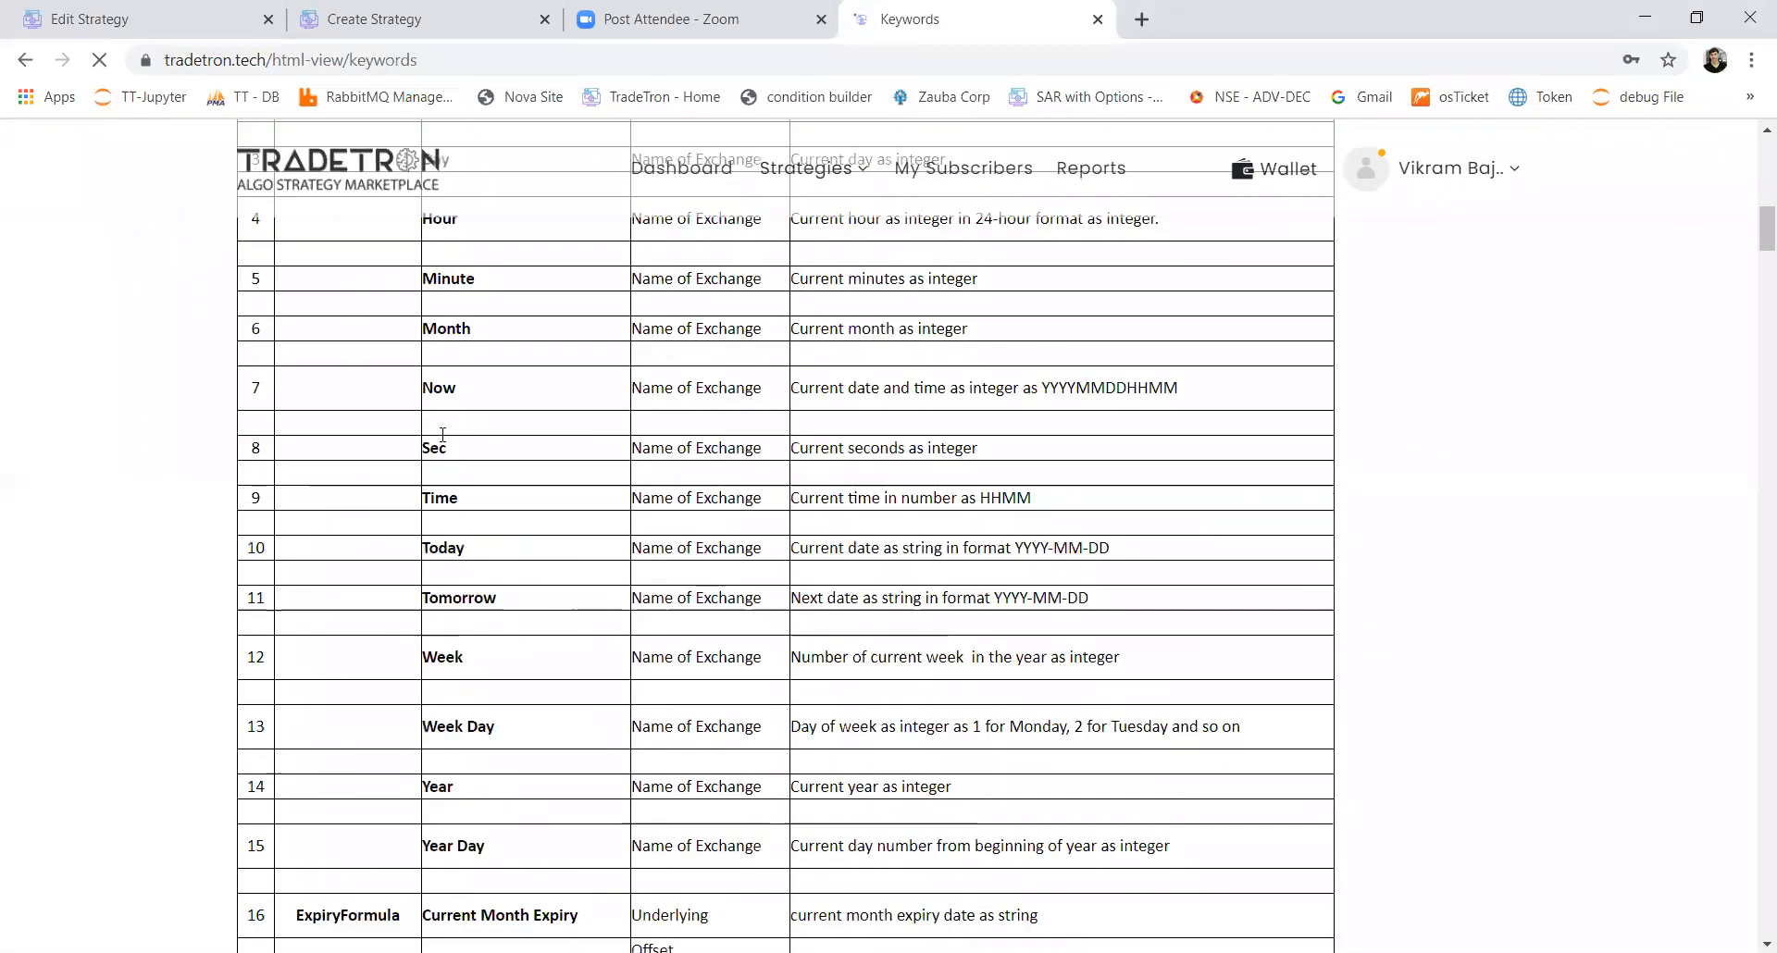
pyautogui.scroll(6, 442, 435)
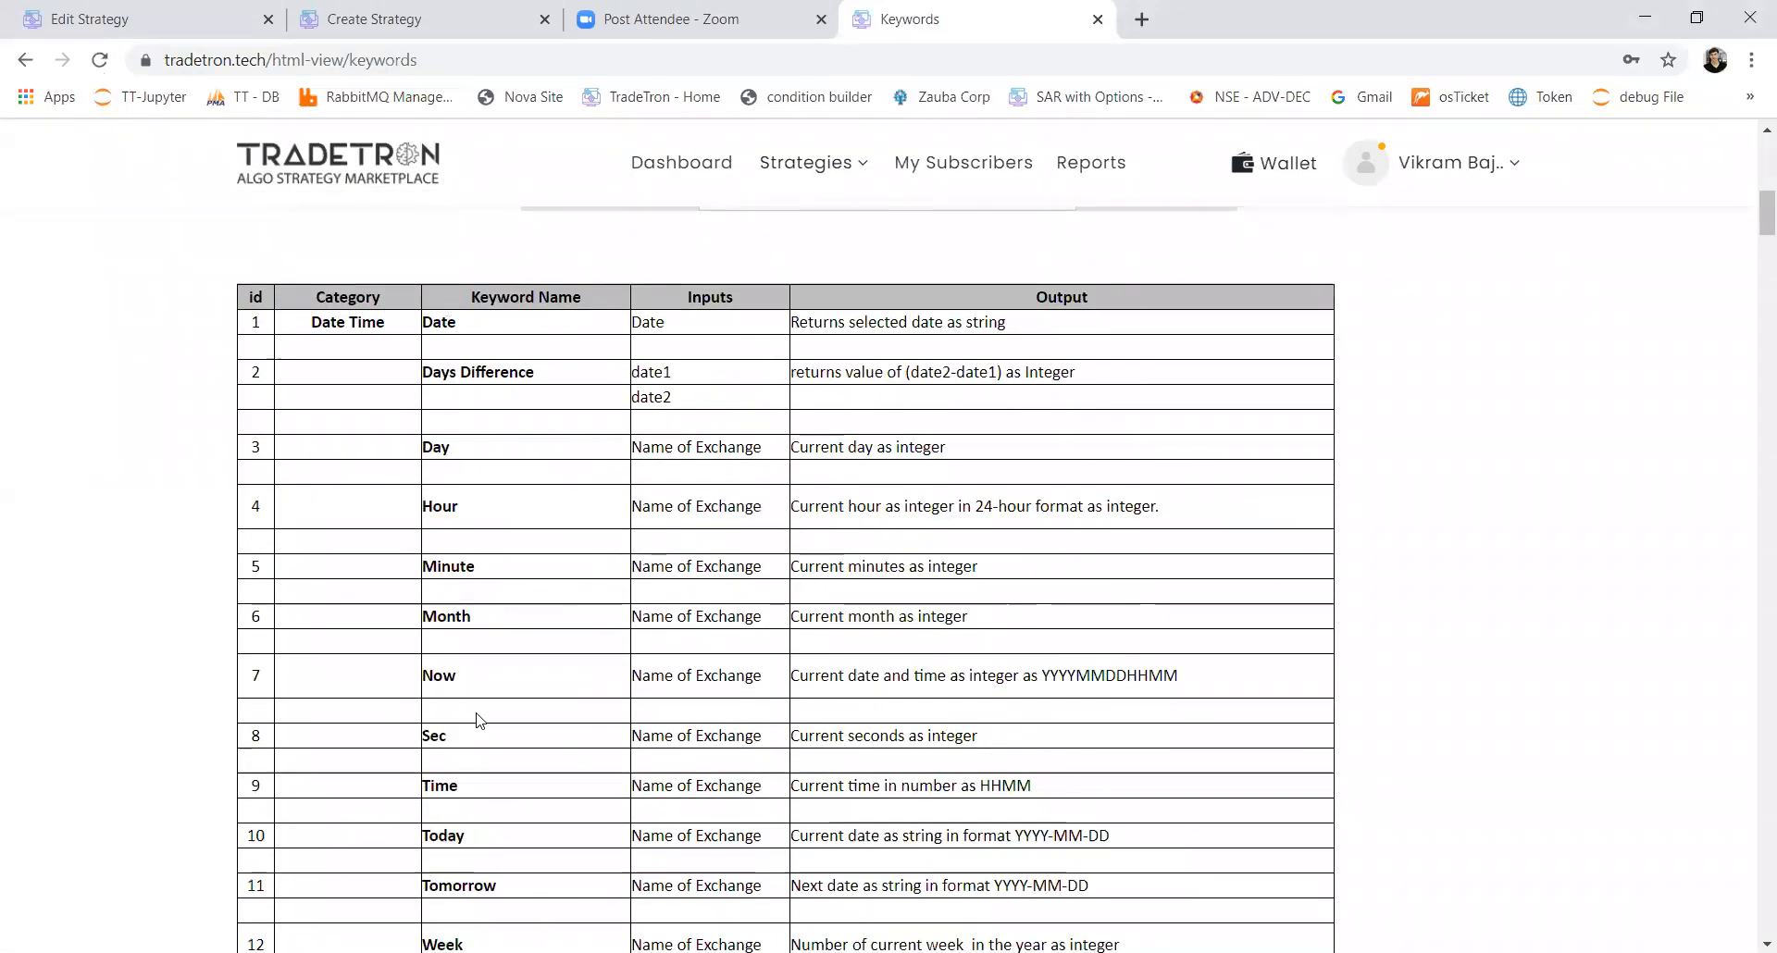
pyautogui.scroll(-4, 478, 720)
pyautogui.scroll(-20, 480, 720)
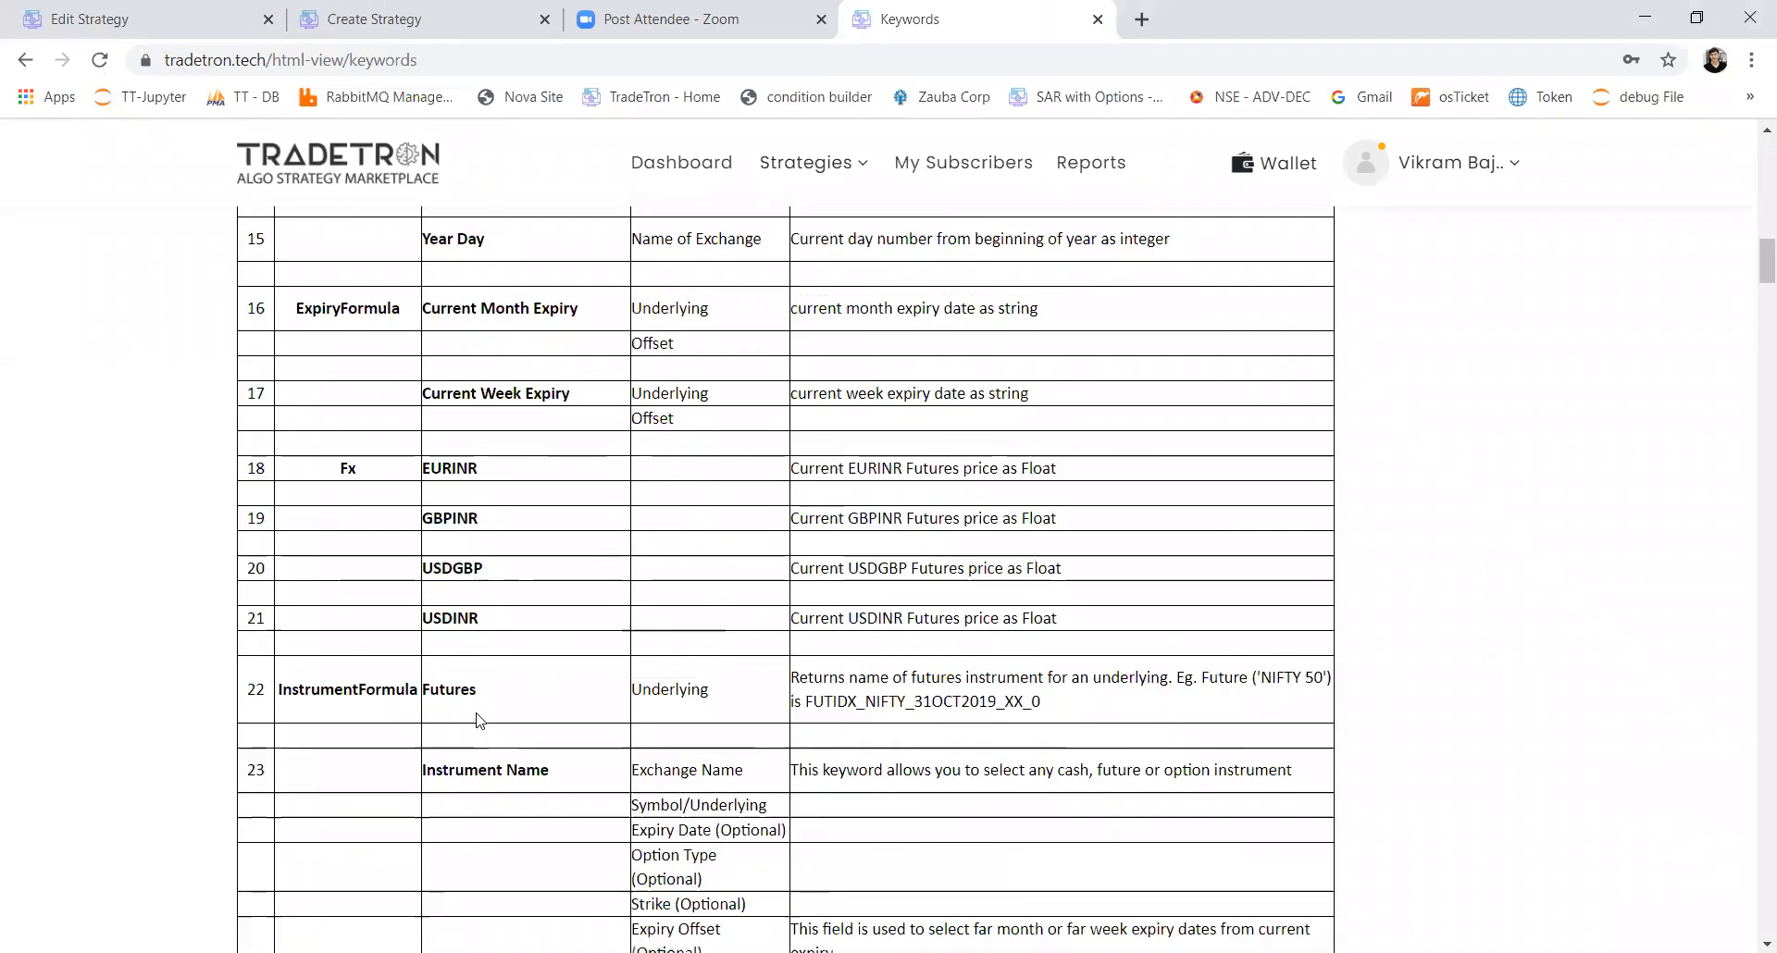
pyautogui.scroll(-20, 479, 720)
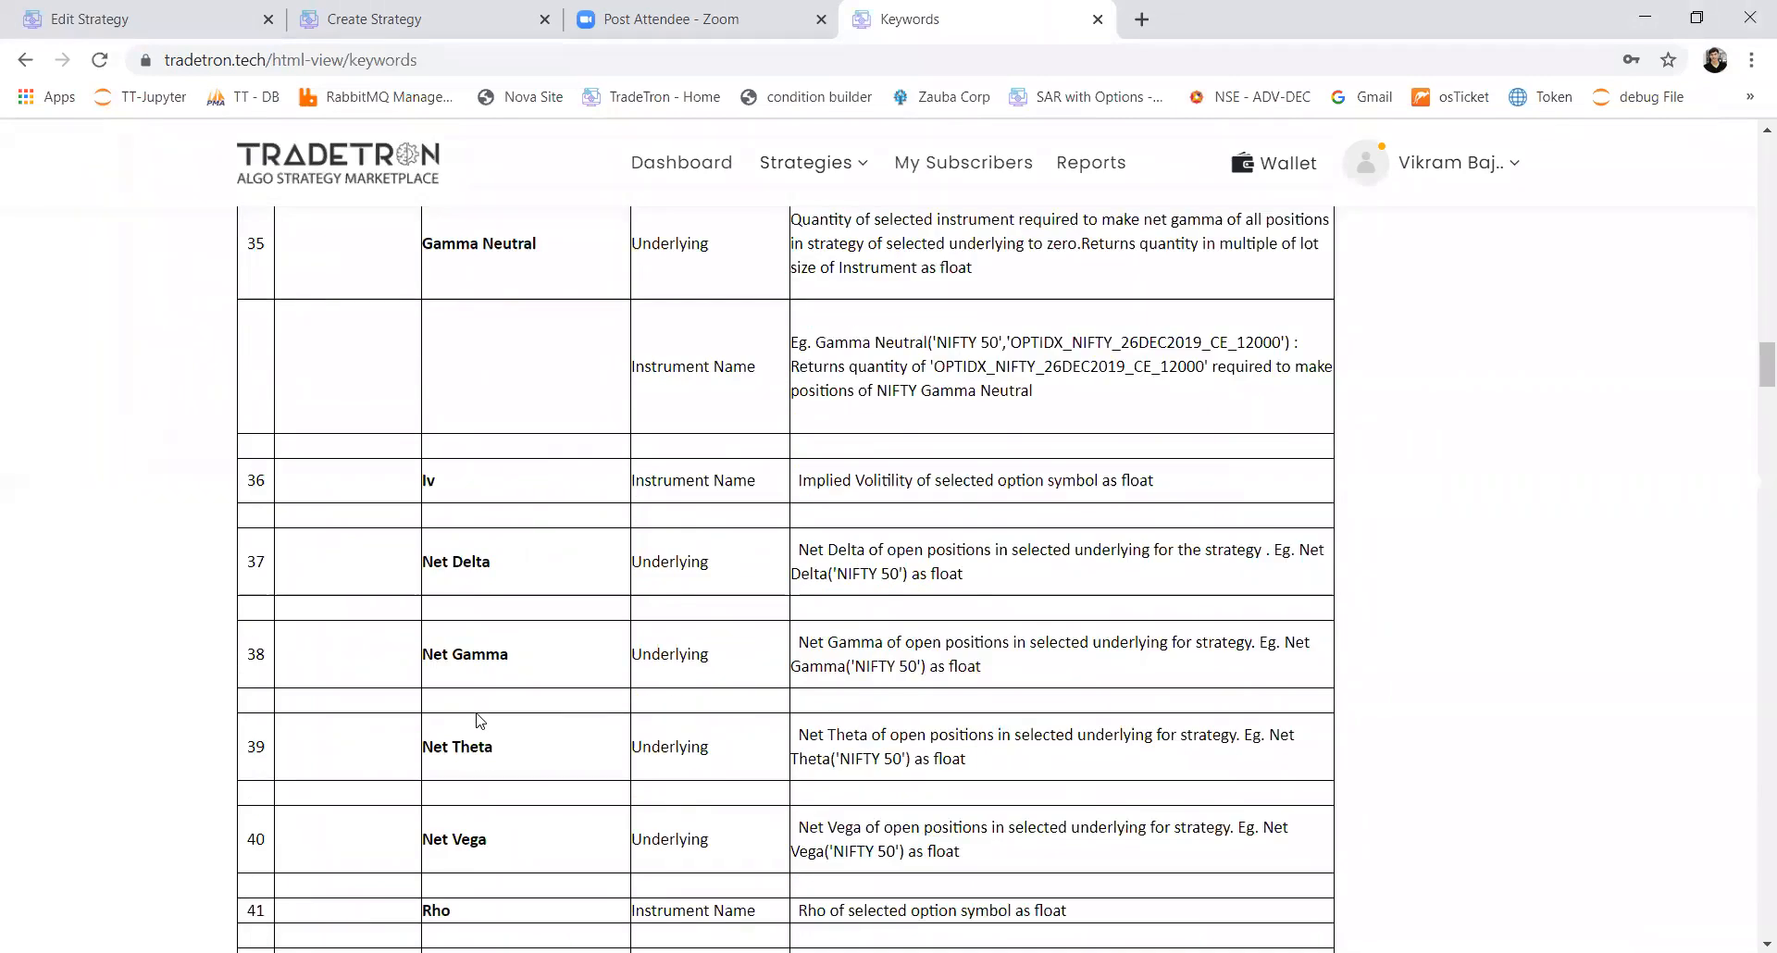
pyautogui.scroll(-4, 479, 720)
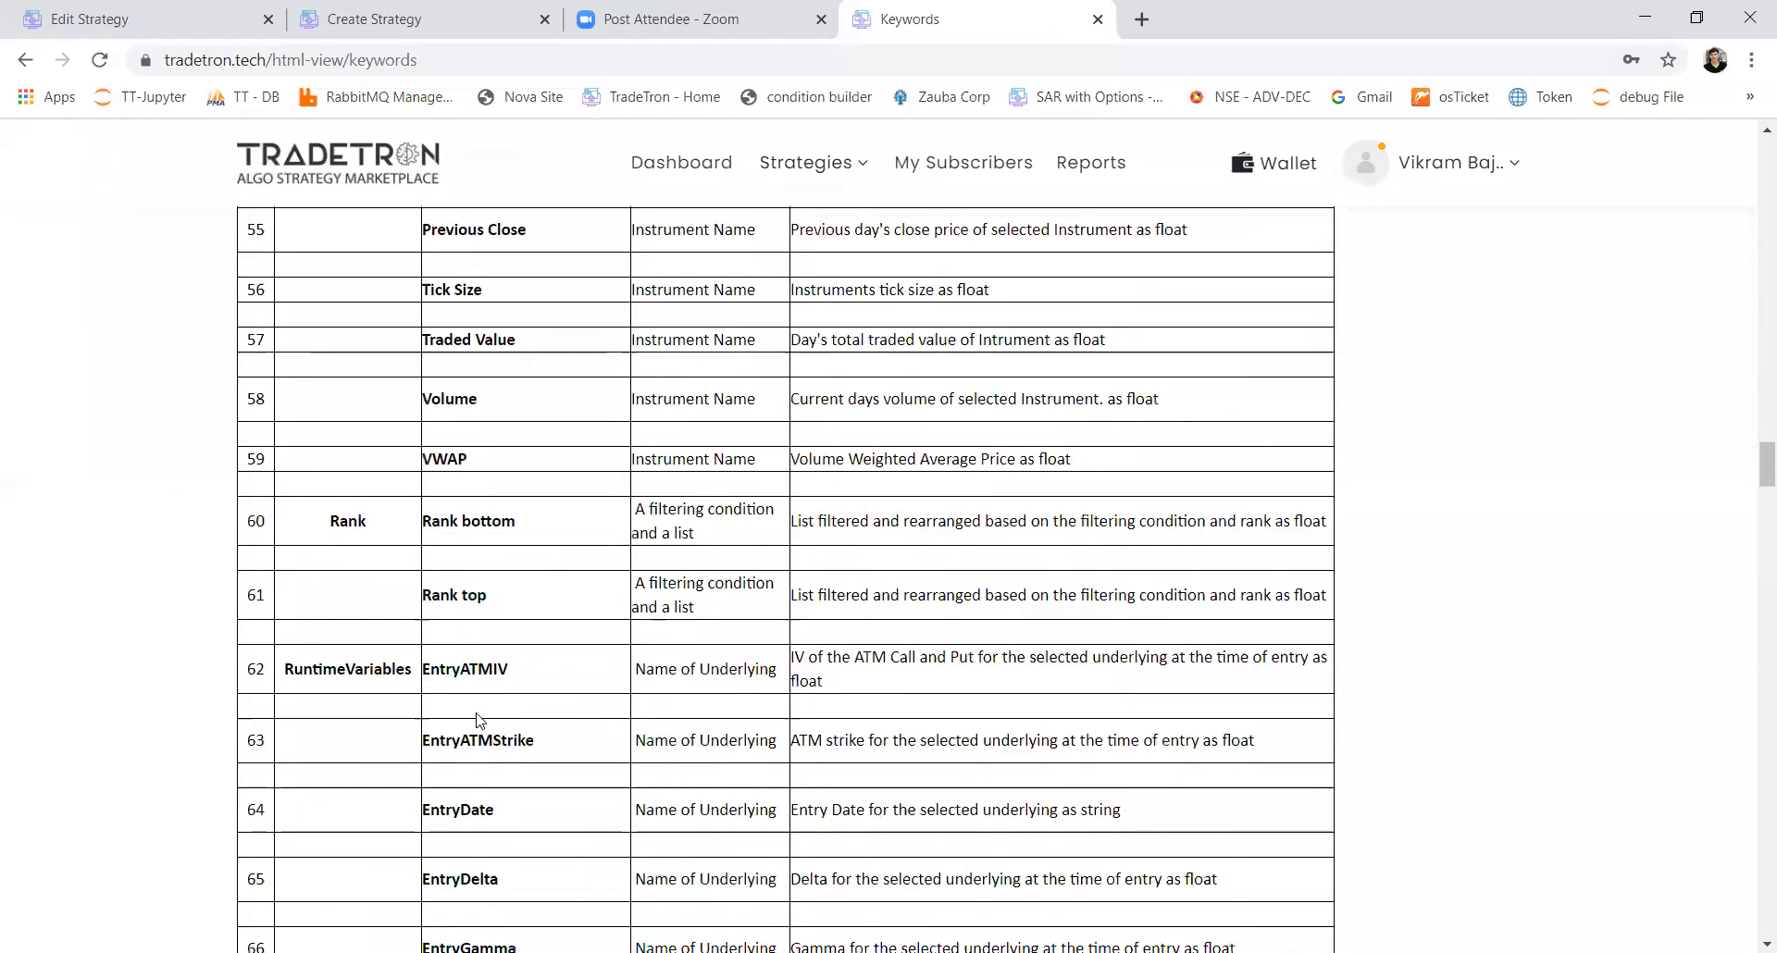
pyautogui.scroll(-3, 480, 720)
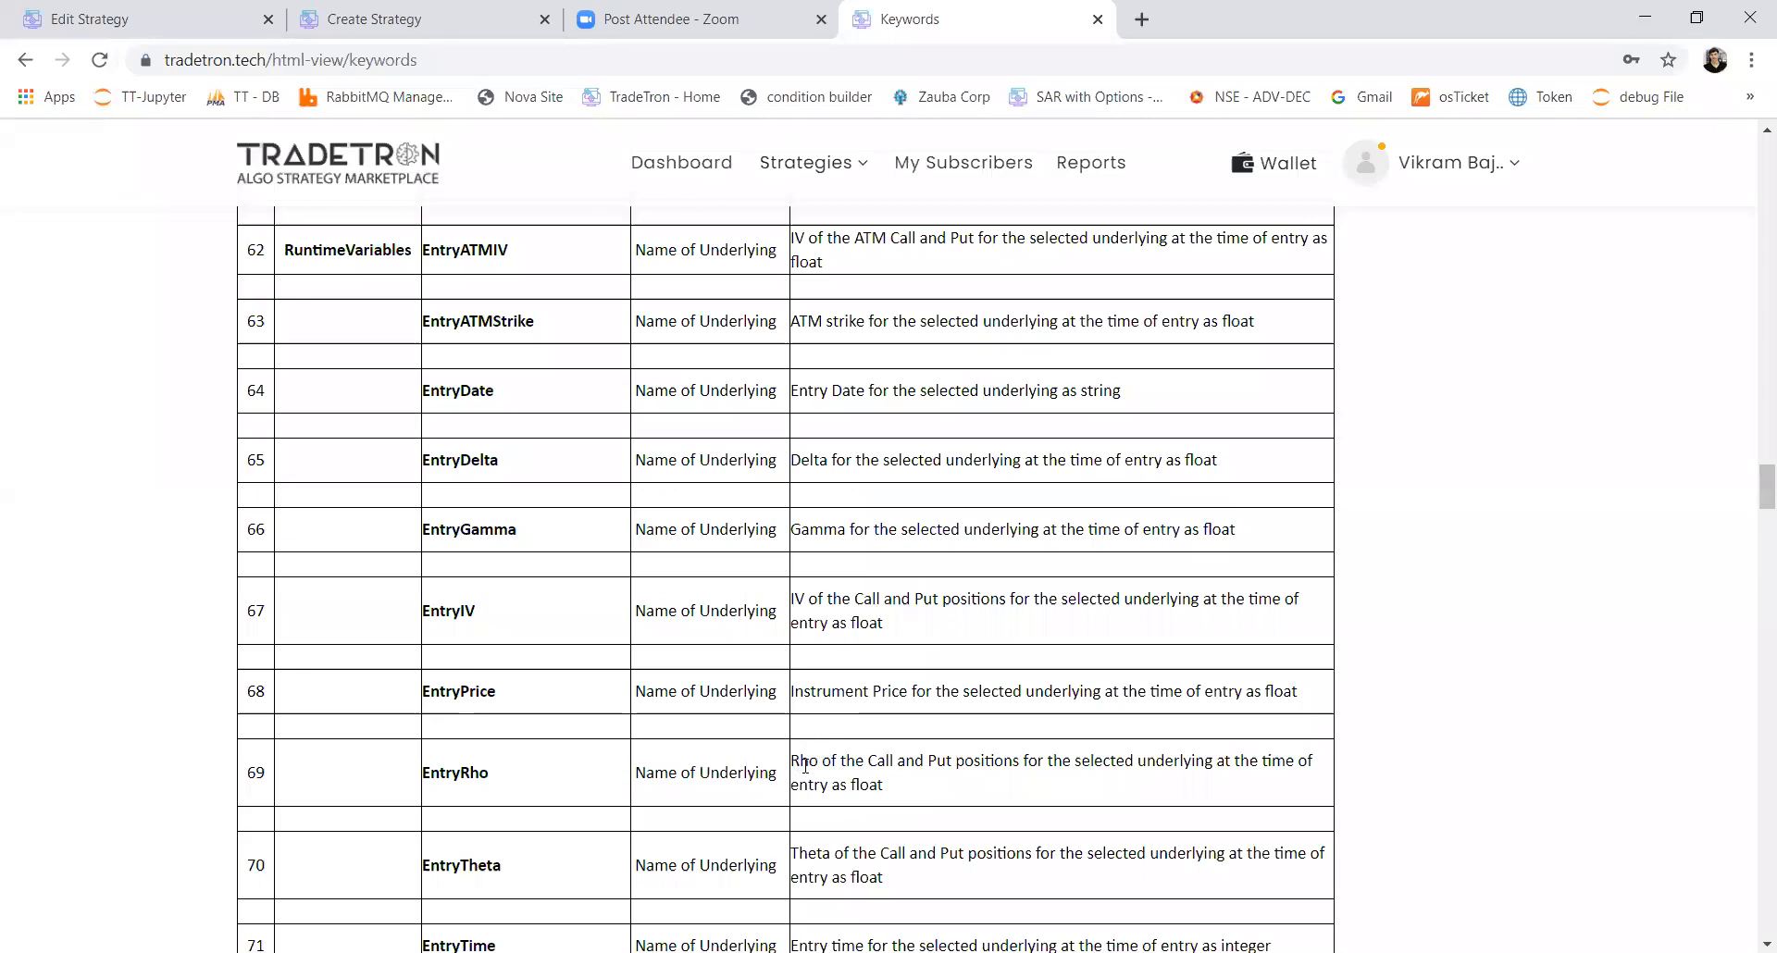
pyautogui.moveTo(808, 761); pyautogui.dragTo(844, 788)
pyautogui.moveTo(859, 881); pyautogui.dragTo(879, 879)
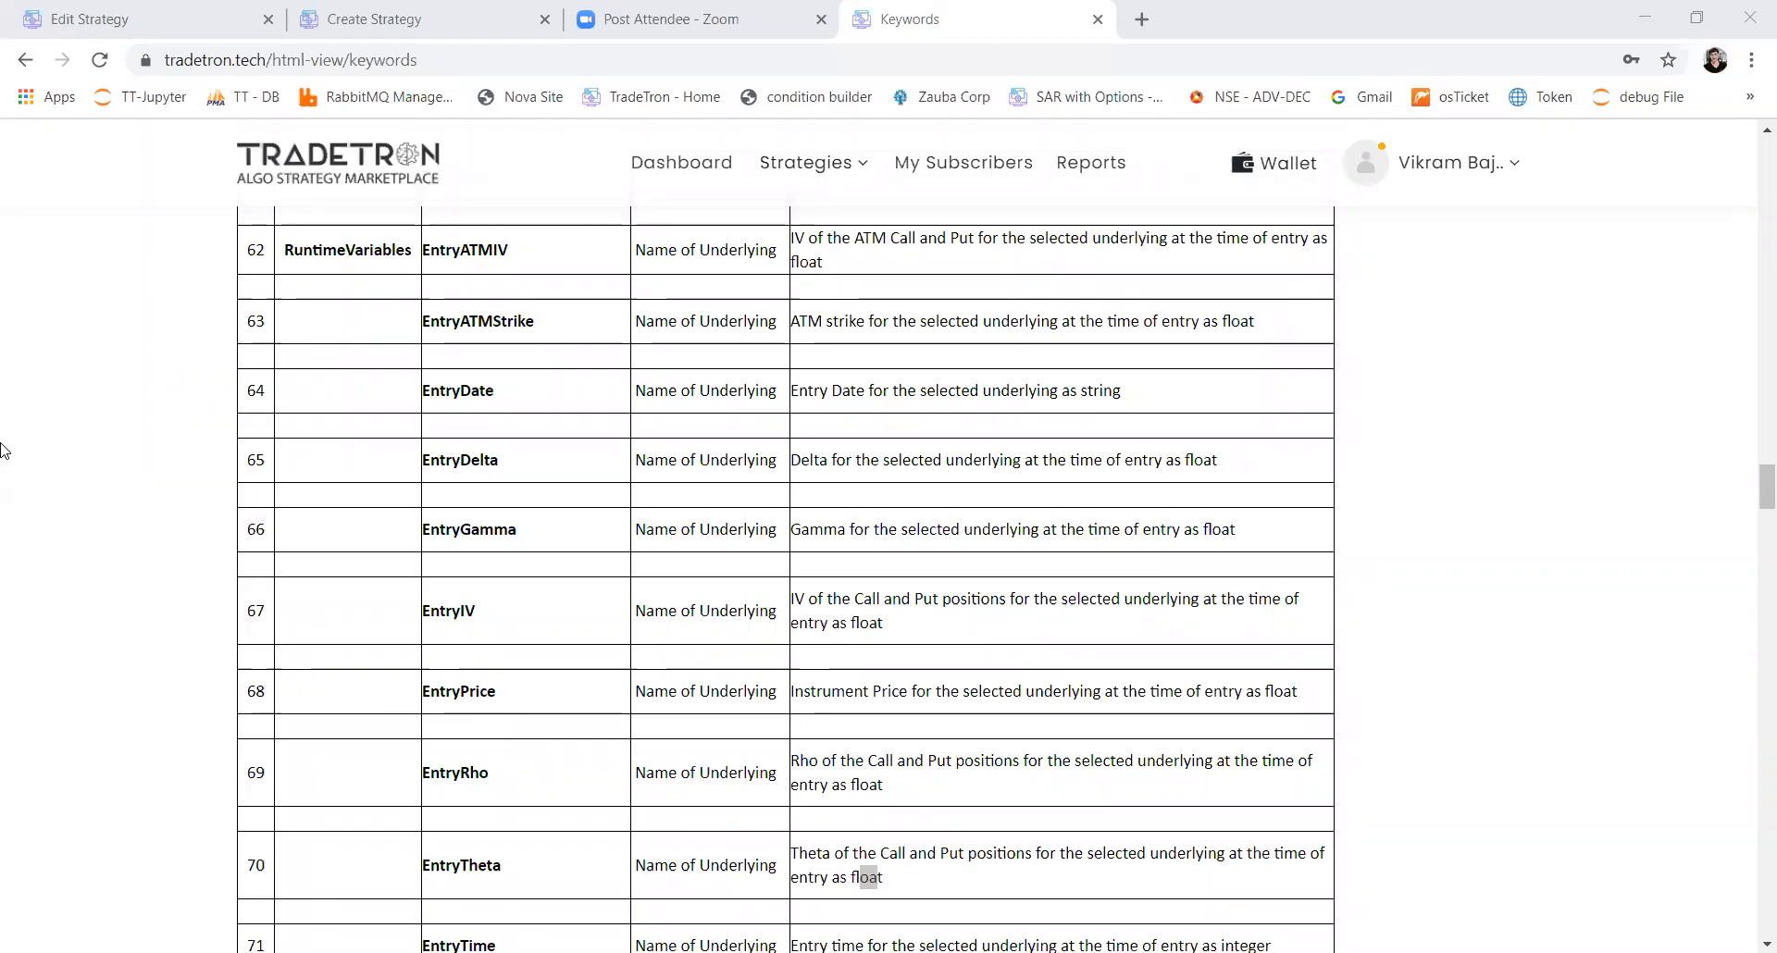
# Step: Return to the Create Strategy page and close the condition builder without submitting the repair condition
pyautogui.click(361, 19)
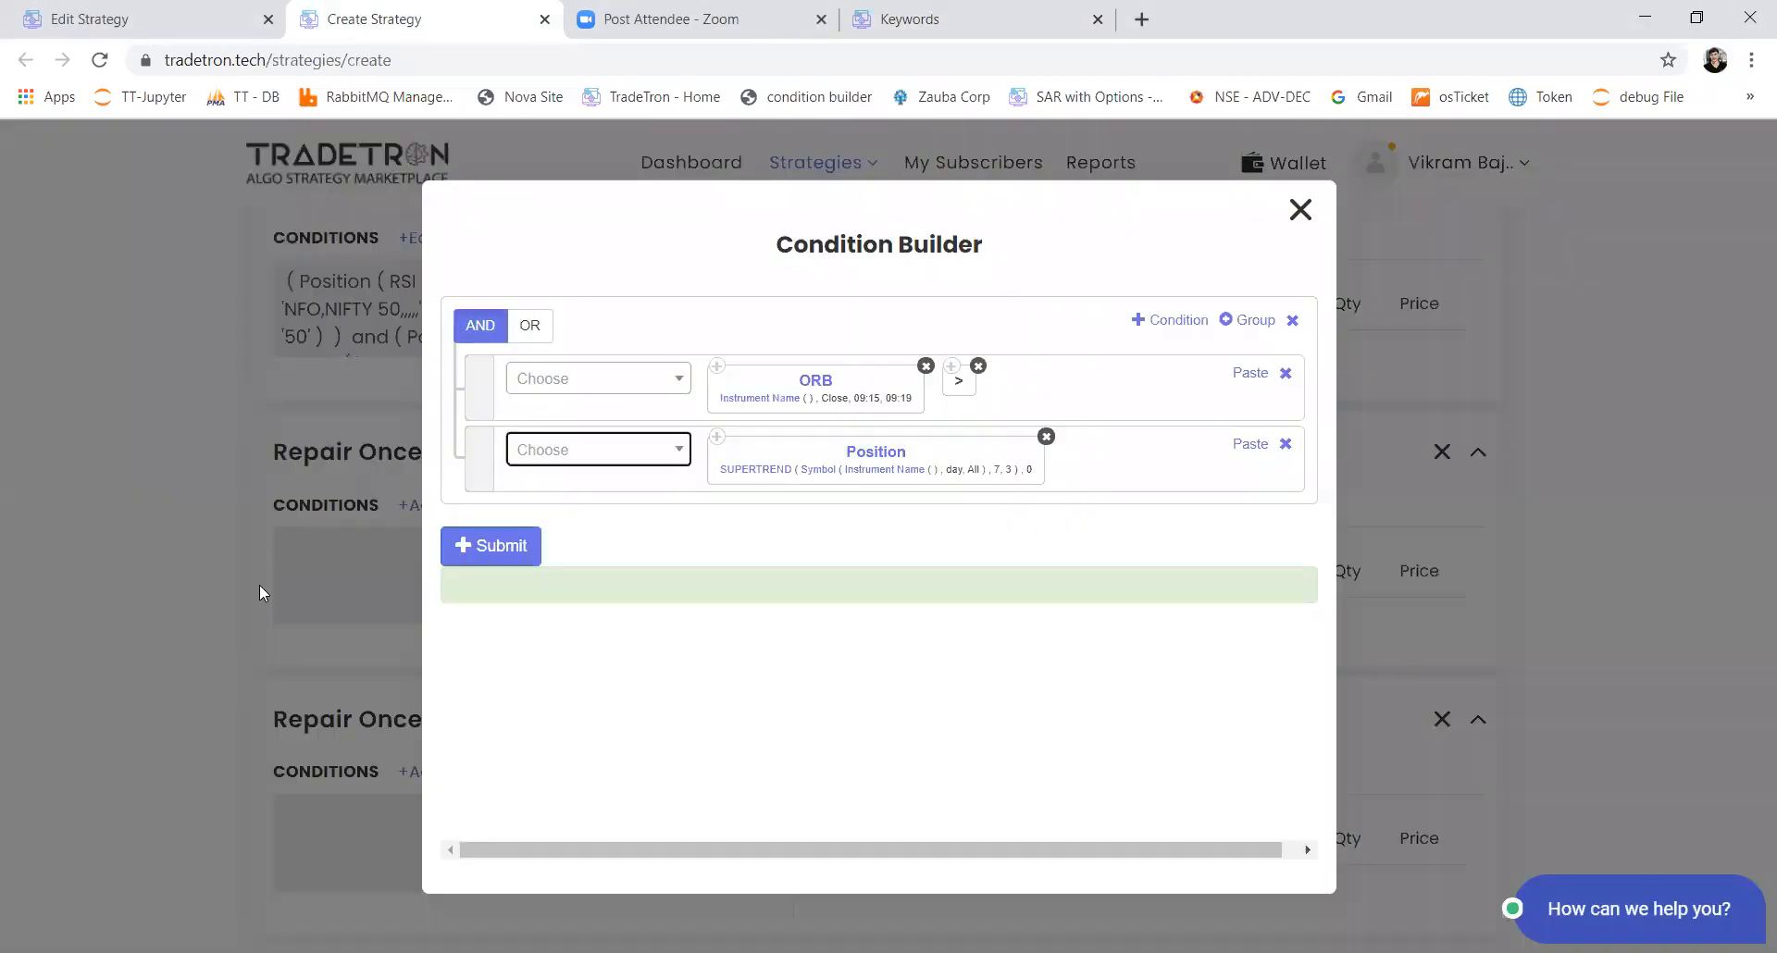
pyautogui.click(1301, 209)
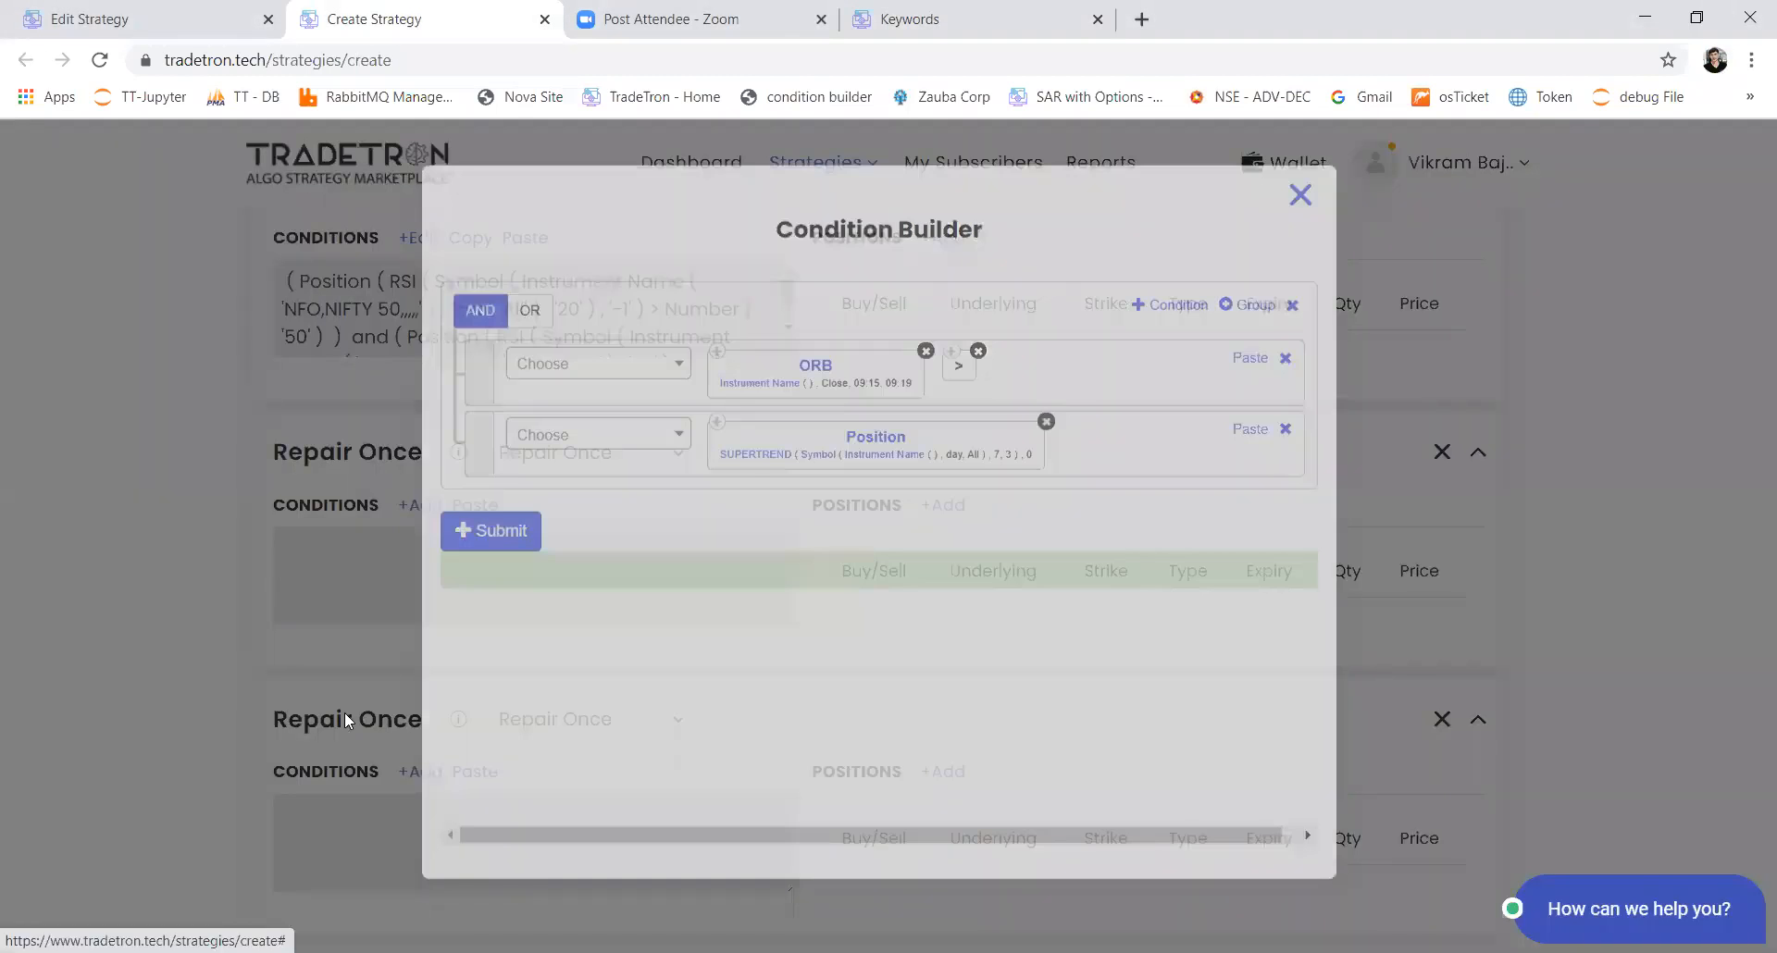
# Step: Set Rollover on expiry to Next Week at 14 hours and 25 minutes in the Advanced Settings
pyautogui.scroll(-10, 347, 713)
pyautogui.scroll(-3, 347, 712)
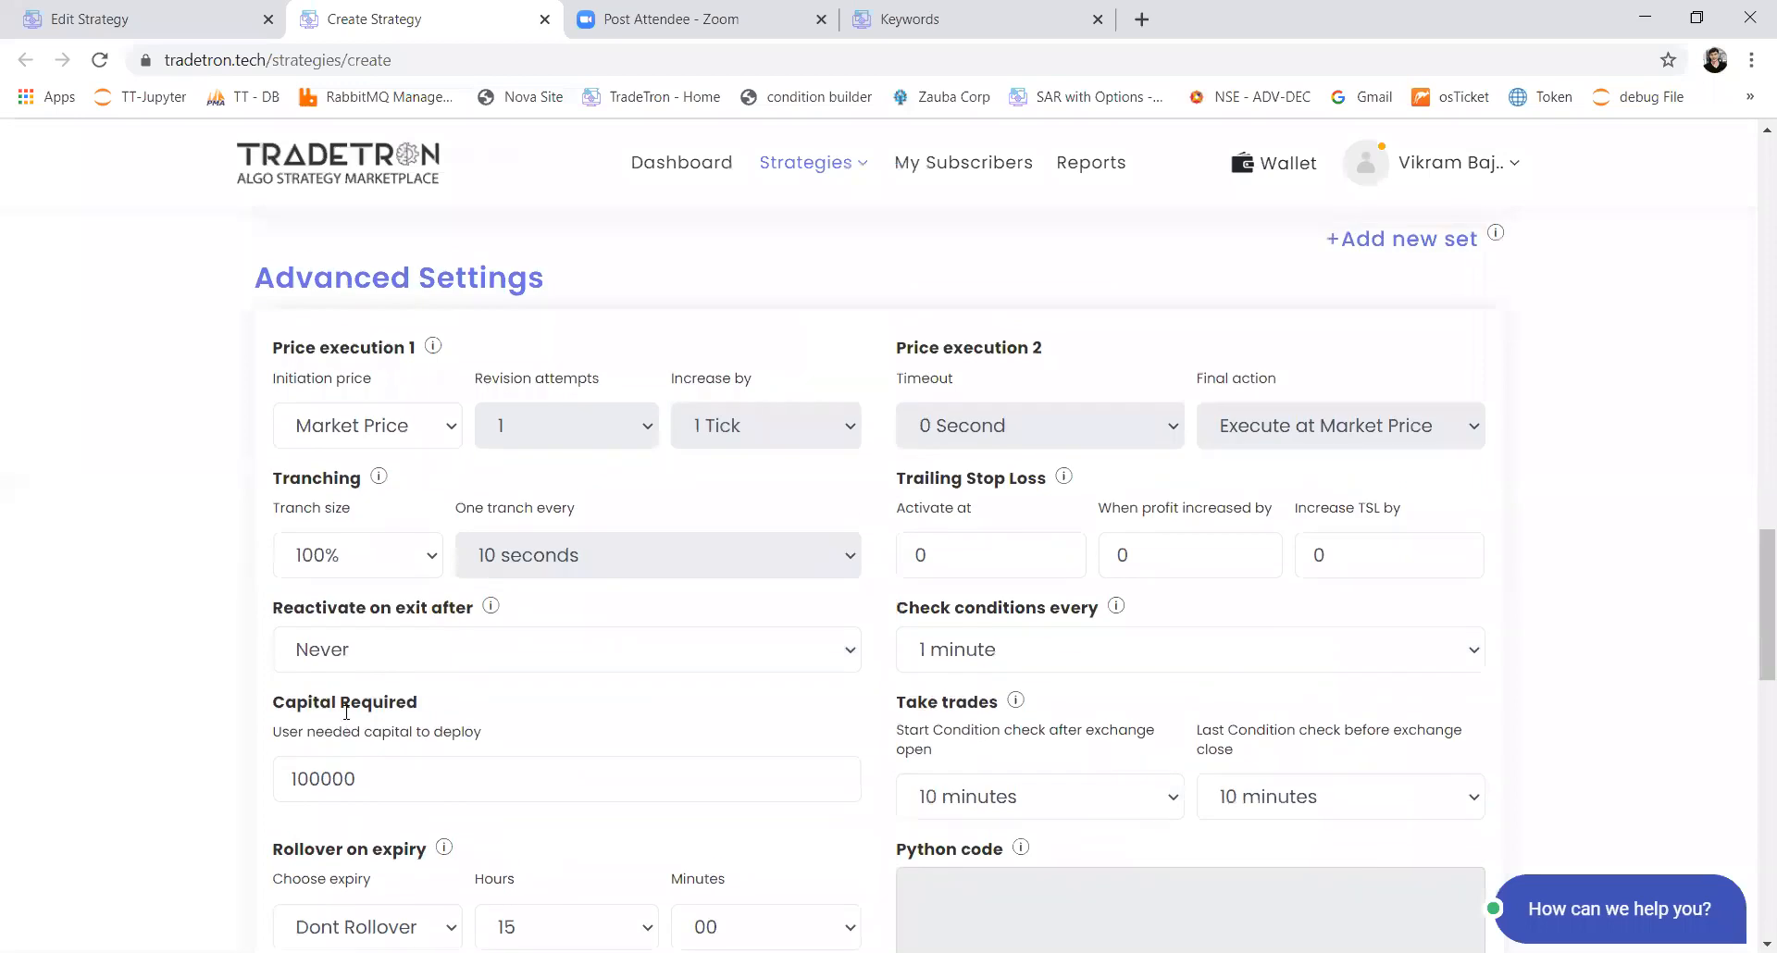
pyautogui.scroll(2, 346, 713)
pyautogui.scroll(-4, 346, 713)
pyautogui.scroll(-1, 346, 715)
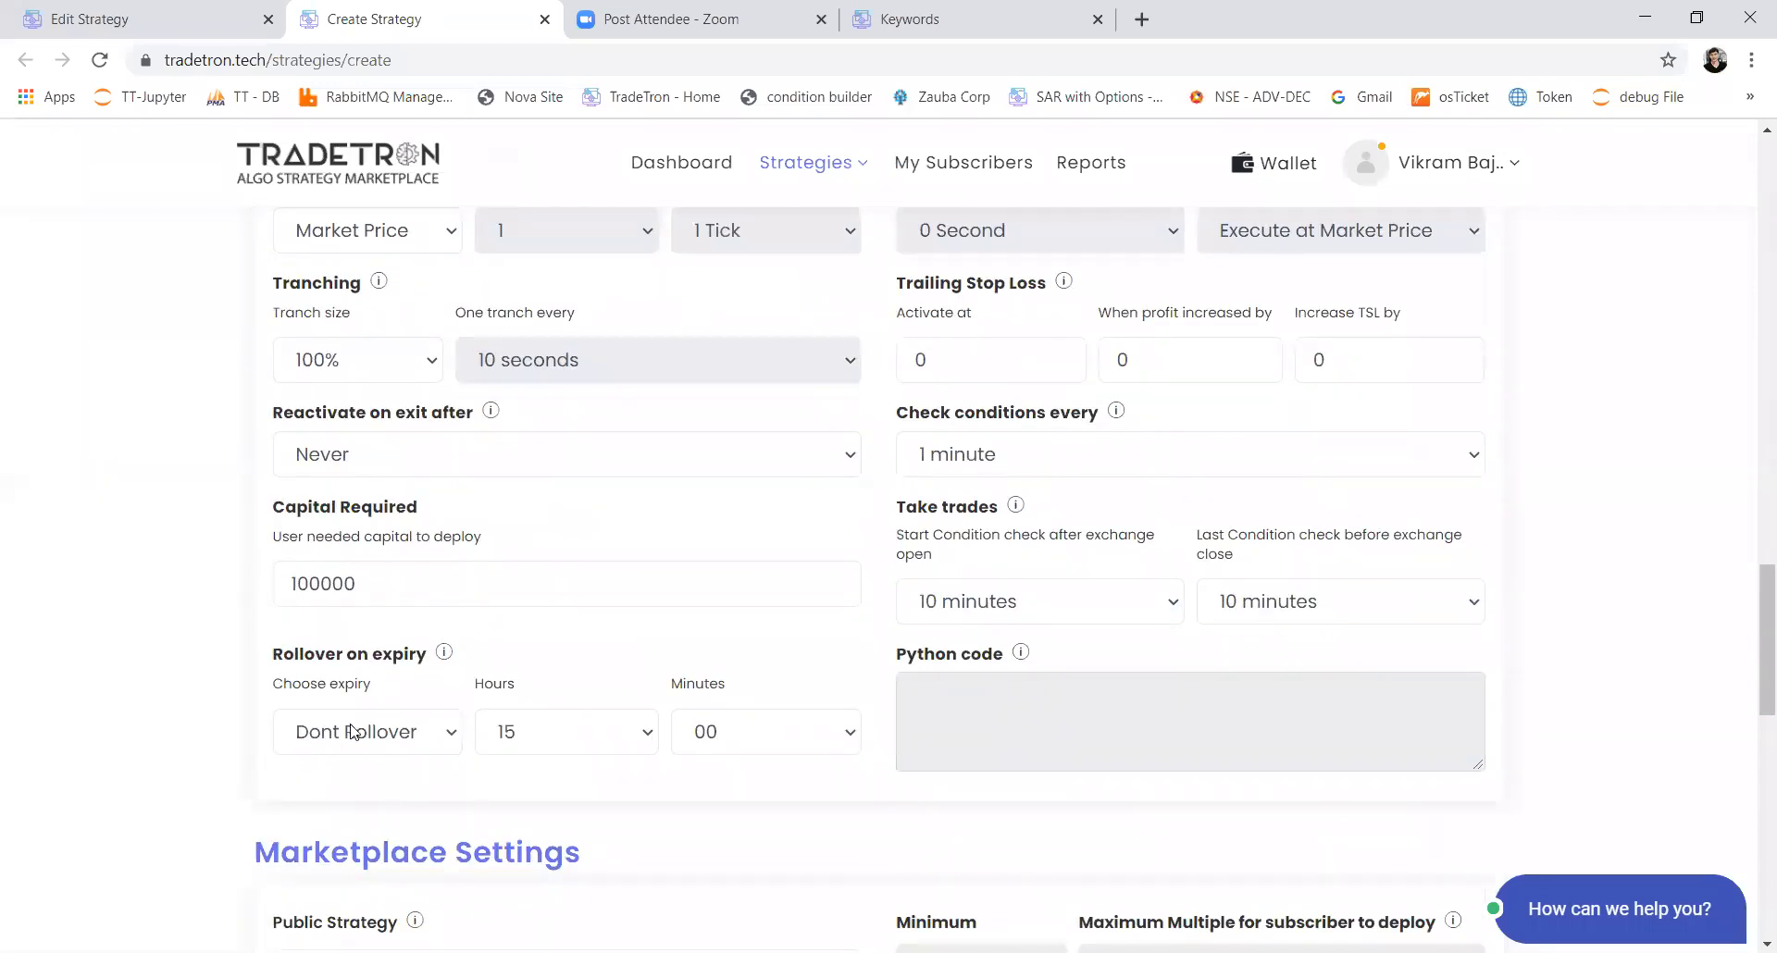
pyautogui.click(352, 732)
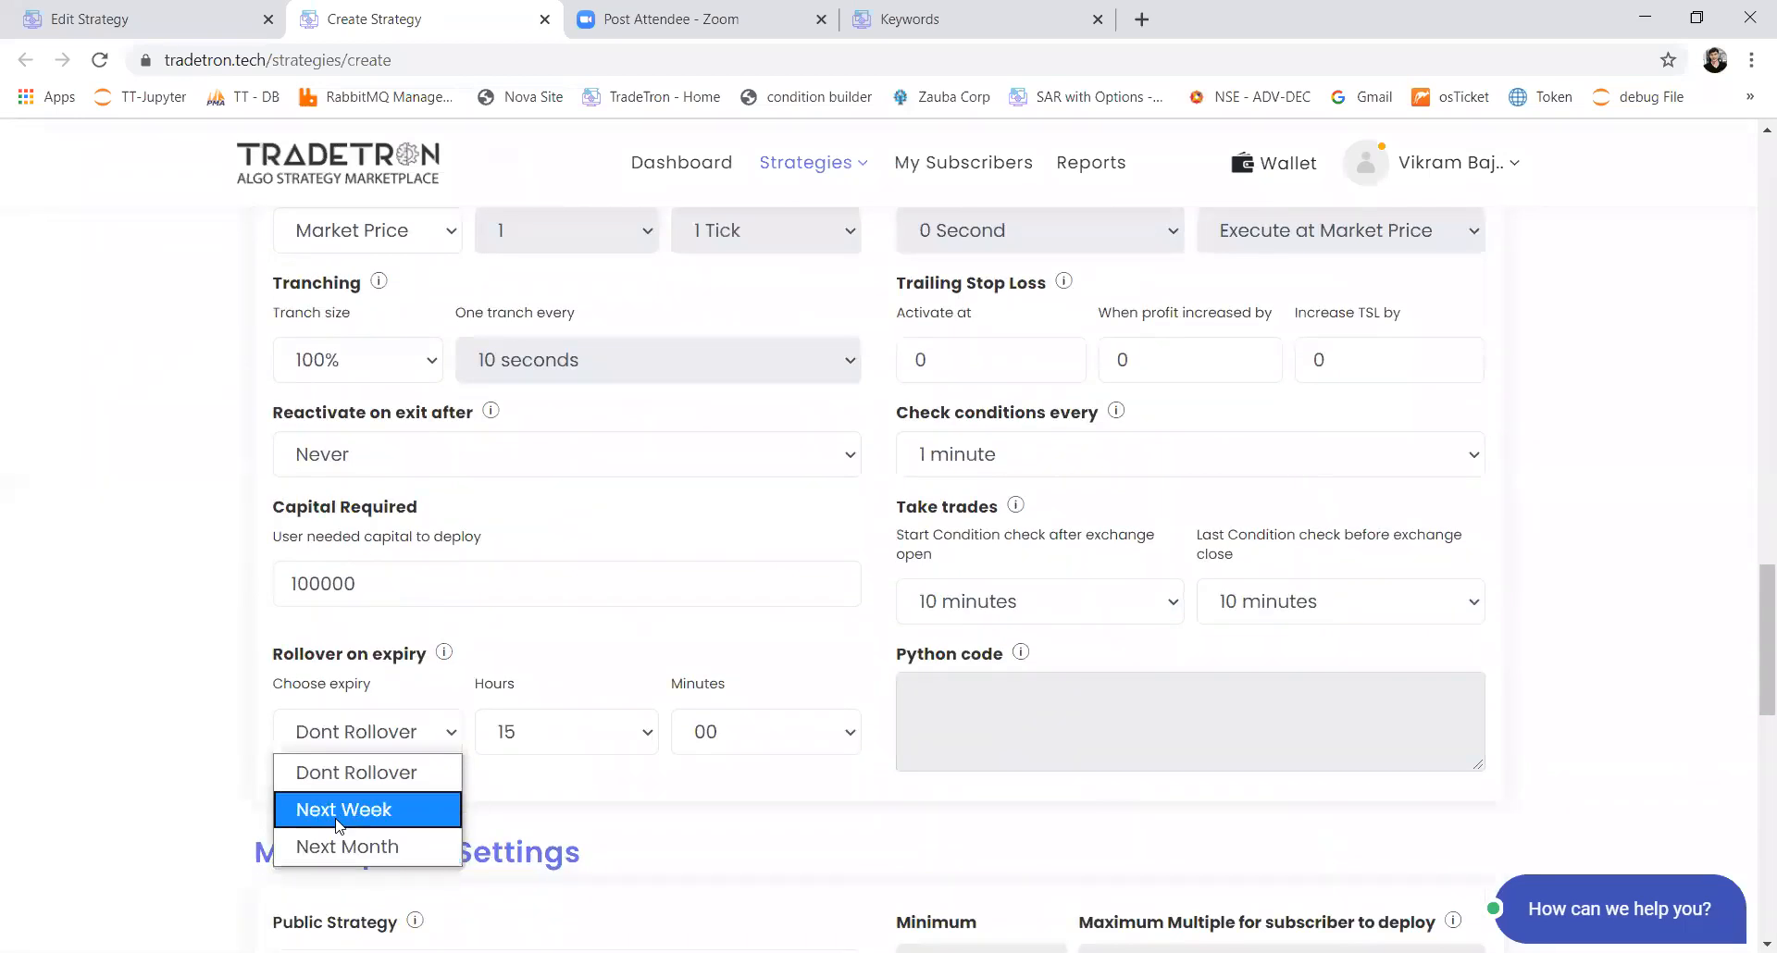
pyautogui.click(337, 813)
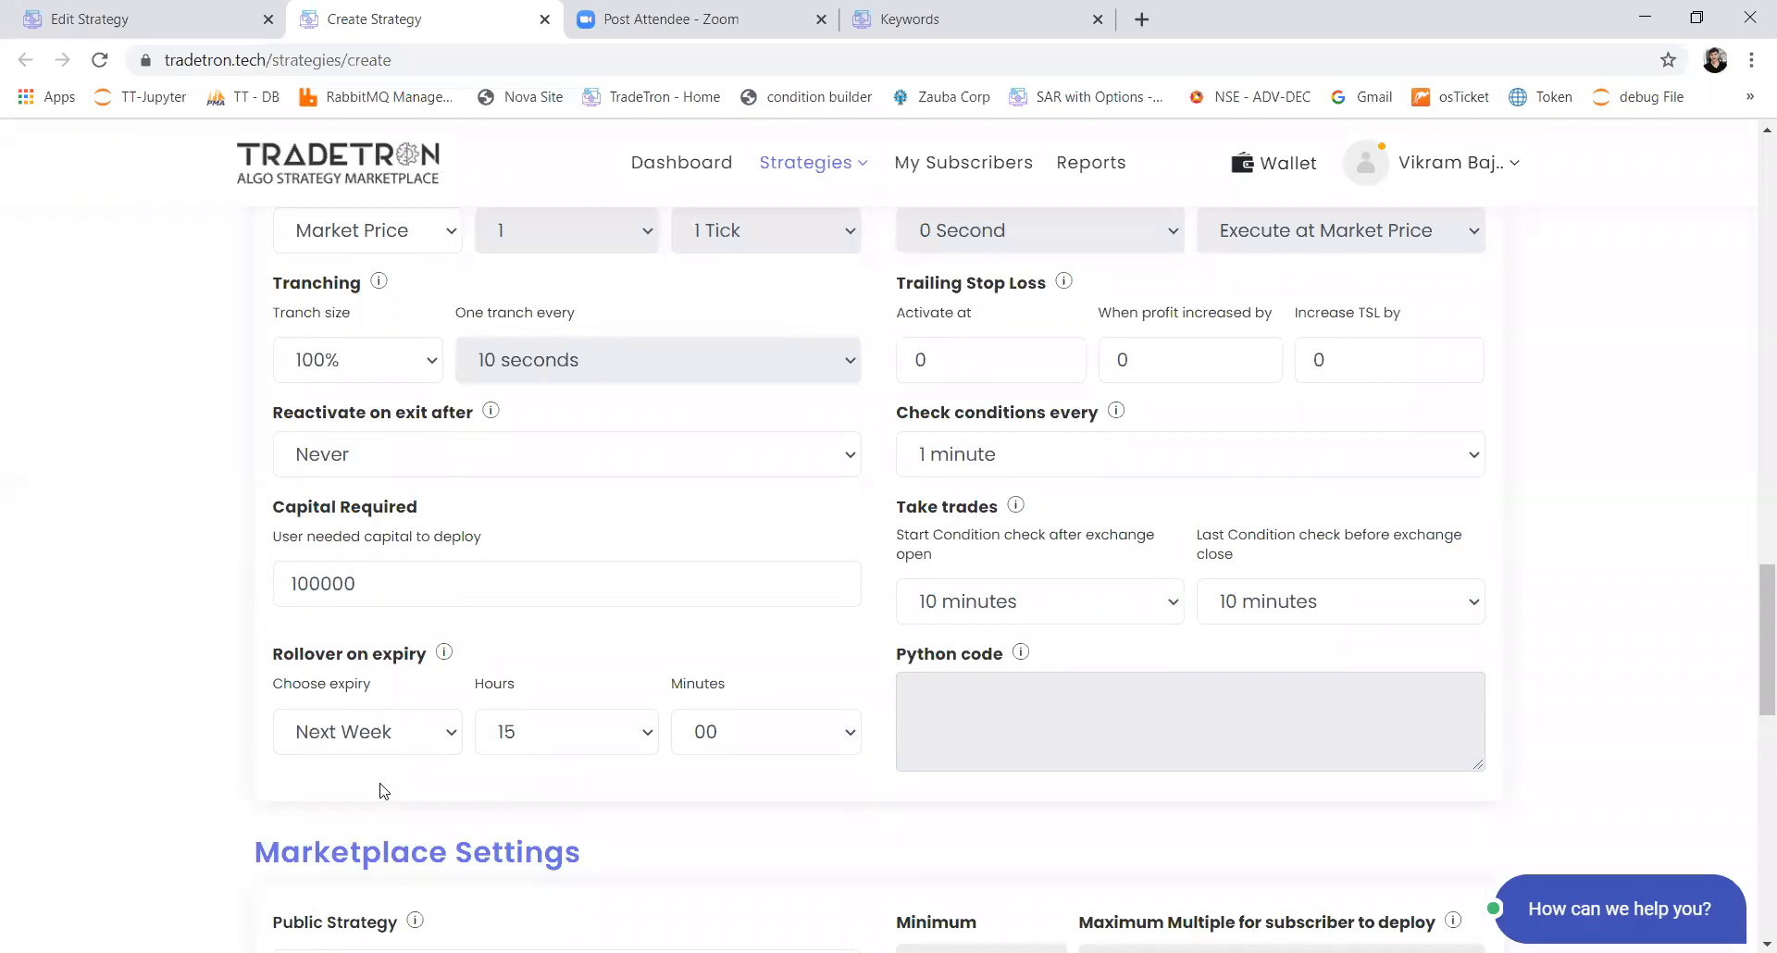
pyautogui.click(516, 731)
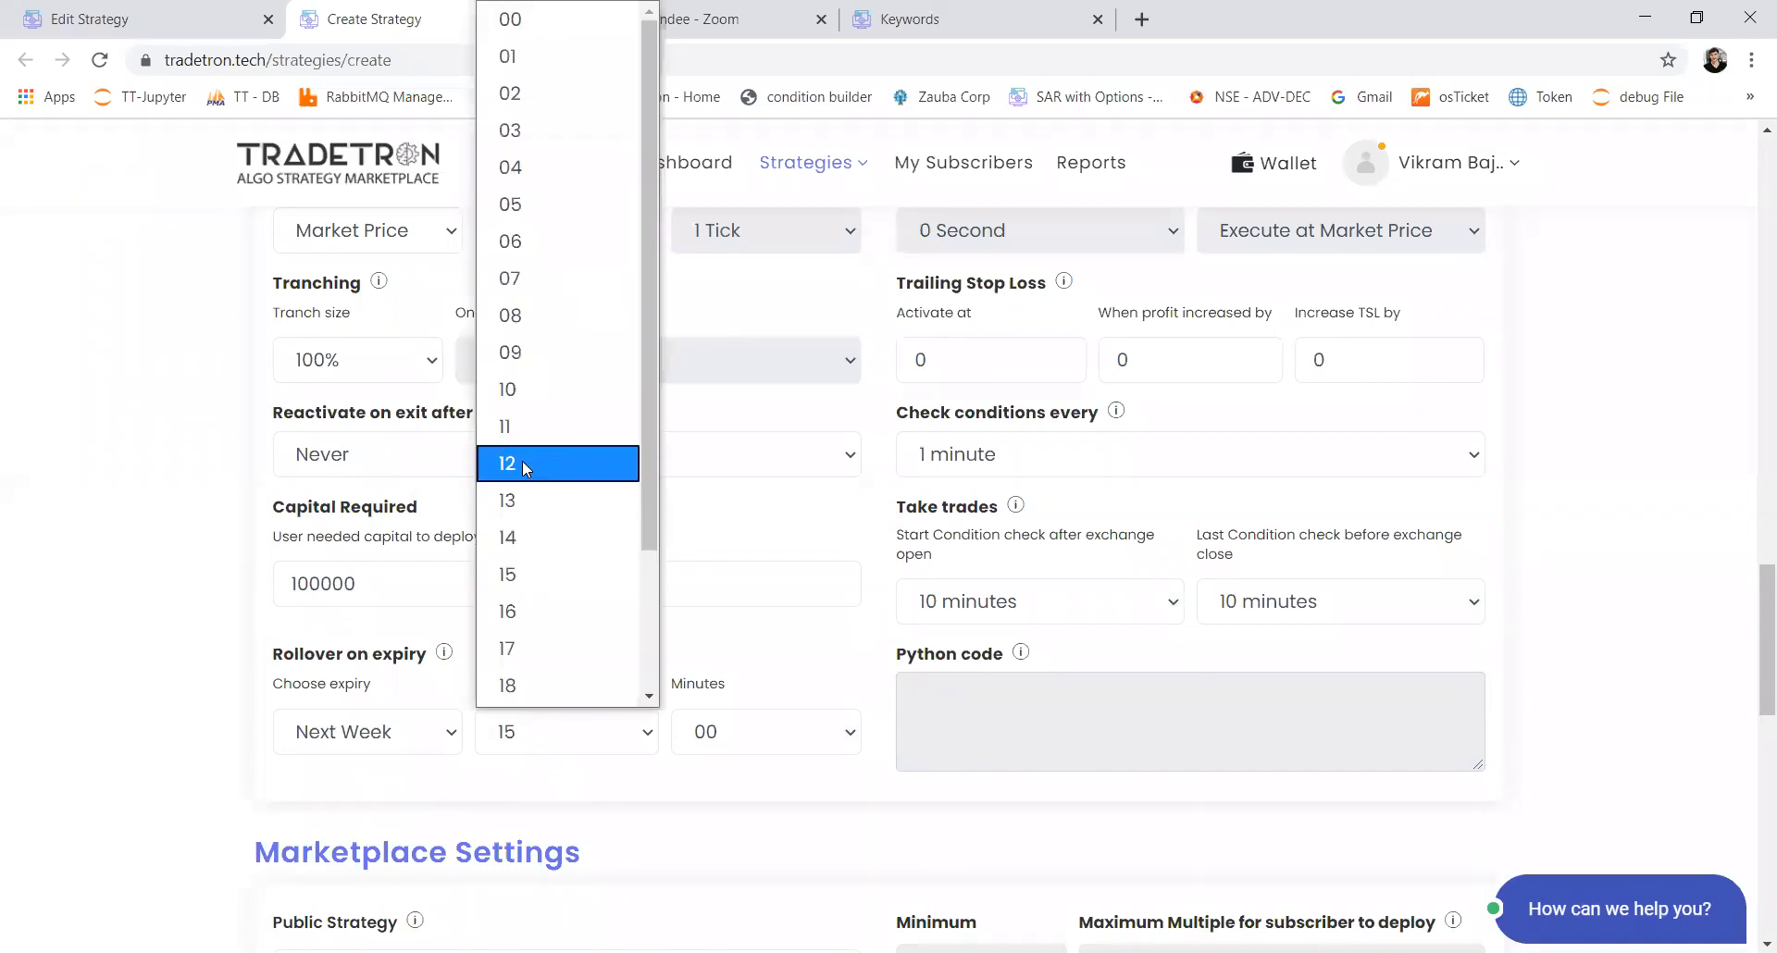
pyautogui.click(509, 537)
pyautogui.click(731, 739)
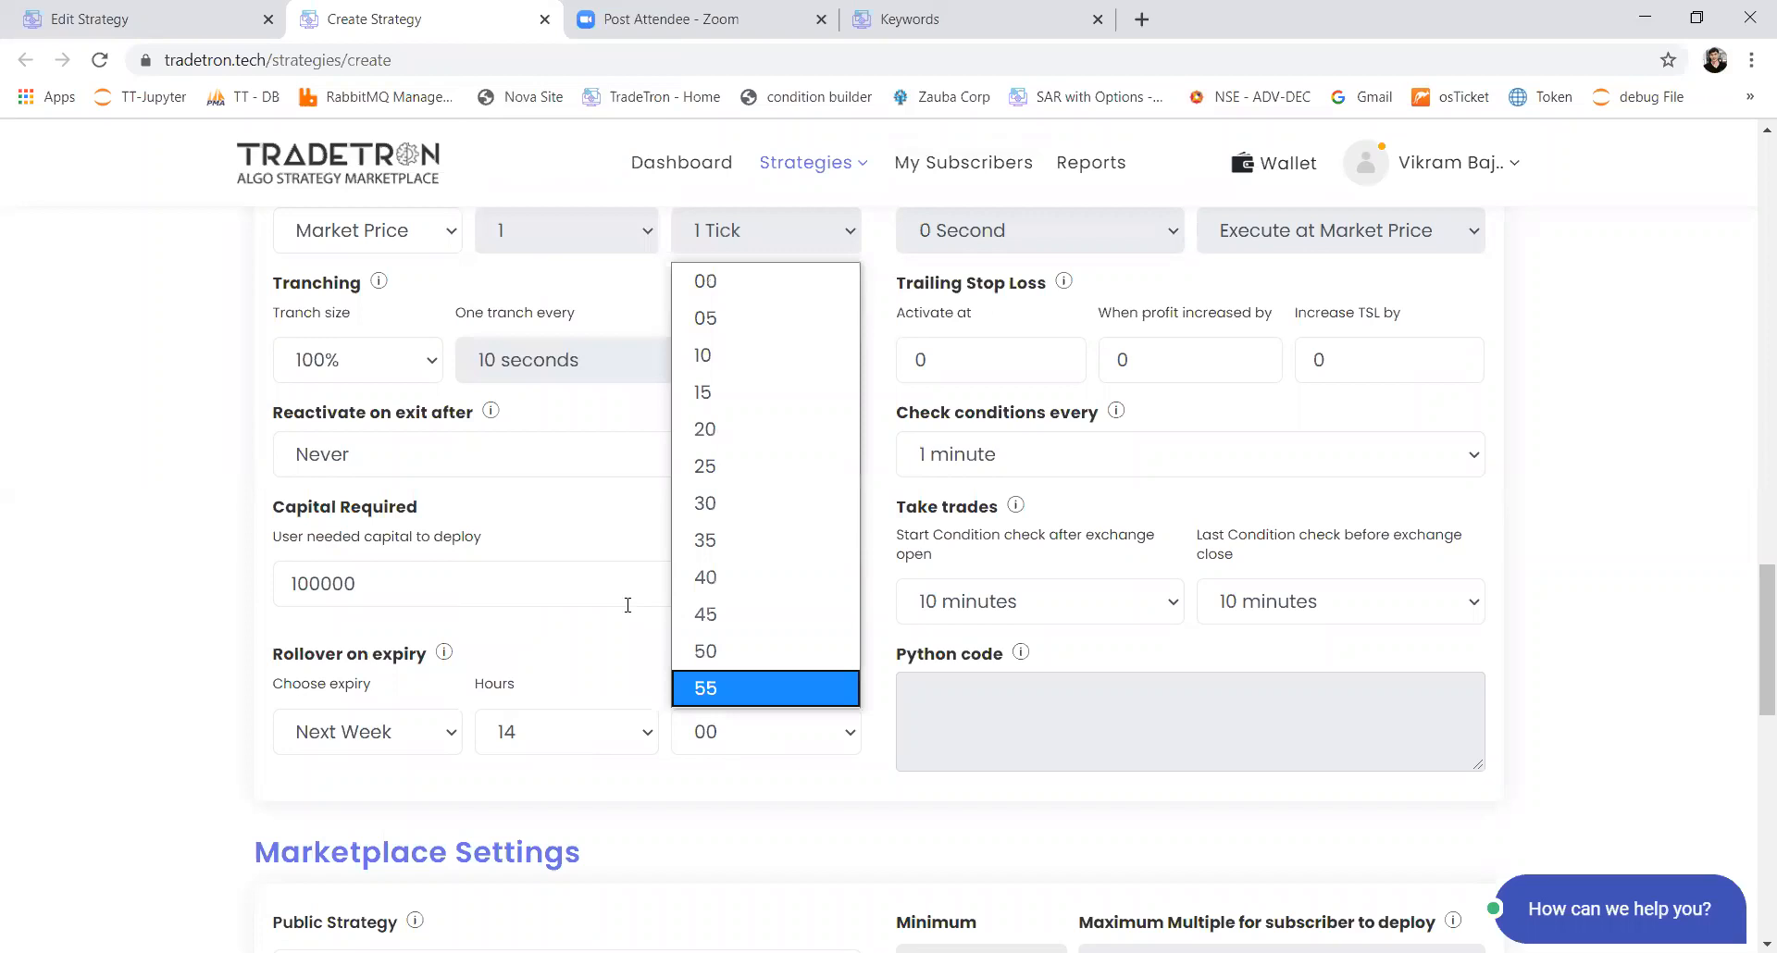
pyautogui.click(705, 465)
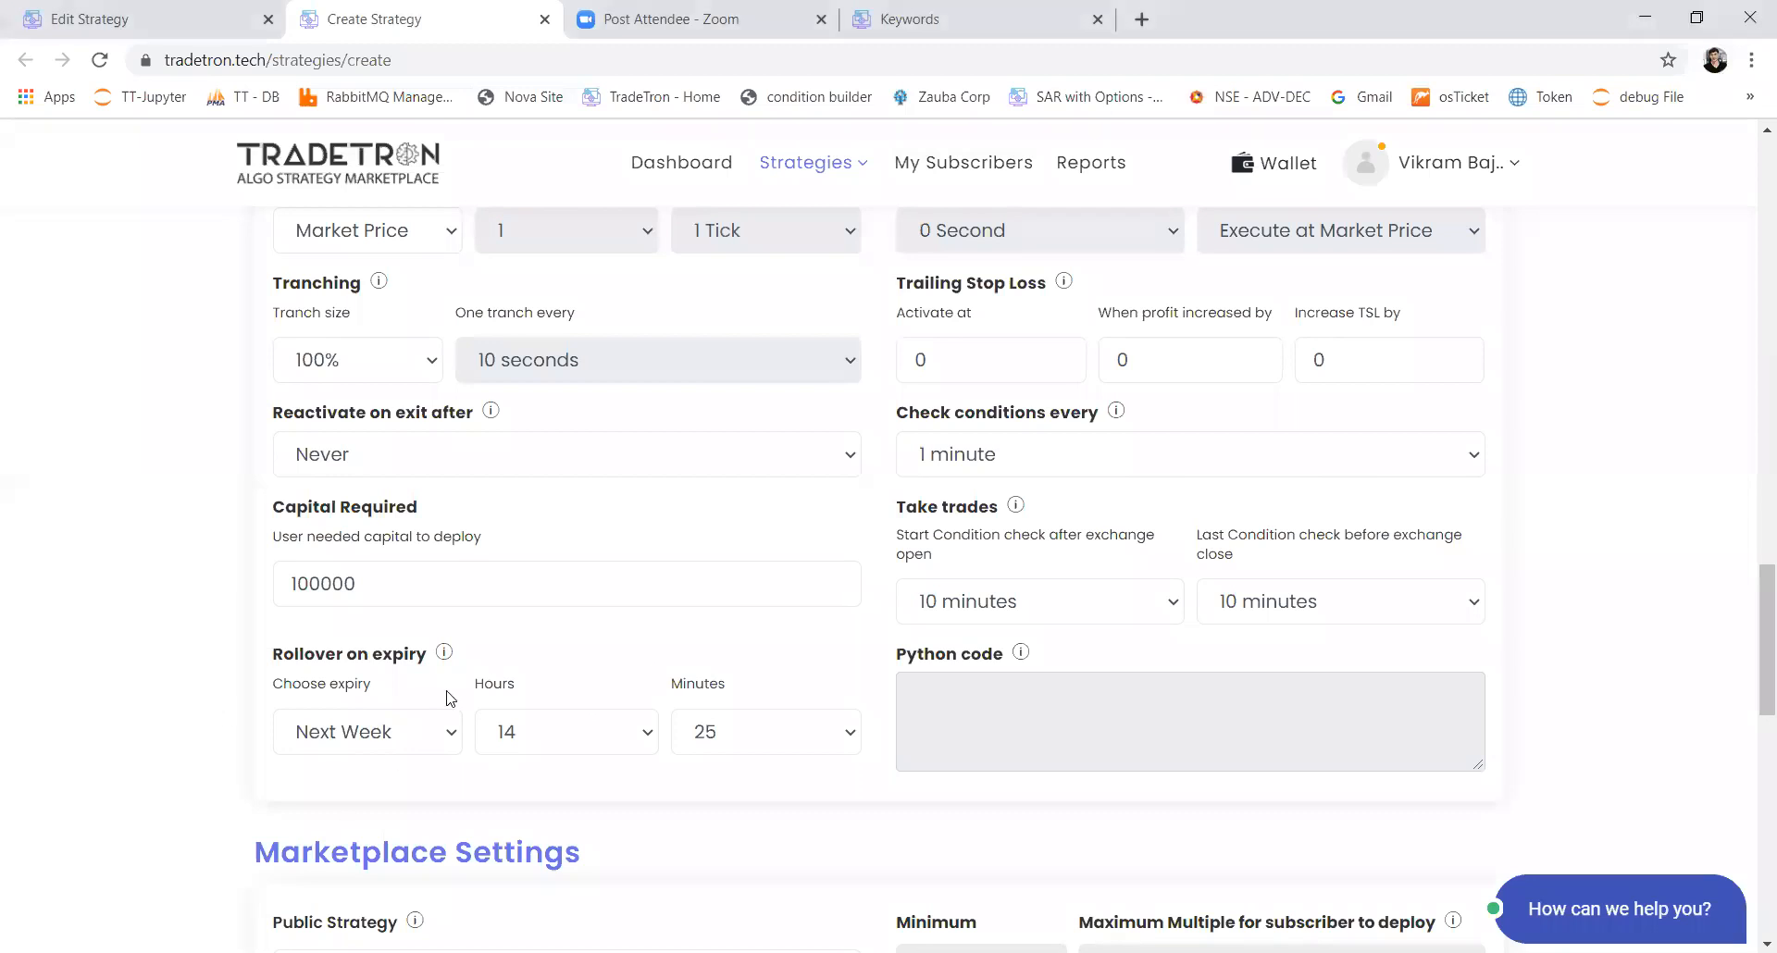
# Step: Try LTP as the initiation price of Price execution 1 and settle on Avg of Bid/Ask
pyautogui.scroll(3, 450, 699)
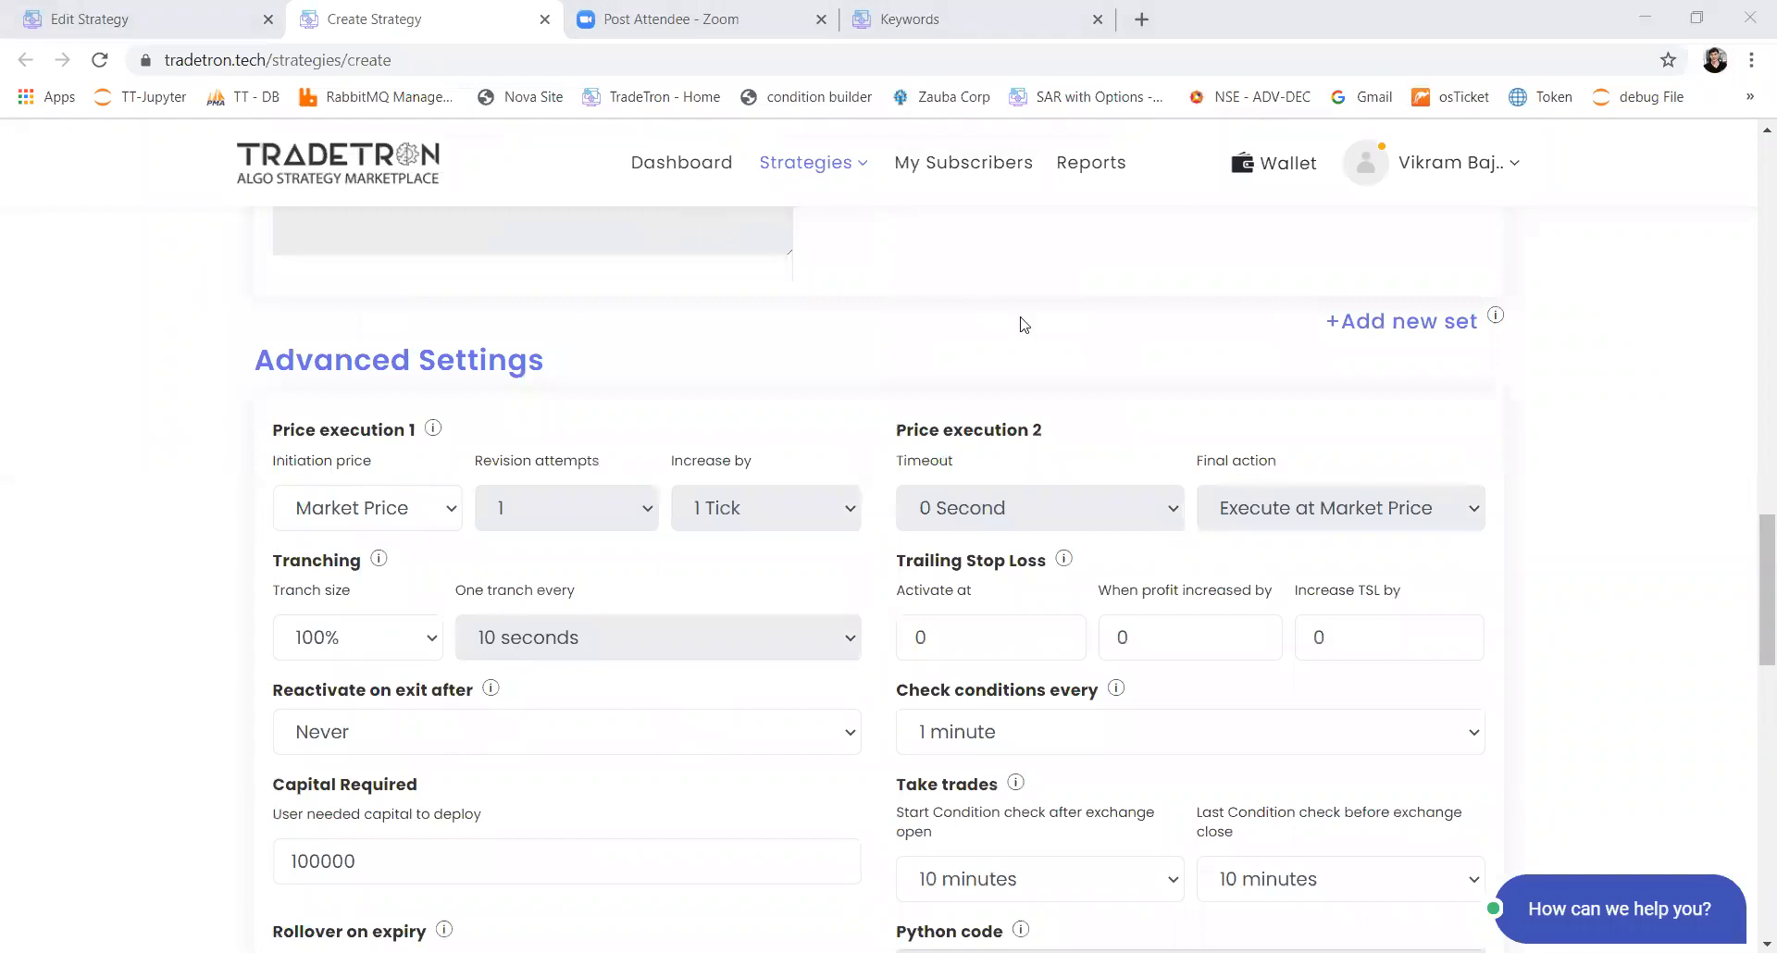
pyautogui.click(388, 505)
pyautogui.click(351, 654)
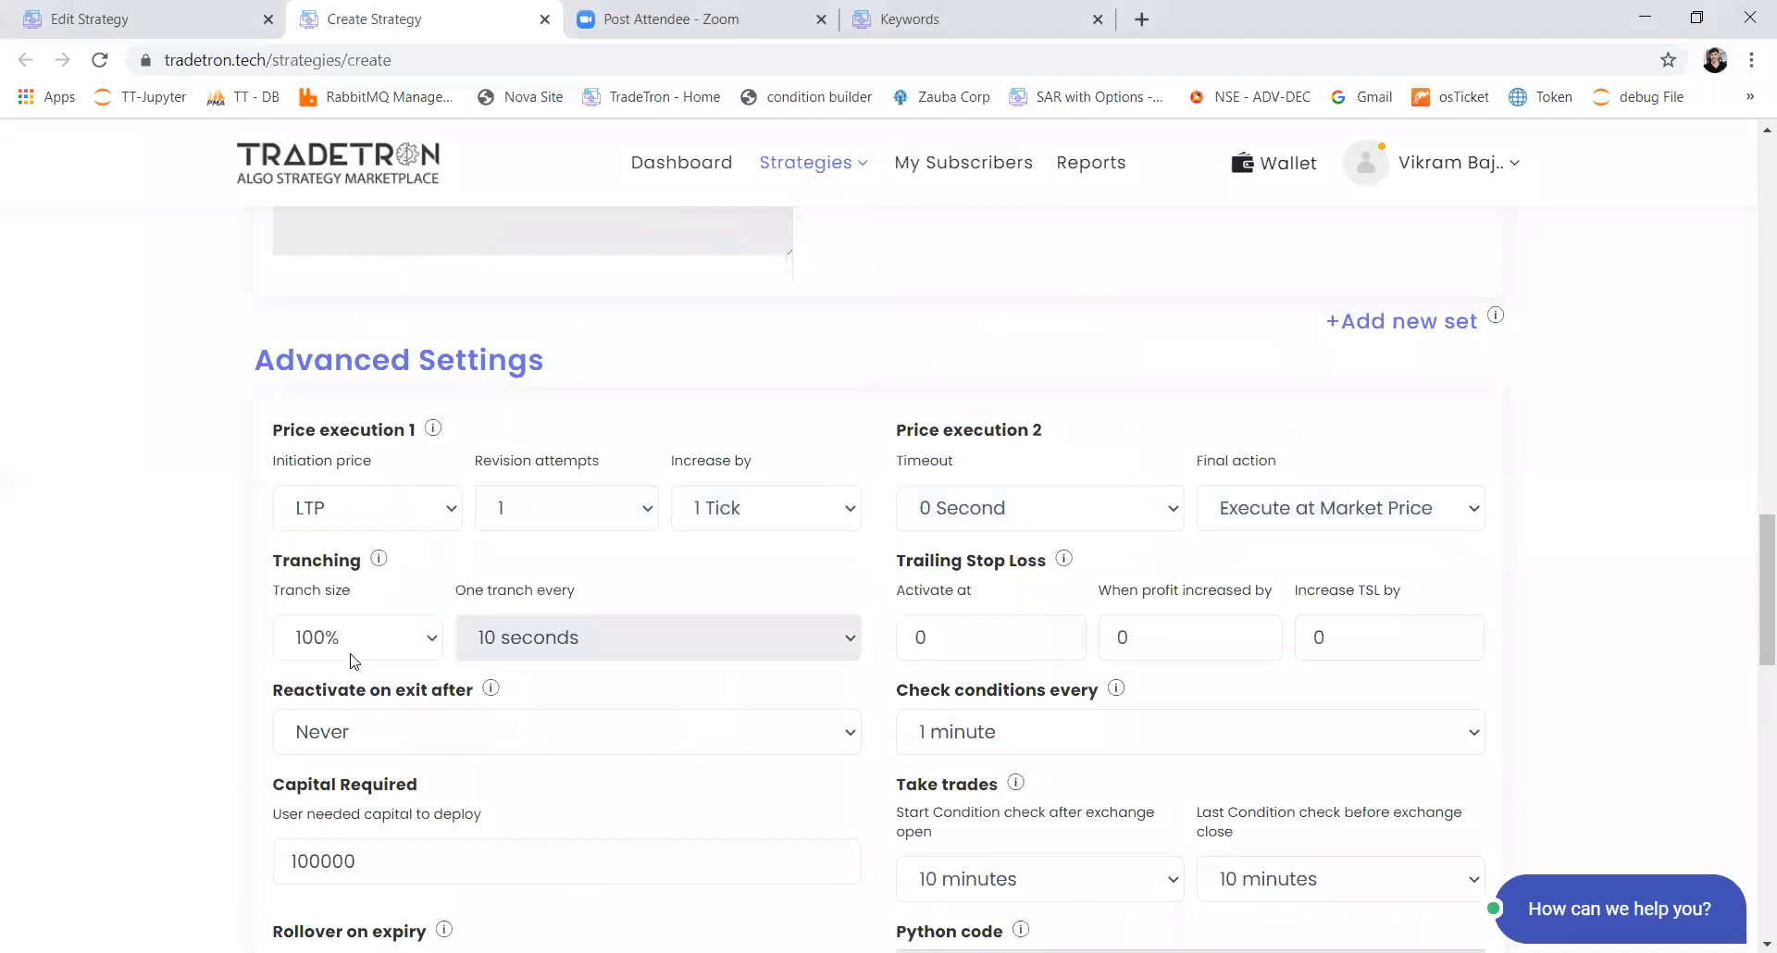
pyautogui.click(426, 523)
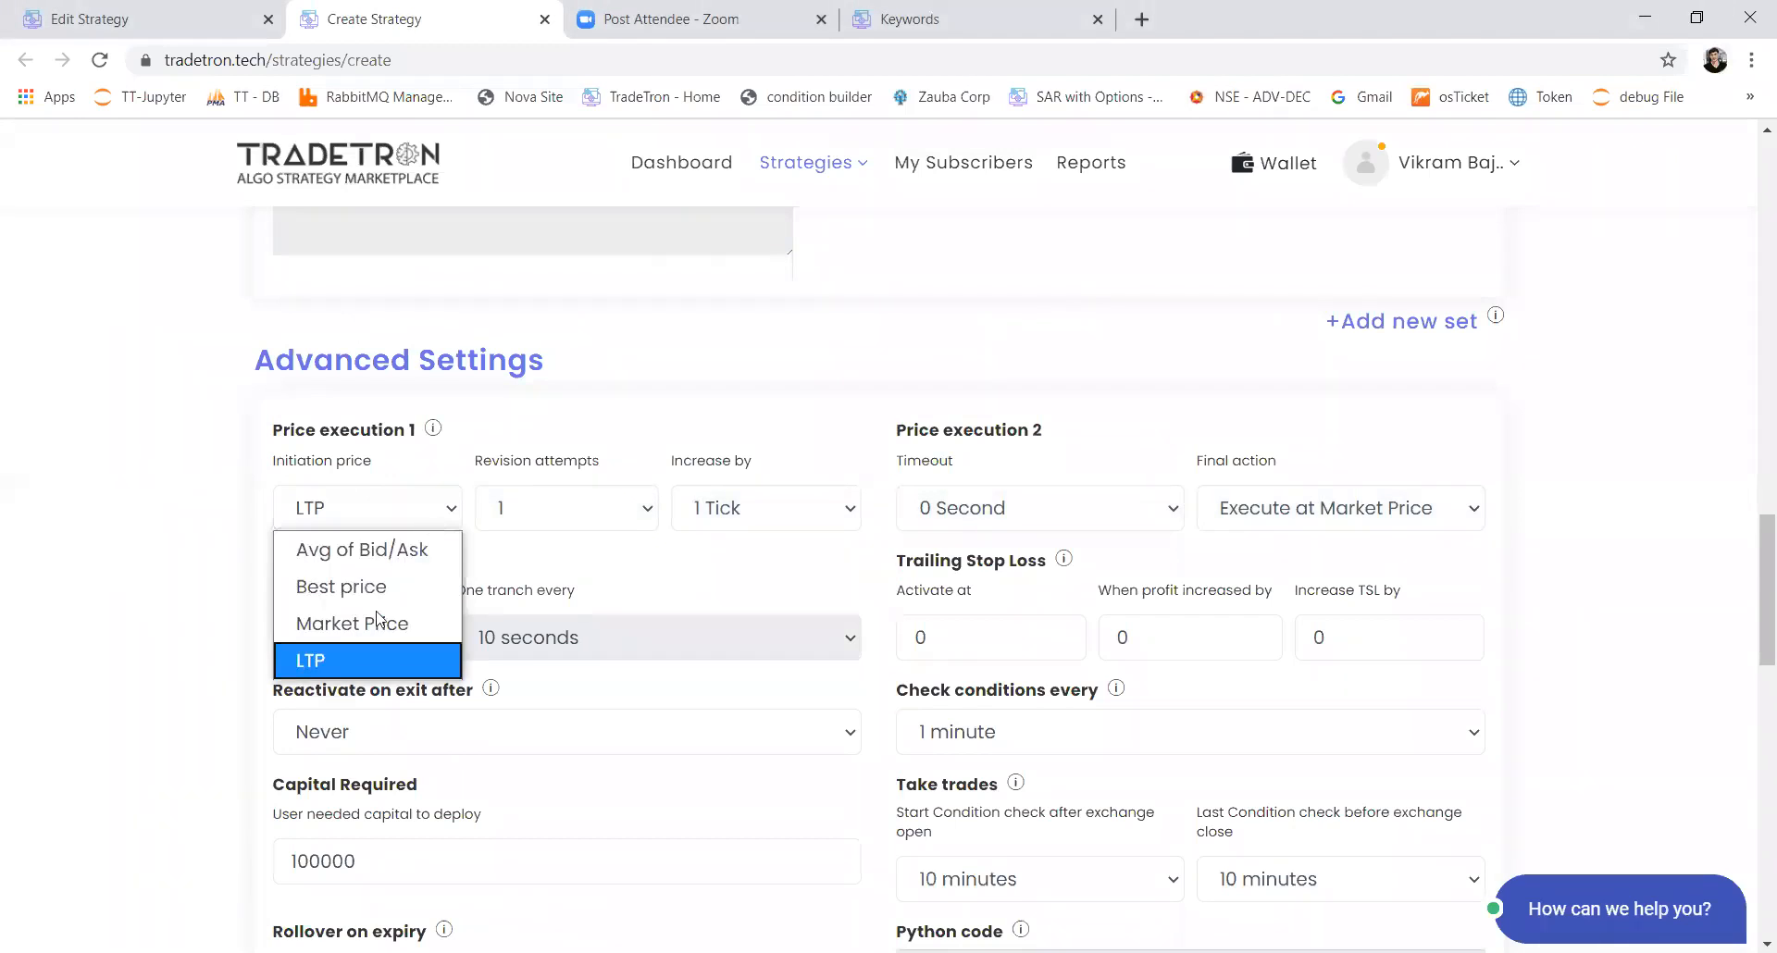
pyautogui.click(390, 562)
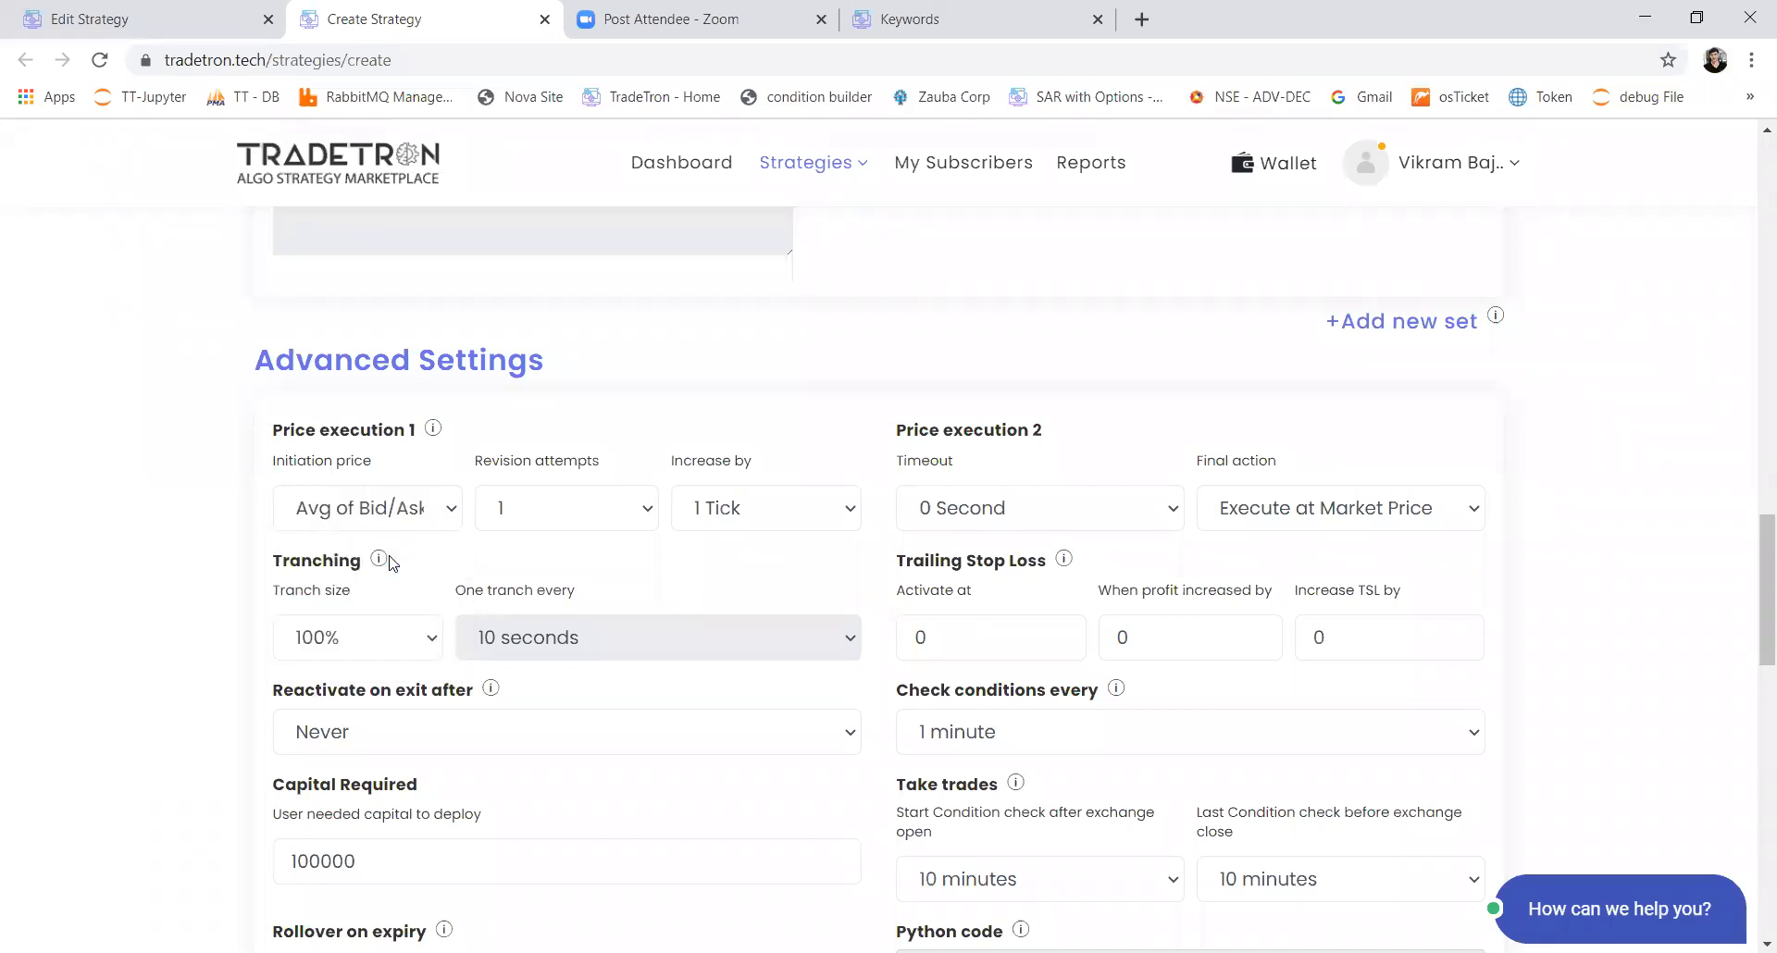
# Step: Try a 5-second timeout for Price execution 2 and settle on 8 seconds
pyautogui.click(959, 516)
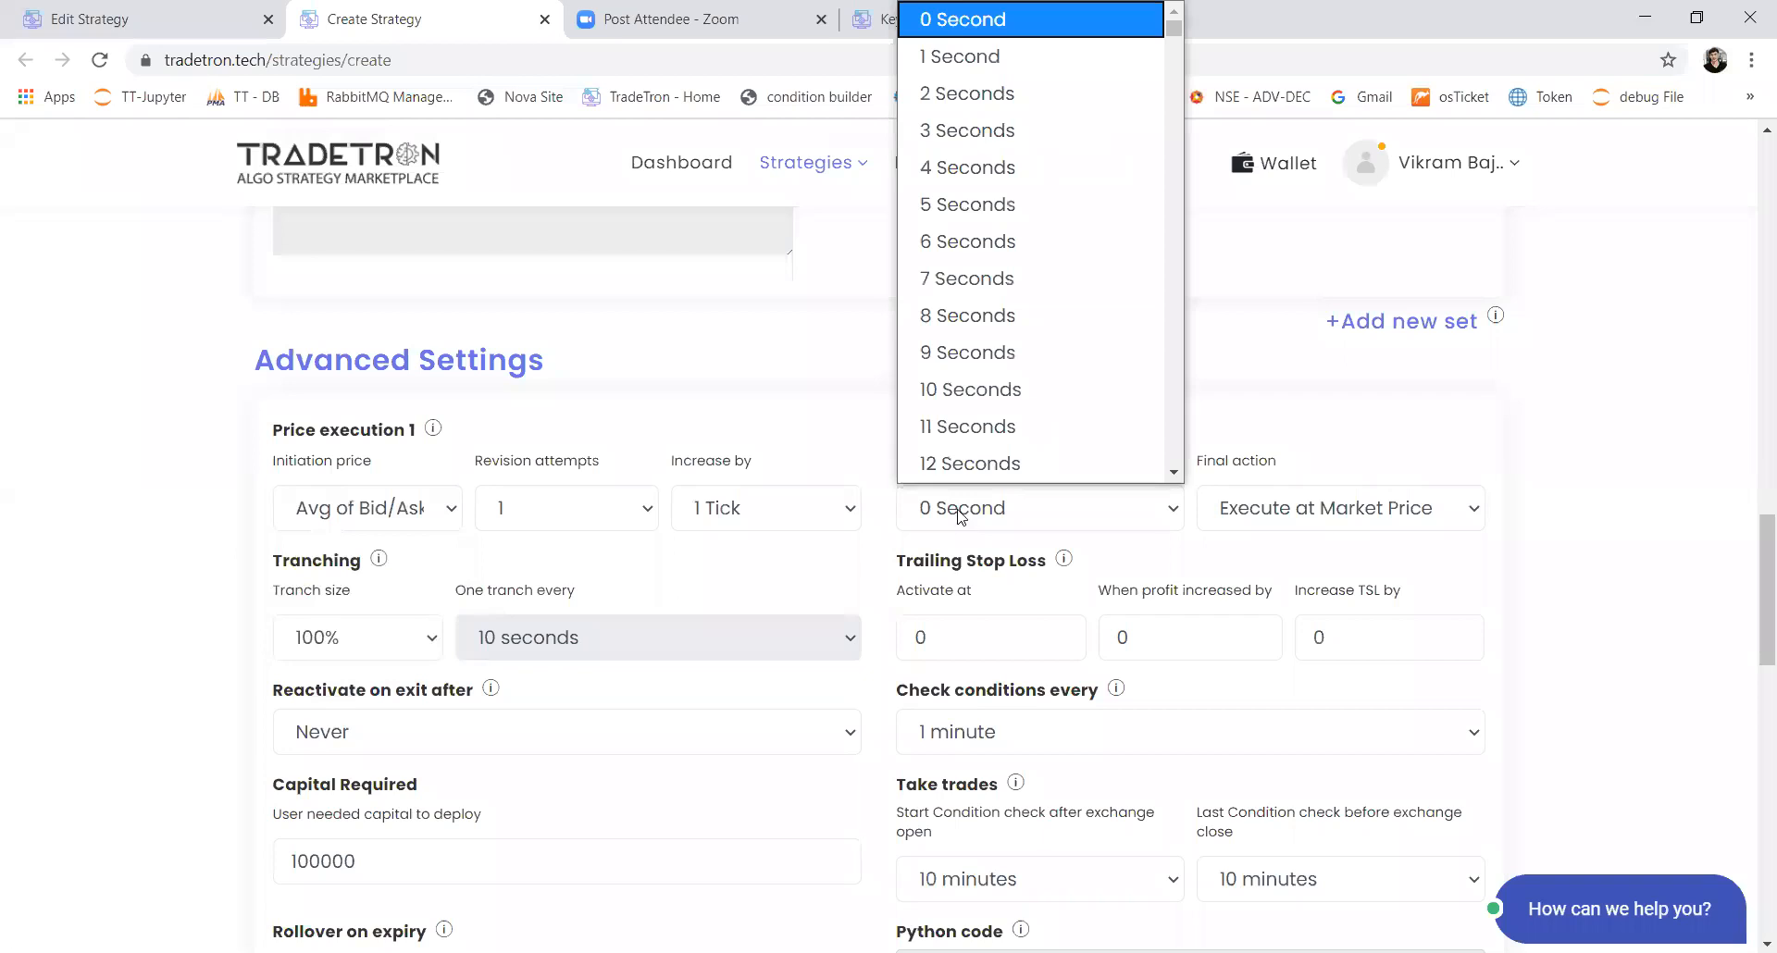
pyautogui.click(950, 219)
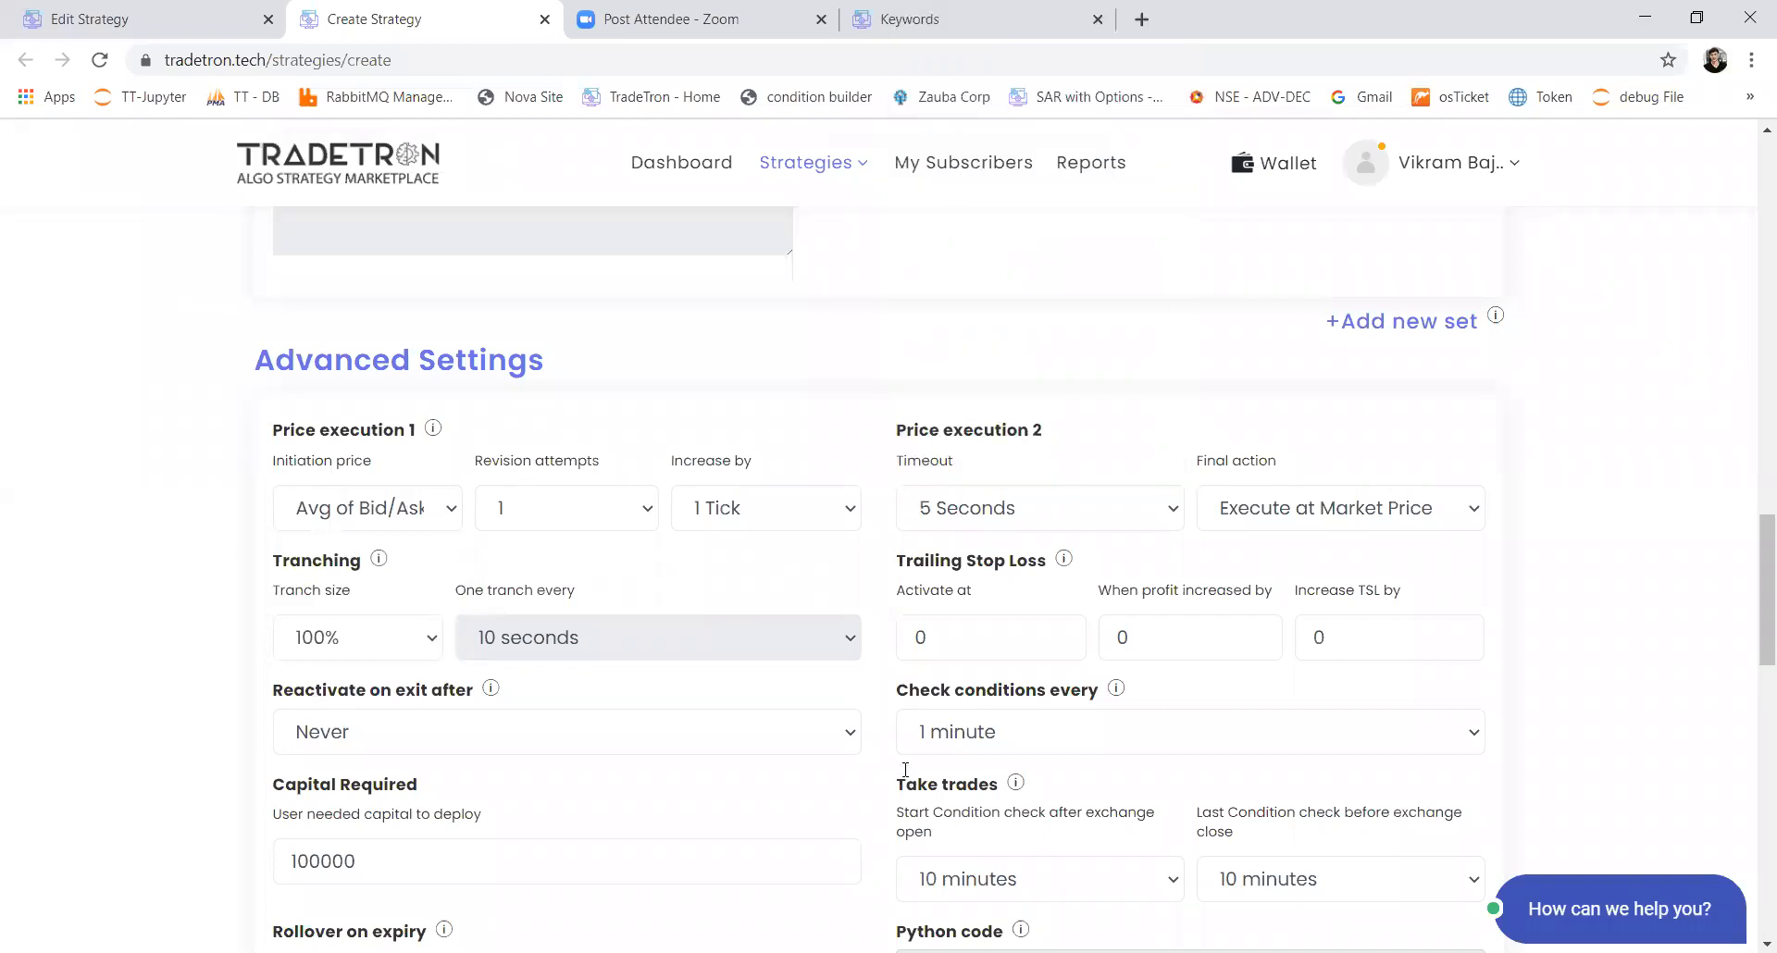
pyautogui.click(967, 518)
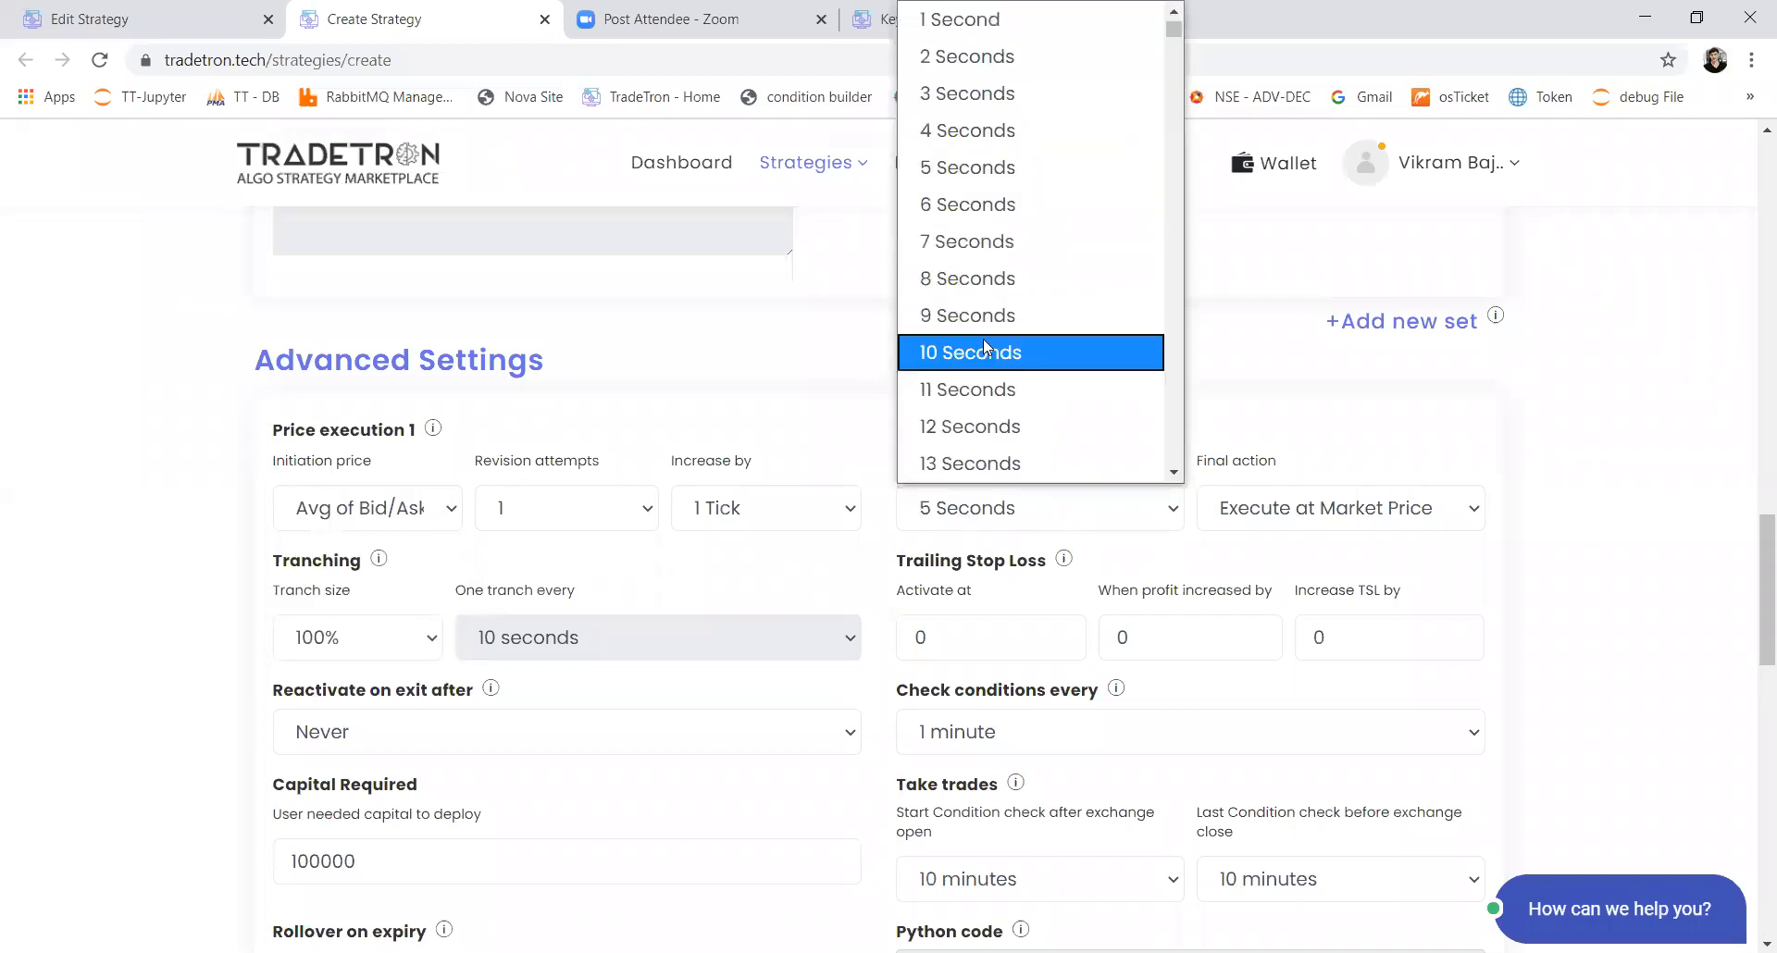
pyautogui.click(990, 278)
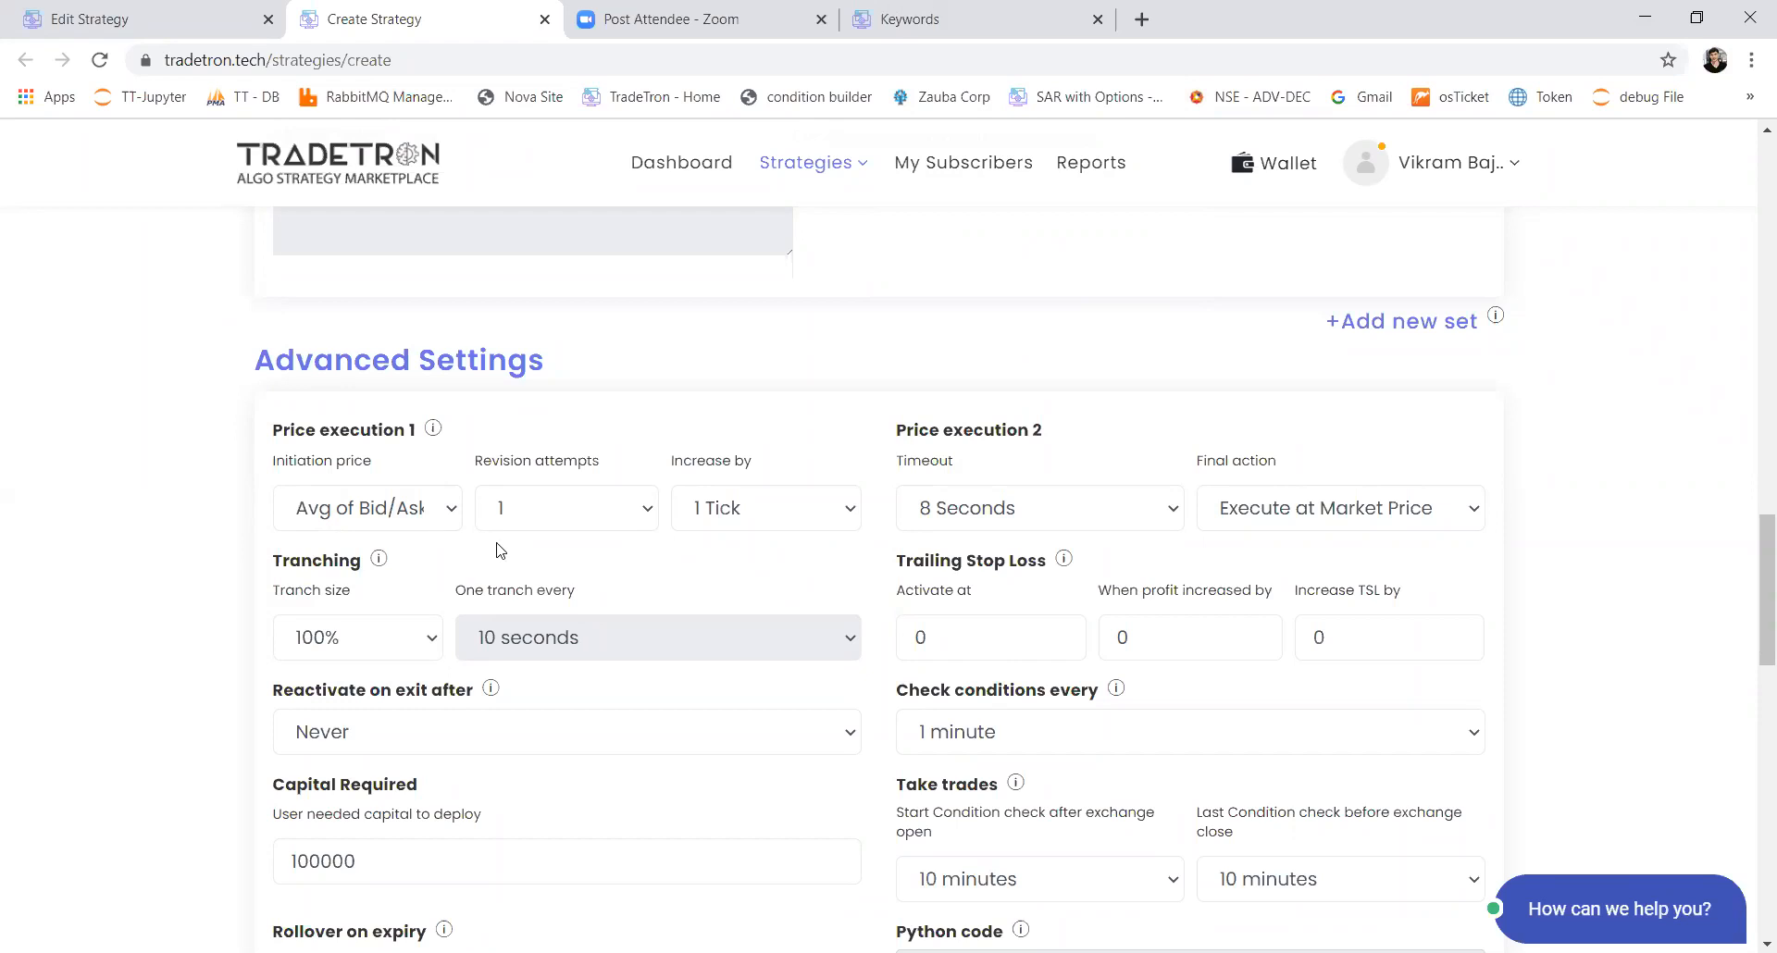
# Step: Set Price execution 1 to increase by 5 Ticks with 6 revision attempts
pyautogui.click(846, 512)
pyautogui.click(790, 204)
pyautogui.click(634, 516)
pyautogui.scroll(-1, 614, 357)
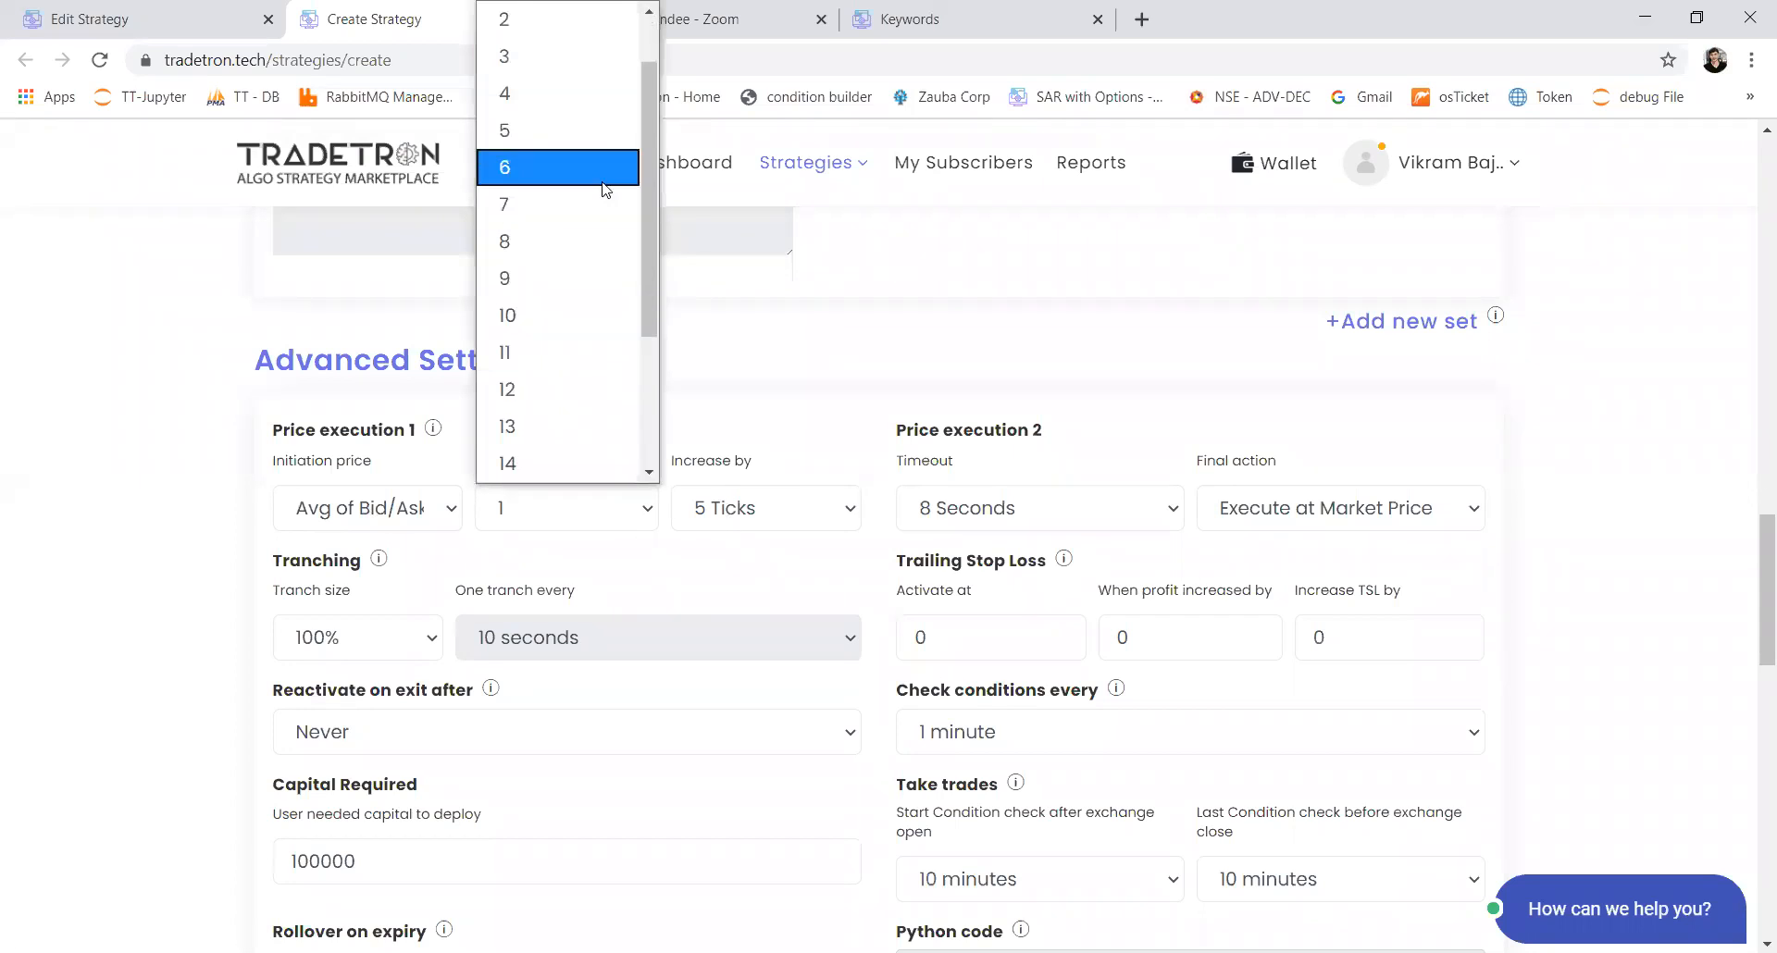
pyautogui.click(603, 189)
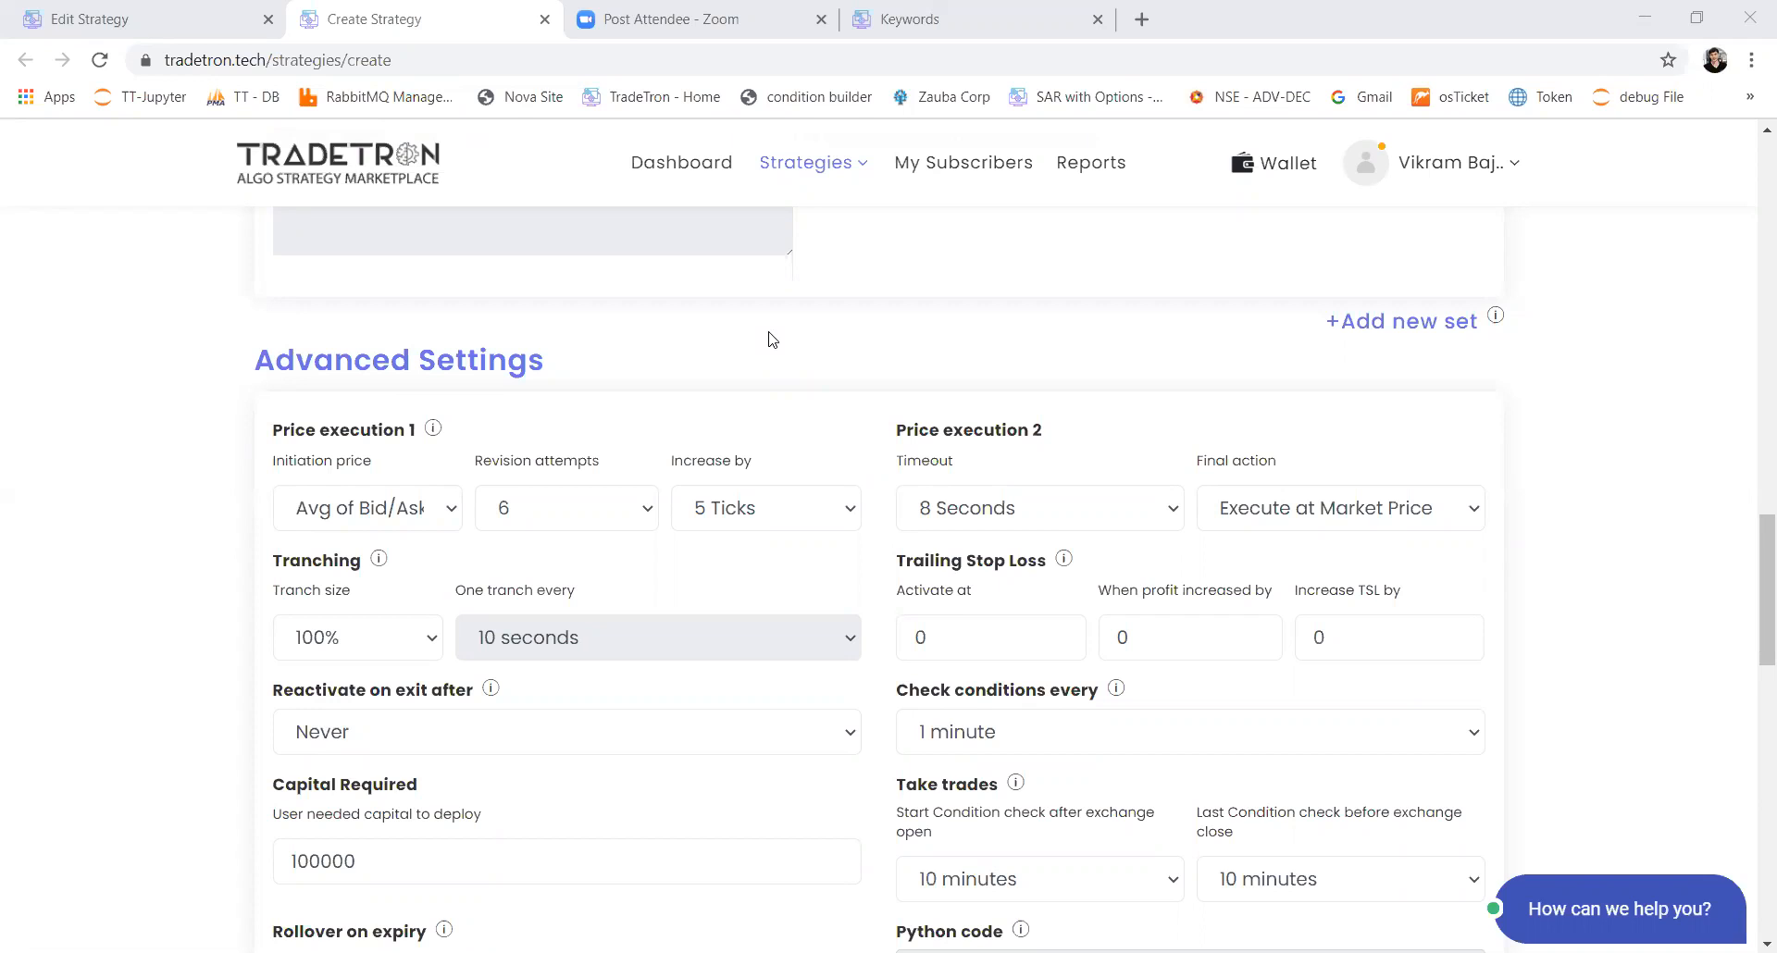
# Step: Open the strategy templates page tradetron.tech/html-view/strategy-templates in a new browser tab
pyautogui.click(1141, 18)
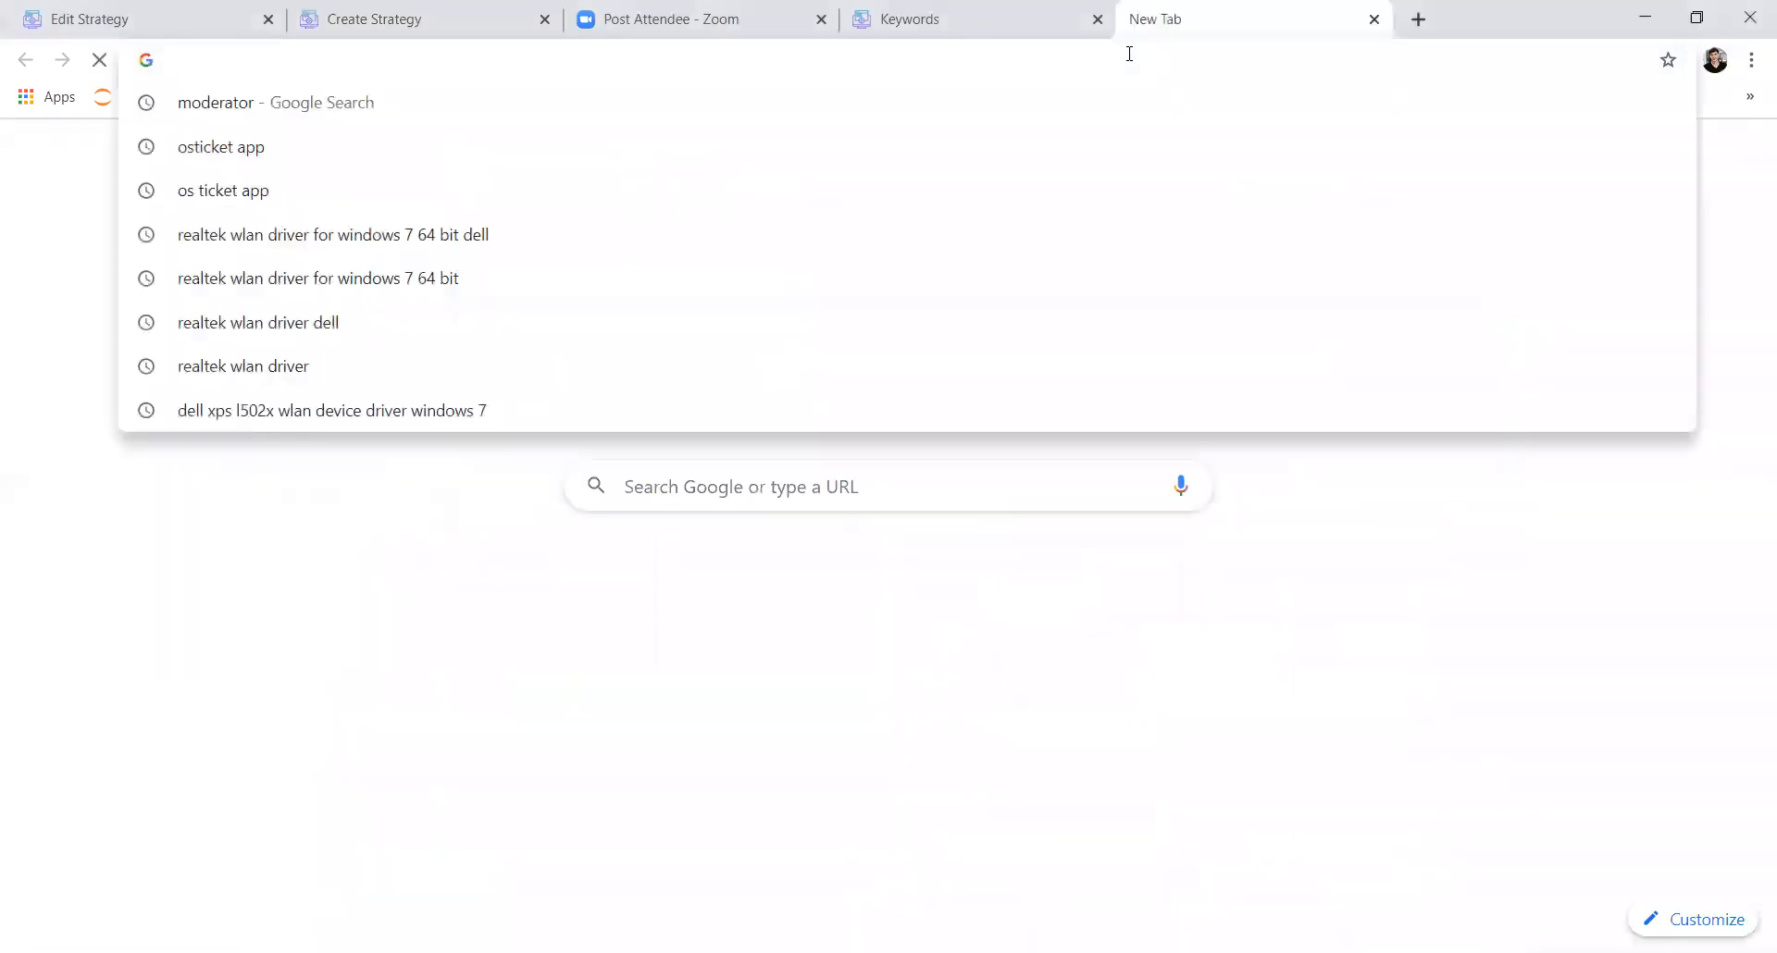
pyautogui.write('tradetron.tech/')
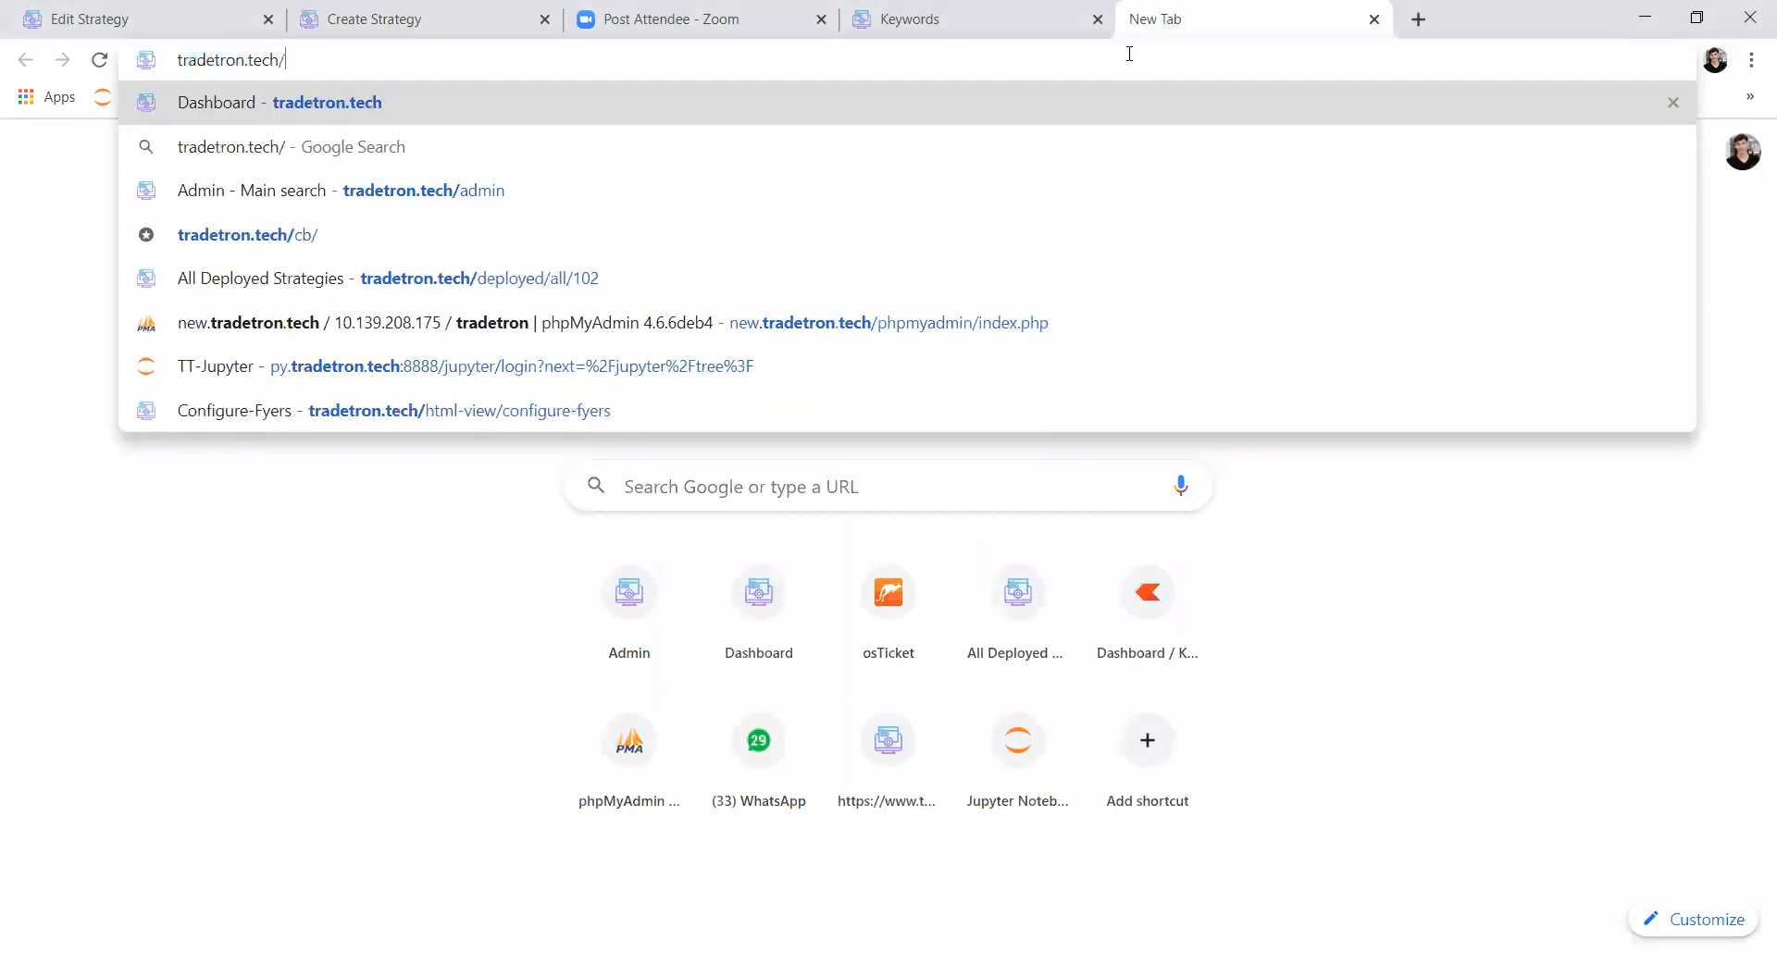
pyautogui.write('h')
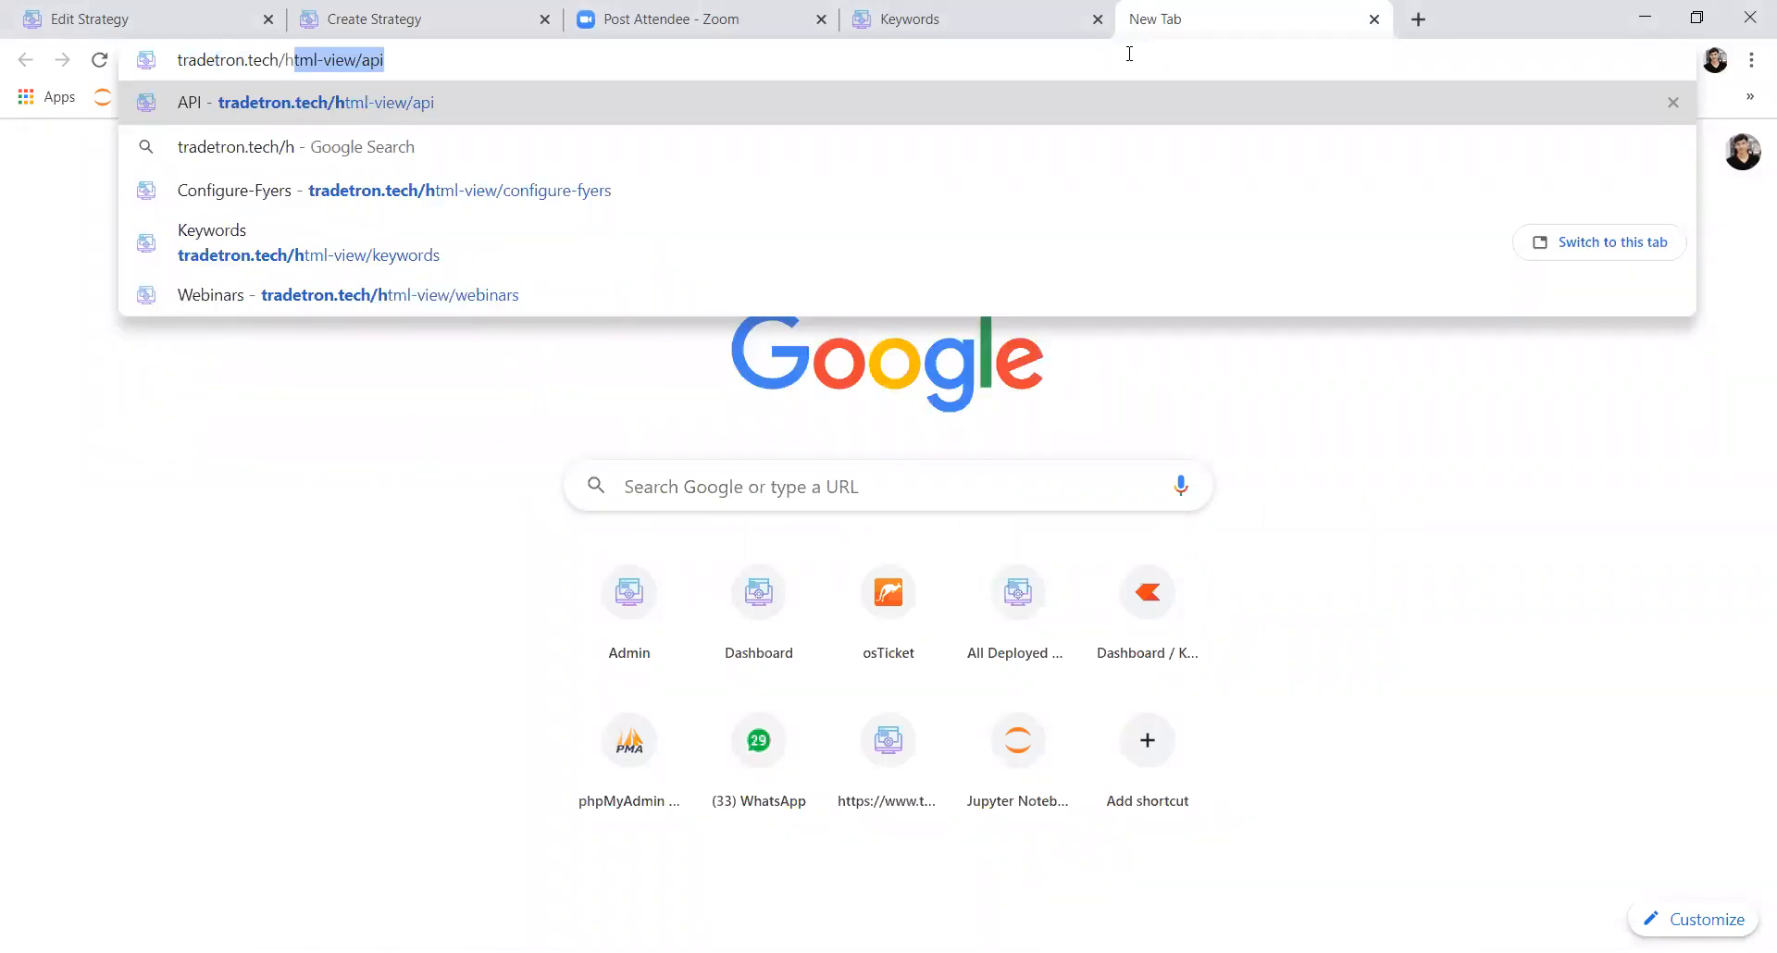
pyautogui.write('tml-view/tr')
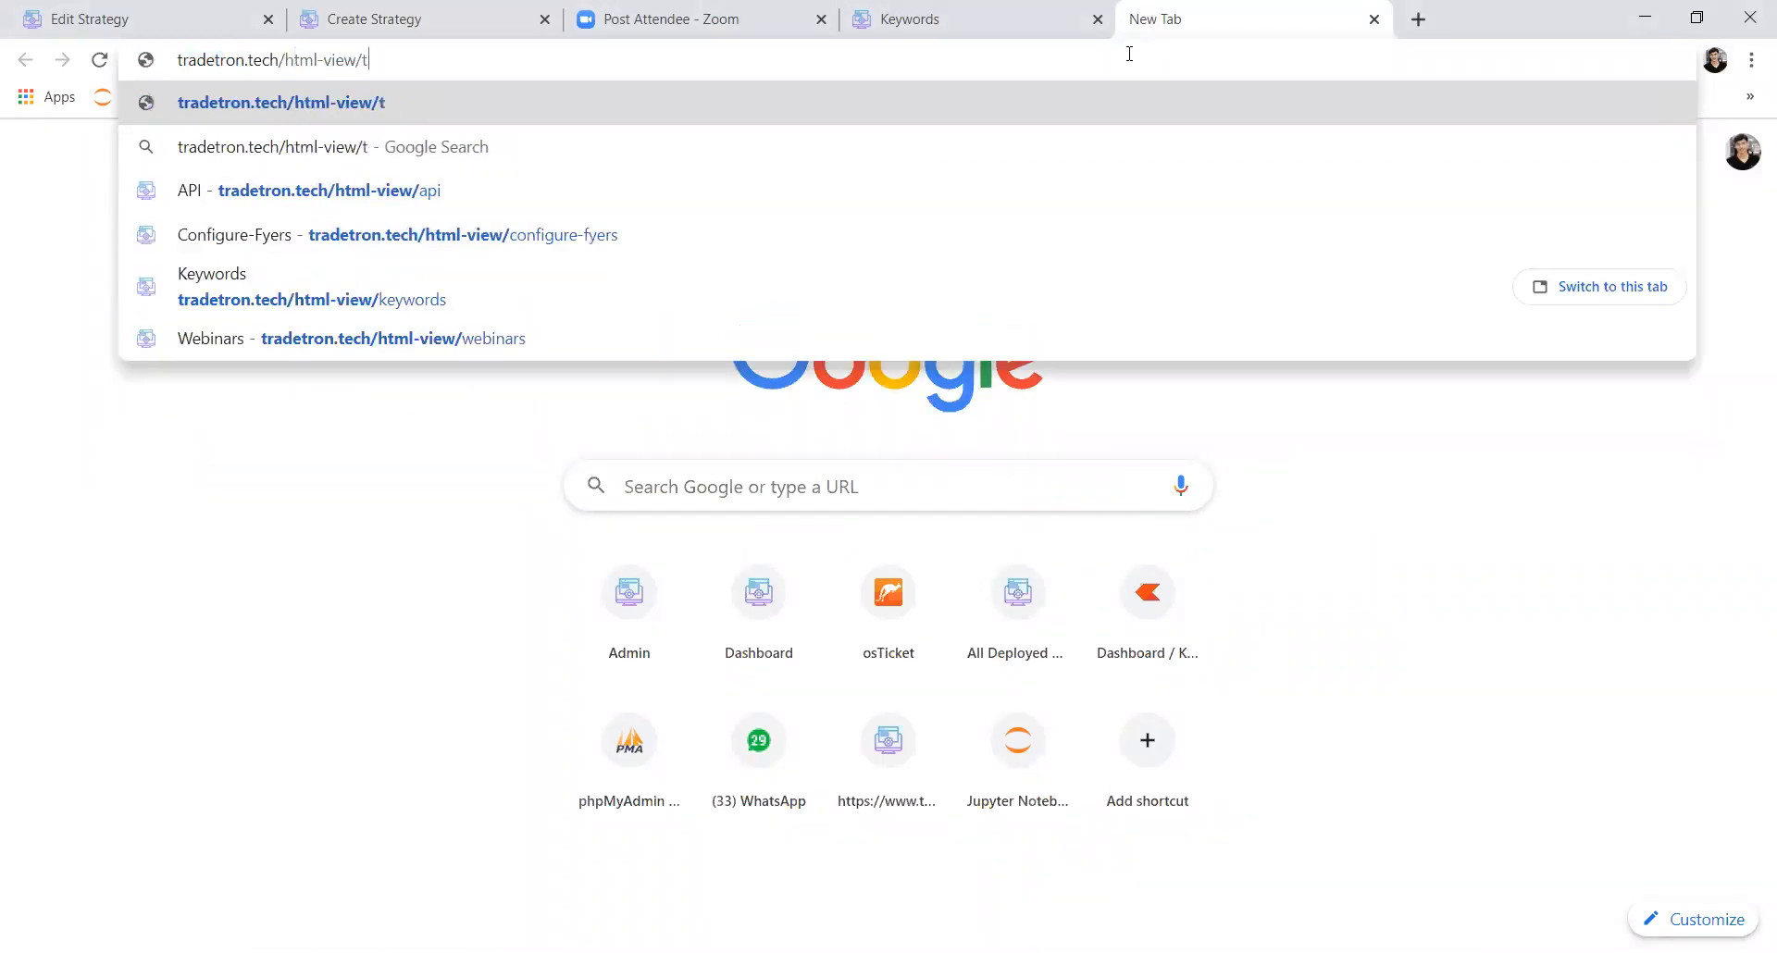
pyautogui.press('BackSpace')
pyautogui.press('BackSpace')
pyautogui.write('strategy-templates')
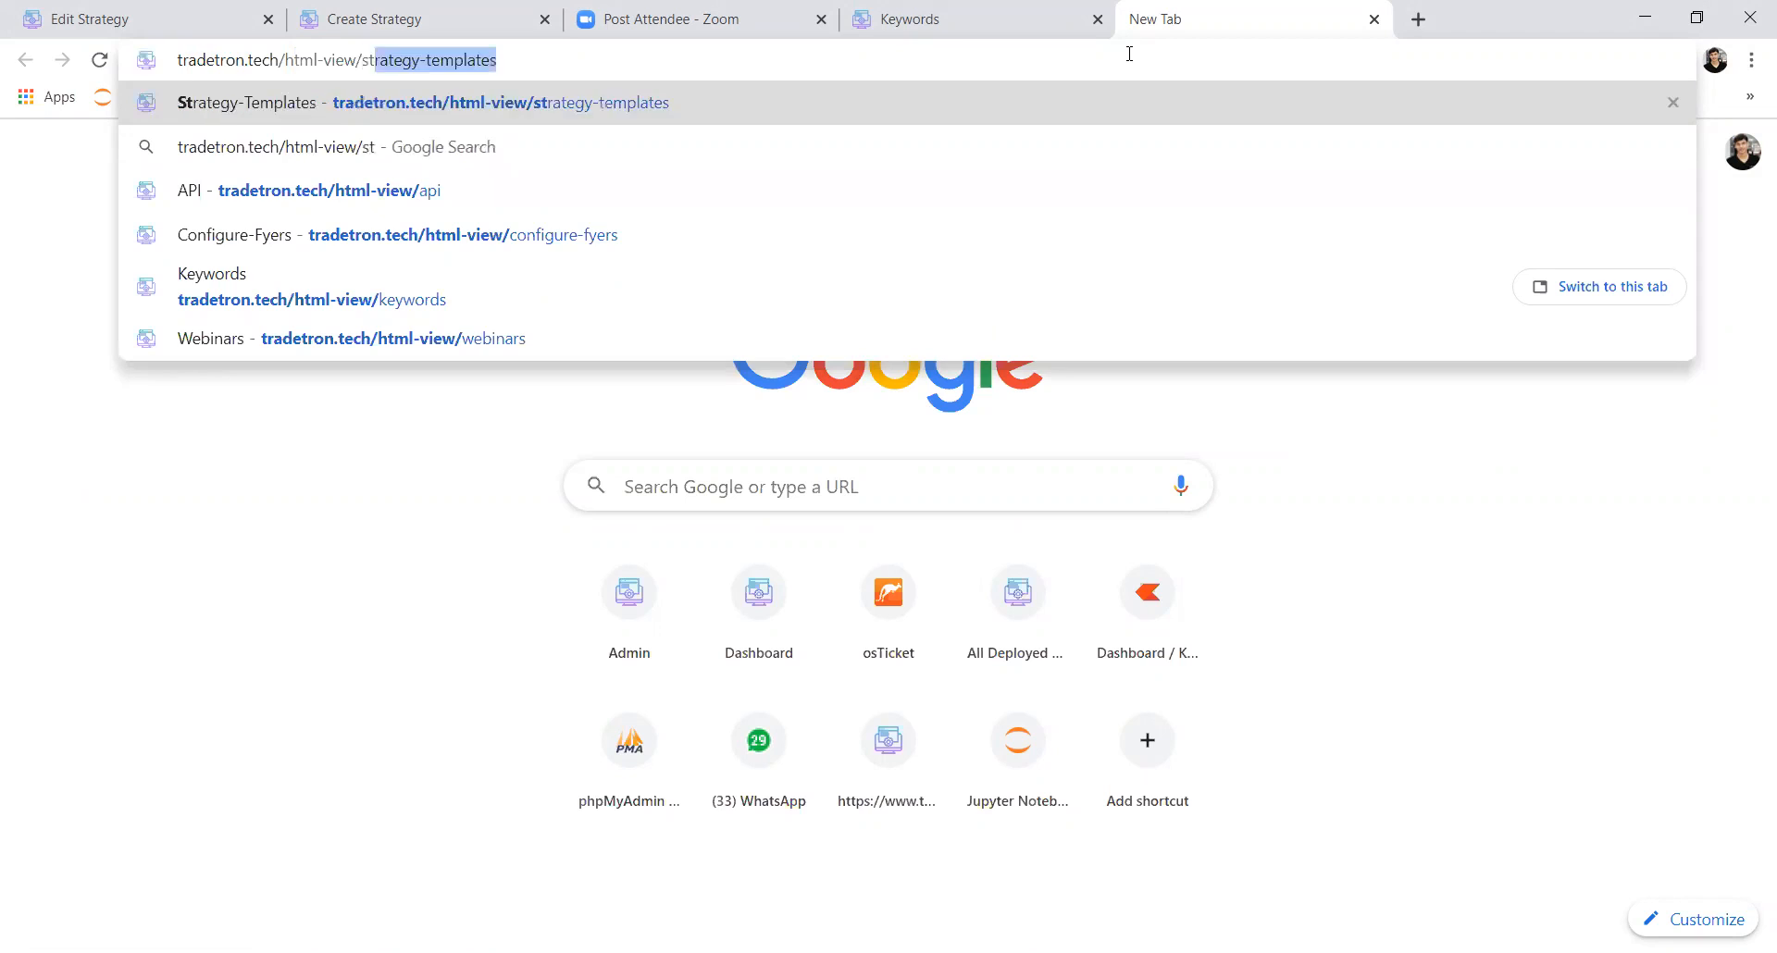
pyautogui.press('End')
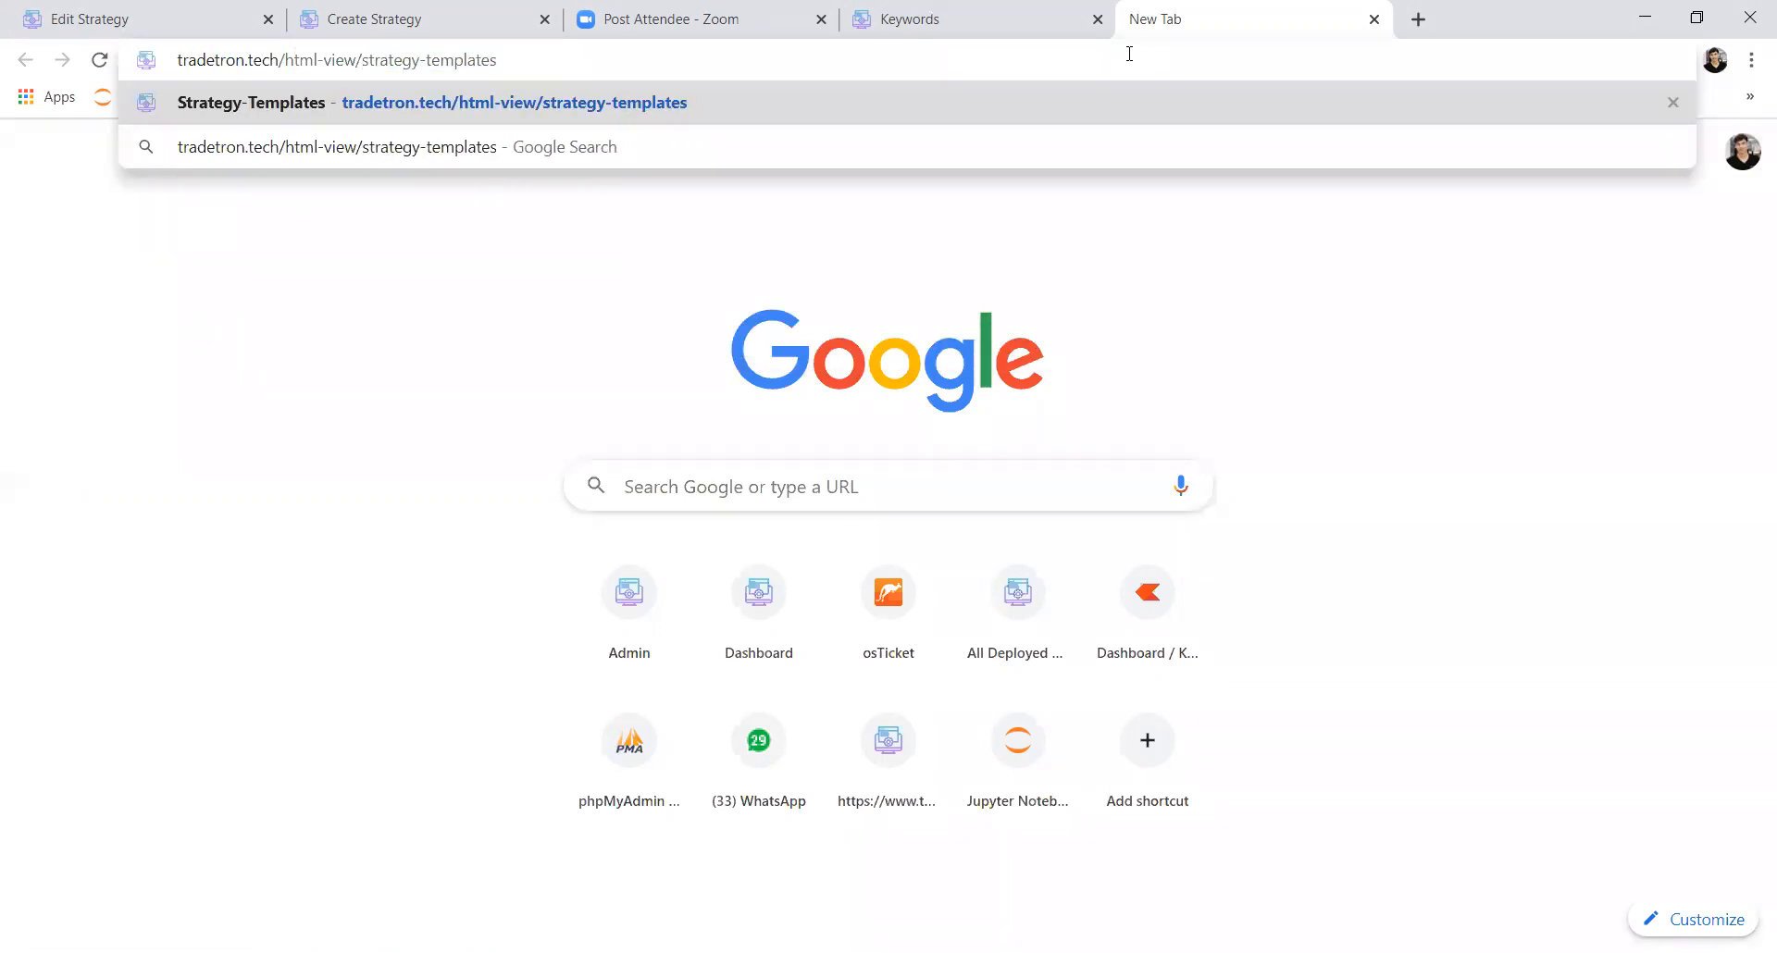
pyautogui.hotkey('ctrl', 'a')
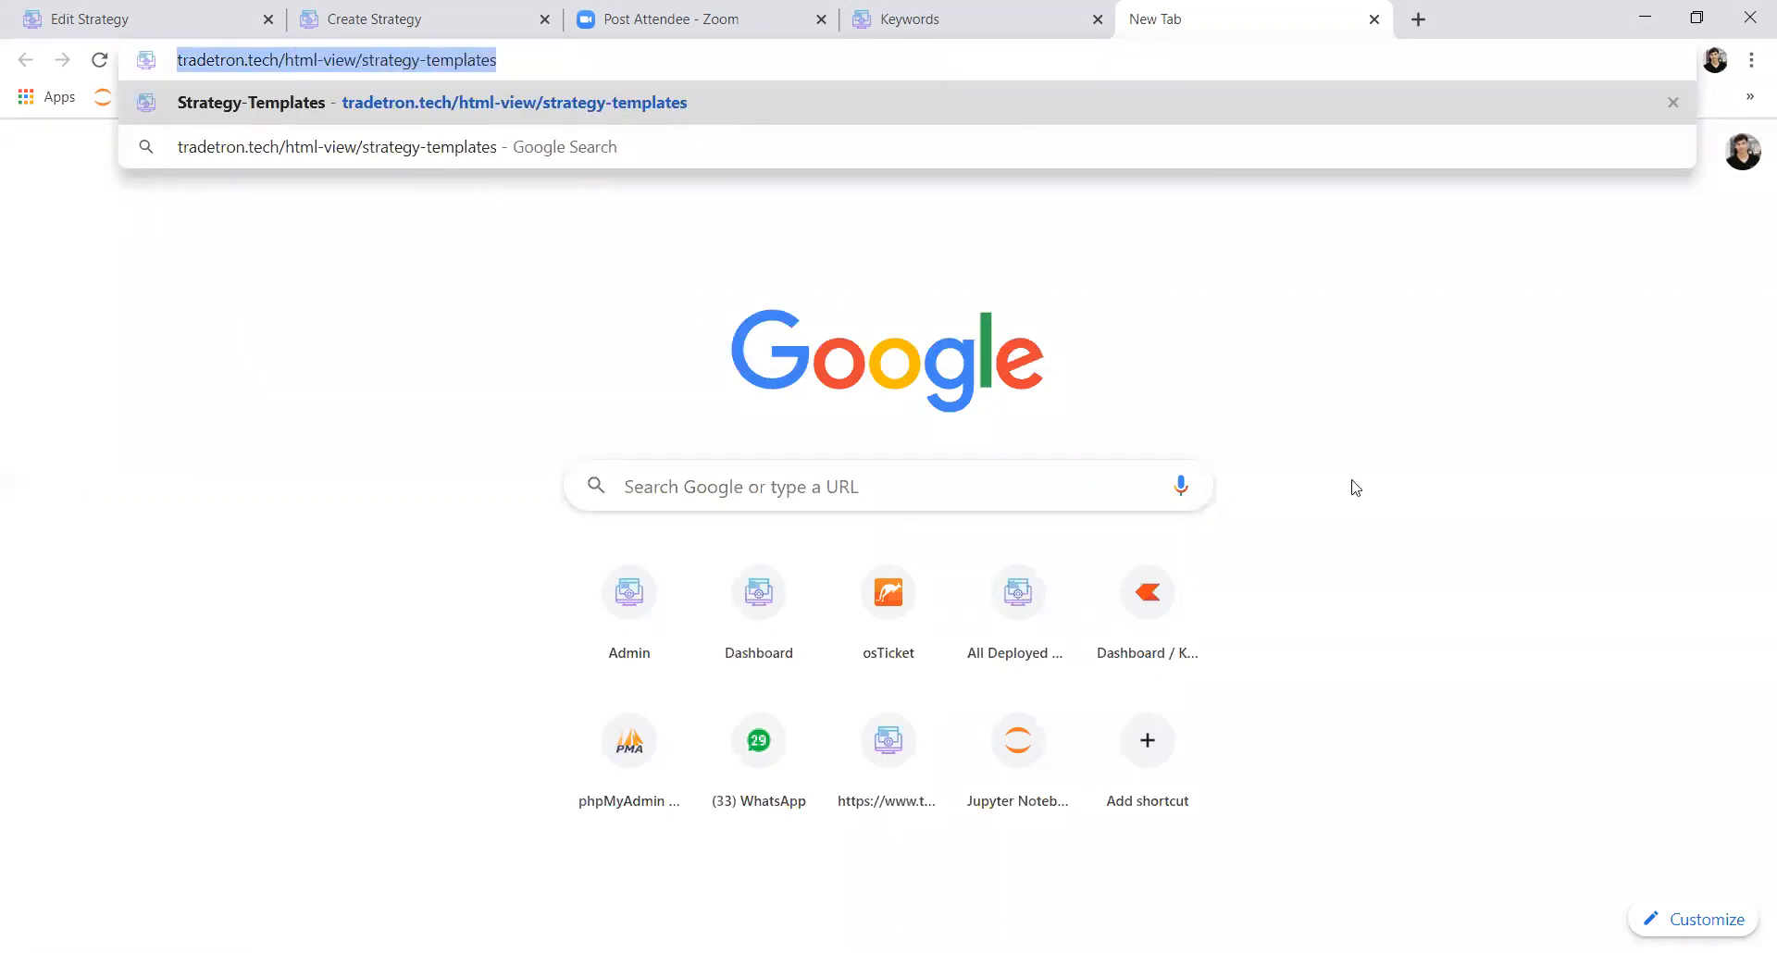
pyautogui.click(1356, 488)
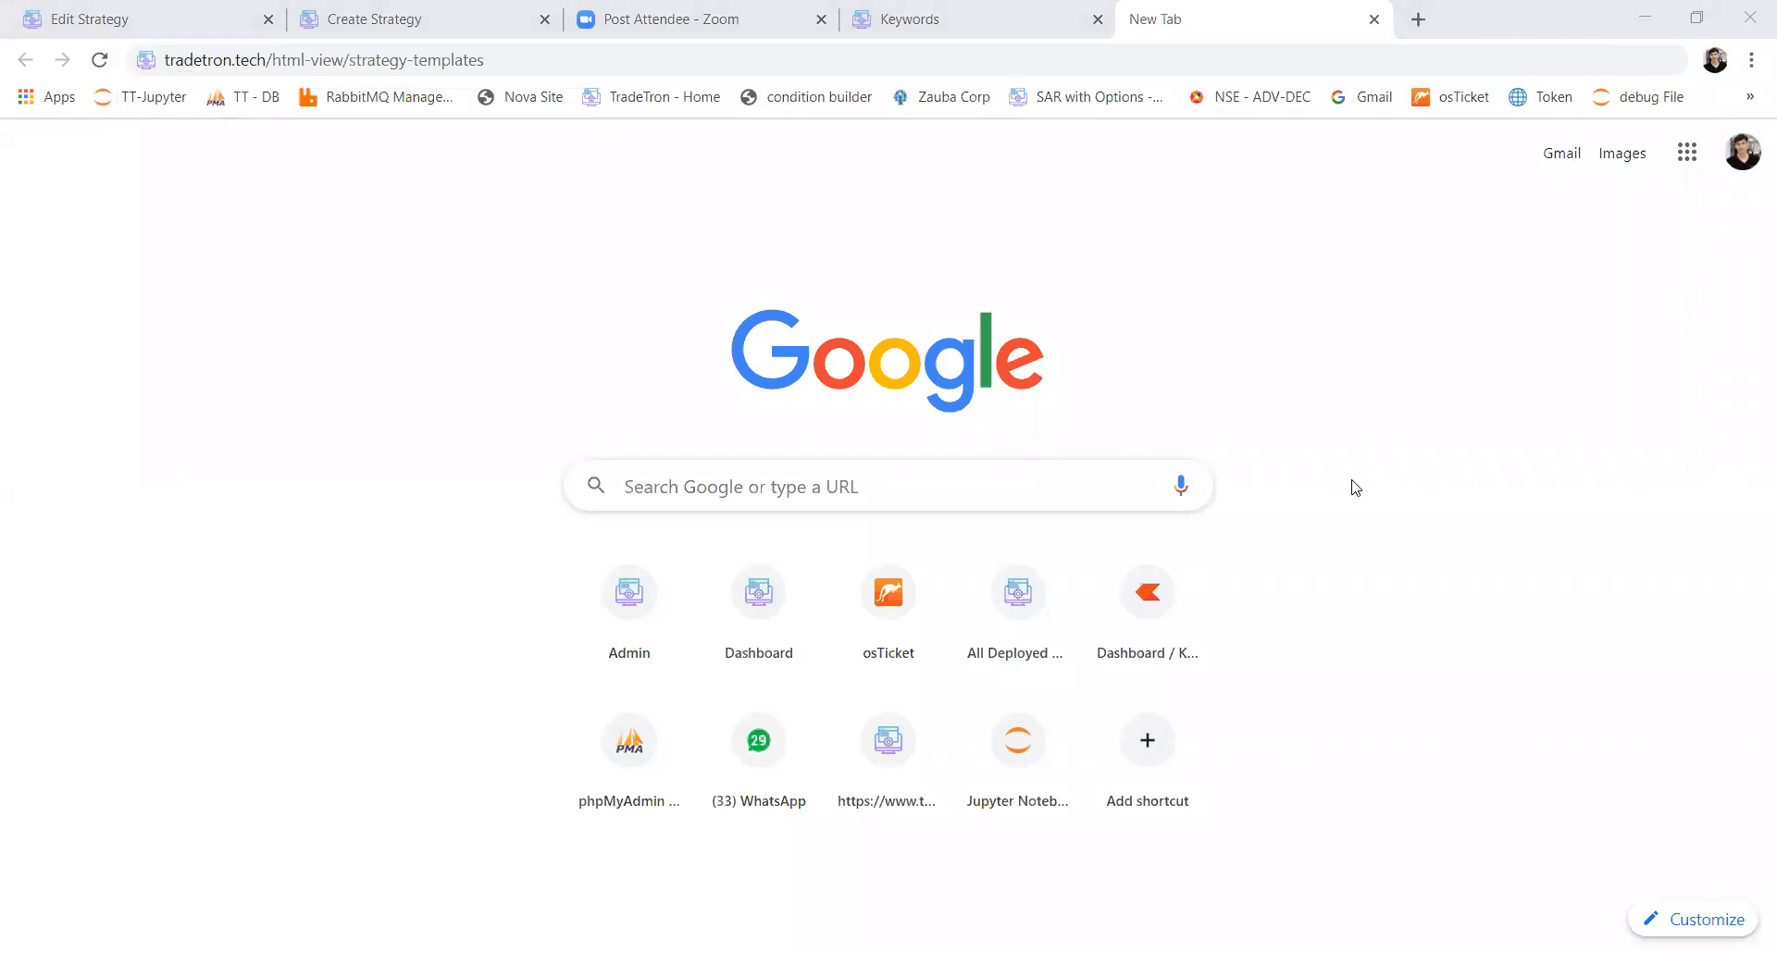
pyautogui.click(776, 61)
pyautogui.press('Return')
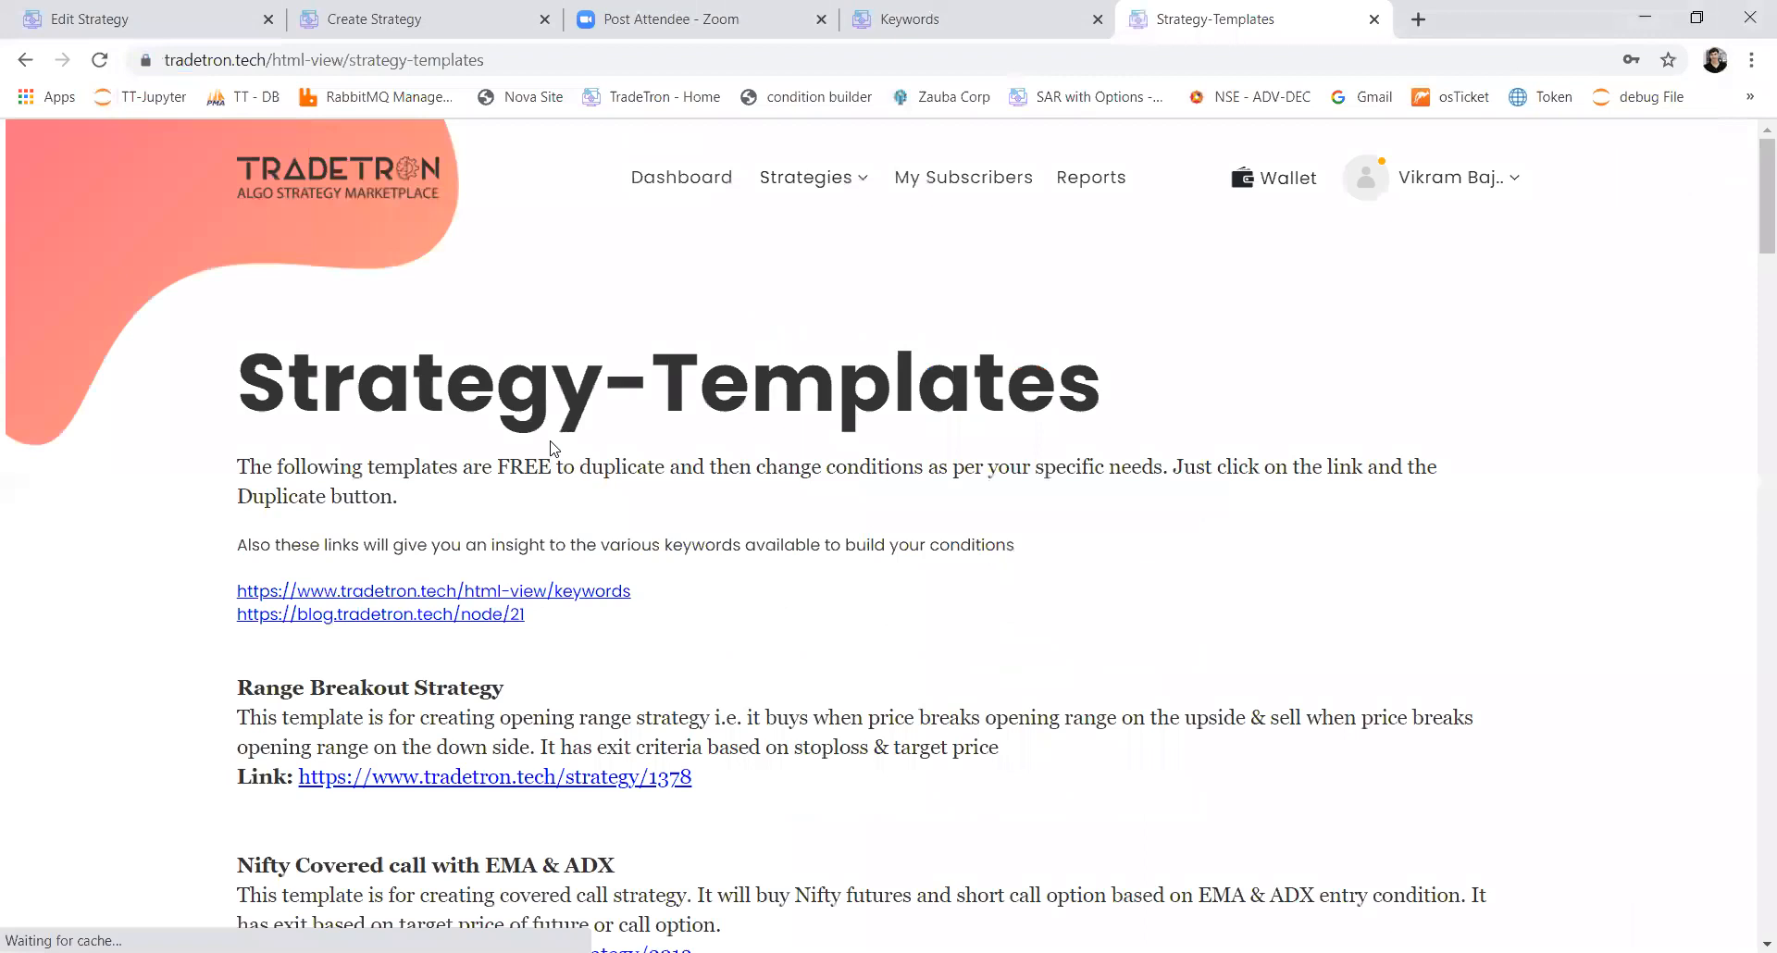
# Step: Look through the strategy templates as far as the Nifty Short Straddle (with SL) entry and highlight part of its heading
pyautogui.scroll(-5, 542, 491)
pyautogui.scroll(-3, 542, 505)
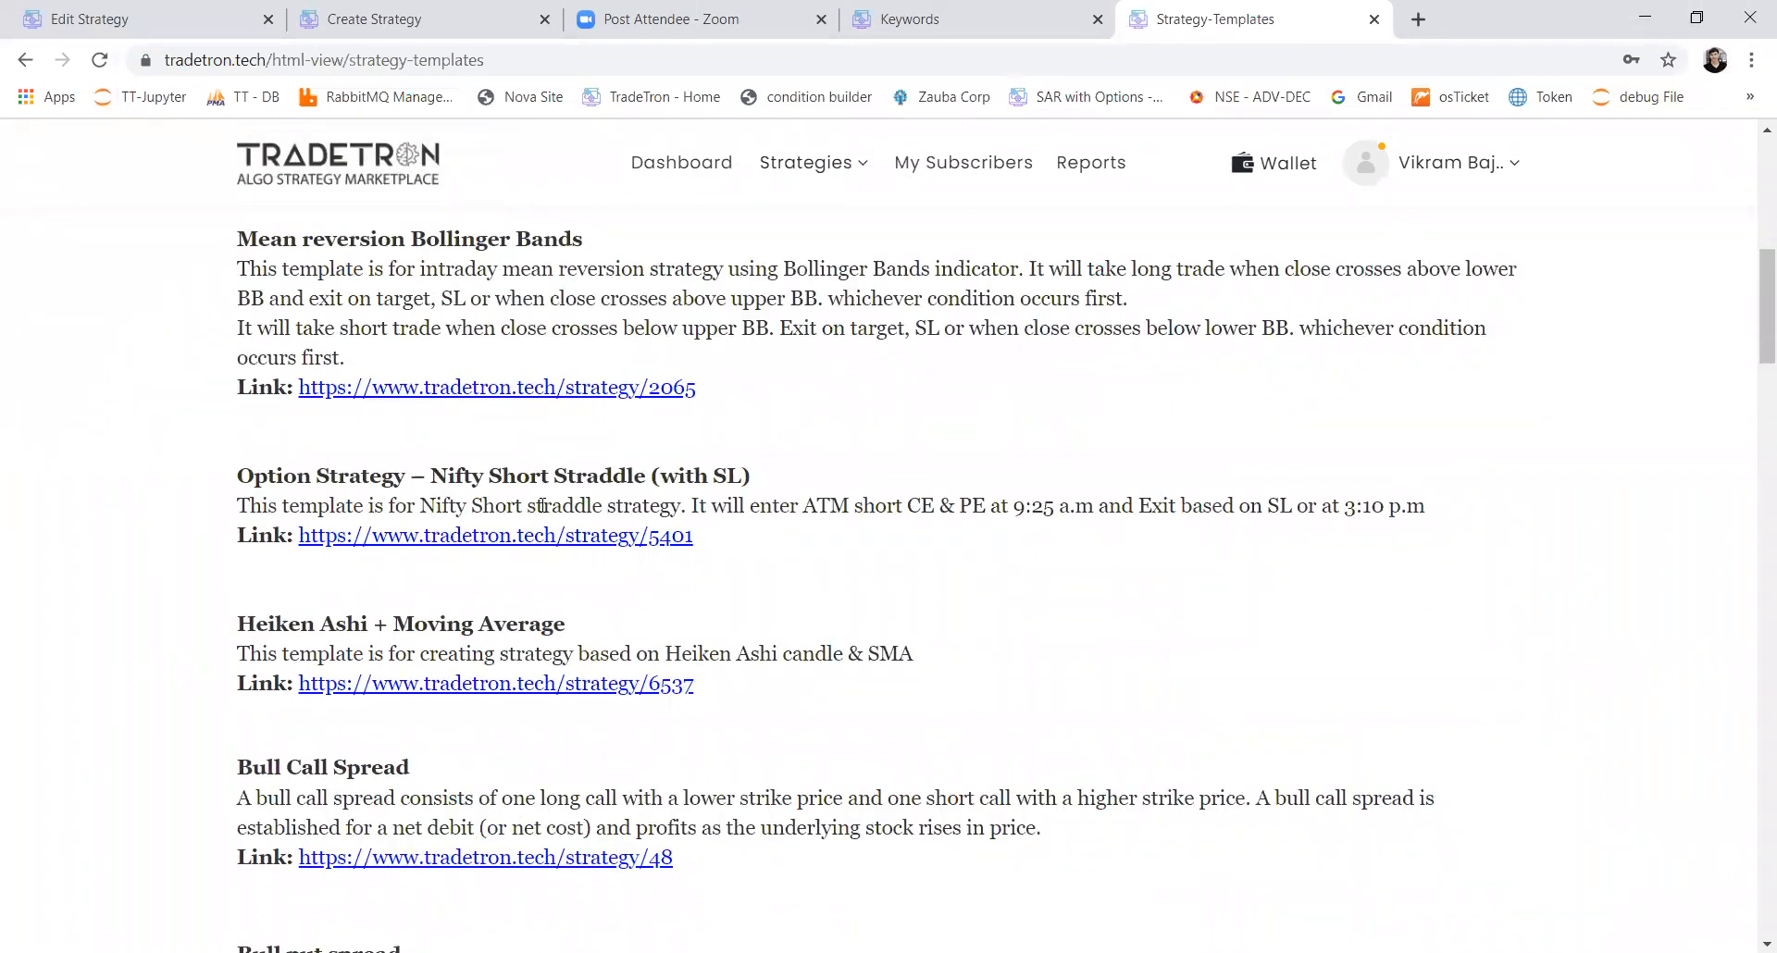
pyautogui.scroll(-2, 424, 328)
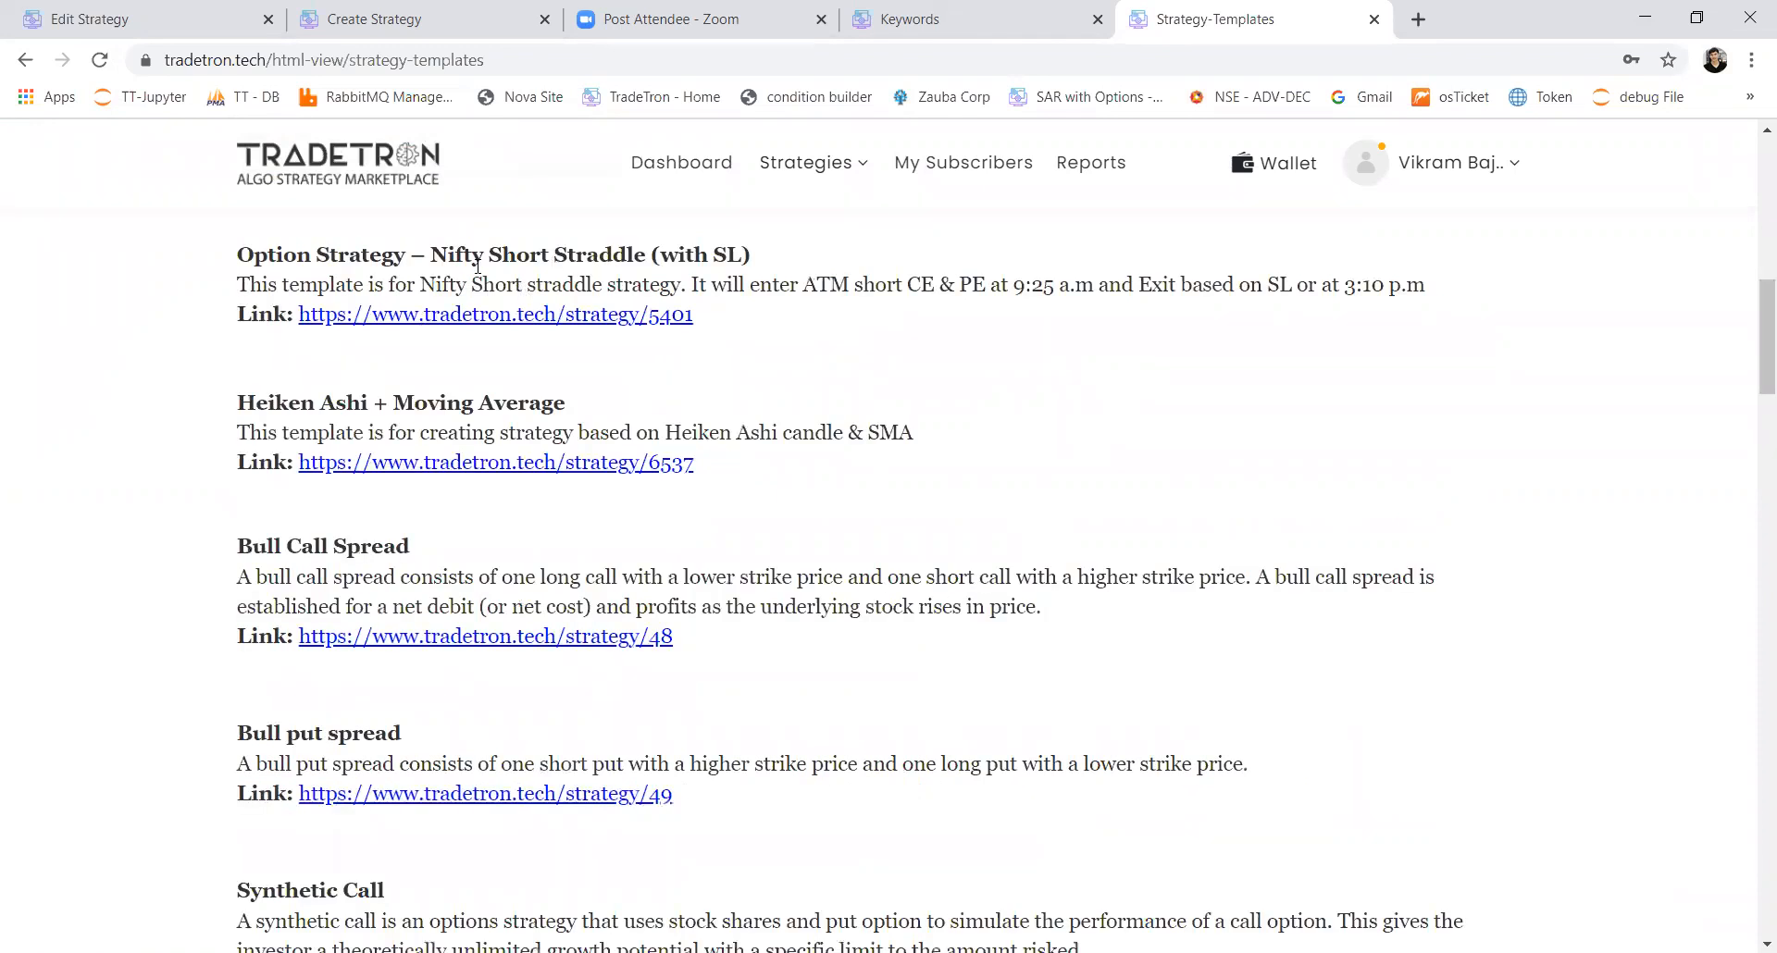
pyautogui.moveTo(449, 259); pyautogui.dragTo(515, 257)
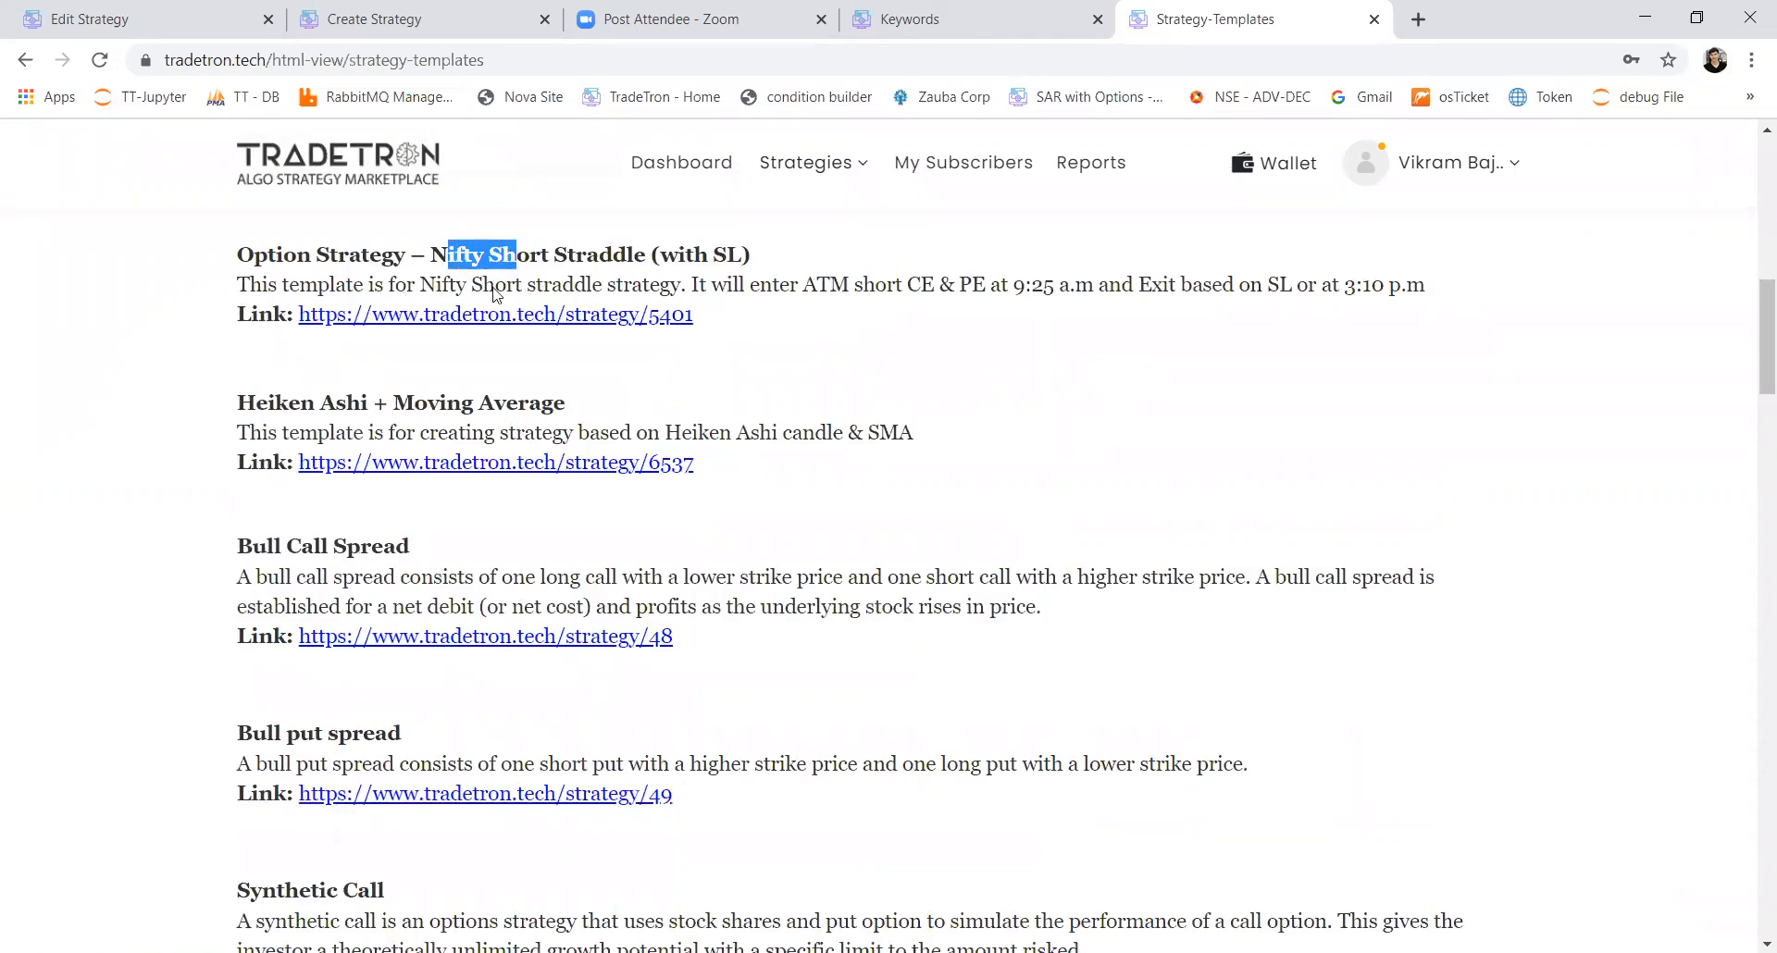